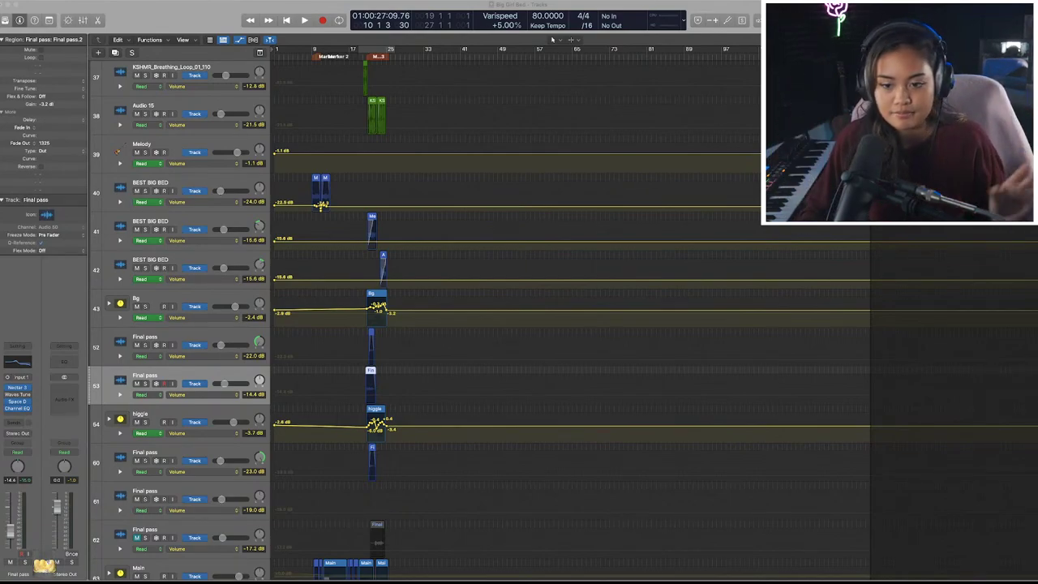
Hide the volume automation lanes across all tracks in the arrangement.
{"action": "scroll", "coordinate": [552, 39], "scroll_direction": "down", "scroll_amount": 2}
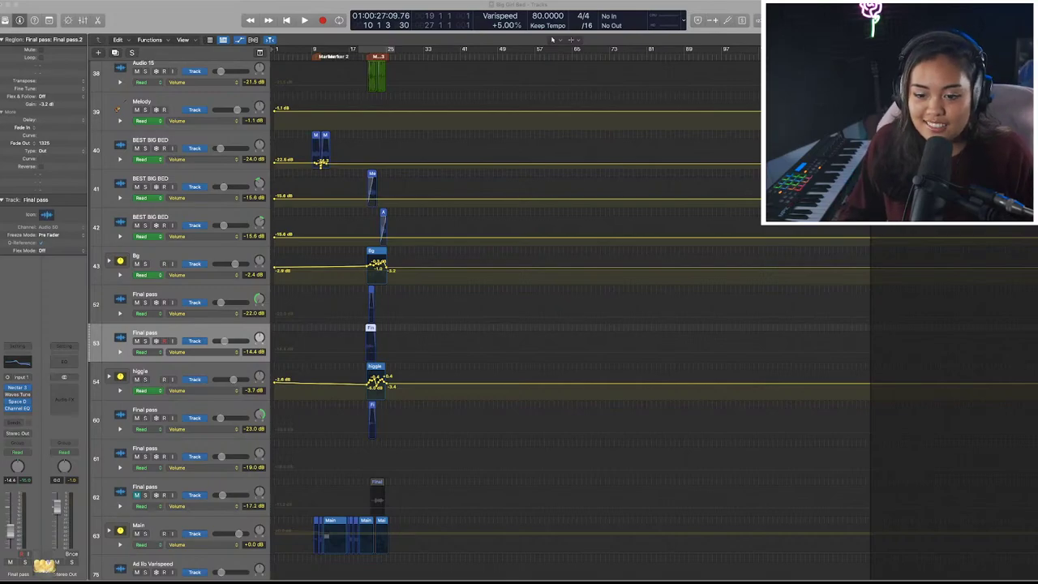
{"action": "scroll", "coordinate": [519, 324], "scroll_direction": "up", "scroll_amount": 10}
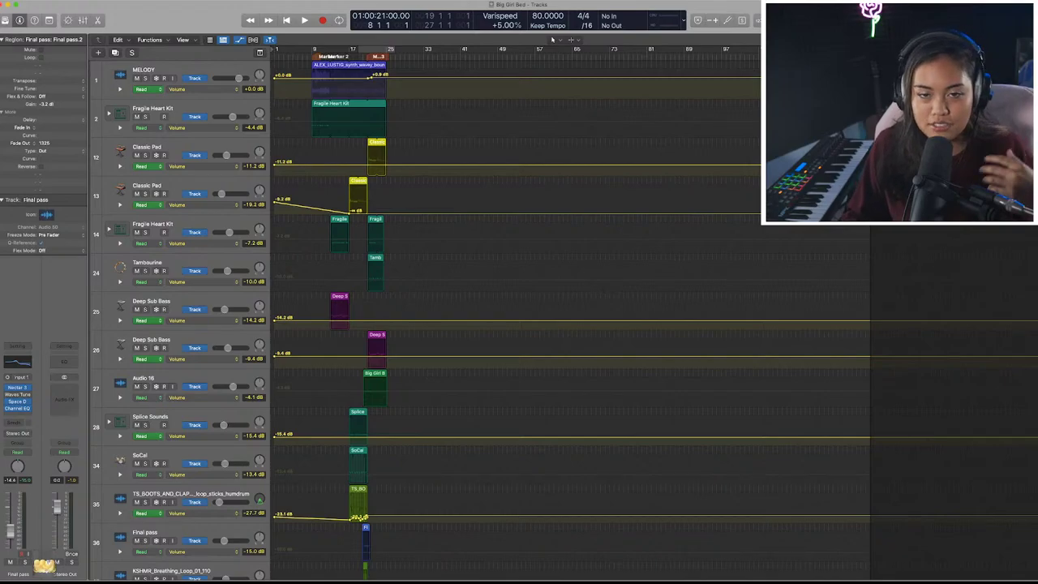
{"action": "key", "text": "a"}
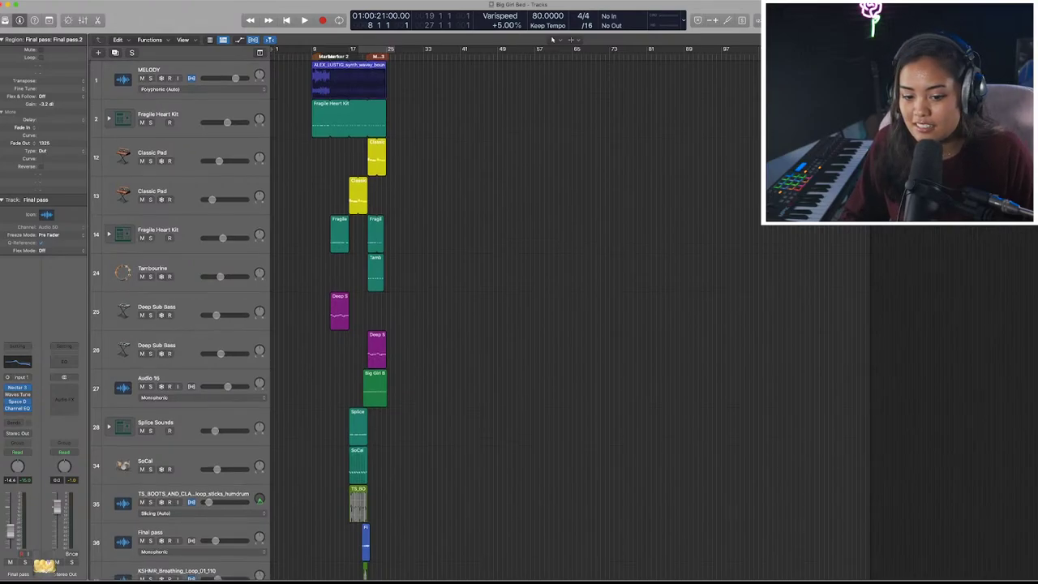
Review the whole track stack, enlarge the arrangement around bars 9 to 25, and play the full mix from bar 8.
{"action": "scroll", "coordinate": [325, 316], "scroll_direction": "down", "scroll_amount": 15}
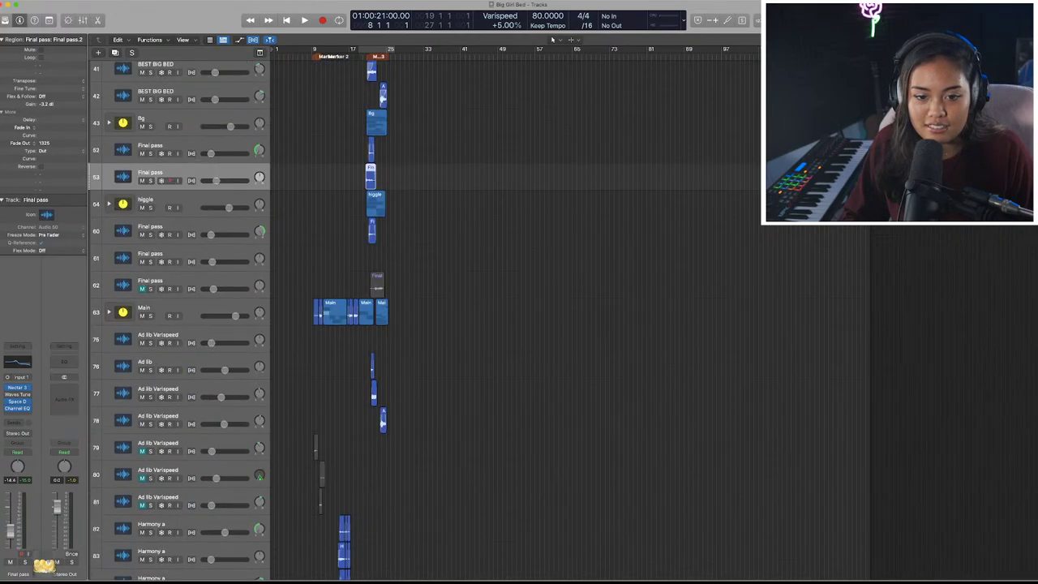
{"action": "scroll", "coordinate": [553, 39], "scroll_direction": "down", "scroll_amount": 4}
{"action": "scroll", "coordinate": [552, 39], "scroll_direction": "up", "scroll_amount": 20}
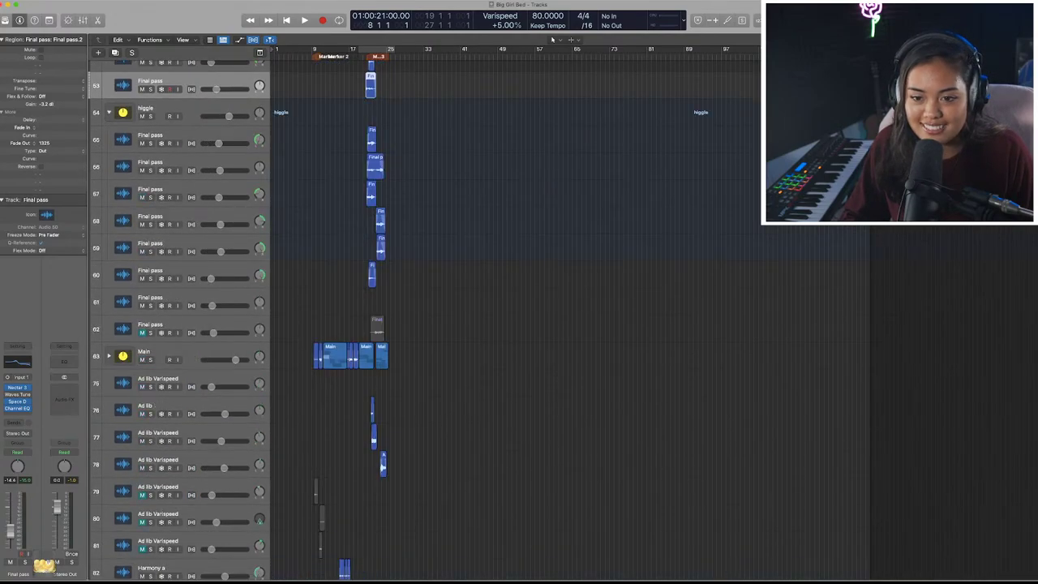
{"action": "key", "text": "super+Right"}
{"action": "key", "text": "super+Right"}
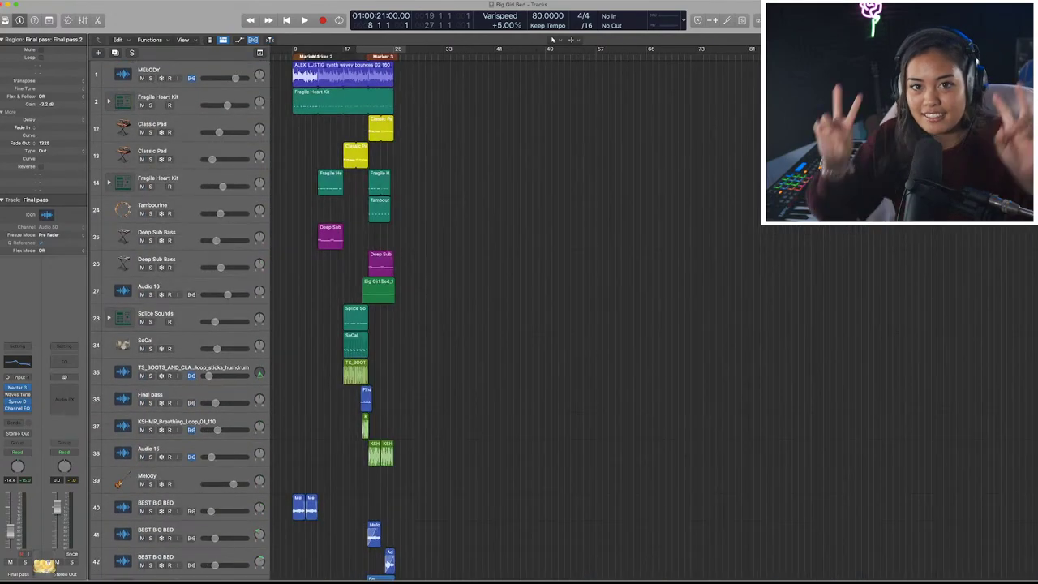
{"action": "scroll", "coordinate": [365, 317], "scroll_direction": "left", "scroll_amount": 3}
{"action": "scroll", "coordinate": [552, 39], "scroll_direction": "left", "scroll_amount": 1}
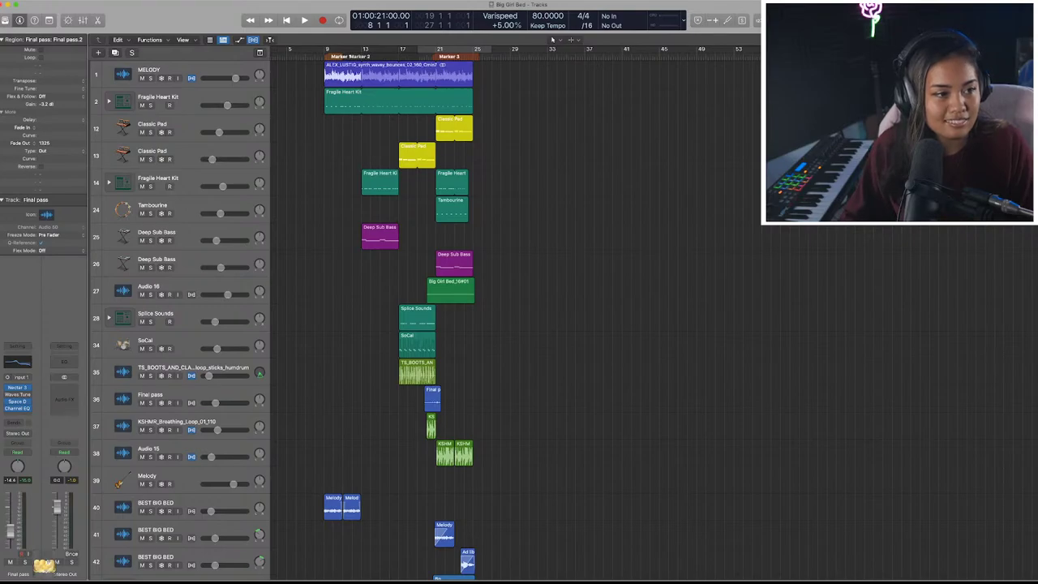
{"action": "key", "text": "space"}
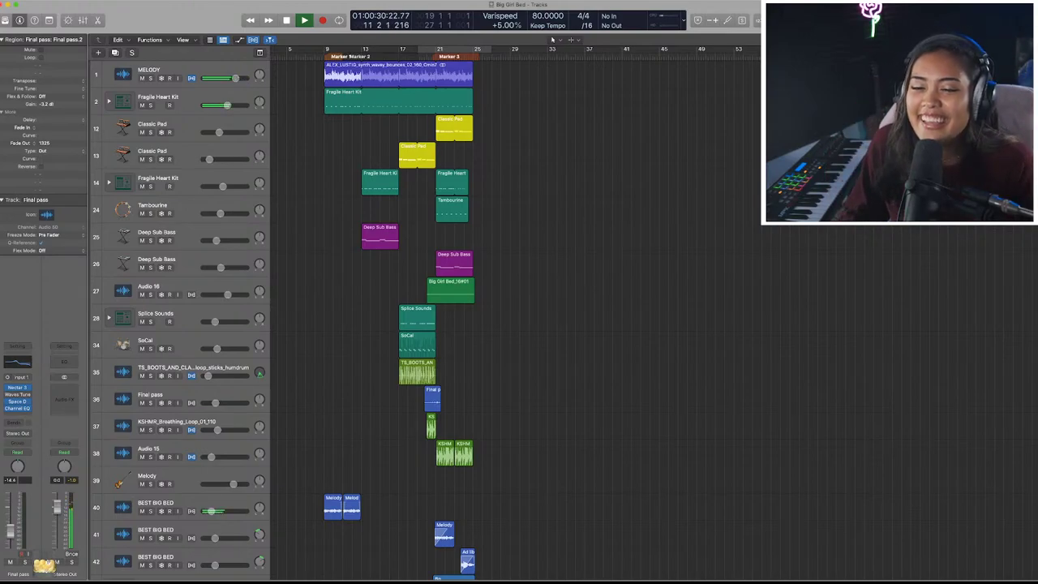
{"action": "key", "text": "space"}
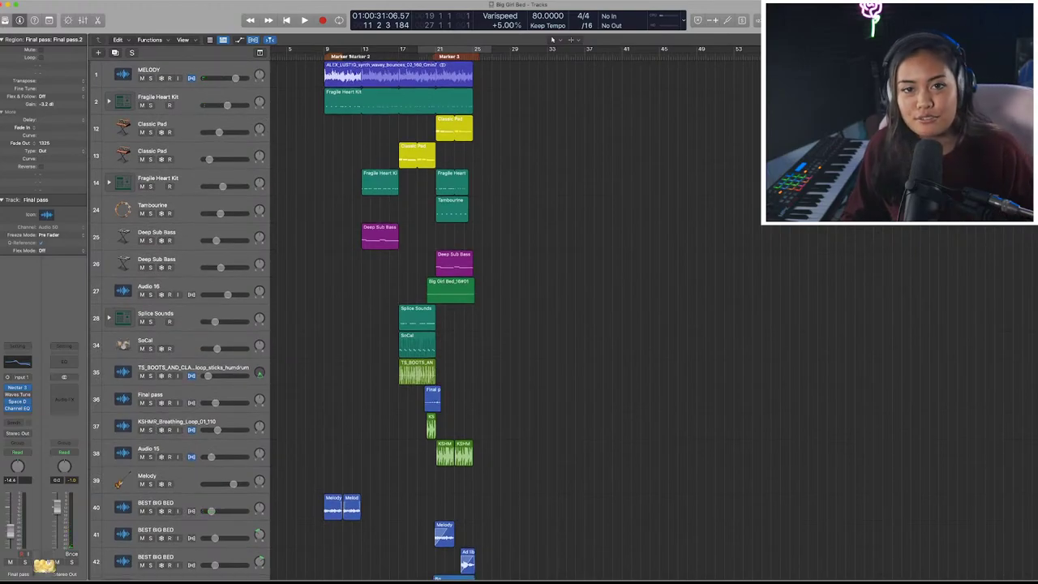
Solo the MELODY track and play it from bar 9.
{"action": "left_click", "coordinate": [162, 70]}
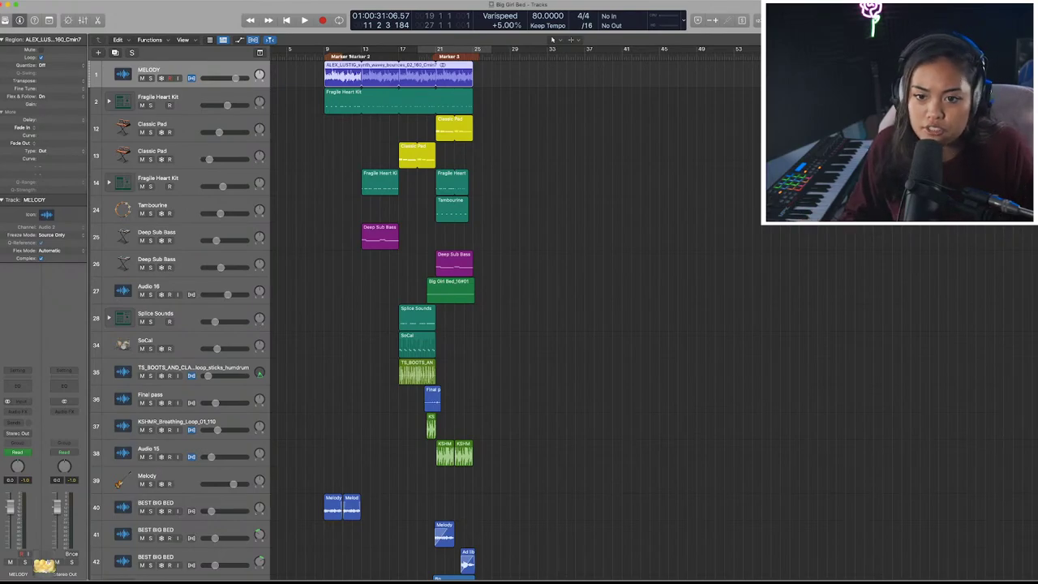
{"action": "key", "text": "space"}
{"action": "key", "text": "space"}
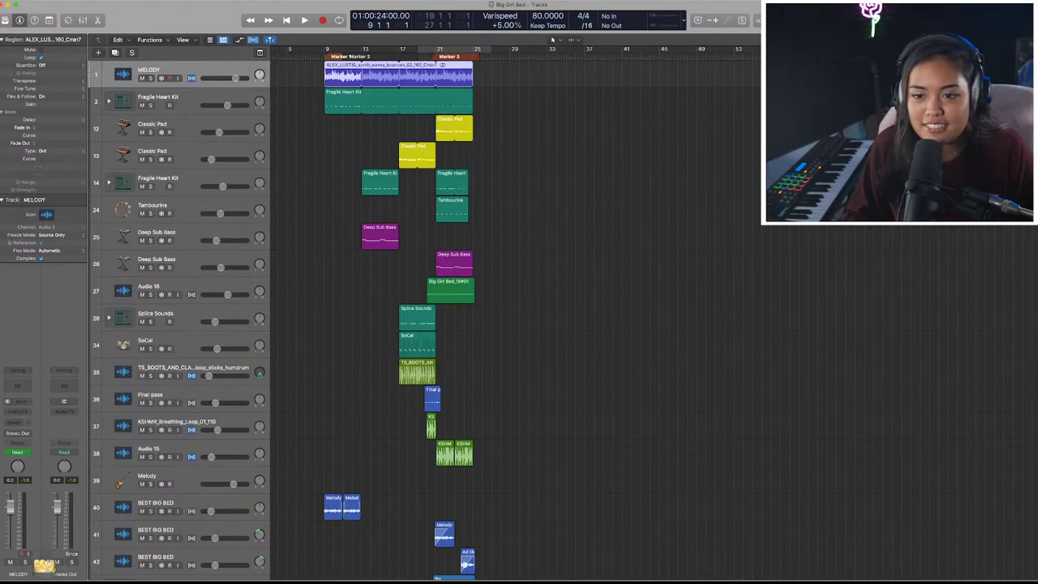
{"action": "key", "text": "s"}
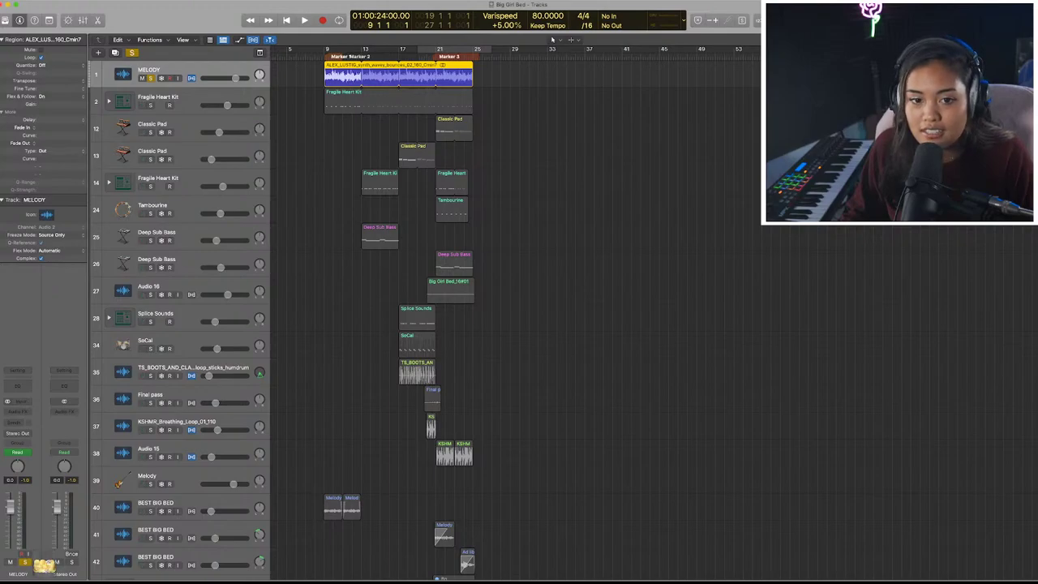
{"action": "key", "text": "space"}
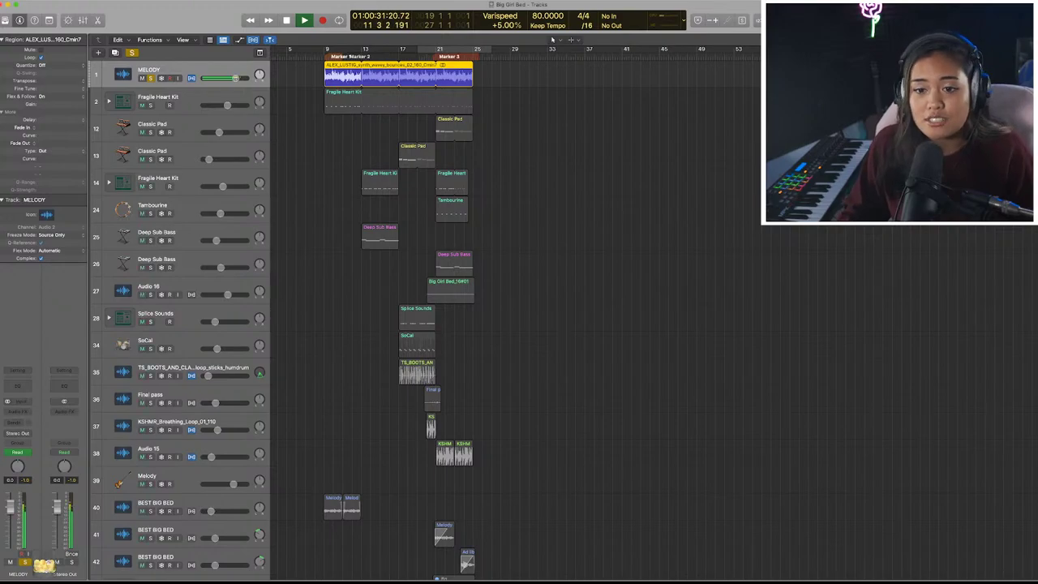
{"action": "key", "text": "space"}
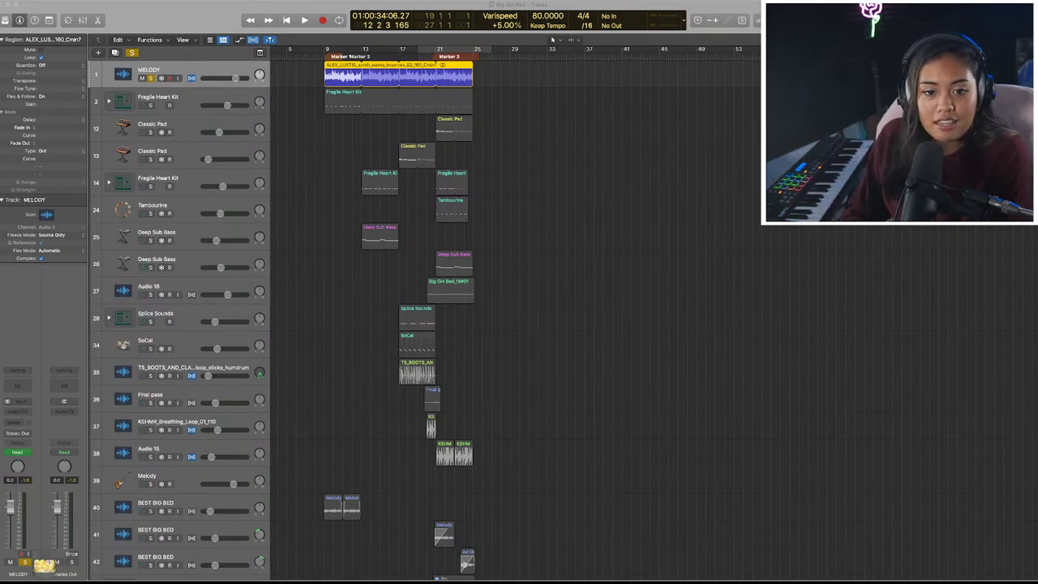
Add the Fragile Heart Kit on track 2 to the solo and play it together with the melody.
{"action": "key", "text": "Down"}
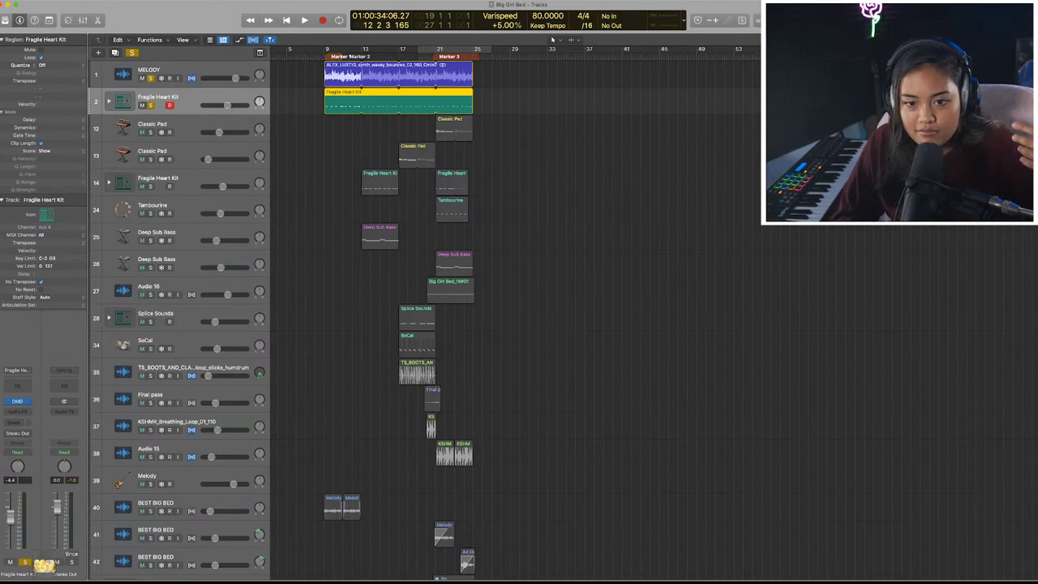
{"action": "key", "text": "space"}
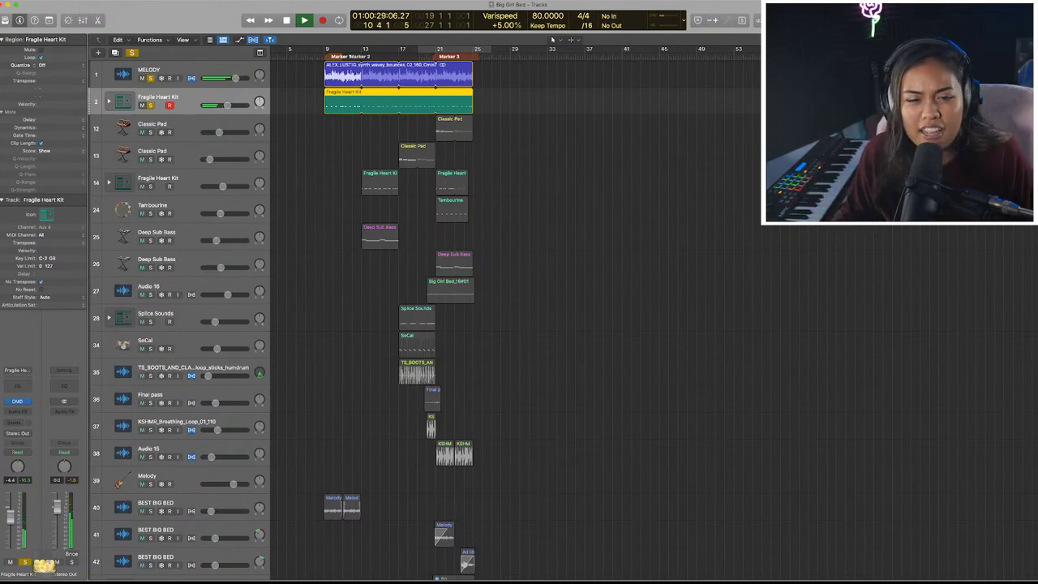
{"action": "key", "text": "space"}
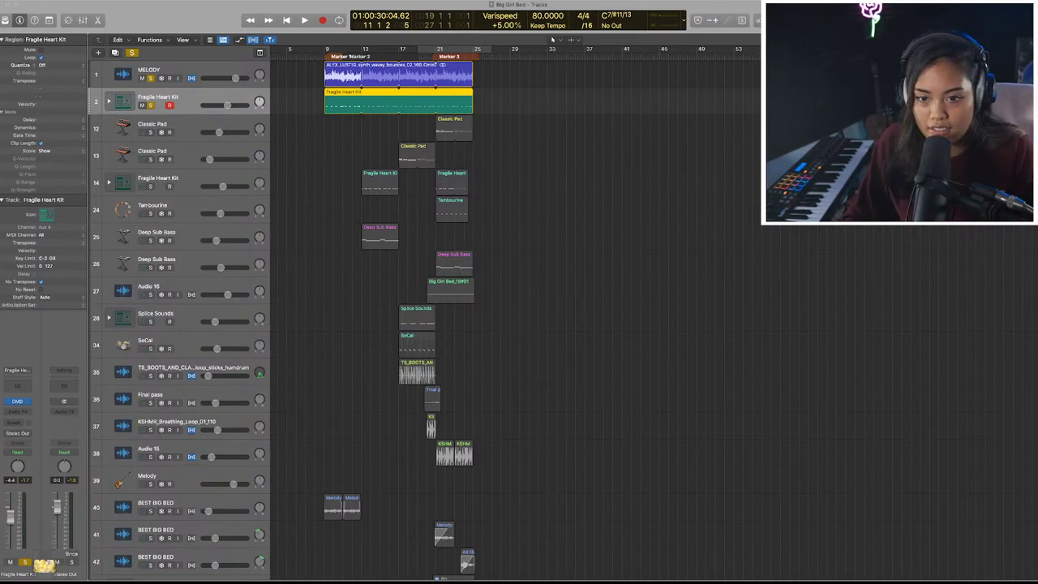
{"action": "key", "text": "space"}
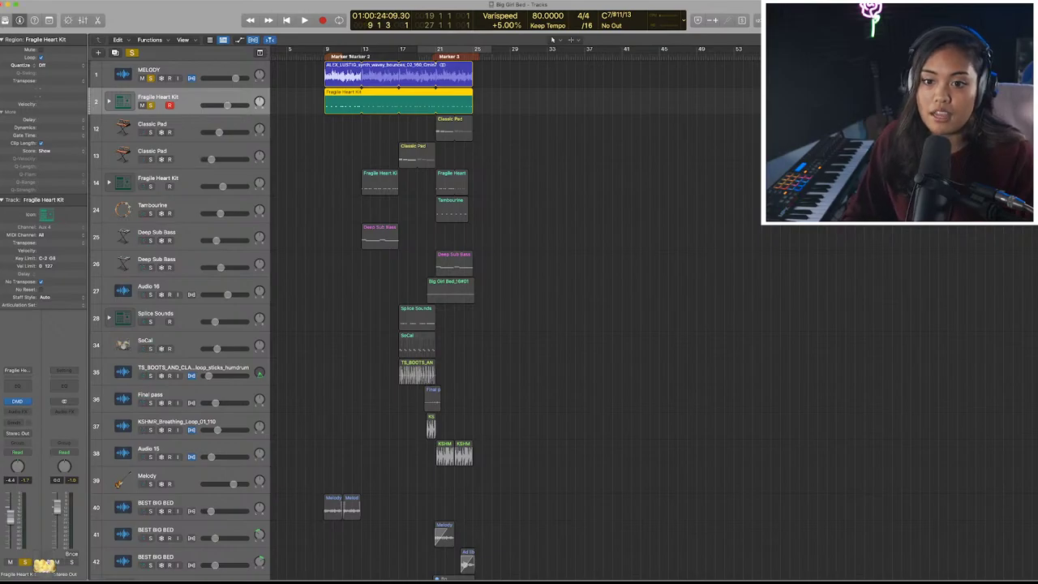
{"action": "key", "text": "space"}
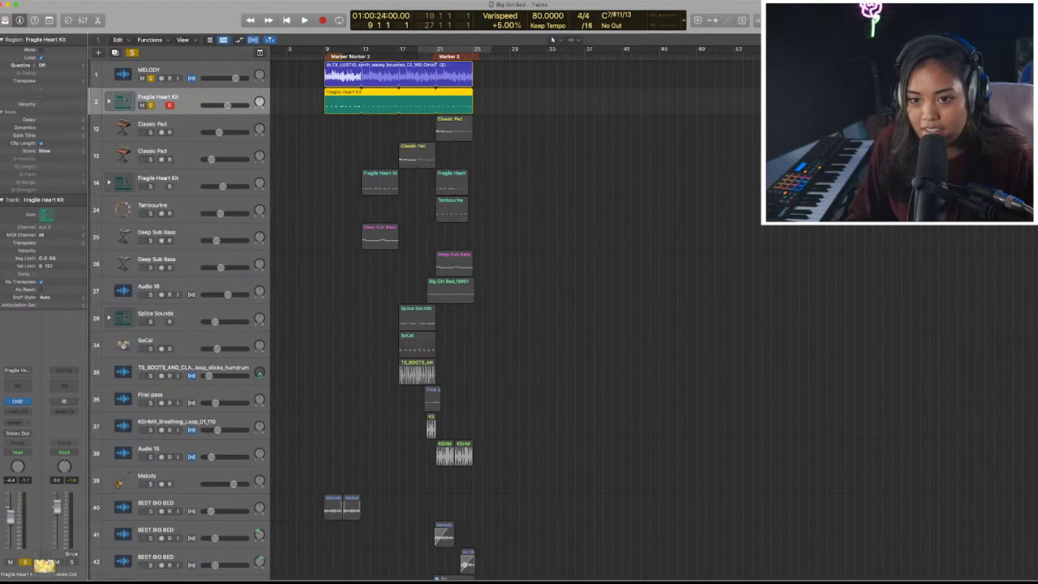
{"action": "key", "text": "space"}
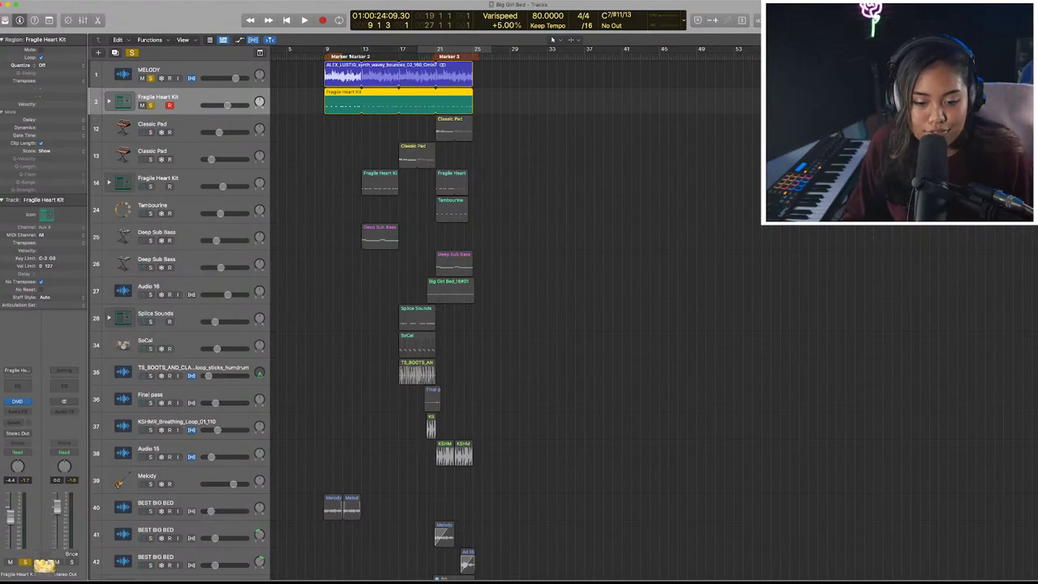
Add the Fragile Heart Kit on track 14 to the solo and play the soloed tracks from bar 13.
{"action": "scroll", "coordinate": [672, 441], "scroll_direction": "down", "scroll_amount": 20}
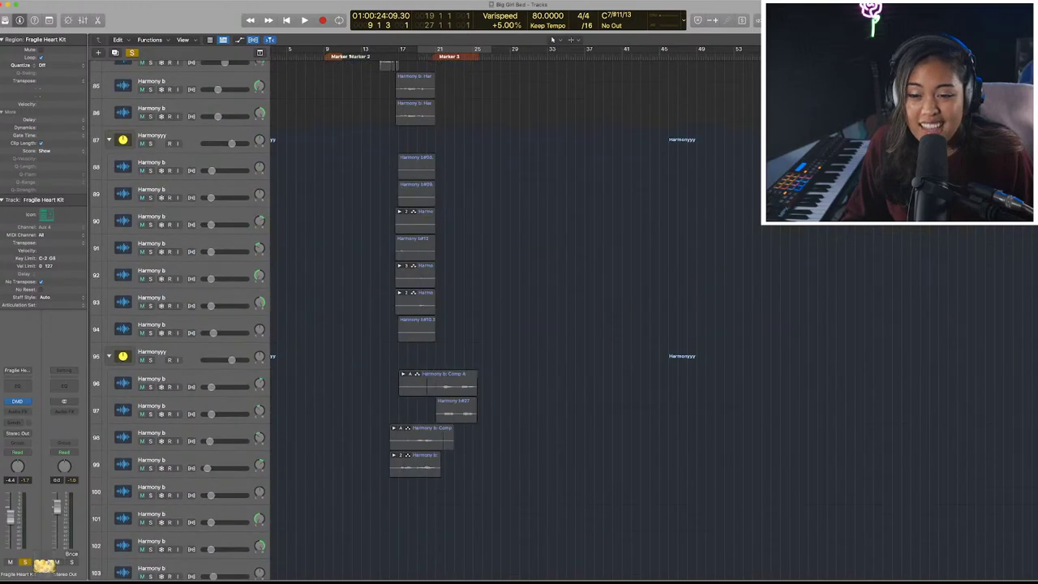
{"action": "scroll", "coordinate": [406, 324], "scroll_direction": "up", "scroll_amount": 20}
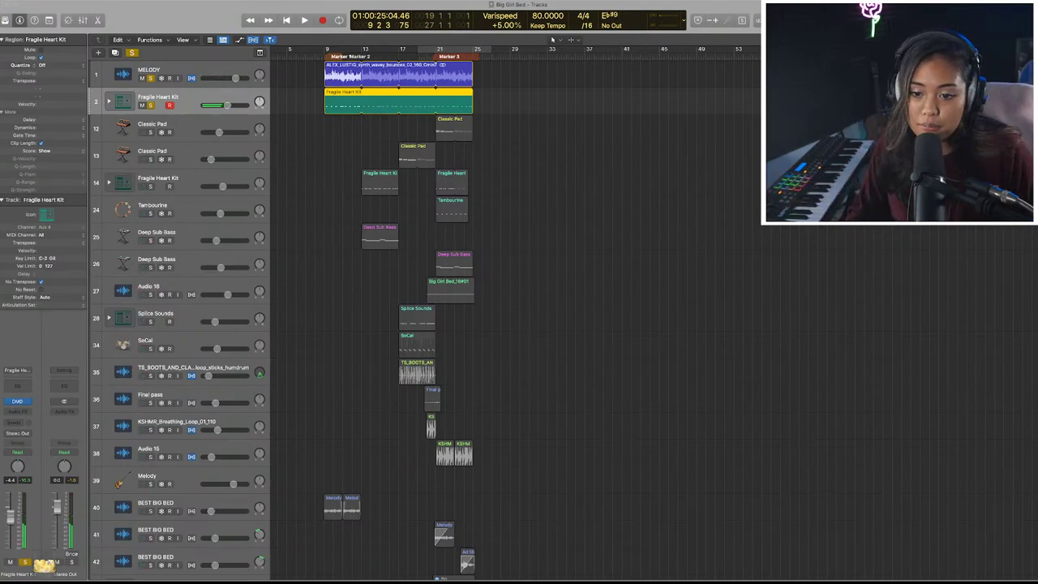
{"action": "left_click", "coordinate": [362, 51]}
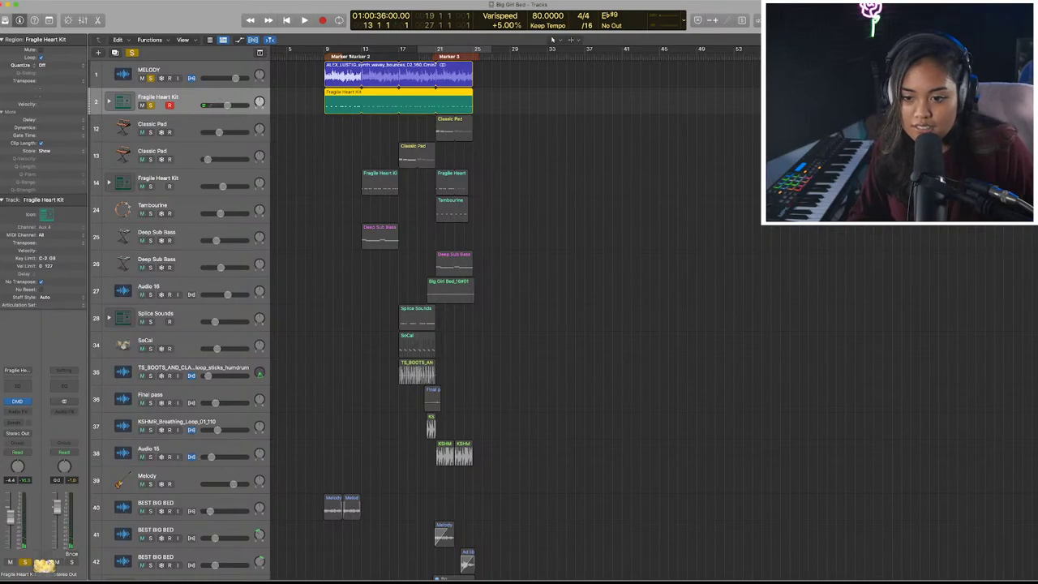
{"action": "left_click", "coordinate": [151, 187]}
{"action": "left_click", "coordinate": [158, 178]}
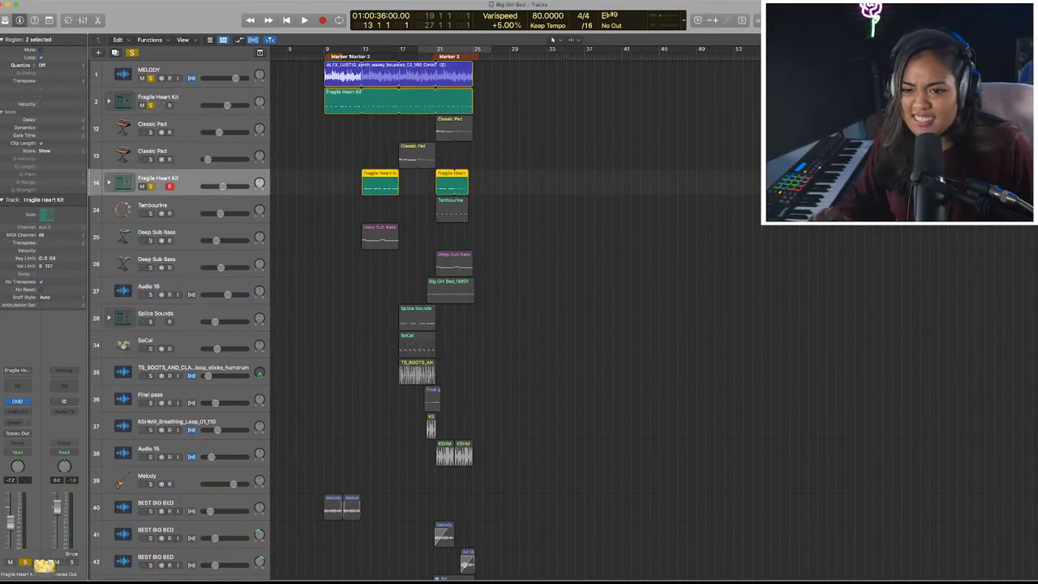
{"action": "key", "text": "space"}
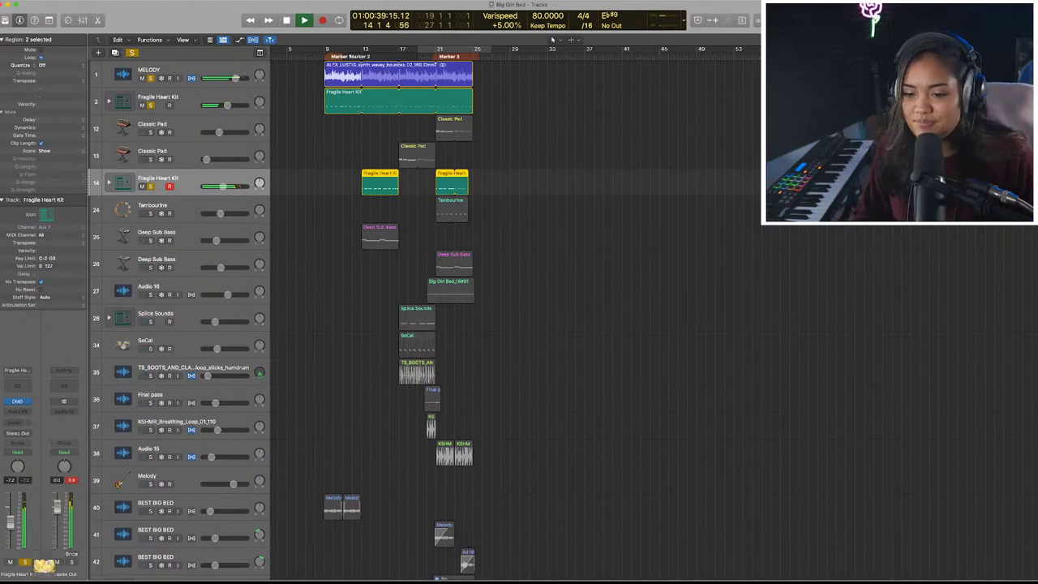
{"action": "key", "text": "space"}
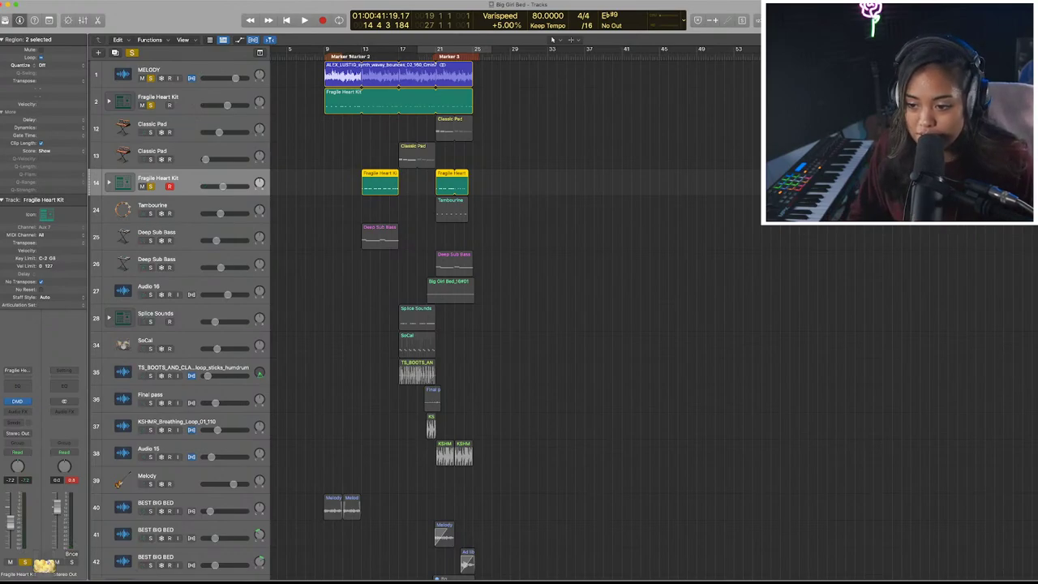
Compare the Fragile Heart Kit tracks 2 and 14, replaying the soloed mix from bar 13.
{"action": "left_click", "coordinate": [188, 98]}
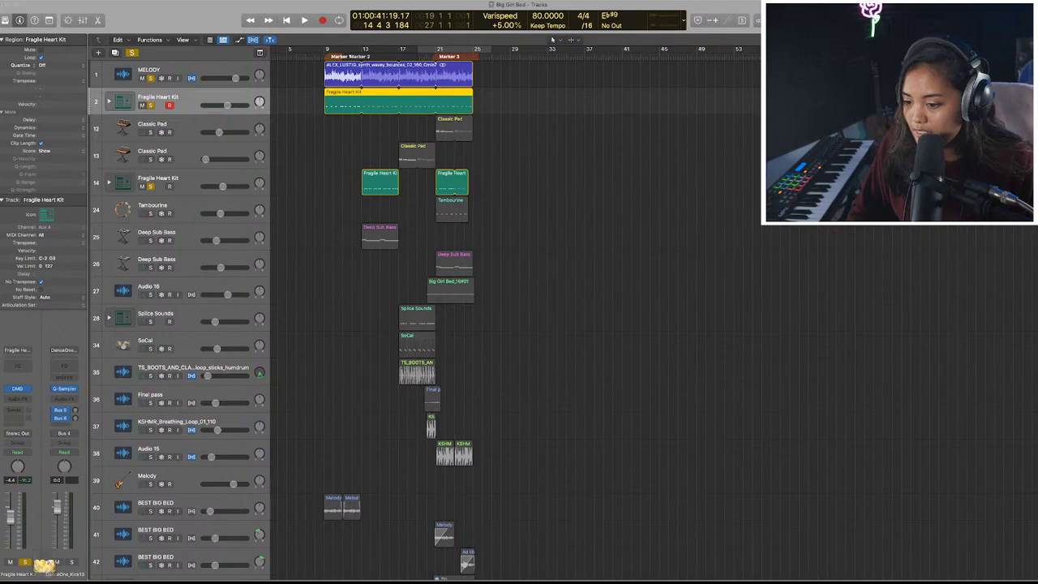
{"action": "key", "text": "space"}
{"action": "left_click", "coordinate": [159, 178]}
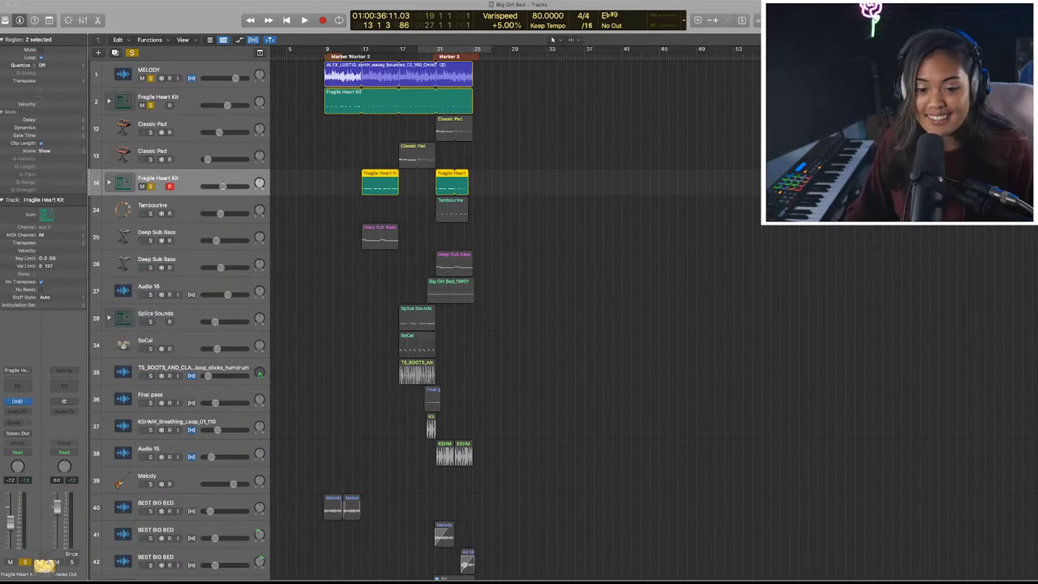
{"action": "left_click", "coordinate": [158, 98]}
Add the Deep Sub Bass on track 25 to the solo and play it with the melody and drums.
{"action": "left_click", "coordinate": [156, 233]}
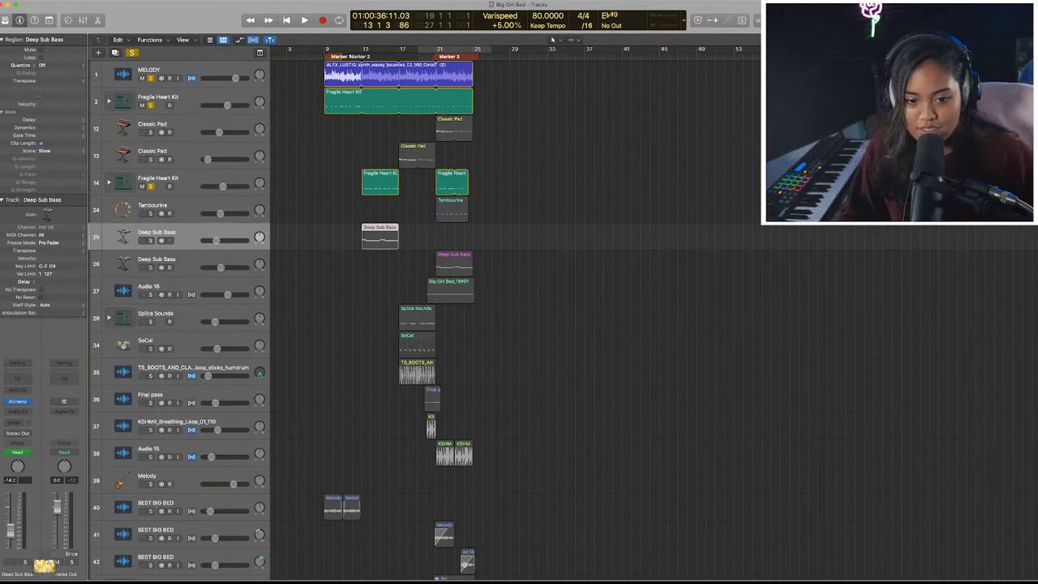
{"action": "key", "text": "s"}
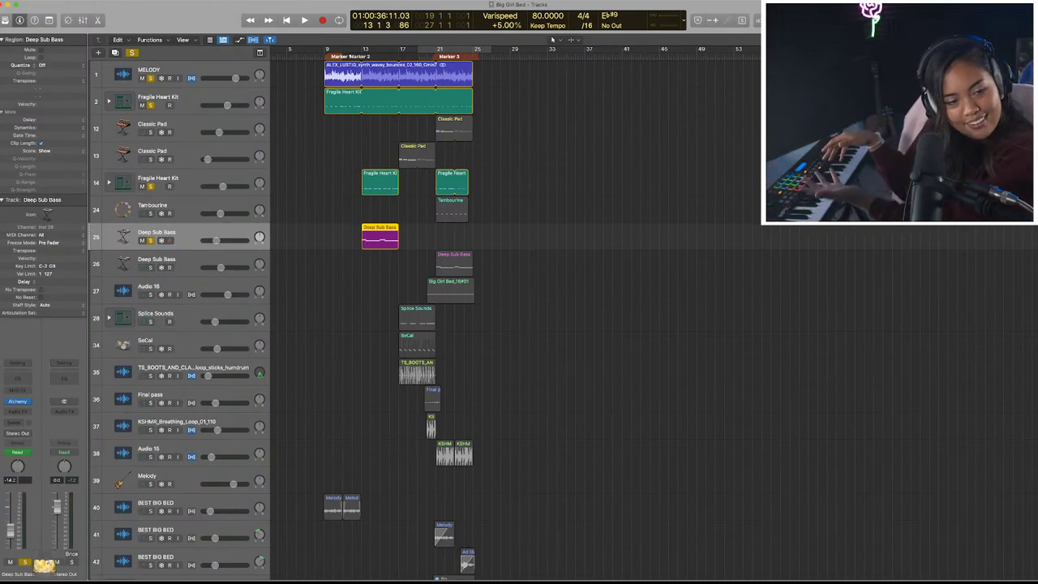
{"action": "key", "text": "space"}
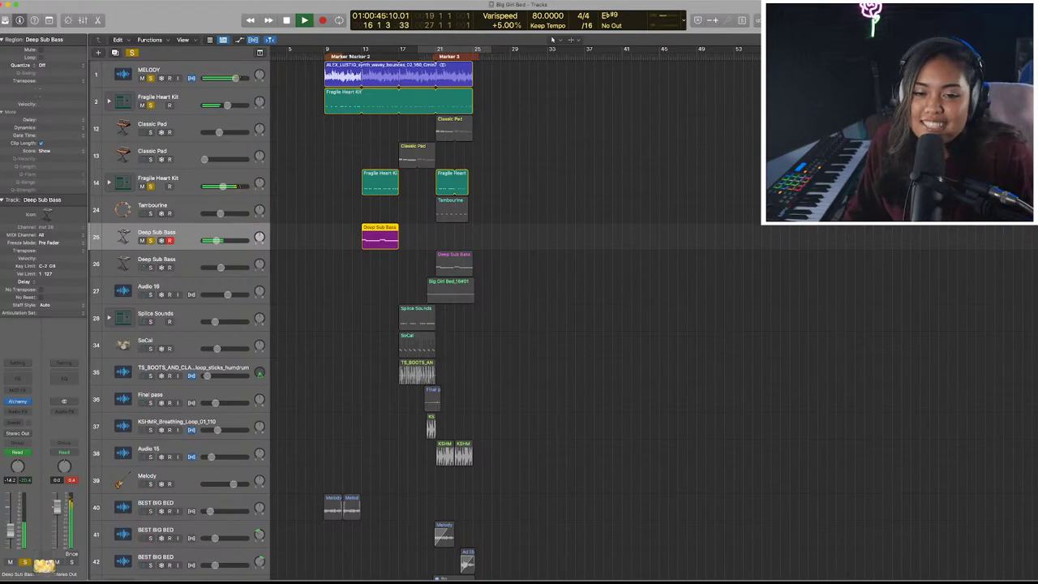
{"action": "key", "text": "space"}
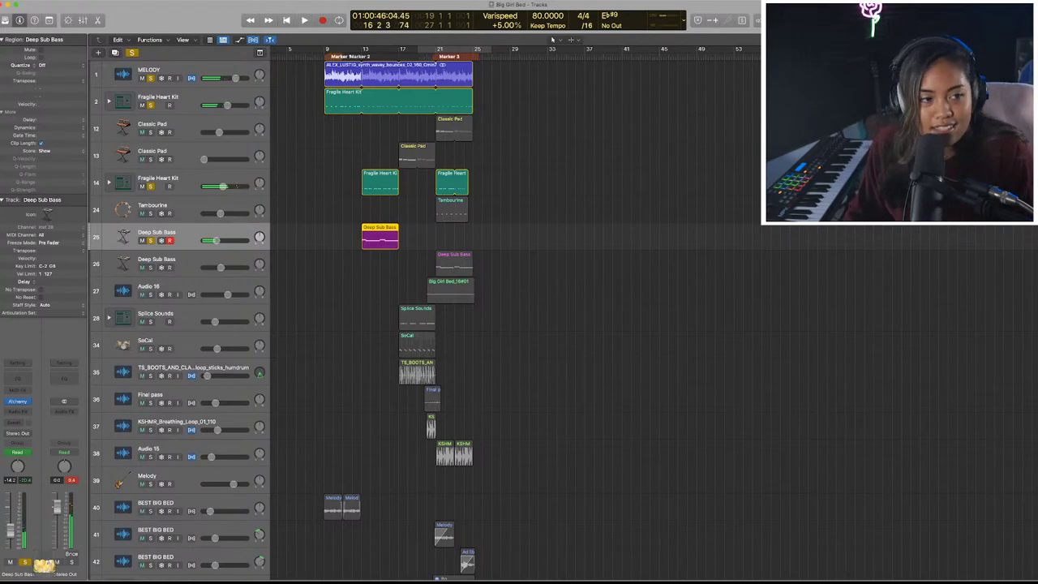
Select the MELODY track and zoom the arrangement in vertically and horizontally on bars 9 to 25.
{"action": "left_click", "coordinate": [161, 71]}
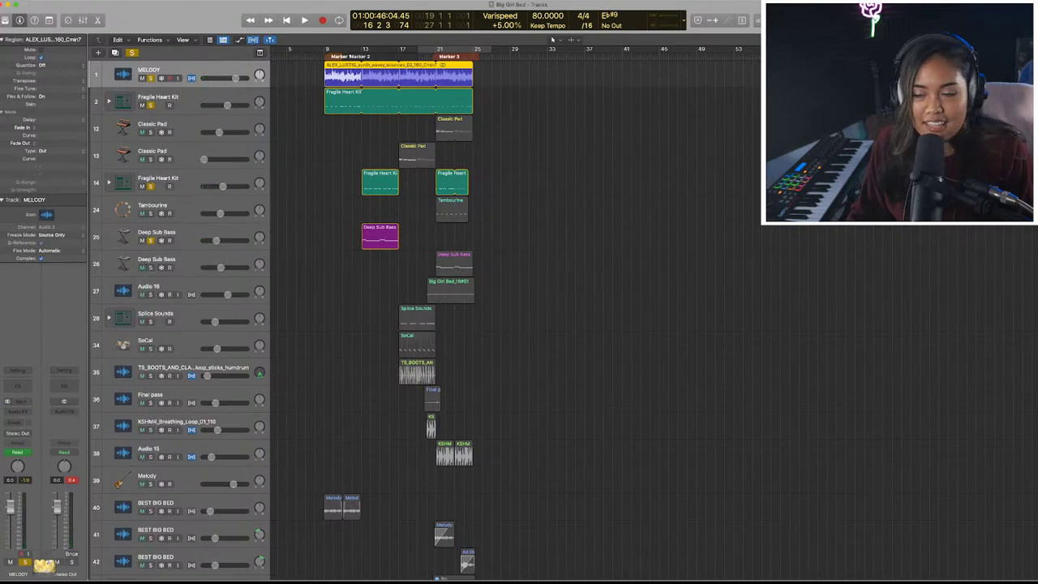
{"action": "key", "text": "super+Down"}
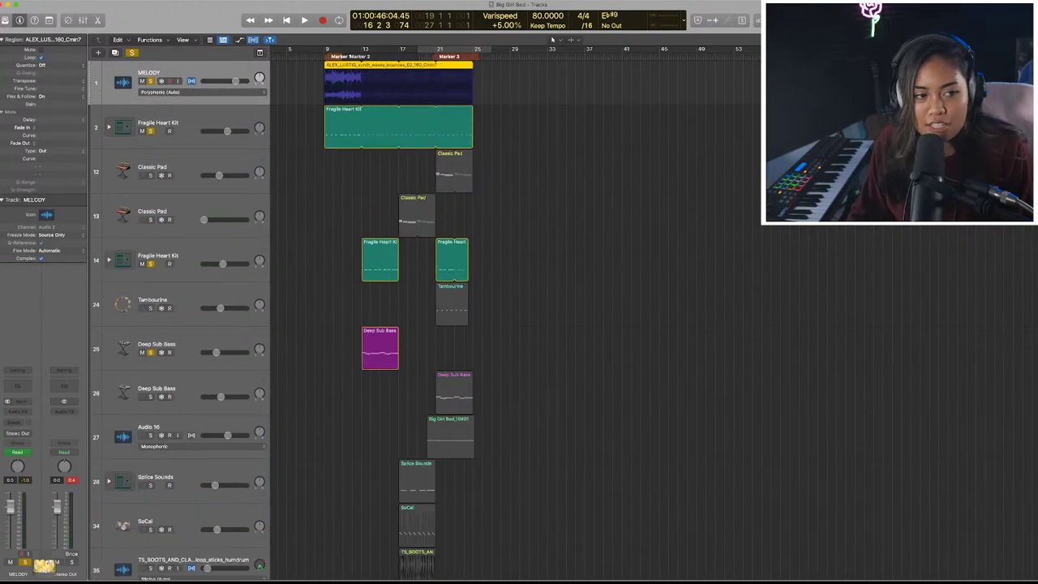
{"action": "key", "text": "super+Right"}
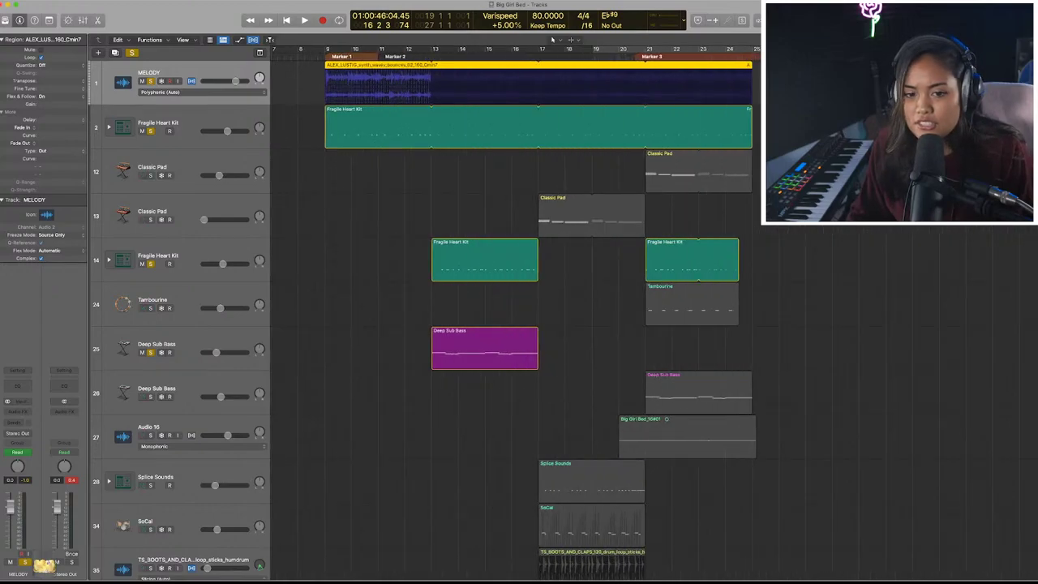
Add the Classic Pad on track 13 to the solo and move the playhead to bar 17.
{"action": "scroll", "coordinate": [511, 316], "scroll_direction": "down", "scroll_amount": 1}
{"action": "scroll", "coordinate": [511, 317], "scroll_direction": "up", "scroll_amount": 1}
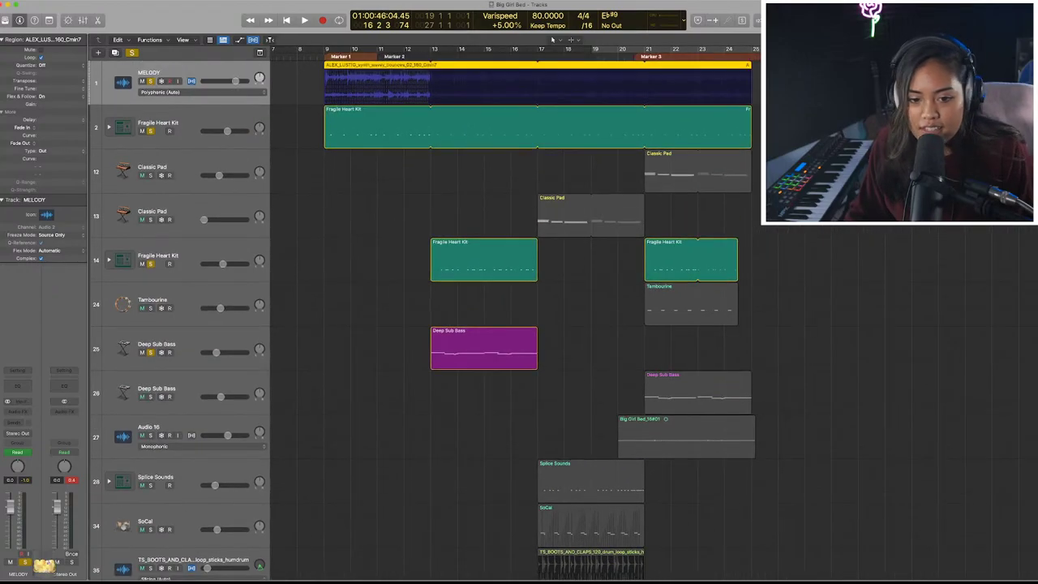
{"action": "left_click", "coordinate": [590, 215]}
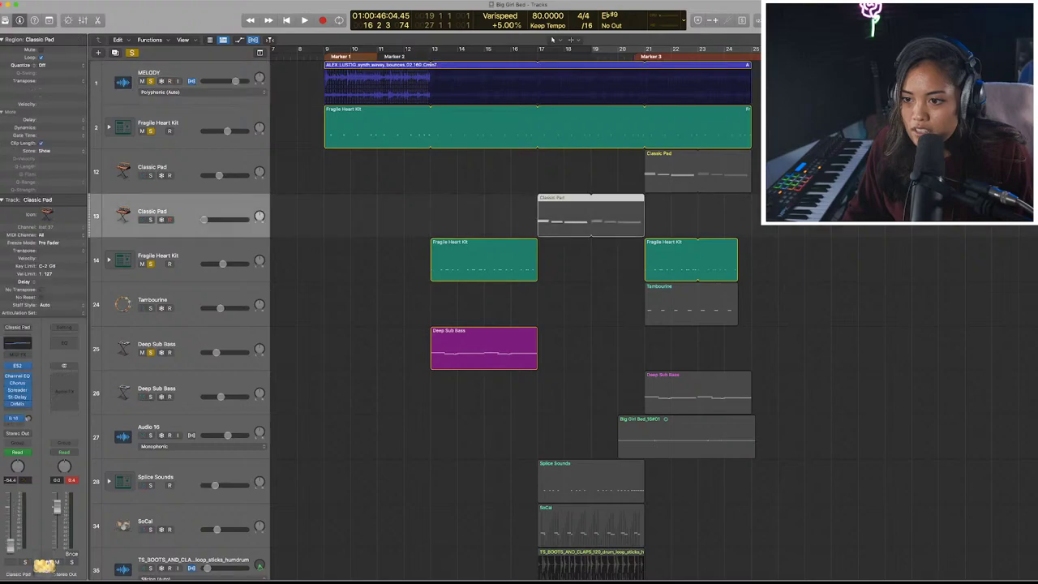
{"action": "key", "text": "s"}
{"action": "key", "text": "period"}
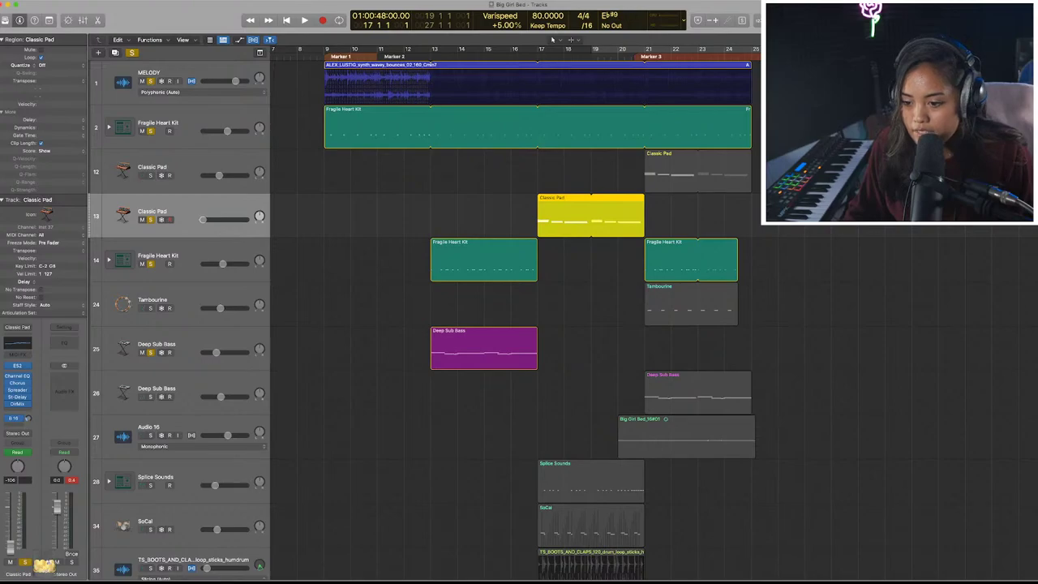
Clear all solos and play the full mix from bar 17 through the section under Marker 3.
{"action": "key", "text": "s"}
{"action": "scroll", "coordinate": [552, 39], "scroll_direction": "down", "scroll_amount": 3}
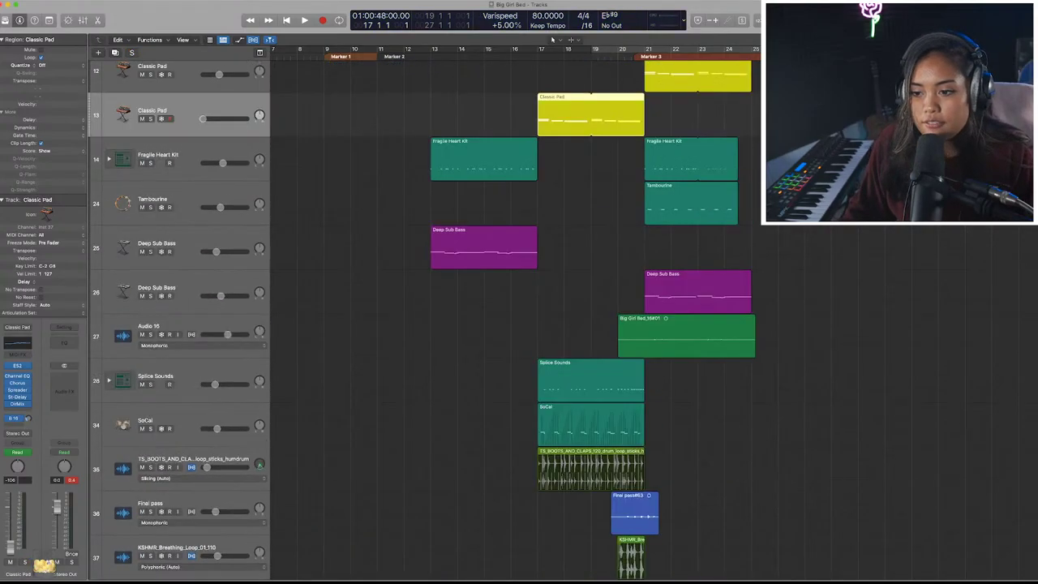
{"action": "scroll", "coordinate": [552, 39], "scroll_direction": "up", "scroll_amount": 3}
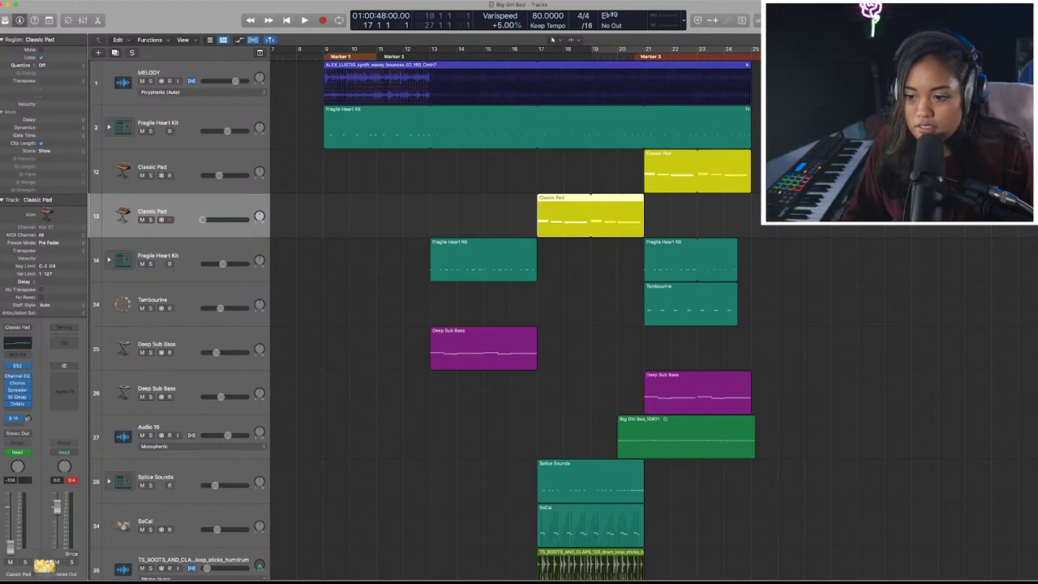
{"action": "key", "text": "space"}
{"action": "scroll", "coordinate": [553, 39], "scroll_direction": "down", "scroll_amount": 2}
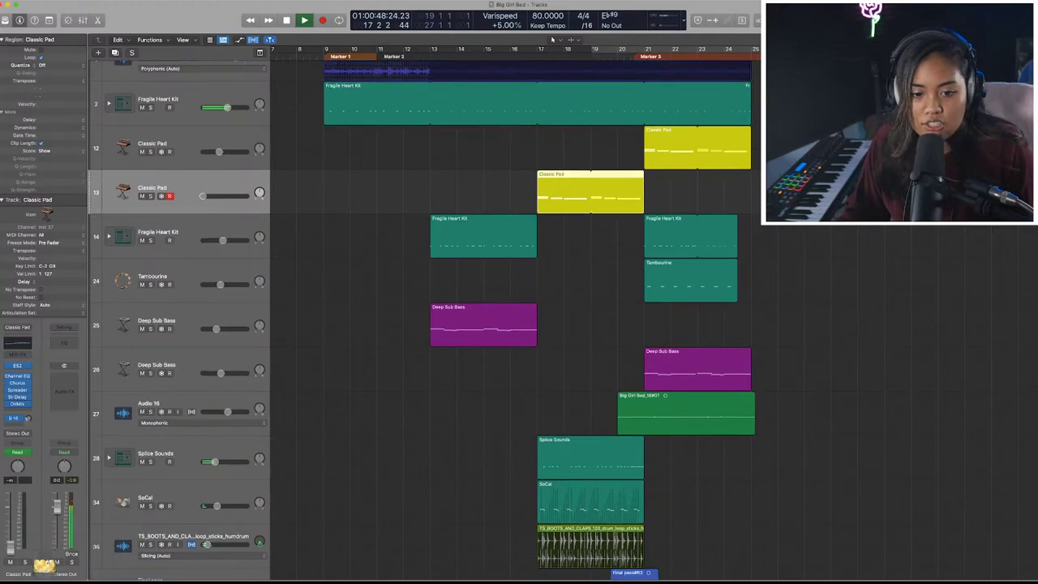
{"action": "scroll", "coordinate": [553, 39], "scroll_direction": "up", "scroll_amount": 2}
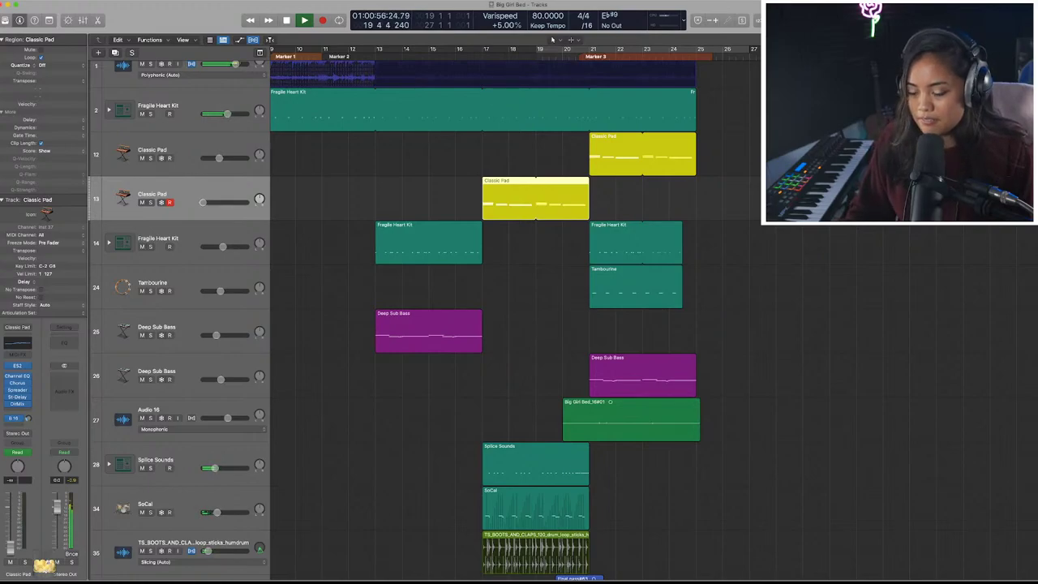
{"action": "scroll", "coordinate": [552, 39], "scroll_direction": "down", "scroll_amount": 4}
{"action": "scroll", "coordinate": [553, 39], "scroll_direction": "down", "scroll_amount": 2}
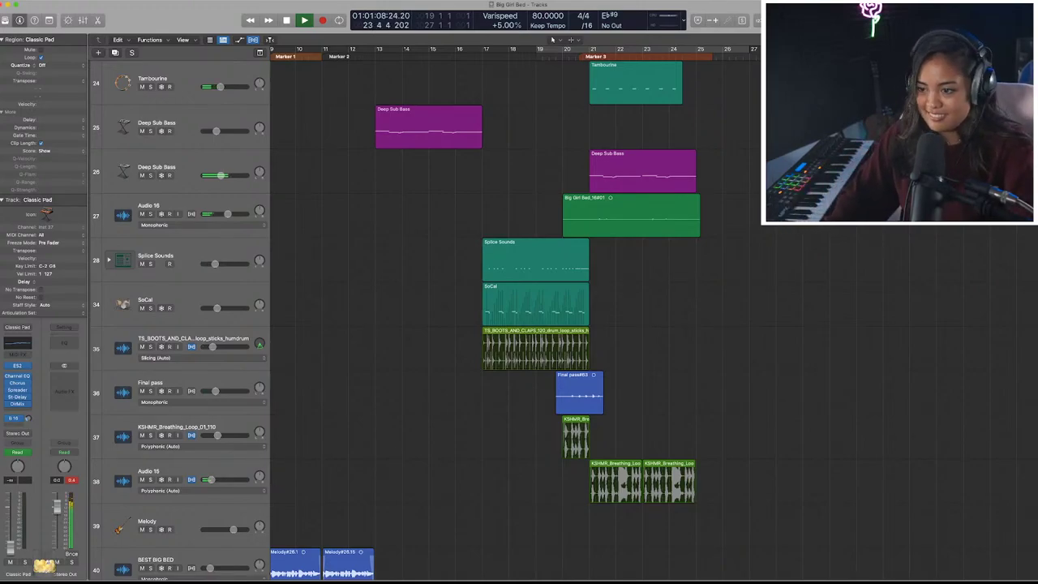
{"action": "scroll", "coordinate": [519, 316], "scroll_direction": "up", "scroll_amount": 2}
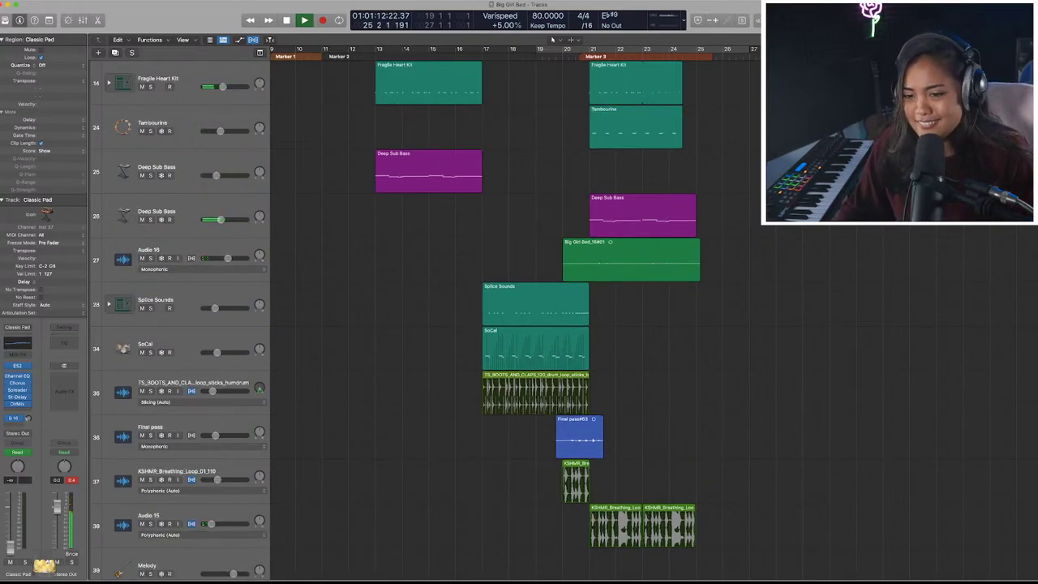
{"action": "key", "text": "space"}
{"action": "scroll", "coordinate": [519, 317], "scroll_direction": "up", "scroll_amount": 3}
{"action": "scroll", "coordinate": [487, 325], "scroll_direction": "up", "scroll_amount": 4}
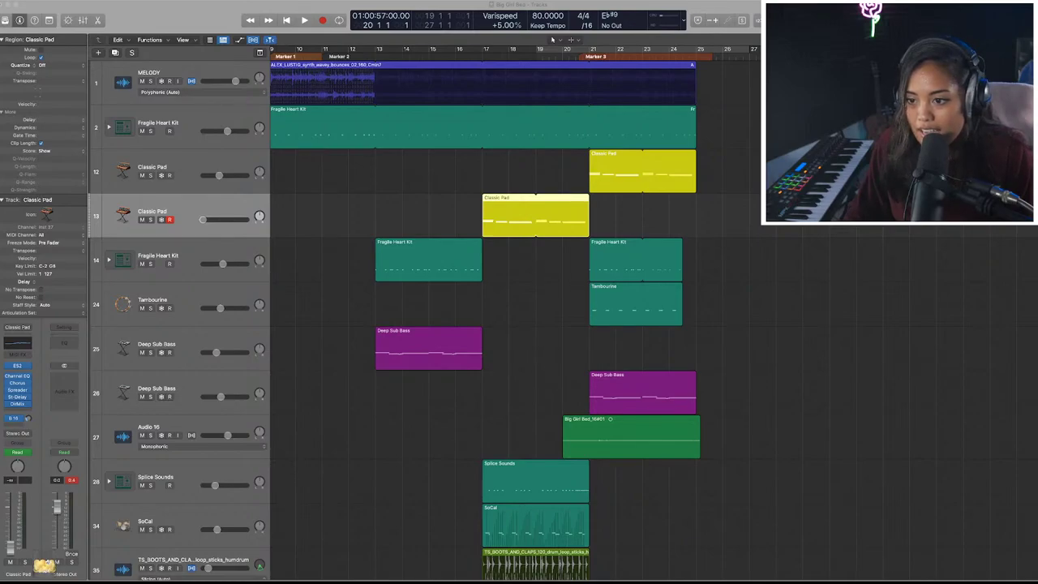
Solo the Splice Sounds on track 28, play them from bar 20, and remove the solo.
{"action": "left_click", "coordinate": [640, 216]}
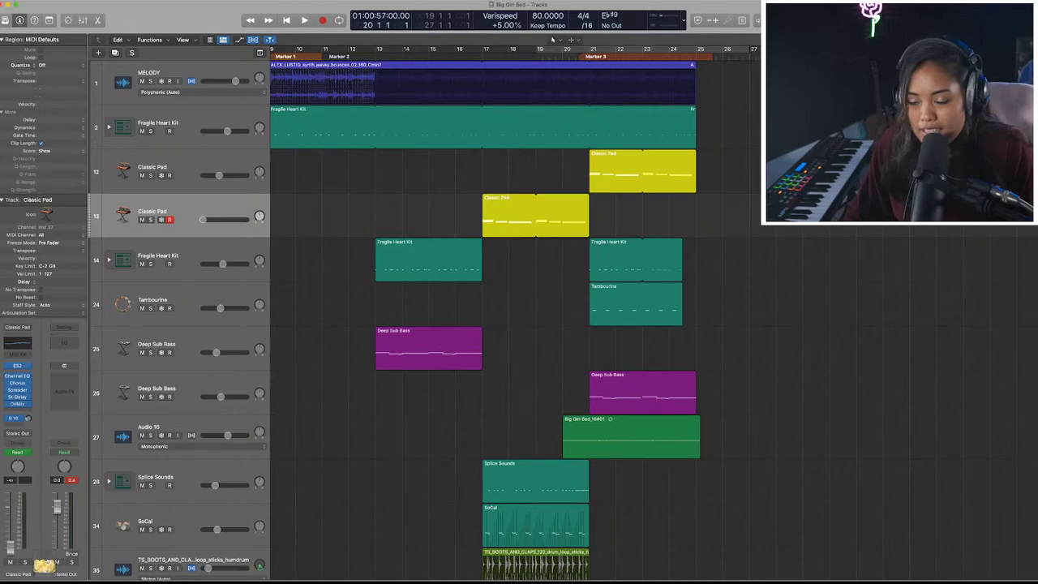
{"action": "scroll", "coordinate": [486, 324], "scroll_direction": "down", "scroll_amount": 5}
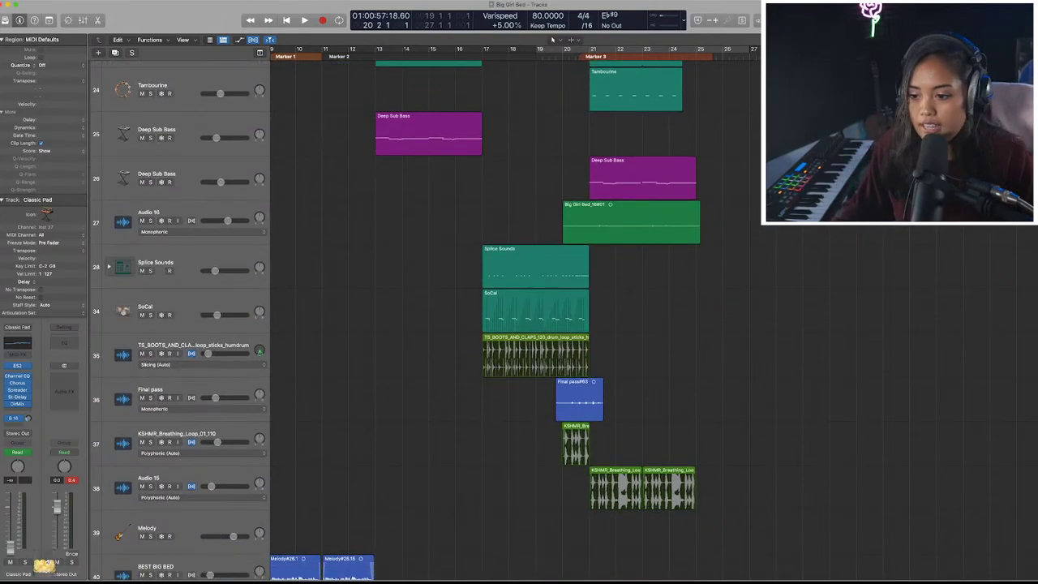
{"action": "key", "text": "s"}
{"action": "key", "text": "space"}
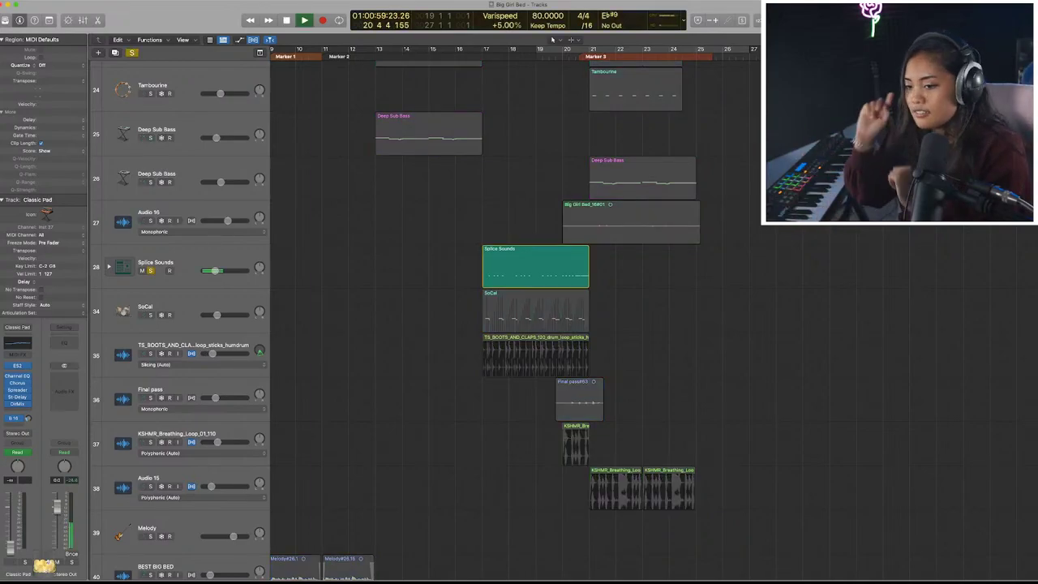
{"action": "key", "text": "space"}
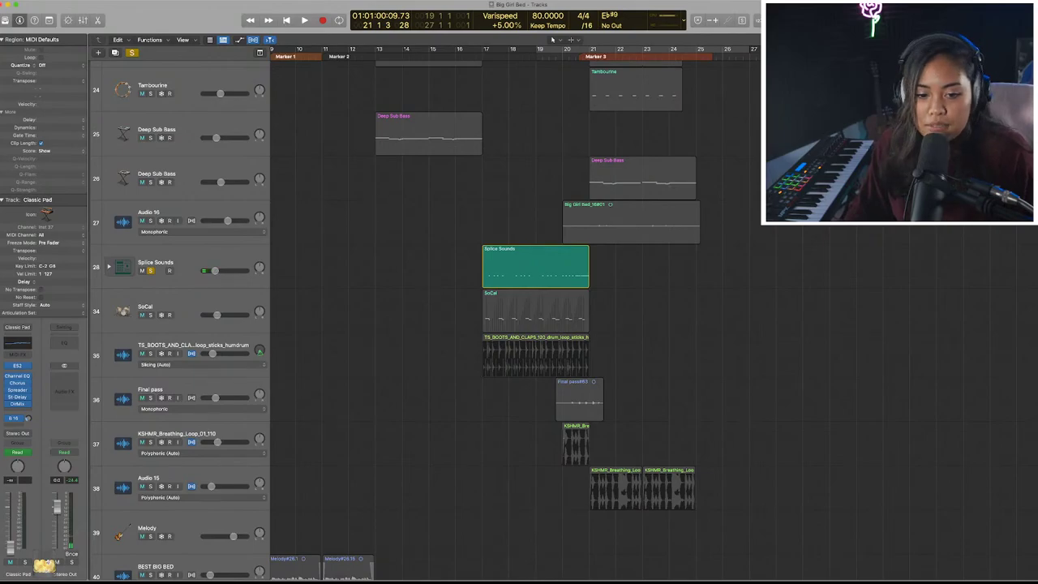
{"action": "key", "text": "space"}
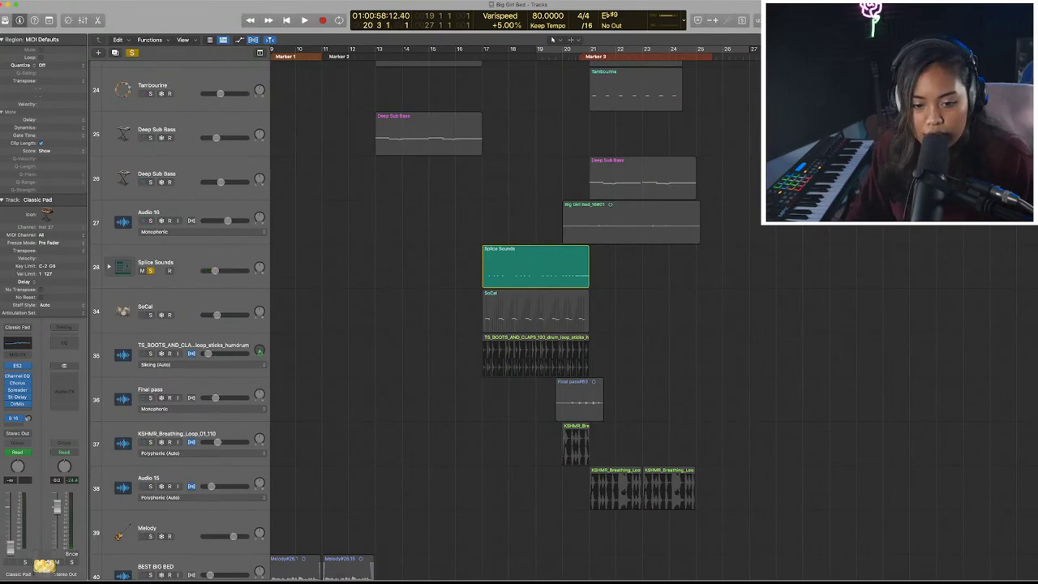
{"action": "left_click", "coordinate": [150, 271]}
Solo tracks 35 to 38, from the boots-and-claps loop to Audio 15, and play them together from bar 20.
{"action": "scroll", "coordinate": [183, 300], "scroll_direction": "down", "scroll_amount": 3}
{"action": "left_click", "coordinate": [193, 292]}
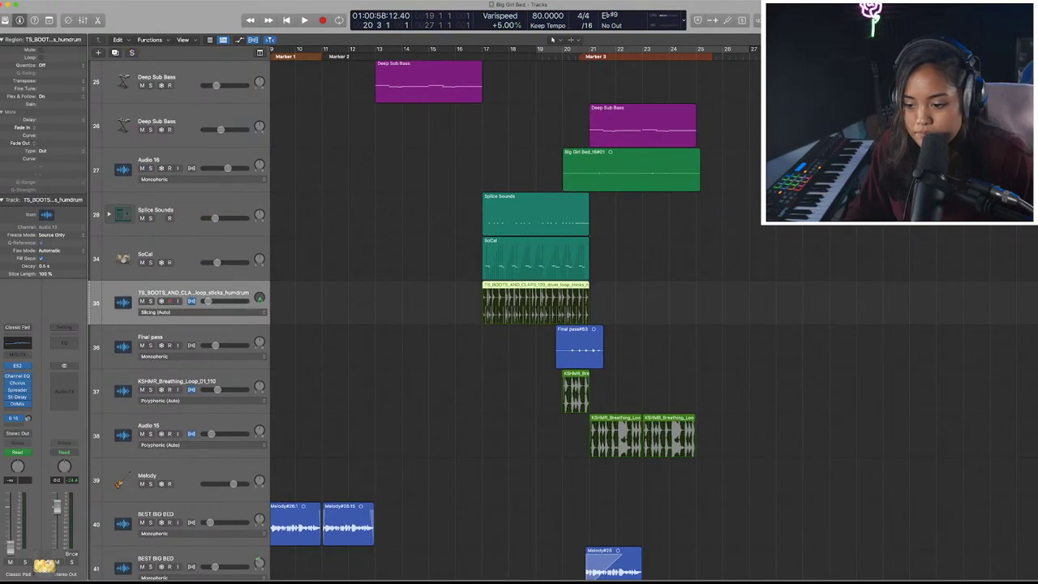
{"action": "left_click", "coordinate": [193, 425], "text": "shift"}
{"action": "scroll", "coordinate": [193, 425], "scroll_direction": "down", "scroll_amount": 2}
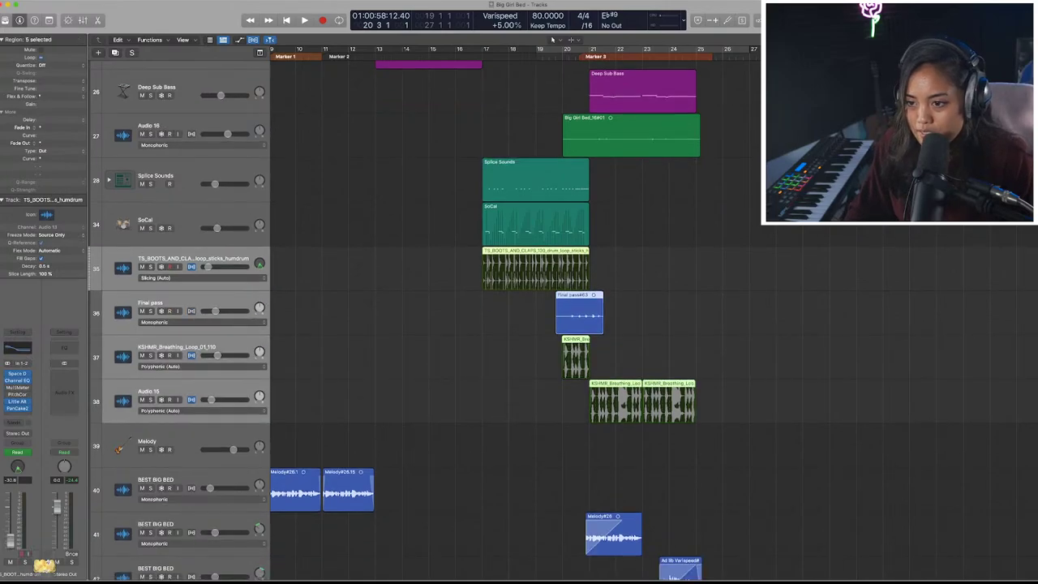
{"action": "key", "text": "s"}
{"action": "key", "text": "space"}
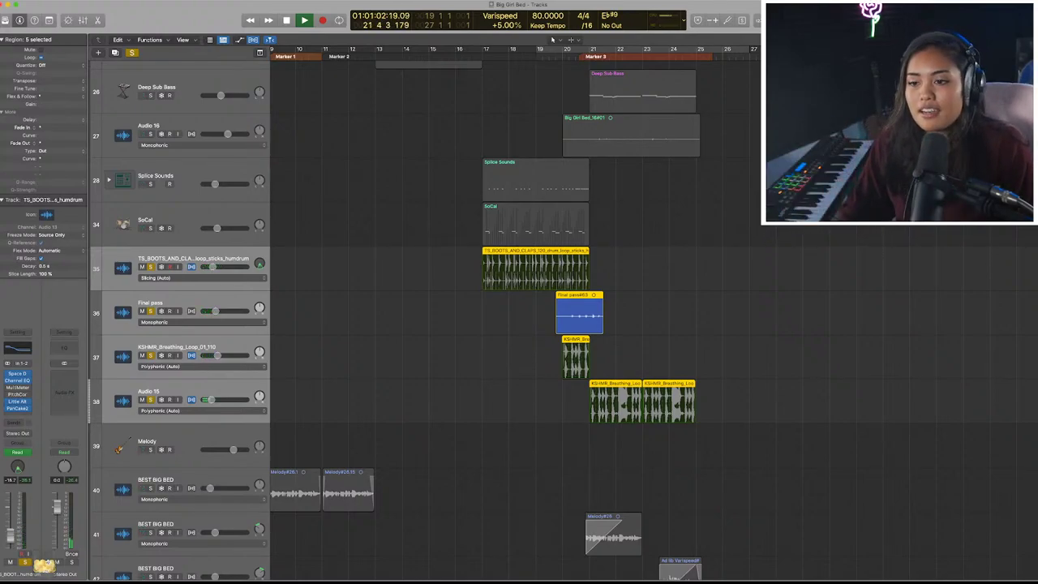
{"action": "key", "text": "space"}
Clear the solo on tracks 35 to 38, mute the Audio 15 track and select the SoCal region on track 34.
{"action": "left_click", "coordinate": [564, 49]}
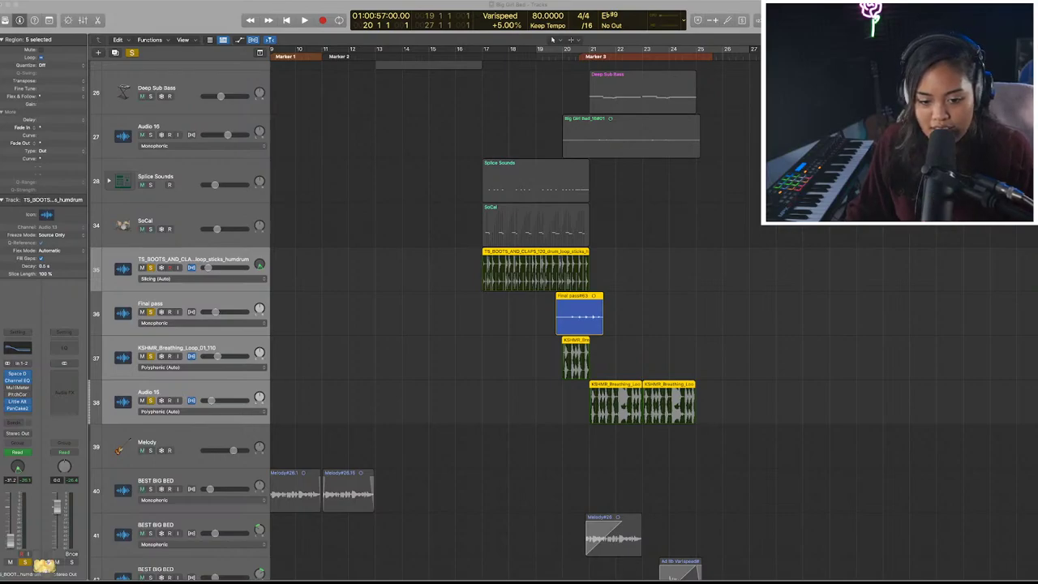
{"action": "key", "text": "ctrl+s"}
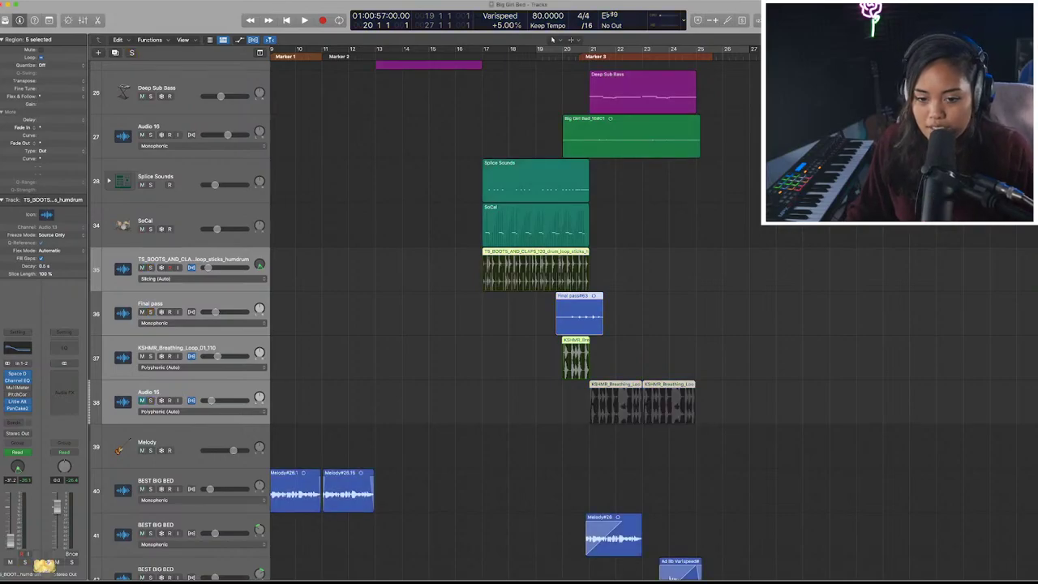
{"action": "left_click", "coordinate": [535, 226]}
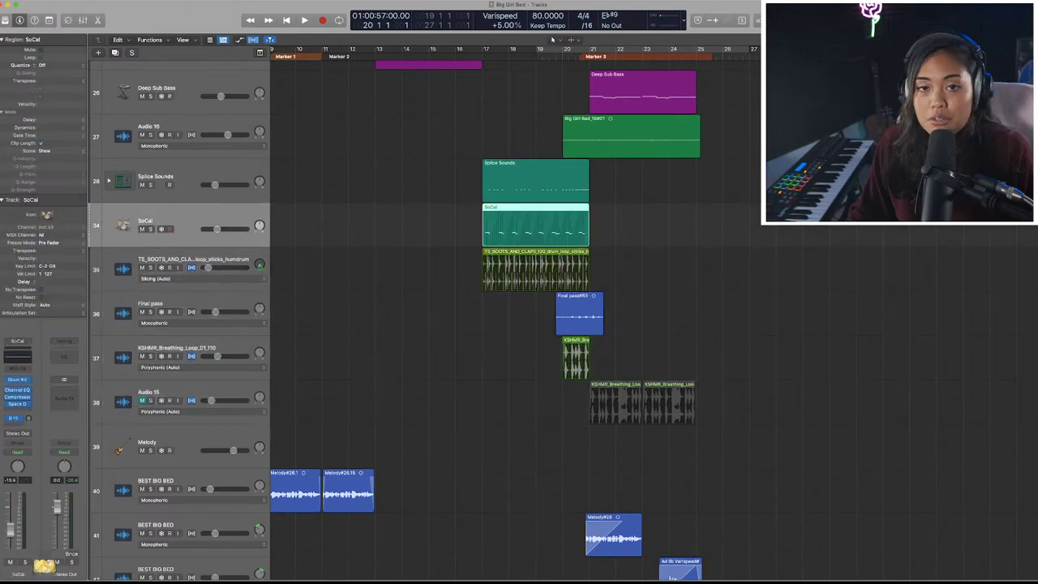
Solo the Bg vocal stack on track 43 and expand it to show its individual BG tracks.
{"action": "scroll", "coordinate": [552, 38], "scroll_direction": "down", "scroll_amount": 5}
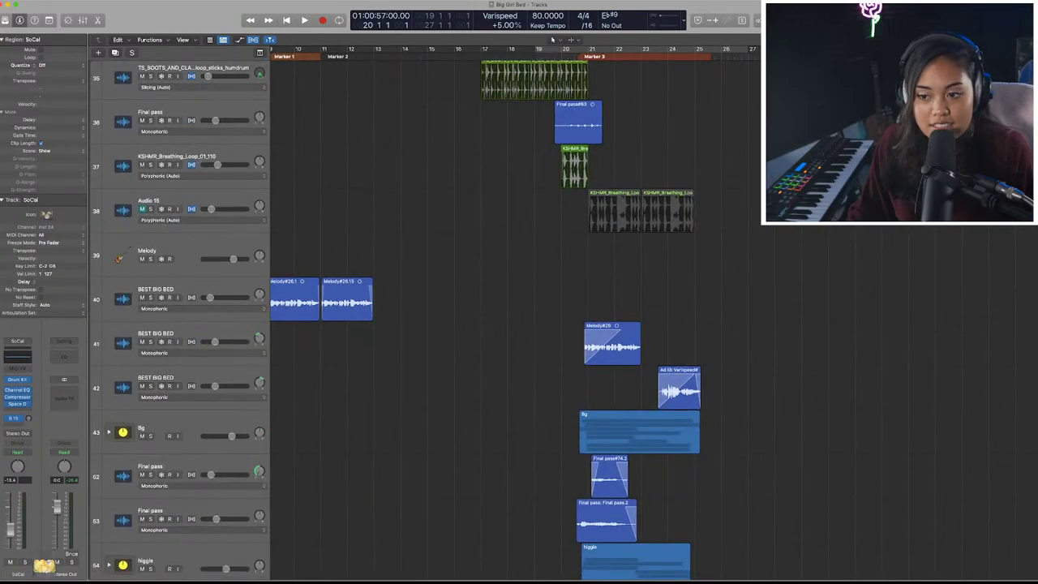
{"action": "scroll", "coordinate": [553, 38], "scroll_direction": "up", "scroll_amount": 1}
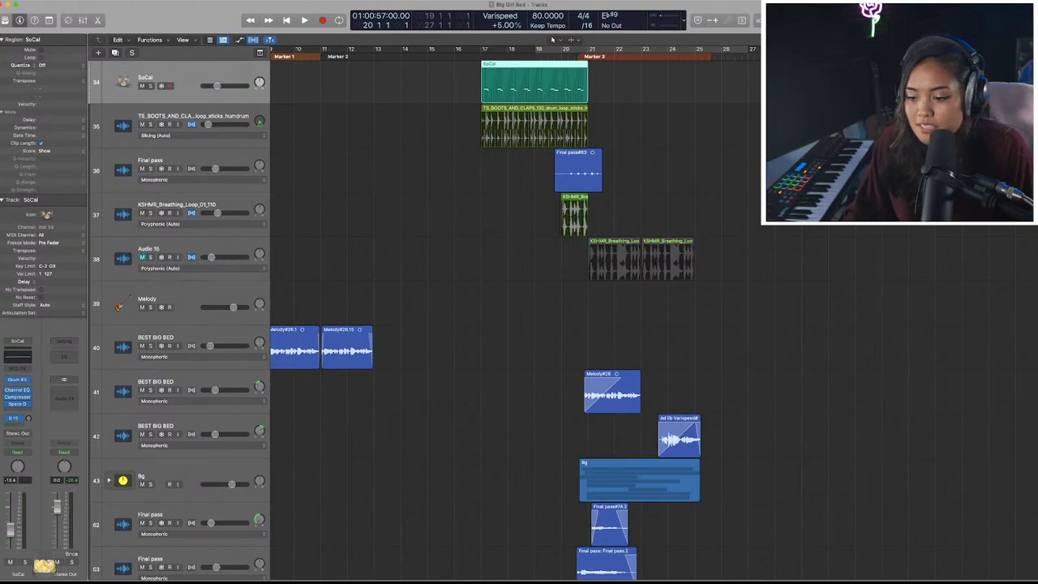
{"action": "scroll", "coordinate": [487, 325], "scroll_direction": "down", "scroll_amount": 8}
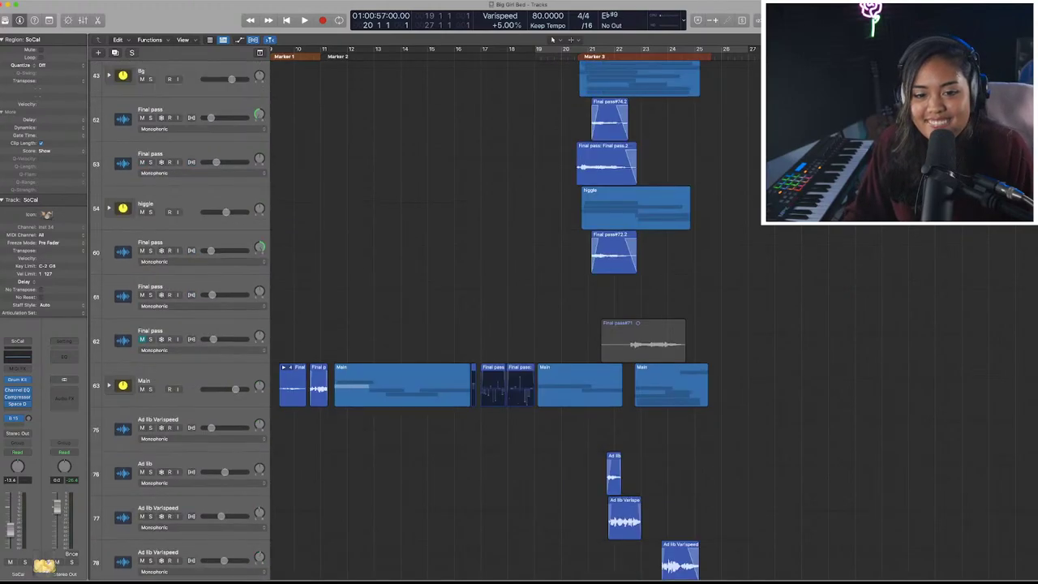
{"action": "key", "text": "s"}
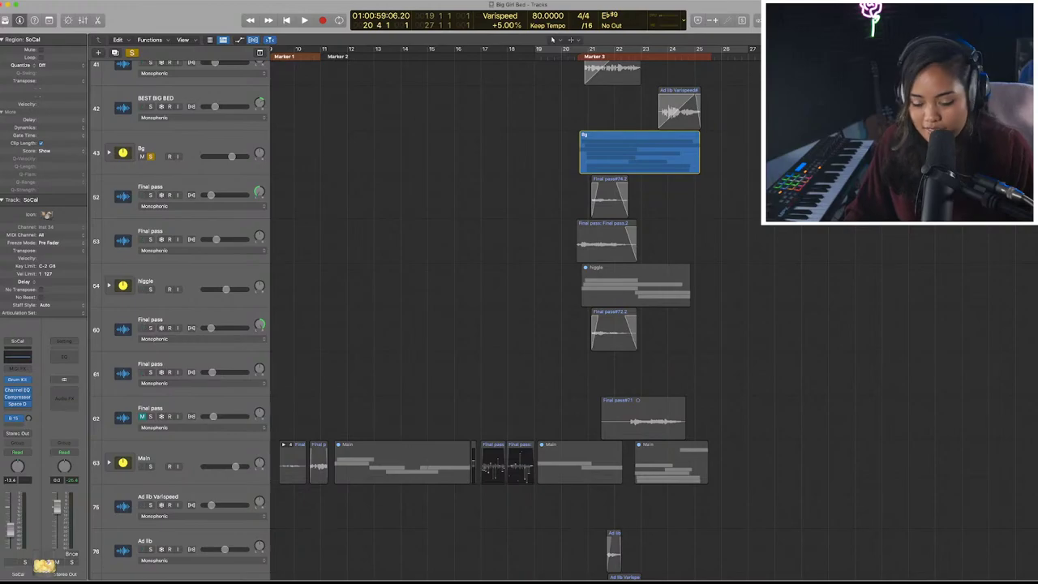
{"action": "left_click", "coordinate": [110, 152]}
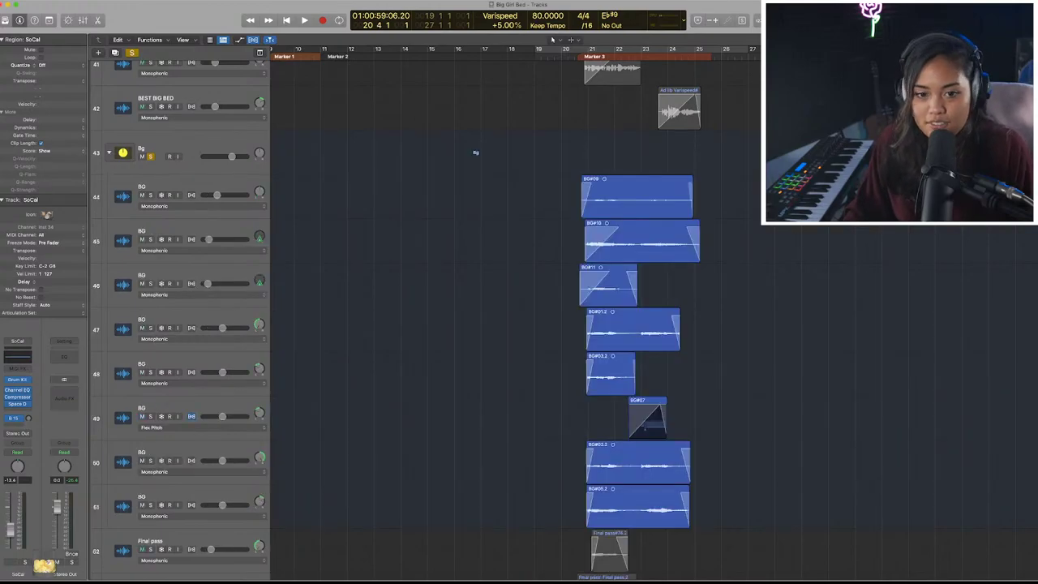
Play the soloed Bg vocals from bar 20 to hear the stacked background layers.
{"action": "key", "text": "super+Left"}
{"action": "scroll", "coordinate": [584, 325], "scroll_direction": "down", "scroll_amount": 2}
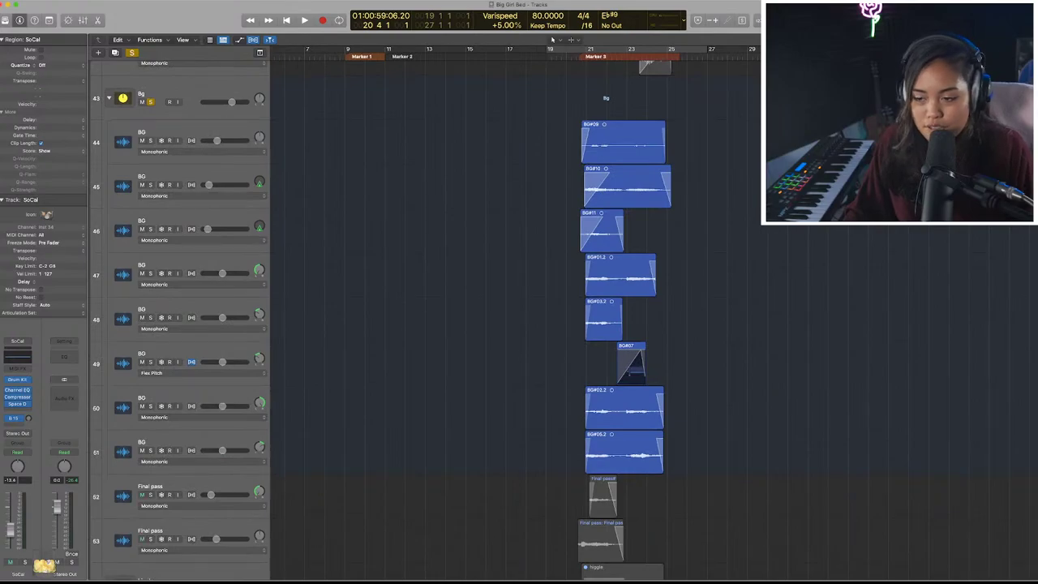
{"action": "key", "text": "space"}
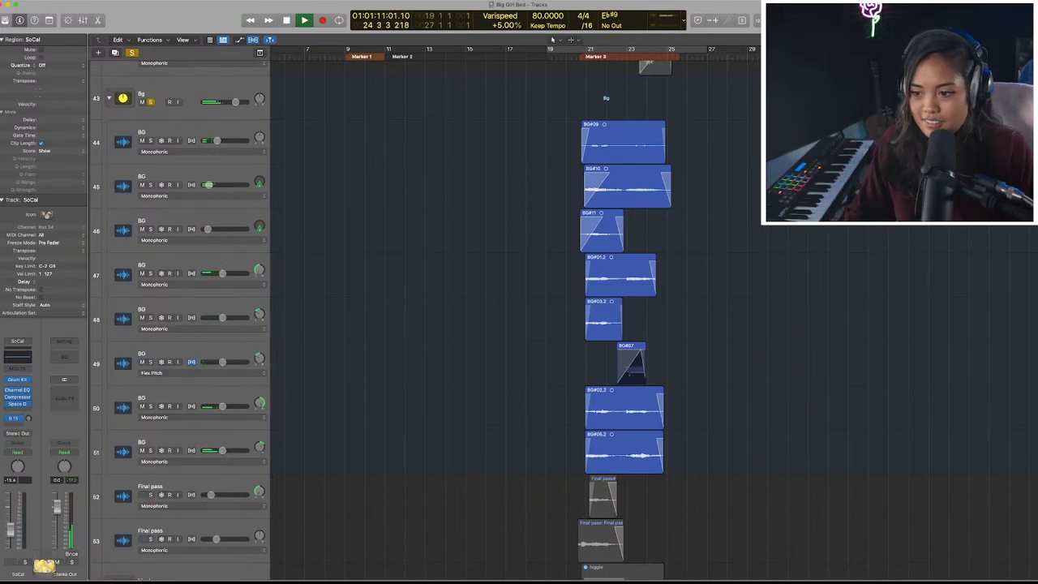
{"action": "key", "text": "space"}
Show the volume automation on all tracks, clear the Bg solo and review the curves across the project from bar 1.
{"action": "key", "text": "a"}
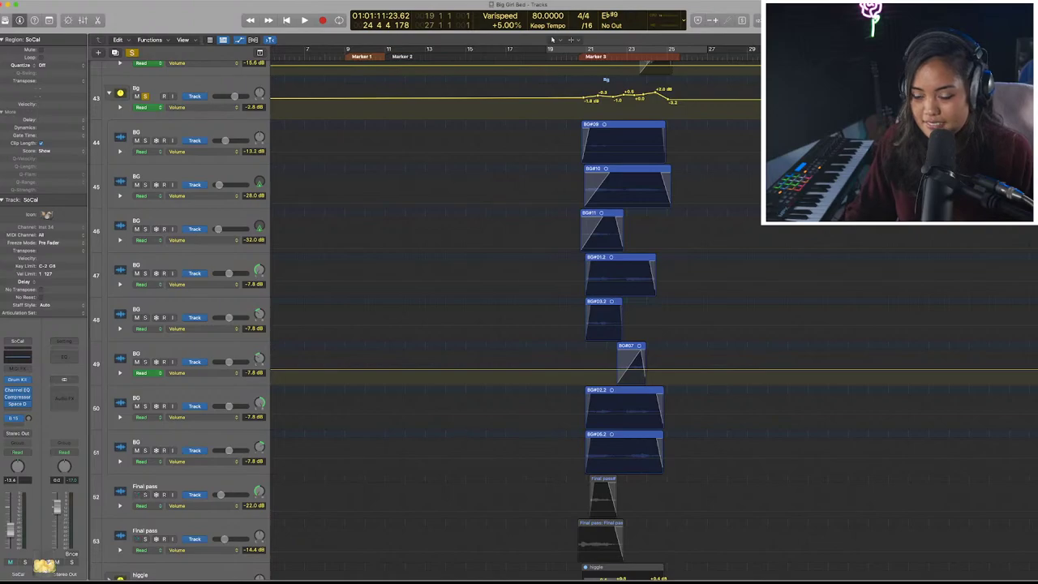
{"action": "scroll", "coordinate": [568, 324], "scroll_direction": "down", "scroll_amount": 10}
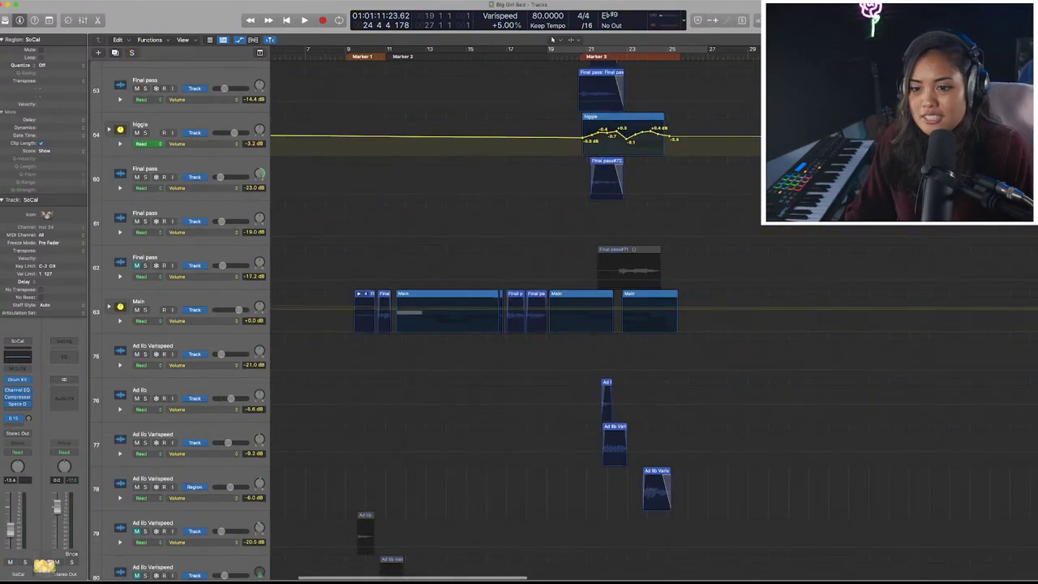
{"action": "scroll", "coordinate": [567, 325], "scroll_direction": "down", "scroll_amount": 3}
{"action": "scroll", "coordinate": [567, 324], "scroll_direction": "up", "scroll_amount": 20}
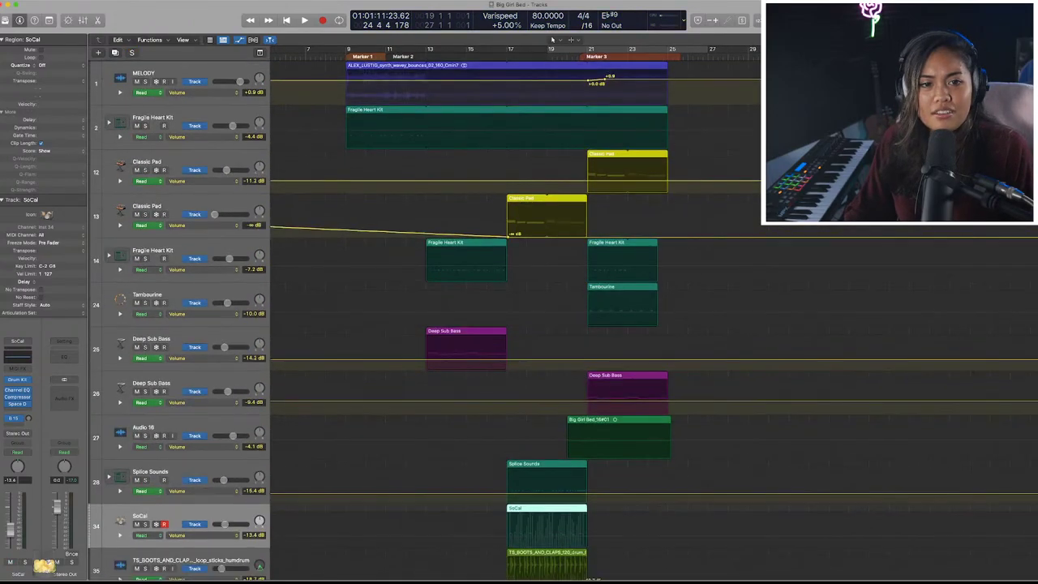
{"action": "key", "text": "super+Left"}
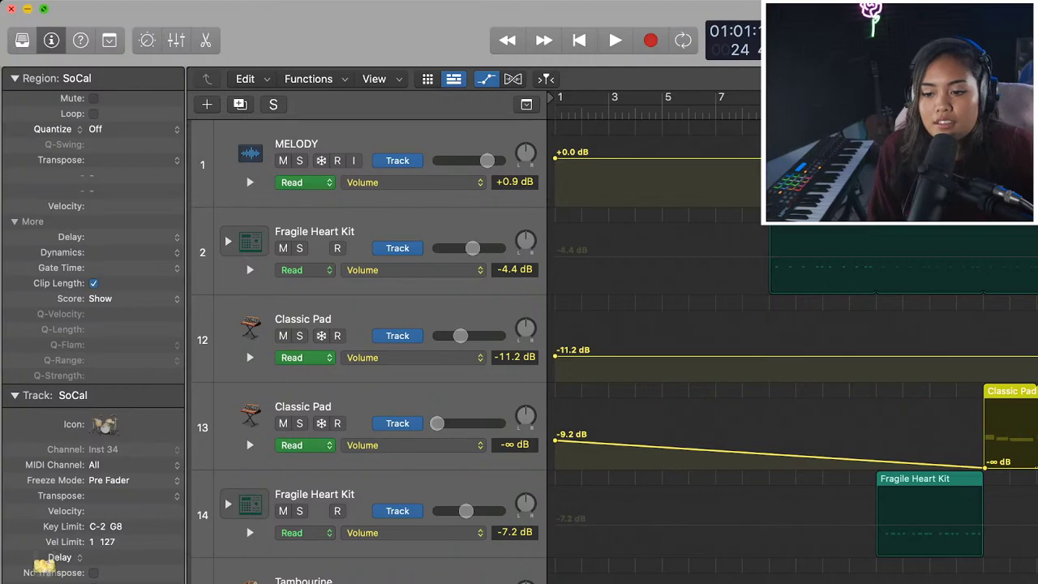
Select the melody loop region on track 1 and review the volume automation down to the breathing loop track.
{"action": "scroll", "coordinate": [42, 564], "scroll_direction": "down", "scroll_amount": 2}
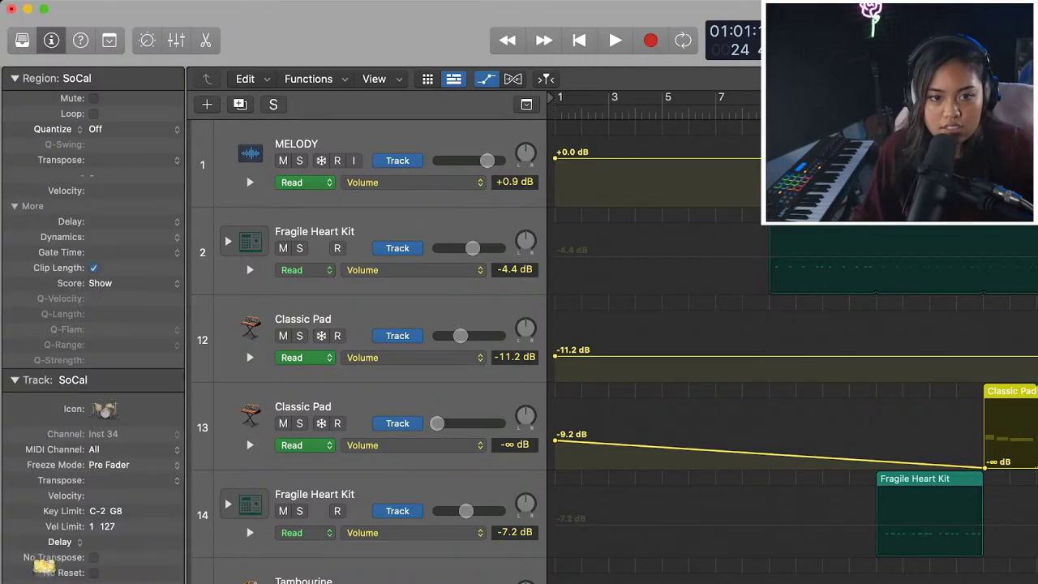
{"action": "key", "text": "super+Tab"}
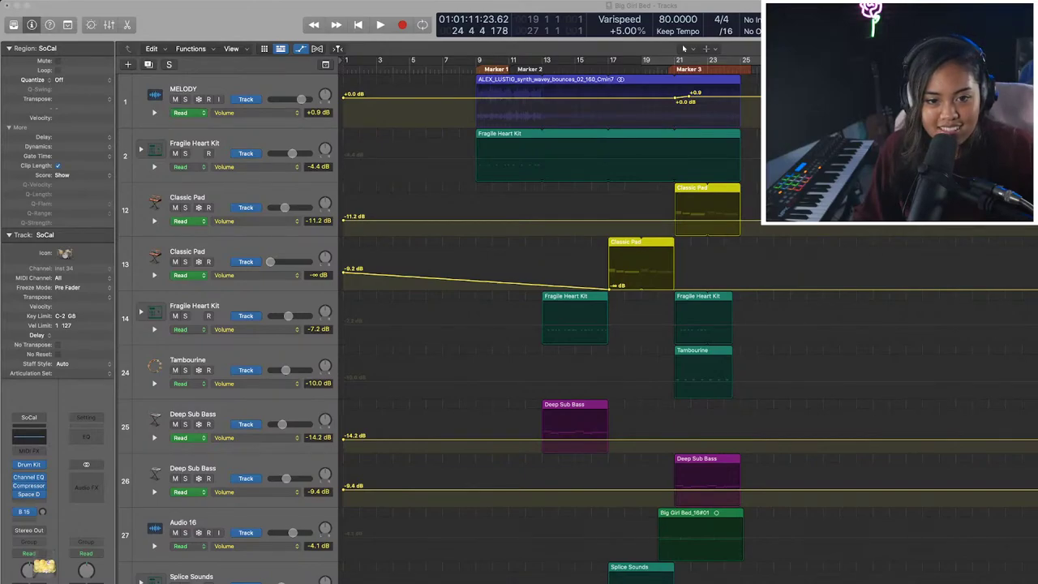
{"action": "left_click", "coordinate": [608, 79]}
{"action": "scroll", "coordinate": [552, 329], "scroll_direction": "down", "scroll_amount": 6}
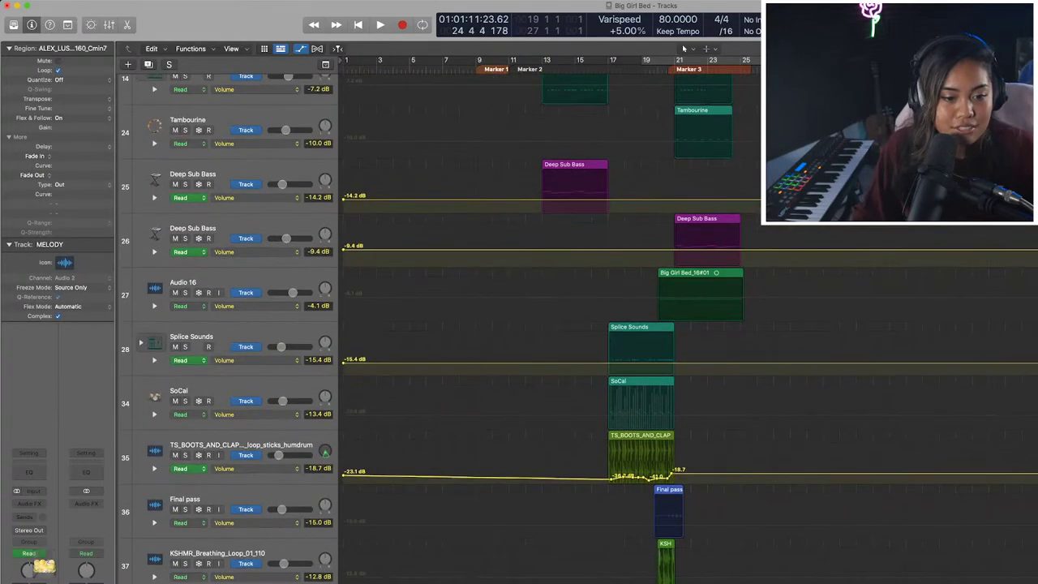
Solo the Main vocal stack on track 63.
{"action": "scroll", "coordinate": [551, 329], "scroll_direction": "down", "scroll_amount": 15}
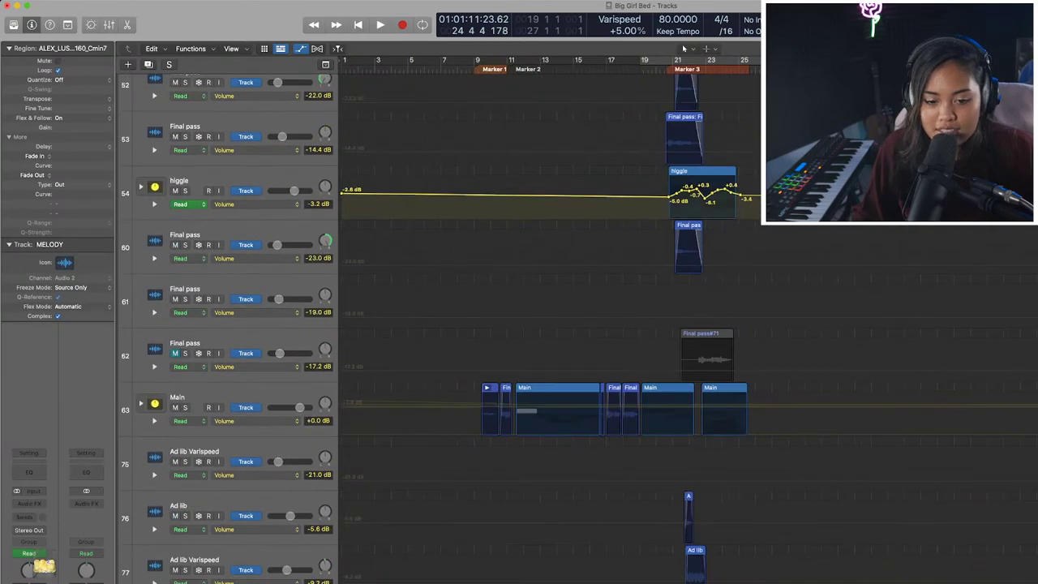
{"action": "scroll", "coordinate": [552, 329], "scroll_direction": "up", "scroll_amount": 3}
{"action": "scroll", "coordinate": [552, 329], "scroll_direction": "down", "scroll_amount": 3}
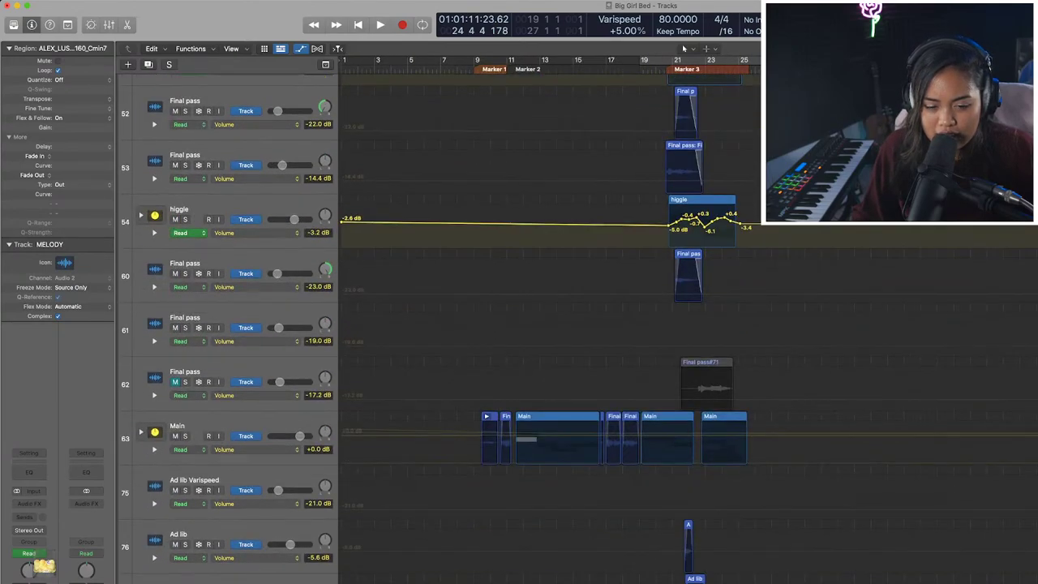
{"action": "key", "text": "s"}
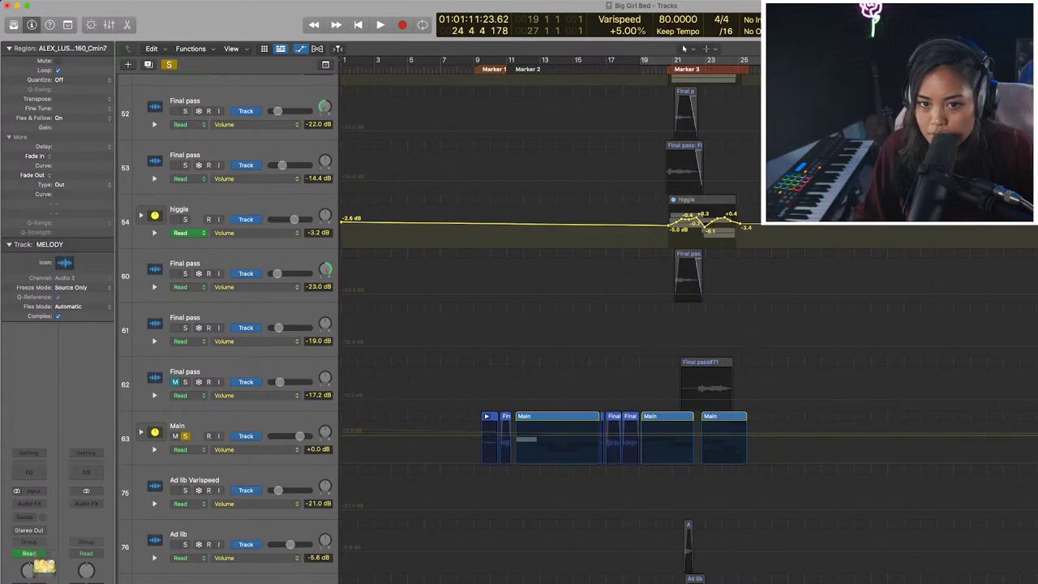
{"action": "key", "text": "s"}
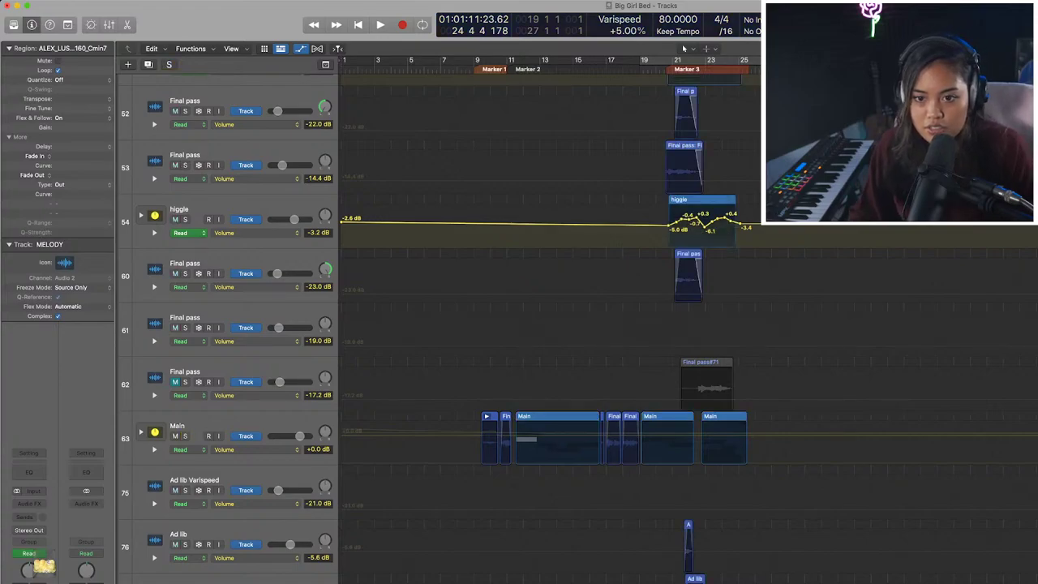
{"action": "key", "text": "s"}
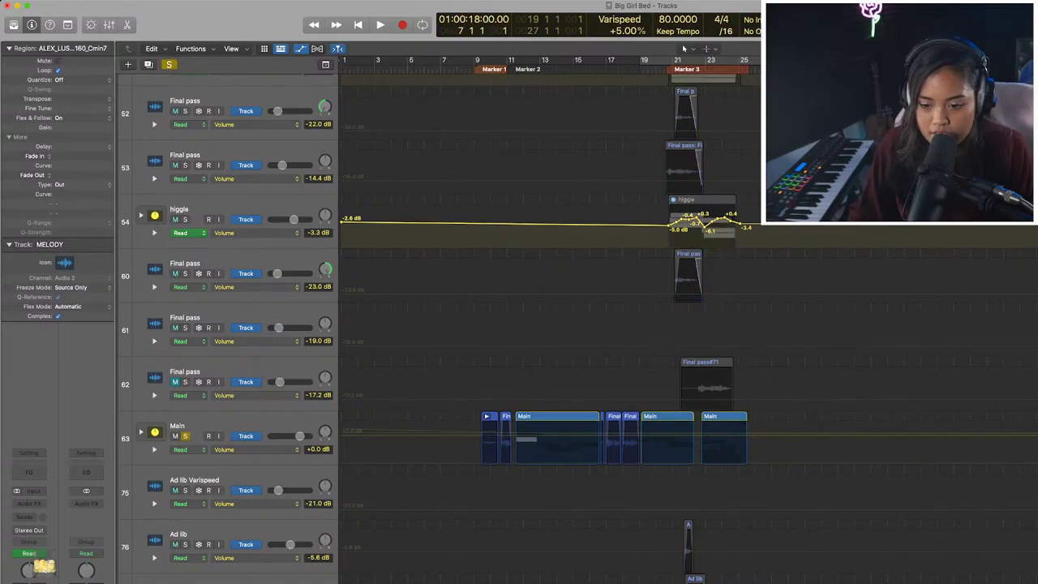
Play the soloed Main stack from bar 10, briefly expanding it to show its individual Final pass tracks.
{"action": "left_click", "coordinate": [494, 60]}
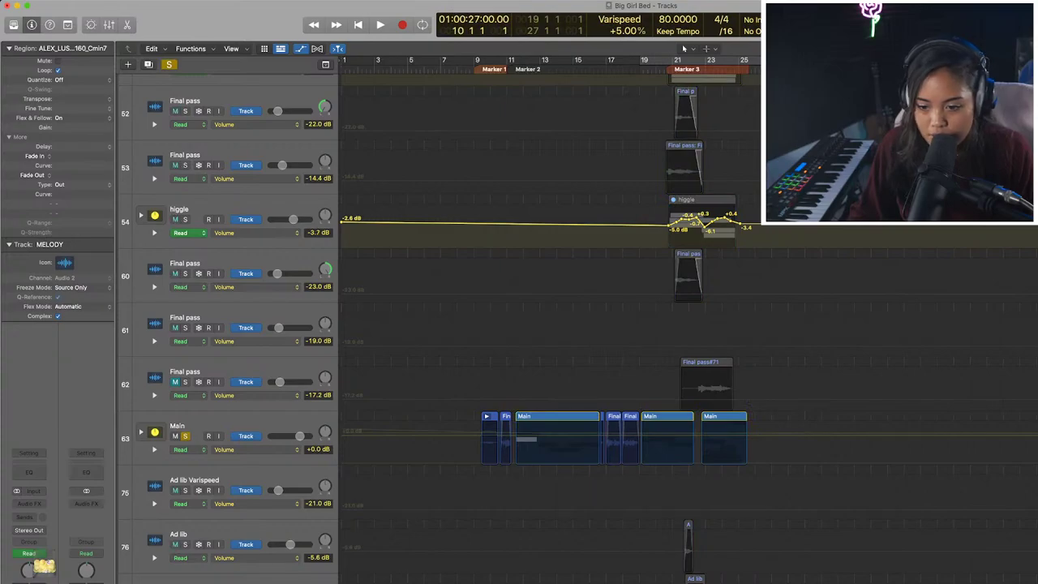
{"action": "left_click", "coordinate": [142, 432]}
{"action": "key", "text": "space"}
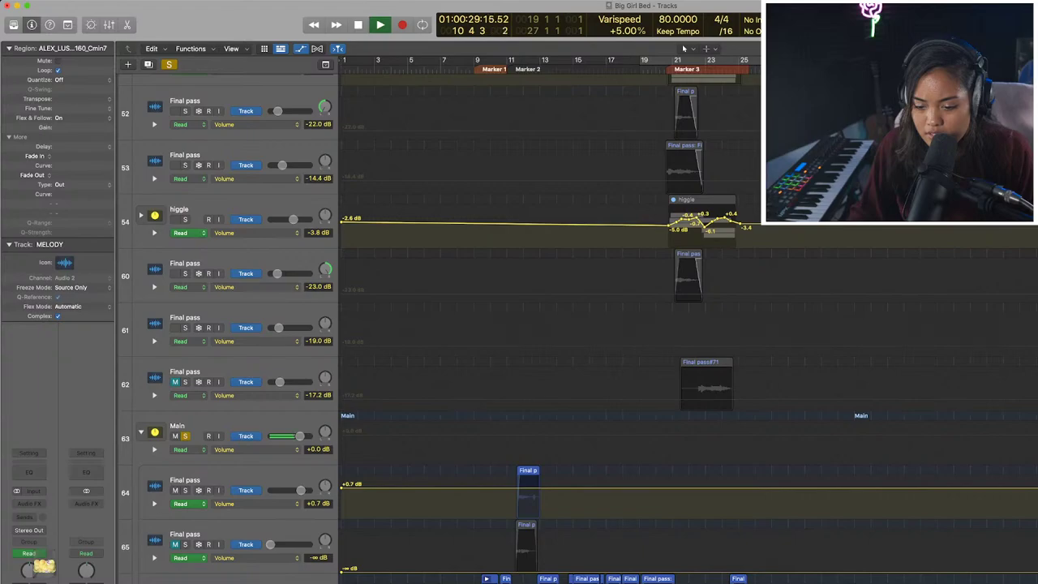
{"action": "left_click", "coordinate": [141, 432]}
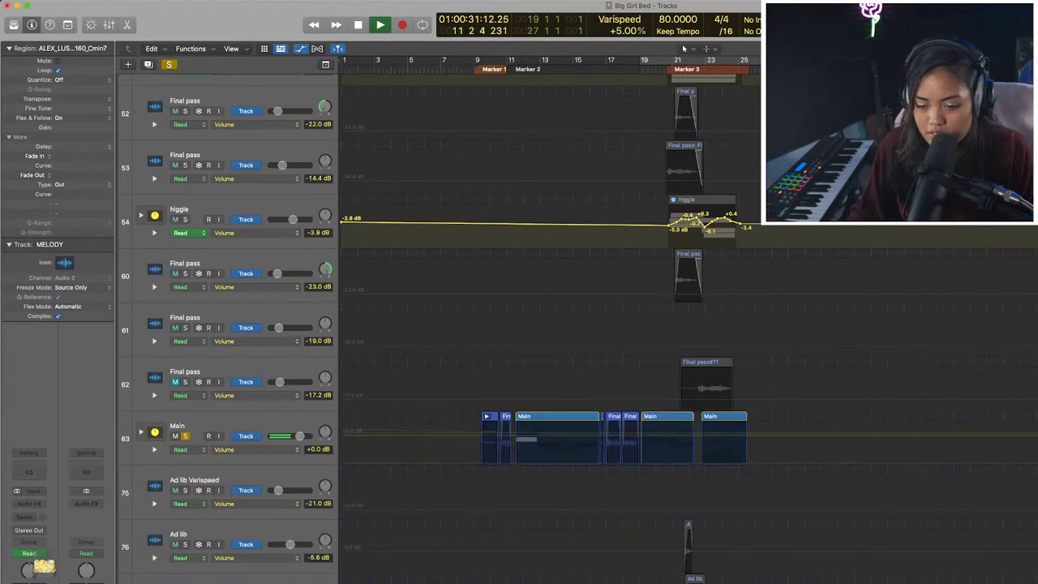
{"action": "scroll", "coordinate": [551, 325], "scroll_direction": "down", "scroll_amount": 1}
{"action": "key", "text": "space"}
Set the playhead to bar 21 and solo only the higgle stack on track 54, clearing the Main and Bg solos.
{"action": "key", "text": "super+Right"}
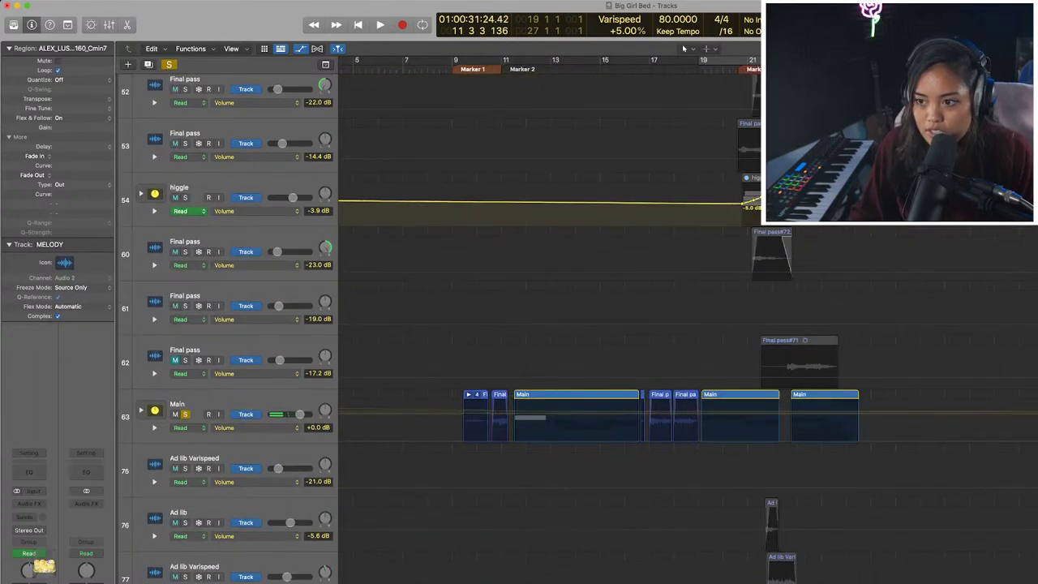
{"action": "scroll", "coordinate": [552, 325], "scroll_direction": "up", "scroll_amount": 8}
{"action": "scroll", "coordinate": [684, 49], "scroll_direction": "down", "scroll_amount": 1}
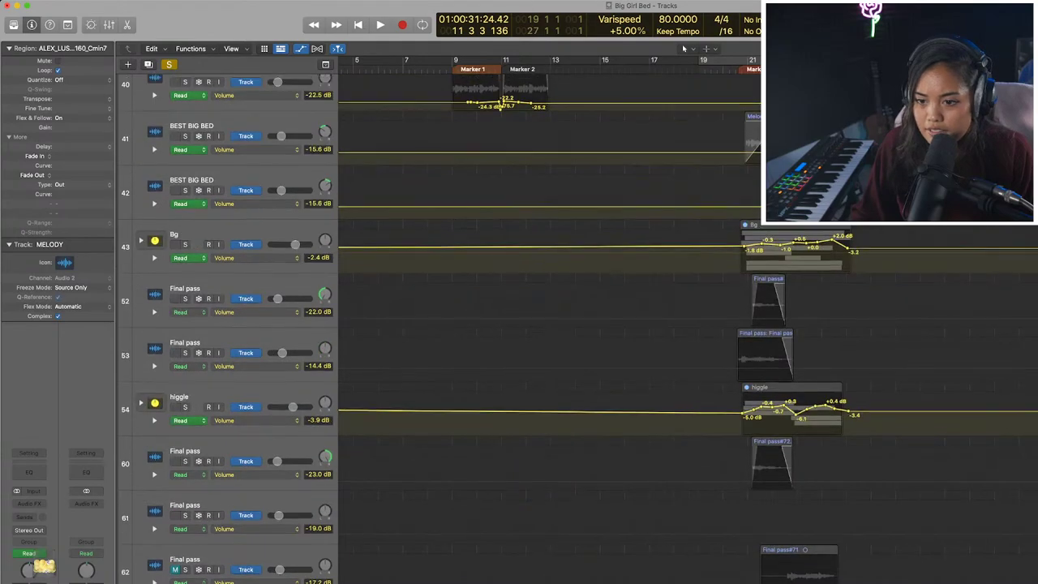
{"action": "scroll", "coordinate": [684, 49], "scroll_direction": "up", "scroll_amount": 4}
{"action": "left_click", "coordinate": [751, 60]}
{"action": "scroll", "coordinate": [551, 324], "scroll_direction": "down", "scroll_amount": 7}
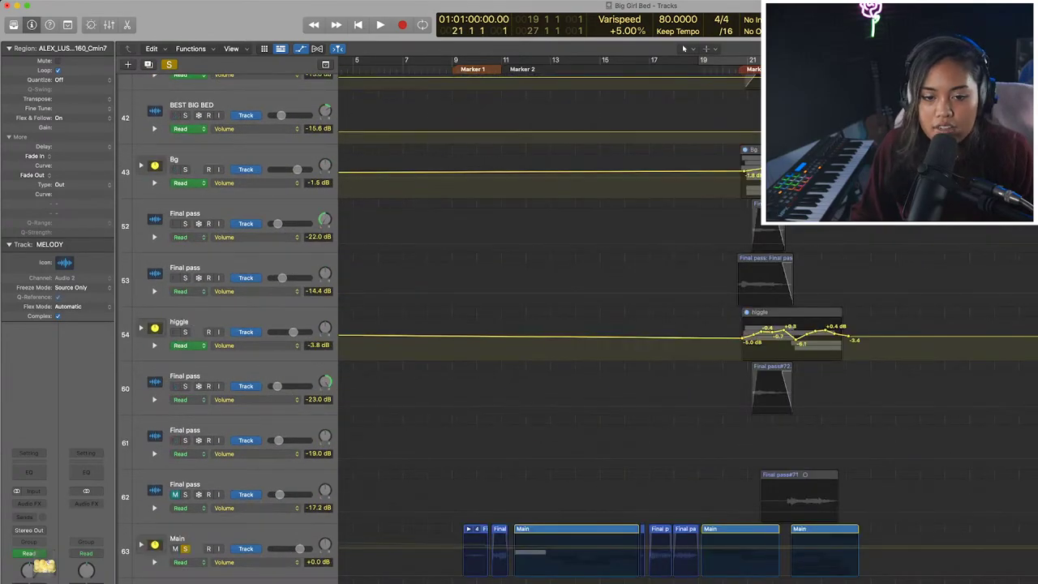
{"action": "left_click", "coordinate": [185, 170]}
{"action": "scroll", "coordinate": [684, 49], "scroll_direction": "down", "scroll_amount": 1}
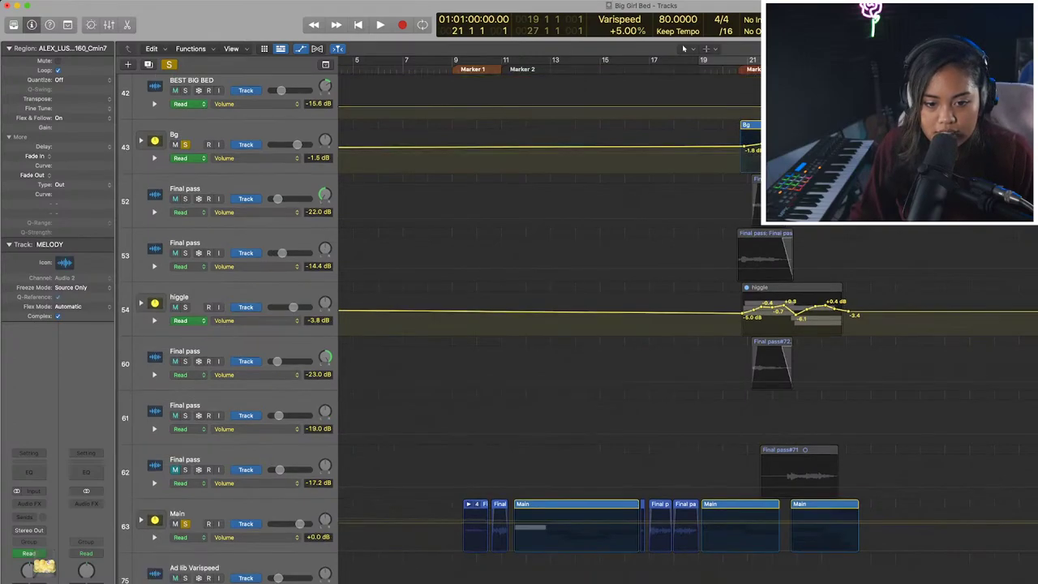
{"action": "left_click", "coordinate": [185, 299]}
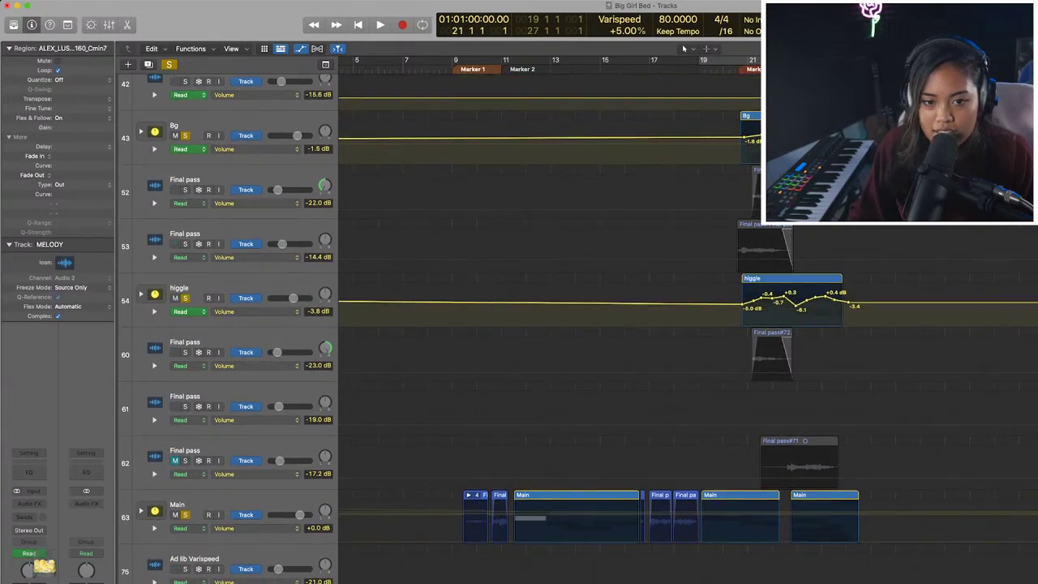
{"action": "left_click", "coordinate": [185, 298], "text": "alt"}
{"action": "left_click", "coordinate": [185, 298]}
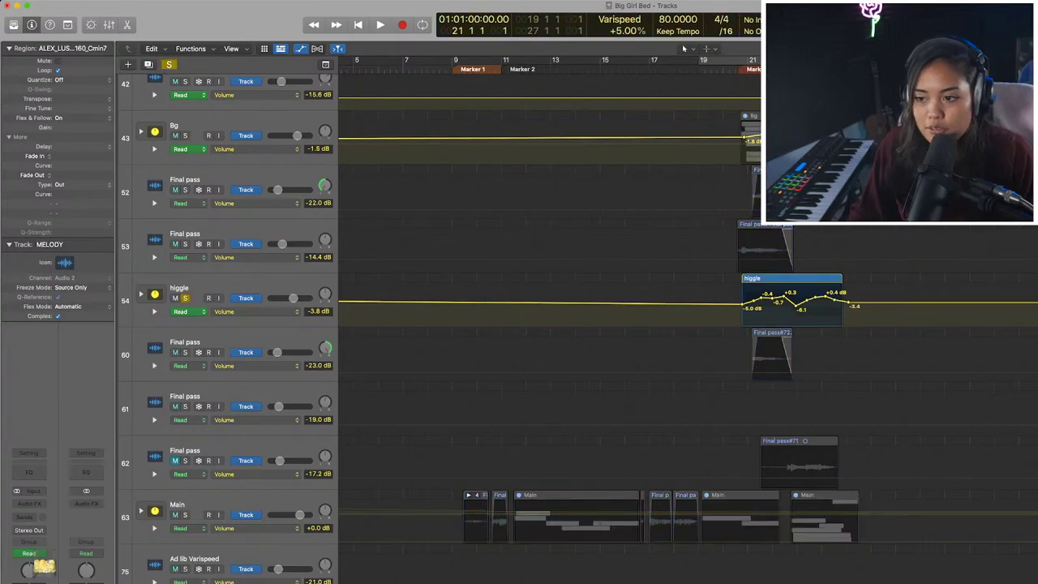
Play the soloed higgle stack from the end of bar 20 with its tracks expanded, then collapse it.
{"action": "left_click", "coordinate": [742, 60]}
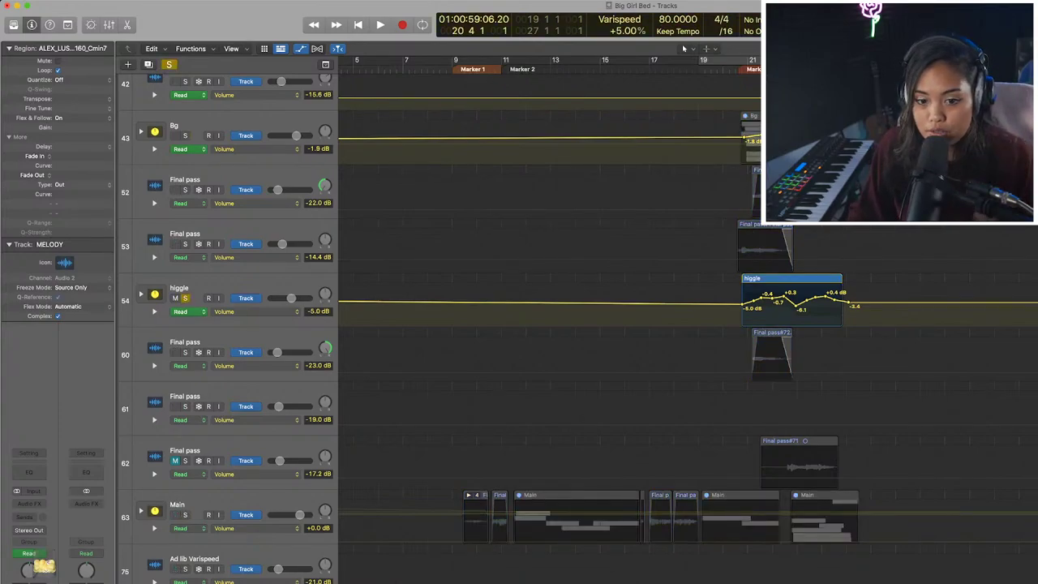
{"action": "left_click", "coordinate": [141, 294]}
{"action": "key", "text": "space"}
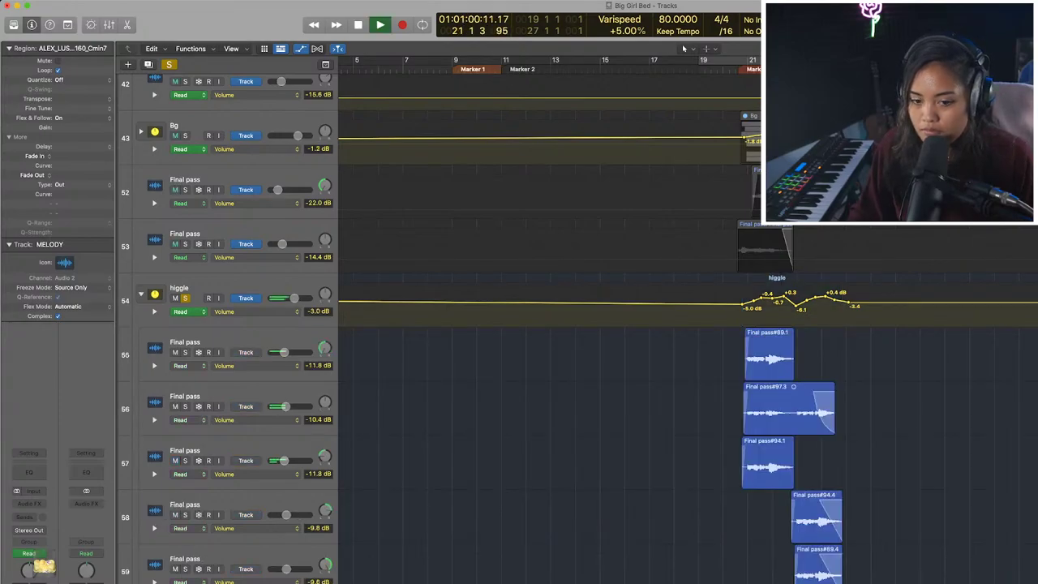
{"action": "key", "text": "space"}
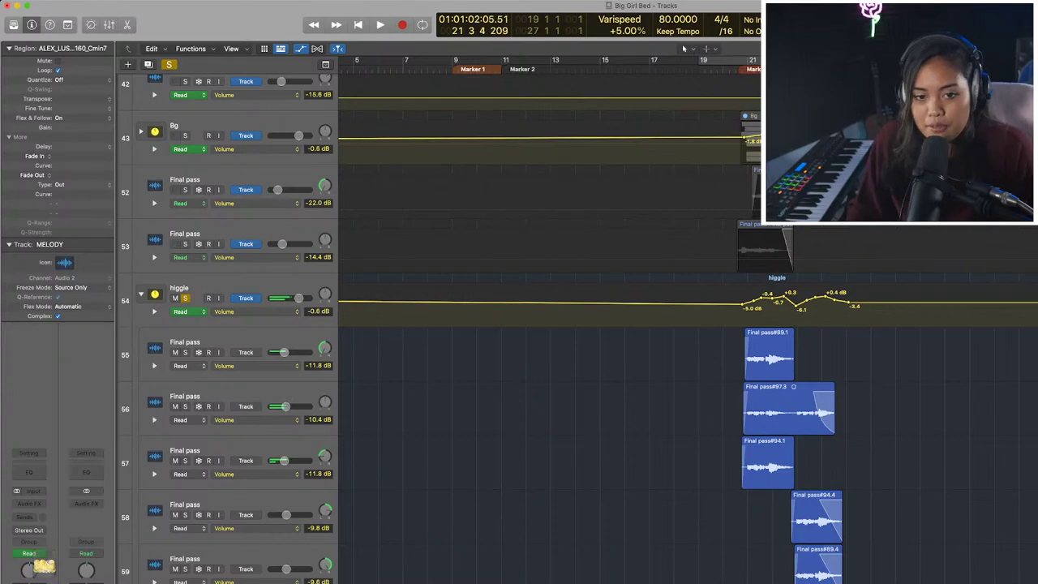
{"action": "left_click", "coordinate": [141, 294]}
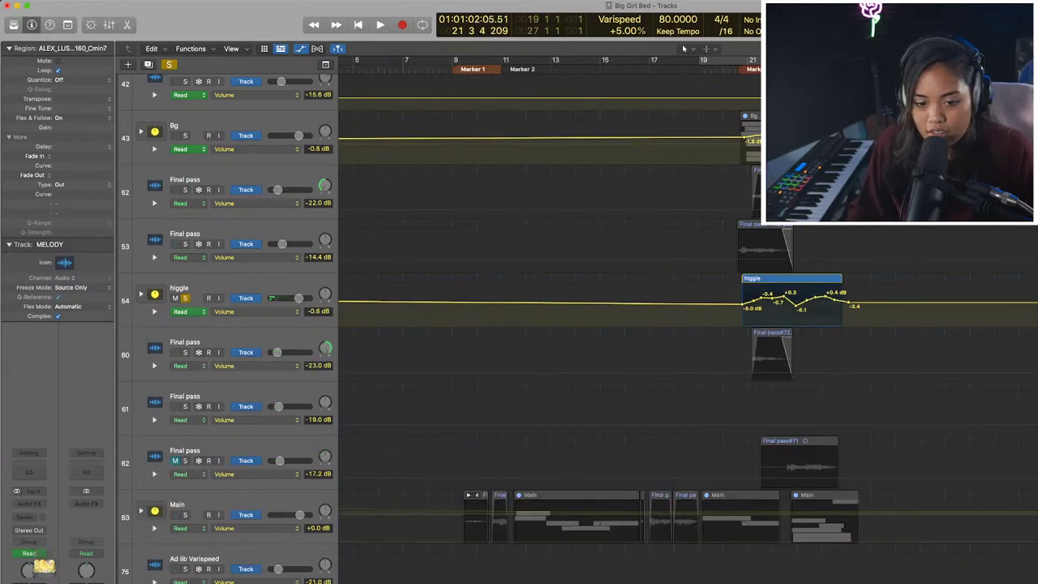
Solo the Harmonyyy stack on track 87 and play its Harmony b layers up to bar 20.
{"action": "scroll", "coordinate": [633, 324], "scroll_direction": "down", "scroll_amount": 5}
{"action": "scroll", "coordinate": [632, 324], "scroll_direction": "down", "scroll_amount": 10}
{"action": "scroll", "coordinate": [632, 325], "scroll_direction": "down", "scroll_amount": 7}
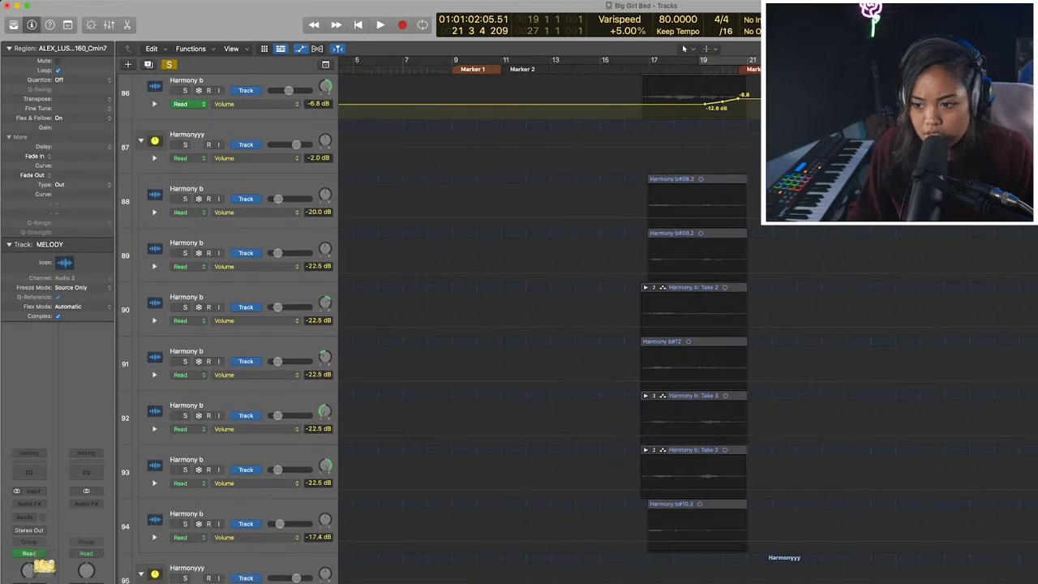
{"action": "left_click", "coordinate": [185, 145]}
{"action": "key", "text": "space"}
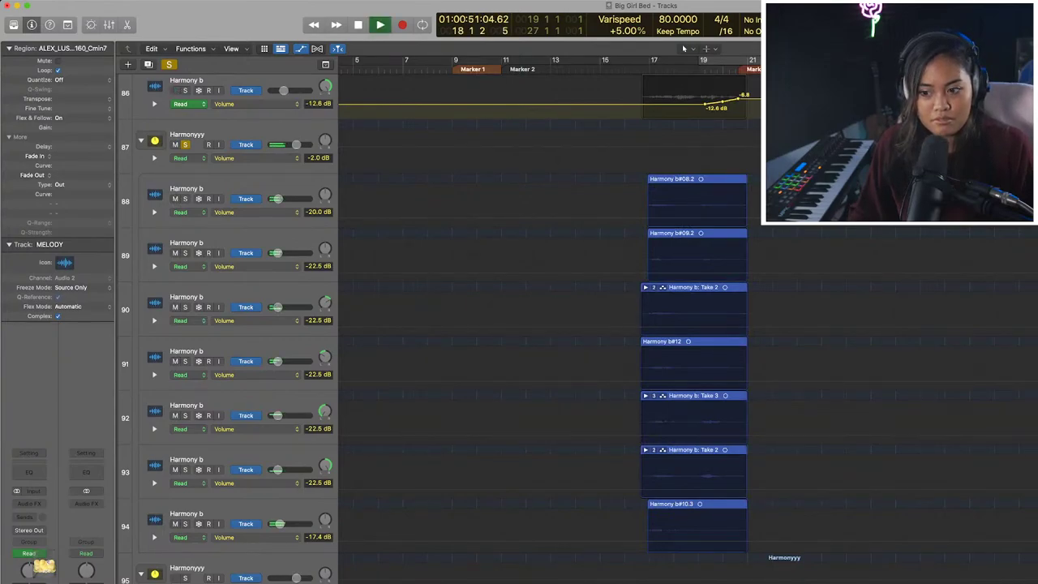
{"action": "scroll", "coordinate": [541, 324], "scroll_direction": "down", "scroll_amount": 1}
{"action": "scroll", "coordinate": [541, 324], "scroll_direction": "up", "scroll_amount": 1}
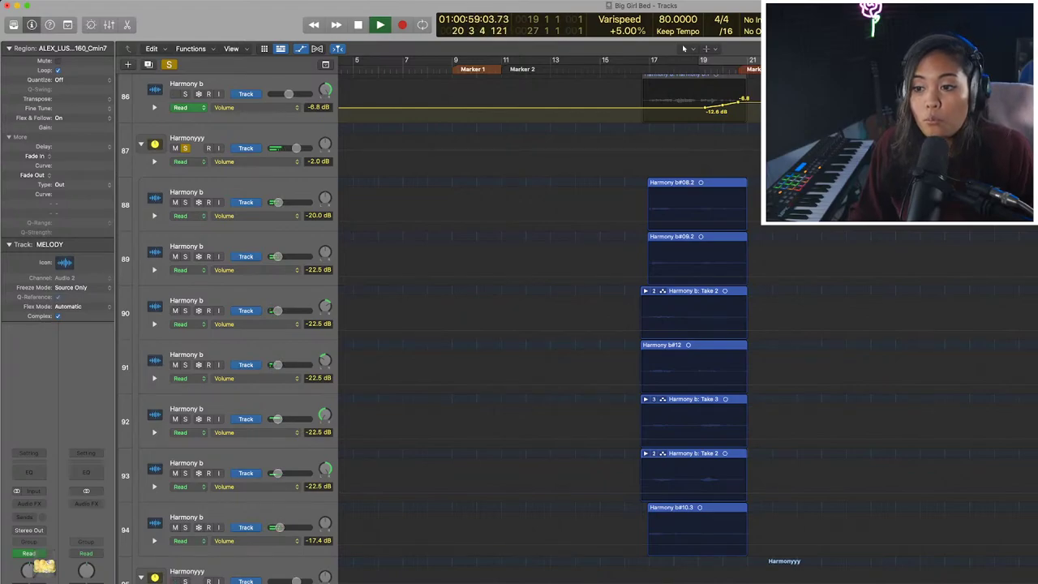
{"action": "key", "text": "space"}
Set a cycle range from bar 16 to bar 22 and play it with Harmony b tracks 98 and 99 soloed.
{"action": "left_click_drag", "start_coordinate": [625, 60], "coordinate": [773, 60]}
{"action": "scroll", "coordinate": [687, 328], "scroll_direction": "down", "scroll_amount": 5}
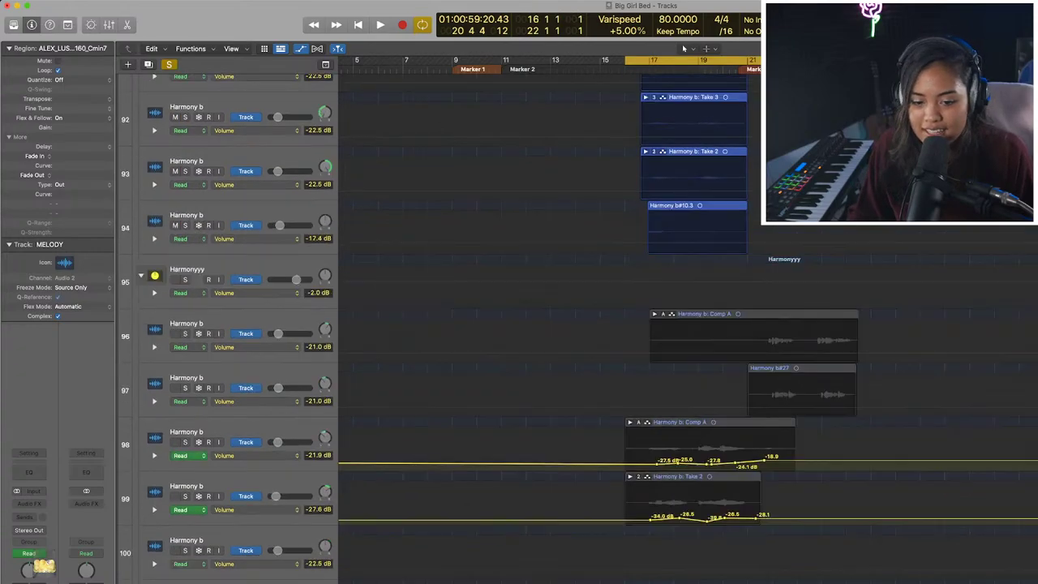
{"action": "left_click", "coordinate": [185, 442]}
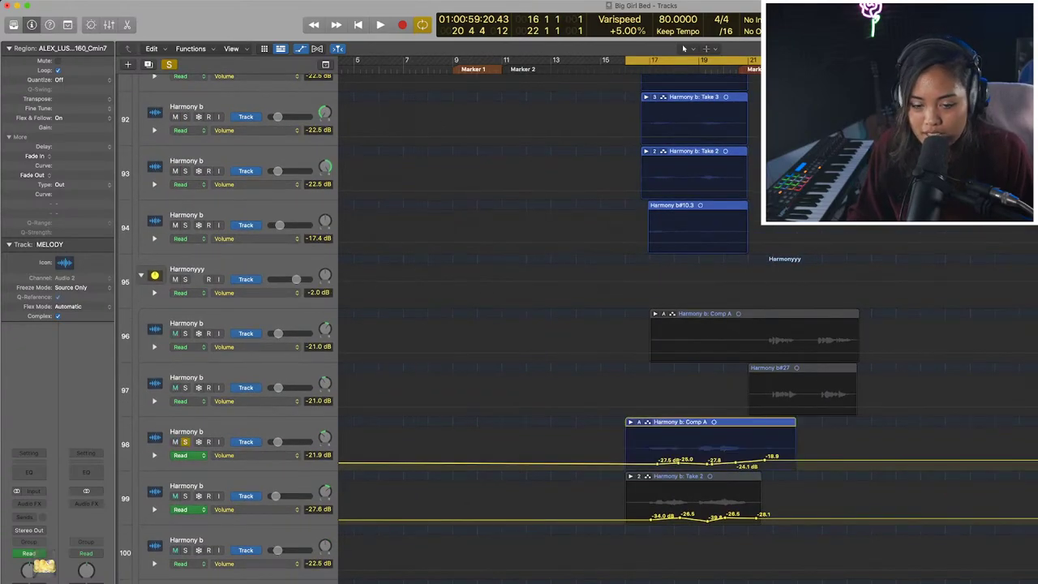
{"action": "left_click", "coordinate": [185, 496]}
{"action": "key", "text": "space"}
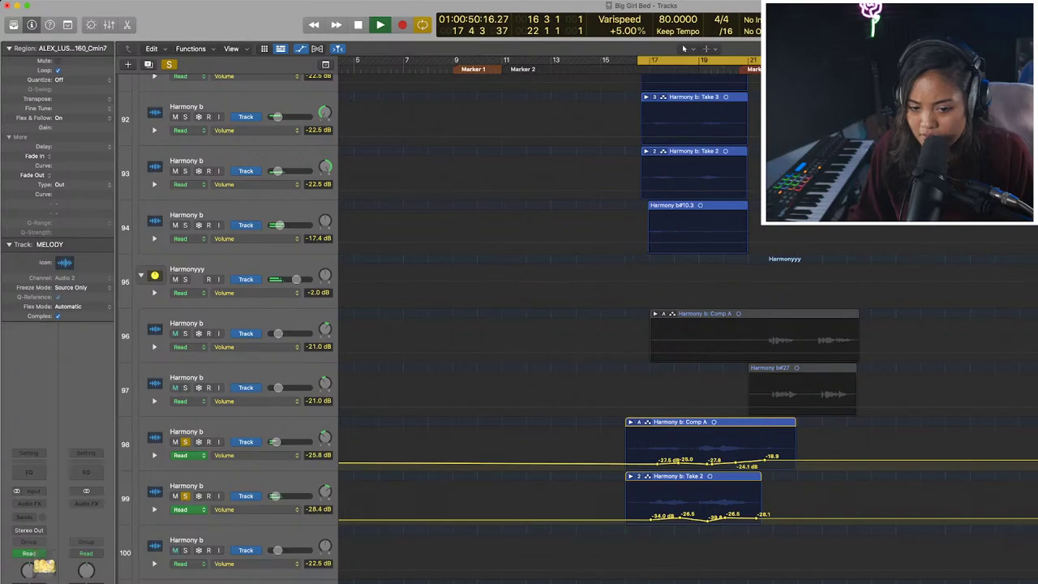
{"action": "key", "text": "space"}
Select Harmony b tracks 98 and 99 together and clear the solo on both.
{"action": "left_click", "coordinate": [251, 431]}
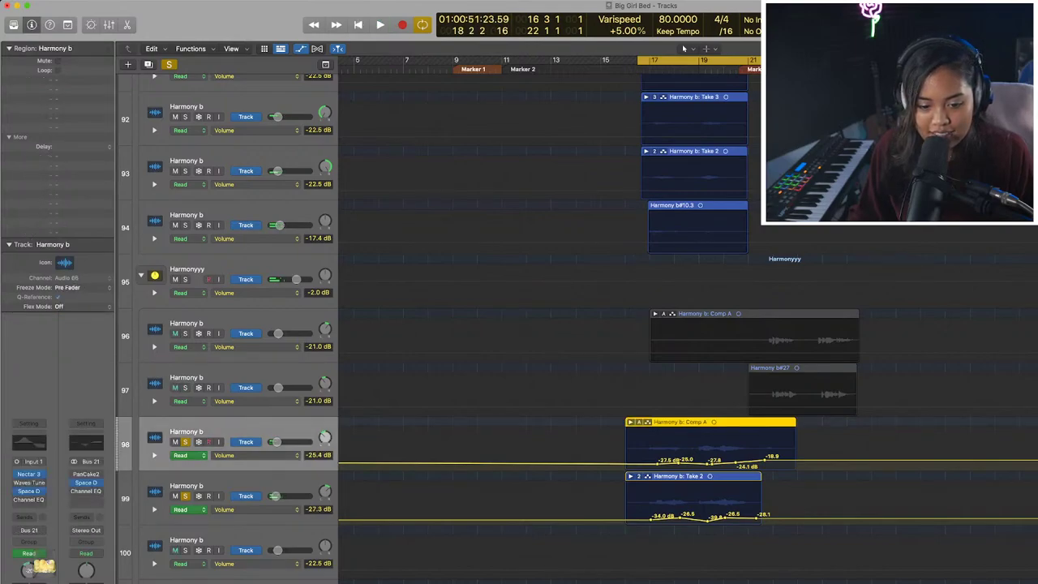
{"action": "left_click", "coordinate": [251, 486]}
{"action": "left_click", "coordinate": [251, 432], "text": "shift"}
{"action": "left_click", "coordinate": [185, 442]}
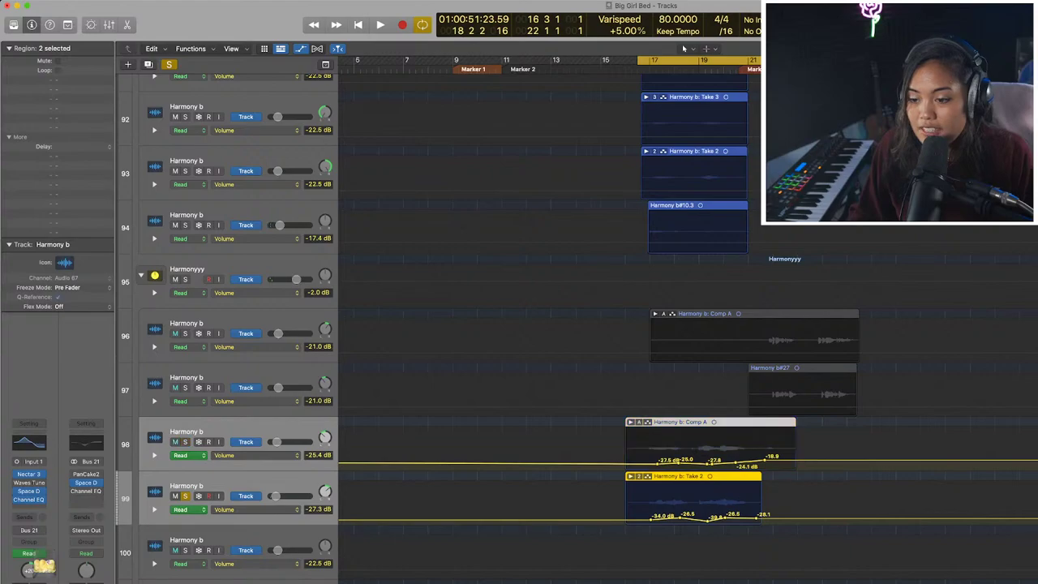
{"action": "left_click", "coordinate": [185, 496]}
Solo the Main stack on track 63 and play the cycle range with the Harmonyyy stack on track 87.
{"action": "scroll", "coordinate": [568, 329], "scroll_direction": "up", "scroll_amount": 10}
{"action": "scroll", "coordinate": [568, 329], "scroll_direction": "down", "scroll_amount": 4}
{"action": "scroll", "coordinate": [688, 329], "scroll_direction": "up", "scroll_amount": 8}
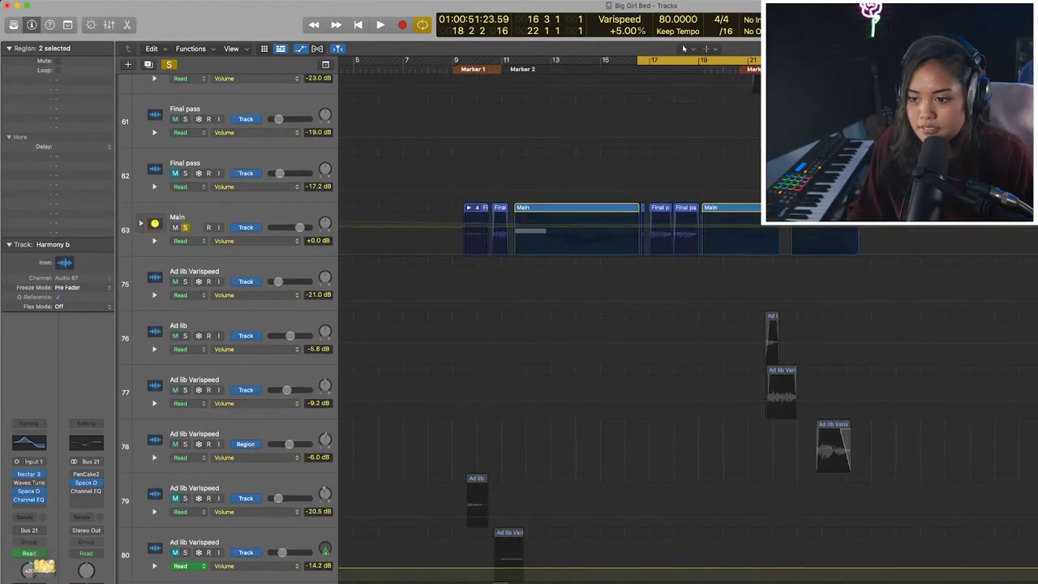
{"action": "key", "text": "space"}
{"action": "scroll", "coordinate": [688, 328], "scroll_direction": "down", "scroll_amount": 4}
{"action": "scroll", "coordinate": [688, 329], "scroll_direction": "down", "scroll_amount": 5}
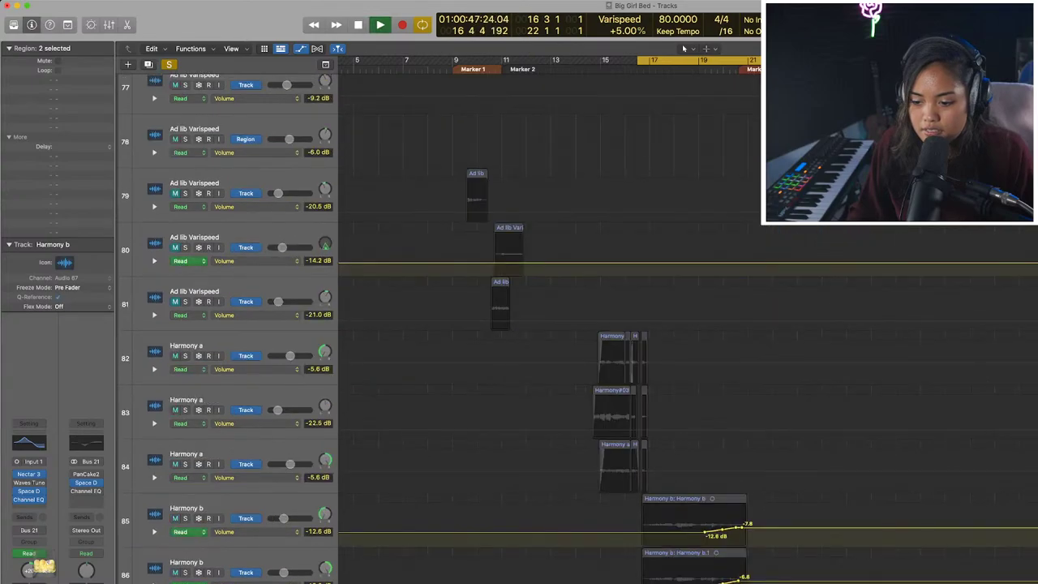
{"action": "scroll", "coordinate": [688, 329], "scroll_direction": "down", "scroll_amount": 1}
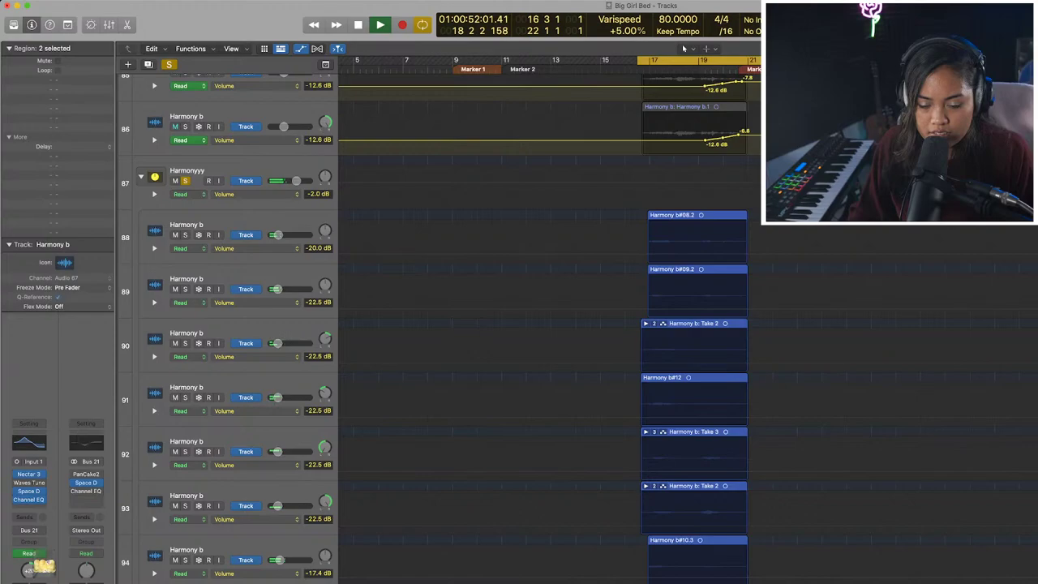
{"action": "scroll", "coordinate": [688, 329], "scroll_direction": "down", "scroll_amount": 2}
{"action": "key", "text": "space"}
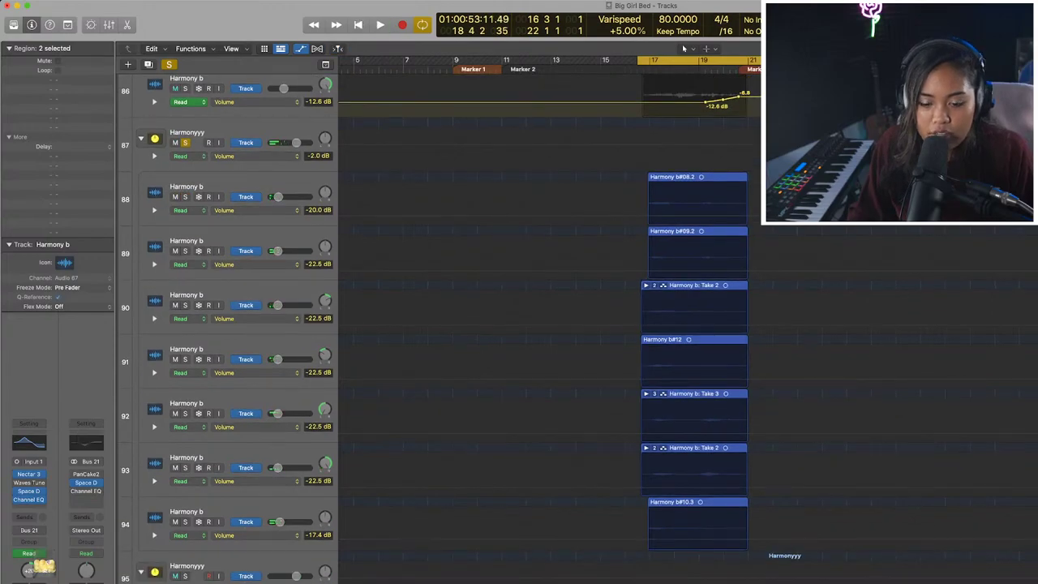
Select the seven Harmony b tracks 88 to 94 and briefly play the cycle range from bar 16.
{"action": "left_click", "coordinate": [235, 187]}
{"action": "left_click", "coordinate": [235, 513], "text": "shift"}
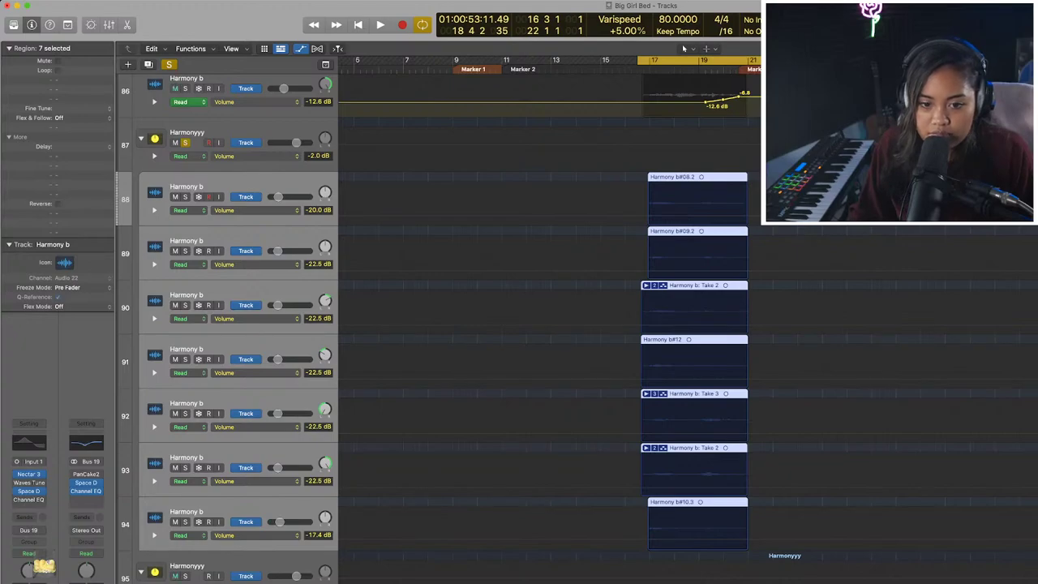
{"action": "key", "text": "space"}
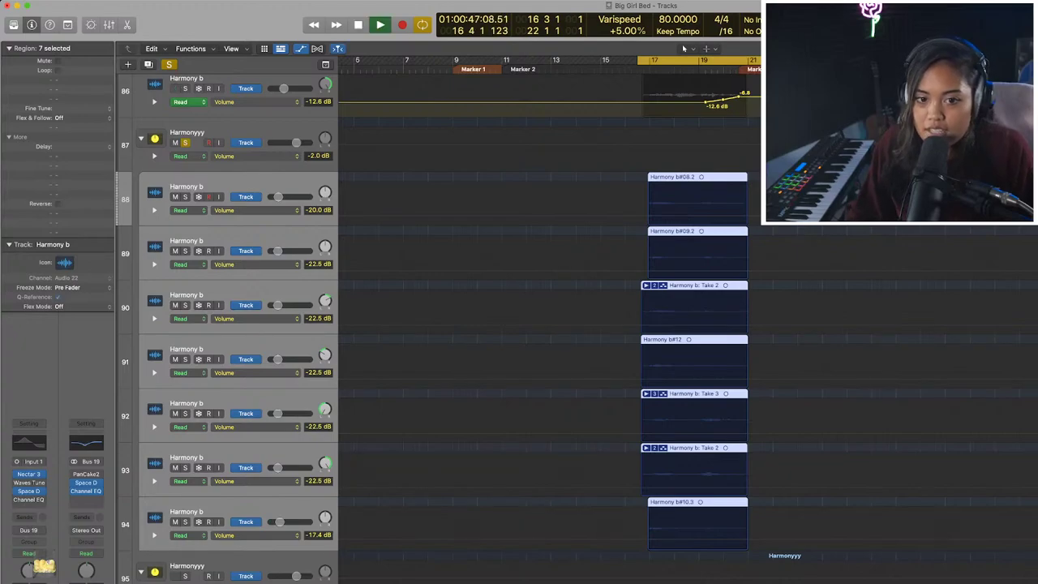
{"action": "key", "text": "space"}
Clear all solos, solo the Harmonyyy stack on track 87 again and play its harmonies in the cycle range.
{"action": "left_click", "coordinate": [168, 64]}
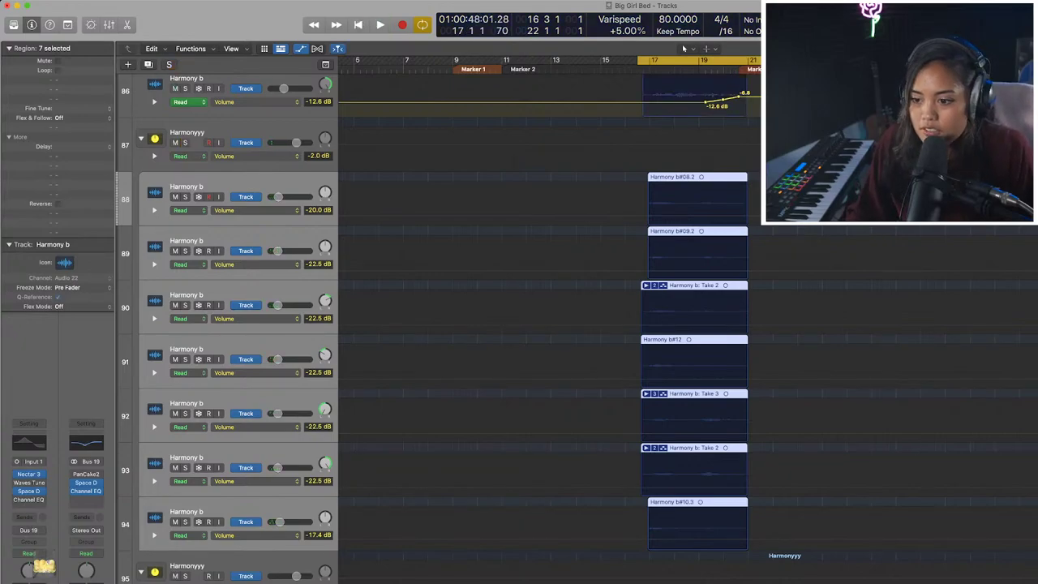
{"action": "key", "text": "ctrl+s"}
{"action": "key", "text": "space"}
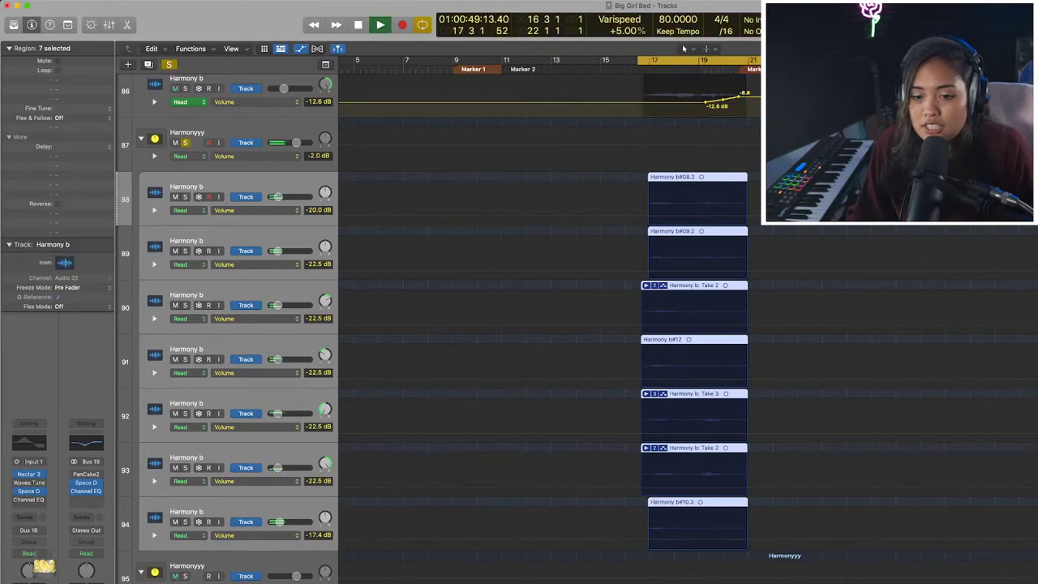
{"action": "key", "text": "space"}
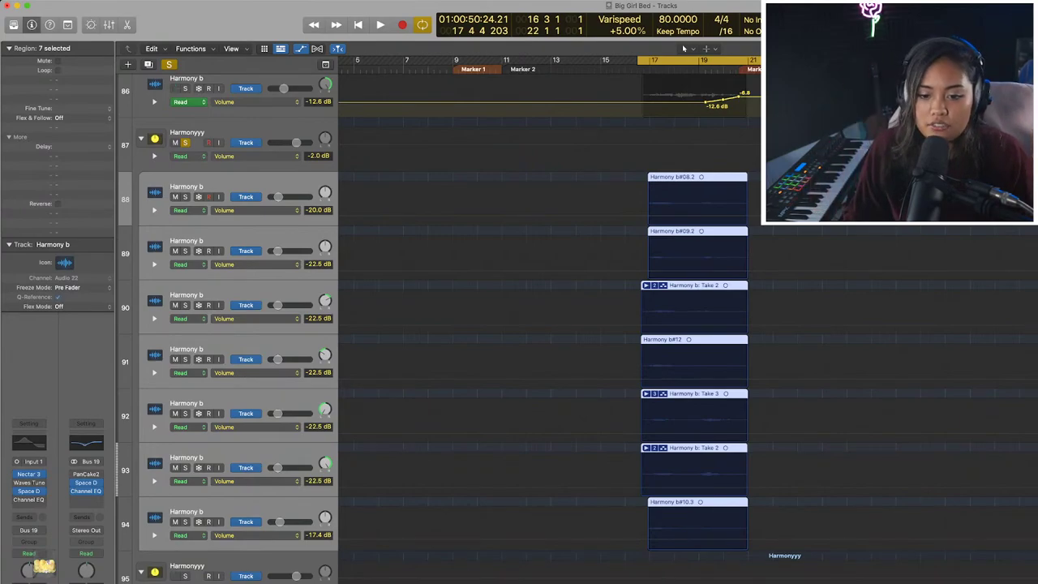
Select Harmony b tracks 90 and 91 together, solo both and play them in the cycle range.
{"action": "left_click", "coordinate": [236, 295]}
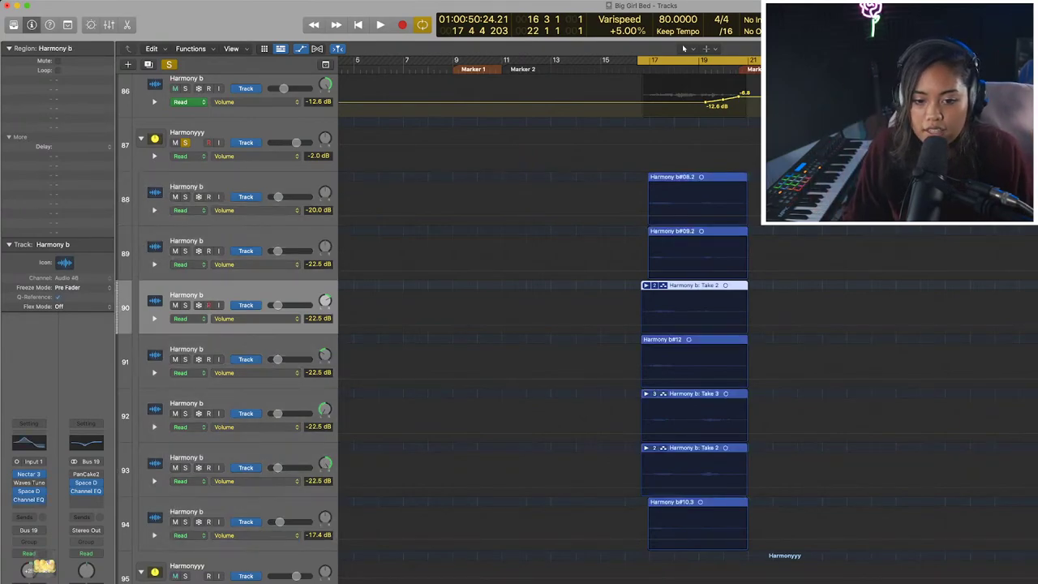
{"action": "key", "text": "Down"}
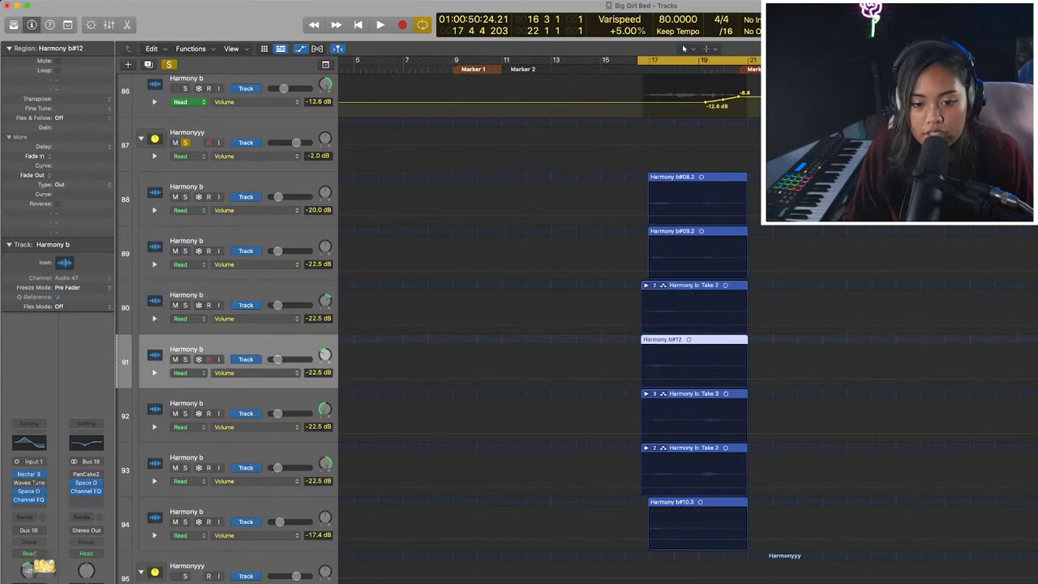
{"action": "key", "text": "shift+Up"}
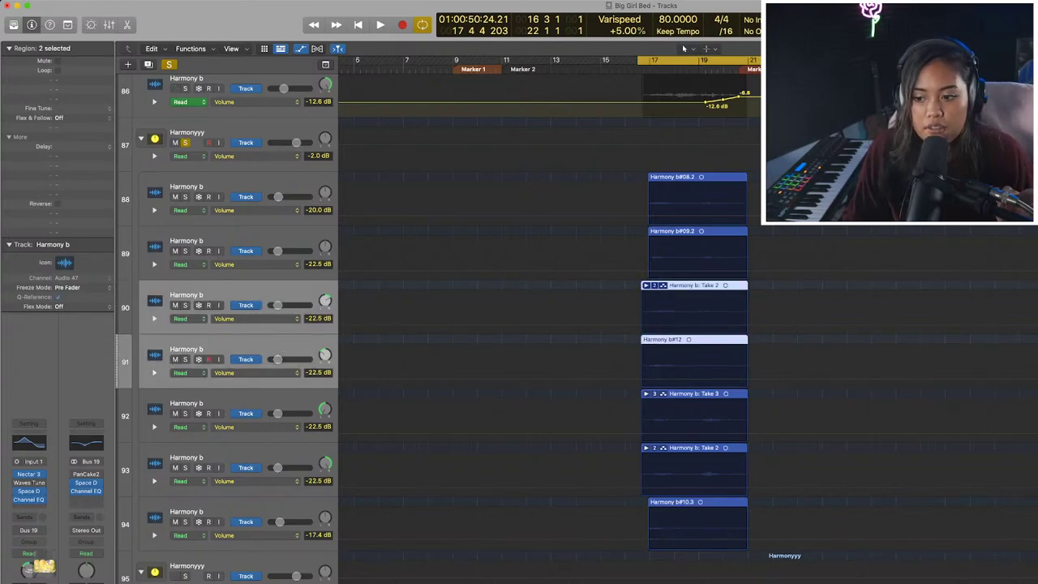
{"action": "key", "text": "s"}
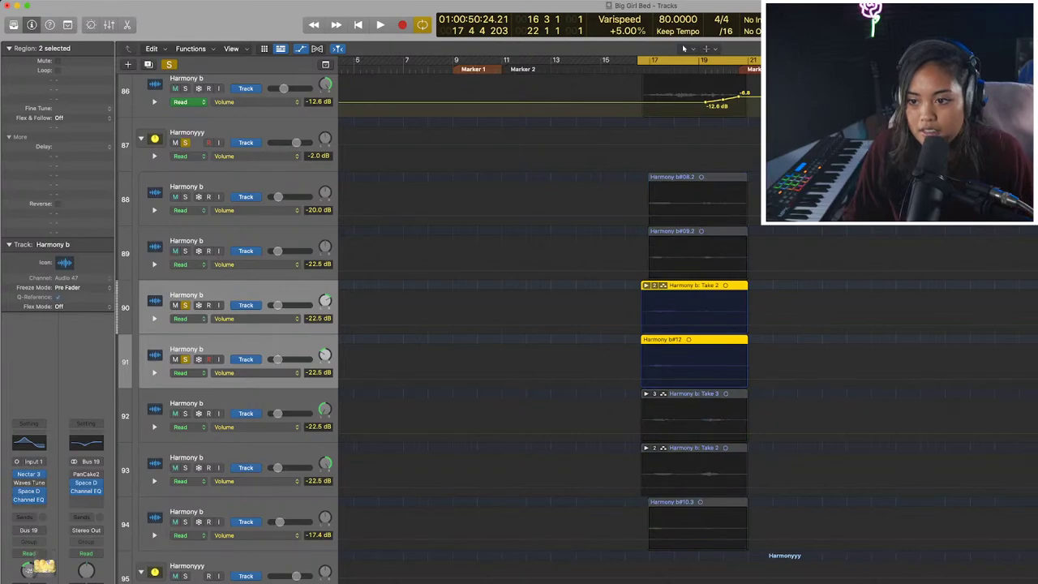
{"action": "key", "text": "comma"}
{"action": "key", "text": "space"}
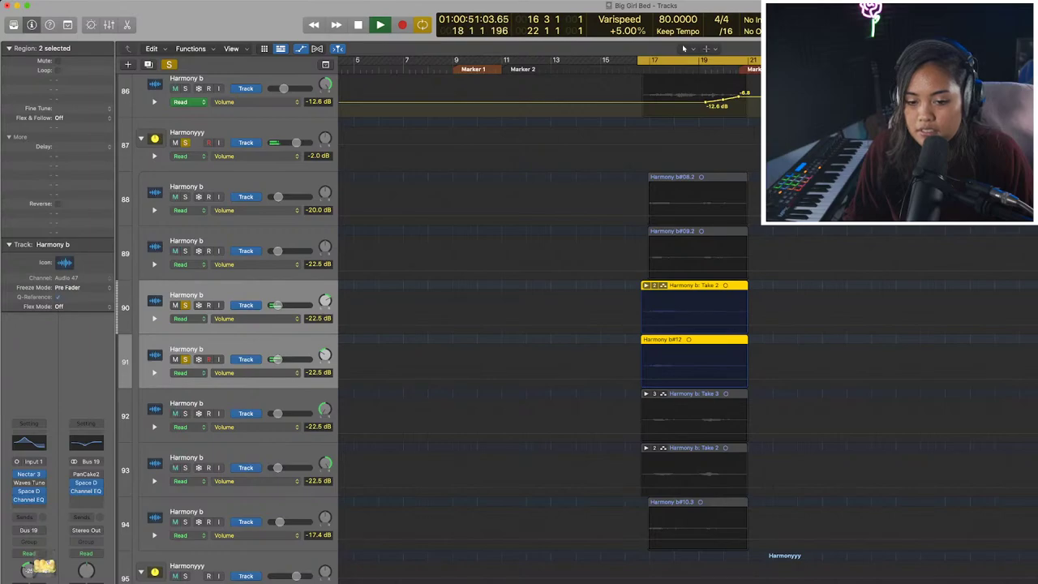
{"action": "key", "text": "space"}
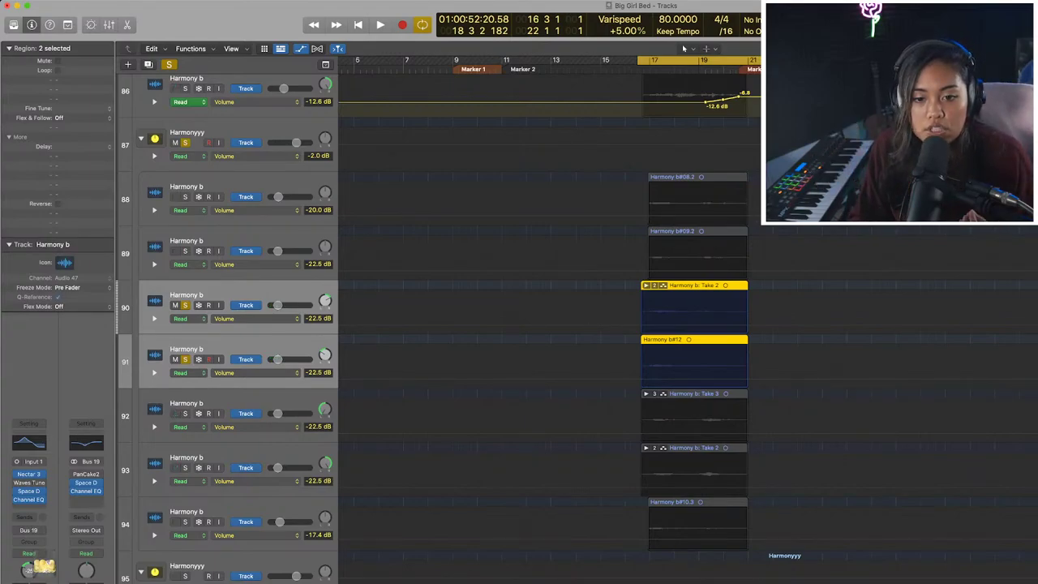
Select the Harmonyyy stack on track 87, open its Channel EQ and play the cycle range with the EQ curve in view.
{"action": "left_click", "coordinate": [232, 132]}
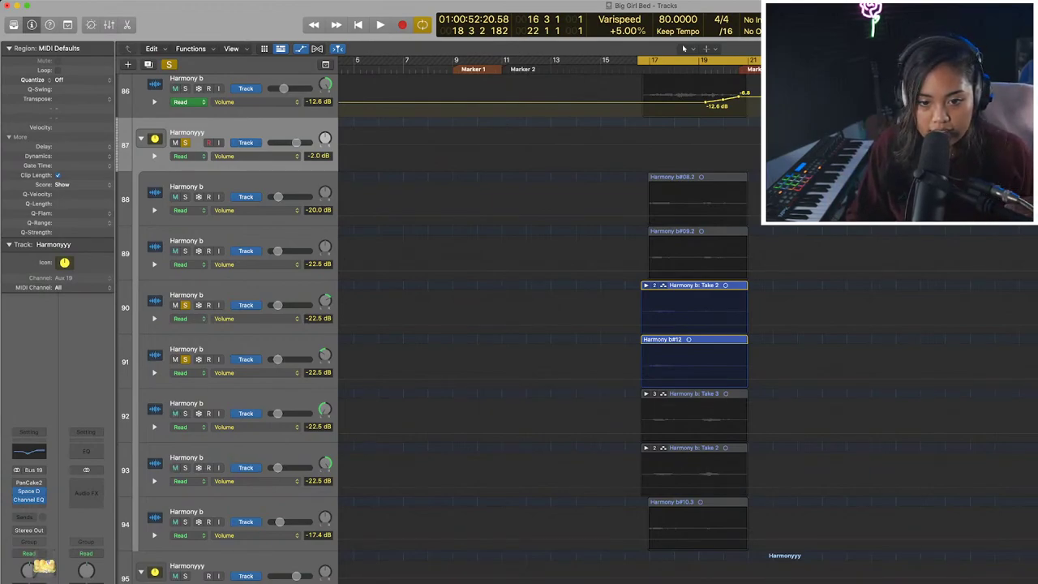
{"action": "key", "text": "Down"}
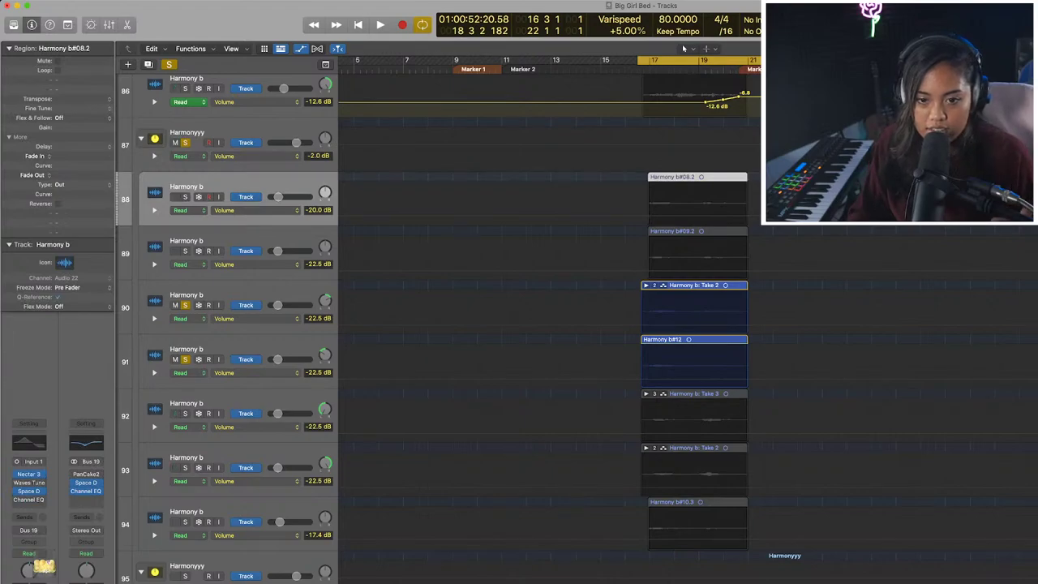
{"action": "key", "text": "Up"}
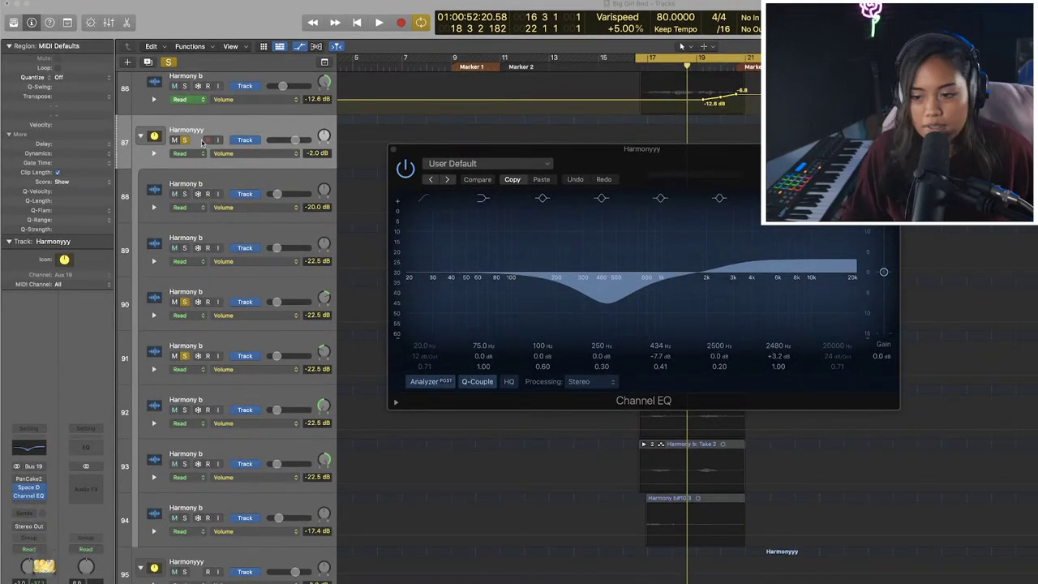
{"action": "left_click_drag", "start_coordinate": [615, 158], "coordinate": [579, 269]}
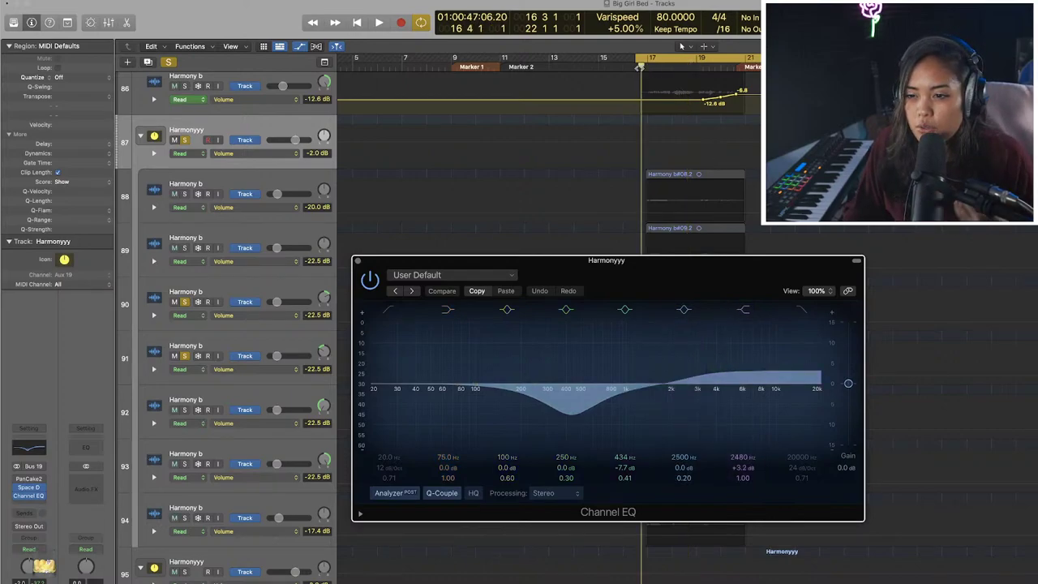
{"action": "left_click_drag", "start_coordinate": [437, 270], "coordinate": [566, 374]}
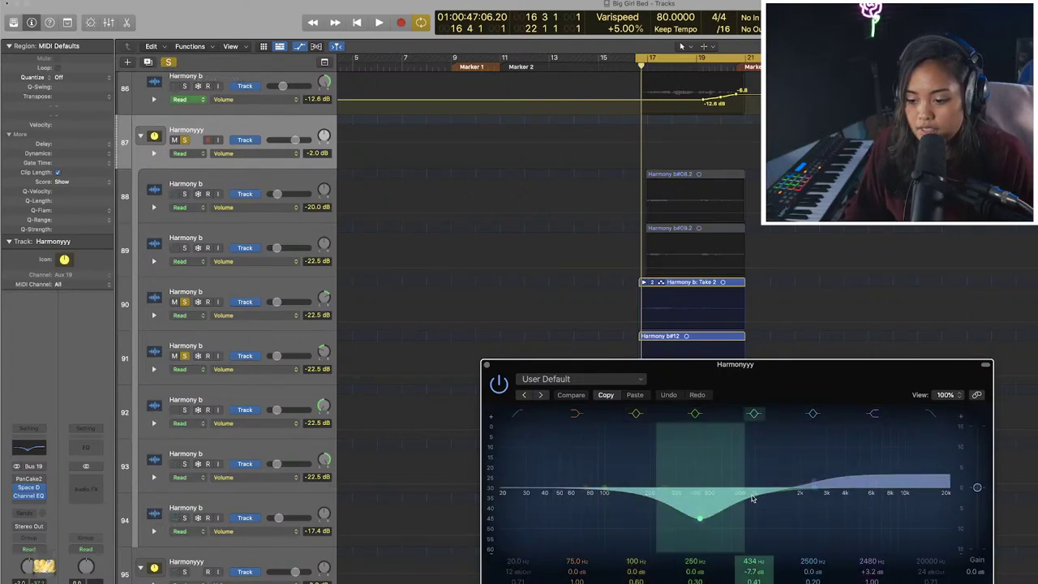
{"action": "scroll", "coordinate": [219, 95], "scroll_direction": "up", "scroll_amount": 2}
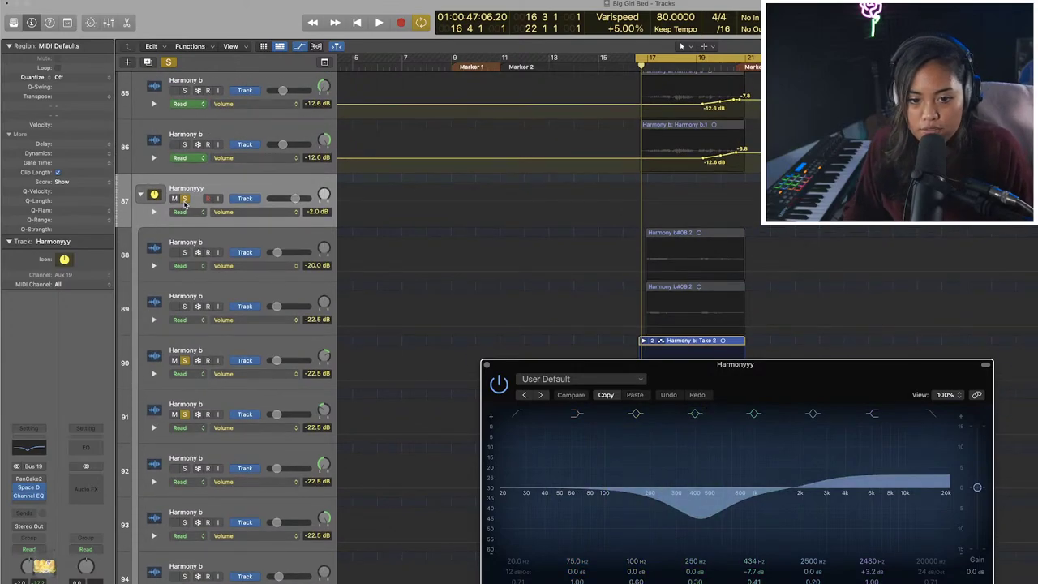
{"action": "key", "text": "space"}
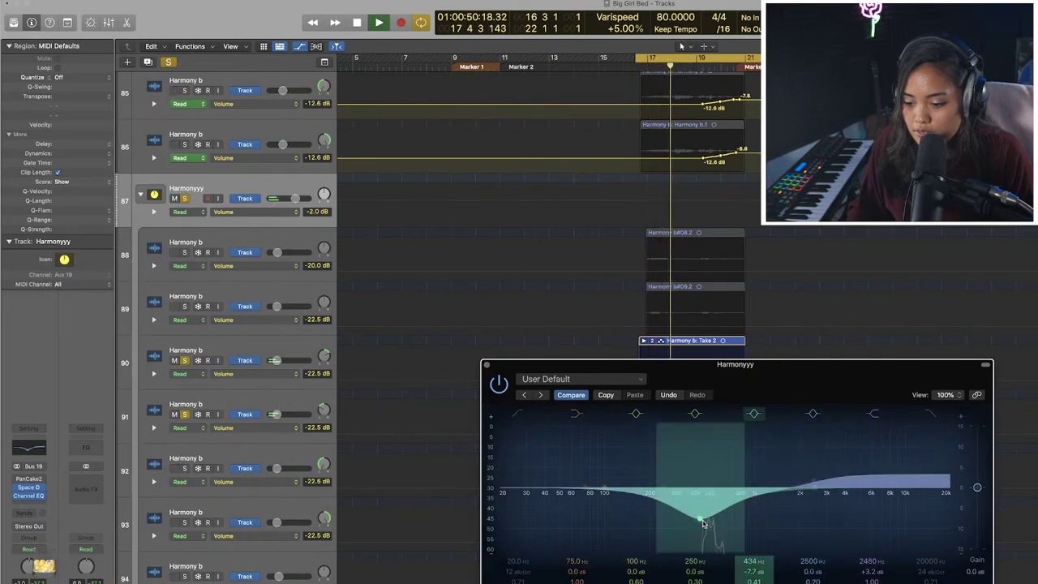
{"action": "key", "text": "space"}
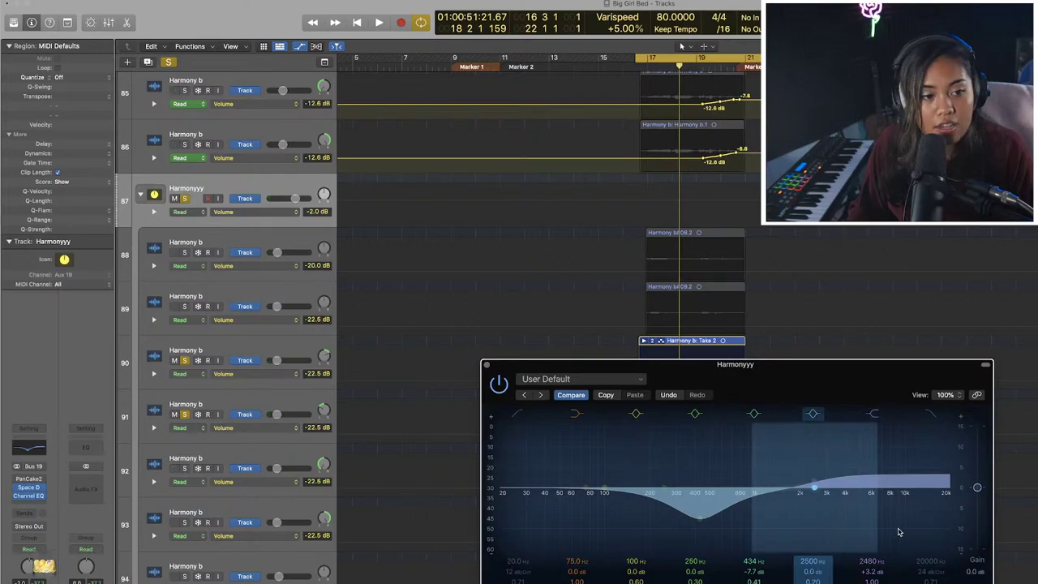
Audition the Harmonyyy Channel EQ with its output gain at +18.7 dB during playback, and bring the gain back to +0.5 dB.
{"action": "left_click_drag", "start_coordinate": [661, 365], "coordinate": [648, 322]}
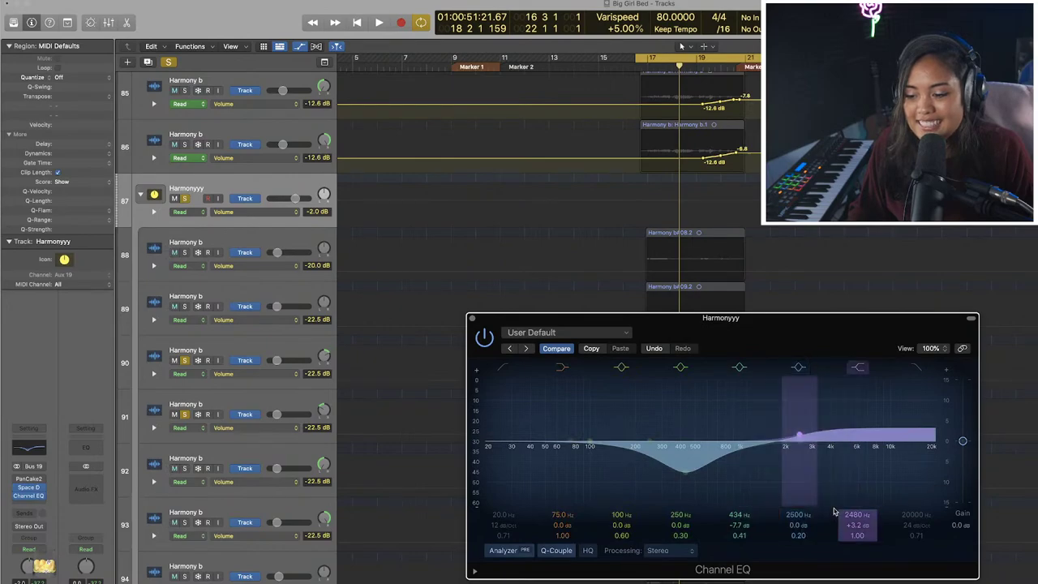
{"action": "left_click_drag", "start_coordinate": [962, 440], "coordinate": [963, 392]}
{"action": "key", "text": "space"}
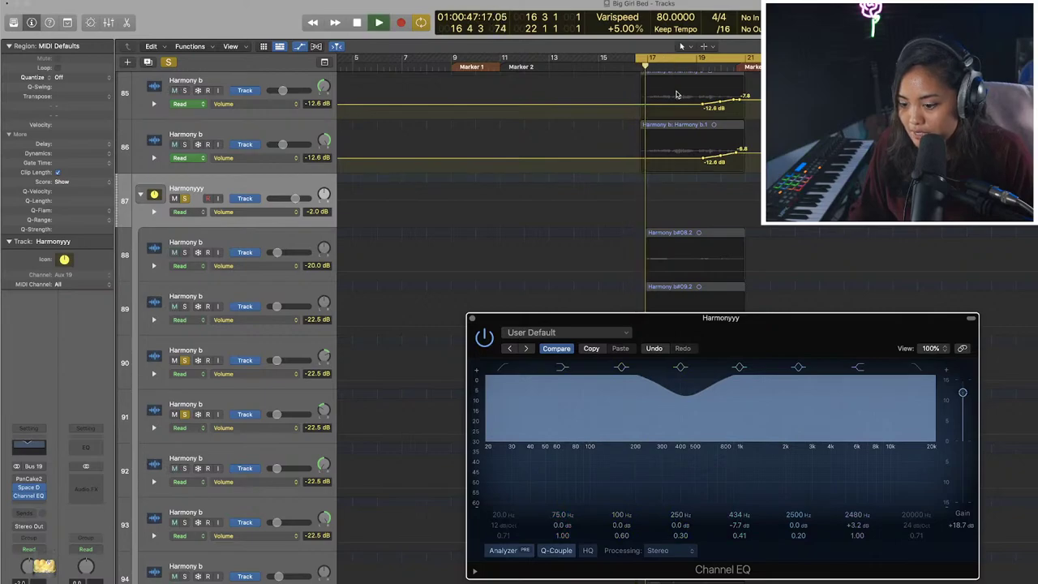
{"action": "left_click_drag", "start_coordinate": [963, 393], "coordinate": [971, 442]}
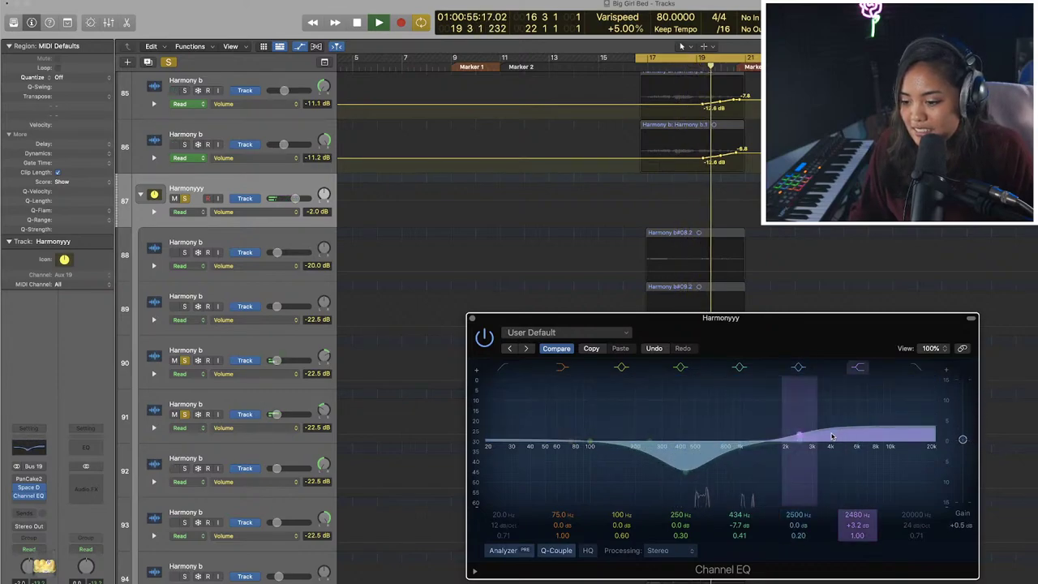
{"action": "key", "text": "space"}
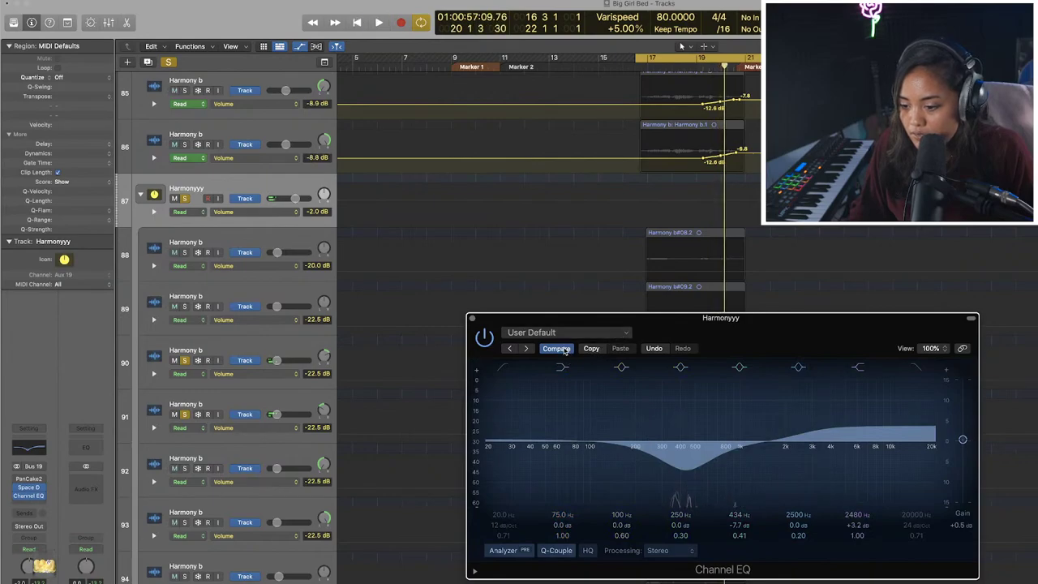
Flatten the Harmonyyy Channel EQ high shelf, raise it to +7.4 dB at 2560 Hz during playback, and close the EQ.
{"action": "left_click", "coordinate": [566, 350]}
{"action": "left_click", "coordinate": [566, 350]}
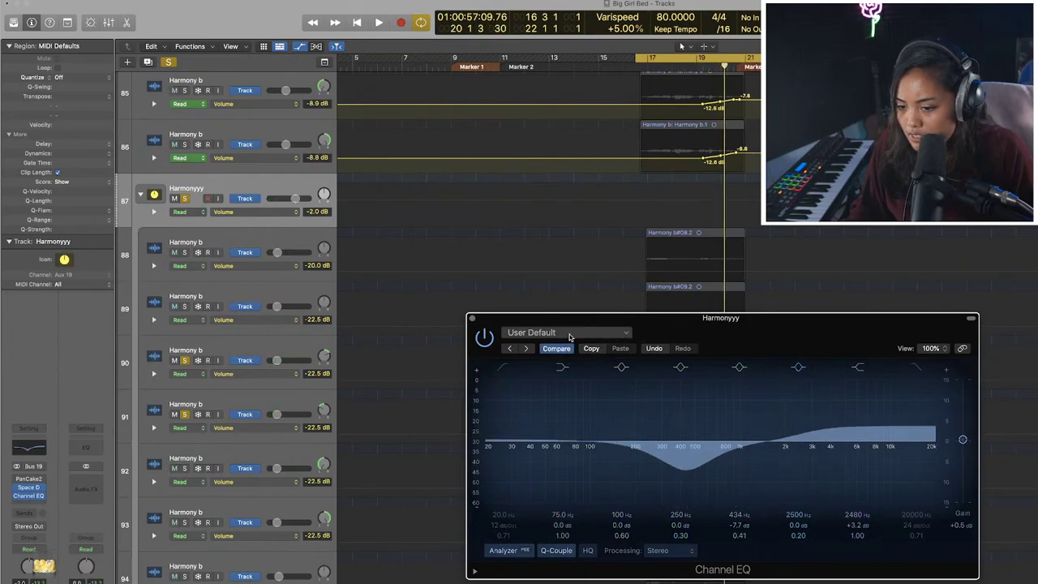
{"action": "left_click", "coordinate": [570, 334]}
{"action": "left_click", "coordinate": [927, 457]}
{"action": "mouse_move", "coordinate": [802, 437]}
{"action": "left_mouse_down"}
{"action": "mouse_move", "coordinate": [803, 454]}
{"action": "mouse_move", "coordinate": [804, 443]}
{"action": "left_mouse_up"}
{"action": "key", "text": "space"}
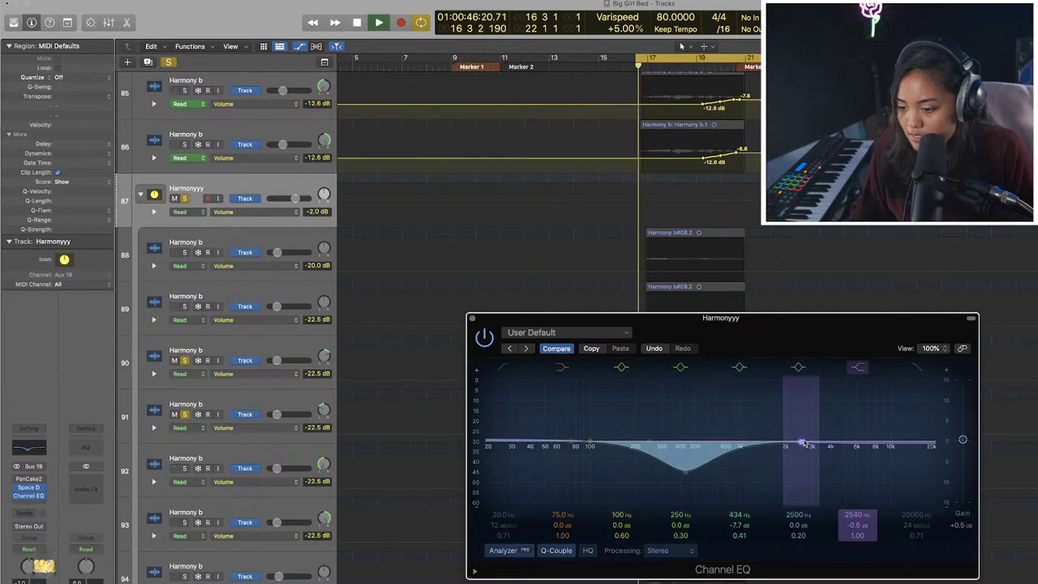
{"action": "left_click_drag", "start_coordinate": [803, 443], "coordinate": [805, 402]}
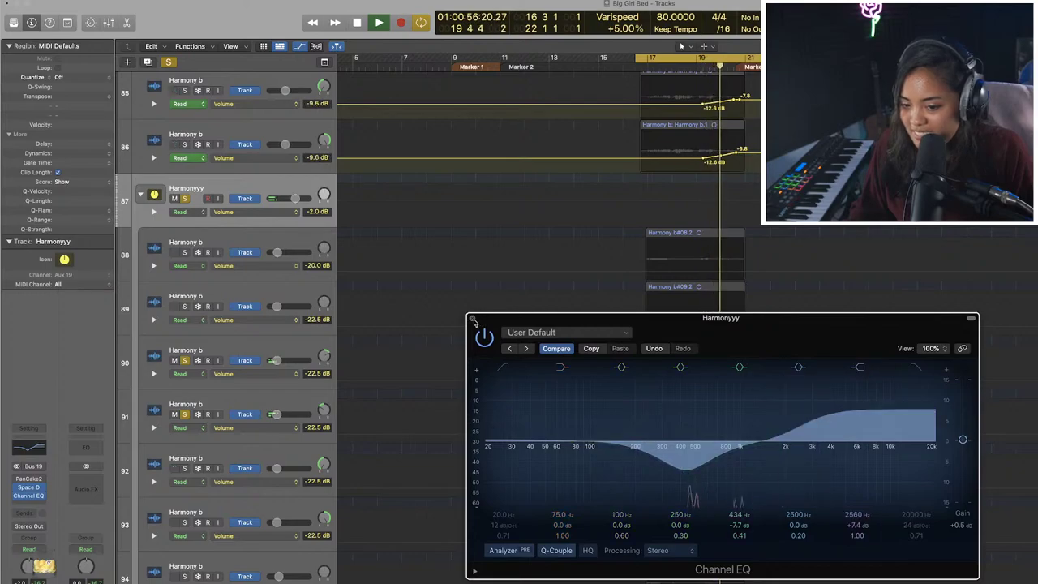
{"action": "left_click", "coordinate": [472, 318]}
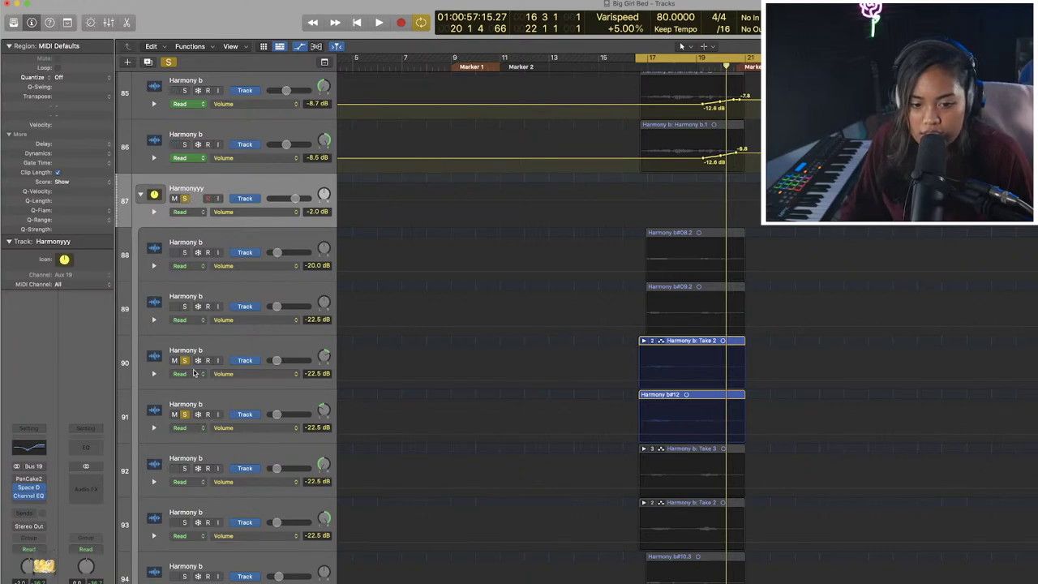
Clear the solo on Harmony b tracks 90 and 91 and briefly play the whole Harmonyyy stack.
{"action": "left_click", "coordinate": [186, 393]}
{"action": "left_click", "coordinate": [186, 416]}
{"action": "key", "text": "space"}
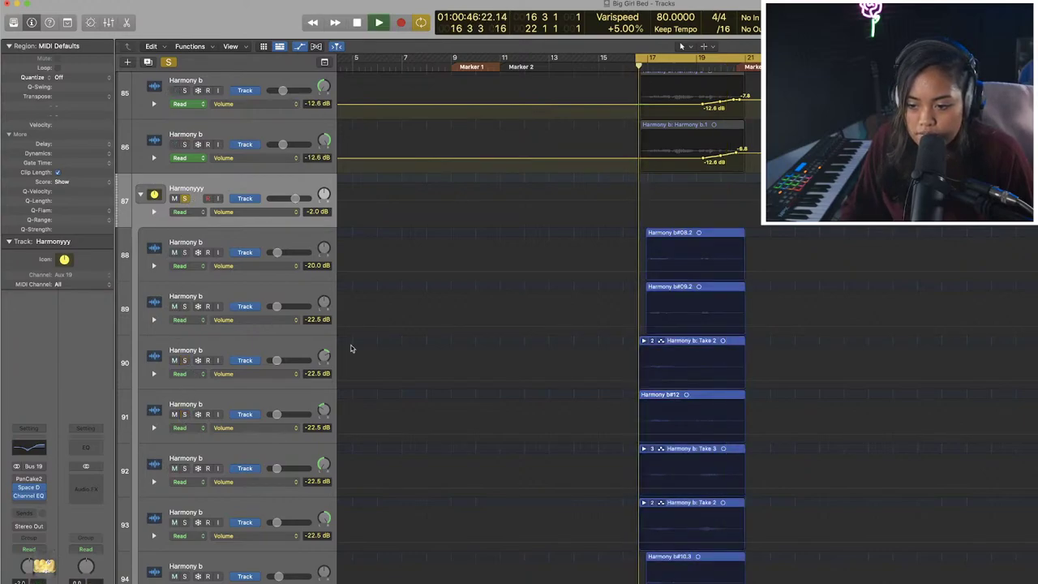
{"action": "key", "text": "space"}
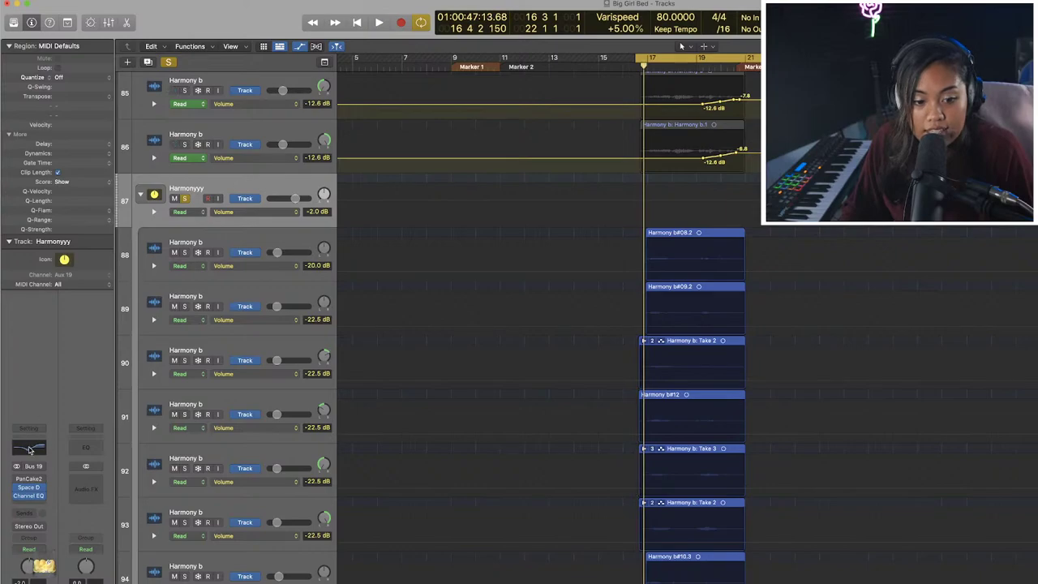
Review the Harmonyyy stack's Channel EQ curve and the channel strips of Harmony b tracks 88 and 89.
{"action": "left_click", "coordinate": [28, 449]}
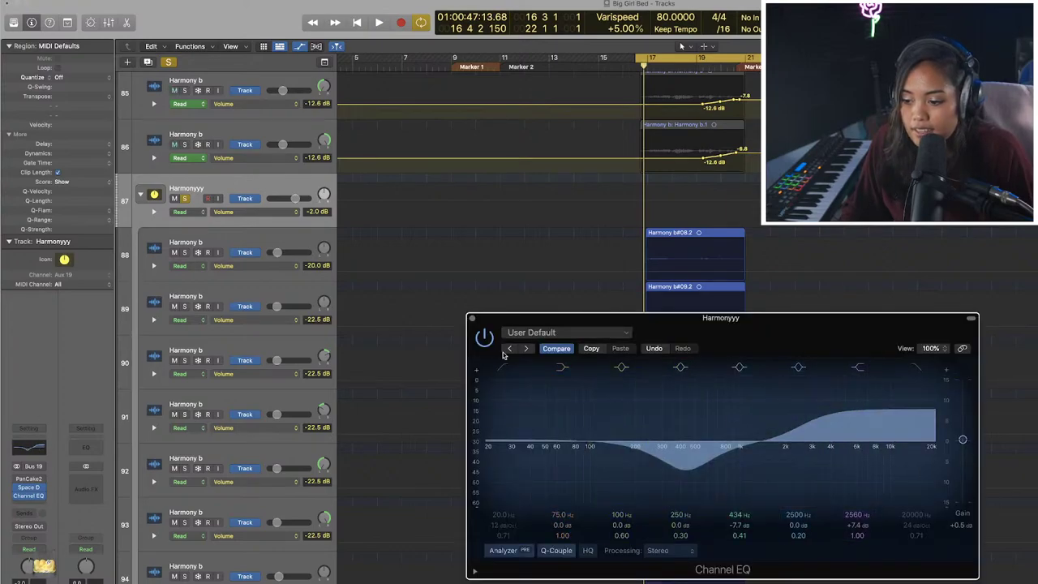
{"action": "left_click", "coordinate": [474, 319]}
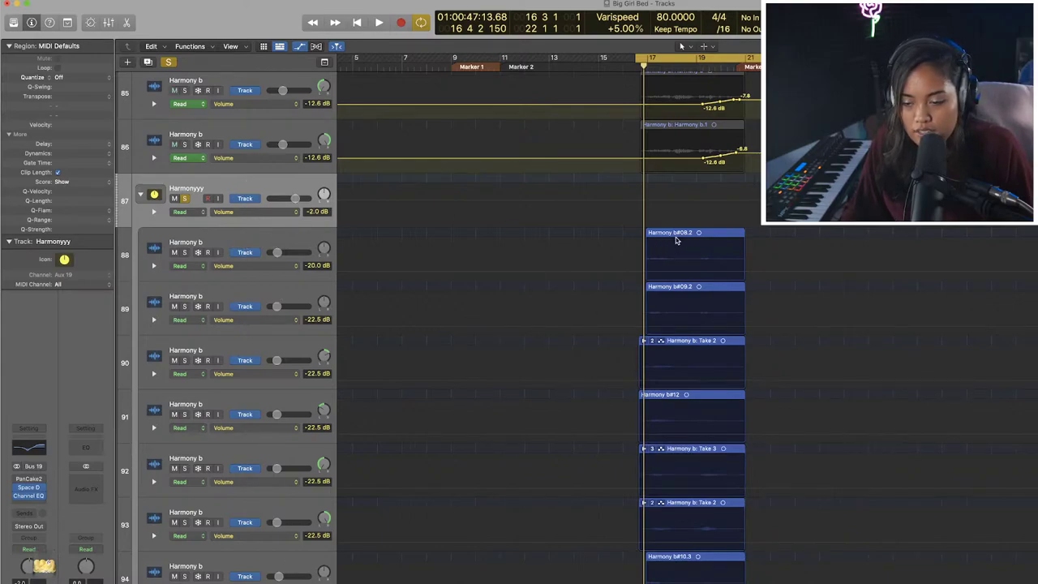
{"action": "left_click", "coordinate": [239, 235]}
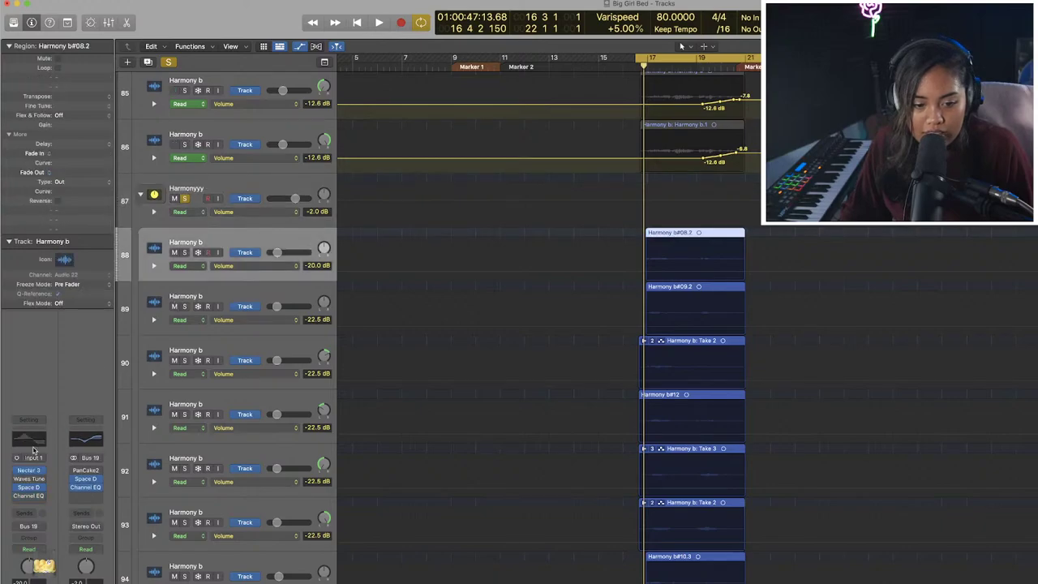
{"action": "left_click", "coordinate": [257, 295]}
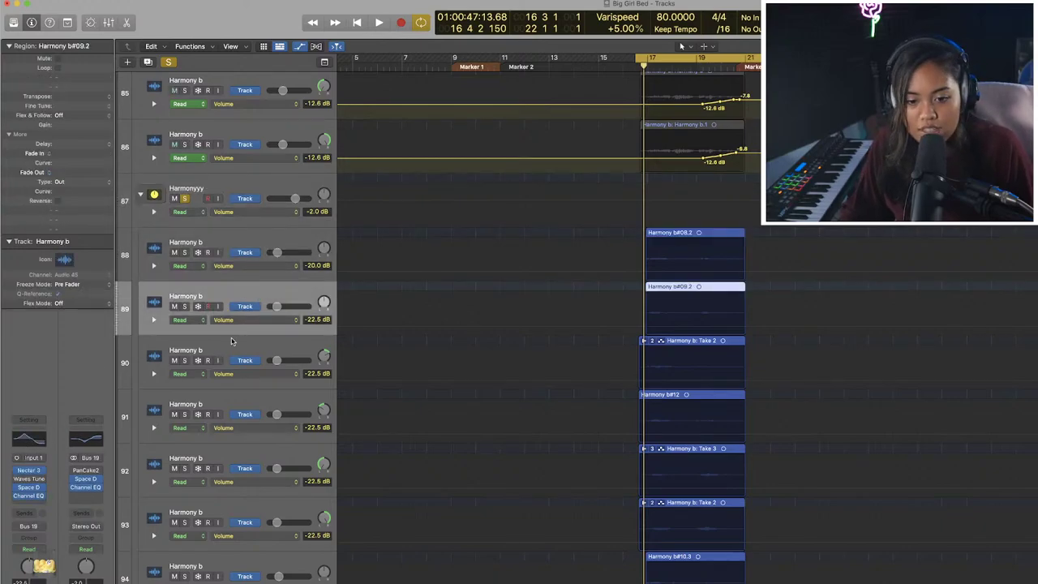
Reselect the Harmonyyy stack on track 87 and play its harmonies with the boosted Channel EQ curve open.
{"action": "left_click", "coordinate": [250, 180]}
{"action": "key", "text": "space"}
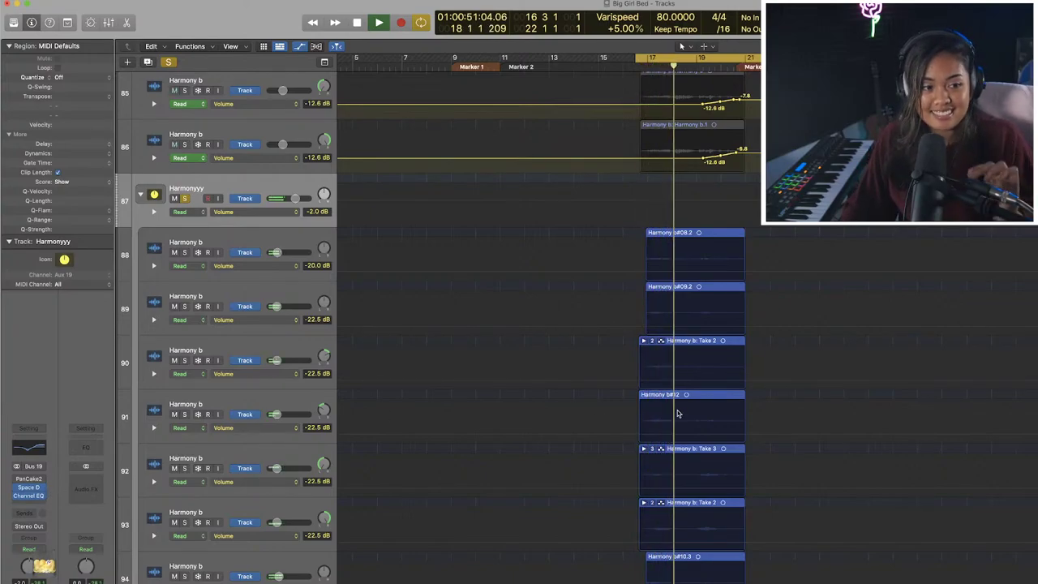
{"action": "scroll", "coordinate": [679, 414], "scroll_direction": "down", "scroll_amount": 3}
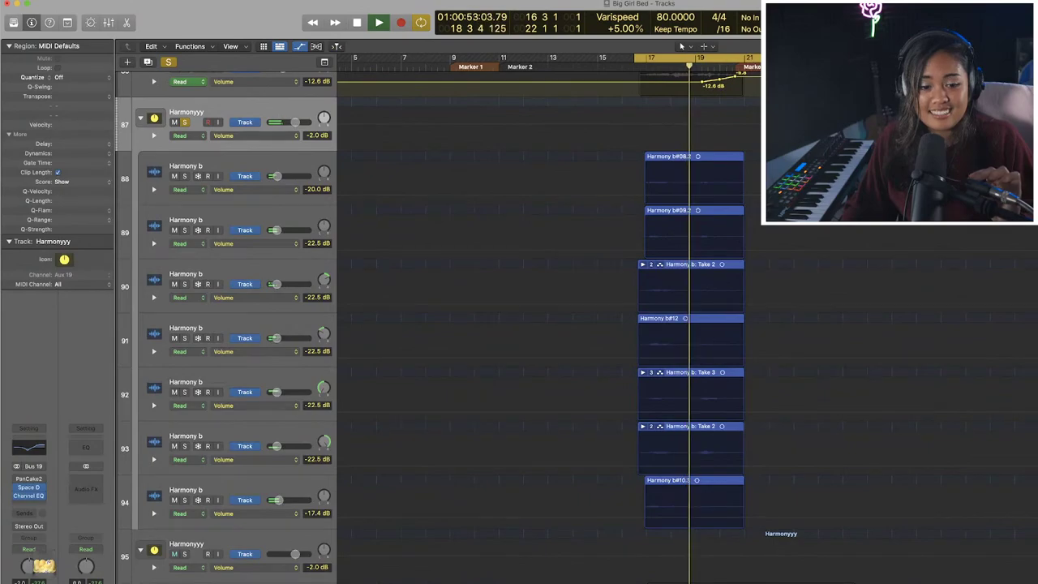
{"action": "left_click", "coordinate": [29, 496]}
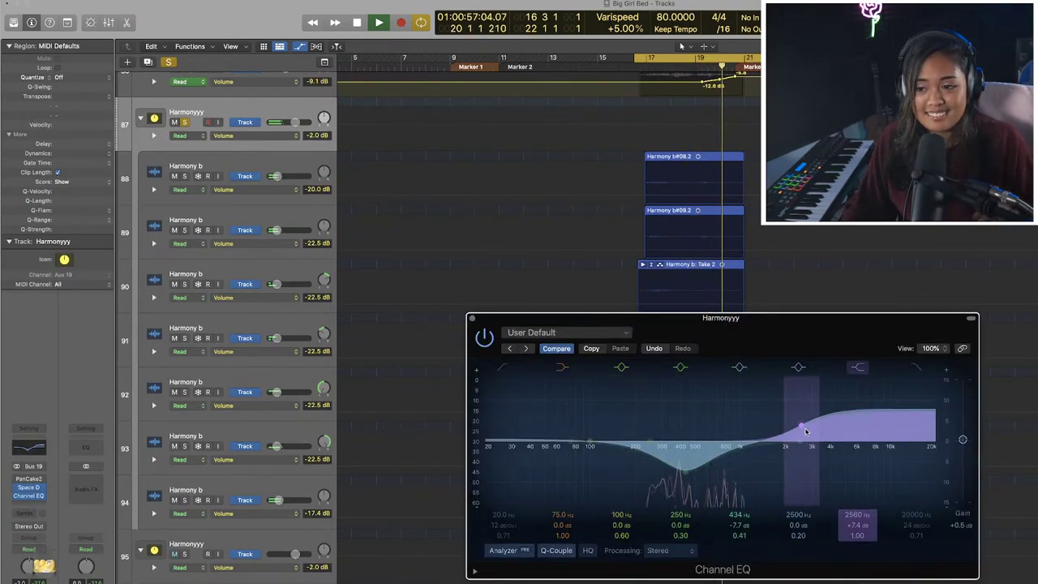
{"action": "key", "text": "space"}
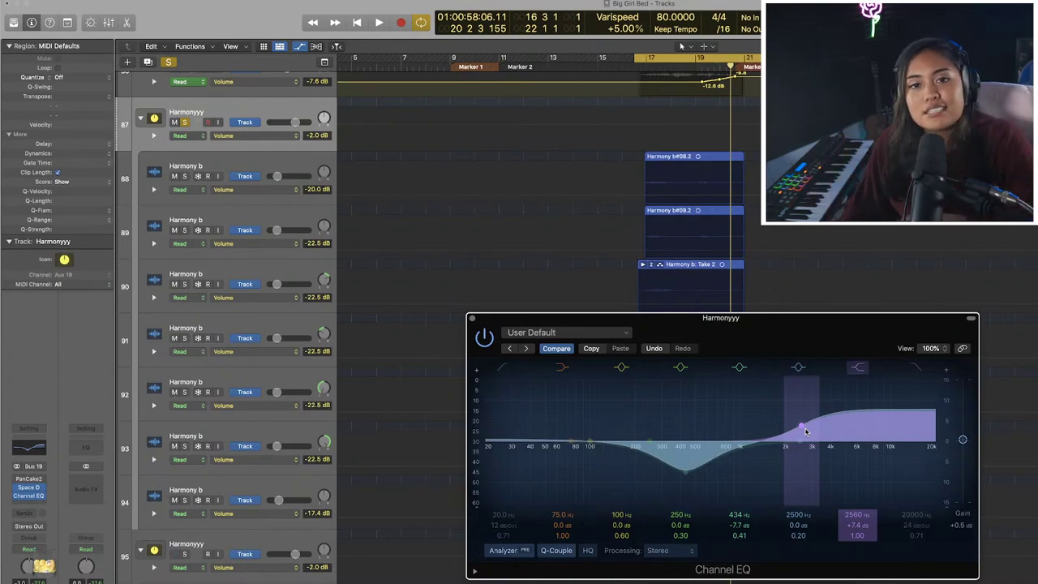
Audition the Harmonyyy Channel EQ high shelf cut to -6.4 dB at 2660 Hz, and raise it to +9.9 dB during playback.
{"action": "left_click_drag", "start_coordinate": [805, 431], "coordinate": [806, 502]}
{"action": "key", "text": "space"}
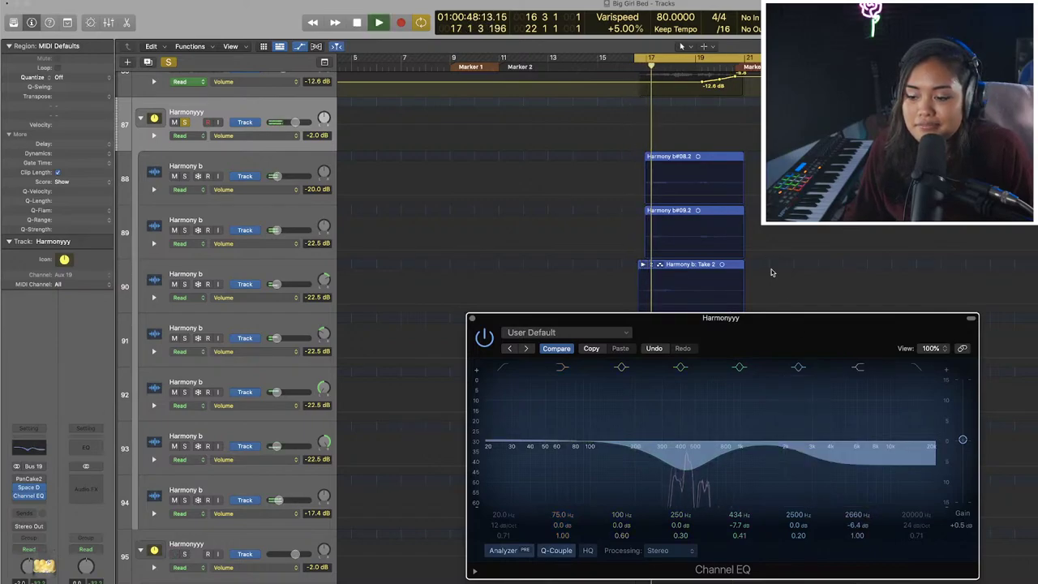
{"action": "left_click_drag", "start_coordinate": [810, 457], "coordinate": [810, 379]}
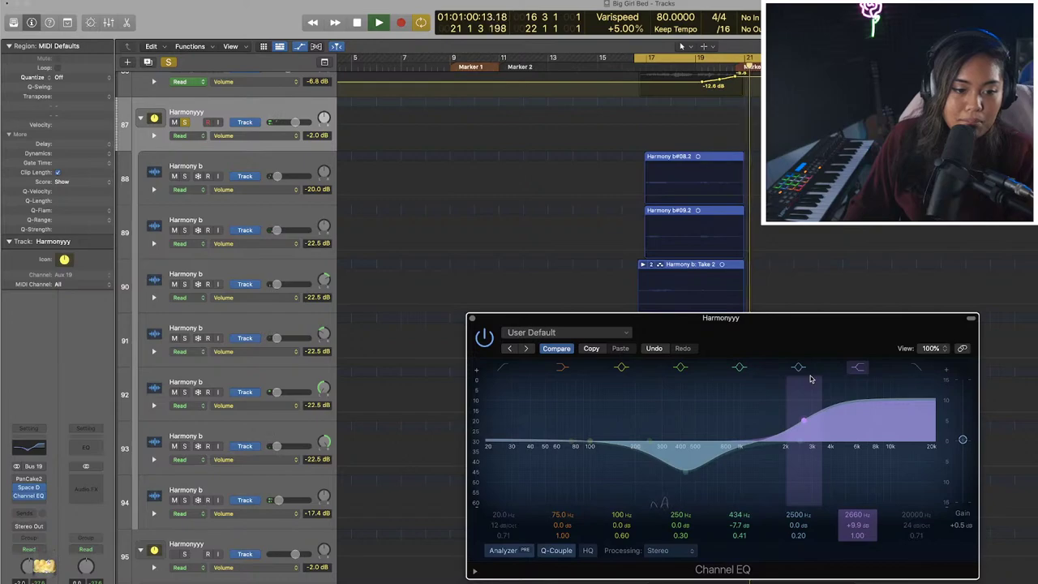
{"action": "key", "text": "space"}
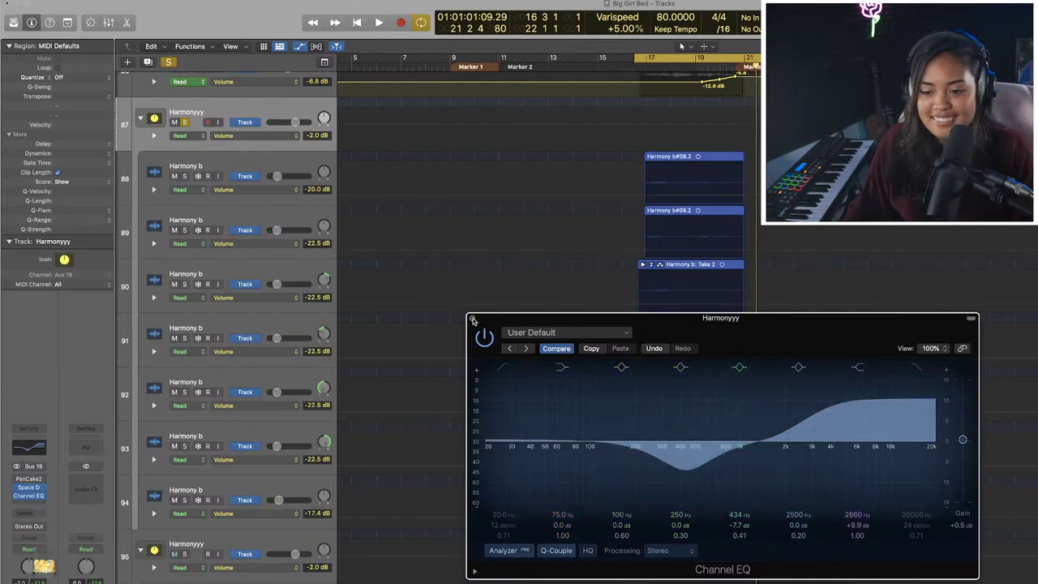
Lower the Harmonyyy Channel EQ high shelf to +7.4 dB at 2680 Hz and close the EQ.
{"action": "left_click_drag", "start_coordinate": [884, 400], "coordinate": [885, 424]}
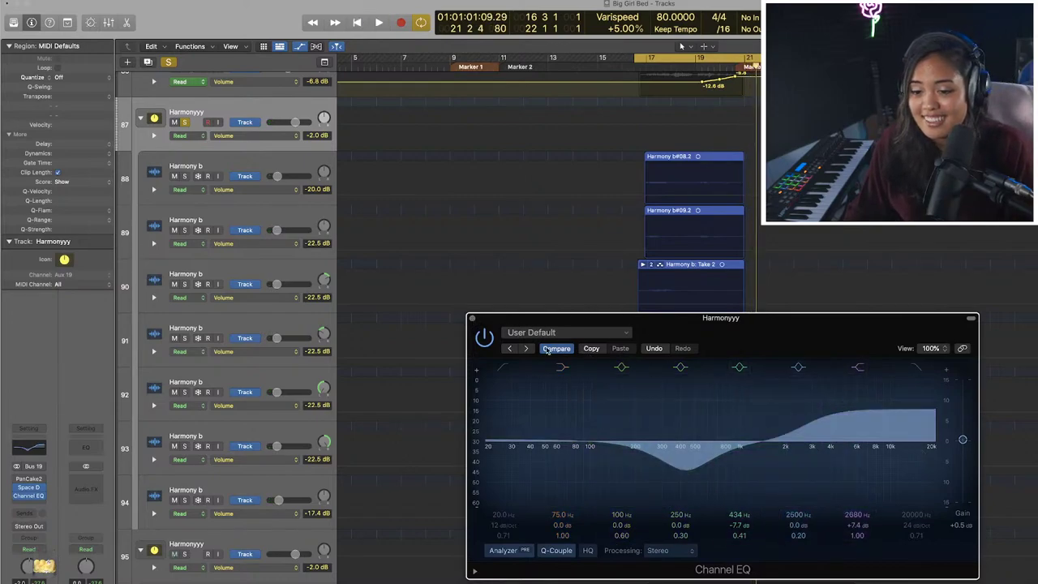
{"action": "left_click", "coordinate": [471, 319]}
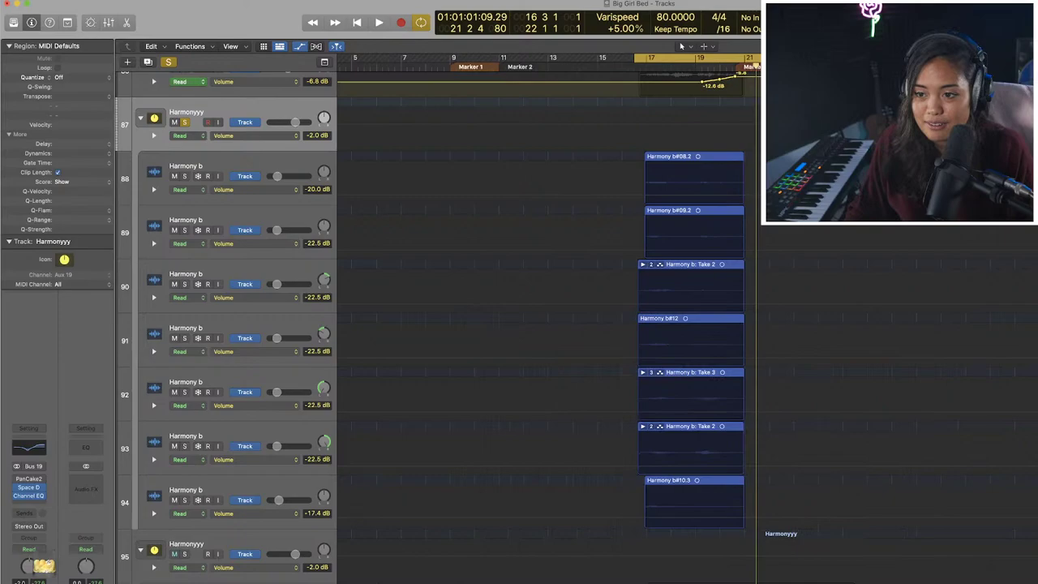
Unsolo and collapse the Harmonyyy stack on track 87, and switch off the cycle range.
{"action": "left_click", "coordinate": [184, 122]}
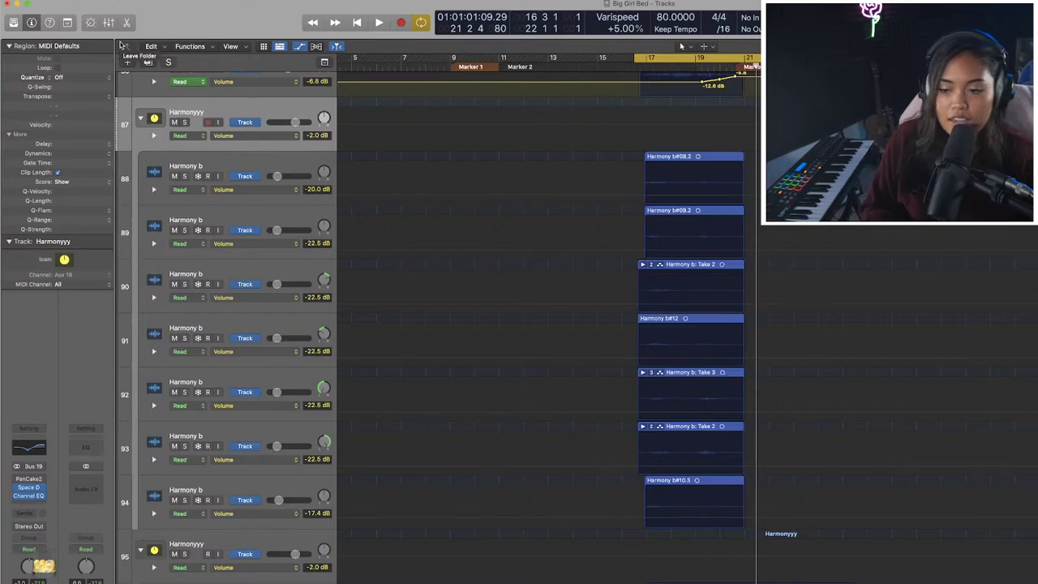
{"action": "left_click", "coordinate": [141, 118]}
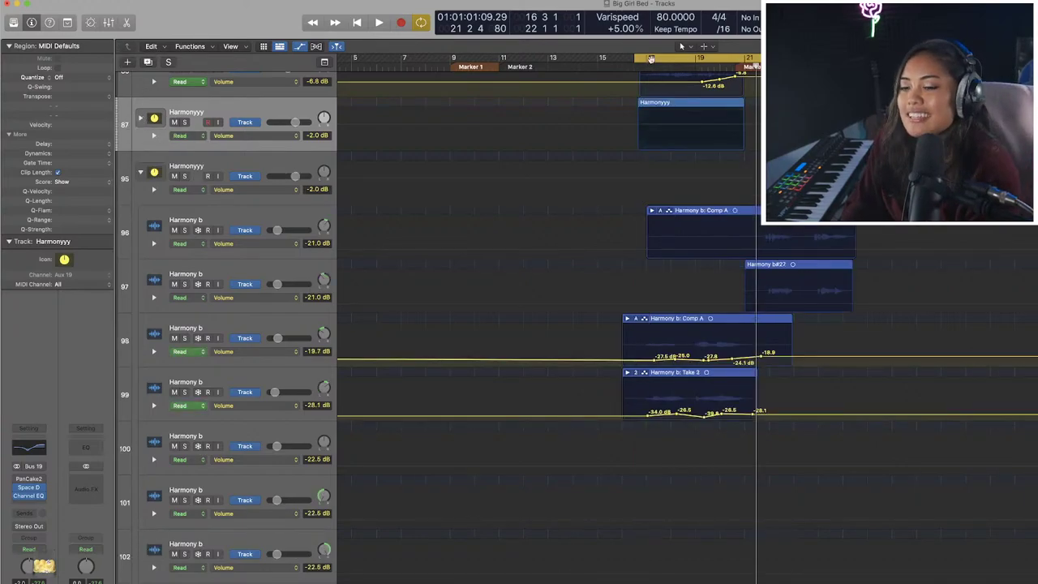
{"action": "scroll", "coordinate": [650, 60], "scroll_direction": "left", "scroll_amount": 1}
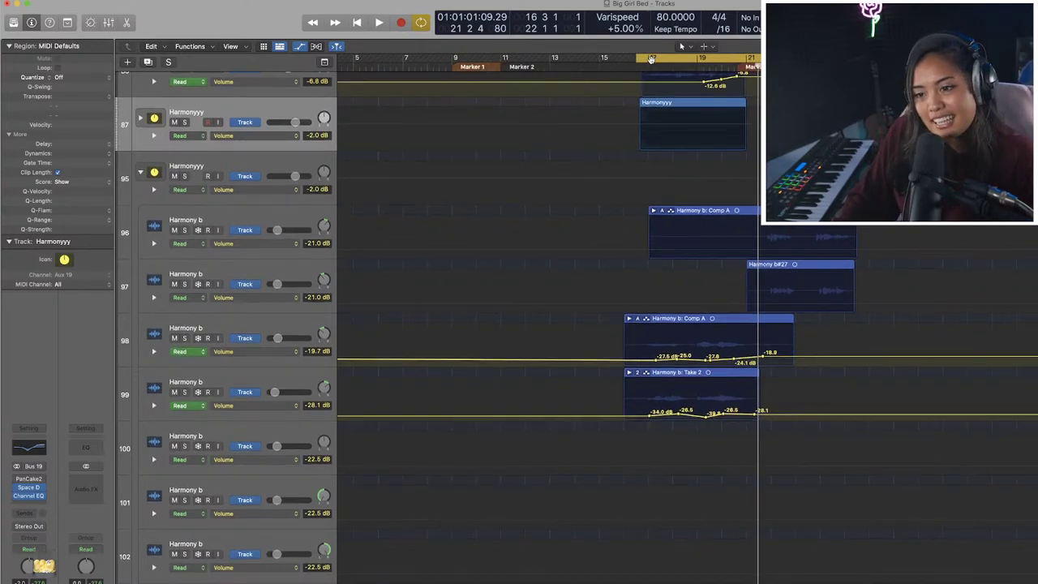
{"action": "left_click", "coordinate": [651, 59]}
{"action": "scroll", "coordinate": [651, 61], "scroll_direction": "right", "scroll_amount": 1}
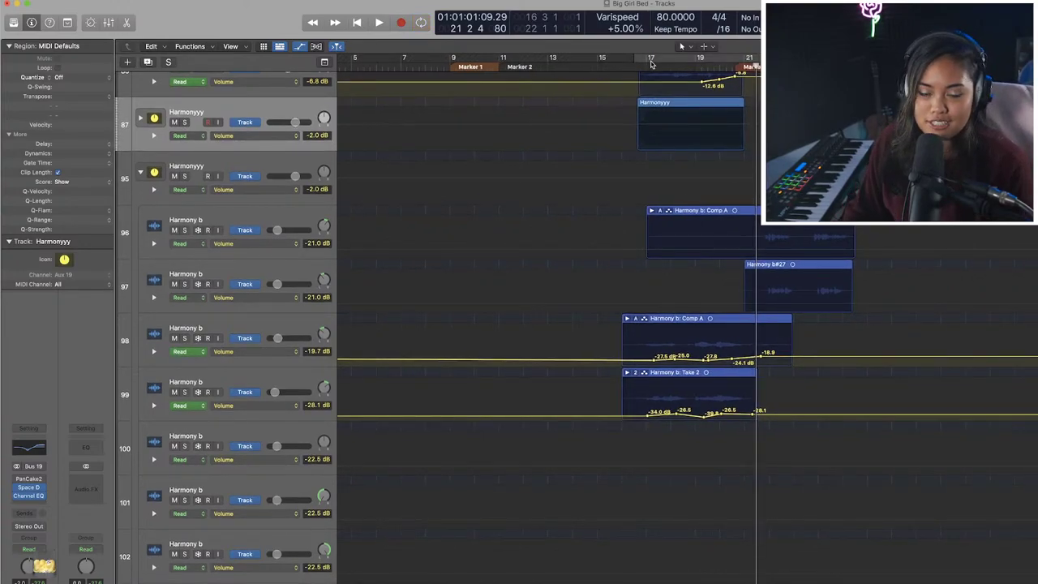
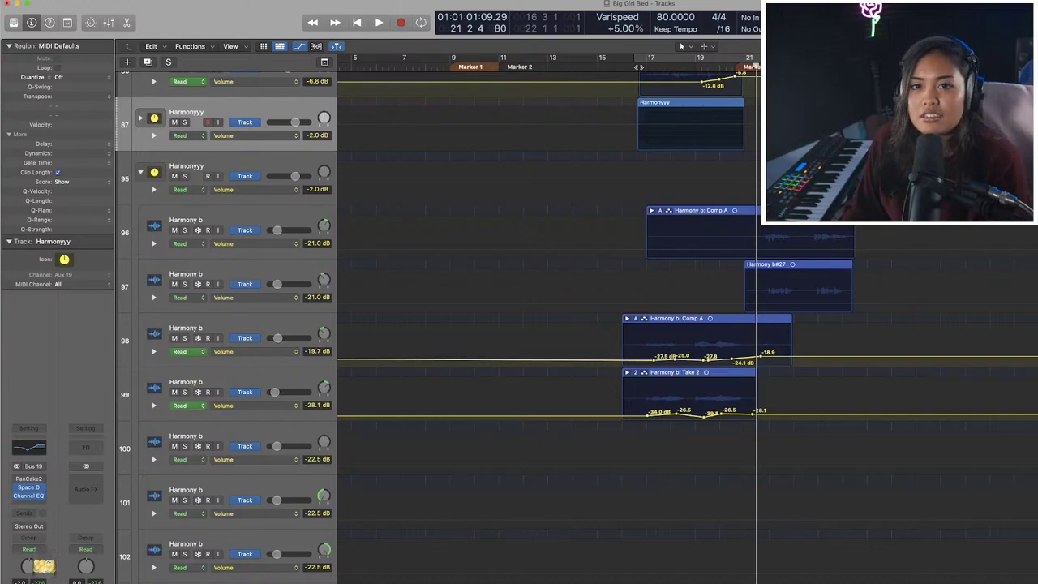
Expand the Main stack on track 63 and place the playhead at bar 11, beat 3.
{"action": "key", "text": "space"}
{"action": "left_click", "coordinate": [635, 67]}
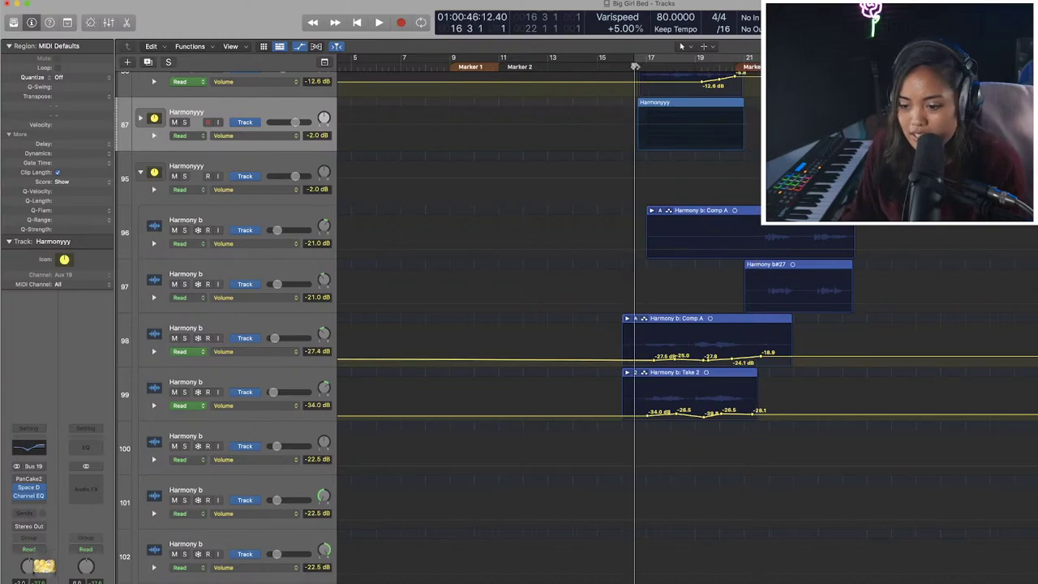
{"action": "scroll", "coordinate": [699, 233], "scroll_direction": "up", "scroll_amount": 10}
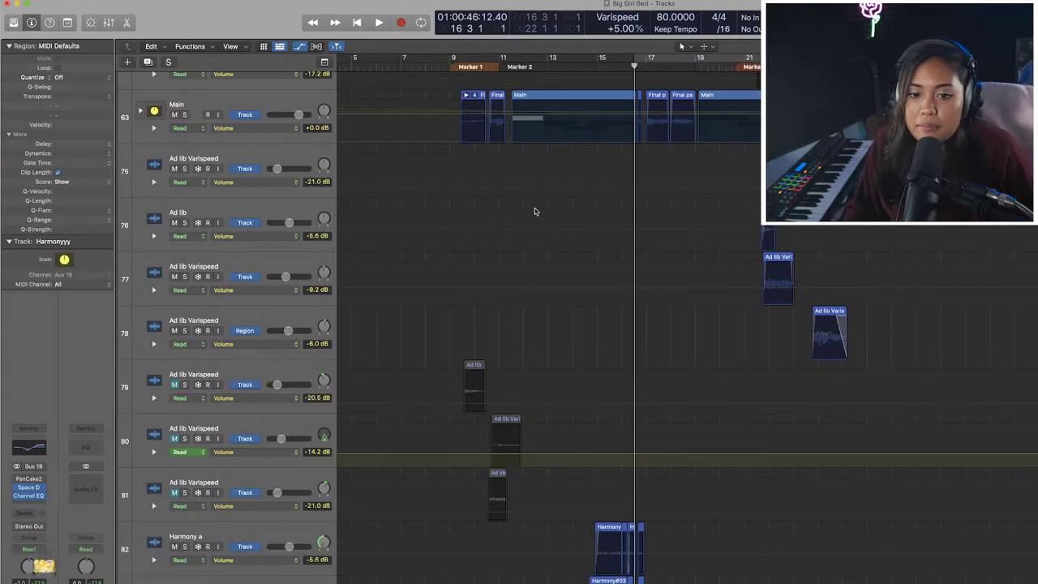
{"action": "scroll", "coordinate": [576, 173], "scroll_direction": "up", "scroll_amount": 6}
{"action": "scroll", "coordinate": [576, 171], "scroll_direction": "down", "scroll_amount": 2}
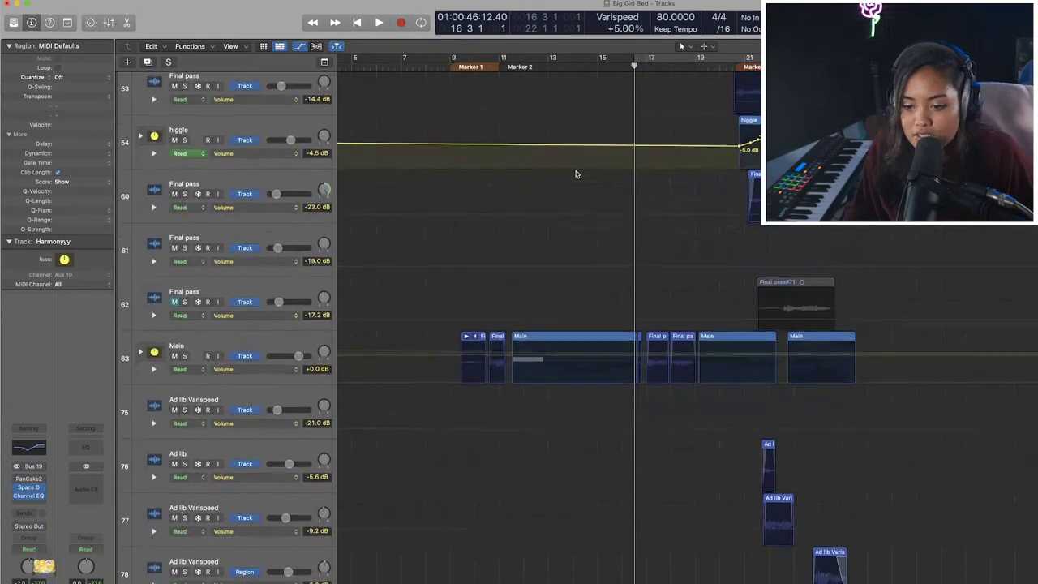
{"action": "left_click", "coordinate": [140, 351]}
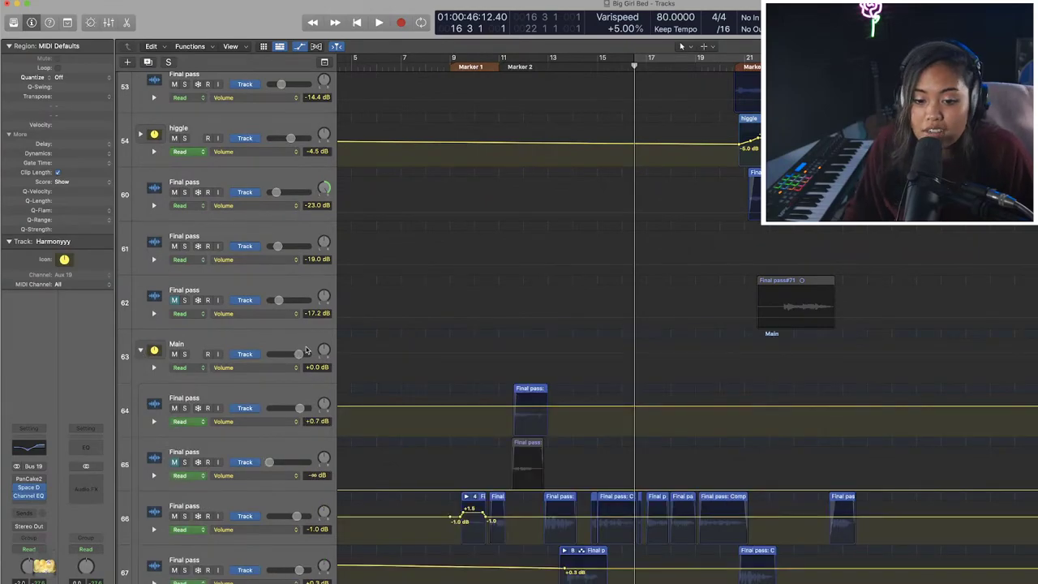
{"action": "left_click", "coordinate": [510, 67]}
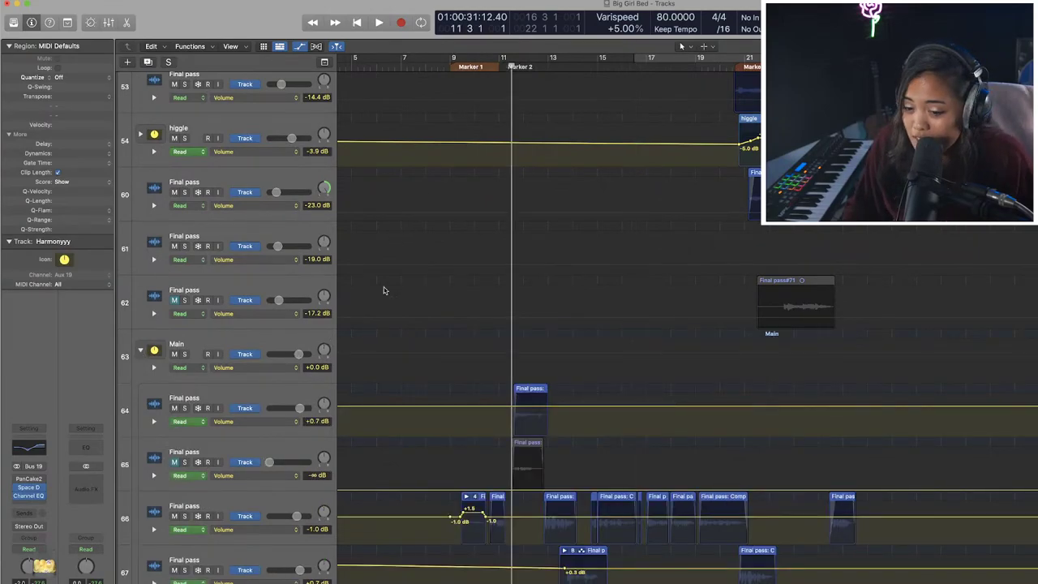
Solo Final pass track 64, play its vocal region near Marker 2, and clear the solo.
{"action": "left_click", "coordinate": [259, 395]}
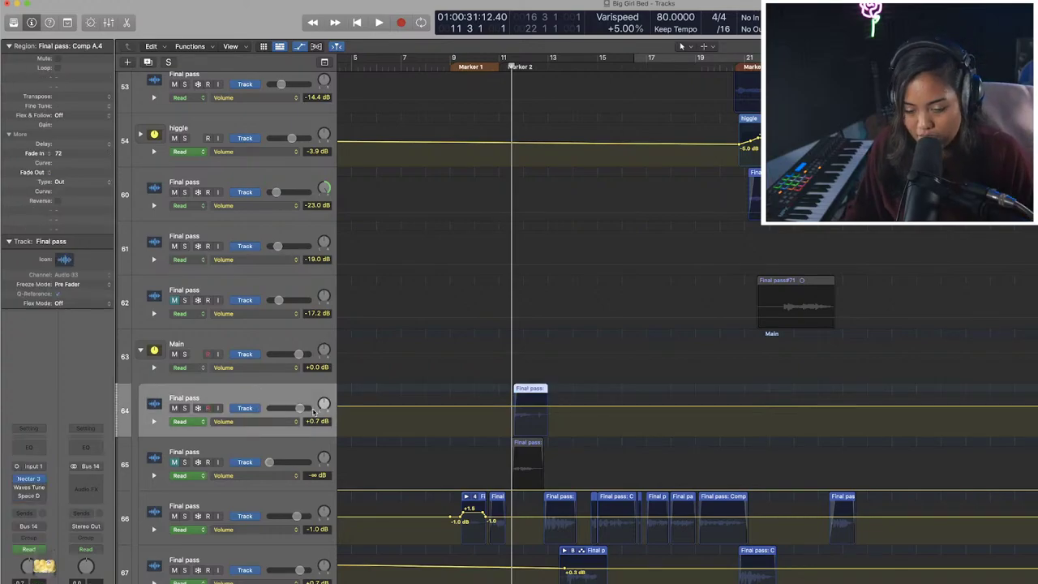
{"action": "left_click", "coordinate": [184, 408]}
{"action": "key", "text": "space"}
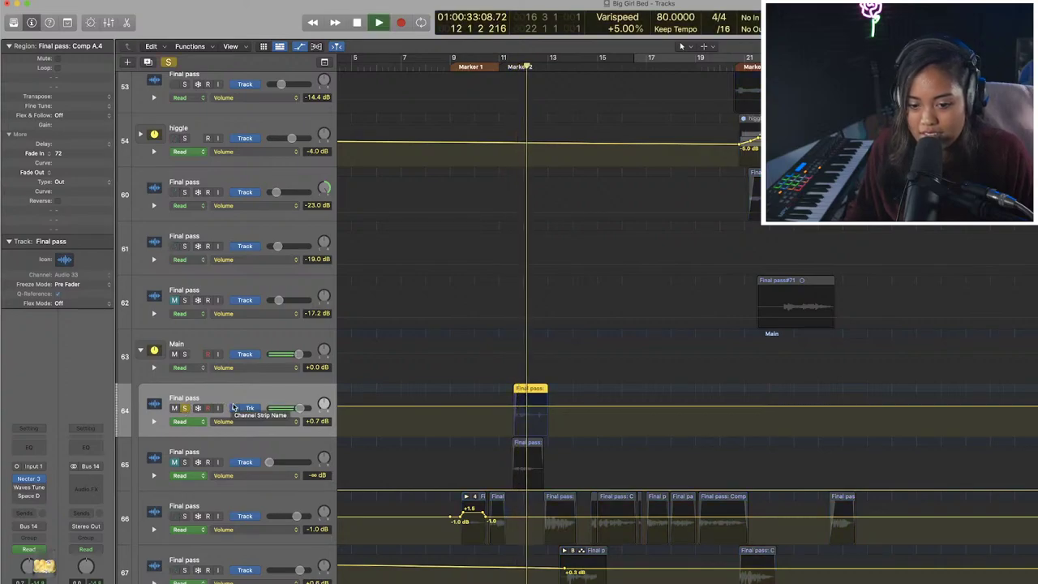
{"action": "key", "text": "space"}
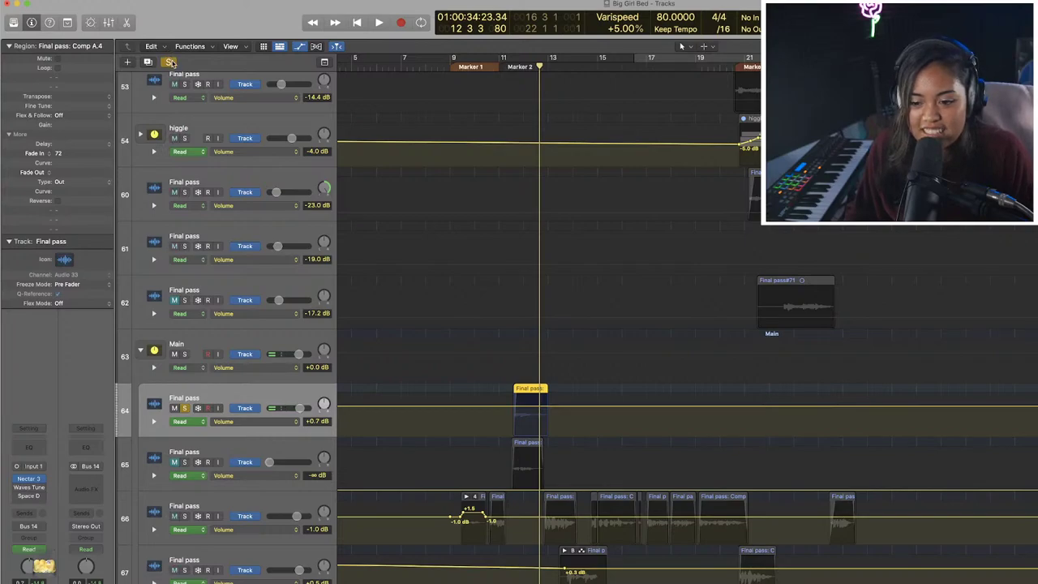
{"action": "left_click", "coordinate": [166, 60]}
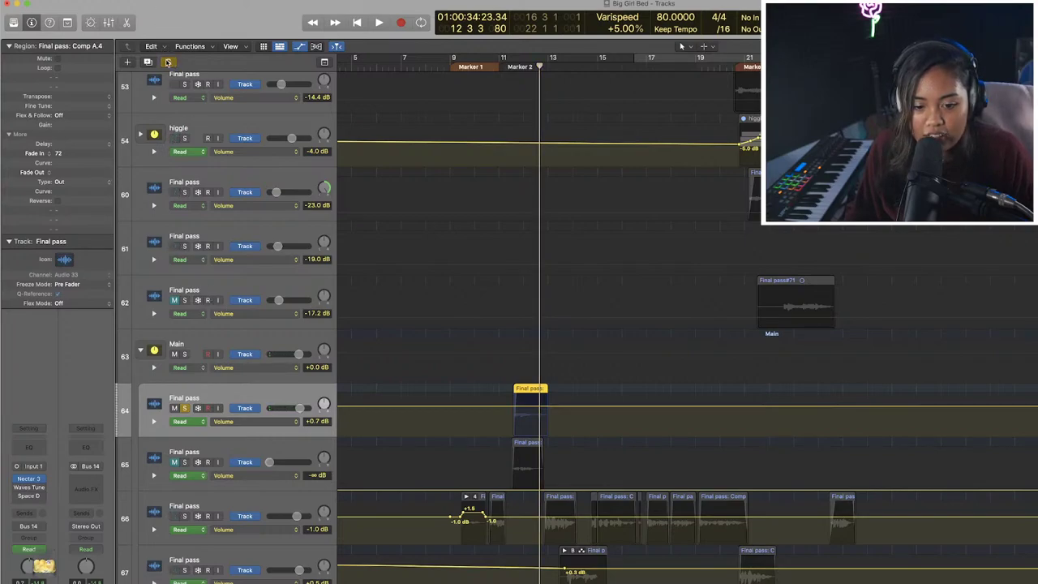
Set the cycle range from 11 3 1 1 to 13 1 1 1 and play that section of the mix.
{"action": "left_click_drag", "start_coordinate": [500, 60], "coordinate": [549, 60]}
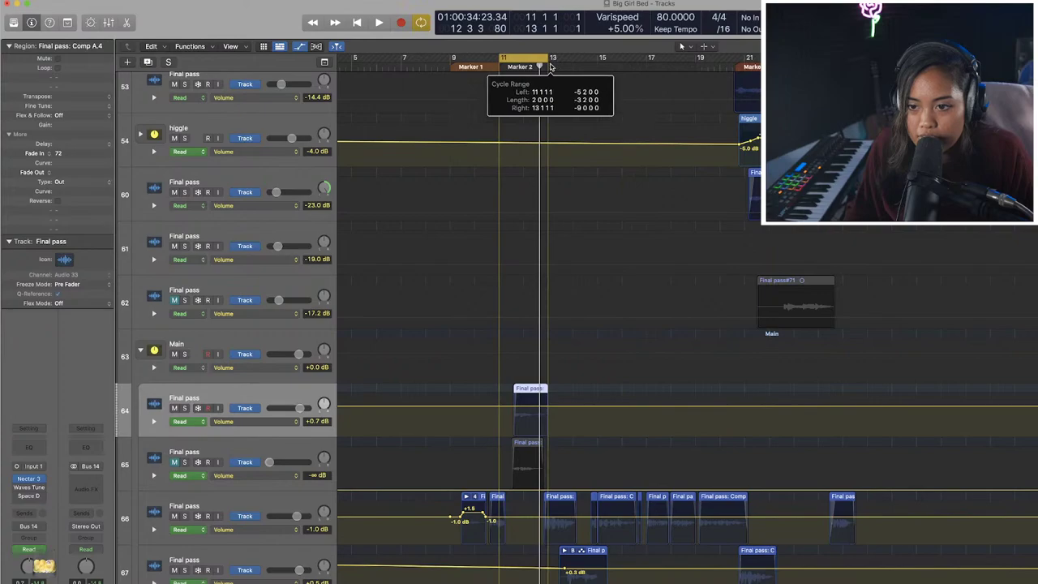
{"action": "key", "text": "space"}
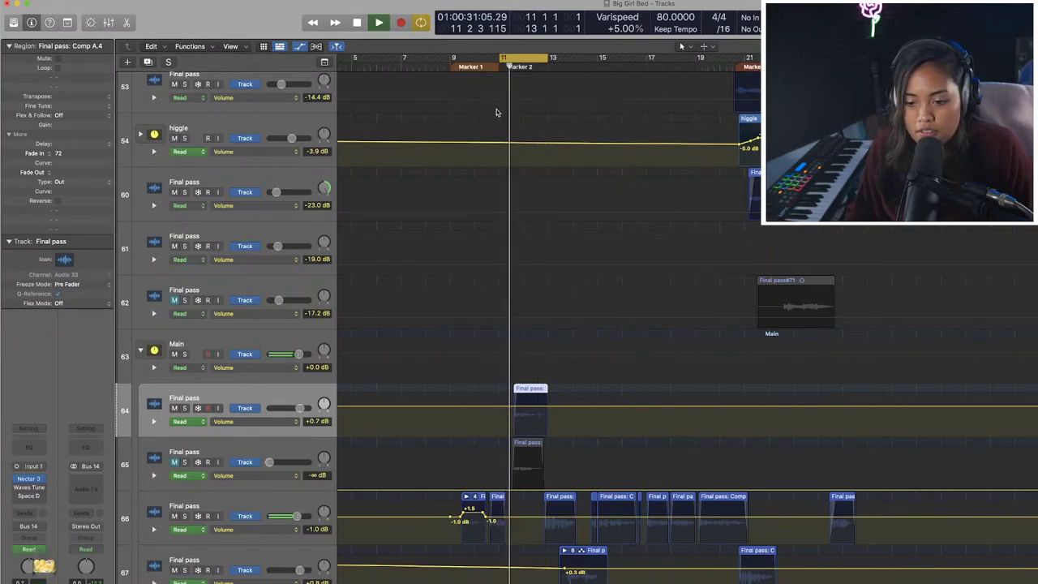
{"action": "left_click_drag", "start_coordinate": [503, 59], "coordinate": [514, 59]}
{"action": "key", "text": "space"}
{"action": "key", "text": "space"}
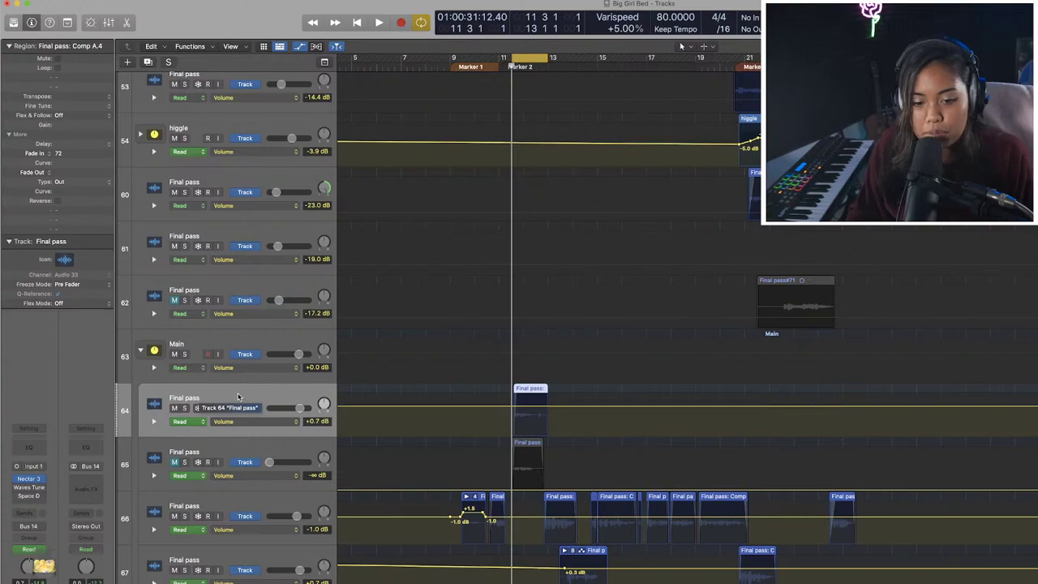
Create a new audio track below Final pass track 64 with the same channel settings.
{"action": "key", "text": "super+d"}
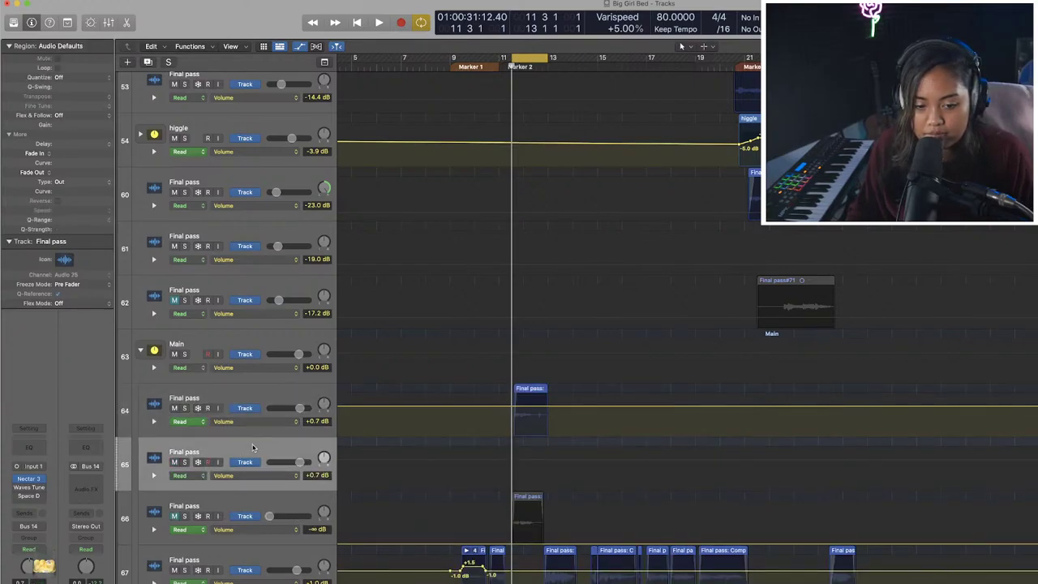
{"action": "left_click", "coordinate": [532, 391]}
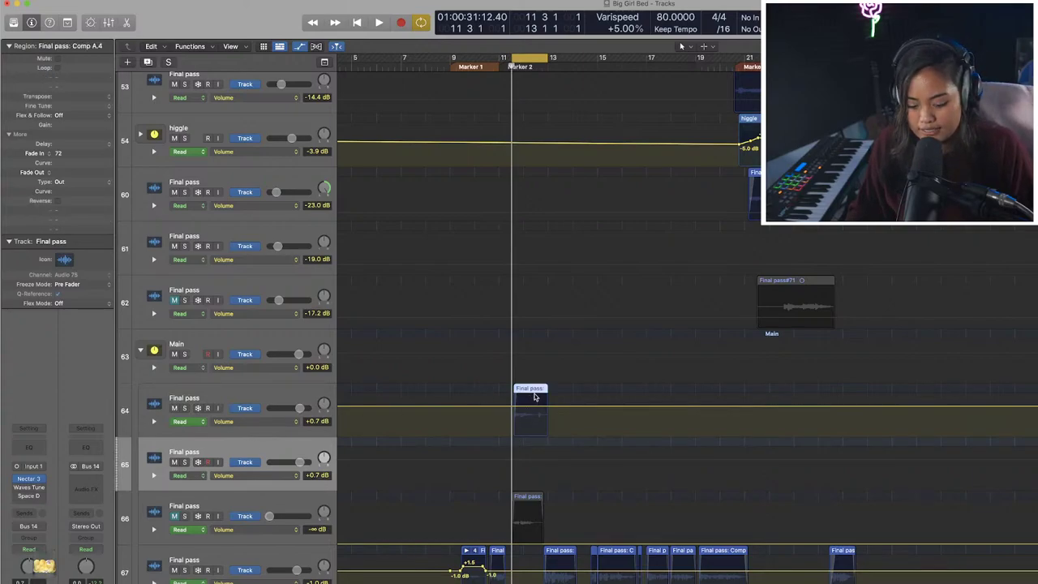
{"action": "left_click_drag", "start_coordinate": [535, 391], "coordinate": [534, 457]}
{"action": "key", "text": "super+z"}
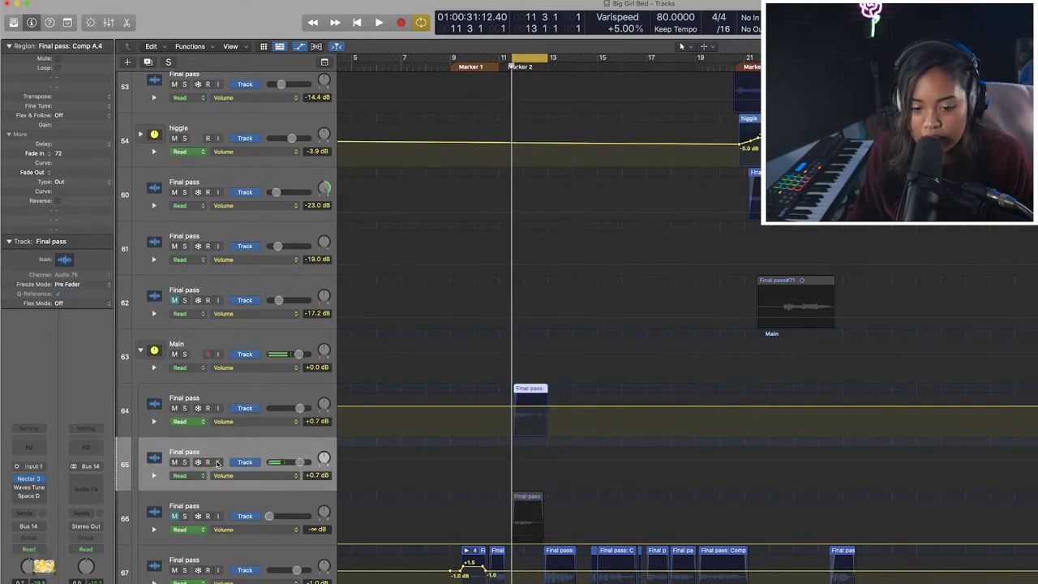
Move the cycle start to 11 2 3 1, record a vocal take on the new Final pass track 65, and disarm it.
{"action": "left_click_drag", "start_coordinate": [512, 59], "coordinate": [509, 58]}
{"action": "key", "text": "space"}
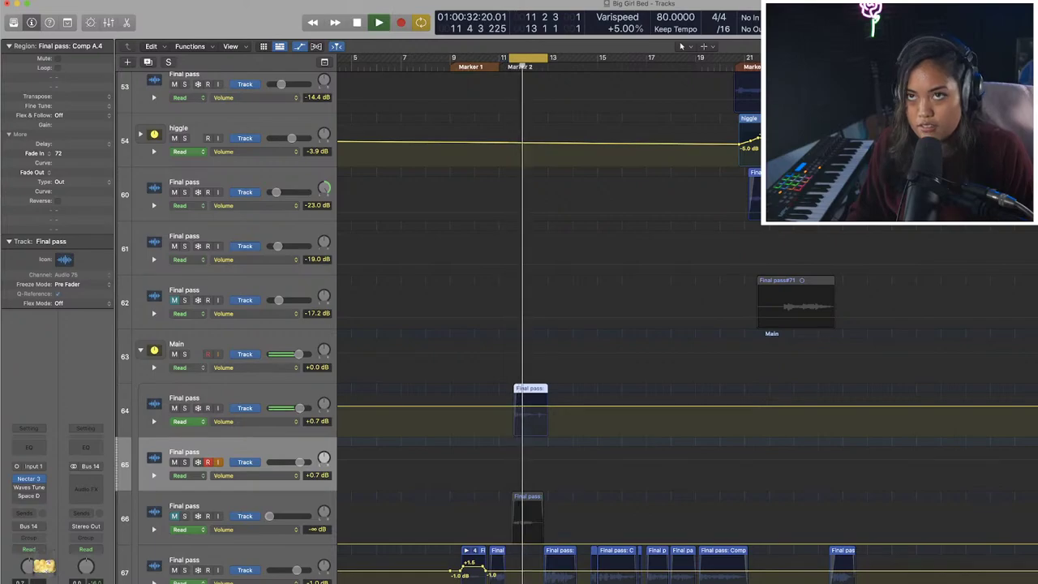
{"action": "key", "text": "r"}
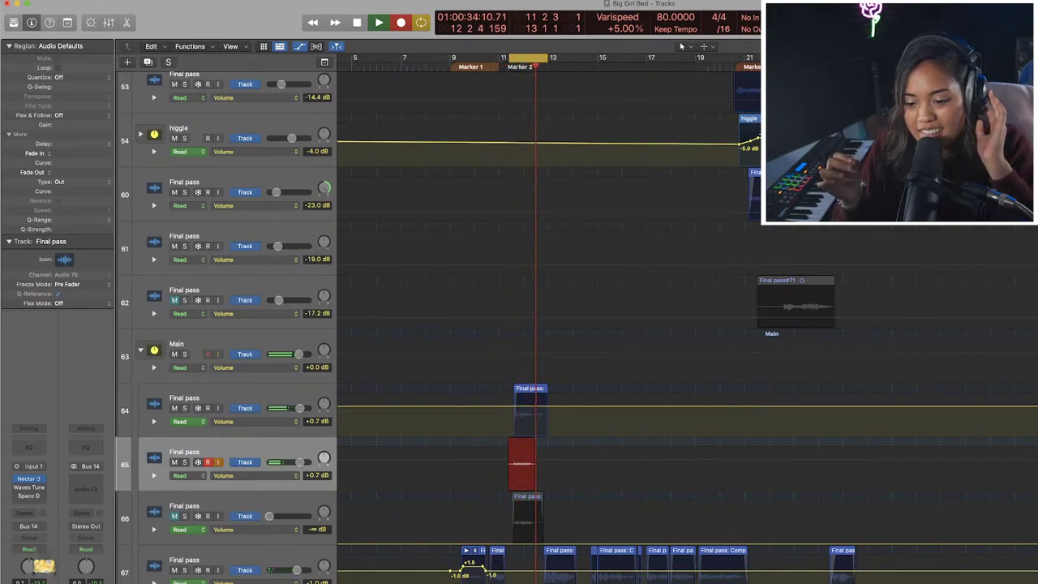
{"action": "key", "text": "space"}
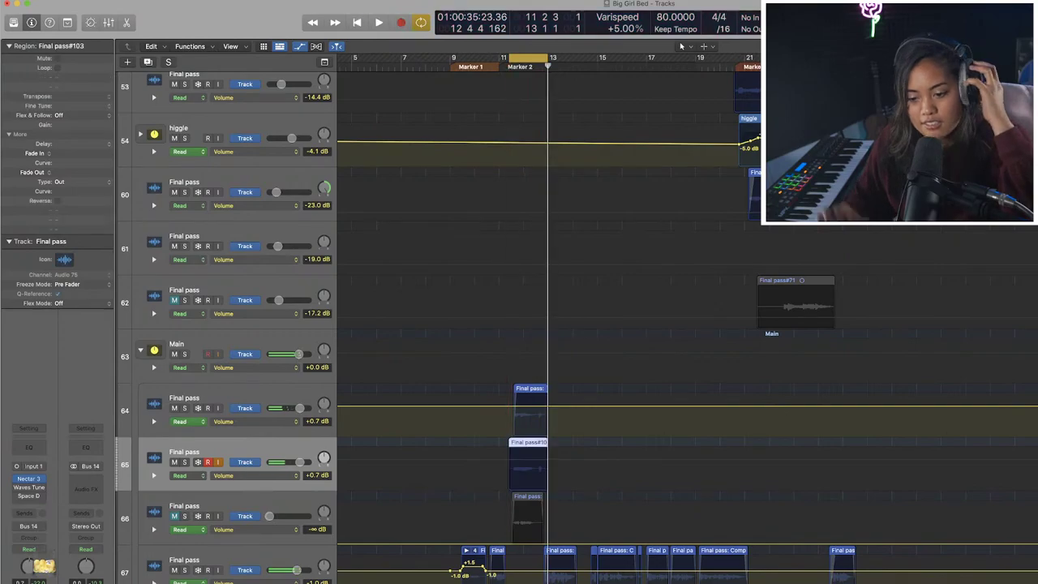
{"action": "left_click", "coordinate": [208, 461]}
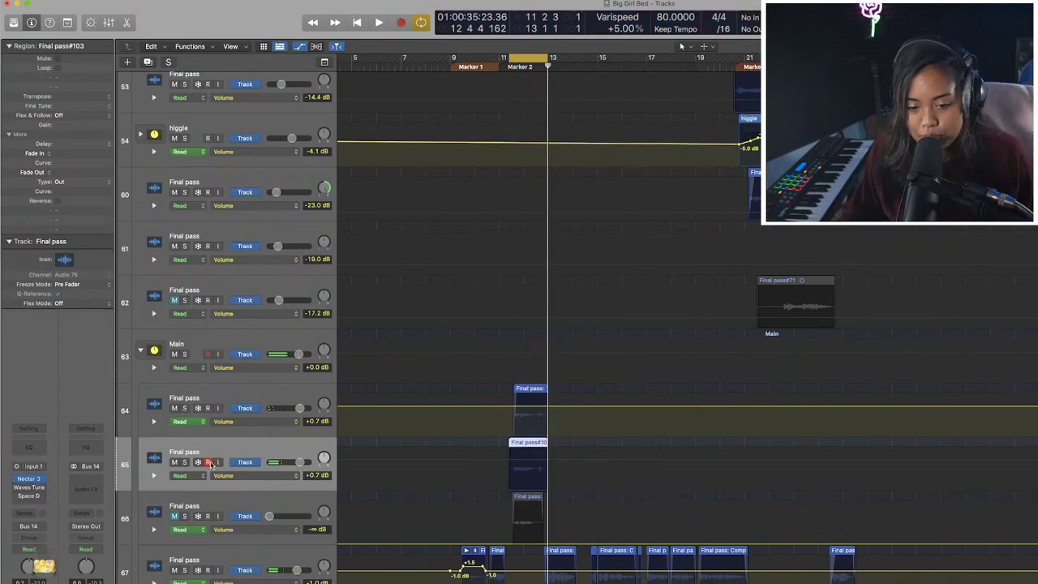
Trim the start of the newly recorded region on track 65 to just before the start of the region on track 64.
{"action": "left_click", "coordinate": [517, 68]}
{"action": "key", "text": "super+Right"}
{"action": "key", "text": "super+Right"}
{"action": "key", "text": "super+Right"}
{"action": "key", "text": "super+Right"}
{"action": "key", "text": "super+Right"}
{"action": "key", "text": "super+Right"}
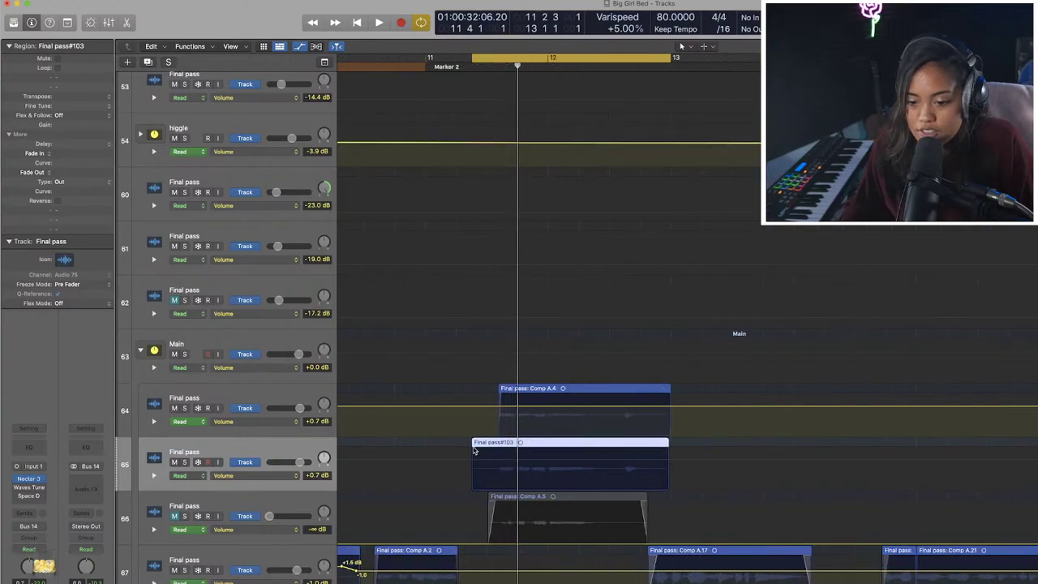
{"action": "left_click_drag", "start_coordinate": [476, 443], "coordinate": [496, 442]}
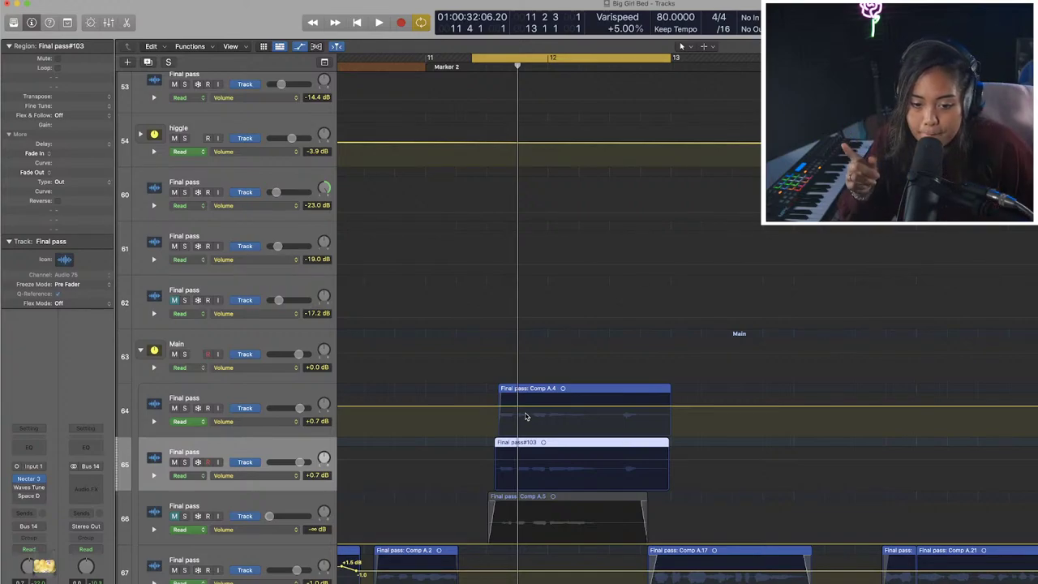
Lower the volume of Final pass track 65 to -15.8 dB and play the doubled vocal within the cycle.
{"action": "left_click", "coordinate": [502, 66]}
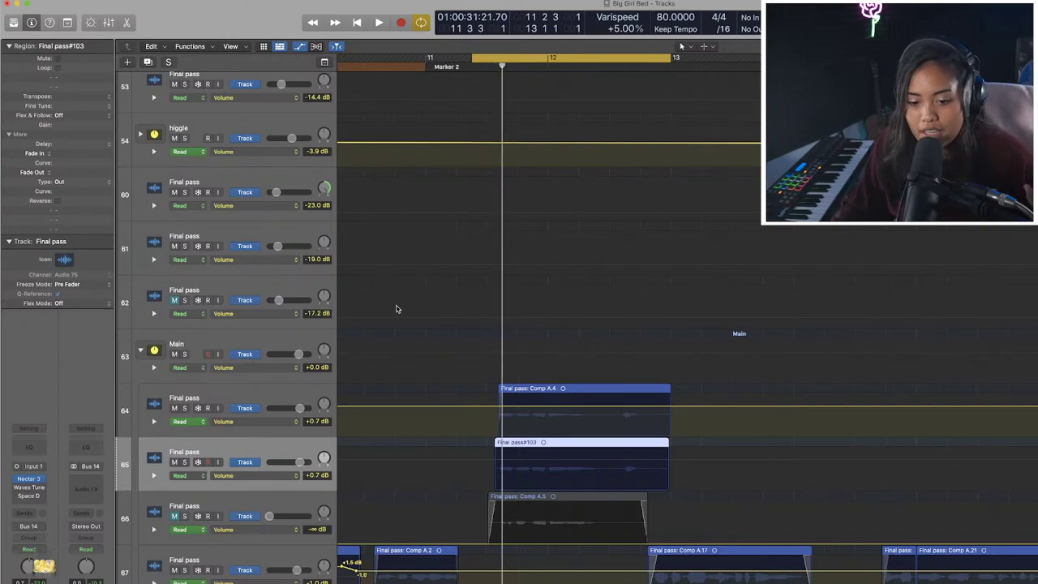
{"action": "left_click_drag", "start_coordinate": [298, 462], "coordinate": [280, 462]}
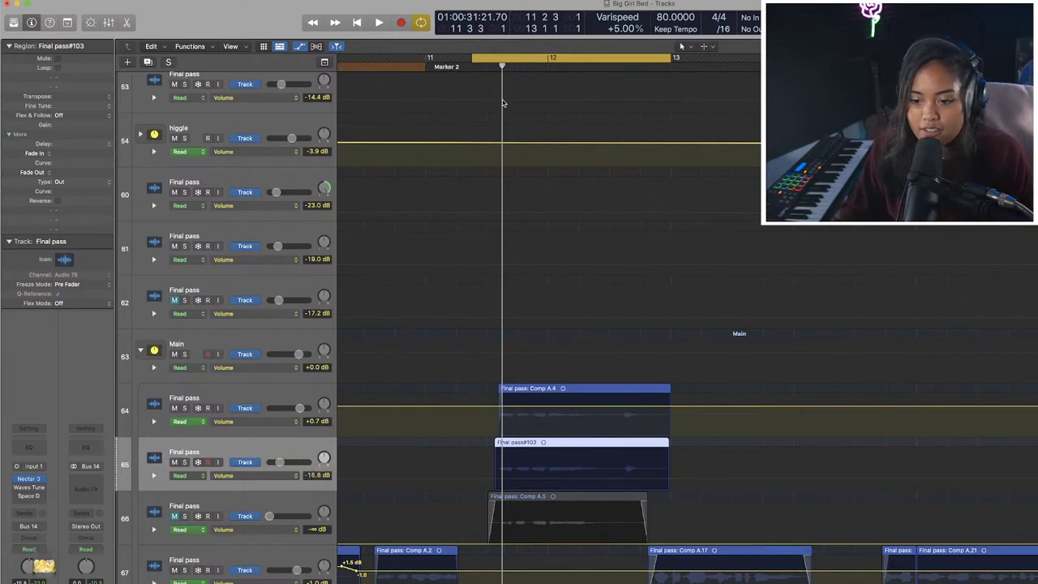
{"action": "left_click", "coordinate": [488, 65]}
{"action": "key", "text": "space"}
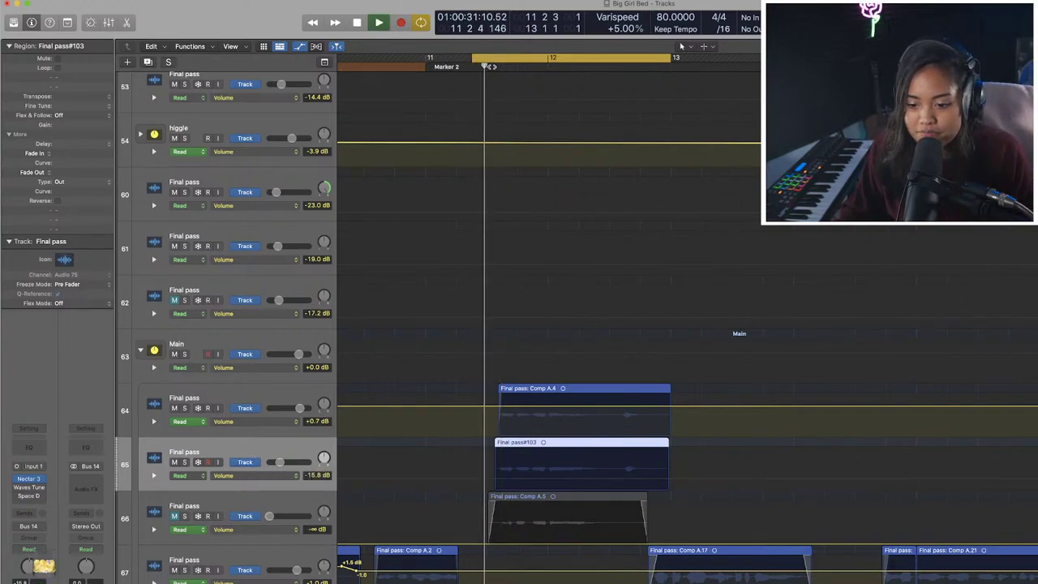
{"action": "key", "text": "space"}
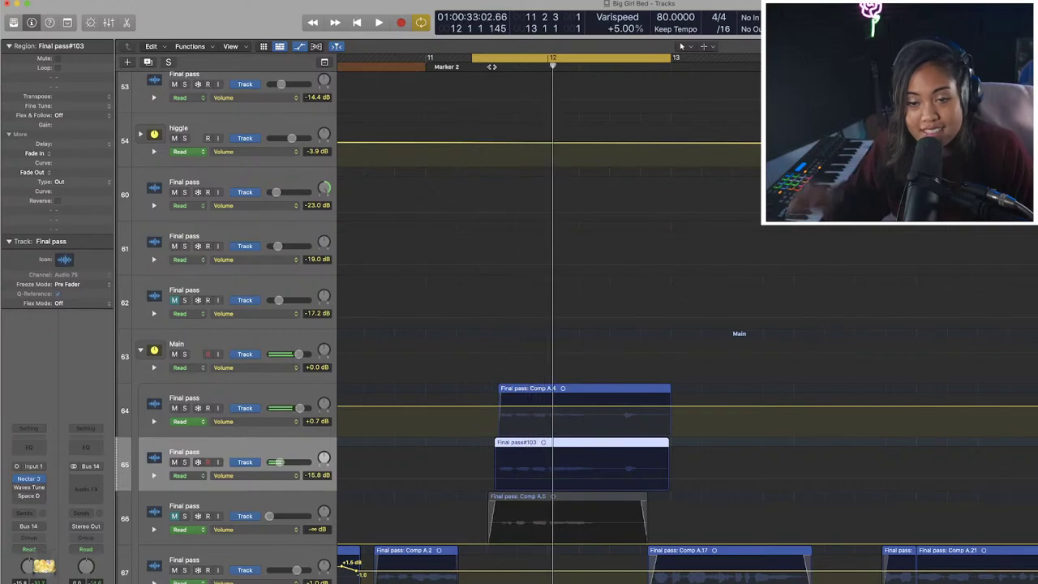
{"action": "key", "text": "space"}
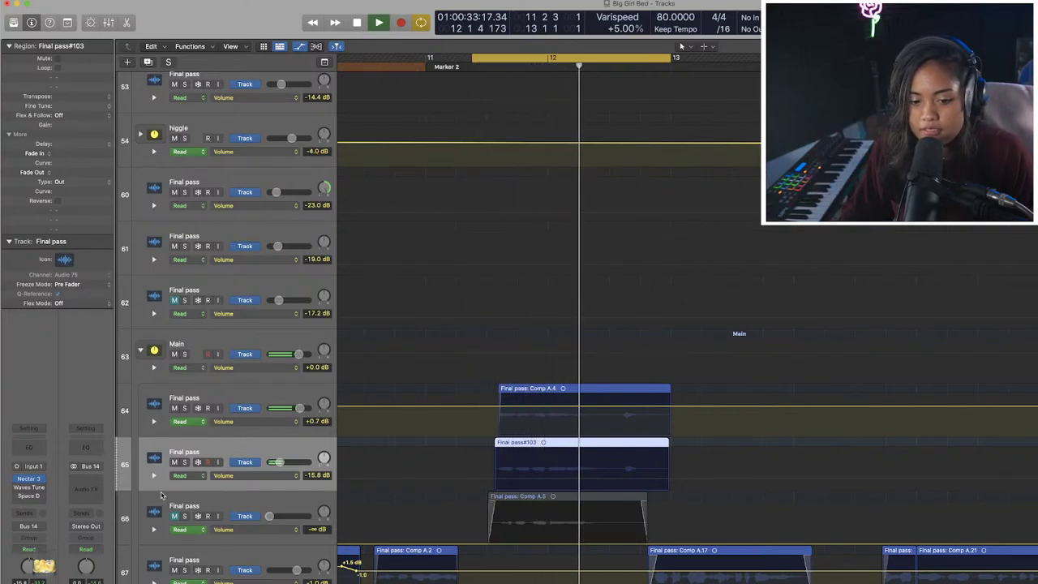
{"action": "key", "text": "space"}
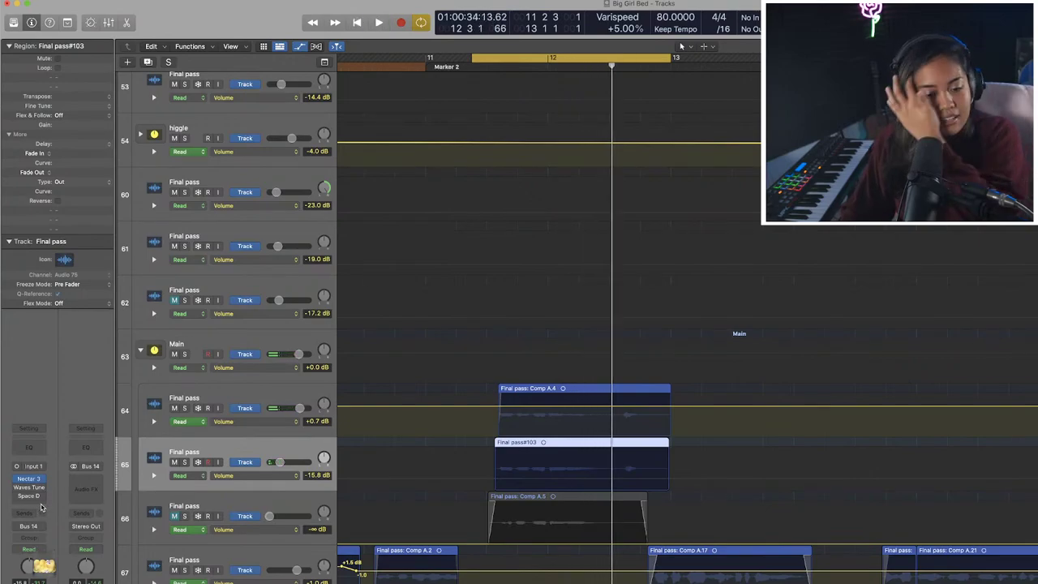
Add a Sample Delay to Final pass track 65 with the right delay at 795 samples, and close the plug-in.
{"action": "left_click", "coordinate": [40, 506]}
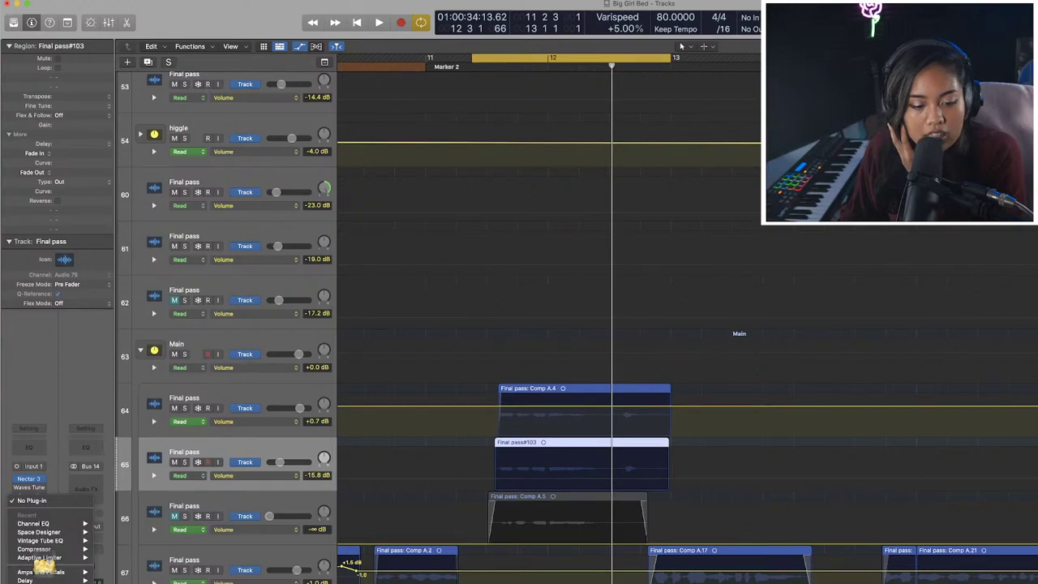
{"action": "mouse_move", "coordinate": [59, 580]}
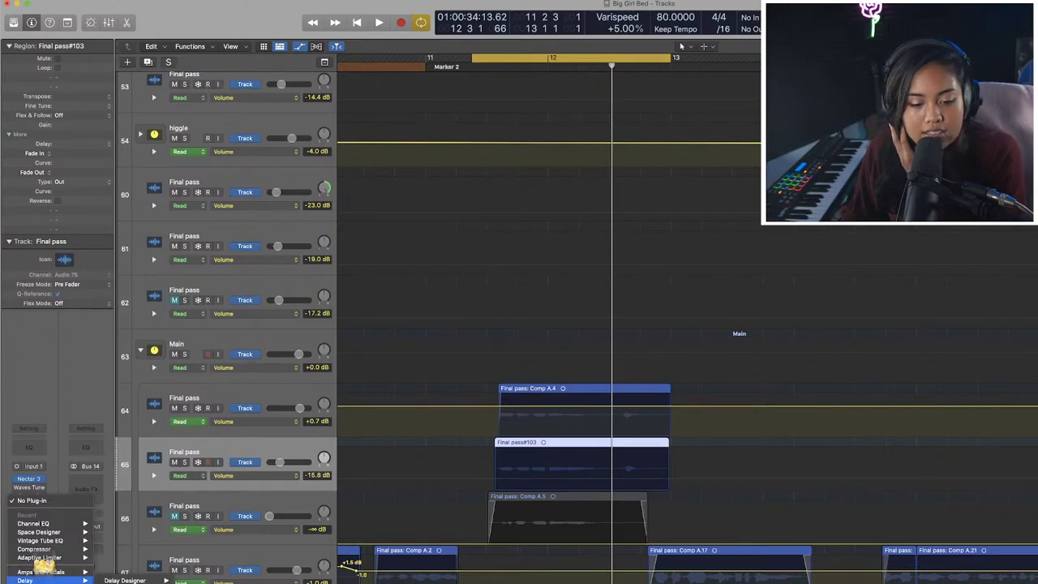
{"action": "left_click", "coordinate": [185, 583]}
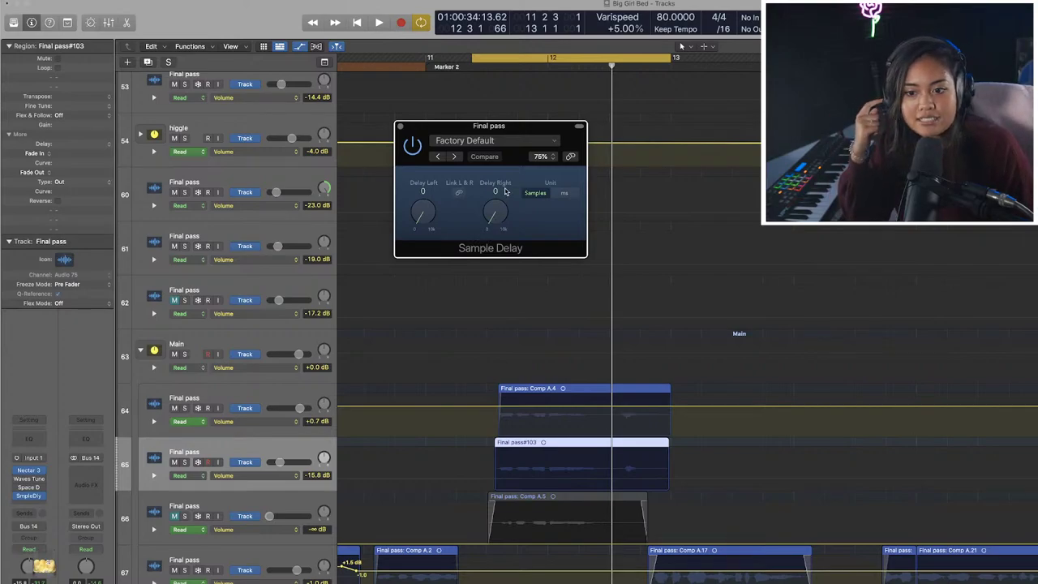
{"action": "left_click_drag", "start_coordinate": [491, 220], "coordinate": [491, 212]}
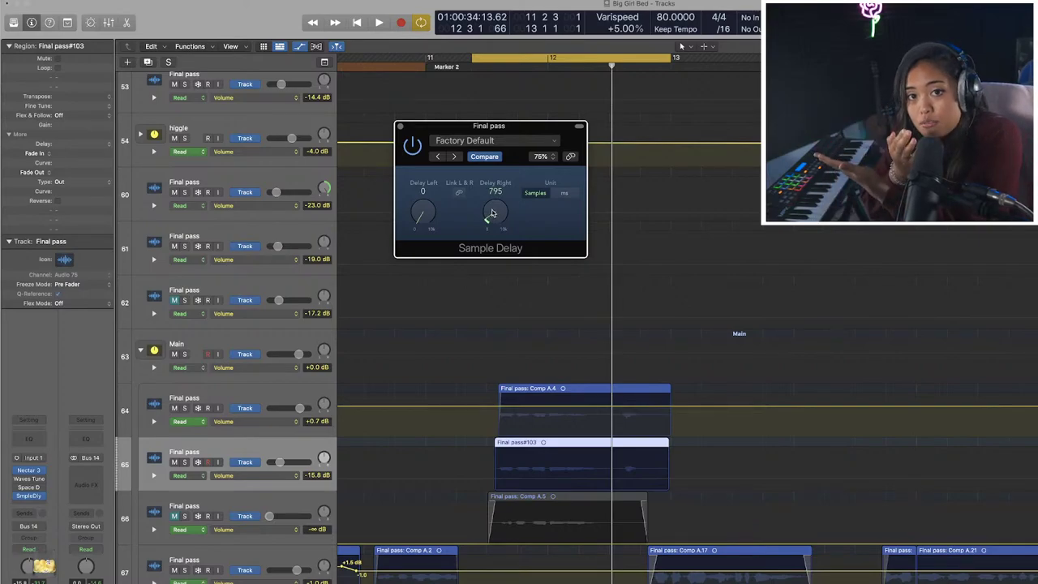
{"action": "left_click", "coordinate": [400, 126]}
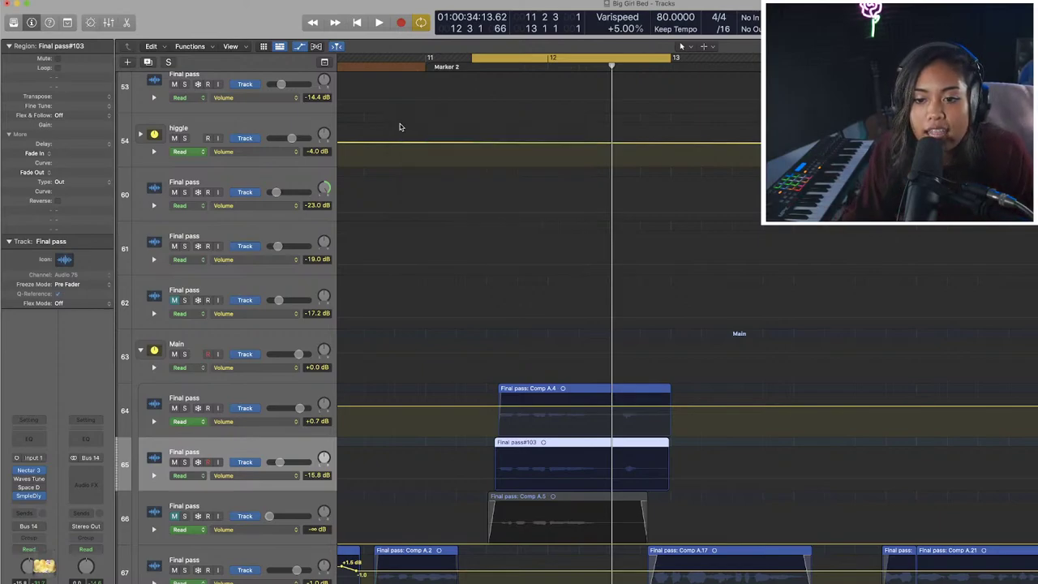
Add a stereo Space Designer after the Sample Delay on track 65, lower its wet level to -31.0 dB, and close it.
{"action": "left_click", "coordinate": [32, 497]}
{"action": "mouse_move", "coordinate": [48, 541]}
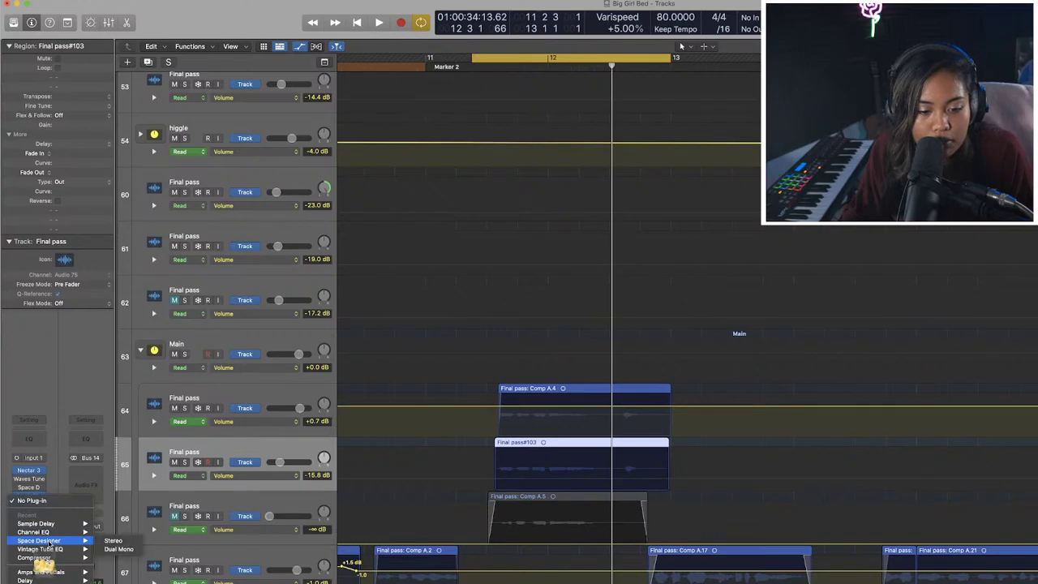
{"action": "left_click", "coordinate": [113, 541]}
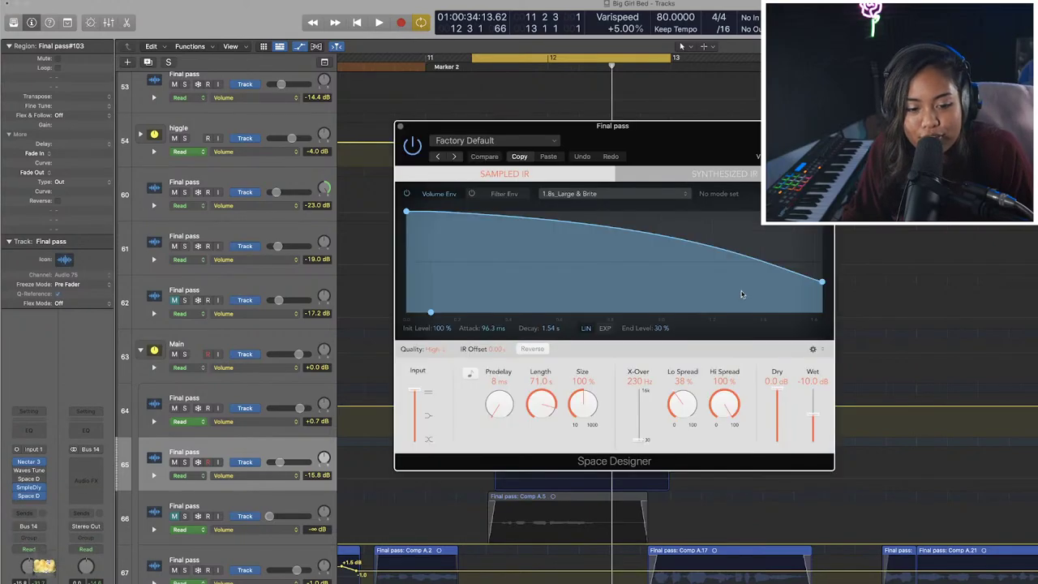
{"action": "left_click_drag", "start_coordinate": [812, 417], "coordinate": [812, 434]}
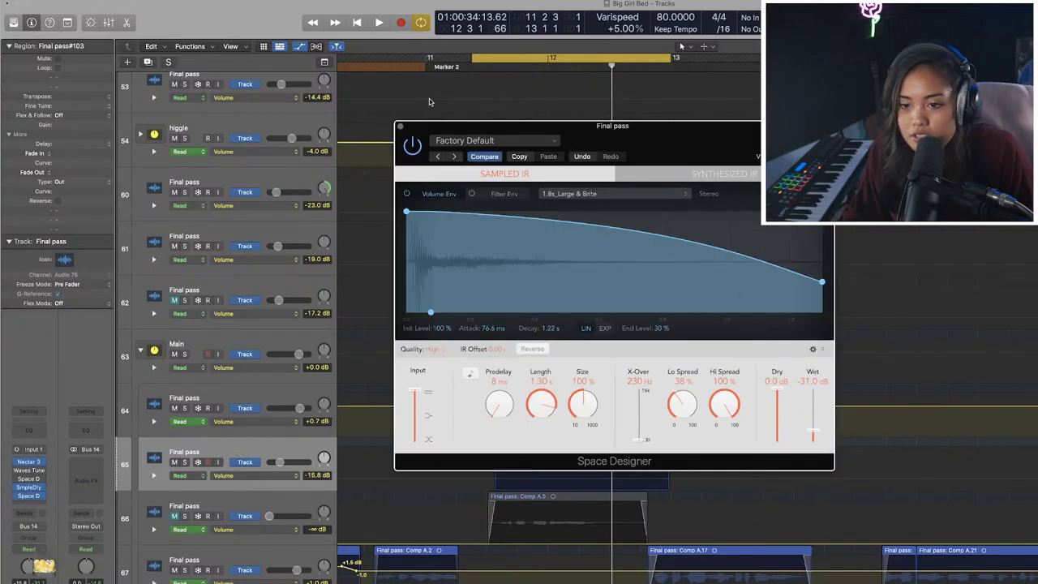
{"action": "left_click", "coordinate": [400, 127]}
Listen to the doubled vocal on track 65 in solo, both alone and together with the soloed main take on track 64.
{"action": "left_click", "coordinate": [185, 462]}
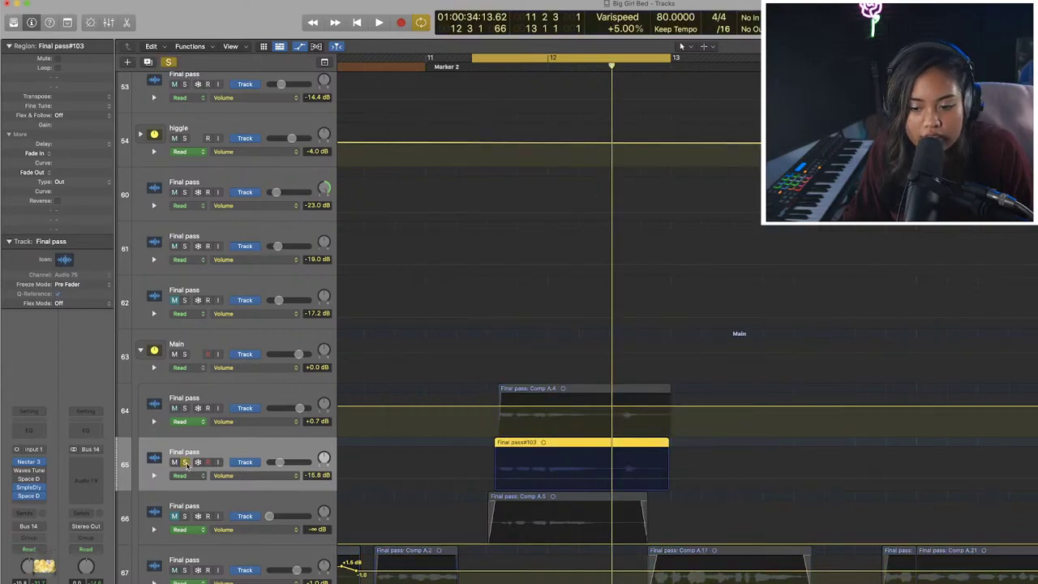
{"action": "key", "text": "space"}
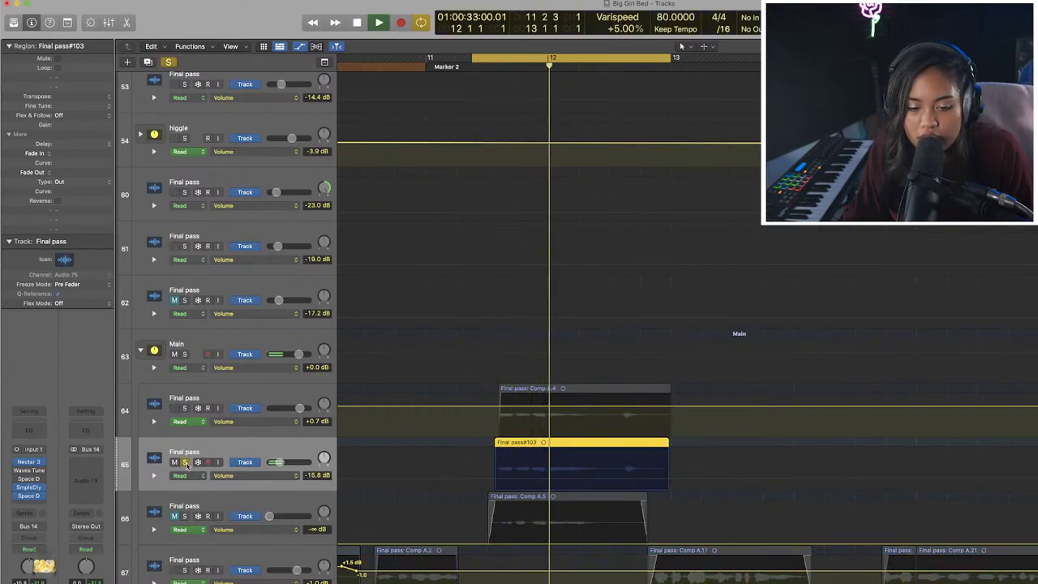
{"action": "key", "text": "space"}
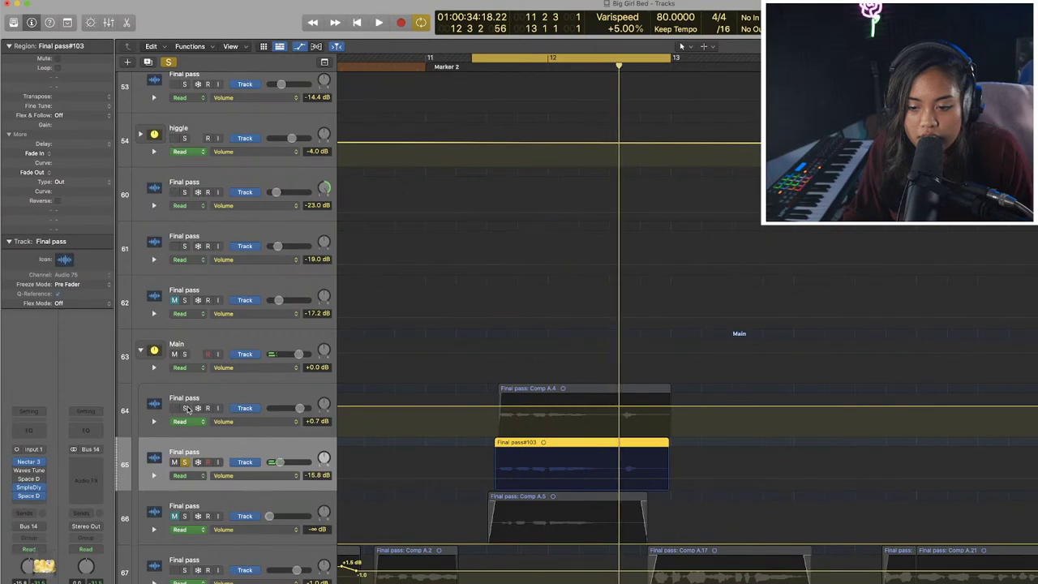
{"action": "left_click", "coordinate": [185, 408]}
{"action": "key", "text": "space"}
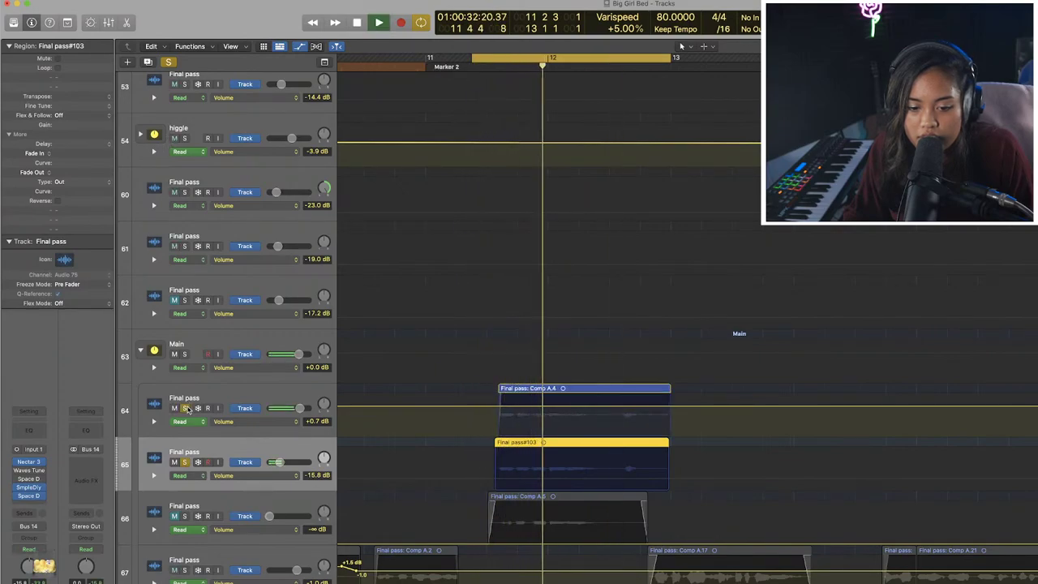
{"action": "key", "text": "space"}
Clear all solos and play the doubled vocal in the full mix.
{"action": "left_click", "coordinate": [168, 63]}
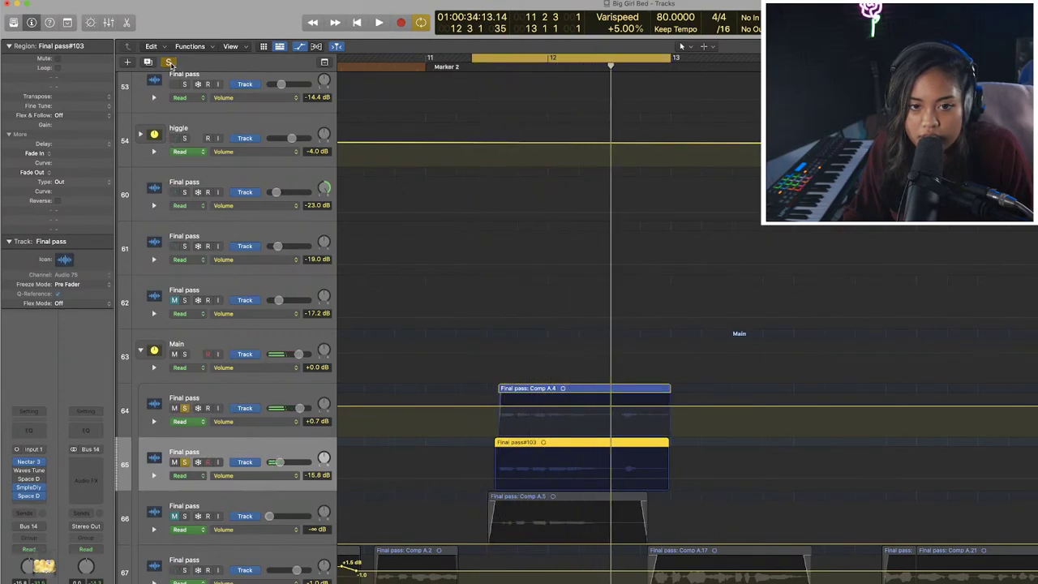
{"action": "key", "text": "space"}
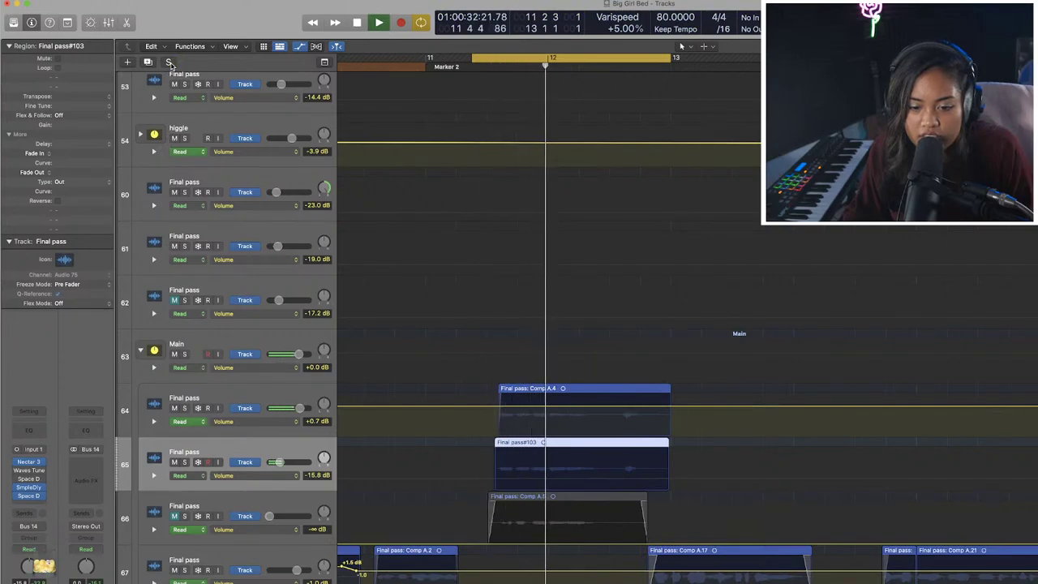
{"action": "key", "text": "space"}
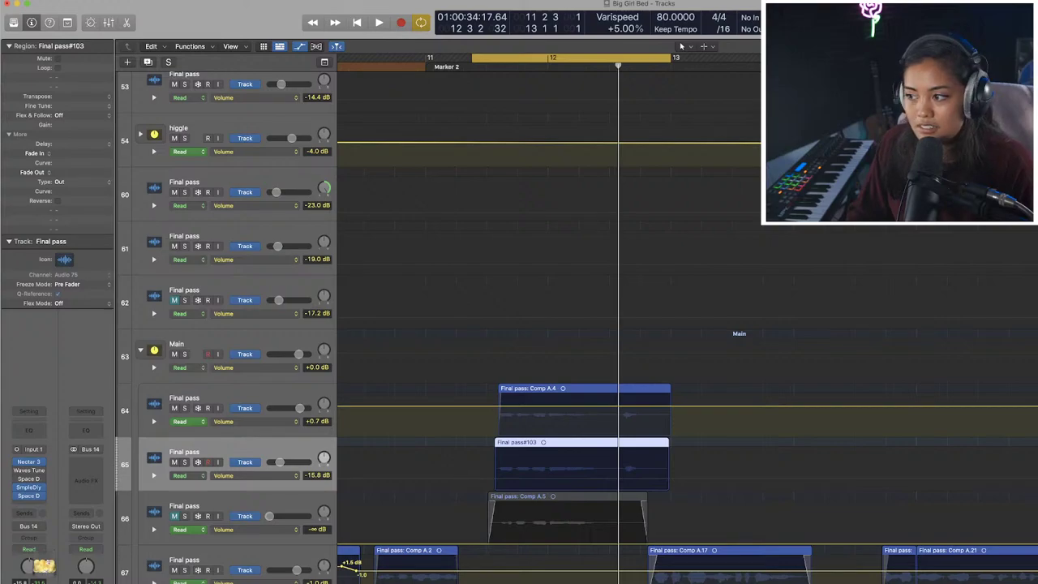
Switch to a new Chrome window, search Google for "pro Q plugin", and show the image results.
{"action": "key", "text": "super+n"}
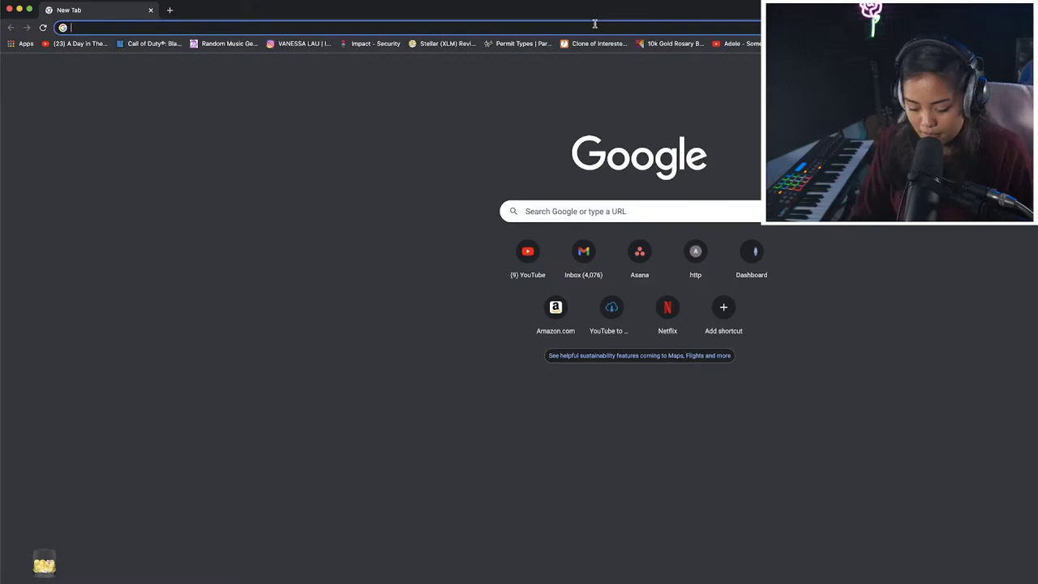
{"action": "type", "text": "pro Q"}
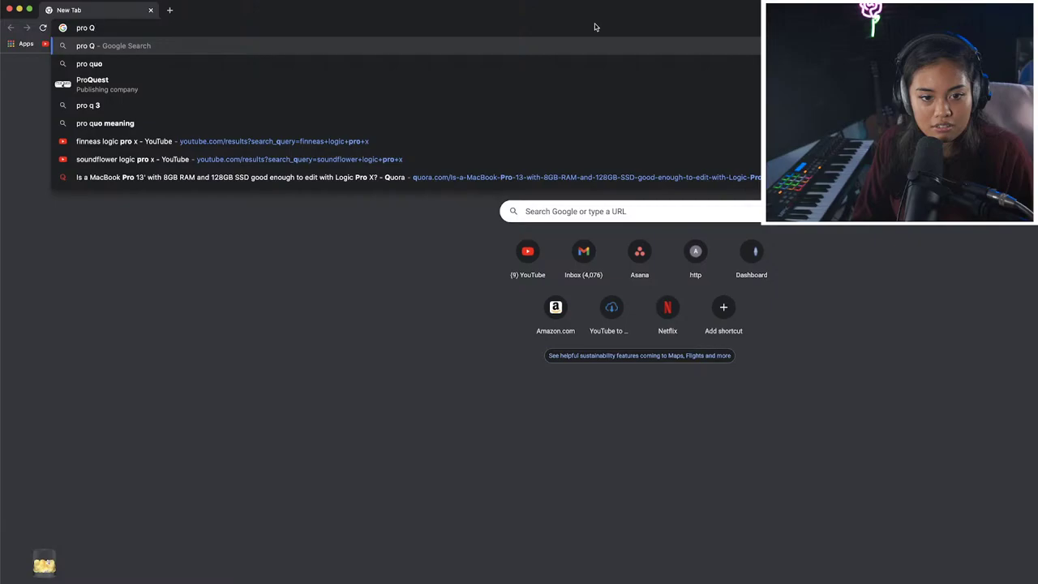
{"action": "type", "text": " plugin"}
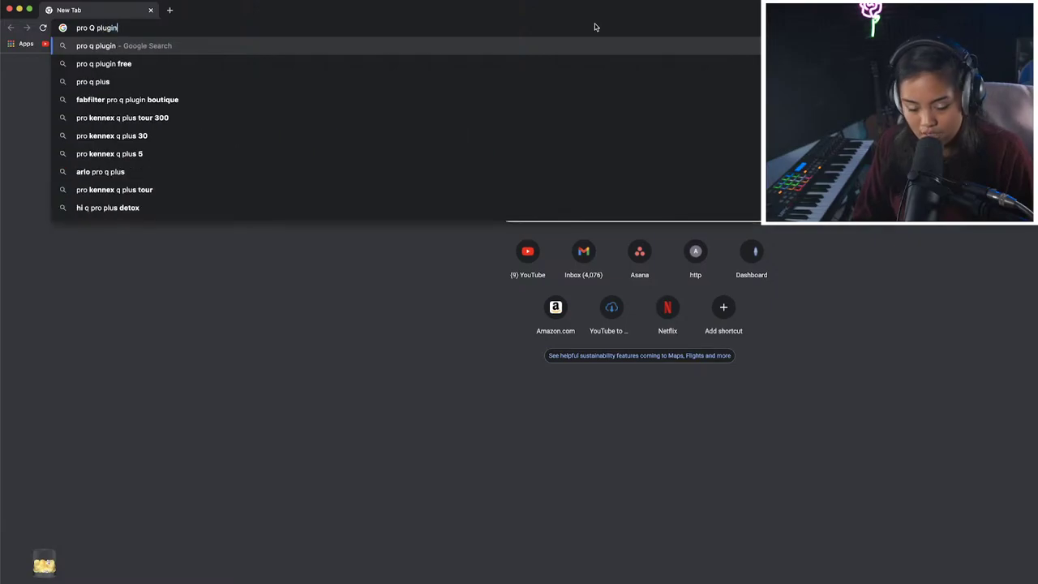
{"action": "key", "text": "Return"}
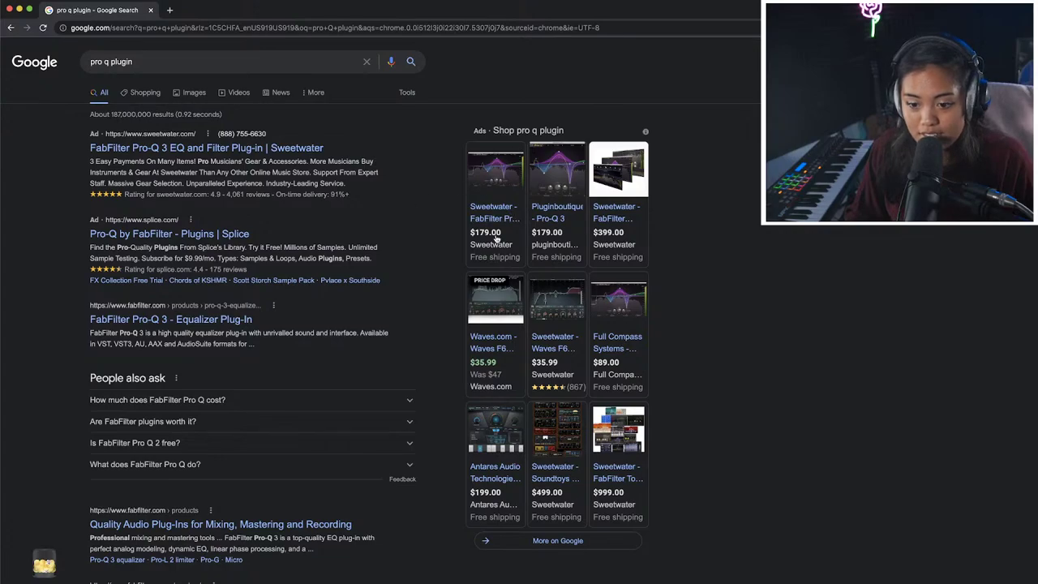
{"action": "mouse_move", "coordinate": [500, 233]}
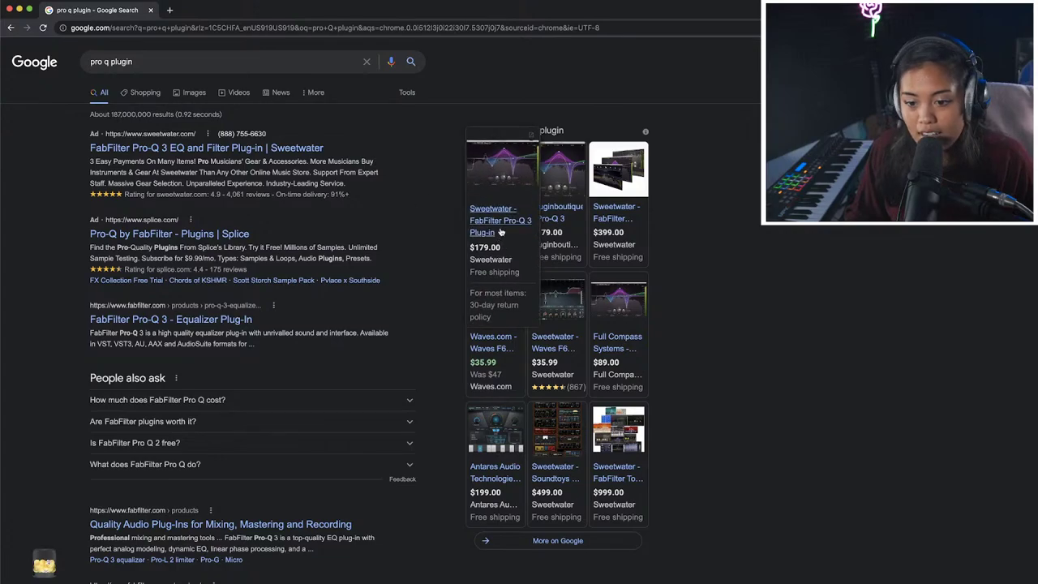
{"action": "left_click", "coordinate": [191, 94]}
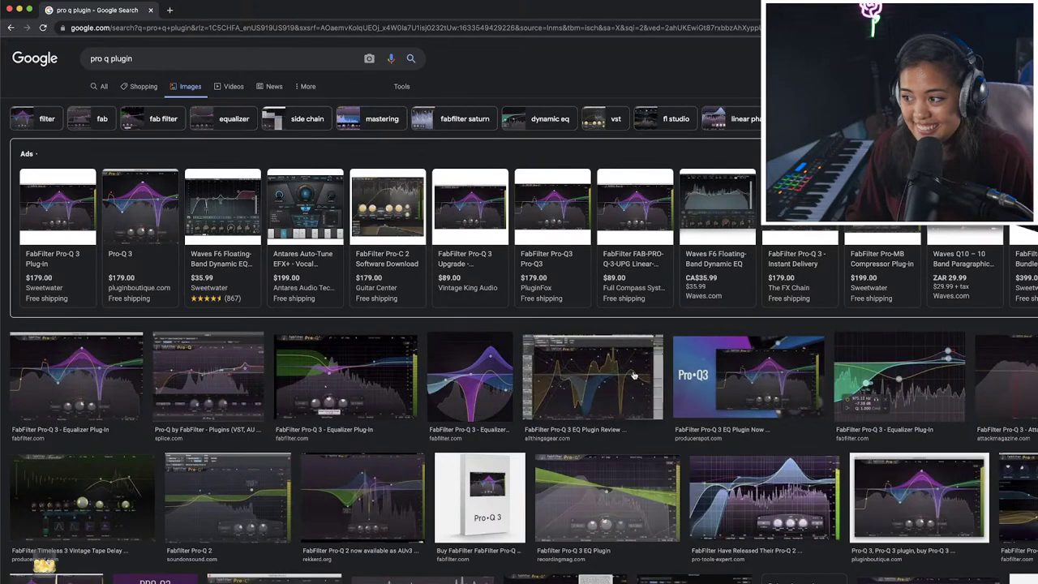
Look through the Pro-Q image results, previewing the allthingsgear.com review image and closing the preview.
{"action": "scroll", "coordinate": [567, 324], "scroll_direction": "down", "scroll_amount": 3}
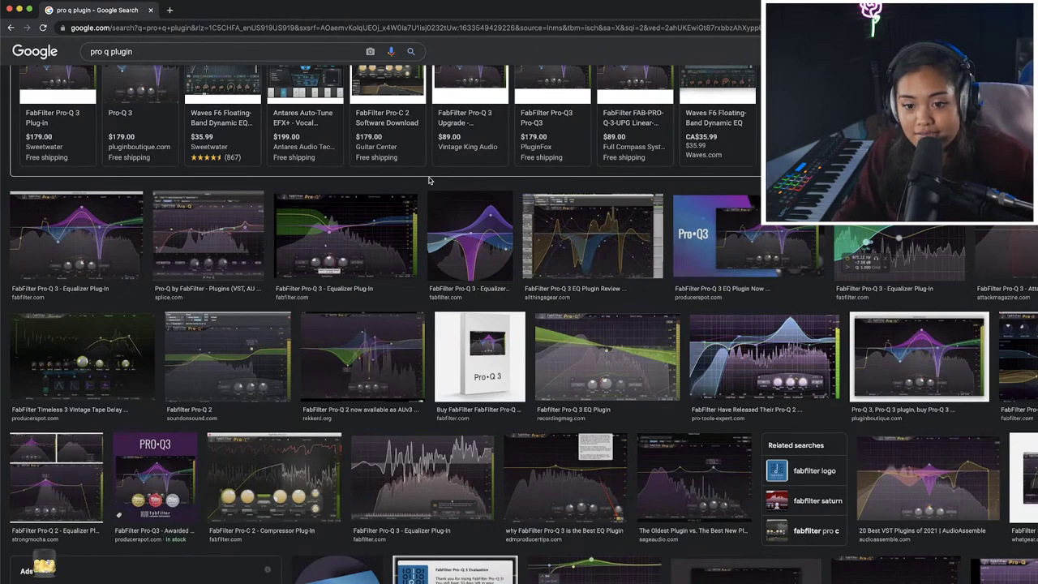
{"action": "left_click", "coordinate": [597, 246]}
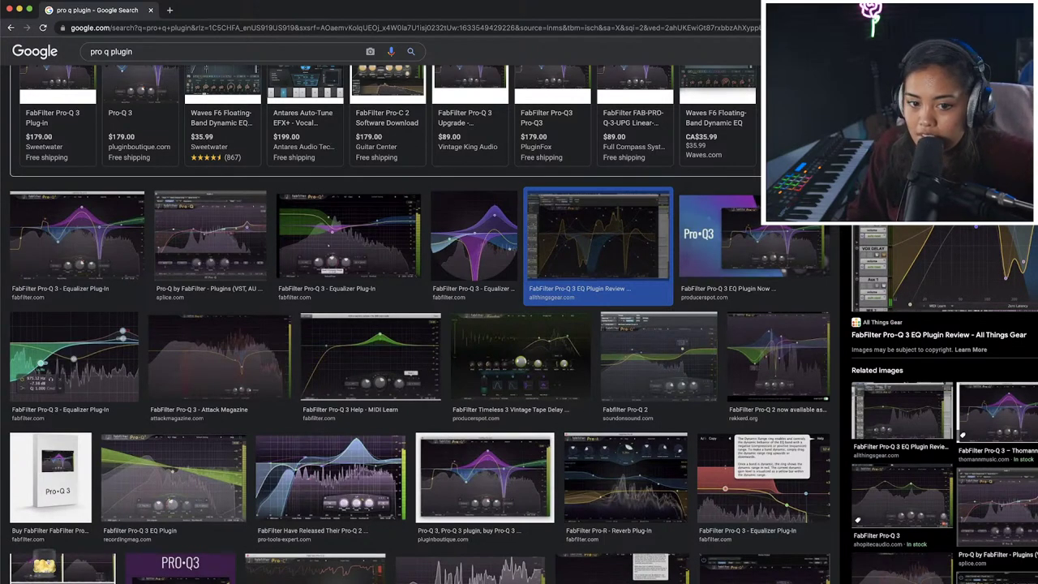
{"action": "key", "text": "Escape"}
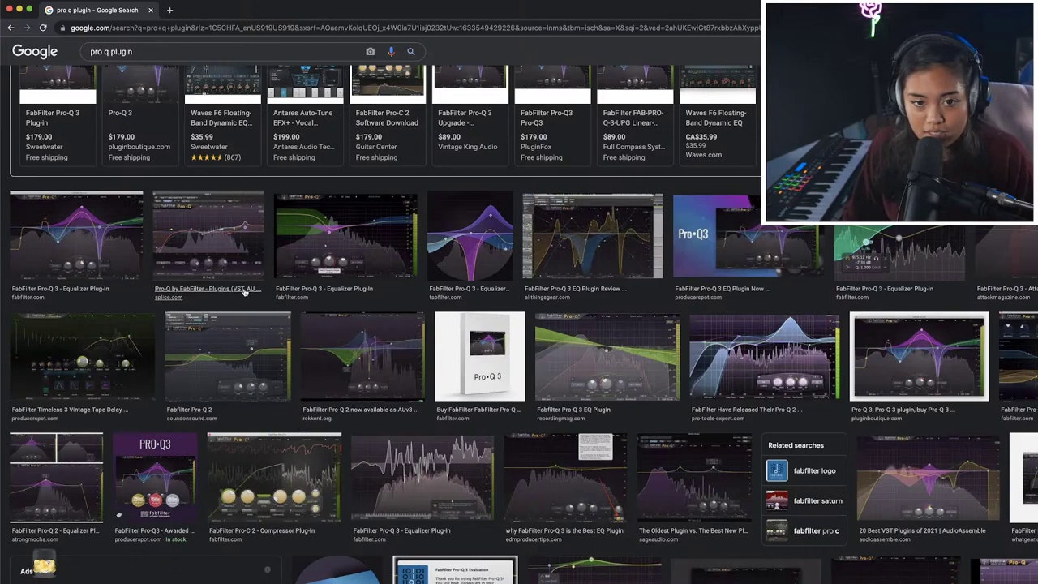
{"action": "mouse_move", "coordinate": [197, 136]}
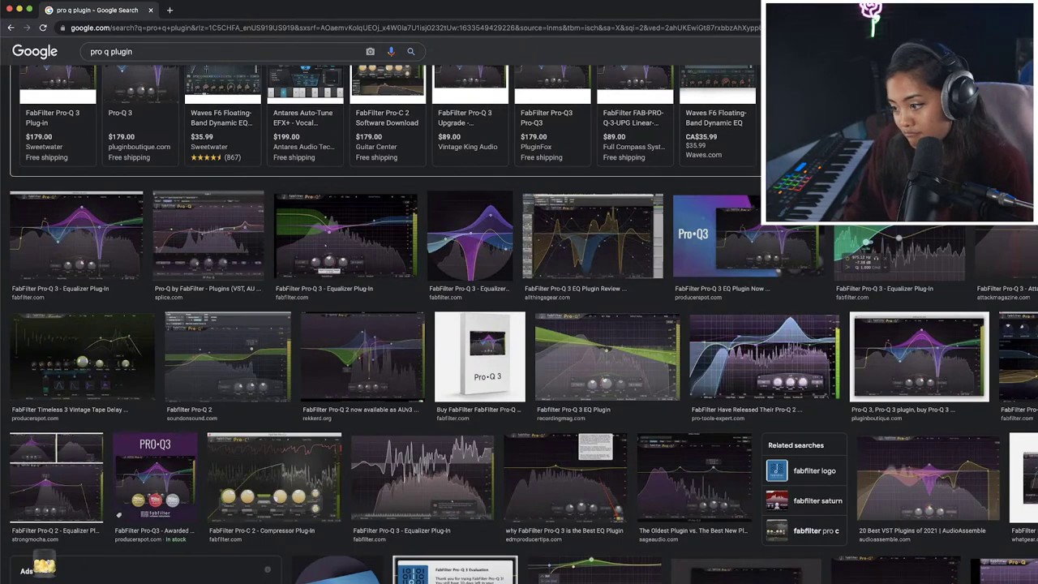
Search Google for "melodyne" and check the Melodyne 5 essential shopping result.
{"action": "key", "text": "super+Tab"}
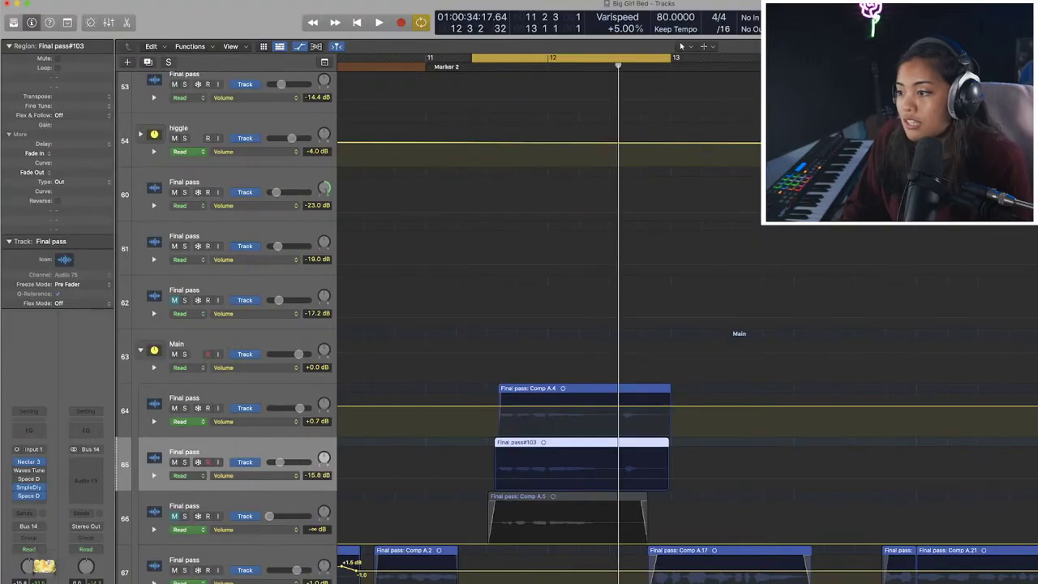
{"action": "key", "text": "super+Tab"}
{"action": "key", "text": "super+l"}
{"action": "type", "text": "melodyne"}
{"action": "key", "text": "Return"}
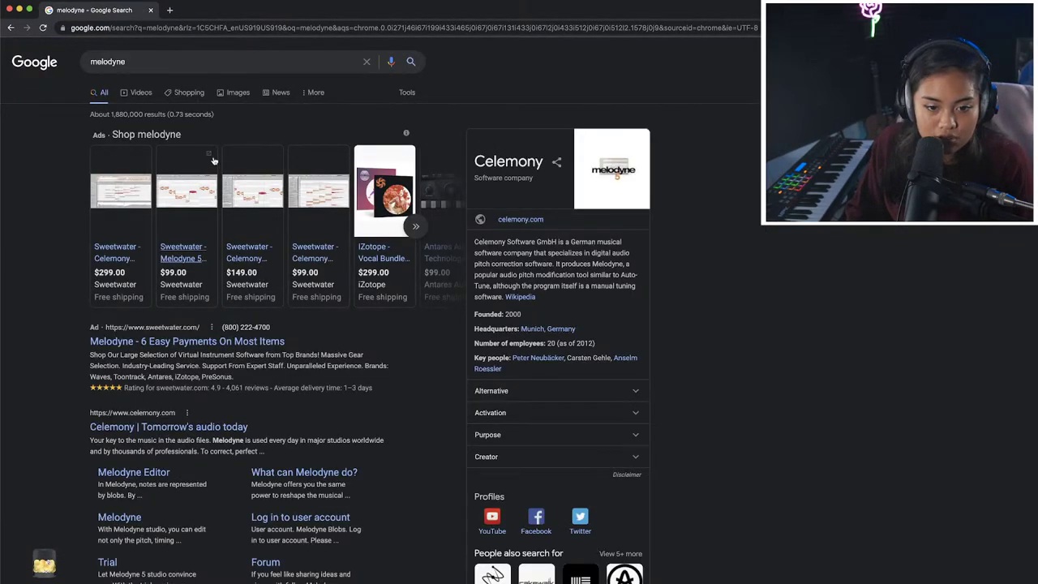
{"action": "mouse_move", "coordinate": [208, 279]}
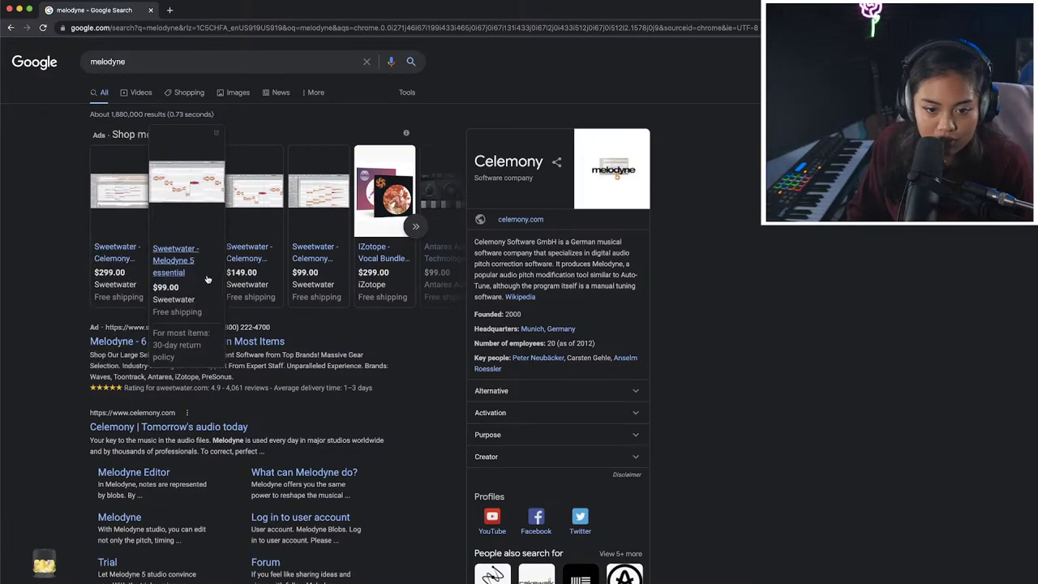
Show the image results for Melodyne and look through the screenshots of its note editor.
{"action": "left_click", "coordinate": [235, 93]}
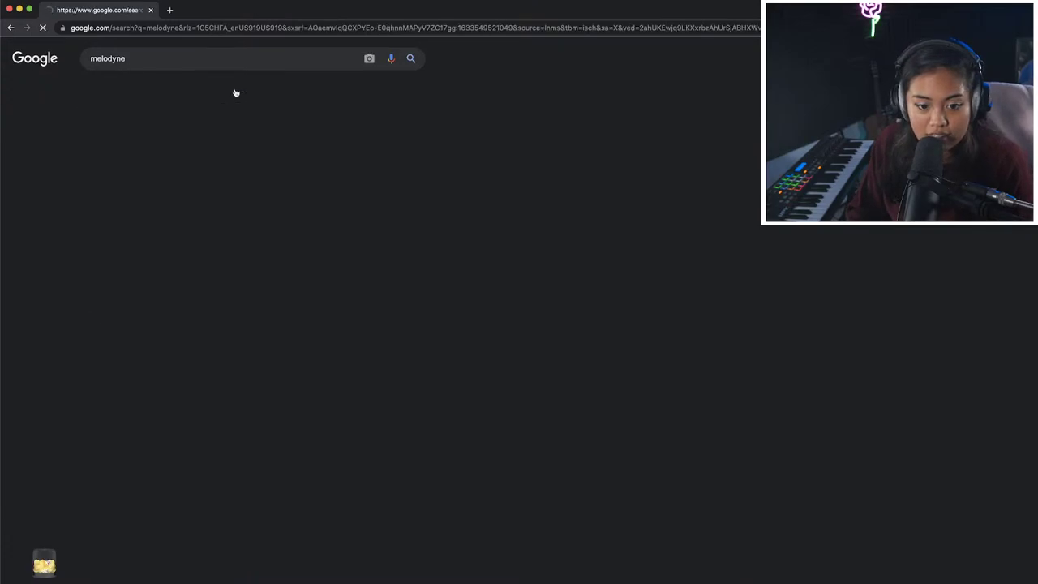
{"action": "scroll", "coordinate": [464, 281], "scroll_direction": "down", "scroll_amount": 1}
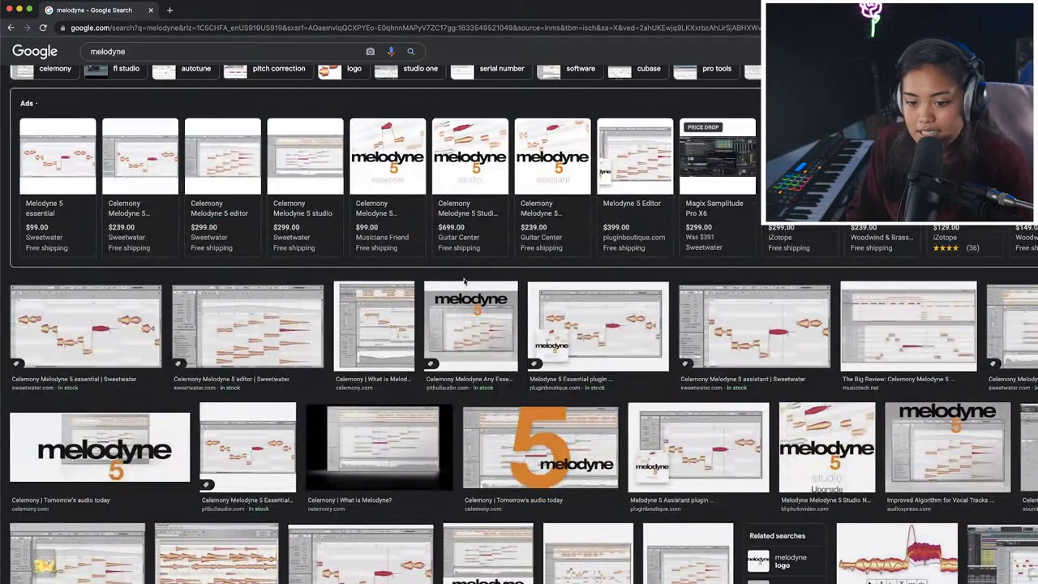
{"action": "scroll", "coordinate": [290, 342], "scroll_direction": "down", "scroll_amount": 3}
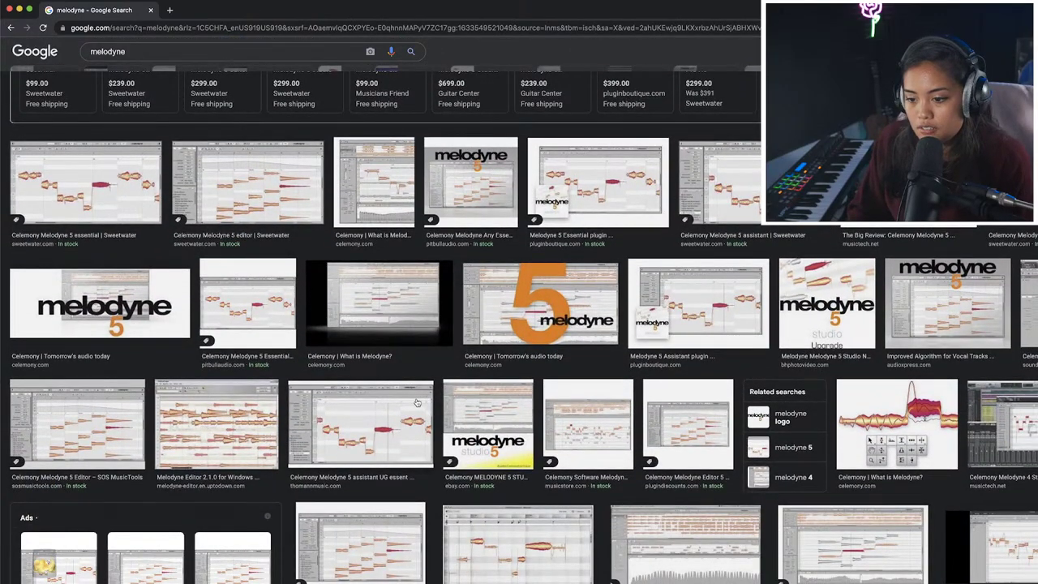
{"action": "scroll", "coordinate": [416, 402], "scroll_direction": "down", "scroll_amount": 1}
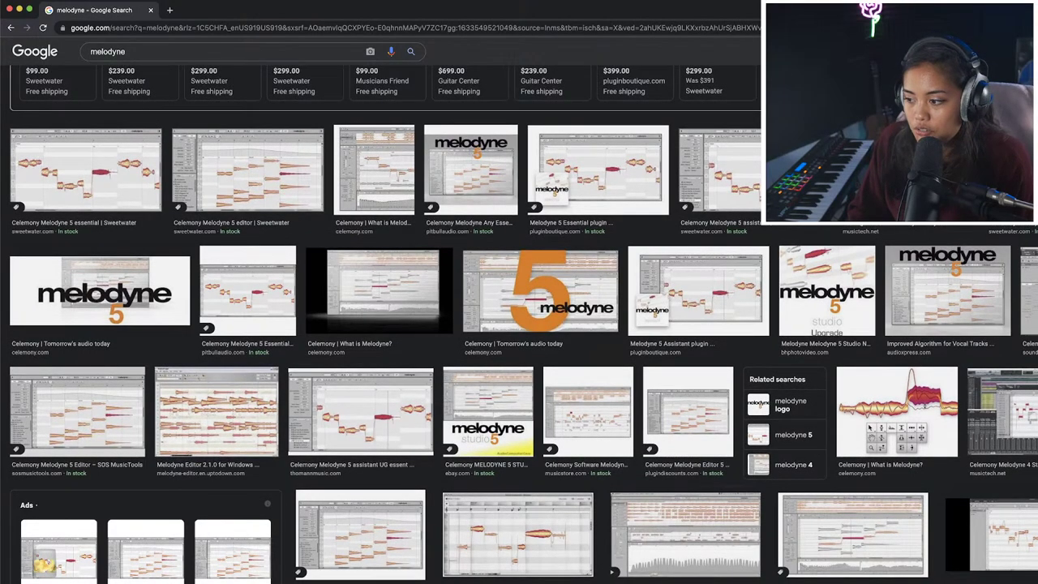
Return to Logic Pro, select the Comp A.4 region on Final pass track 64, and show the Flex view.
{"action": "key", "text": "super+Tab"}
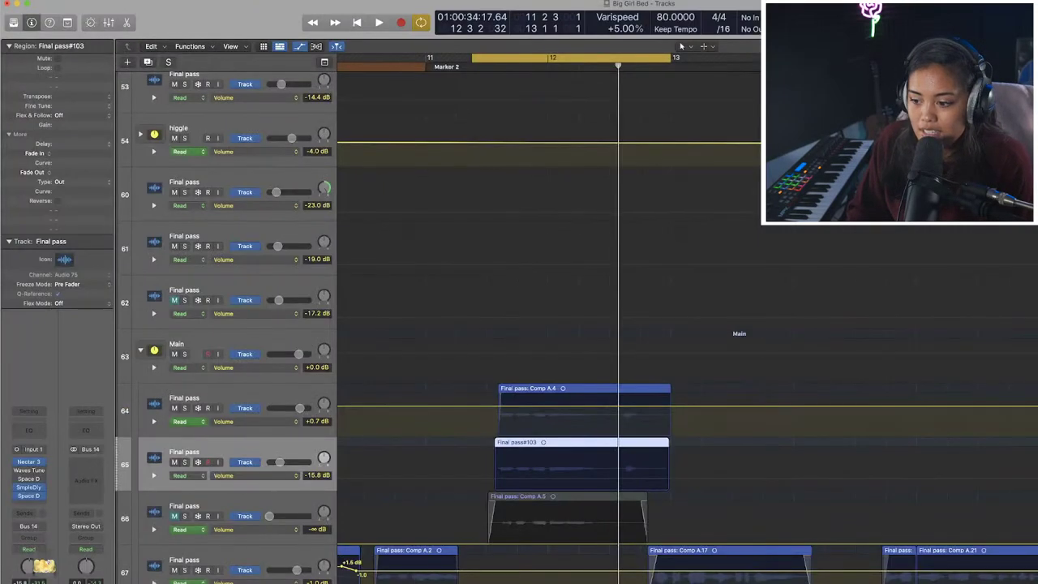
{"action": "scroll", "coordinate": [536, 268], "scroll_direction": "down", "scroll_amount": 5}
{"action": "left_click", "coordinate": [540, 256]}
{"action": "left_click", "coordinate": [266, 260]}
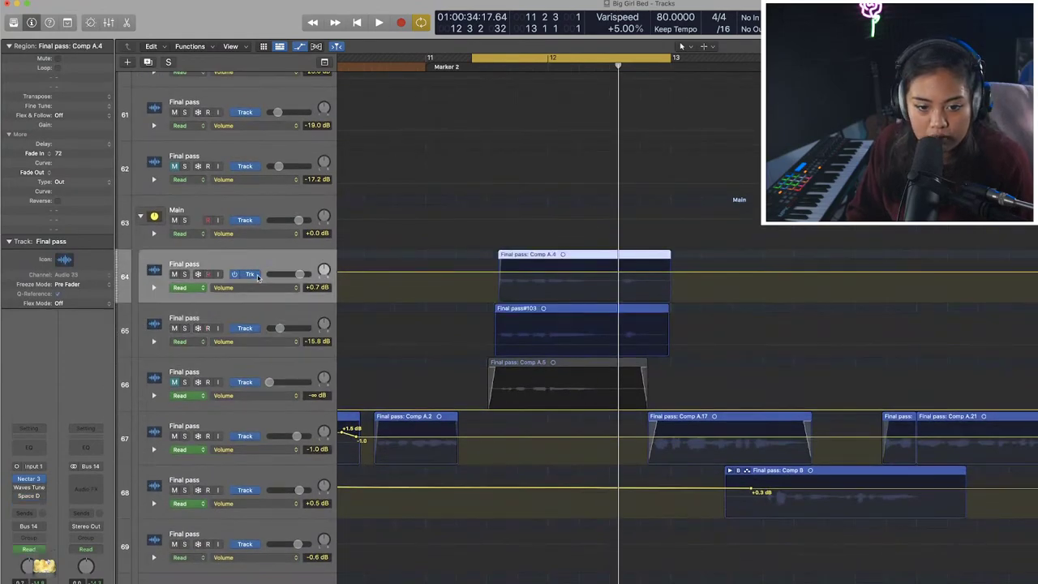
{"action": "left_click", "coordinate": [316, 46]}
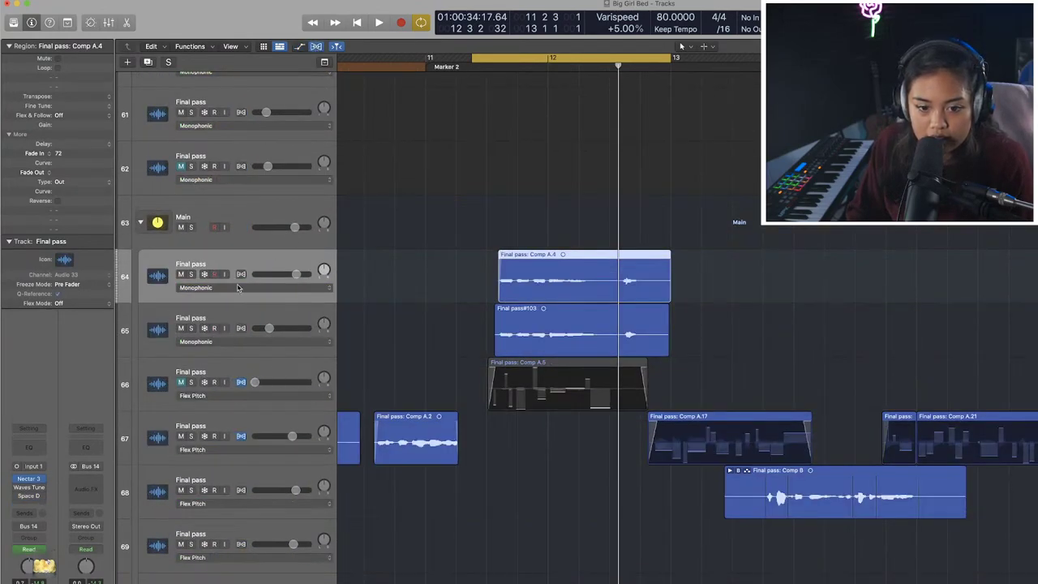
Turn on Flex for Final pass track 64 and open the Comp A.4 region in an enlarged audio editor.
{"action": "left_click", "coordinate": [241, 274]}
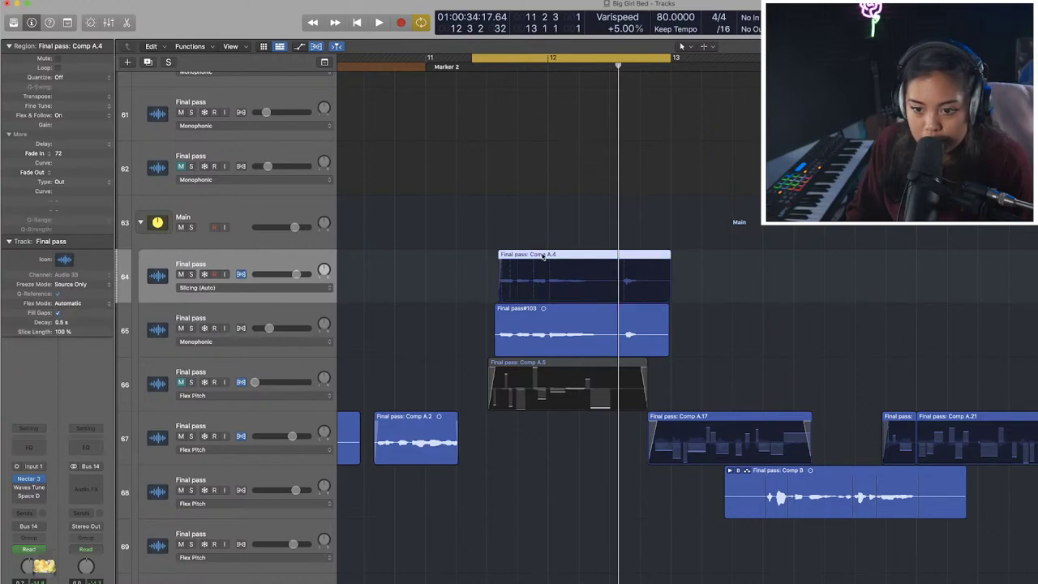
{"action": "double_click", "coordinate": [544, 255]}
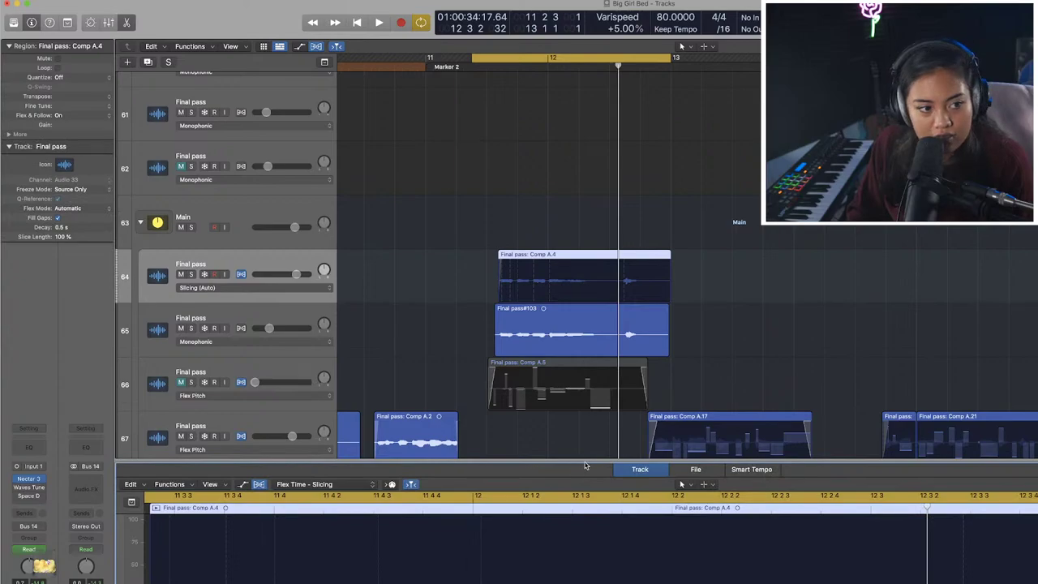
{"action": "left_click_drag", "start_coordinate": [584, 461], "coordinate": [562, 203]}
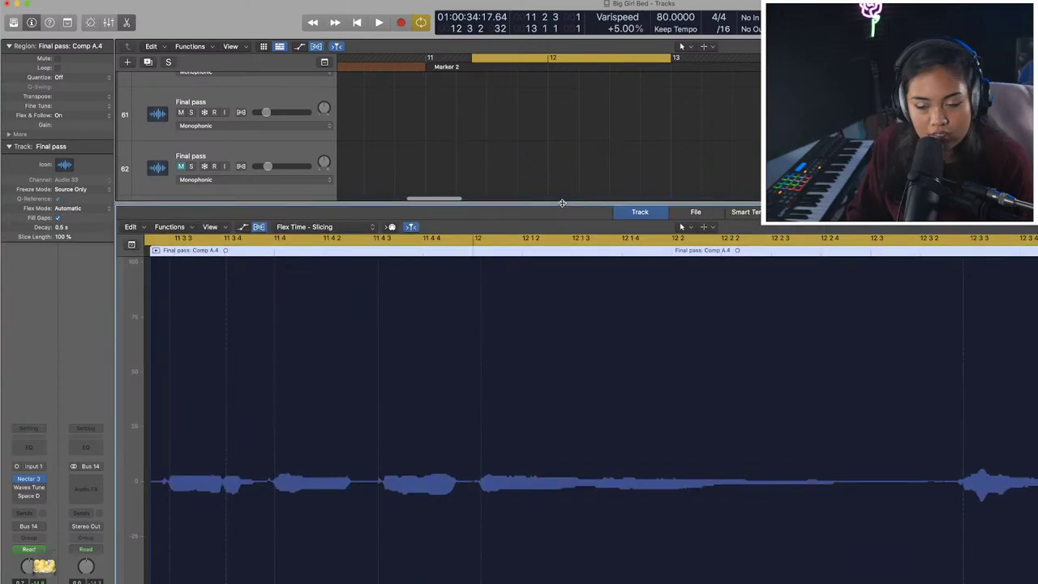
Set the Comp A.4 region's Flex mode to Flex Pitch and reopen it with its detected notes in the editor.
{"action": "left_click", "coordinate": [342, 228]}
{"action": "left_click", "coordinate": [328, 196]}
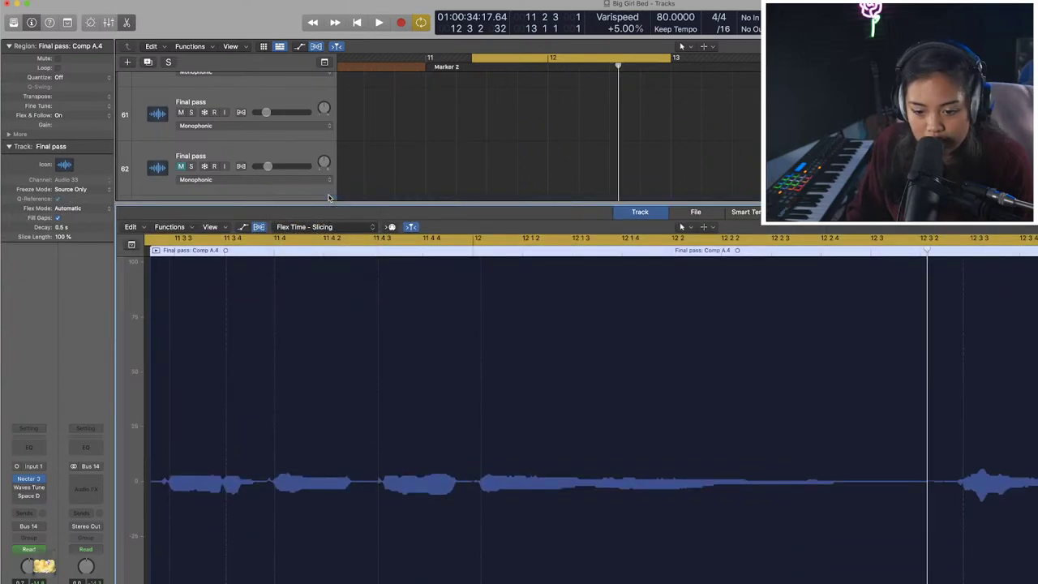
{"action": "scroll", "coordinate": [884, 382], "scroll_direction": "down", "scroll_amount": 5}
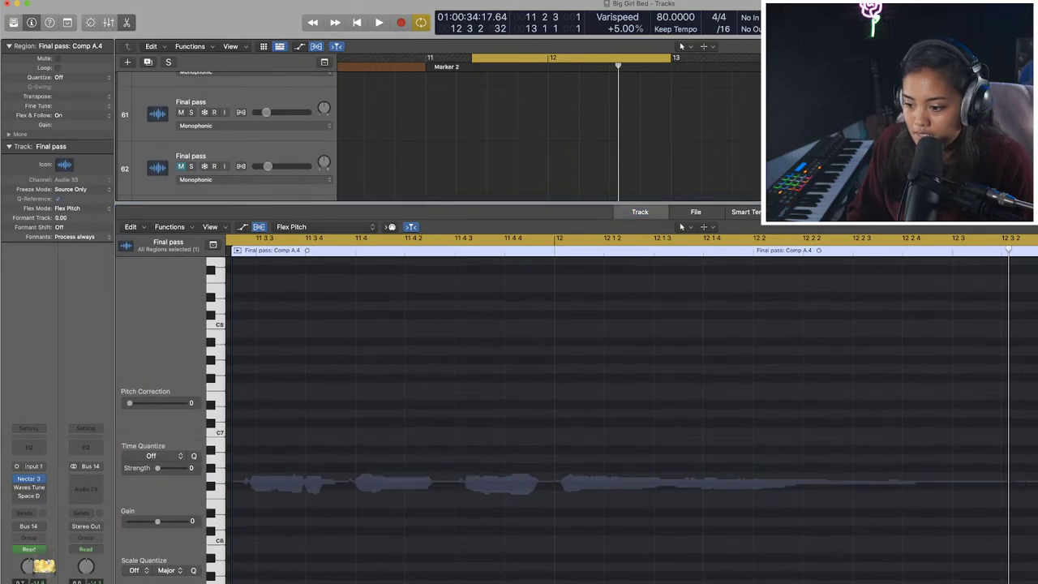
{"action": "scroll", "coordinate": [884, 382], "scroll_direction": "up", "scroll_amount": 3}
{"action": "scroll", "coordinate": [571, 124], "scroll_direction": "down", "scroll_amount": 1}
{"action": "scroll", "coordinate": [571, 124], "scroll_direction": "down", "scroll_amount": 3}
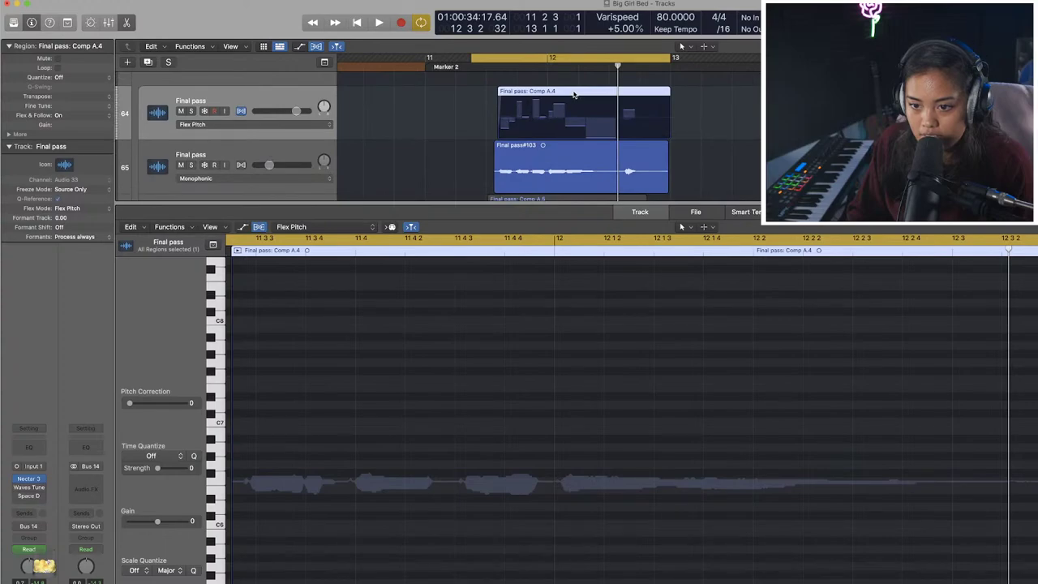
{"action": "key", "text": "e"}
{"action": "double_click", "coordinate": [574, 95]}
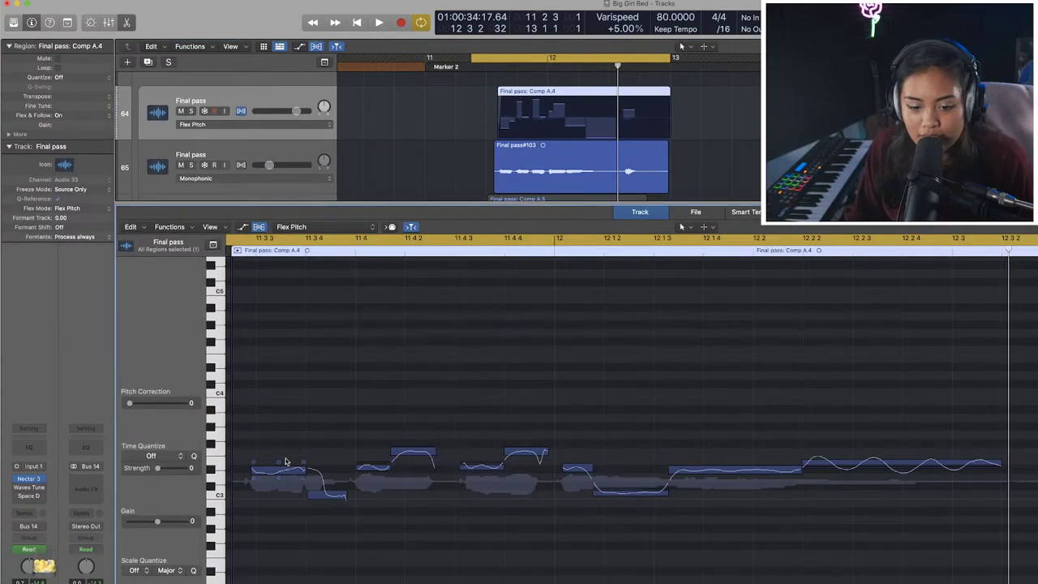
Solo track 64, set the fine pitch of the note at 11 4 to 5, and play the phrase.
{"action": "left_click", "coordinate": [193, 112]}
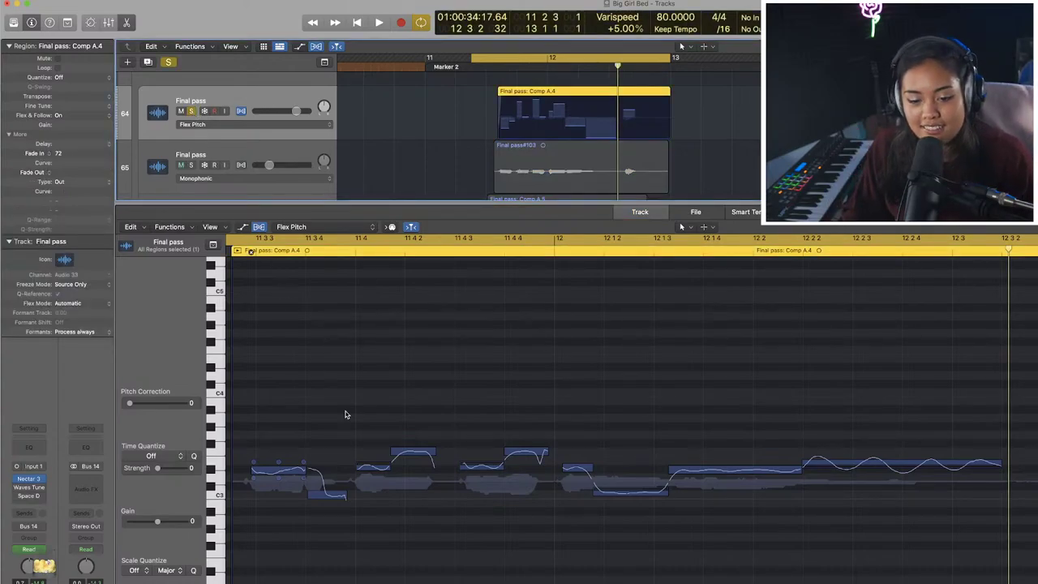
{"action": "mouse_move", "coordinate": [373, 465]}
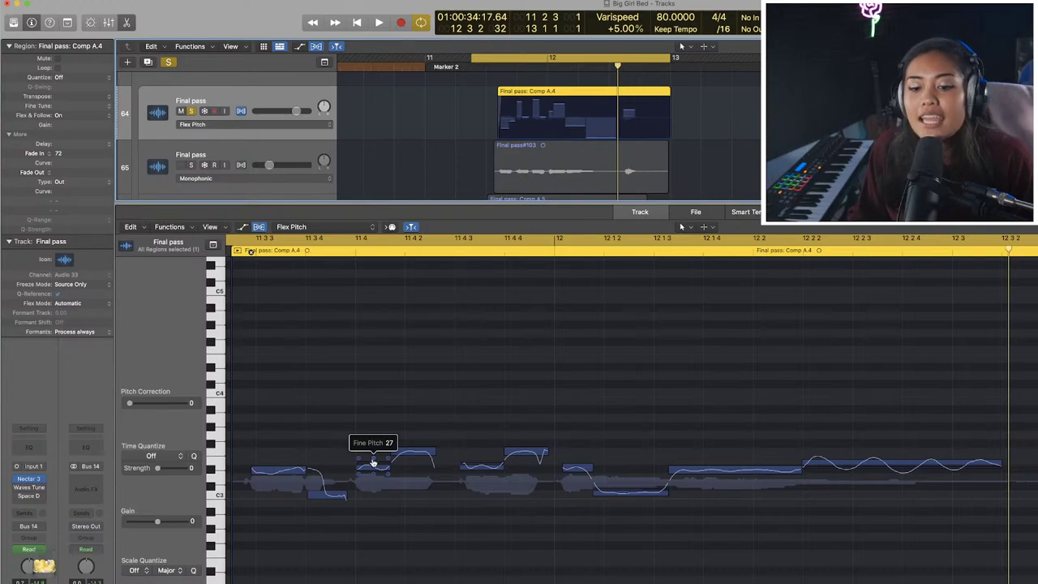
{"action": "left_click", "coordinate": [373, 463]}
{"action": "left_click_drag", "start_coordinate": [373, 459], "coordinate": [334, 419]}
{"action": "left_click", "coordinate": [248, 251]}
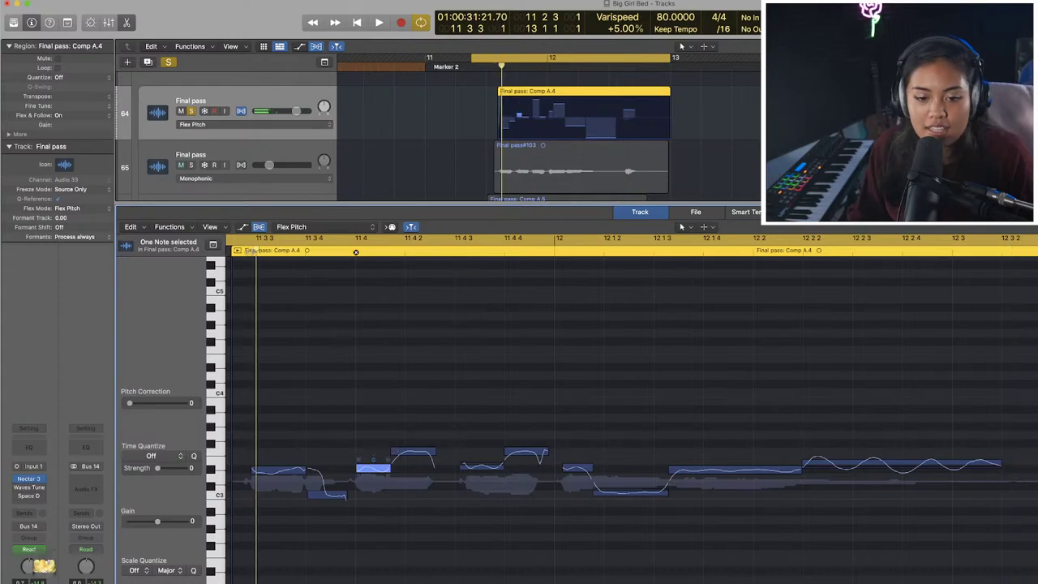
{"action": "mouse_move", "coordinate": [634, 487]}
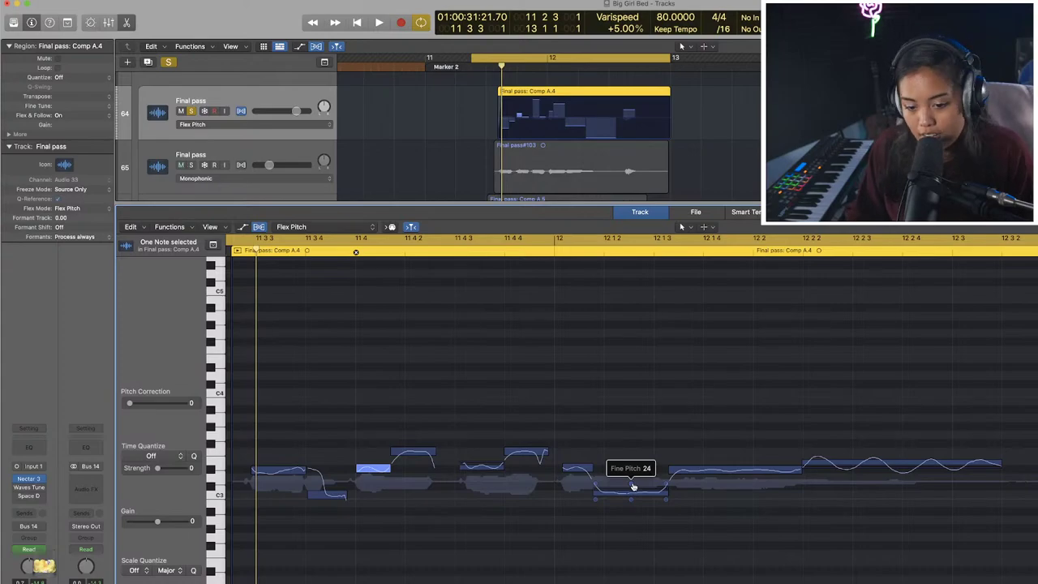
{"action": "key", "text": "space"}
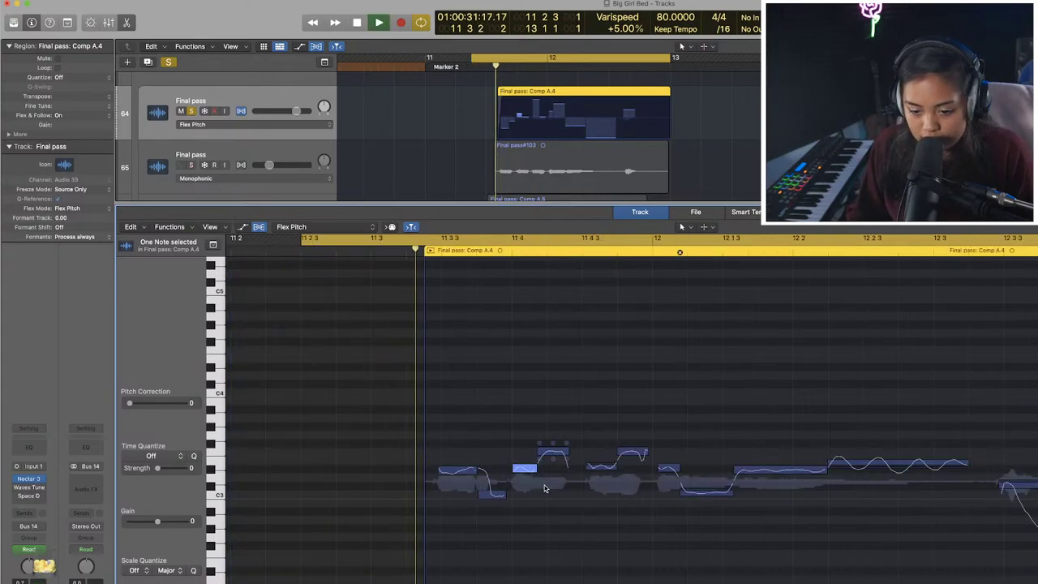
{"action": "key", "text": "space"}
Reset all pitch edits on the selected note at 11 4 and play the phrase again.
{"action": "mouse_move", "coordinate": [524, 466]}
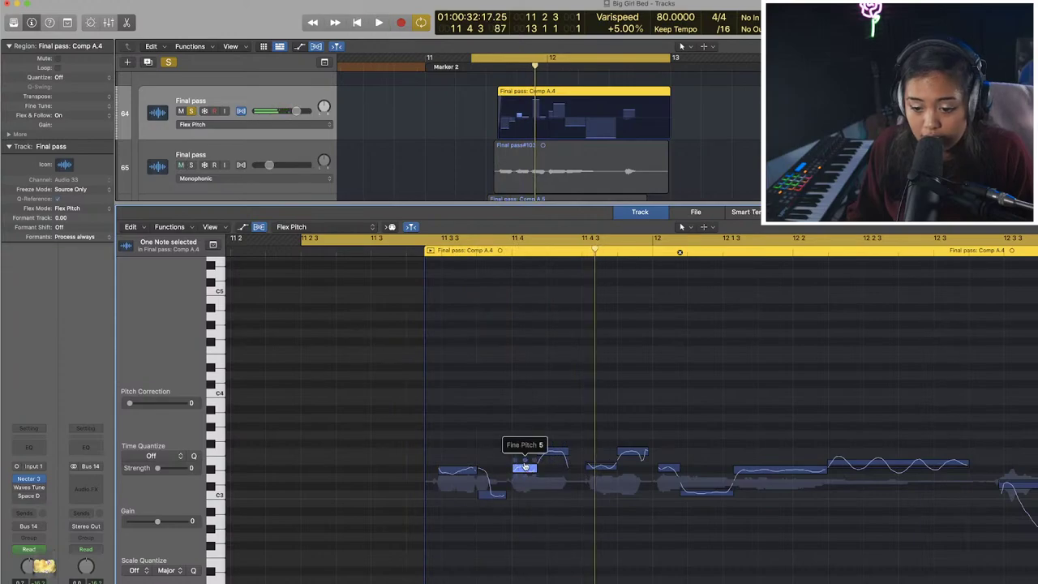
{"action": "right_click", "coordinate": [526, 467]}
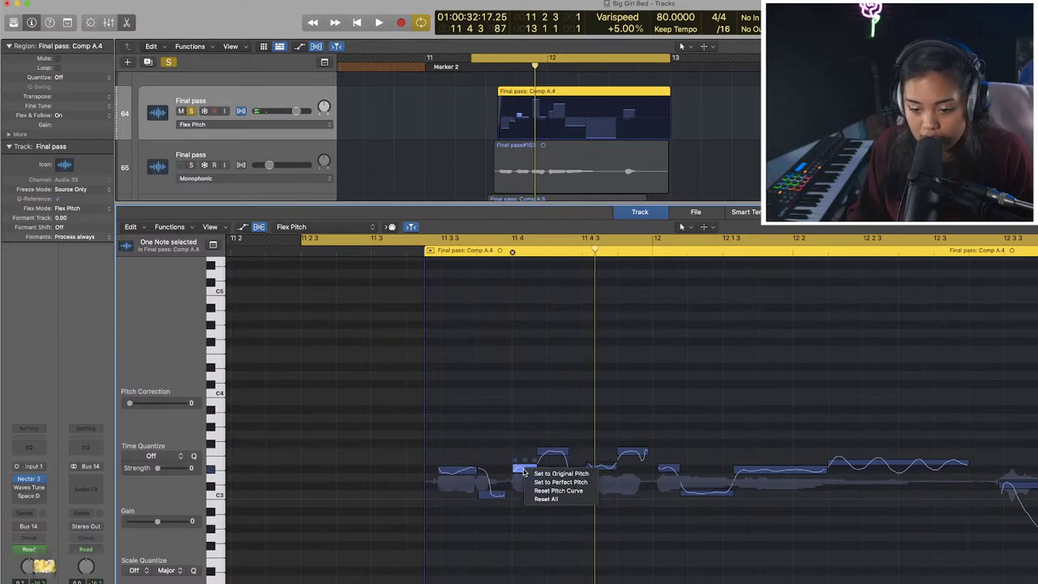
{"action": "left_click", "coordinate": [548, 499]}
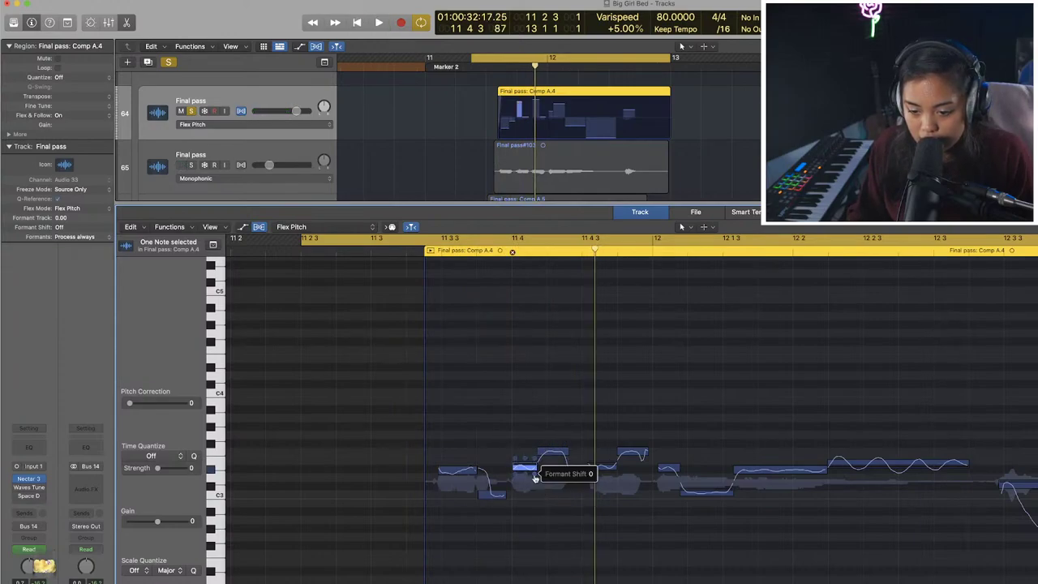
{"action": "key", "text": "space"}
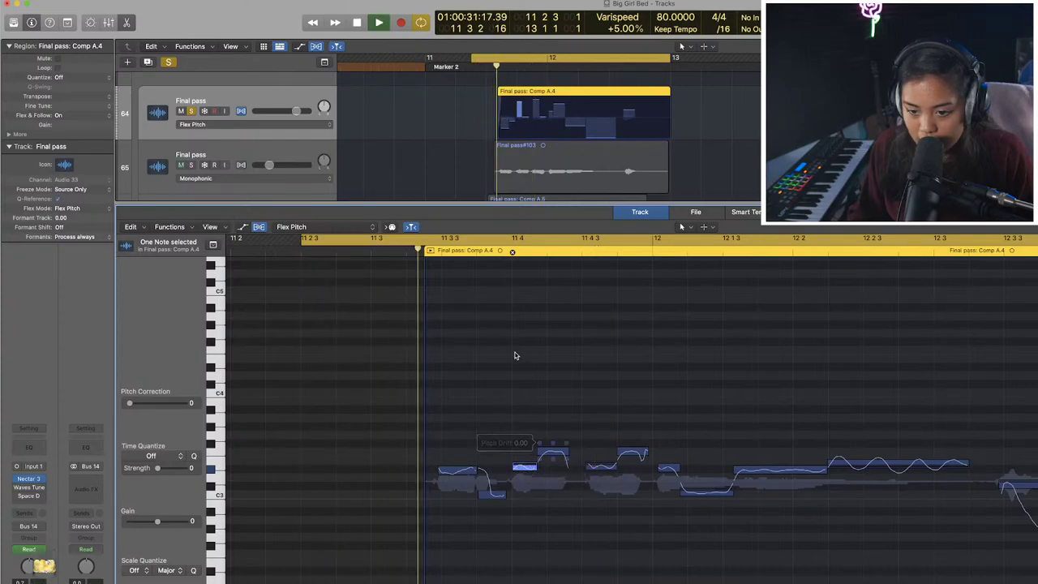
{"action": "mouse_move", "coordinate": [527, 462]}
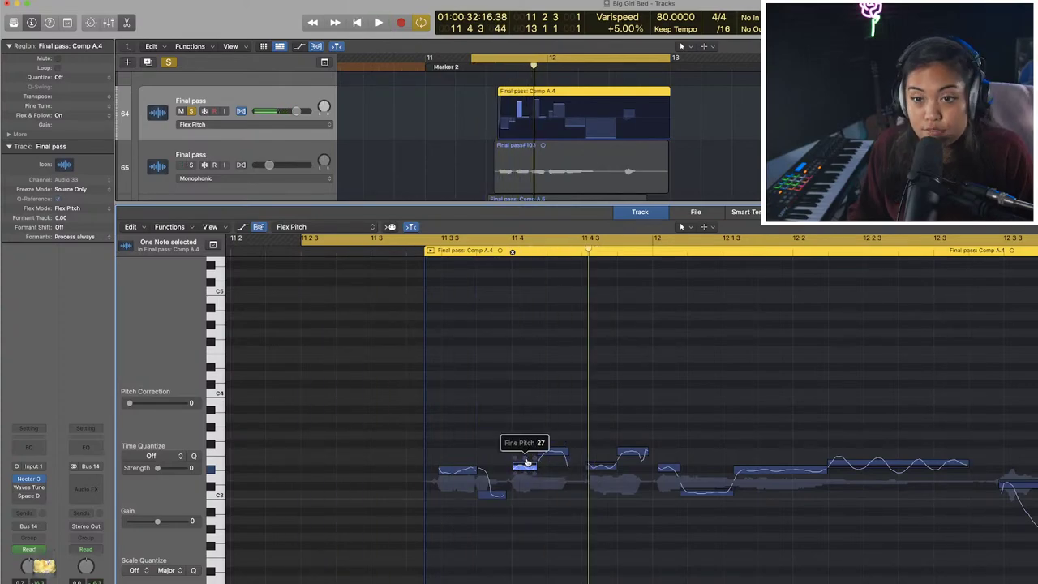
Adjust the fine pitch of the long vibrato note near 12 2 2 and place the playhead just before it.
{"action": "scroll", "coordinate": [737, 475], "scroll_direction": "right", "scroll_amount": 4}
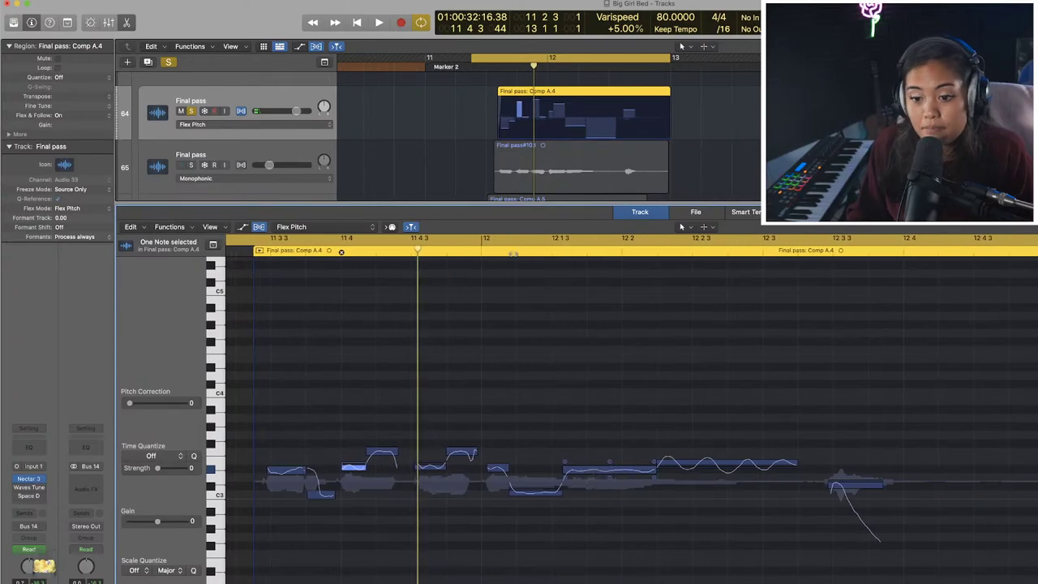
{"action": "left_click", "coordinate": [513, 240]}
{"action": "scroll", "coordinate": [594, 407], "scroll_direction": "right", "scroll_amount": 5}
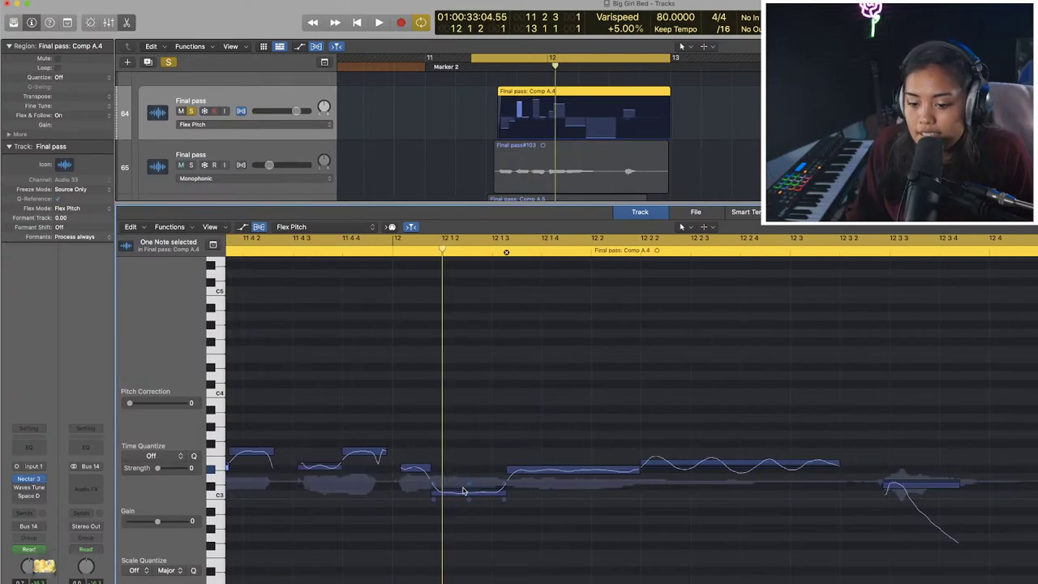
{"action": "mouse_move", "coordinate": [468, 488]}
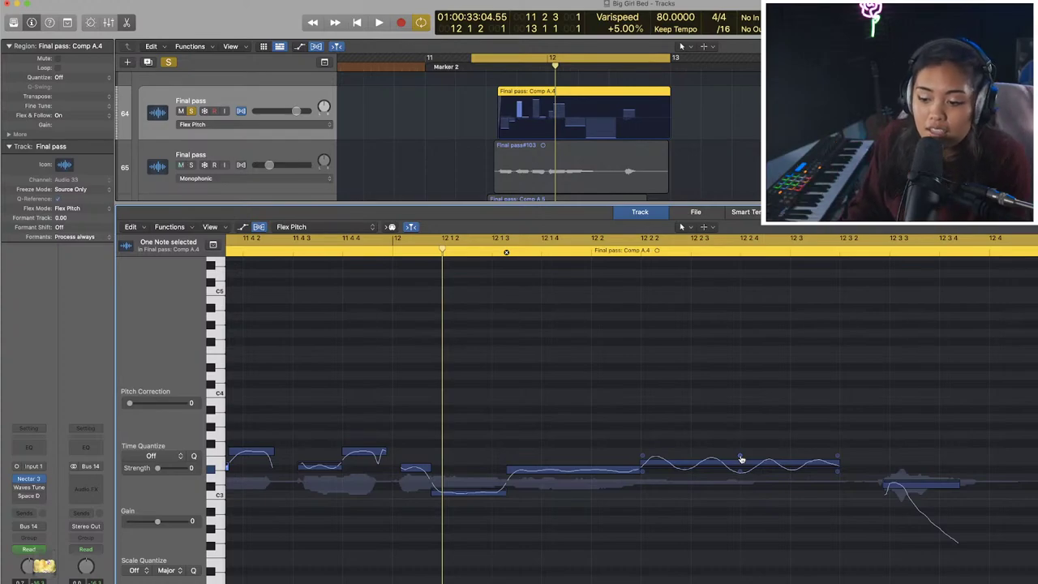
{"action": "left_click_drag", "start_coordinate": [740, 456], "coordinate": [747, 412]}
{"action": "left_click", "coordinate": [649, 251]}
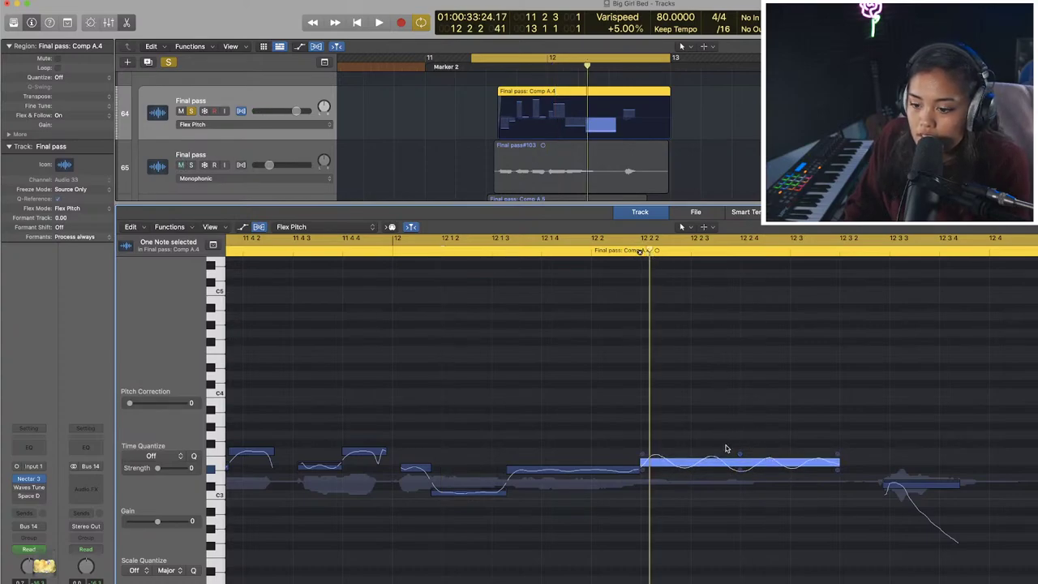
{"action": "left_click", "coordinate": [619, 250]}
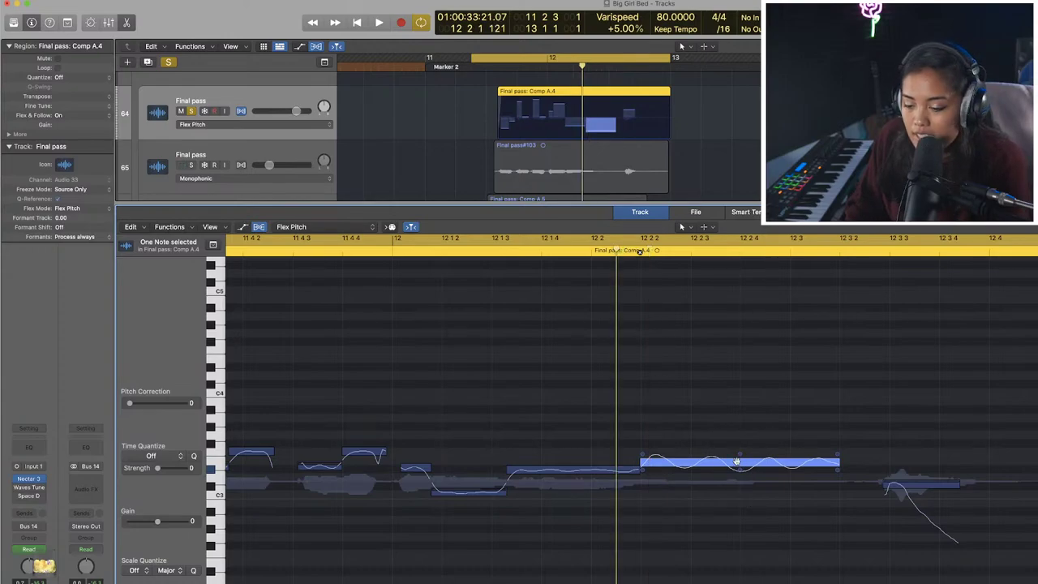
Play the soloed vocal from the start of the selected vibrato note, then stop playback.
{"action": "key", "text": "super+Left"}
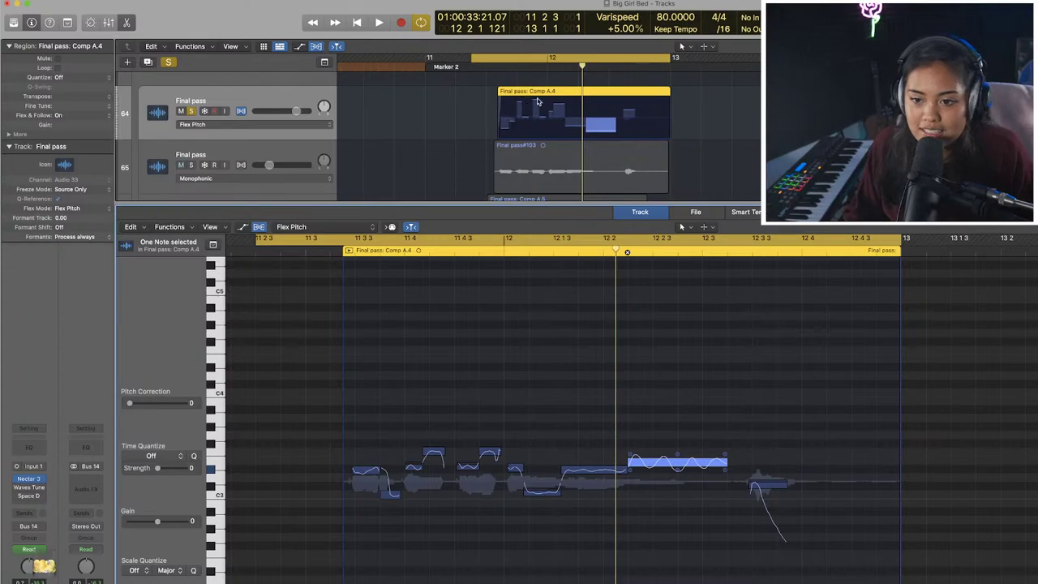
{"action": "left_click", "coordinate": [584, 67]}
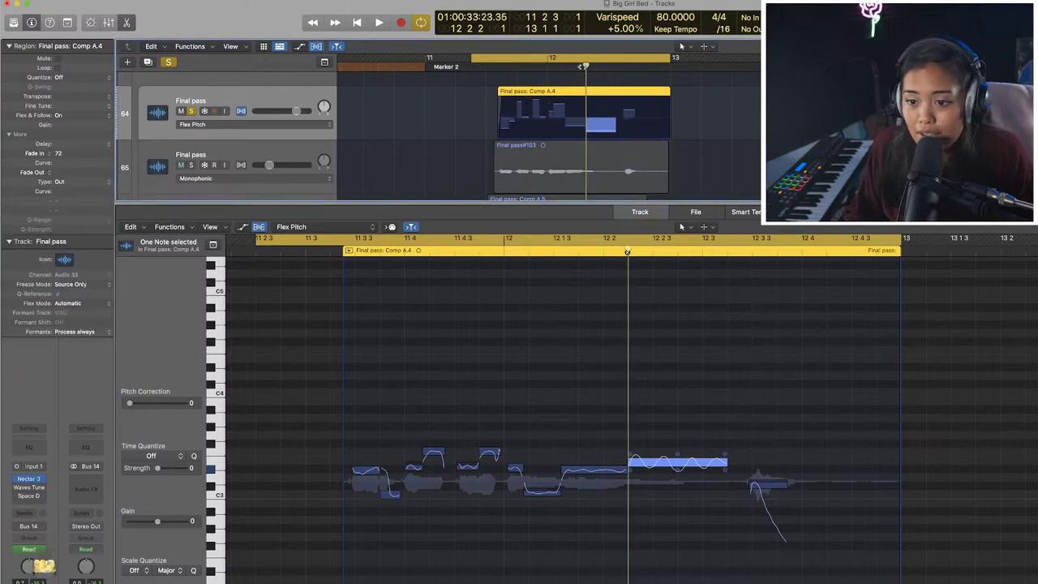
{"action": "key", "text": "space"}
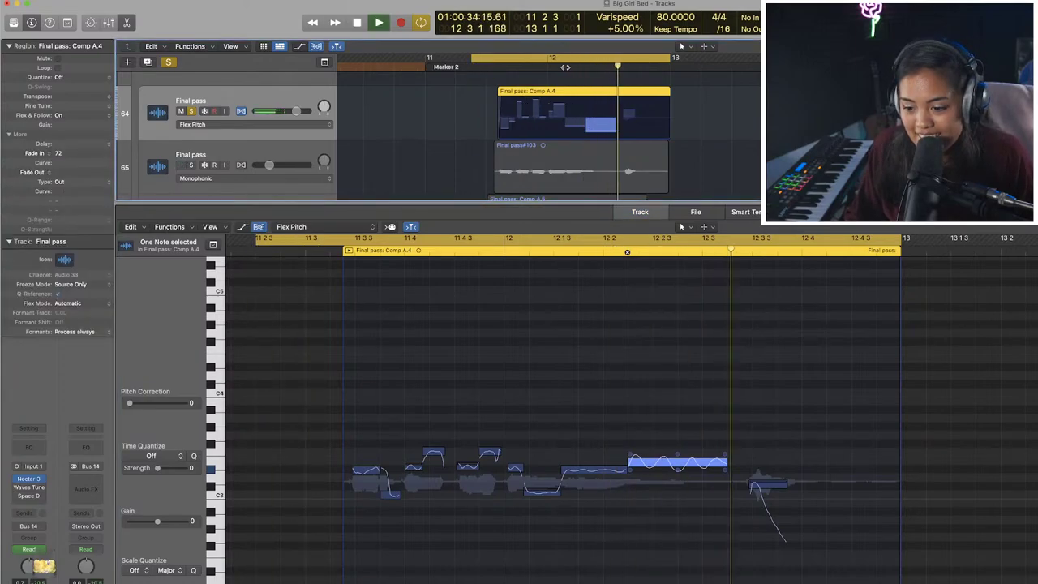
{"action": "key", "text": "space"}
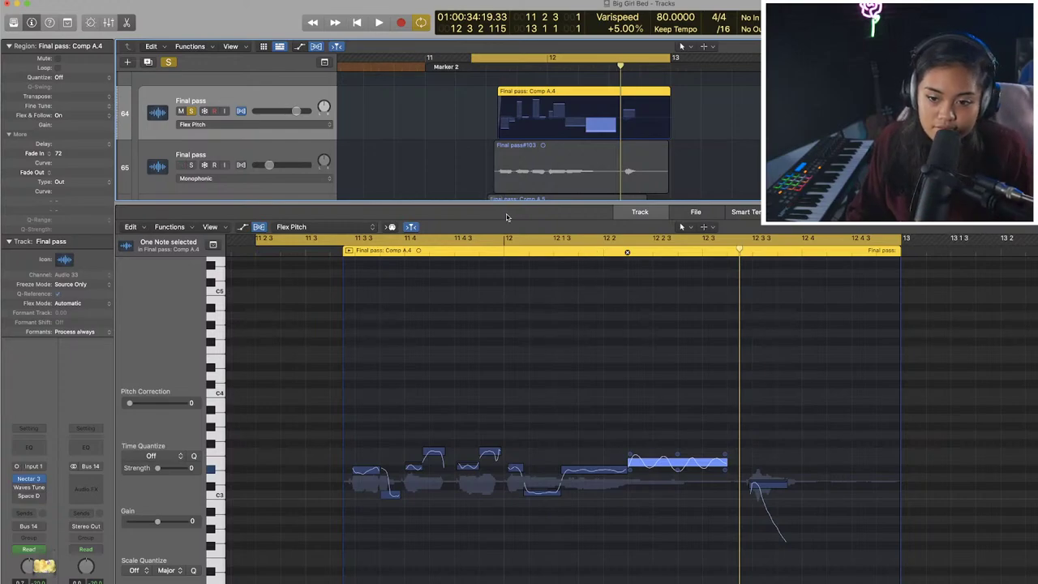
Clear the solo, turn off Flex on track 64, and shrink the audio editor to enlarge the tracks area.
{"action": "left_click_drag", "start_coordinate": [510, 201], "coordinate": [510, 322]}
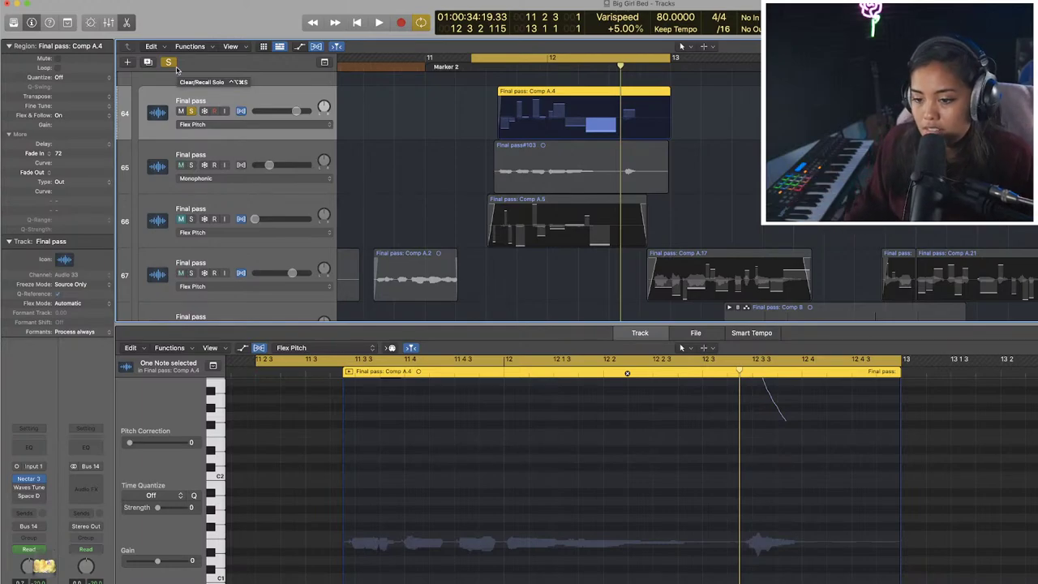
{"action": "left_click", "coordinate": [168, 63]}
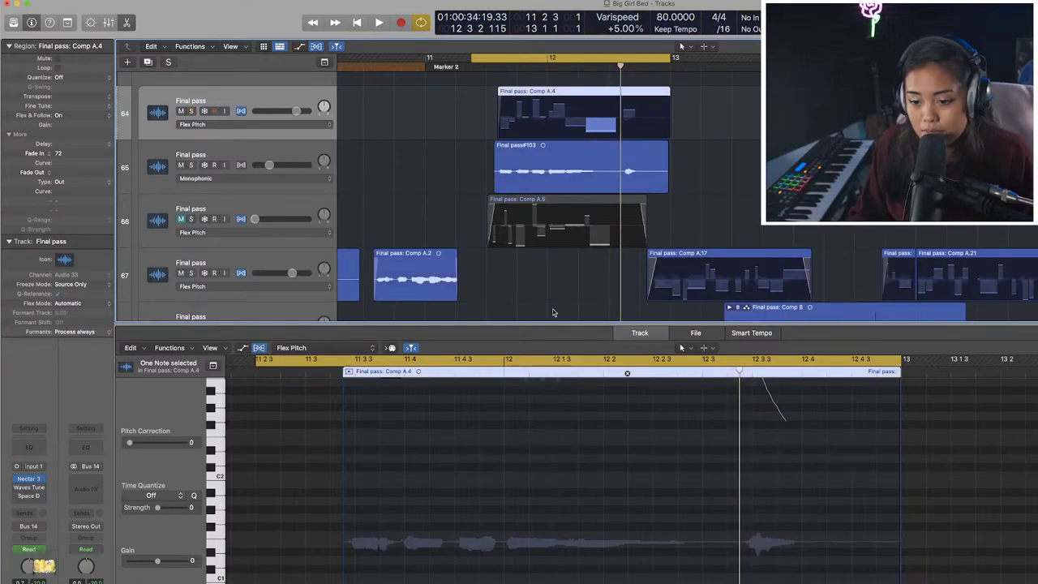
{"action": "left_click", "coordinate": [241, 111]}
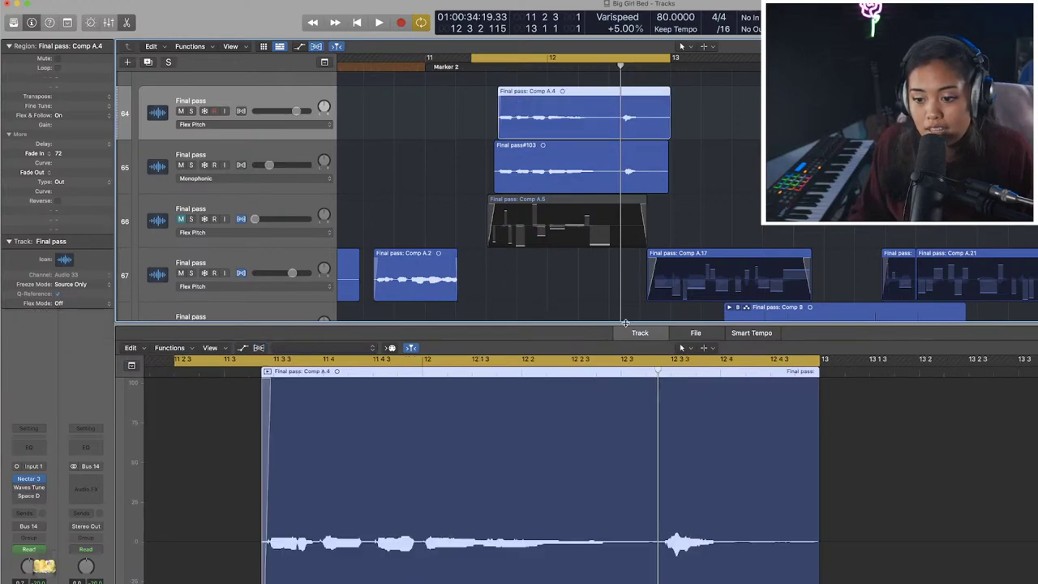
{"action": "left_click_drag", "start_coordinate": [625, 323], "coordinate": [625, 560]}
{"action": "scroll", "coordinate": [534, 218], "scroll_direction": "up", "scroll_amount": 5}
{"action": "scroll", "coordinate": [533, 218], "scroll_direction": "right", "scroll_amount": 1}
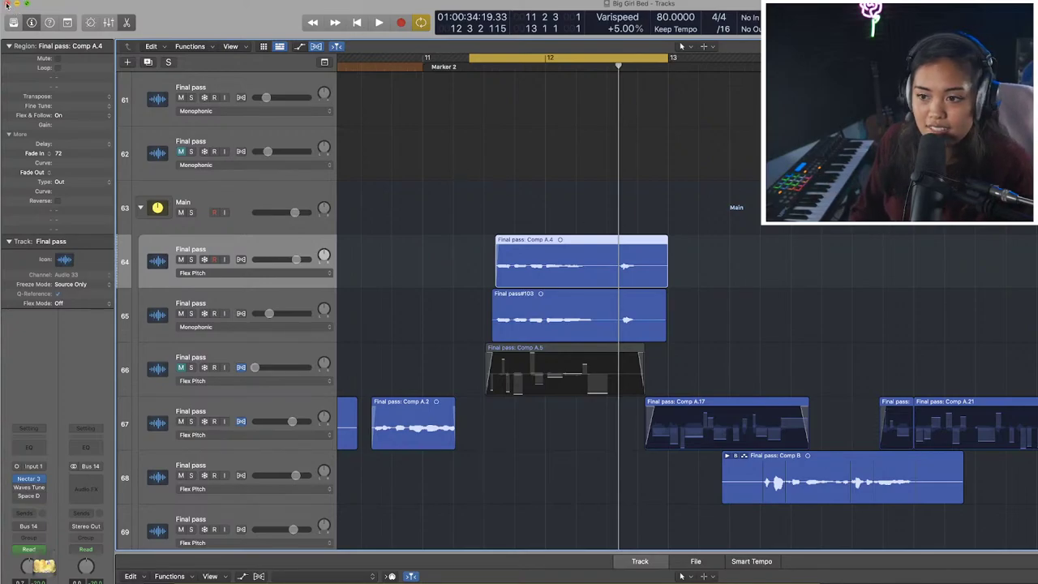
Create a new project with one audio track using Input 1 and Output 1 + 2.
{"action": "left_click", "coordinate": [86, 1]}
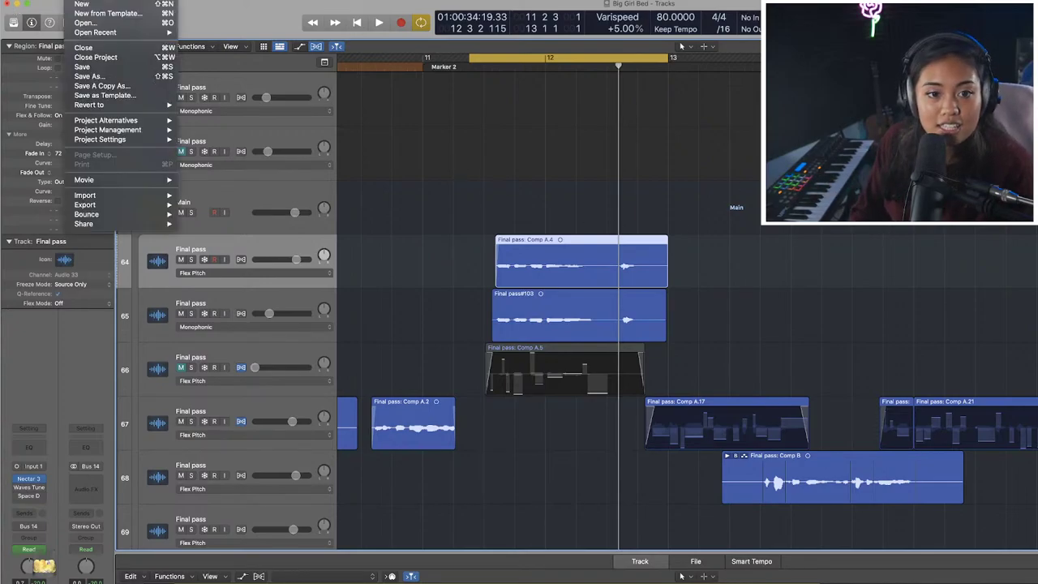
{"action": "left_click", "coordinate": [82, 4]}
{"action": "left_click", "coordinate": [719, 222]}
{"action": "left_click", "coordinate": [618, 222]}
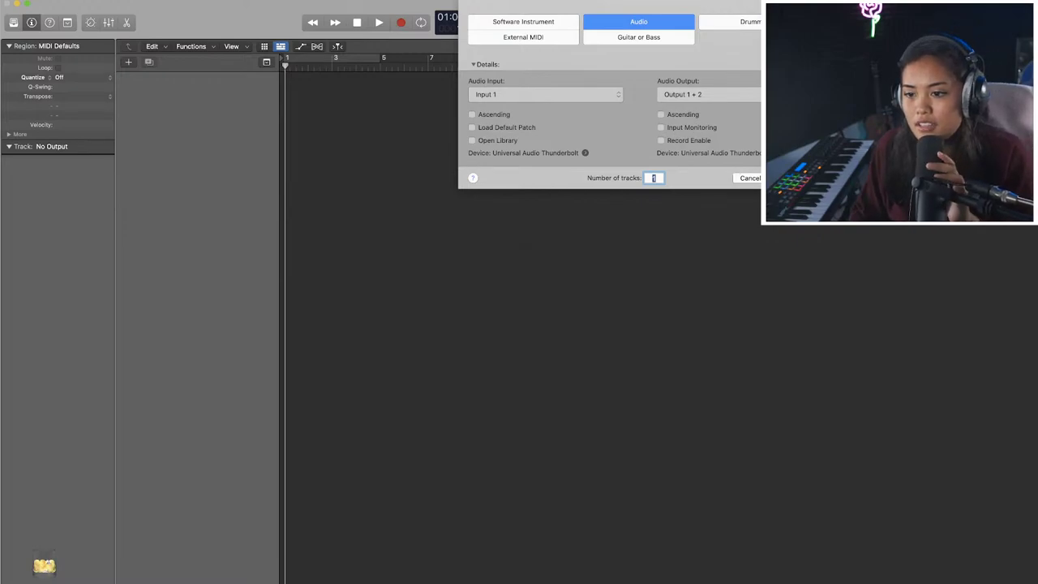
{"action": "key", "text": "Return"}
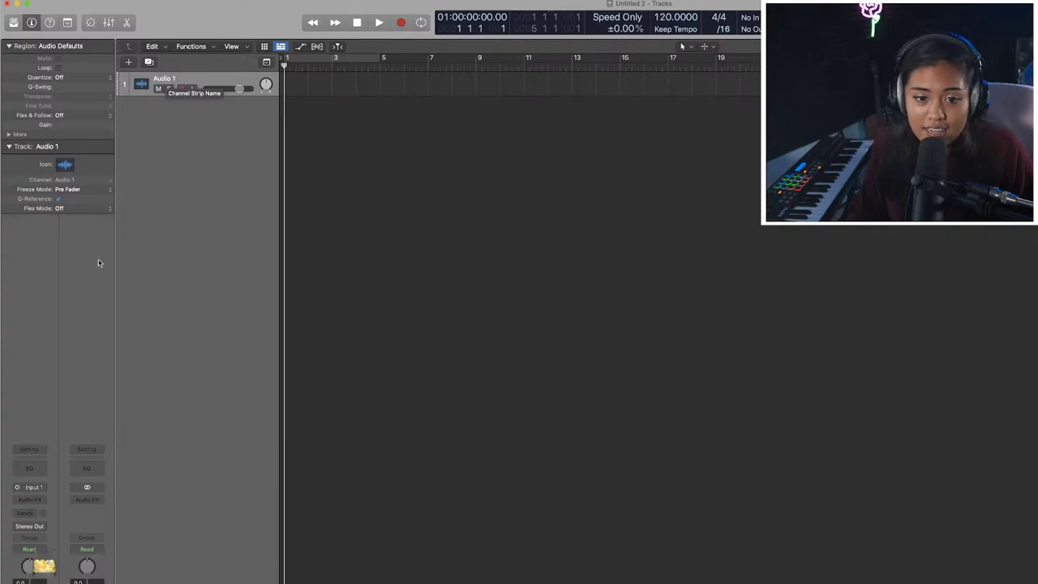
Show the sound Library, then switch to Chrome and open the ChordChord progression generator at chordchord.com.
{"action": "left_click", "coordinate": [13, 22]}
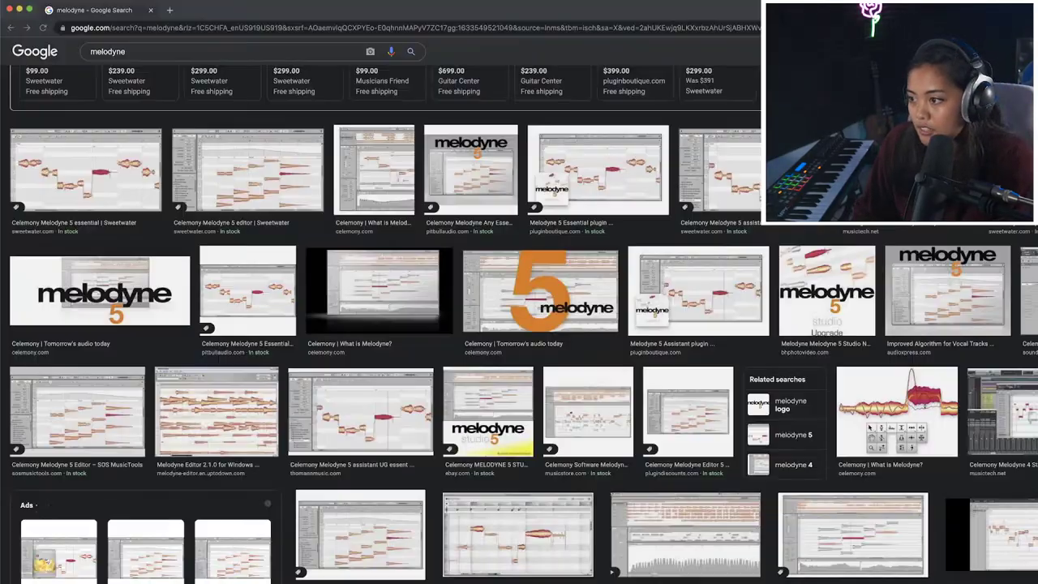
{"action": "left_click", "coordinate": [151, 25]}
{"action": "type", "text": "chor"}
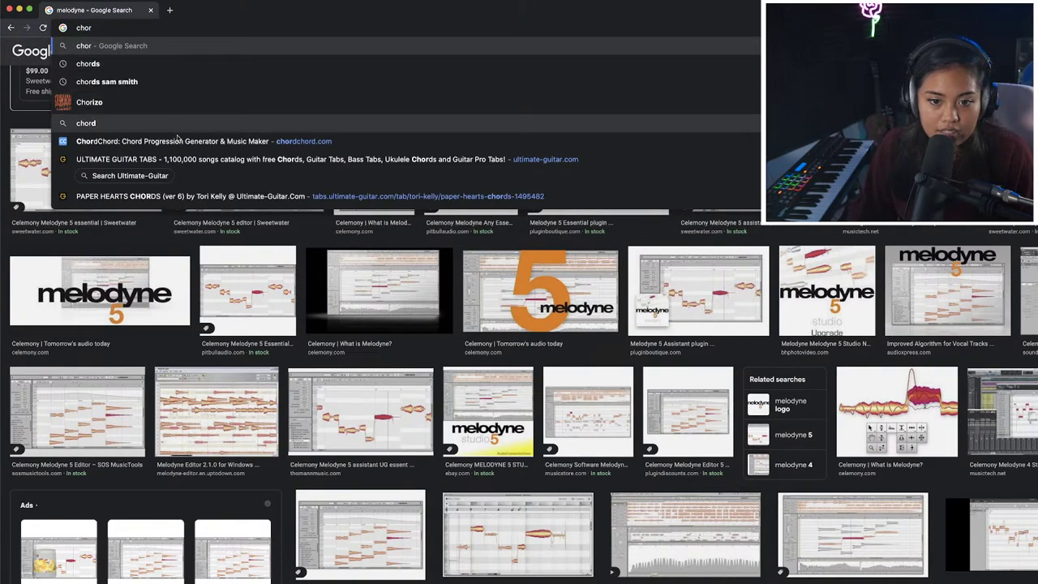
{"action": "left_click", "coordinate": [203, 141]}
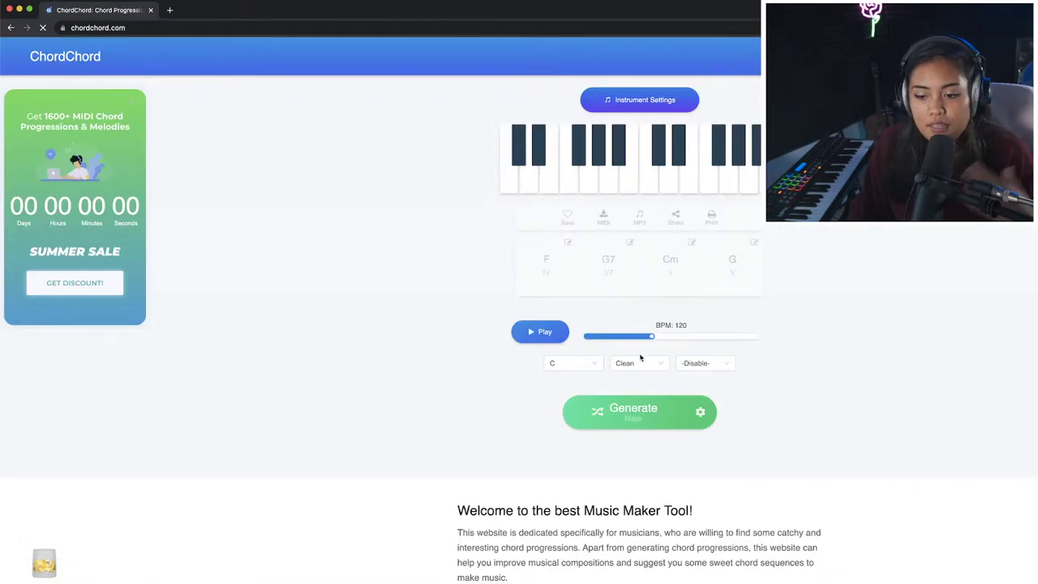
Generate random chord progressions, lowering the tempo between them, and briefly audition the A–A–Dmaj7–Amaj7 progression.
{"action": "left_click", "coordinate": [633, 415]}
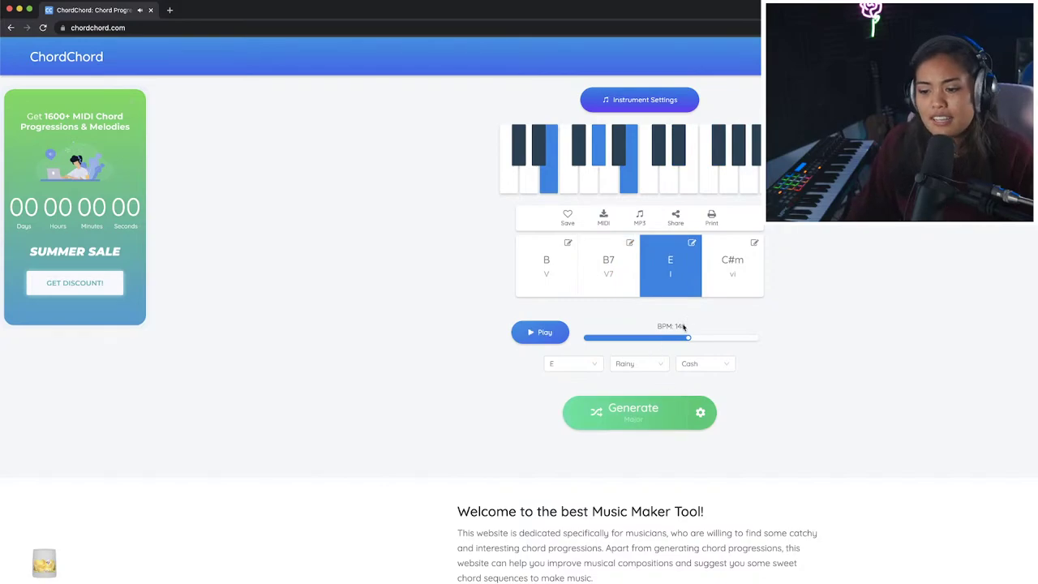
{"action": "left_click_drag", "start_coordinate": [688, 339], "coordinate": [649, 344]}
{"action": "left_click", "coordinate": [640, 416]}
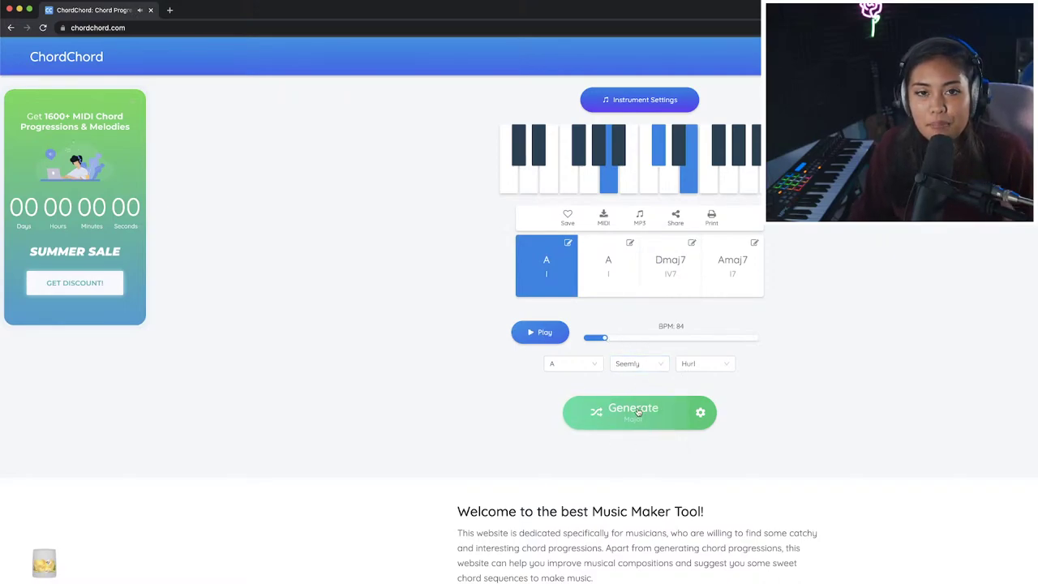
{"action": "left_click", "coordinate": [553, 335]}
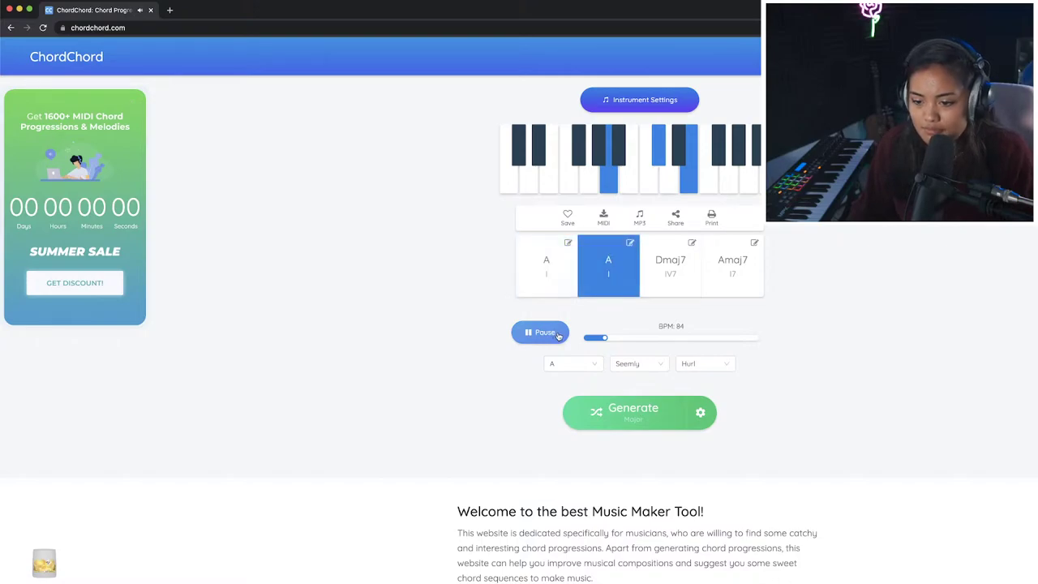
{"action": "left_click", "coordinate": [560, 335]}
Generate and play another progression, then change its fourth chord to G#m.
{"action": "left_click", "coordinate": [631, 423]}
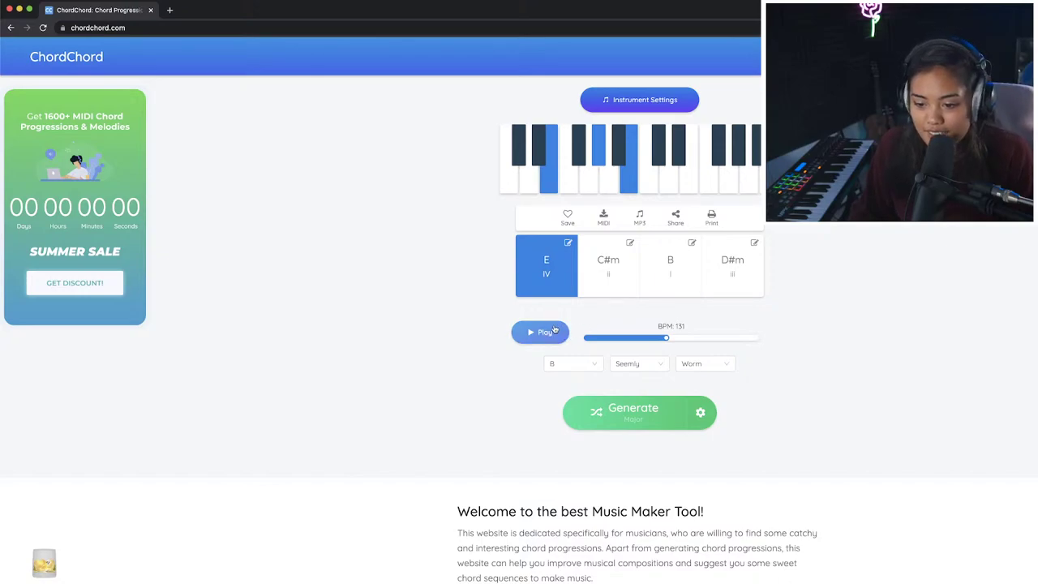
{"action": "left_click", "coordinate": [564, 331]}
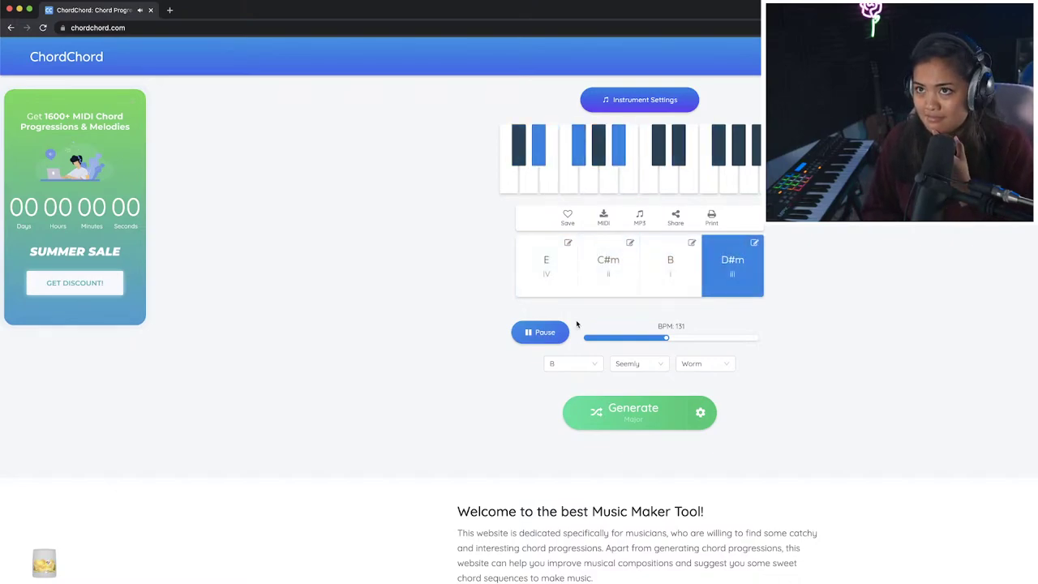
{"action": "left_click", "coordinate": [755, 244]}
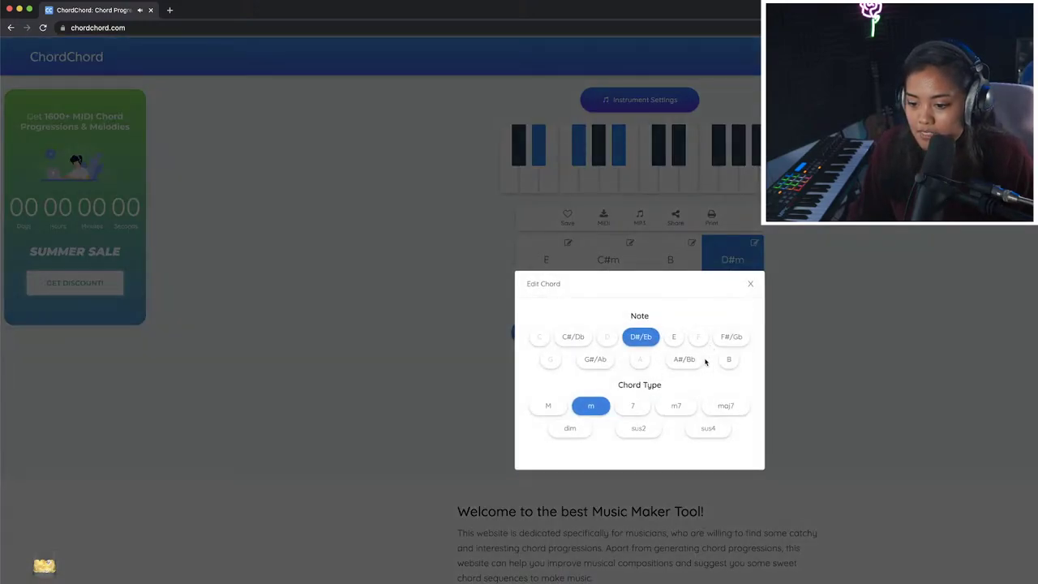
{"action": "left_click", "coordinate": [588, 358]}
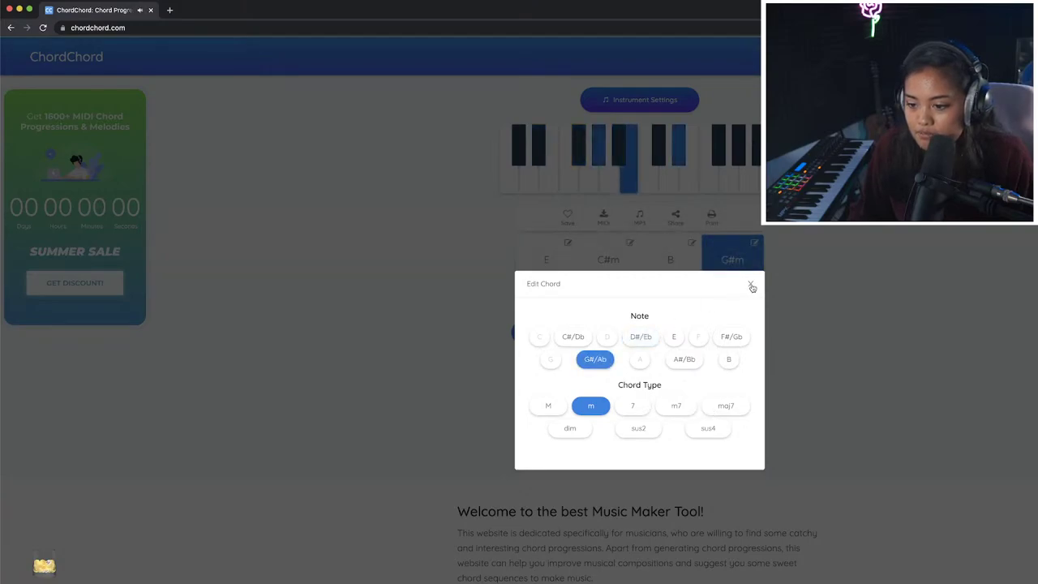
{"action": "left_click", "coordinate": [750, 284]}
Audition the edited progression, then change the G#m chord's type to m7.
{"action": "left_click", "coordinate": [545, 334]}
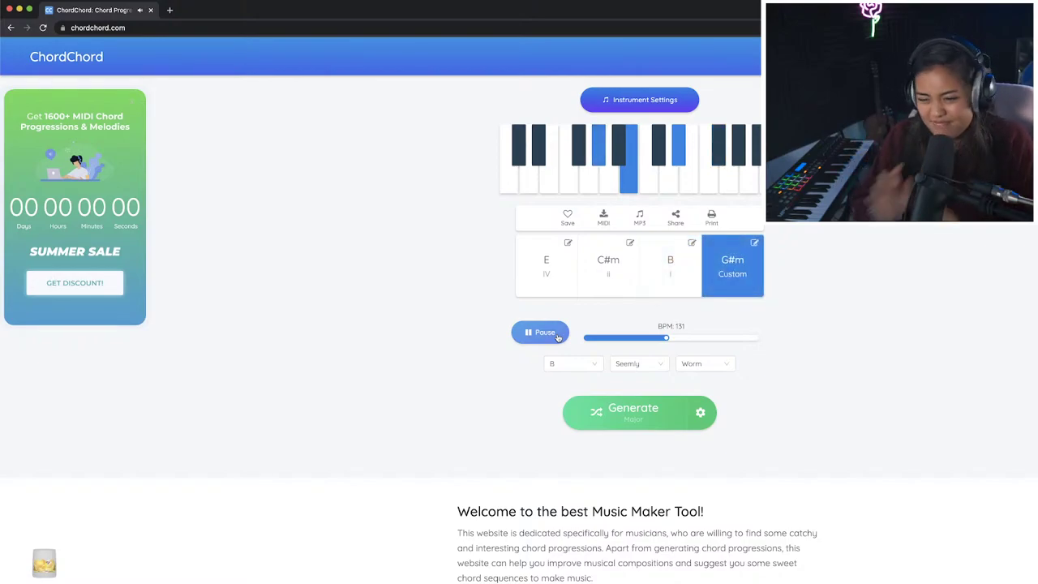
{"action": "left_click", "coordinate": [558, 334]}
{"action": "left_click", "coordinate": [755, 243]}
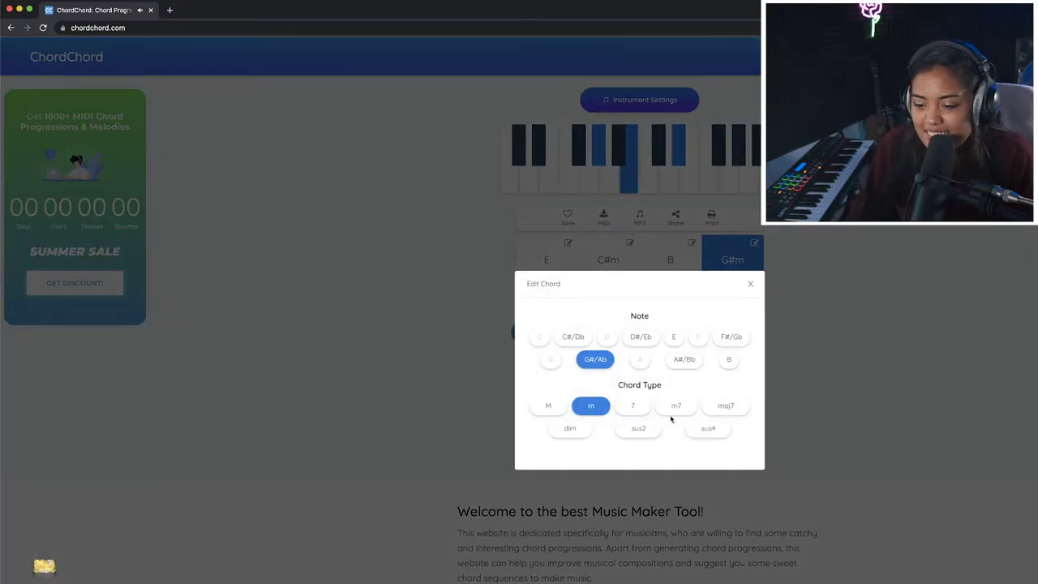
{"action": "left_click", "coordinate": [683, 409]}
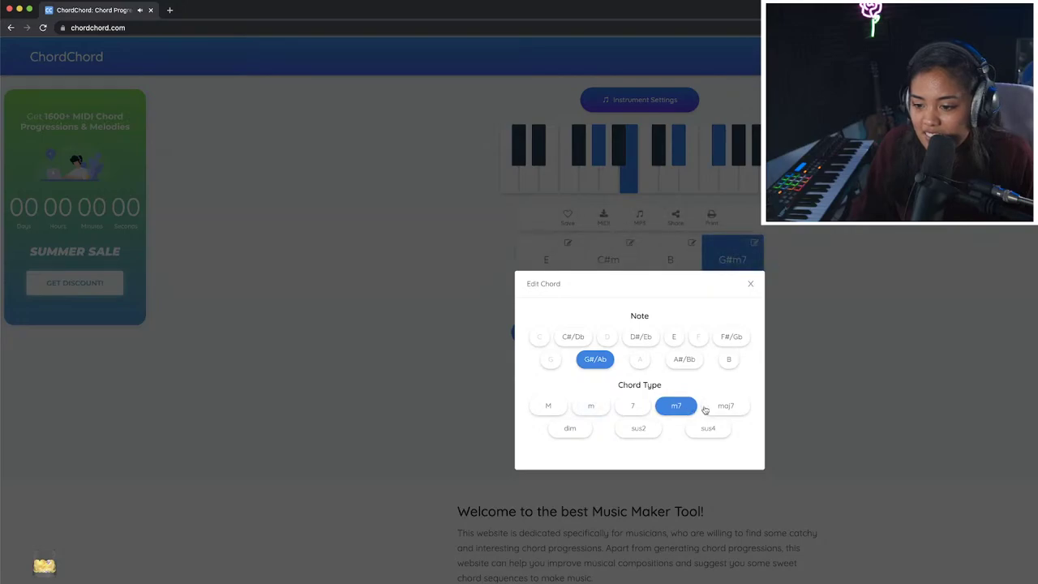
{"action": "left_click", "coordinate": [410, 378]}
Play the E–C#m–B–G#m7 progression through its last chord and stop playback.
{"action": "scroll", "coordinate": [529, 352], "scroll_direction": "down", "scroll_amount": 10}
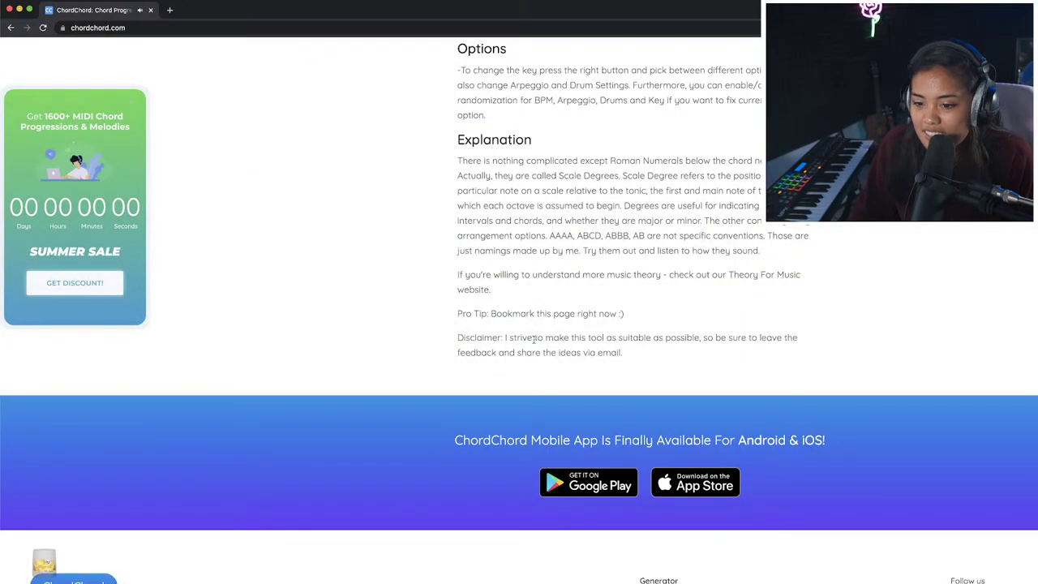
{"action": "scroll", "coordinate": [533, 340], "scroll_direction": "up", "scroll_amount": 10}
{"action": "scroll", "coordinate": [533, 339], "scroll_direction": "down", "scroll_amount": 1}
{"action": "left_click", "coordinate": [535, 335]}
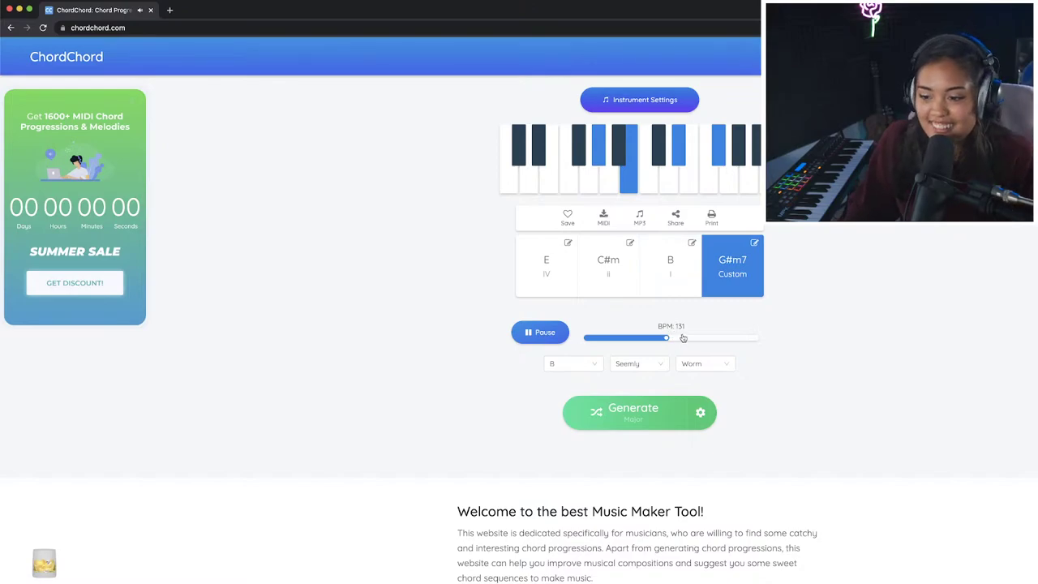
{"action": "key", "text": "space"}
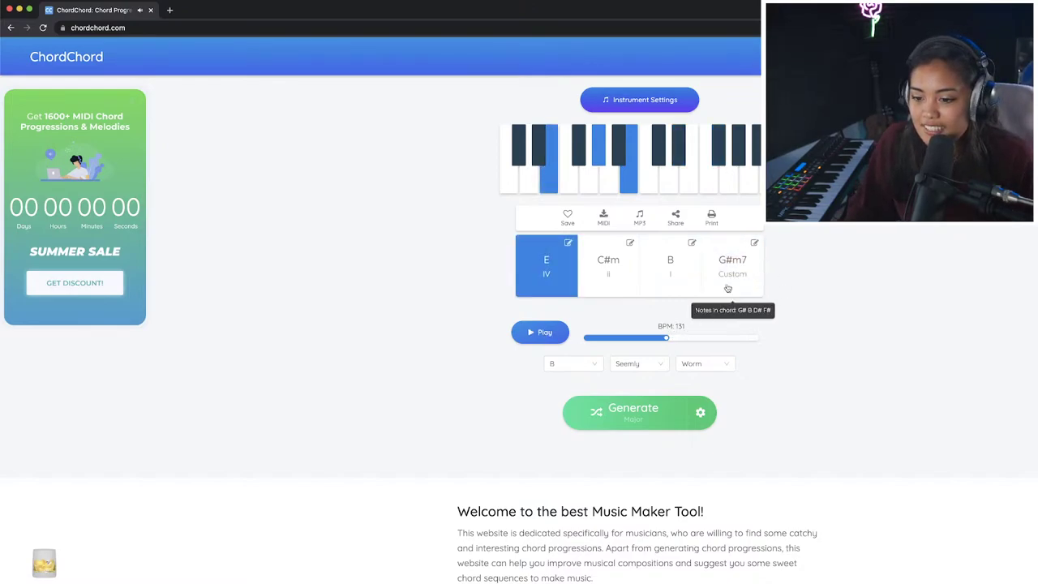
Set the progression's tempo to 118 BPM and play it at the slower speed.
{"action": "left_click_drag", "start_coordinate": [667, 340], "coordinate": [649, 341]}
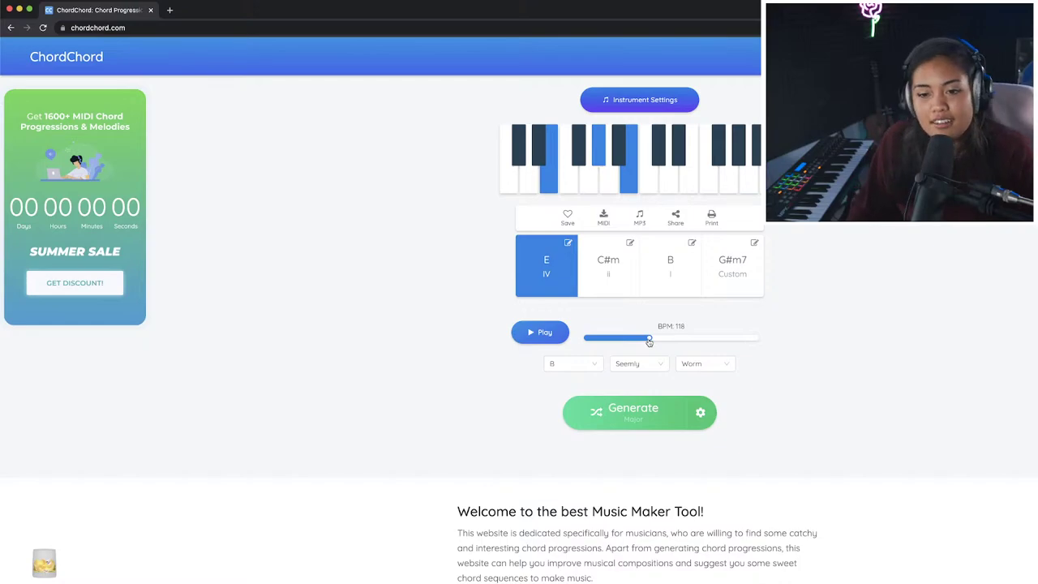
{"action": "scroll", "coordinate": [601, 313], "scroll_direction": "down", "scroll_amount": 10}
{"action": "scroll", "coordinate": [600, 313], "scroll_direction": "up", "scroll_amount": 10}
{"action": "left_click", "coordinate": [539, 332]}
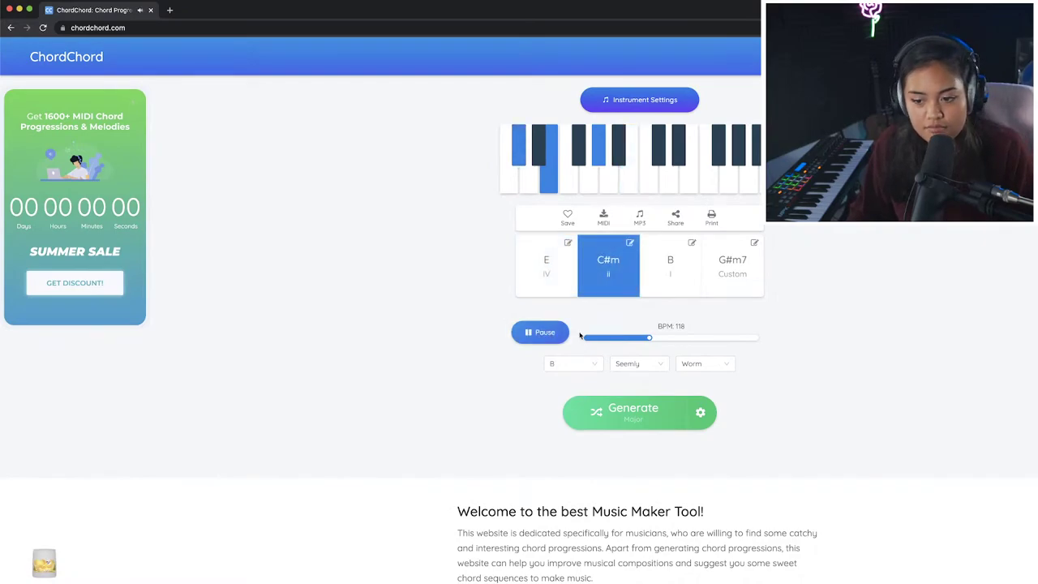
Try the Rich arpeggio on the playing progression, then change the arpeggio to Swifty.
{"action": "left_click", "coordinate": [641, 363]}
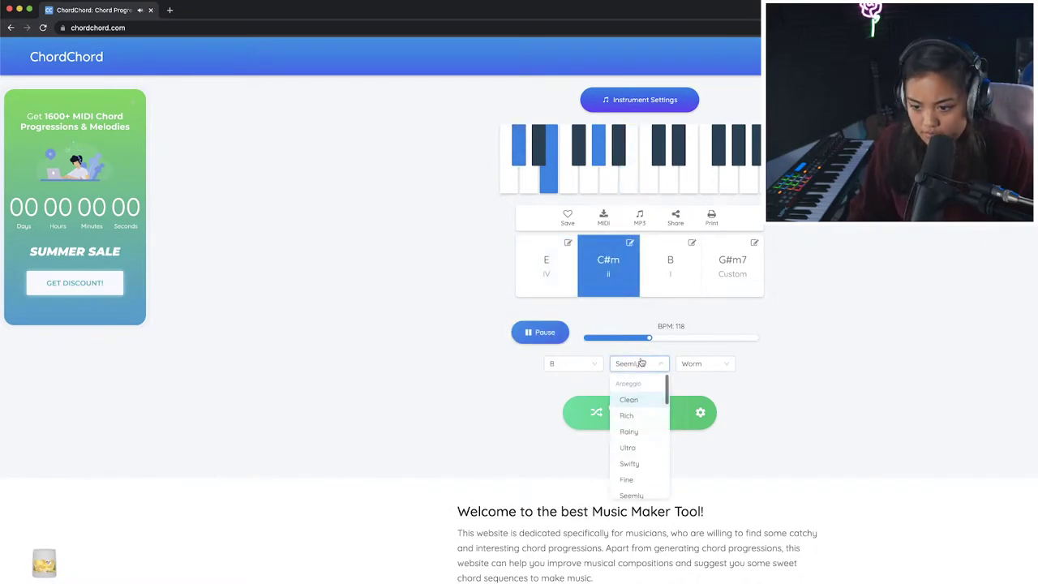
{"action": "left_click", "coordinate": [641, 420]}
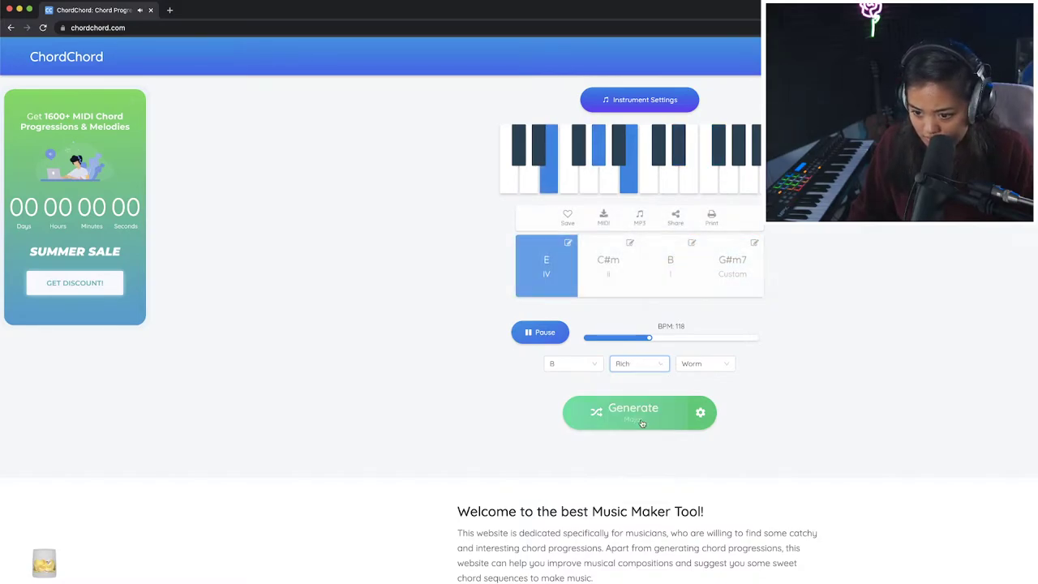
{"action": "left_click", "coordinate": [650, 369]}
{"action": "left_click", "coordinate": [651, 367]}
{"action": "left_click", "coordinate": [654, 366]}
{"action": "left_click", "coordinate": [640, 459]}
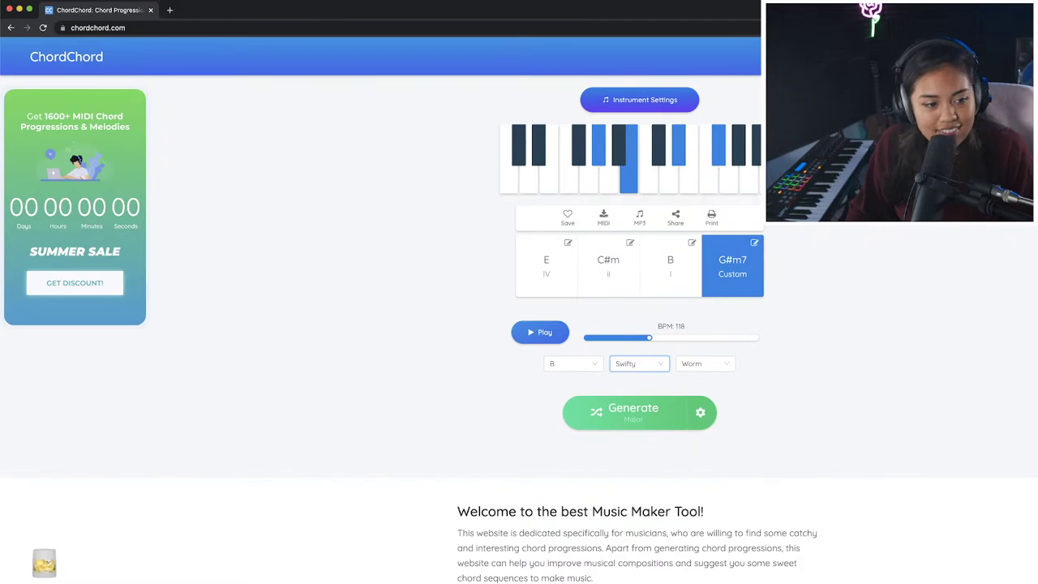
Play the progression again and change its drum pattern to Kitkat.
{"action": "key", "text": "super+Tab"}
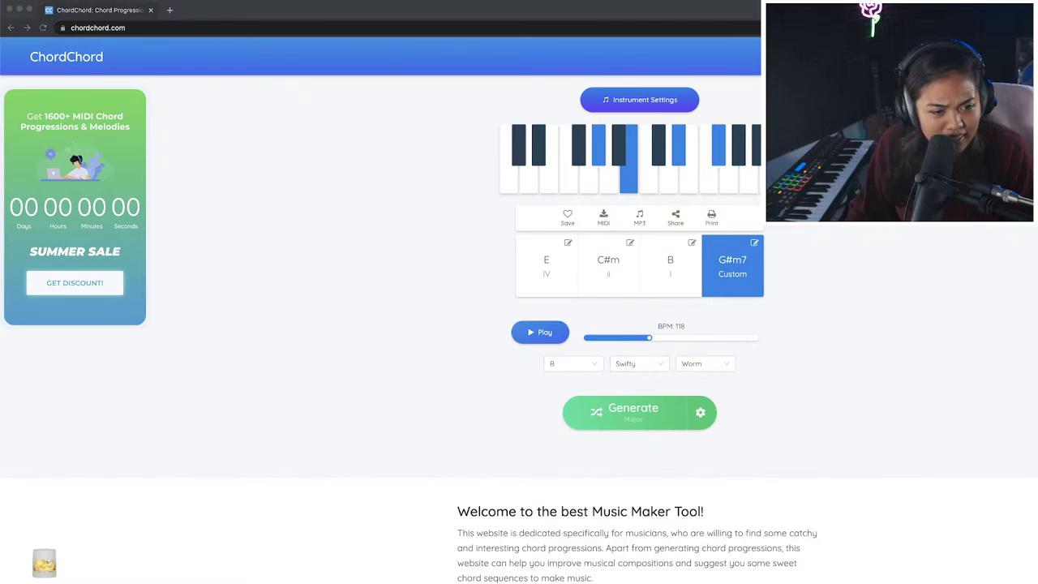
{"action": "left_click", "coordinate": [545, 333]}
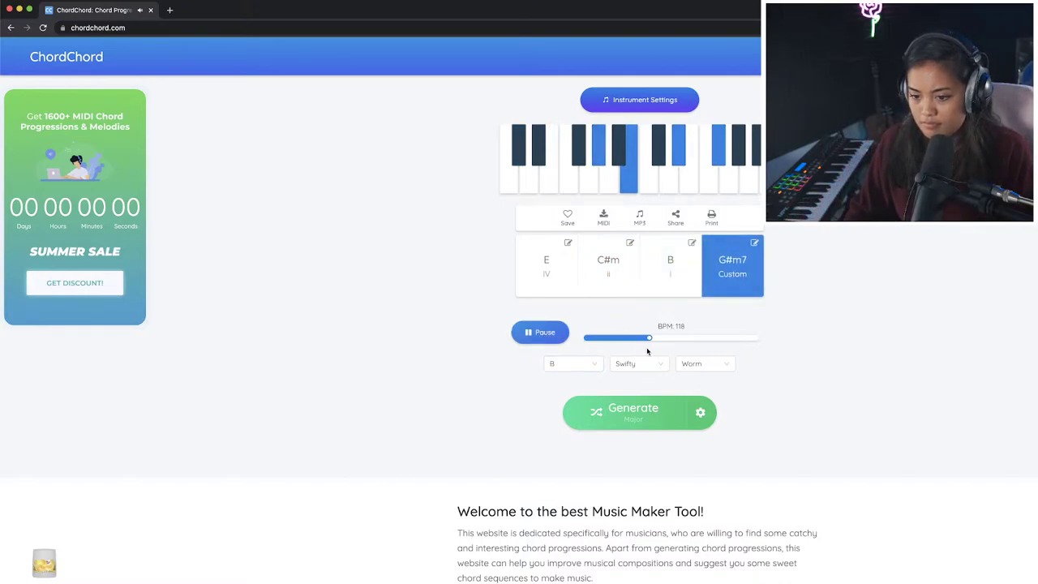
{"action": "left_click", "coordinate": [689, 364]}
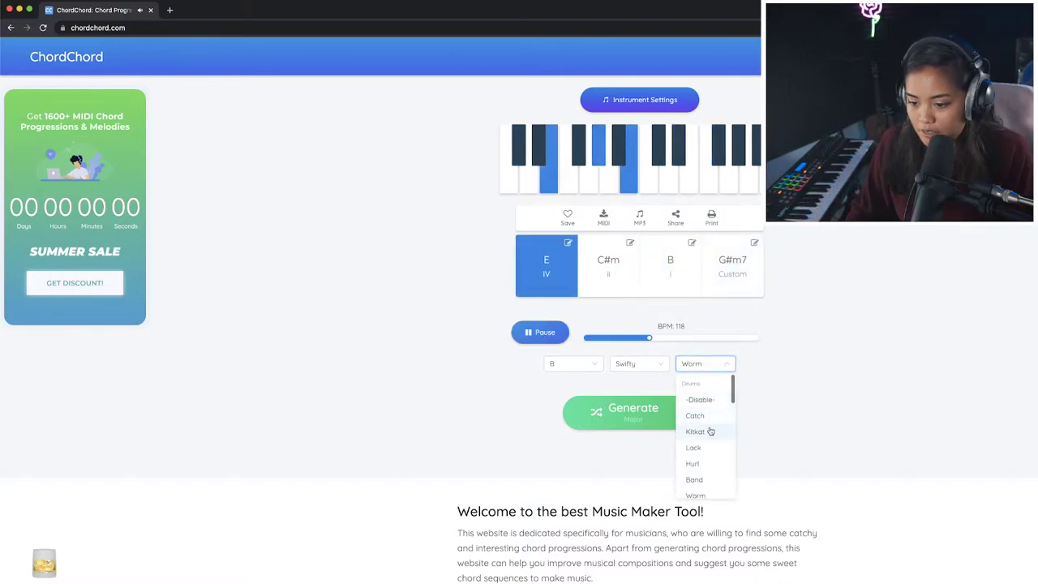
{"action": "left_click", "coordinate": [710, 431]}
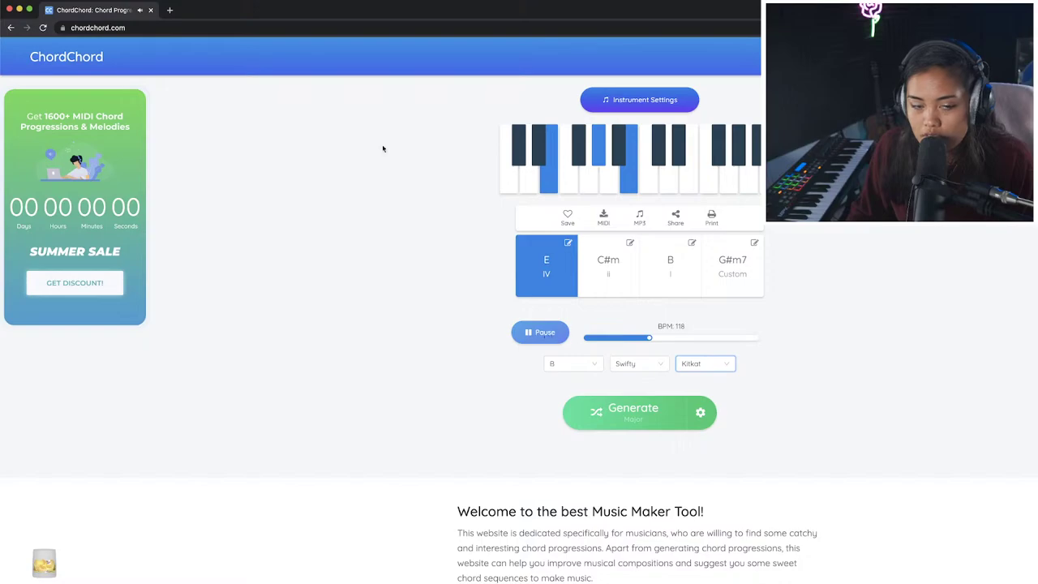
Move the browser window aside and pause playback, check the Logic project, then return to ChordChord and play the progression.
{"action": "left_click_drag", "start_coordinate": [277, 15], "coordinate": [758, 52]}
{"action": "left_click", "coordinate": [1026, 370]}
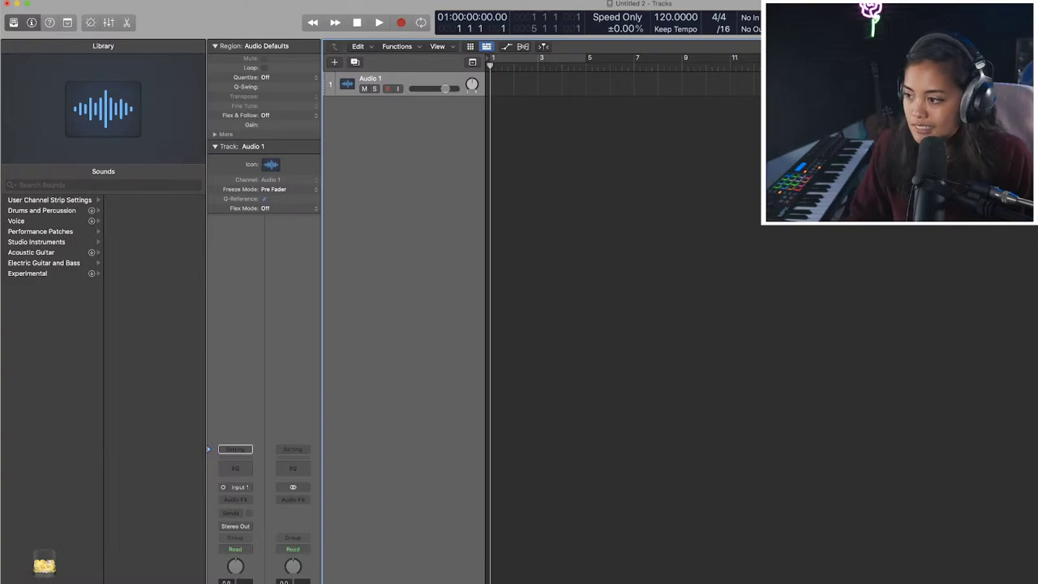
{"action": "key", "text": "super+Tab"}
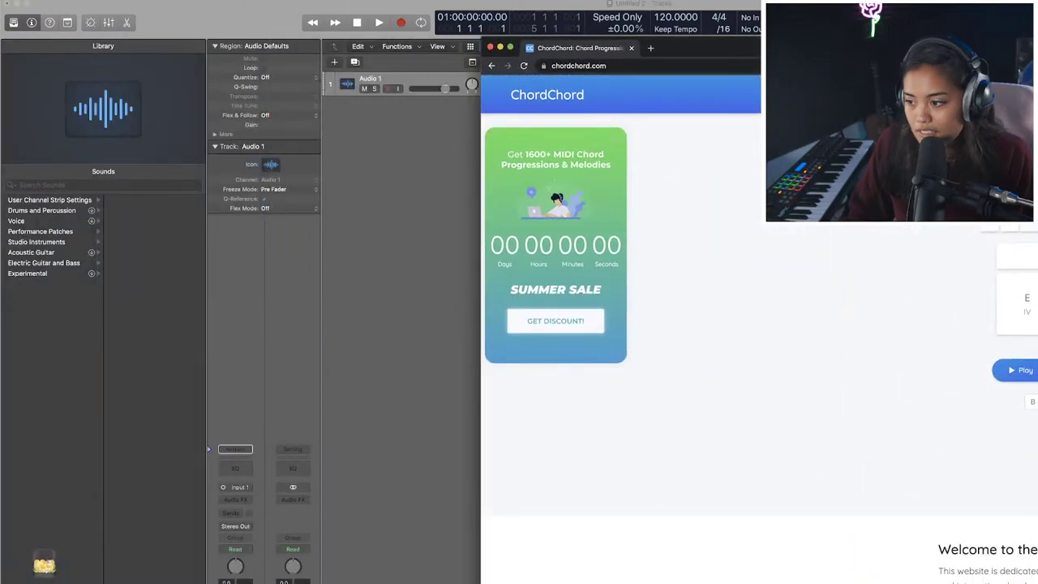
{"action": "left_click", "coordinate": [1018, 370]}
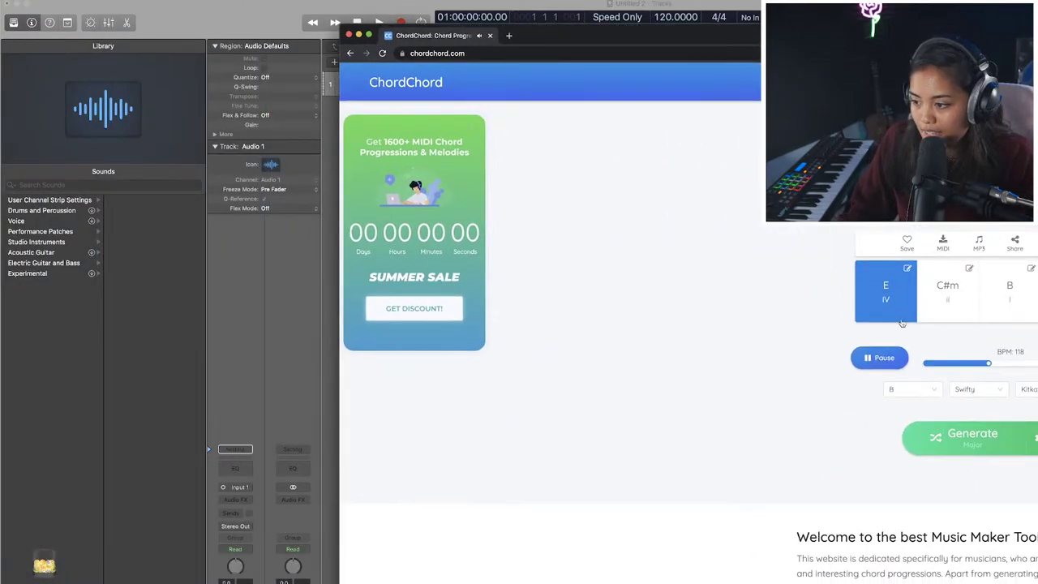
Generate new random progressions until C–Eb–Gm–G, moving the browser window back so the whole generator is in view.
{"action": "left_click", "coordinate": [984, 446]}
{"action": "left_click", "coordinate": [987, 426]}
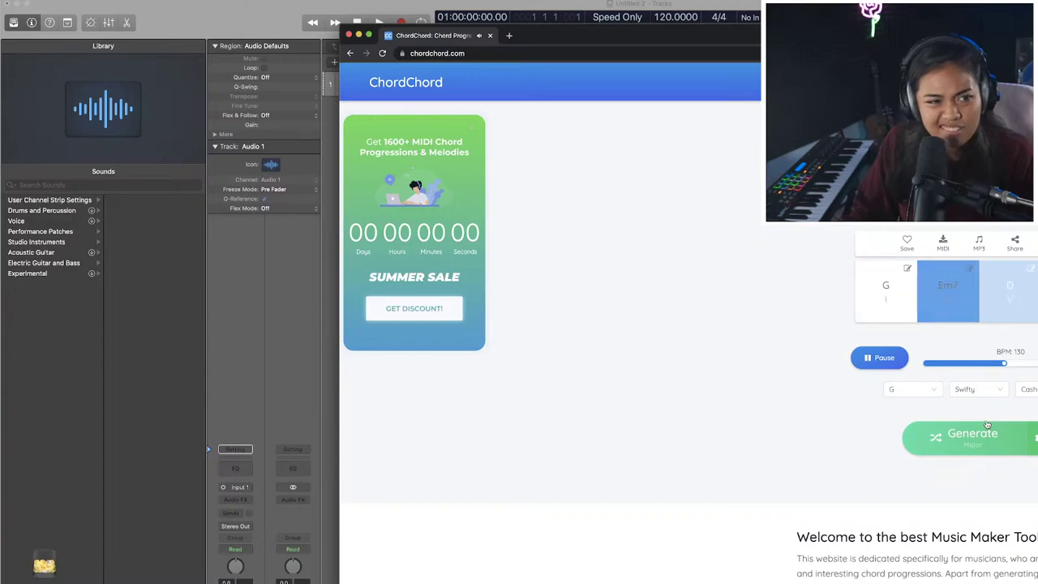
{"action": "left_click_drag", "start_coordinate": [1016, 38], "coordinate": [595, 15]}
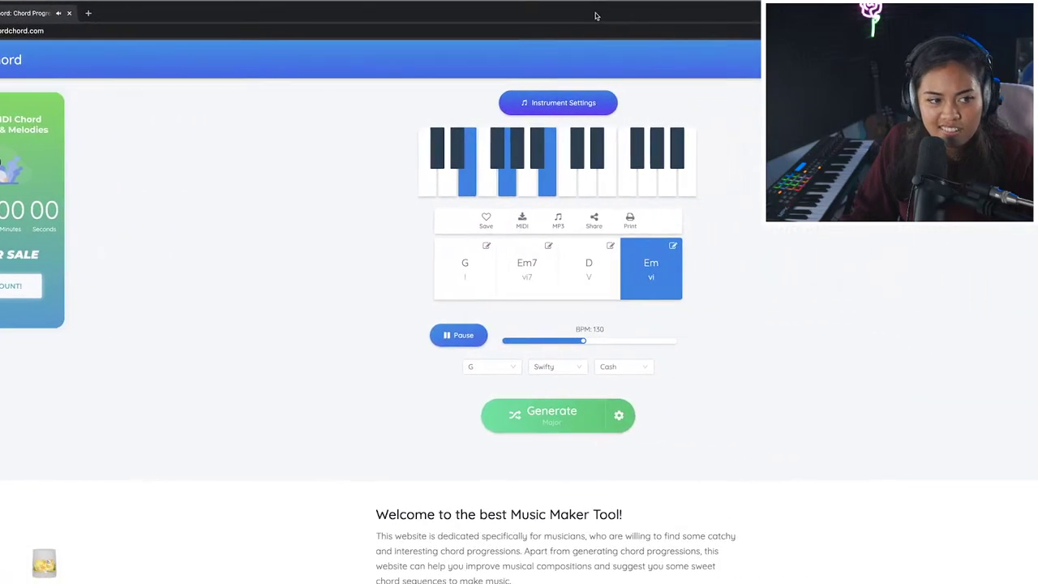
{"action": "left_click", "coordinate": [533, 424]}
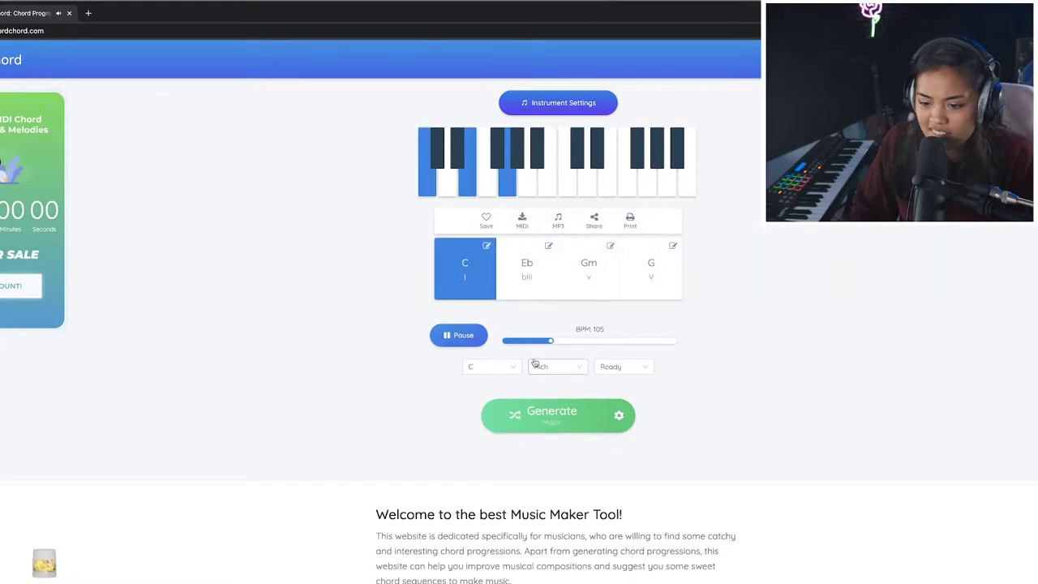
Audition the generated progressions in C, ending with F–Em–G–Dm, and pause playback.
{"action": "left_click", "coordinate": [477, 337]}
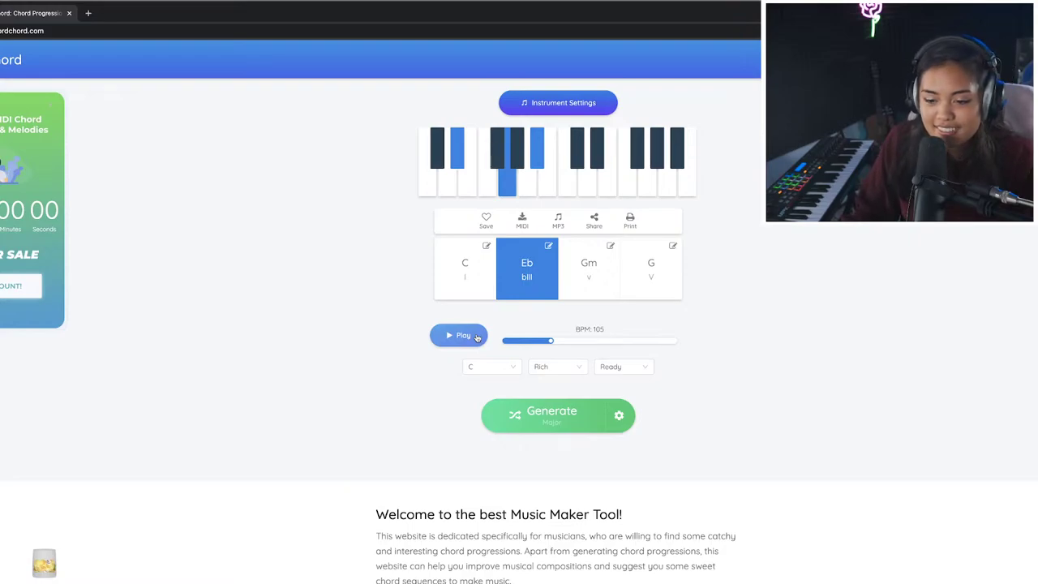
{"action": "left_click", "coordinate": [477, 337]}
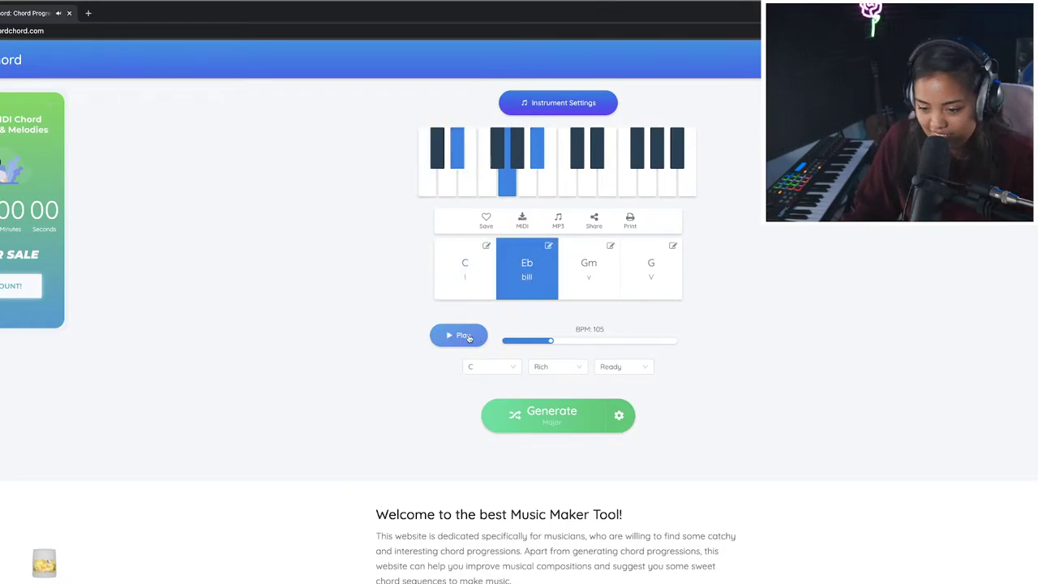
{"action": "left_click", "coordinate": [467, 338]}
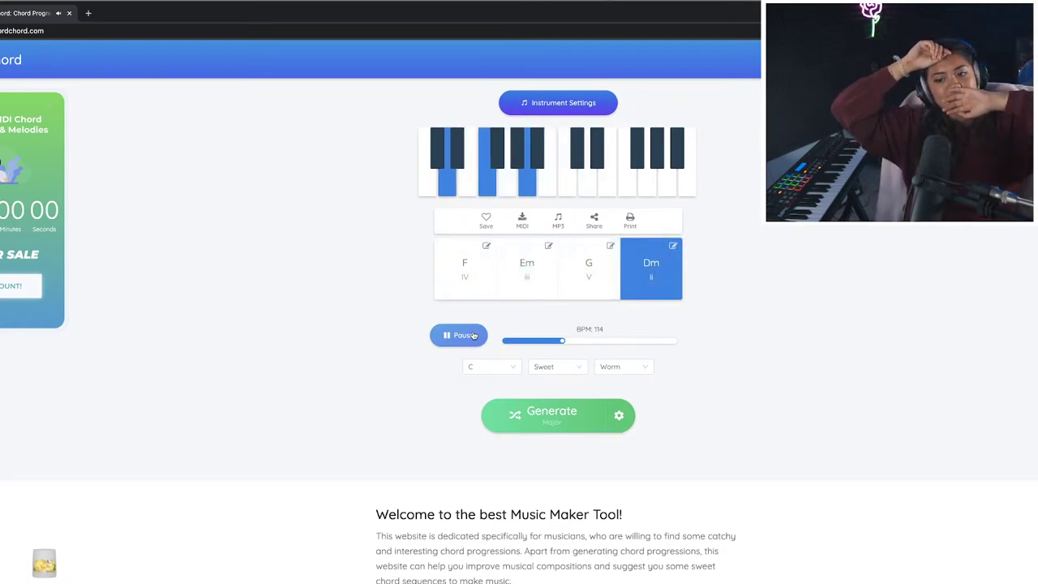
{"action": "left_click", "coordinate": [459, 335]}
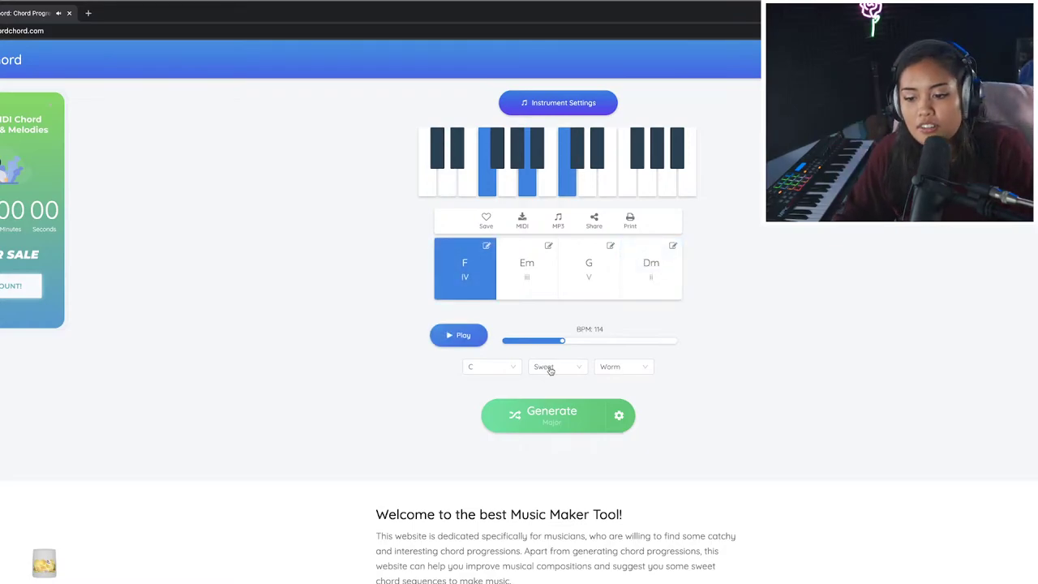
Play the F–Em–G–Dm progression while trying the Rich, Seemly and Sweet patterns.
{"action": "left_click", "coordinate": [556, 367]}
{"action": "left_click", "coordinate": [552, 418]}
{"action": "left_click", "coordinate": [463, 337]}
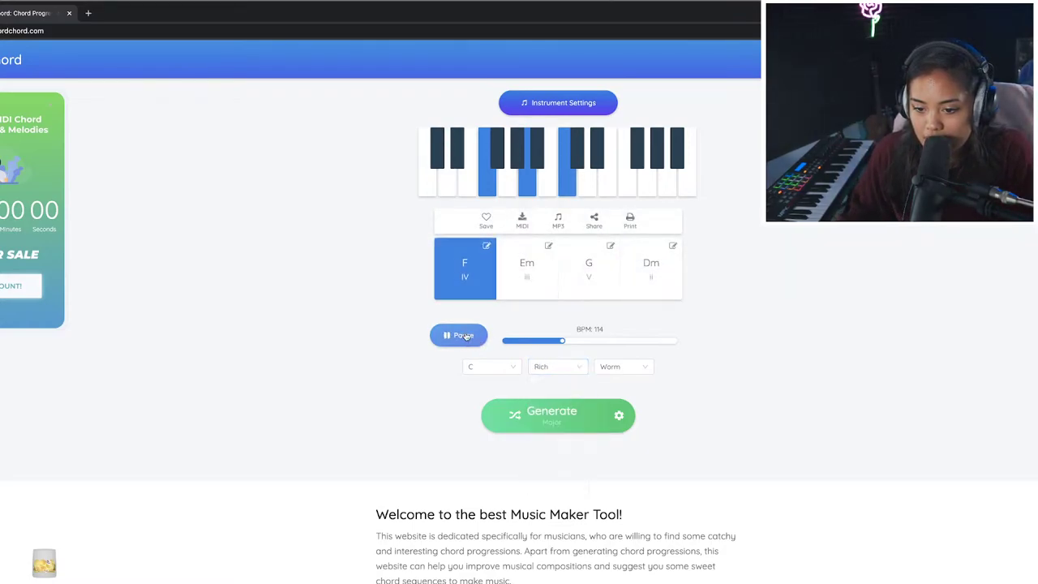
{"action": "left_click", "coordinate": [556, 366]}
{"action": "scroll", "coordinate": [563, 475], "scroll_direction": "down", "scroll_amount": 1}
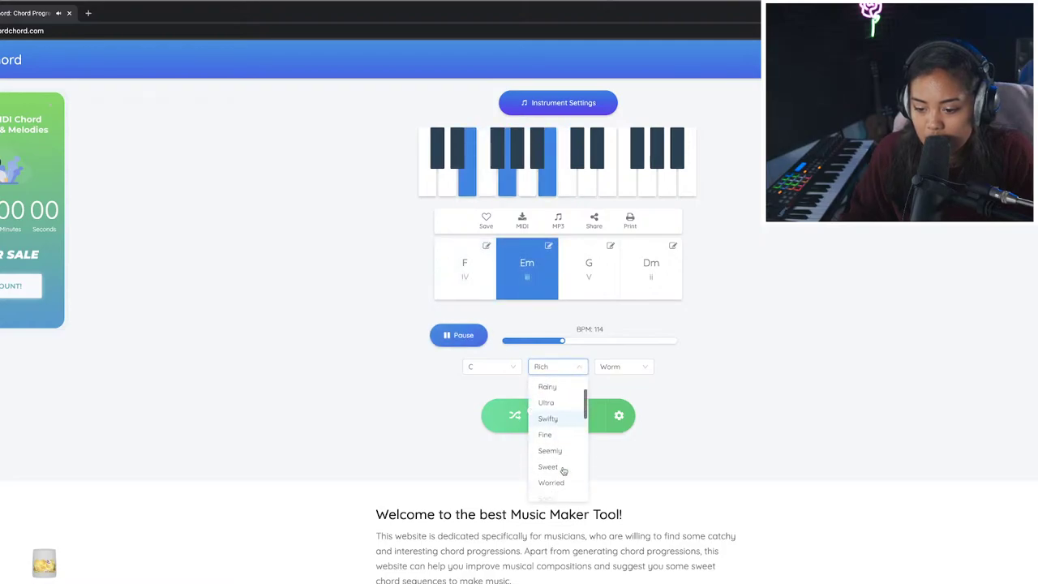
{"action": "left_click", "coordinate": [564, 451]}
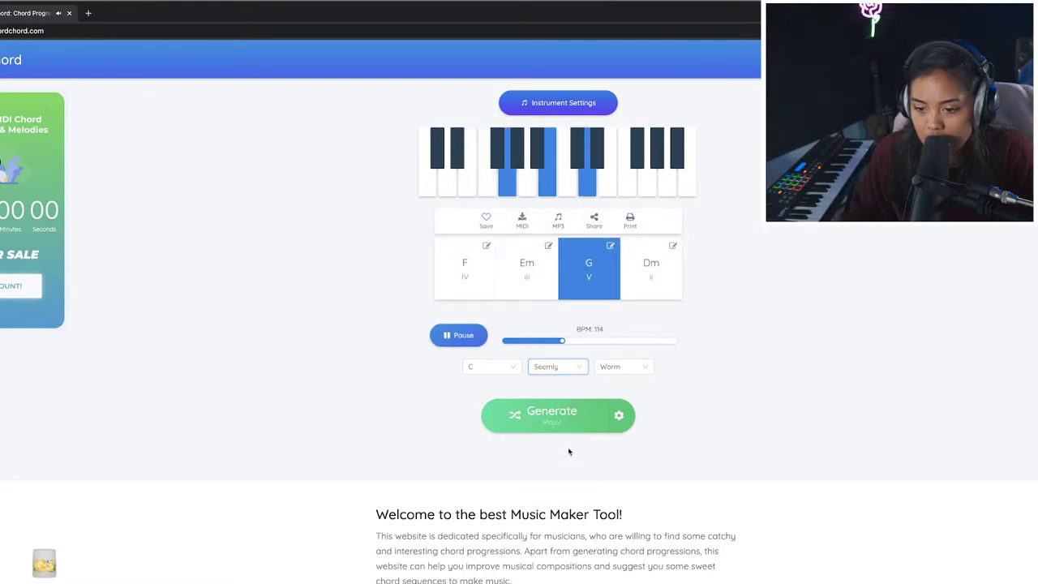
{"action": "left_click", "coordinate": [578, 366]}
{"action": "left_click", "coordinate": [562, 489]}
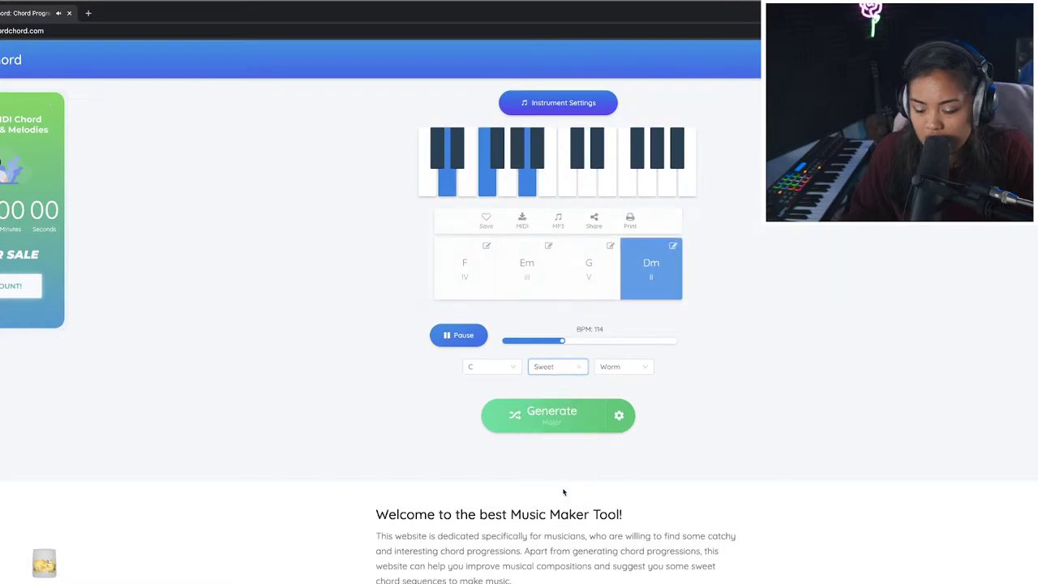
Try the Rich pattern again, change it to Clean, and pause the progression.
{"action": "left_click", "coordinate": [571, 370]}
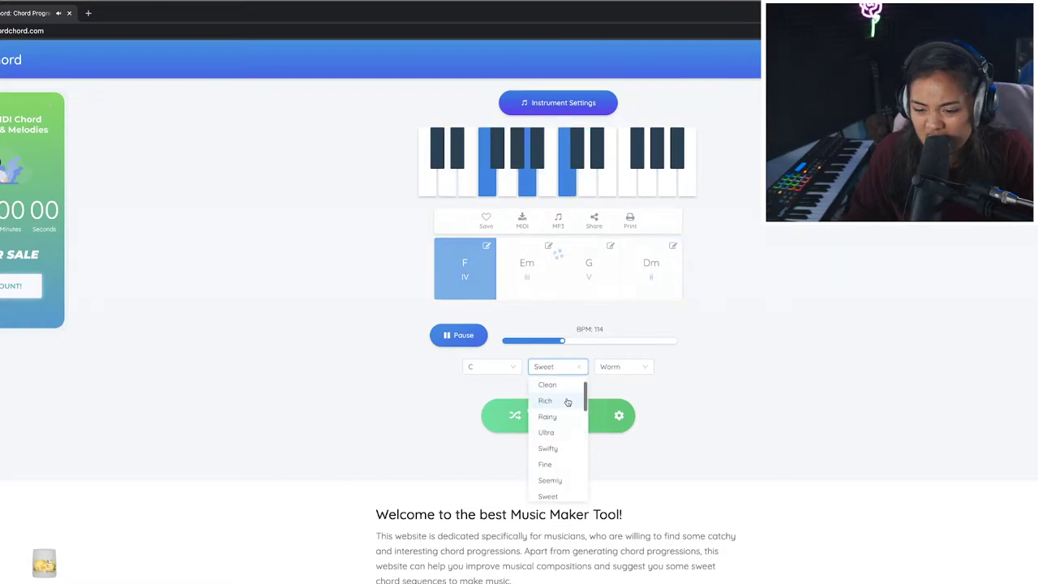
{"action": "left_click", "coordinate": [547, 399]}
{"action": "left_click", "coordinate": [571, 371]}
{"action": "left_click", "coordinate": [566, 386]}
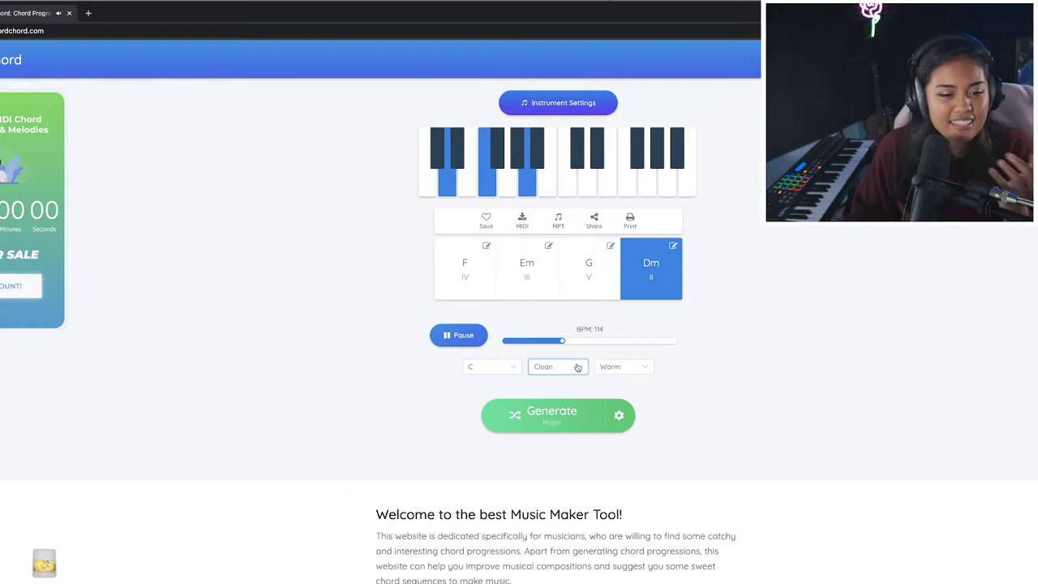
{"action": "left_click", "coordinate": [459, 335]}
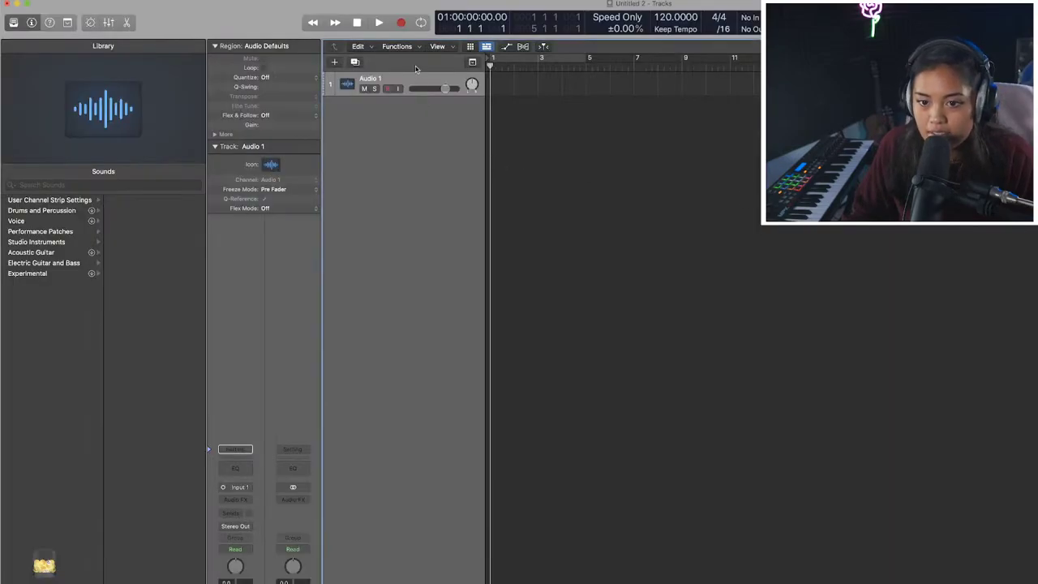
Switch to the Logic project and rename the Audio 1 track to Melody Ideas.
{"action": "double_click", "coordinate": [420, 80]}
{"action": "type", "text": "Melody Ideas"}
{"action": "key", "text": "Return"}
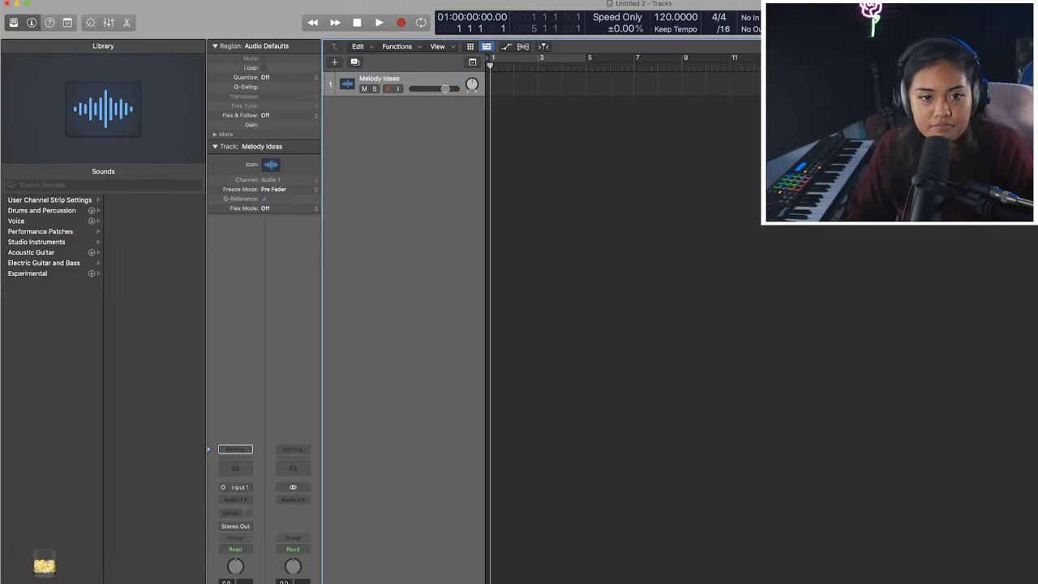
Open the recent project I Know You Too Well, closing the current project.
{"action": "left_click", "coordinate": [74, 0]}
{"action": "mouse_move", "coordinate": [107, 34]}
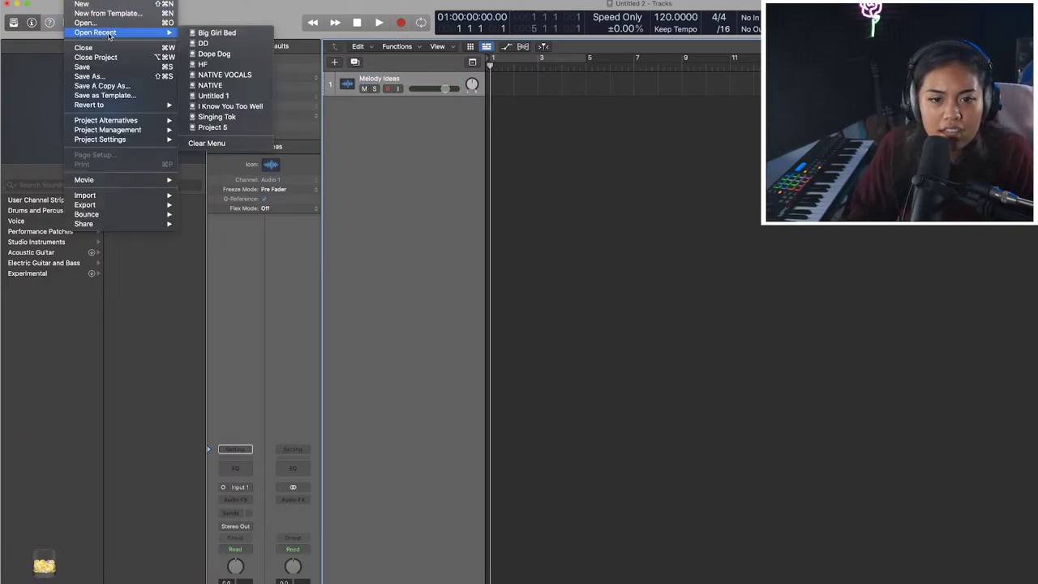
{"action": "left_click", "coordinate": [251, 106]}
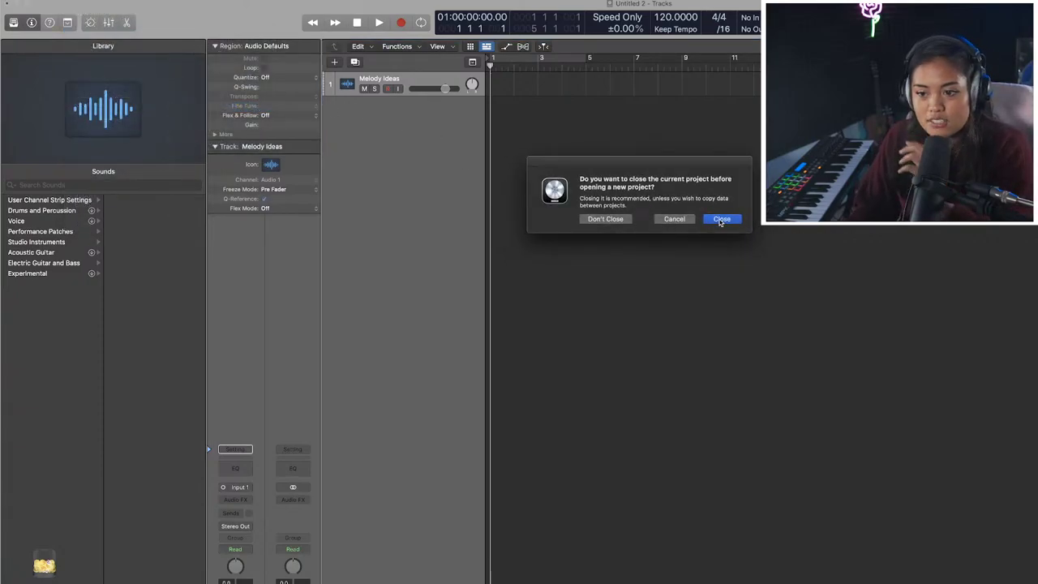
{"action": "left_click", "coordinate": [720, 220]}
{"action": "left_click", "coordinate": [612, 220]}
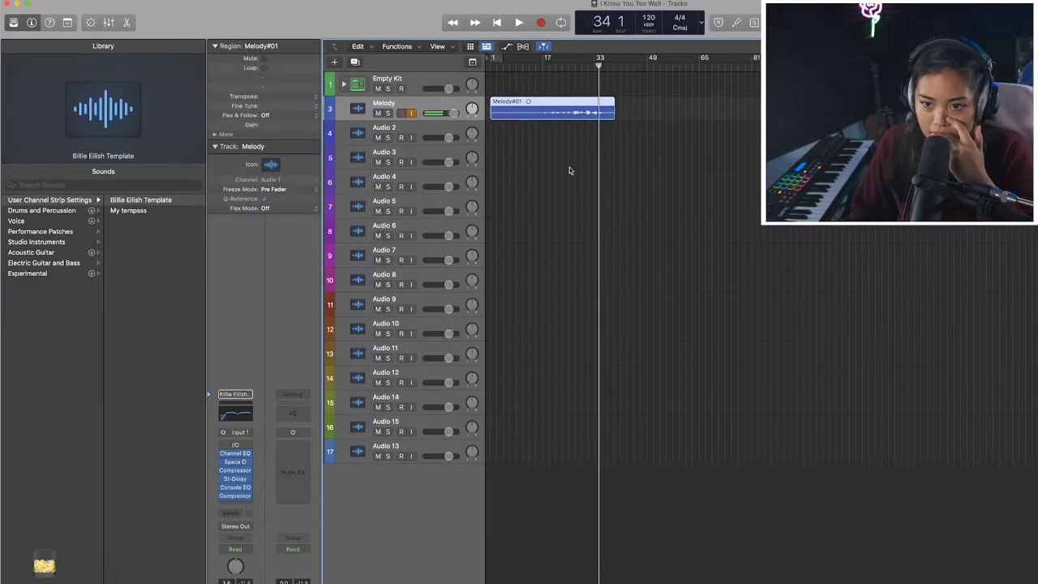
Set a cycle range over the whole Melody region and play its opening bars.
{"action": "left_click", "coordinate": [488, 63]}
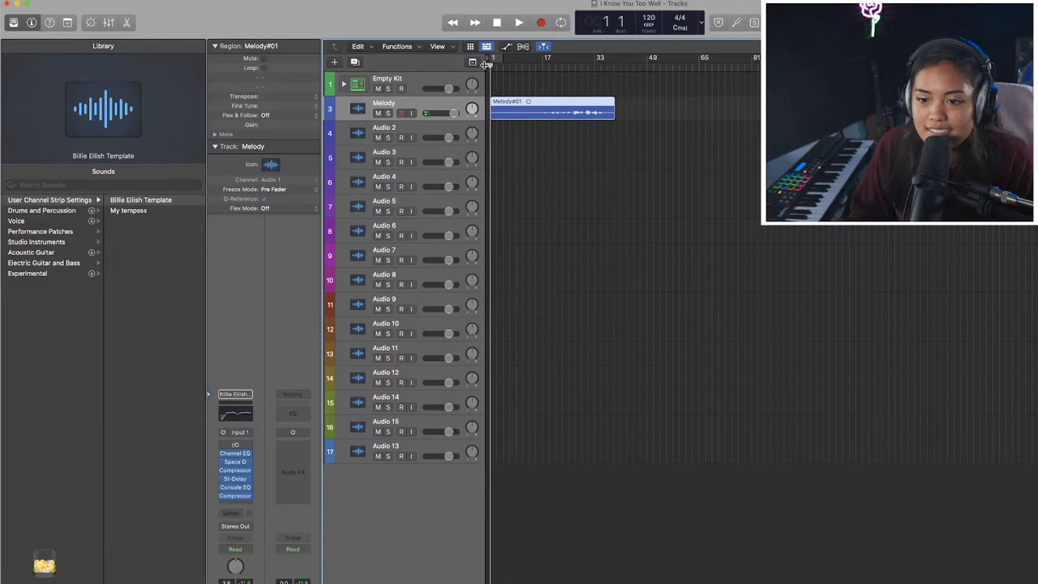
{"action": "left_click_drag", "start_coordinate": [490, 63], "coordinate": [622, 77]}
{"action": "left_click", "coordinate": [601, 67]}
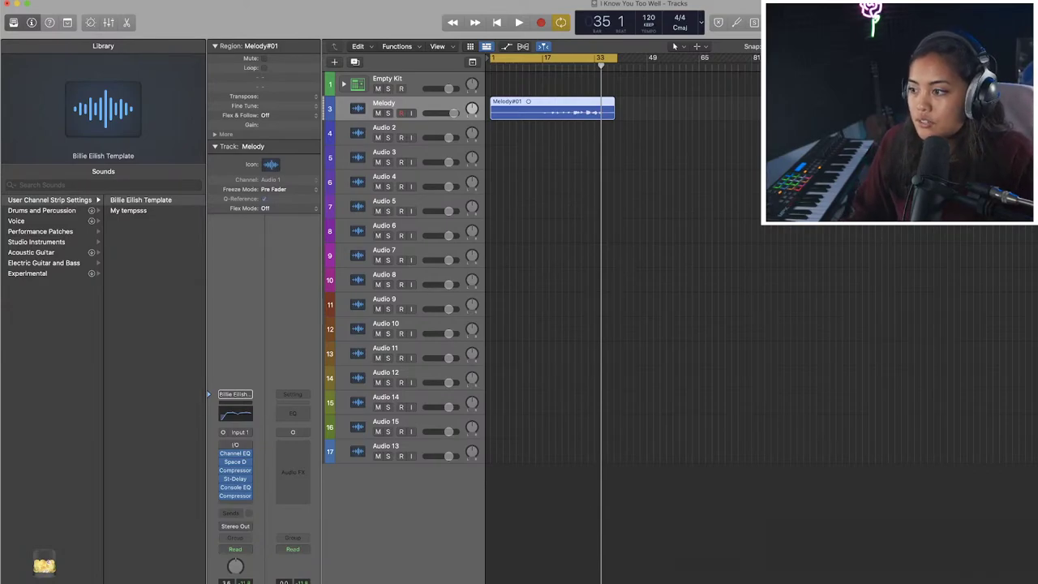
{"action": "key", "text": "space"}
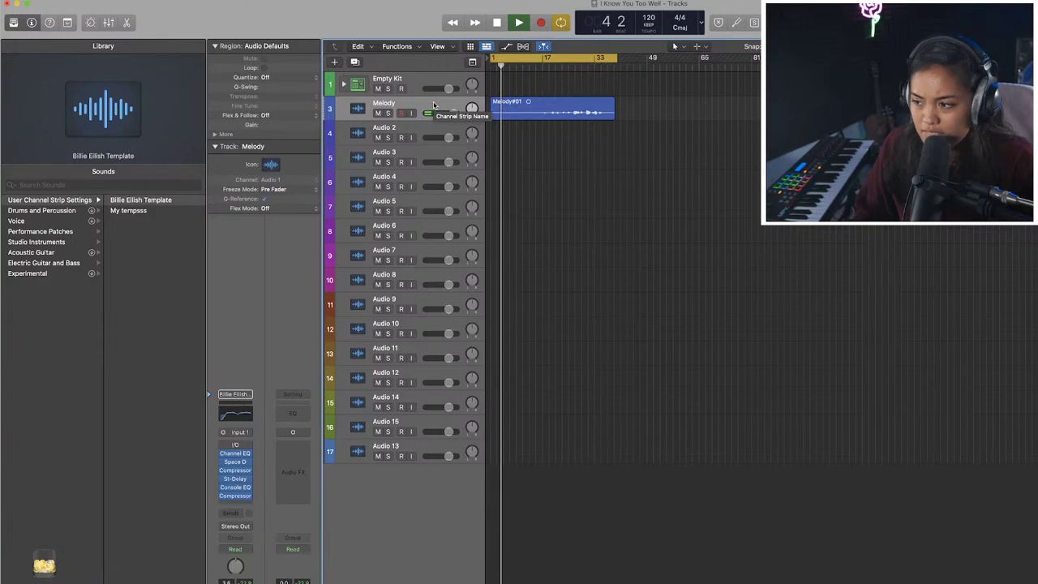
{"action": "key", "text": "space"}
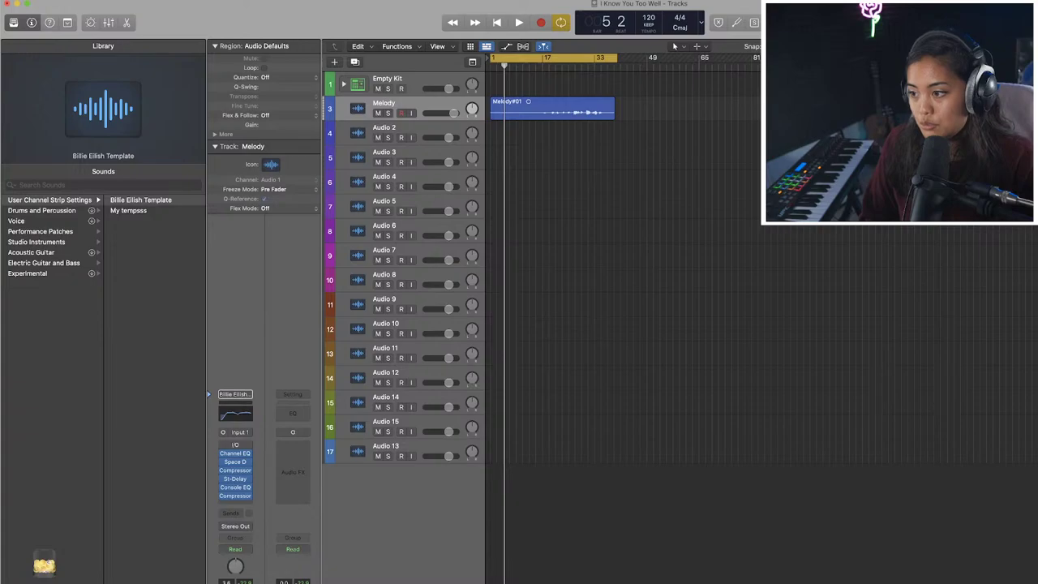
Play the Melody region from the start, turn the cycle range off, and stop playback.
{"action": "left_click", "coordinate": [672, 108]}
{"action": "key", "text": "space"}
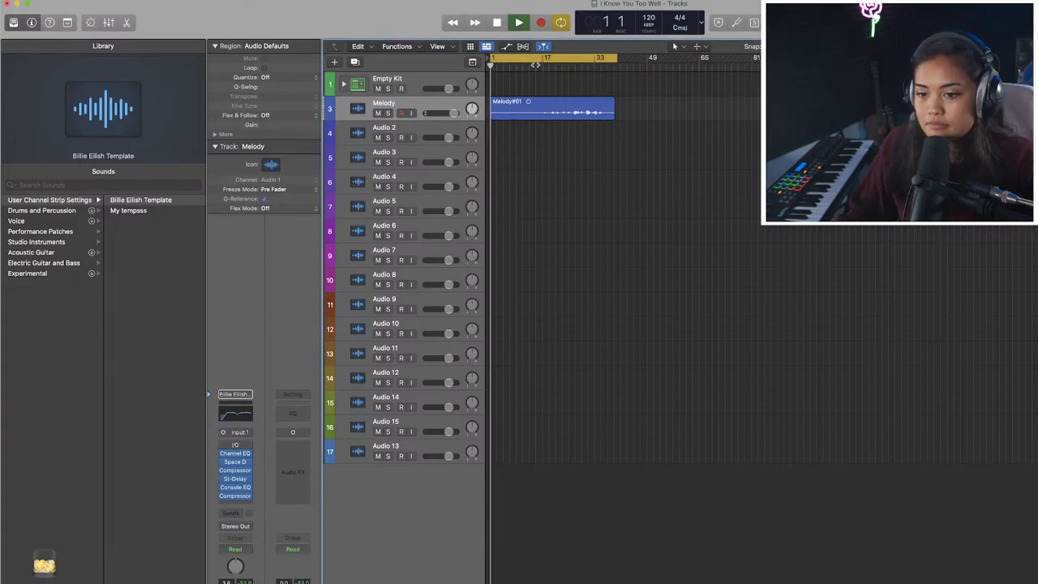
{"action": "left_click", "coordinate": [511, 59]}
{"action": "left_click", "coordinate": [501, 66]}
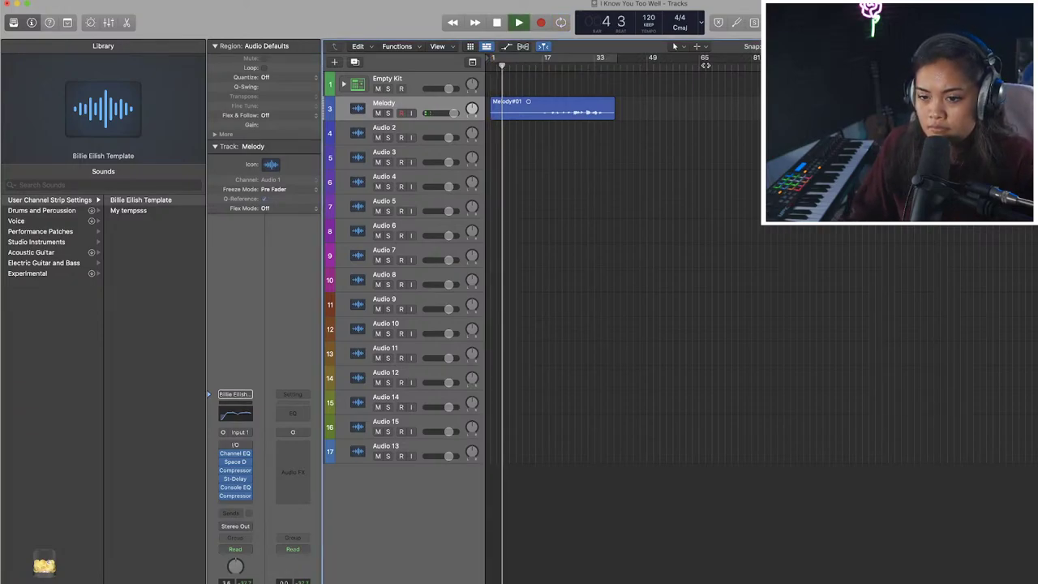
{"action": "scroll", "coordinate": [669, 124], "scroll_direction": "up", "scroll_amount": 4}
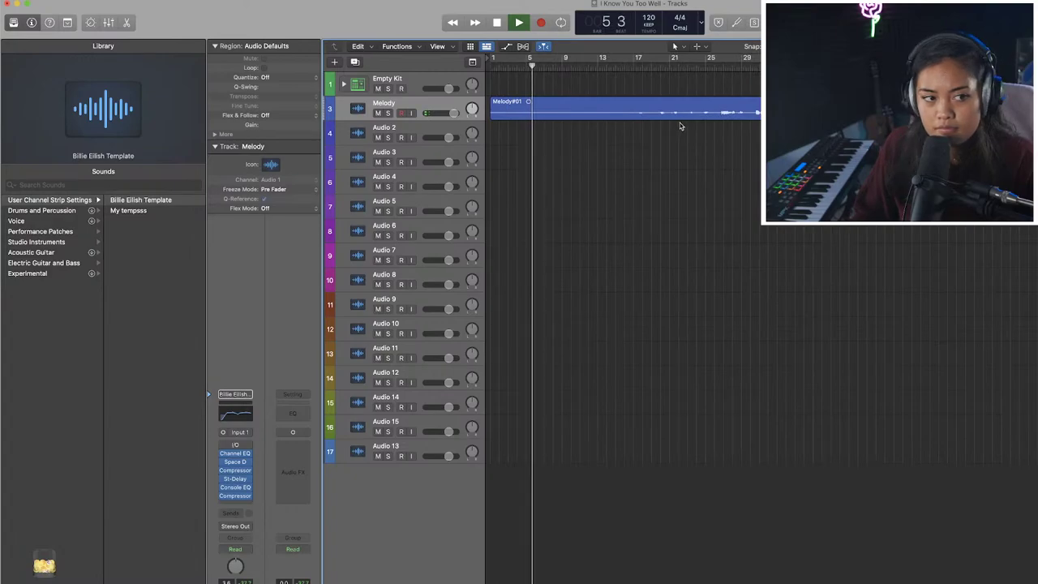
{"action": "scroll", "coordinate": [679, 123], "scroll_direction": "down", "scroll_amount": 2}
{"action": "key", "text": "space"}
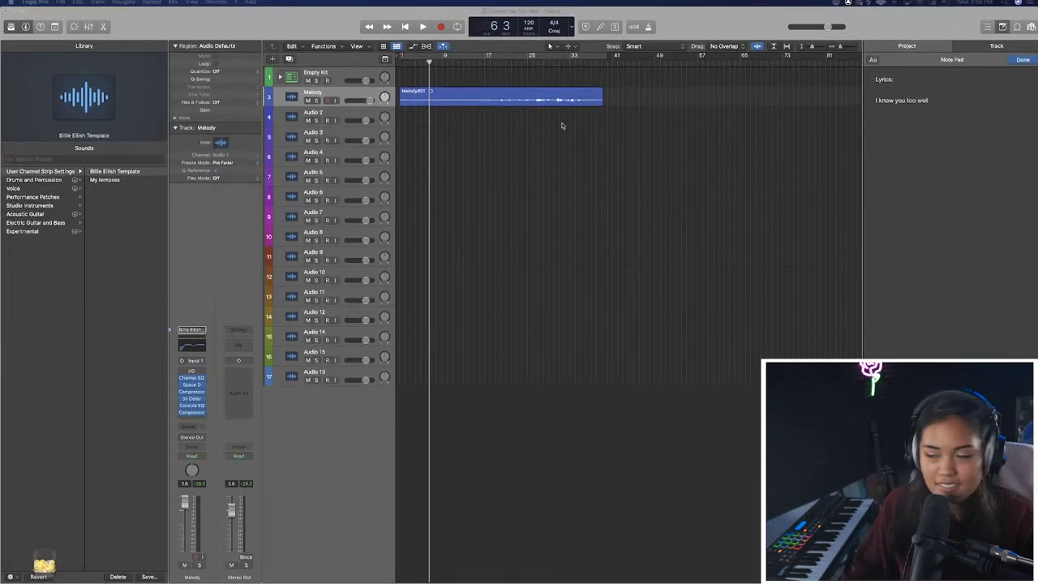
Close and reopen the project's Note Pad and make its lyrics editable.
{"action": "left_click", "coordinate": [928, 124]}
{"action": "left_click", "coordinate": [1003, 27]}
{"action": "left_click", "coordinate": [1003, 27]}
{"action": "left_click", "coordinate": [1022, 64]}
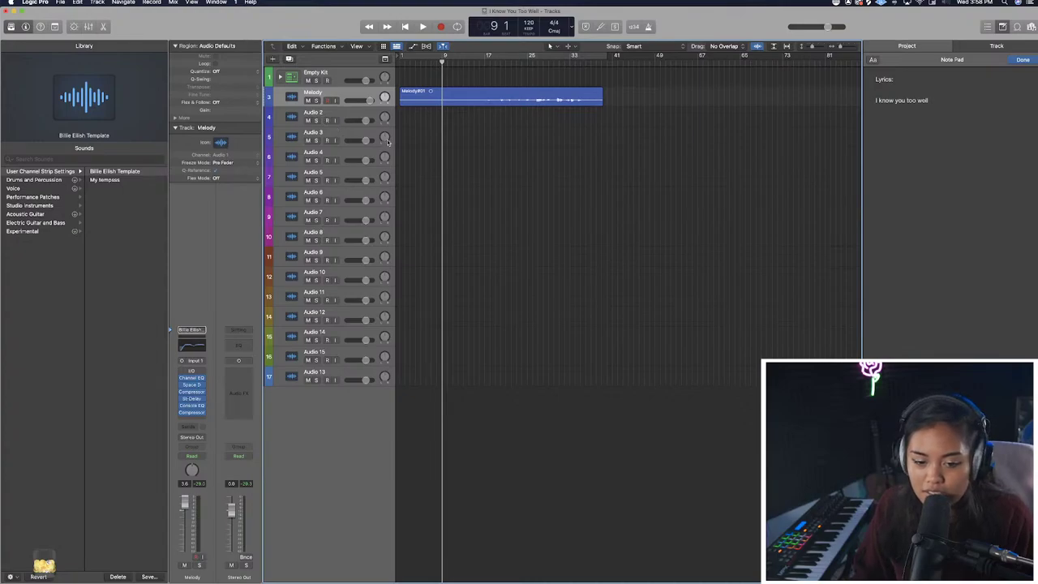
Replay the melody from about bars 9 and 7, and add the lyrics "Don't need to ask or tell" and "I know you too well".
{"action": "key", "text": "space"}
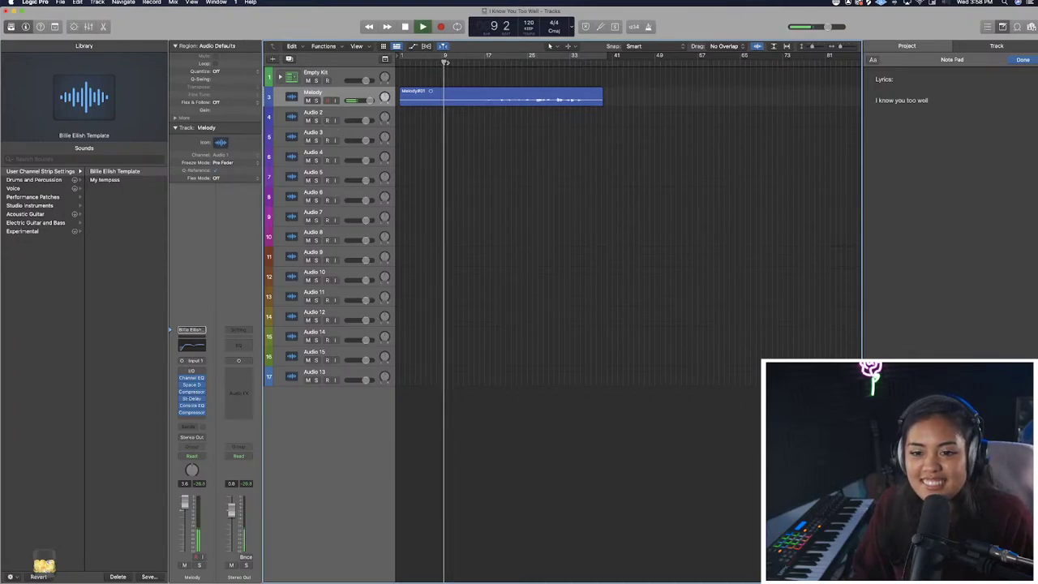
{"action": "key", "text": "space"}
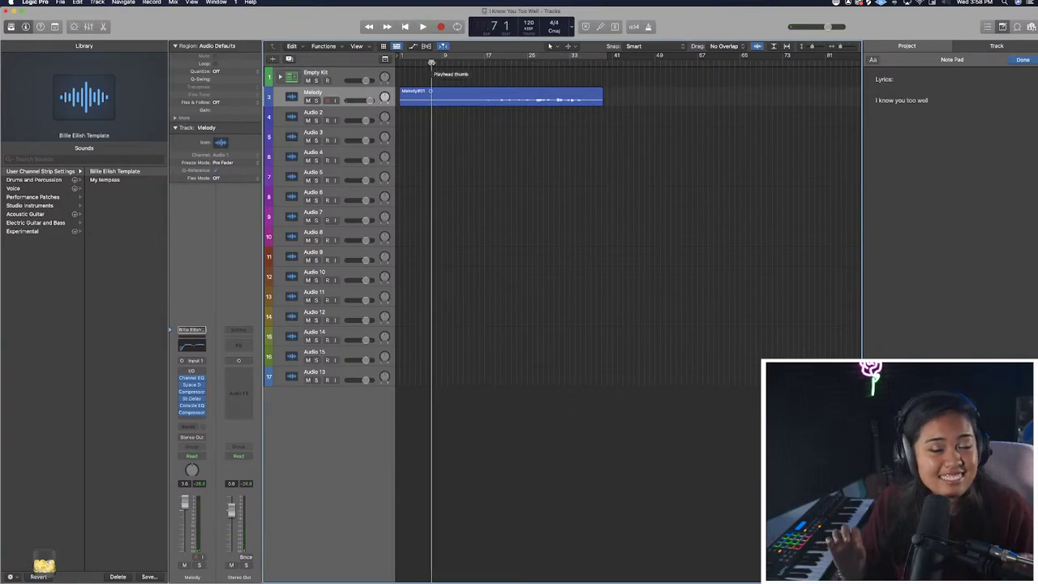
{"action": "key", "text": "space"}
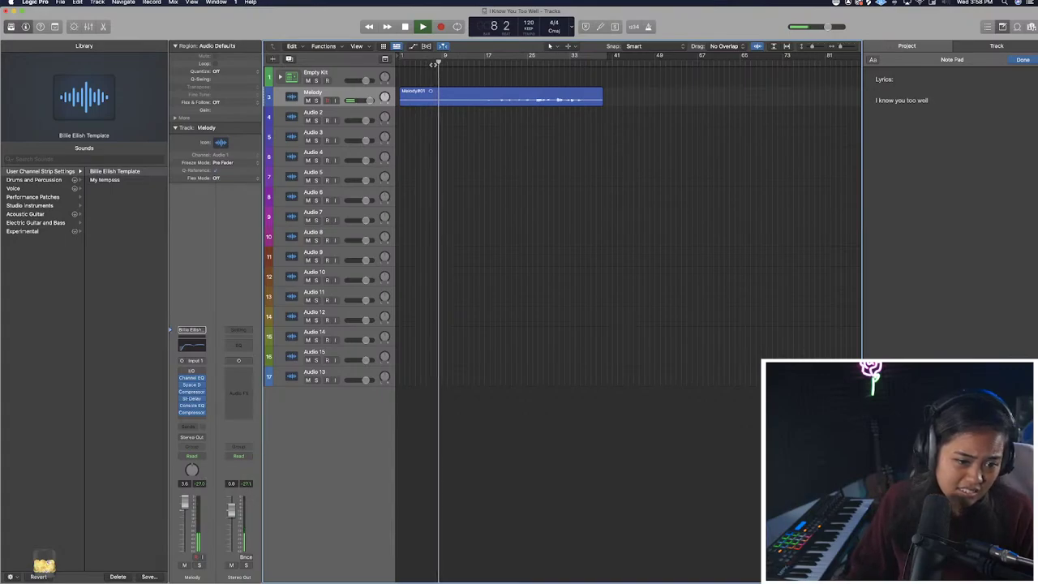
{"action": "left_click", "coordinate": [908, 139]}
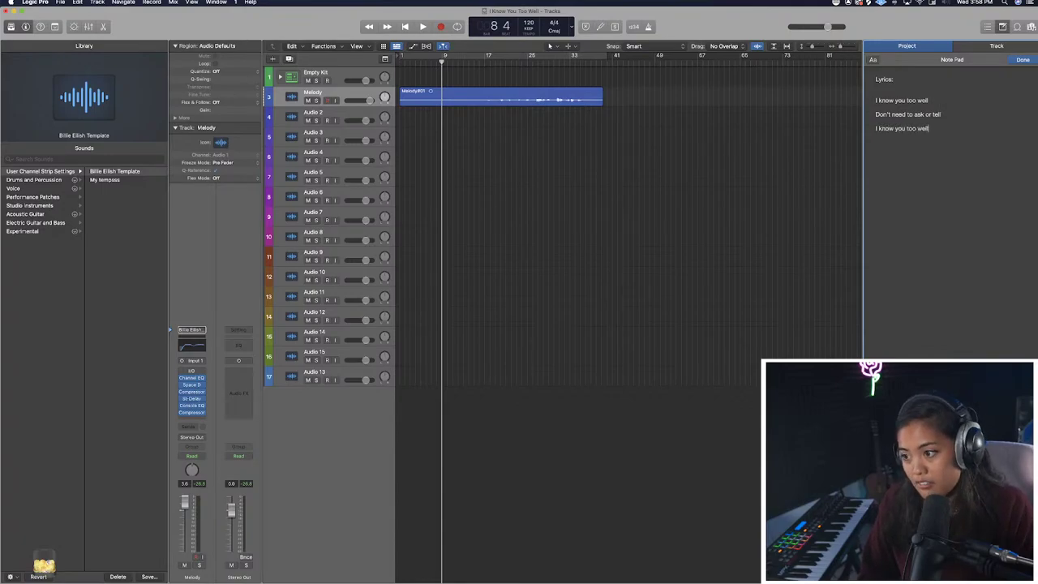
Play the melody on to bar 17 and add the lyric lines "I could see right through", "and all that you" and "might do".
{"action": "key", "text": "space"}
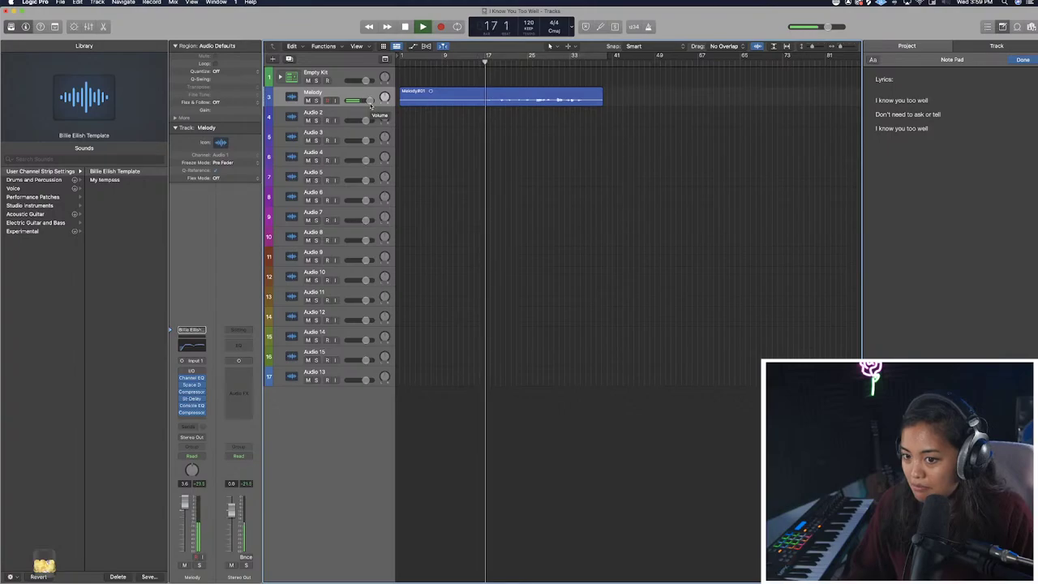
{"action": "key", "text": "space"}
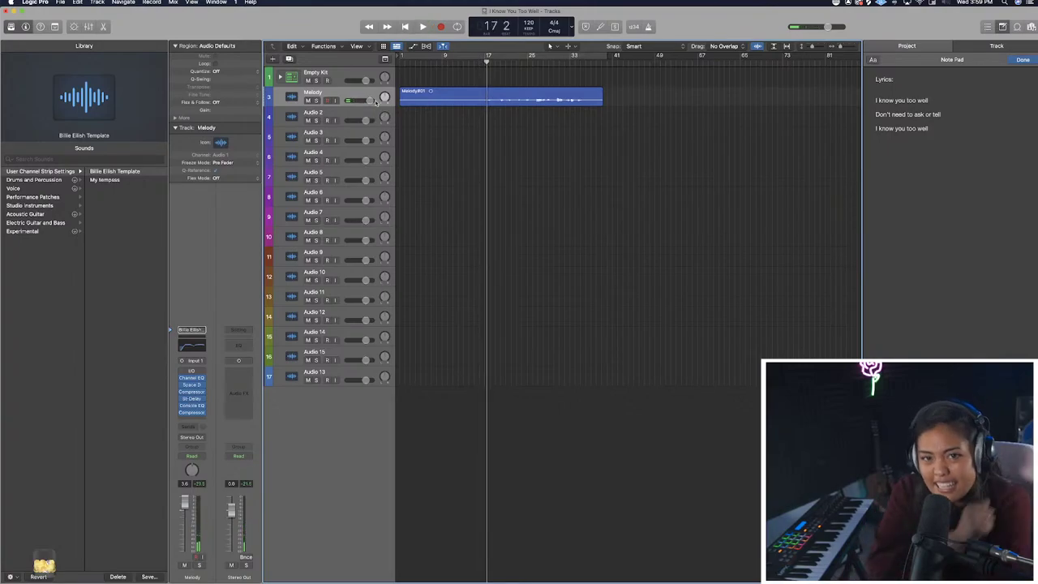
{"action": "left_click", "coordinate": [910, 137]}
{"action": "key", "text": "Return"}
{"action": "type", "text": "I could see right through"}
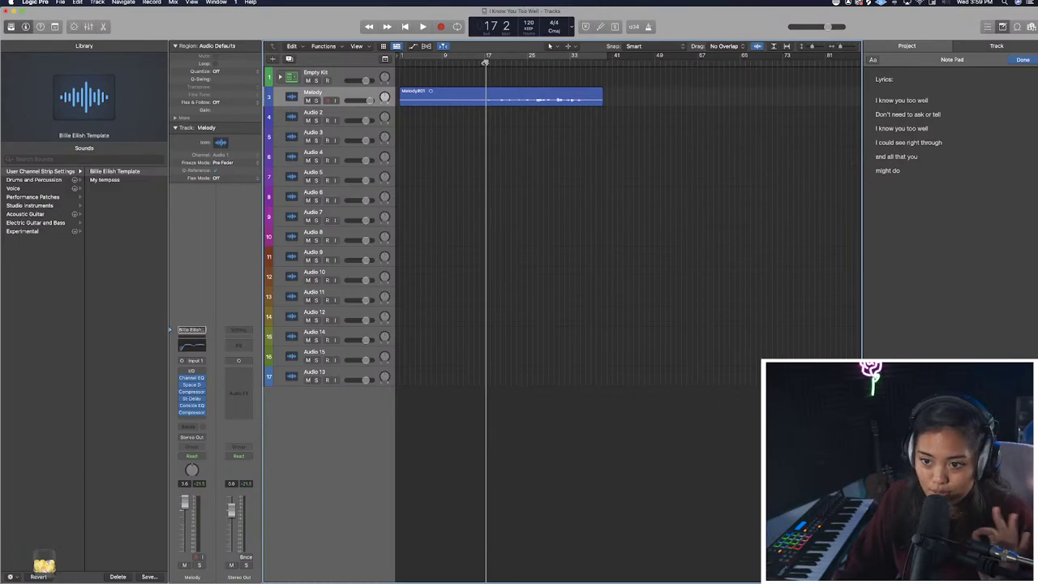
Play the melody from about bar 17 to bar 30 and enlarge the track heights to show the Melody waveform.
{"action": "left_click_drag", "start_coordinate": [487, 62], "coordinate": [482, 65]}
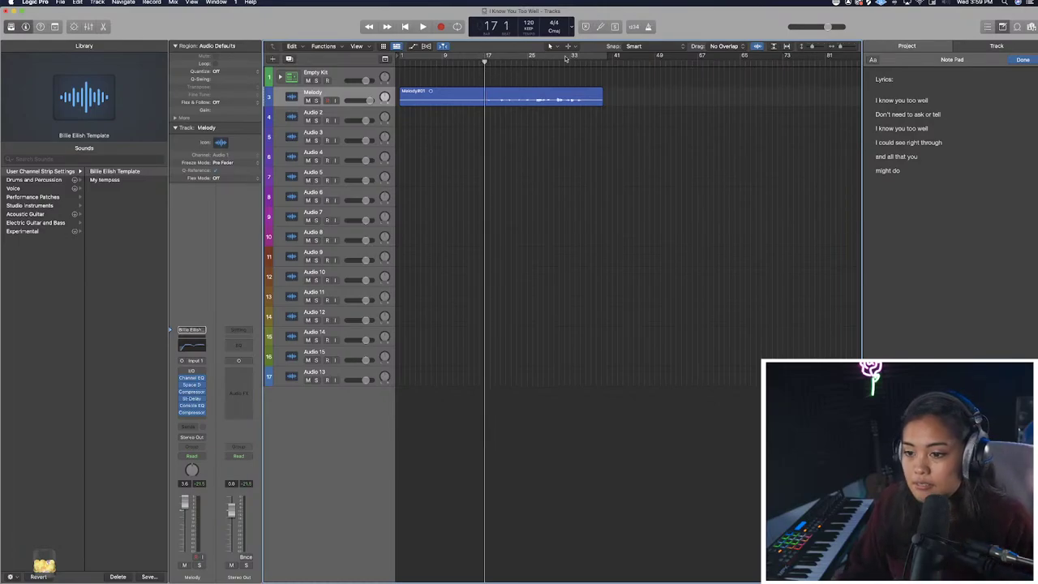
{"action": "key", "text": "space"}
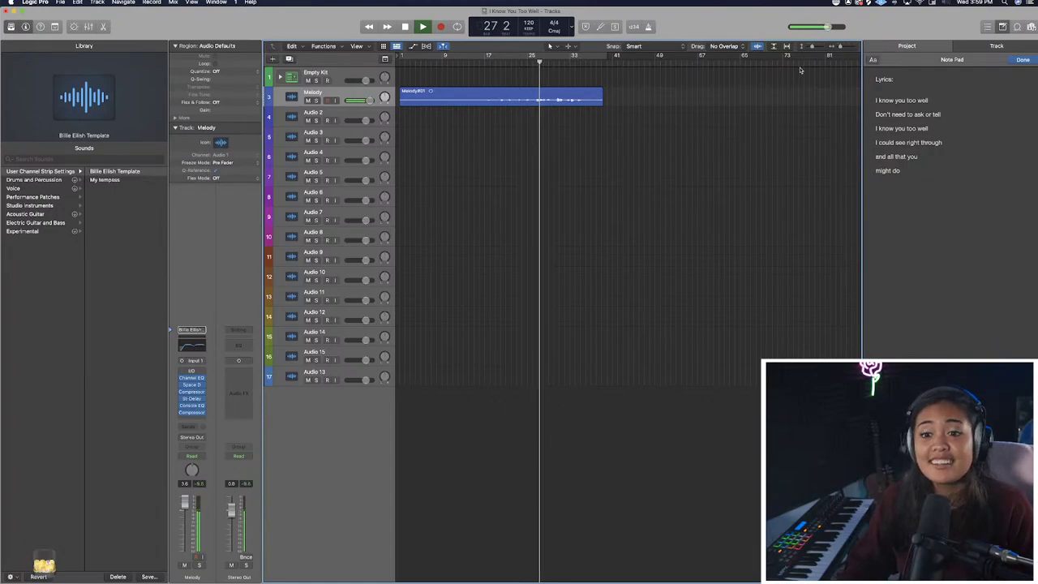
{"action": "left_click", "coordinate": [814, 47]}
{"action": "left_click_drag", "start_coordinate": [813, 47], "coordinate": [817, 47]}
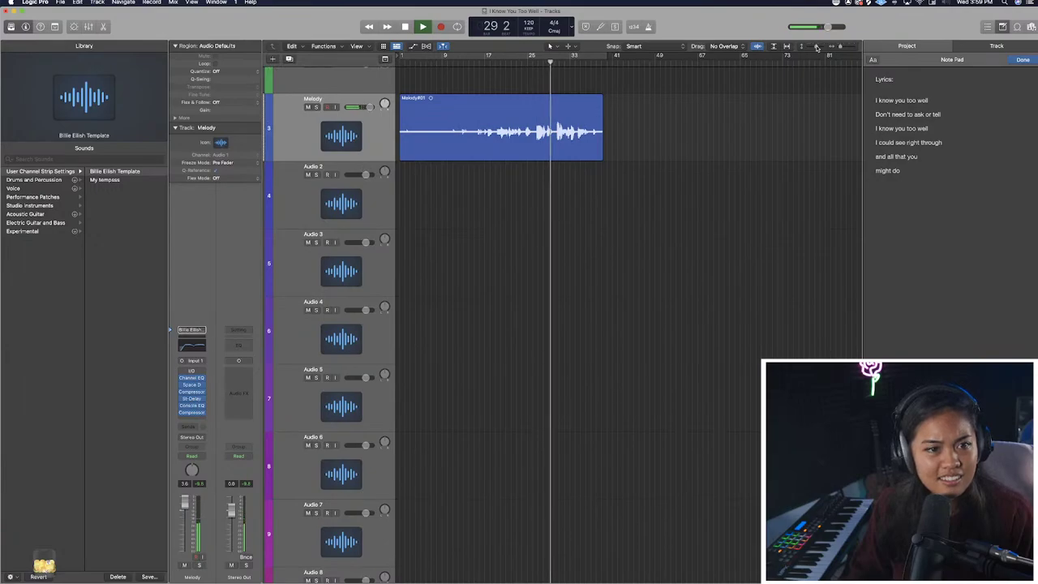
{"action": "key", "text": "space"}
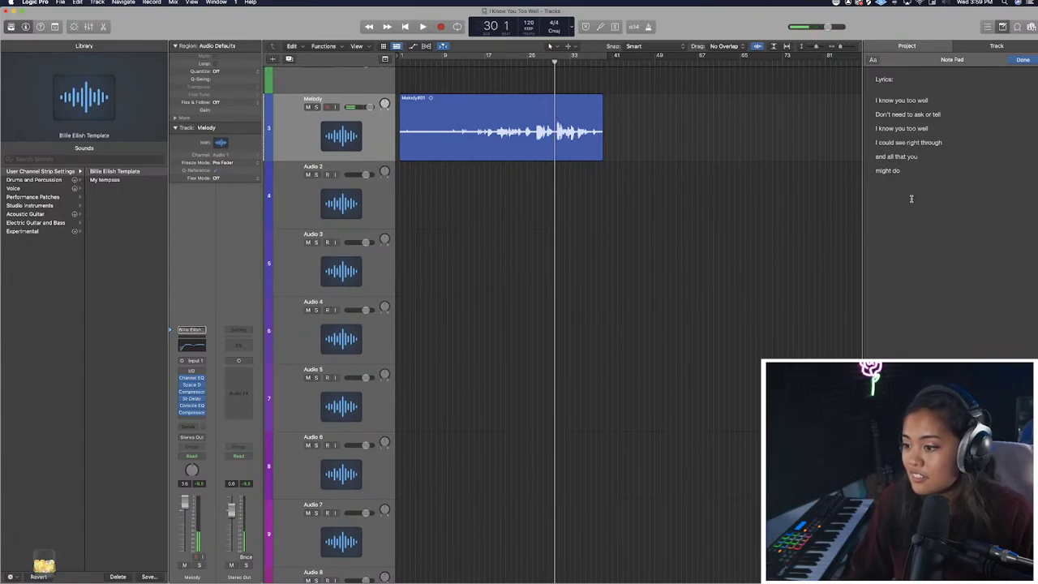
Add the lyrics "The sun might never shine", "until you" and "stop telling lies", with a blank line after "might do".
{"action": "left_click", "coordinate": [908, 195]}
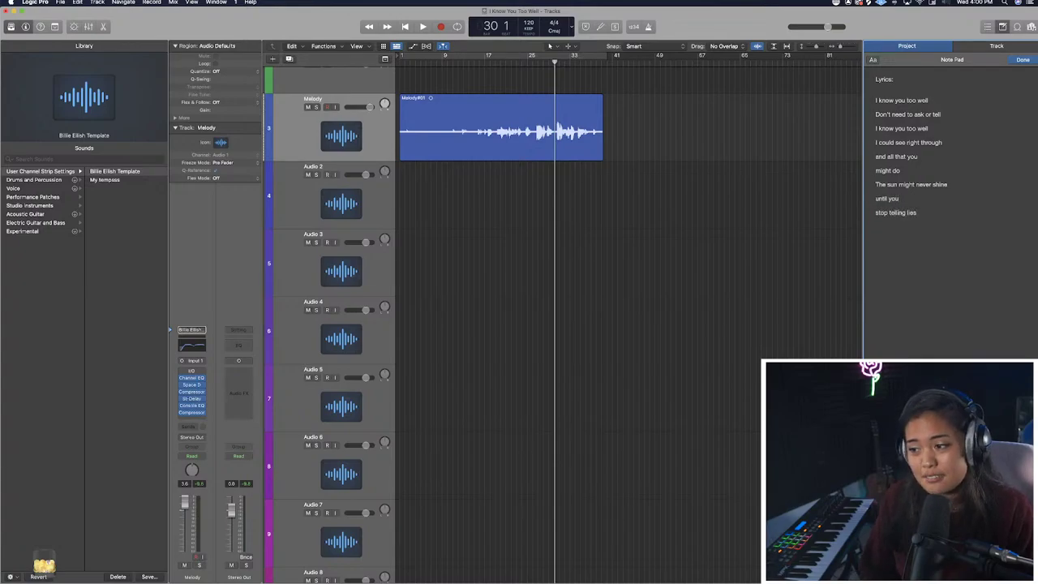
{"action": "left_click", "coordinate": [920, 167]}
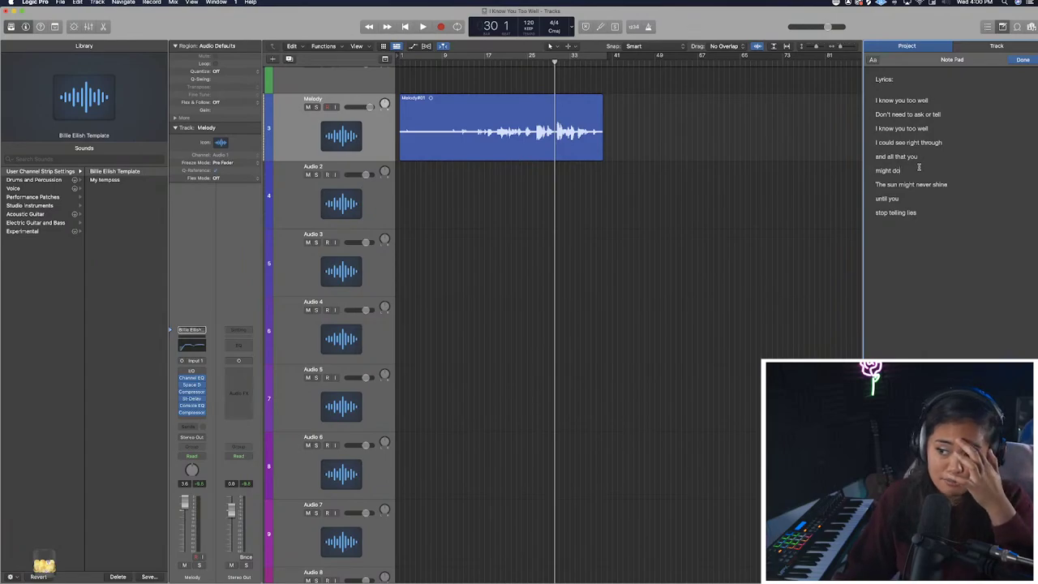
{"action": "key", "text": "Return"}
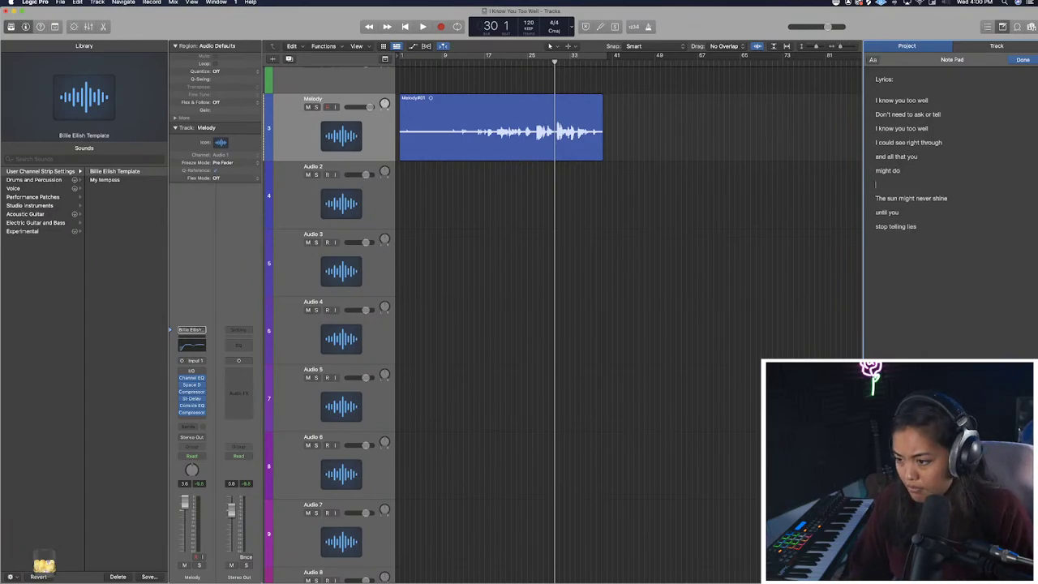
Replay the melody from about bar 20 to bar 32 and add the lyric line "I can't pretend I'm doing fine".
{"action": "left_click", "coordinate": [528, 63]}
{"action": "key", "text": "space"}
{"action": "left_click", "coordinate": [512, 63]}
{"action": "left_click", "coordinate": [501, 62]}
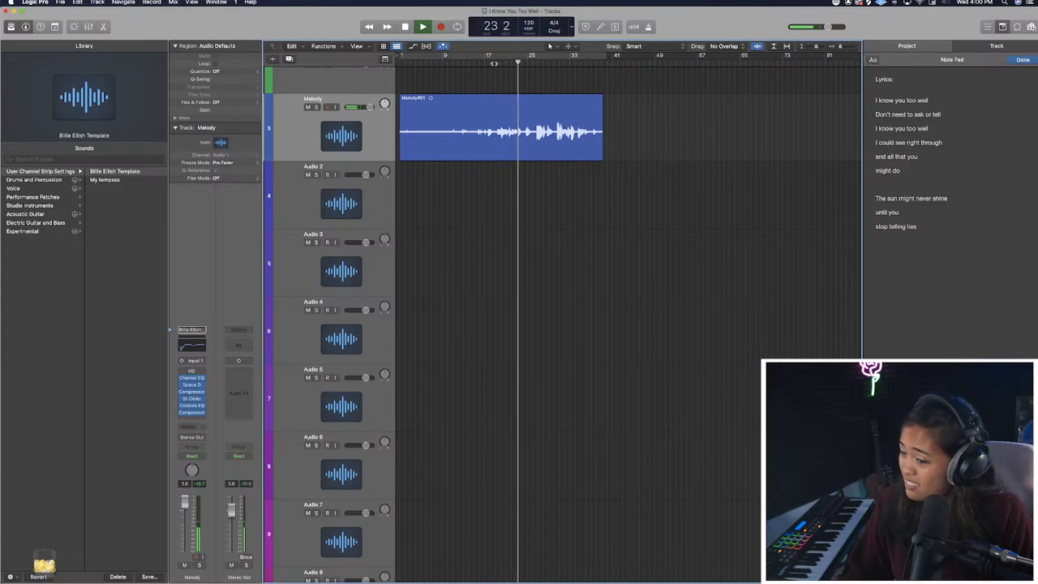
{"action": "key", "text": "space"}
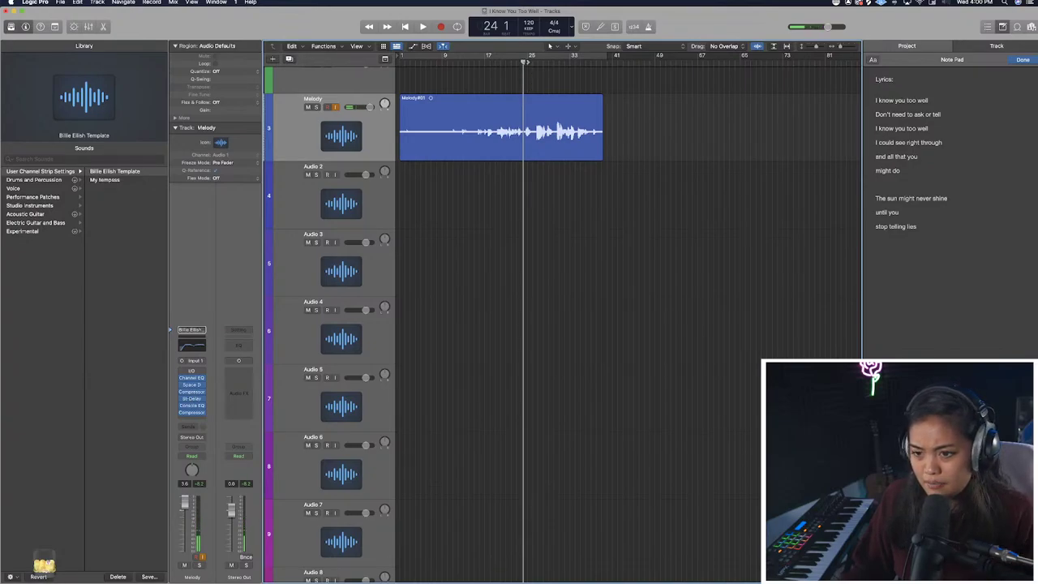
{"action": "key", "text": "space"}
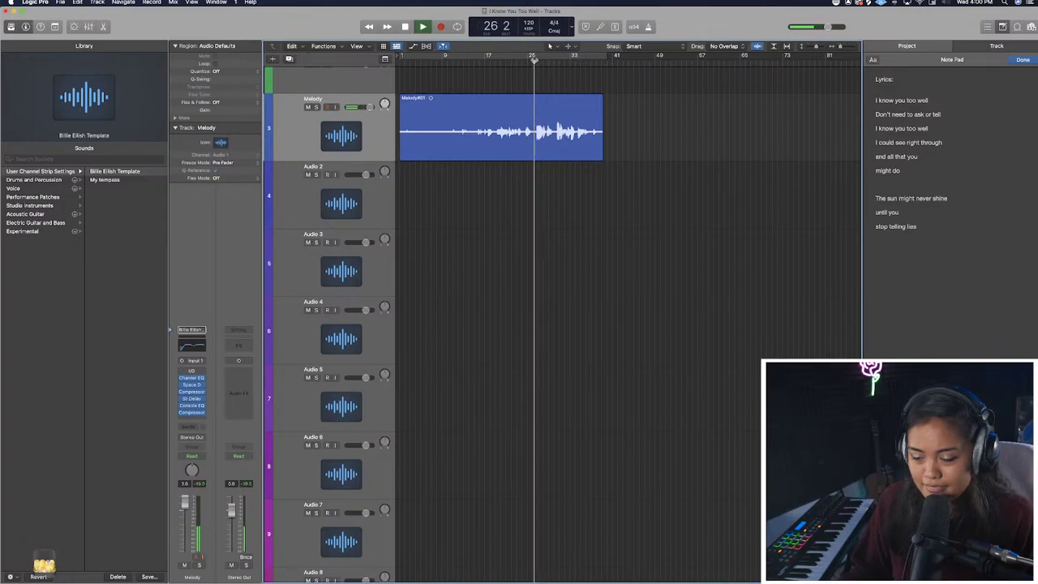
{"action": "left_click", "coordinate": [988, 258]}
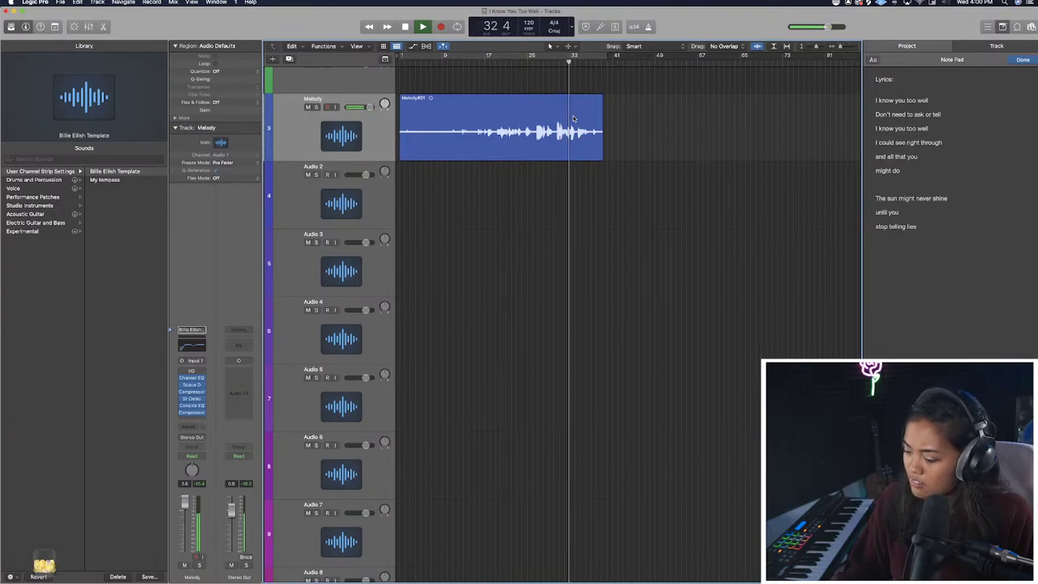
{"action": "key", "text": "space"}
{"action": "left_click", "coordinate": [558, 63]}
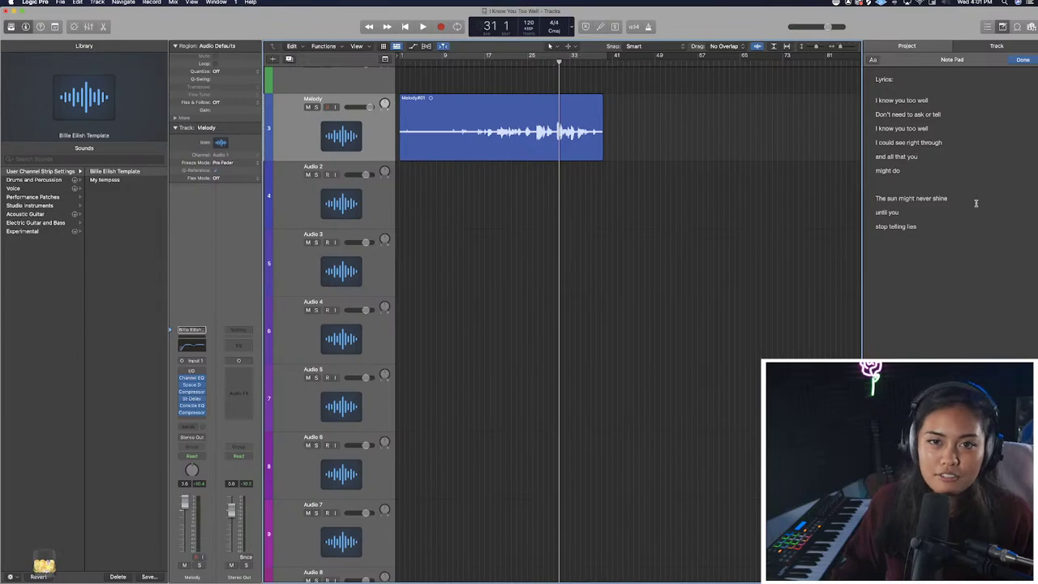
{"action": "left_click", "coordinate": [925, 251]}
{"action": "type", "text": "I can't pretend I'm doing fine"}
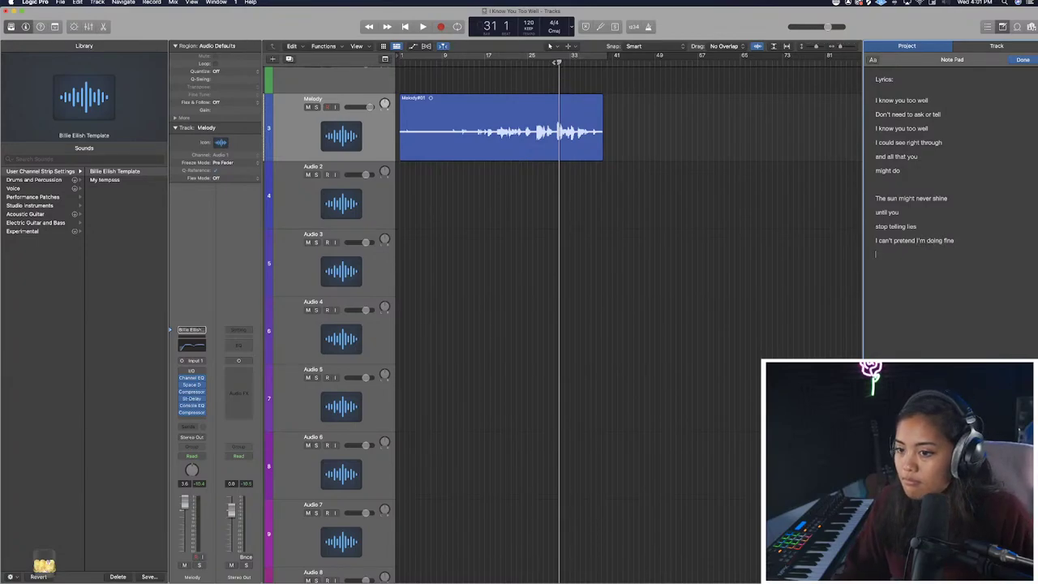
Play the melody from about bar 30 to bar 38 and add the lyric line "When love has made me blind".
{"action": "double_click", "coordinate": [555, 63]}
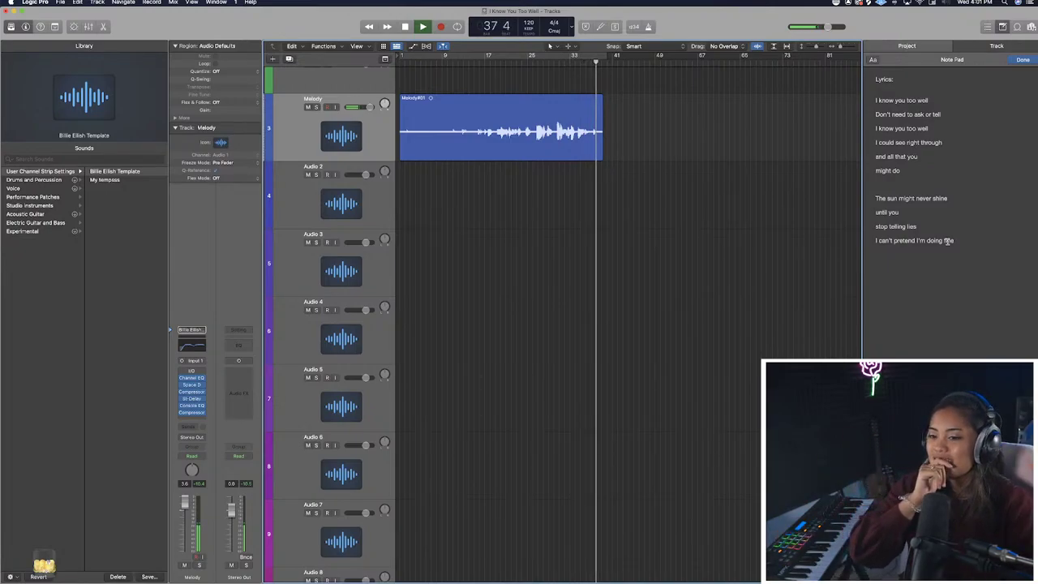
{"action": "key", "text": "space"}
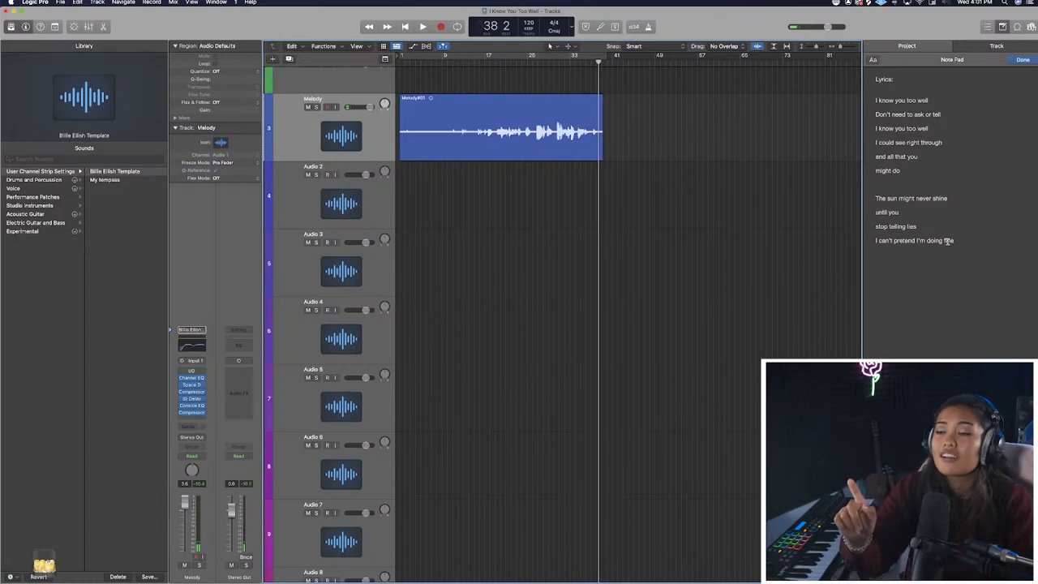
{"action": "left_click", "coordinate": [966, 259]}
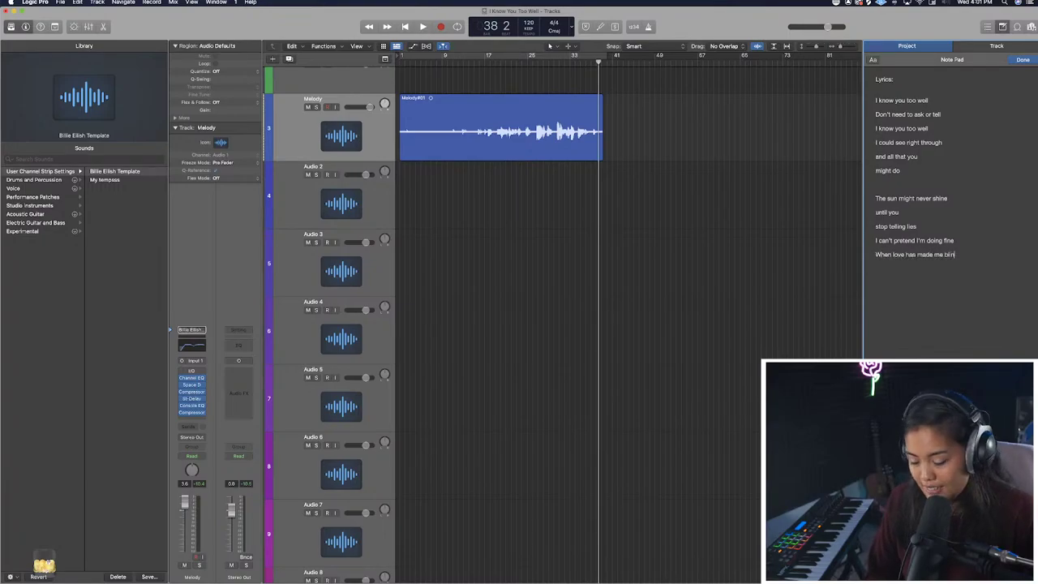
{"action": "left_click", "coordinate": [698, 240]}
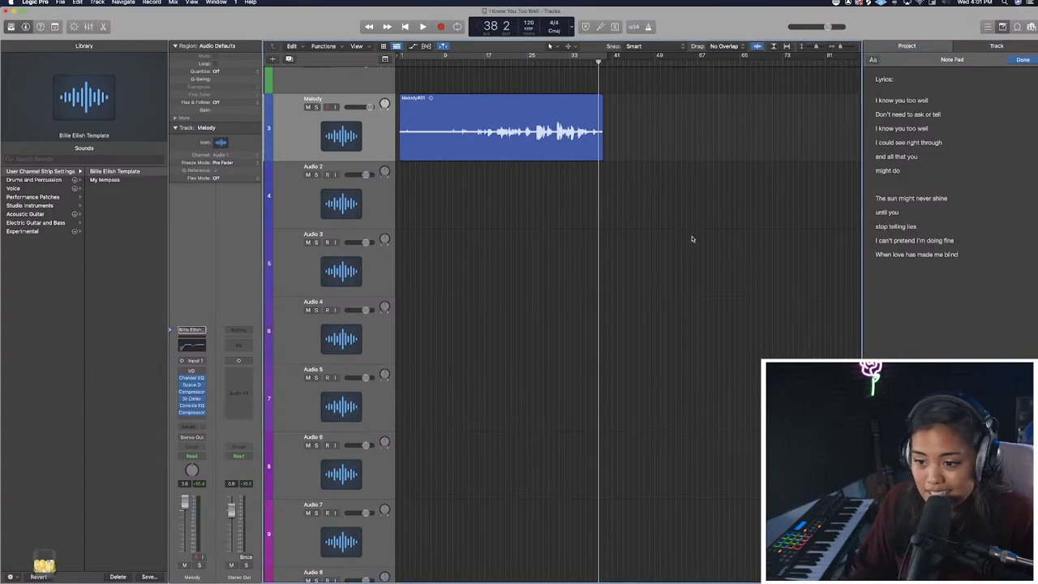
Move the playhead back to bar 9, where the vocal melody begins.
{"action": "left_click", "coordinate": [469, 65]}
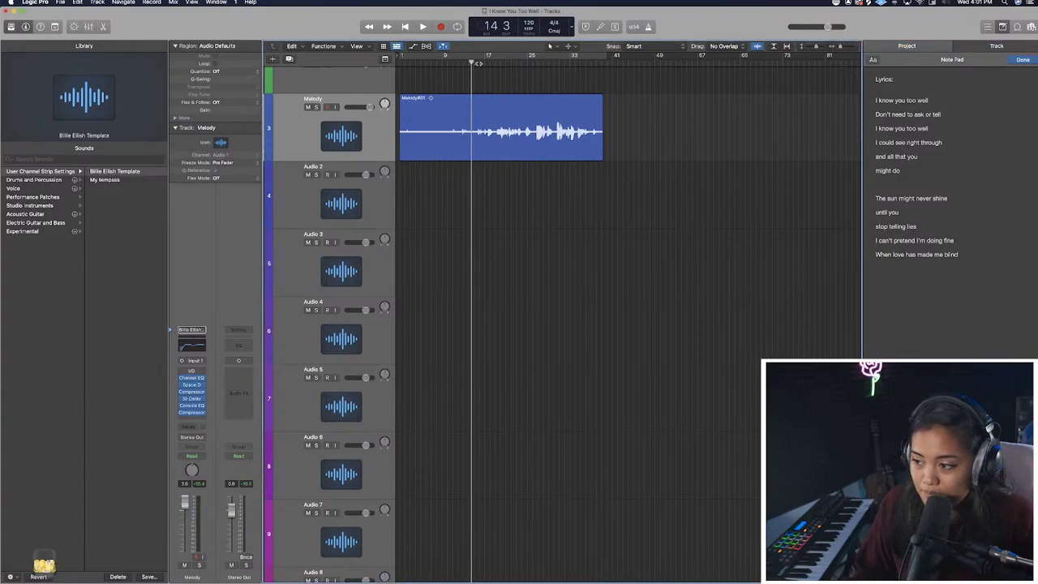
{"action": "left_click_drag", "start_coordinate": [477, 63], "coordinate": [442, 63]}
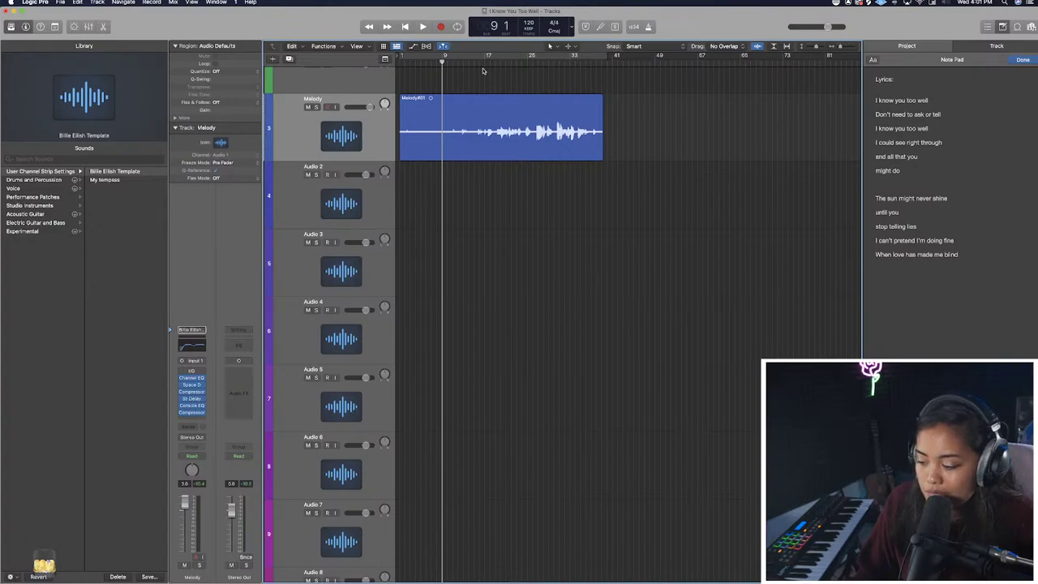
{"action": "left_click_drag", "start_coordinate": [444, 60], "coordinate": [441, 63]}
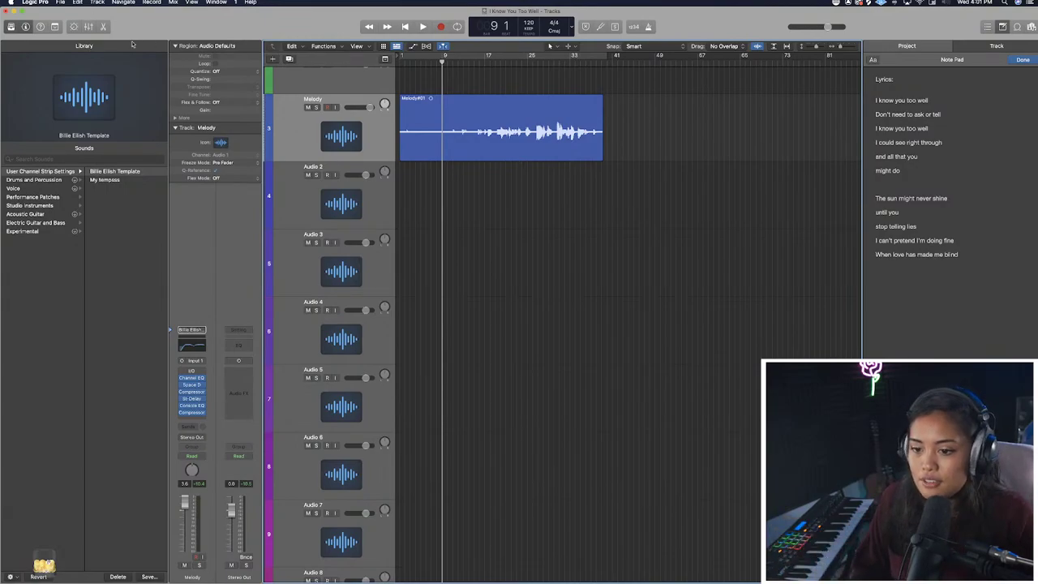
{"action": "mouse_move", "coordinate": [442, 62]}
{"action": "left_mouse_down"}
{"action": "mouse_move", "coordinate": [464, 63]}
{"action": "mouse_move", "coordinate": [442, 63]}
{"action": "left_mouse_up"}
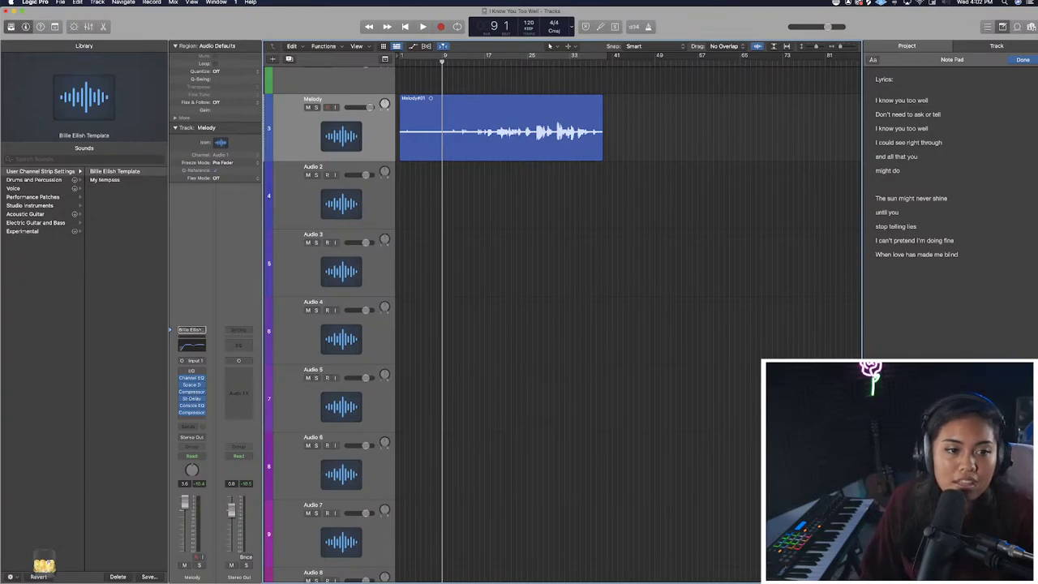
{"action": "key", "text": "super+Tab"}
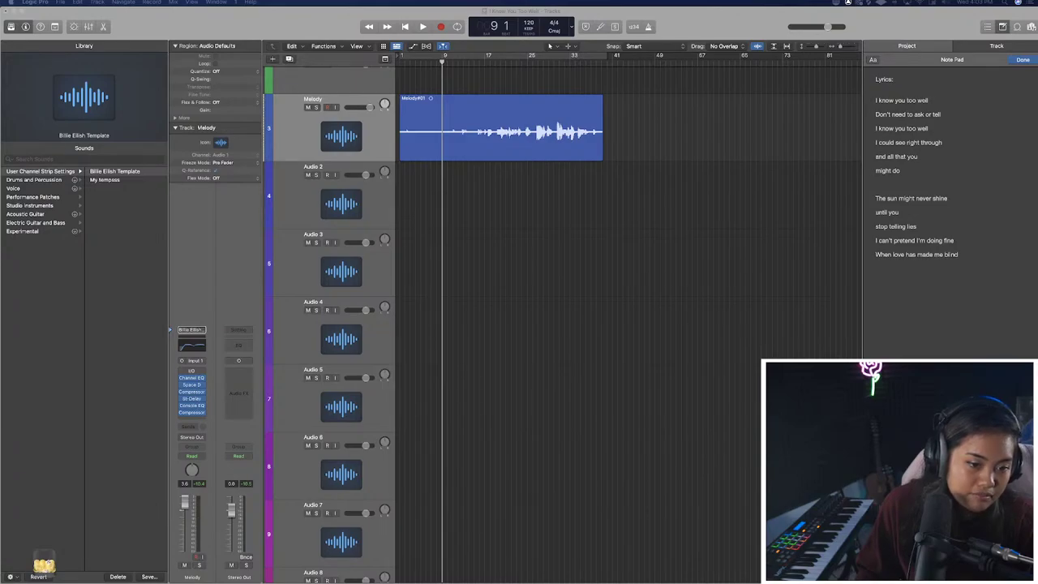
{"action": "left_click", "coordinate": [509, 238]}
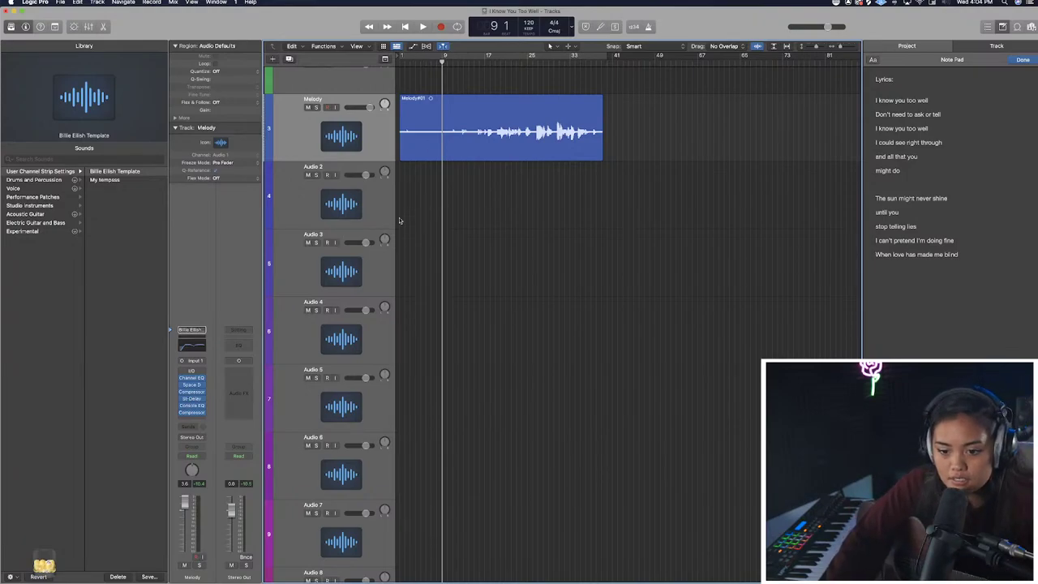
Add a software instrument track below Melody, load the Boesendorfer Grand Piano patch and enable it for recording.
{"action": "key", "text": "alt+super+s"}
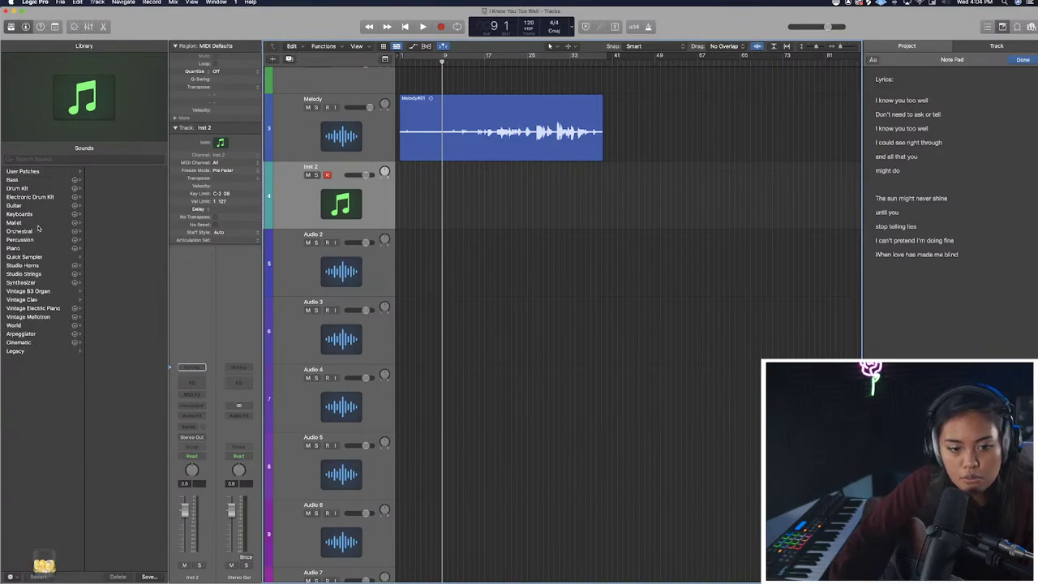
{"action": "left_click", "coordinate": [36, 249]}
{"action": "left_click", "coordinate": [136, 215]}
{"action": "left_click", "coordinate": [139, 173]}
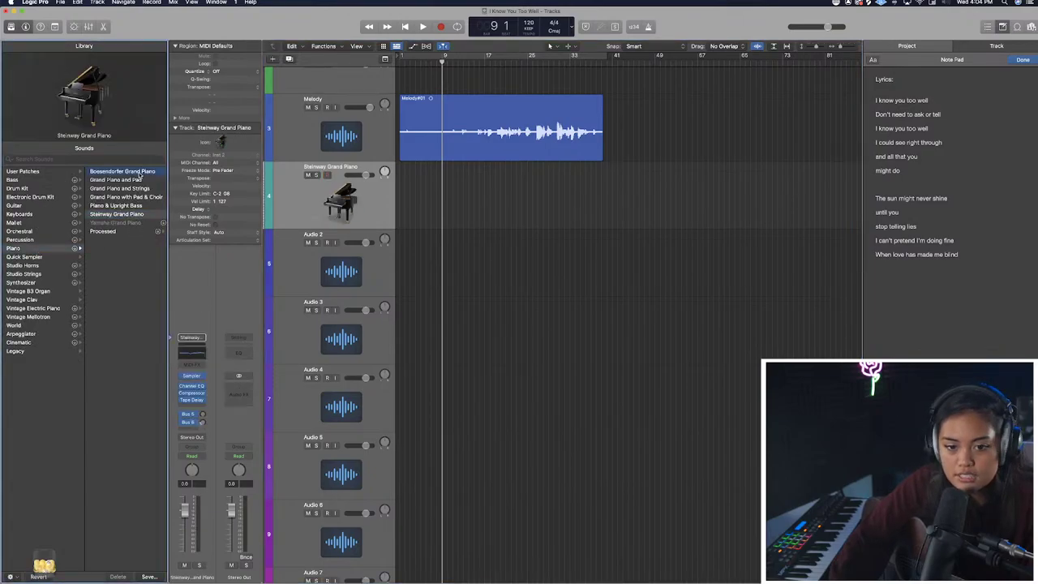
{"action": "left_click", "coordinate": [327, 175]}
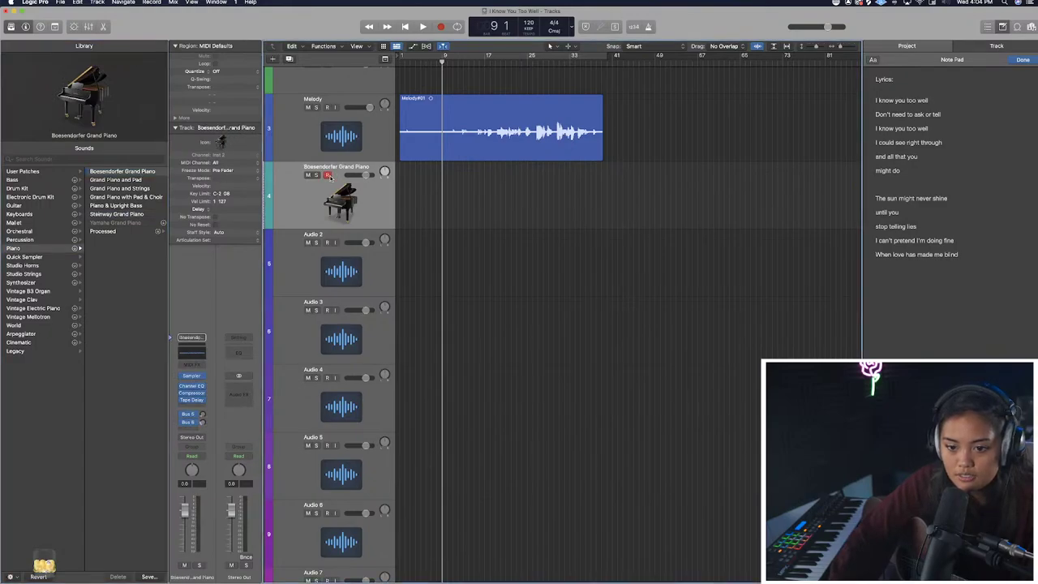
Play the melody from bar 9 with cycle mode off, and return the playhead to bar 9.
{"action": "left_click", "coordinate": [427, 61]}
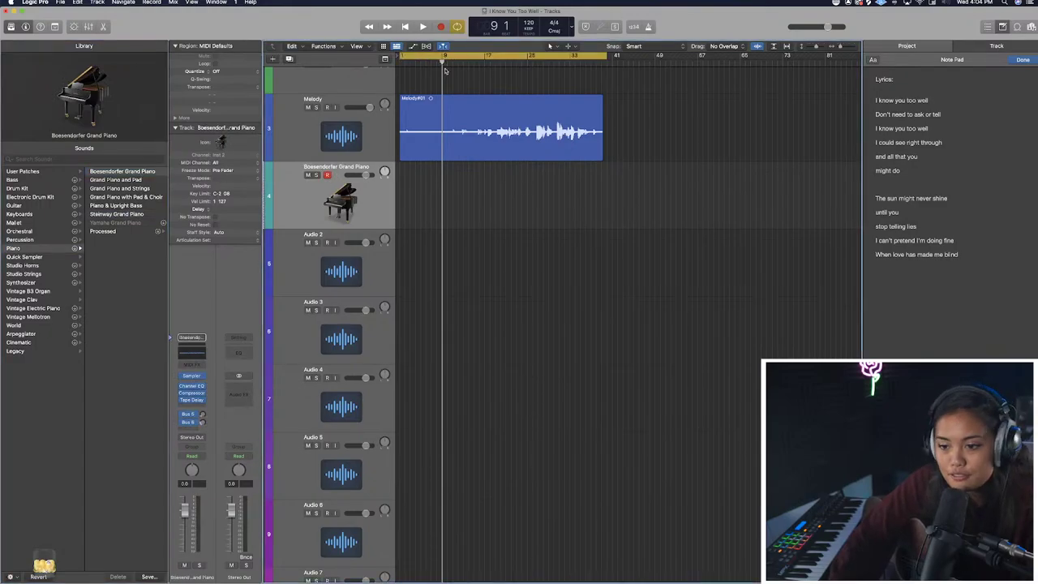
{"action": "left_click", "coordinate": [443, 61]}
{"action": "key", "text": "space"}
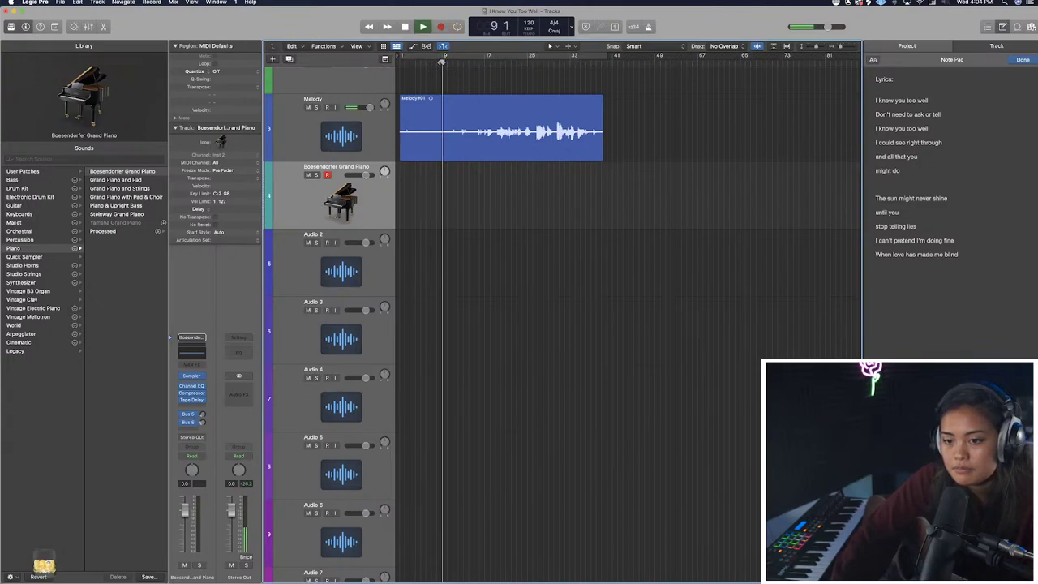
{"action": "key", "text": "space"}
{"action": "left_click", "coordinate": [446, 60]}
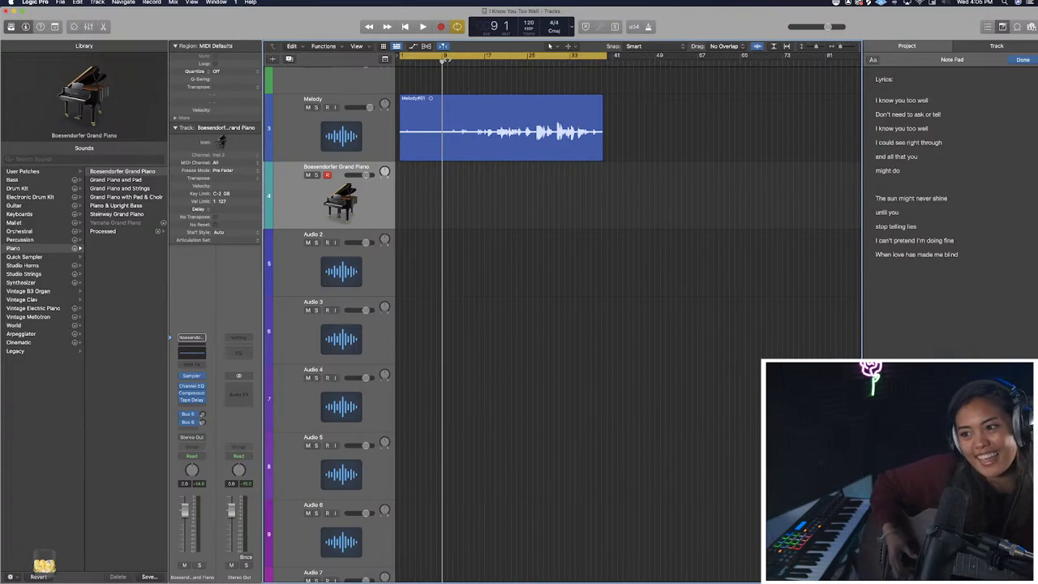
Add the lines "Chords possibly:" and "F" to the project notes, above the first lyric line.
{"action": "left_click", "coordinate": [961, 91]}
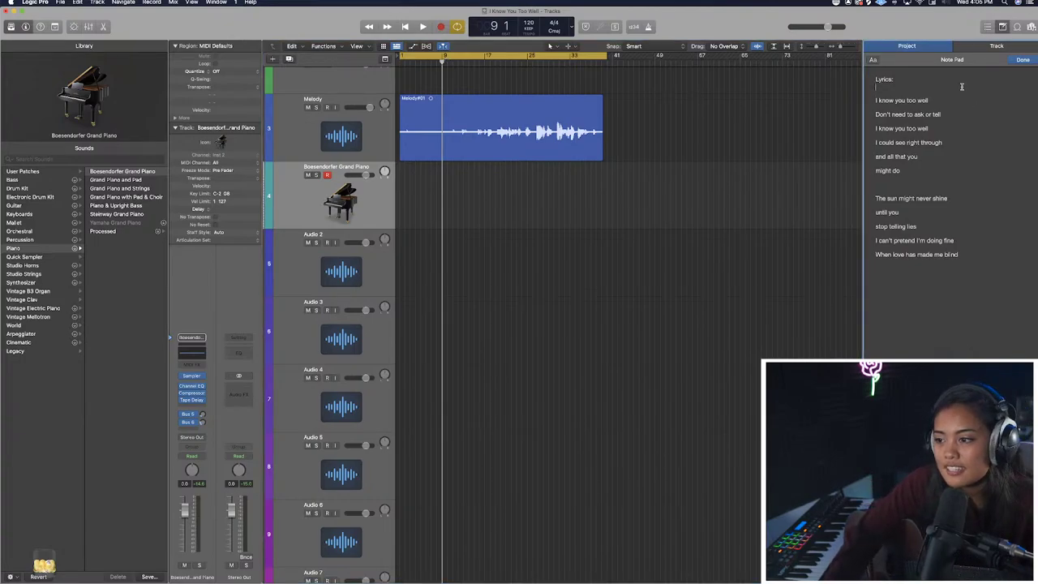
{"action": "key", "text": "Return"}
{"action": "key", "text": "Return"}
{"action": "type", "text": "Chords"}
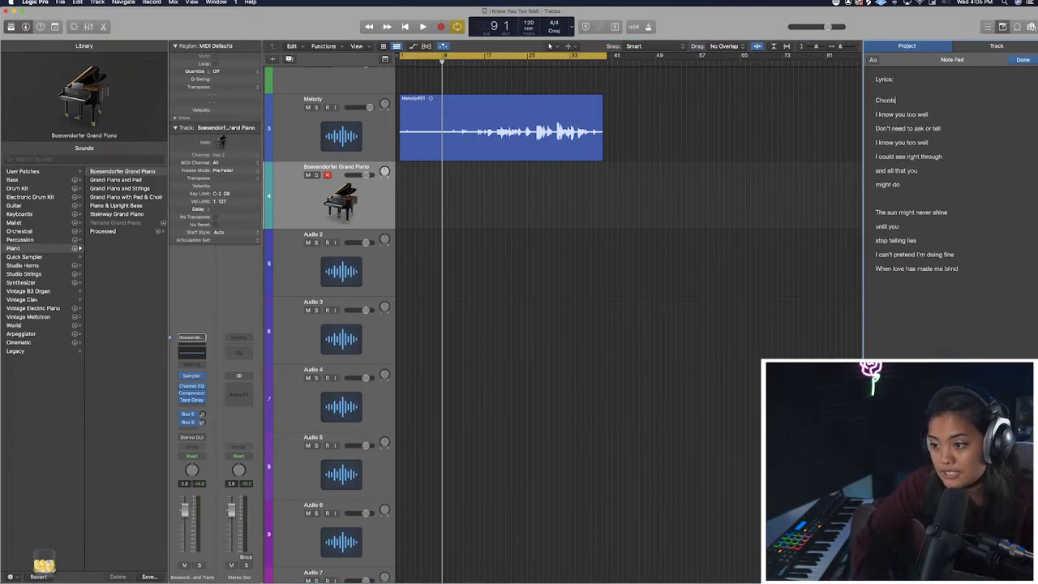
{"action": "type", "text": " possibly:"}
{"action": "key", "text": "Return"}
{"action": "type", "text": "F"}
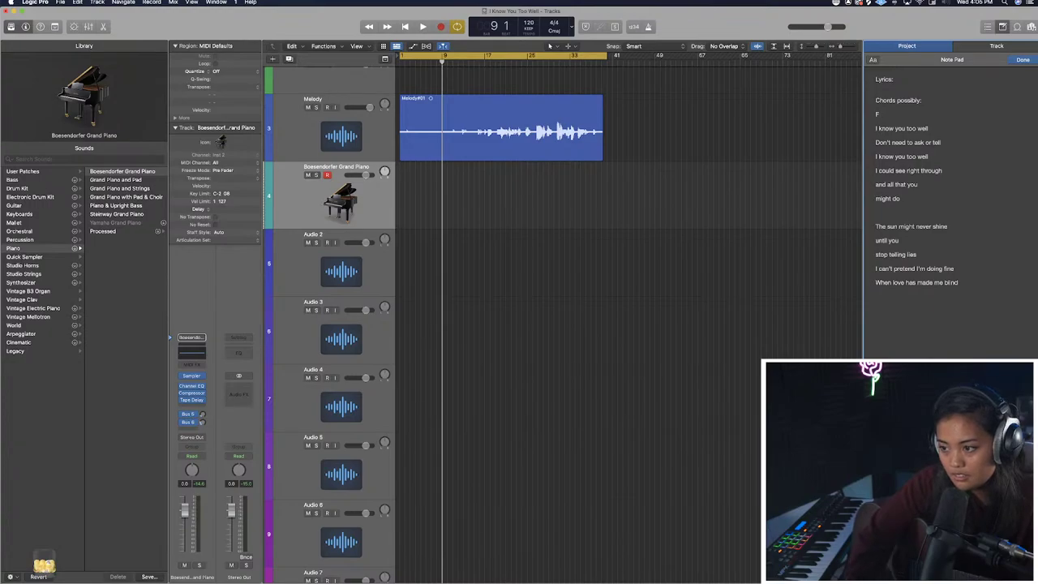
Turn off cycle mode and play the opening of the melody up to bar 8.
{"action": "left_click", "coordinate": [456, 56]}
{"action": "left_click", "coordinate": [412, 62]}
{"action": "key", "text": "space"}
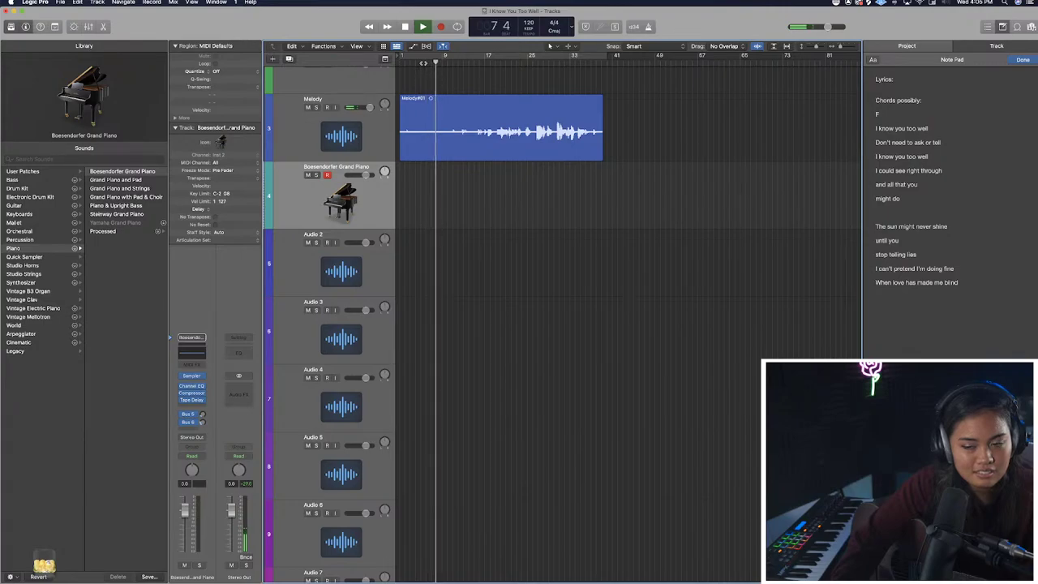
{"action": "key", "text": "space"}
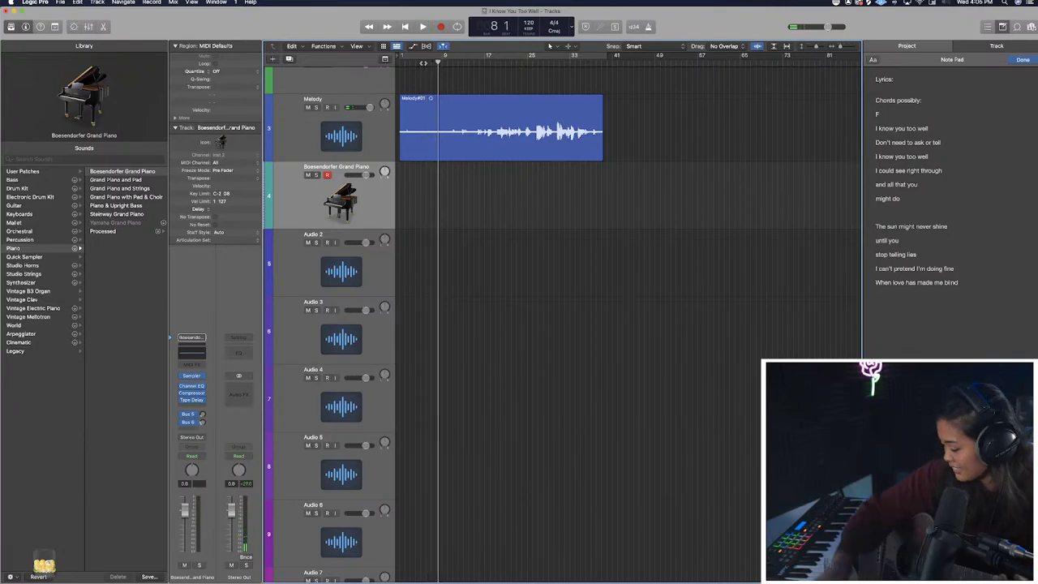
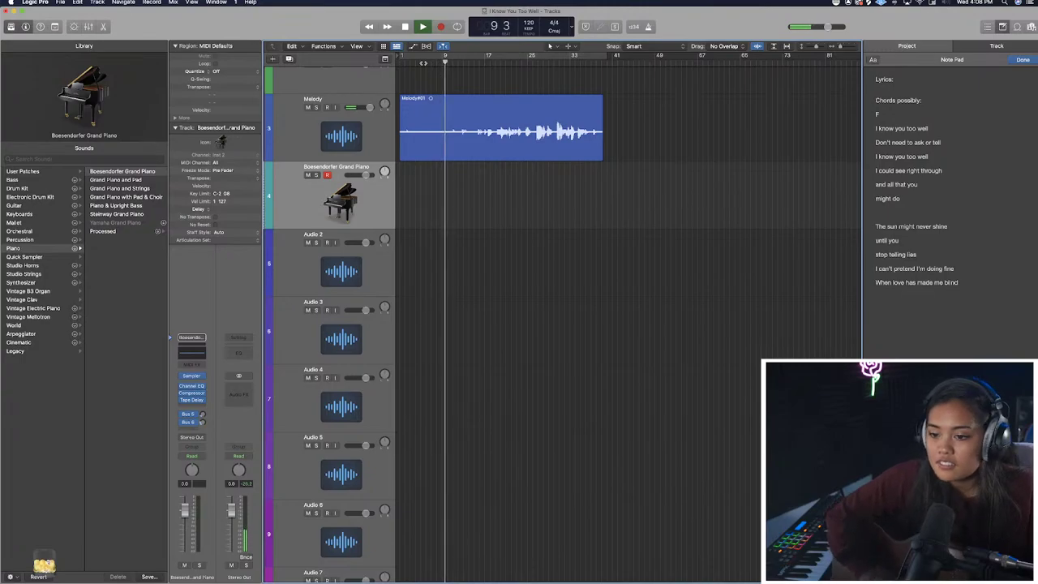
Play back the Melody recording from bar 9 and stop at about bar 14.
{"action": "key", "text": "space"}
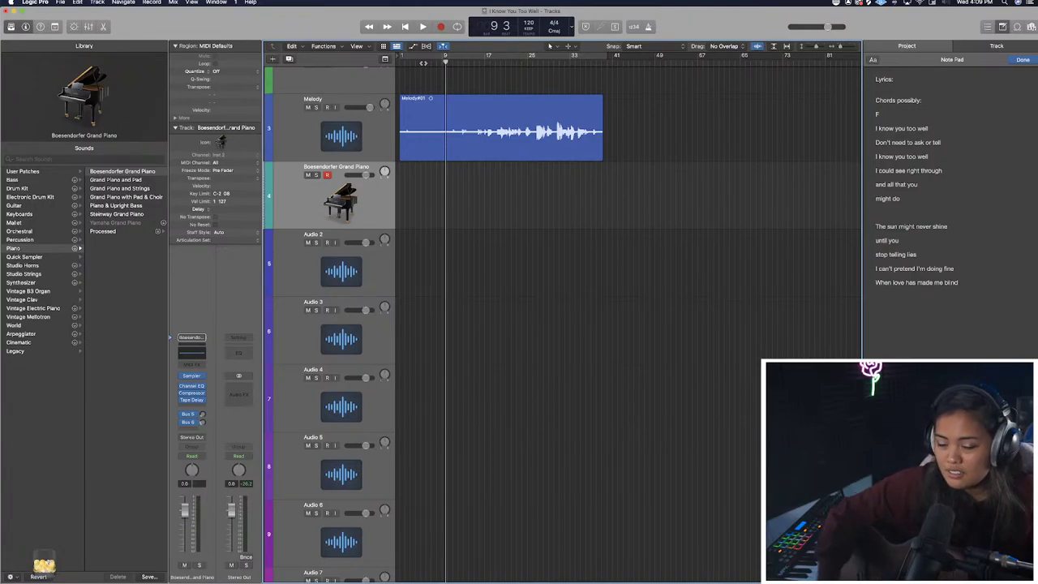
{"action": "left_click", "coordinate": [452, 63]}
{"action": "left_click_drag", "start_coordinate": [452, 63], "coordinate": [447, 63]}
{"action": "key", "text": "space"}
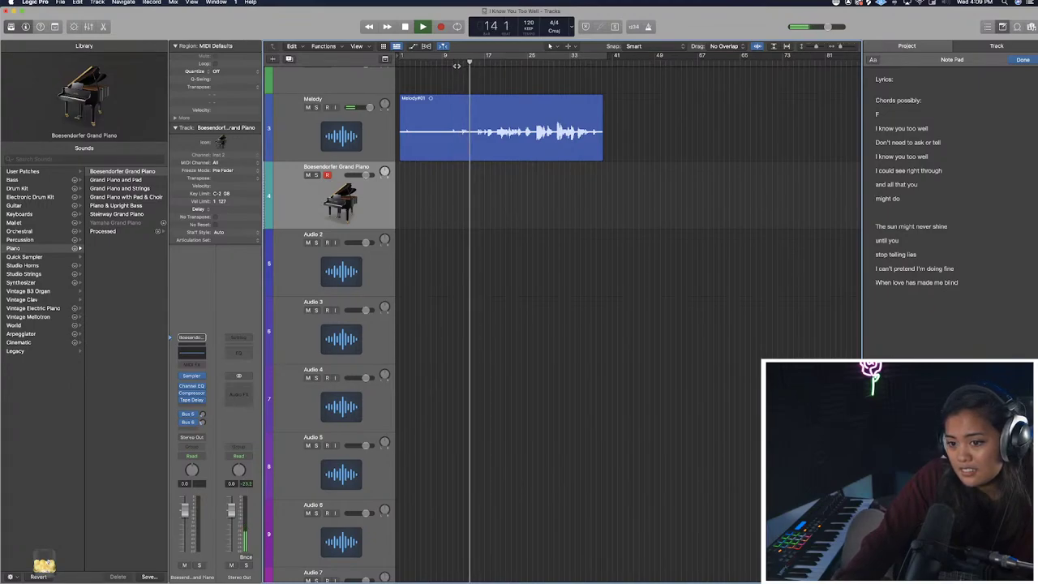
{"action": "key", "text": "space"}
Add the lyric line "you say that I don't" after the second "I know you too well", prefix the following line with "but", and space them evenly.
{"action": "left_click", "coordinate": [932, 162]}
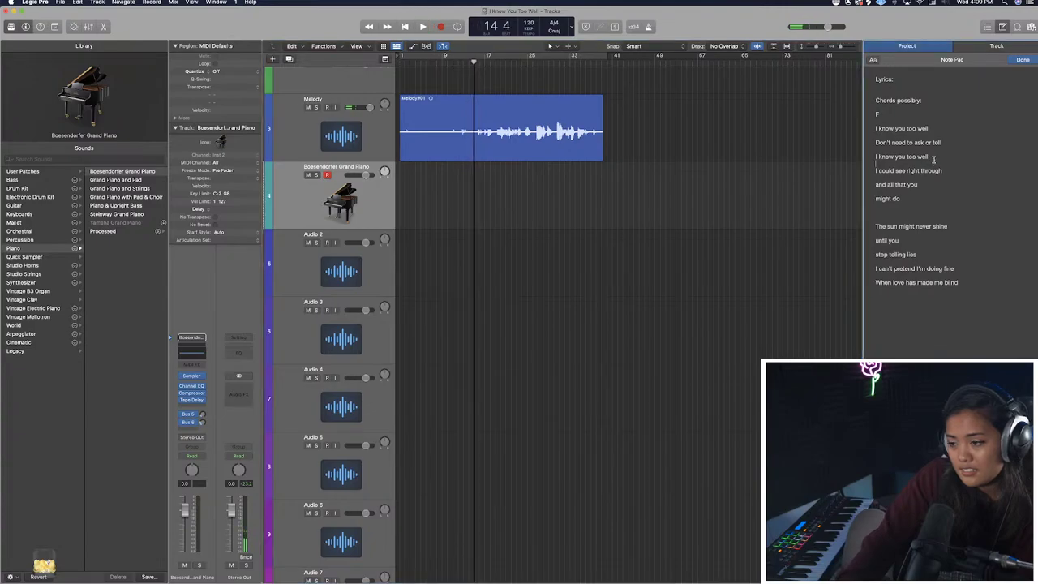
{"action": "type", "text": "you say that I don't"}
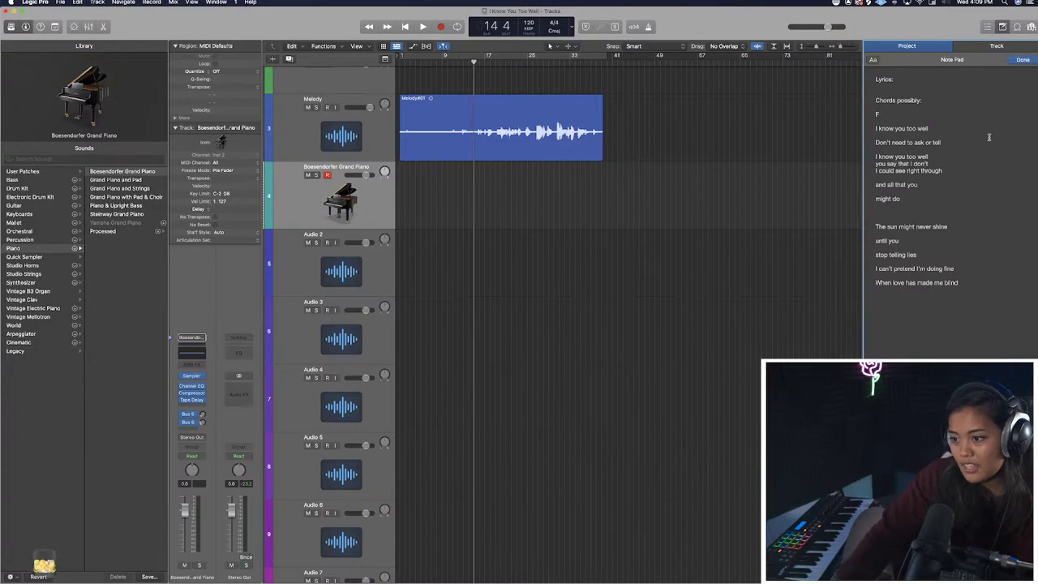
{"action": "left_click", "coordinate": [874, 170]}
{"action": "type", "text": "but"}
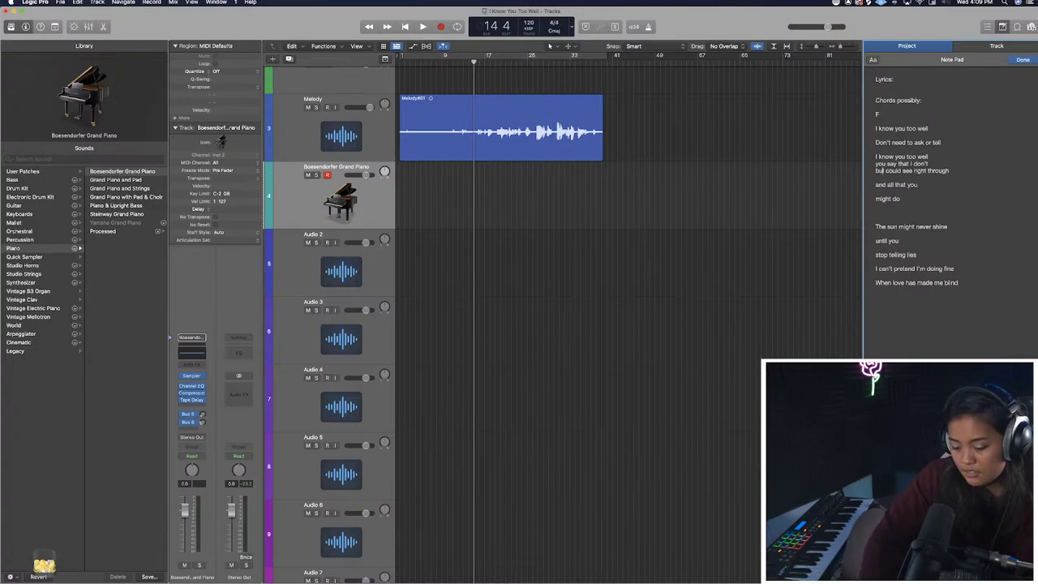
{"action": "left_click", "coordinate": [944, 151]}
{"action": "left_click", "coordinate": [941, 156]}
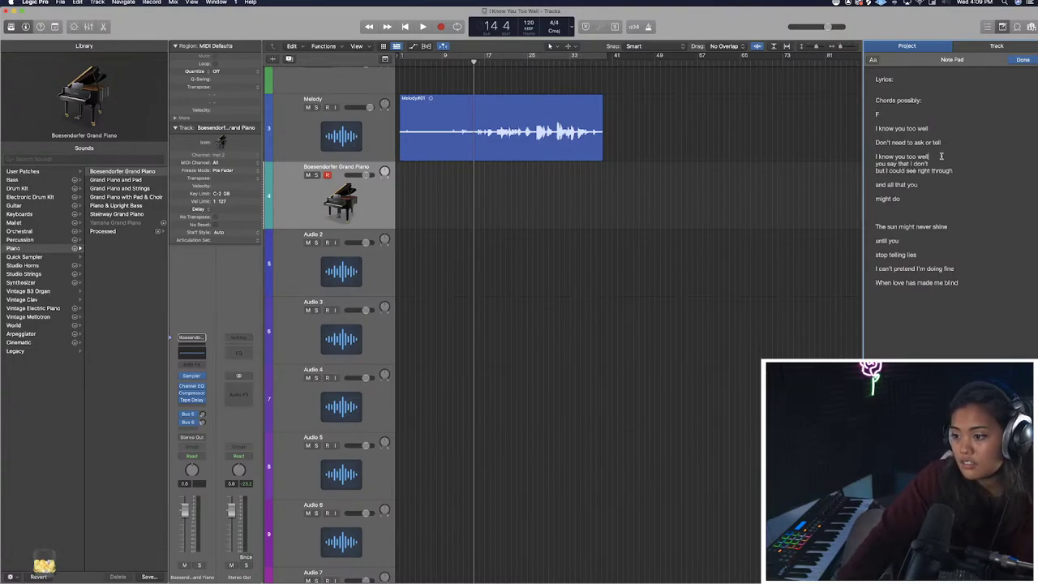
{"action": "key", "text": "Return"}
{"action": "left_click", "coordinate": [934, 170]}
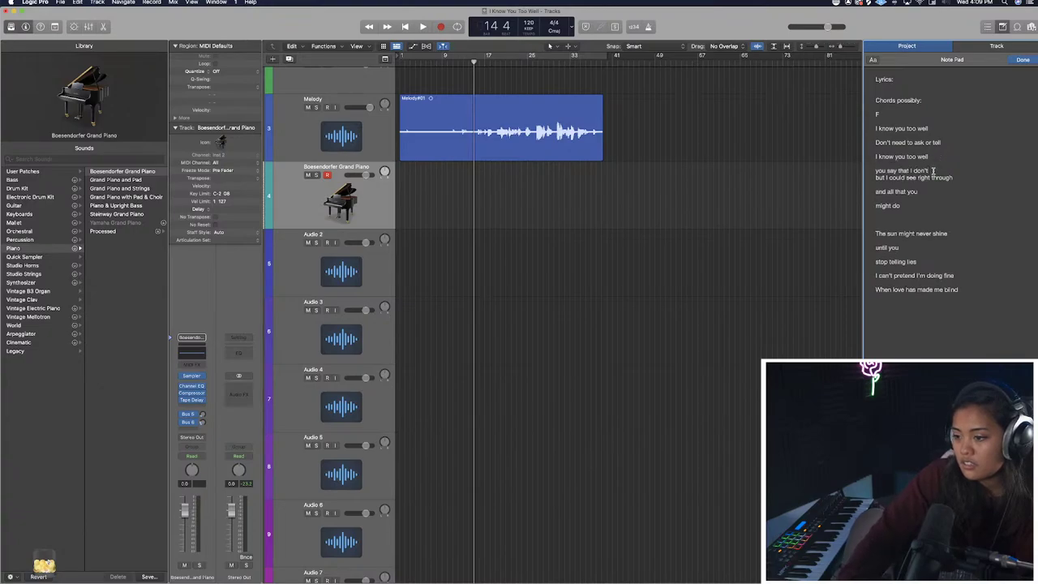
{"action": "key", "text": "Return"}
{"action": "left_click", "coordinate": [921, 211]}
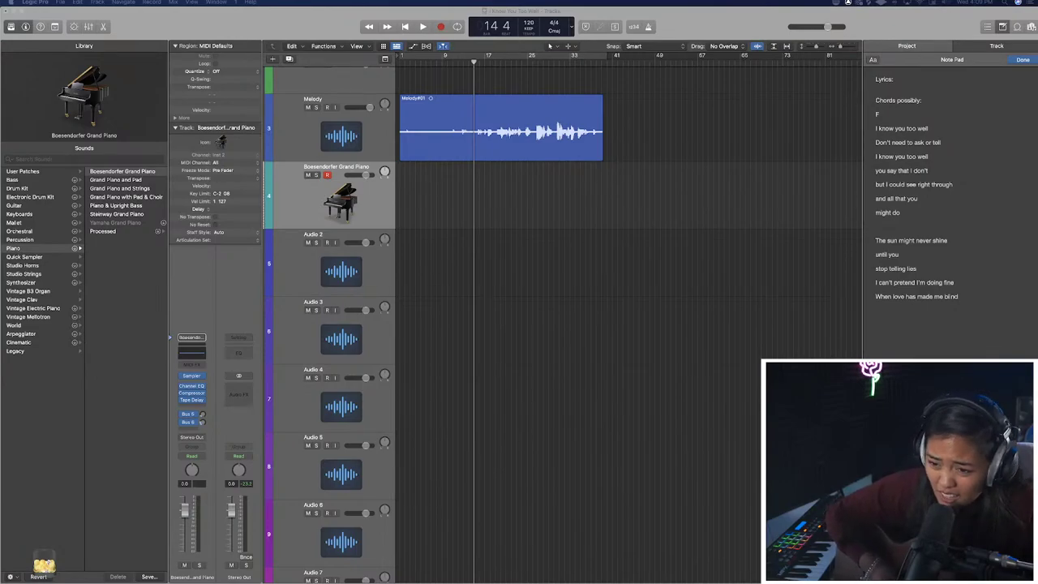
Enable input monitoring on the Melody track and play the song from about bar 9 to bar 21.
{"action": "left_click", "coordinate": [335, 107]}
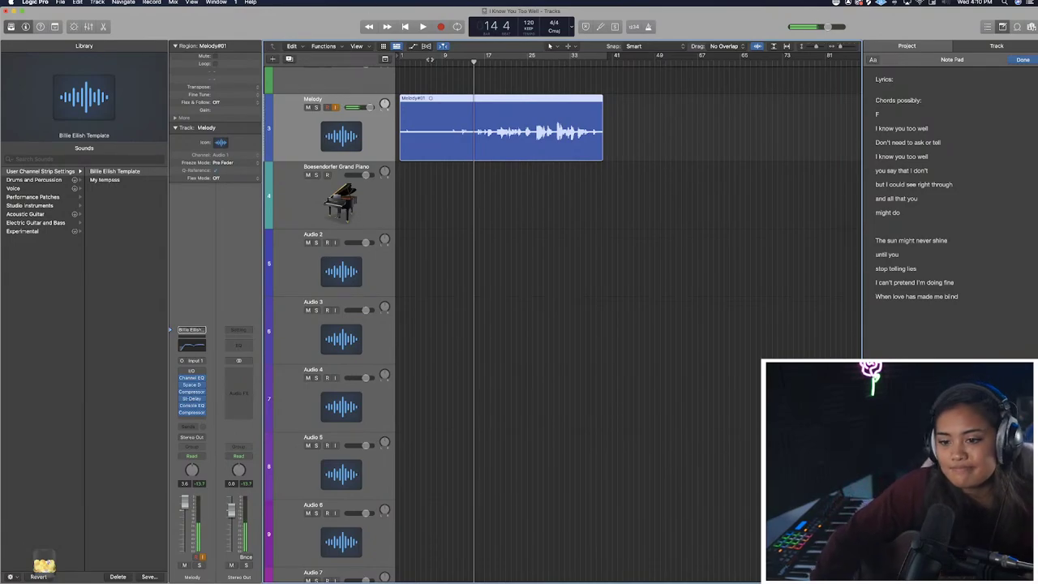
{"action": "left_click", "coordinate": [442, 62]}
{"action": "key", "text": "space"}
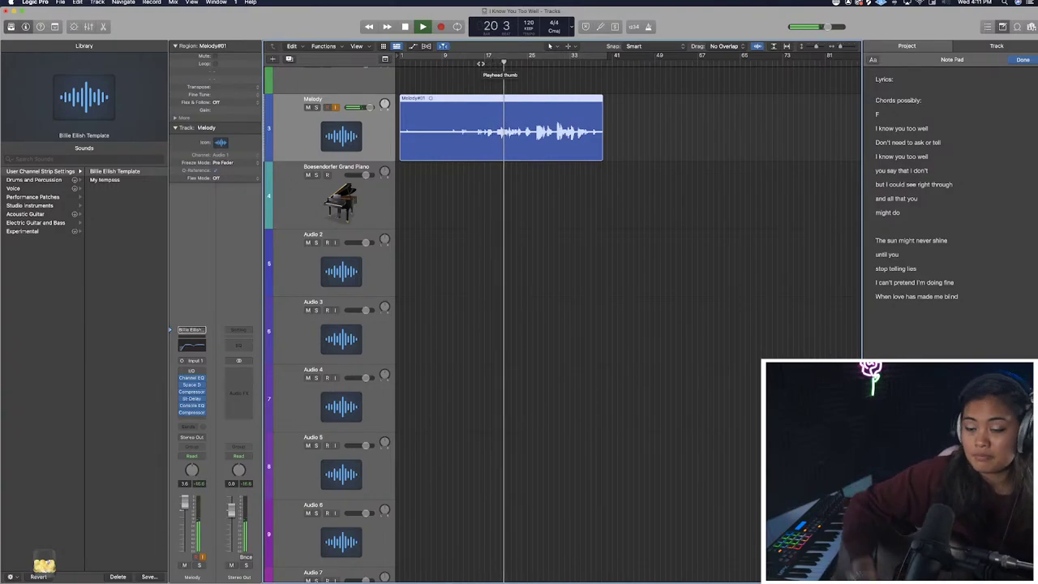
{"action": "key", "text": "space"}
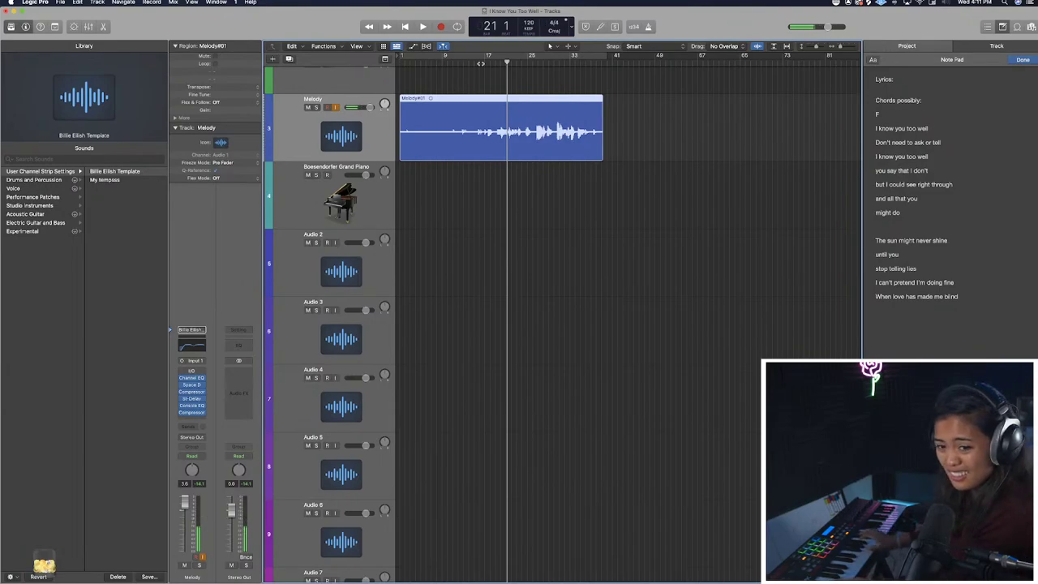
Select the Boesendorfer Grand Piano track and complete the chord line in the project notes as "F D Am A#major".
{"action": "left_click", "coordinate": [338, 172]}
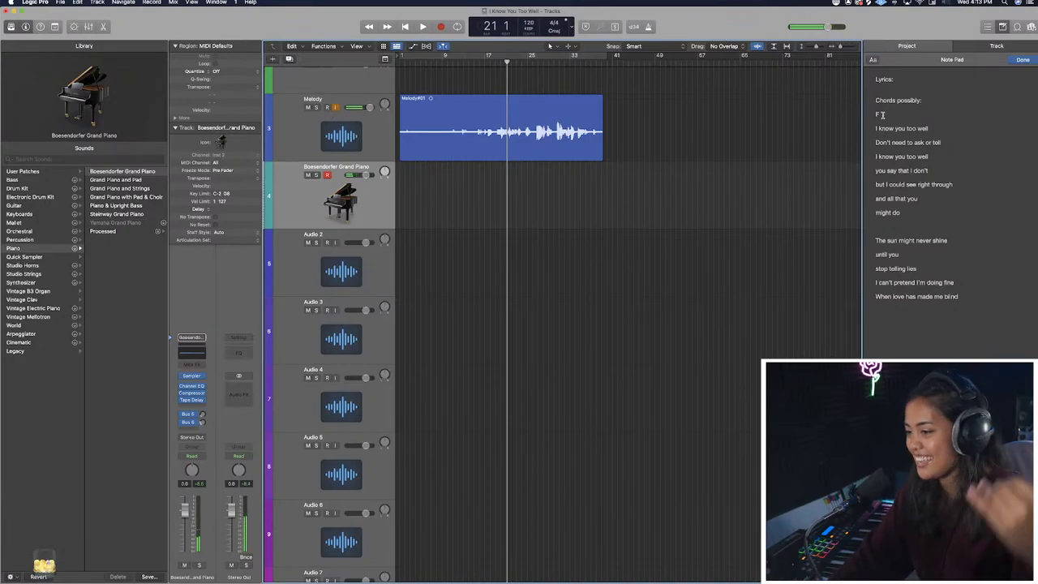
{"action": "left_click", "coordinate": [932, 115]}
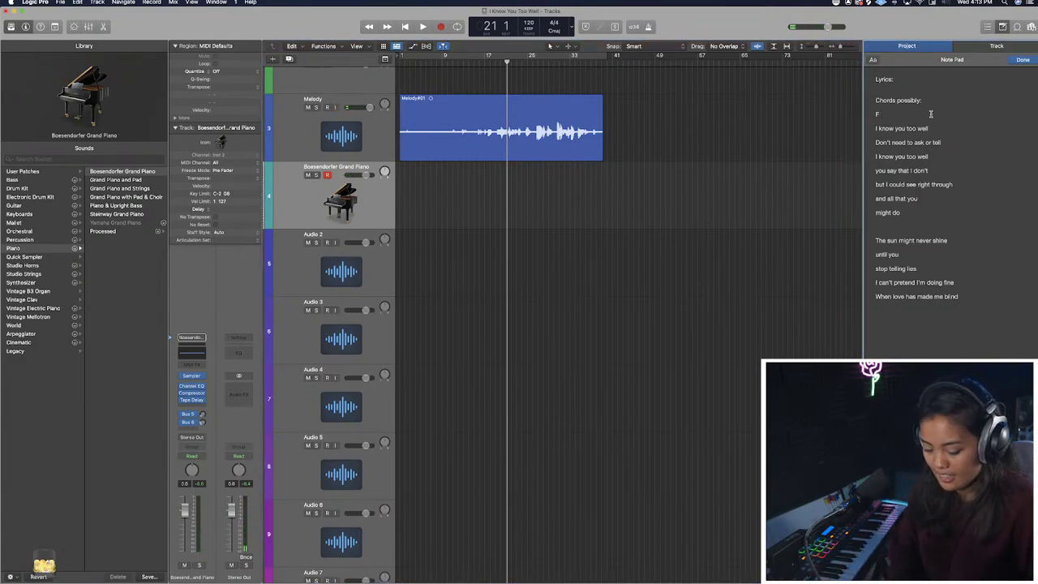
{"action": "type", "text": "D"}
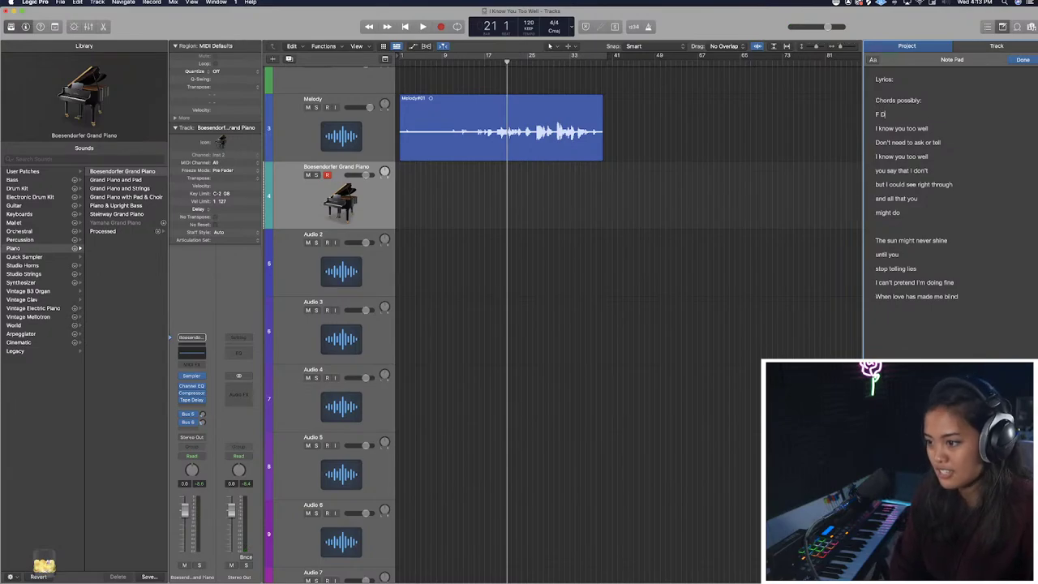
{"action": "type", "text": " Am"}
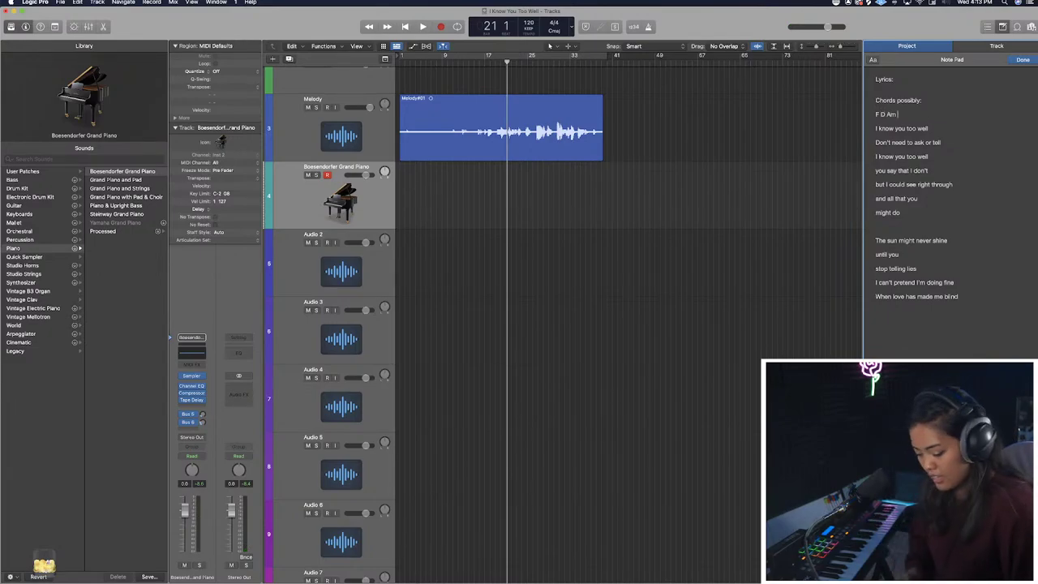
{"action": "type", "text": " Am"}
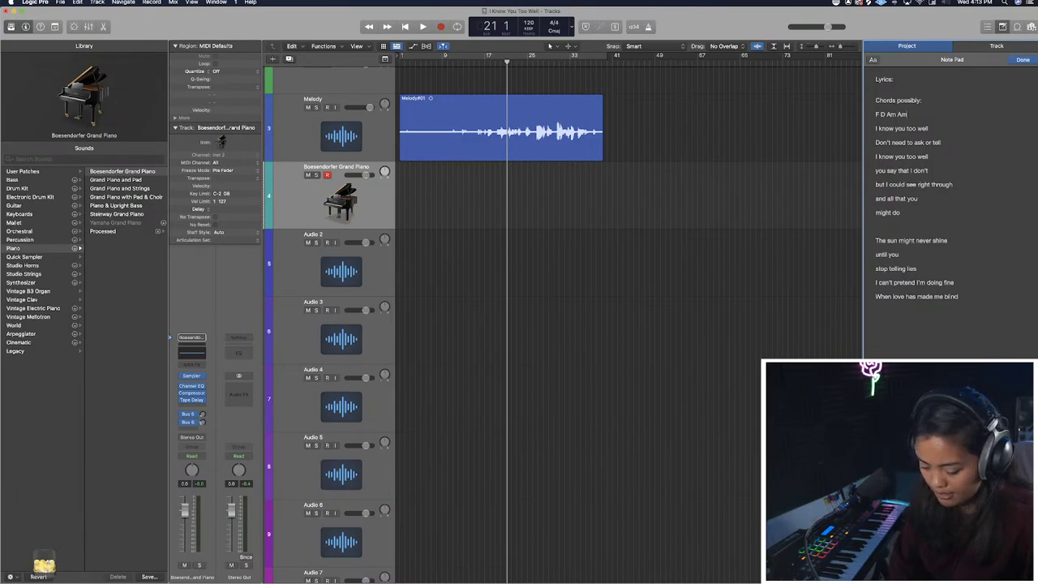
{"action": "key", "text": "BackSpace"}
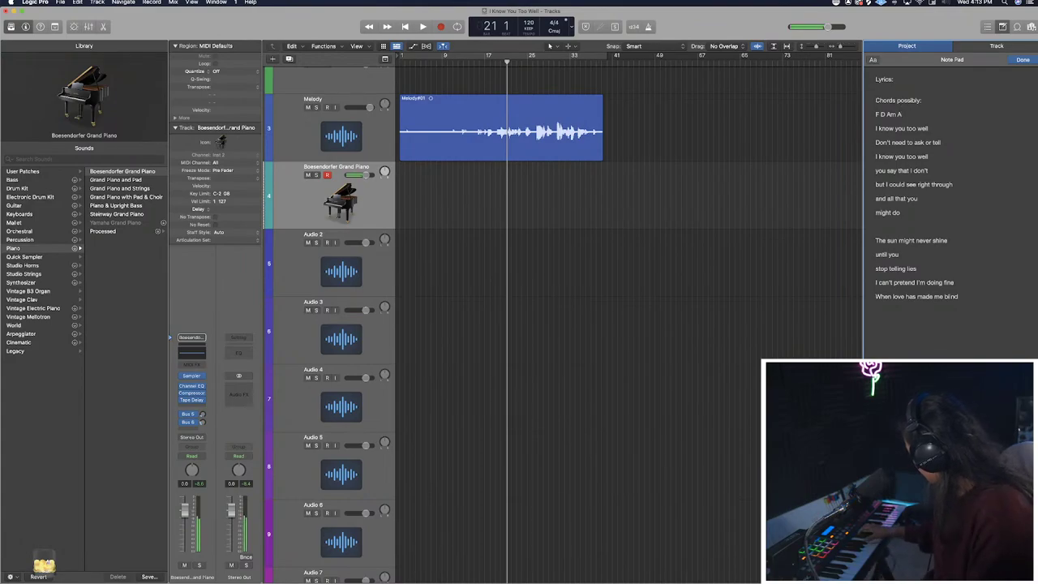
{"action": "type", "text": "#"}
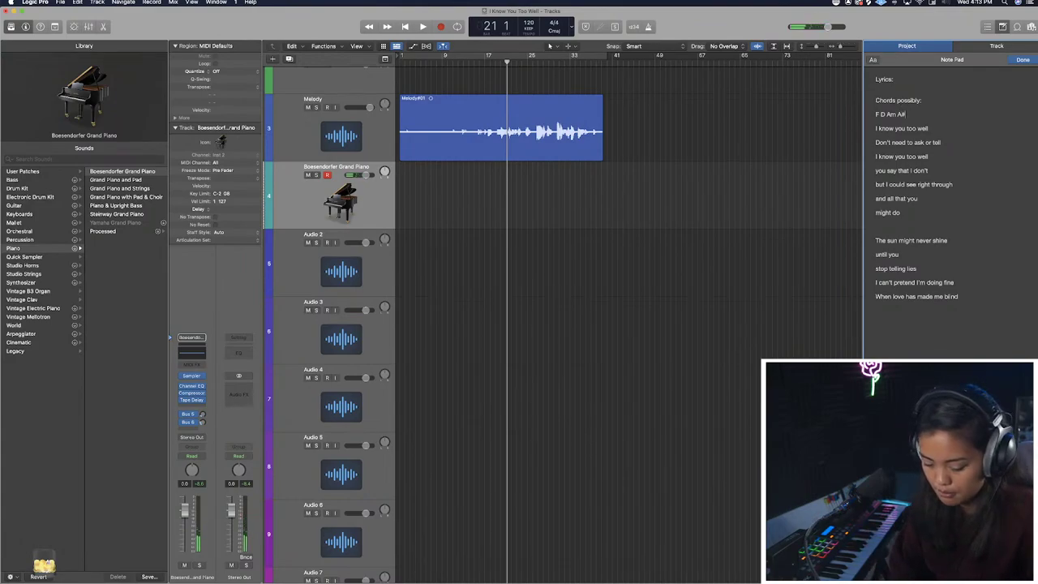
{"action": "type", "text": "major"}
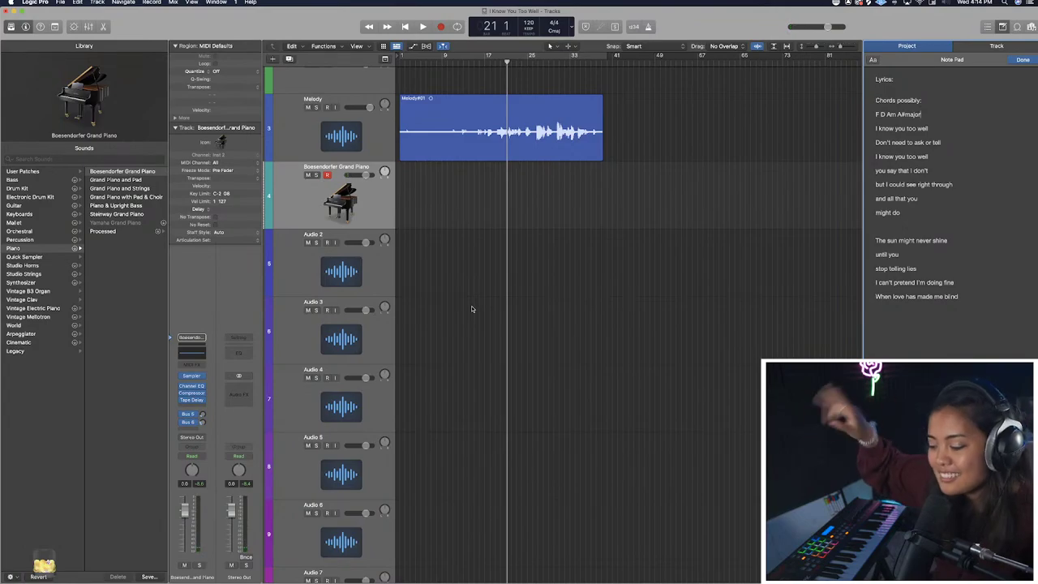
Set a cycle range from bar 9 to the end of the Melody region and play it to about bar 21.
{"action": "left_click", "coordinate": [447, 61]}
{"action": "left_click", "coordinate": [443, 61]}
{"action": "left_click_drag", "start_coordinate": [444, 55], "coordinate": [605, 58]}
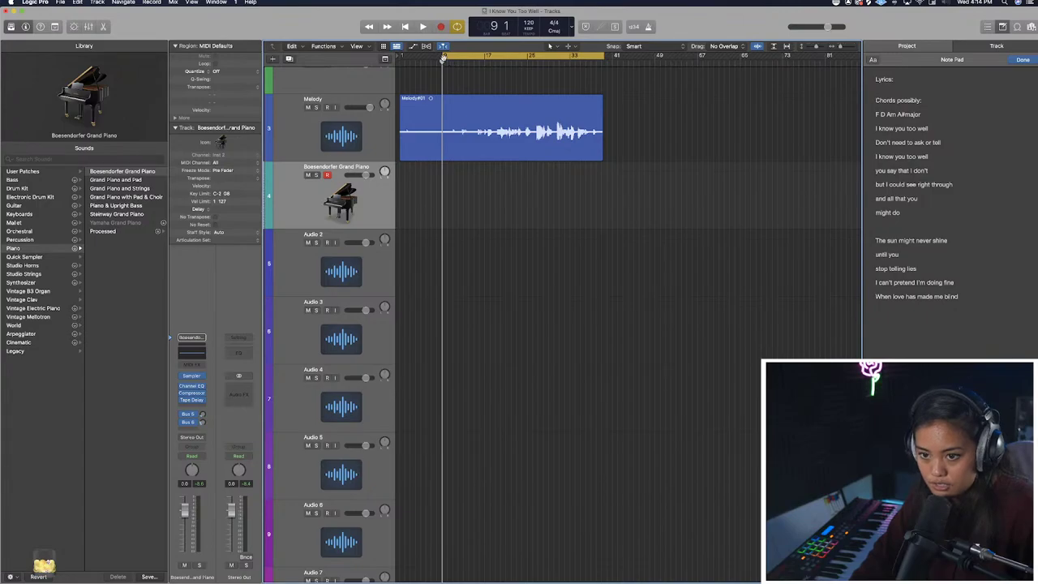
{"action": "left_click", "coordinate": [442, 59]}
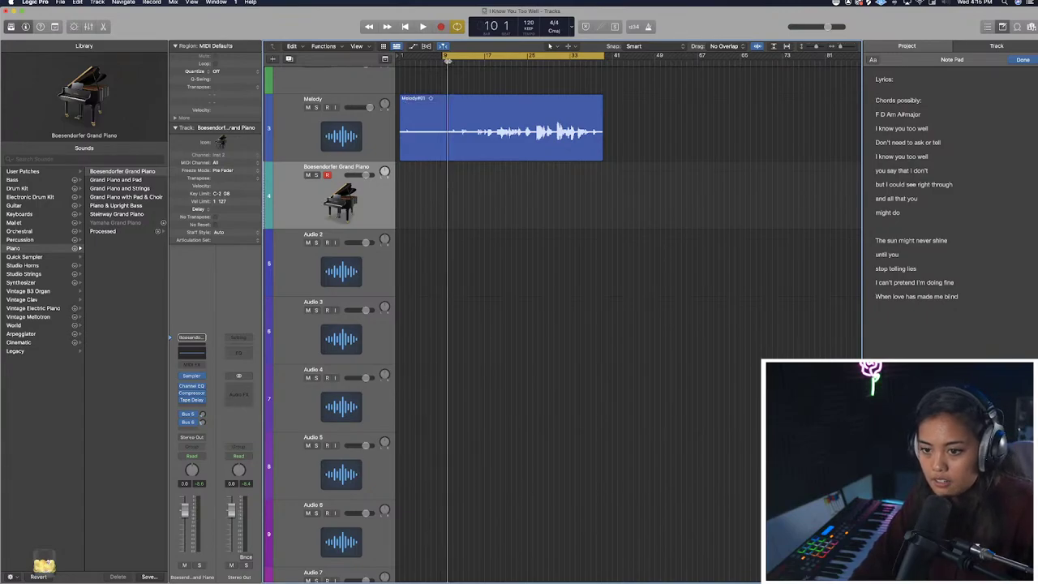
{"action": "left_click_drag", "start_coordinate": [446, 61], "coordinate": [442, 62]}
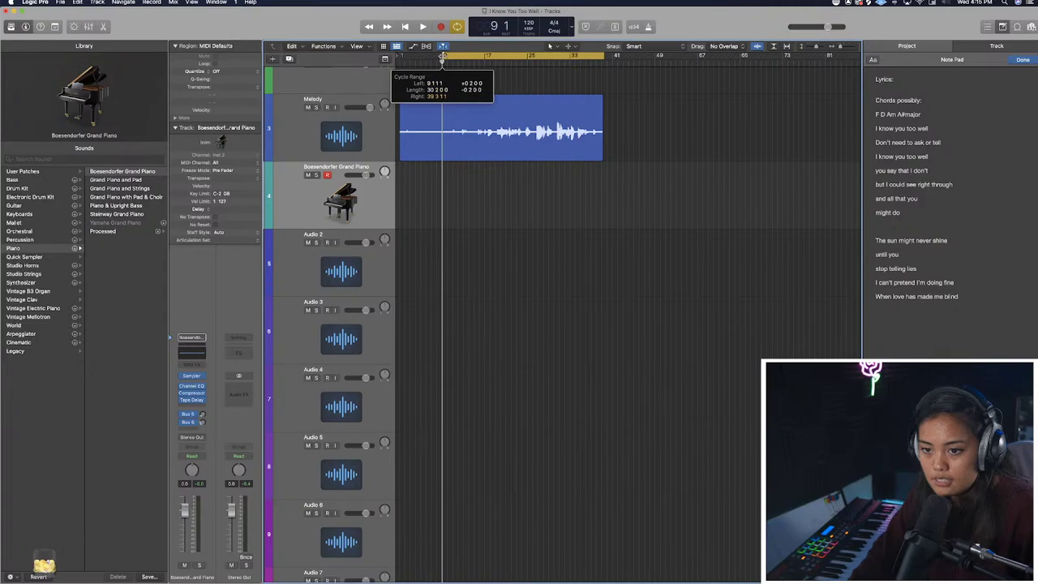
{"action": "key", "text": "space"}
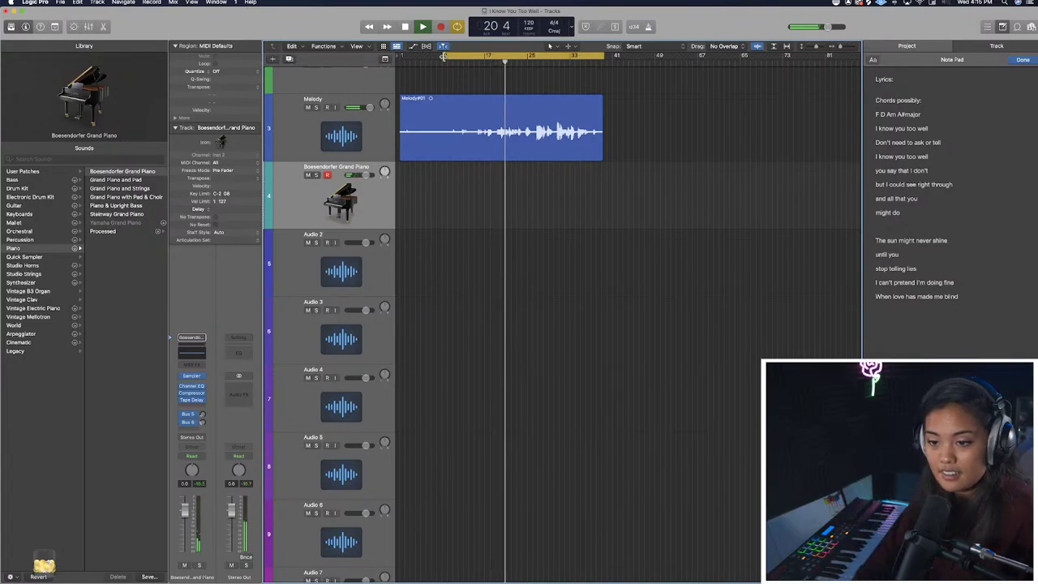
{"action": "key", "text": "space"}
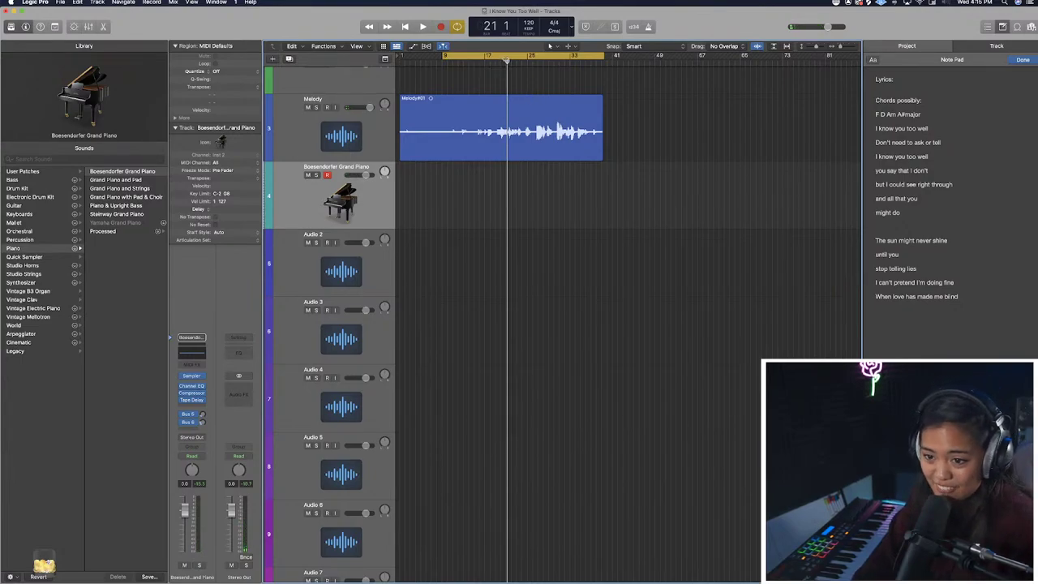
Mute the Melody track and widen the cycle range to run from bar 8 to just past bar 41.
{"action": "key", "text": "c"}
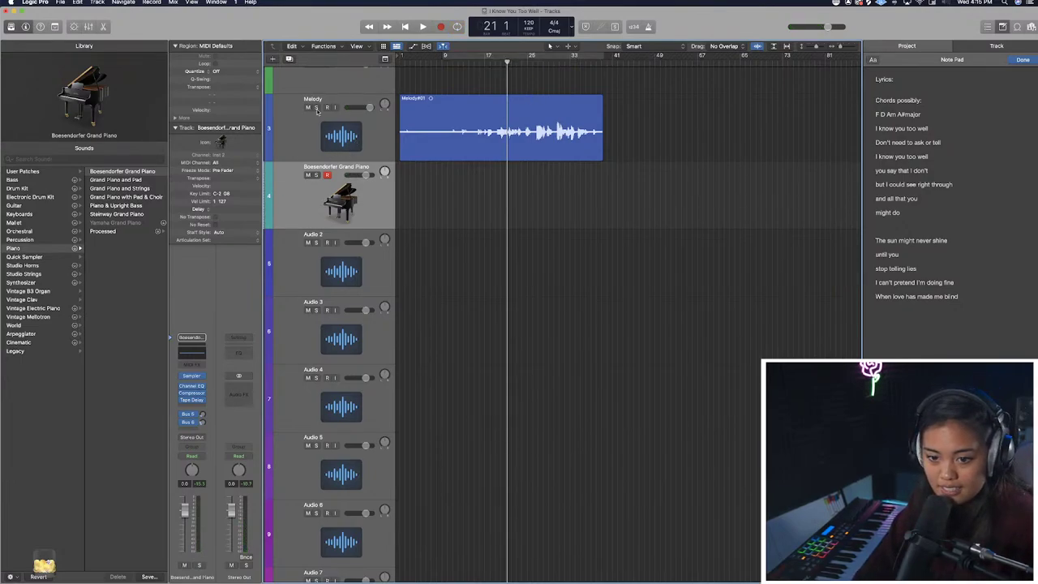
{"action": "left_click", "coordinate": [308, 108]}
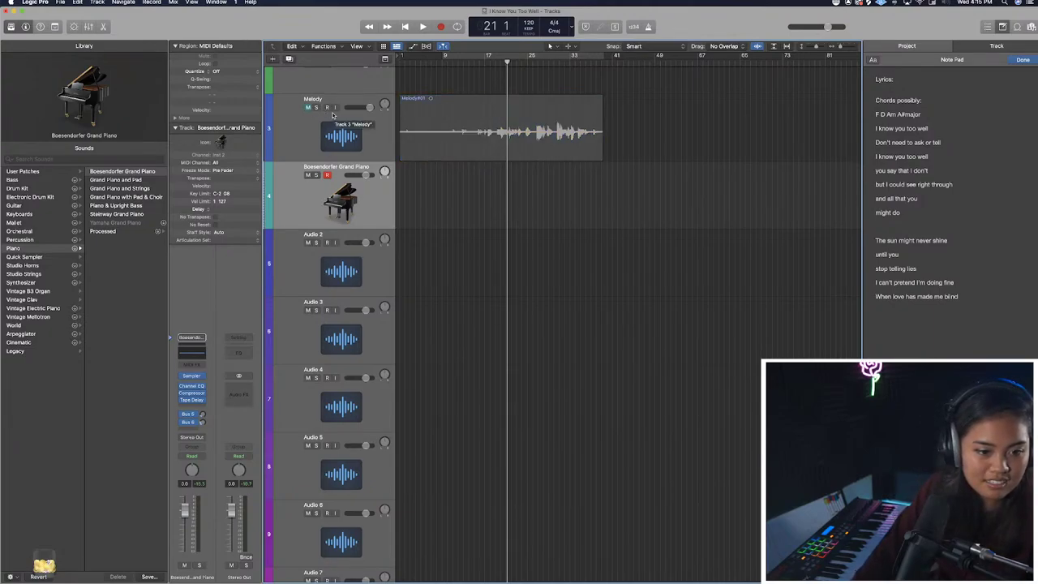
{"action": "left_click", "coordinate": [456, 56]}
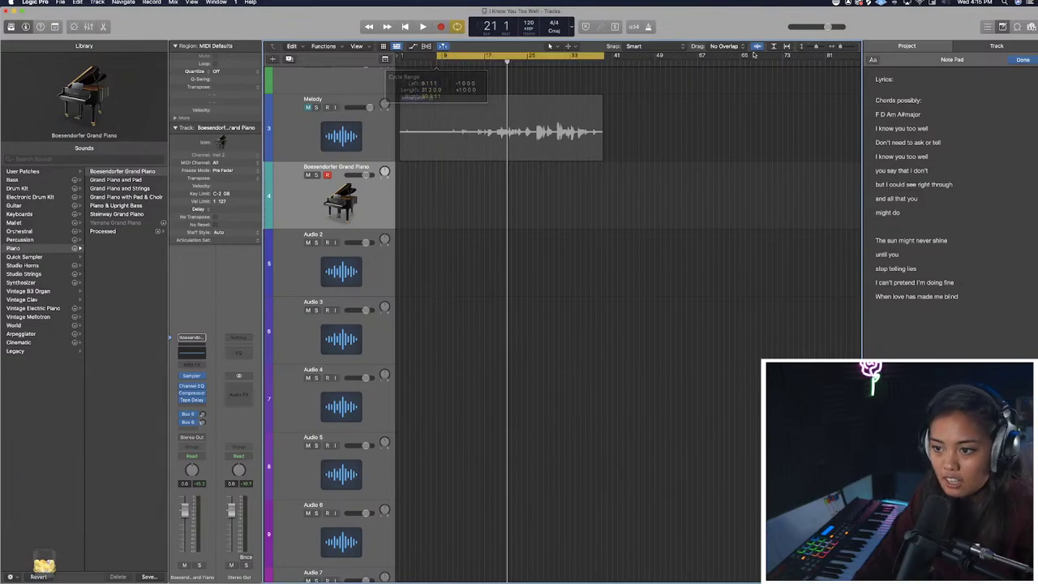
{"action": "left_click_drag", "start_coordinate": [605, 57], "coordinate": [618, 57]}
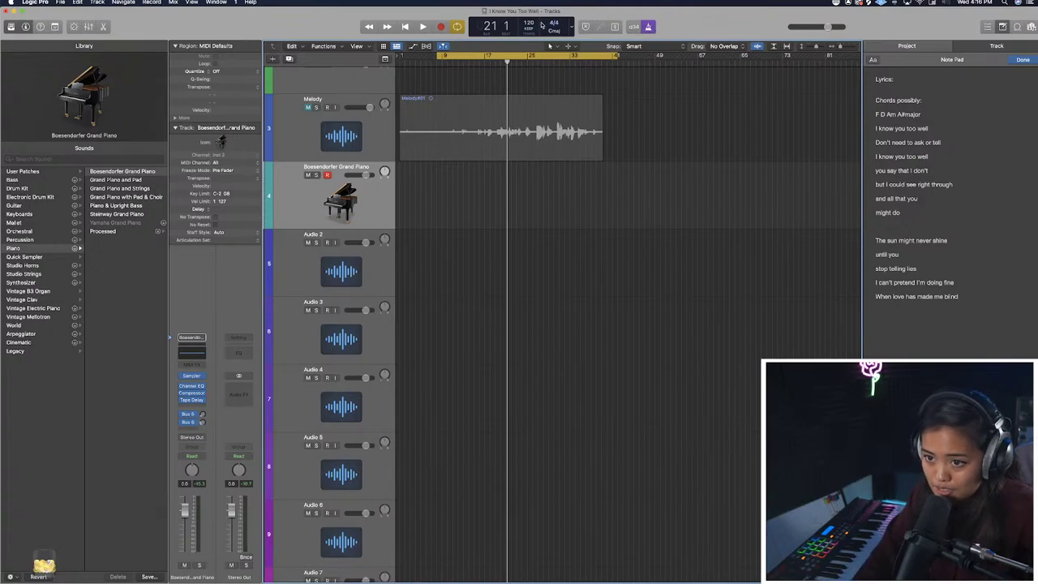
Audition the metronome click from bar 8 and turn off cycle mode.
{"action": "key", "text": "space"}
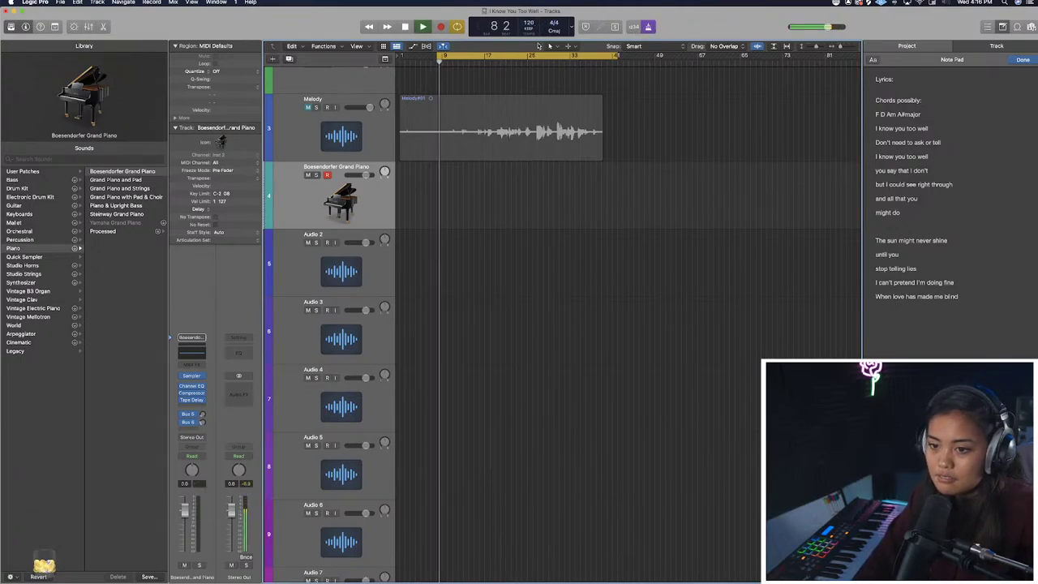
{"action": "left_click", "coordinate": [548, 56]}
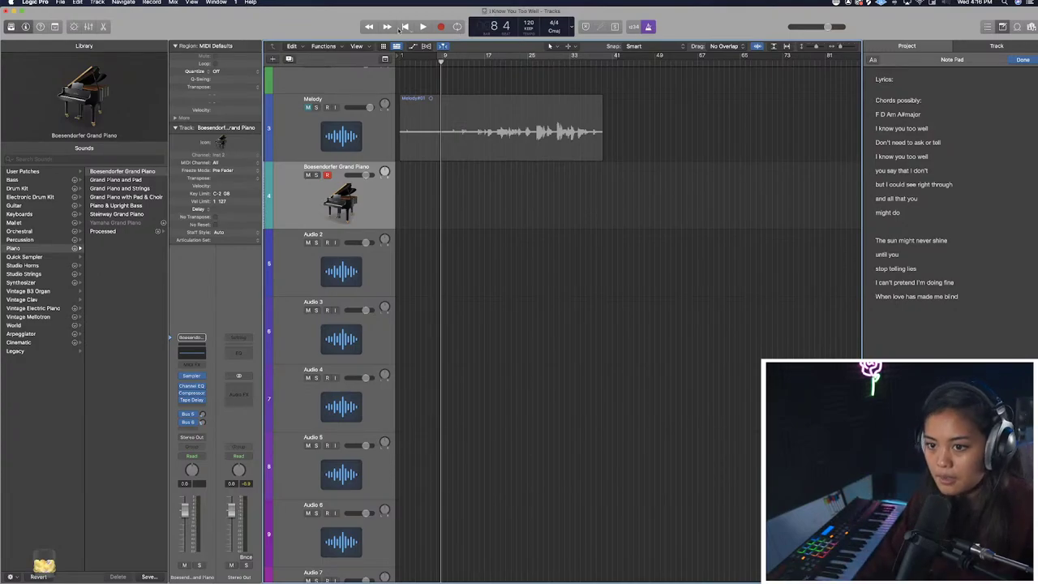
{"action": "left_click", "coordinate": [420, 26]}
{"action": "left_click", "coordinate": [420, 26]}
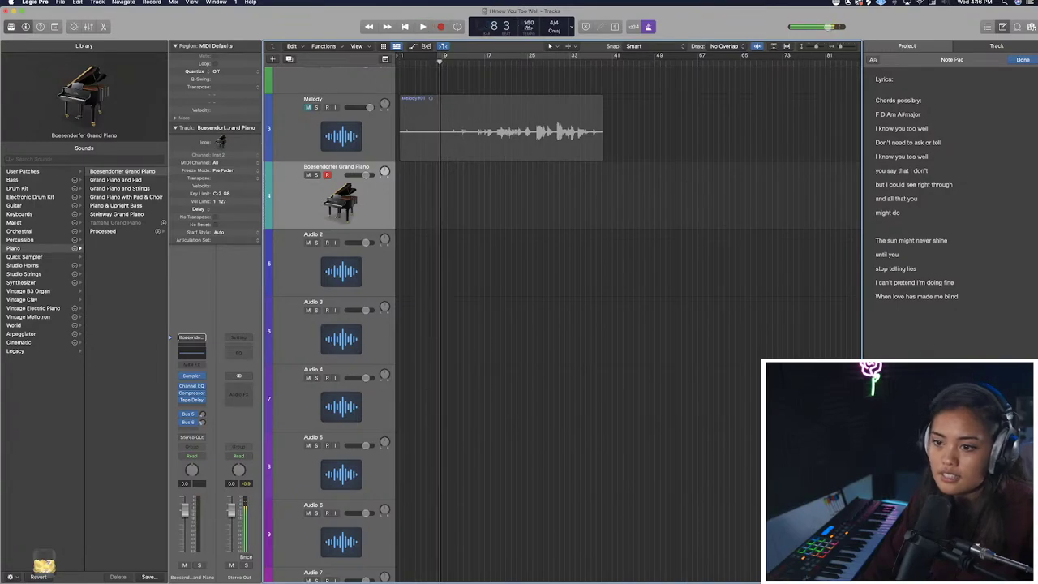
Lower the project tempo while listening to the metronome, settling on 70 BPM.
{"action": "left_click_drag", "start_coordinate": [529, 24], "coordinate": [528, 31]}
{"action": "key", "text": "space"}
{"action": "key", "text": "space"}
{"action": "key", "text": "space"}
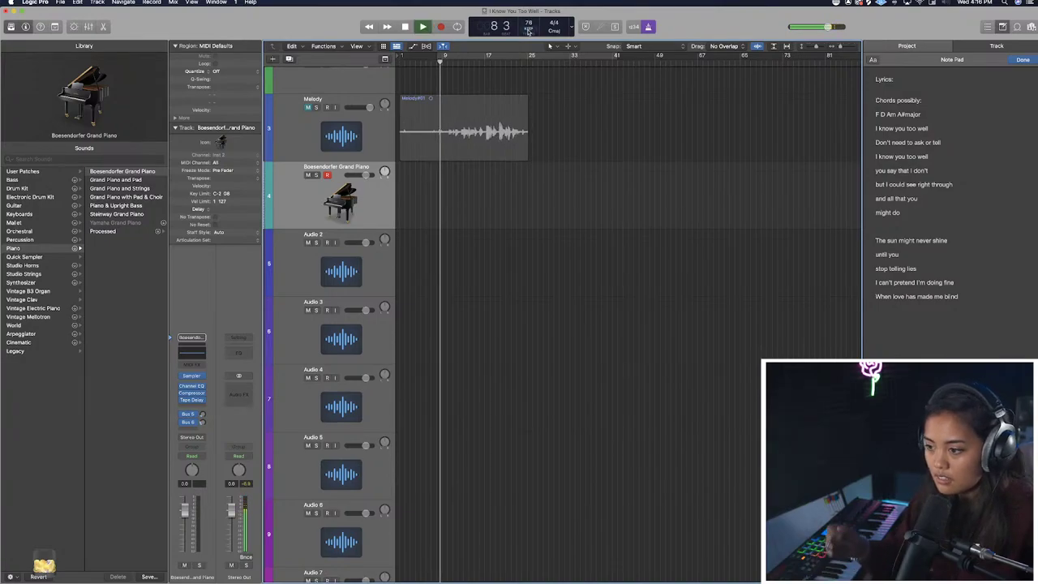
{"action": "left_click_drag", "start_coordinate": [528, 31], "coordinate": [529, 33]}
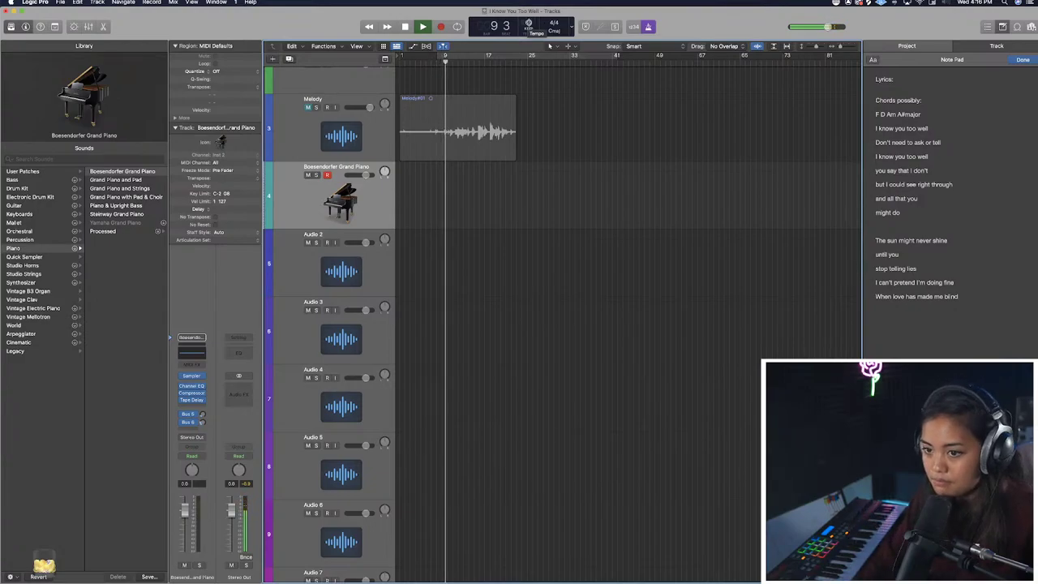
{"action": "key", "text": "space"}
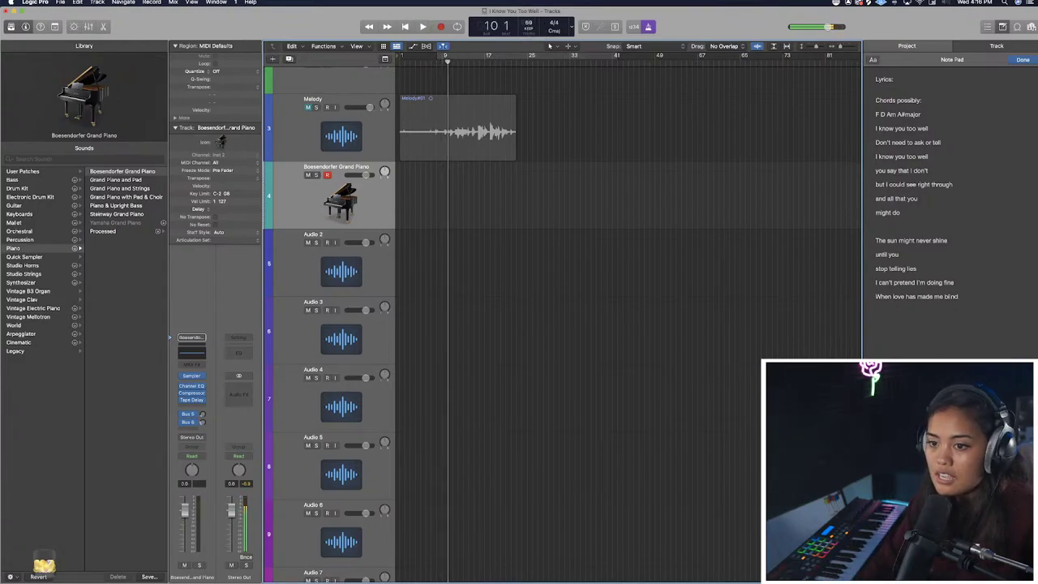
{"action": "left_click_drag", "start_coordinate": [529, 23], "coordinate": [529, 21]}
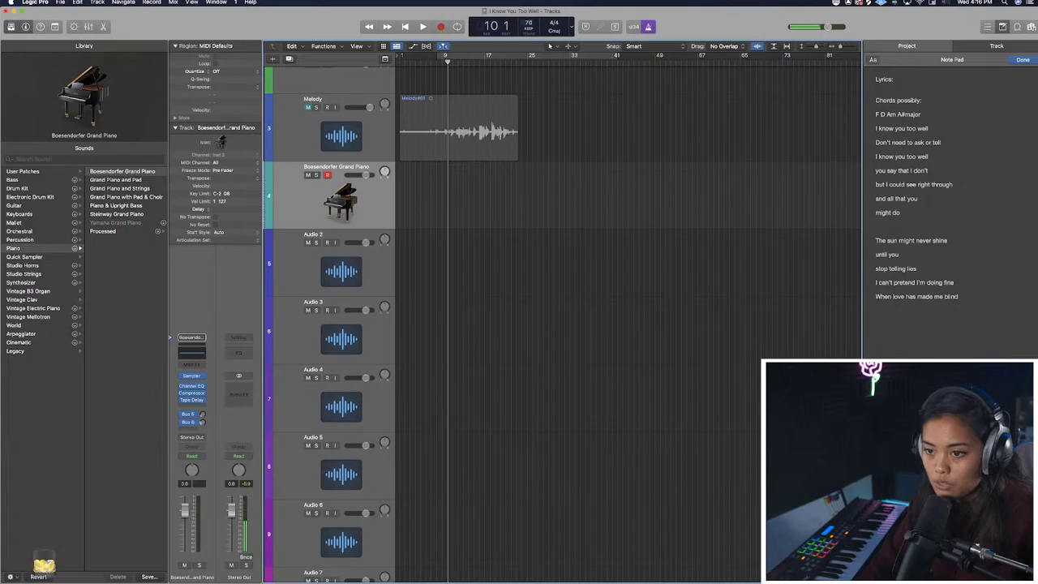
Turn on cycle mode, trim the cycle range to run from bar 8 to bar 41 and audition the metronome from its start.
{"action": "left_click", "coordinate": [487, 61]}
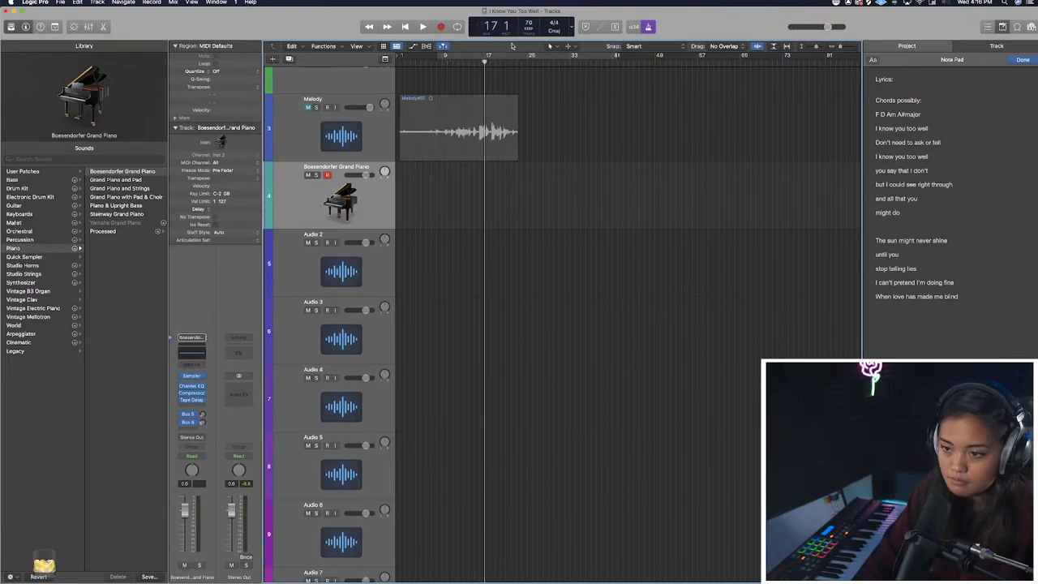
{"action": "left_click", "coordinate": [441, 59]}
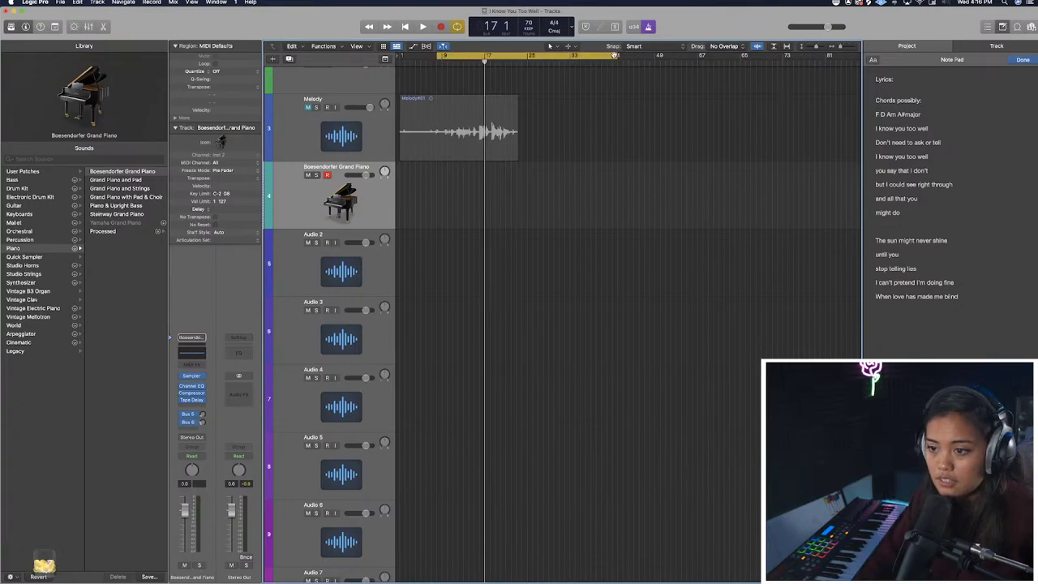
{"action": "left_click_drag", "start_coordinate": [617, 56], "coordinate": [608, 59]}
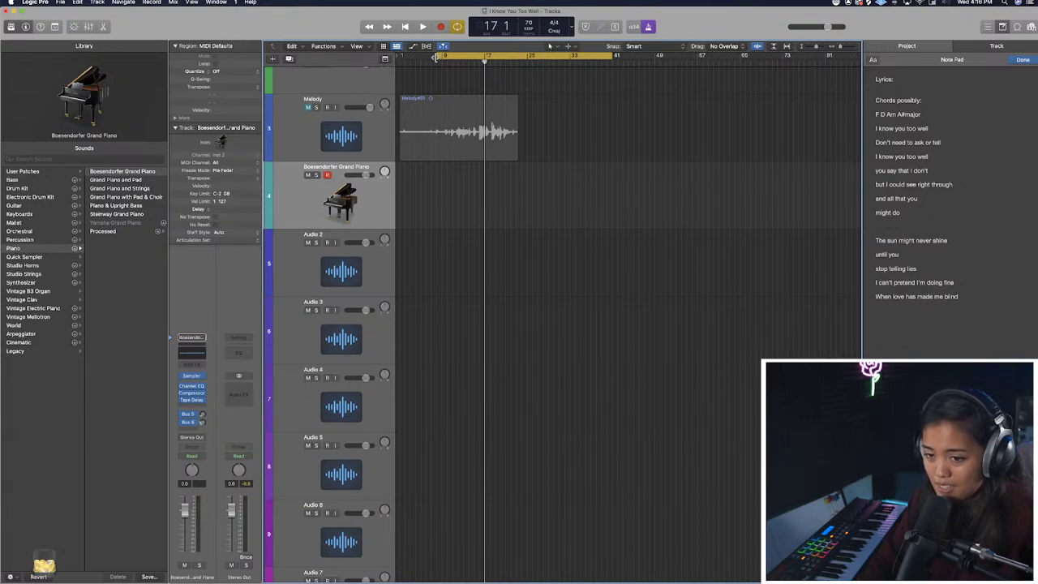
{"action": "left_click_drag", "start_coordinate": [437, 58], "coordinate": [438, 57]}
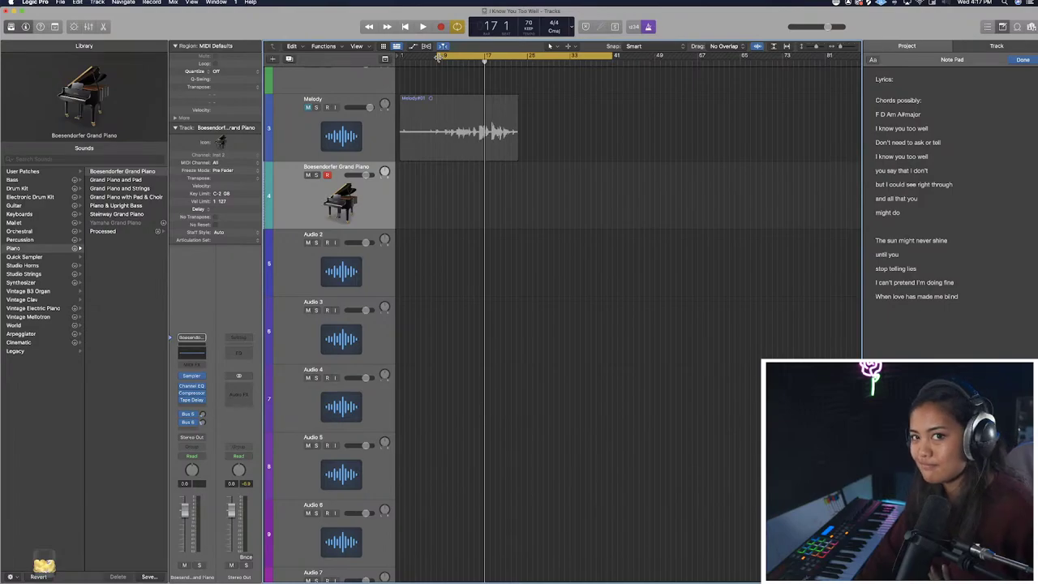
{"action": "left_click", "coordinate": [439, 58]}
{"action": "key", "text": "space"}
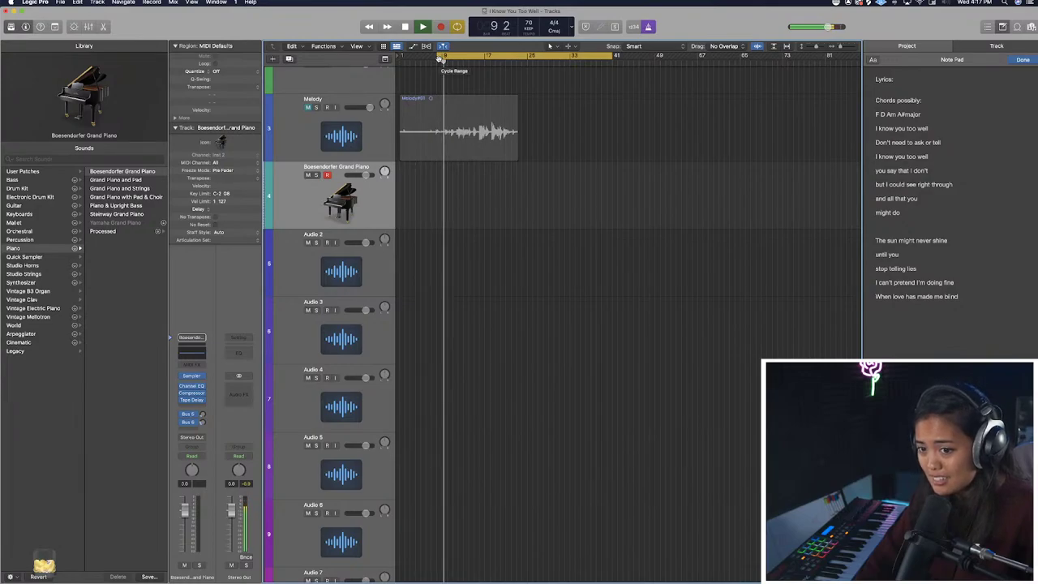
{"action": "key", "text": "space"}
Shorten the cycle range to end at bar 17 and record a piano take on the Boesendorfer Grand Piano track from bar 8 into bar 13.
{"action": "left_click_drag", "start_coordinate": [611, 59], "coordinate": [486, 66]}
{"action": "key", "text": "space"}
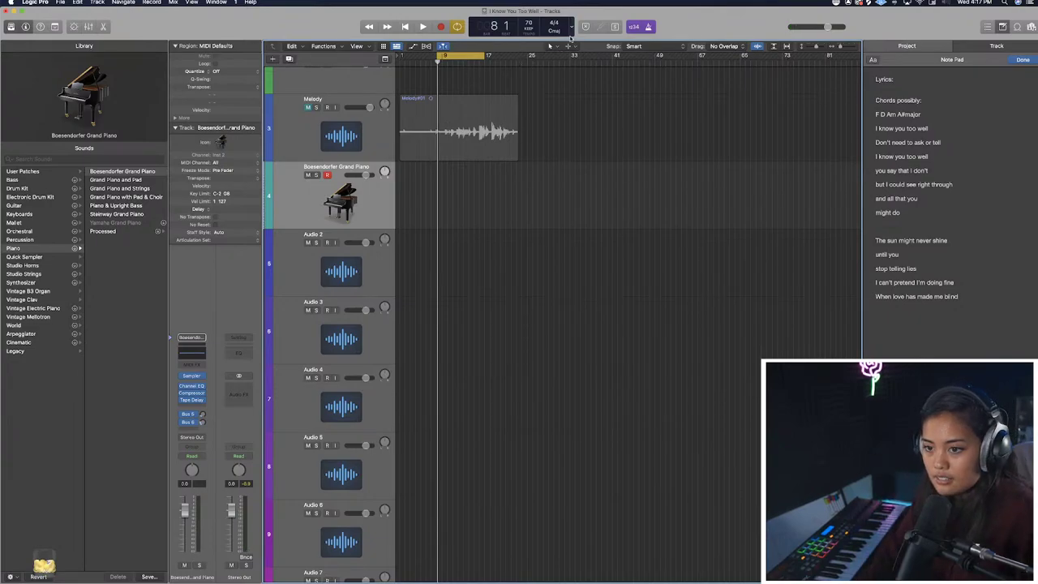
{"action": "left_click", "coordinate": [442, 27]}
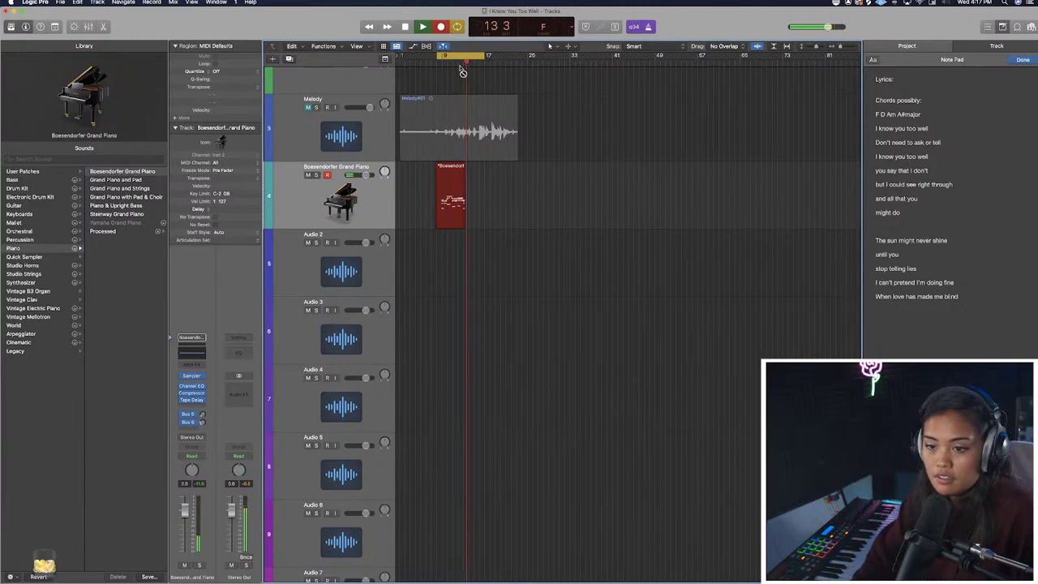
{"action": "key", "text": "space"}
Open the recorded piano region in an enlarged Piano Roll, select all its notes and quantize them to 1/16 notes.
{"action": "double_click", "coordinate": [447, 173]}
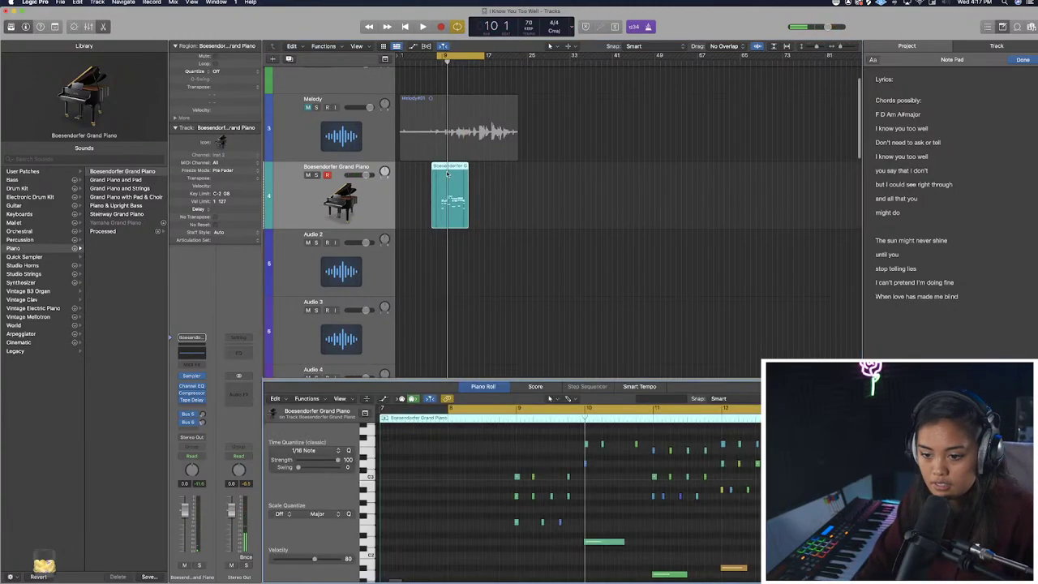
{"action": "left_click_drag", "start_coordinate": [561, 378], "coordinate": [560, 75]}
{"action": "scroll", "coordinate": [653, 394], "scroll_direction": "up", "scroll_amount": 2}
{"action": "left_click_drag", "start_coordinate": [725, 415], "coordinate": [404, 212]}
{"action": "scroll", "coordinate": [404, 212], "scroll_direction": "down", "scroll_amount": 2}
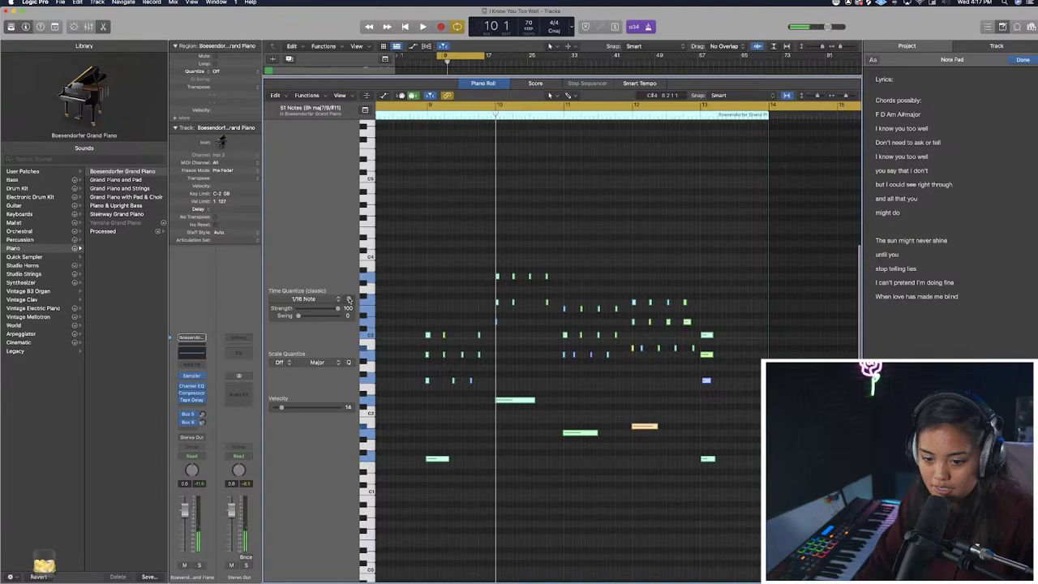
{"action": "scroll", "coordinate": [577, 152], "scroll_direction": "left", "scroll_amount": 3}
Move the playhead to bar 9 and set the cycle range to run from bar 9 to bar 14.
{"action": "left_click", "coordinate": [513, 118]}
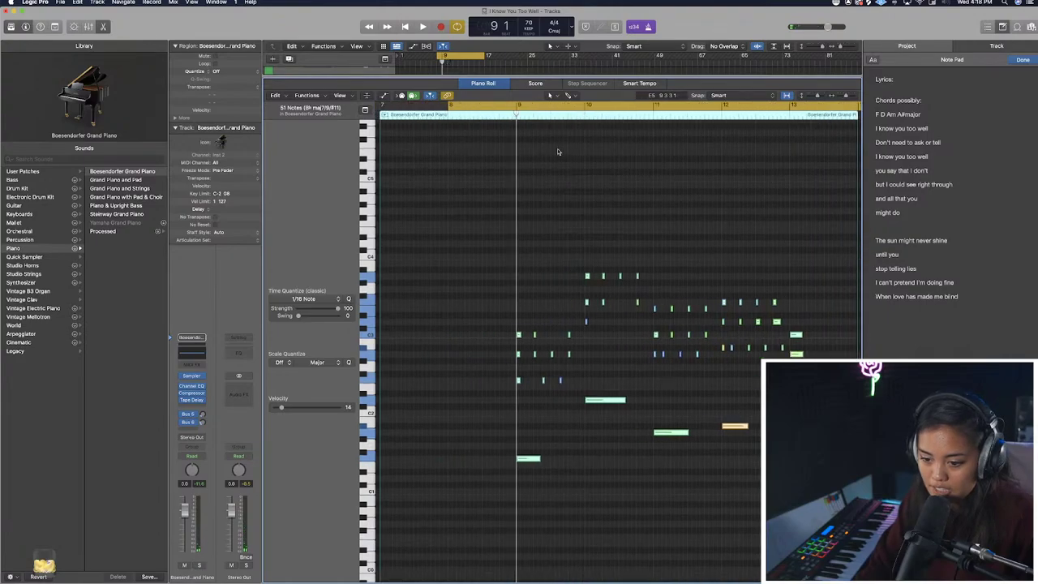
{"action": "left_click_drag", "start_coordinate": [446, 105], "coordinate": [510, 118]}
{"action": "scroll", "coordinate": [541, 316], "scroll_direction": "right", "scroll_amount": 5}
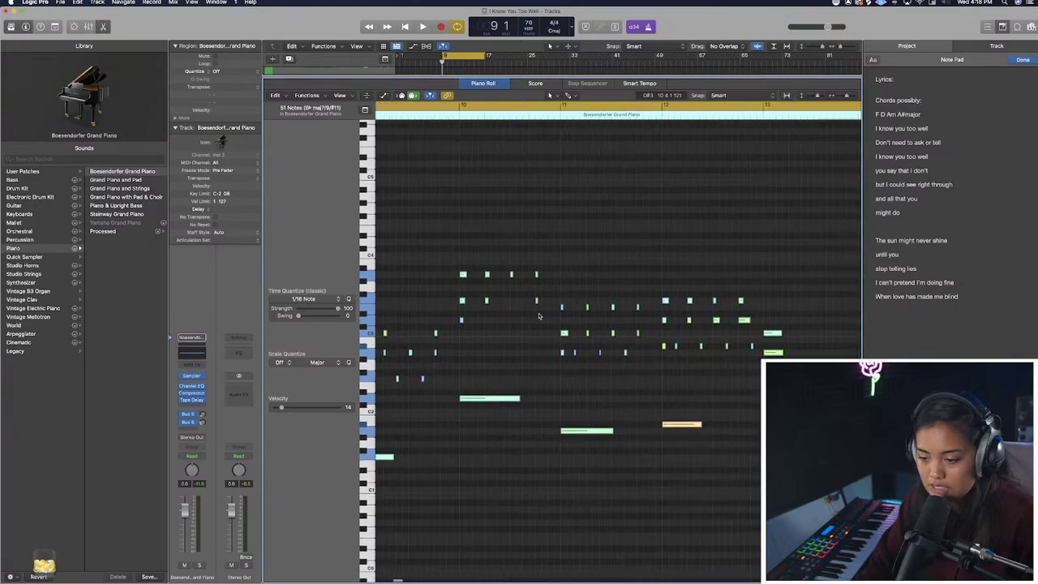
{"action": "key", "text": "super+Left"}
{"action": "scroll", "coordinate": [542, 316], "scroll_direction": "left", "scroll_amount": 4}
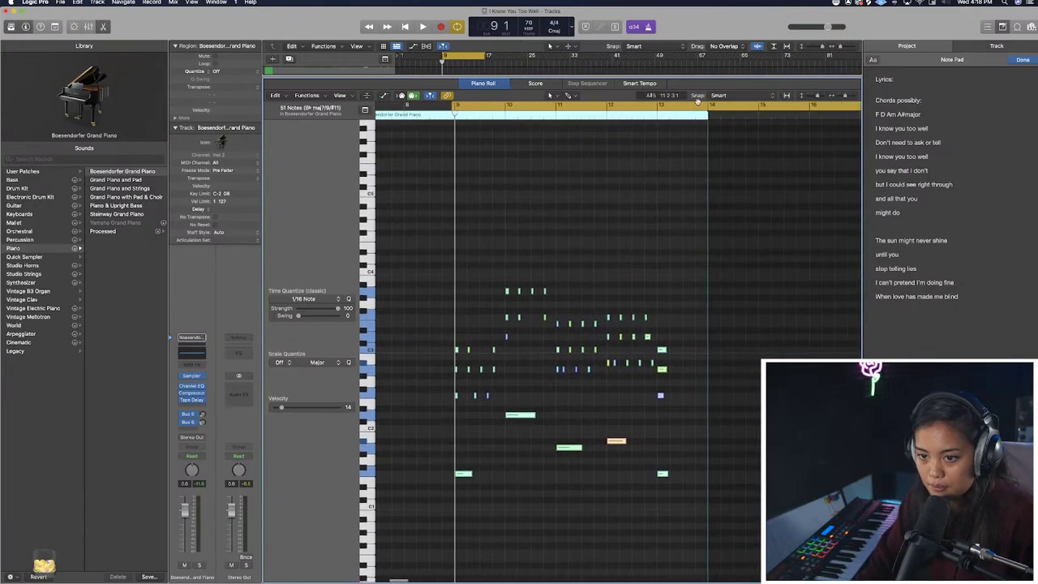
{"action": "key", "text": "super+Left"}
{"action": "left_click_drag", "start_coordinate": [734, 106], "coordinate": [632, 106]}
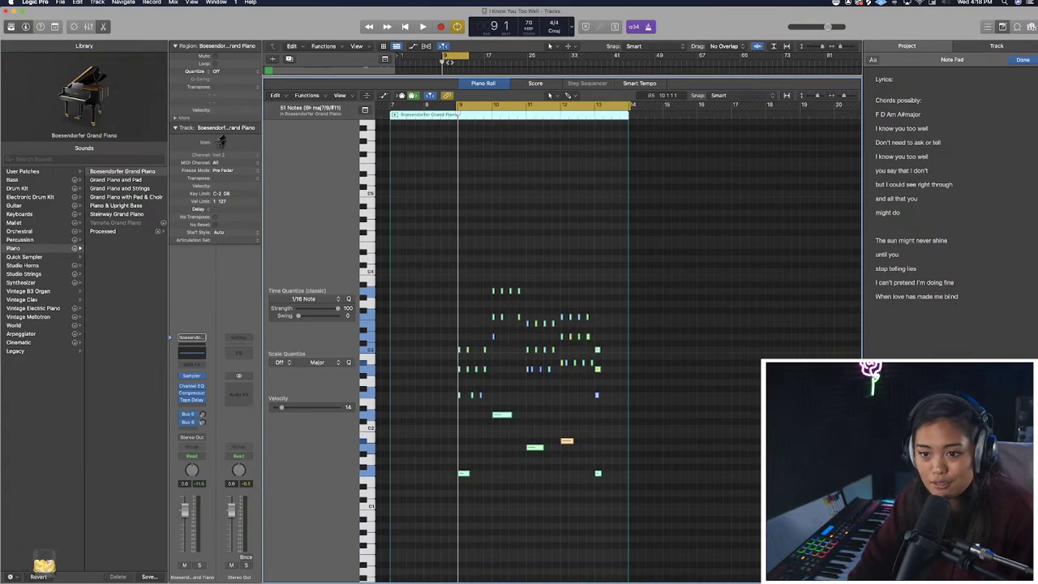
Shrink the Piano Roll to reveal the tracks area, enlarge the view of the piano region and deselect its notes.
{"action": "left_click_drag", "start_coordinate": [451, 76], "coordinate": [451, 186]}
{"action": "scroll", "coordinate": [438, 128], "scroll_direction": "up", "scroll_amount": 3}
{"action": "scroll", "coordinate": [438, 129], "scroll_direction": "down", "scroll_amount": 5}
{"action": "scroll", "coordinate": [439, 129], "scroll_direction": "up", "scroll_amount": 5}
{"action": "scroll", "coordinate": [439, 128], "scroll_direction": "down", "scroll_amount": 3}
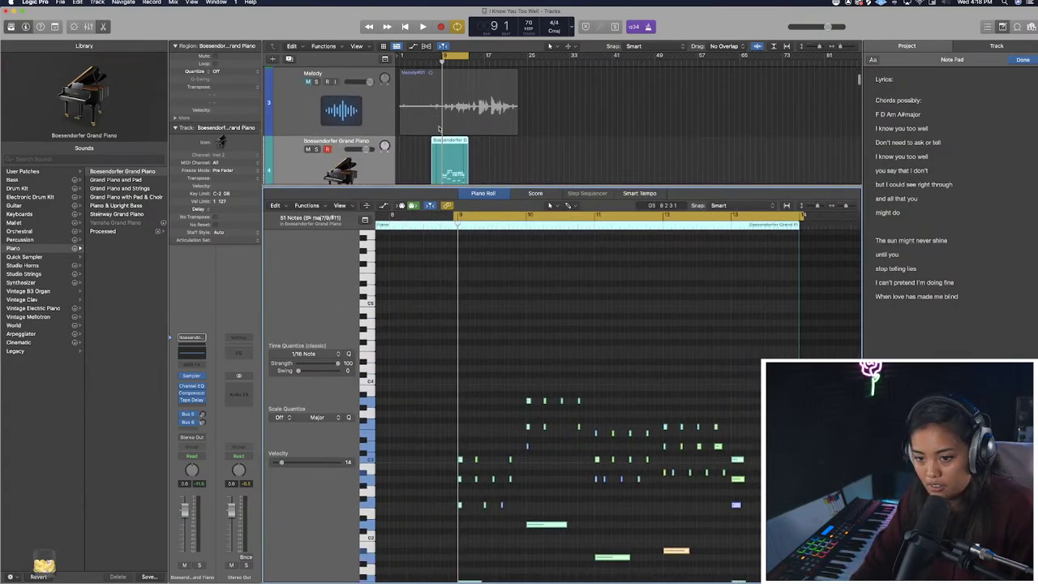
{"action": "key", "text": "super+Right"}
{"action": "key", "text": "super+Right"}
{"action": "left_click", "coordinate": [439, 155]}
{"action": "key", "text": "super+Right"}
{"action": "key", "text": "super+Right"}
{"action": "left_click", "coordinate": [457, 95]}
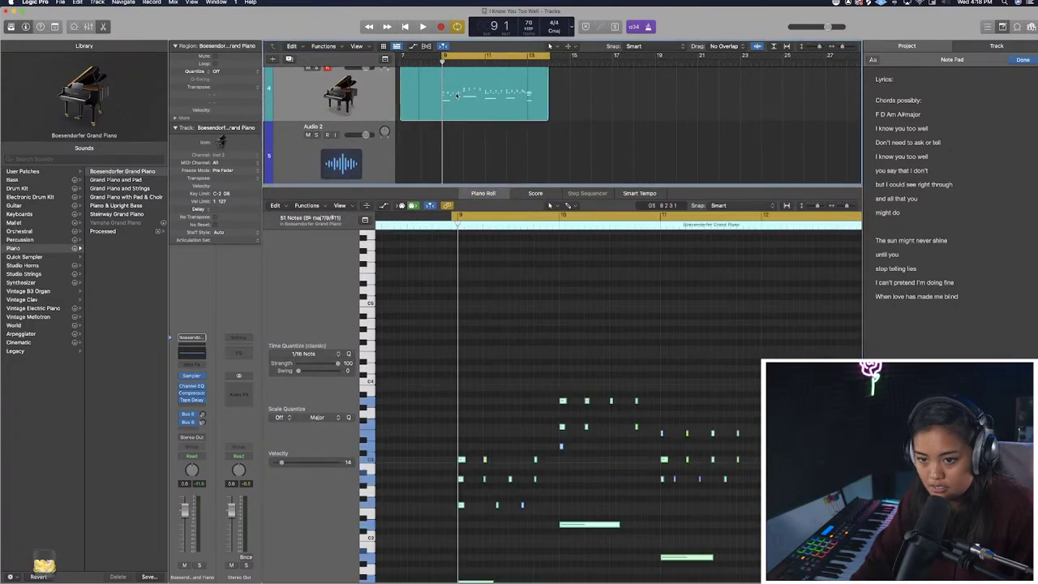
{"action": "left_click", "coordinate": [529, 383]}
{"action": "scroll", "coordinate": [528, 382], "scroll_direction": "down", "scroll_amount": 5}
{"action": "key", "text": "super+Left"}
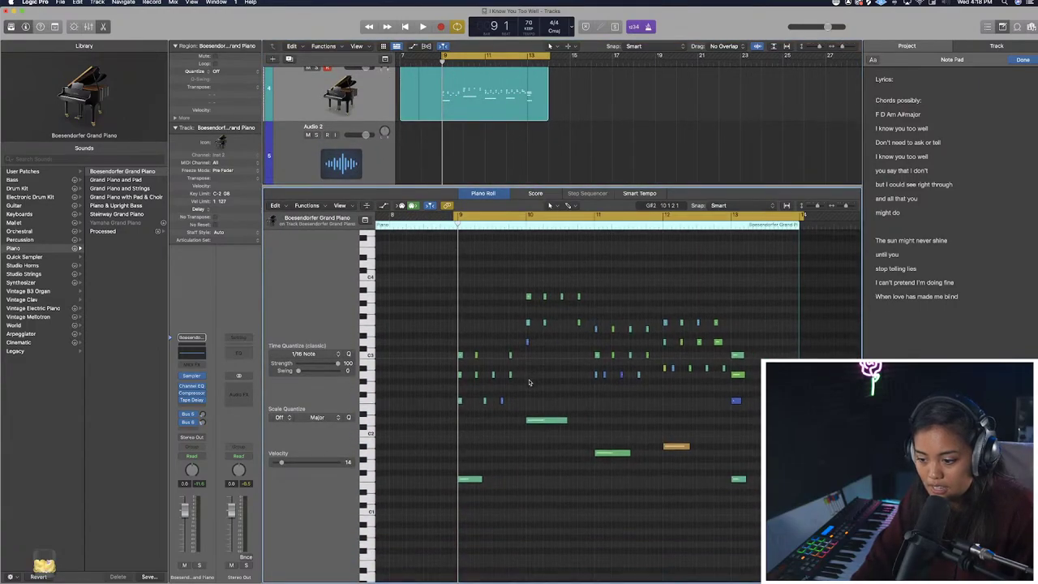
Open the piano region in the Step Editor and widen the window to show its note velocities from bar 7 to bar 14.
{"action": "key", "text": "super+6"}
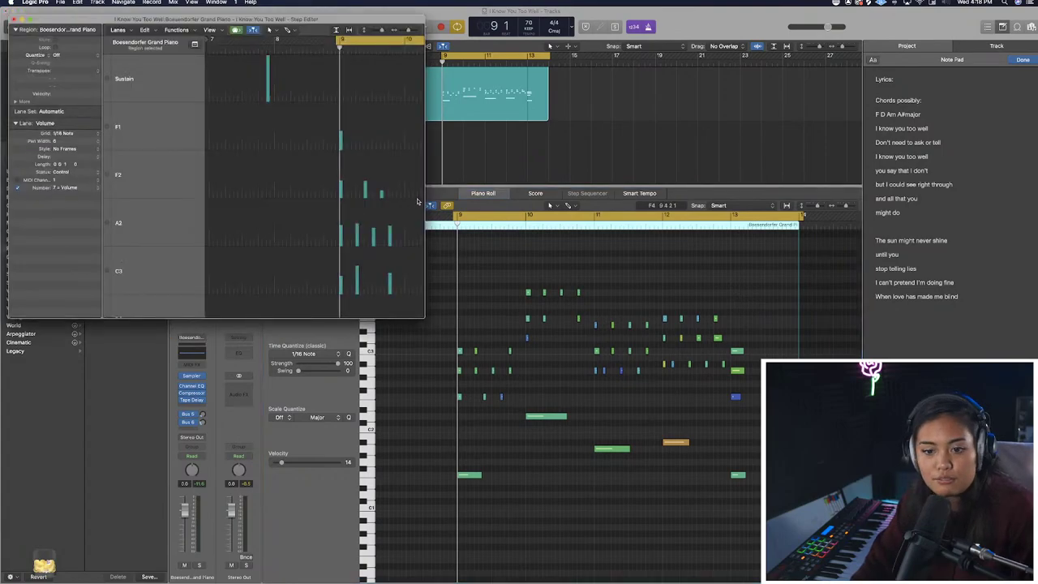
{"action": "left_click_drag", "start_coordinate": [424, 202], "coordinate": [522, 202]}
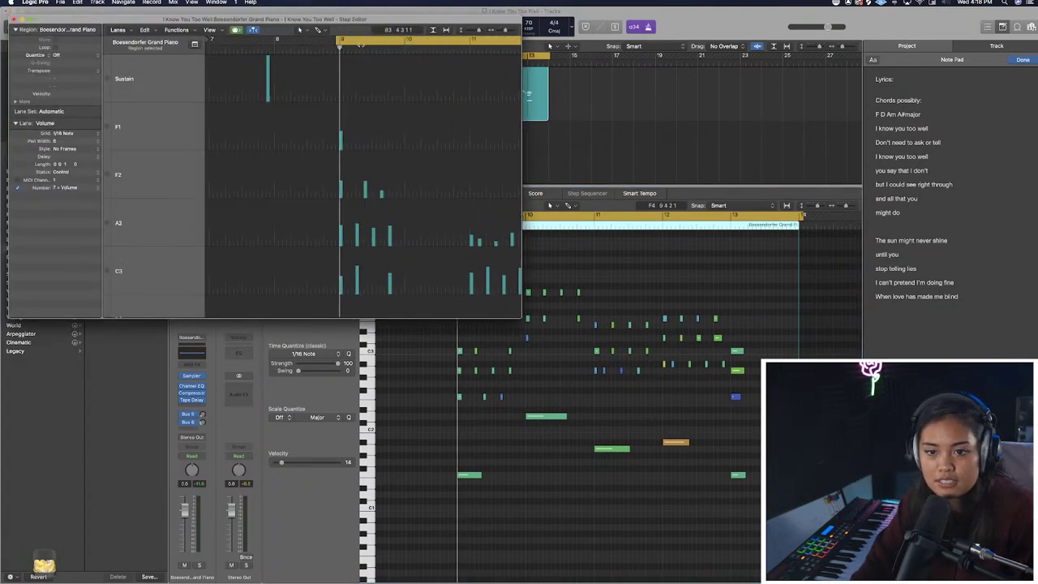
{"action": "scroll", "coordinate": [424, 169], "scroll_direction": "down", "scroll_amount": 3}
{"action": "key", "text": "super+Left"}
{"action": "key", "text": "super+Left"}
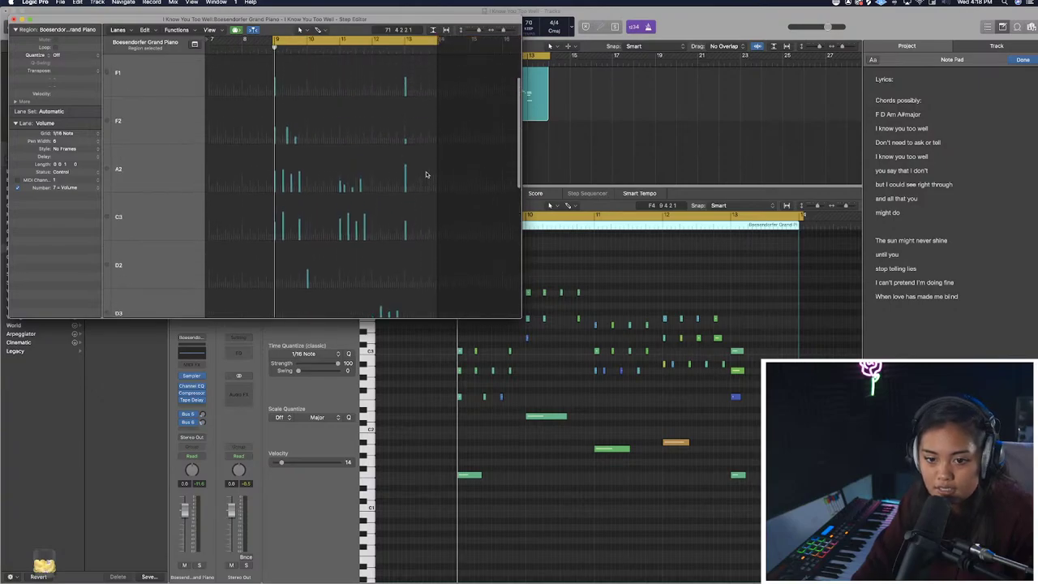
{"action": "scroll", "coordinate": [402, 172], "scroll_direction": "up", "scroll_amount": 2}
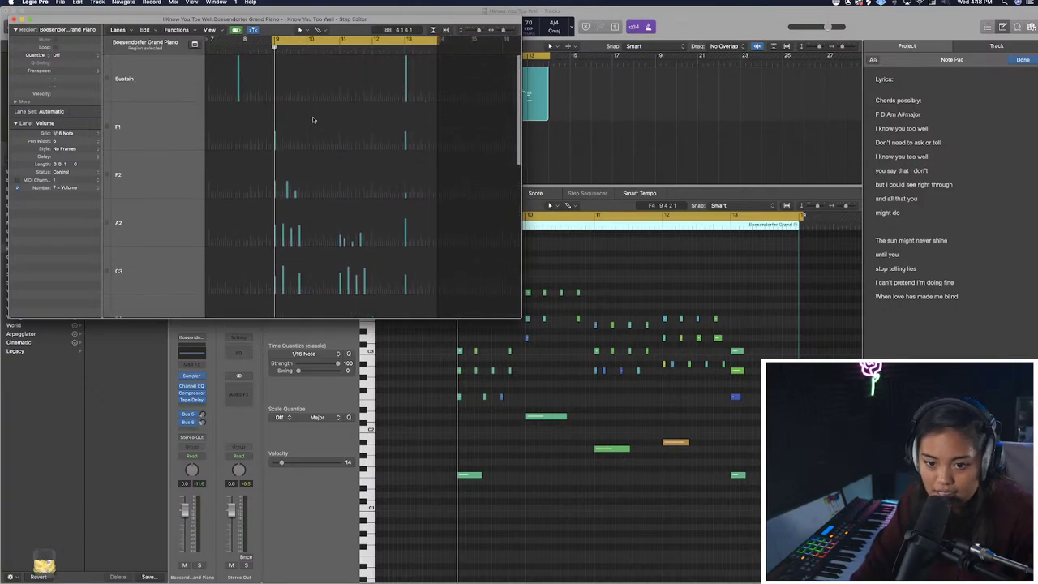
Even out the A2 velocities in bar 11, raise the last F2 note in bar 9 and bar 10's D3, and lower bar 10's last F3.
{"action": "left_click_drag", "start_coordinate": [364, 229], "coordinate": [341, 230]}
{"action": "left_click_drag", "start_coordinate": [302, 187], "coordinate": [296, 185]}
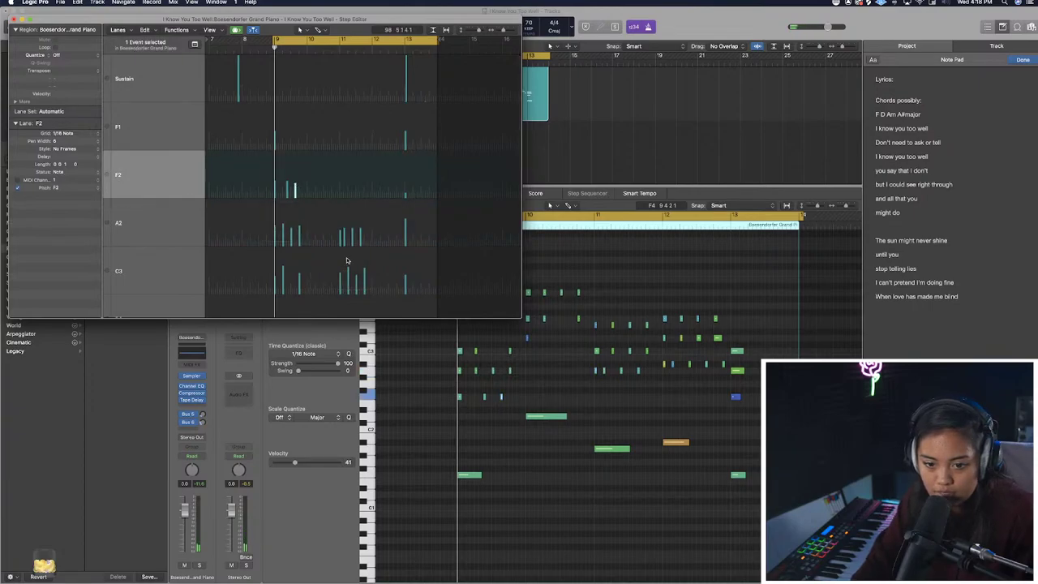
{"action": "scroll", "coordinate": [346, 261], "scroll_direction": "down", "scroll_amount": 5}
{"action": "scroll", "coordinate": [315, 184], "scroll_direction": "up", "scroll_amount": 3}
{"action": "scroll", "coordinate": [321, 254], "scroll_direction": "down", "scroll_amount": 3}
{"action": "left_click", "coordinate": [308, 170]}
{"action": "left_click_drag", "start_coordinate": [308, 168], "coordinate": [307, 170]}
{"action": "scroll", "coordinate": [410, 217], "scroll_direction": "down", "scroll_amount": 1}
{"action": "left_click", "coordinate": [335, 197]}
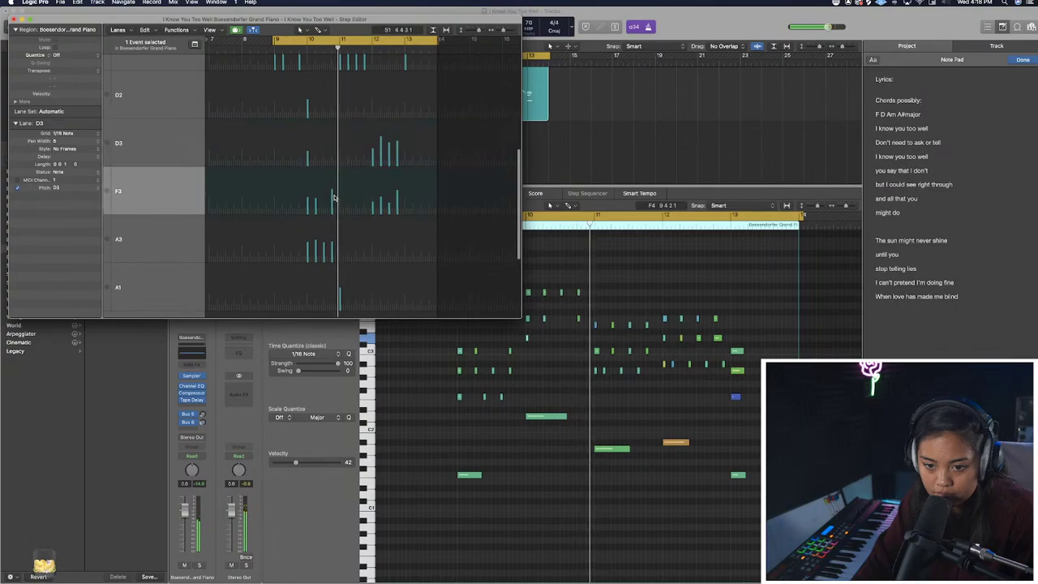
Close the Step Editor, turn off cycle mode and play the piano part into bar 11.
{"action": "scroll", "coordinate": [349, 195], "scroll_direction": "down", "scroll_amount": 3}
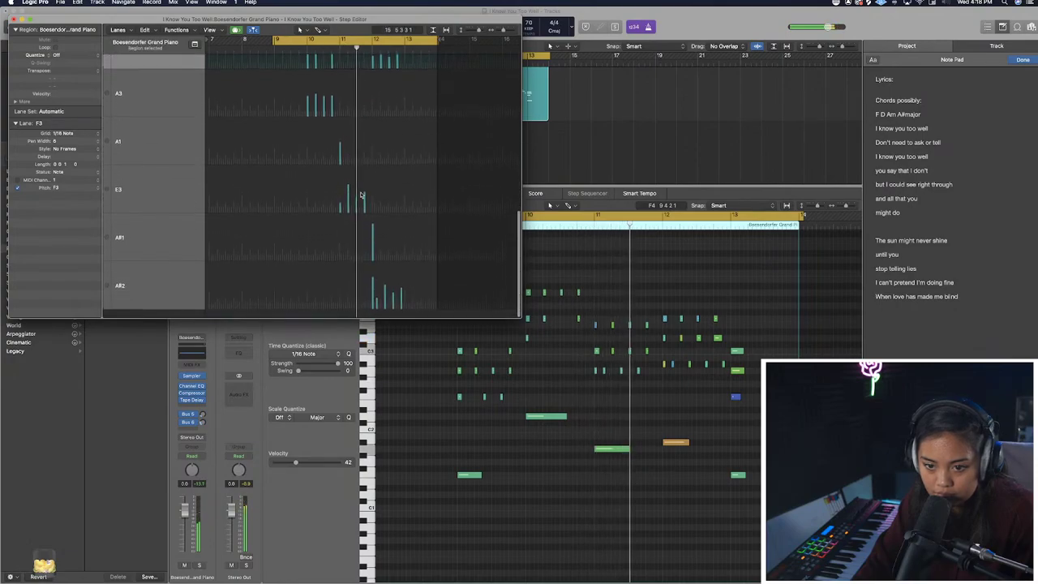
{"action": "scroll", "coordinate": [362, 195], "scroll_direction": "up", "scroll_amount": 1}
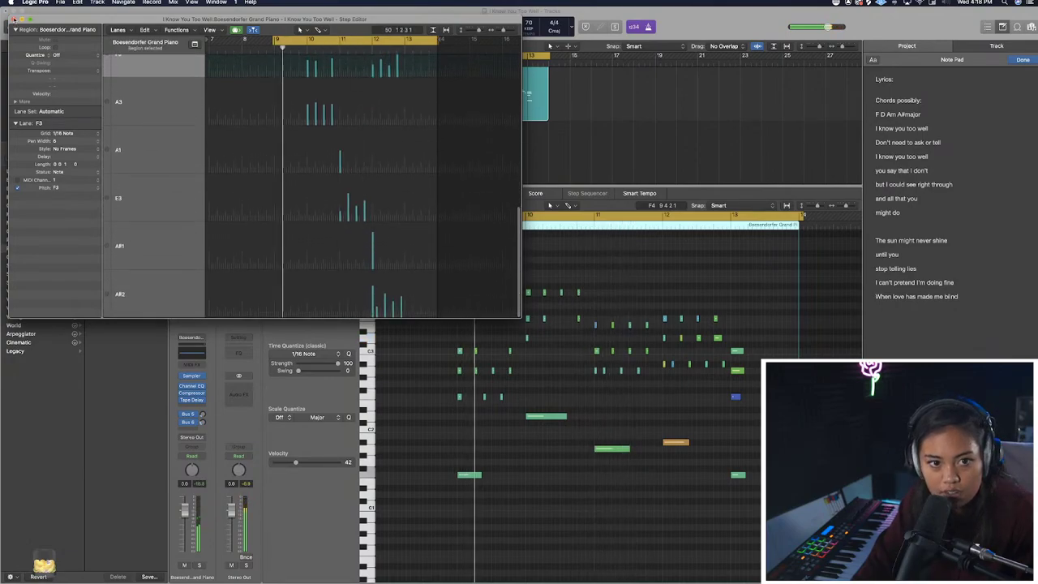
{"action": "left_click", "coordinate": [13, 18]}
{"action": "left_click", "coordinate": [554, 217]}
{"action": "left_click", "coordinate": [552, 224]}
{"action": "key", "text": "space"}
{"action": "scroll", "coordinate": [574, 307], "scroll_direction": "right", "scroll_amount": 1}
{"action": "scroll", "coordinate": [574, 307], "scroll_direction": "right", "scroll_amount": 4}
{"action": "scroll", "coordinate": [487, 305], "scroll_direction": "left", "scroll_amount": 6}
{"action": "scroll", "coordinate": [557, 298], "scroll_direction": "right", "scroll_amount": 5}
{"action": "scroll", "coordinate": [525, 366], "scroll_direction": "left", "scroll_amount": 1}
{"action": "key", "text": "space"}
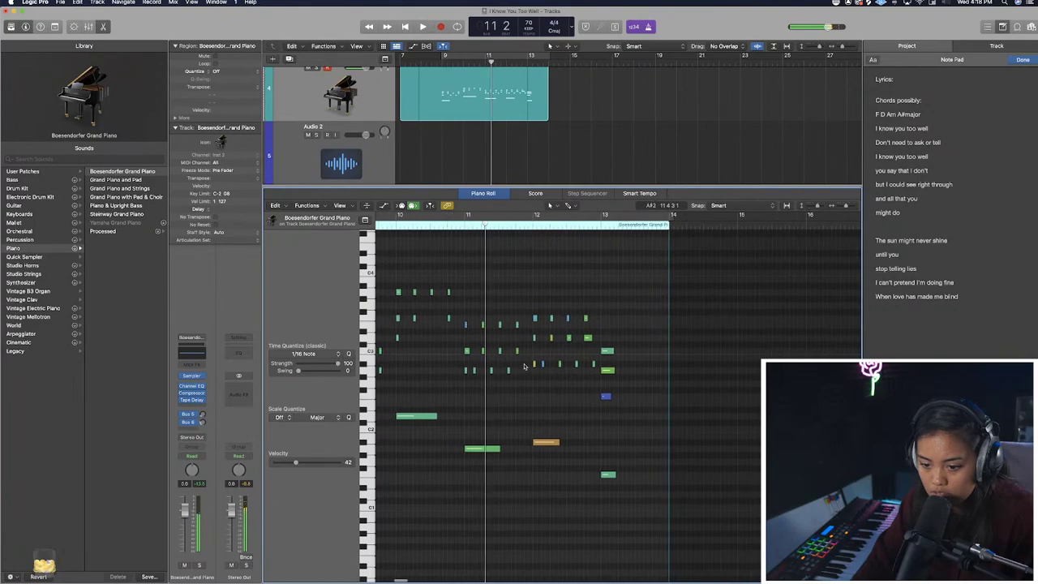
Delete the extra A2 note just after the start of bar 11 and play the part from bar 11 into bar 12.
{"action": "left_click", "coordinate": [467, 351]}
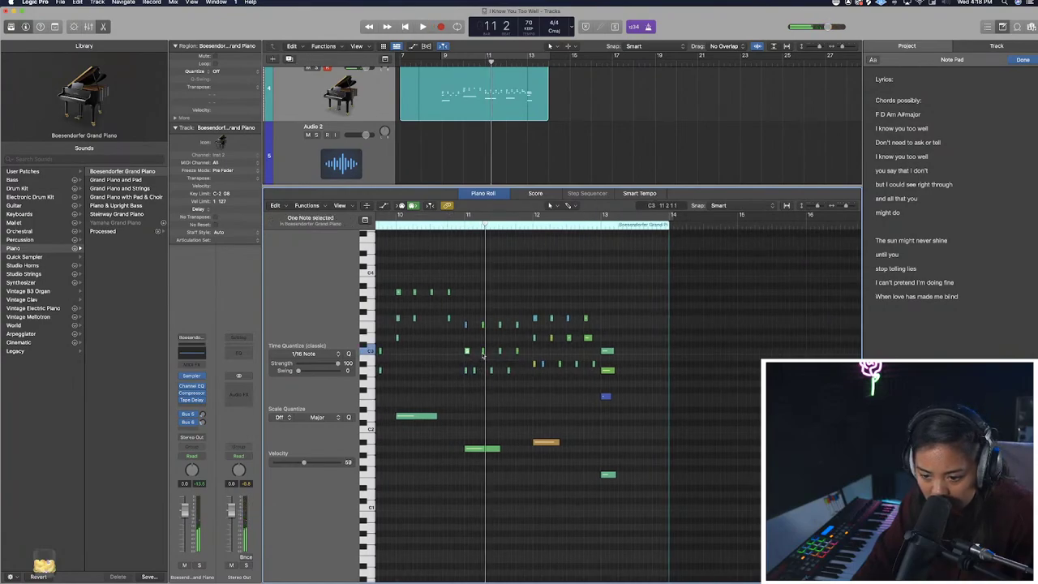
{"action": "left_click", "coordinate": [474, 371]}
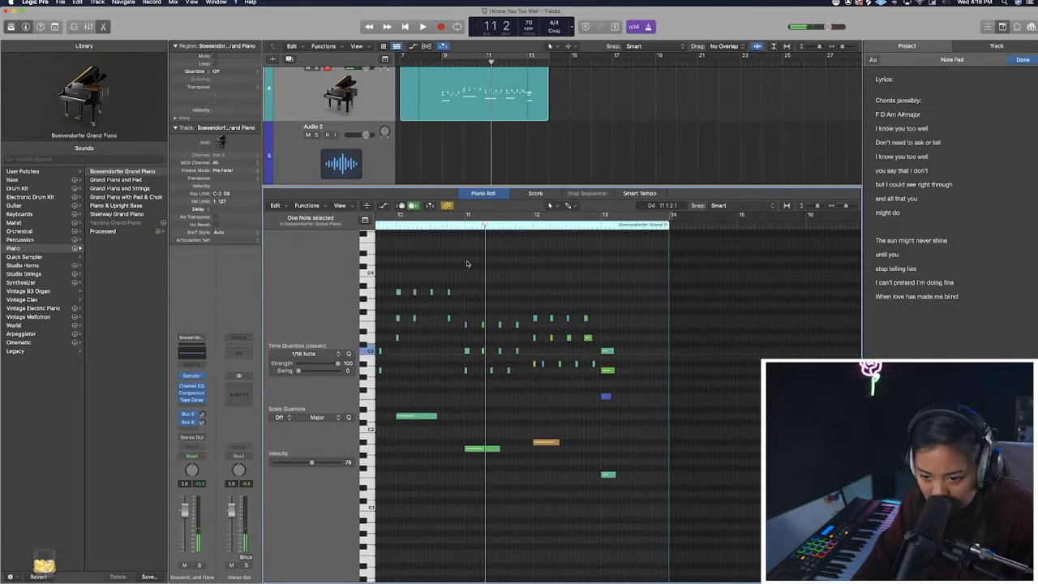
{"action": "left_click", "coordinate": [459, 228]}
{"action": "key", "text": "space"}
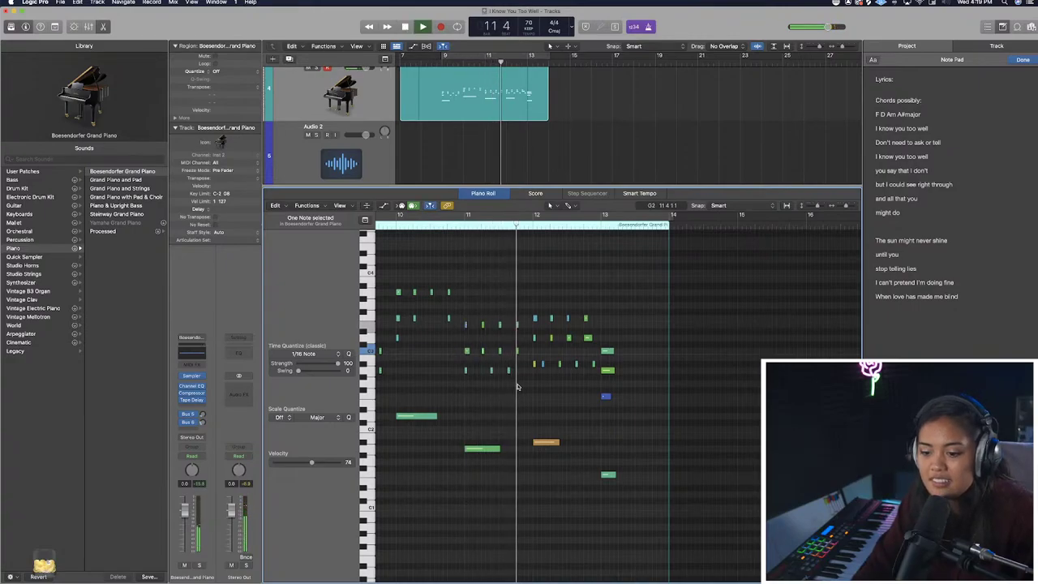
{"action": "key", "text": "space"}
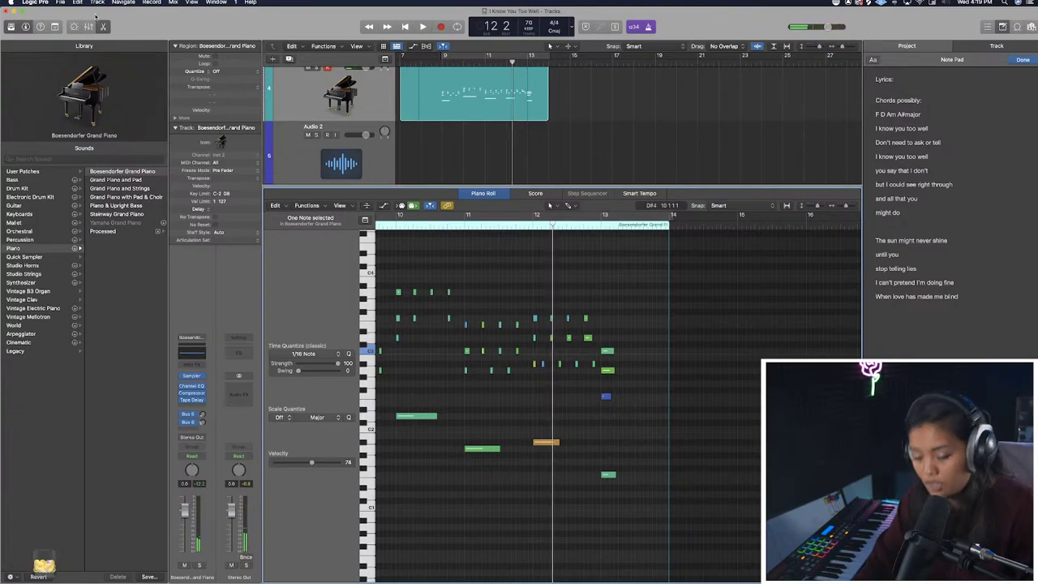
In the Step Editor, lower the velocity of the A#1 note at bar 12 and even out the A#2 velocities in that bar.
{"action": "key", "text": "super+6"}
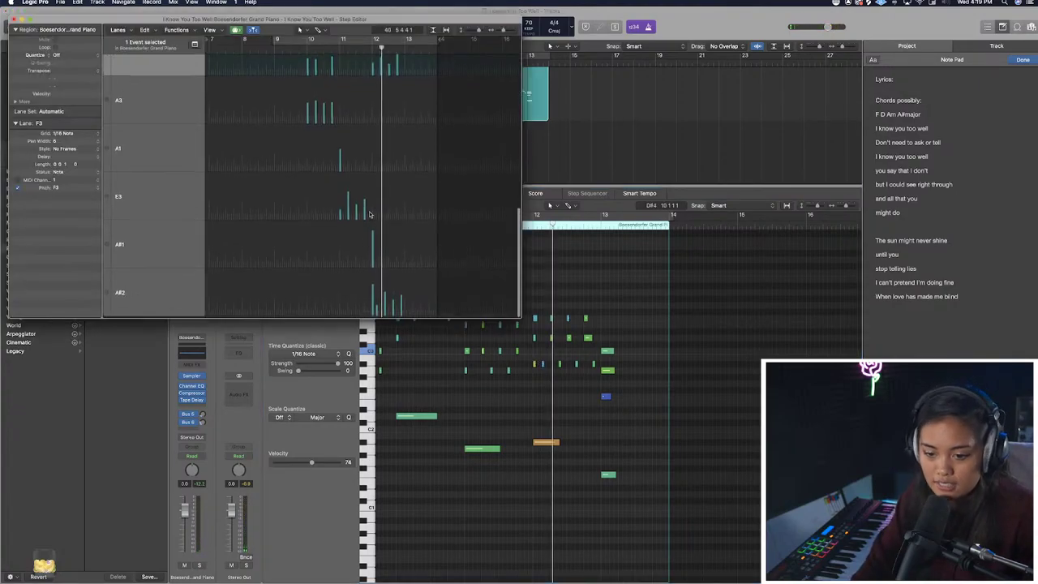
{"action": "left_click", "coordinate": [392, 254]}
{"action": "key", "text": "space"}
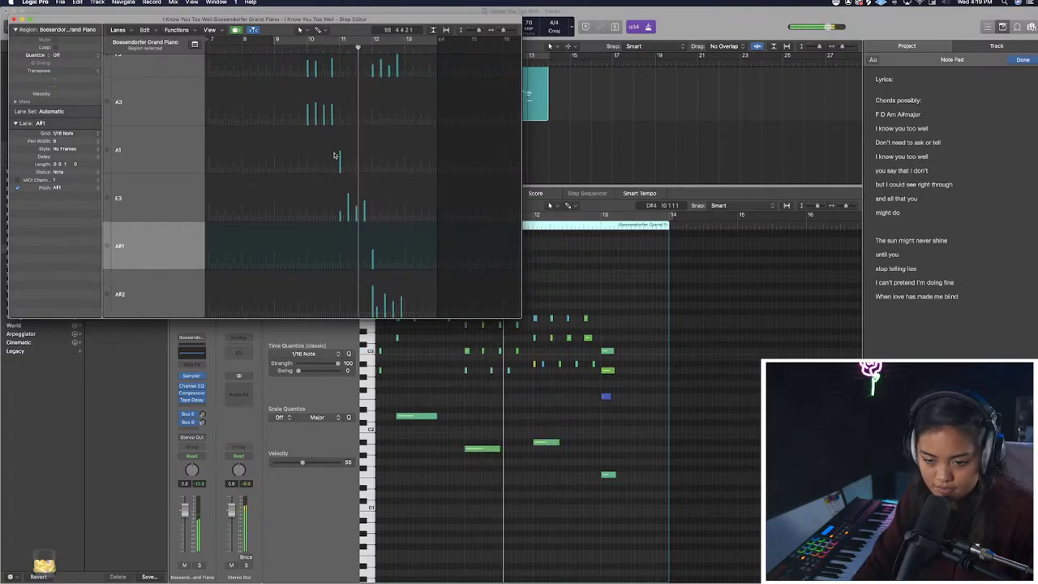
{"action": "key", "text": "space"}
{"action": "left_click_drag", "start_coordinate": [371, 291], "coordinate": [405, 297]}
{"action": "key", "text": "space"}
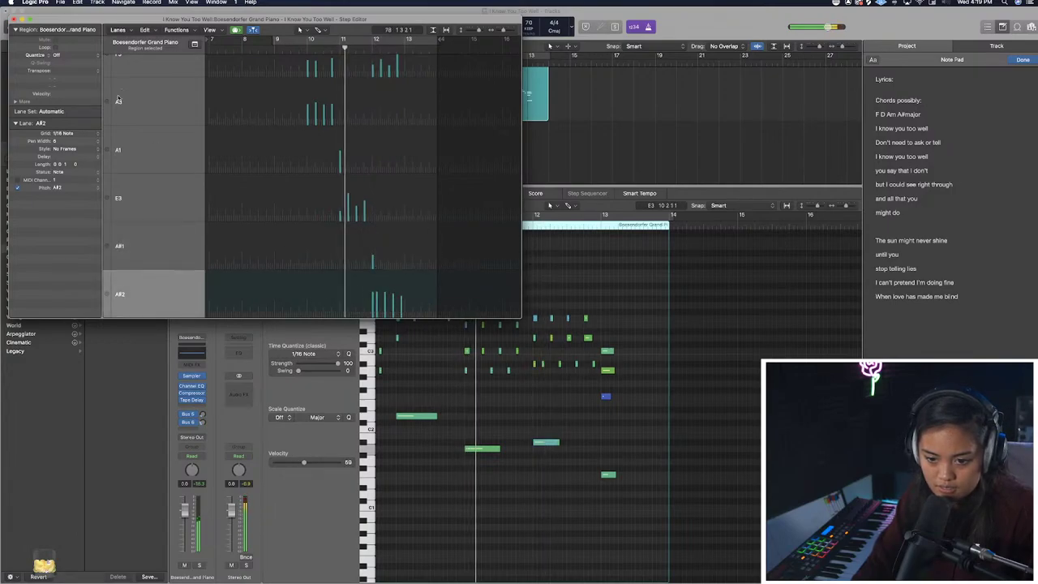
Close the Step Editor and replay the piano part from bar 11 to check the edited chords.
{"action": "left_click", "coordinate": [13, 18]}
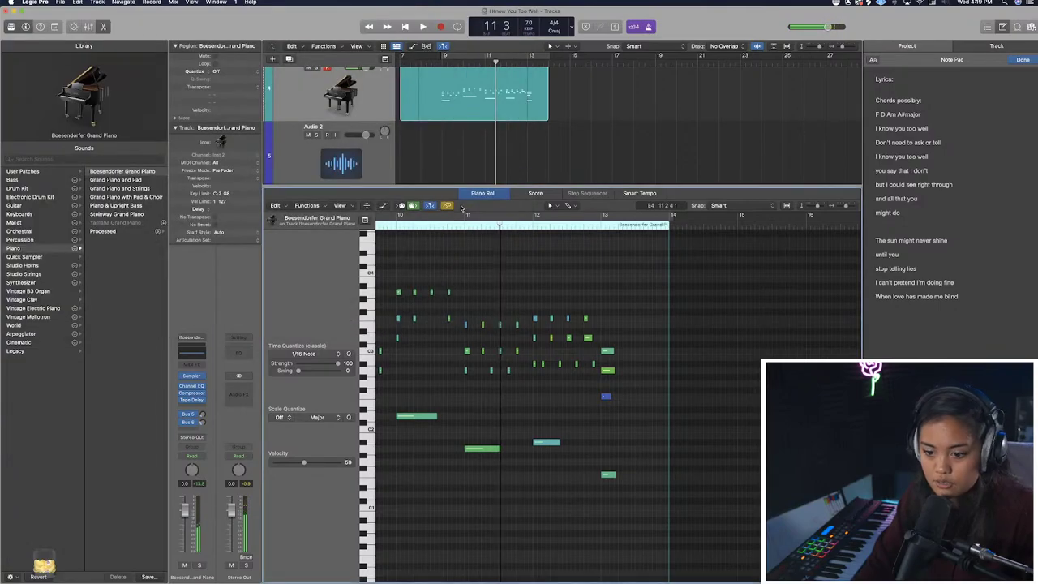
{"action": "left_click_drag", "start_coordinate": [475, 226], "coordinate": [463, 227]}
{"action": "key", "text": "space"}
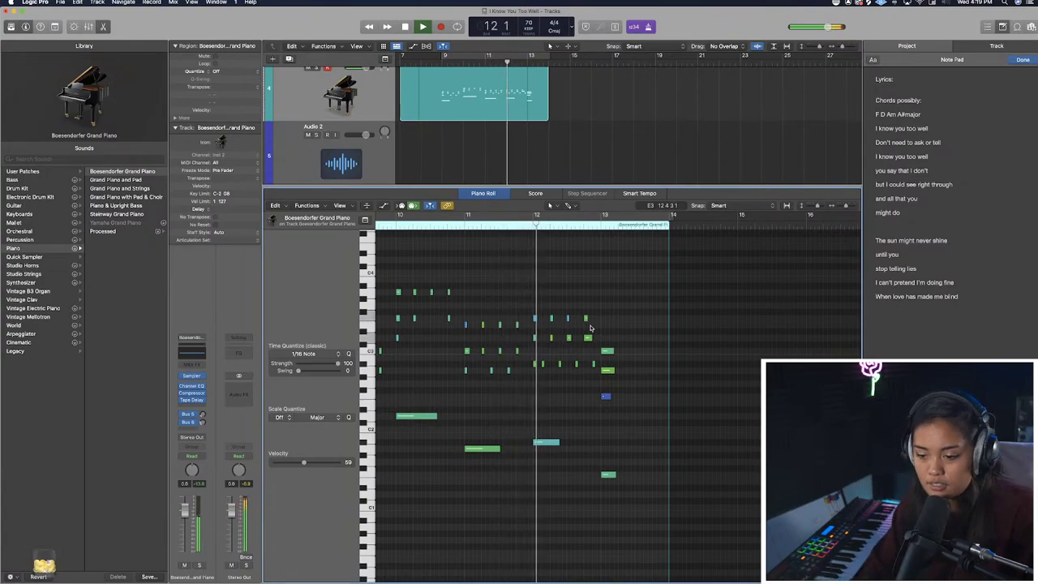
{"action": "key", "text": "space"}
{"action": "key", "text": "space"}
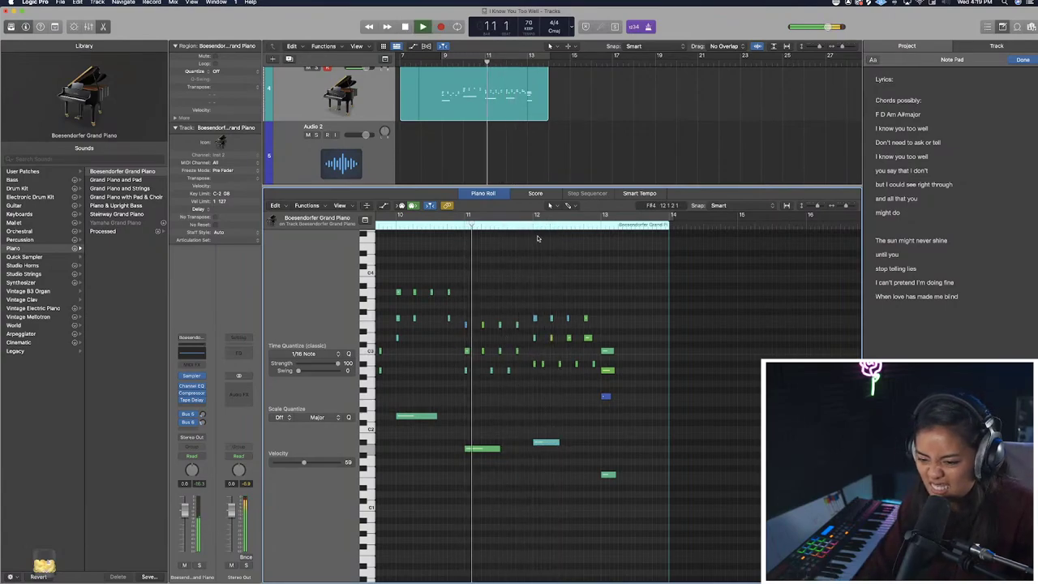
Delete the extra A#2 note just after the start of bar 12, set the selected D3 note's velocity to 73 and replay from bar 11.
{"action": "left_click", "coordinate": [543, 365]}
{"action": "key", "text": "BackSpace"}
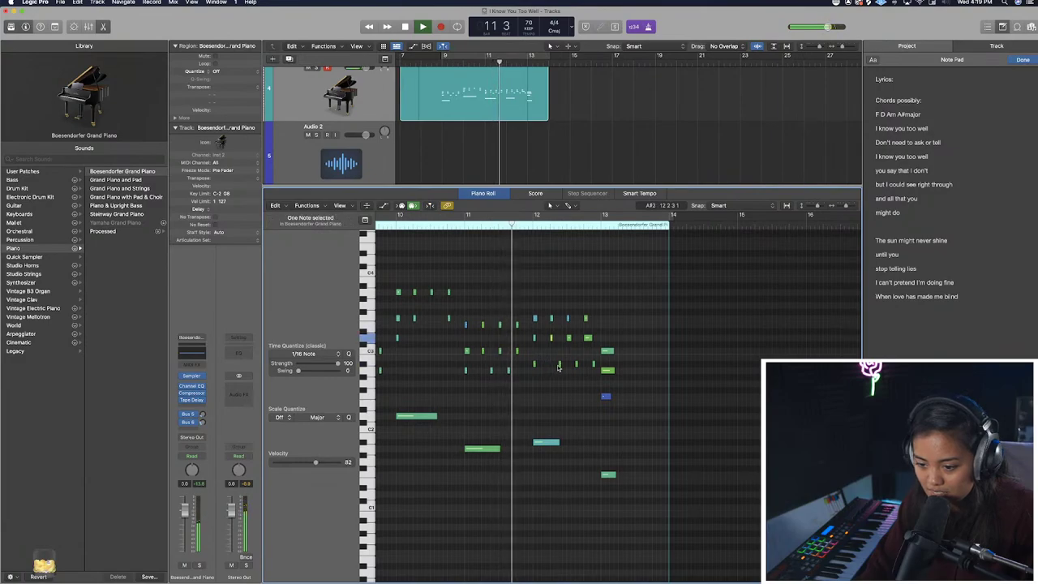
{"action": "key", "text": "space"}
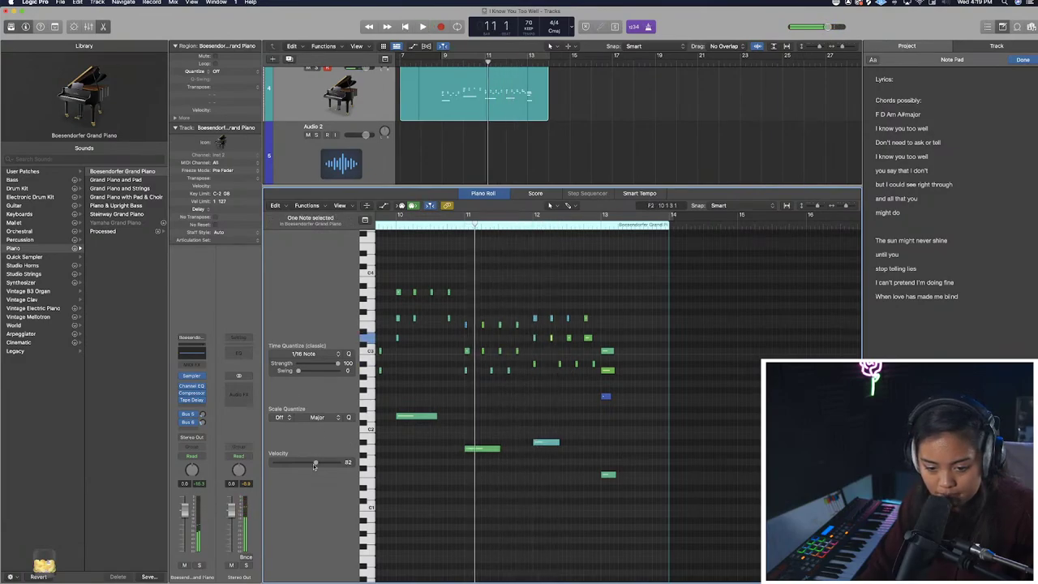
{"action": "key", "text": "space"}
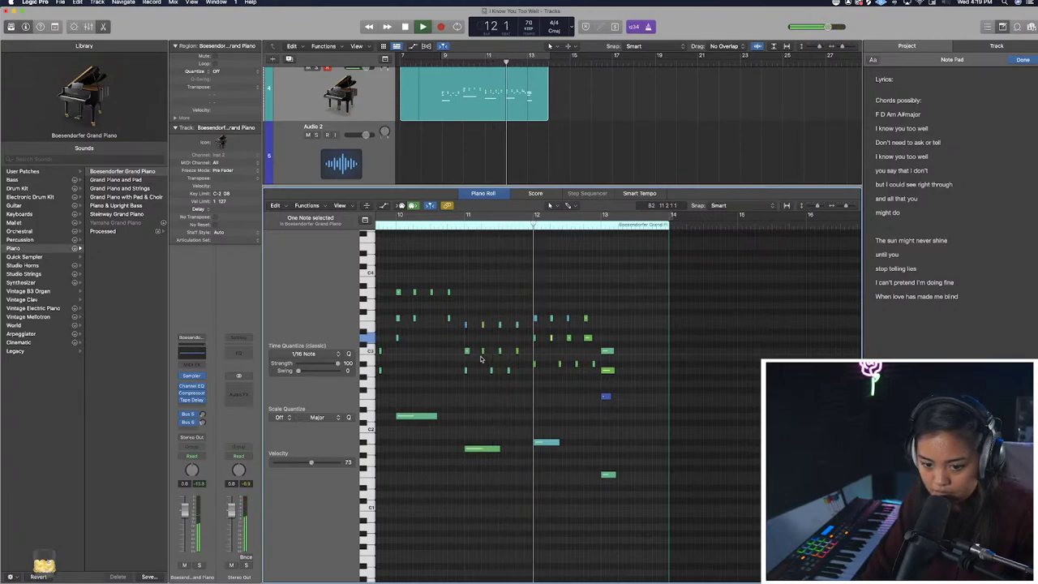
{"action": "key", "text": "space"}
In the Step Editor, lower the Sustain event at bar 13 in two passes, playing the part between the adjustments.
{"action": "left_click", "coordinate": [552, 273]}
{"action": "key", "text": "super+6"}
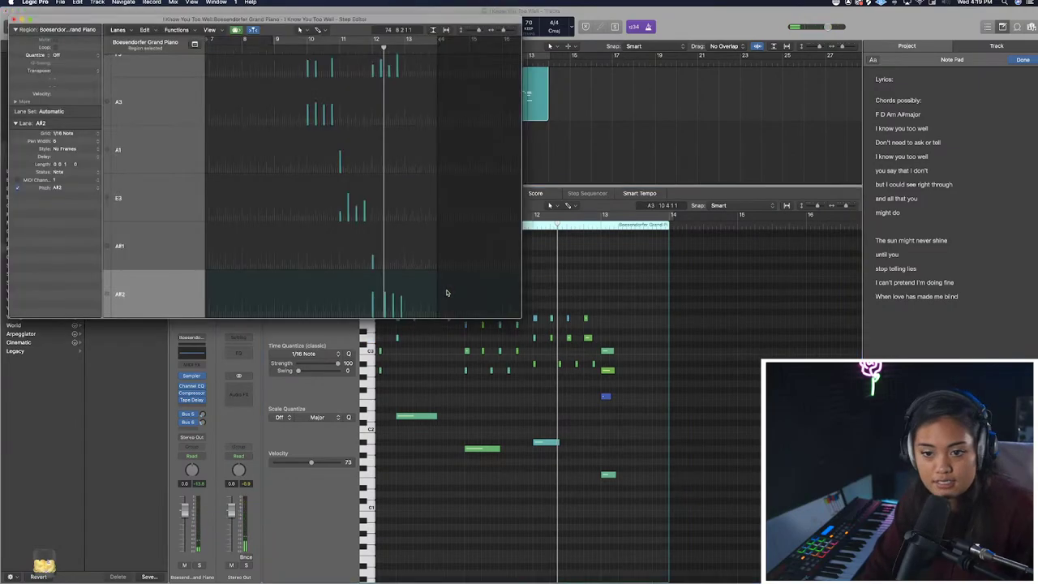
{"action": "scroll", "coordinate": [334, 74], "scroll_direction": "up", "scroll_amount": 10}
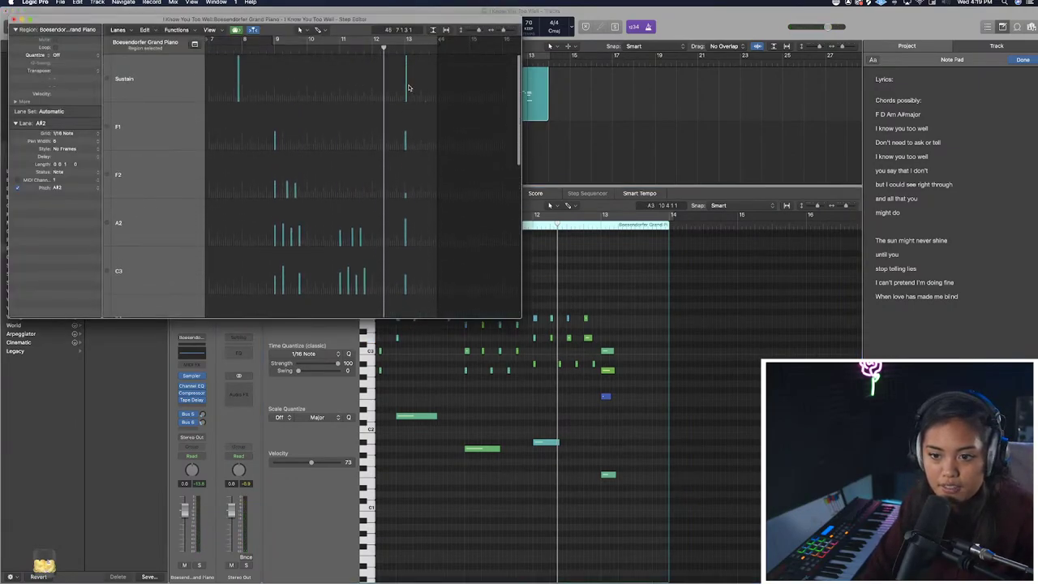
{"action": "left_click", "coordinate": [410, 72]}
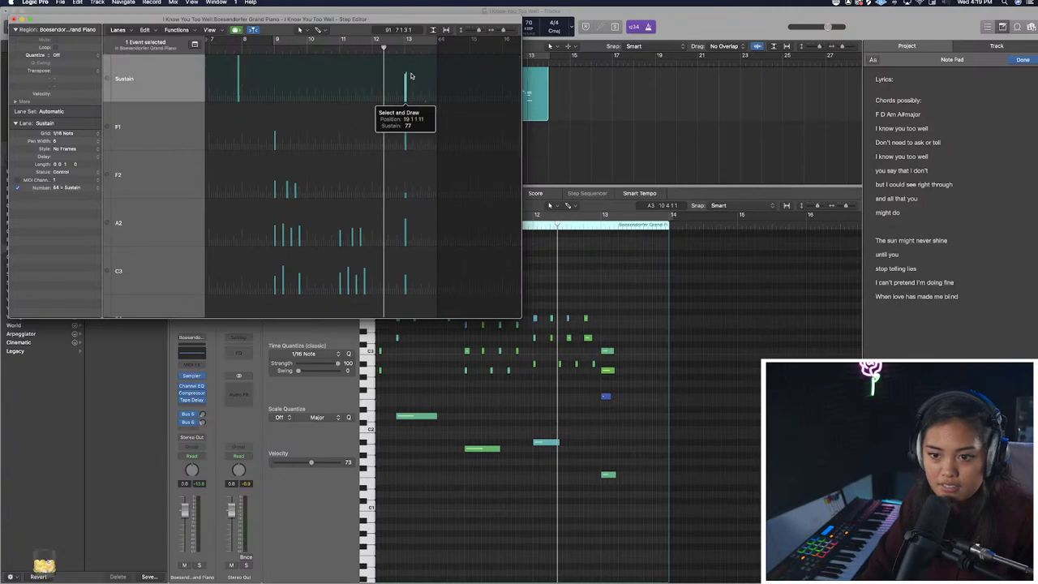
{"action": "key", "text": "space"}
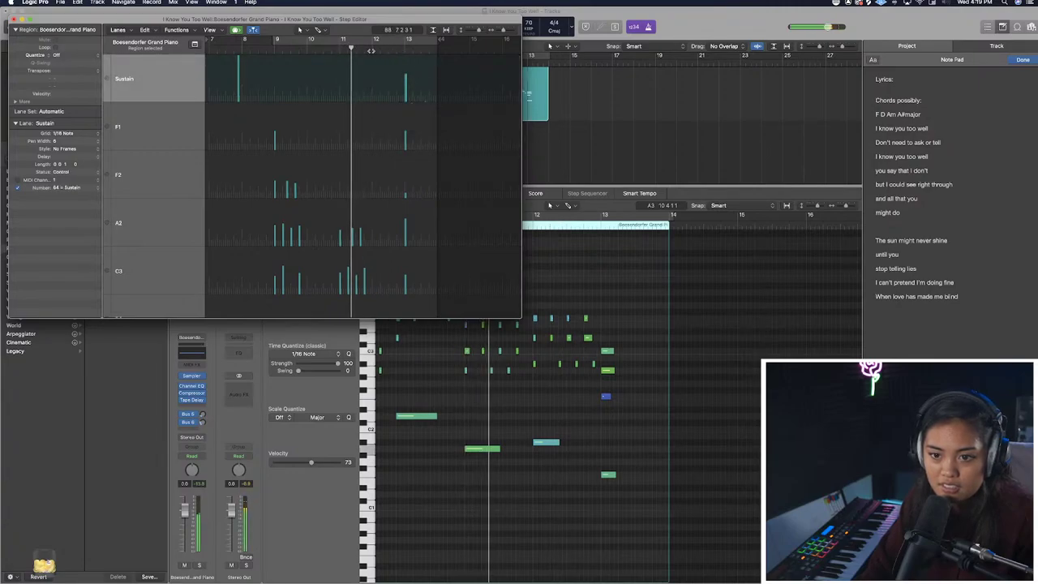
{"action": "left_click", "coordinate": [404, 82]}
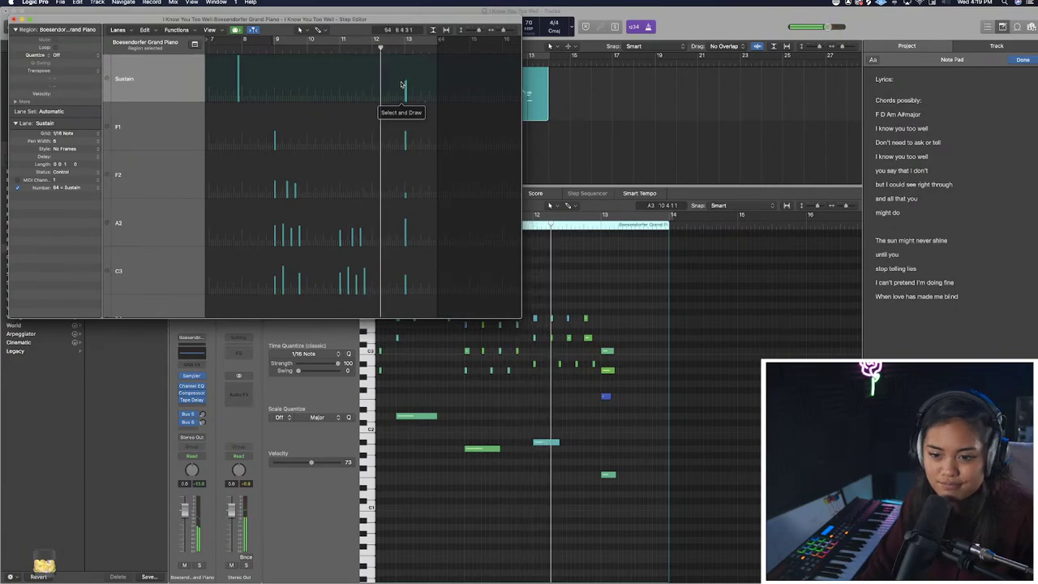
Close the Step Editor, enlarge the tracks area above the Piano Roll and place the playhead in bar 8.
{"action": "left_click", "coordinate": [13, 18]}
{"action": "left_click_drag", "start_coordinate": [518, 187], "coordinate": [515, 340]}
{"action": "scroll", "coordinate": [446, 121], "scroll_direction": "up", "scroll_amount": 3}
{"action": "left_click", "coordinate": [430, 63]}
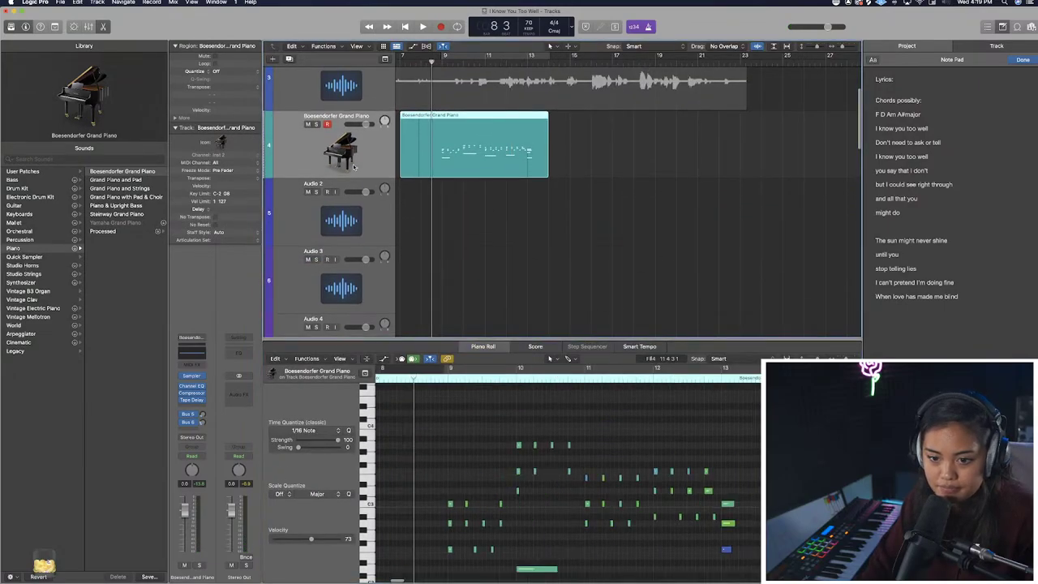
Add a new software instrument track below the piano and browse the Studio Strings section instruments.
{"action": "key", "text": "alt+super+s"}
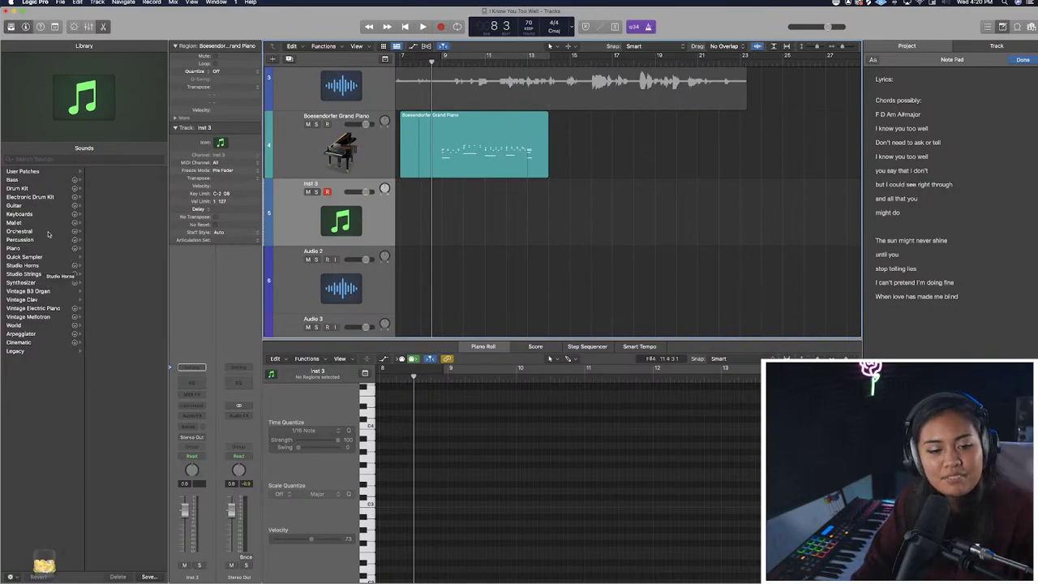
{"action": "left_click", "coordinate": [32, 275]}
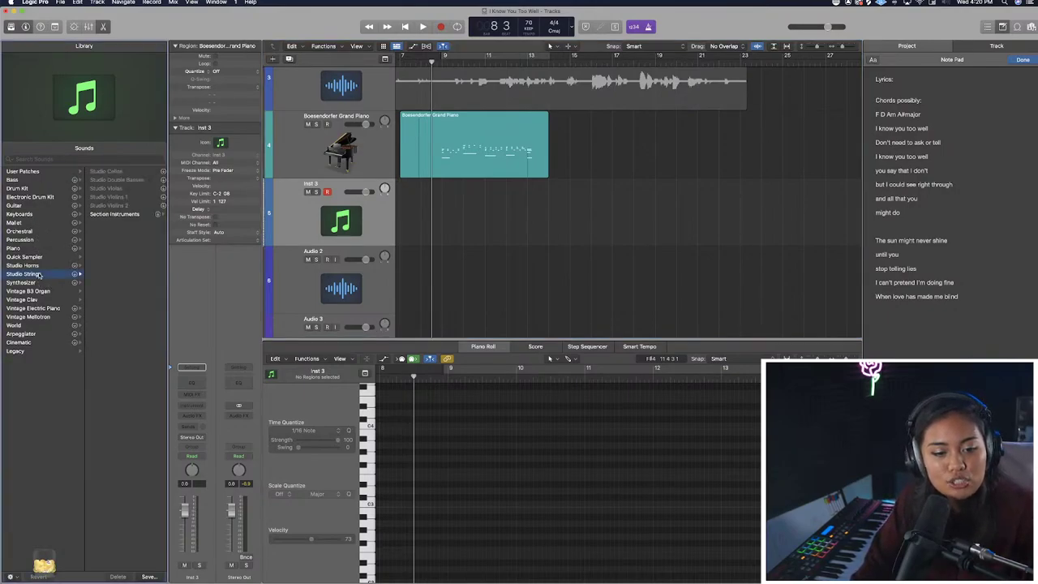
{"action": "left_click", "coordinate": [113, 214]}
{"action": "left_click", "coordinate": [38, 181]}
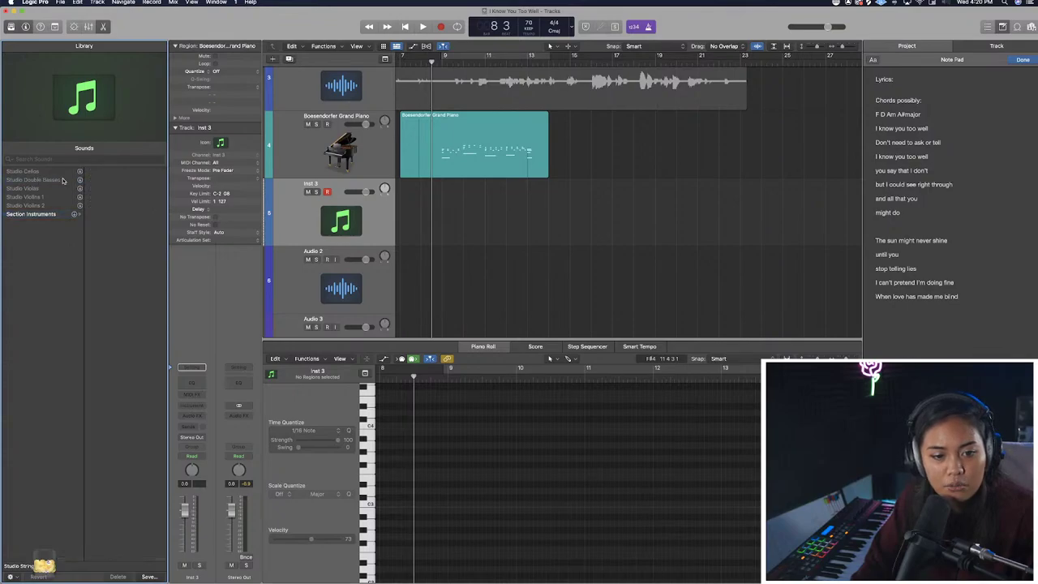
{"action": "left_click", "coordinate": [50, 215]}
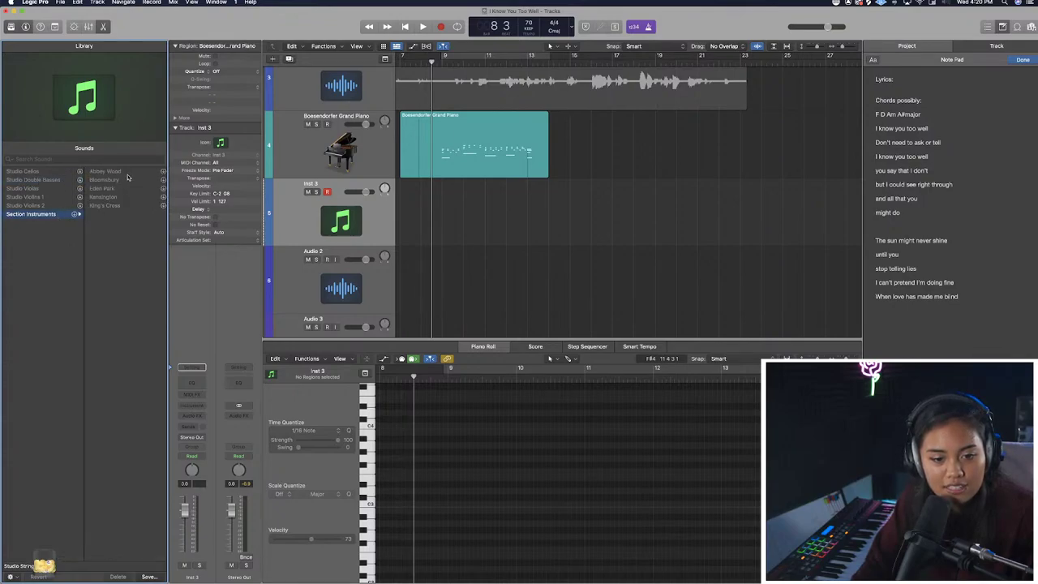
{"action": "scroll", "coordinate": [30, 567], "scroll_direction": "left", "scroll_amount": 5}
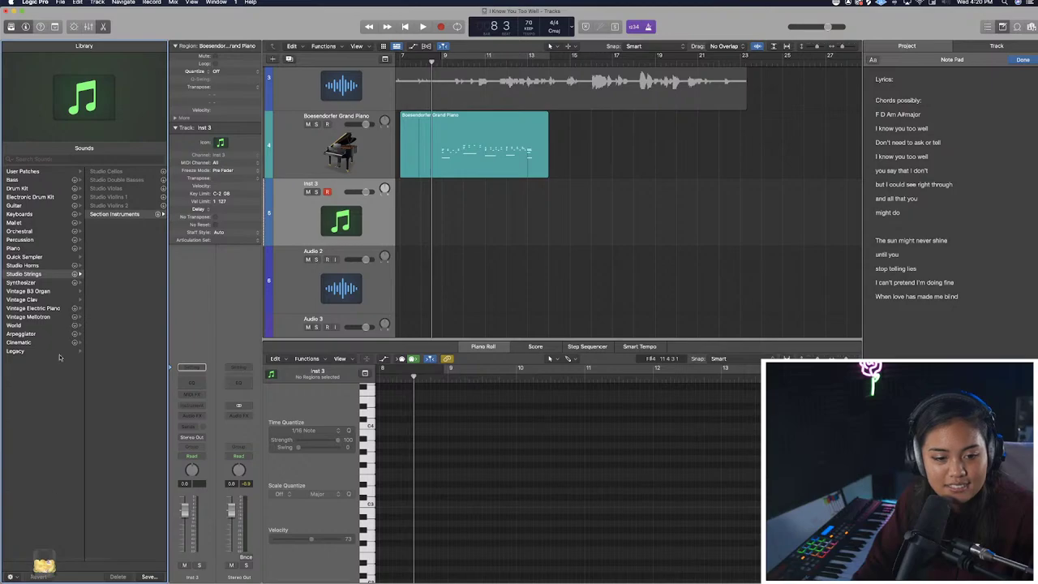
Load the orchestral Studio Strings patch on the new track after trying String Ensemble at a lower volume.
{"action": "left_click", "coordinate": [46, 232]}
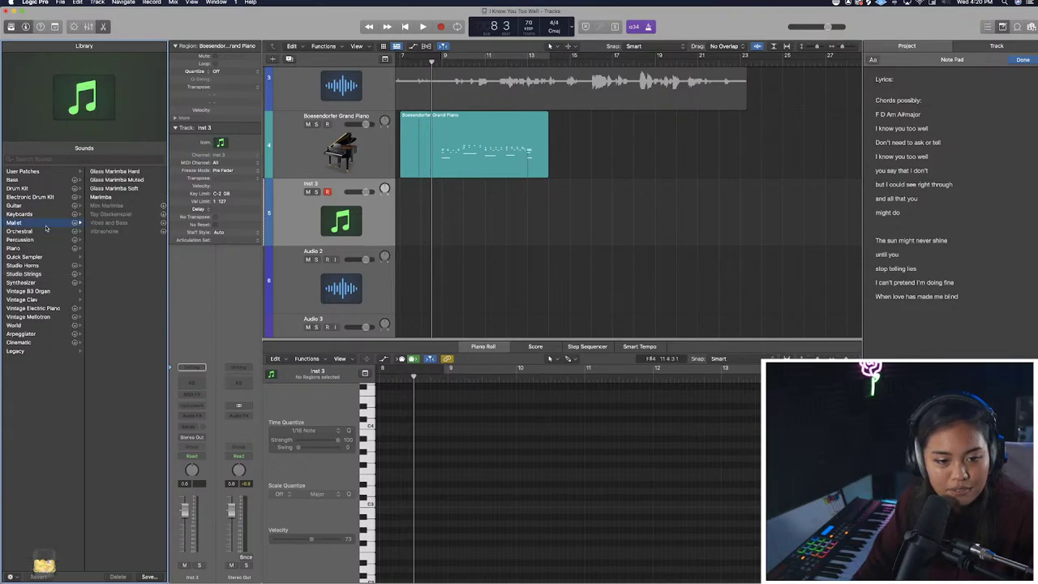
{"action": "left_click", "coordinate": [100, 223]}
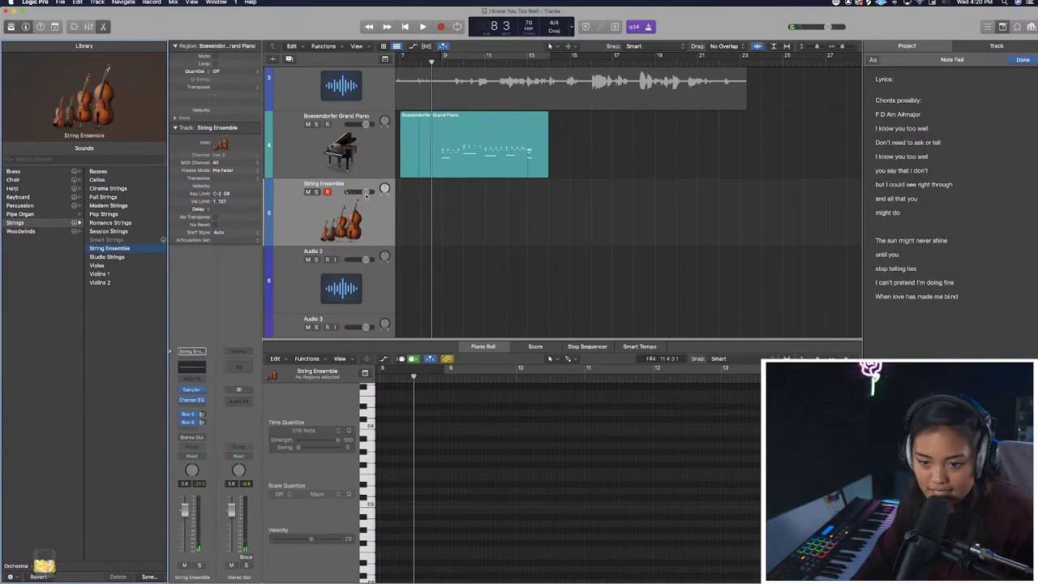
{"action": "left_click_drag", "start_coordinate": [366, 192], "coordinate": [360, 192]}
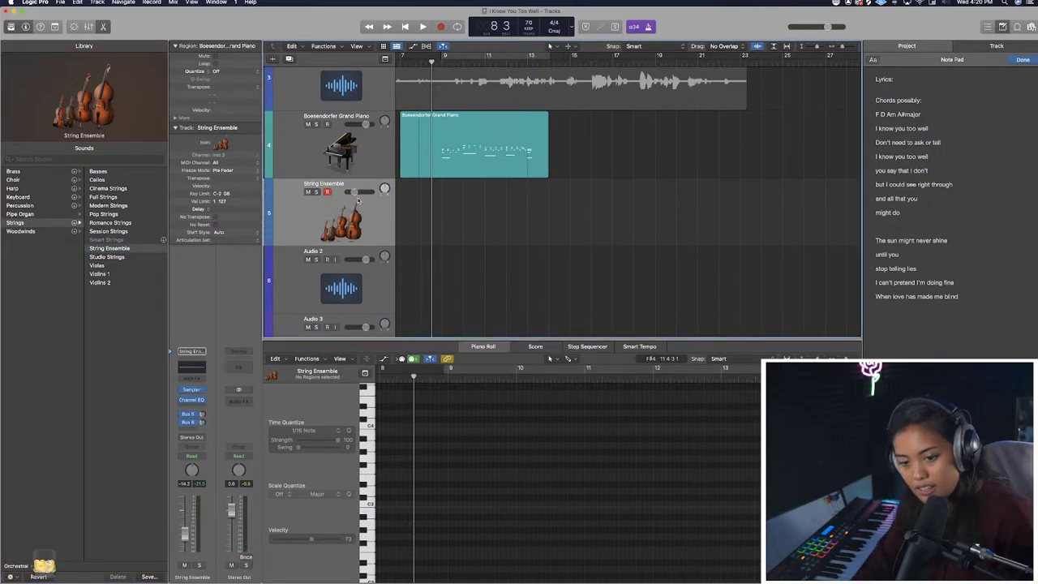
{"action": "key", "text": "Down"}
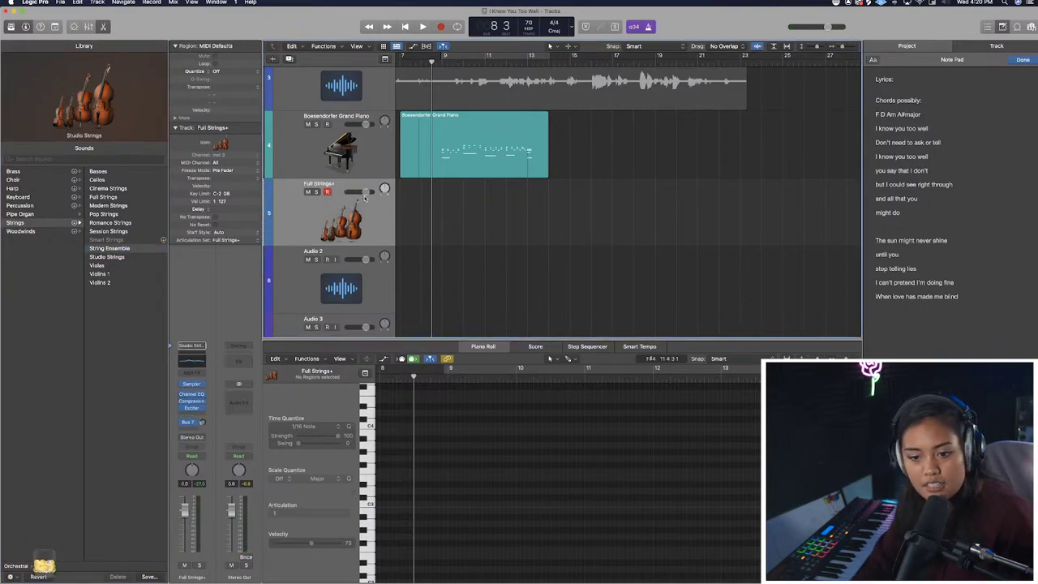
Insert a Gain utility plug-in on the strings track, set its gain to about -12.7 dB and close the plug-in window.
{"action": "left_click", "coordinate": [200, 416]}
{"action": "mouse_move", "coordinate": [236, 542]}
{"action": "mouse_move", "coordinate": [235, 559]}
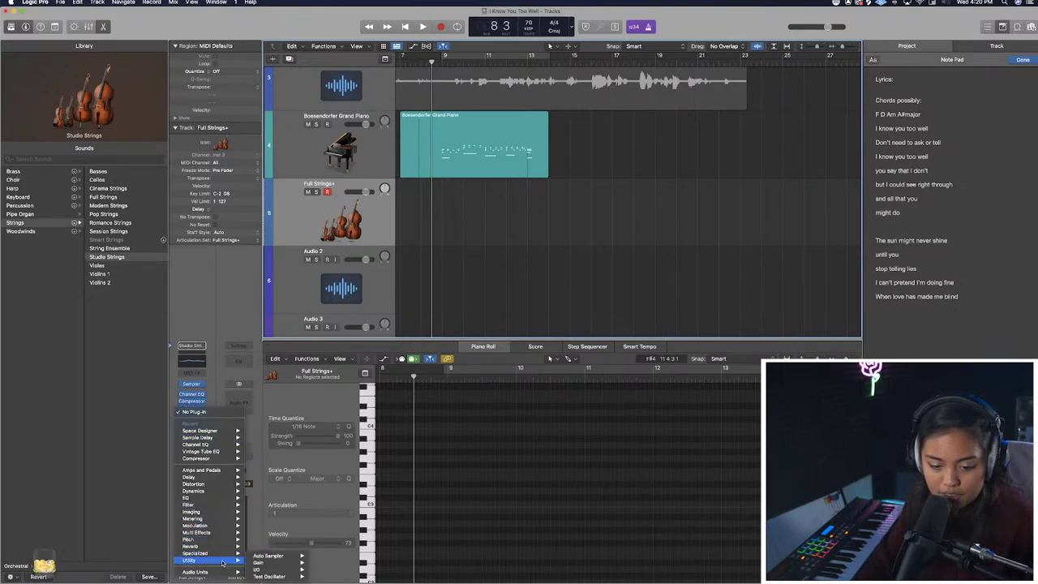
{"action": "left_click", "coordinate": [325, 562]}
{"action": "left_click_drag", "start_coordinate": [348, 185], "coordinate": [348, 197]}
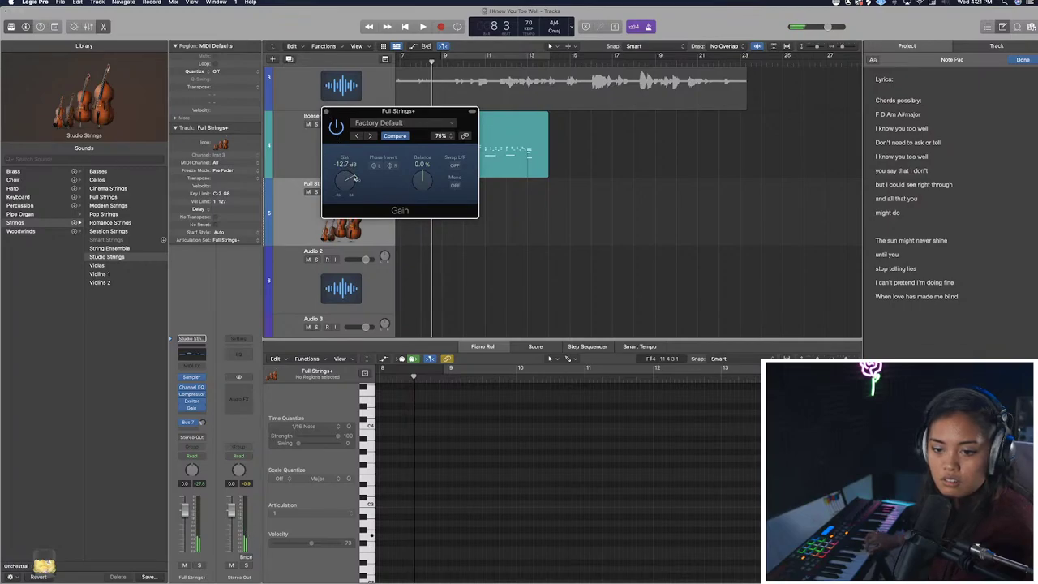
{"action": "left_click", "coordinate": [327, 112]}
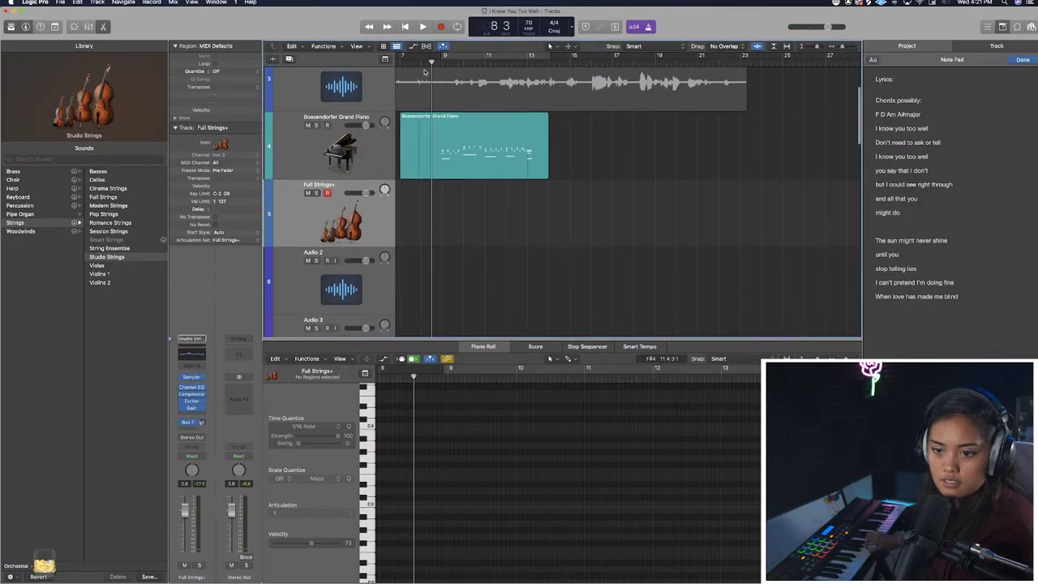
Turn on cycle mode over bars 9 to 13 and record a single-note strings line from bar 9 into bar 12.
{"action": "scroll", "coordinate": [425, 68], "scroll_direction": "up", "scroll_amount": 1}
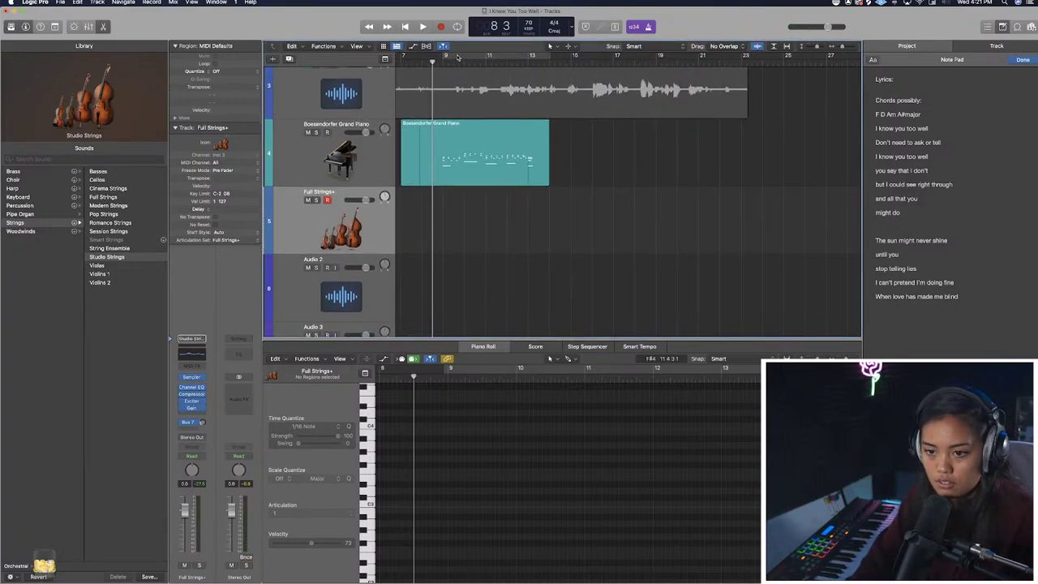
{"action": "left_click", "coordinate": [457, 57]}
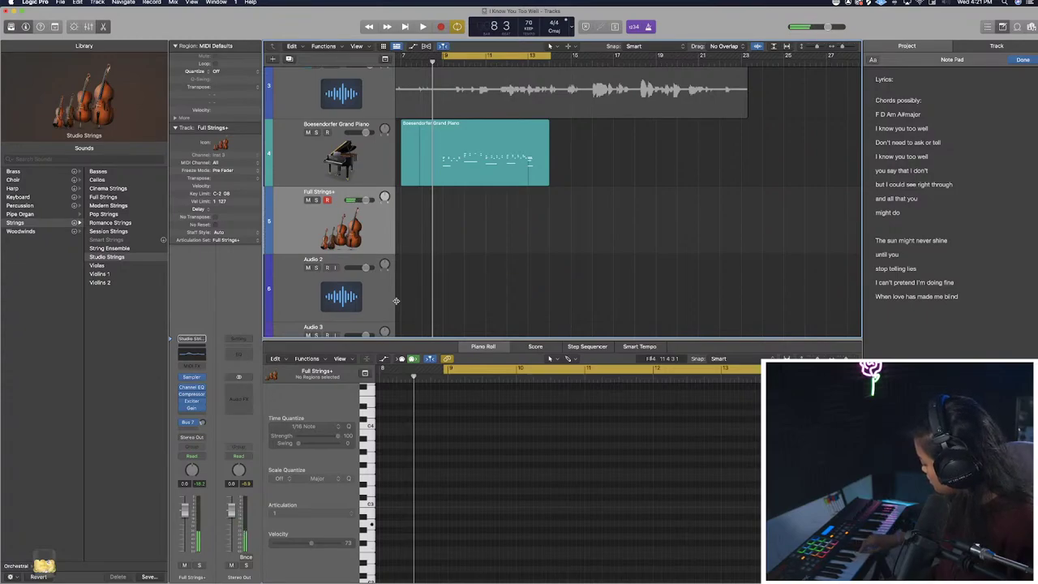
{"action": "key", "text": "space"}
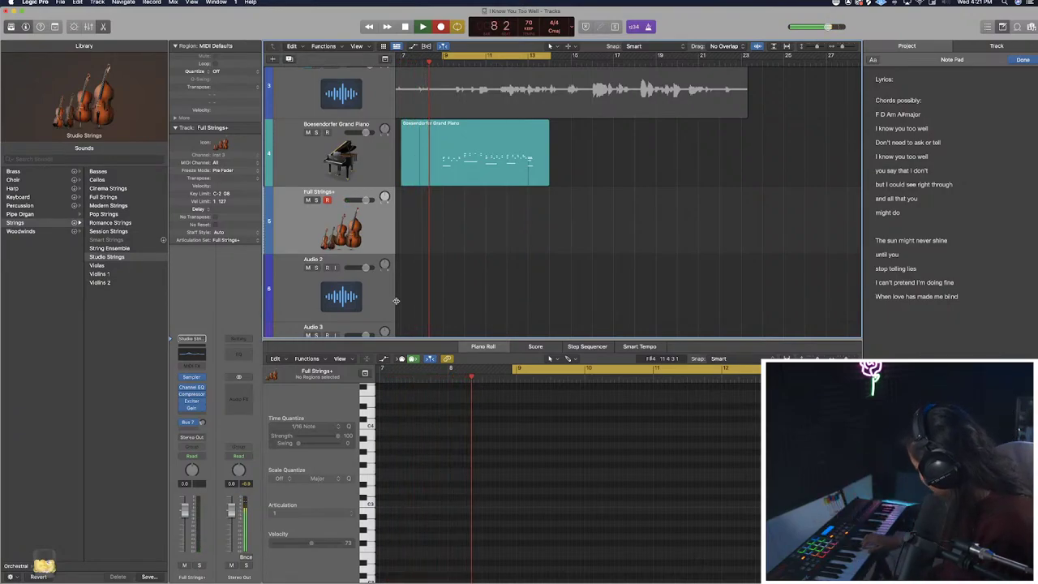
{"action": "key", "text": "r"}
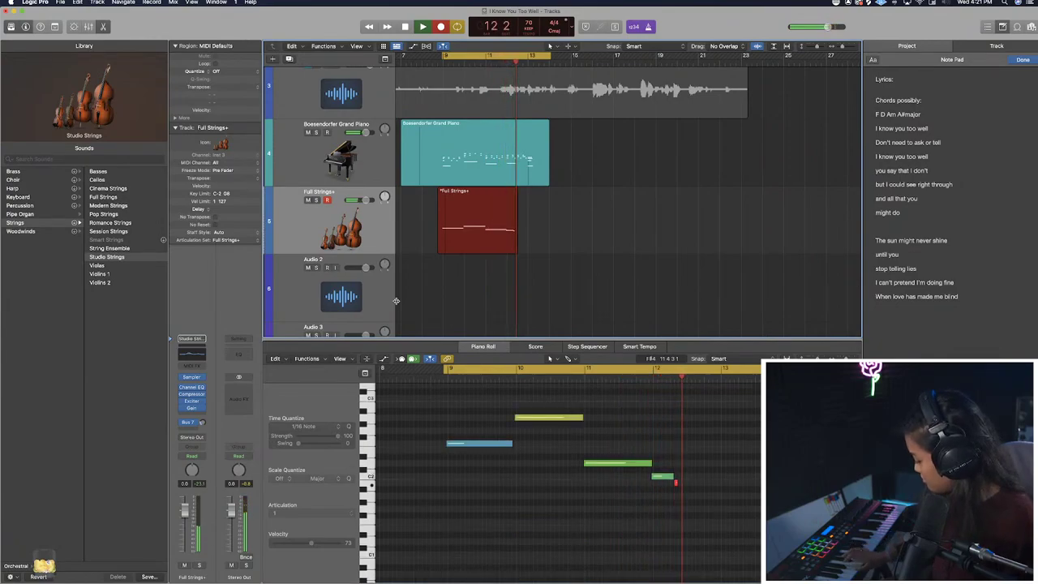
{"action": "key", "text": "space"}
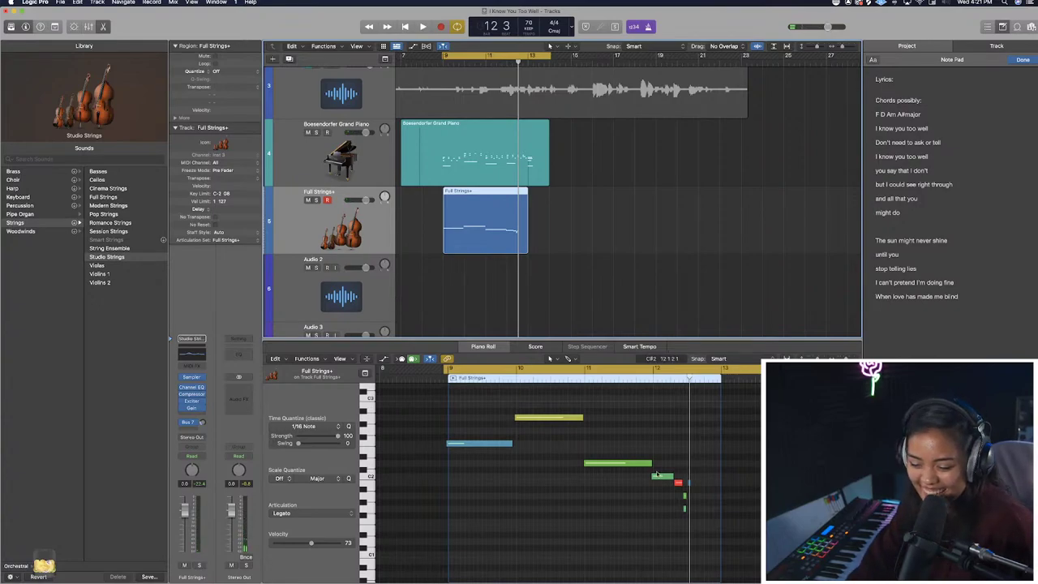
{"action": "left_click_drag", "start_coordinate": [502, 381], "coordinate": [517, 382]}
{"action": "left_click_drag", "start_coordinate": [701, 450], "coordinate": [610, 543]}
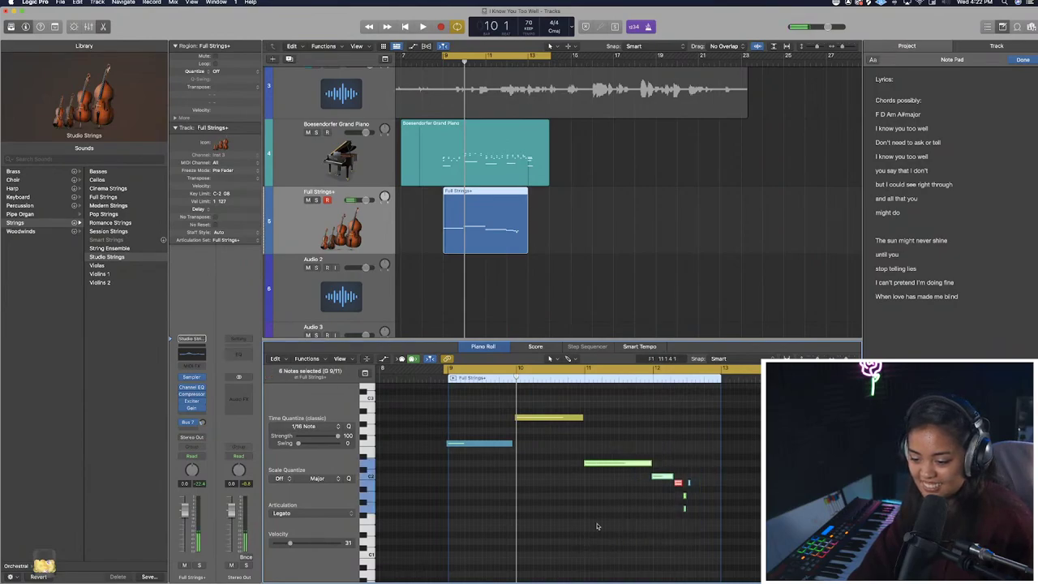
{"action": "key", "text": "super+j"}
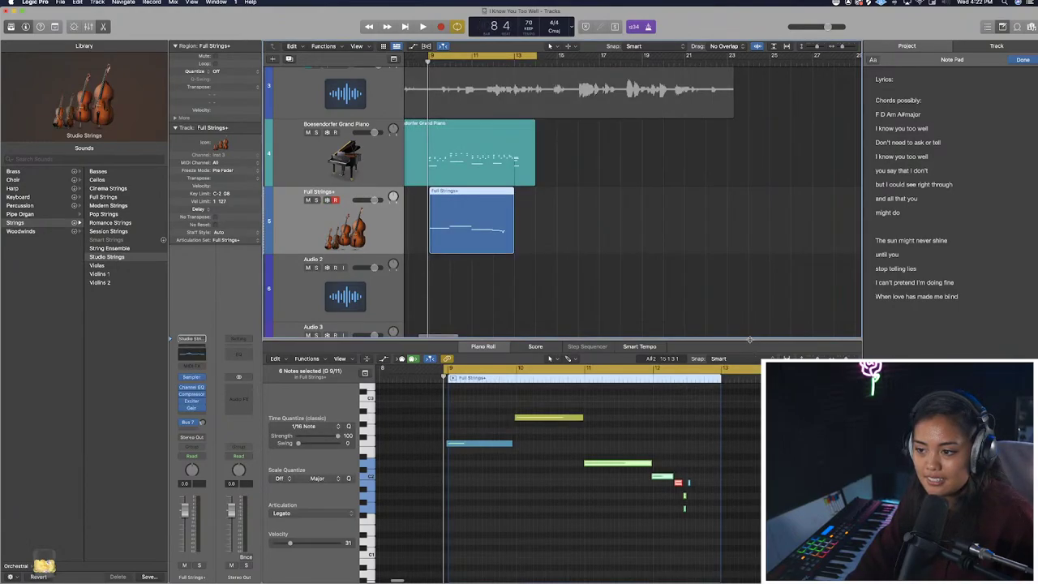
{"action": "left_click", "coordinate": [328, 201]}
{"action": "left_click", "coordinate": [328, 200]}
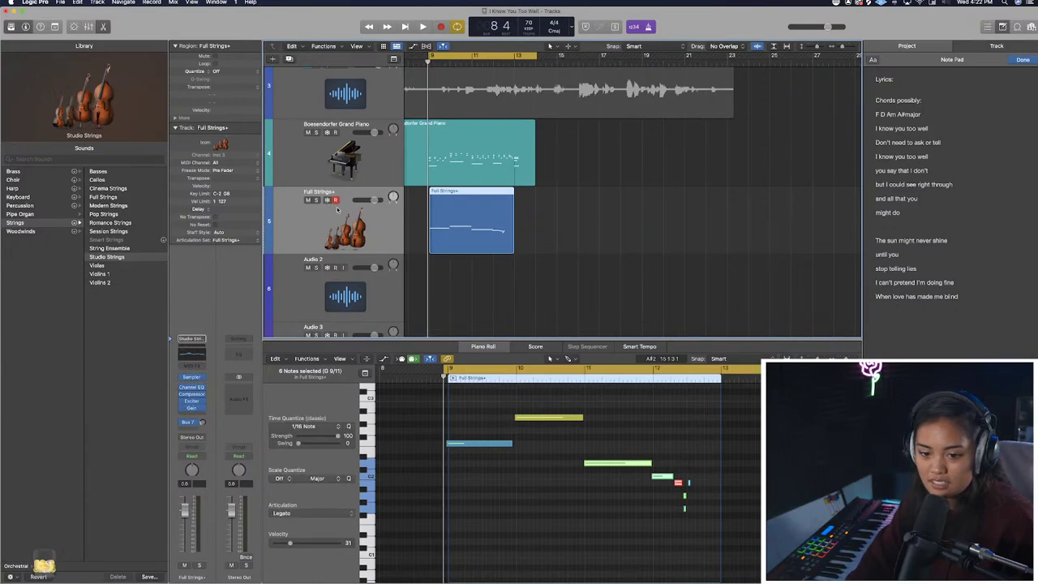
Play back the strings recording from bar 9 and delete the mis-played notes in bar 12.
{"action": "key", "text": "space"}
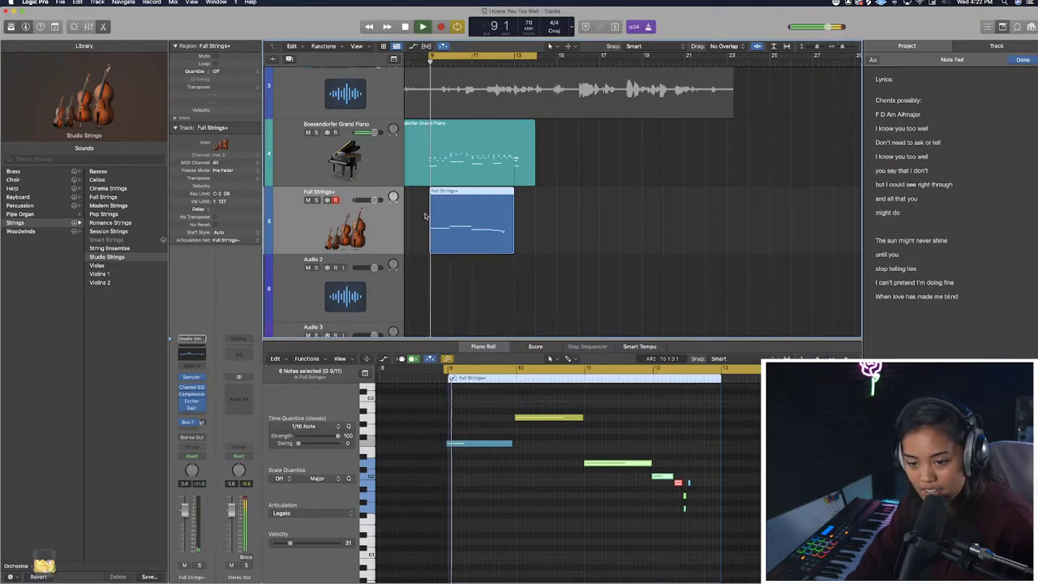
{"action": "left_click_drag", "start_coordinate": [708, 458], "coordinate": [662, 536]}
{"action": "key", "text": "Delete"}
{"action": "key", "text": "space"}
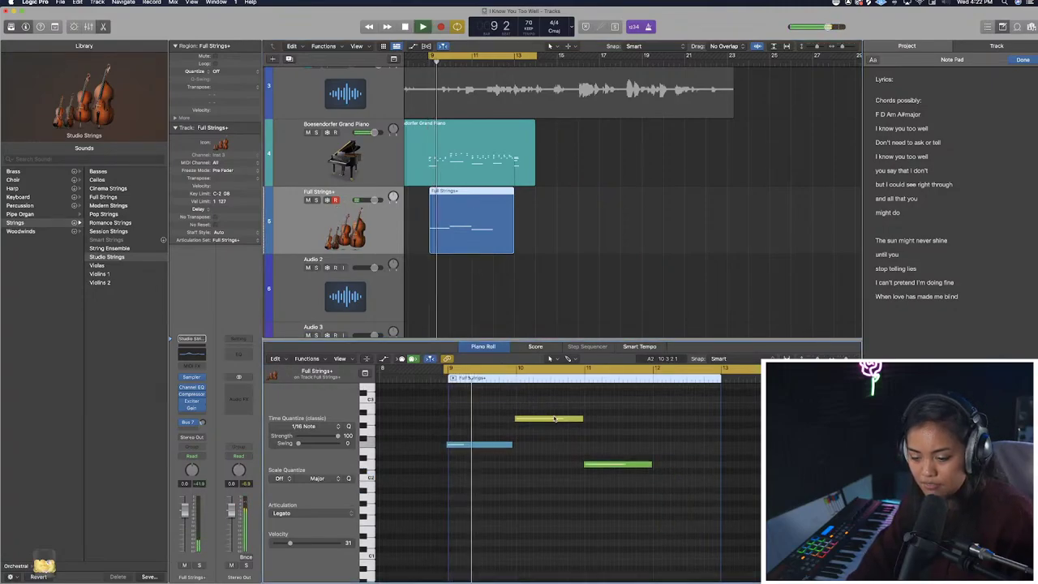
Move the strings note in bar 11 down to C2 and place the playhead just before bar 11.
{"action": "scroll", "coordinate": [570, 475], "scroll_direction": "right", "scroll_amount": 3}
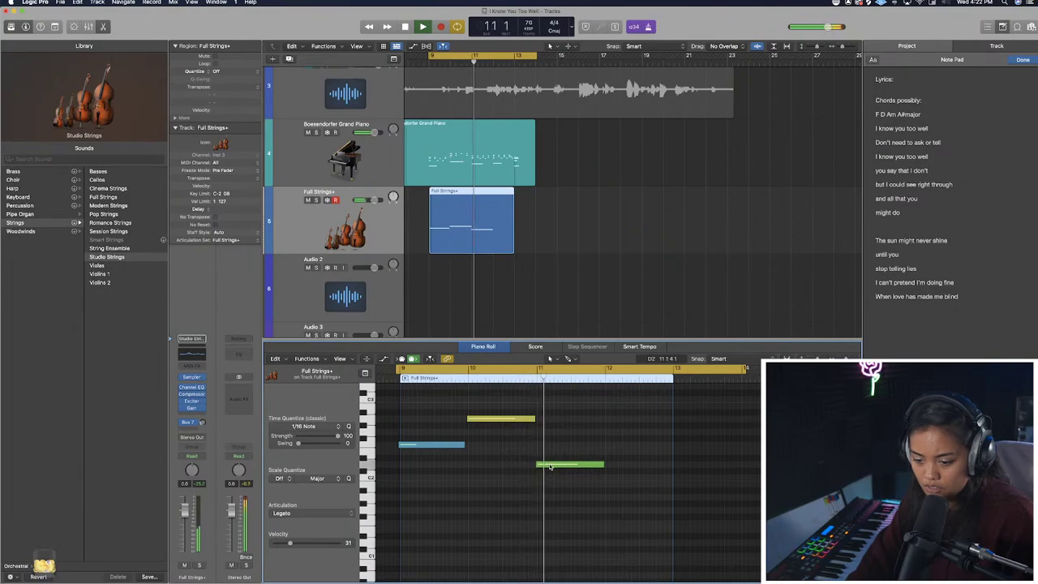
{"action": "key", "text": "space"}
{"action": "left_click_drag", "start_coordinate": [548, 467], "coordinate": [605, 478]}
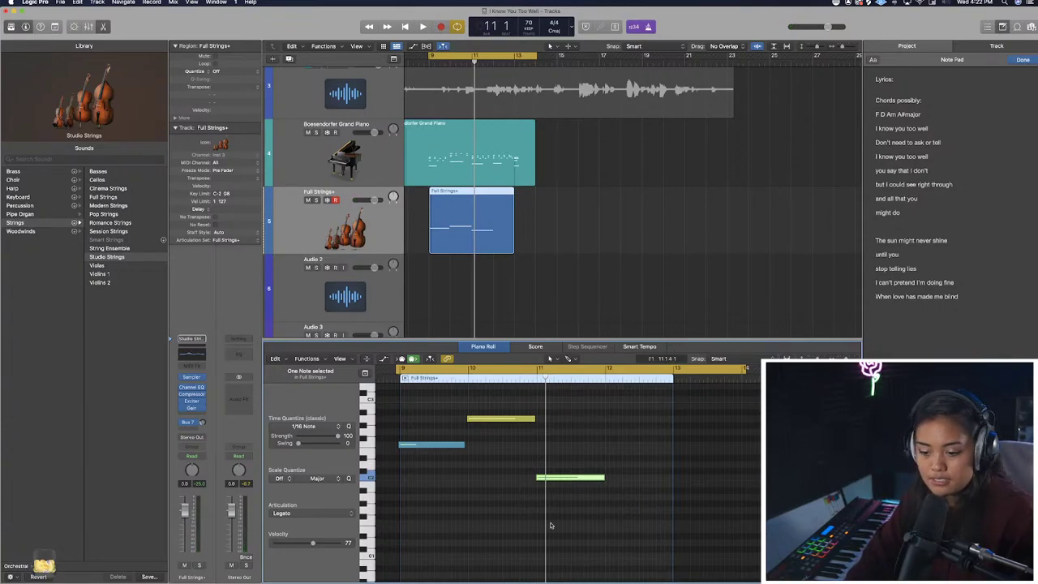
{"action": "left_click", "coordinate": [535, 379]}
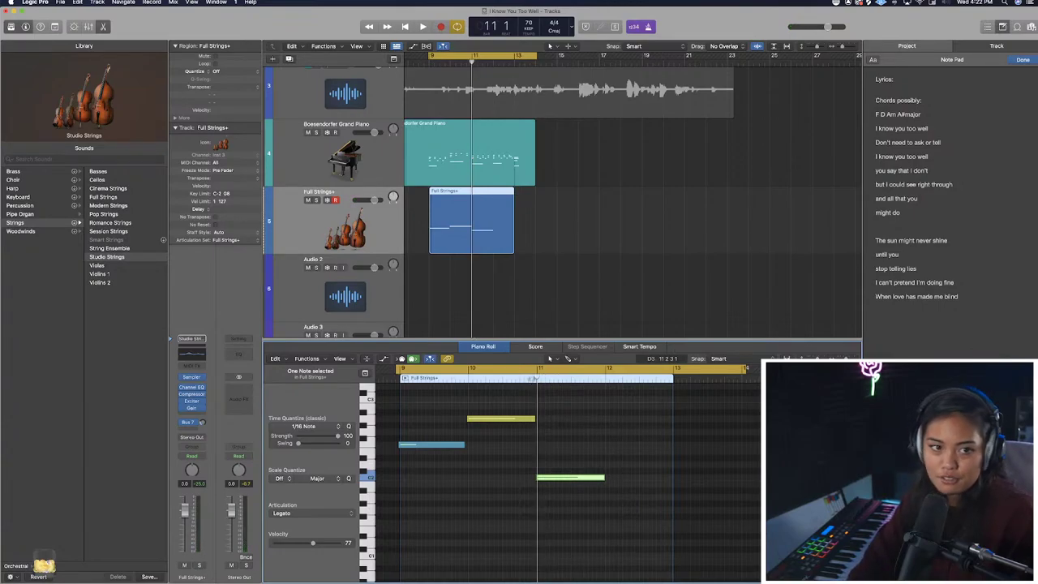
{"action": "left_click", "coordinate": [521, 379]}
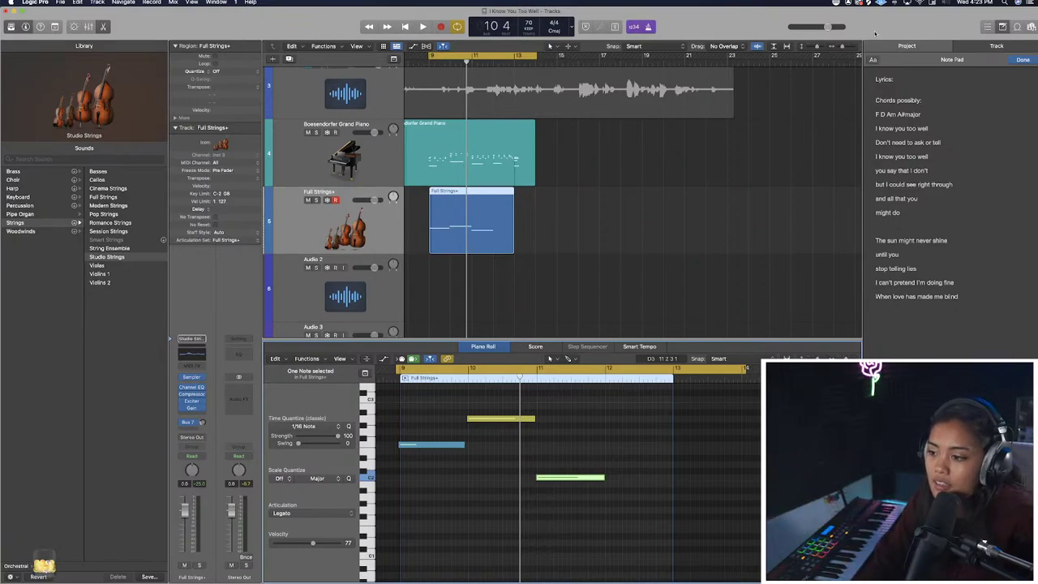
Play back the strings line with the piano from bar 9 through bar 11.
{"action": "left_click", "coordinate": [428, 63]}
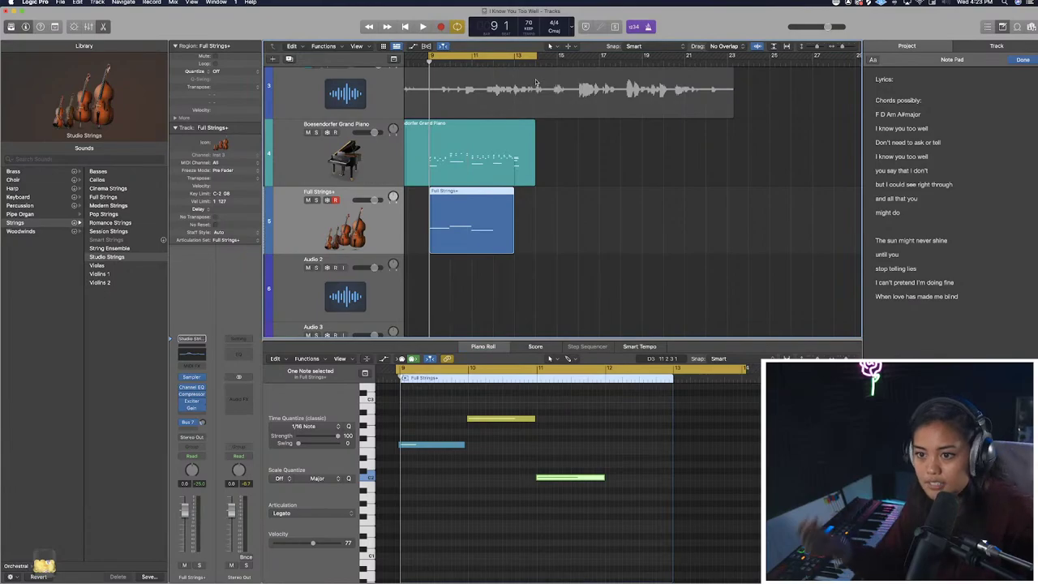
{"action": "key", "text": "space"}
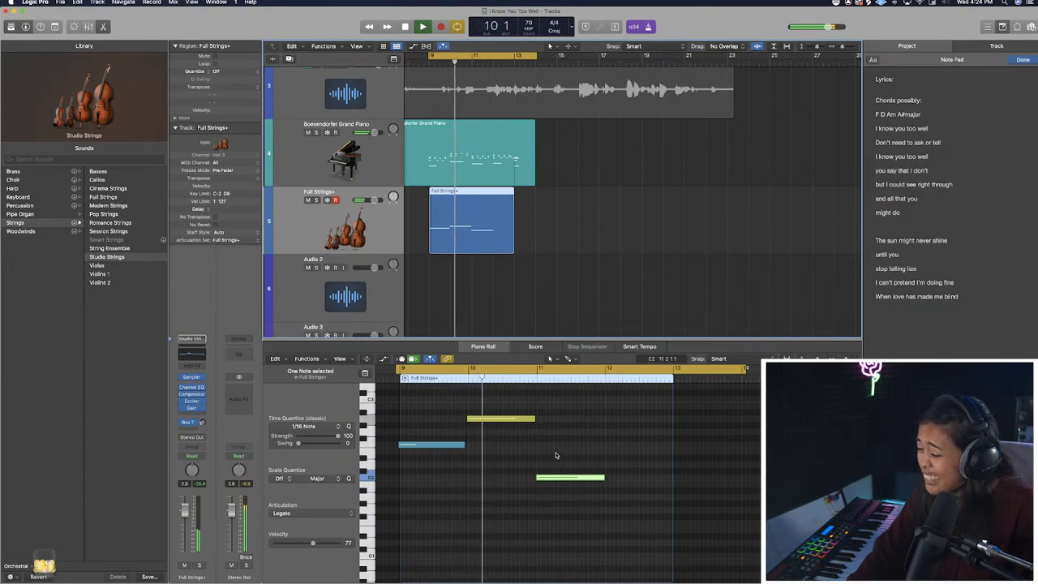
{"action": "scroll", "coordinate": [555, 478], "scroll_direction": "right", "scroll_amount": 3}
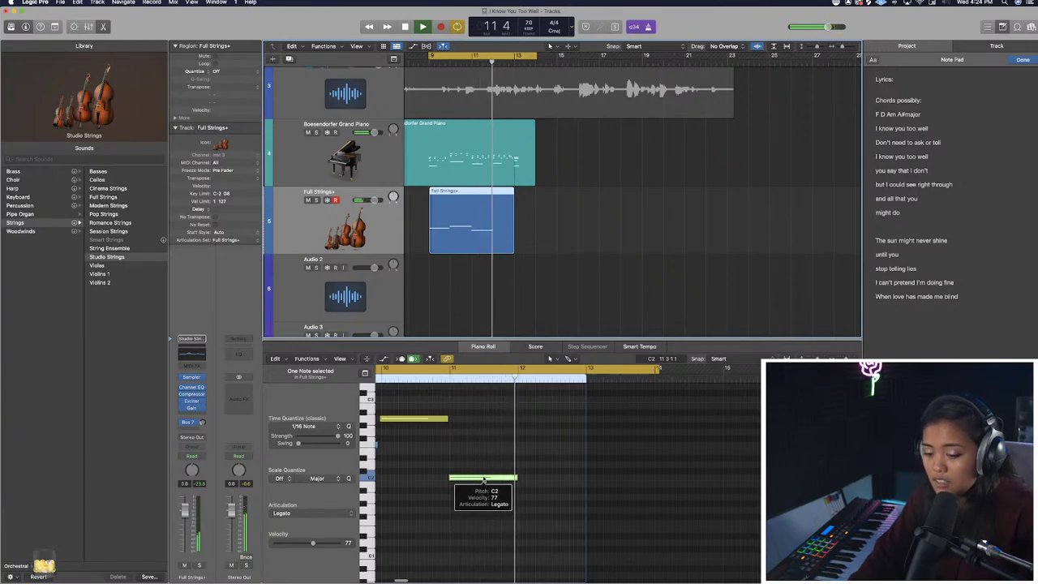
{"action": "key", "text": "space"}
Draw a one-bar strings note in bar 12 with the Pencil tool and move it up to F2.
{"action": "left_click", "coordinate": [554, 360]}
{"action": "left_click", "coordinate": [567, 388]}
{"action": "left_click", "coordinate": [520, 451]}
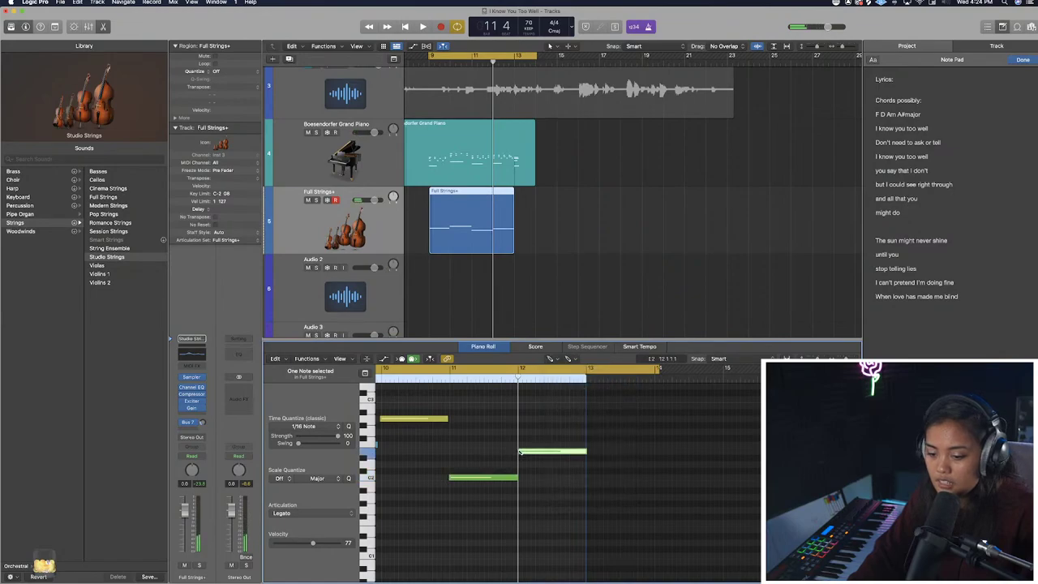
{"action": "key", "text": "t"}
{"action": "key", "text": "t"}
{"action": "left_click_drag", "start_coordinate": [531, 453], "coordinate": [528, 447]}
{"action": "key", "text": "super+Left"}
{"action": "key", "text": "super+Left"}
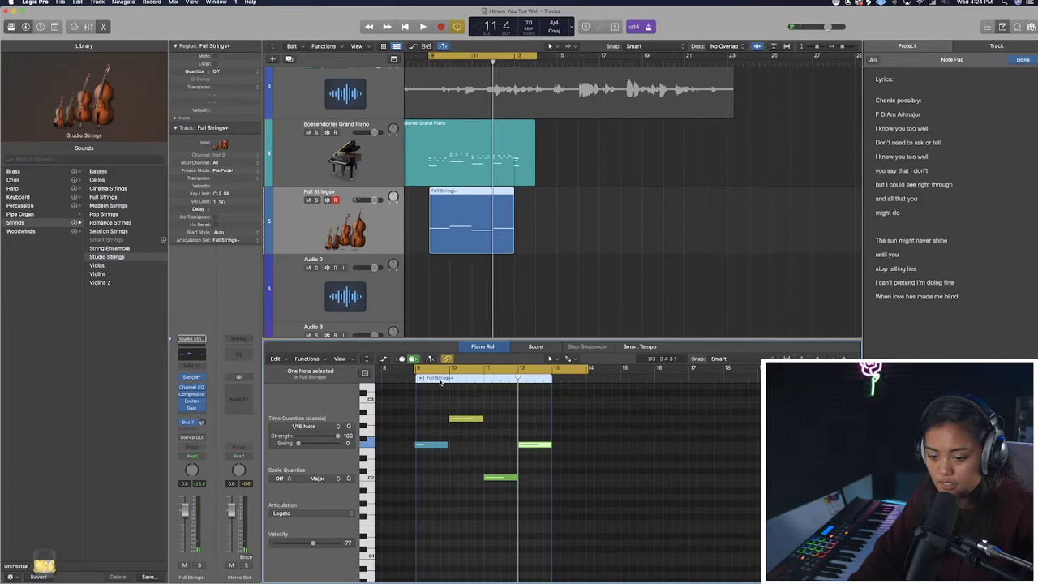
Play the start of the strings line, lower the velocities of its F2, A2 and C2 notes in the Step Editor, and close that editor.
{"action": "key", "text": "space"}
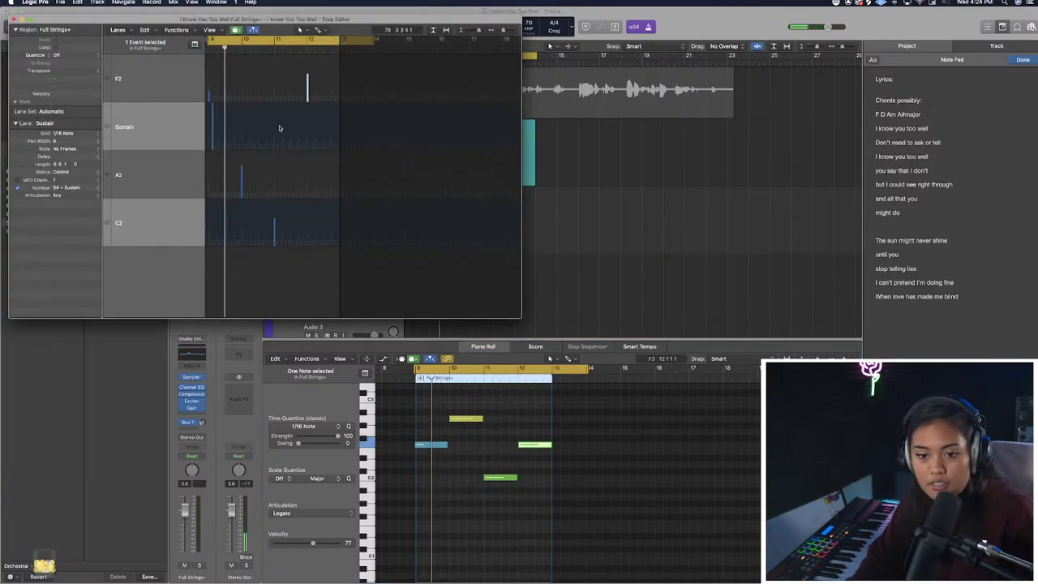
{"action": "left_click", "coordinate": [286, 91]}
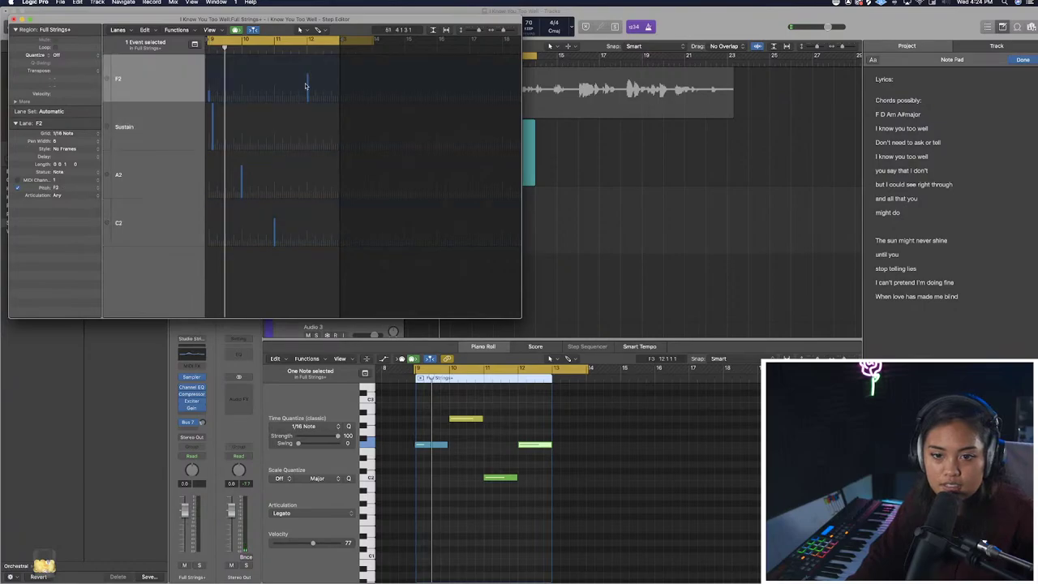
{"action": "left_click", "coordinate": [224, 186]}
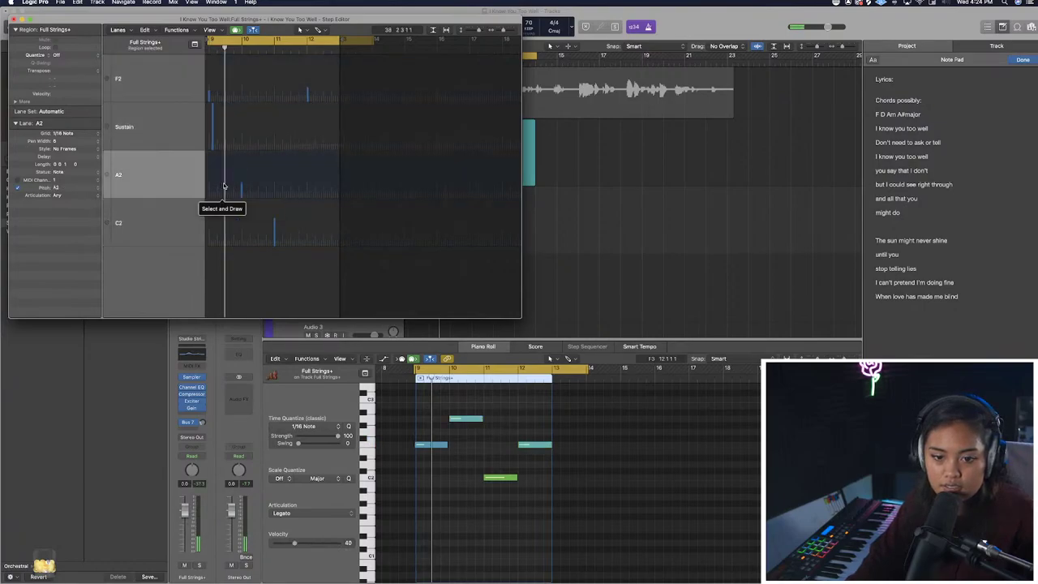
{"action": "left_click", "coordinate": [273, 232]}
{"action": "left_click", "coordinate": [13, 19]}
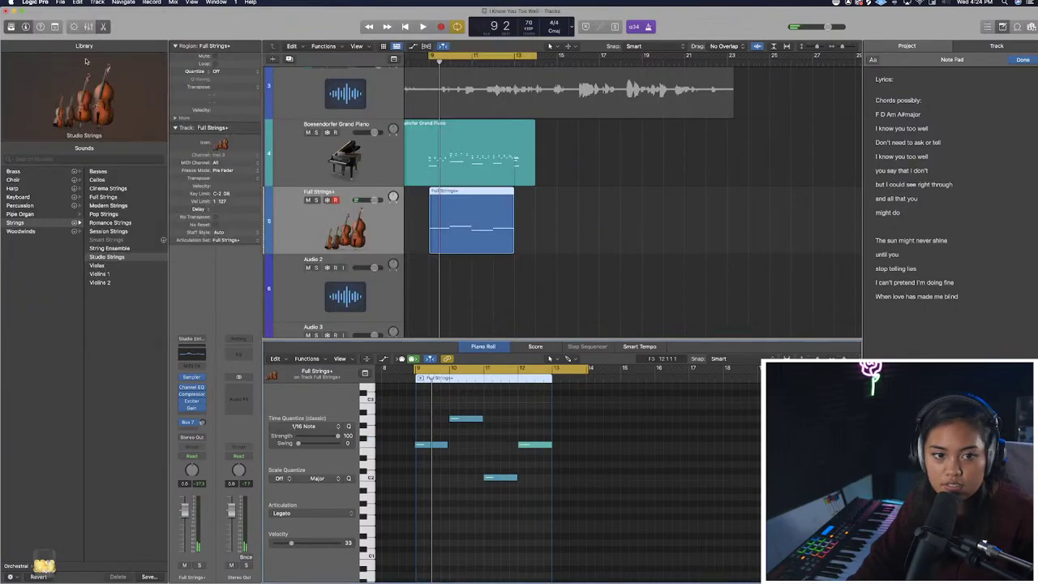
Play back the strings line, try to raise its note velocity to 50, and look through the articulation choices.
{"action": "key", "text": "space"}
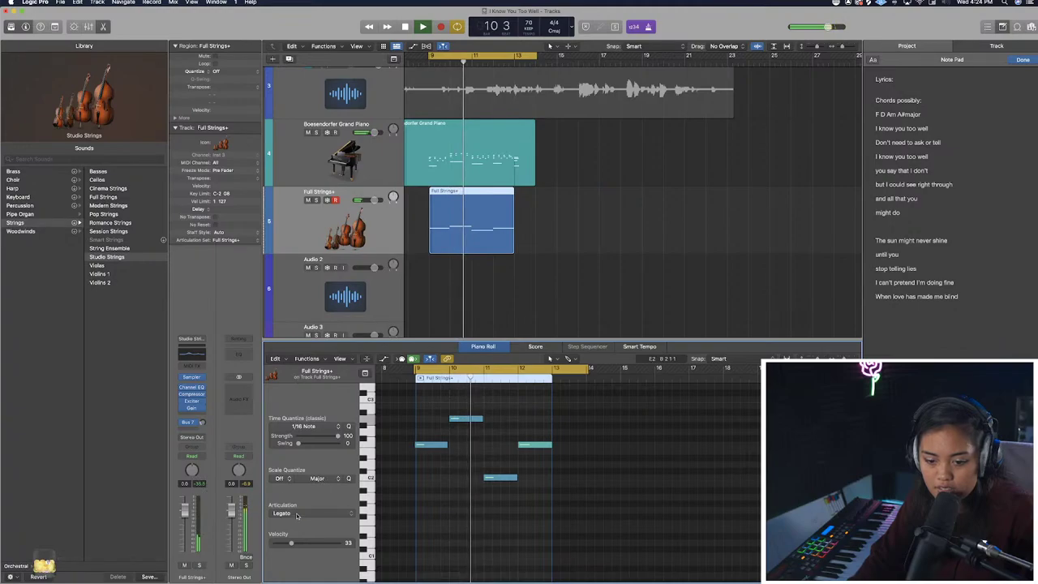
{"action": "left_click_drag", "start_coordinate": [291, 543], "coordinate": [301, 544]}
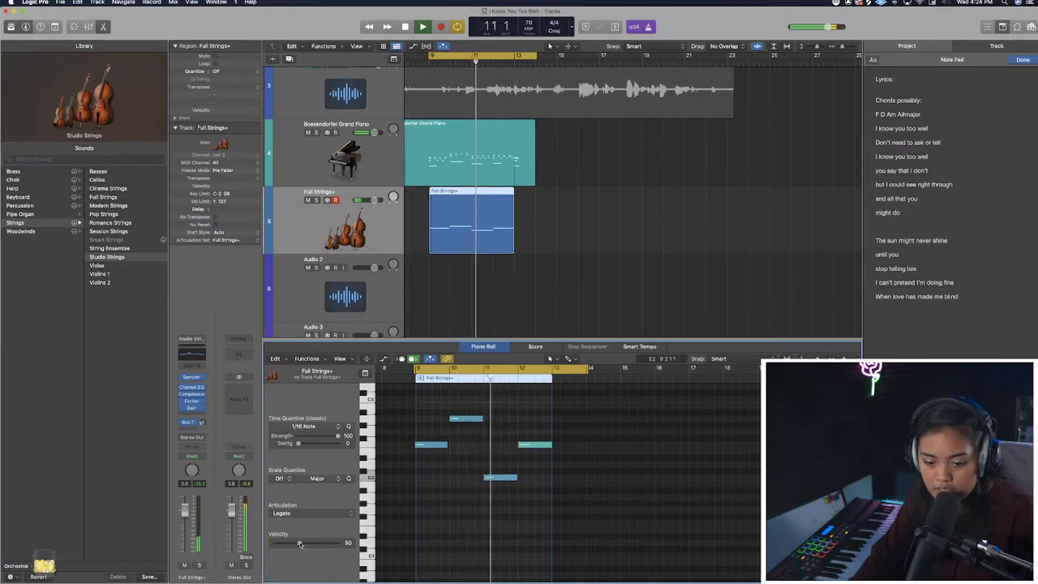
{"action": "key", "text": "space"}
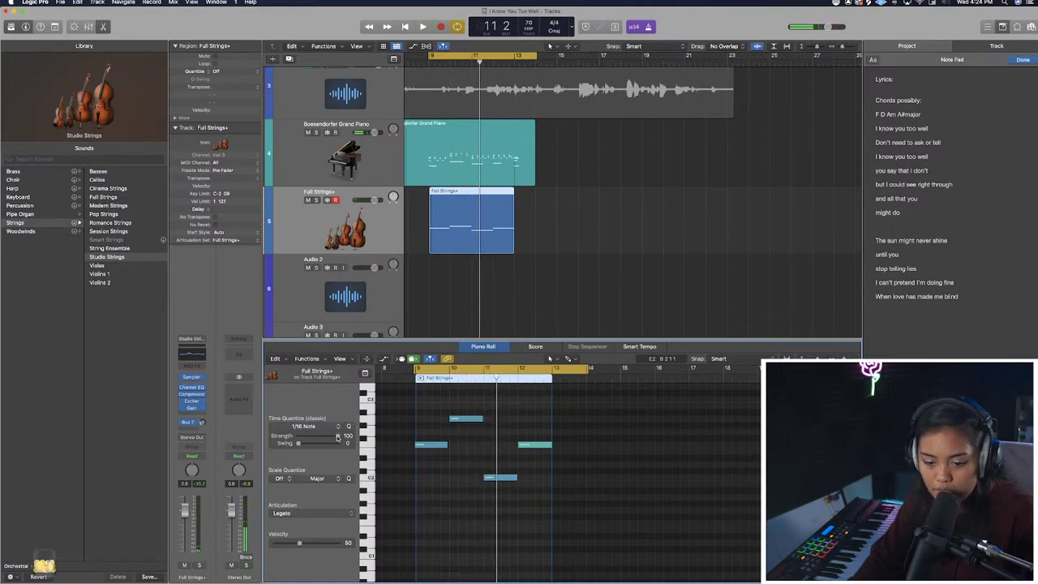
{"action": "left_click", "coordinate": [324, 511]}
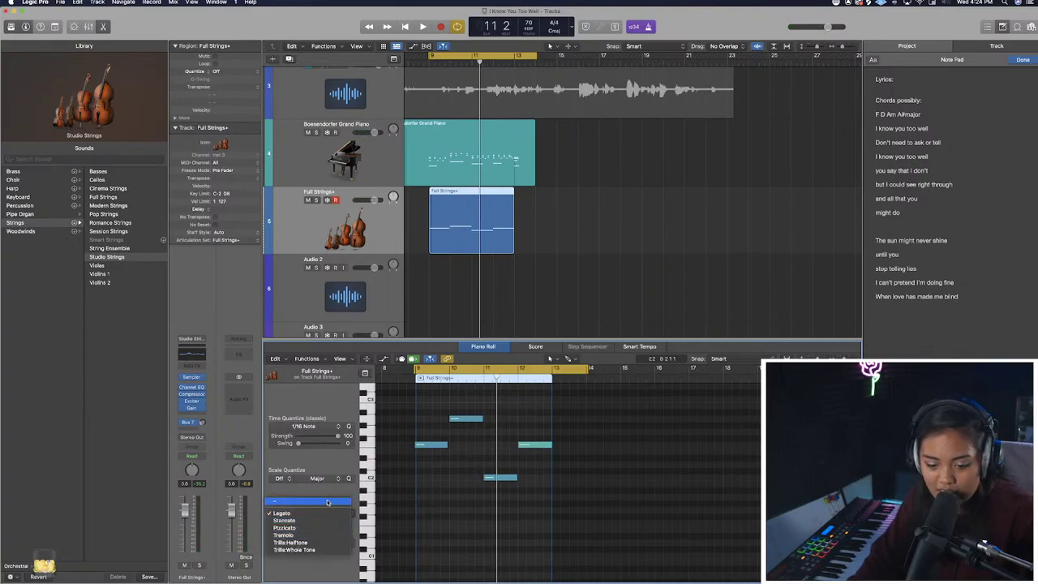
{"action": "left_click", "coordinate": [328, 495]}
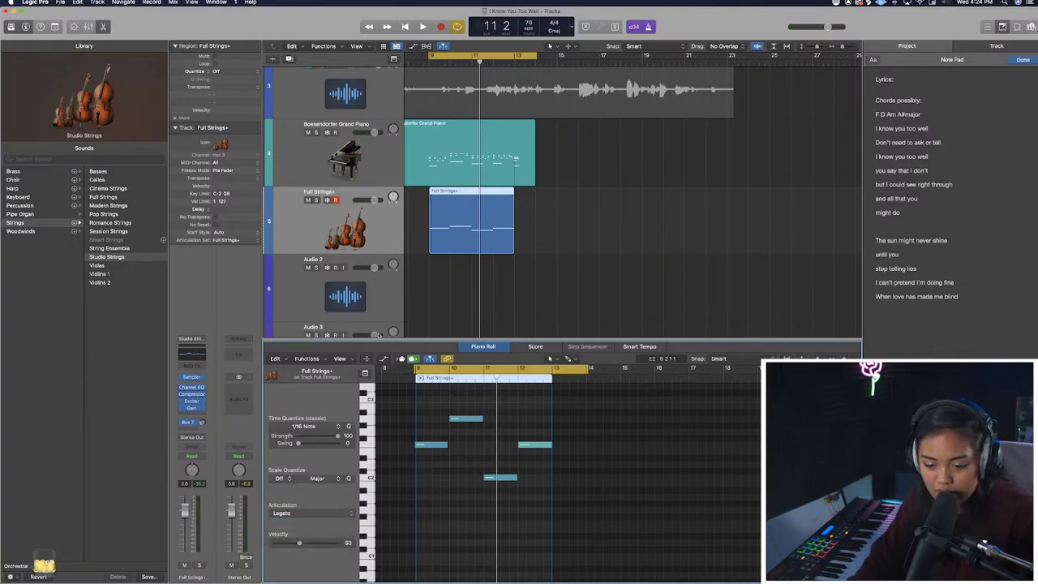
Solo the strings track and play its line from bar 9 into bar 11.
{"action": "left_click", "coordinate": [316, 201]}
{"action": "key", "text": "space"}
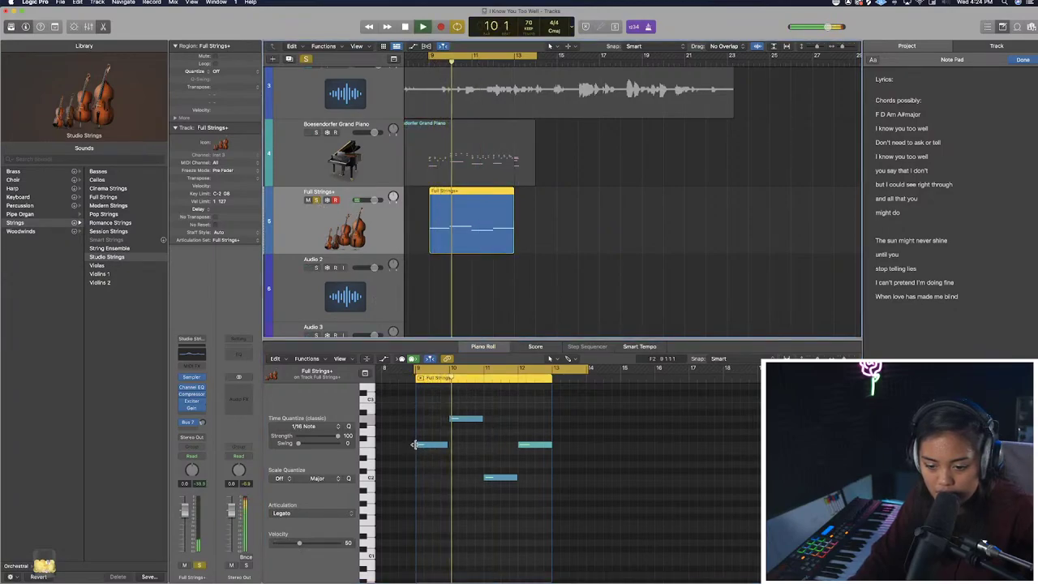
{"action": "mouse_move", "coordinate": [415, 445]}
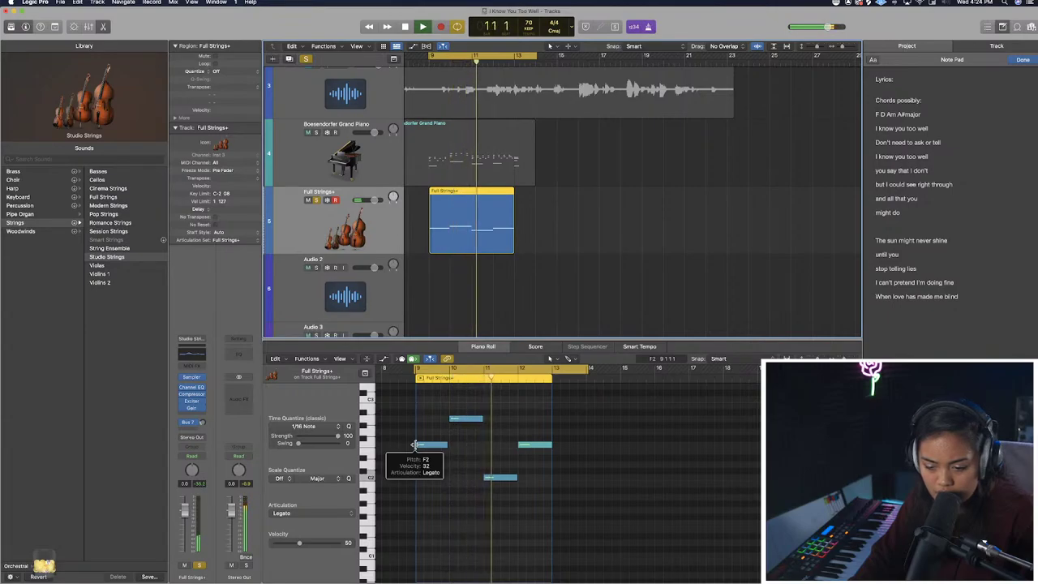
{"action": "key", "text": "space"}
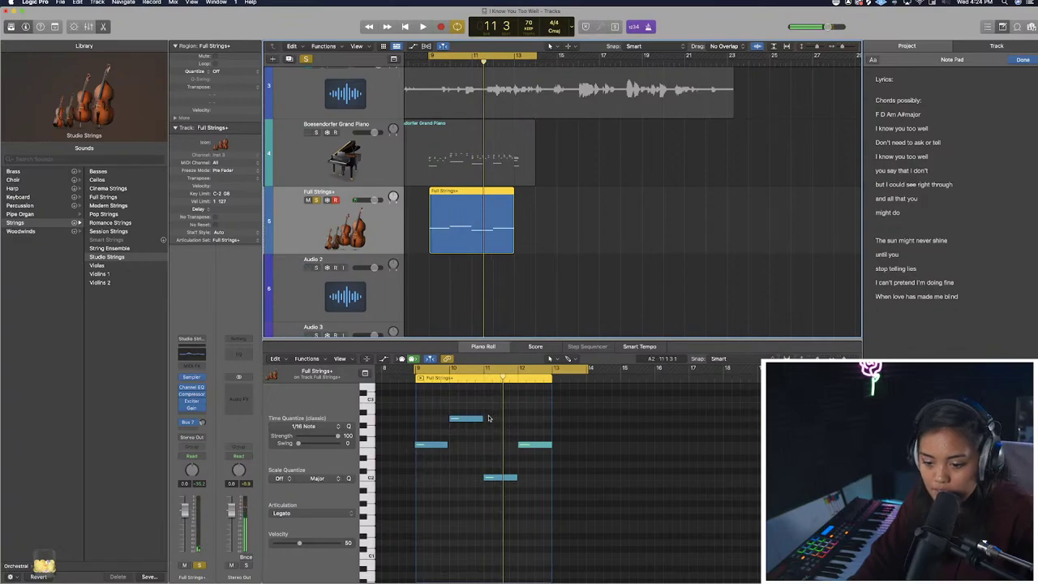
Lengthen the strings notes in bars 9 and 10 so they overlap the following notes, and play the passage.
{"action": "scroll", "coordinate": [490, 422], "scroll_direction": "down", "scroll_amount": 2}
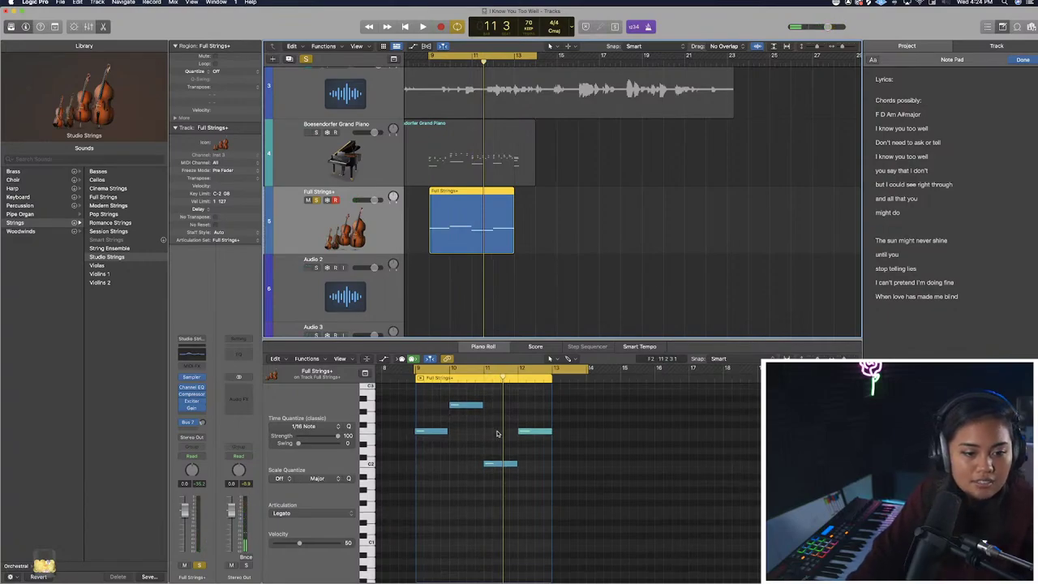
{"action": "key", "text": "super+Left"}
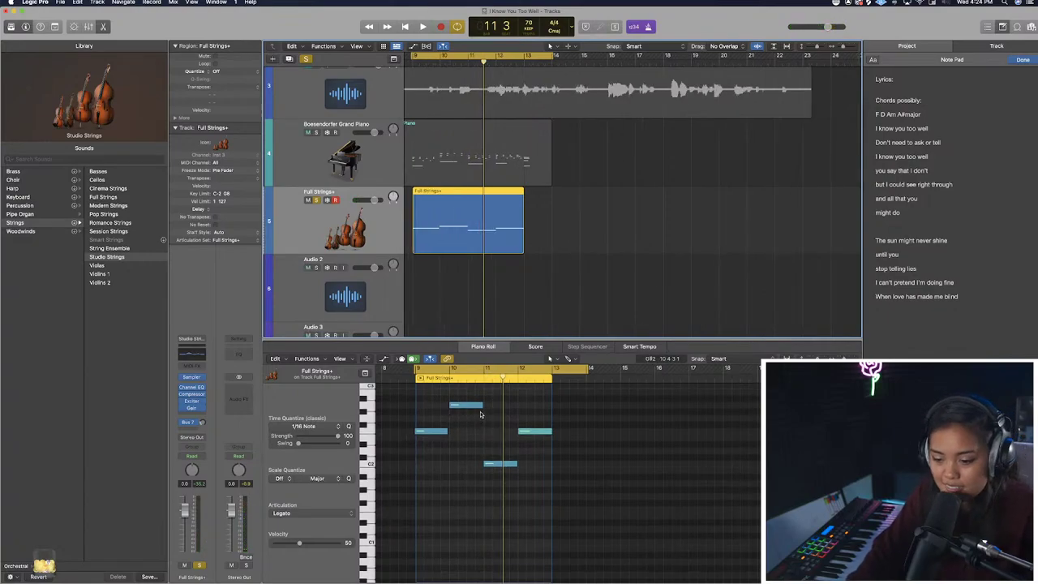
{"action": "left_click_drag", "start_coordinate": [482, 406], "coordinate": [418, 433]}
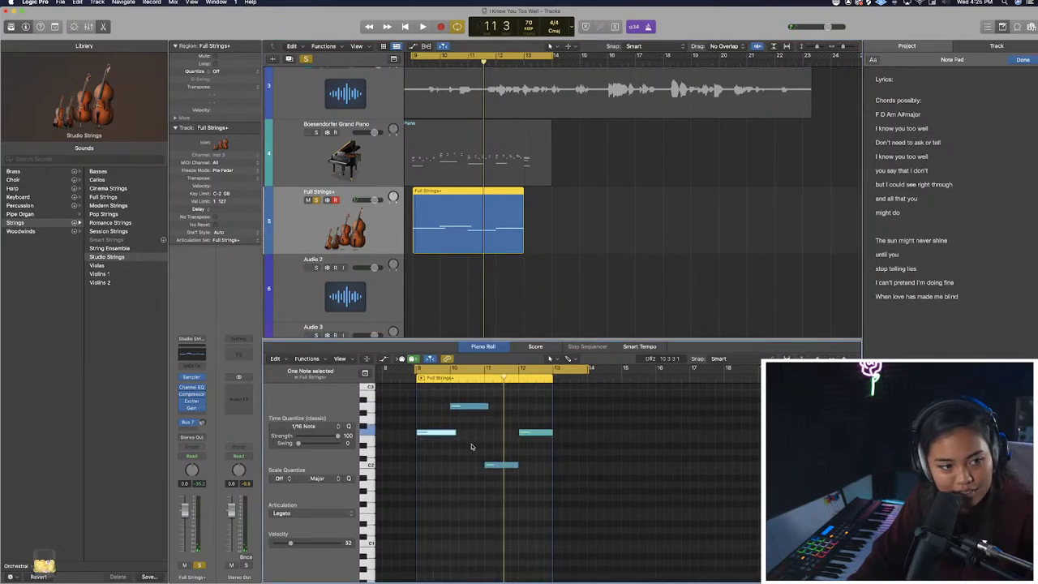
{"action": "scroll", "coordinate": [495, 470], "scroll_direction": "up", "scroll_amount": 4}
{"action": "key", "text": "space"}
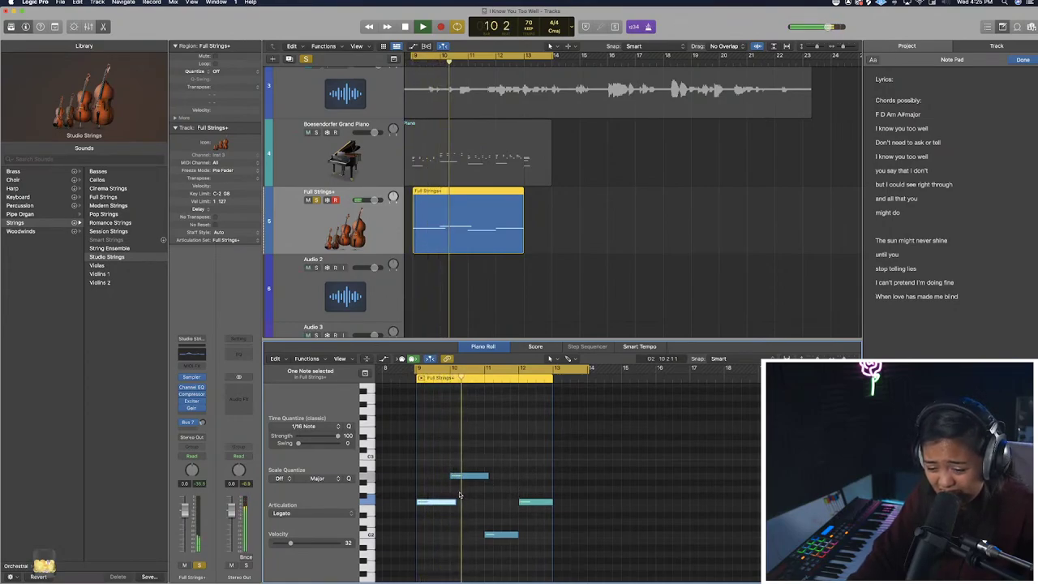
{"action": "key", "text": "space"}
Shorten the F2 note in bar 9 to about half a bar and end the A2 note of bar 10 at bar 11, checking by playback.
{"action": "left_click_drag", "start_coordinate": [455, 502], "coordinate": [440, 506]}
{"action": "key", "text": "space"}
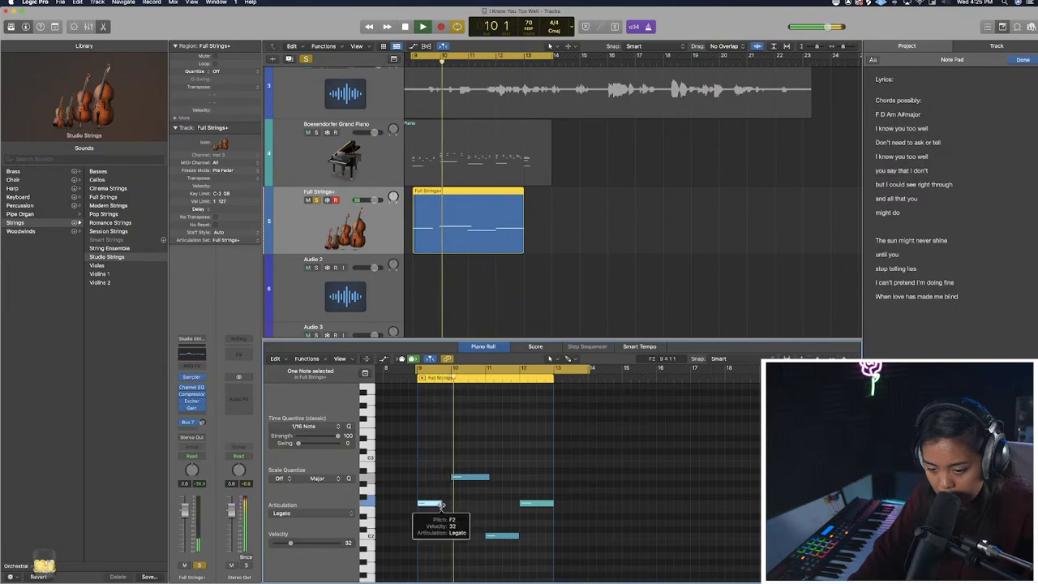
{"action": "left_click_drag", "start_coordinate": [433, 504], "coordinate": [432, 504]}
{"action": "key", "text": "space"}
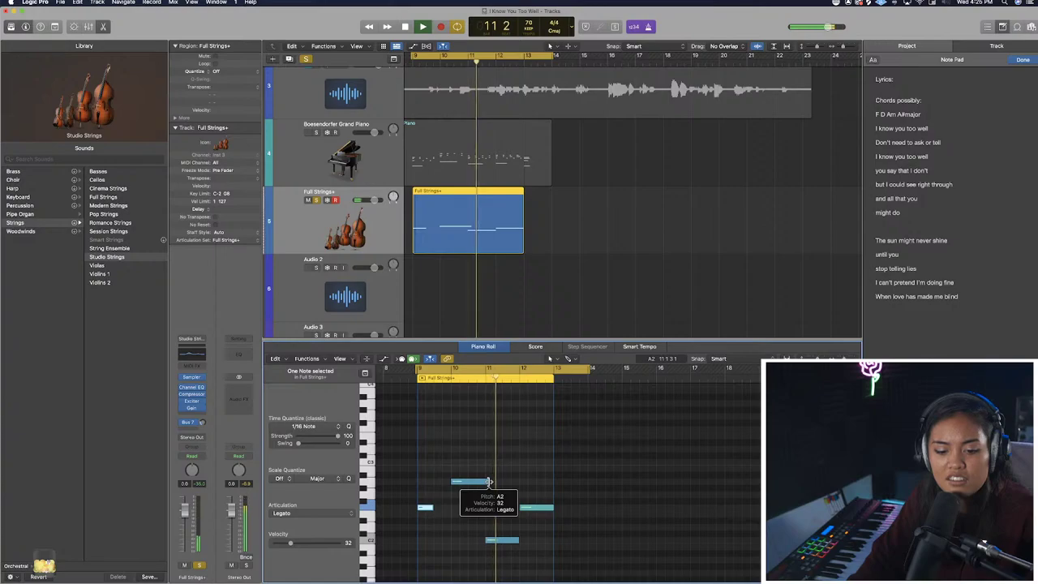
{"action": "key", "text": "space"}
{"action": "left_click_drag", "start_coordinate": [489, 482], "coordinate": [484, 482]}
{"action": "scroll", "coordinate": [487, 478], "scroll_direction": "down", "scroll_amount": 5}
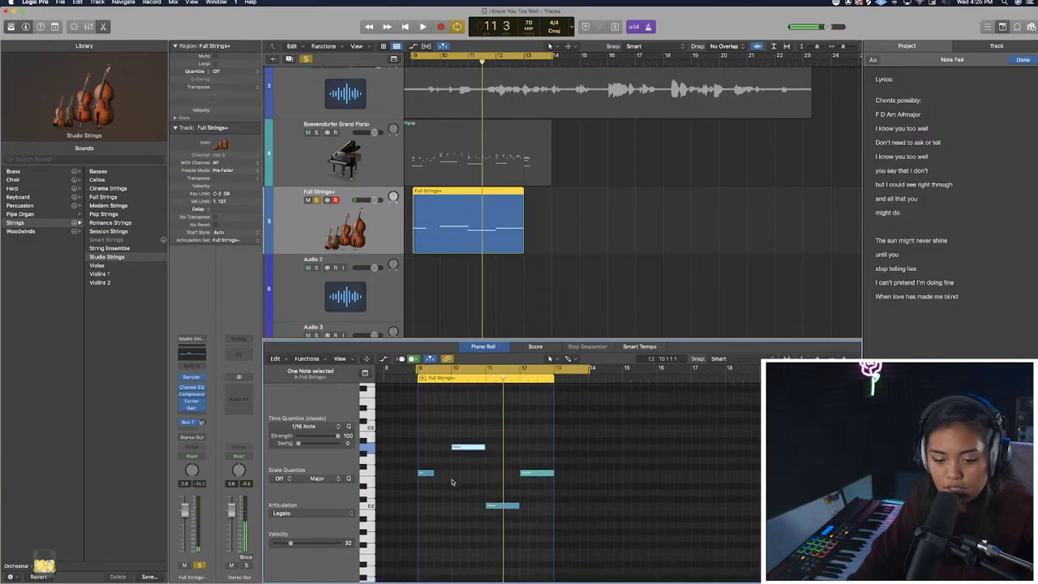
Audition the Violins 2 and Pop Strings patches on the strings track, load Basses and play the line through to bar 13.
{"action": "left_click", "coordinate": [471, 213]}
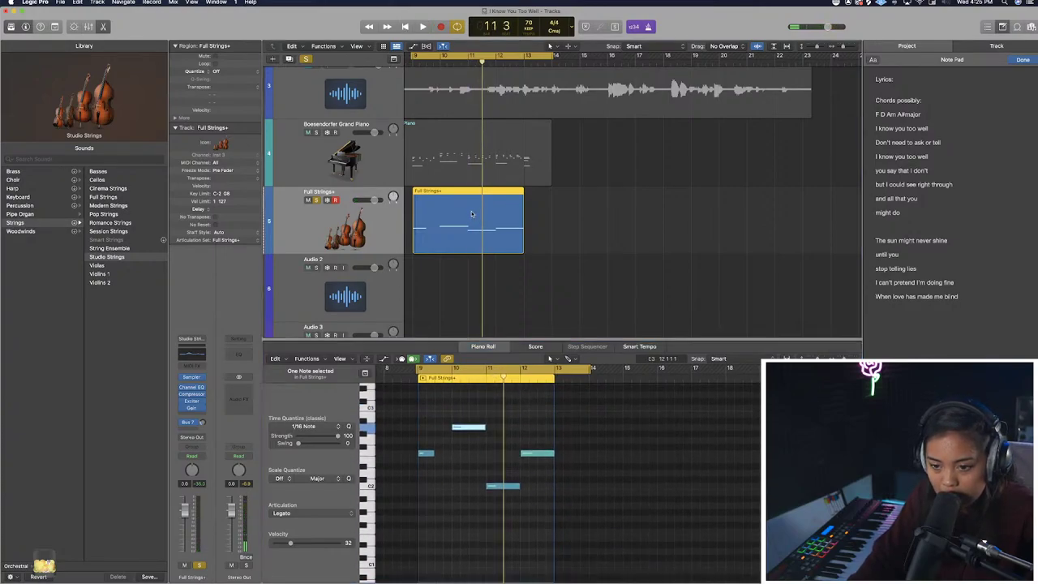
{"action": "left_click", "coordinate": [114, 282]}
{"action": "key", "text": "space"}
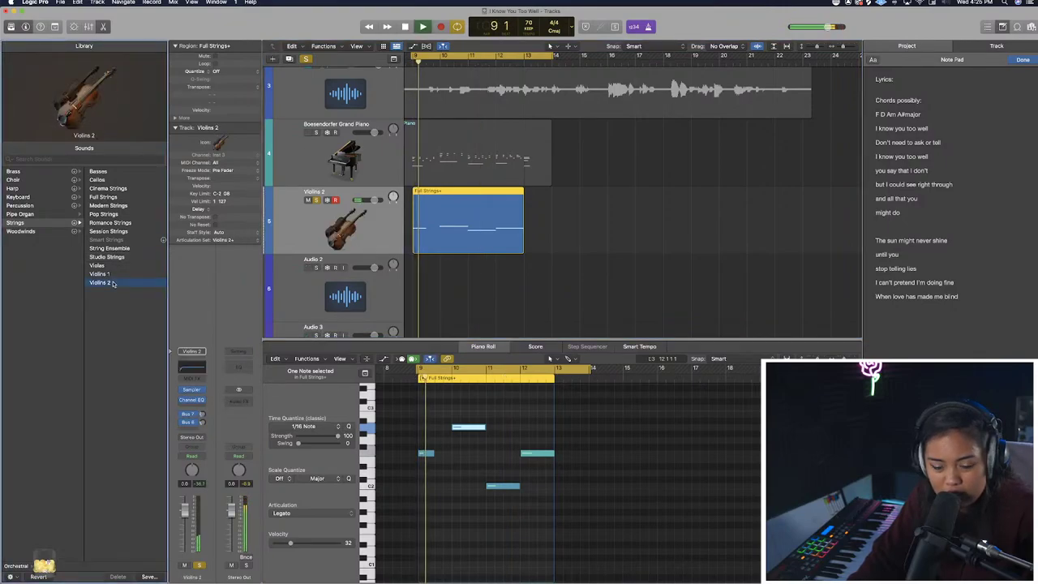
{"action": "left_click", "coordinate": [103, 215]}
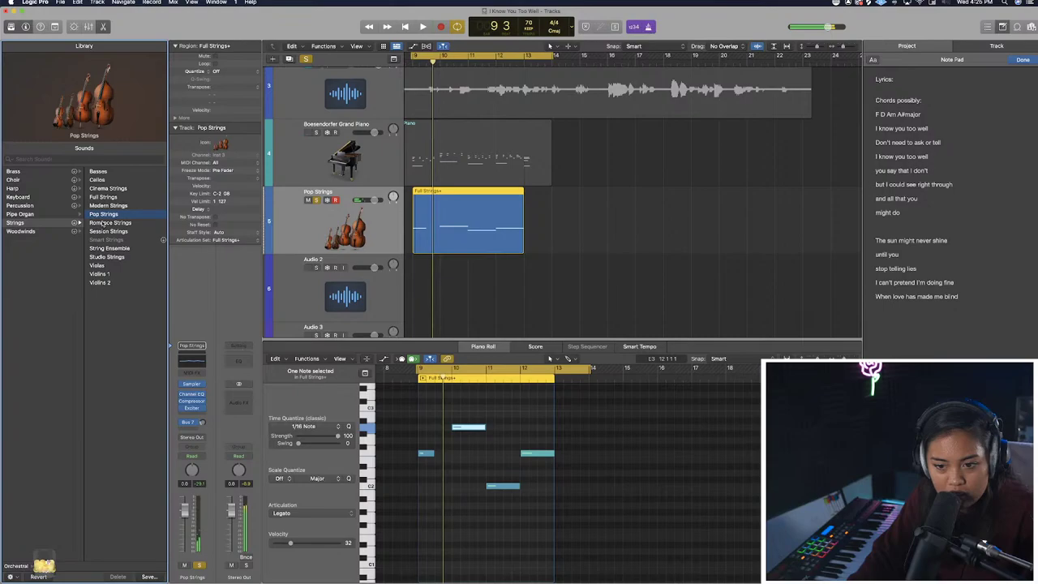
{"action": "left_click", "coordinate": [98, 172]}
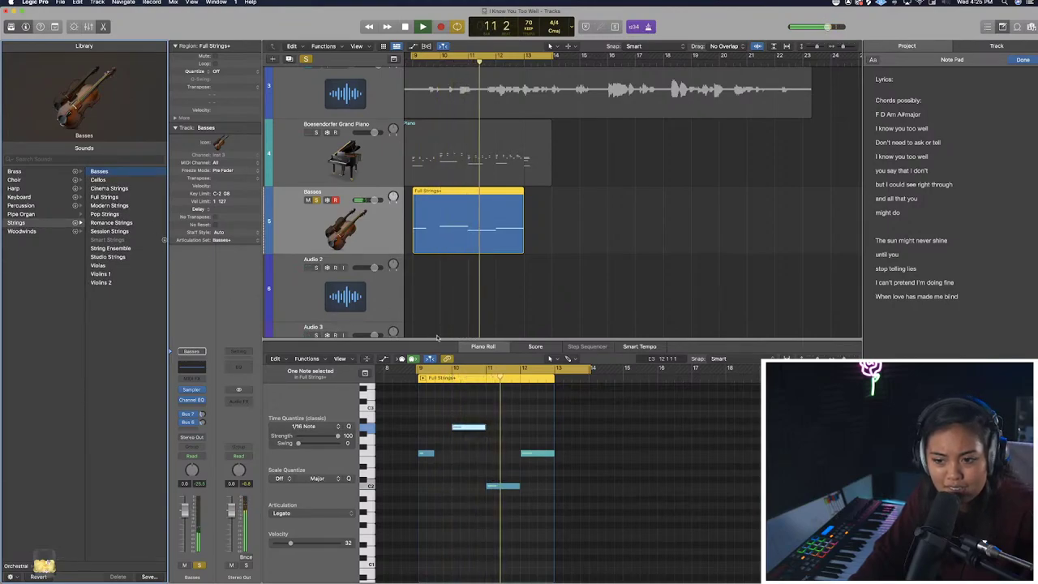
{"action": "left_click", "coordinate": [485, 428]}
{"action": "left_click", "coordinate": [552, 456]}
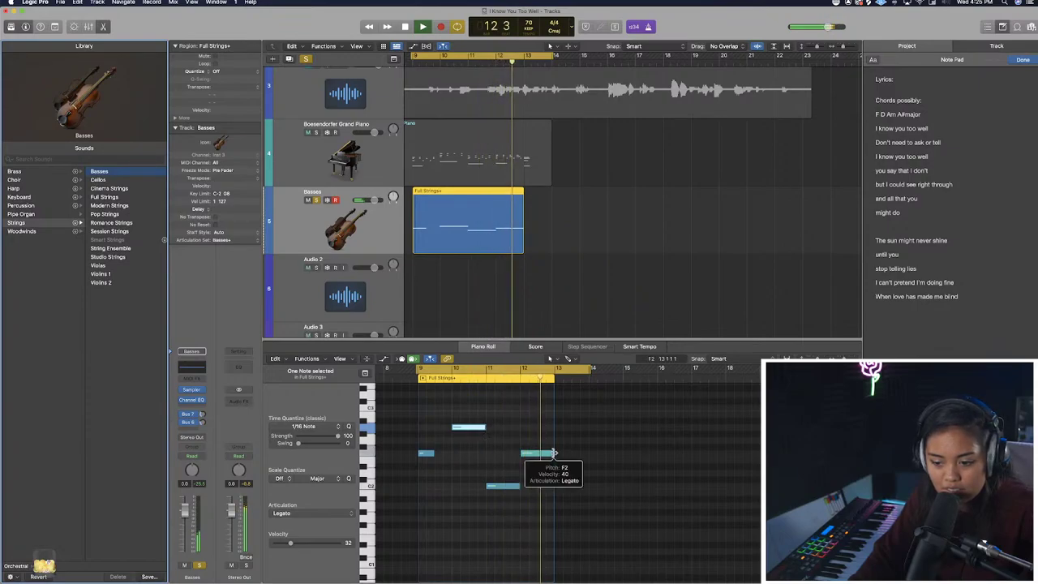
{"action": "key", "text": "space"}
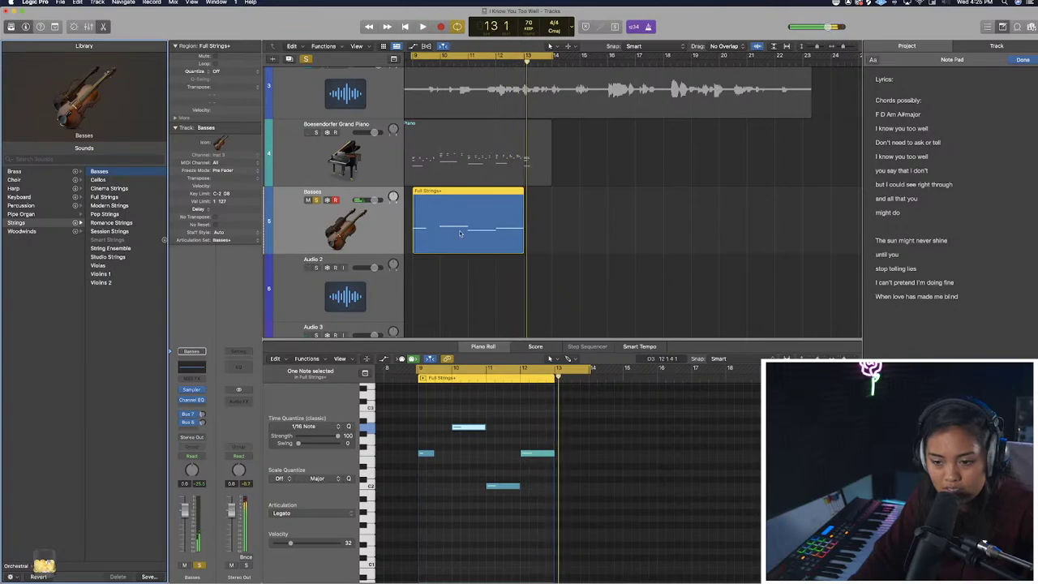
Solo the grand piano track along with the basses, play both together, and set the basses track's volume to -1.0 dB.
{"action": "left_click", "coordinate": [316, 132]}
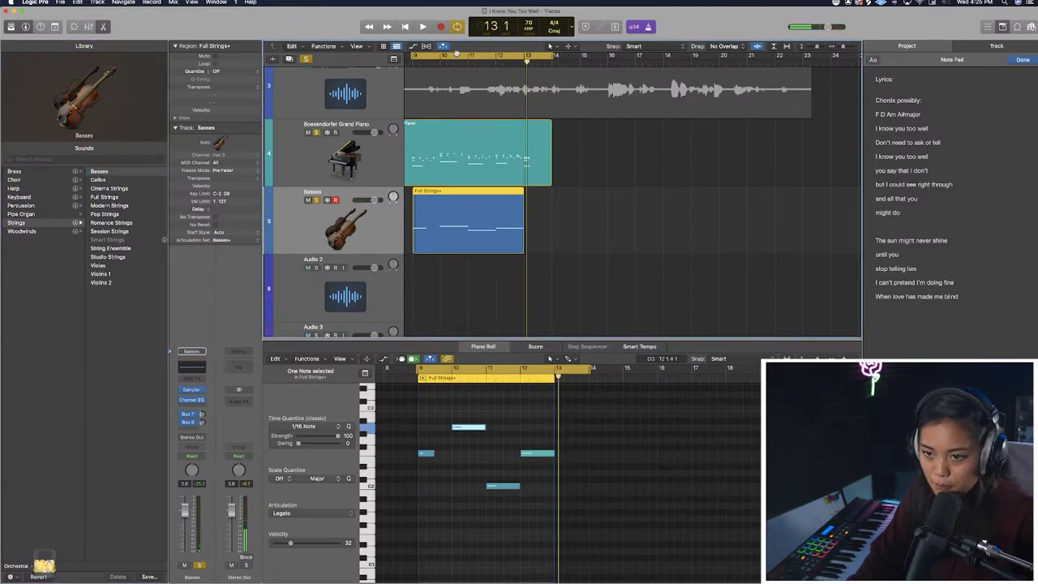
{"action": "key", "text": "space"}
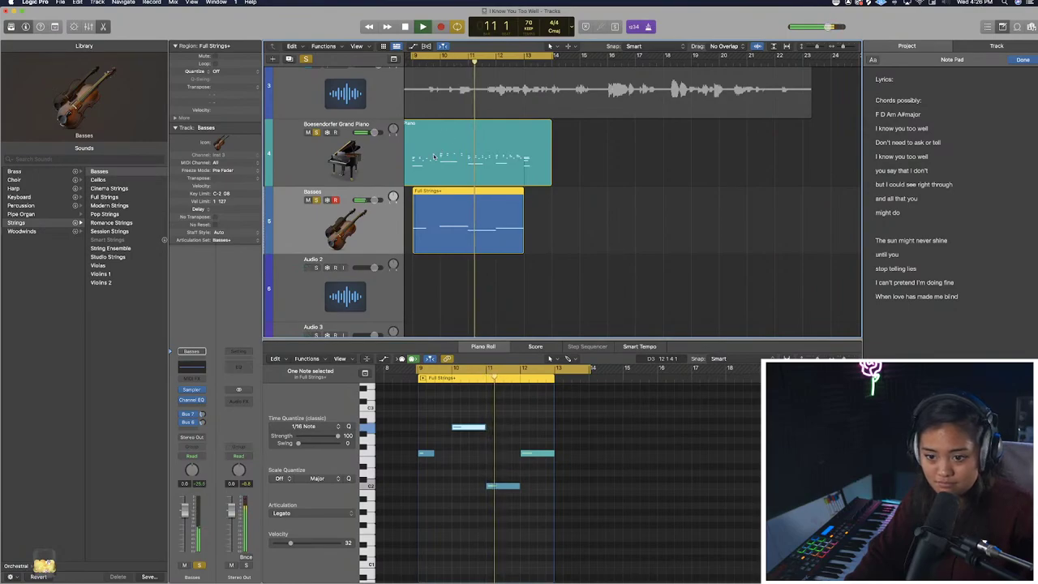
{"action": "scroll", "coordinate": [434, 156], "scroll_direction": "left", "scroll_amount": 3}
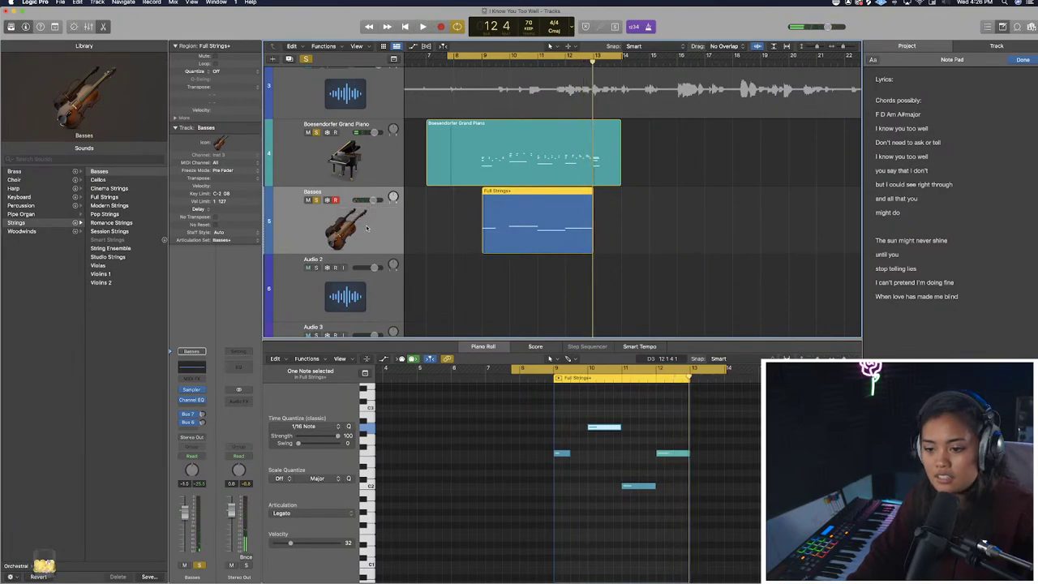
Duplicate the Basses track and the Boesendorfer Grand Piano track.
{"action": "key", "text": "super+d"}
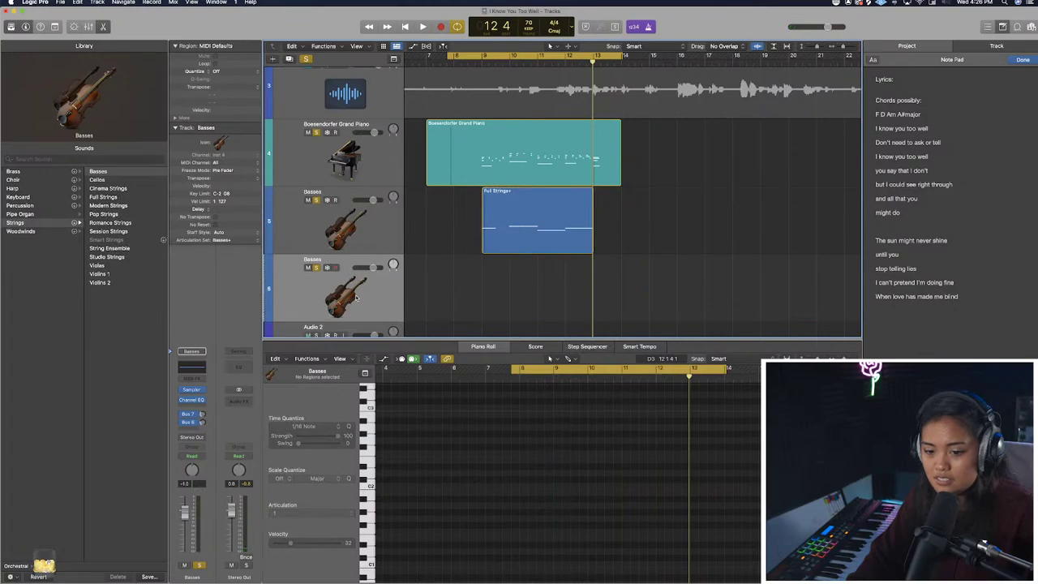
{"action": "left_click", "coordinate": [98, 159]}
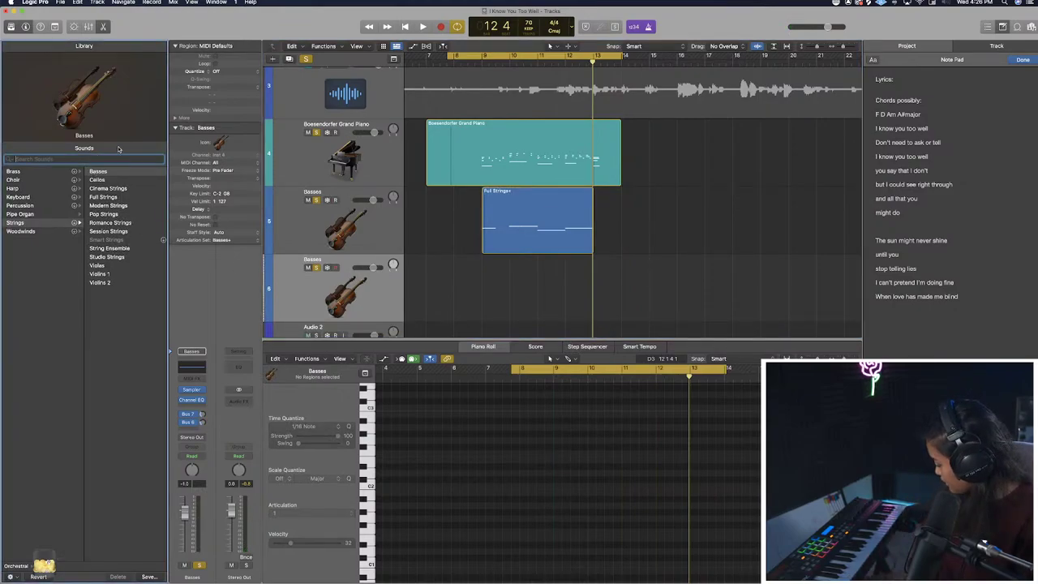
{"action": "left_click", "coordinate": [322, 163]}
{"action": "key", "text": "super+d"}
Copy the grand piano region onto the duplicated piano track at the same position, leaving the original in place.
{"action": "left_click", "coordinate": [523, 164]}
{"action": "left_click_drag", "start_coordinate": [524, 165], "coordinate": [521, 214]}
{"action": "key", "text": "super+z"}
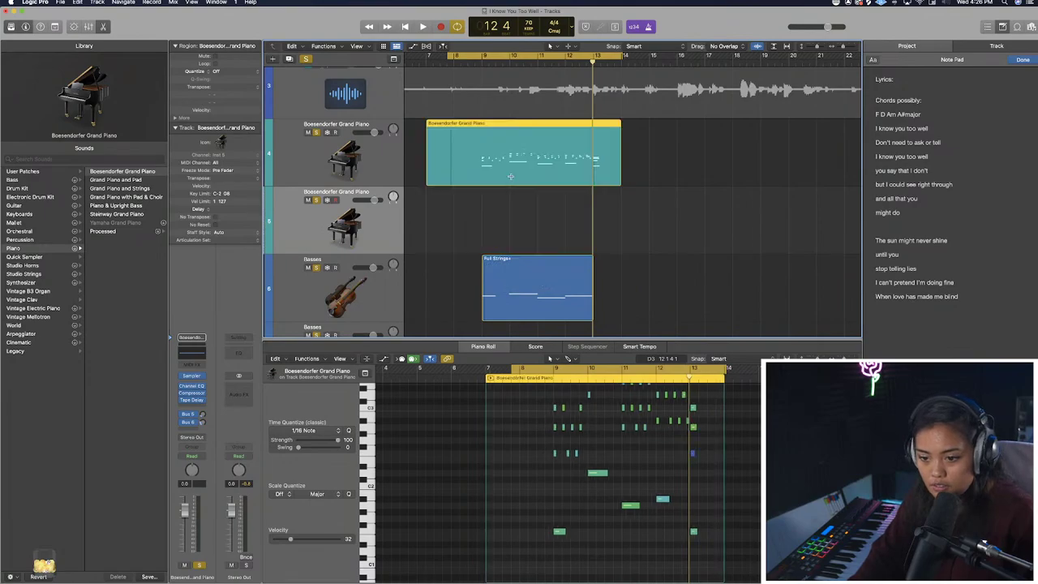
{"action": "left_click_drag", "start_coordinate": [526, 154], "coordinate": [533, 214]}
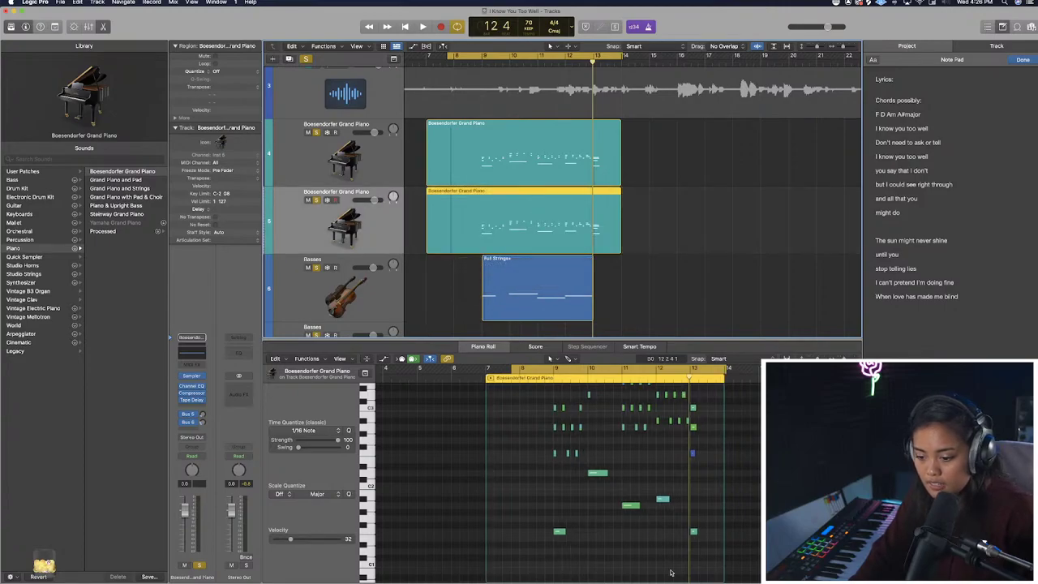
Transpose all notes of the copied piano region up one octave and play the result.
{"action": "left_click_drag", "start_coordinate": [703, 563], "coordinate": [481, 381]}
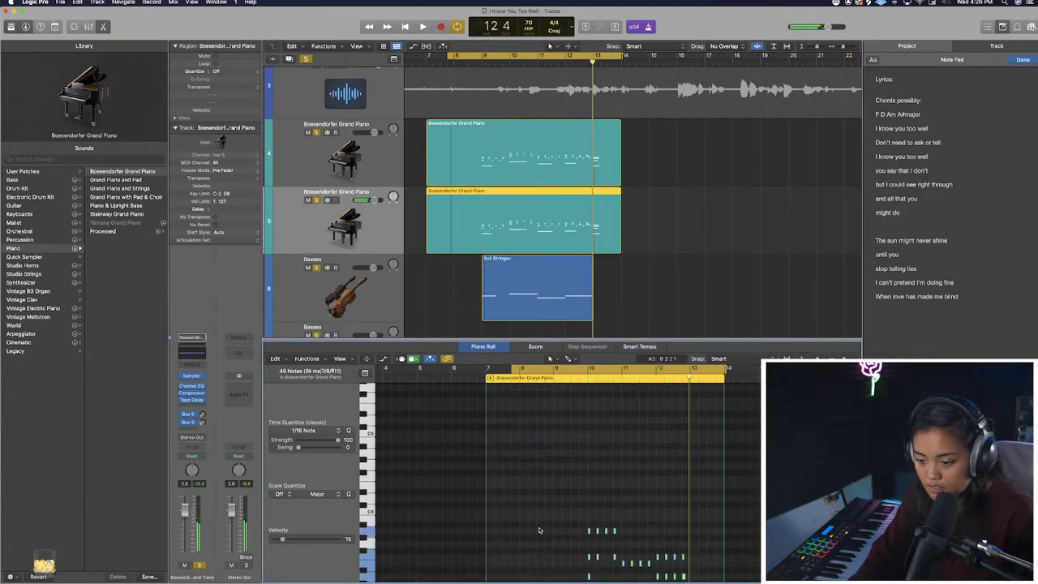
{"action": "scroll", "coordinate": [559, 528], "scroll_direction": "right", "scroll_amount": 3}
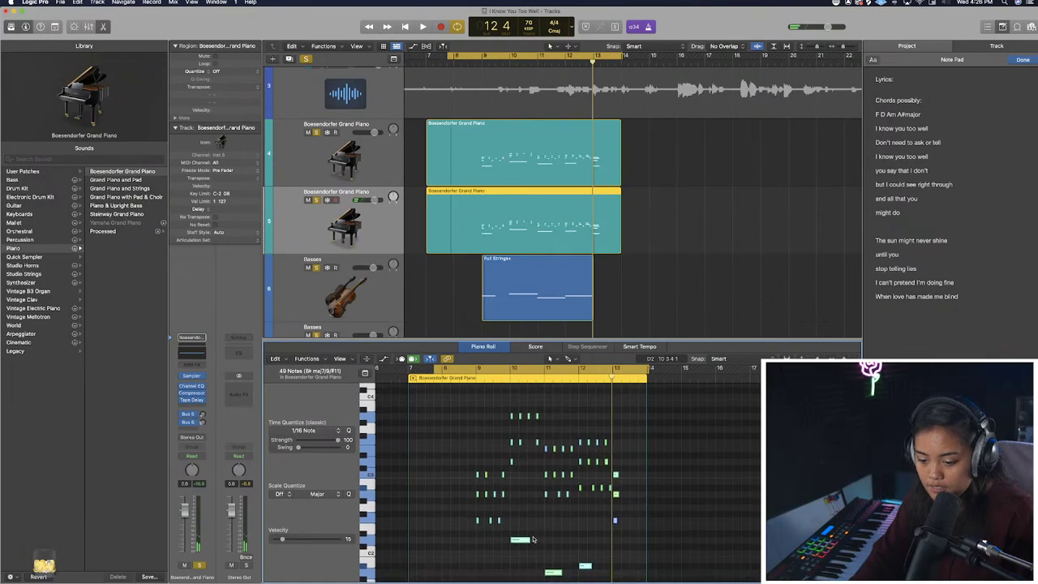
{"action": "left_click_drag", "start_coordinate": [523, 539], "coordinate": [522, 463]}
{"action": "key", "text": "space"}
{"action": "key", "text": "space"}
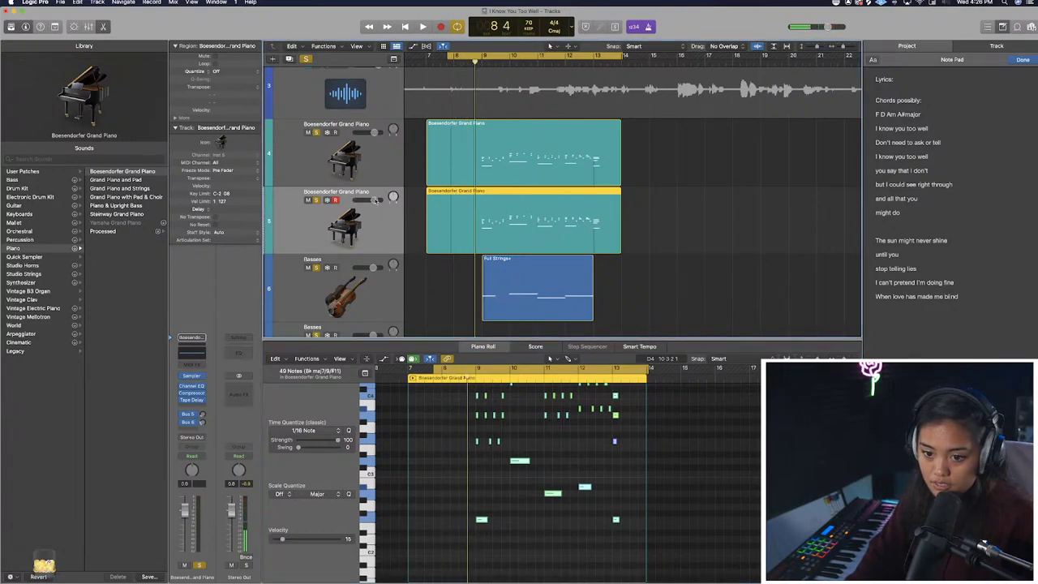
Insert a Gain plug-in on the duplicated piano track, set its gain to -19.0 dB and play from bar 8.
{"action": "left_click", "coordinate": [197, 407]}
{"action": "left_click", "coordinate": [263, 424]}
{"action": "left_click_drag", "start_coordinate": [341, 184], "coordinate": [371, 217]}
{"action": "key", "text": "space"}
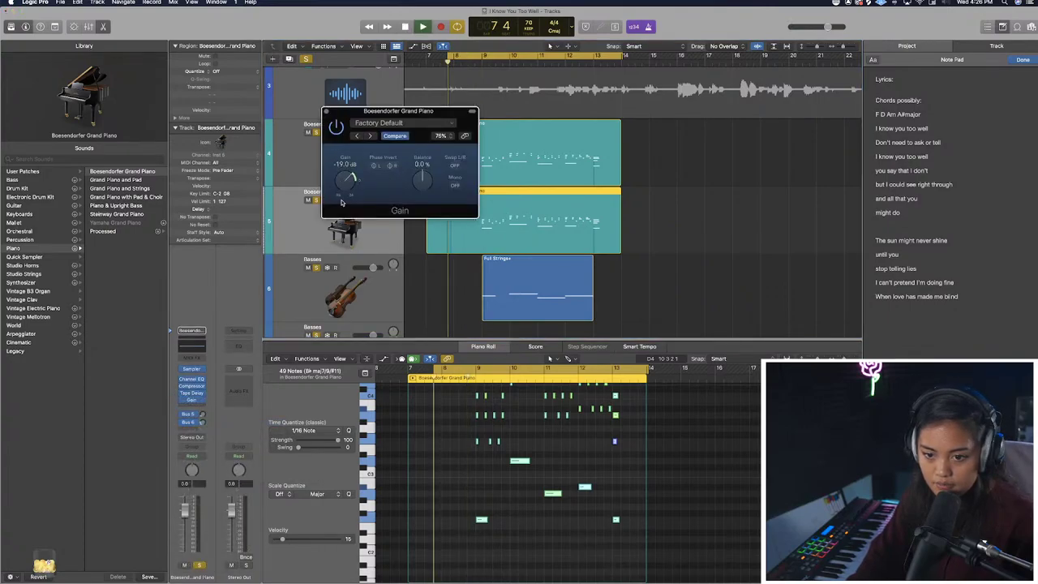
{"action": "left_click", "coordinate": [471, 64]}
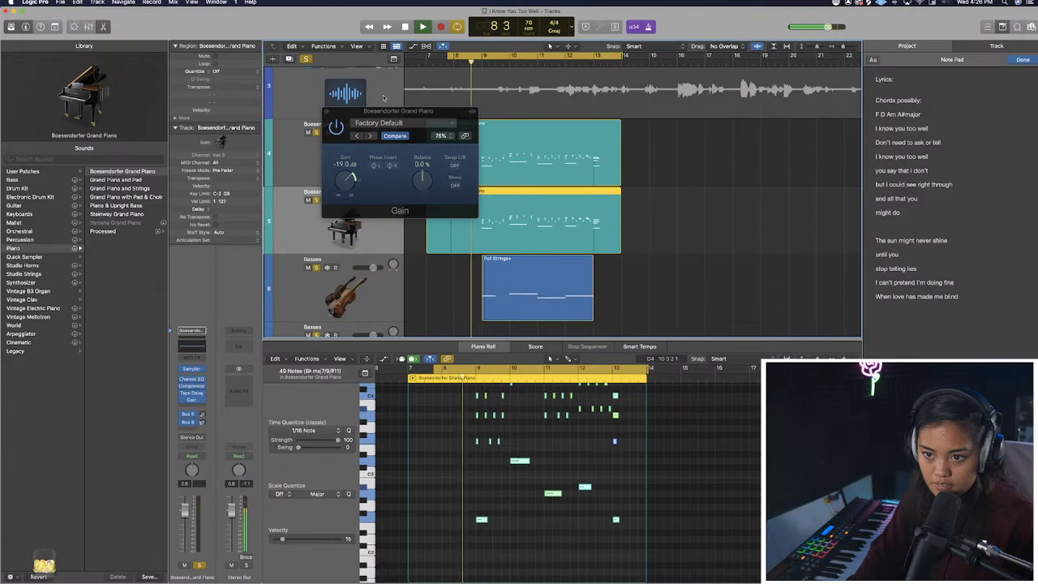
{"action": "left_click", "coordinate": [327, 113]}
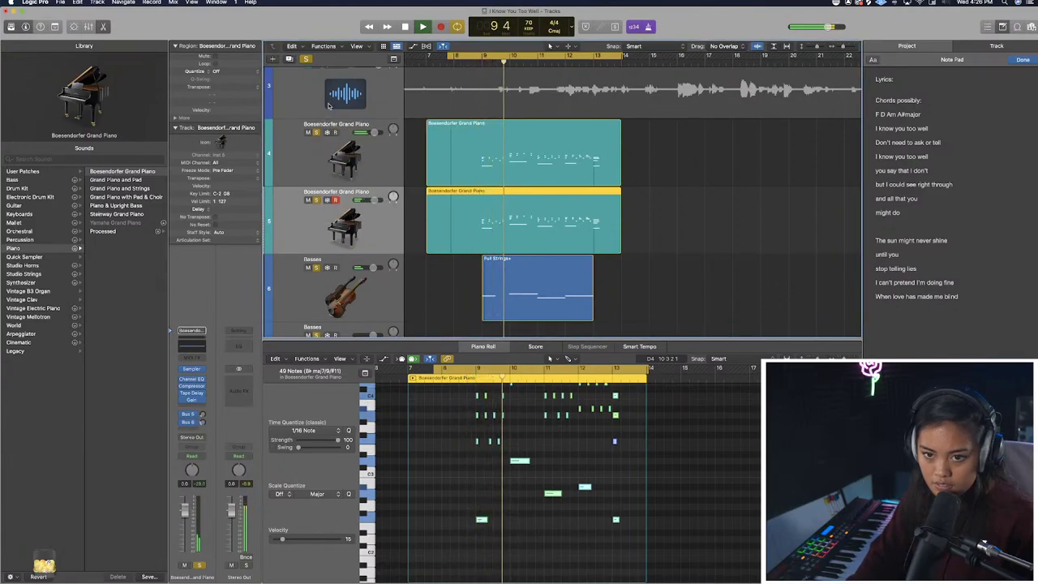
Solo only the duplicated piano track and check its Gain plug-in settings.
{"action": "scroll", "coordinate": [317, 233], "scroll_direction": "up", "scroll_amount": 2}
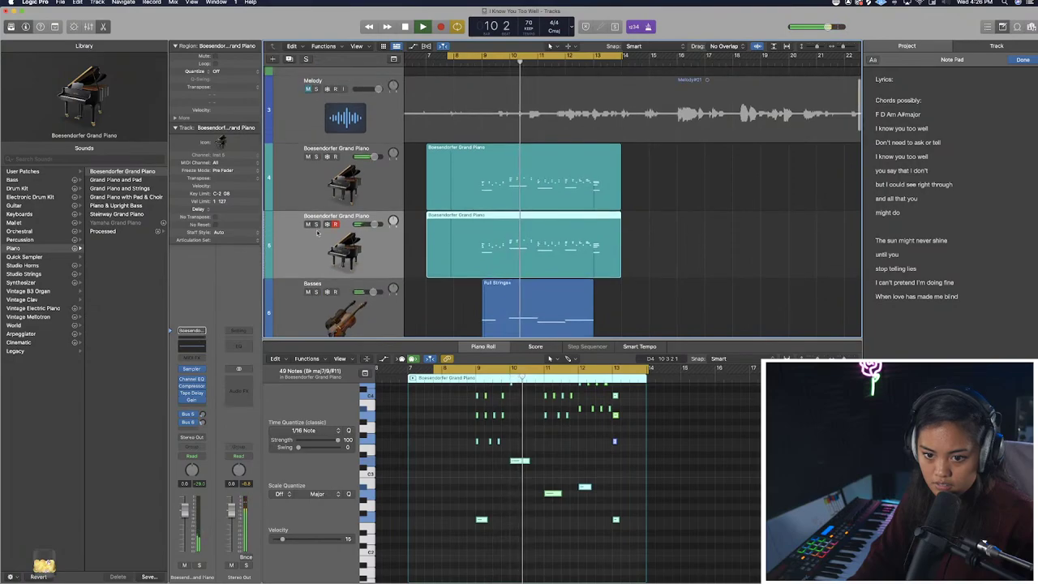
{"action": "left_click", "coordinate": [316, 224]}
{"action": "key", "text": "space"}
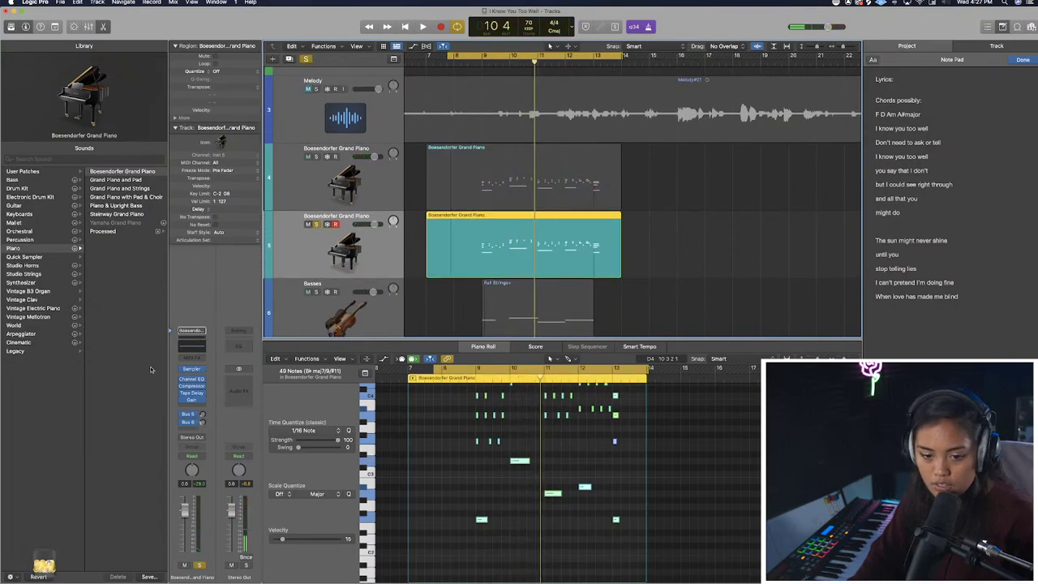
{"action": "left_click", "coordinate": [193, 401]}
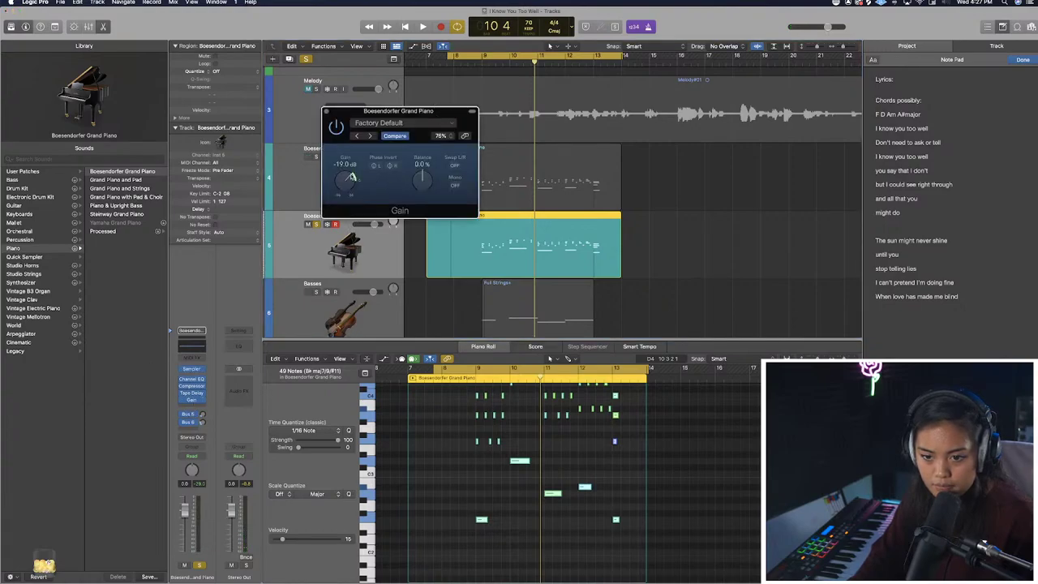
{"action": "left_click", "coordinate": [327, 112]}
Solo the original grand piano as well and pan the duplicated piano slightly to the right during playback.
{"action": "key", "text": "space"}
{"action": "left_click", "coordinate": [316, 157]}
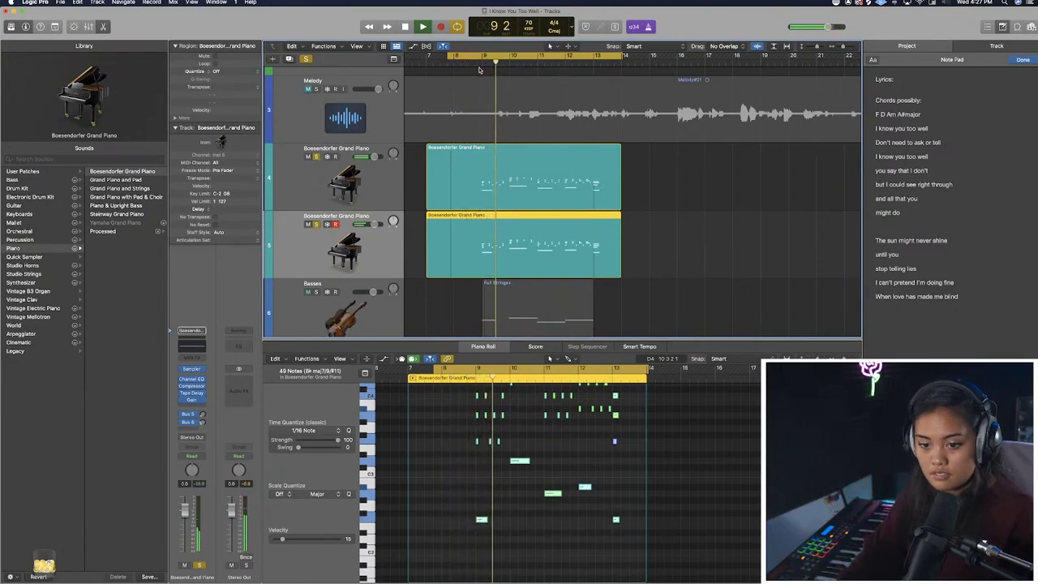
{"action": "left_click_drag", "start_coordinate": [394, 222], "coordinate": [394, 224]}
{"action": "scroll", "coordinate": [394, 224], "scroll_direction": "up", "scroll_amount": 1}
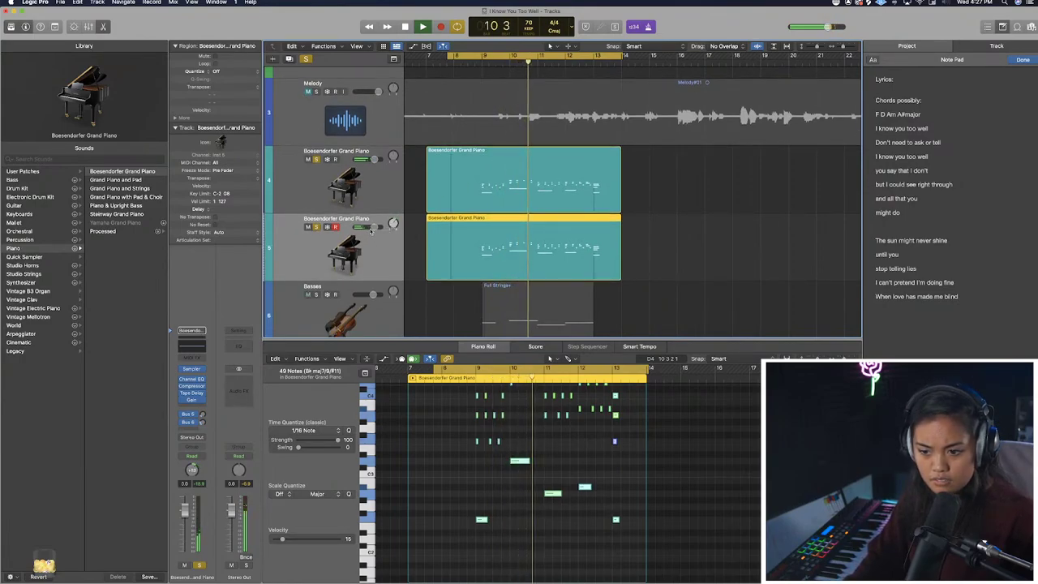
{"action": "key", "text": "space"}
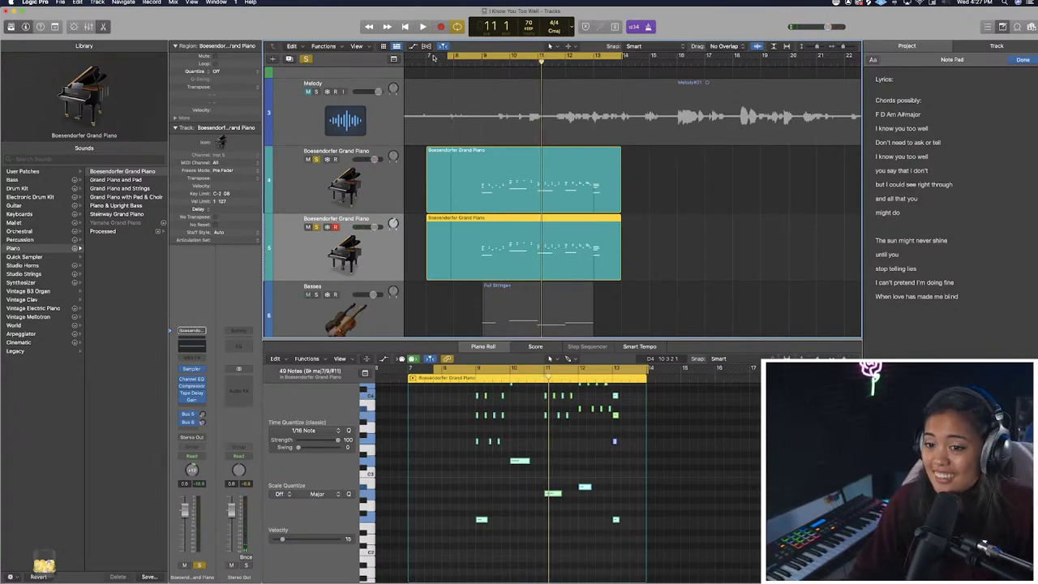
Split both grand piano regions at bar 8 beat 4 and delete the parts before the cut.
{"action": "left_click", "coordinate": [475, 61]}
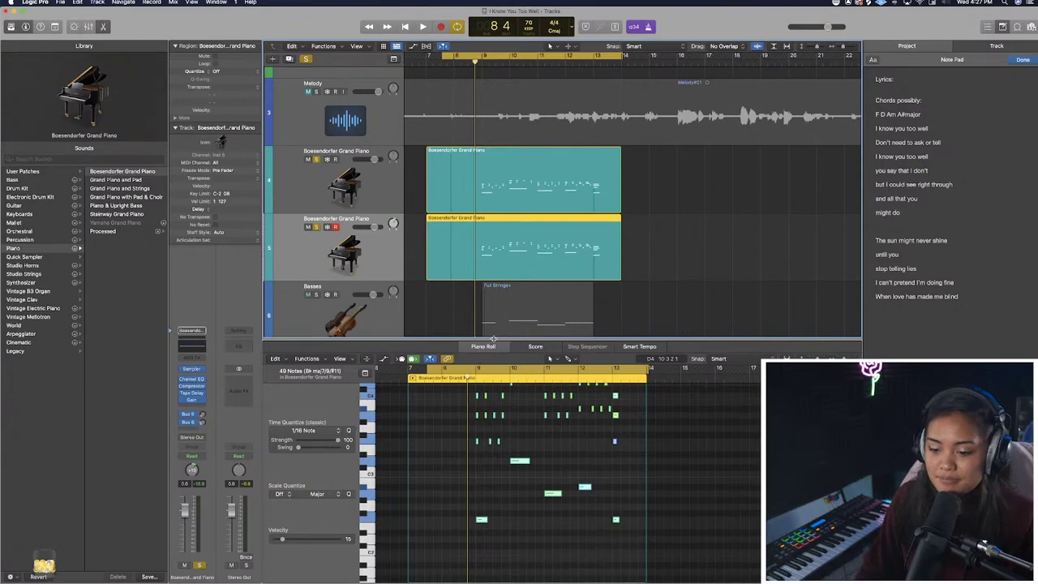
{"action": "left_click_drag", "start_coordinate": [493, 339], "coordinate": [493, 382]}
{"action": "scroll", "coordinate": [467, 304], "scroll_direction": "down", "scroll_amount": 2}
{"action": "left_click_drag", "start_coordinate": [454, 63], "coordinate": [451, 66]}
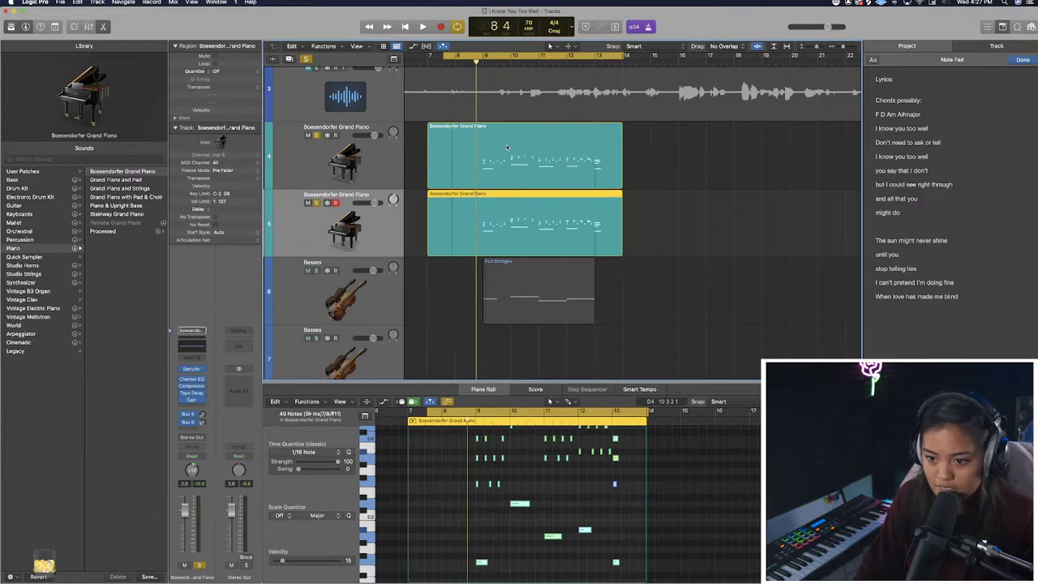
{"action": "left_click_drag", "start_coordinate": [637, 148], "coordinate": [610, 193]}
{"action": "key", "text": "super+t"}
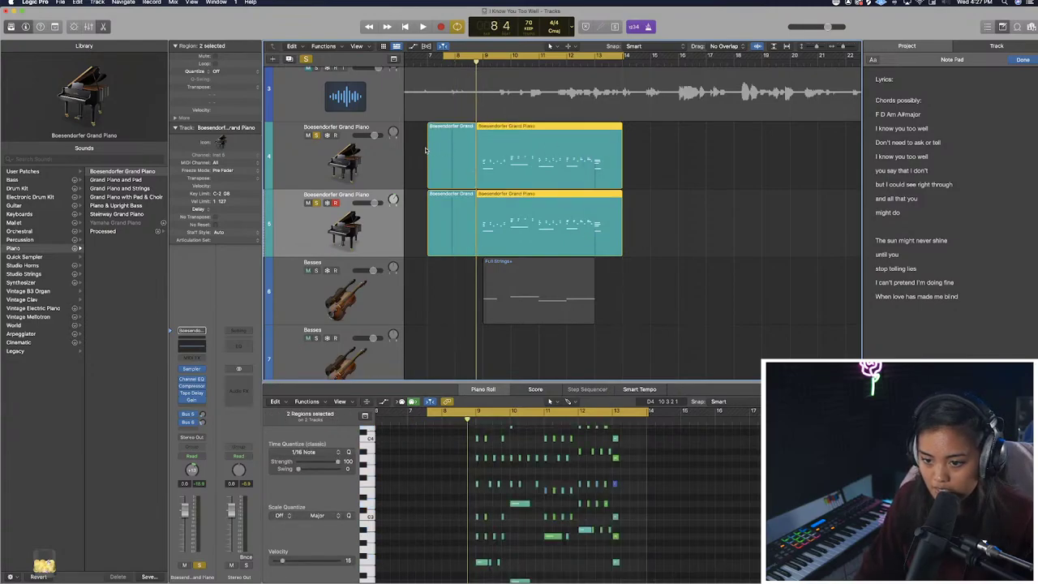
{"action": "left_click_drag", "start_coordinate": [426, 151], "coordinate": [449, 203]}
{"action": "key", "text": "Delete"}
Switch off the cycle range and play both piano tracks from bar 9.
{"action": "left_click", "coordinate": [481, 60]}
{"action": "left_click", "coordinate": [483, 62]}
{"action": "key", "text": "space"}
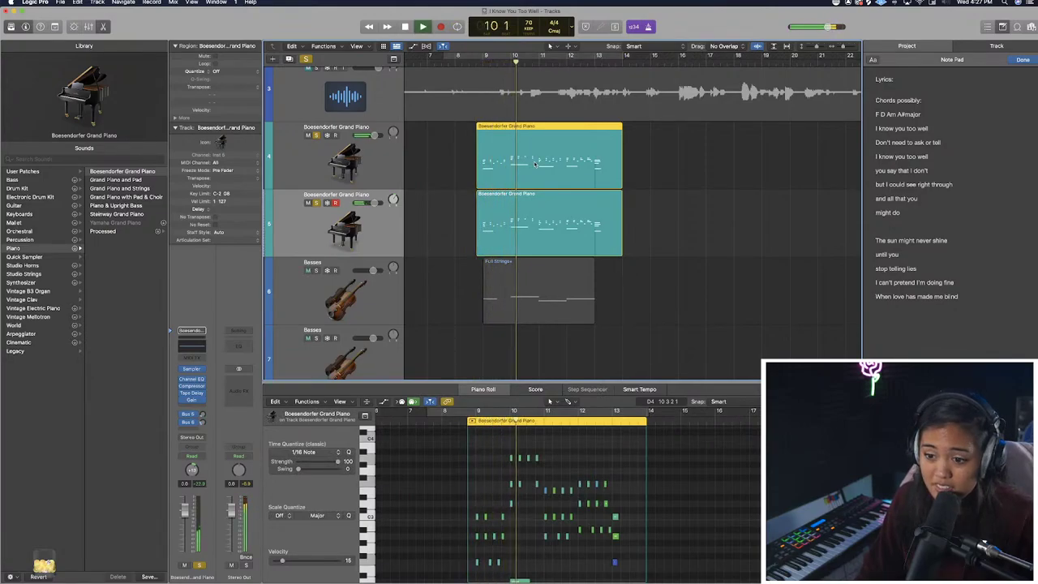
{"action": "key", "text": "space"}
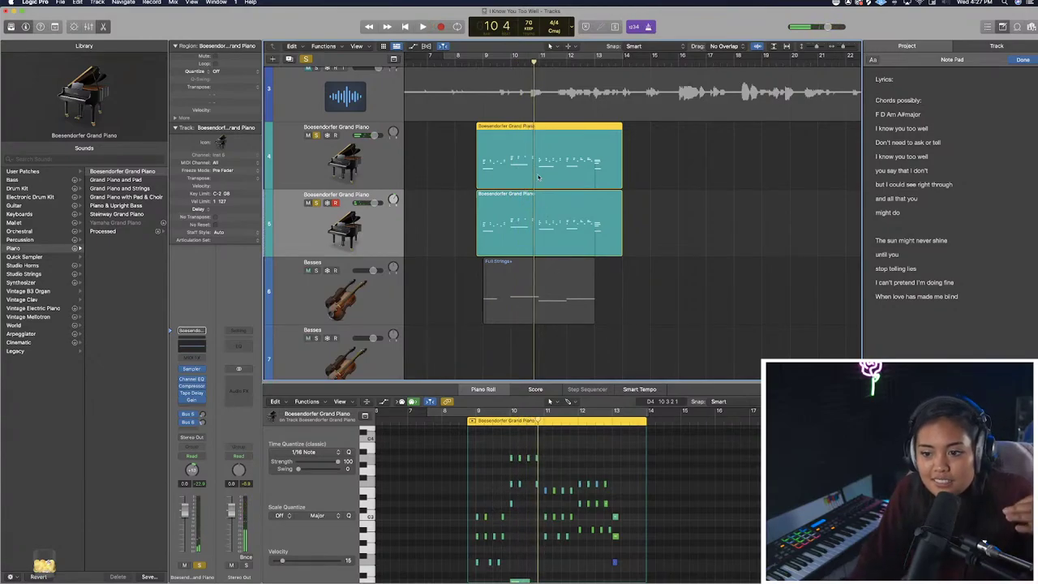
Open the original grand piano region in the Step Editor and draw a sustain event in the second half of bar 10.
{"action": "left_click", "coordinate": [476, 136]}
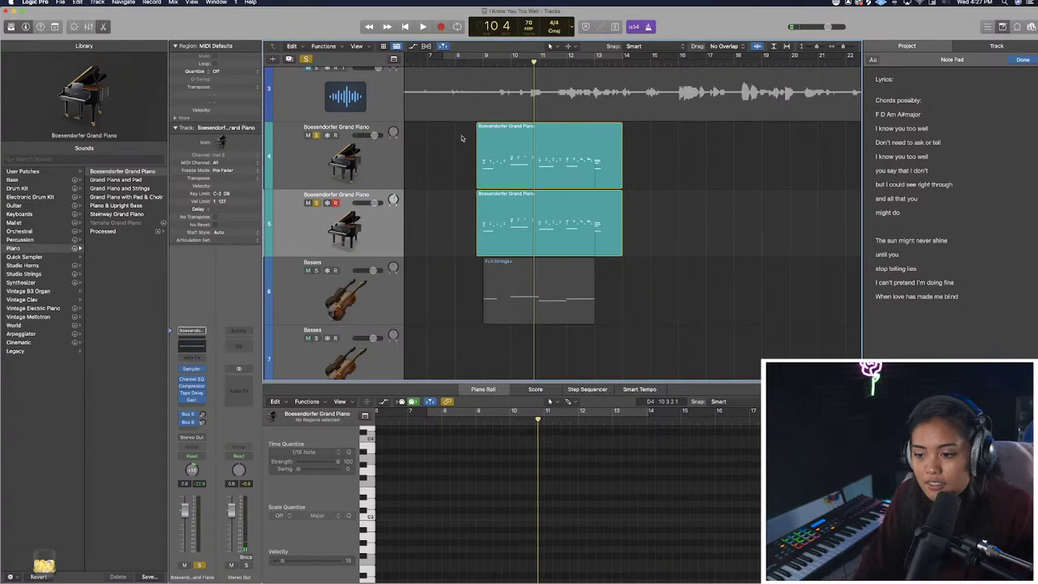
{"action": "left_click", "coordinate": [536, 148]}
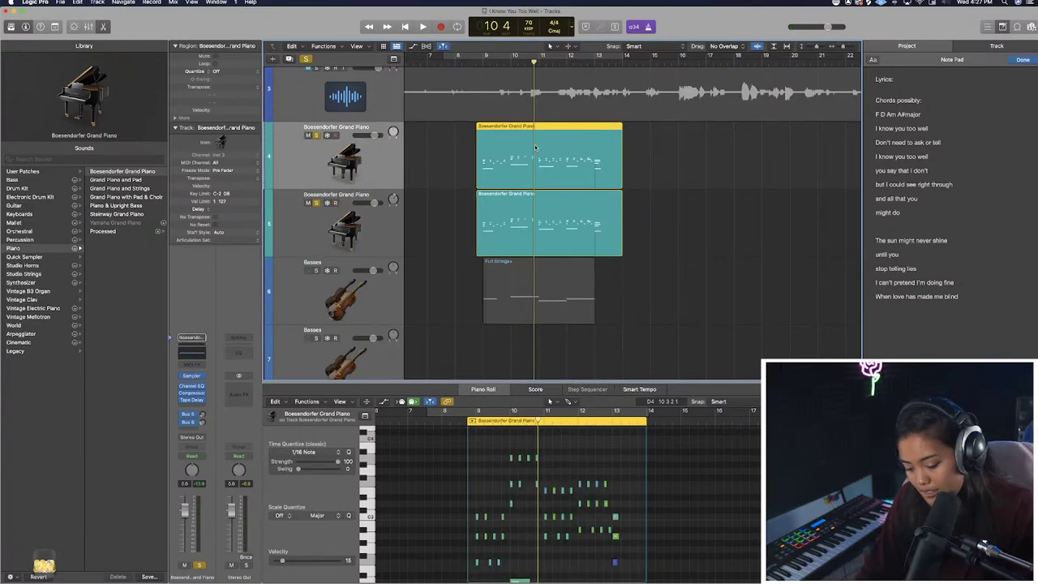
{"action": "key", "text": "super+6"}
{"action": "left_click", "coordinate": [261, 106]}
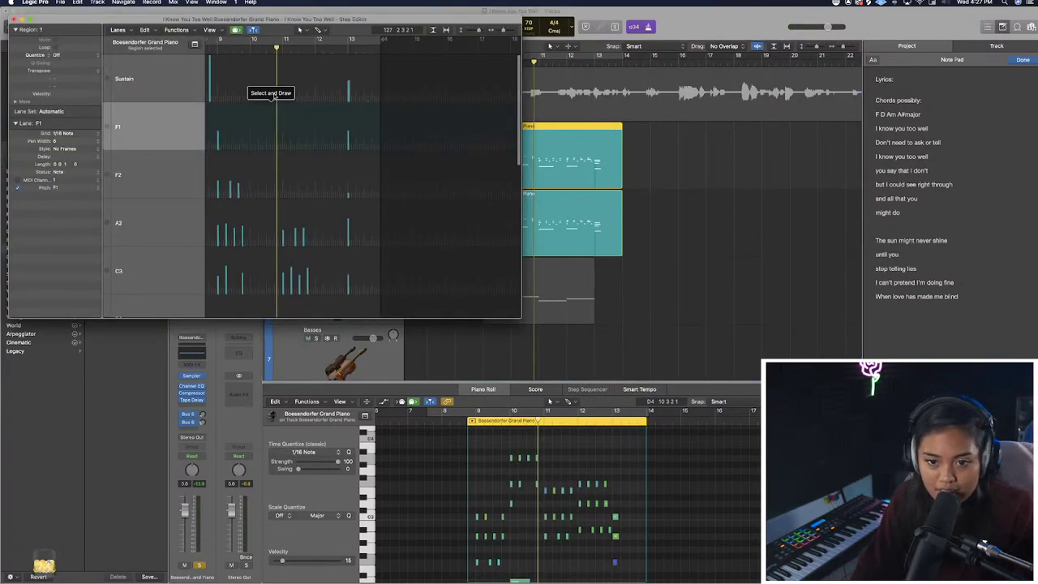
{"action": "left_click", "coordinate": [299, 29]}
{"action": "left_click", "coordinate": [327, 51]}
{"action": "left_click", "coordinate": [272, 95]}
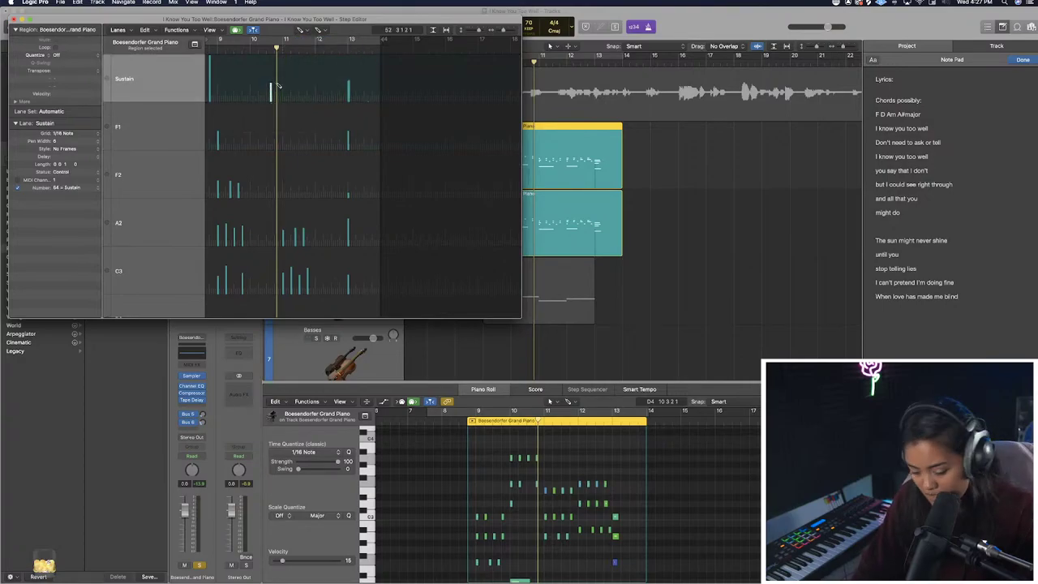
Adjust the value of the new sustain event in bar 10, add a lower one just before it, and check by playback.
{"action": "key", "text": "space"}
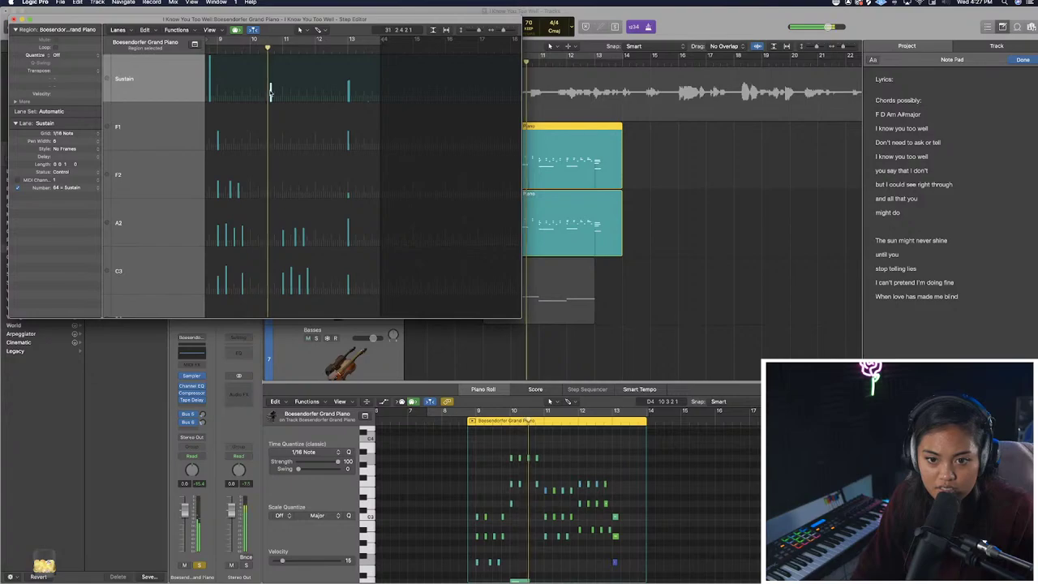
{"action": "left_click", "coordinate": [274, 91]}
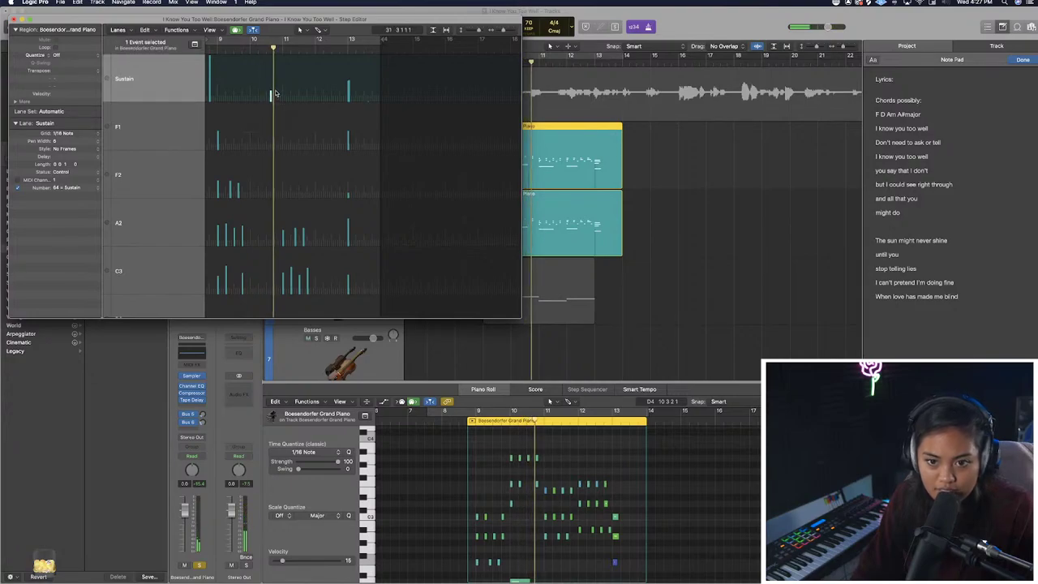
{"action": "left_click", "coordinate": [305, 31]}
{"action": "left_click", "coordinate": [318, 52]}
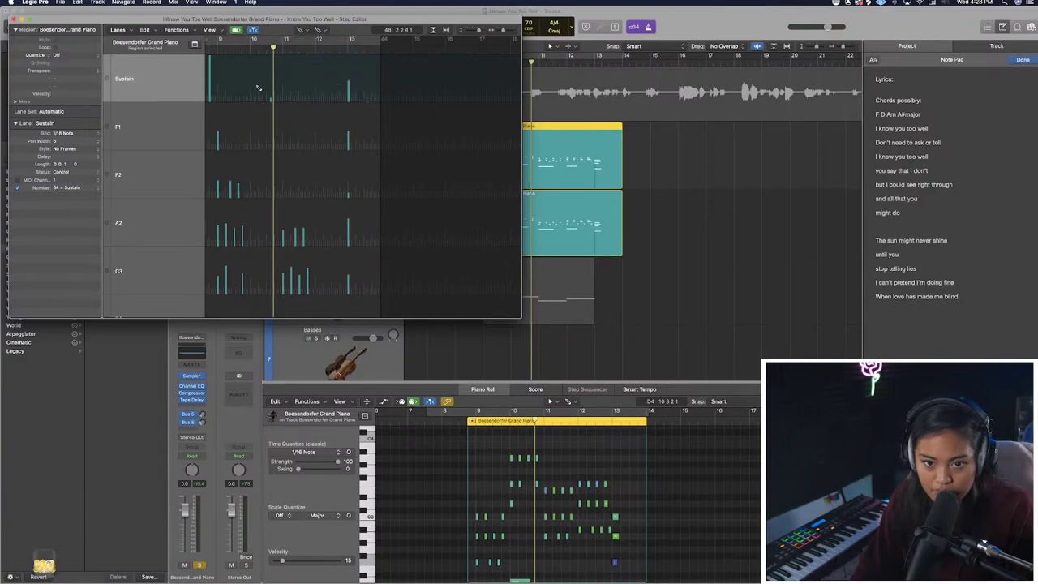
{"action": "left_click", "coordinate": [250, 46]}
{"action": "key", "text": "space"}
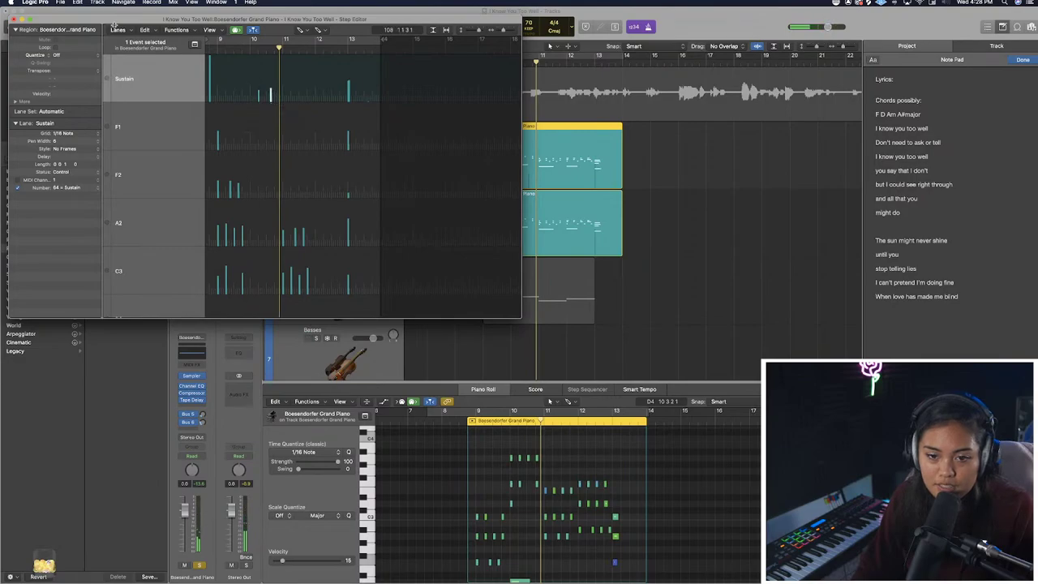
{"action": "left_click", "coordinate": [13, 19]}
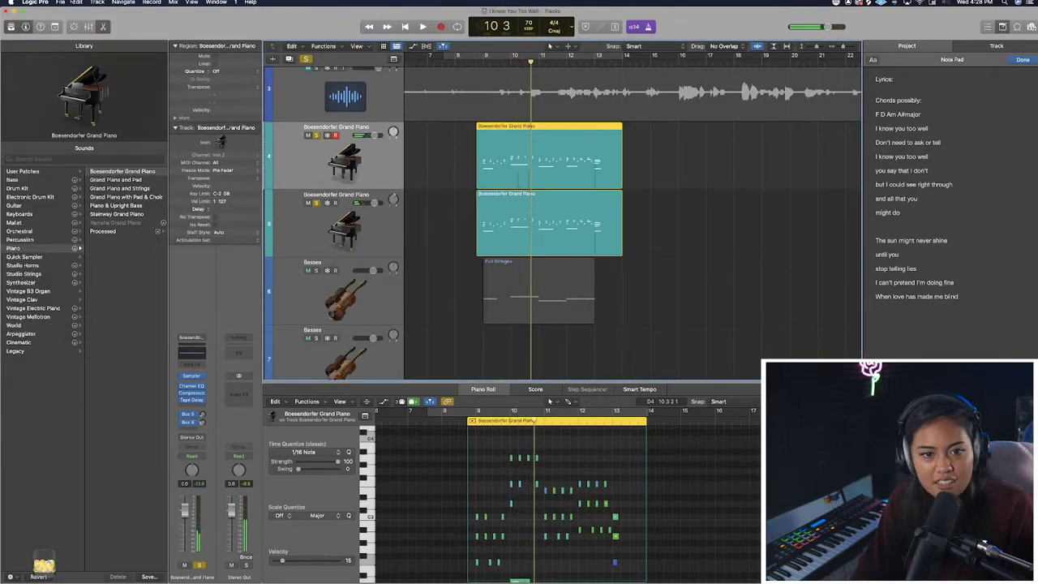
Reopen the Step Editor and place the second bar 10 sustain event slightly earlier with a value of 53, checking by playback.
{"action": "key", "text": "super+6"}
{"action": "key", "text": "space"}
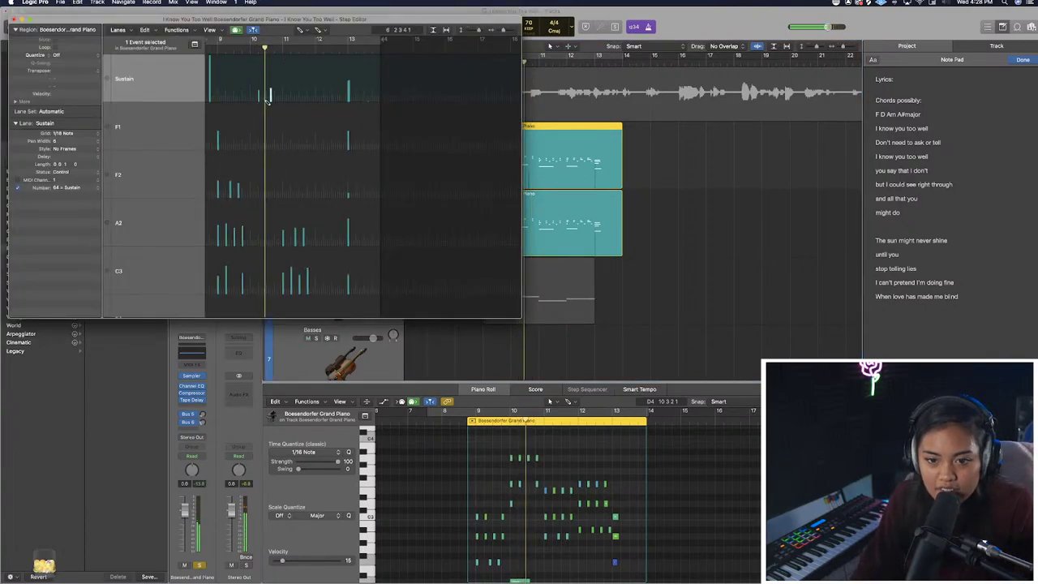
{"action": "key", "text": "space"}
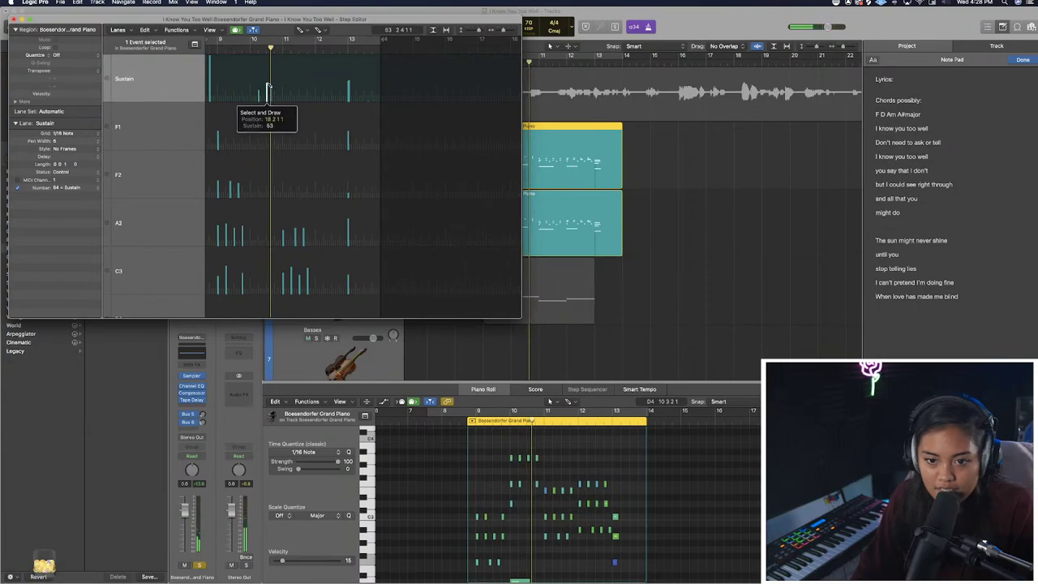
{"action": "key", "text": "space"}
Select the original grand piano region and enlarge the Piano Roll to show its full note range.
{"action": "scroll", "coordinate": [571, 460], "scroll_direction": "down", "scroll_amount": 3}
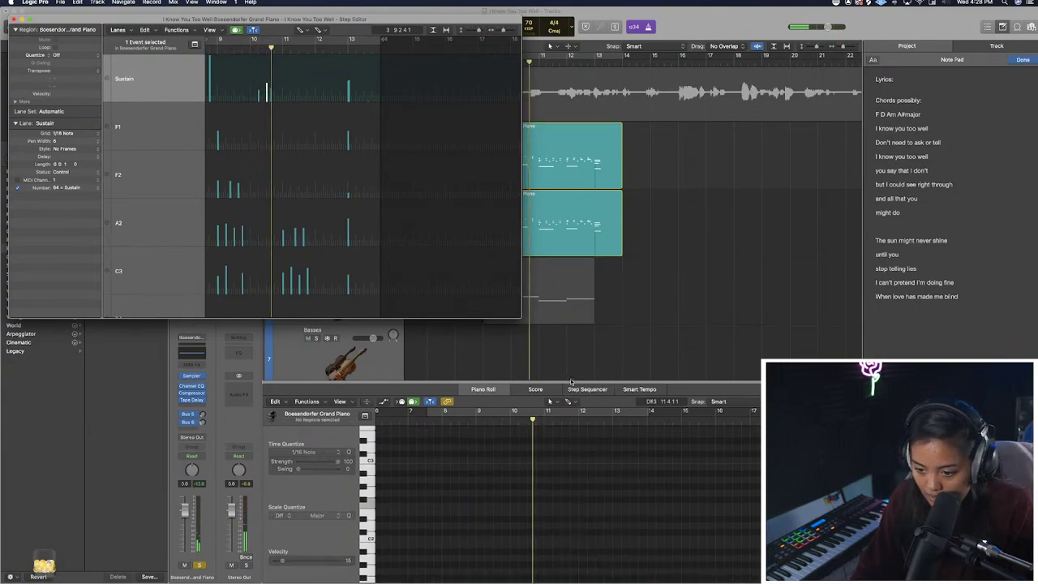
{"action": "left_click", "coordinate": [571, 381]}
{"action": "left_click", "coordinate": [557, 168]}
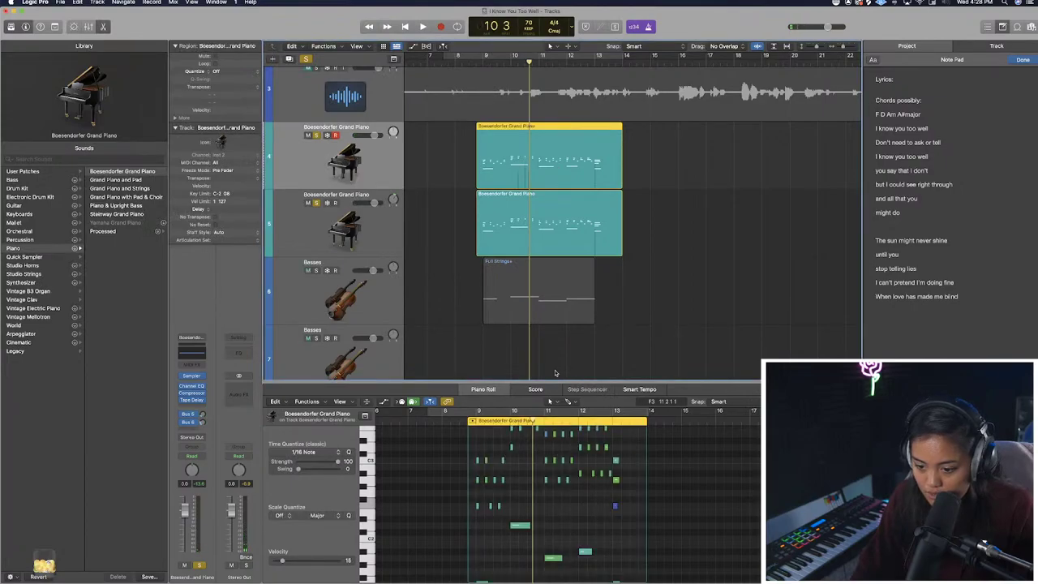
{"action": "left_click_drag", "start_coordinate": [556, 381], "coordinate": [555, 203]}
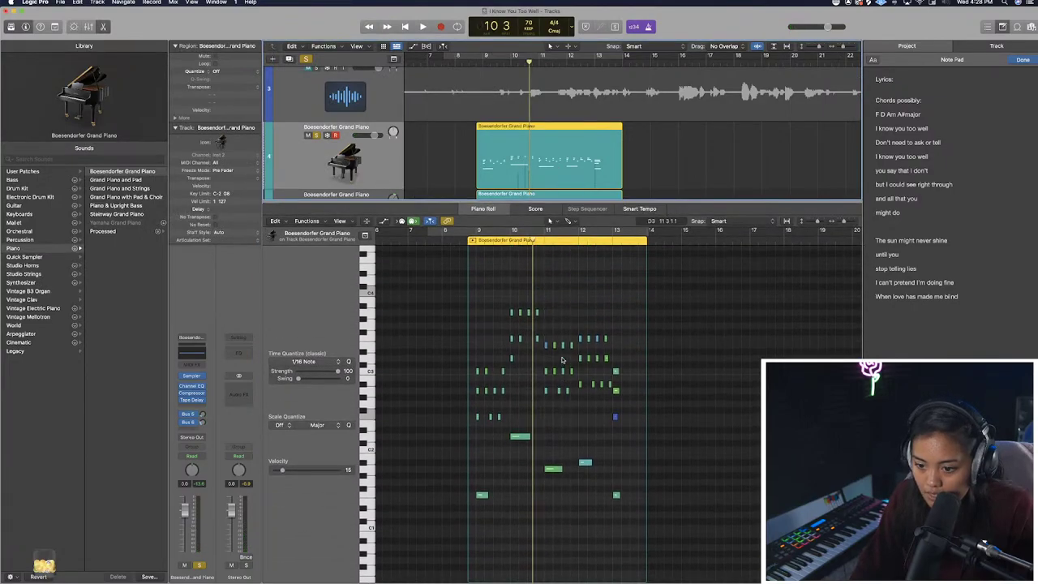
Select the F3 note near beat 2 of bar 10 and shift the original grand piano region slightly earlier.
{"action": "left_click", "coordinate": [520, 288]}
{"action": "key", "text": "super+Right"}
{"action": "key", "text": "super+Right"}
{"action": "key", "text": "super+Right"}
{"action": "key", "text": "super+Right"}
{"action": "scroll", "coordinate": [537, 344], "scroll_direction": "left", "scroll_amount": 1}
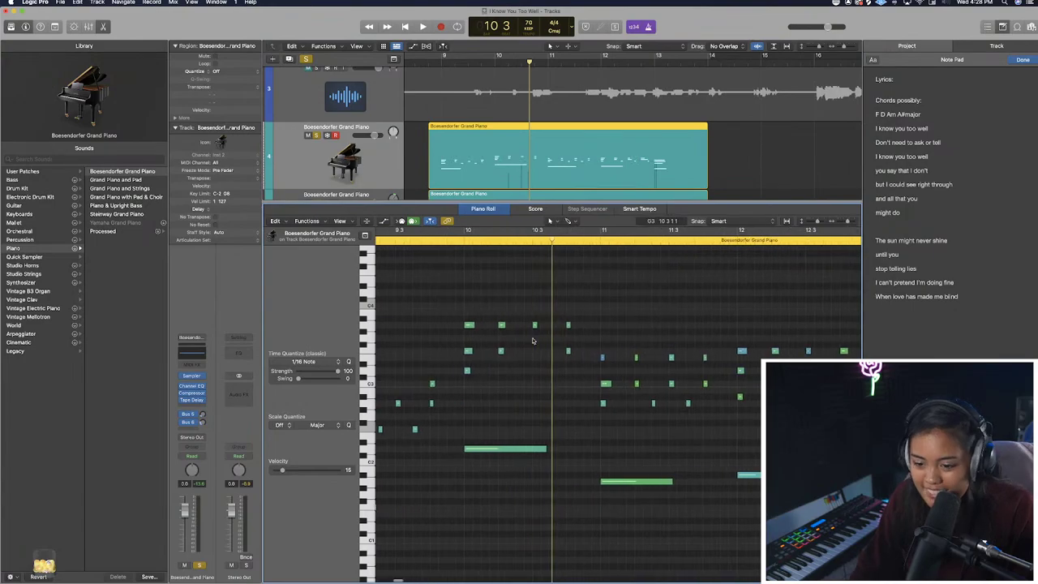
{"action": "left_click", "coordinate": [535, 326]}
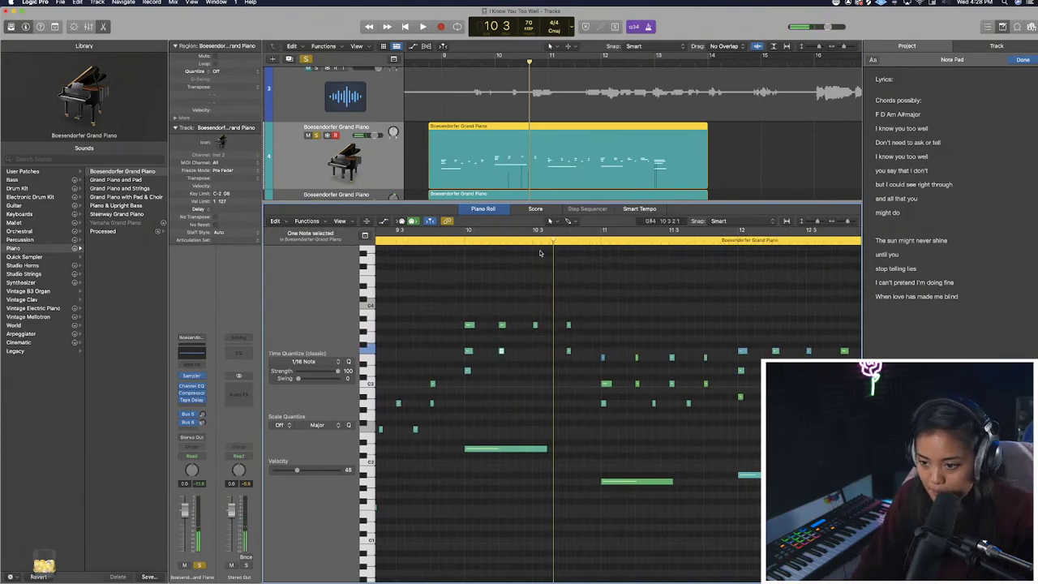
{"action": "left_click_drag", "start_coordinate": [538, 241], "coordinate": [533, 239]}
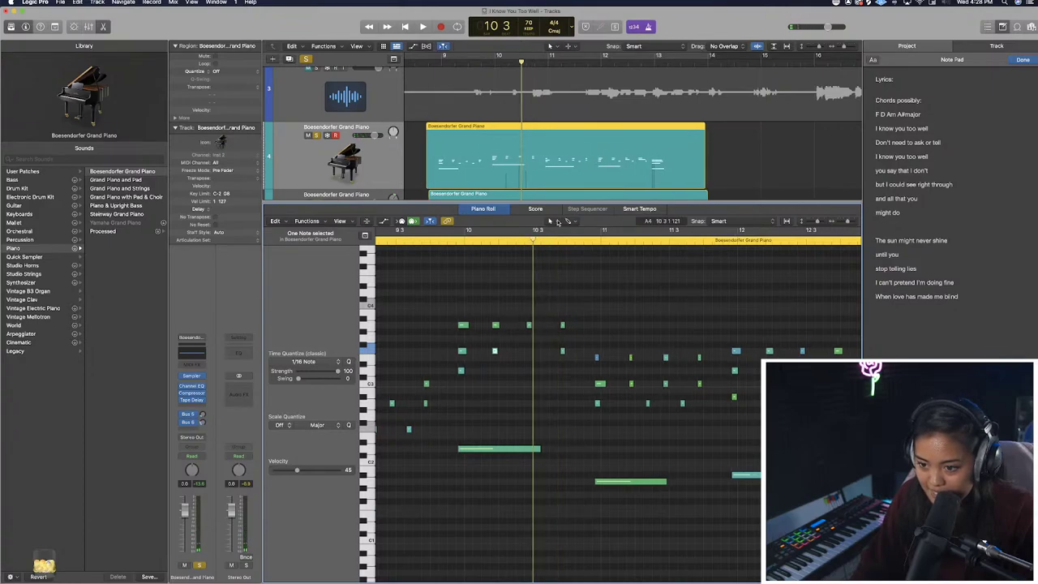
Draw an F3 note with velocity 45 just before beat 3 of bar 10, matching the length of the note above.
{"action": "left_click", "coordinate": [553, 221]}
{"action": "left_click", "coordinate": [568, 248]}
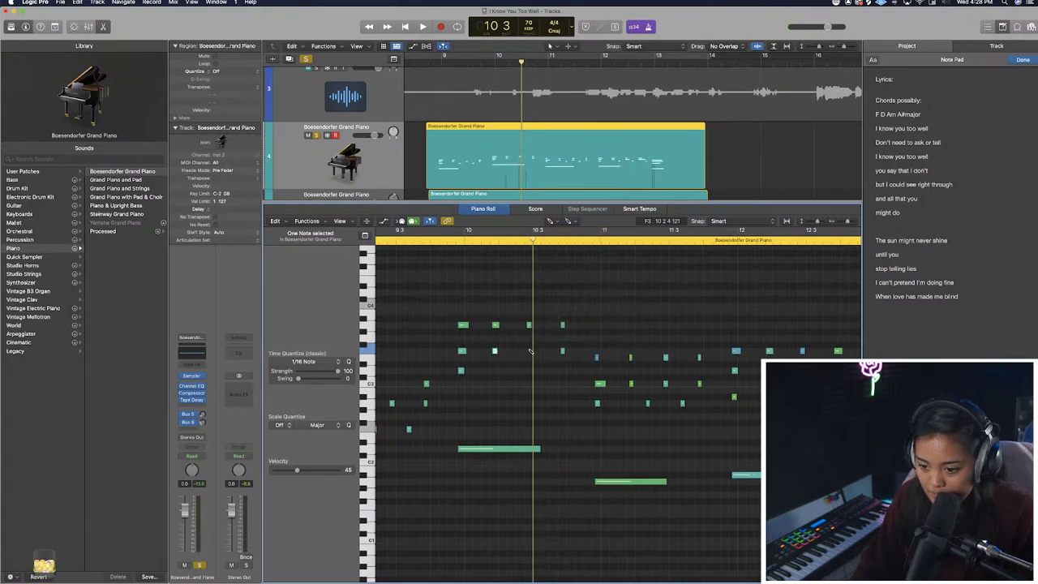
{"action": "key", "text": "super+Right"}
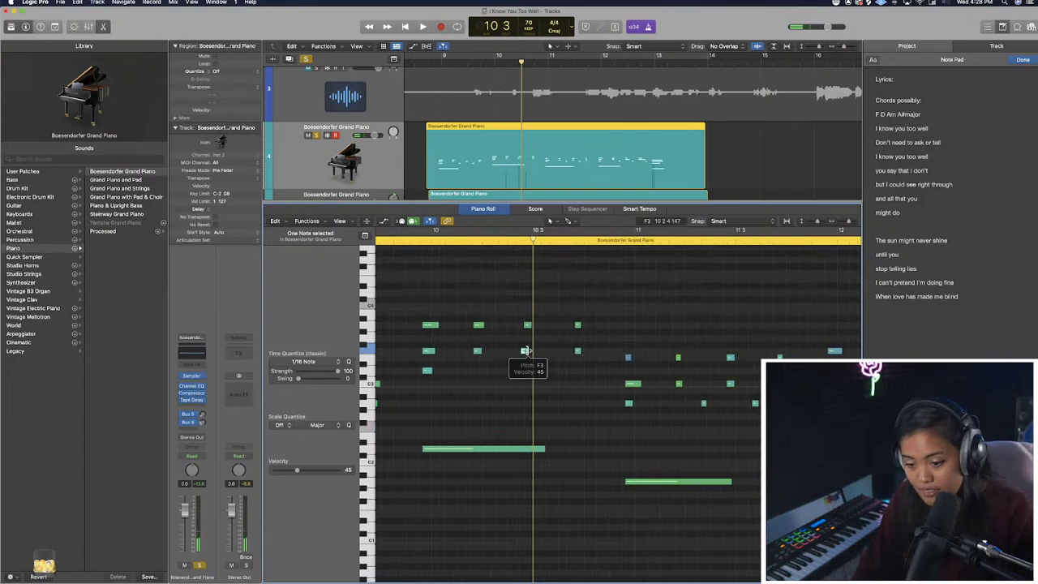
{"action": "key", "text": "super+Right"}
{"action": "left_click_drag", "start_coordinate": [525, 352], "coordinate": [528, 354]}
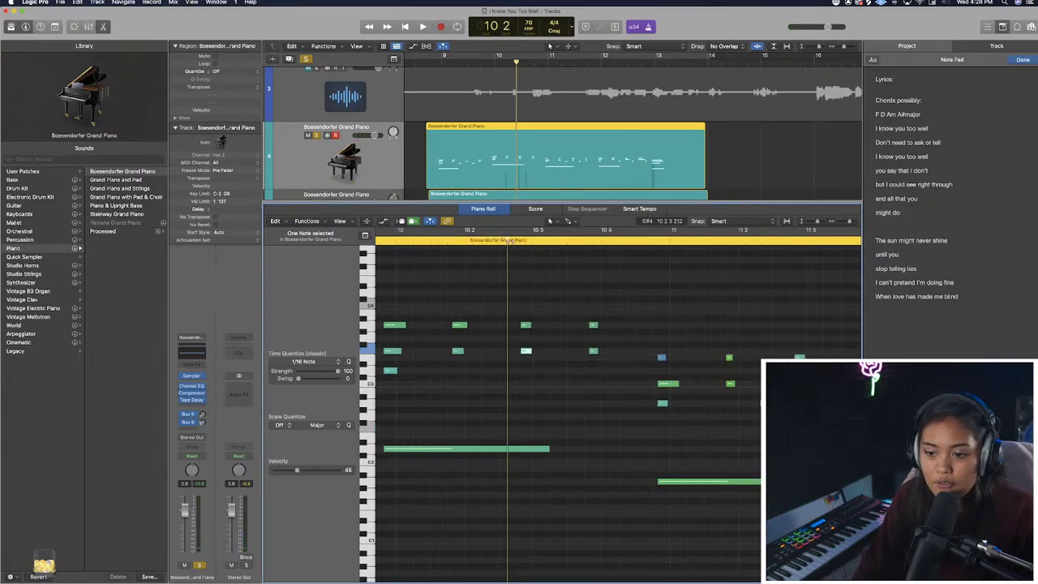
Fine-tune the start of the new F3 note against the note above it and check bar 10 by playback.
{"action": "key", "text": "super+Left"}
{"action": "key", "text": "super+Right"}
{"action": "key", "text": "super+Right"}
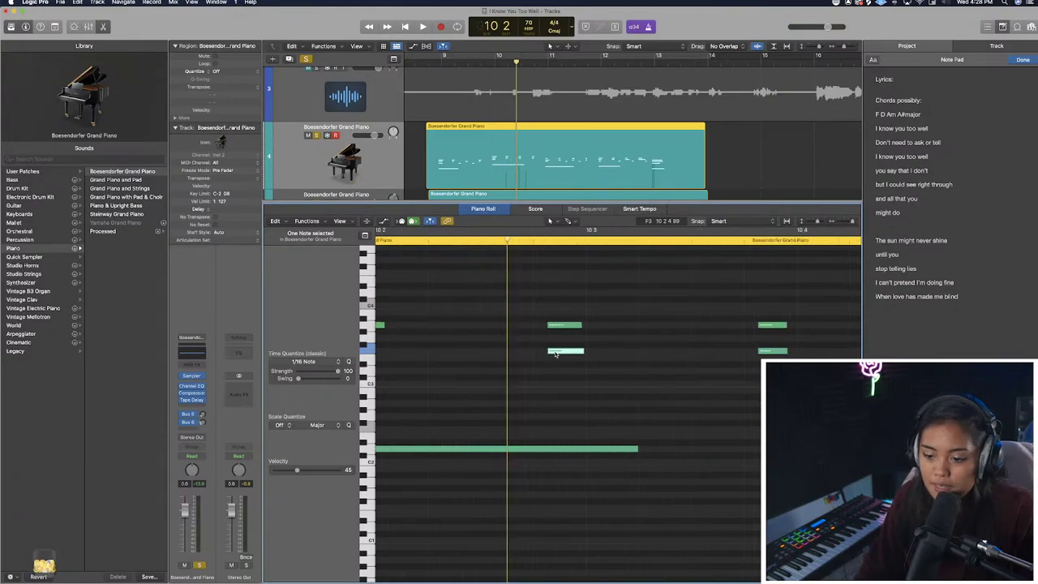
{"action": "left_click_drag", "start_coordinate": [557, 354], "coordinate": [557, 354]}
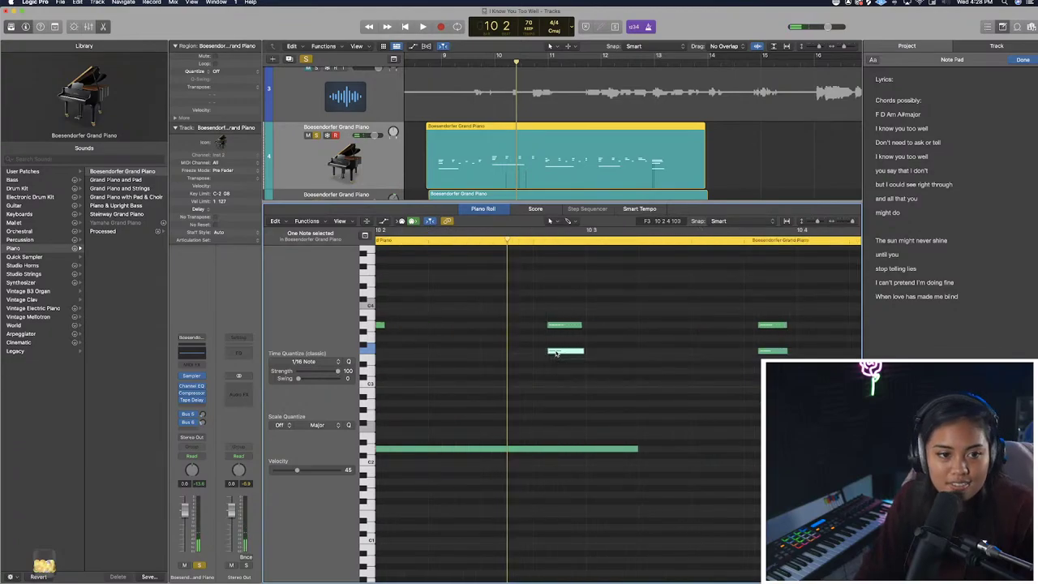
{"action": "key", "text": "super+Left"}
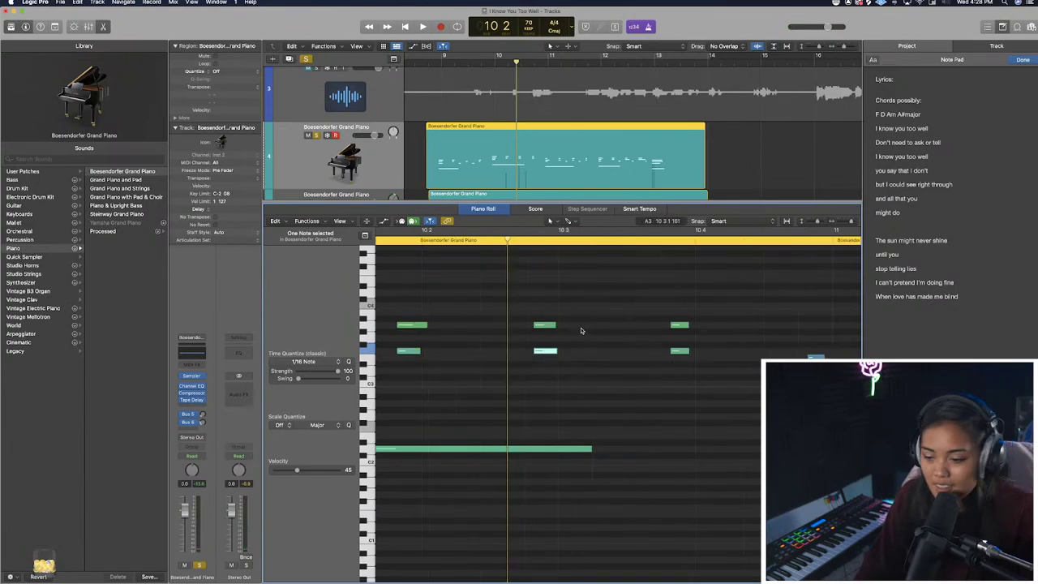
{"action": "key", "text": "space"}
{"action": "left_click_drag", "start_coordinate": [540, 352], "coordinate": [541, 355]}
{"action": "key", "text": "space"}
{"action": "key", "text": "space"}
{"action": "key", "text": "space"}
{"action": "key", "text": "space"}
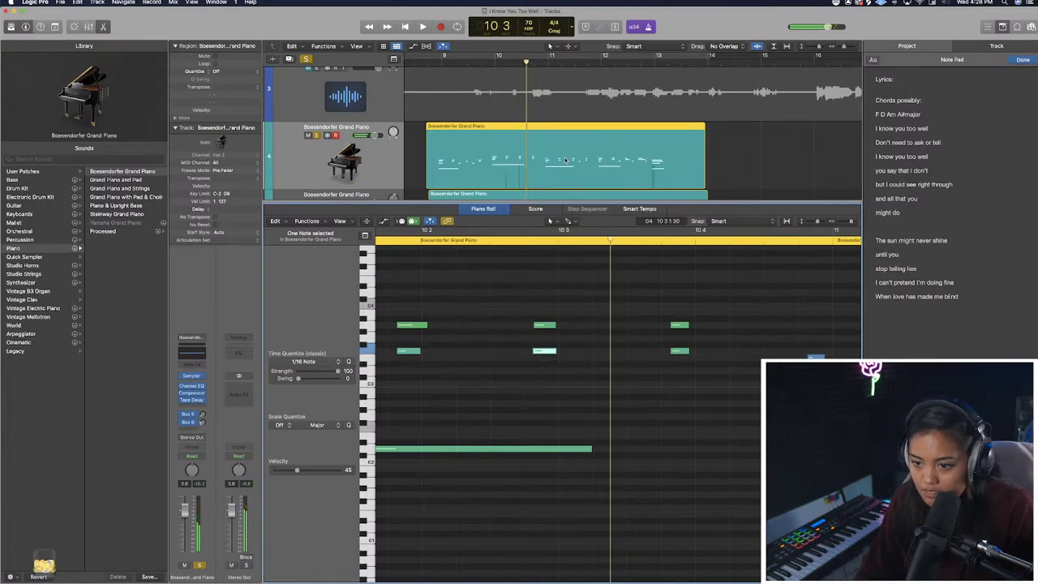
Move the octave-higher grand piano region to position 8 4 1 1, level with the original region, and play it back.
{"action": "scroll", "coordinate": [565, 159], "scroll_direction": "down", "scroll_amount": 2}
{"action": "left_click", "coordinate": [565, 159]}
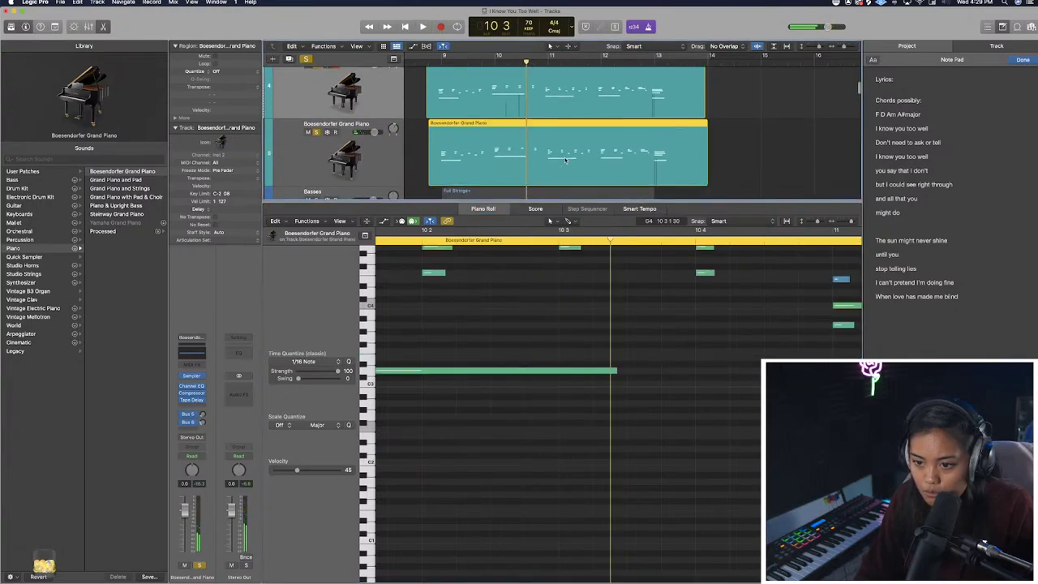
{"action": "left_click", "coordinate": [515, 144]}
{"action": "left_click", "coordinate": [514, 144]}
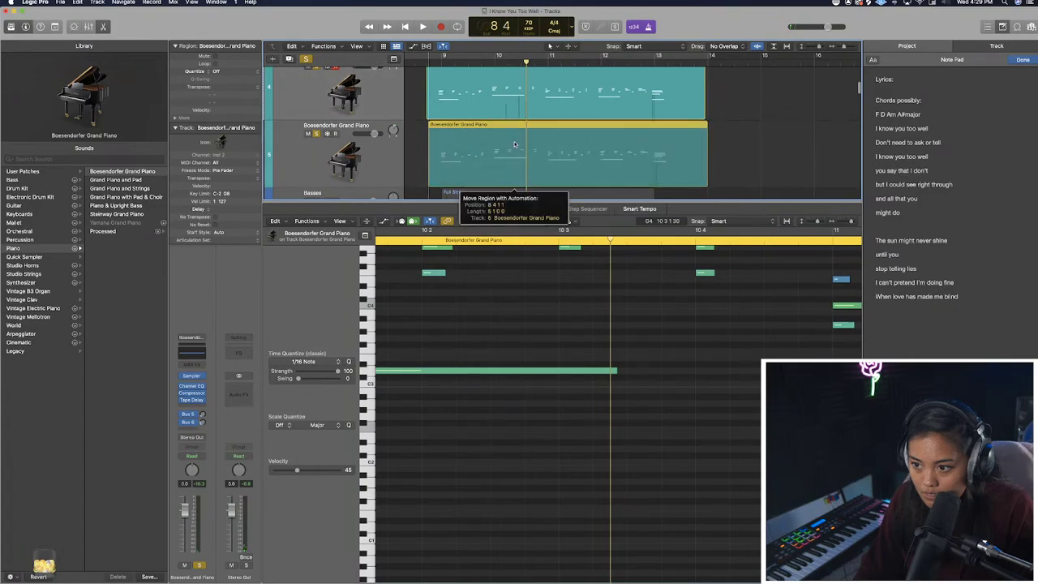
{"action": "key", "text": "space"}
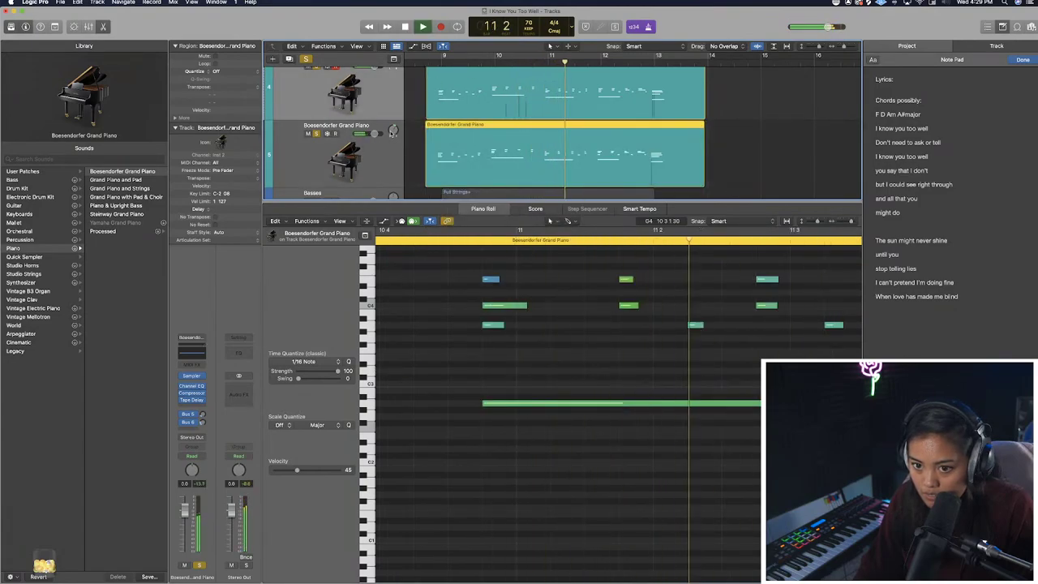
{"action": "key", "text": "space"}
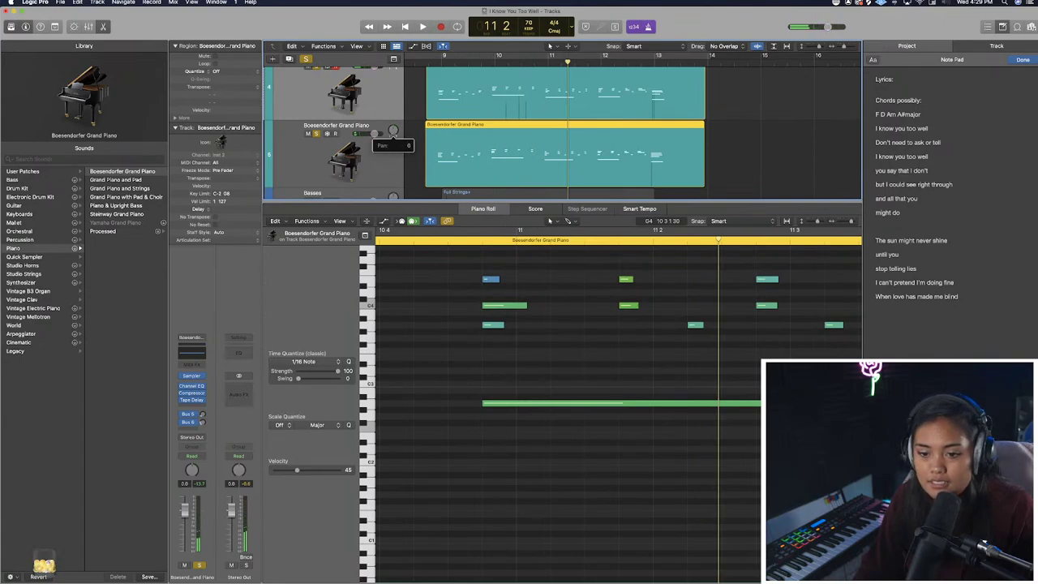
Turn off solo mode, enlarge the tracks area to include the basses, and play the pianos and basses together.
{"action": "key", "text": "space"}
{"action": "key", "text": "space"}
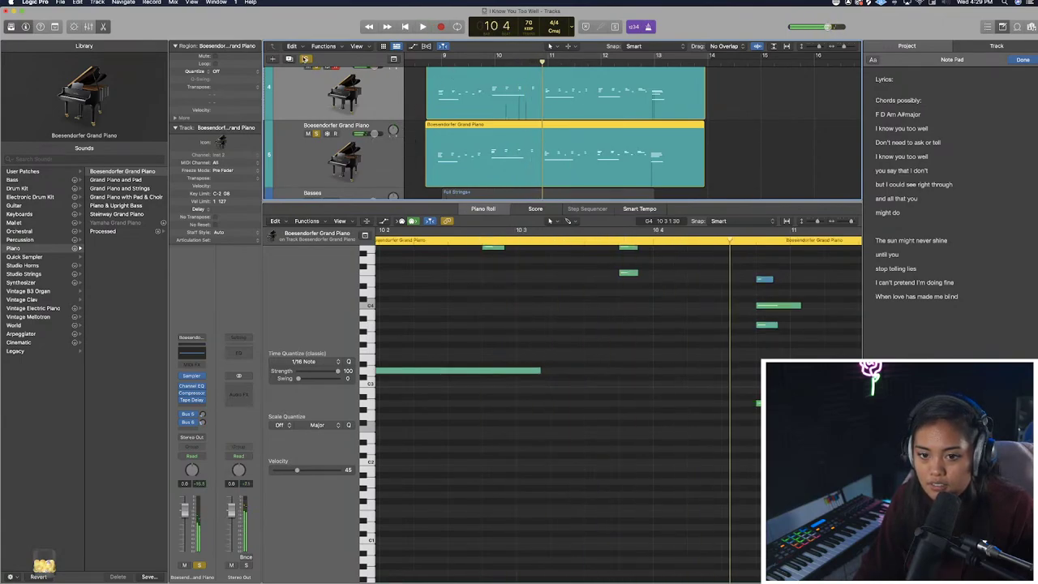
{"action": "key", "text": "space"}
{"action": "left_click_drag", "start_coordinate": [523, 220], "coordinate": [522, 308]}
{"action": "scroll", "coordinate": [582, 206], "scroll_direction": "up", "scroll_amount": 5}
{"action": "scroll", "coordinate": [582, 207], "scroll_direction": "down", "scroll_amount": 5}
{"action": "scroll", "coordinate": [581, 207], "scroll_direction": "down", "scroll_amount": 3}
{"action": "key", "text": "space"}
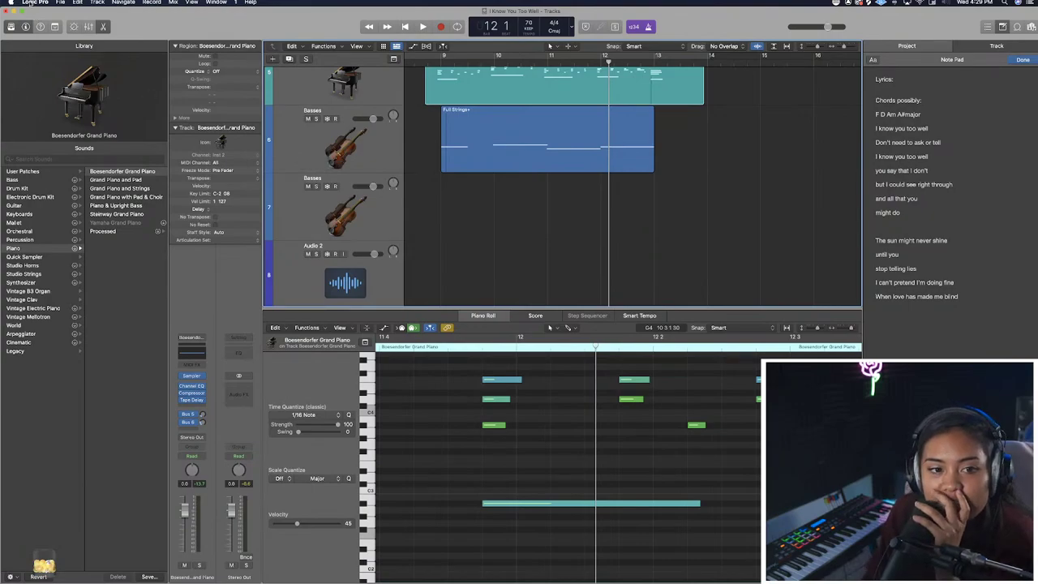
Save the project and review the general audio preferences, including monitoring and plug-in latency.
{"action": "left_click", "coordinate": [60, 2]}
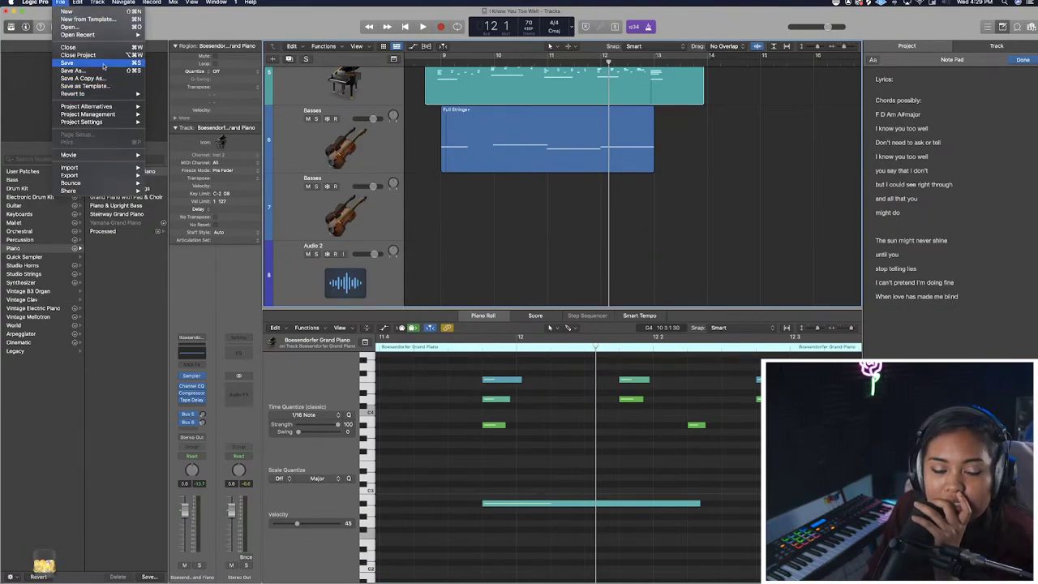
{"action": "left_click", "coordinate": [104, 63]}
{"action": "left_click", "coordinate": [45, 2]}
{"action": "left_click", "coordinate": [137, 25]}
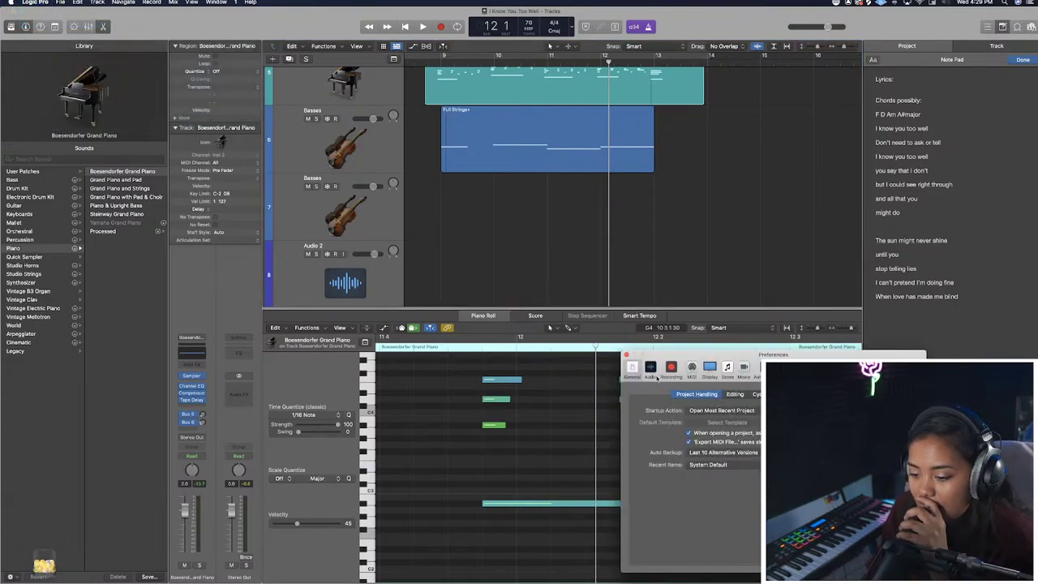
{"action": "left_click", "coordinate": [654, 375]}
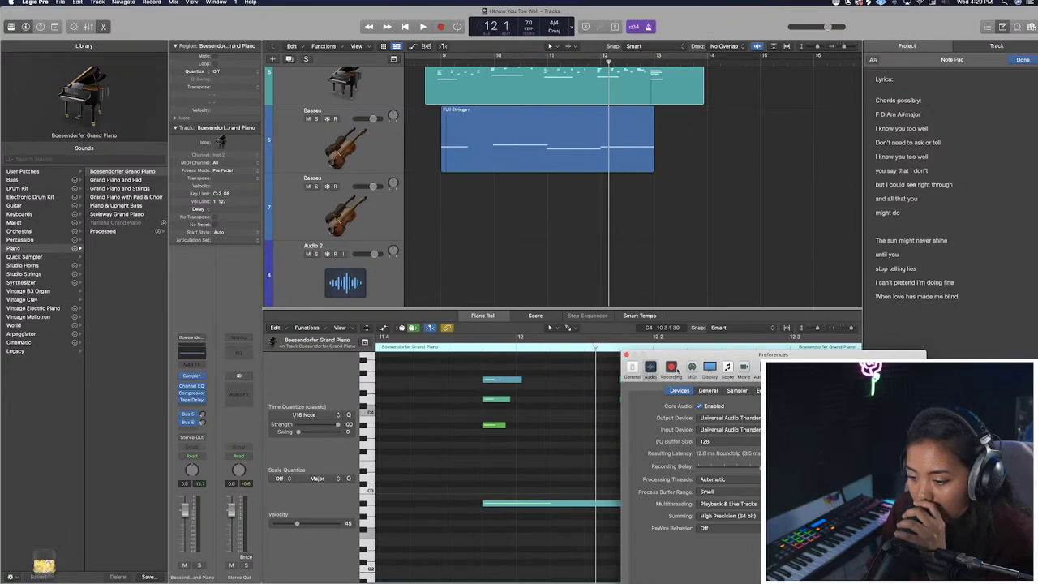
{"action": "left_click", "coordinate": [708, 390]}
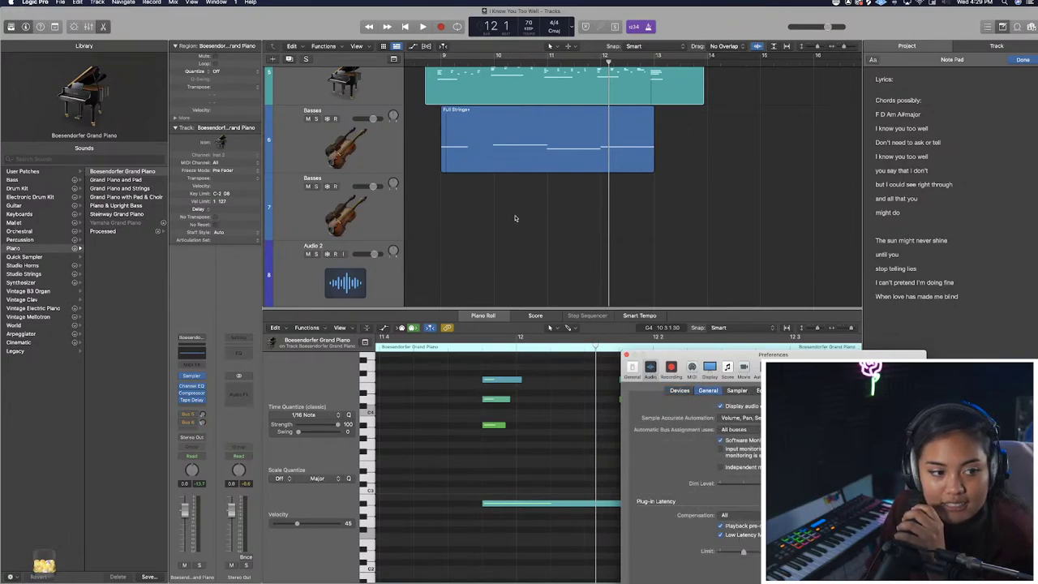
{"action": "left_click_drag", "start_coordinate": [662, 355], "coordinate": [419, 165]}
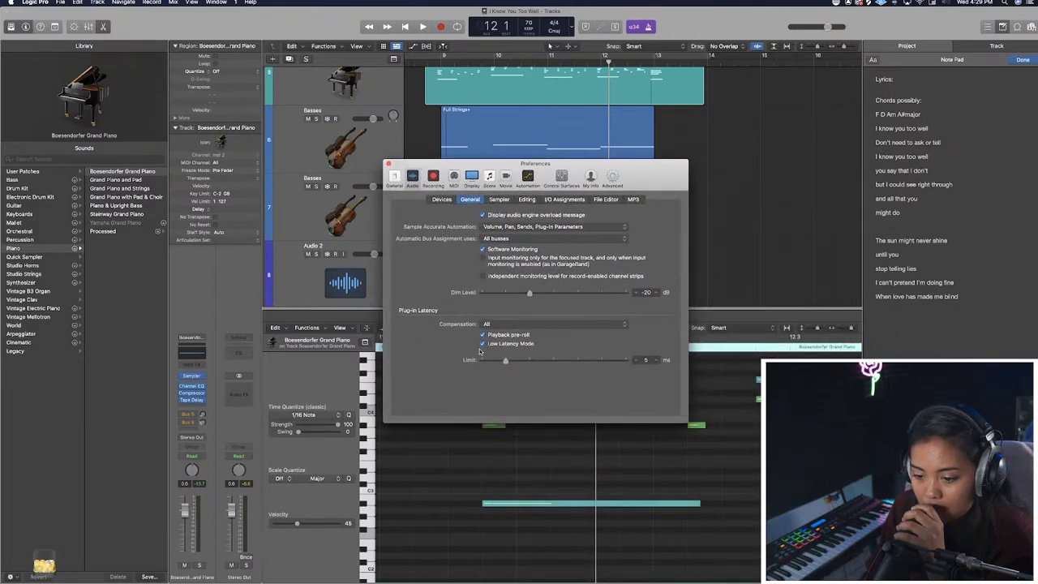
{"action": "left_click", "coordinate": [388, 164]}
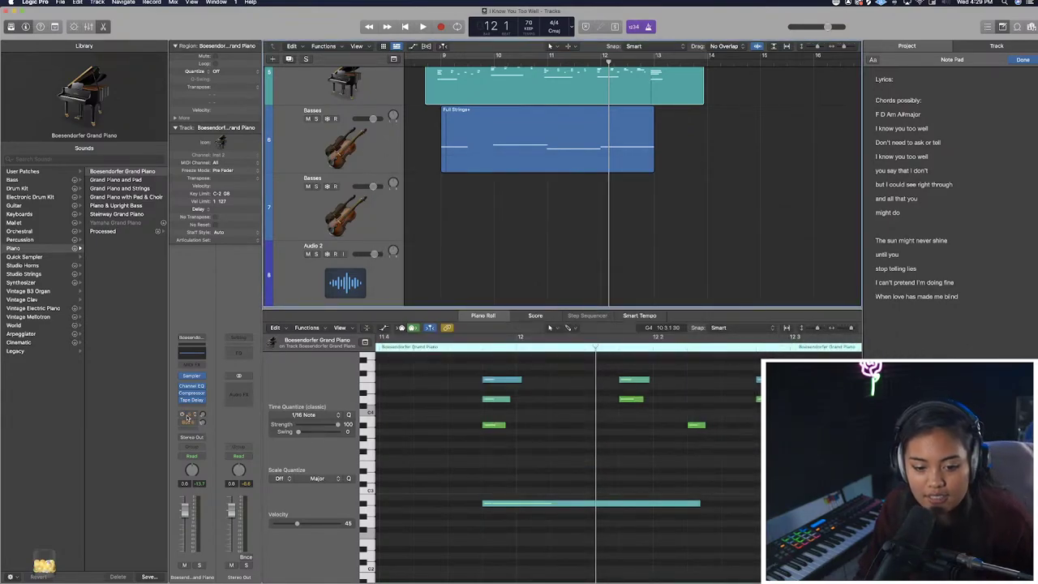
Play the combined piano and bass layers from just before bar 9 with both piano tracks in view.
{"action": "scroll", "coordinate": [442, 79], "scroll_direction": "up", "scroll_amount": 2}
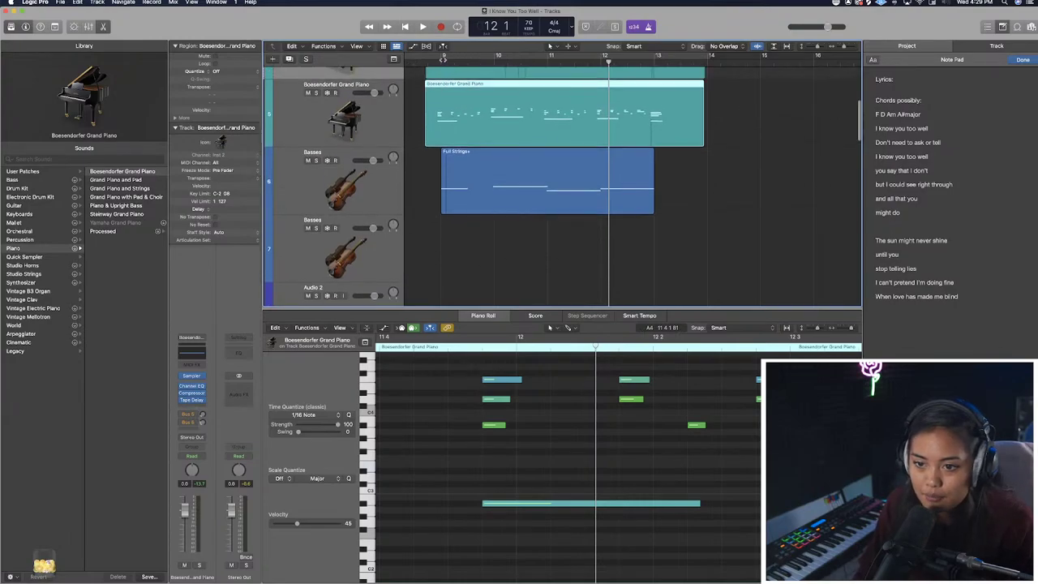
{"action": "left_click", "coordinate": [438, 64]}
{"action": "left_click", "coordinate": [439, 63]}
{"action": "key", "text": "space"}
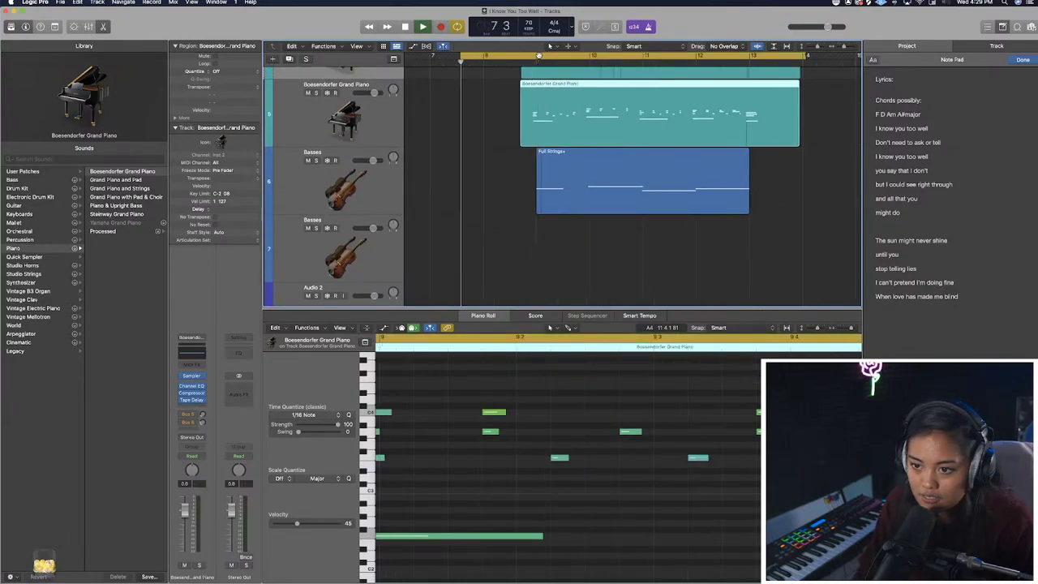
{"action": "left_click", "coordinate": [532, 59]}
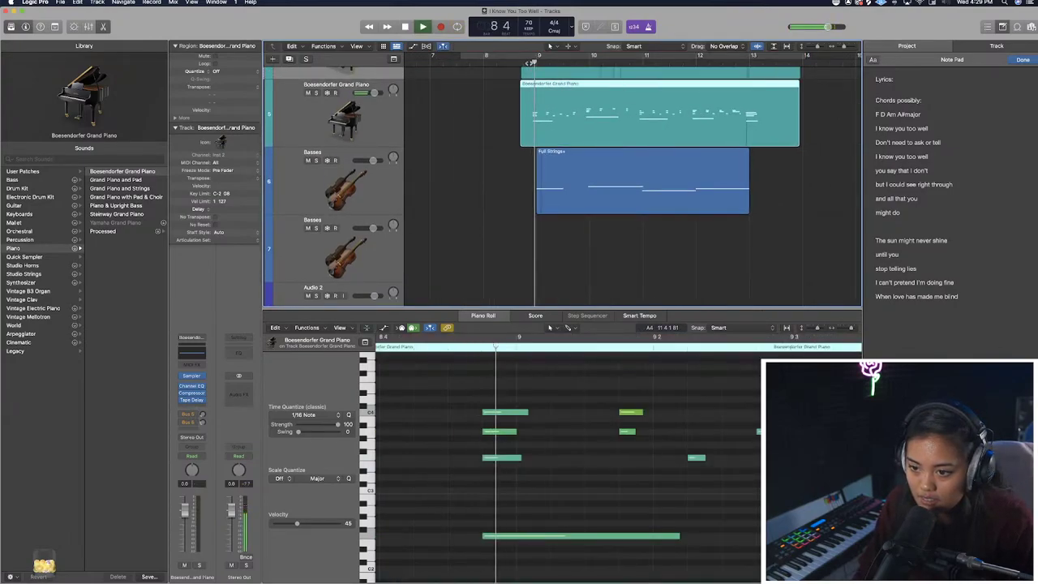
{"action": "scroll", "coordinate": [537, 133], "scroll_direction": "up", "scroll_amount": 3}
{"action": "scroll", "coordinate": [537, 133], "scroll_direction": "up", "scroll_amount": 1}
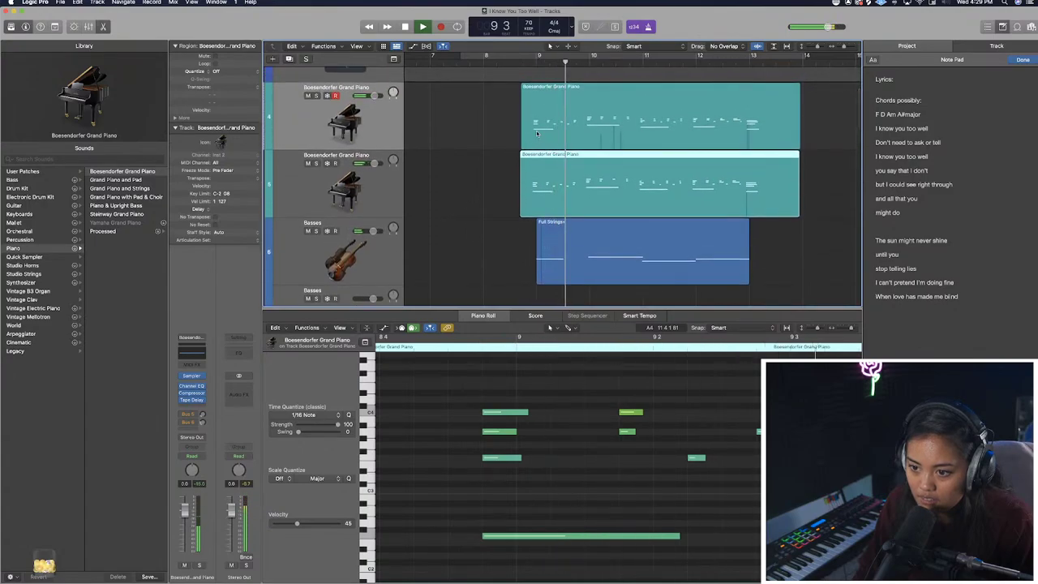
Try shifting the octave-higher grand piano region slightly later, checking its timing against the other layers by playback.
{"action": "key", "text": "super+Right"}
{"action": "left_click_drag", "start_coordinate": [536, 157], "coordinate": [540, 157]}
{"action": "key", "text": "space"}
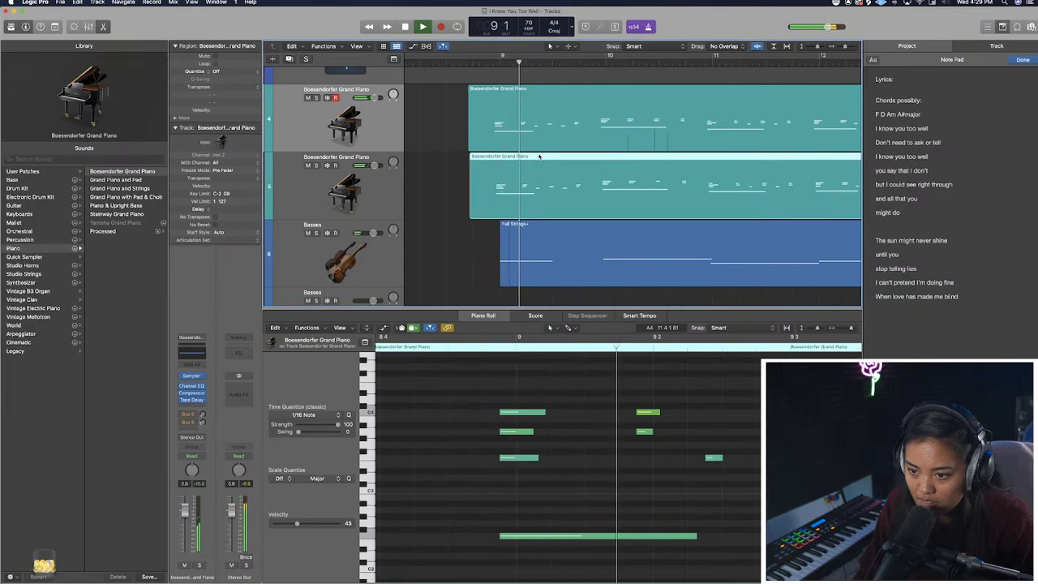
{"action": "key", "text": "space"}
{"action": "key", "text": "super+Right"}
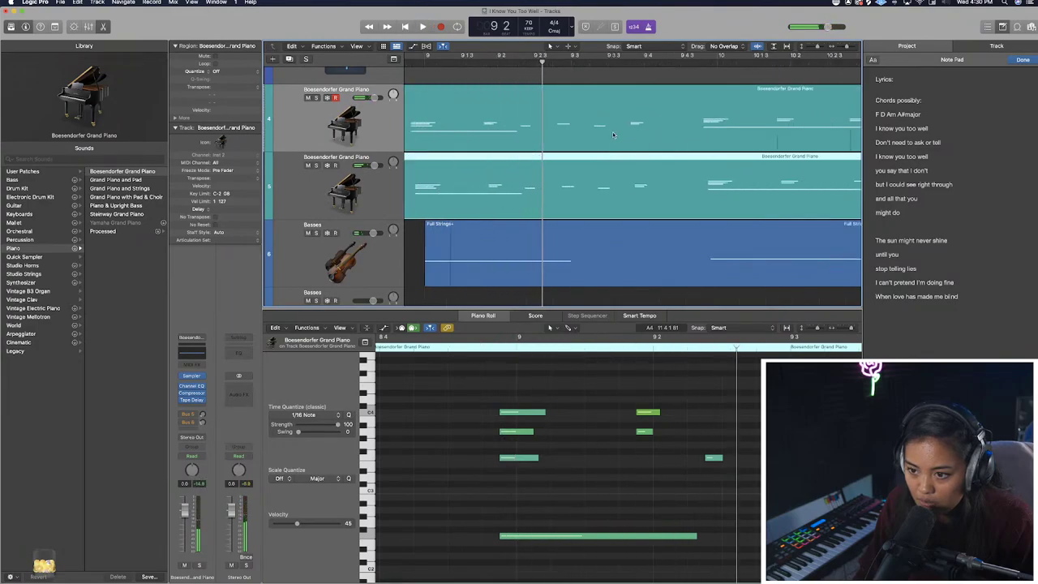
Align the octave-higher grand piano region with the original so their bar 10 notes start together, checking by playback.
{"action": "left_click", "coordinate": [707, 61]}
{"action": "left_click", "coordinate": [702, 60]}
{"action": "key", "text": "super+Right"}
{"action": "key", "text": "super+Right"}
{"action": "key", "text": "super+Right"}
{"action": "key", "text": "super+Right"}
{"action": "key", "text": "super+Right"}
{"action": "left_click_drag", "start_coordinate": [739, 167], "coordinate": [685, 168]}
{"action": "key", "text": "space"}
Turn off the metronome and replay the layered pianos and basses from before the start of the piano regions.
{"action": "key", "text": "super+Left"}
{"action": "key", "text": "super+Left"}
{"action": "key", "text": "super+Left"}
{"action": "key", "text": "super+Left"}
{"action": "key", "text": "super+Left"}
{"action": "key", "text": "super+Left"}
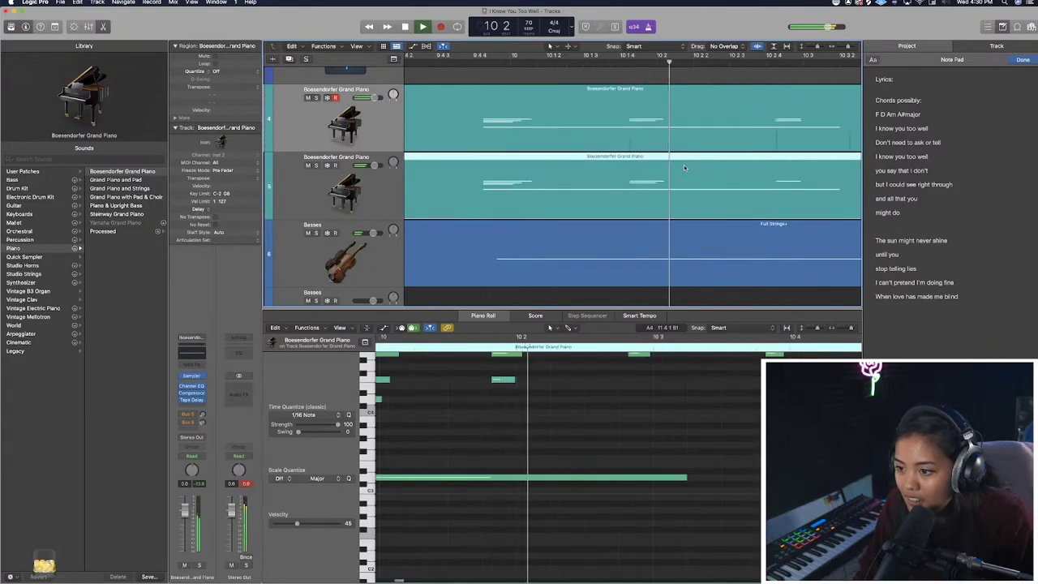
{"action": "key", "text": "super+Left"}
{"action": "key", "text": "super+Left"}
{"action": "key", "text": "space"}
{"action": "key", "text": "space"}
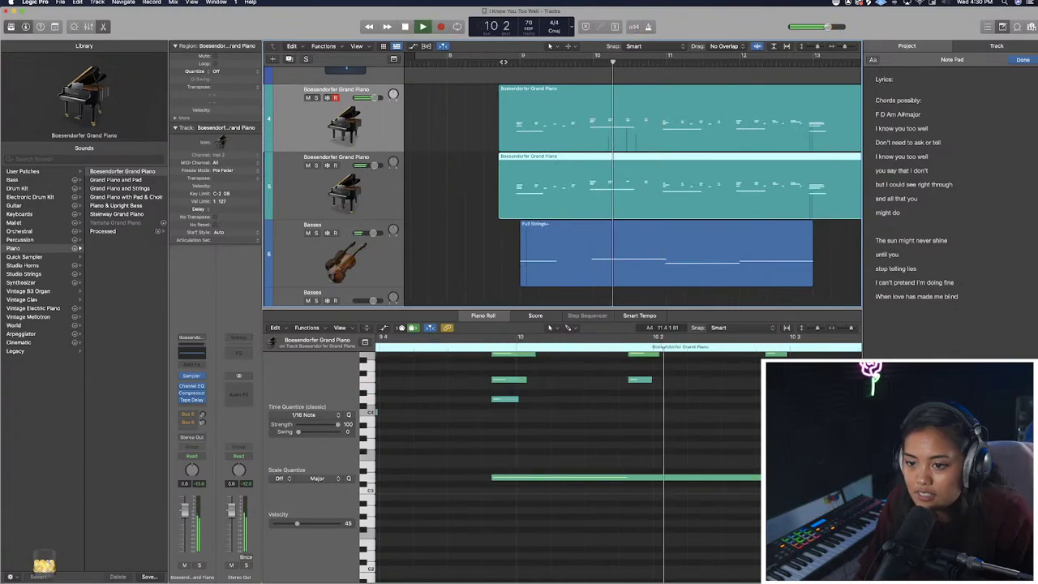
{"action": "left_click", "coordinate": [514, 64]}
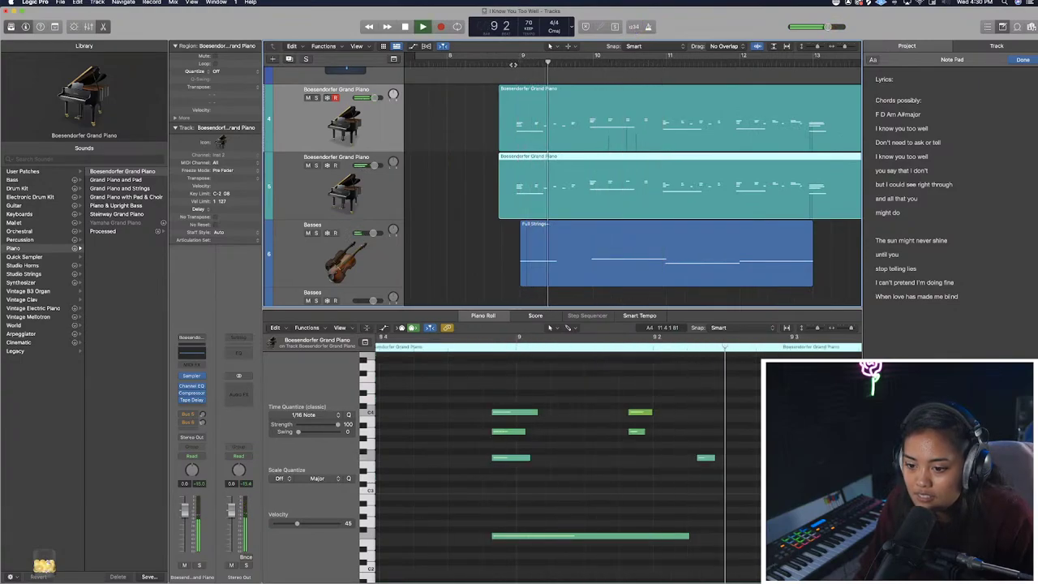
{"action": "key", "text": "space"}
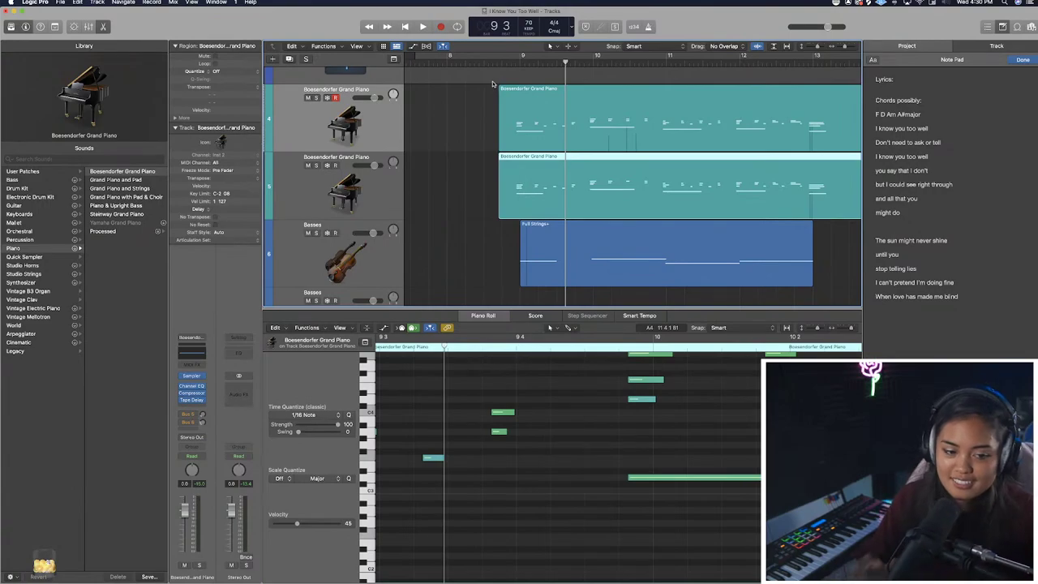
{"action": "left_click", "coordinate": [478, 61]}
{"action": "key", "text": "space"}
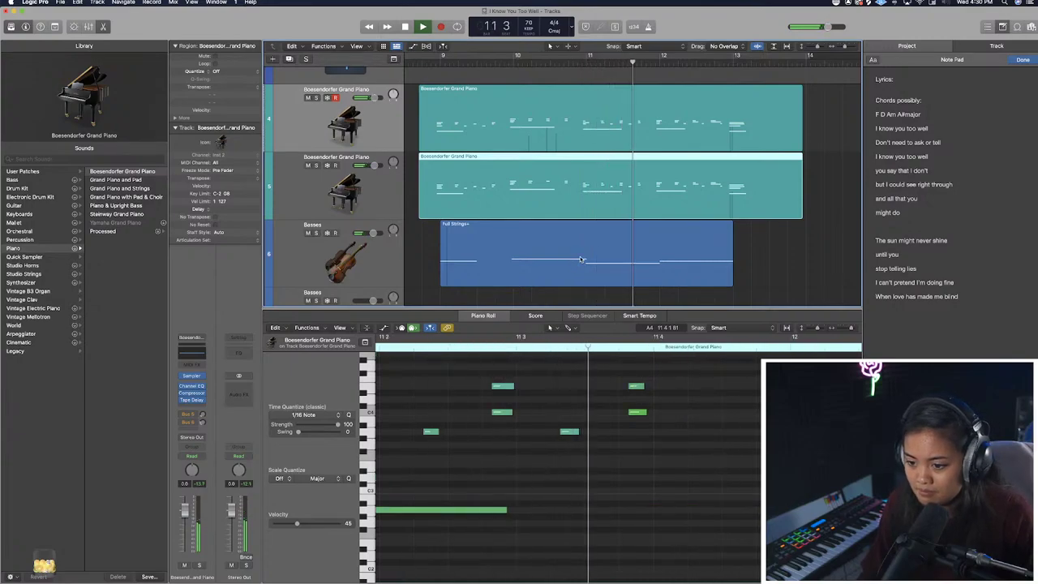
Open the Full Strings+ bass region in an enlarged Piano Roll and bring its notes around bar 12 into view.
{"action": "left_click", "coordinate": [626, 250]}
{"action": "scroll", "coordinate": [588, 363], "scroll_direction": "down", "scroll_amount": 3}
{"action": "key", "text": "super+Left"}
{"action": "key", "text": "super+Left"}
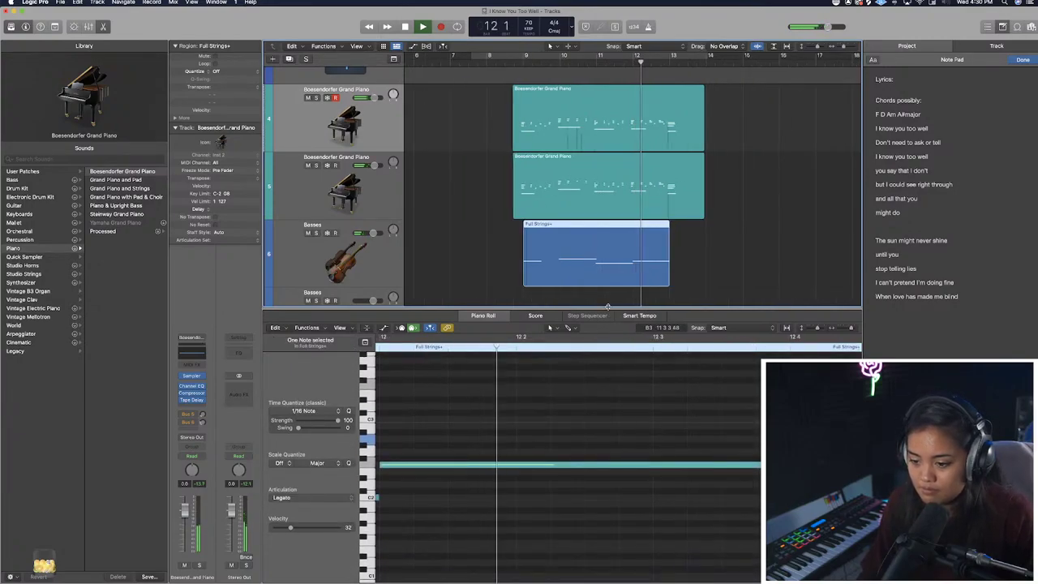
{"action": "left_click_drag", "start_coordinate": [609, 308], "coordinate": [609, 181]}
{"action": "scroll", "coordinate": [589, 355], "scroll_direction": "left", "scroll_amount": 5}
{"action": "scroll", "coordinate": [588, 355], "scroll_direction": "left", "scroll_amount": 2}
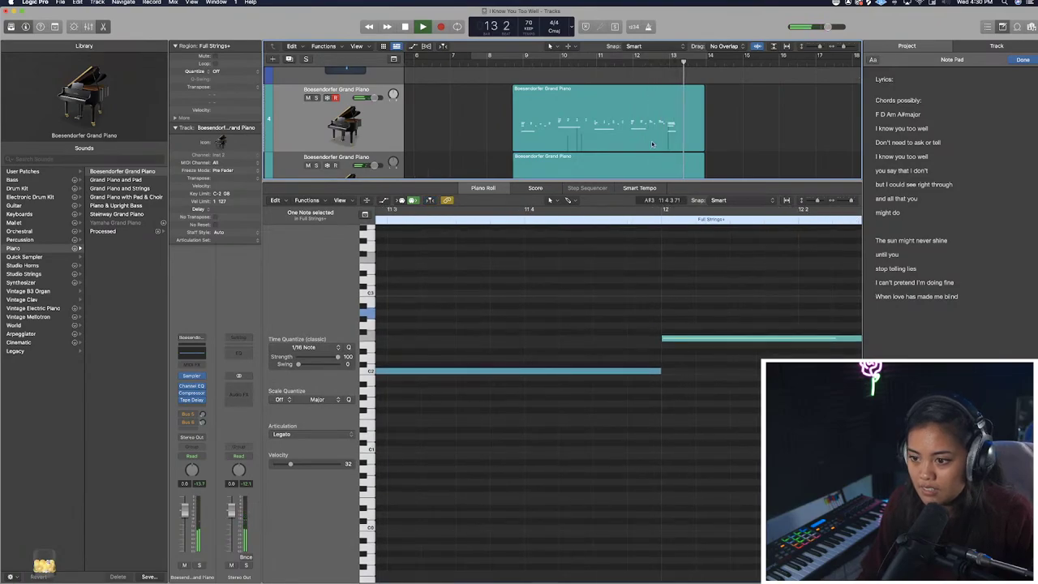
Split both grand piano regions and the Full Strings+ bass region just before the bar 13 notes and delete the parts after the cut.
{"action": "left_click_drag", "start_coordinate": [679, 179], "coordinate": [679, 347]}
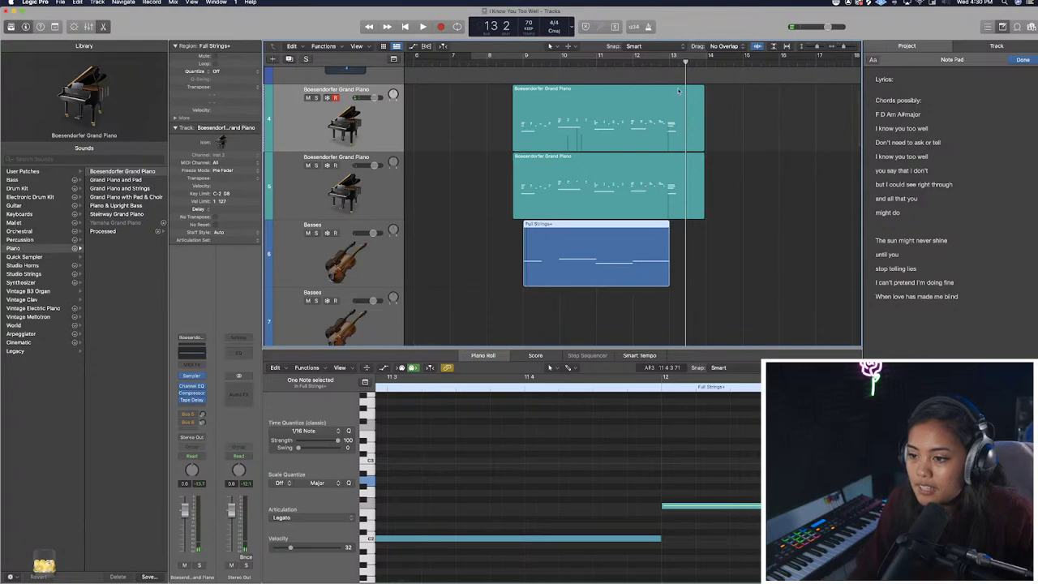
{"action": "scroll", "coordinate": [665, 64], "scroll_direction": "up", "scroll_amount": 5}
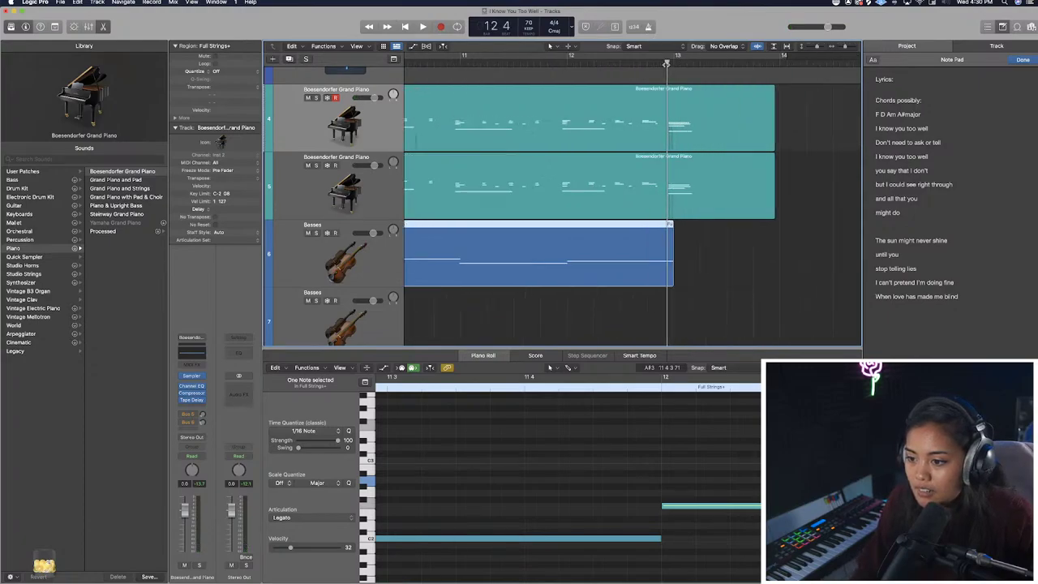
{"action": "left_click_drag", "start_coordinate": [667, 63], "coordinate": [683, 62]}
{"action": "scroll", "coordinate": [616, 162], "scroll_direction": "left", "scroll_amount": 10}
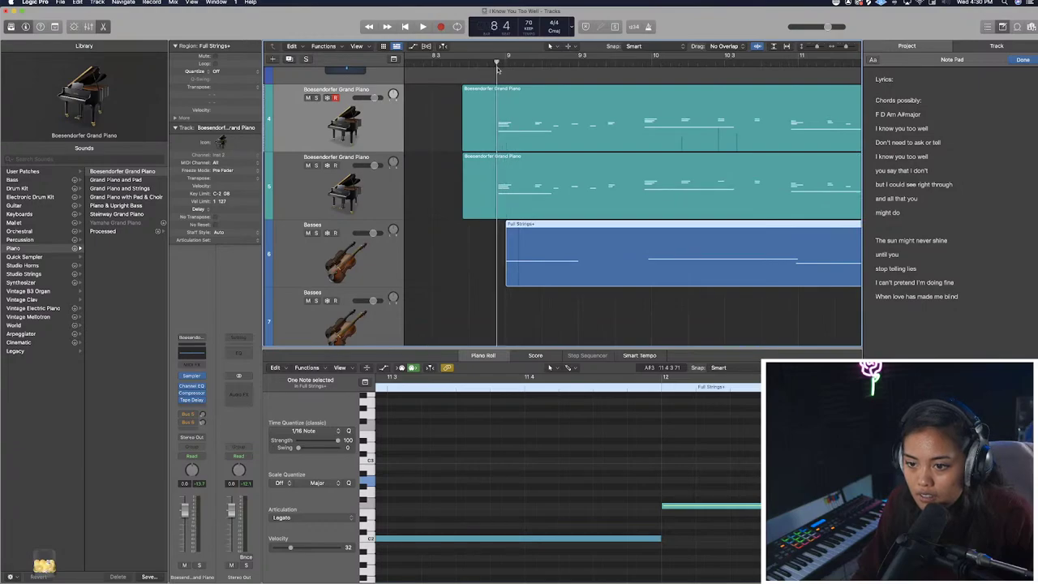
{"action": "scroll", "coordinate": [510, 81], "scroll_direction": "right", "scroll_amount": 12}
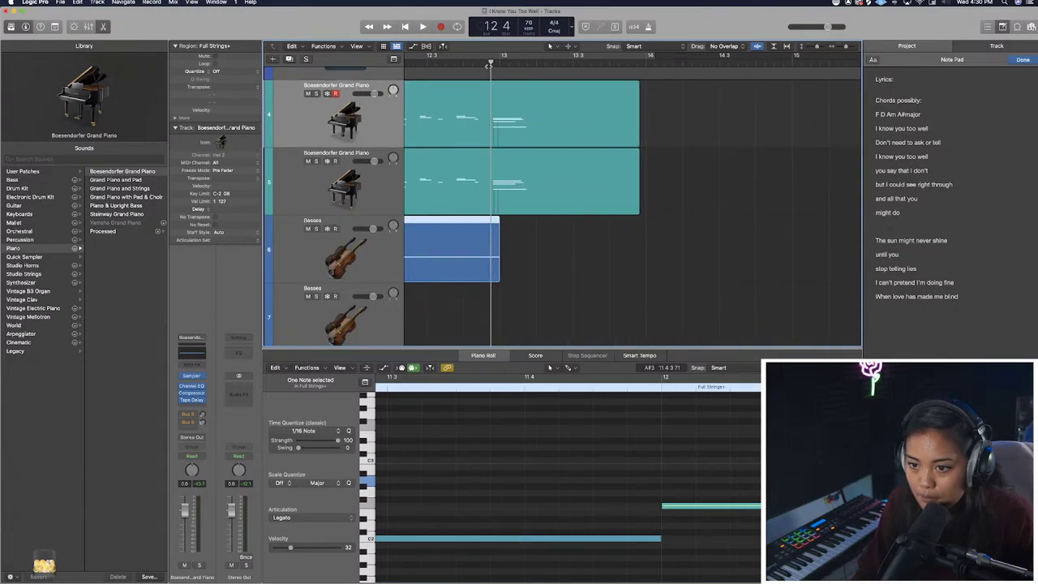
{"action": "left_click_drag", "start_coordinate": [555, 288], "coordinate": [487, 128]}
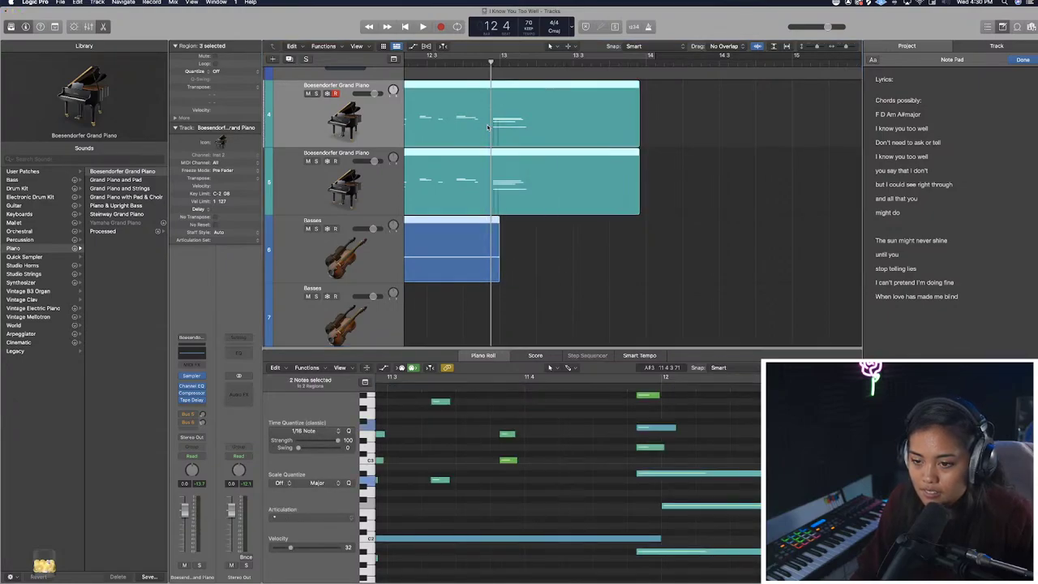
{"action": "key", "text": "super+t"}
{"action": "left_click", "coordinate": [585, 200]}
{"action": "left_click_drag", "start_coordinate": [650, 136], "coordinate": [496, 297]}
{"action": "key", "text": "Delete"}
Play the trimmed piano and bass layers together from the start of the piano regions at 8 4.
{"action": "scroll", "coordinate": [567, 203], "scroll_direction": "left", "scroll_amount": 10}
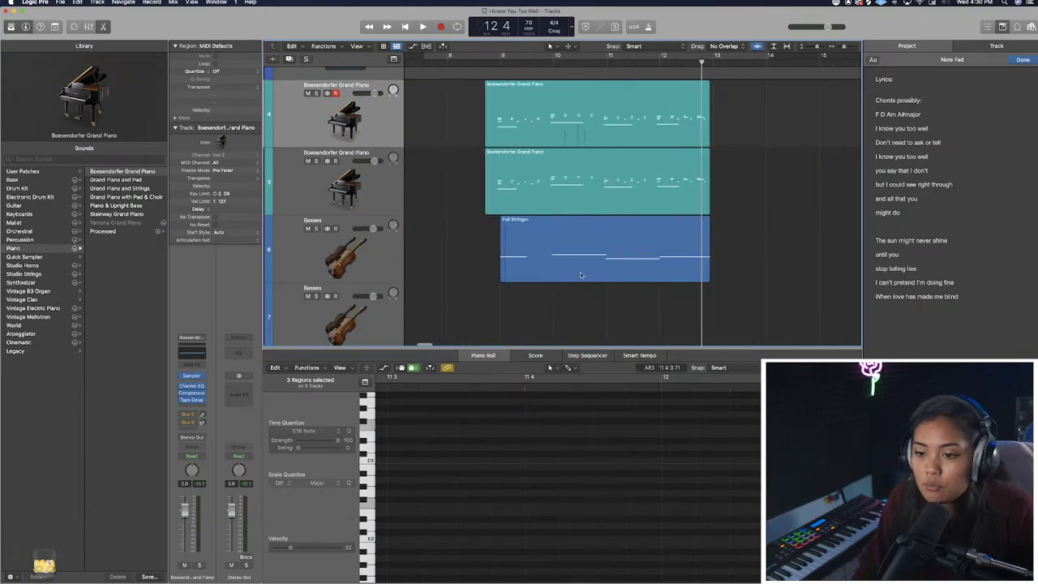
{"action": "left_click", "coordinate": [686, 60]}
{"action": "scroll", "coordinate": [686, 60], "scroll_direction": "right", "scroll_amount": 5}
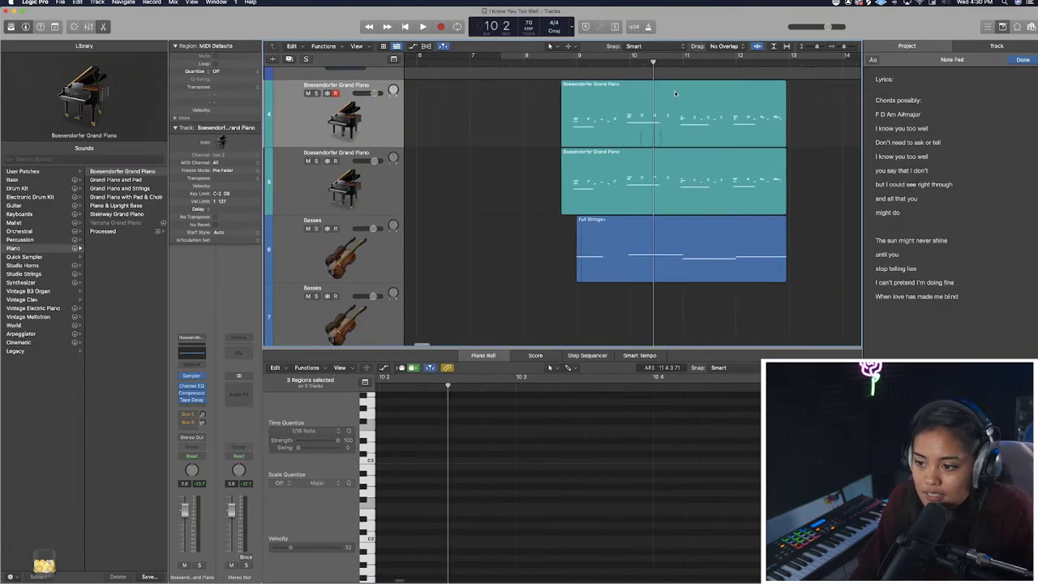
{"action": "key", "text": "space"}
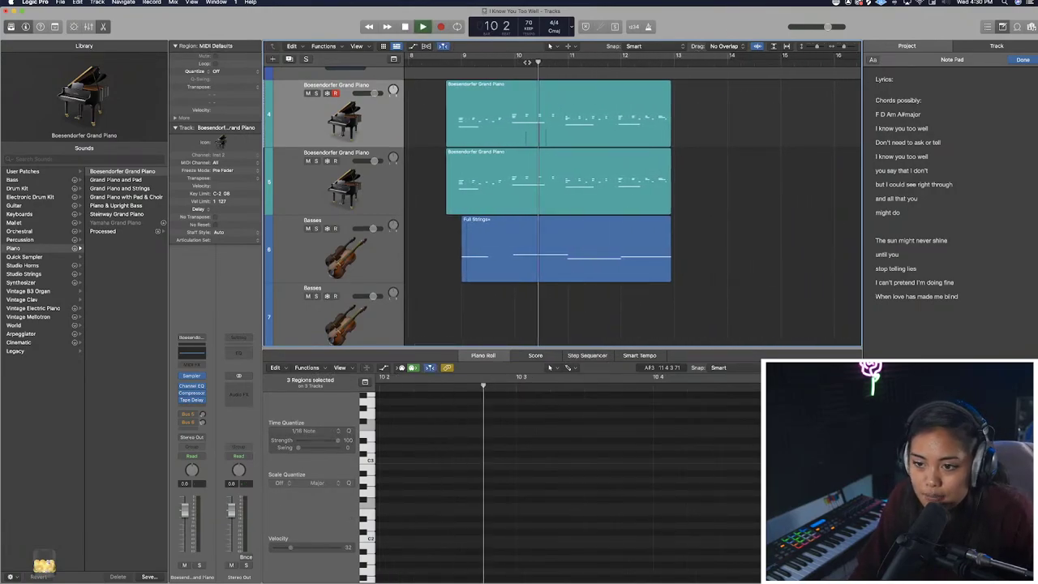
{"action": "key", "text": "space"}
{"action": "left_click", "coordinate": [515, 62]}
{"action": "left_click", "coordinate": [448, 63]}
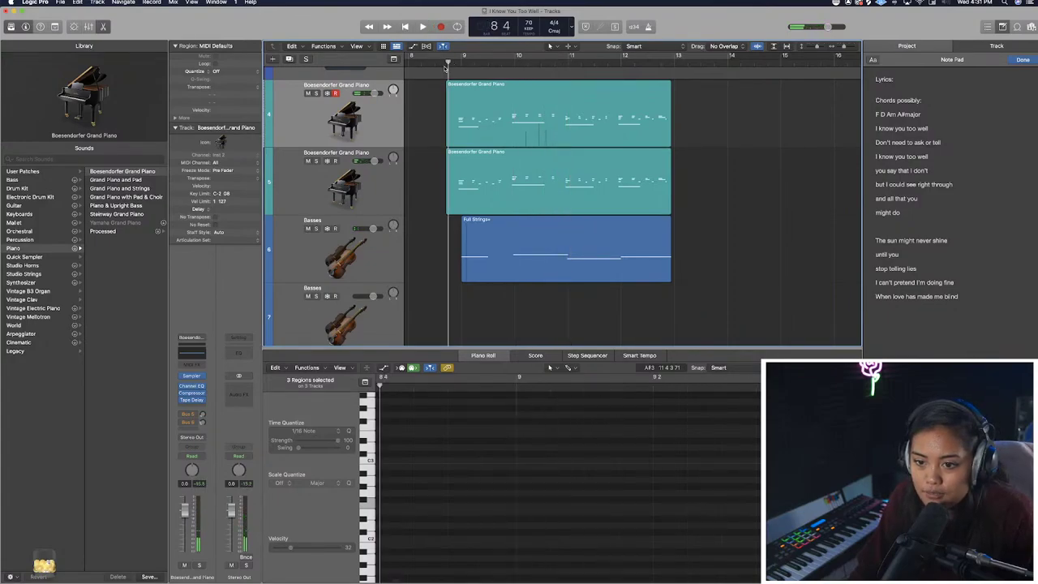
{"action": "key", "text": "space"}
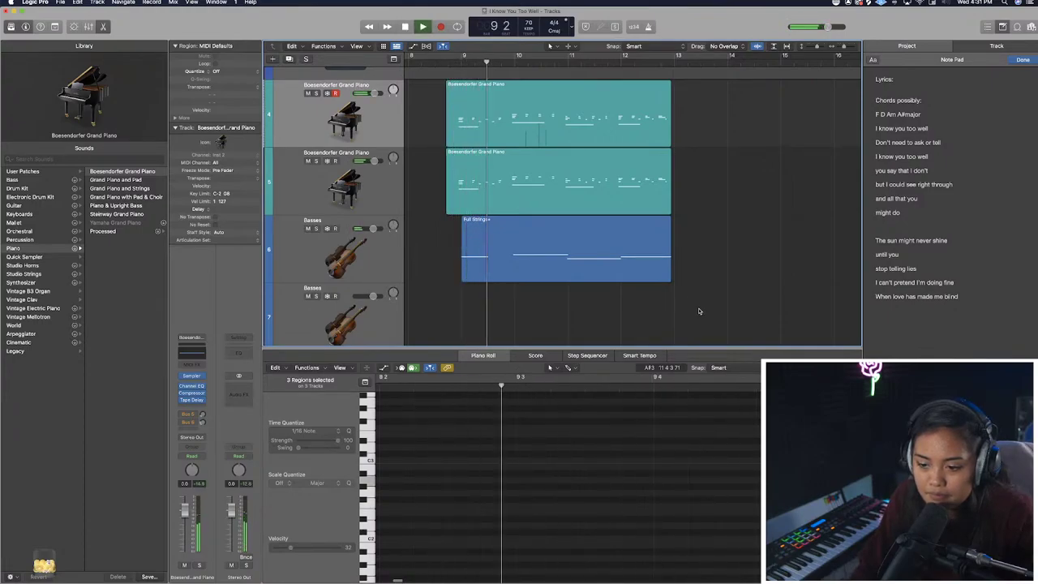
{"action": "key", "text": "space"}
Solo the Basses track holding the Full Strings+ region and play it on its own.
{"action": "left_click", "coordinate": [583, 252]}
{"action": "left_click", "coordinate": [317, 229]}
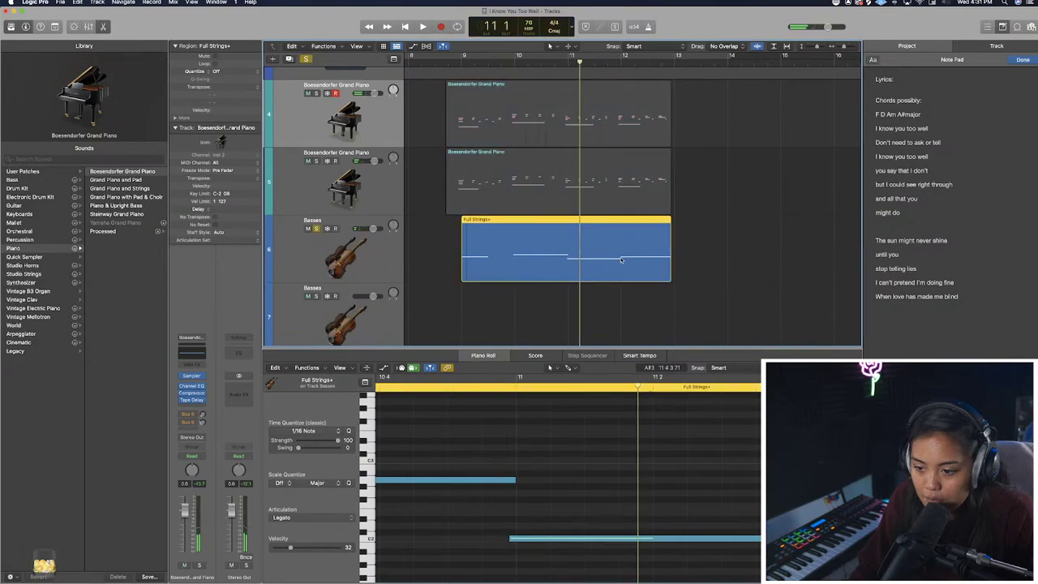
{"action": "key", "text": "space"}
{"action": "key", "text": "space"}
Open the Full Strings+ bass region in an enlarged Piano Roll and bring its notes from bar 10 to 12 into view.
{"action": "double_click", "coordinate": [603, 231]}
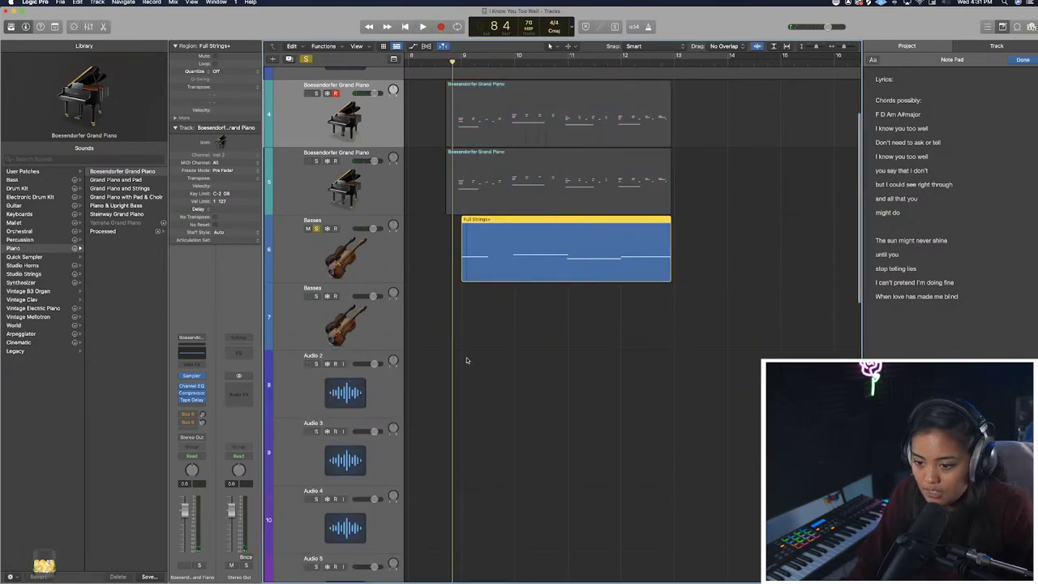
{"action": "double_click", "coordinate": [594, 249]}
{"action": "left_click_drag", "start_coordinate": [635, 349], "coordinate": [647, 80]}
{"action": "scroll", "coordinate": [690, 292], "scroll_direction": "right", "scroll_amount": 4}
{"action": "key", "text": "super+Left"}
{"action": "key", "text": "super+Left"}
{"action": "scroll", "coordinate": [692, 296], "scroll_direction": "up", "scroll_amount": 4}
{"action": "scroll", "coordinate": [713, 300], "scroll_direction": "right", "scroll_amount": 6}
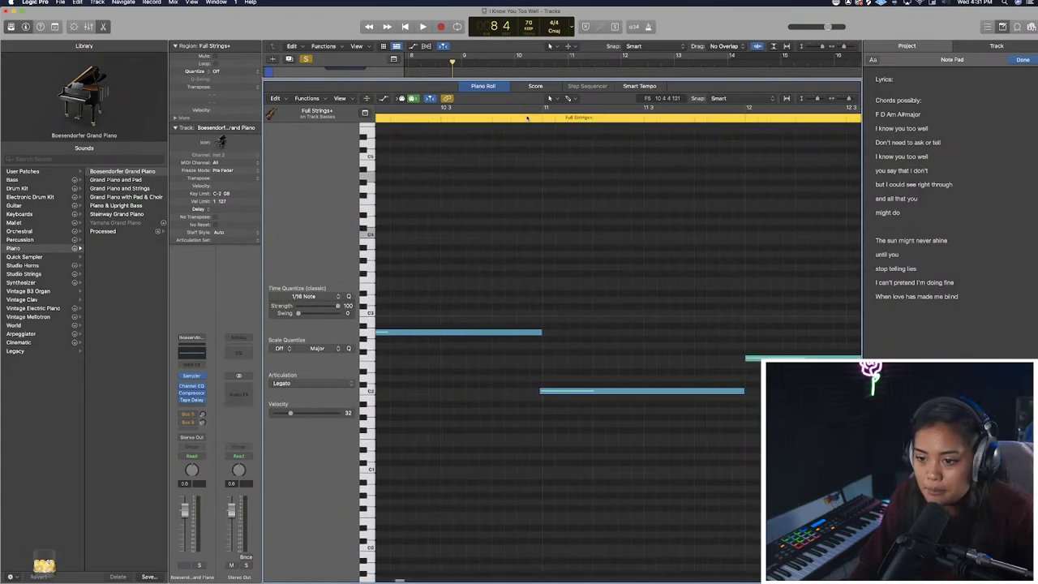
Shorten the bar 10 A2 bass note to end at about 10 3 3 and check the gap before the C2 note by playback.
{"action": "key", "text": "super+Left"}
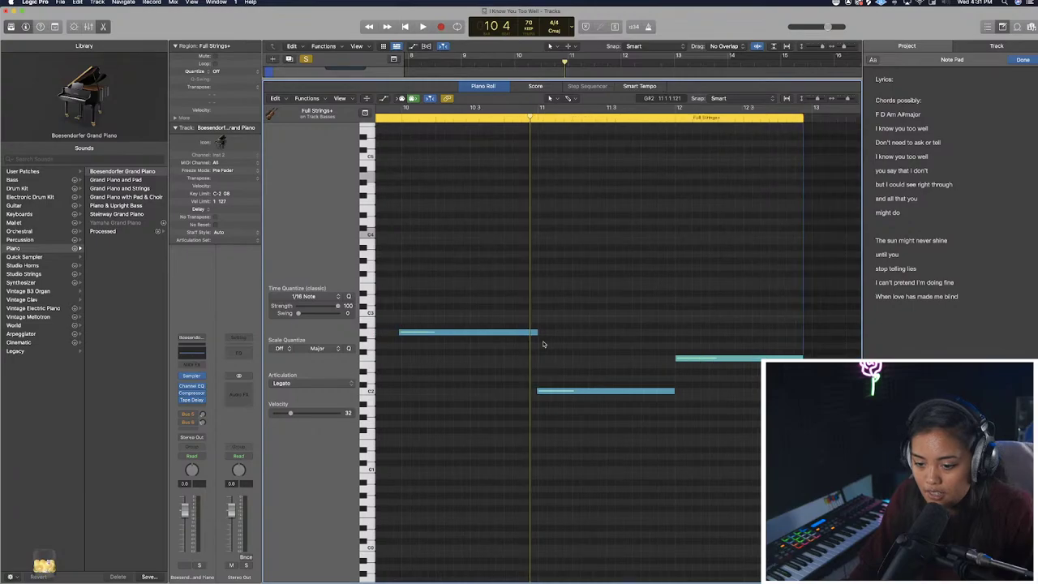
{"action": "left_click_drag", "start_coordinate": [536, 332], "coordinate": [494, 332]}
{"action": "left_click", "coordinate": [439, 121]}
{"action": "key", "text": "space"}
{"action": "left_click", "coordinate": [394, 120]}
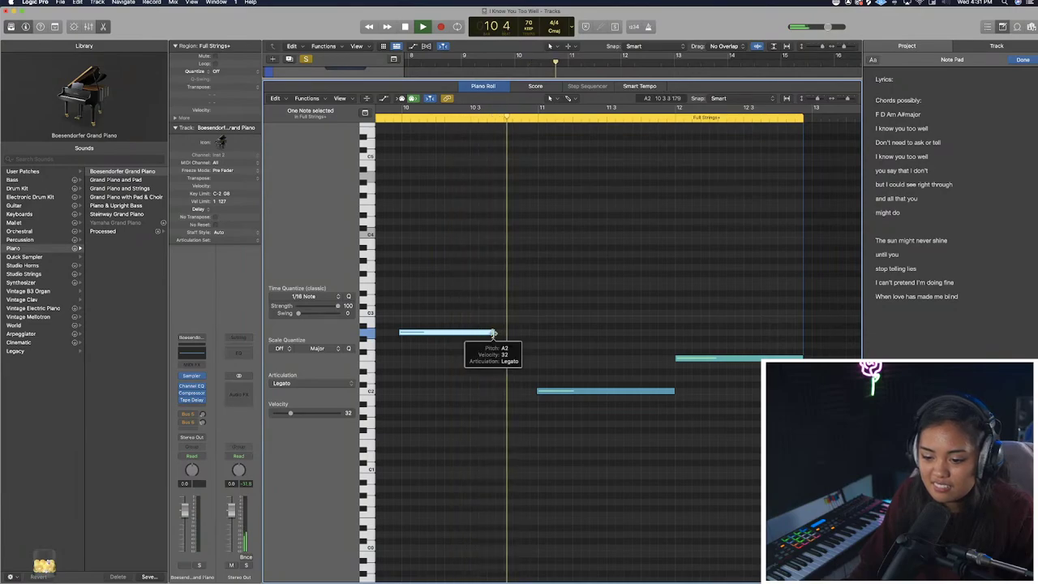
{"action": "key", "text": "space"}
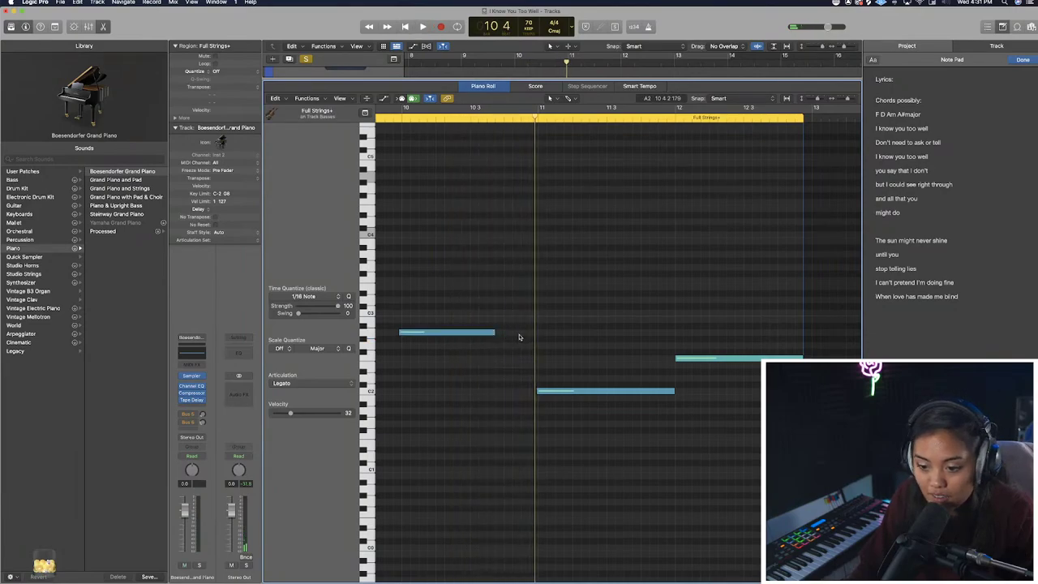
Try adding short F2 events just before bar 11 in the Step Editor of the bass region, checking them by playback.
{"action": "key", "text": "super+6"}
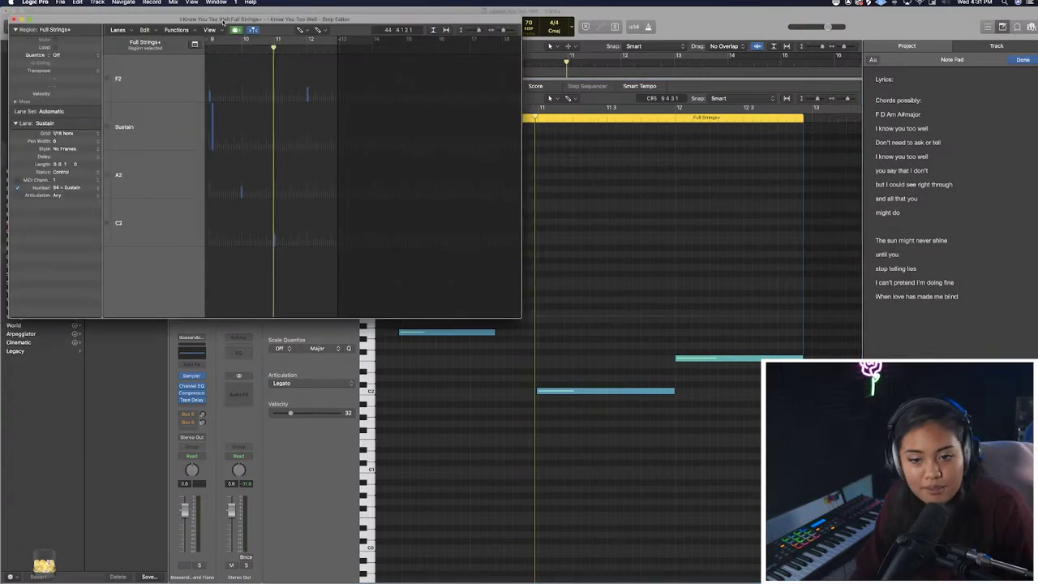
{"action": "left_click", "coordinate": [273, 98]}
{"action": "left_click", "coordinate": [275, 99]}
{"action": "key", "text": "space"}
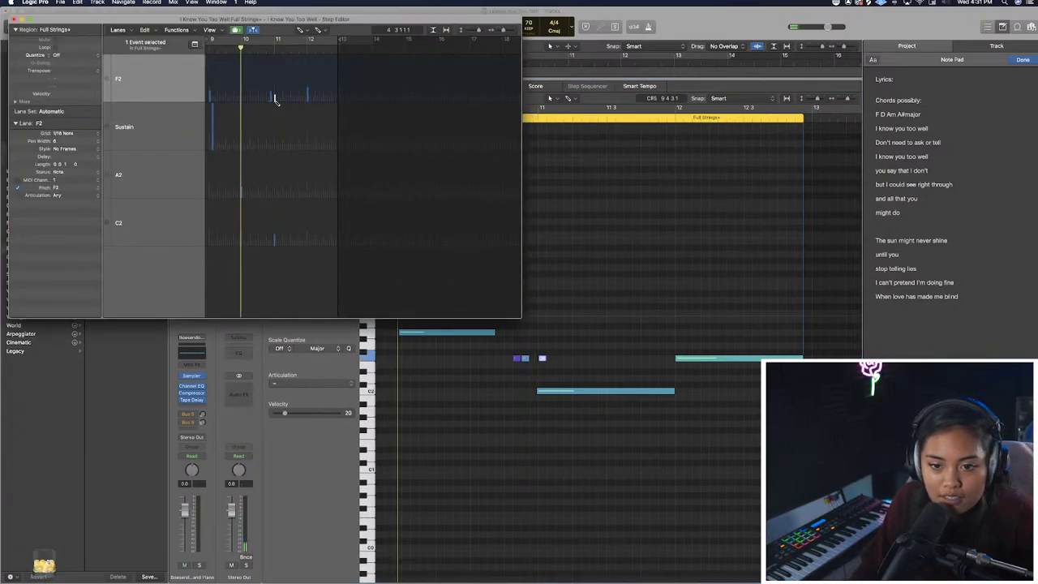
{"action": "left_click", "coordinate": [266, 48]}
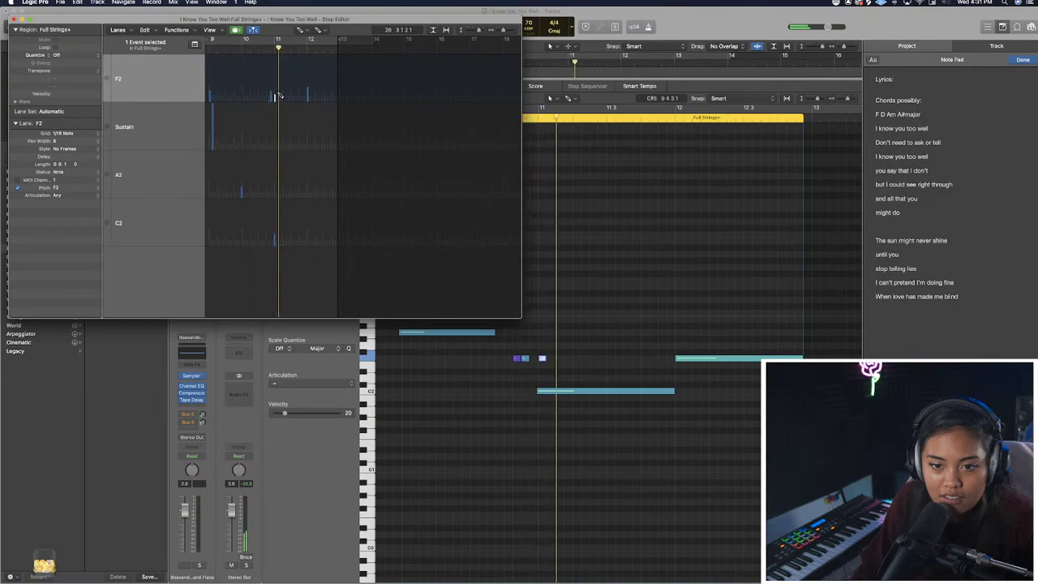
{"action": "left_click", "coordinate": [266, 49]}
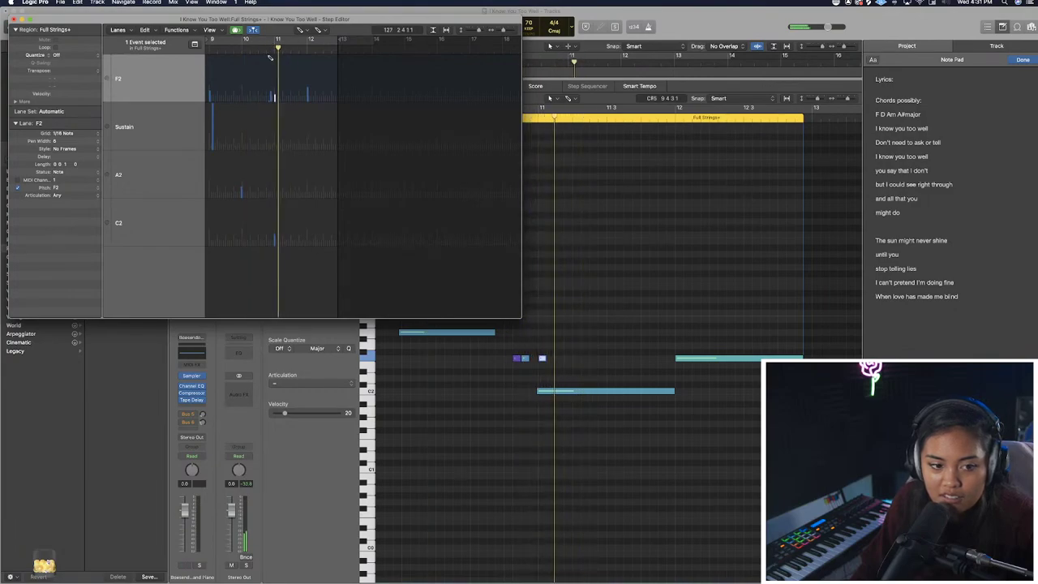
{"action": "left_click", "coordinate": [13, 18]}
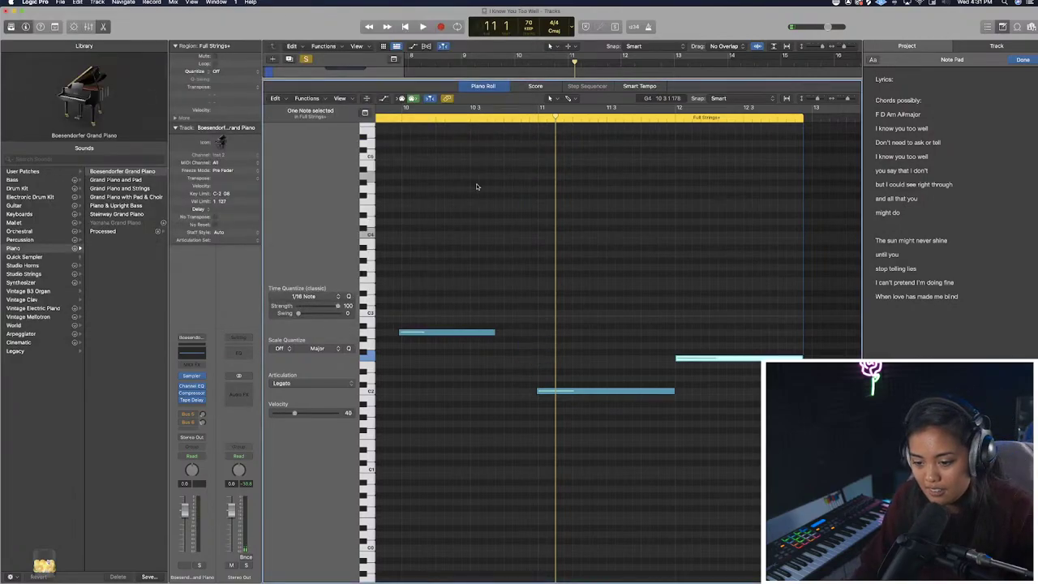
Replay the soloed bass part from the A2 note at bar 10 into the C2 note.
{"action": "key", "text": "space"}
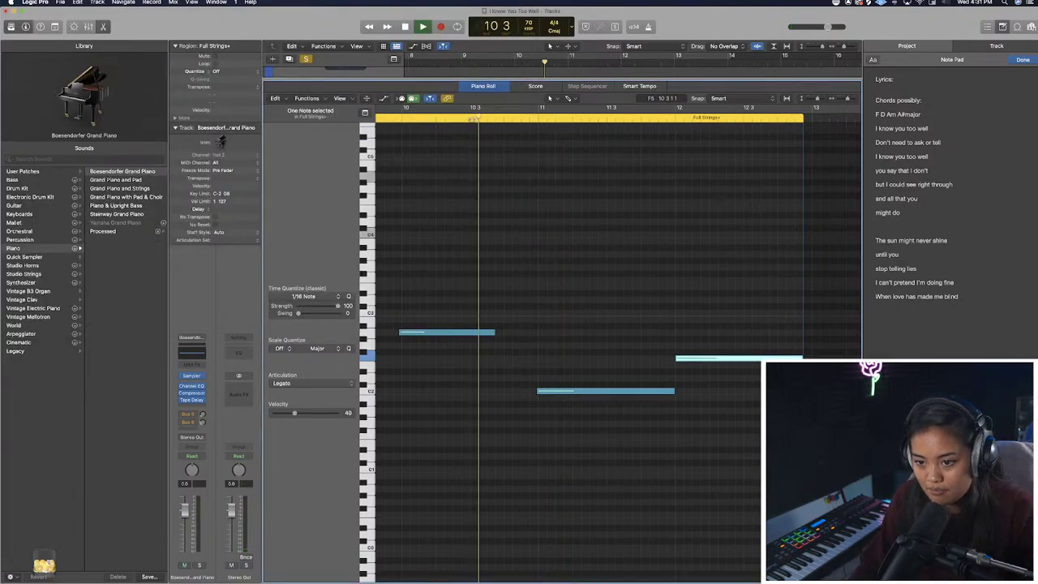
{"action": "left_click", "coordinate": [402, 122]}
{"action": "left_click", "coordinate": [392, 121]}
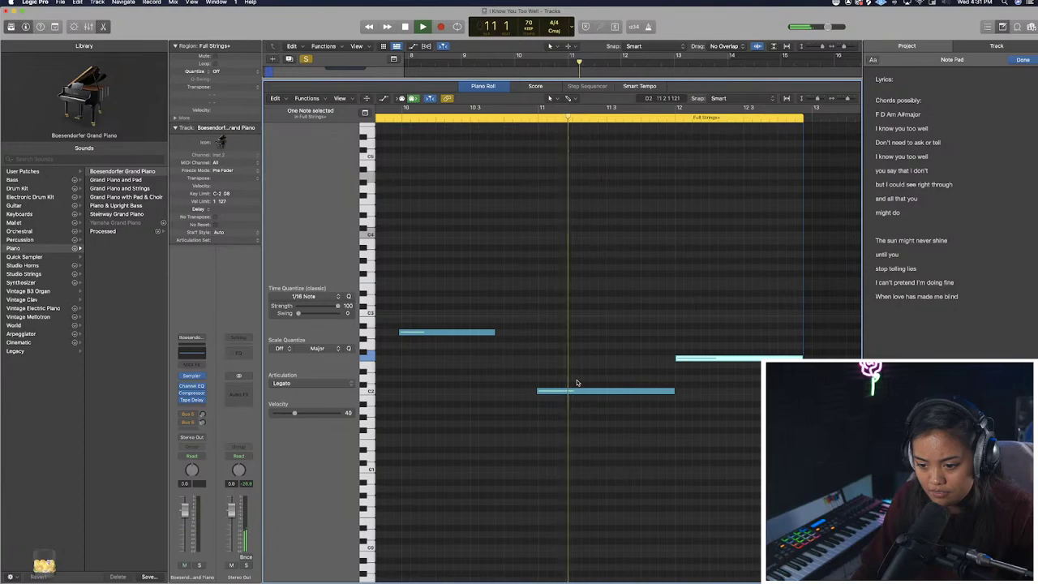
{"action": "key", "text": "space"}
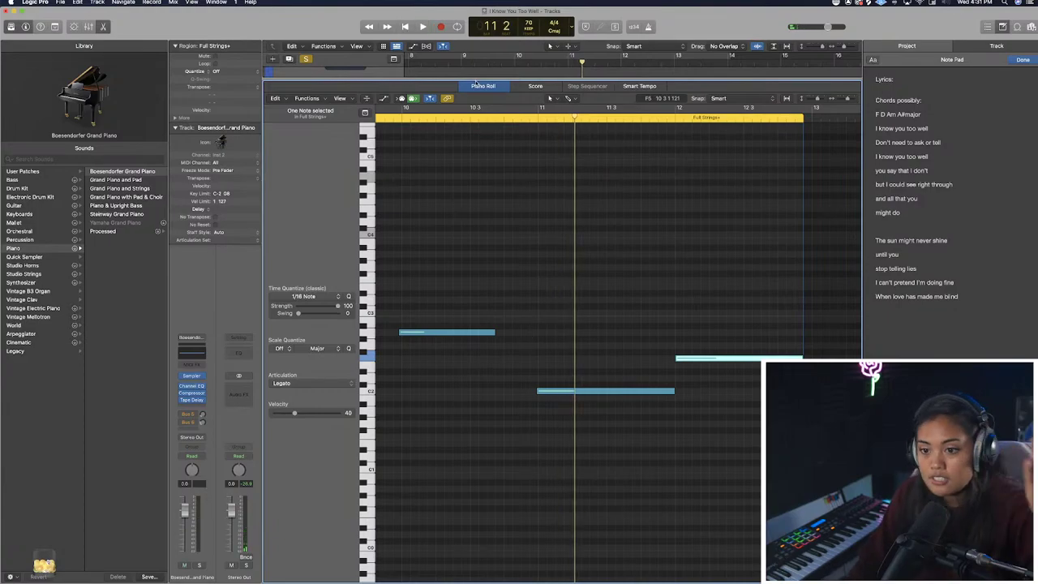
{"action": "left_click_drag", "start_coordinate": [476, 81], "coordinate": [503, 399]}
{"action": "scroll", "coordinate": [525, 298], "scroll_direction": "down", "scroll_amount": 10}
{"action": "scroll", "coordinate": [524, 297], "scroll_direction": "up", "scroll_amount": 10}
{"action": "double_click", "coordinate": [609, 353]}
{"action": "double_click", "coordinate": [601, 351]}
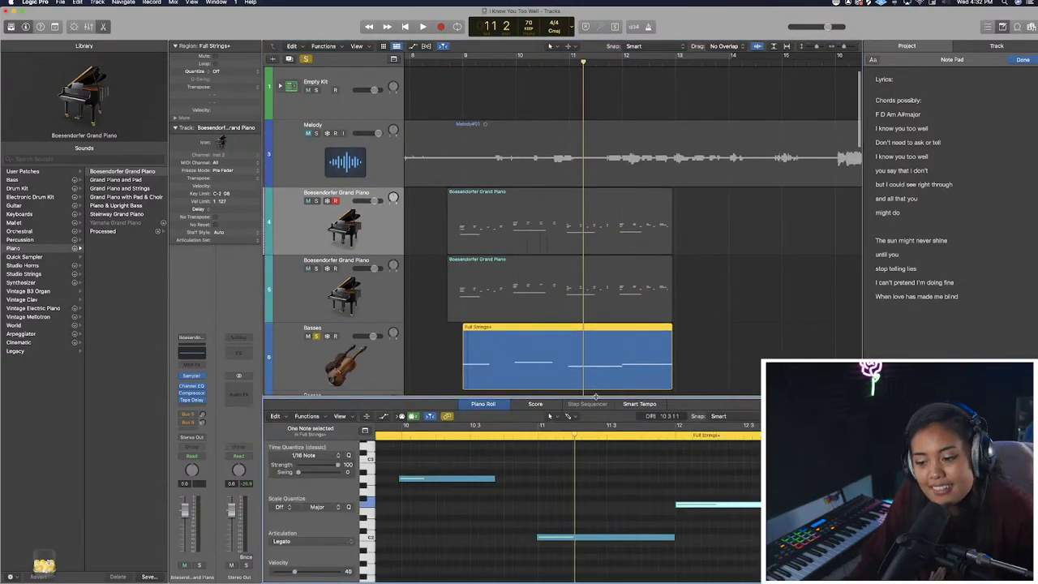
{"action": "left_click_drag", "start_coordinate": [596, 395], "coordinate": [597, 107]}
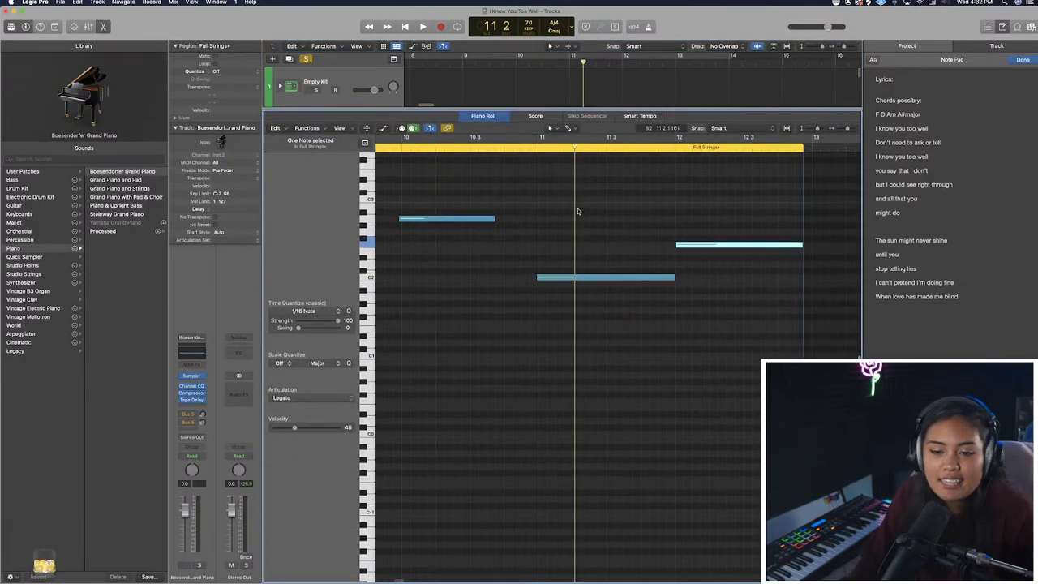
Shorten the bar 10 A2 bass note to a minimal length of about 0 0 0 6 and play it back from 9 3.
{"action": "scroll", "coordinate": [559, 249], "scroll_direction": "up", "scroll_amount": 5}
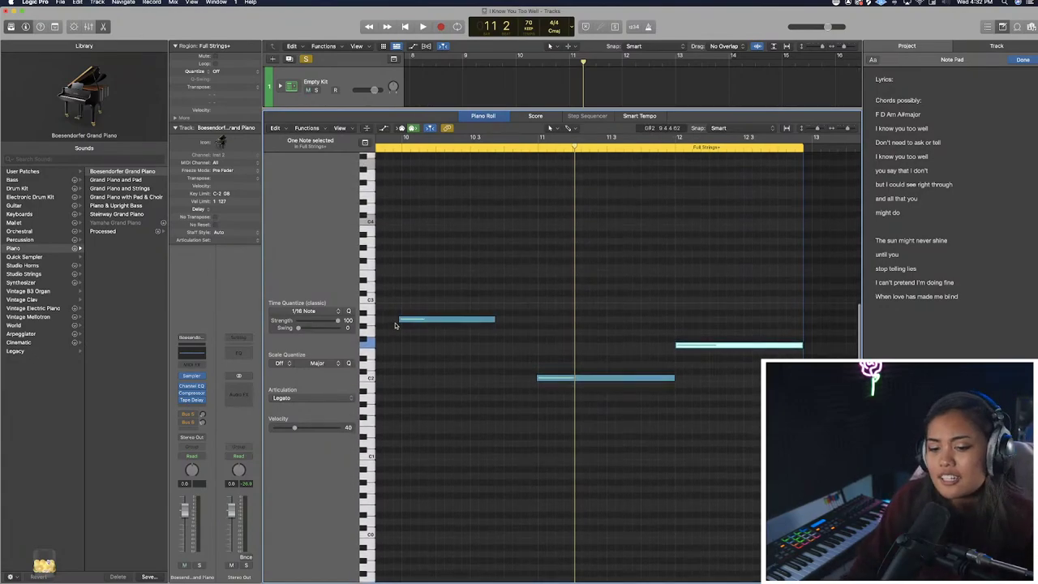
{"action": "scroll", "coordinate": [519, 324], "scroll_direction": "down", "scroll_amount": 3}
{"action": "scroll", "coordinate": [563, 338], "scroll_direction": "left", "scroll_amount": 3}
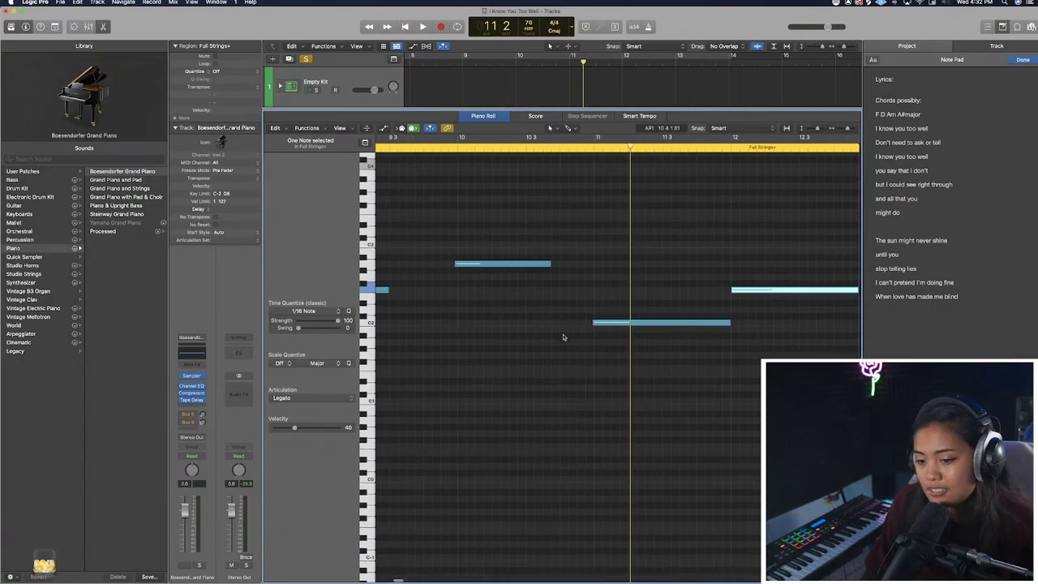
{"action": "scroll", "coordinate": [569, 308], "scroll_direction": "left", "scroll_amount": 2}
{"action": "left_click_drag", "start_coordinate": [579, 265], "coordinate": [485, 264]}
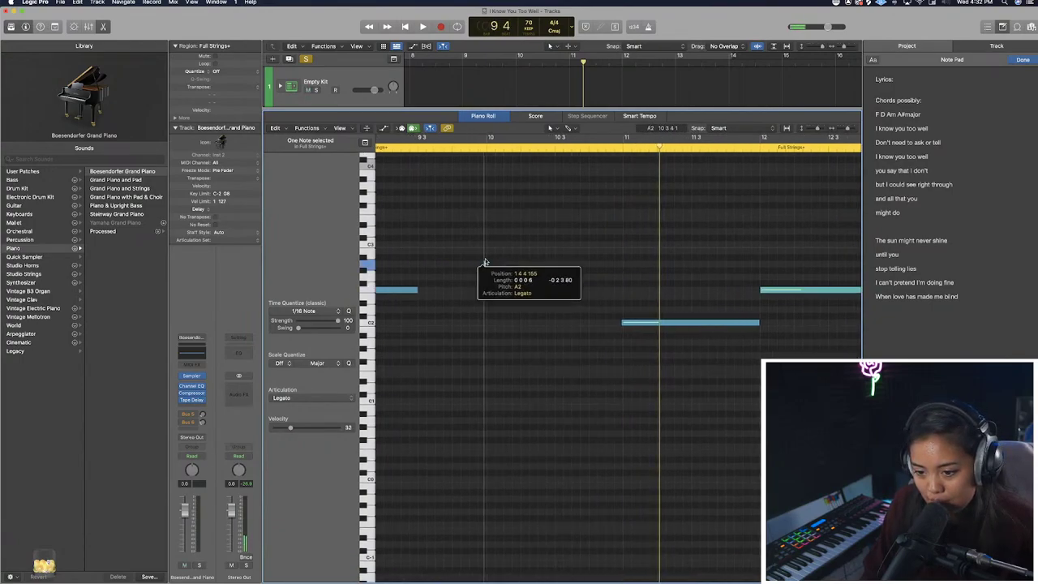
{"action": "left_click", "coordinate": [419, 148]}
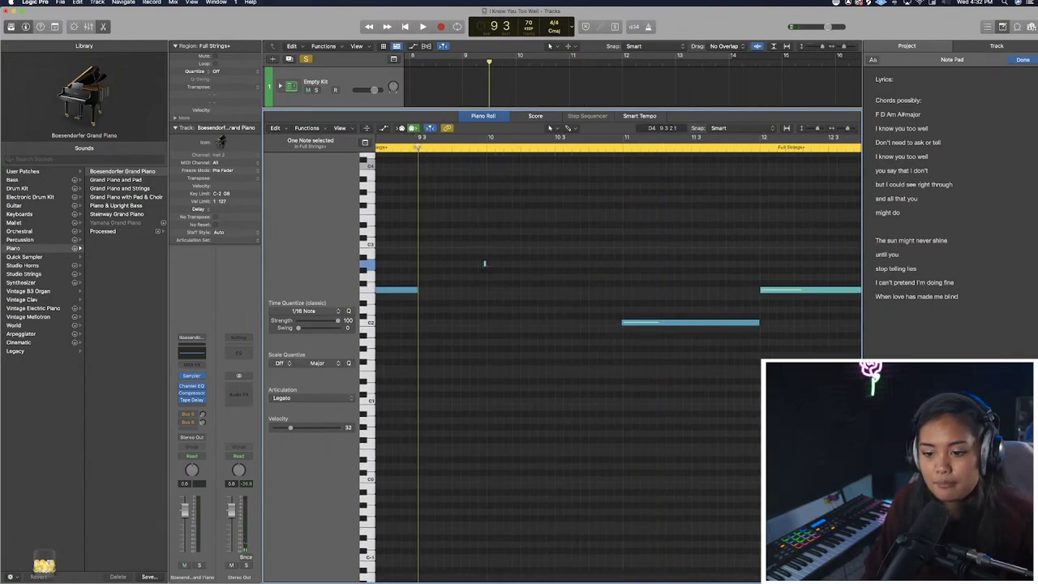
{"action": "key", "text": "space"}
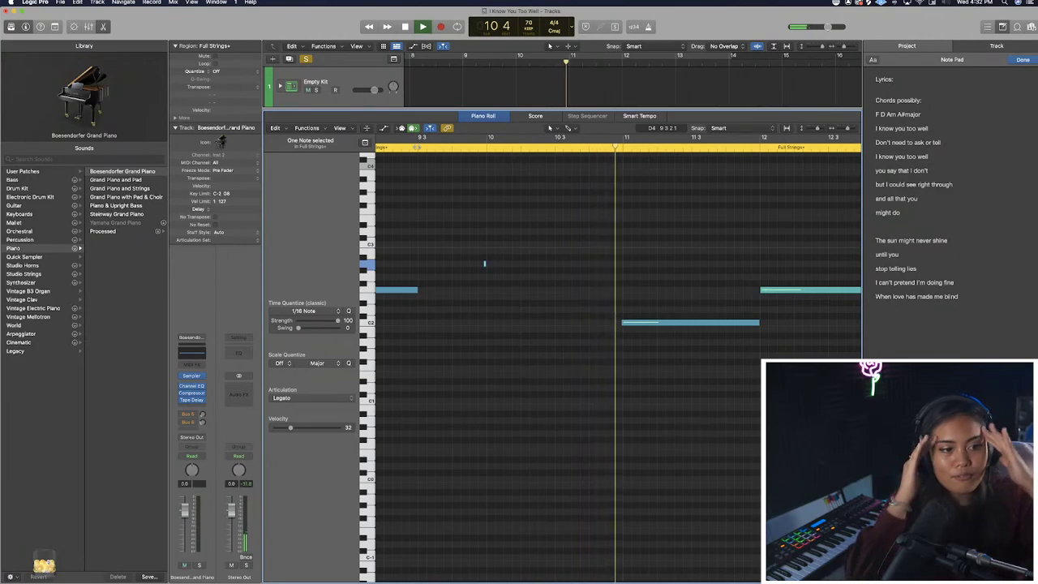
{"action": "key", "text": "space"}
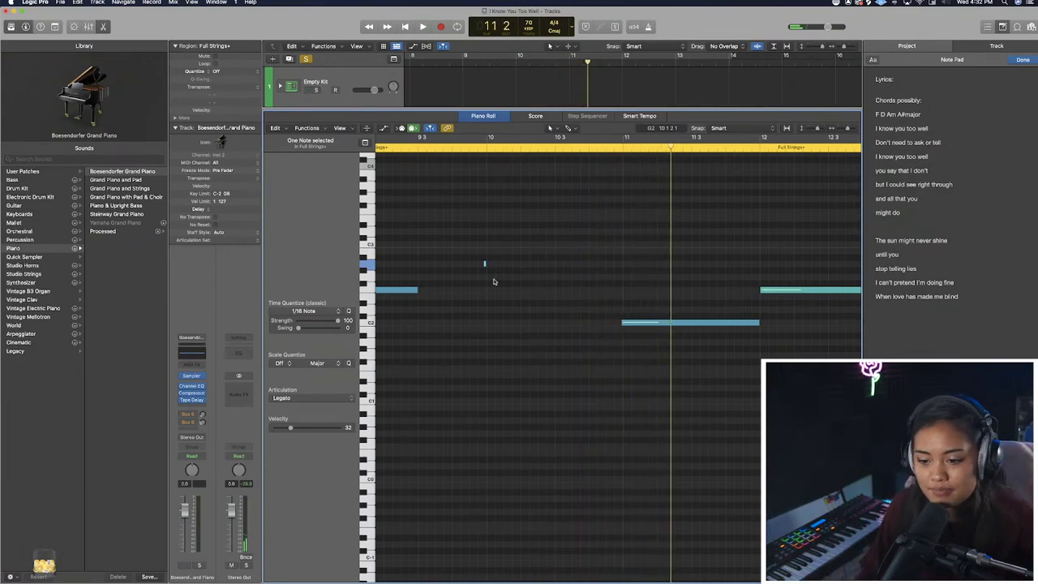
Lengthen the bar 10 A2 bass note to a length of about 0 1 1 86.
{"action": "key", "text": "super+Right"}
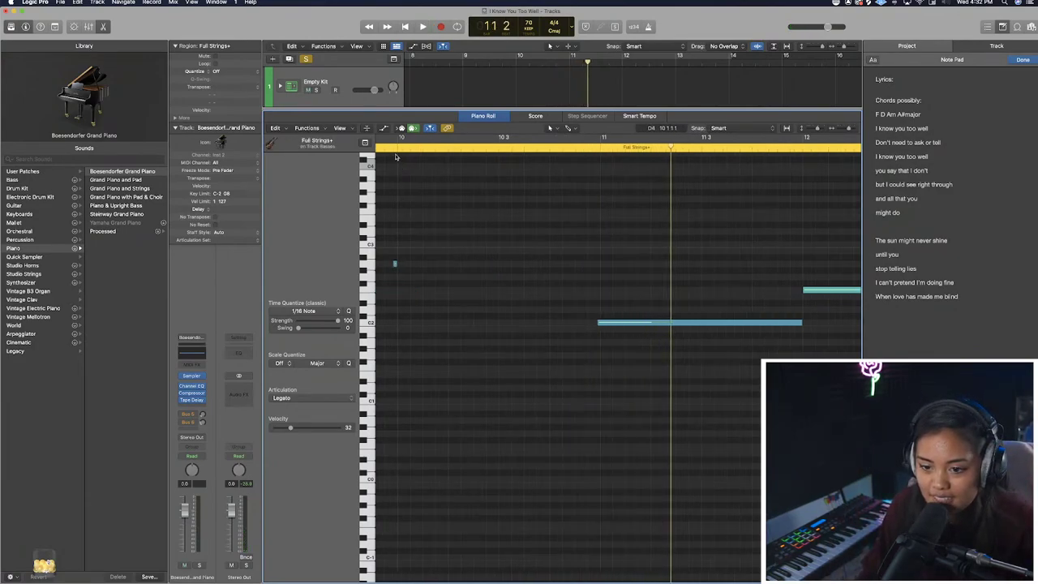
{"action": "left_click", "coordinate": [395, 148]}
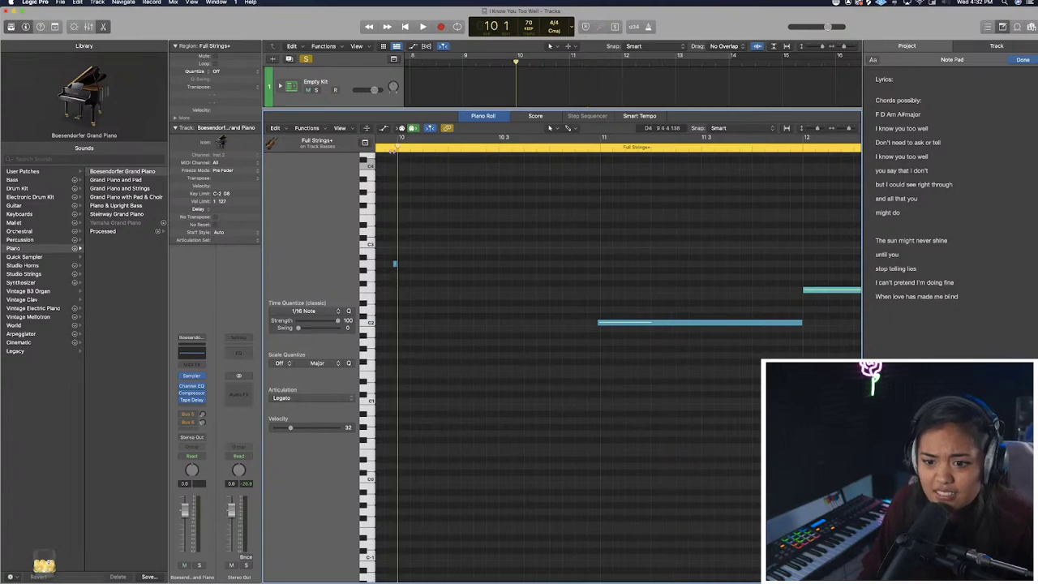
{"action": "key", "text": "super+Right"}
{"action": "left_click_drag", "start_coordinate": [401, 263], "coordinate": [529, 264]}
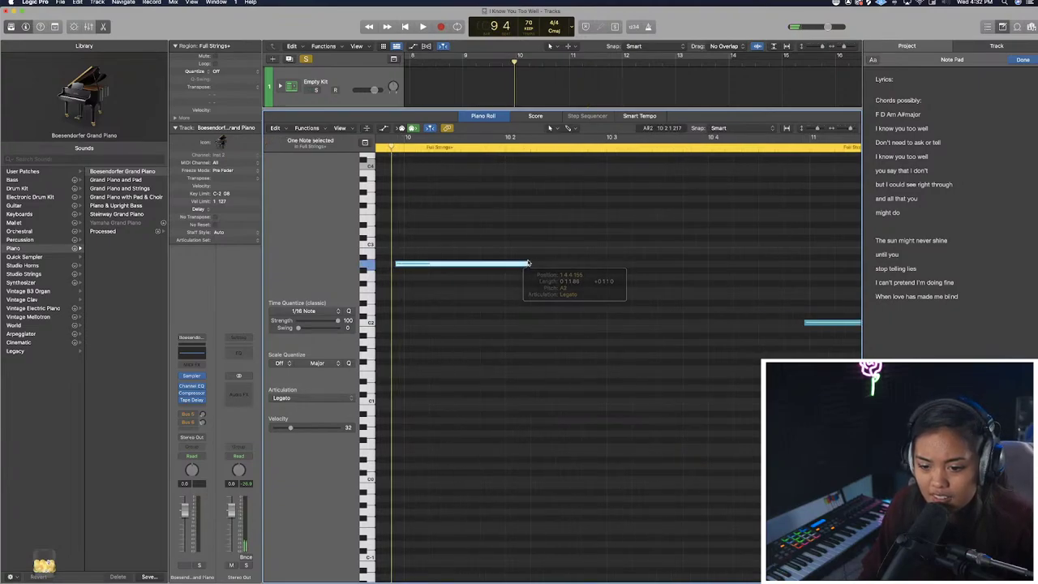
Try lowering the velocity of the bar 10 A2 bass note to 1 during playback.
{"action": "right_click", "coordinate": [480, 268]}
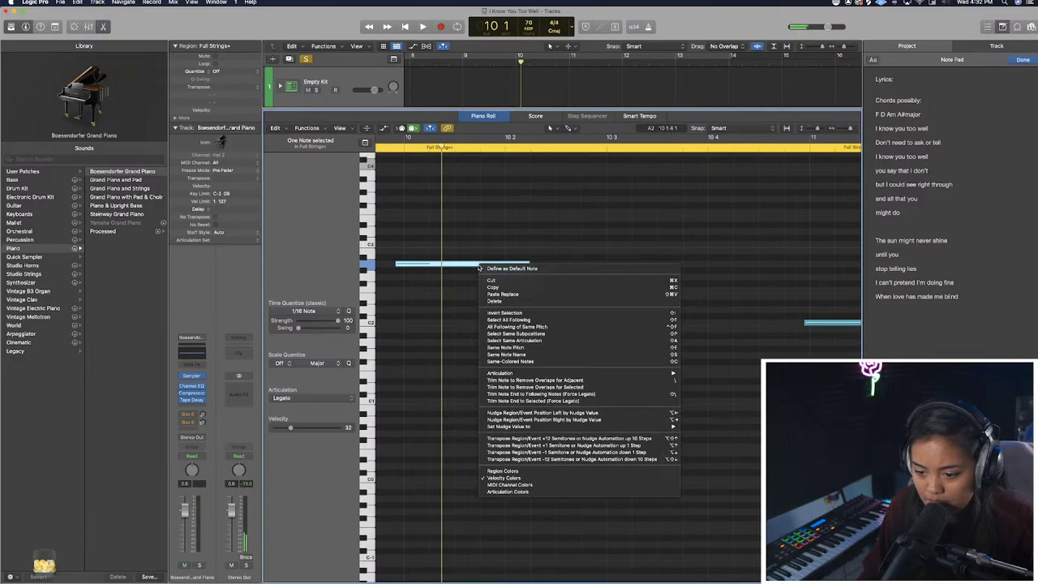
{"action": "key", "text": "Escape"}
{"action": "key", "text": "super+Left"}
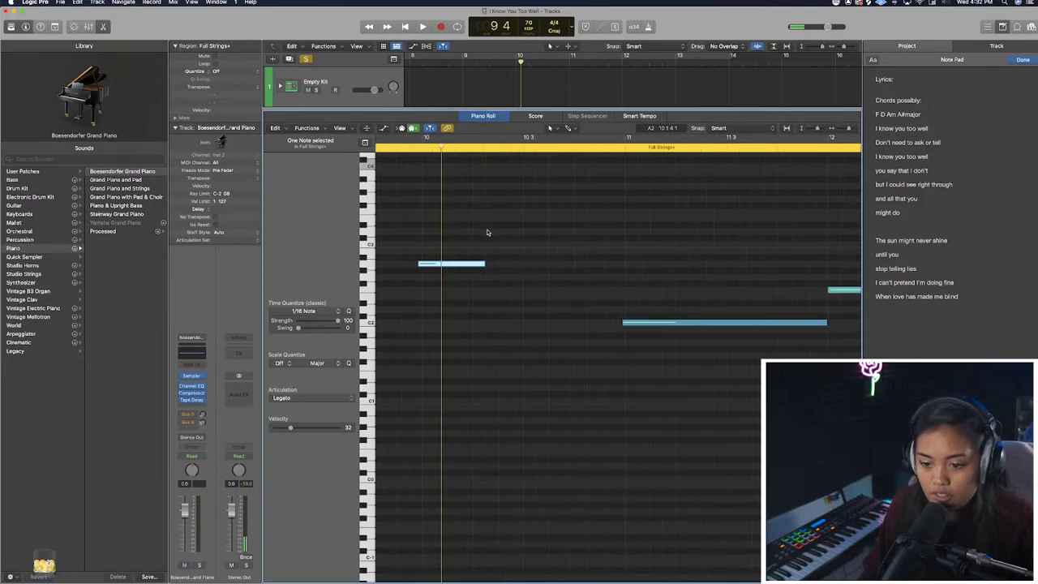
{"action": "left_click", "coordinate": [436, 303]}
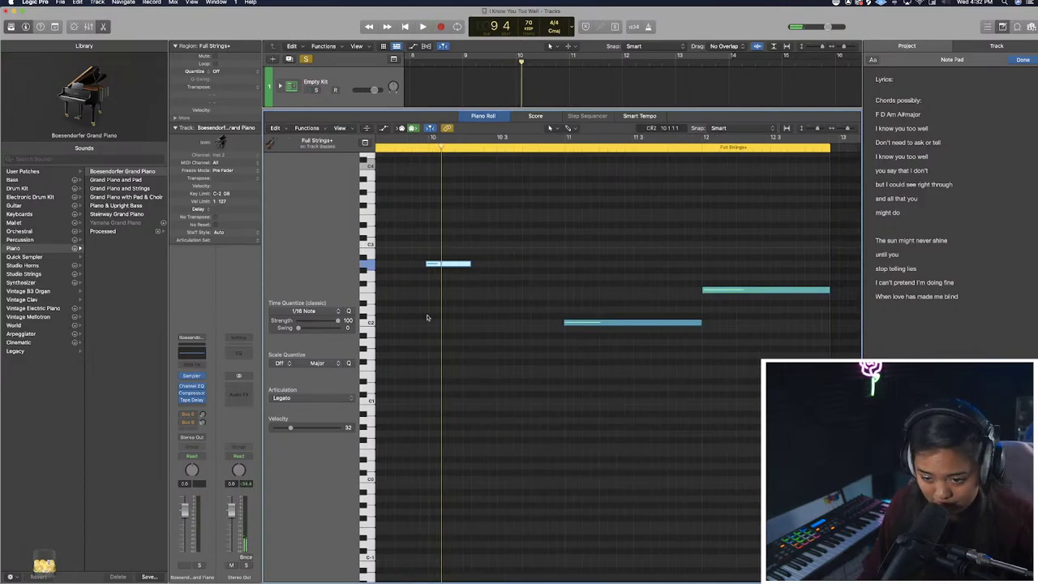
{"action": "key", "text": "space"}
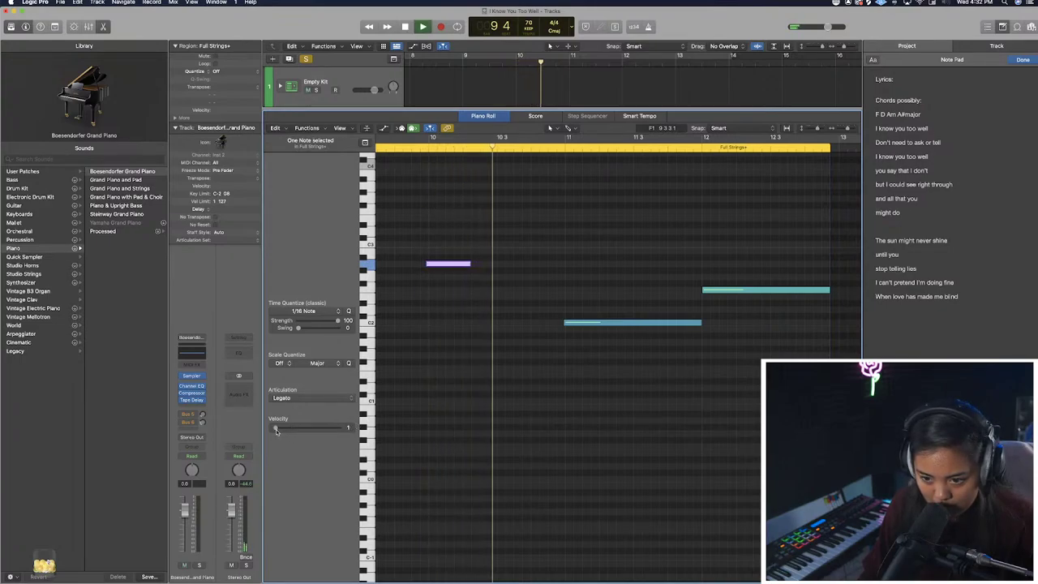
{"action": "key", "text": "space"}
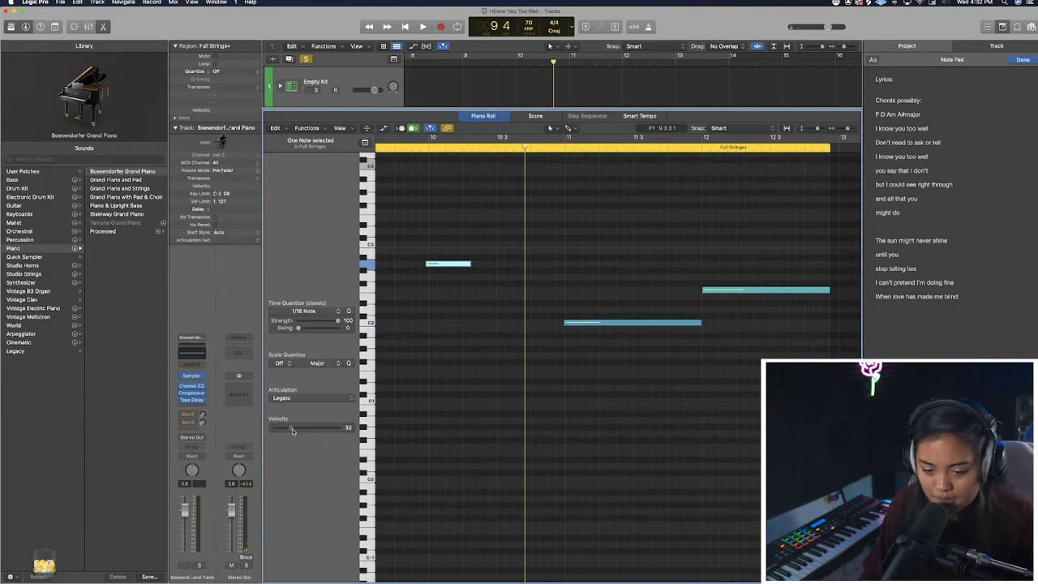
Try the Staccato articulation on the bar 10 A2 bass note and play it back.
{"action": "left_click", "coordinate": [332, 397]}
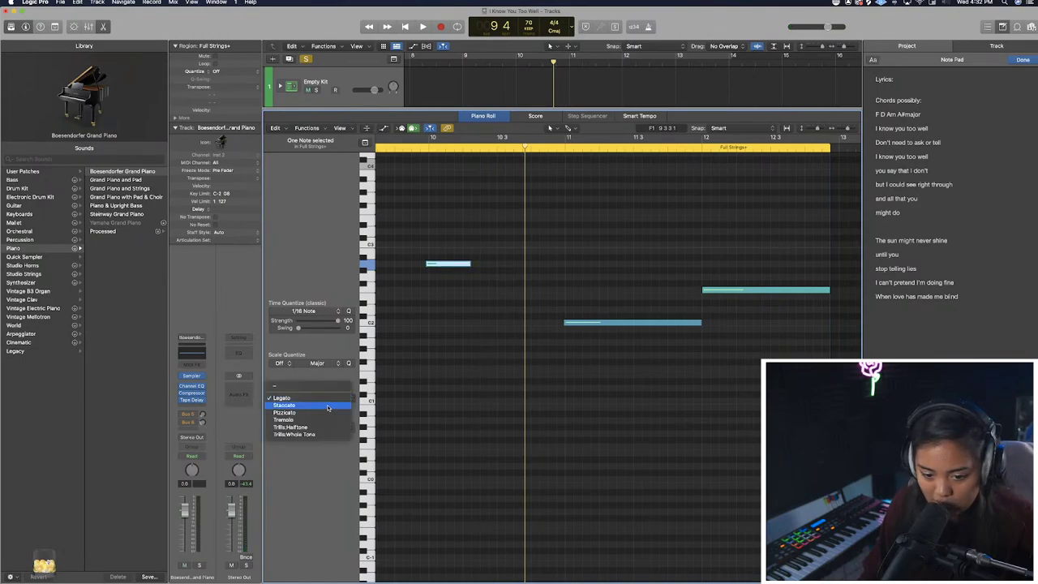
{"action": "left_click", "coordinate": [326, 406]}
{"action": "left_click", "coordinate": [412, 149]}
{"action": "key", "text": "space"}
{"action": "key", "text": "space"}
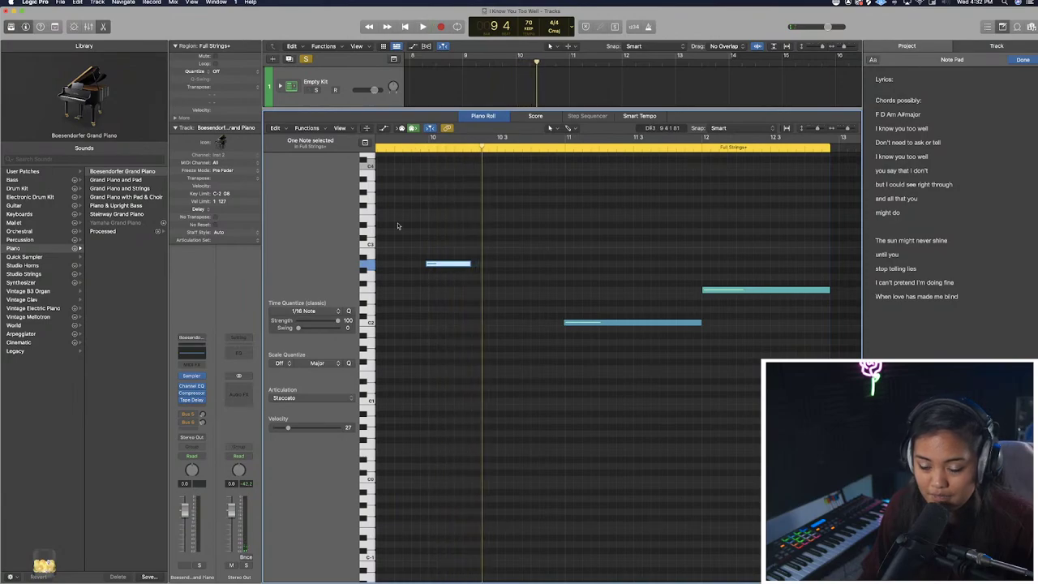
Try the Pizzicato articulation on the bar 10 A2 bass note and play it back.
{"action": "left_click", "coordinate": [332, 401]}
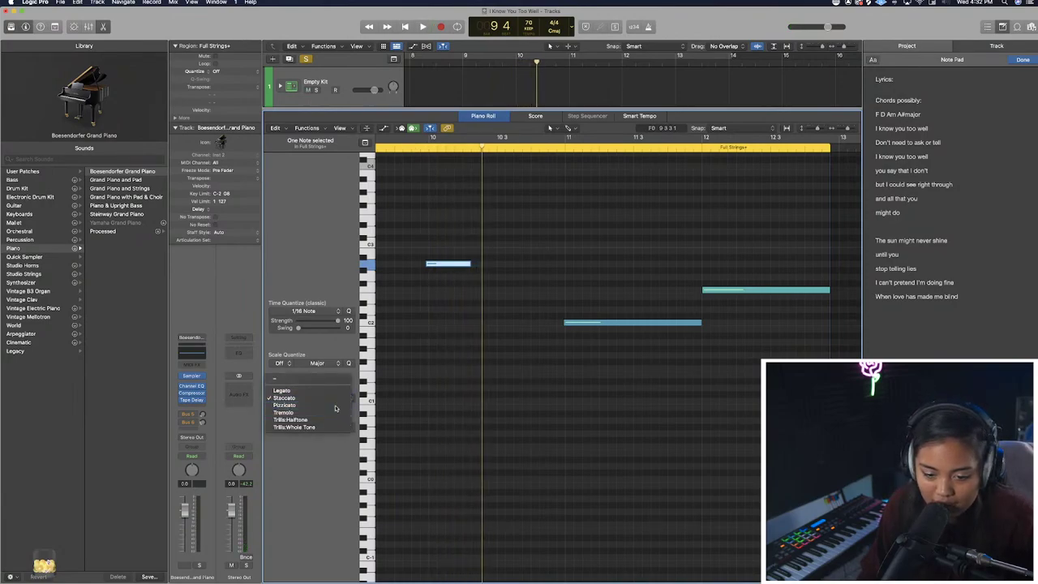
{"action": "left_click", "coordinate": [310, 405]}
{"action": "left_click", "coordinate": [419, 148]}
{"action": "key", "text": "space"}
{"action": "left_click", "coordinate": [419, 148]}
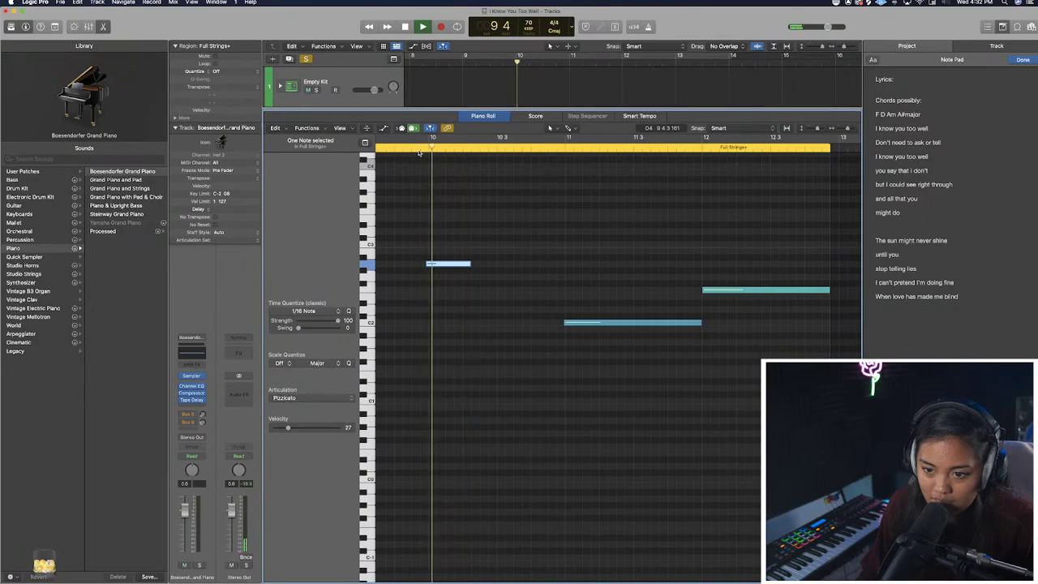
{"action": "key", "text": "space"}
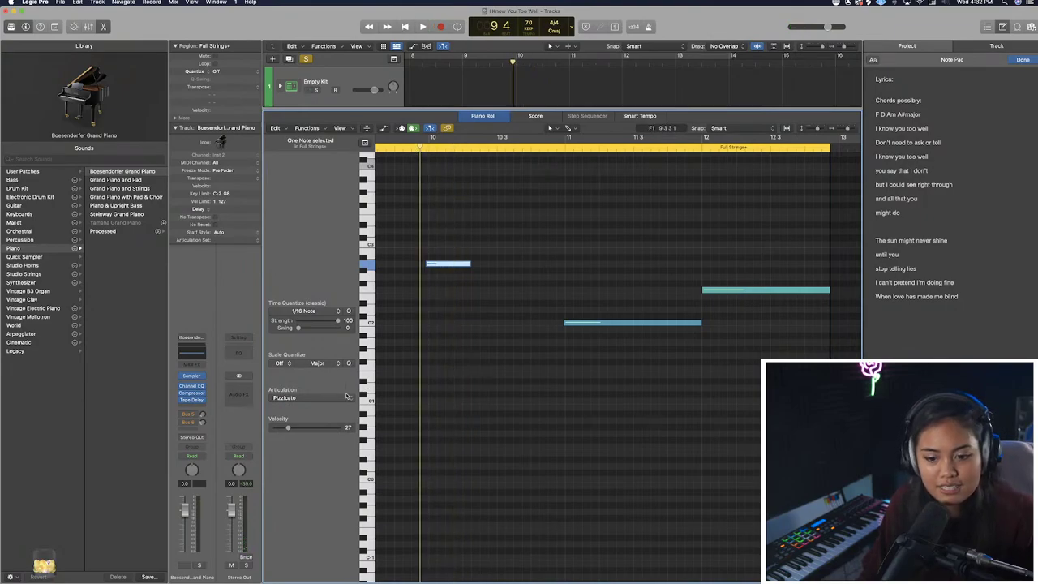
{"action": "key", "text": "space"}
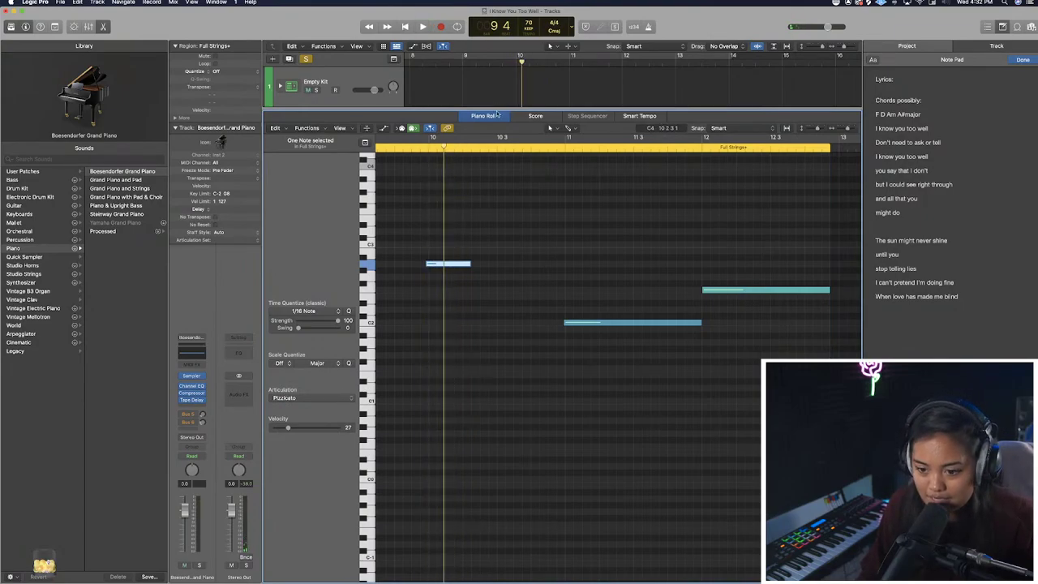
Lengthen the bar 10 A2 bass note to end at about 10 4 and set its articulation to Legato.
{"action": "left_click_drag", "start_coordinate": [469, 263], "coordinate": [535, 264]}
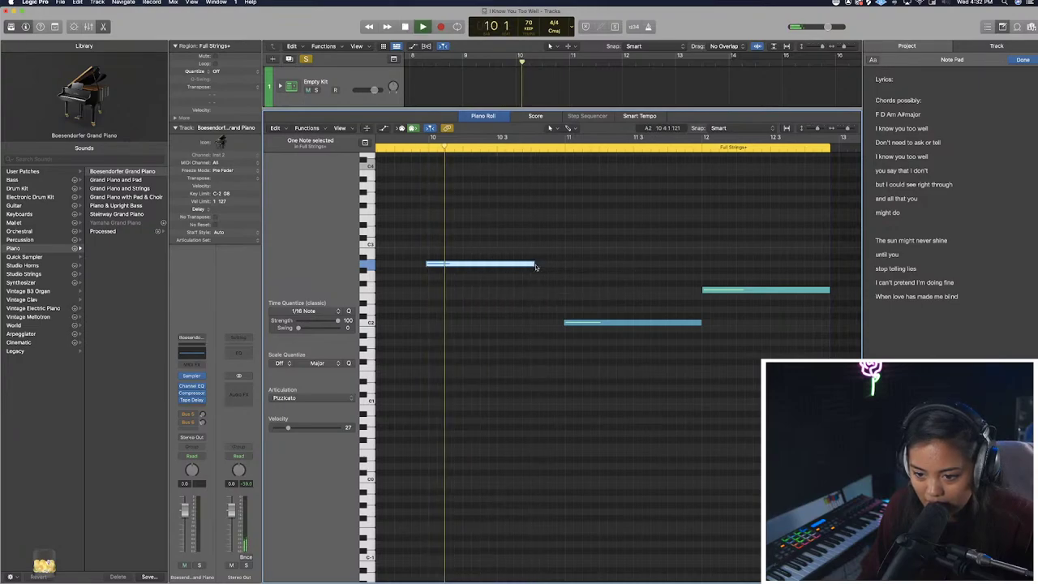
{"action": "left_click", "coordinate": [302, 400]}
{"action": "left_click", "coordinate": [305, 385]}
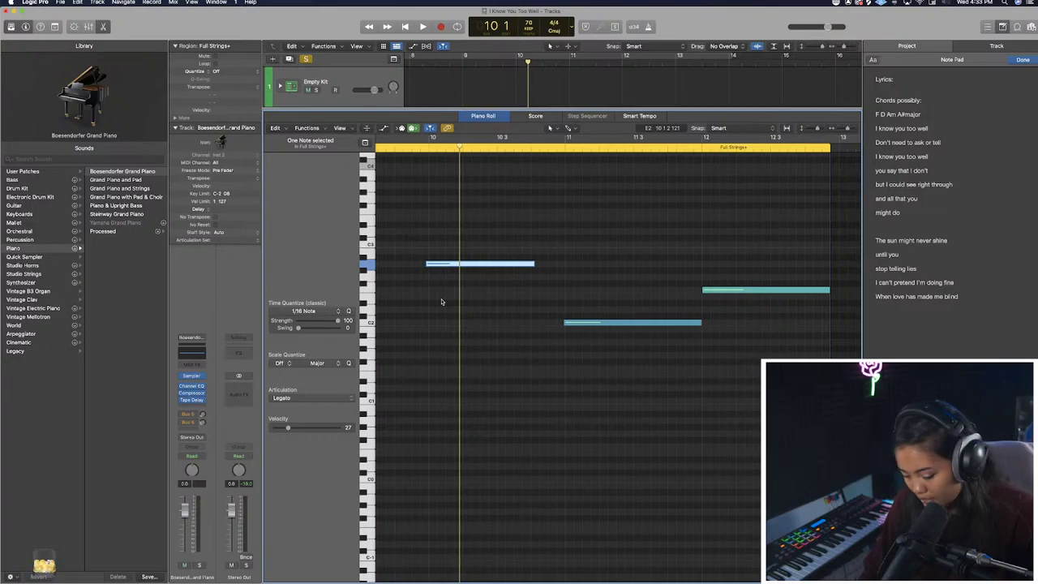
Lower the bar 10 A2 event's velocity to 6 in the Step Editor, play it back into bar 11 and close the editor.
{"action": "key", "text": "super+6"}
{"action": "mouse_move", "coordinate": [239, 185]}
{"action": "left_mouse_down"}
{"action": "mouse_move", "coordinate": [240, 196]}
{"action": "mouse_move", "coordinate": [251, 193]}
{"action": "left_mouse_up"}
{"action": "key", "text": "comma"}
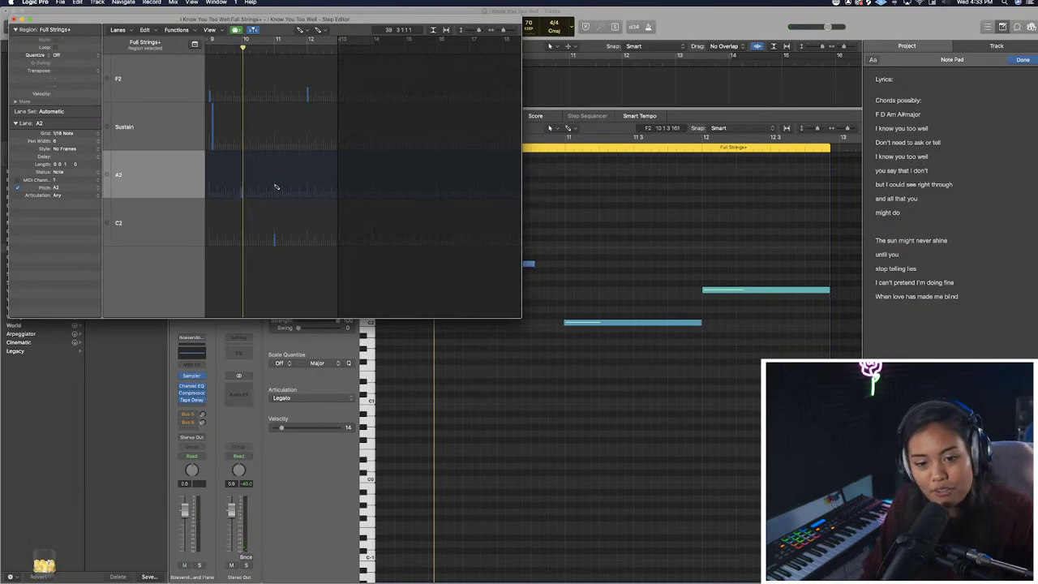
{"action": "key", "text": "super+Right"}
{"action": "key", "text": "super+Right"}
{"action": "key", "text": "super+Right"}
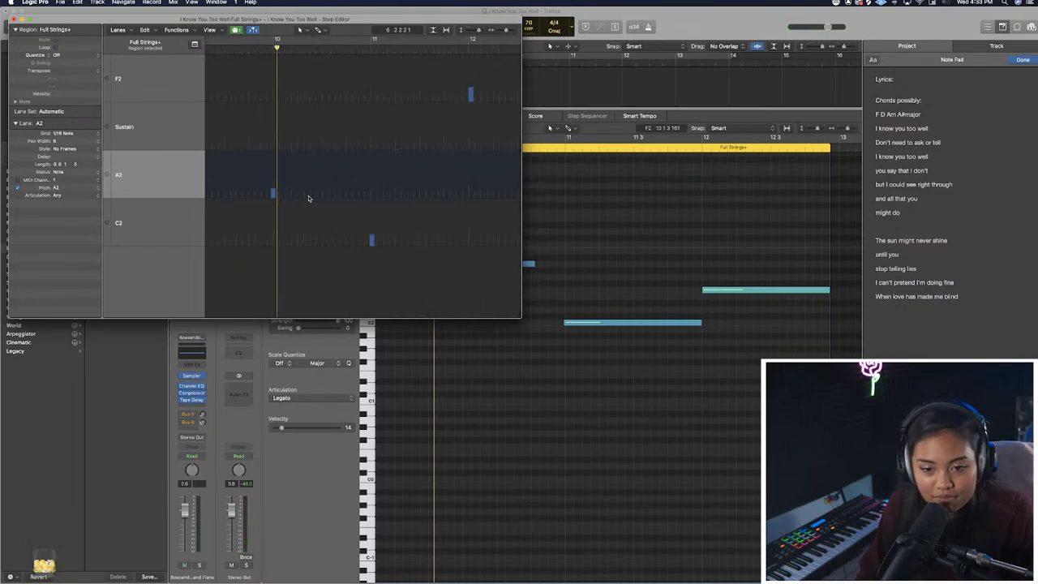
{"action": "left_click_drag", "start_coordinate": [274, 194], "coordinate": [277, 198]}
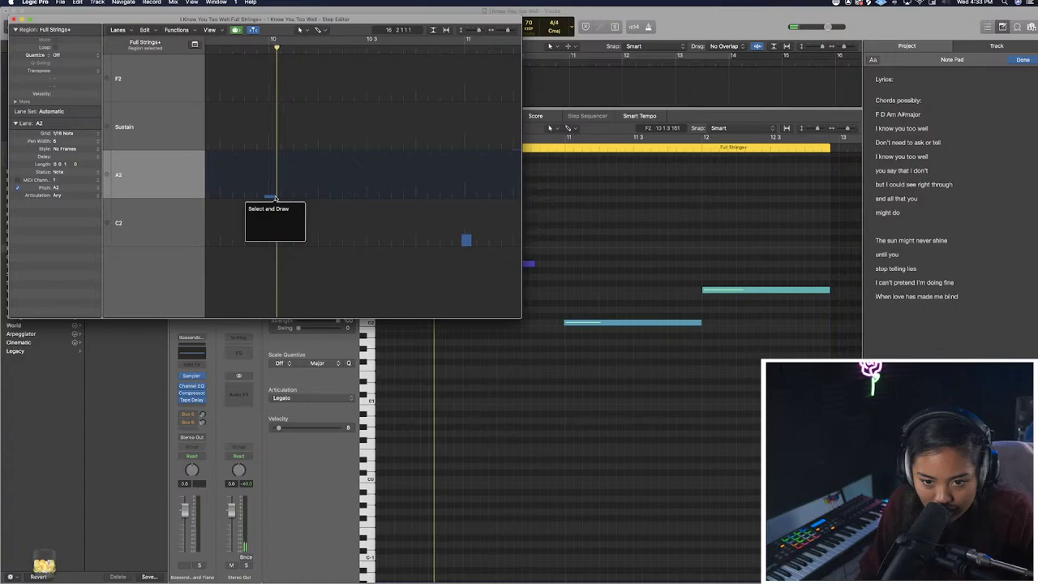
{"action": "key", "text": "space"}
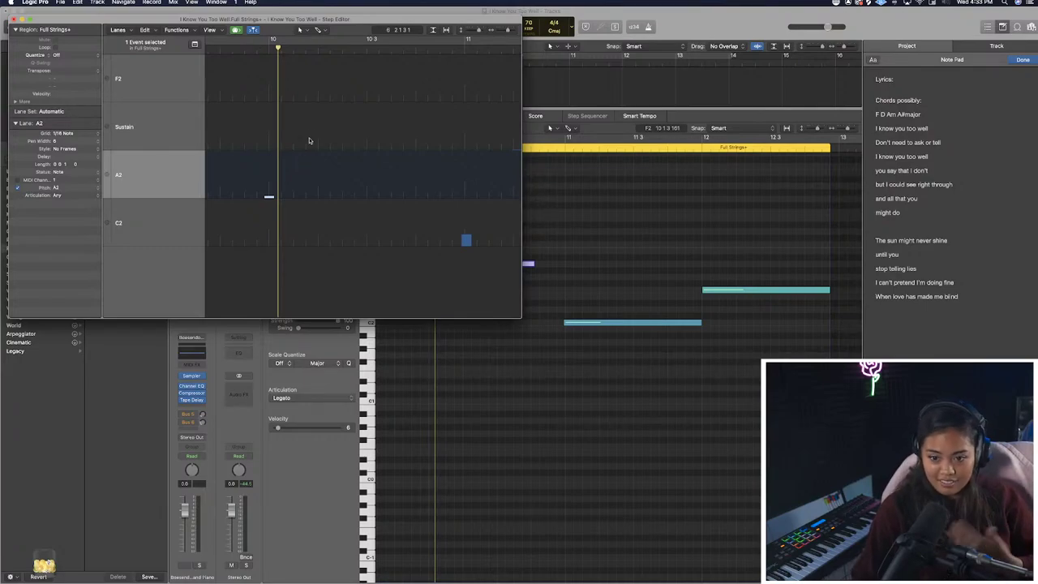
{"action": "key", "text": "space"}
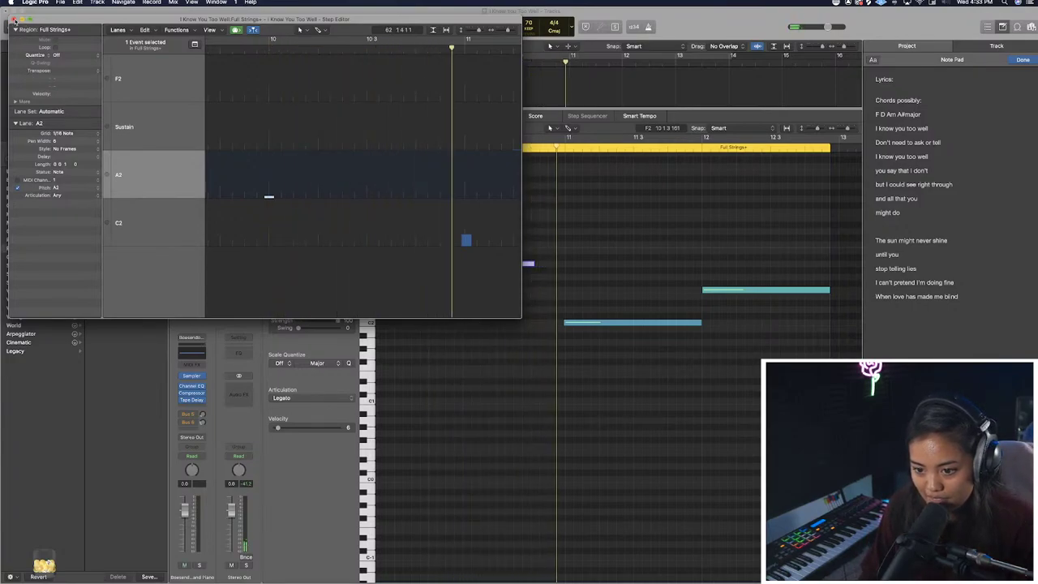
{"action": "left_click", "coordinate": [13, 18]}
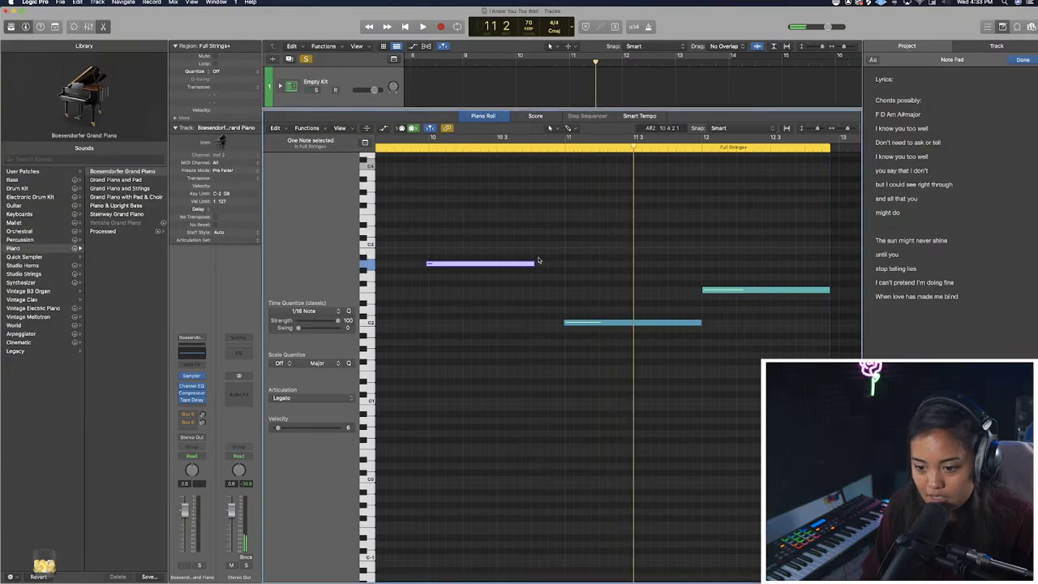
Try playing the bass part with the bar 10 A2 note deleted, and undo the deletion.
{"action": "key", "text": "Delete"}
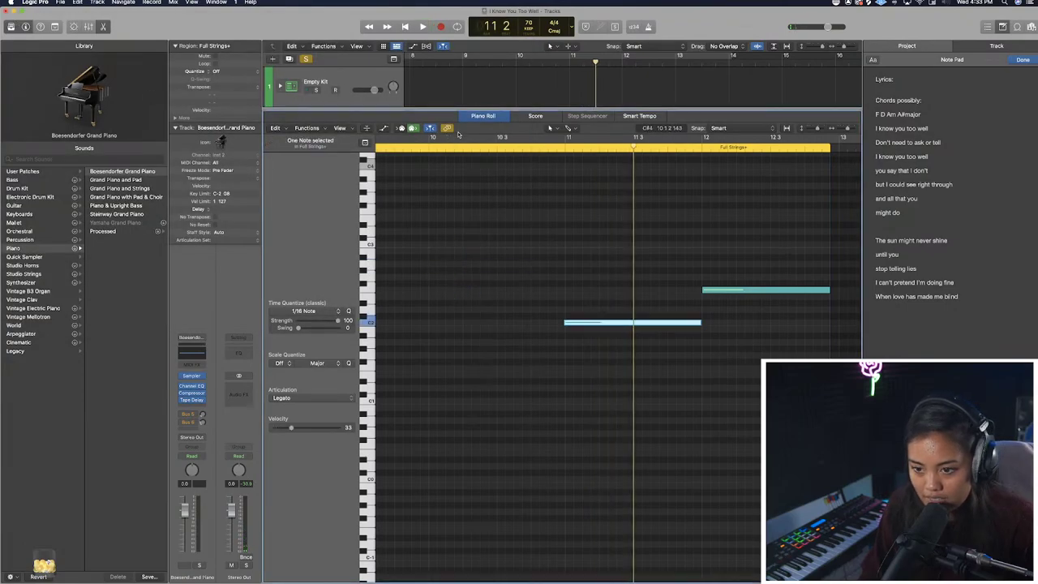
{"action": "left_click_drag", "start_coordinate": [477, 113], "coordinate": [496, 84]}
{"action": "key", "text": "space"}
{"action": "key", "text": "super+z"}
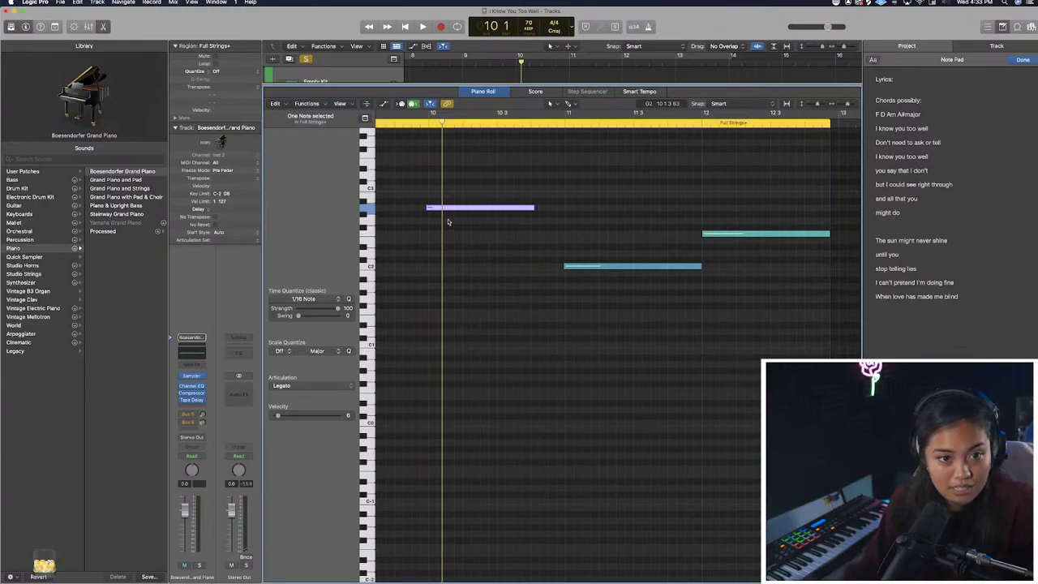
Replace the bar 10 A2 bass note with a newly drawn A2 note starting at bar 10, and play it back.
{"action": "key", "text": "Delete"}
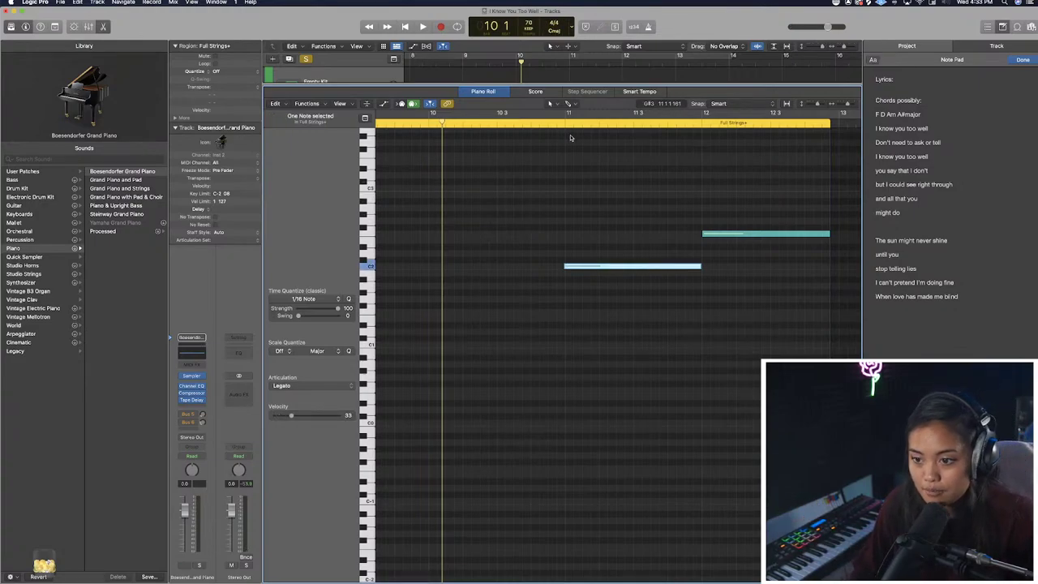
{"action": "left_click", "coordinate": [552, 103]}
{"action": "left_click", "coordinate": [580, 124]}
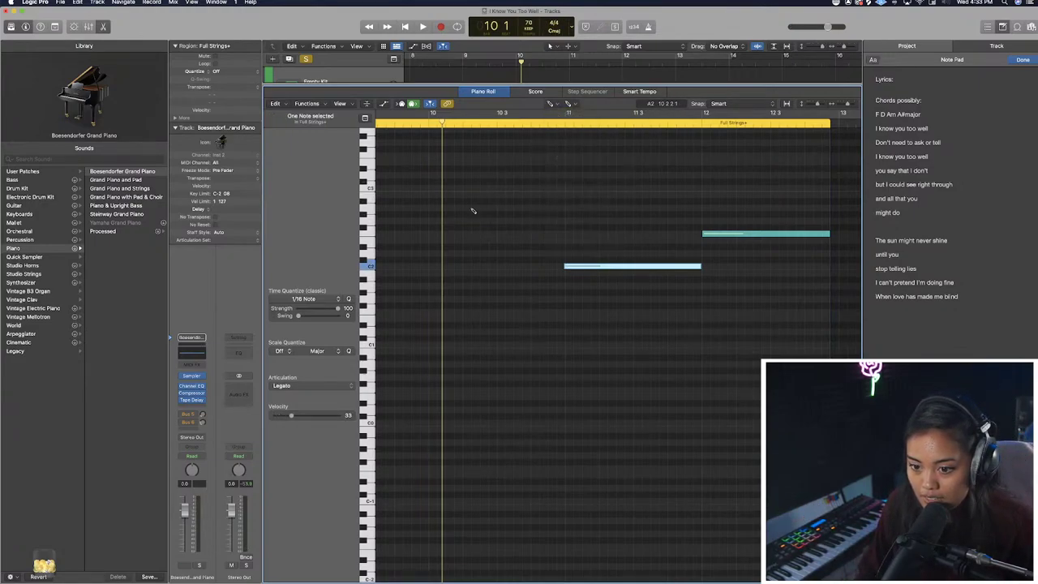
{"action": "left_click", "coordinate": [437, 215]}
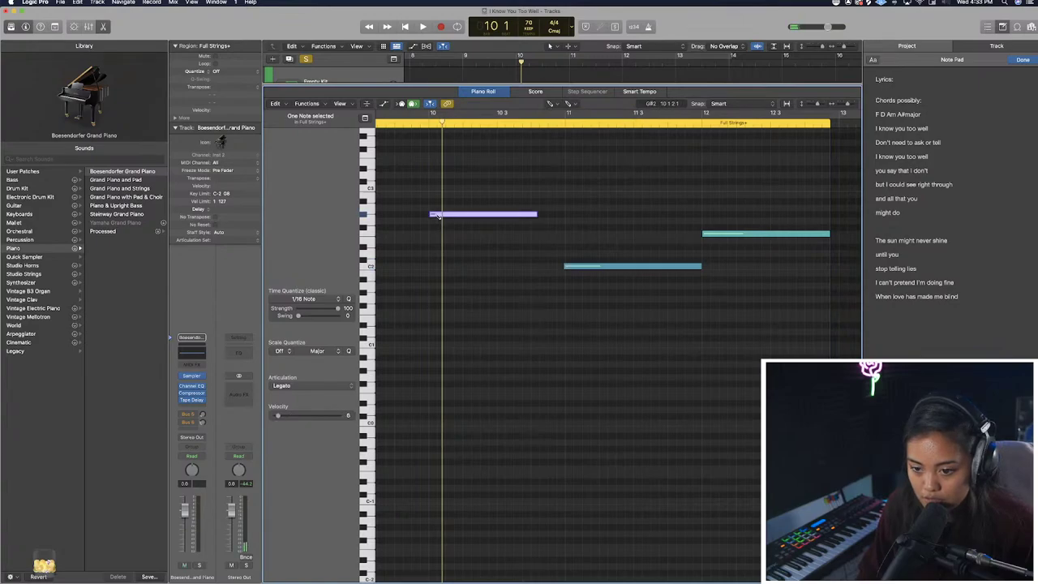
{"action": "left_click_drag", "start_coordinate": [441, 213], "coordinate": [440, 208]}
{"action": "key", "text": "space"}
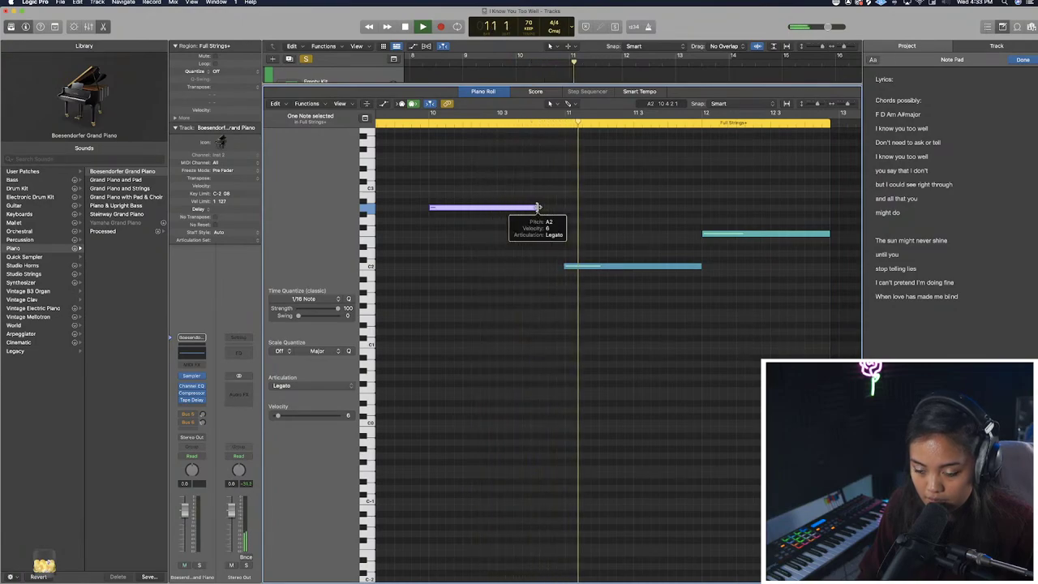
{"action": "key", "text": "space"}
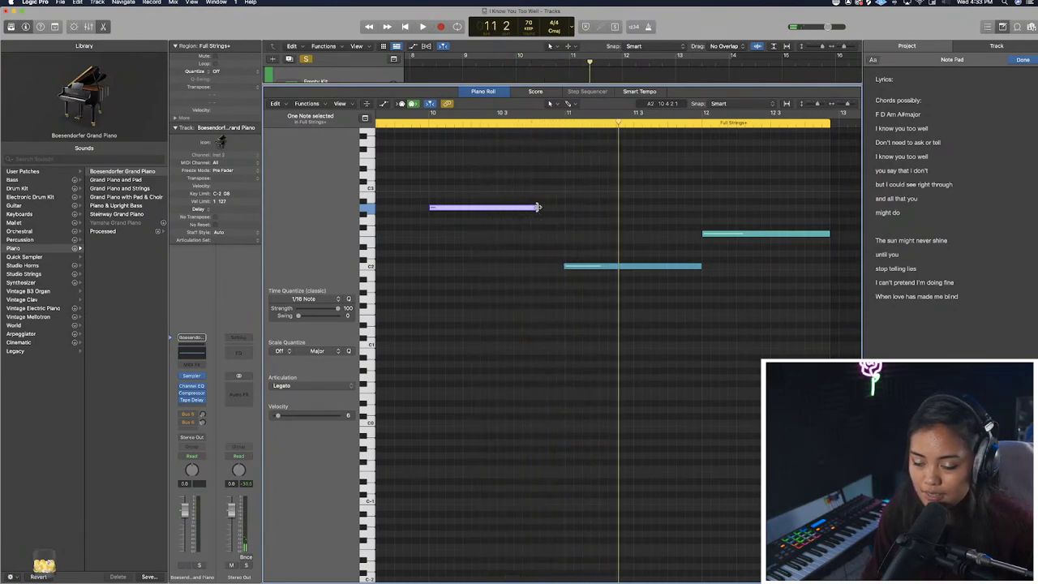
Bring the arrangement tracks back into view, turn off solo and play the basses together with the grand pianos.
{"action": "scroll", "coordinate": [537, 208], "scroll_direction": "down", "scroll_amount": 5}
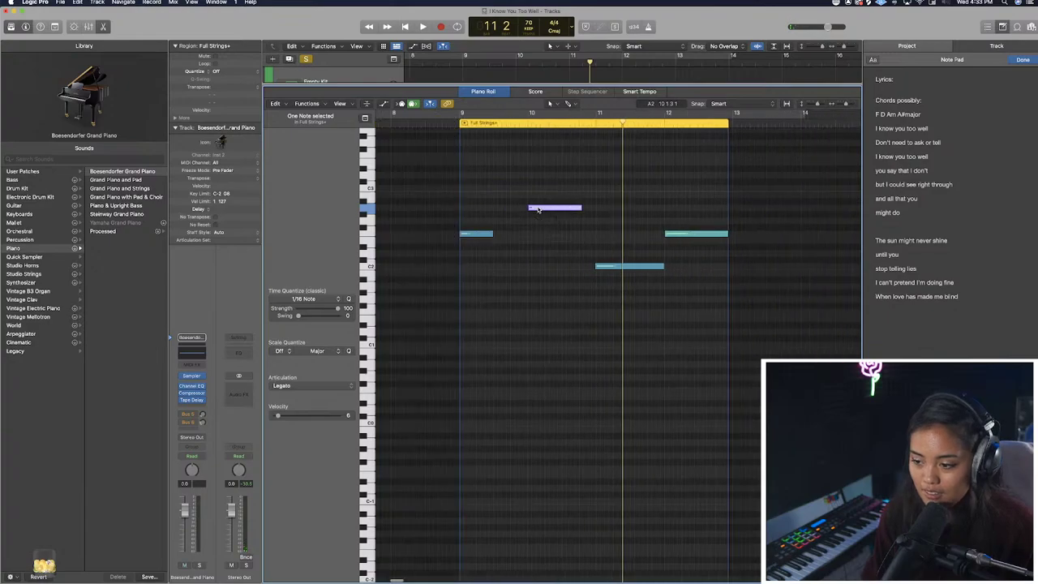
{"action": "double_click", "coordinate": [526, 87]}
{"action": "scroll", "coordinate": [584, 264], "scroll_direction": "down", "scroll_amount": 2}
{"action": "left_click", "coordinate": [306, 59]}
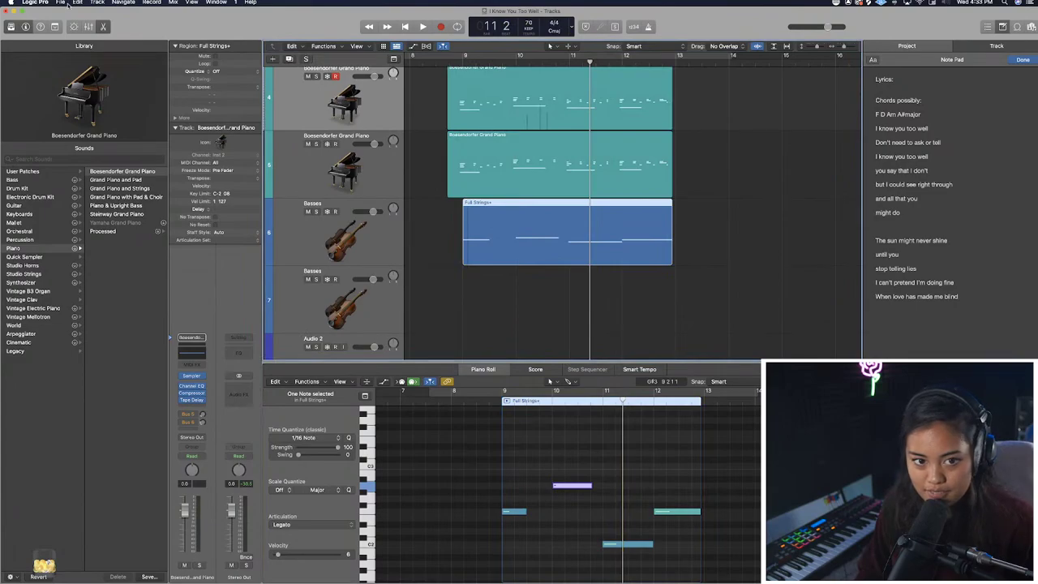
{"action": "key", "text": "space"}
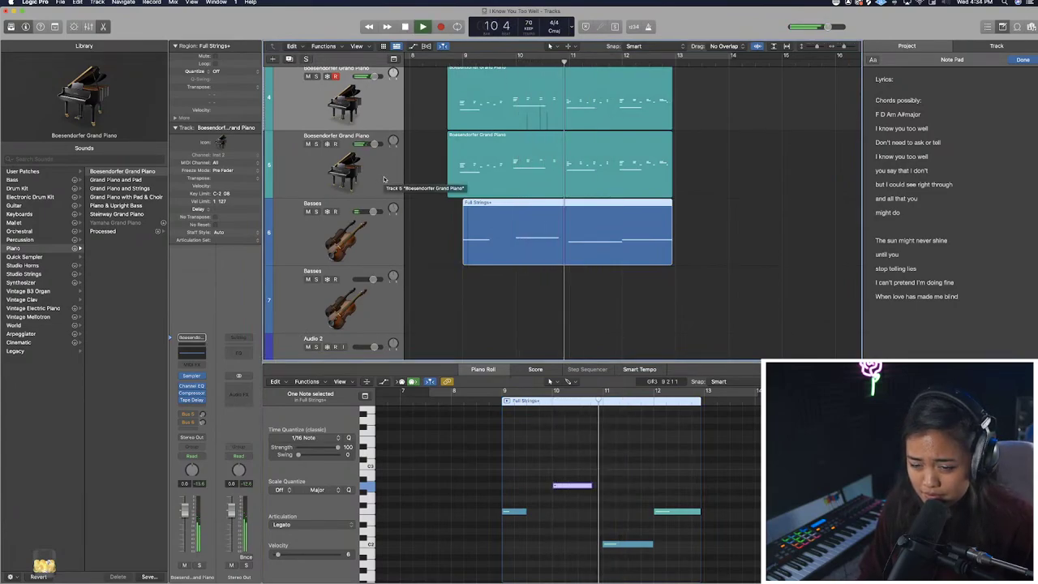
Lower the volume of the Basses track holding the Full Strings+ region to about -11.8 dB during playback.
{"action": "scroll", "coordinate": [384, 179], "scroll_direction": "up", "scroll_amount": 4}
{"action": "scroll", "coordinate": [393, 274], "scroll_direction": "down", "scroll_amount": 1}
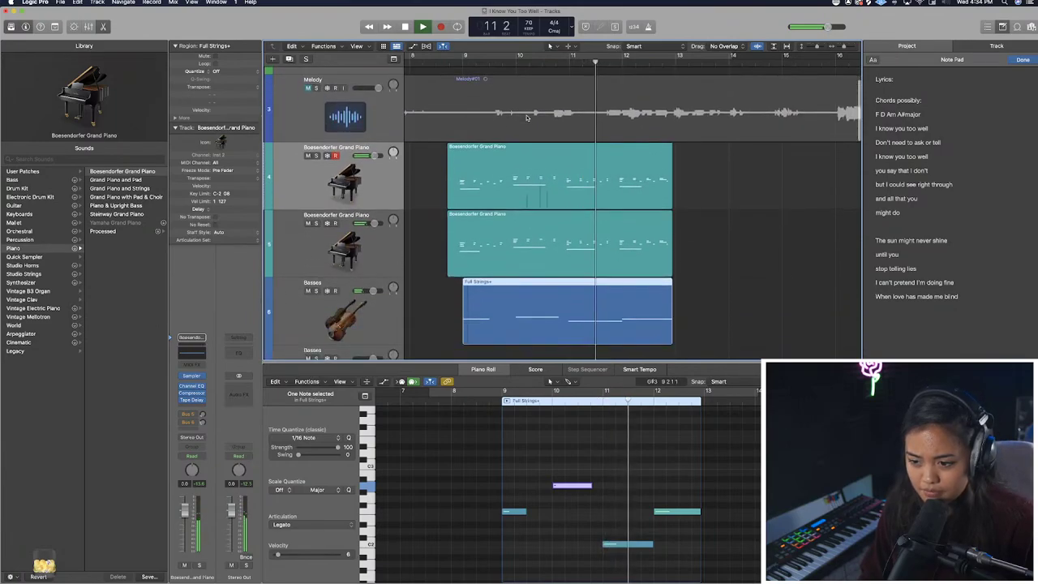
{"action": "scroll", "coordinate": [369, 298], "scroll_direction": "up", "scroll_amount": 1}
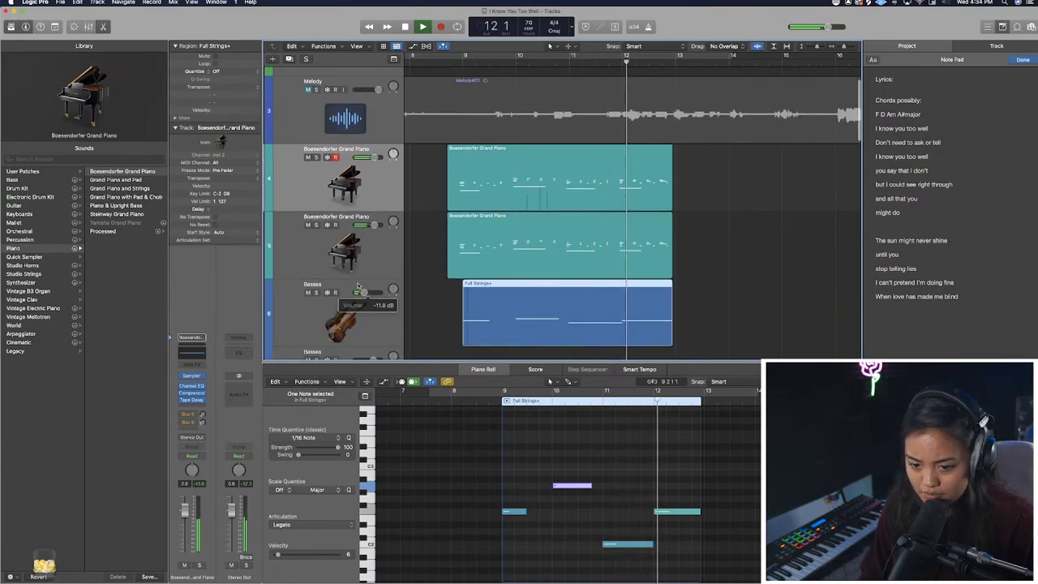
{"action": "left_click", "coordinate": [359, 286]}
{"action": "left_click", "coordinate": [321, 241]}
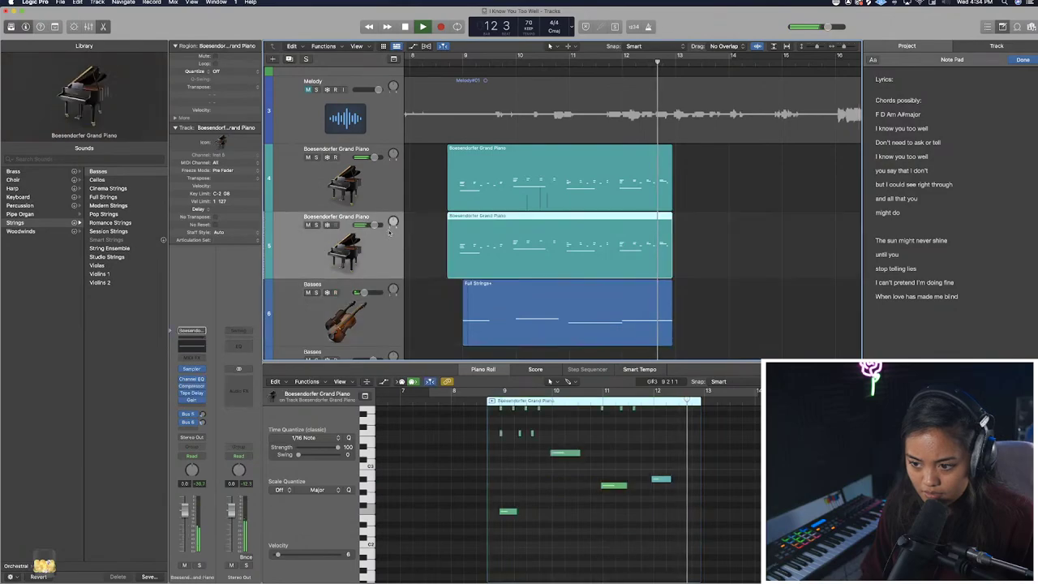
{"action": "key", "text": "space"}
Group the two Boesendorfer Grand Piano tracks into a summing stack and name it Piano.
{"action": "left_click", "coordinate": [322, 175]}
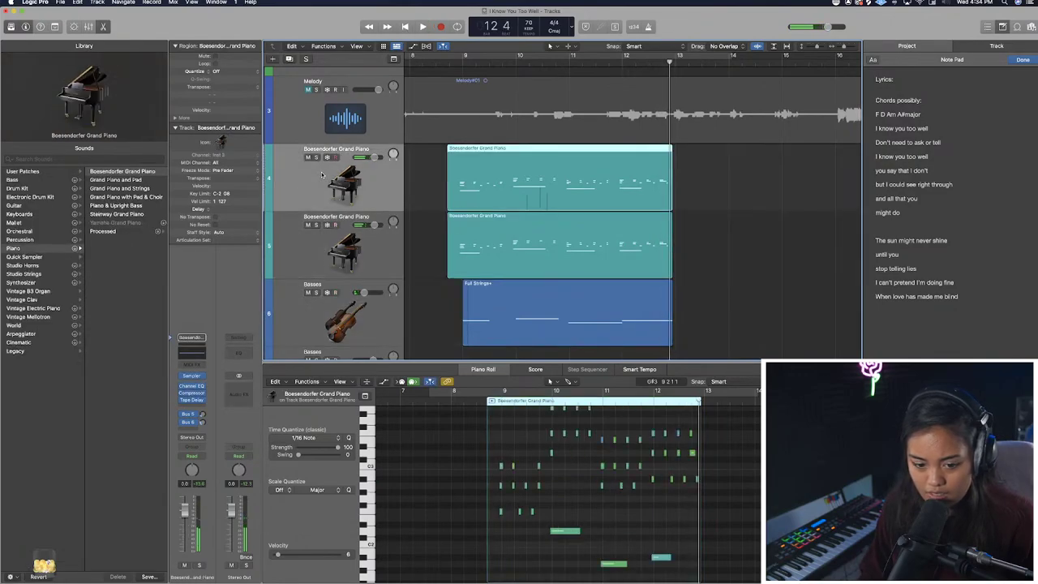
{"action": "left_click", "coordinate": [323, 244], "text": "shift"}
{"action": "key", "text": "shift+super+g"}
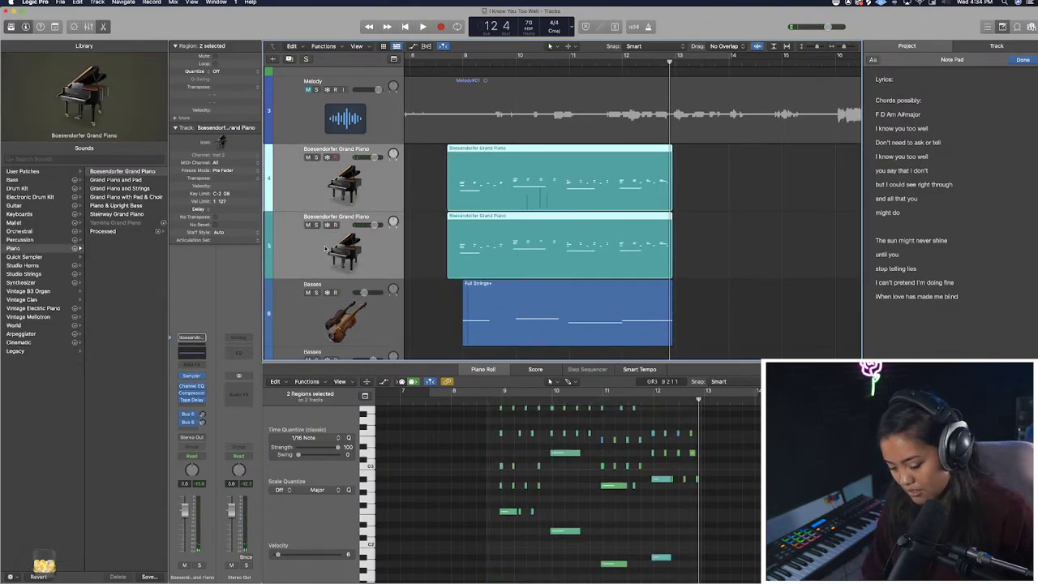
{"action": "double_click", "coordinate": [359, 172]}
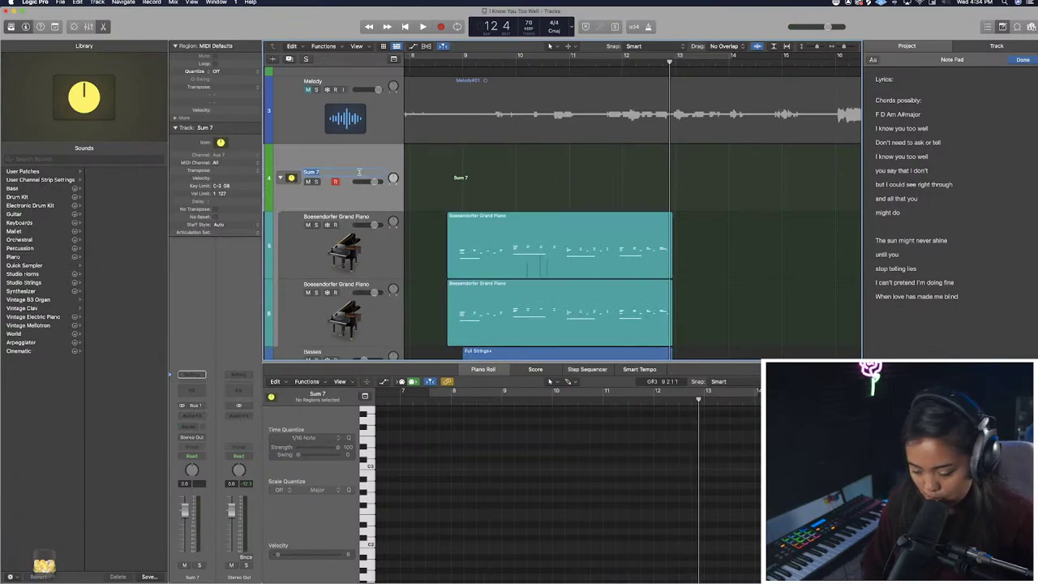
{"action": "scroll", "coordinate": [378, 162], "scroll_direction": "down", "scroll_amount": 3}
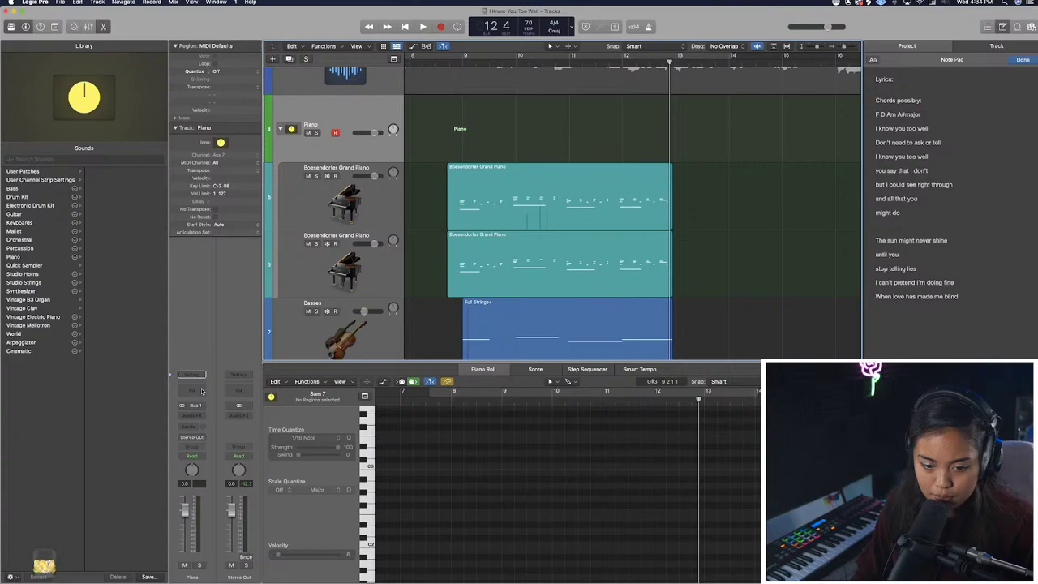
Add a Channel EQ to the Piano stack and boost the low-mid band by about 4.6 dB at 298 Hz during playback.
{"action": "left_click", "coordinate": [192, 375]}
{"action": "key", "text": "space"}
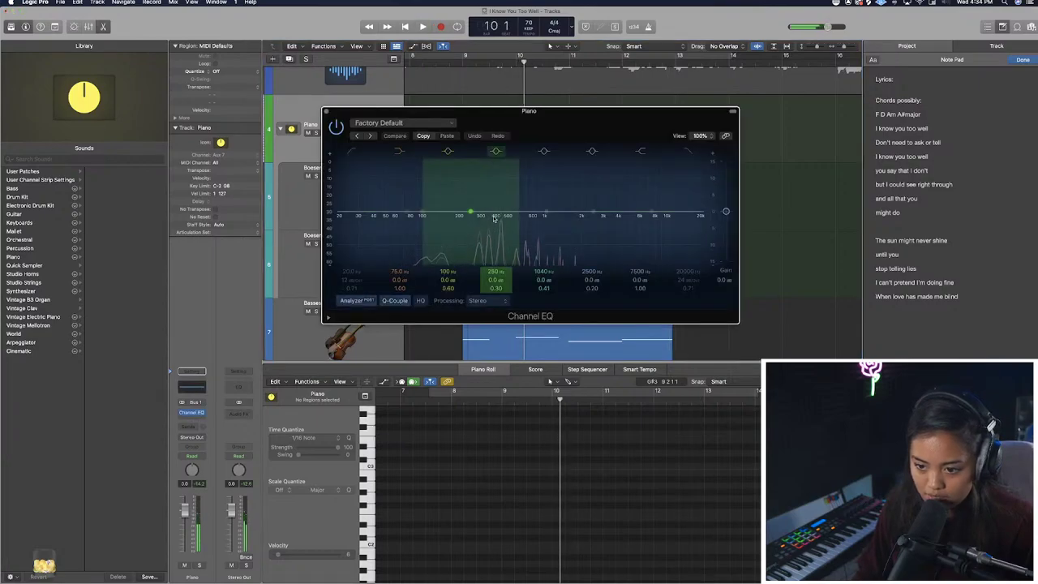
{"action": "left_click_drag", "start_coordinate": [493, 217], "coordinate": [527, 252]}
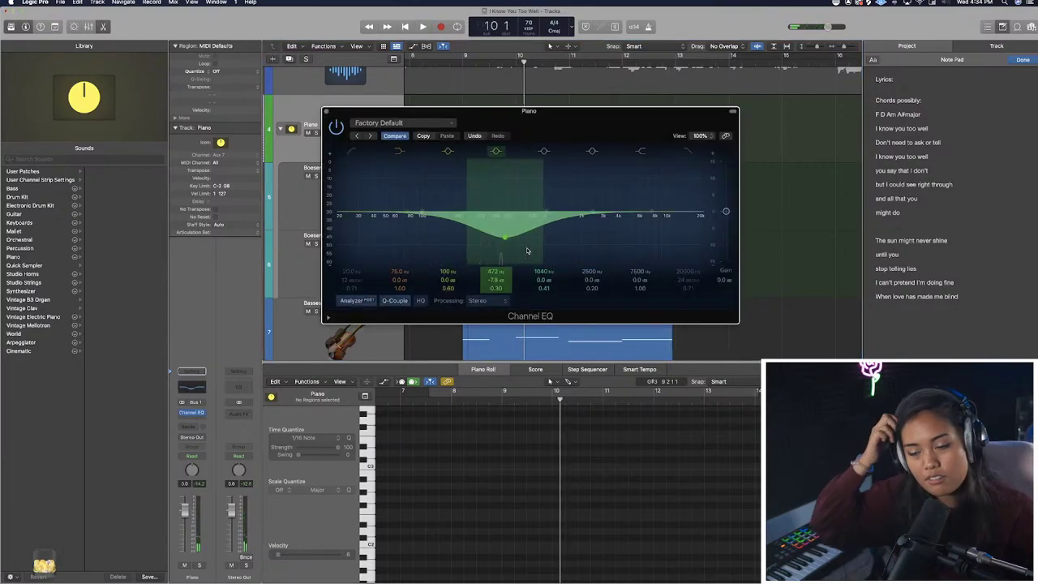
{"action": "left_click_drag", "start_coordinate": [513, 240], "coordinate": [483, 202]}
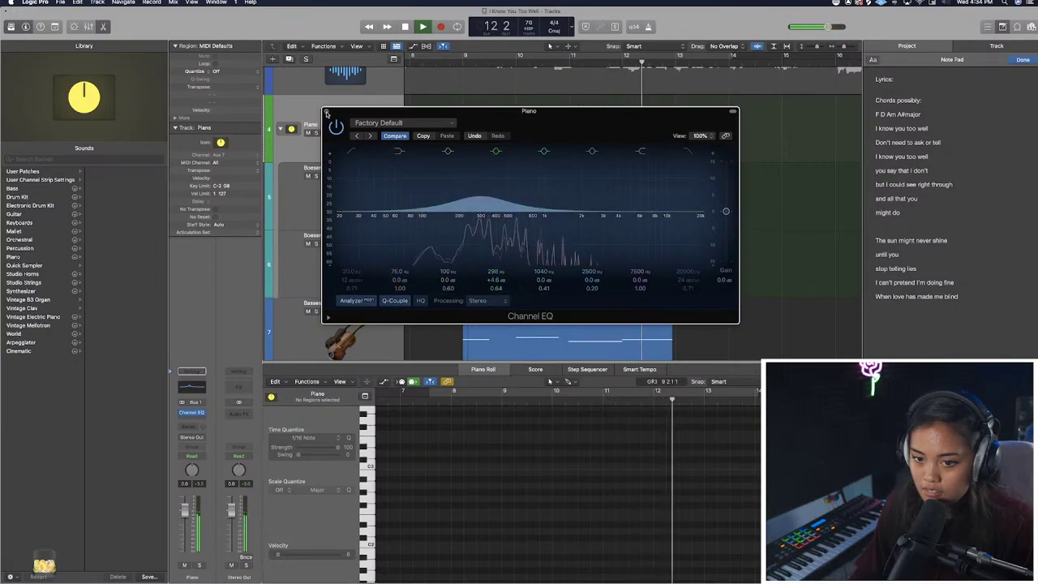
{"action": "left_click", "coordinate": [326, 111]}
Solo the Piano stack, play it from bar 8 beat 4, and collapse the stack.
{"action": "left_click", "coordinate": [316, 133]}
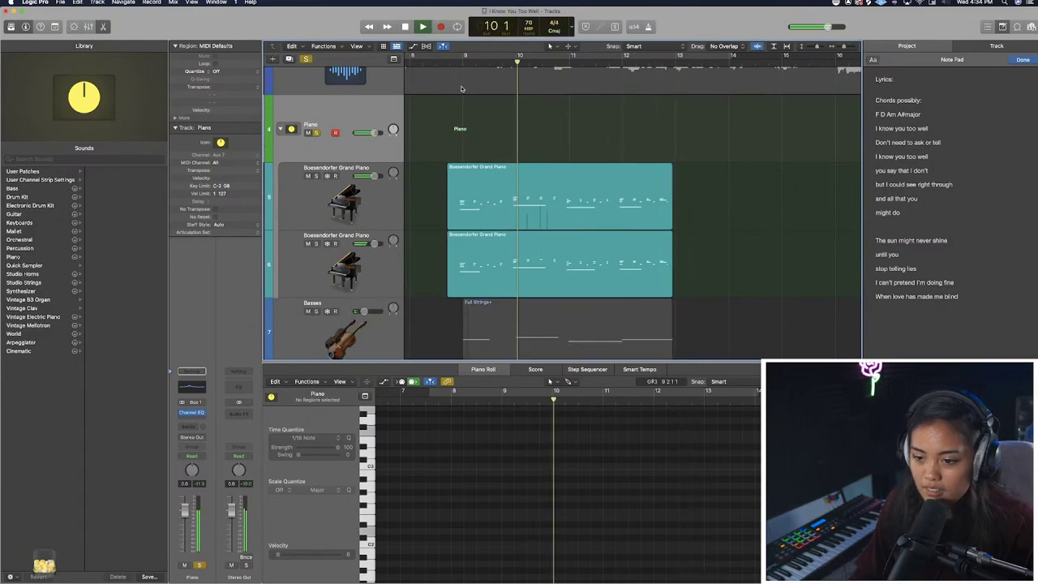
{"action": "left_click", "coordinate": [462, 62]}
{"action": "left_click_drag", "start_coordinate": [462, 62], "coordinate": [457, 65]}
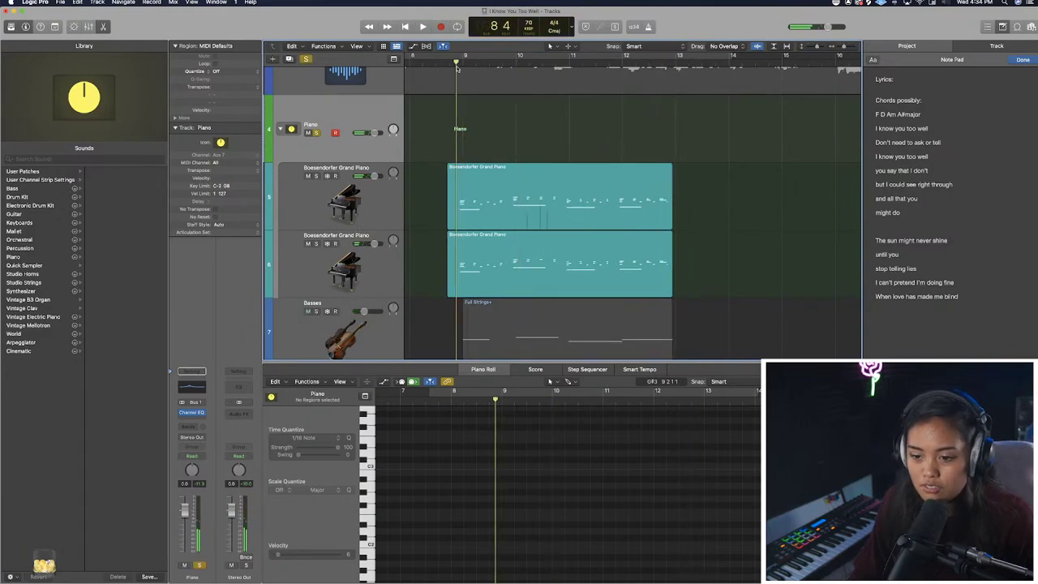
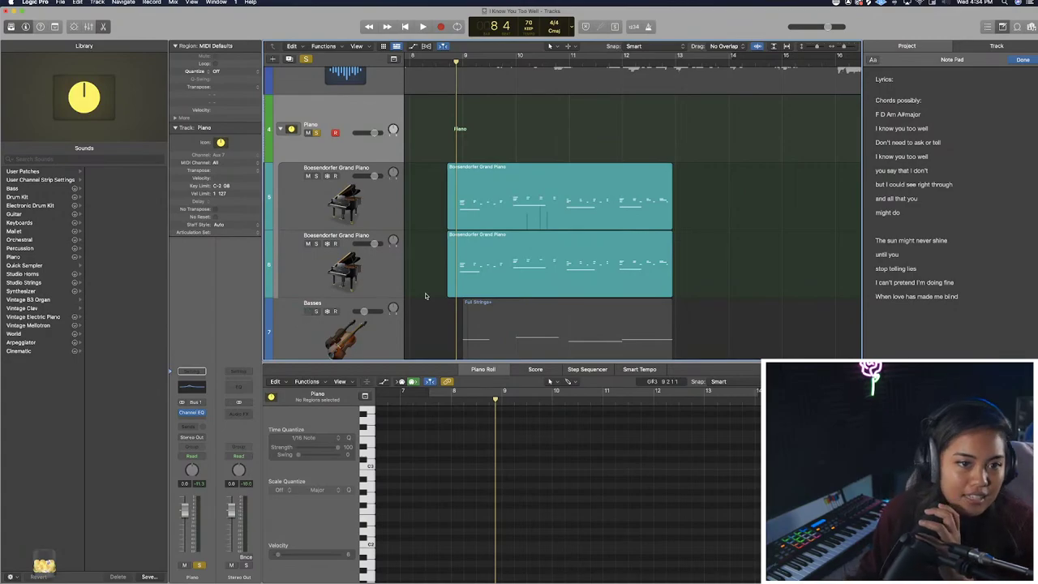
{"action": "key", "text": "space"}
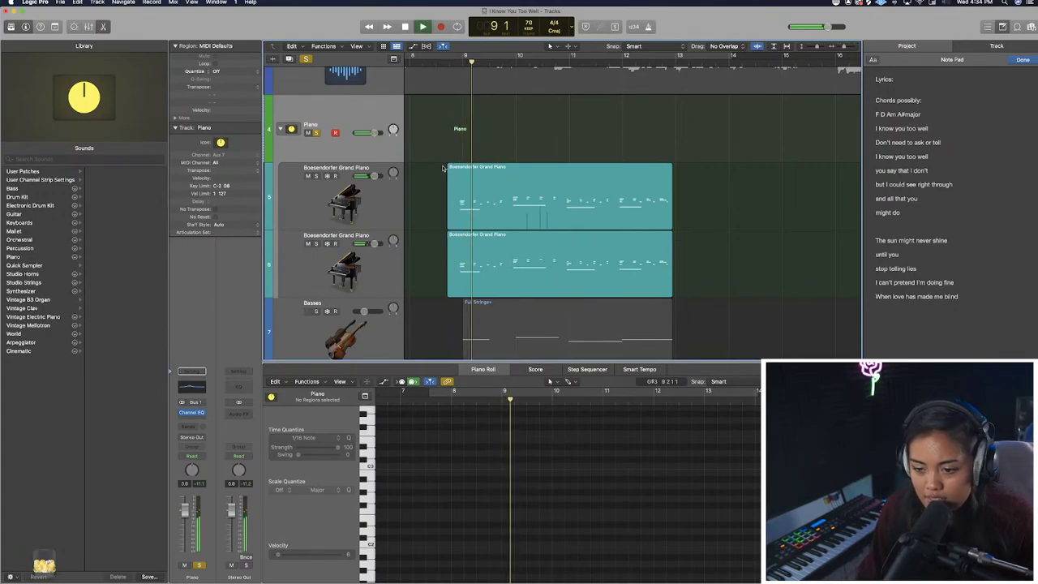
{"action": "left_click", "coordinate": [281, 129]}
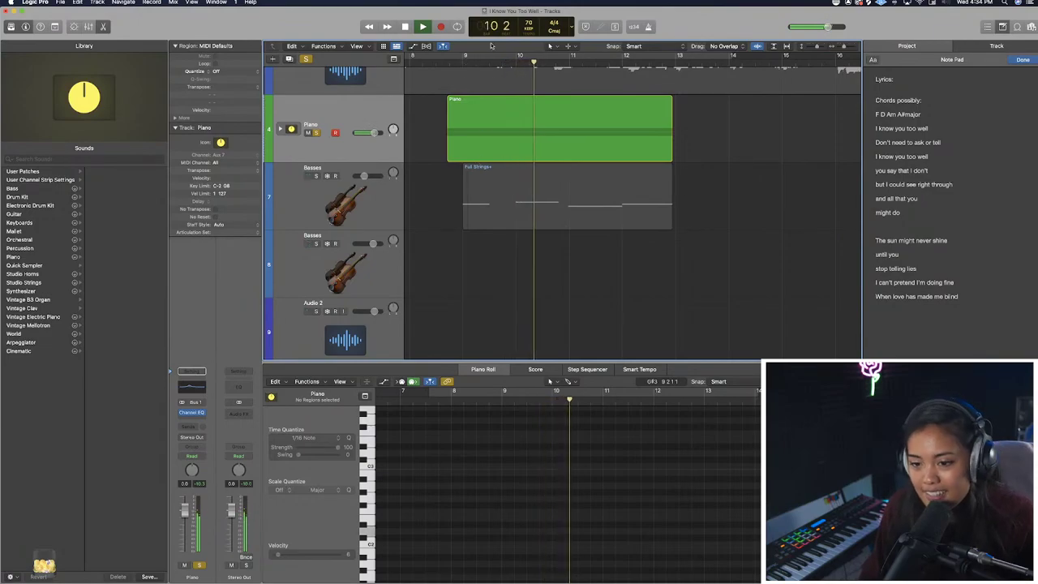
Replay the soloed Piano stack from bar 9 with its combined region selected.
{"action": "key", "text": "space"}
{"action": "left_click", "coordinate": [457, 70]}
{"action": "left_click", "coordinate": [459, 64]}
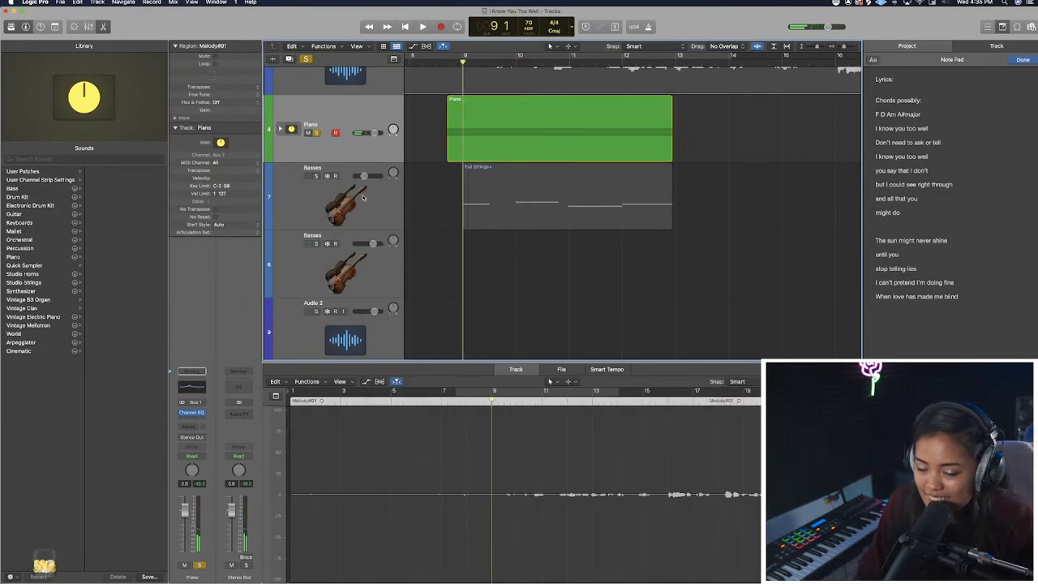
{"action": "key", "text": "space"}
{"action": "left_click", "coordinate": [389, 158]}
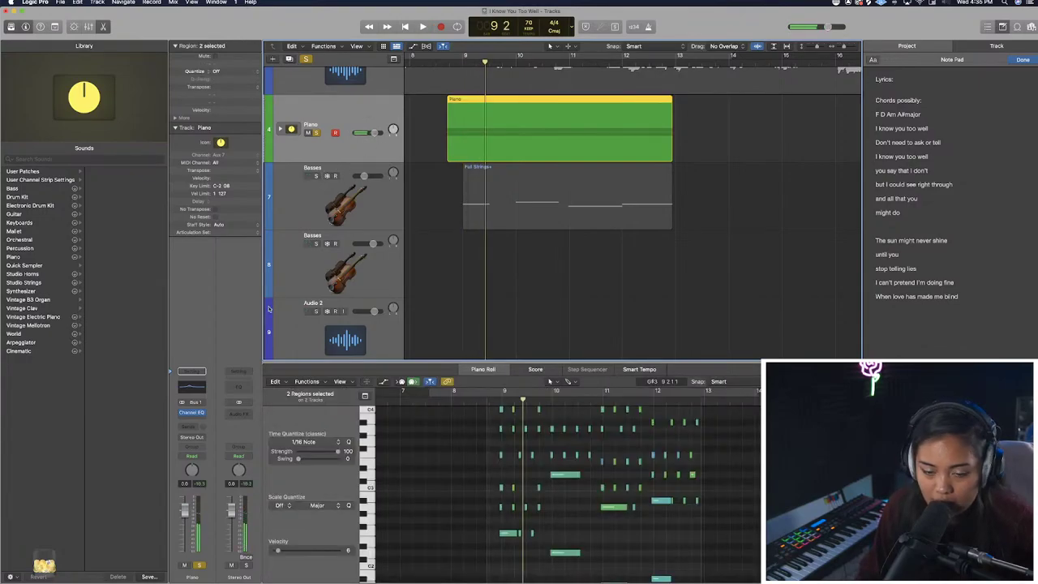
{"action": "left_click", "coordinate": [198, 422]}
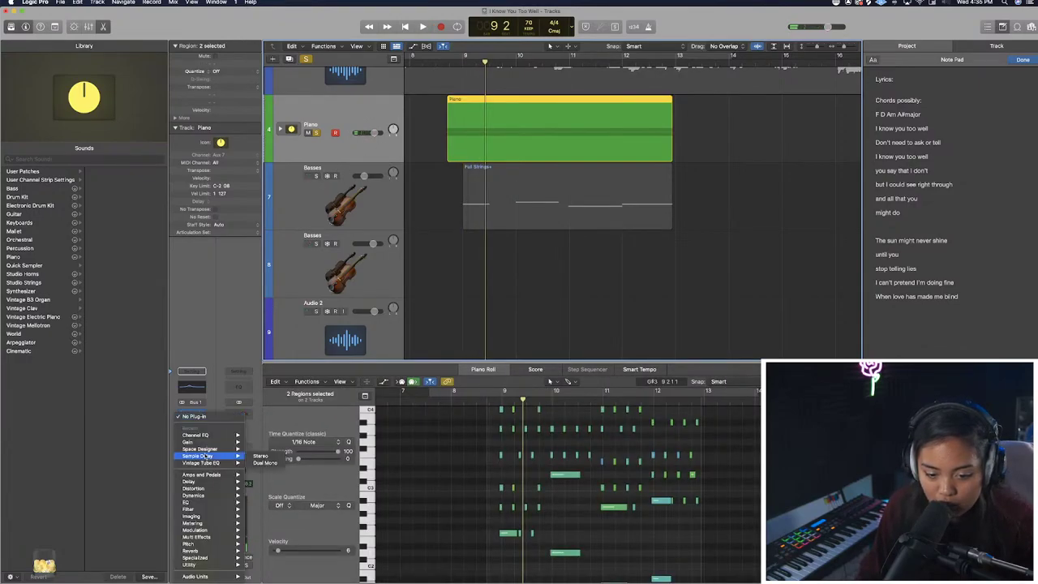
{"action": "left_click", "coordinate": [282, 131]}
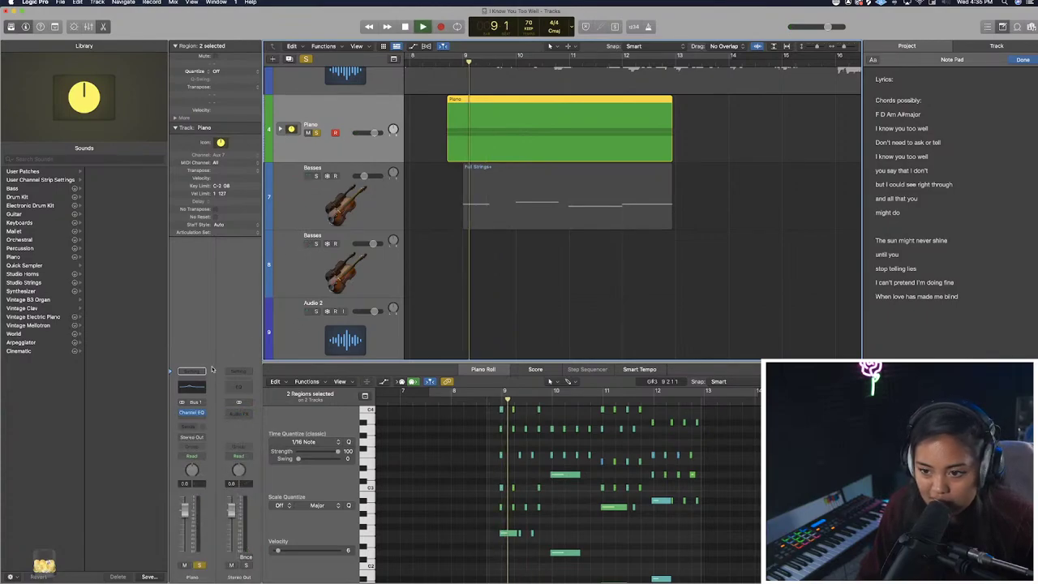
Raise the Piano stack's Channel EQ high shelf to about 9.4 dB at 546 Hz during playback, and return the playhead to bar 8 beat 4.
{"action": "left_click", "coordinate": [192, 412]}
{"action": "key", "text": "space"}
{"action": "left_click_drag", "start_coordinate": [657, 212], "coordinate": [580, 183]}
{"action": "key", "text": "space"}
{"action": "left_click_drag", "start_coordinate": [578, 183], "coordinate": [546, 198]}
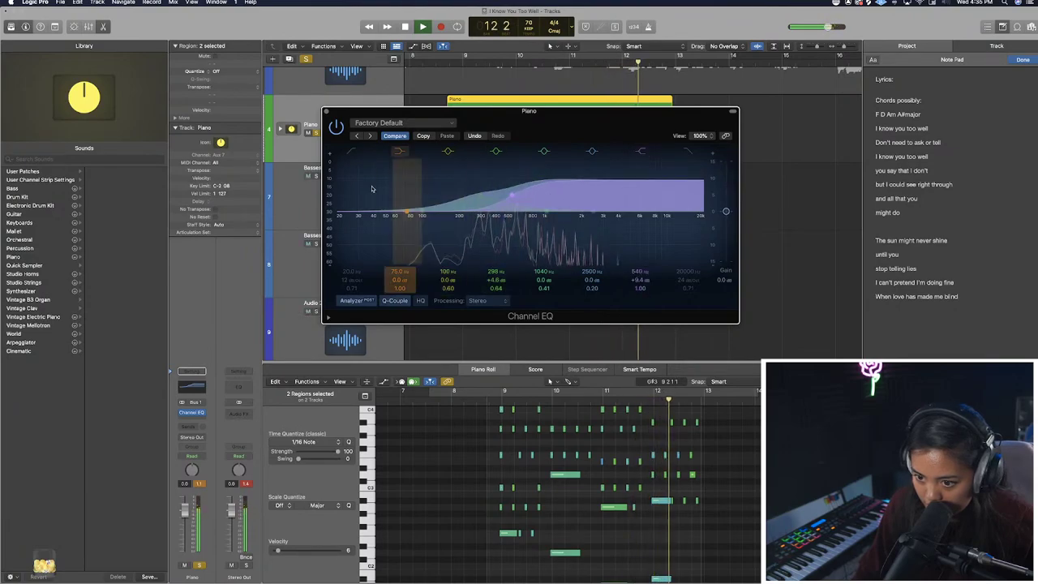
{"action": "left_click", "coordinate": [326, 112]}
{"action": "key", "text": "space"}
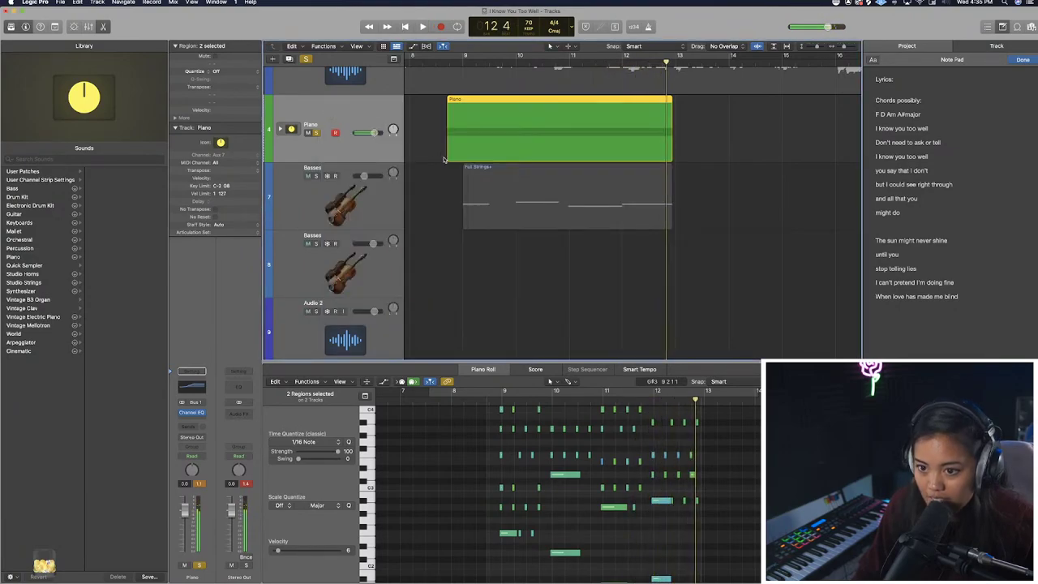
{"action": "left_click", "coordinate": [447, 61]}
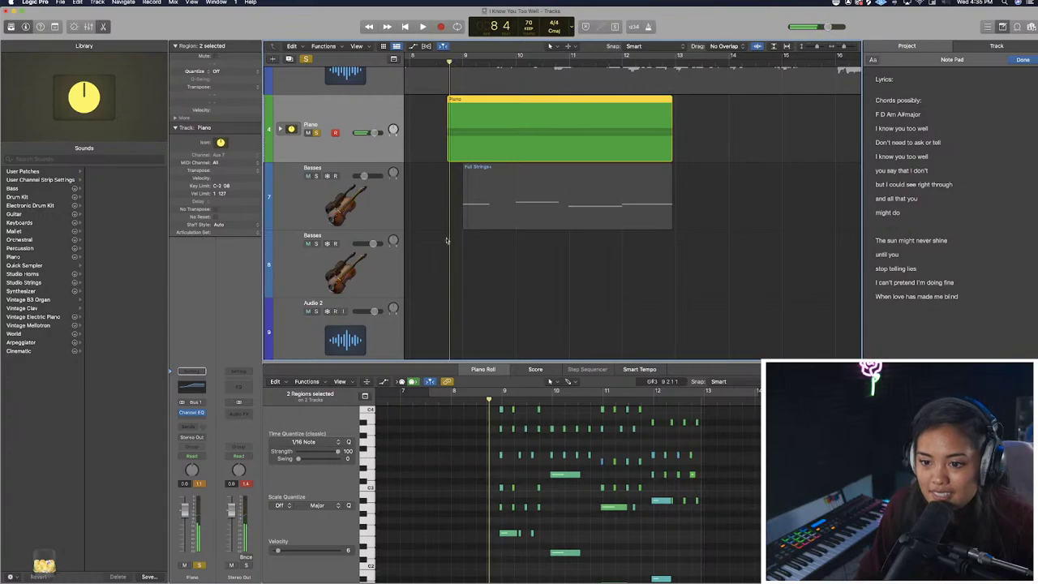
{"action": "left_click", "coordinate": [203, 421]}
{"action": "mouse_move", "coordinate": [224, 450]}
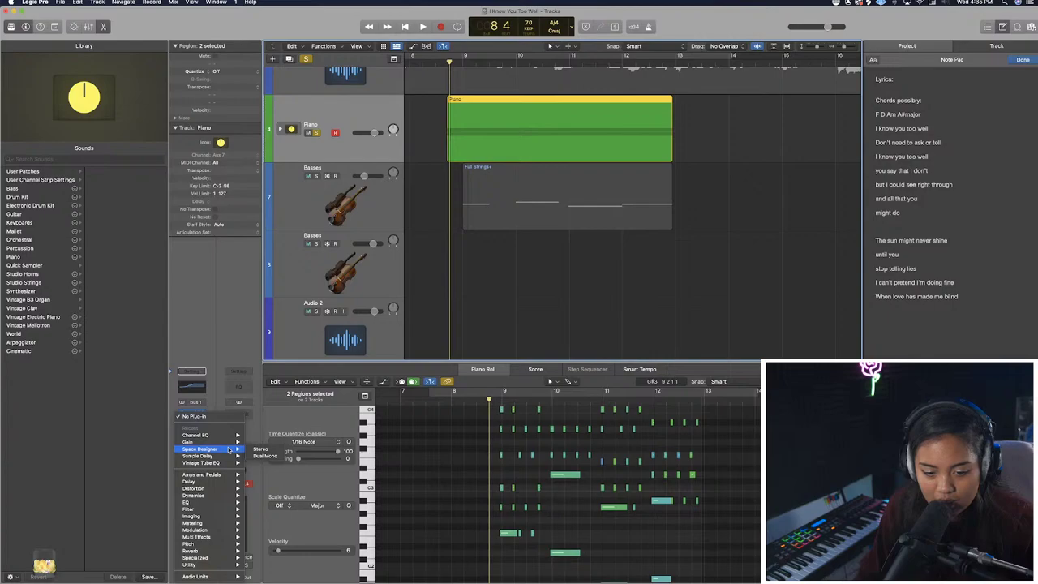
{"action": "left_click", "coordinate": [219, 354]}
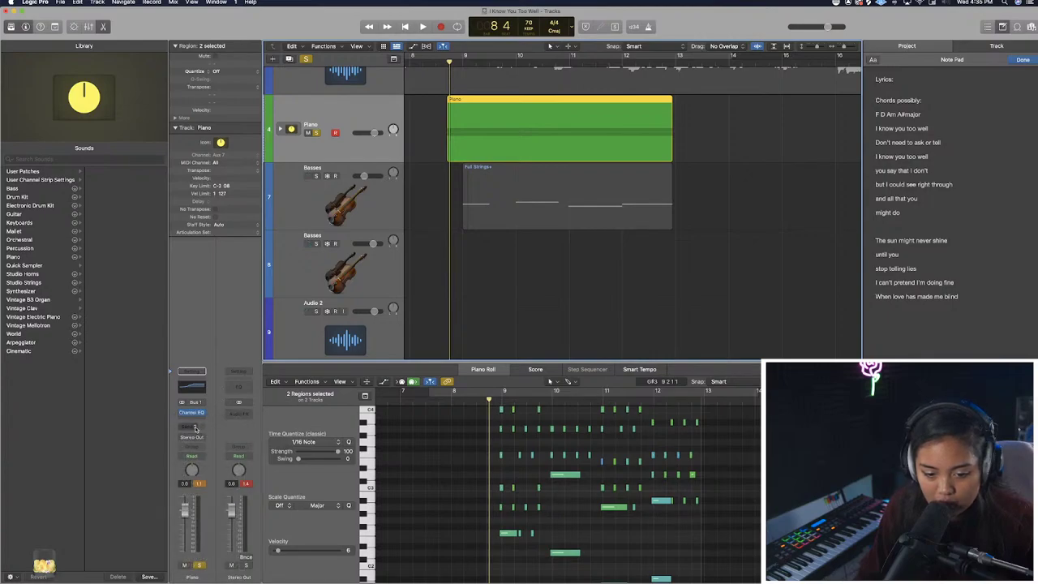
Add a send to Bus 8 on the Piano stack's channel strip.
{"action": "left_click", "coordinate": [195, 428]}
{"action": "mouse_move", "coordinate": [199, 439]}
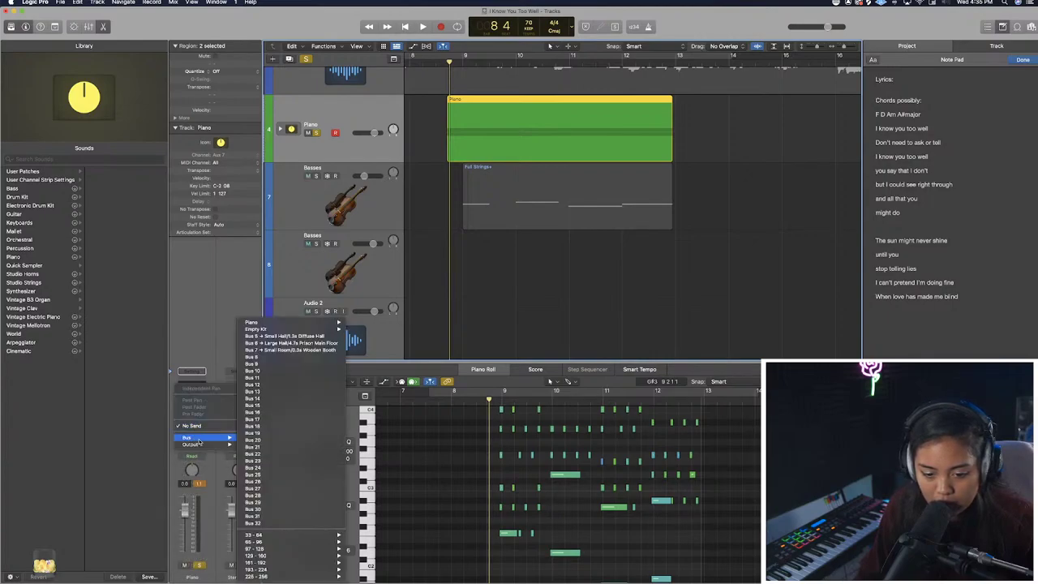
{"action": "left_click", "coordinate": [302, 357]}
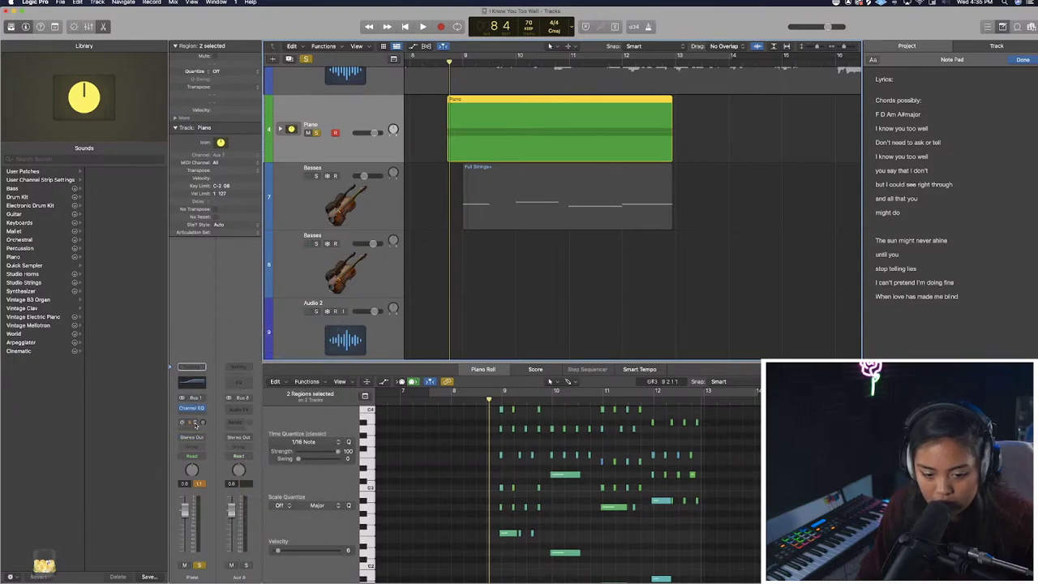
{"action": "left_click", "coordinate": [195, 424]}
{"action": "left_click", "coordinate": [206, 337]}
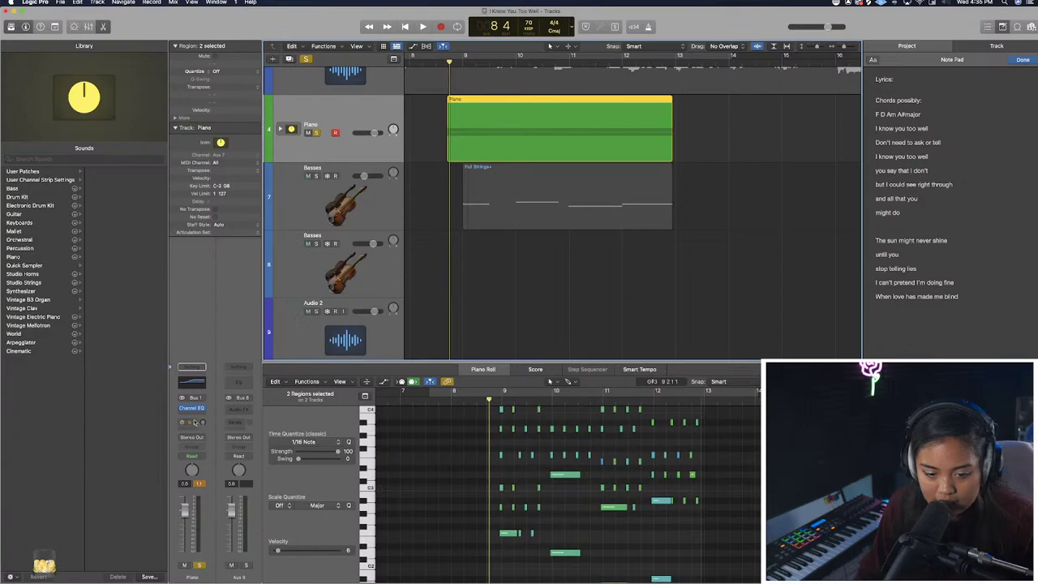
Insert a stereo Space Designer reverb on the Piano stack and set Dry to 0.0 dB and Wet to about -31 dB during playback.
{"action": "left_click", "coordinate": [203, 417]}
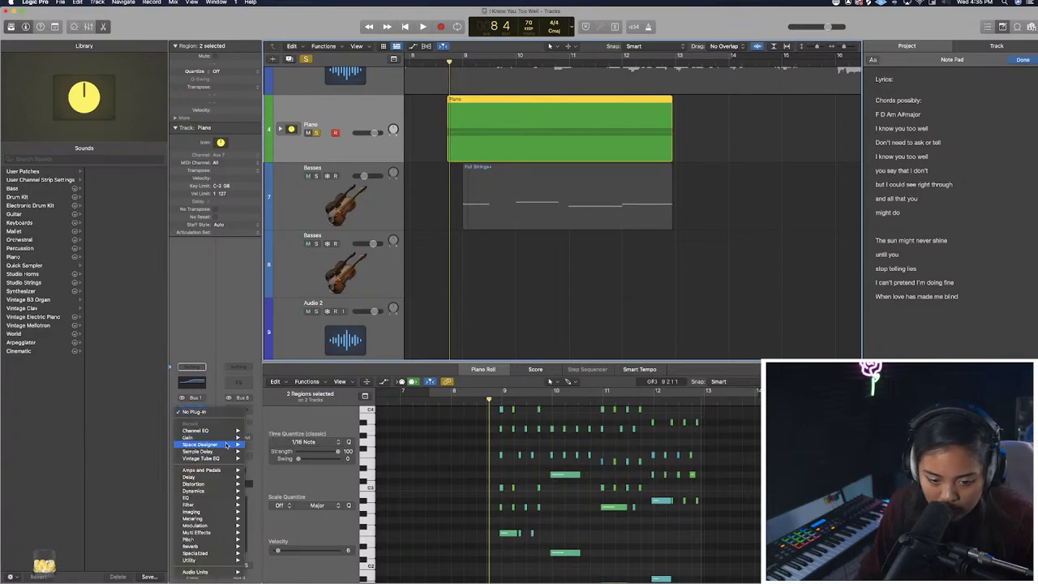
{"action": "left_click", "coordinate": [260, 445]}
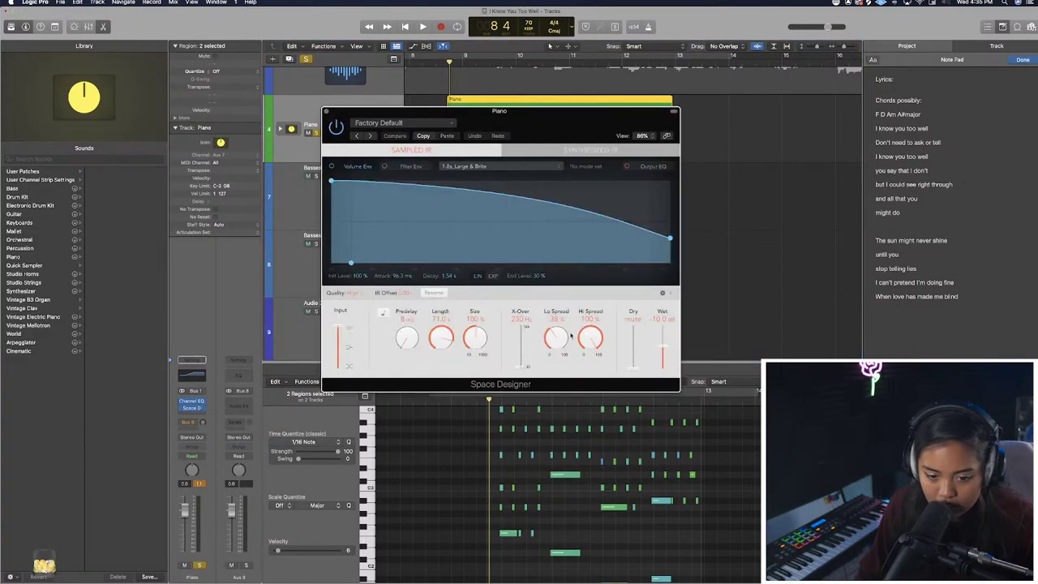
{"action": "key", "text": "space"}
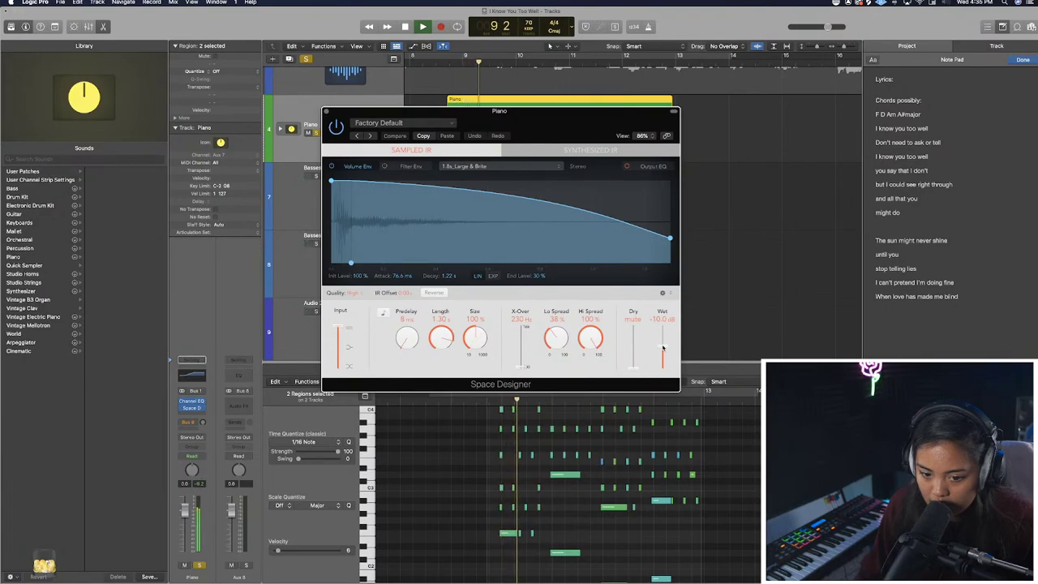
{"action": "left_click_drag", "start_coordinate": [663, 347], "coordinate": [663, 355]}
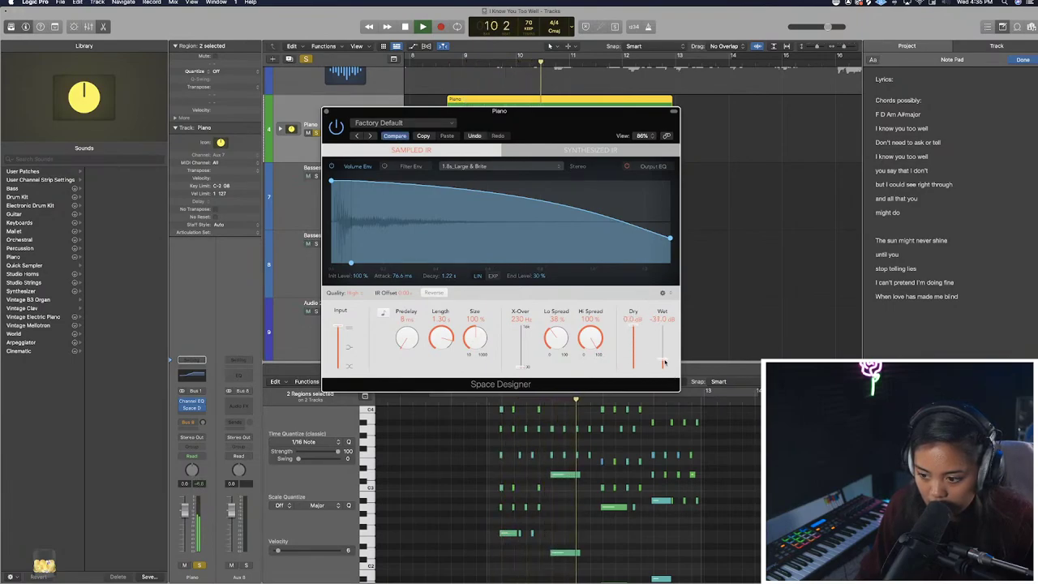
{"action": "left_click", "coordinate": [327, 112]}
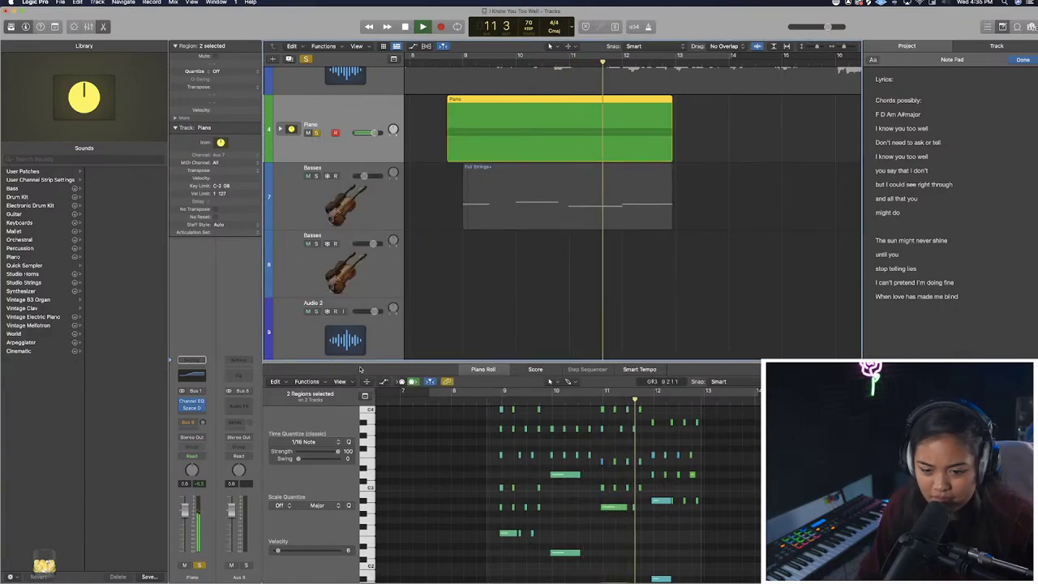
Enlarge the tracks area, stop playback, and insert the stereo Soundtoys Little AlterBoy effect on the Piano stack.
{"action": "left_click_drag", "start_coordinate": [359, 370], "coordinate": [358, 523]}
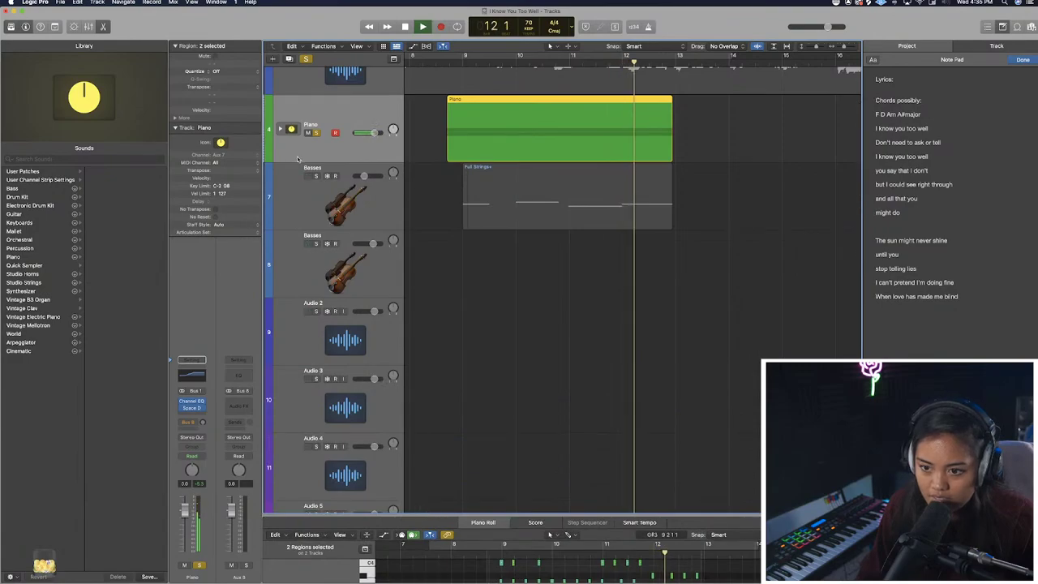
{"action": "key", "text": "space"}
{"action": "left_click", "coordinate": [204, 415]}
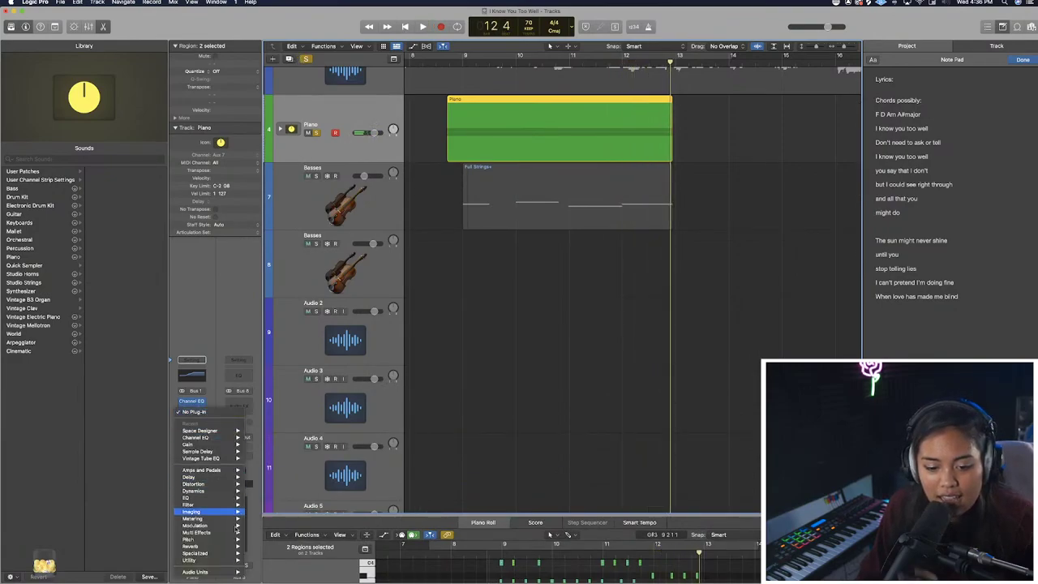
{"action": "mouse_move", "coordinate": [236, 526]}
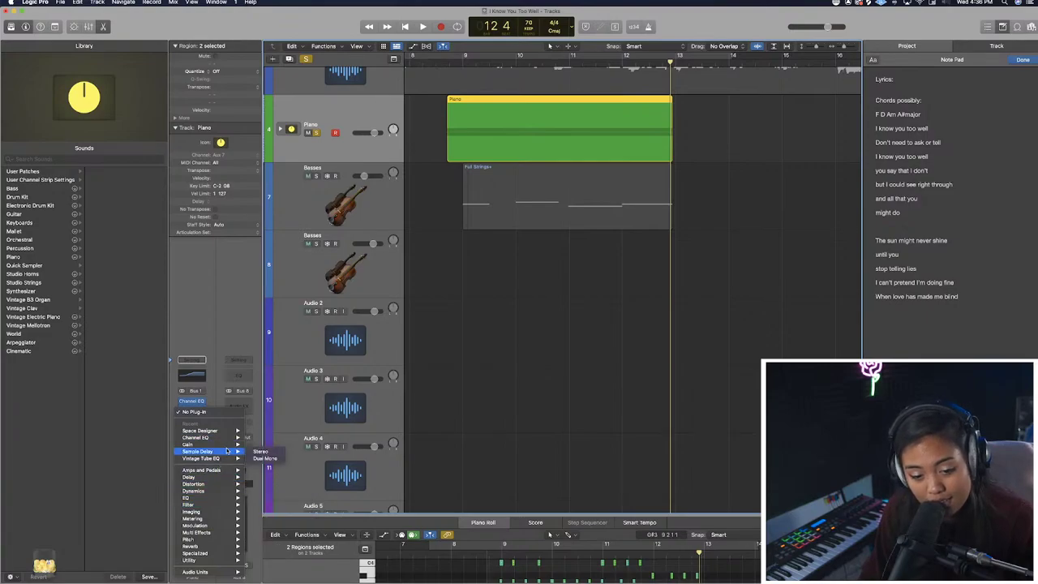
{"action": "mouse_move", "coordinate": [210, 572]}
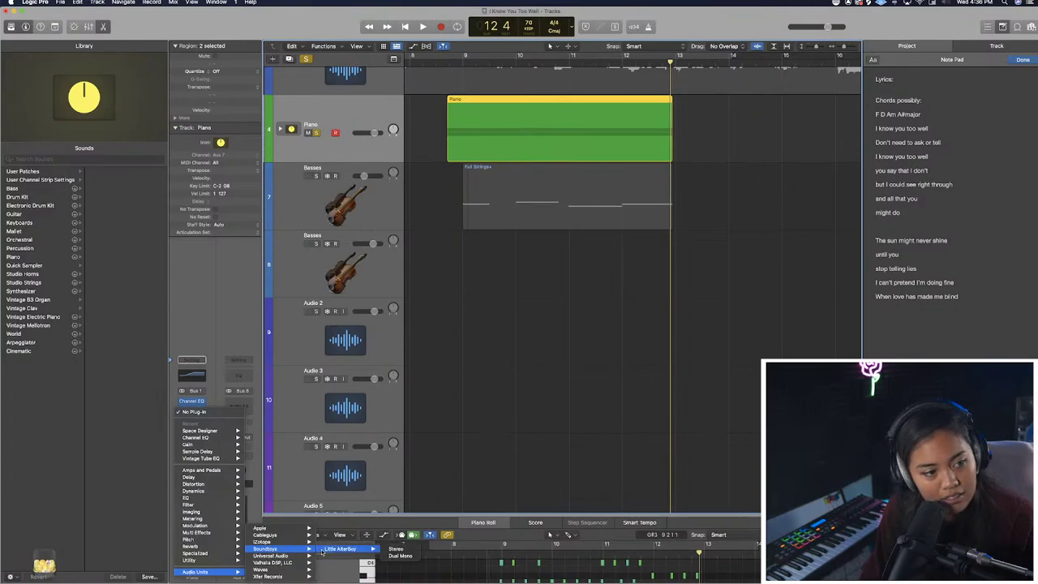
{"action": "left_click", "coordinate": [393, 549]}
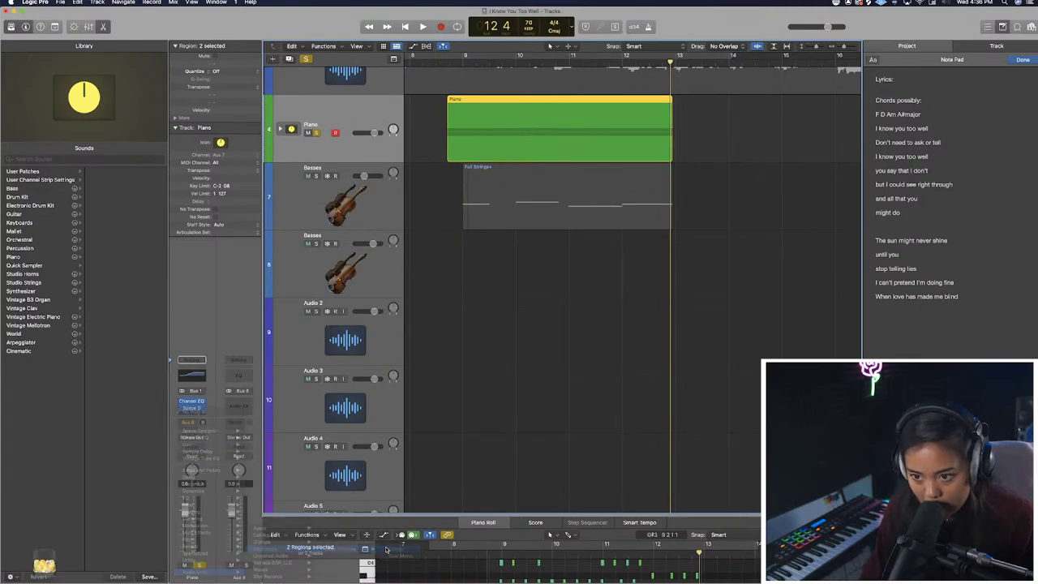
Set a cycle range spanning the Piano region and move the Little AlterBoy window below that region.
{"action": "left_click_drag", "start_coordinate": [488, 109], "coordinate": [511, 193]}
{"action": "left_click_drag", "start_coordinate": [448, 58], "coordinate": [672, 80]}
{"action": "left_click_drag", "start_coordinate": [635, 208], "coordinate": [581, 254]}
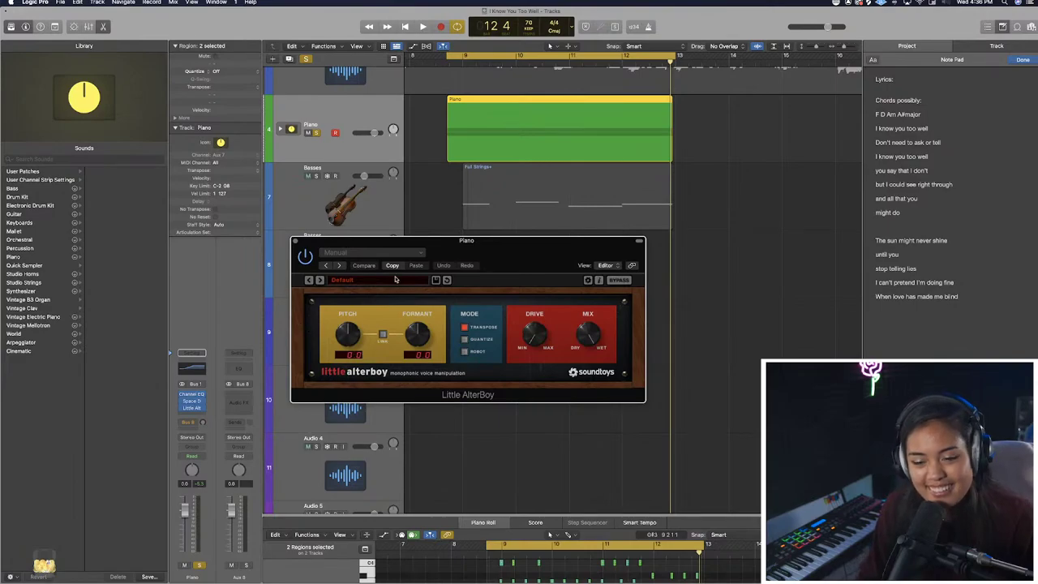
Set both Pitch and Formant to -12.0 in the Piano stack's Little AlterBoy during playback, and stop.
{"action": "key", "text": "space"}
{"action": "left_click_drag", "start_coordinate": [353, 333], "coordinate": [340, 394]}
{"action": "left_click_drag", "start_coordinate": [417, 335], "coordinate": [416, 394]}
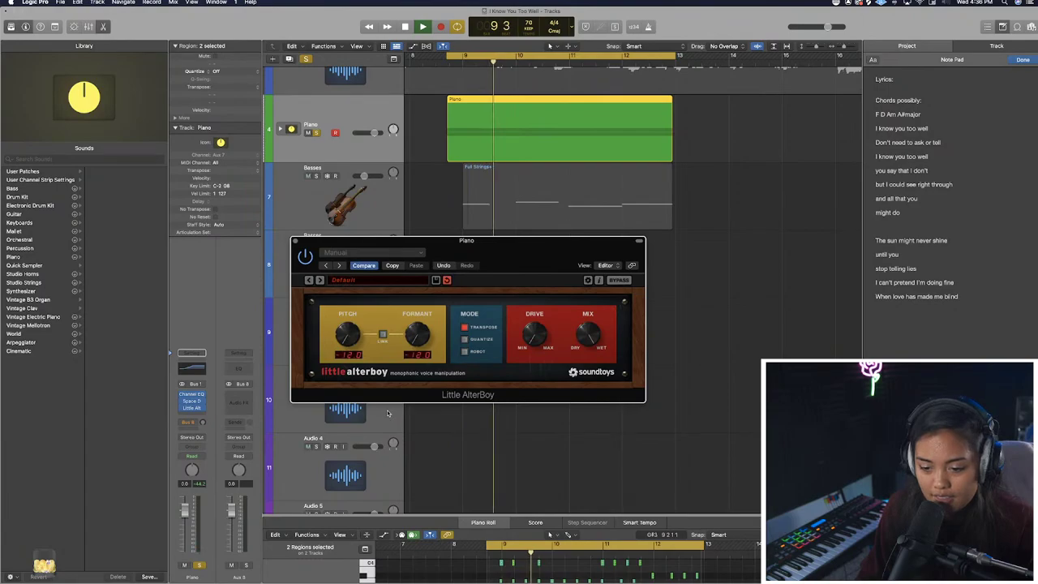
{"action": "key", "text": "space"}
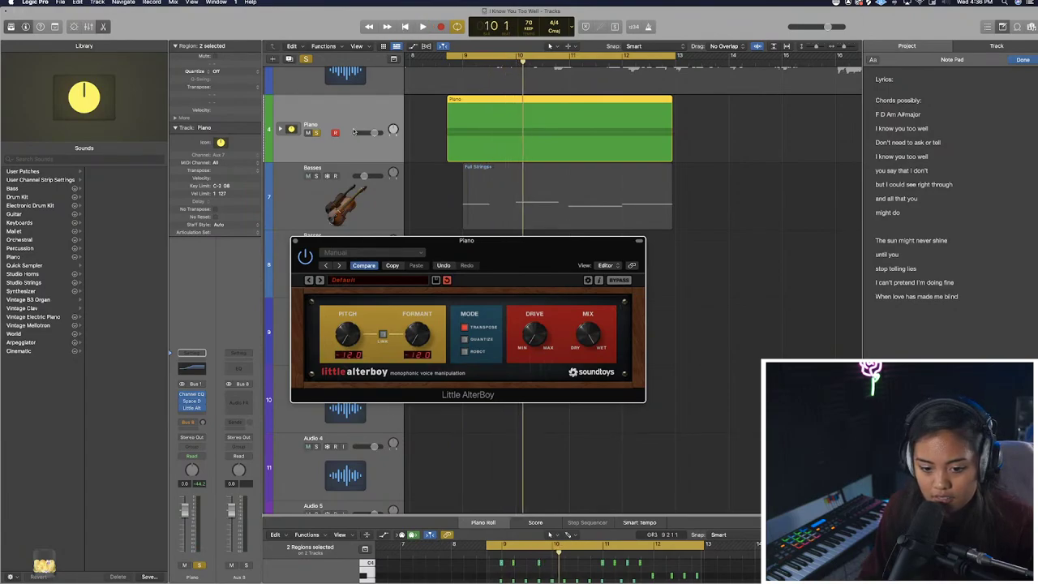
Expand the Piano stack and insert Little AlterBoy on the upper Boesendorfer Grand Piano track.
{"action": "left_click", "coordinate": [345, 123]}
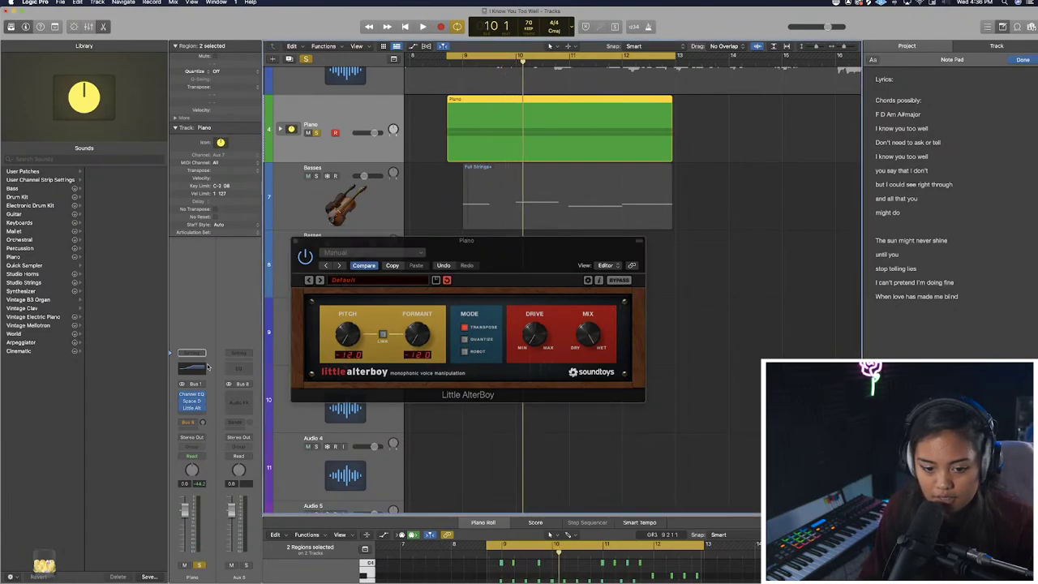
{"action": "left_click", "coordinate": [282, 130]}
{"action": "key", "text": "space"}
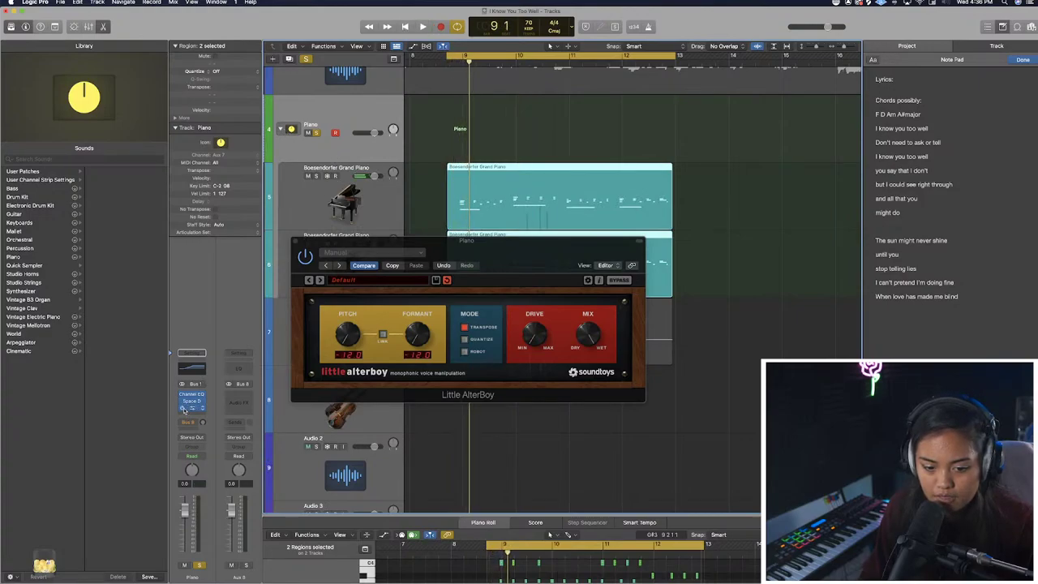
{"action": "left_click", "coordinate": [337, 167]}
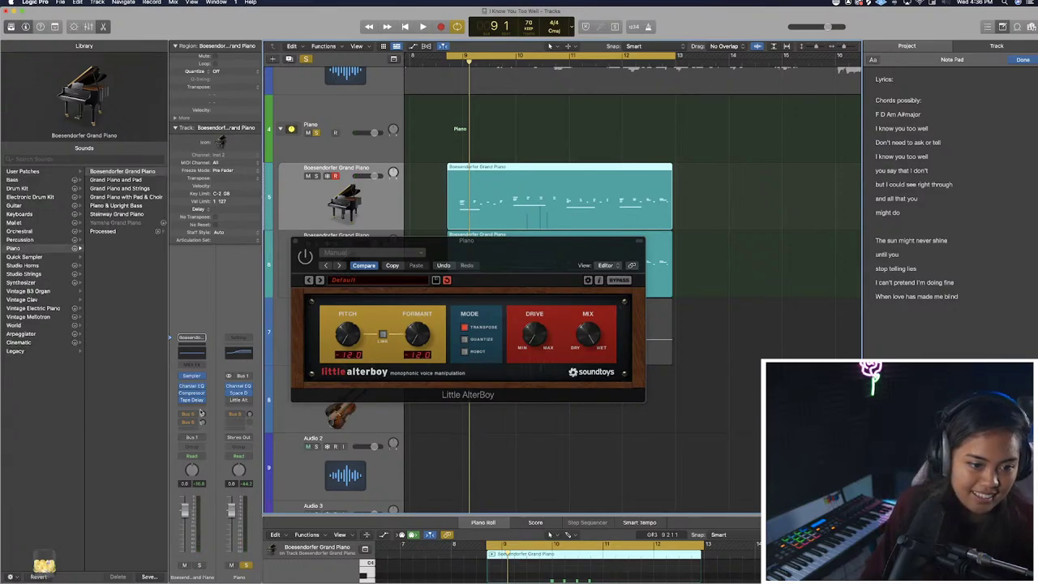
{"action": "left_click", "coordinate": [202, 407]}
{"action": "mouse_move", "coordinate": [213, 422]}
{"action": "left_click", "coordinate": [262, 422]}
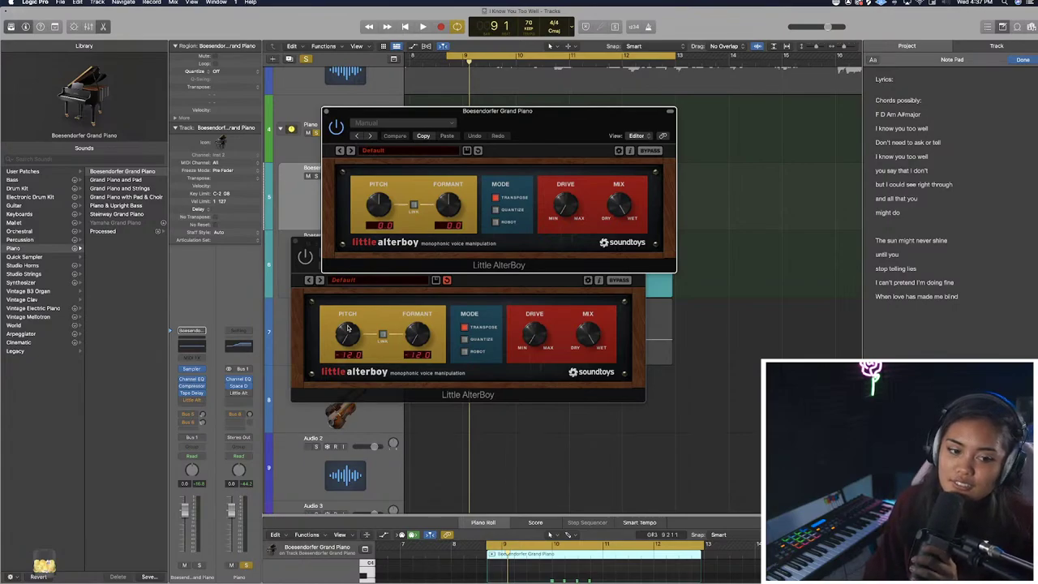
Close the stack's Little AlterBoy window and set Pitch to -12.0 in the Boesendorfer track's Little AlterBoy during playback.
{"action": "left_click", "coordinate": [297, 244]}
{"action": "left_click_drag", "start_coordinate": [442, 126], "coordinate": [154, 137]}
{"action": "key", "text": "space"}
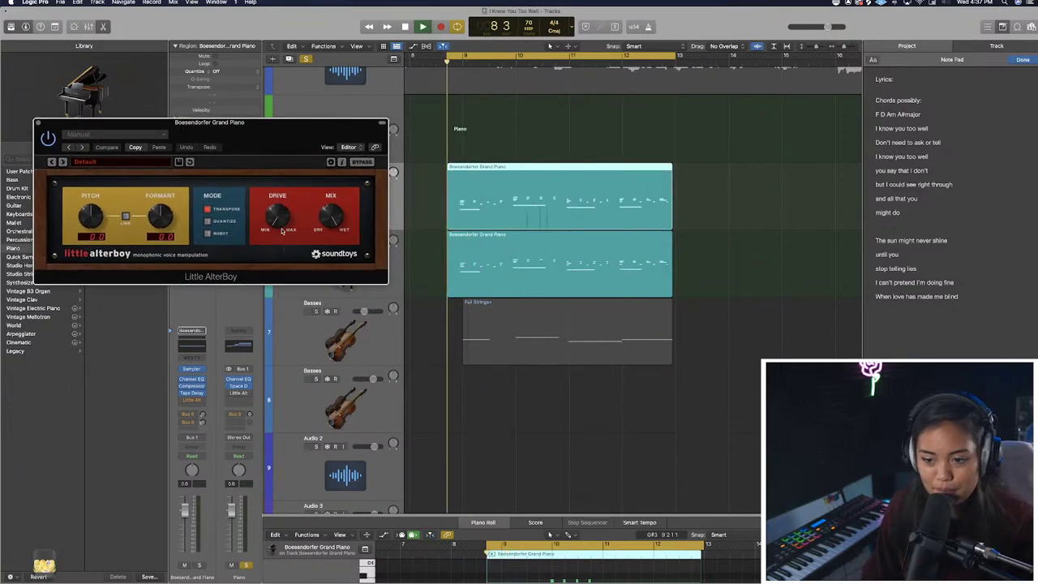
{"action": "left_click_drag", "start_coordinate": [90, 219], "coordinate": [91, 251]}
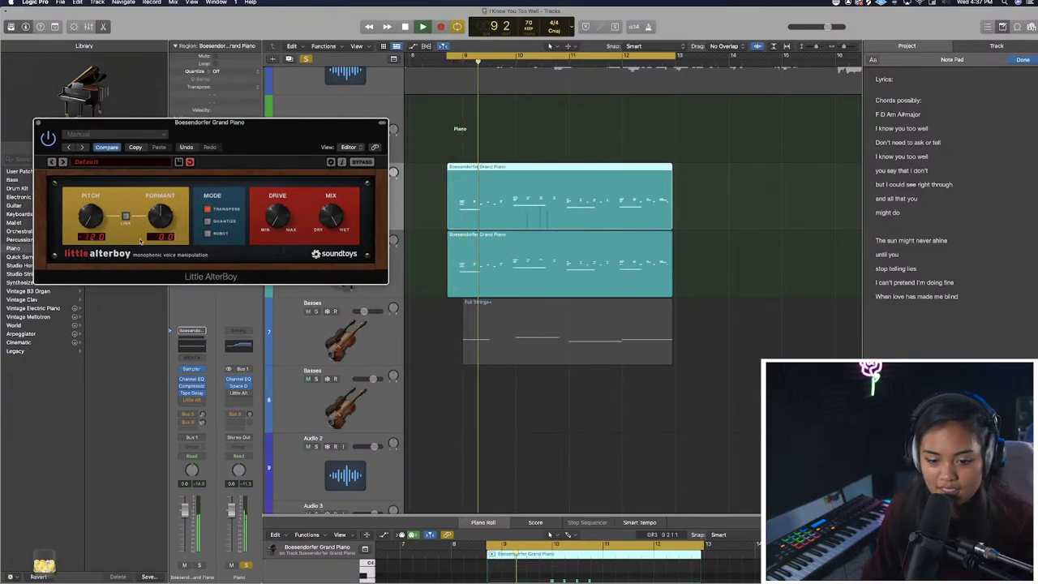
Solo the upper Boesendorfer Grand Piano track, set its Little AlterBoy Formant to -12.0, and stop playback.
{"action": "left_click_drag", "start_coordinate": [257, 143], "coordinate": [714, 227]}
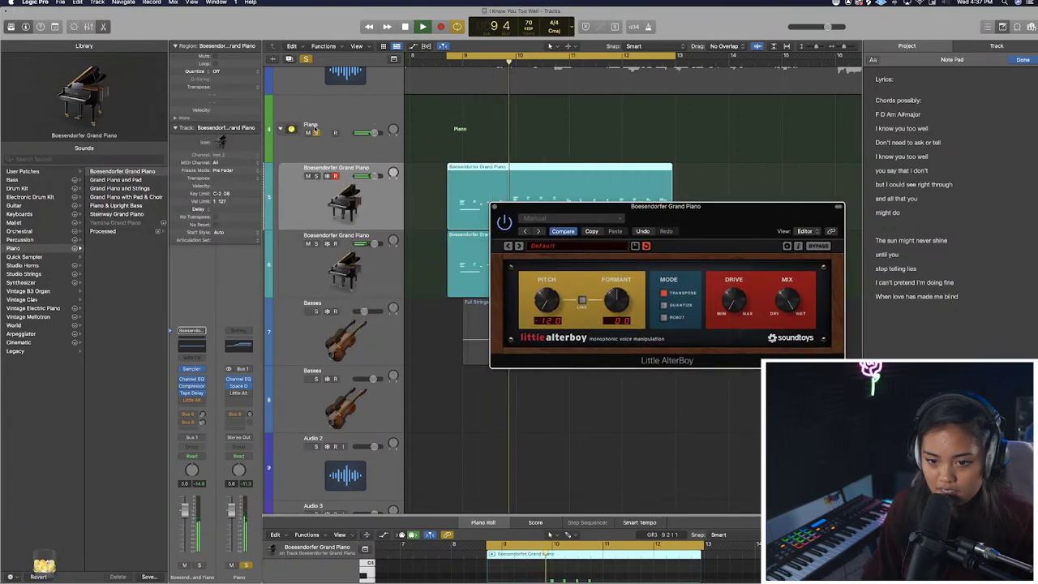
{"action": "left_click", "coordinate": [317, 176]}
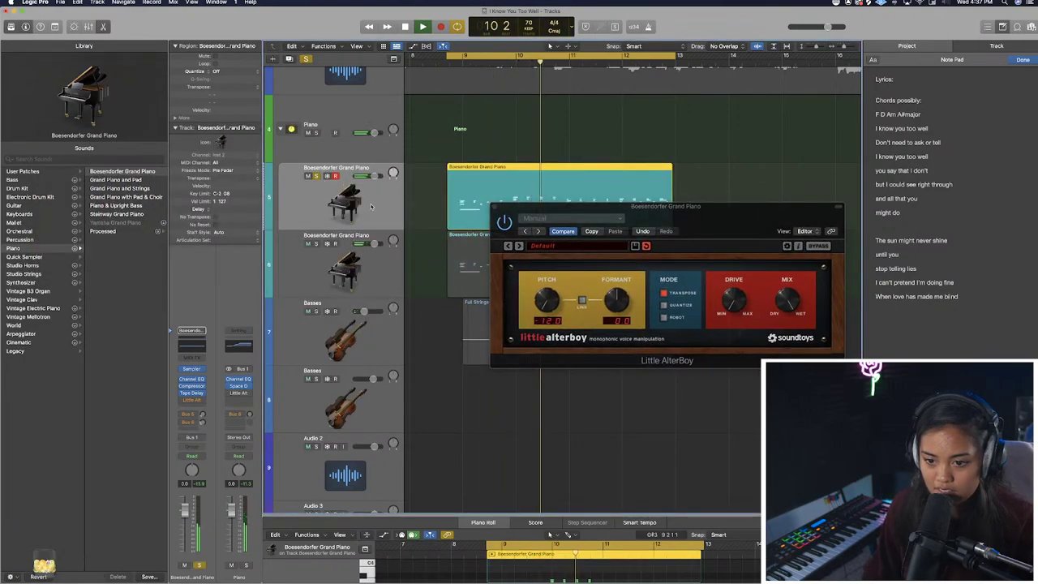
{"action": "left_click_drag", "start_coordinate": [616, 302], "coordinate": [596, 336]}
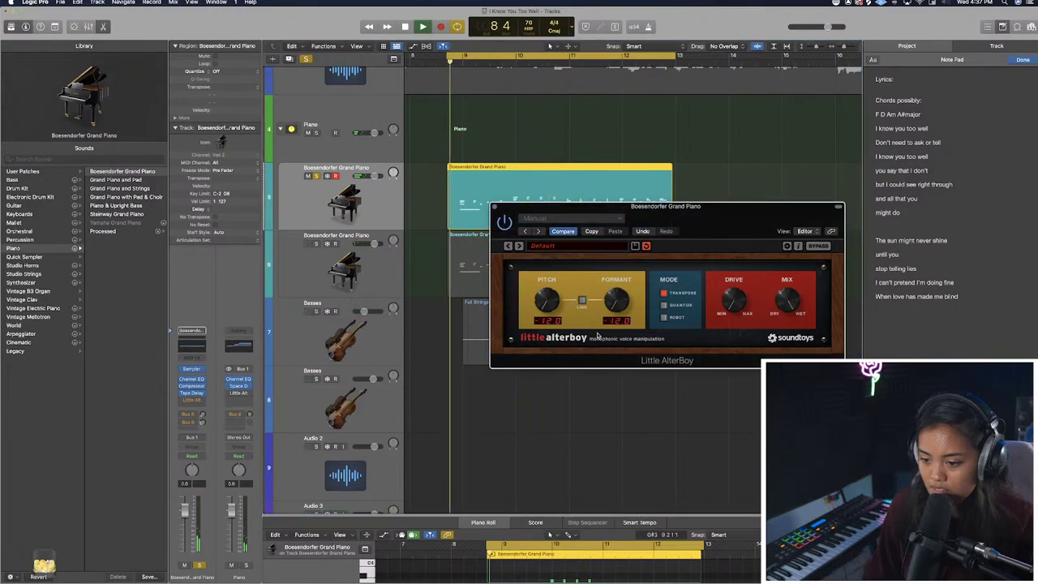
{"action": "key", "text": "space"}
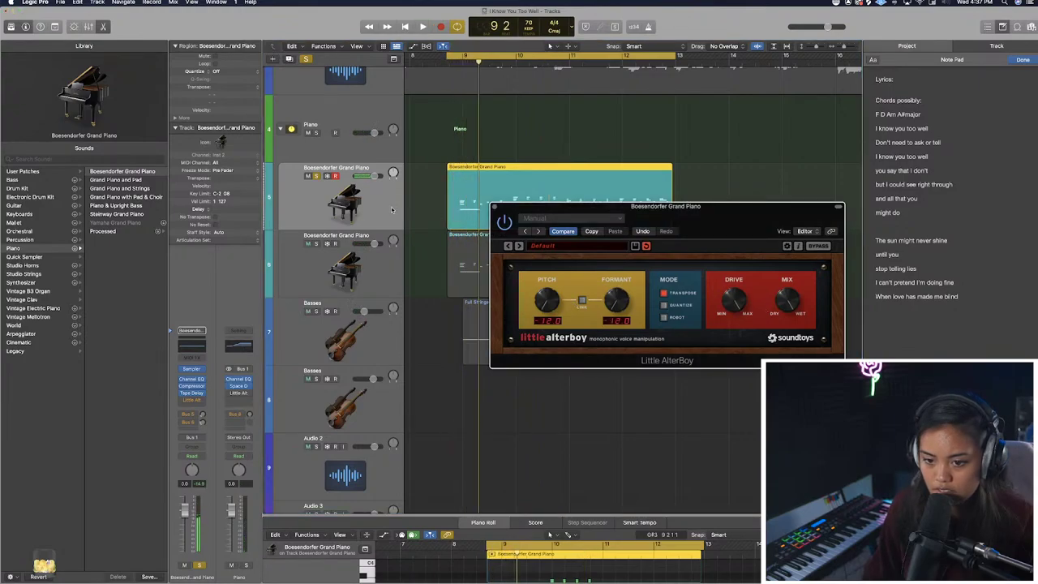
{"action": "left_click", "coordinate": [371, 210]}
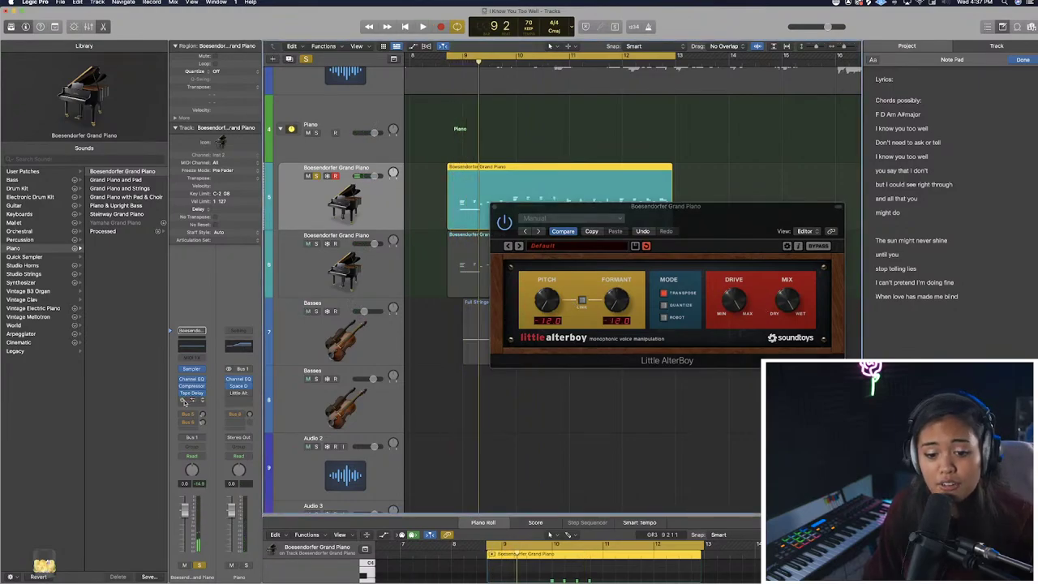
Turn off Low Latency Mode in the general audio preferences and close the preferences.
{"action": "left_click", "coordinate": [39, 3]}
{"action": "mouse_move", "coordinate": [65, 24]}
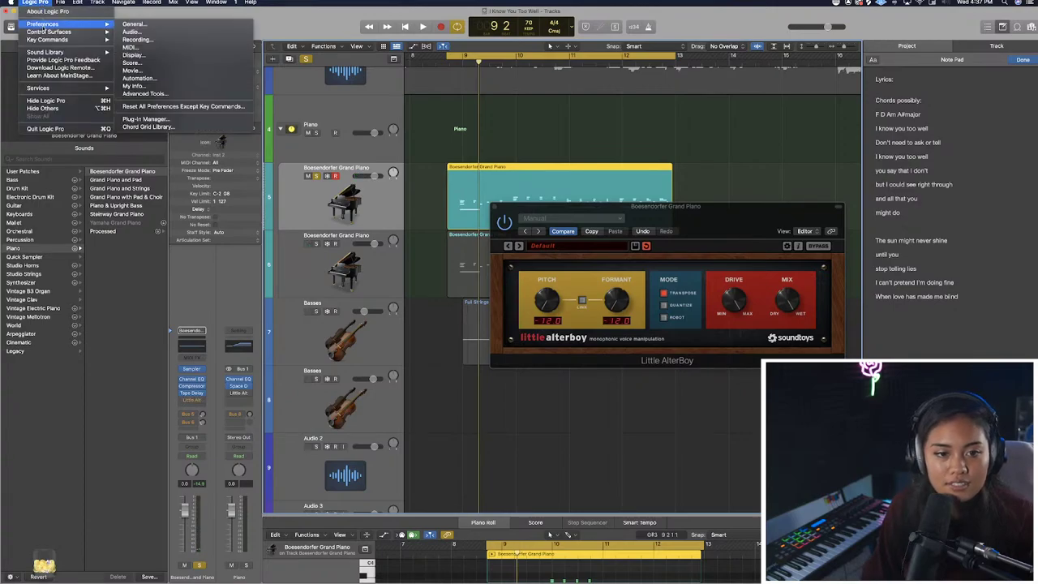
{"action": "left_click", "coordinate": [138, 24]}
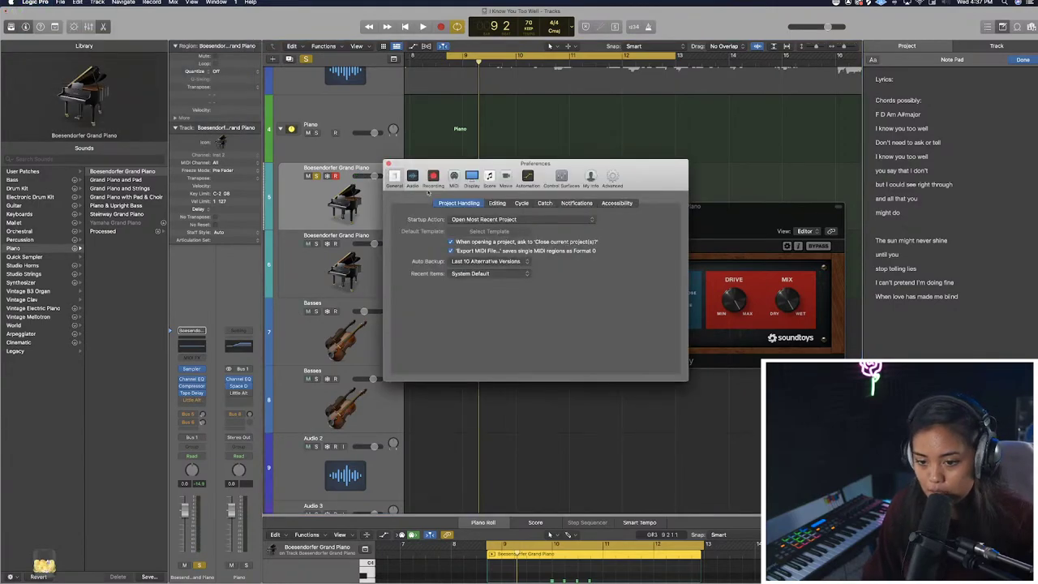
{"action": "left_click", "coordinate": [411, 178]}
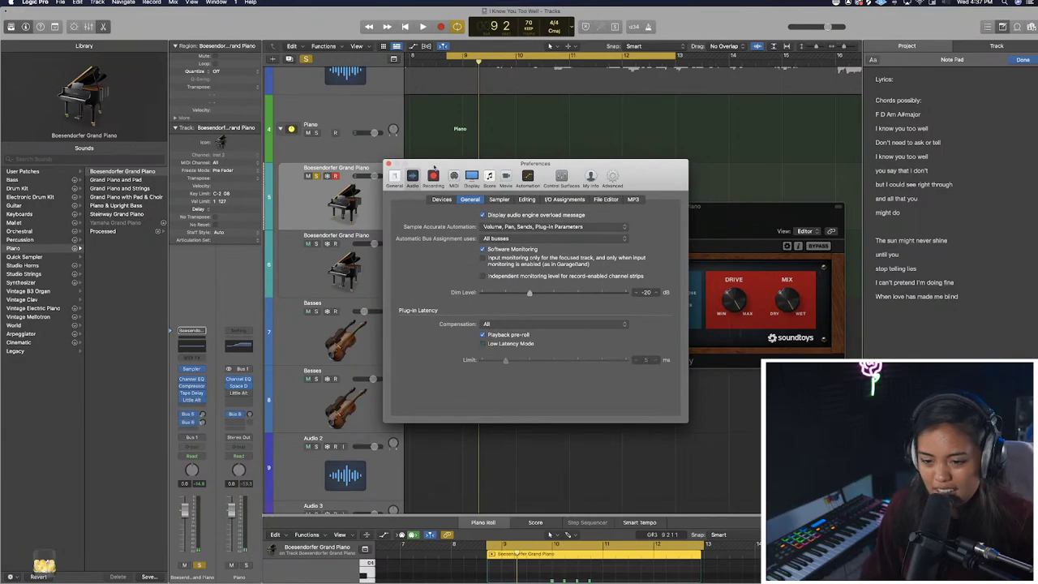
{"action": "left_click", "coordinate": [389, 164]}
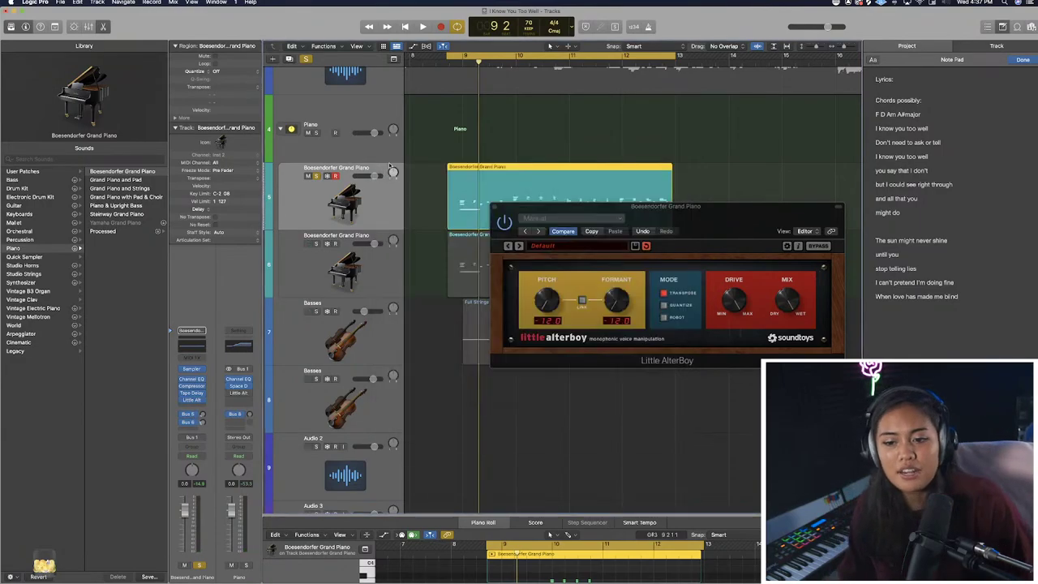
Raise Little AlterBoy's Drive slightly and bring Formant up to about 0.4 while auditioning the soloed piano.
{"action": "key", "text": "space"}
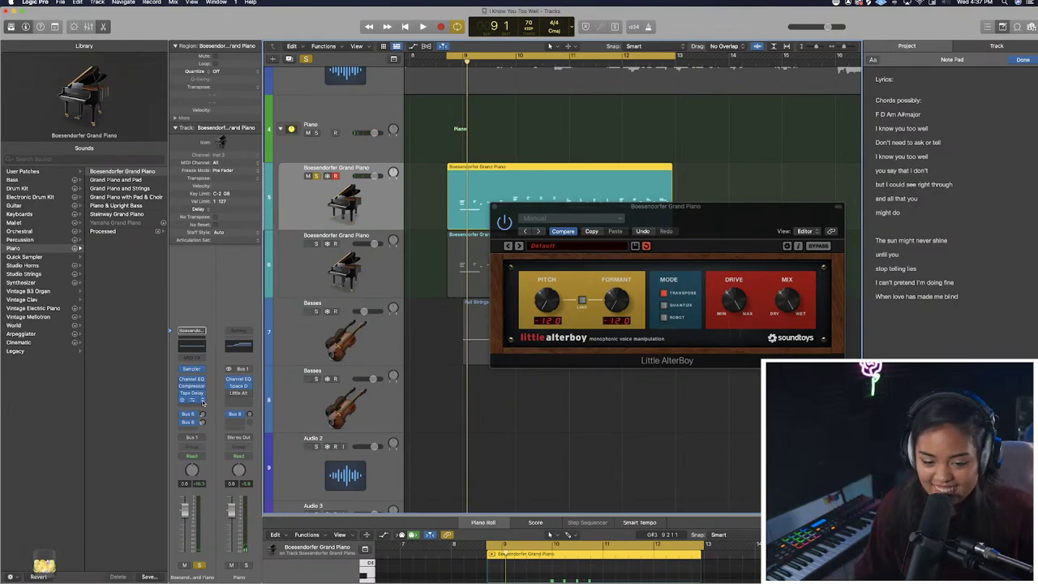
{"action": "left_click", "coordinate": [727, 300]}
{"action": "key", "text": "space"}
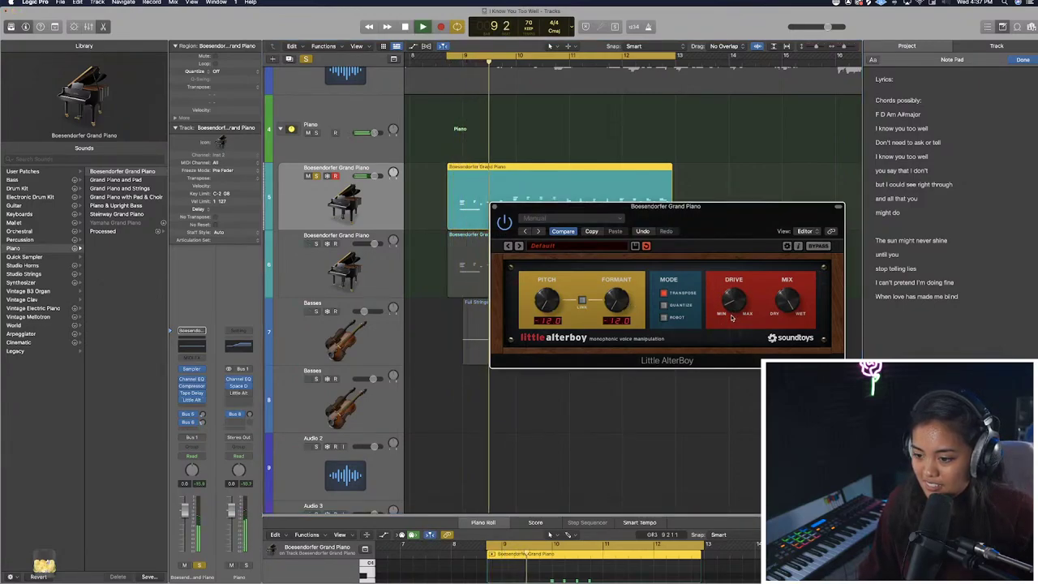
{"action": "left_click_drag", "start_coordinate": [616, 307], "coordinate": [625, 278]}
{"action": "key", "text": "space"}
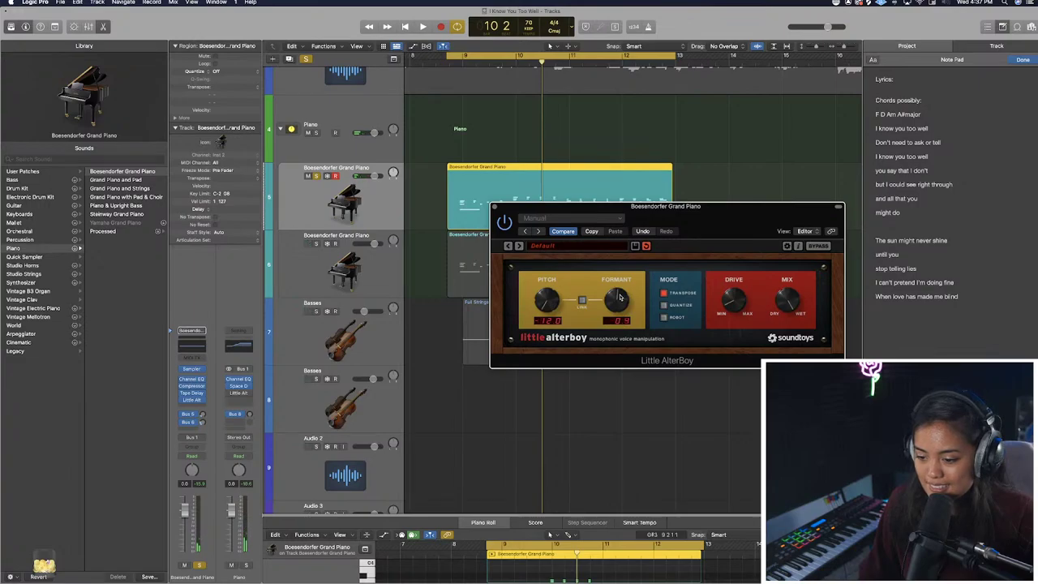
Audition the soloed piano with Little AlterBoy's Formant set to 0.0 and Mix lowered toward dry.
{"action": "key", "text": "space"}
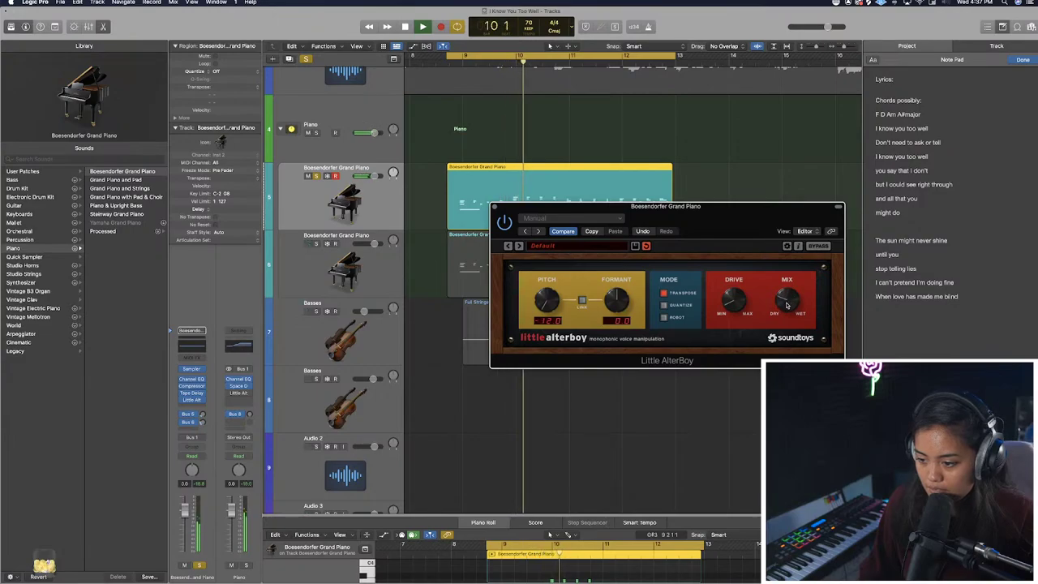
{"action": "left_click_drag", "start_coordinate": [614, 305], "coordinate": [621, 262]}
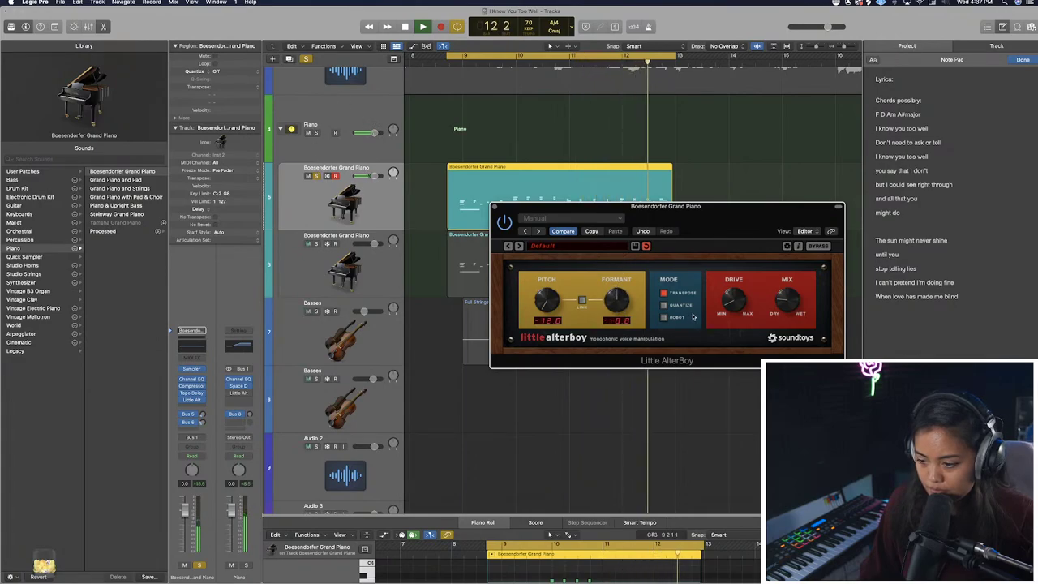
{"action": "key", "text": "space"}
{"action": "key", "text": "space"}
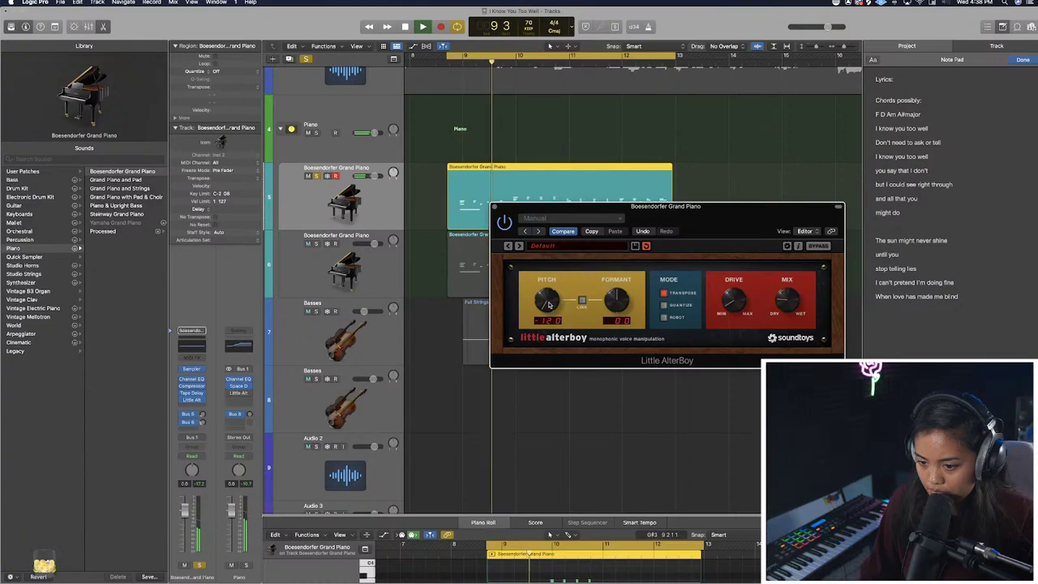
Set Little AlterBoy's Pitch to 0.0 and Formant to -12.0, and play the soloed piano.
{"action": "left_click_drag", "start_coordinate": [547, 303], "coordinate": [560, 264]}
{"action": "key", "text": "space"}
{"action": "left_click_drag", "start_coordinate": [608, 332], "coordinate": [607, 339]}
{"action": "key", "text": "space"}
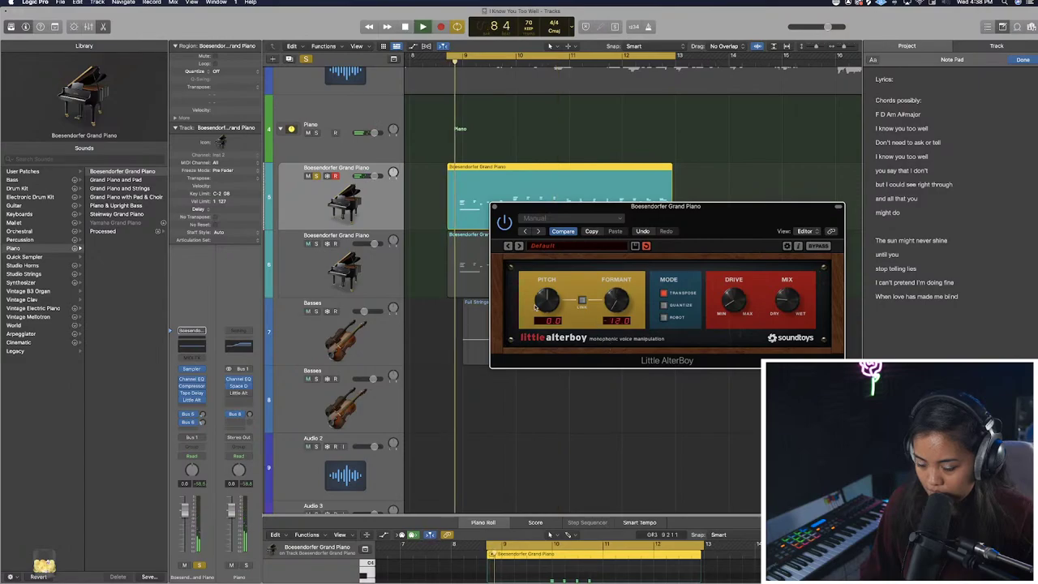
Set Little AlterBoy's Pitch back to -12.0 and raise Mix toward wet on the soloed piano.
{"action": "key", "text": "space"}
{"action": "left_click_drag", "start_coordinate": [544, 303], "coordinate": [537, 348]}
{"action": "key", "text": "space"}
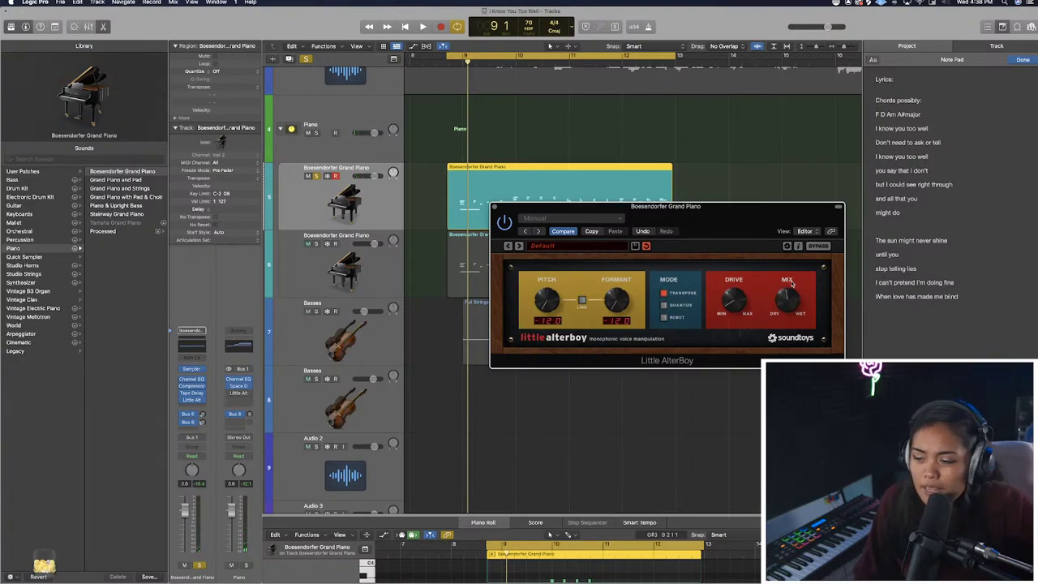
During playback, raise Little AlterBoy's Drive, turn Mix fully wet, and set Pitch to -2.0 and Formant to -6.0.
{"action": "key", "text": "space"}
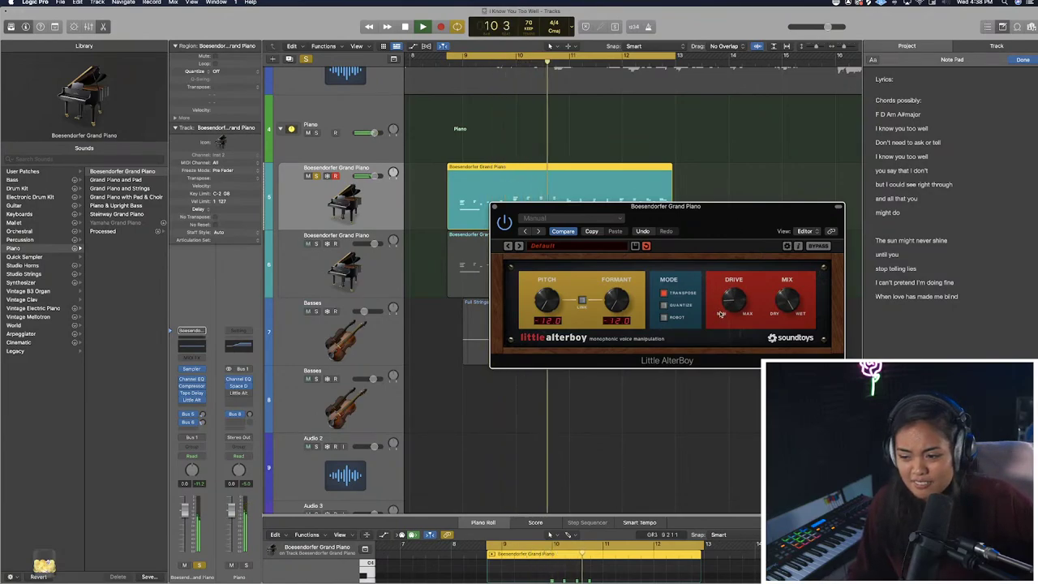
{"action": "left_click_drag", "start_coordinate": [549, 304], "coordinate": [548, 284]}
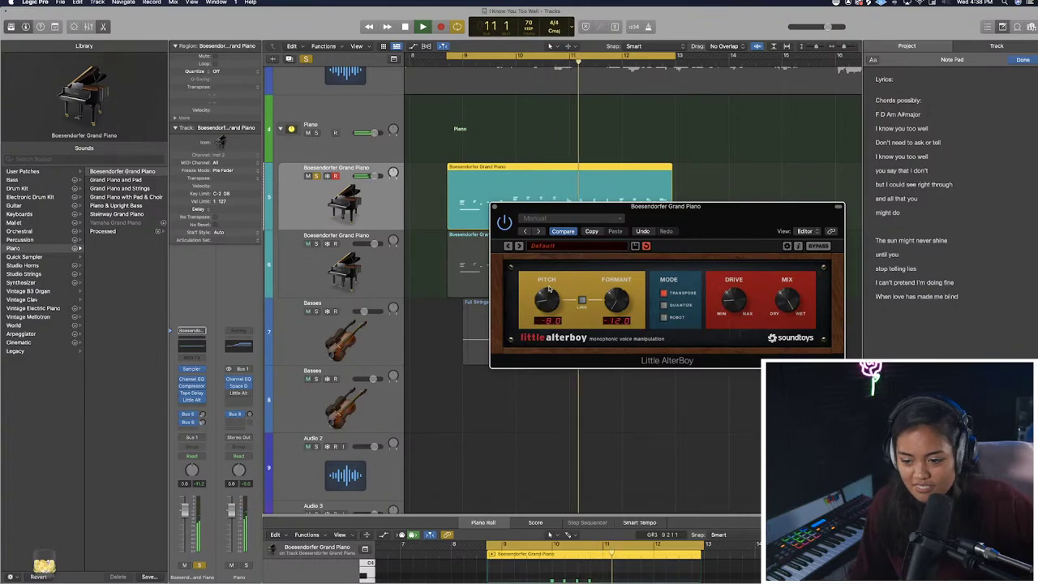
{"action": "left_click_drag", "start_coordinate": [616, 308], "coordinate": [618, 282]}
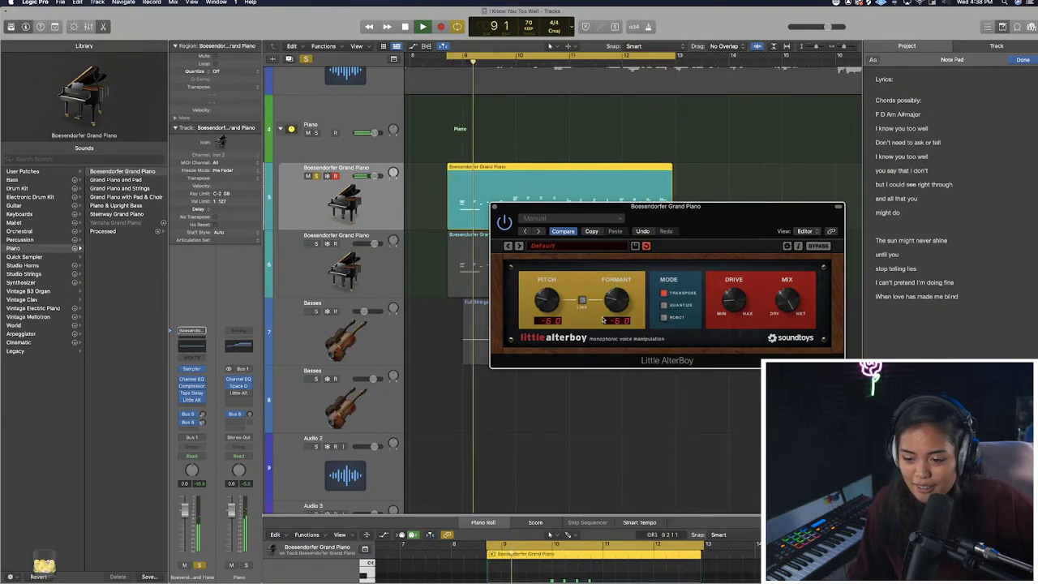
{"action": "left_click_drag", "start_coordinate": [541, 311], "coordinate": [542, 289]}
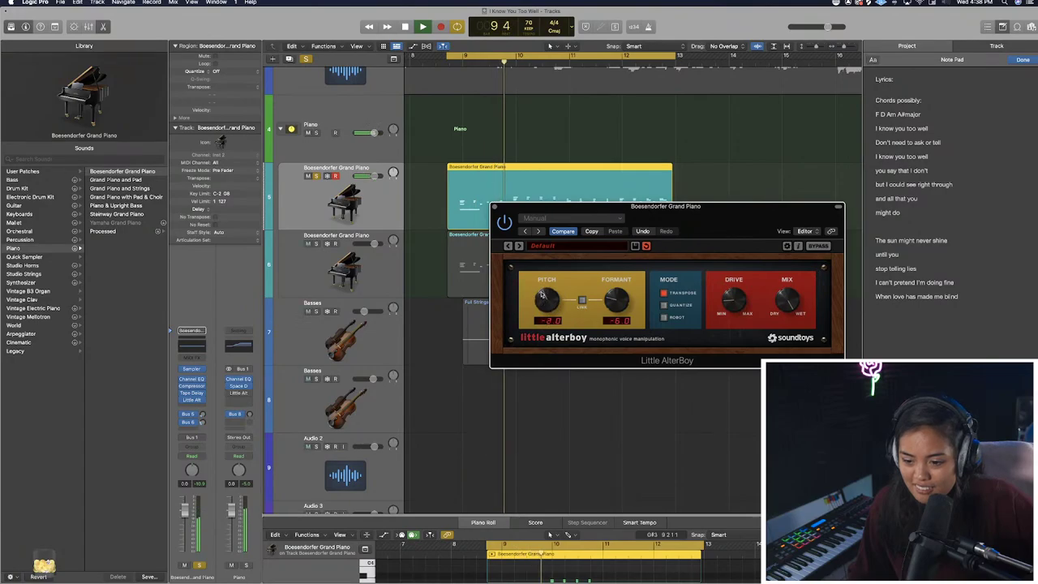
Raise the Formant in the Boesendorfer Grand Piano track's Little AlterBoy to about -1.4, stop playback and close the plug-in.
{"action": "left_click_drag", "start_coordinate": [612, 301], "coordinate": [616, 281]}
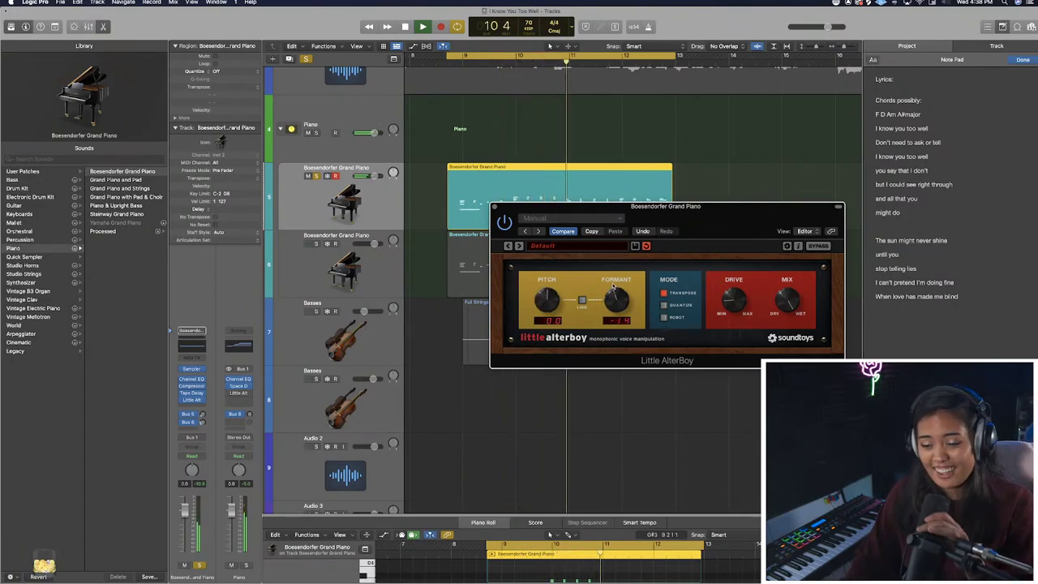
{"action": "key", "text": "space"}
{"action": "left_click", "coordinate": [494, 209]}
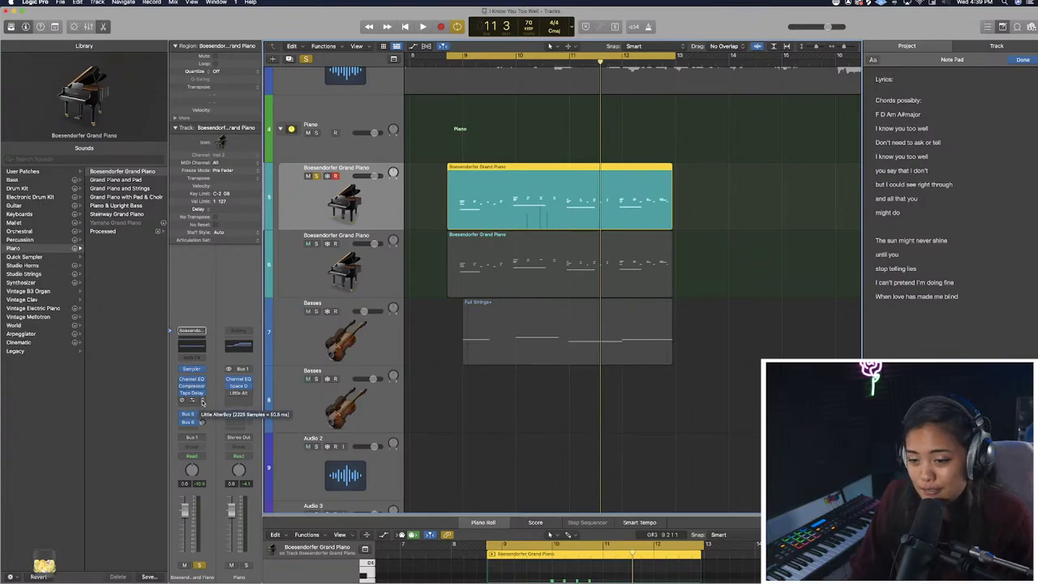
{"action": "left_click", "coordinate": [203, 403]}
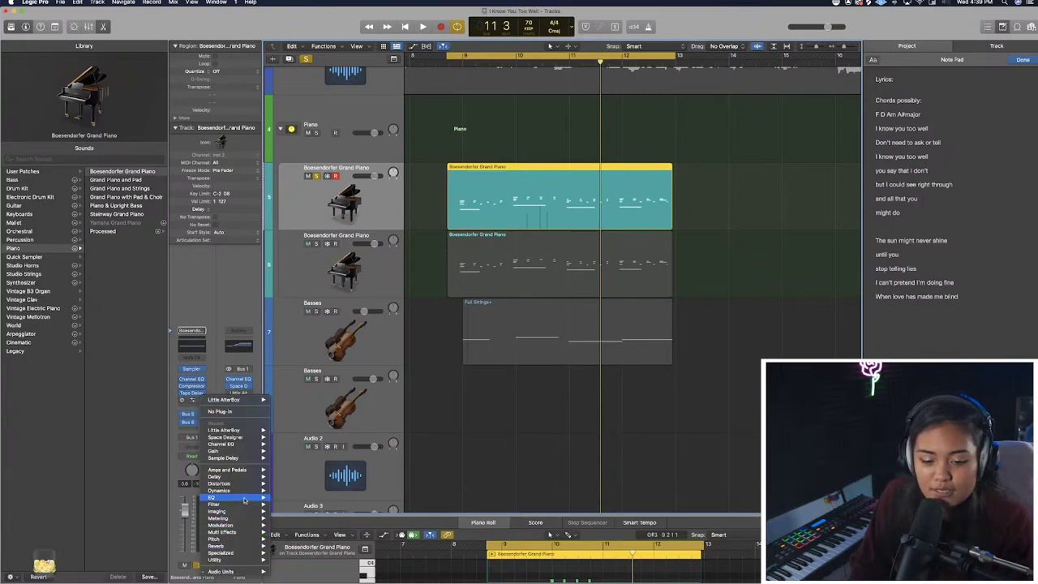
{"action": "mouse_move", "coordinate": [233, 548]}
{"action": "mouse_move", "coordinate": [236, 571]}
{"action": "mouse_move", "coordinate": [292, 543]}
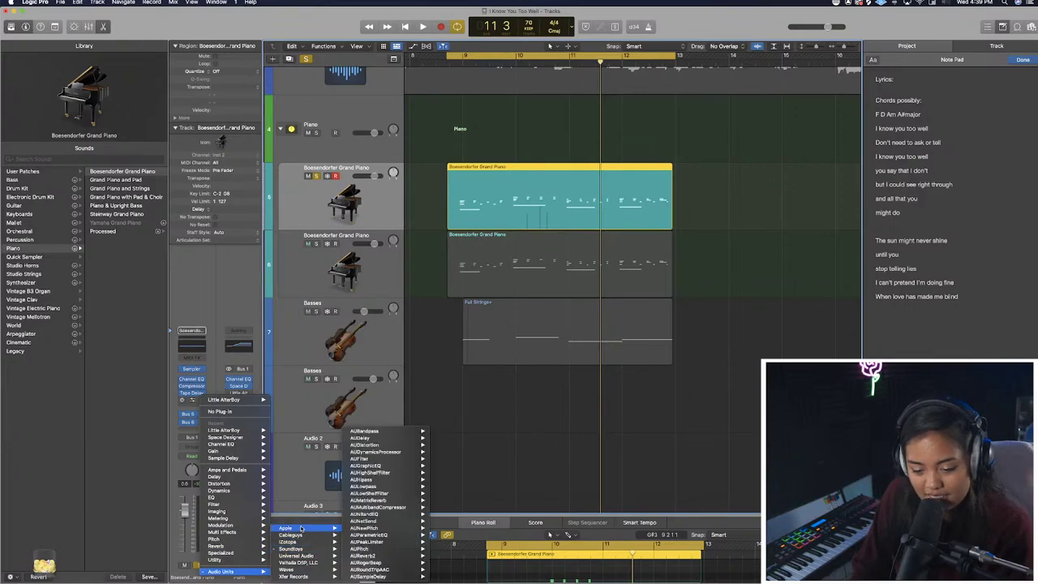
{"action": "mouse_move", "coordinate": [286, 564]}
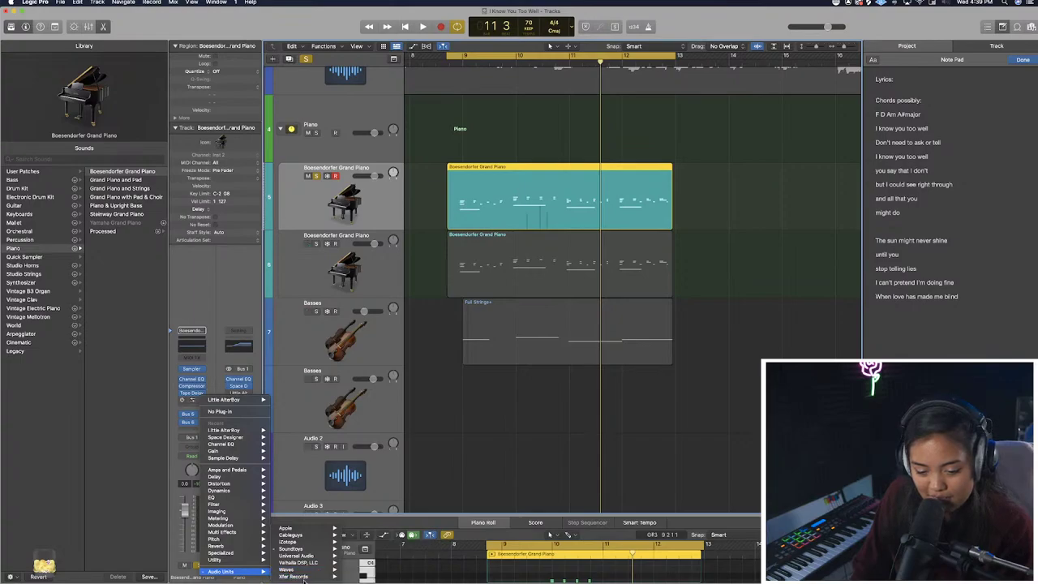
{"action": "left_click", "coordinate": [485, 405]}
Play the soloed piano from the start of the cycle range with its Little AlterBoy bypassed.
{"action": "left_click", "coordinate": [456, 62]}
{"action": "key", "text": "space"}
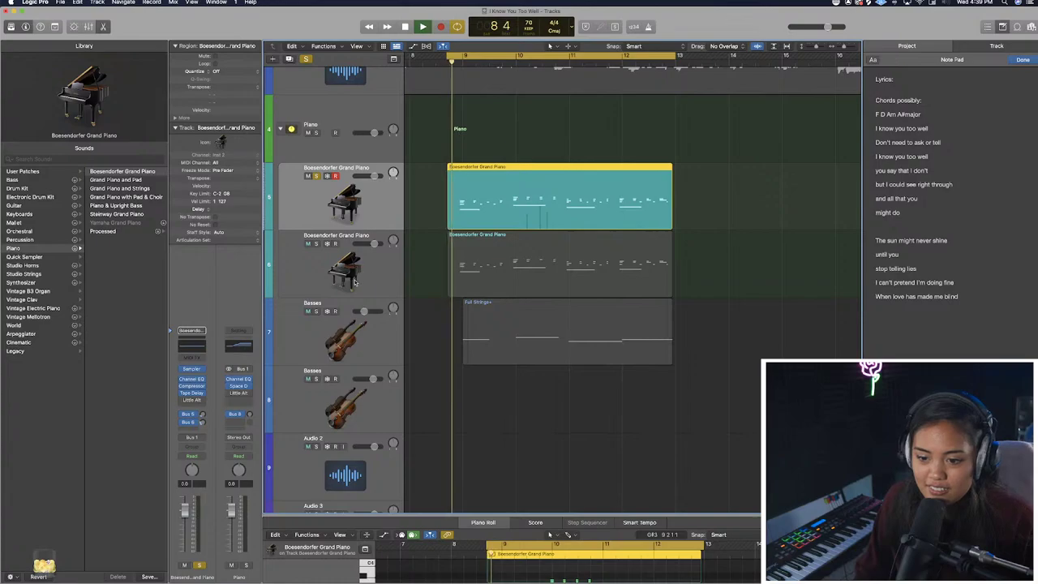
{"action": "key", "text": "space"}
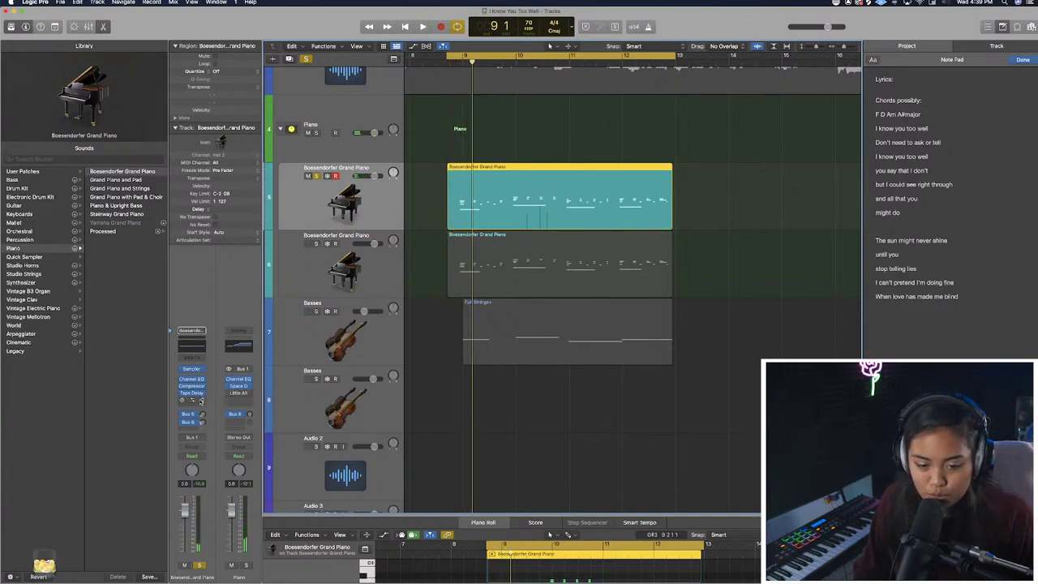
{"action": "key", "text": "space"}
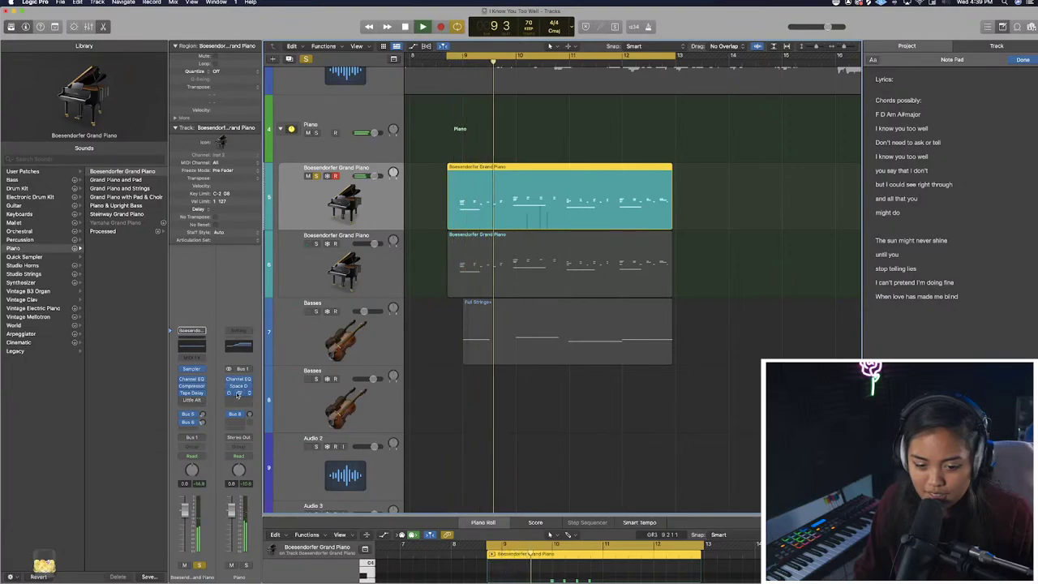
Check the Little AlterBoy settings on the Piano stack's channel while auditioning the piano, and close the plug-in.
{"action": "left_click", "coordinate": [238, 394]}
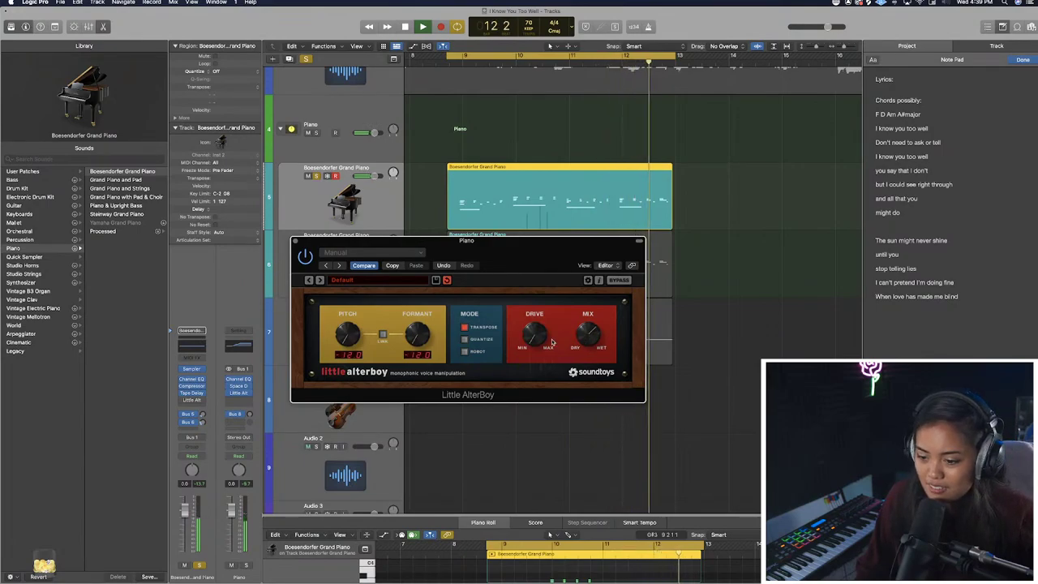
{"action": "key", "text": "space"}
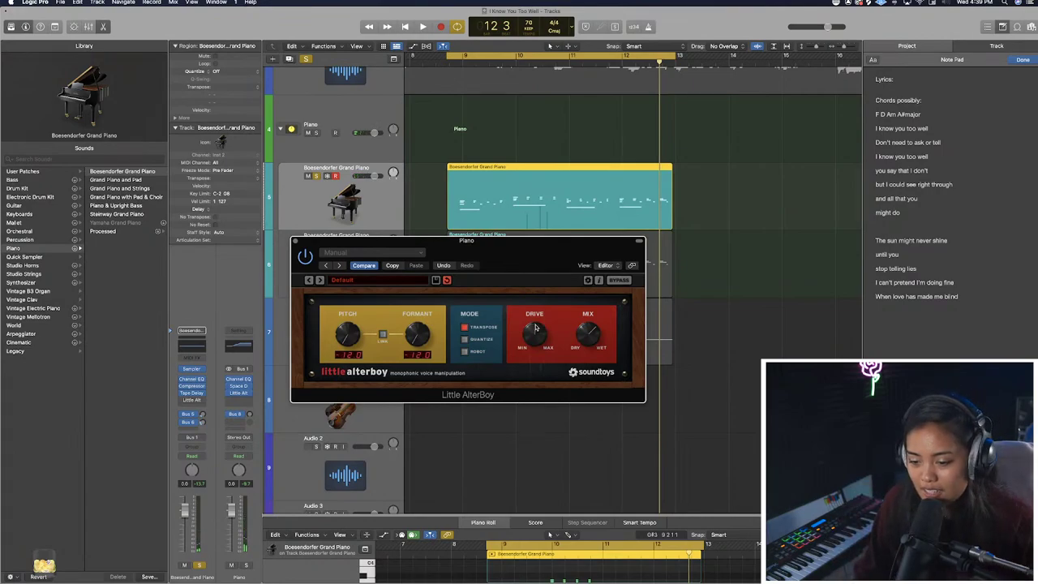
{"action": "key", "text": "space"}
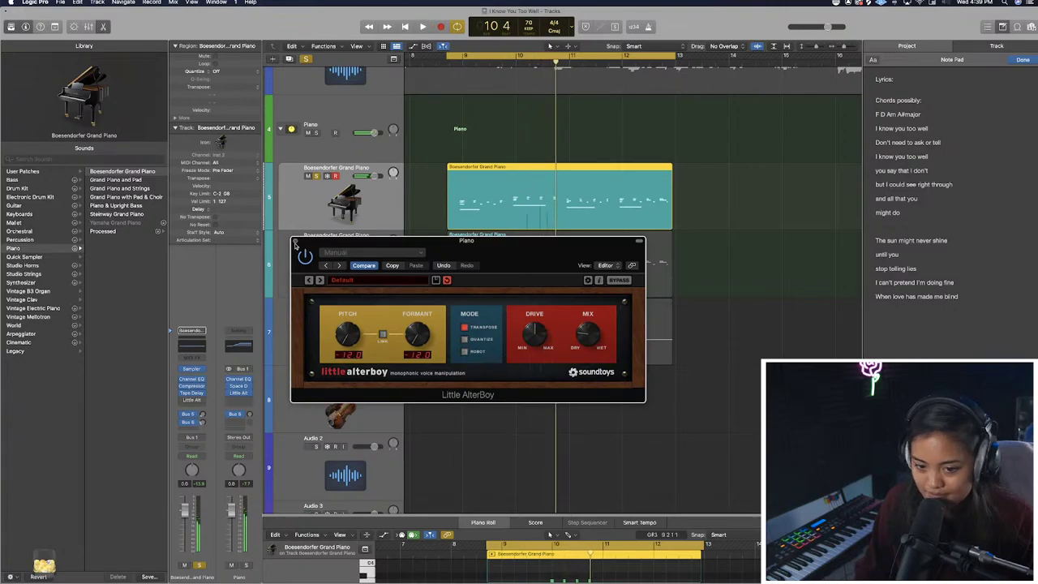
{"action": "left_click", "coordinate": [296, 243]}
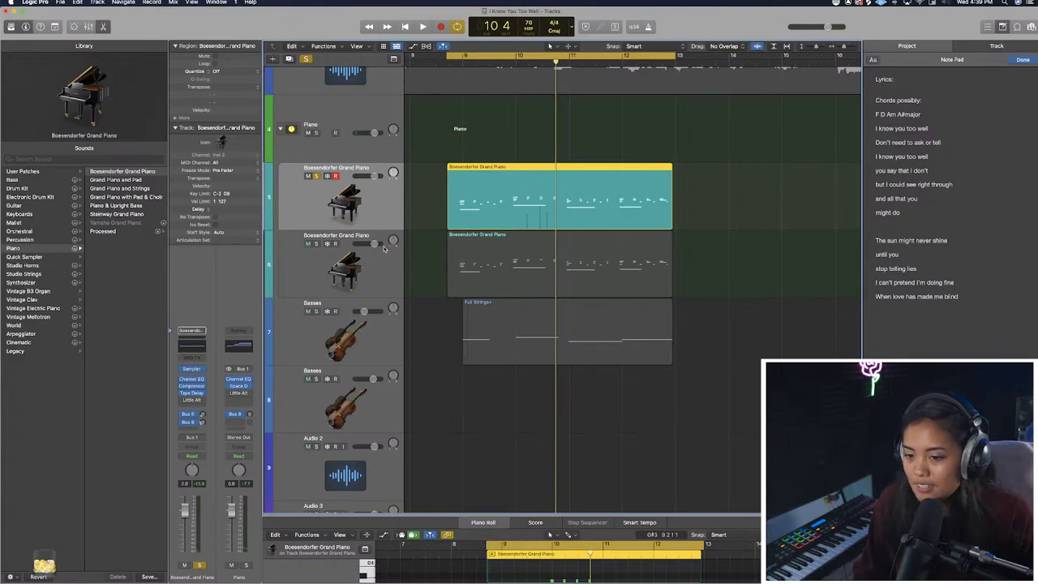
Solo the second Boesendorfer Grand Piano track and the upper Basses track, and audition them from the cycle start.
{"action": "left_click", "coordinate": [316, 244]}
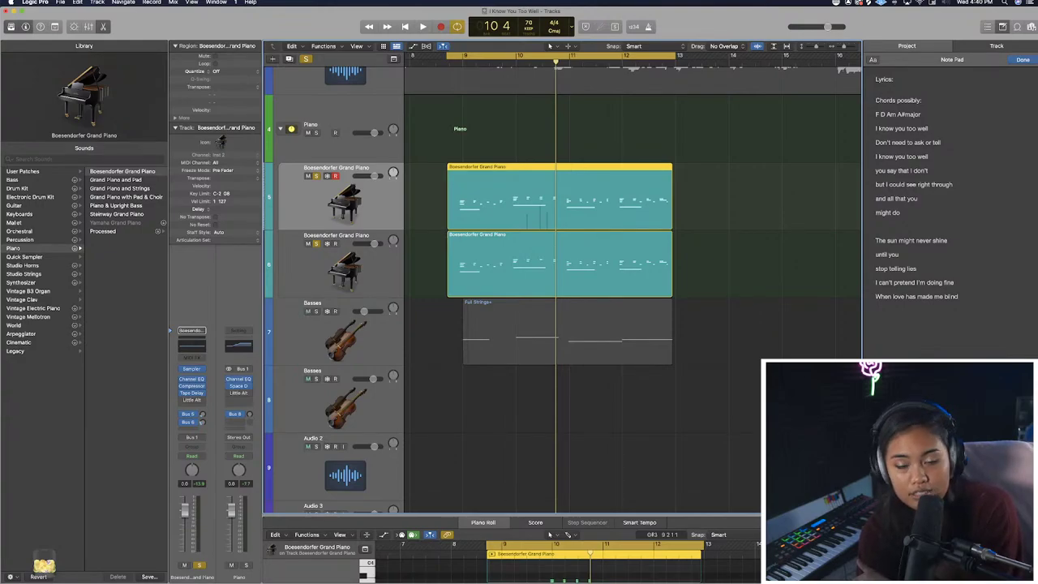
{"action": "left_click", "coordinate": [449, 57]}
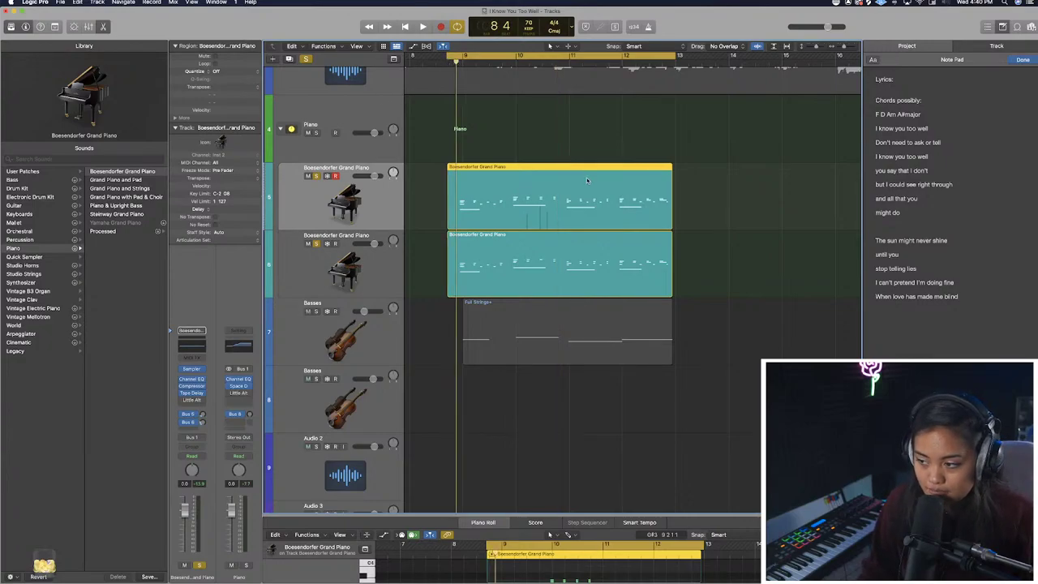
{"action": "key", "text": "space"}
{"action": "left_click", "coordinate": [317, 312]}
{"action": "key", "text": "space"}
{"action": "key", "text": "space"}
Save the project and add a duplicate of the Melody audio track, soloed and with input monitoring on.
{"action": "scroll", "coordinate": [370, 115], "scroll_direction": "up", "scroll_amount": 4}
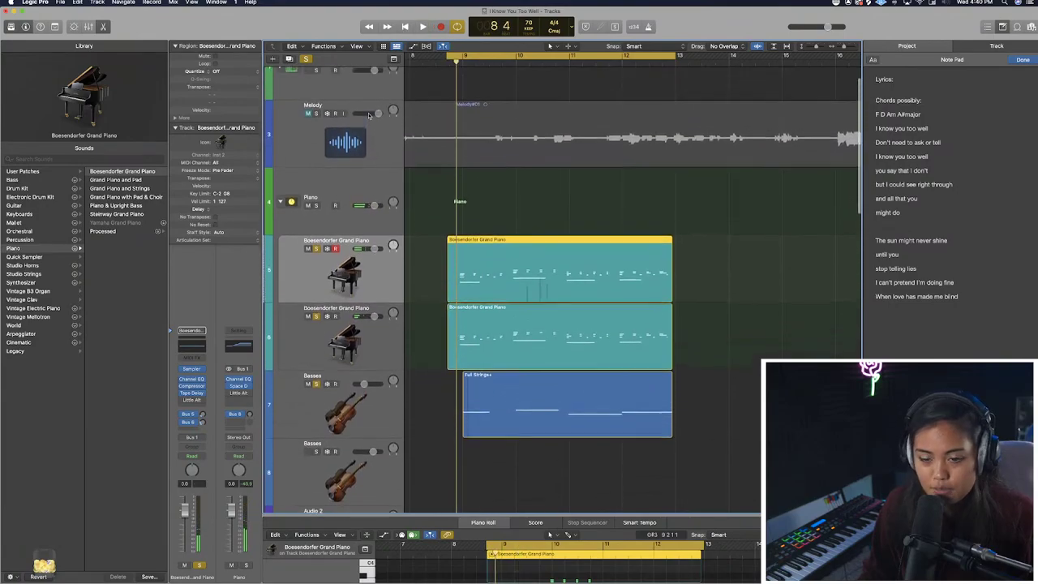
{"action": "left_click", "coordinate": [60, 3]}
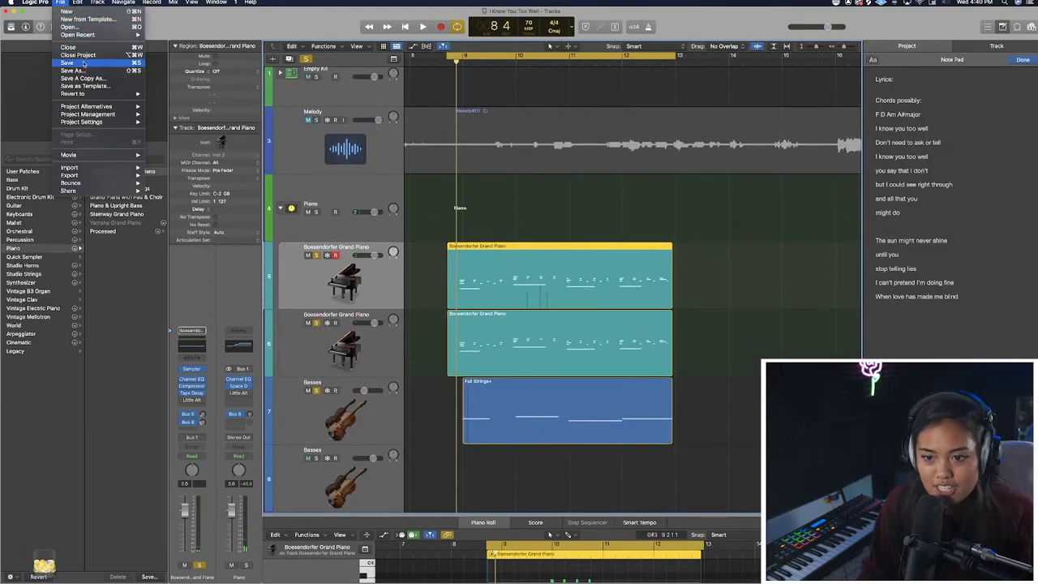
{"action": "left_click", "coordinate": [73, 63]}
{"action": "left_click", "coordinate": [341, 151]}
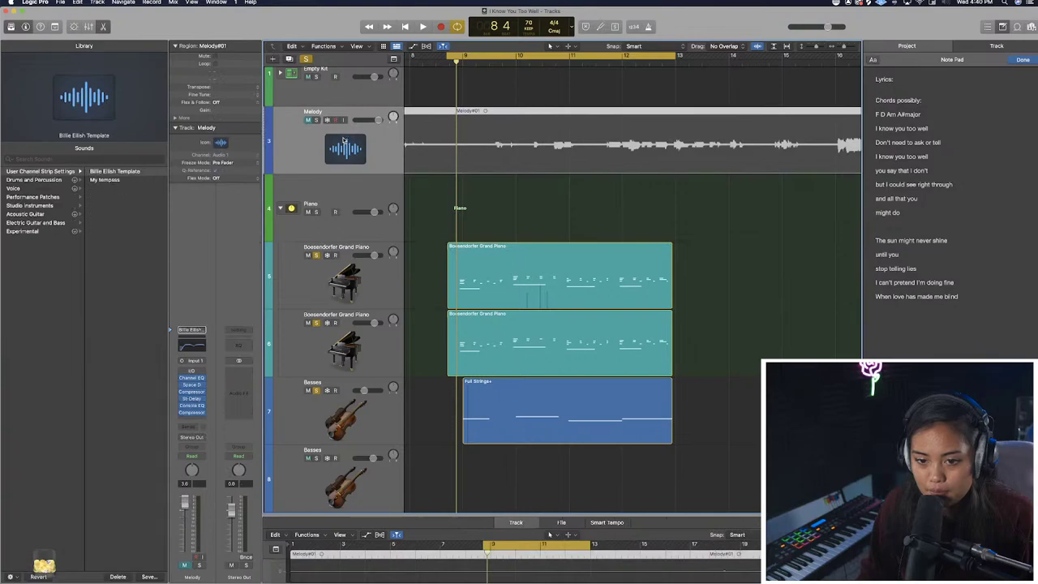
{"action": "key", "text": "super+d"}
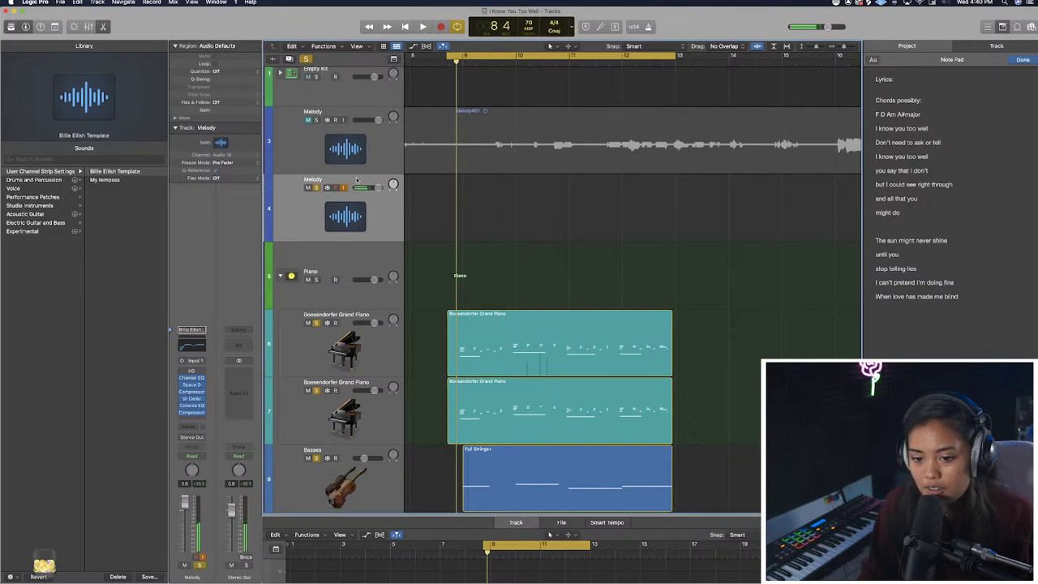
Enable Low Latency Mode in the general audio preferences and close the preferences.
{"action": "scroll", "coordinate": [357, 180], "scroll_direction": "down", "scroll_amount": 4}
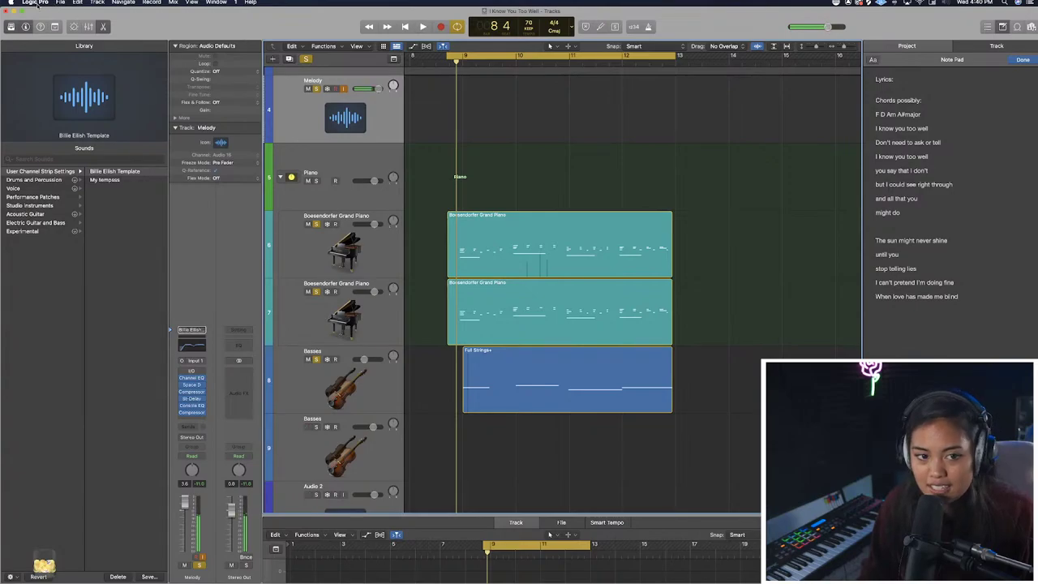
{"action": "left_click", "coordinate": [37, 3]}
{"action": "mouse_move", "coordinate": [64, 23]}
{"action": "left_click", "coordinate": [163, 26]}
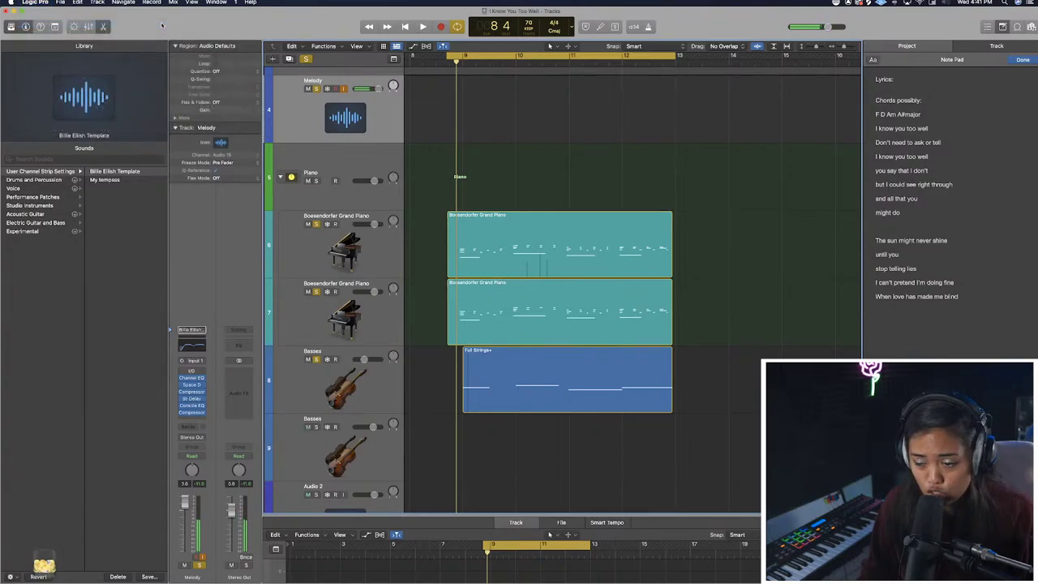
{"action": "left_click", "coordinate": [410, 179]}
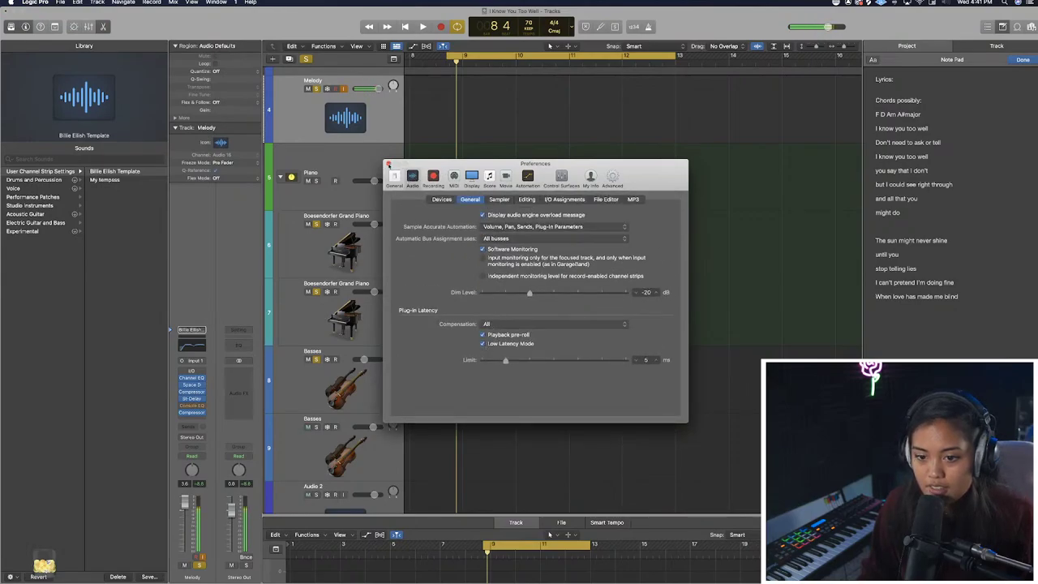
{"action": "left_click", "coordinate": [387, 163]}
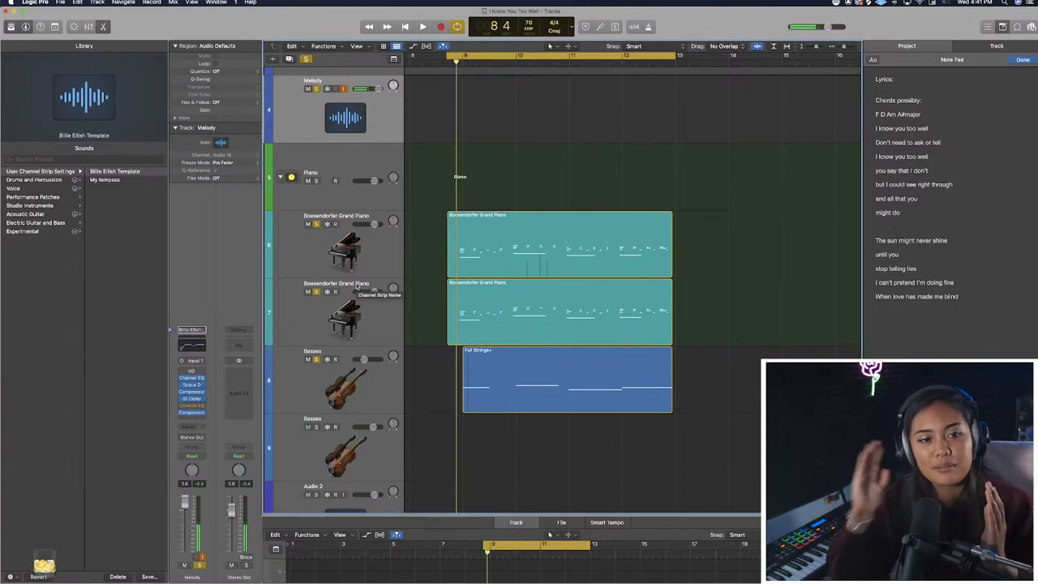
Turn on the metronome and play the soloed piano and strings from the cycle start.
{"action": "key", "text": "space"}
{"action": "key", "text": "space"}
{"action": "key", "text": "space"}
{"action": "key", "text": "space"}
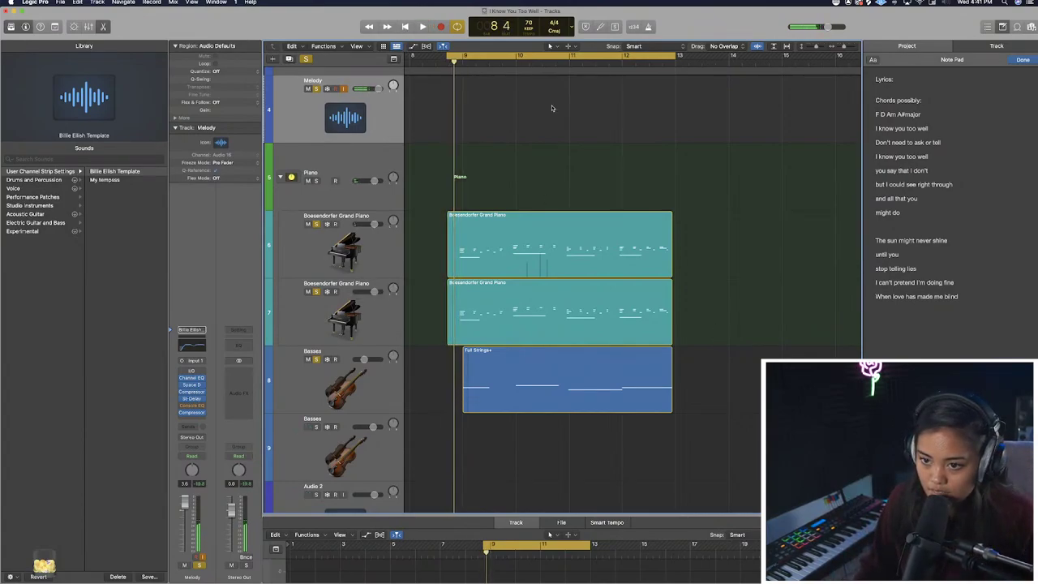
{"action": "key", "text": "space"}
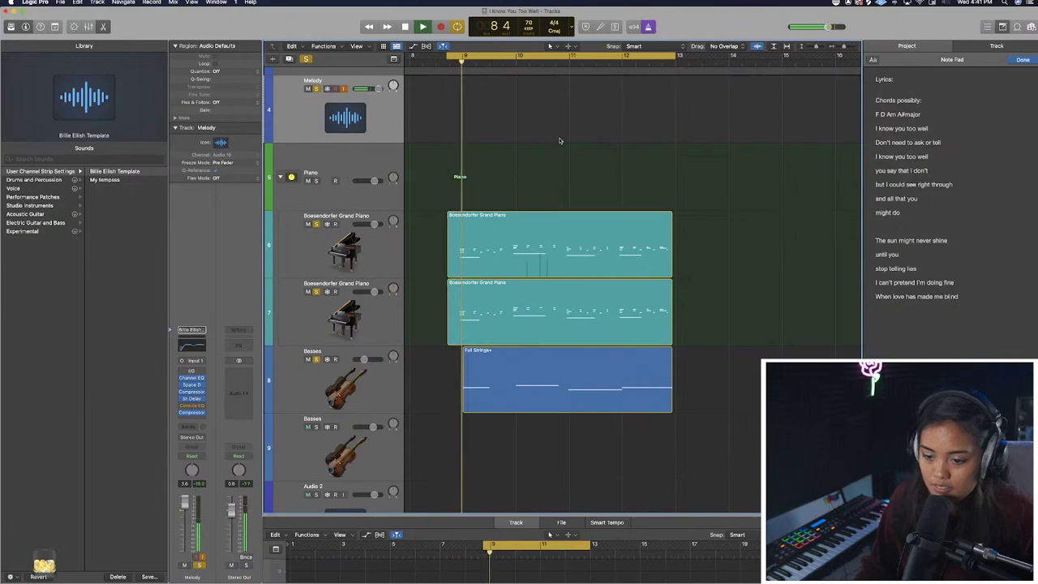
Extend the start of the cycle range back to just after bar 8 and play the loop.
{"action": "key", "text": "space"}
{"action": "left_click_drag", "start_coordinate": [449, 58], "coordinate": [424, 59]}
{"action": "key", "text": "space"}
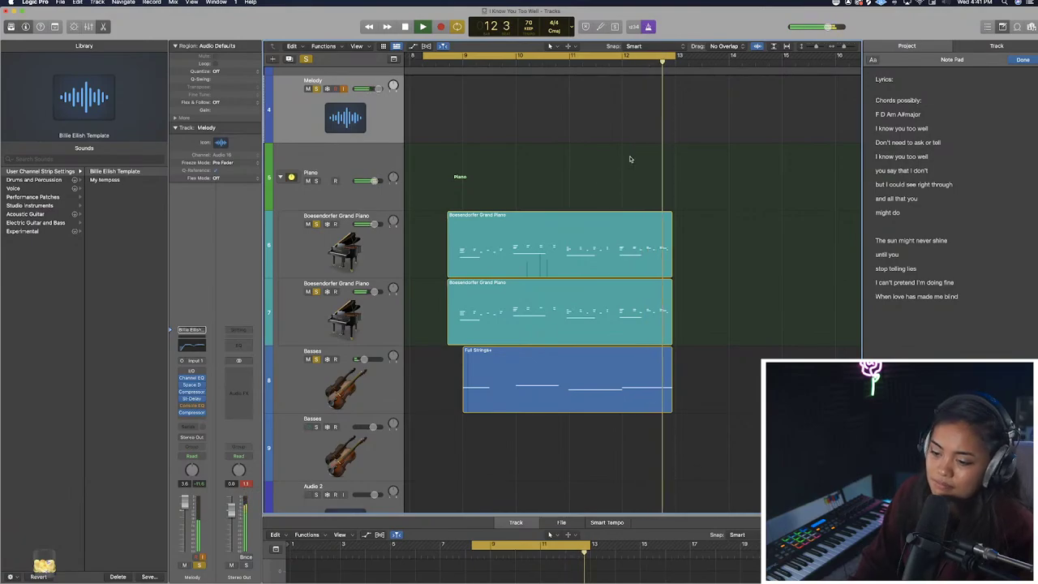
Set the cycle range to run from just before bar 9 to about bar 13 and play it.
{"action": "left_click_drag", "start_coordinate": [423, 58], "coordinate": [449, 60]}
{"action": "left_click_drag", "start_coordinate": [678, 57], "coordinate": [689, 57]}
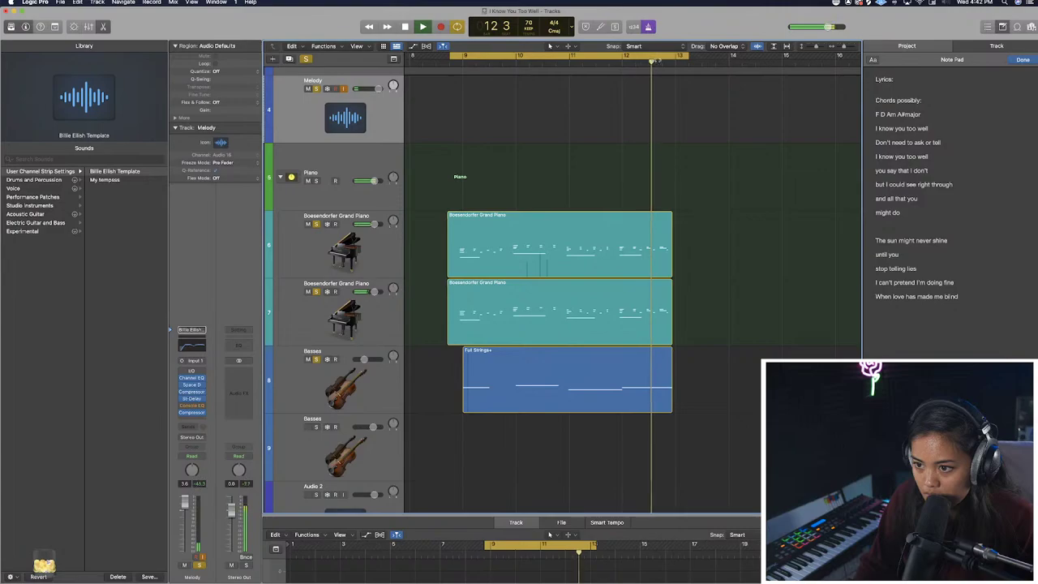
{"action": "key", "text": "space"}
{"action": "left_click_drag", "start_coordinate": [687, 58], "coordinate": [671, 61]}
{"action": "key", "text": "space"}
Select the two piano regions and the Full Strings+ region, nudge them slightly later together, and check the timing in playback.
{"action": "key", "text": "super+Right"}
{"action": "key", "text": "space"}
{"action": "left_click_drag", "start_coordinate": [545, 194], "coordinate": [543, 423]}
{"action": "key", "text": "super+Right"}
{"action": "key", "text": "super+Right"}
{"action": "left_click_drag", "start_coordinate": [475, 216], "coordinate": [483, 217]}
{"action": "key", "text": "space"}
{"action": "key", "text": "space"}
{"action": "key", "text": "super+Right"}
{"action": "key", "text": "space"}
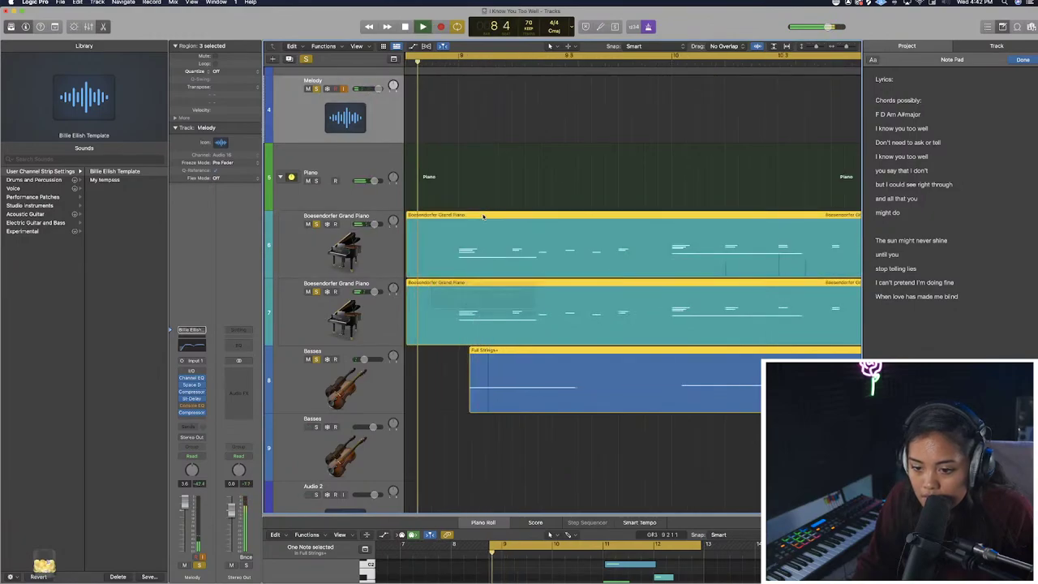
Start the cycle range at bar 9 and place the playhead at its beginning.
{"action": "key", "text": "super+Left"}
{"action": "key", "text": "super+Left"}
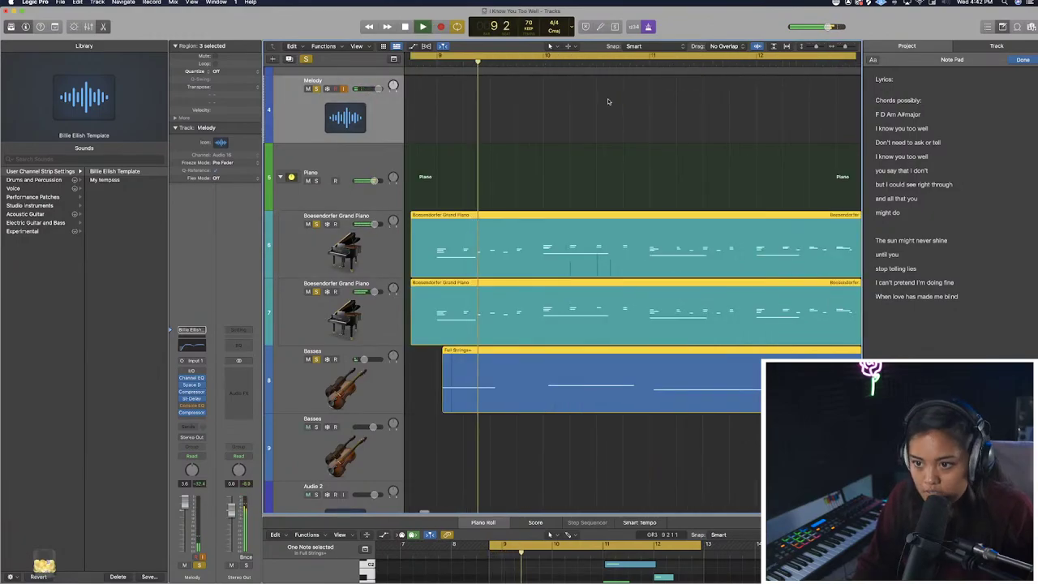
{"action": "key", "text": "super+Left"}
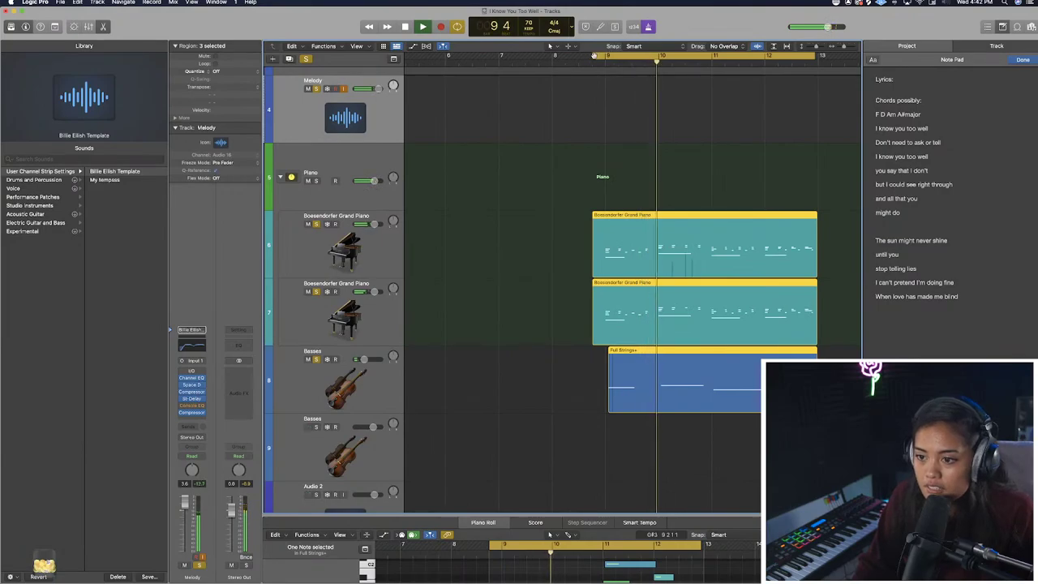
{"action": "scroll", "coordinate": [661, 146], "scroll_direction": "right", "scroll_amount": 4}
{"action": "scroll", "coordinate": [662, 146], "scroll_direction": "right", "scroll_amount": 2}
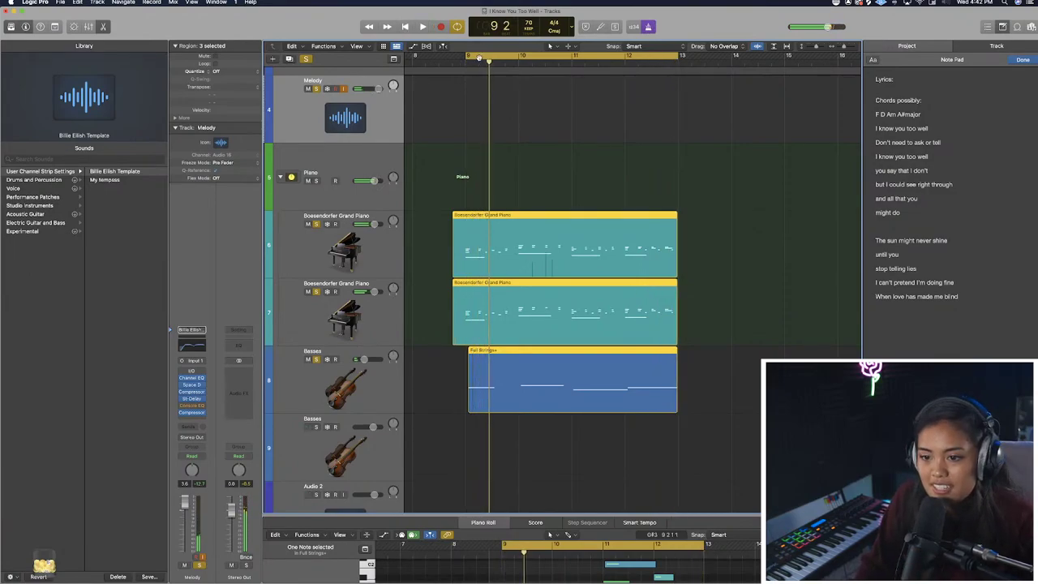
{"action": "left_click", "coordinate": [466, 59]}
{"action": "left_click", "coordinate": [466, 62]}
{"action": "key", "text": "super+Right"}
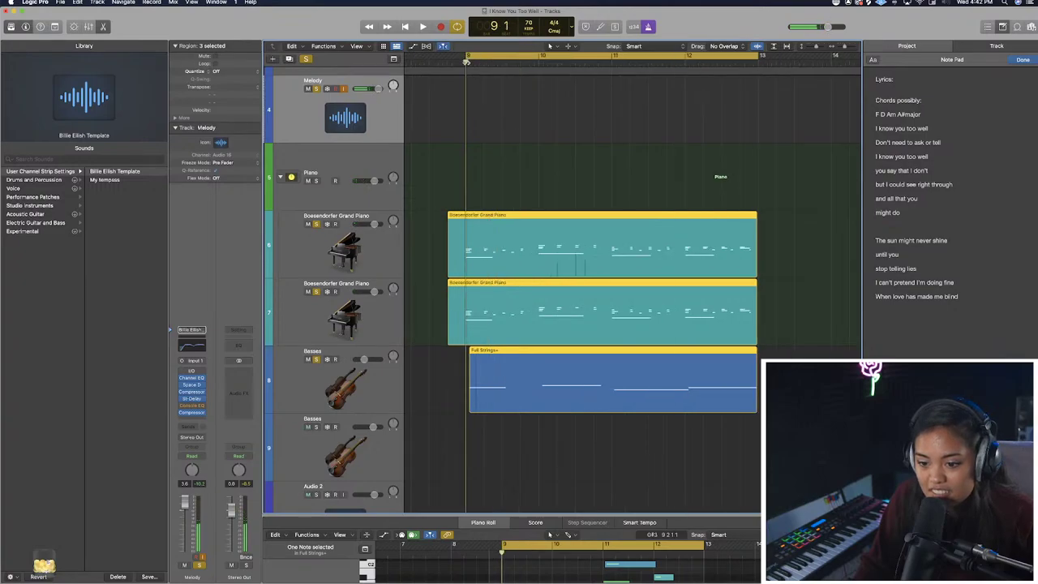
{"action": "key", "text": "super+Left"}
Try duplicating the Piano track stack and undo the duplication.
{"action": "left_click", "coordinate": [345, 182]}
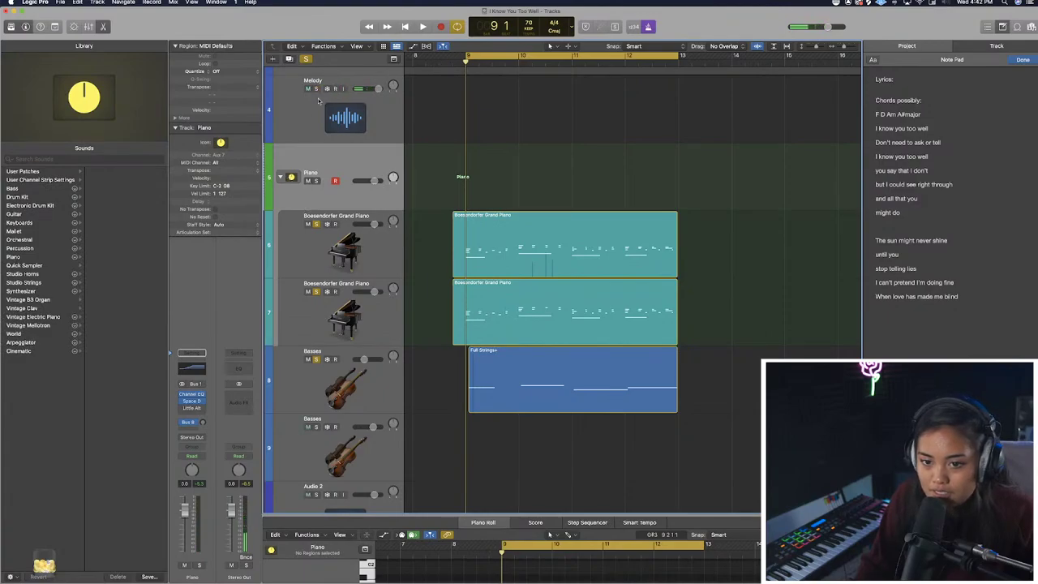
{"action": "key", "text": "super+d"}
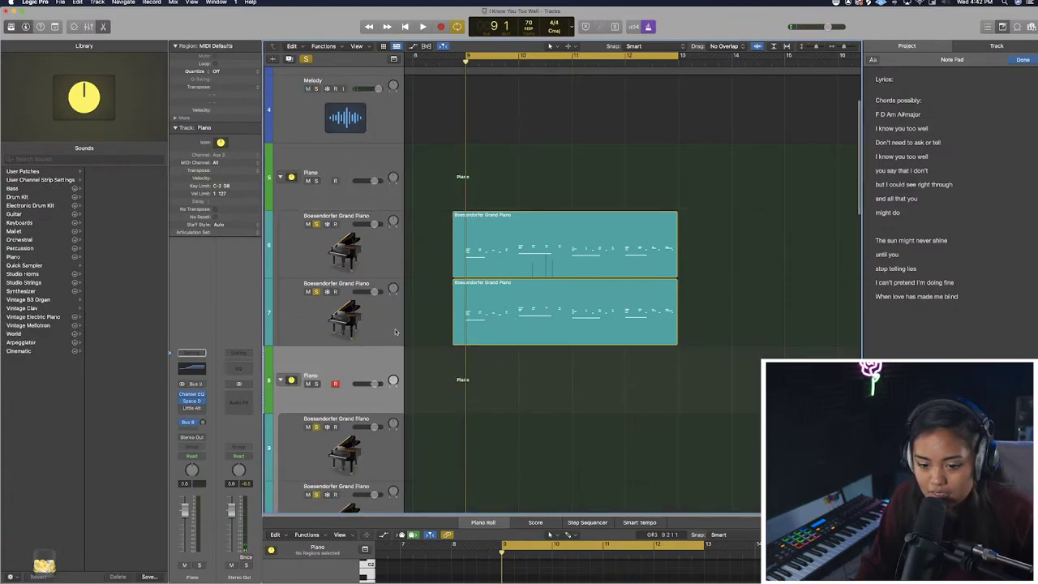
{"action": "key", "text": "super+z"}
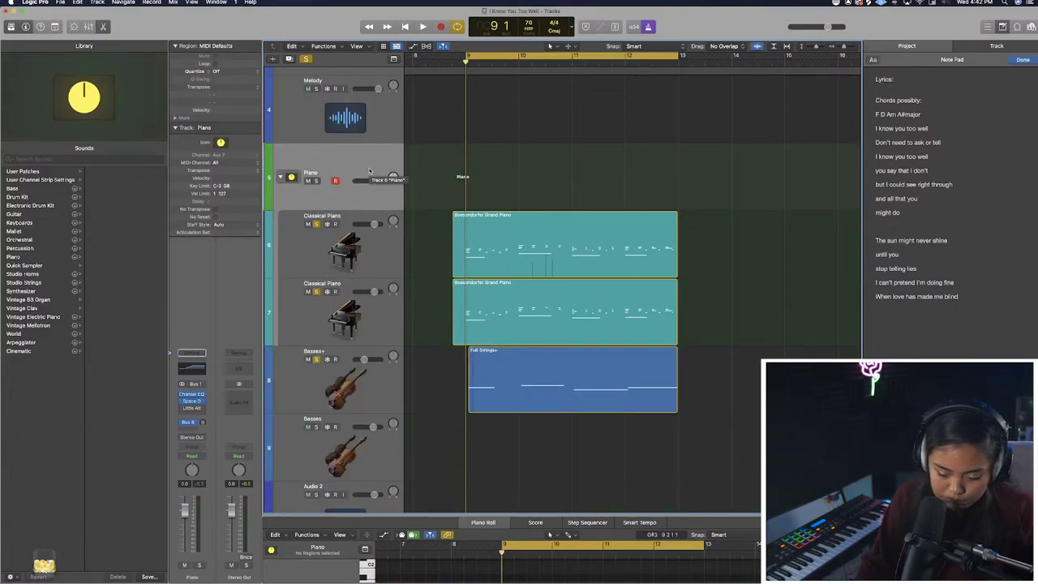
Add a new software instrument track and place it between the duplicate Melody track and the Piano stack.
{"action": "key", "text": "alt+super+s"}
{"action": "left_click_drag", "start_coordinate": [345, 388], "coordinate": [345, 177]}
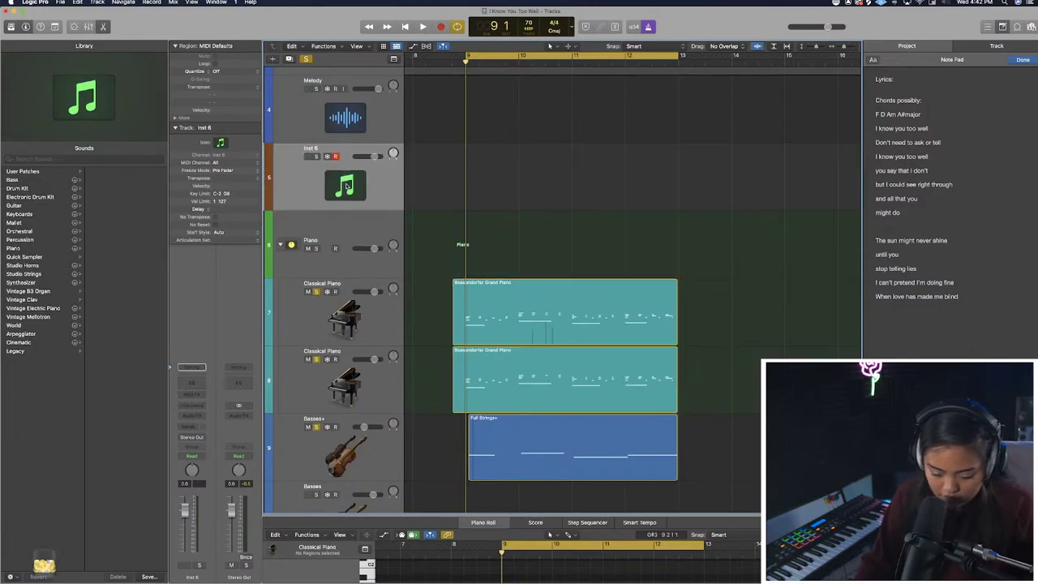
Add a new audio track below Inst 6 and name it Loop.
{"action": "key", "text": "alt+super+a"}
{"action": "type", "text": "L"}
{"action": "key", "text": "Return"}
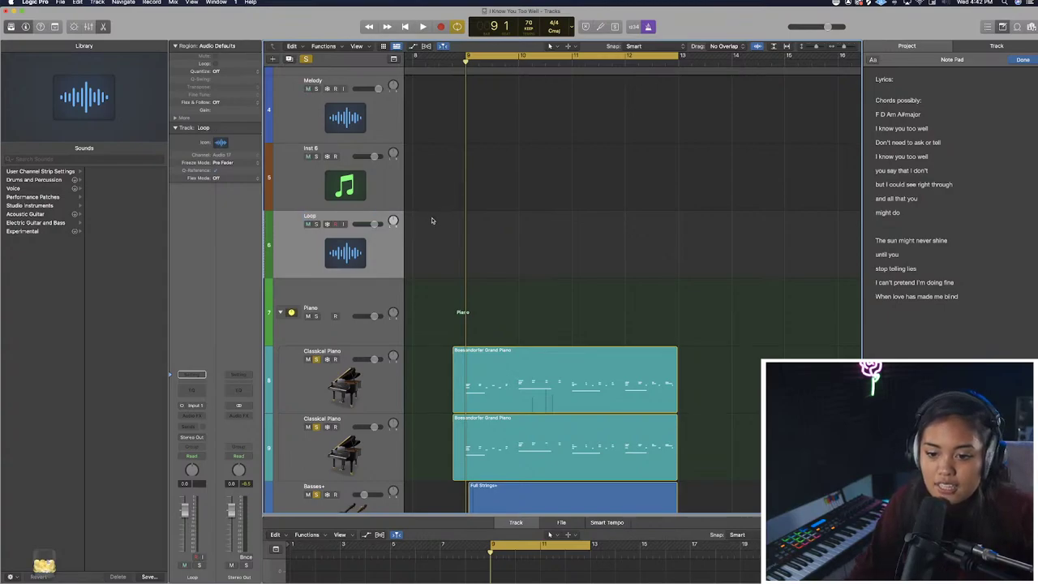
Bounce the two Boesendorfer Grand Piano regions and the Full Strings+ region in place to a new track, muting the sources.
{"action": "scroll", "coordinate": [454, 220], "scroll_direction": "down", "scroll_amount": 4}
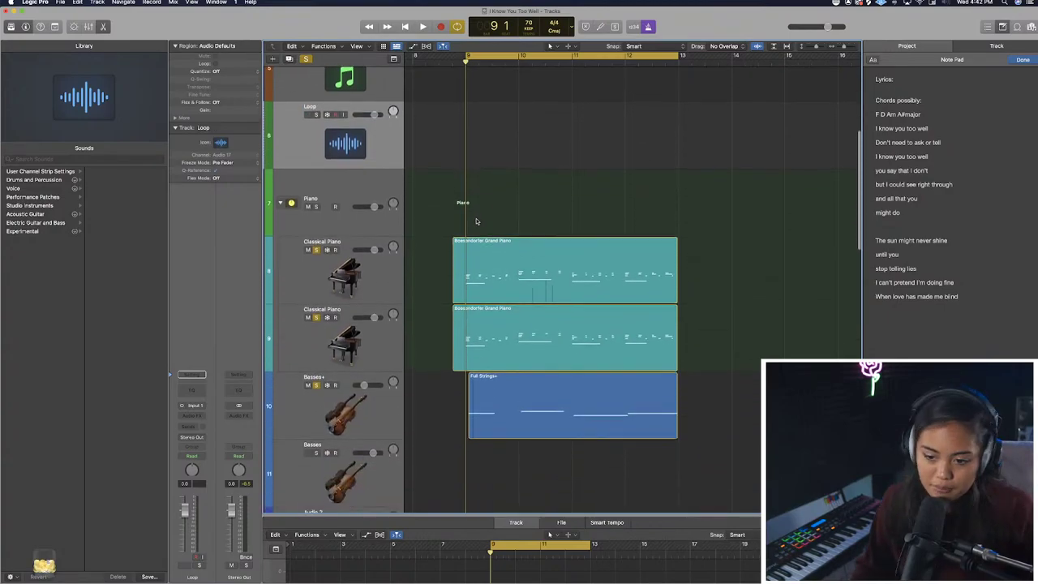
{"action": "left_click", "coordinate": [477, 222]}
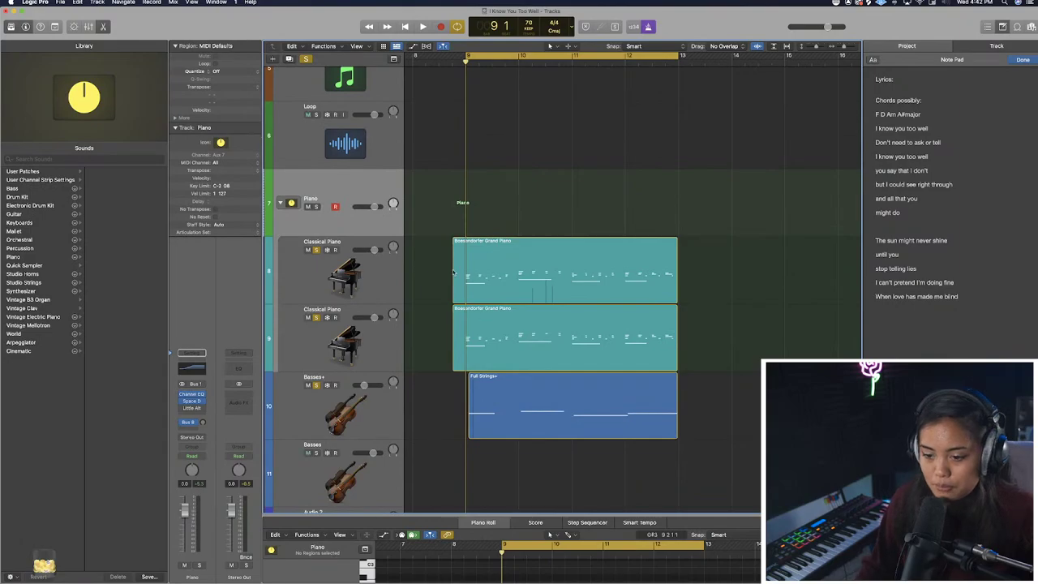
{"action": "left_click_drag", "start_coordinate": [713, 260], "coordinate": [452, 411]}
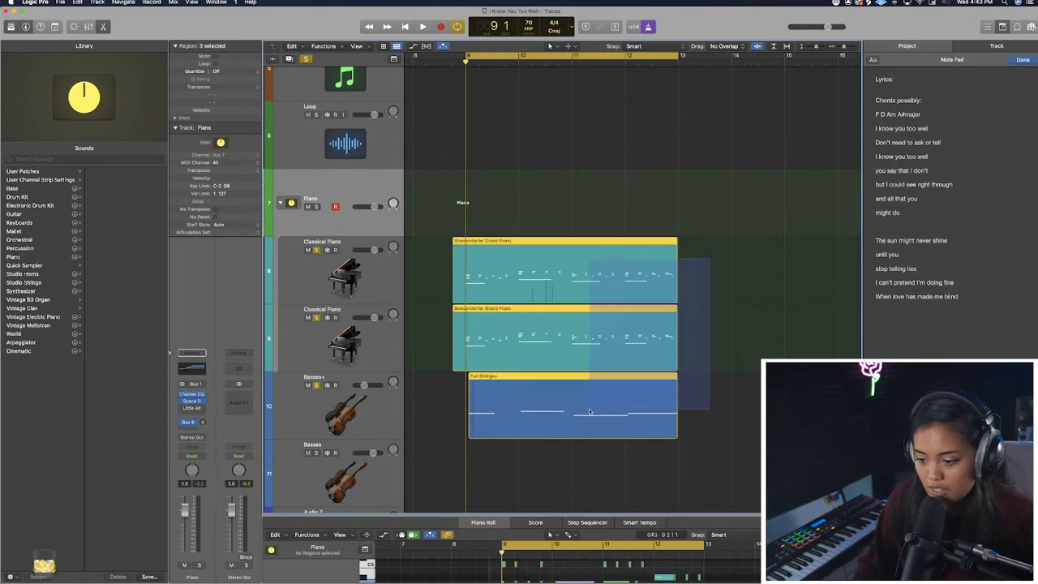
{"action": "right_click", "coordinate": [536, 260]}
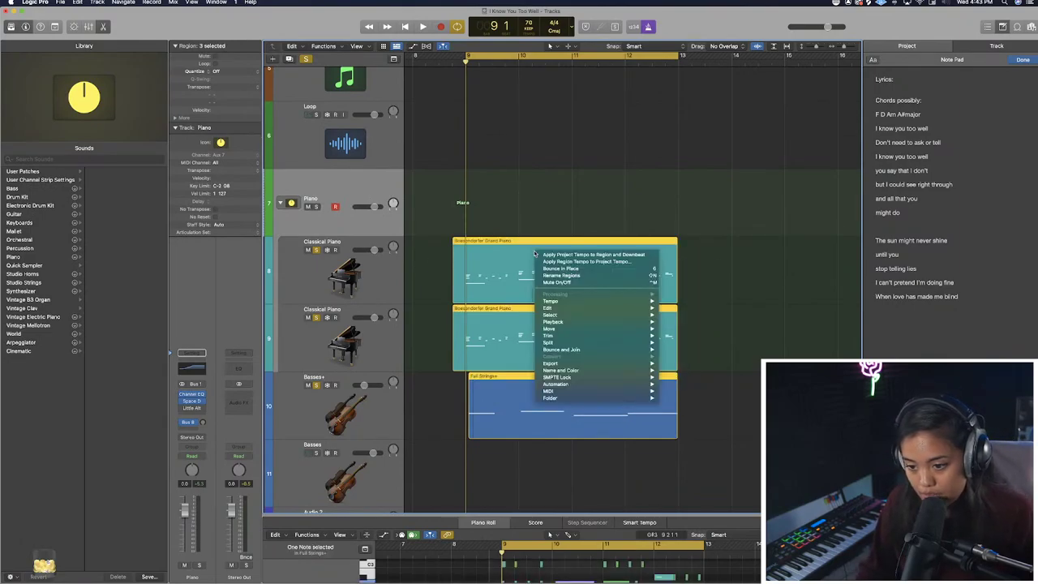
{"action": "left_click", "coordinate": [575, 276]}
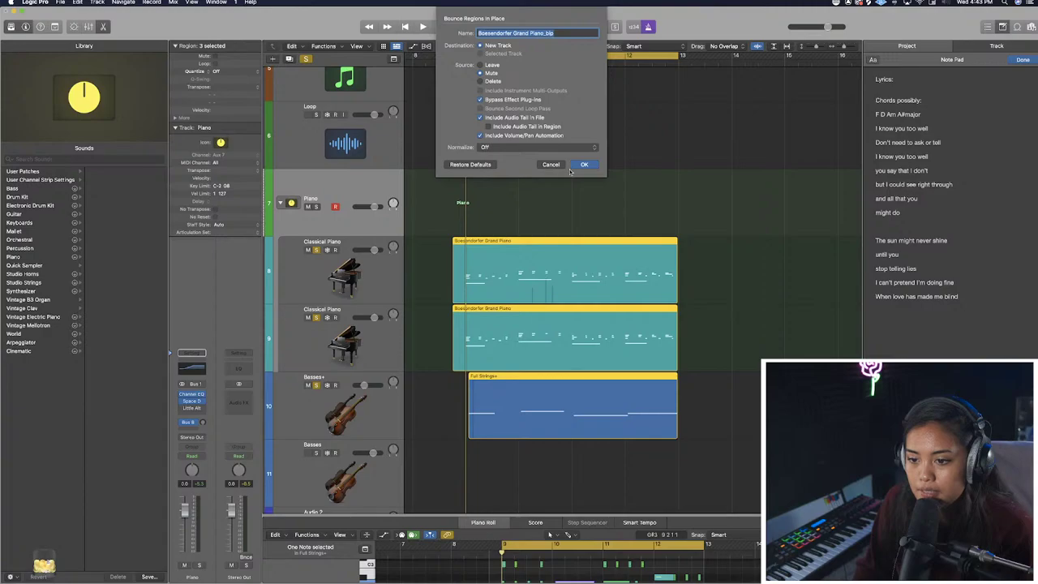
{"action": "left_click", "coordinate": [583, 165]}
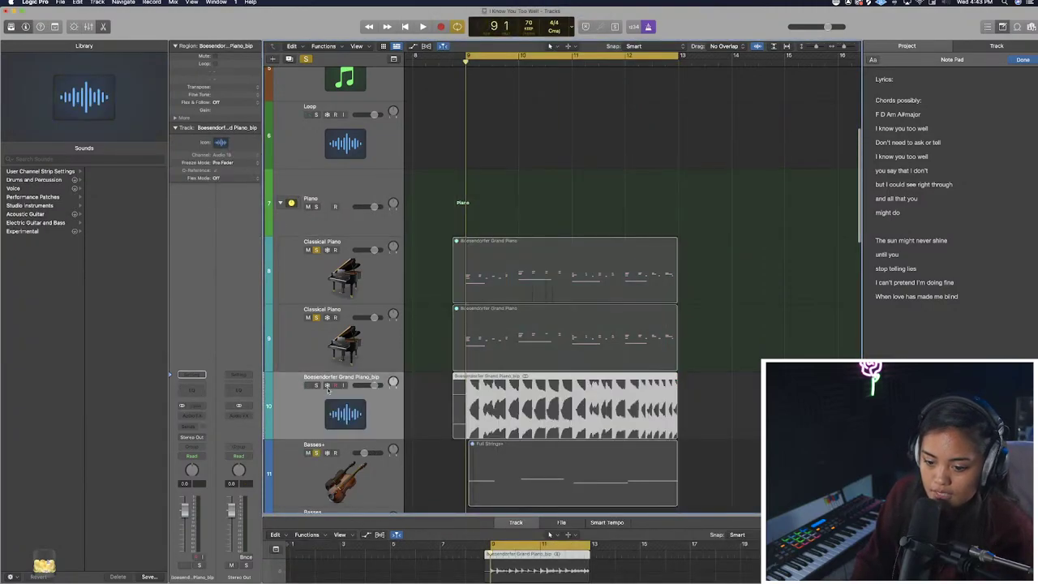
Audition the bounced piano region, move it up onto the Loop track and solo that track.
{"action": "key", "text": "space"}
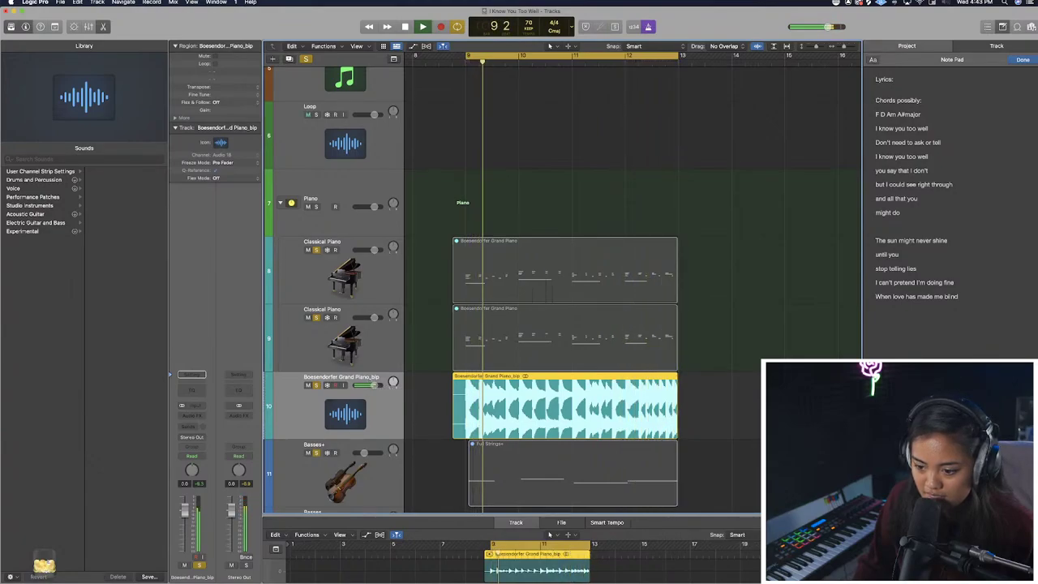
{"action": "key", "text": "space"}
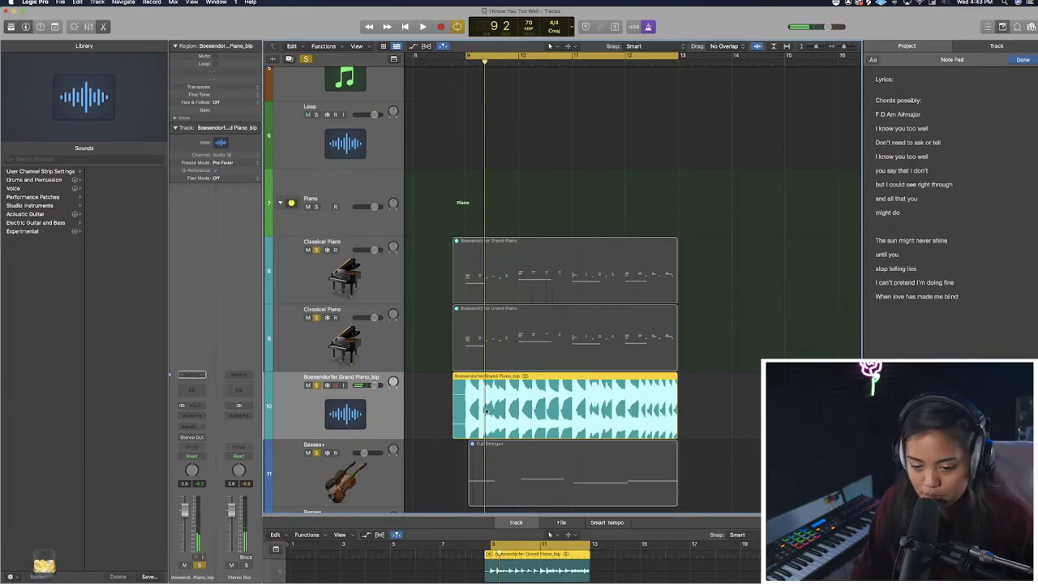
{"action": "left_click_drag", "start_coordinate": [551, 409], "coordinate": [554, 156]}
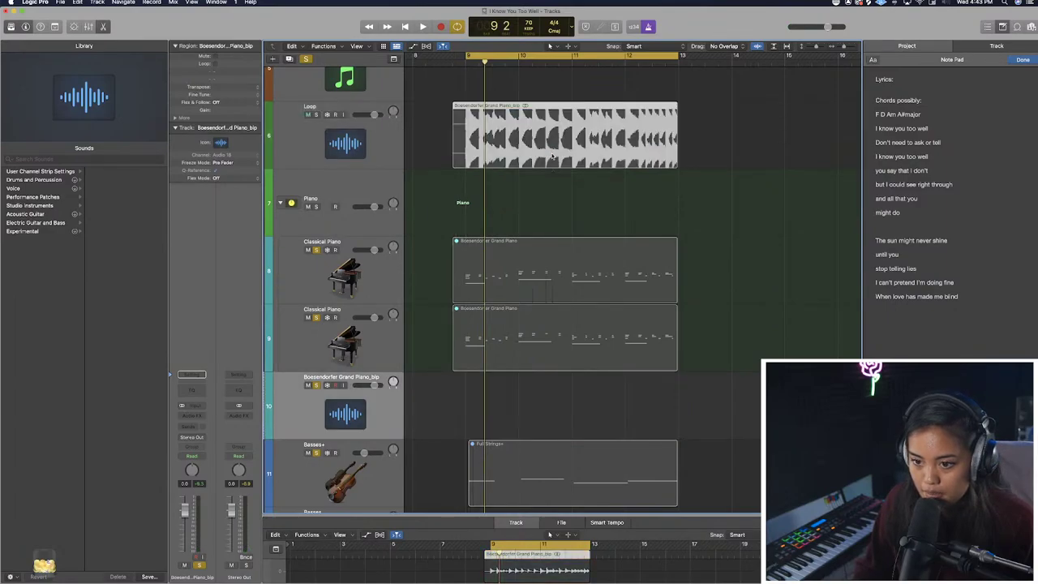
{"action": "left_click", "coordinate": [316, 116]}
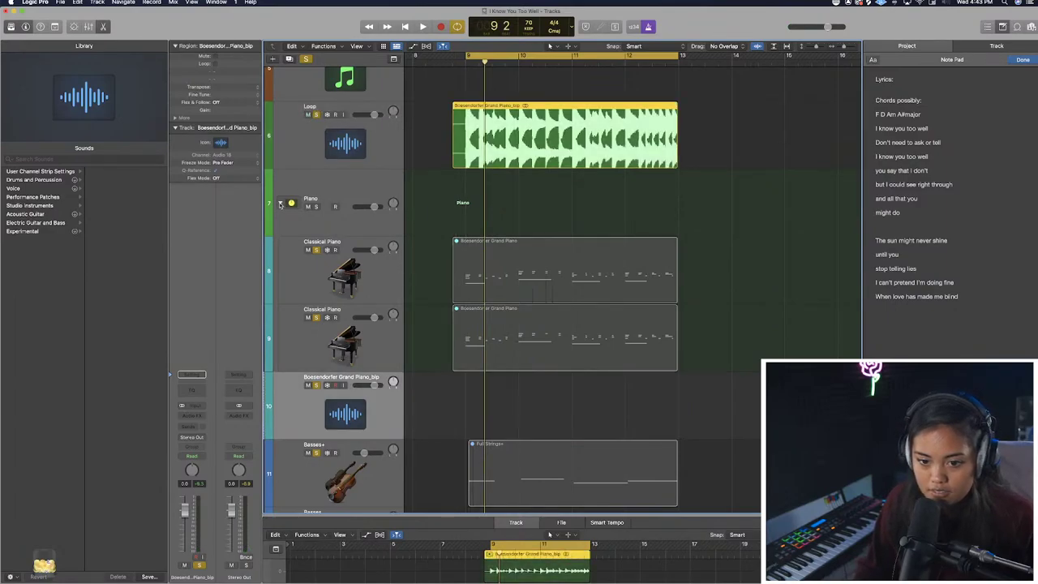
Collapse the Piano track stack and reduce the track height so more of the arrangement fits in view.
{"action": "left_click", "coordinate": [281, 204]}
{"action": "key", "text": "super+Right"}
{"action": "key", "text": "super+Left"}
{"action": "key", "text": "super+Left"}
{"action": "key", "text": "super+Left"}
{"action": "key", "text": "super+Left"}
{"action": "key", "text": "super+Left"}
{"action": "scroll", "coordinate": [502, 277], "scroll_direction": "up", "scroll_amount": 6}
{"action": "scroll", "coordinate": [502, 277], "scroll_direction": "down", "scroll_amount": 11}
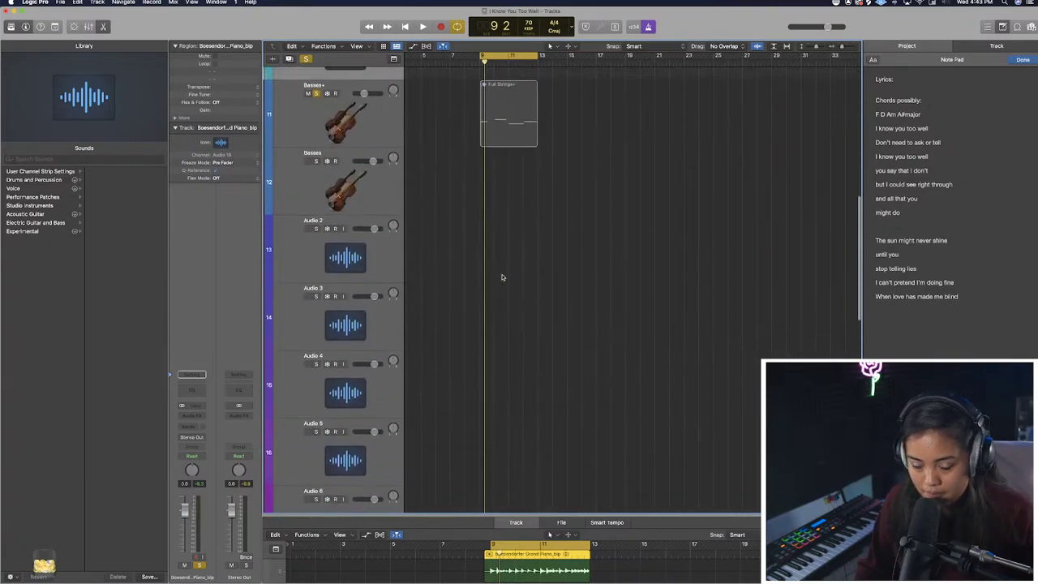
{"action": "scroll", "coordinate": [502, 278], "scroll_direction": "up", "scroll_amount": 10}
{"action": "scroll", "coordinate": [502, 277], "scroll_direction": "down", "scroll_amount": 1}
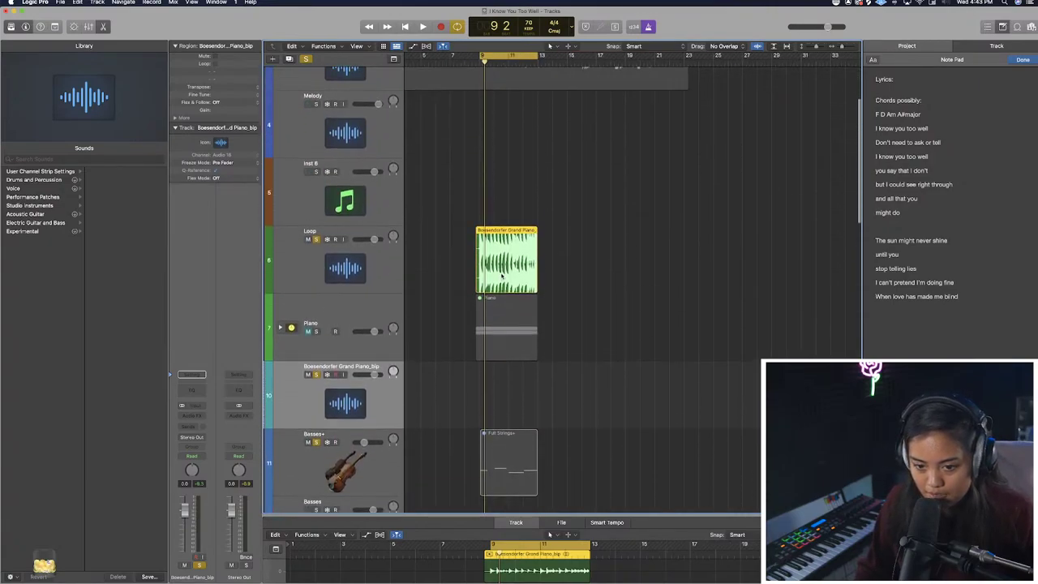
{"action": "left_click", "coordinate": [816, 47]}
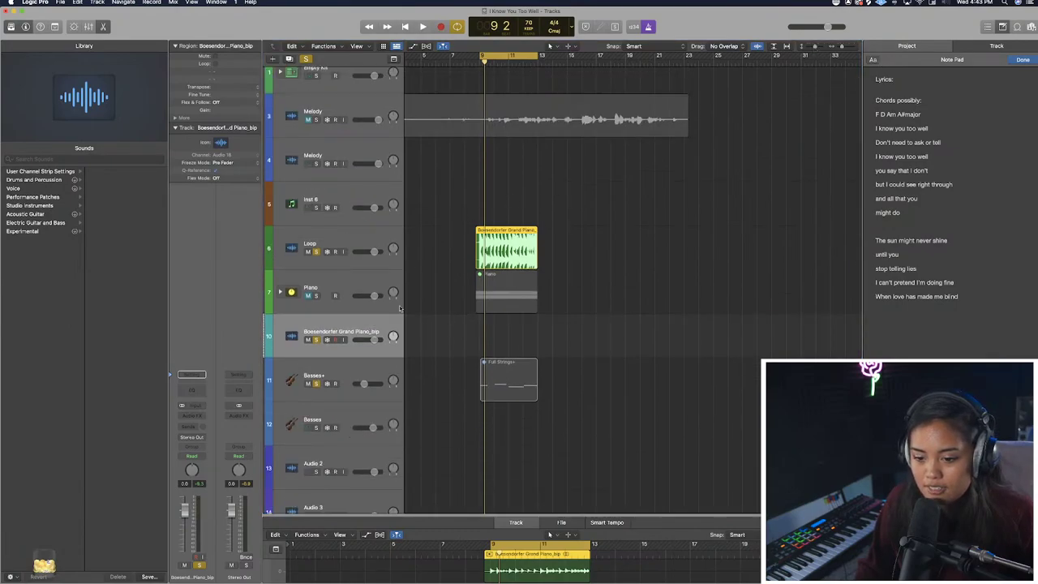
{"action": "left_click", "coordinate": [356, 244]}
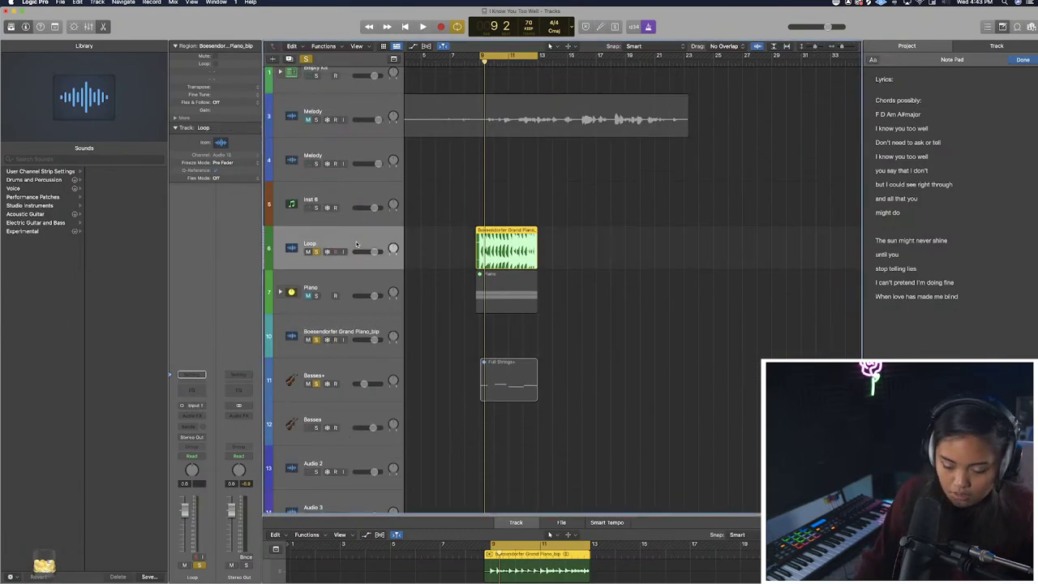
{"action": "key", "text": "alt+super+a"}
{"action": "double_click", "coordinate": [332, 286]}
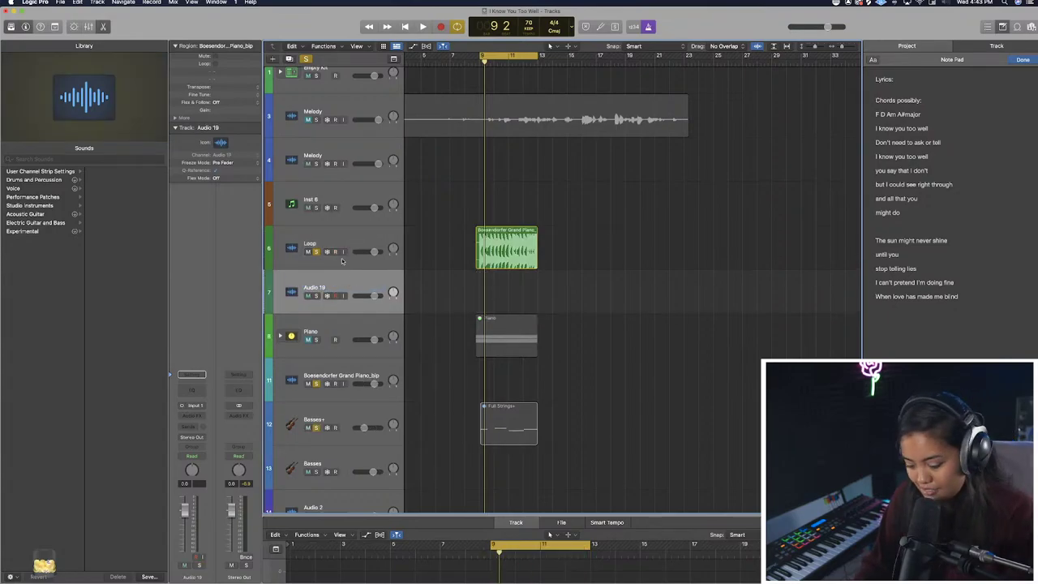
{"action": "key", "text": "super+BackSpace"}
Move the empty duplicate Melody track below the Loop track and rename it Melody 1.
{"action": "left_click_drag", "start_coordinate": [349, 157], "coordinate": [332, 266]}
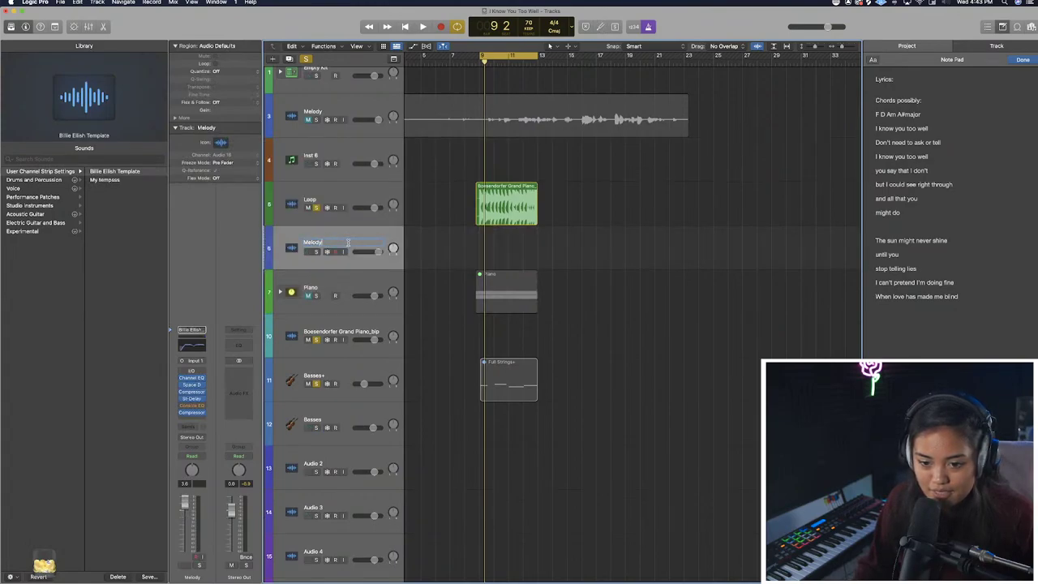
{"action": "type", "text": "1"}
{"action": "key", "text": "Return"}
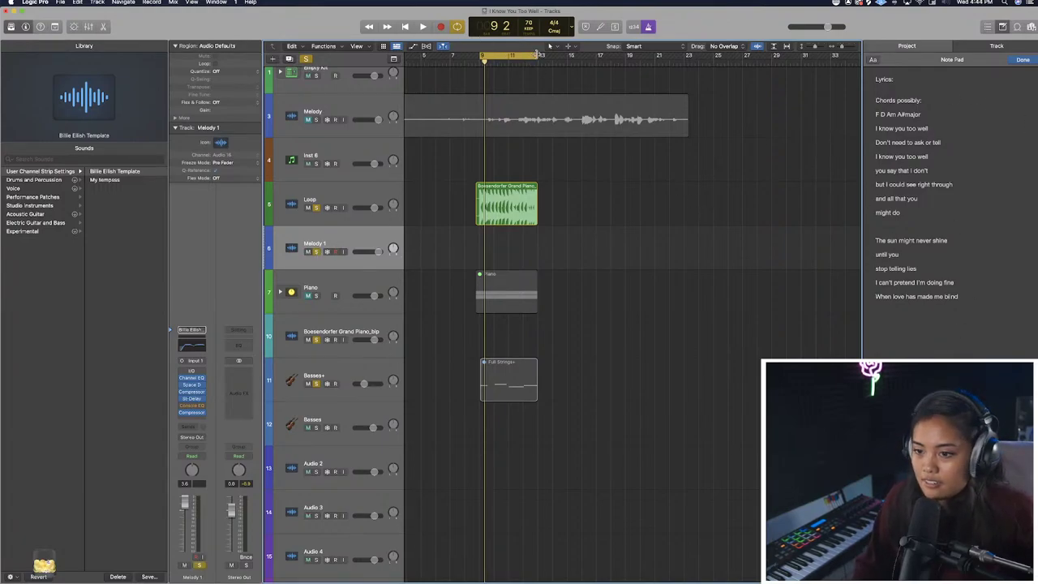
Turn off cycle mode, place the playhead at bar 9 and play the start of the loop.
{"action": "left_click_drag", "start_coordinate": [536, 56], "coordinate": [786, 56]}
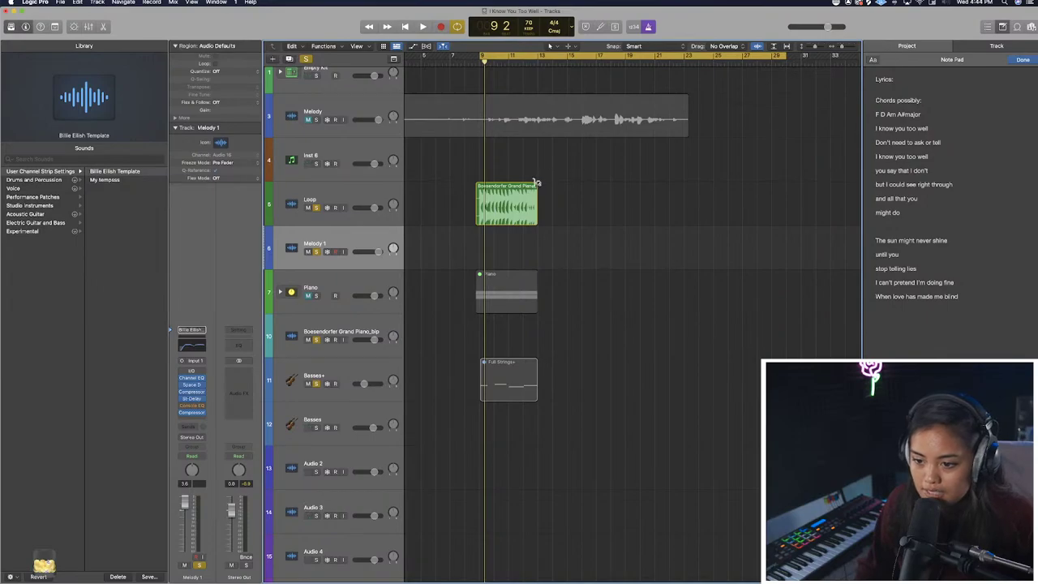
{"action": "left_click", "coordinate": [530, 57]}
{"action": "left_click", "coordinate": [480, 61]}
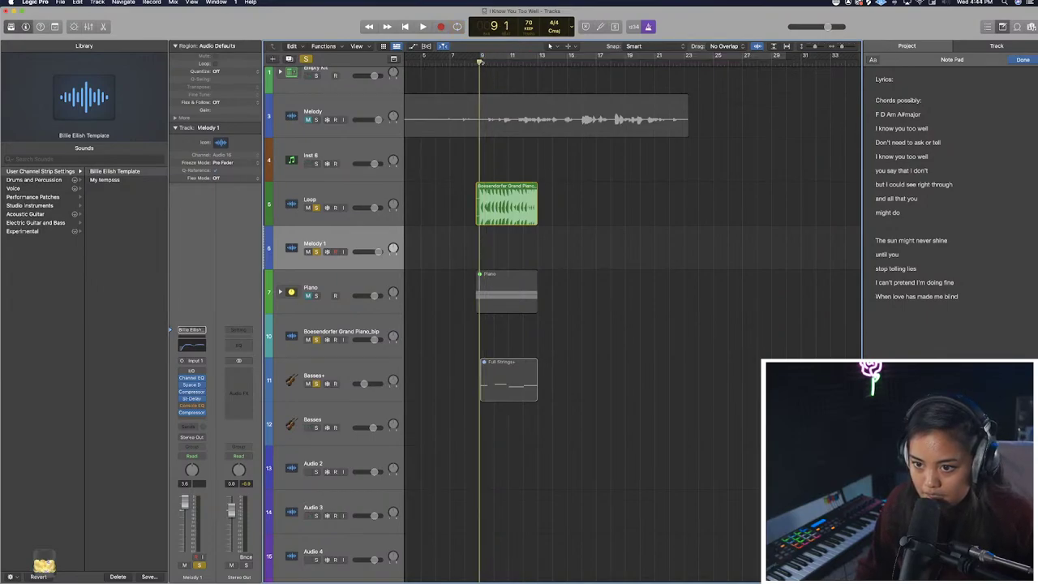
{"action": "key", "text": "super+Right"}
{"action": "key", "text": "super+Right"}
{"action": "key", "text": "super+Right"}
{"action": "key", "text": "space"}
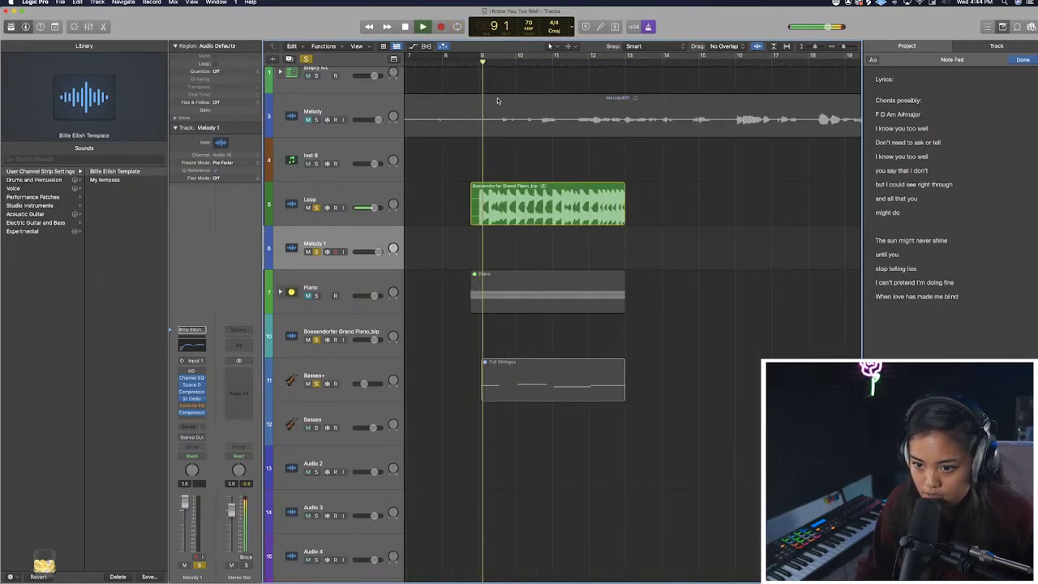
Trim the silent lead-in off the start of the bounced region on the Loop track and play it back.
{"action": "left_click", "coordinate": [472, 205]}
{"action": "key", "text": "super+Right"}
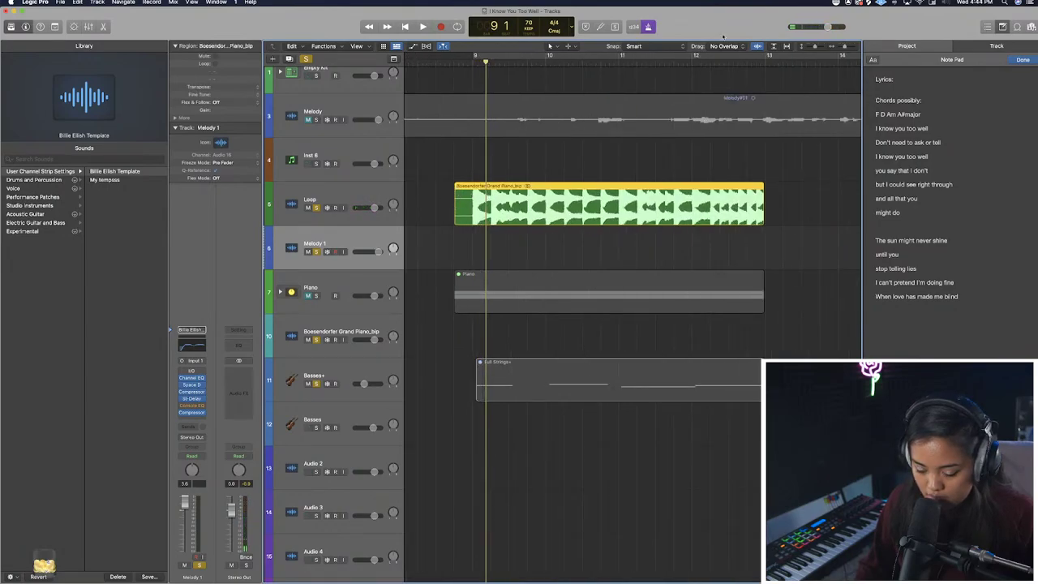
{"action": "left_click_drag", "start_coordinate": [816, 47], "coordinate": [844, 47]}
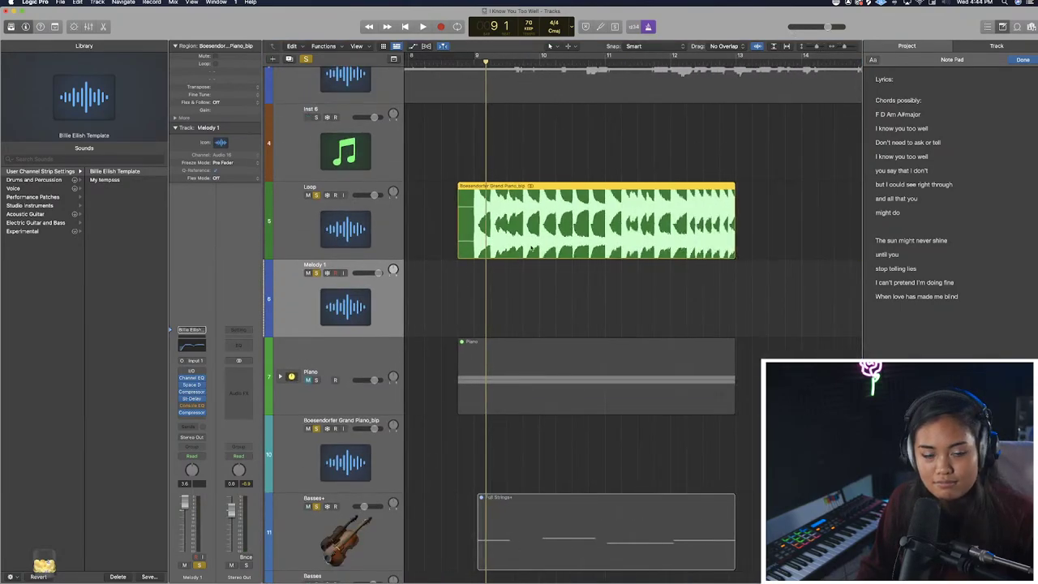
{"action": "left_click_drag", "start_coordinate": [459, 233], "coordinate": [475, 232]}
{"action": "key", "text": "space"}
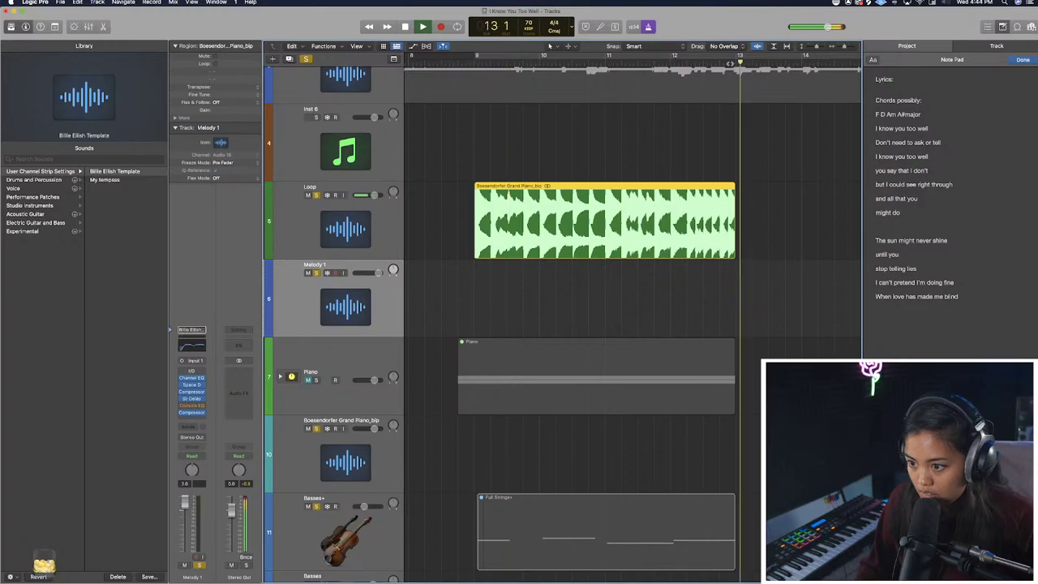
Try to extend the end of the bounced region on the Loop track toward bar 13.
{"action": "key", "text": "space"}
{"action": "left_click", "coordinate": [500, 203]}
{"action": "scroll", "coordinate": [500, 203], "scroll_direction": "right", "scroll_amount": 8}
{"action": "scroll", "coordinate": [497, 203], "scroll_direction": "left", "scroll_amount": 5}
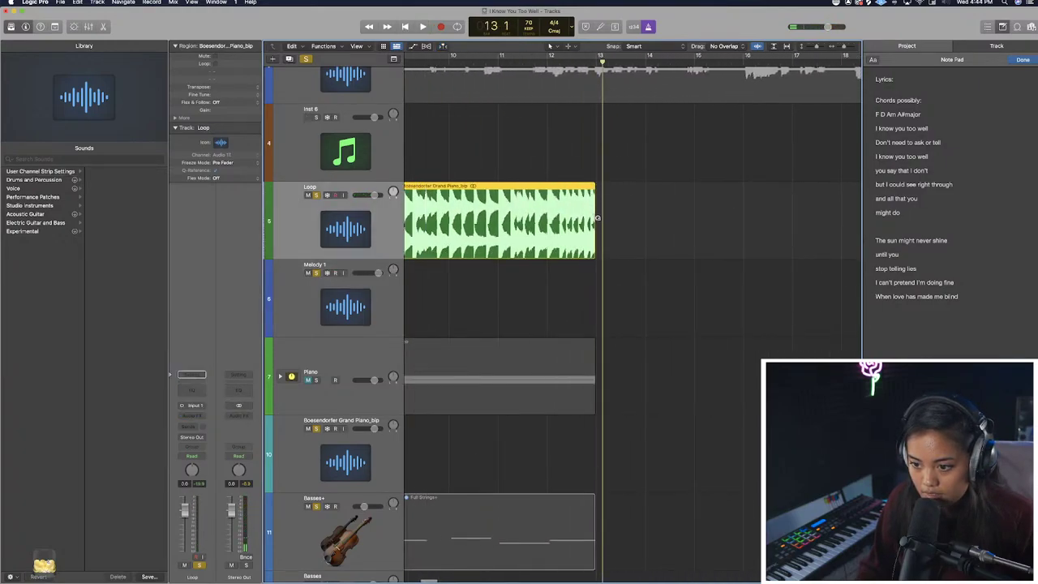
{"action": "left_click_drag", "start_coordinate": [595, 223], "coordinate": [596, 223]}
{"action": "key", "text": "super+Left"}
{"action": "scroll", "coordinate": [598, 199], "scroll_direction": "left", "scroll_amount": 3}
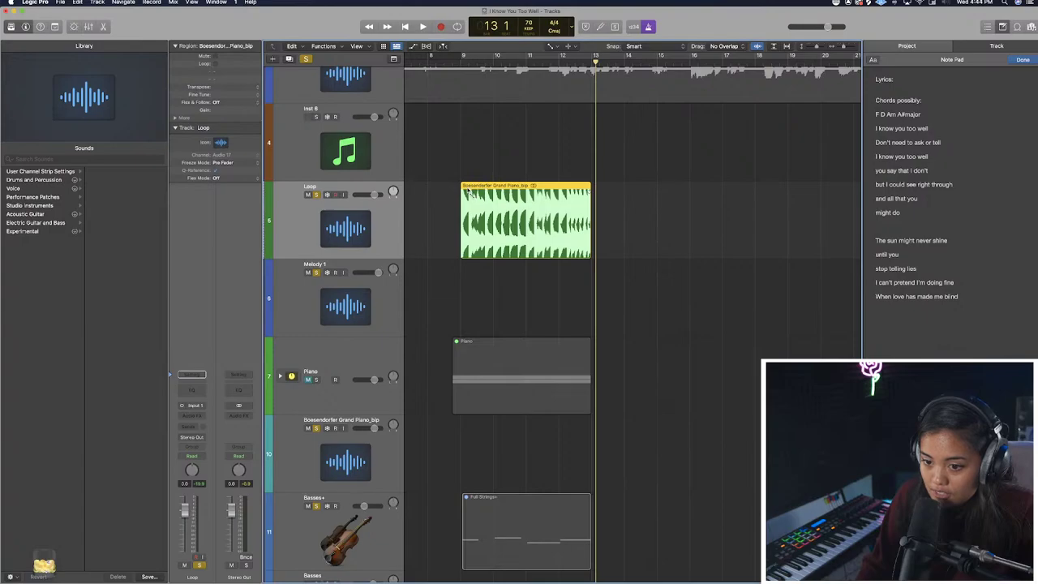
Play the trimmed region from bar 9 and check its ending just before bar 13.
{"action": "left_click", "coordinate": [463, 56]}
{"action": "key", "text": "space"}
{"action": "left_click", "coordinate": [583, 59]}
{"action": "key", "text": "space"}
{"action": "key", "text": "super+Right"}
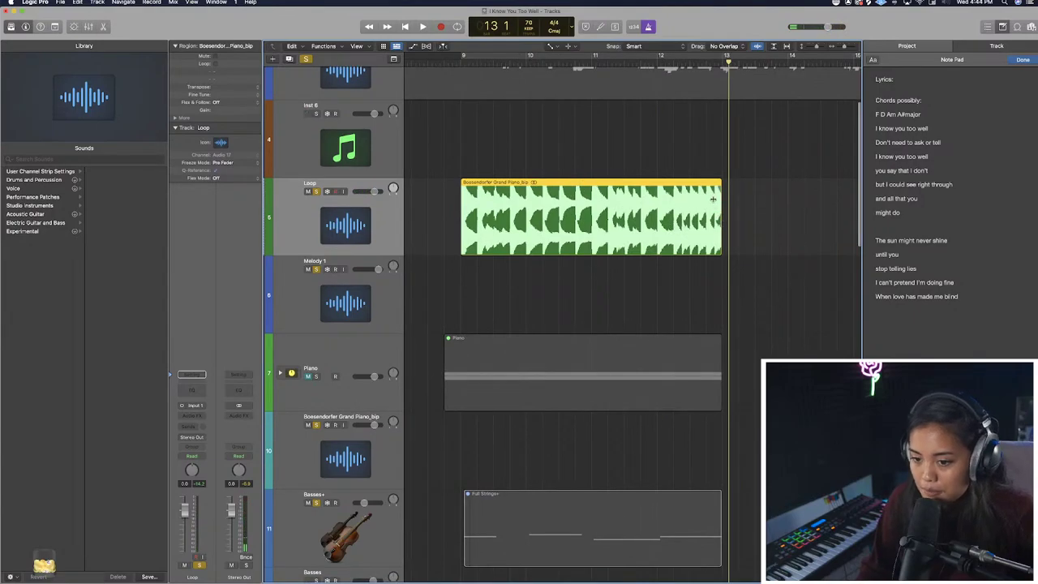
{"action": "key", "text": "super+Left"}
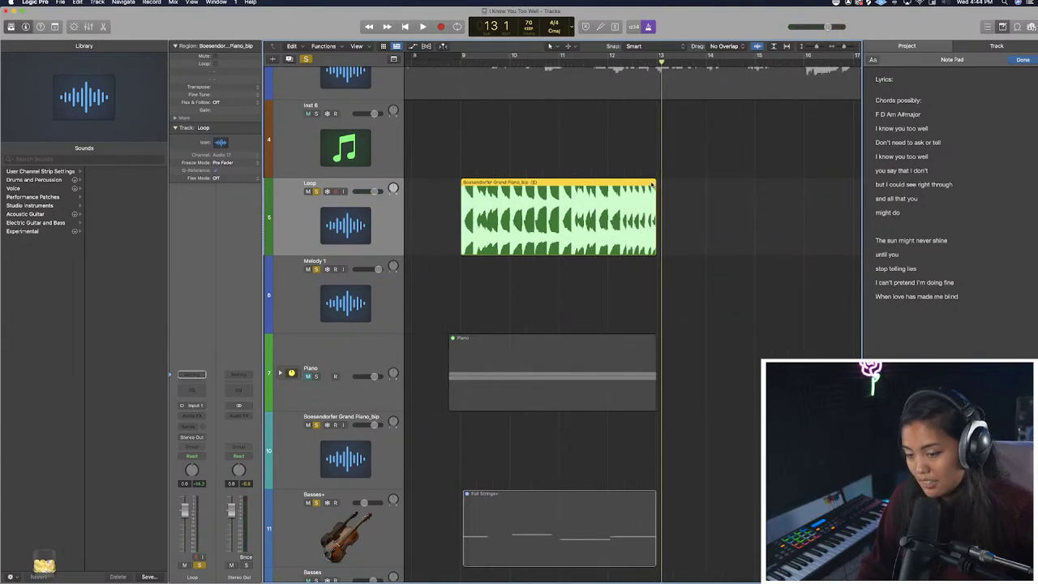
Try looping the bounced region out to bar 17, listen across the repeat point and turn looping off.
{"action": "left_click_drag", "start_coordinate": [656, 180], "coordinate": [815, 182]}
{"action": "key", "text": "space"}
{"action": "left_click", "coordinate": [597, 60]}
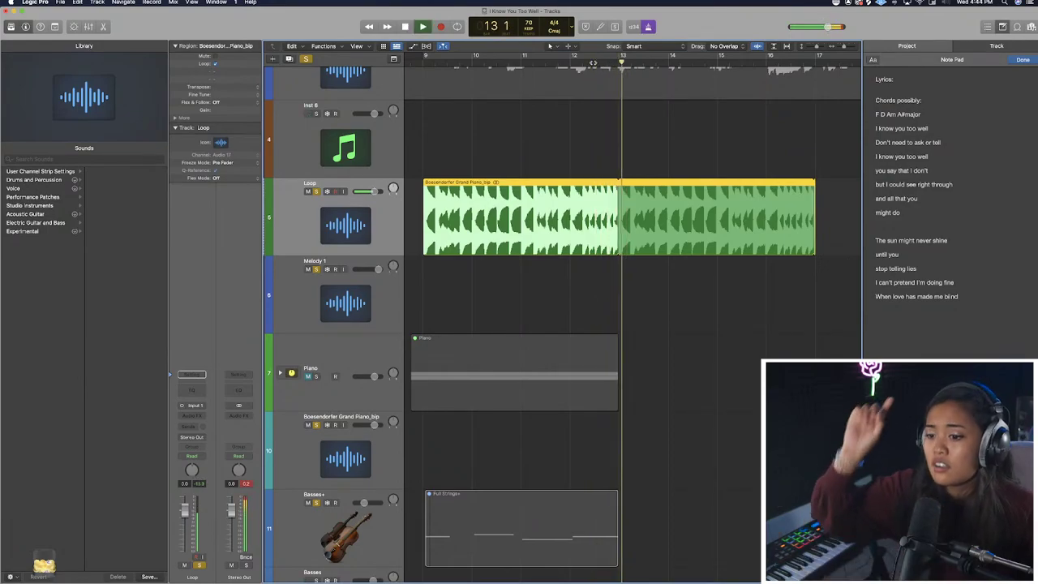
{"action": "key", "text": "l"}
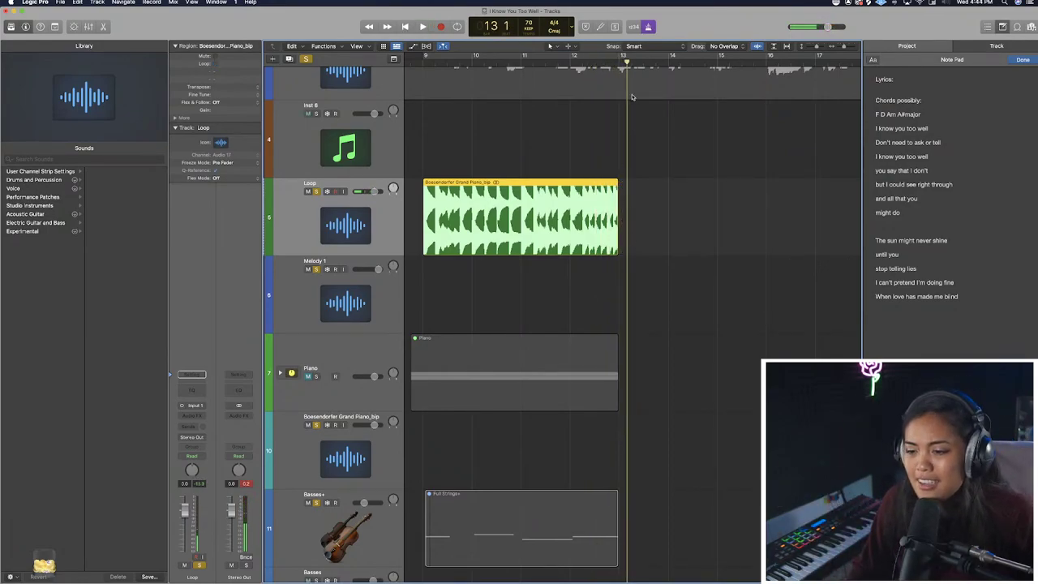
Place the playhead at bar 12 beat 4 for a close-up check of the bounced region's ending.
{"action": "left_click", "coordinate": [605, 60]}
{"action": "scroll", "coordinate": [607, 61], "scroll_direction": "up", "scroll_amount": 8}
{"action": "scroll", "coordinate": [654, 235], "scroll_direction": "right", "scroll_amount": 2}
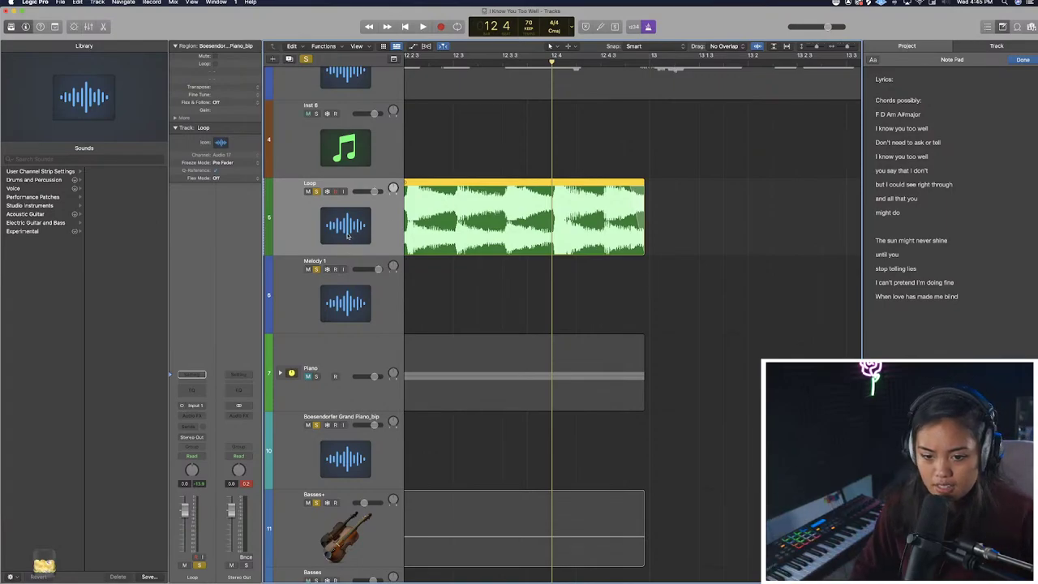
Turn on input monitoring for the Melody 1 track and play the end of the loop with it.
{"action": "left_click", "coordinate": [366, 283]}
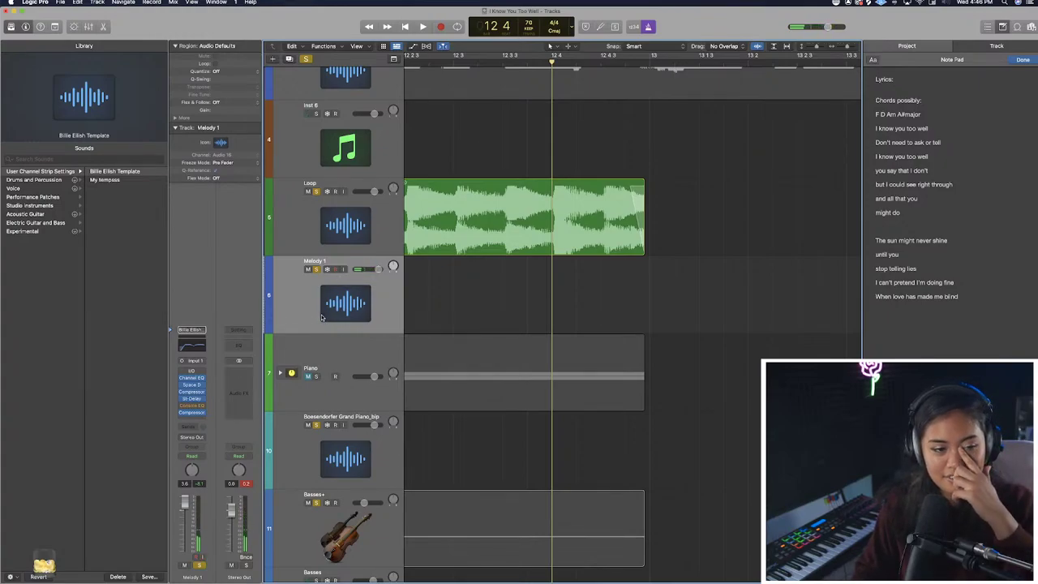
{"action": "key", "text": "super+Right"}
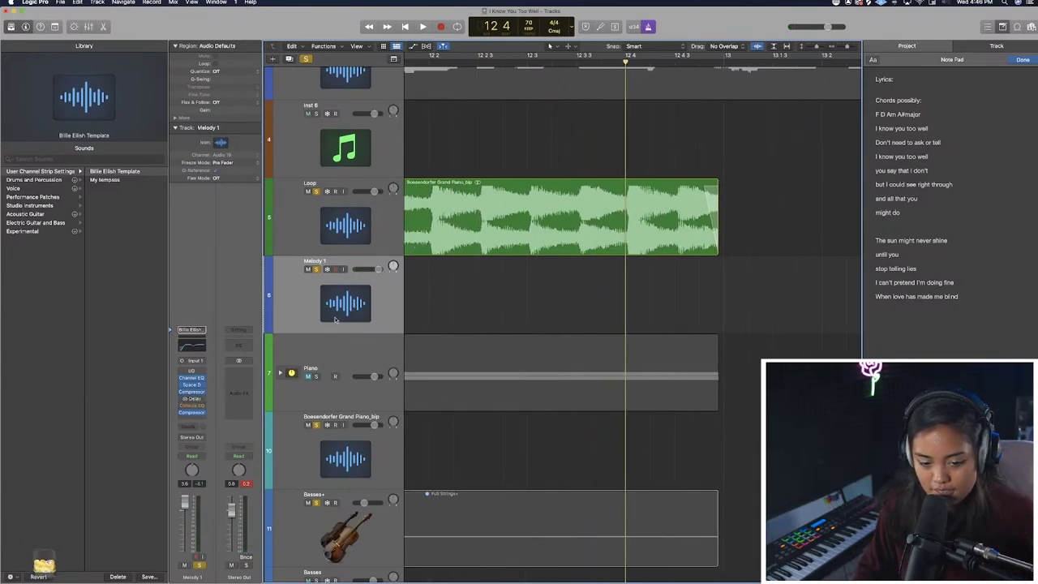
{"action": "left_click", "coordinate": [344, 269]}
{"action": "key", "text": "space"}
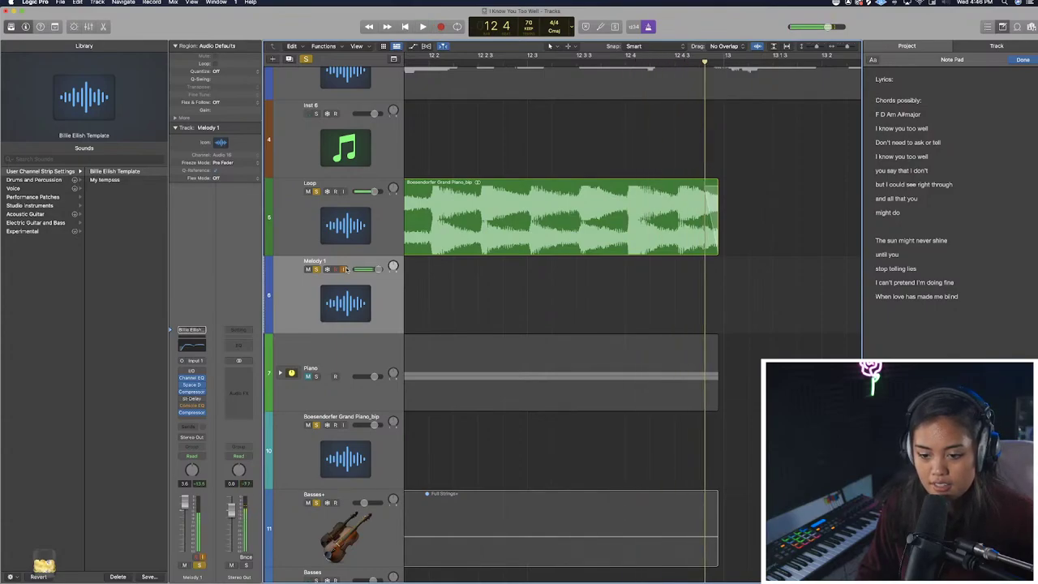
{"action": "key", "text": "super+Left"}
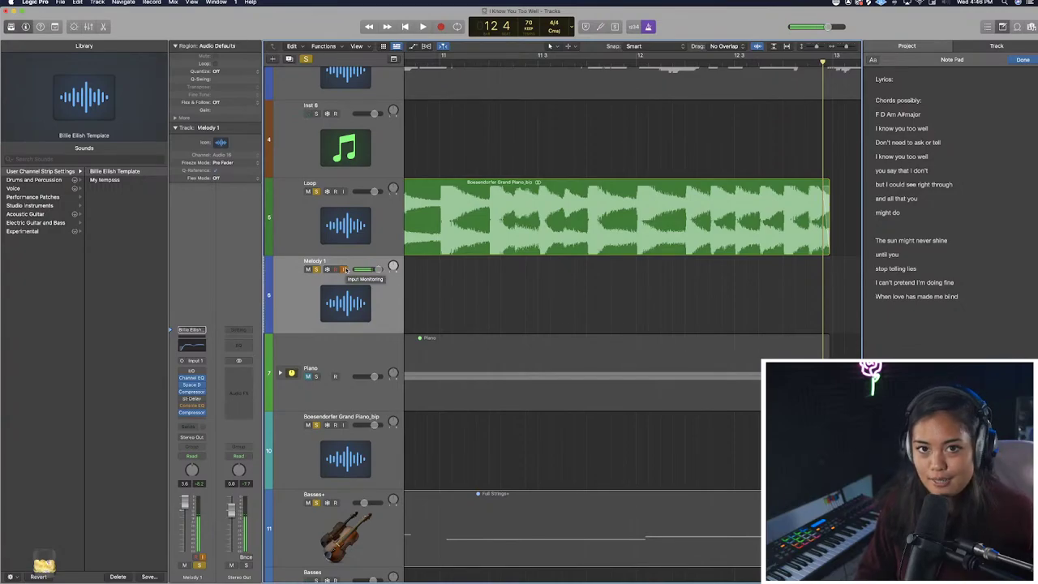
Inspect the Channel EQ on the Melody 1 track and enable the track's St-Delay insert.
{"action": "left_click", "coordinate": [193, 378]}
{"action": "left_click", "coordinate": [203, 297]}
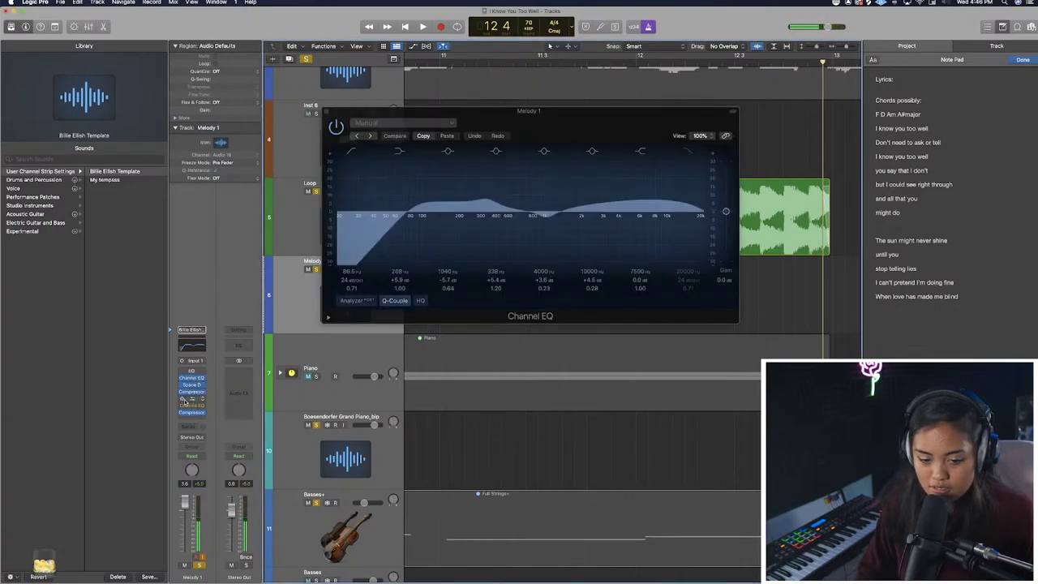
{"action": "left_click", "coordinate": [327, 108]}
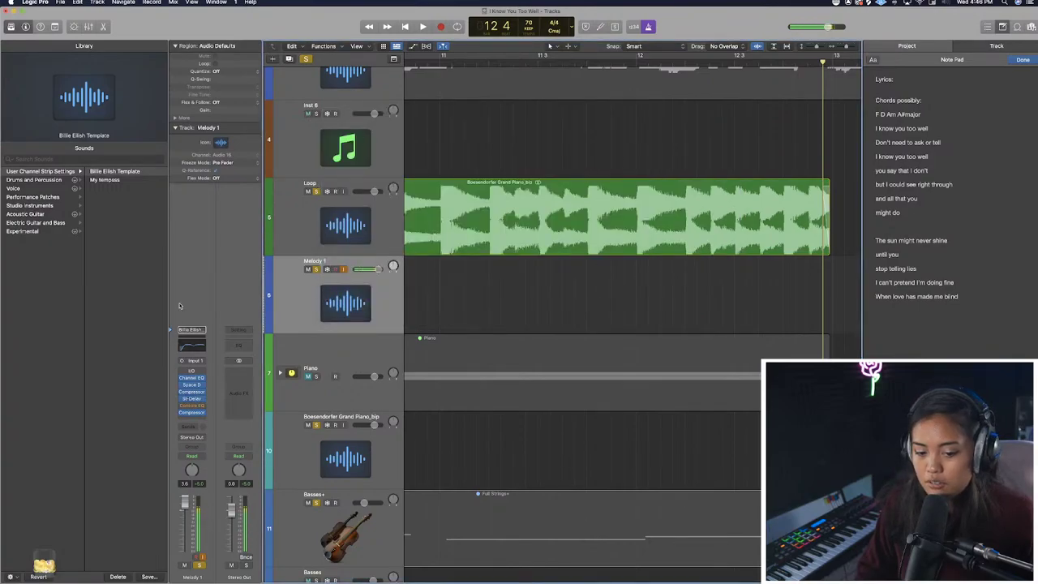
Place the playhead at bar 12 and turn off input monitoring for the Melody 1 track.
{"action": "left_click", "coordinate": [633, 61]}
{"action": "scroll", "coordinate": [644, 157], "scroll_direction": "down", "scroll_amount": 5}
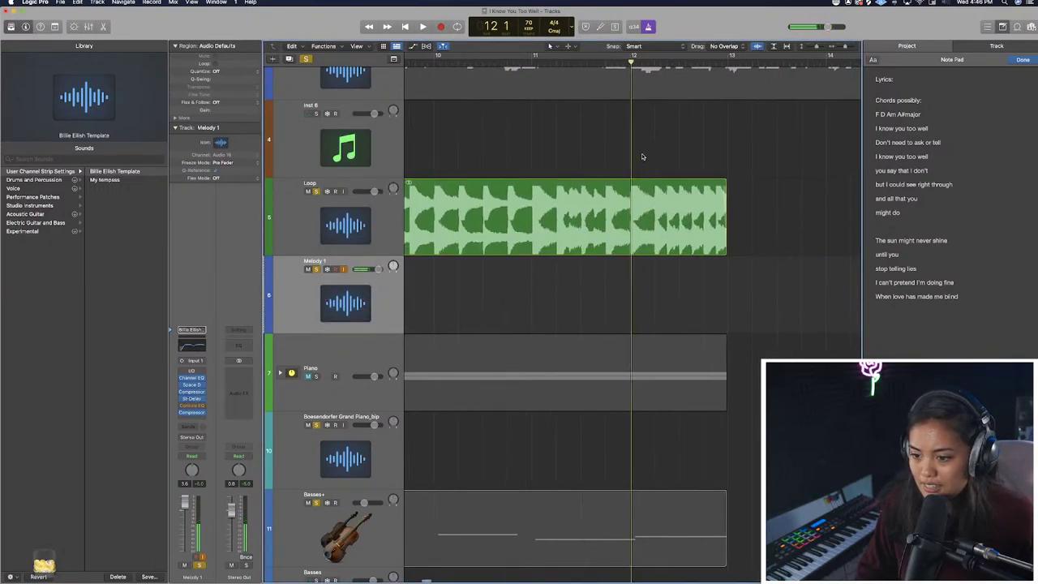
{"action": "scroll", "coordinate": [644, 157], "scroll_direction": "right", "scroll_amount": 2}
{"action": "left_click", "coordinate": [344, 269]}
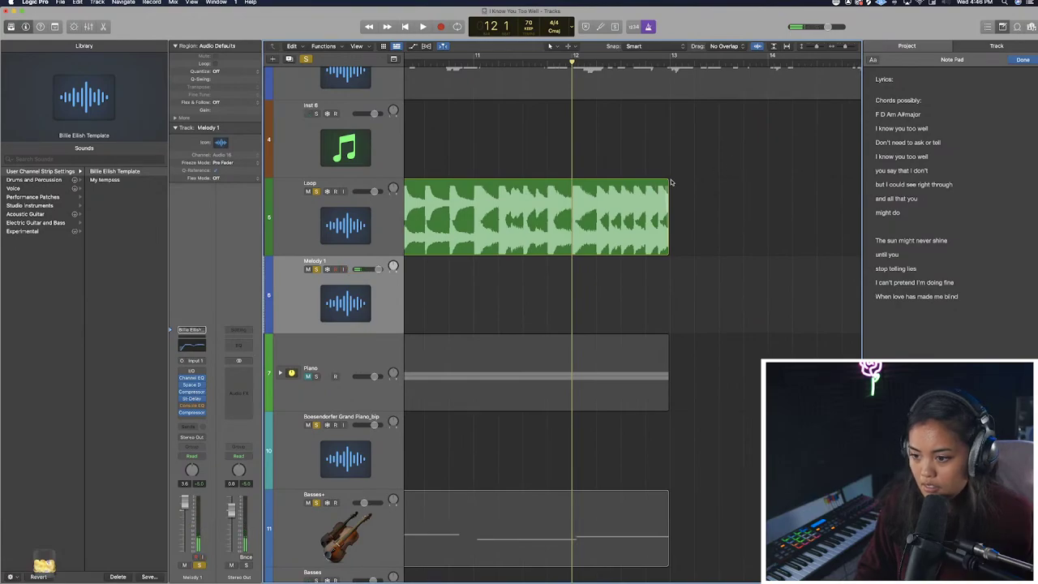
Try looping the bounced region to about bar 14, listen across the repeat point and pull the loop back.
{"action": "left_click_drag", "start_coordinate": [669, 183], "coordinate": [774, 180]}
{"action": "key", "text": "space"}
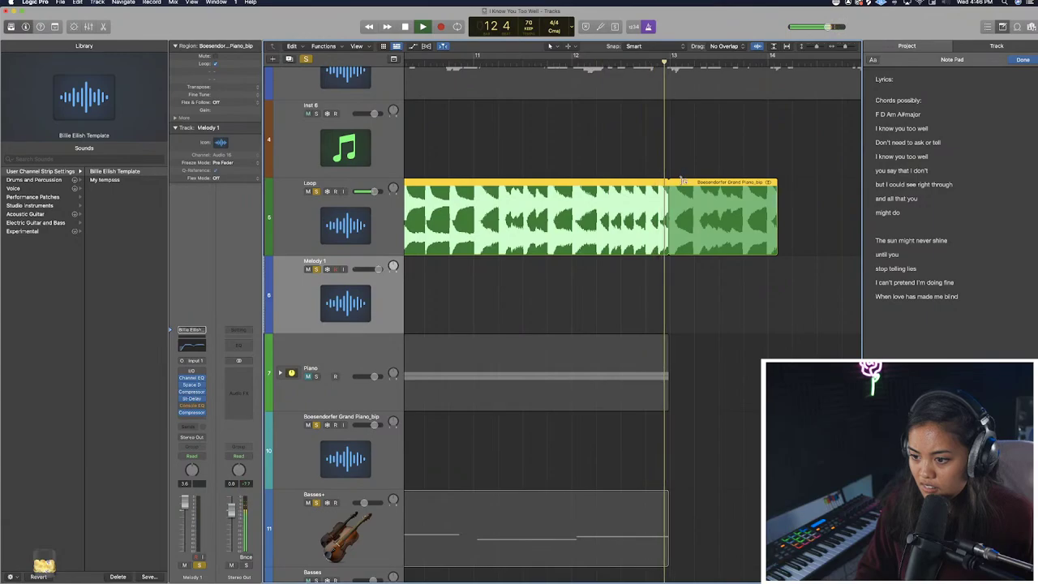
{"action": "key", "text": "space"}
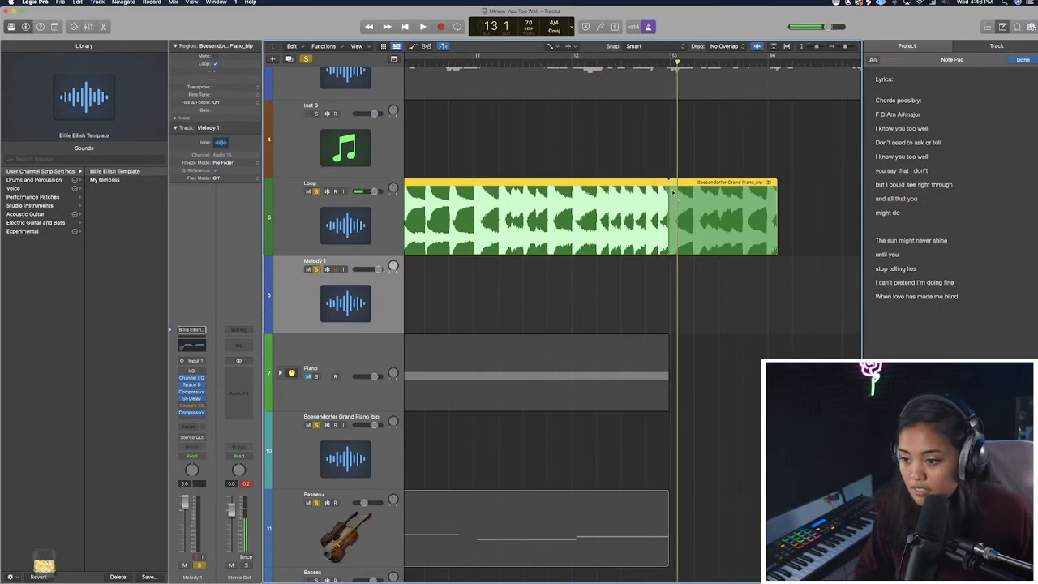
{"action": "left_click_drag", "start_coordinate": [675, 195], "coordinate": [671, 184]}
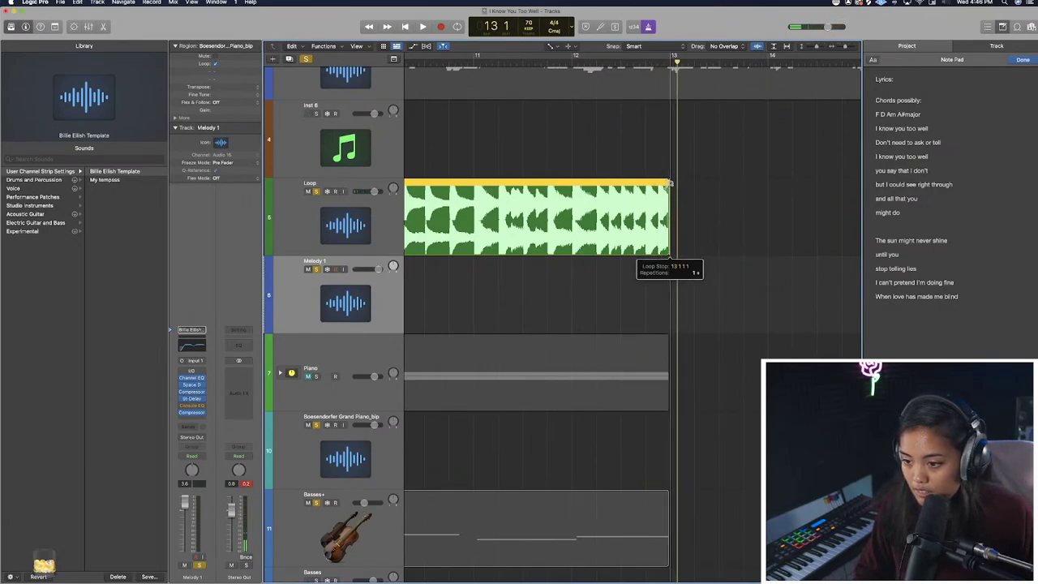
Check the bounced region's start at bar 9 and play its ending up to bar 13.
{"action": "scroll", "coordinate": [538, 185], "scroll_direction": "left", "scroll_amount": 10}
{"action": "scroll", "coordinate": [628, 191], "scroll_direction": "right", "scroll_amount": 3}
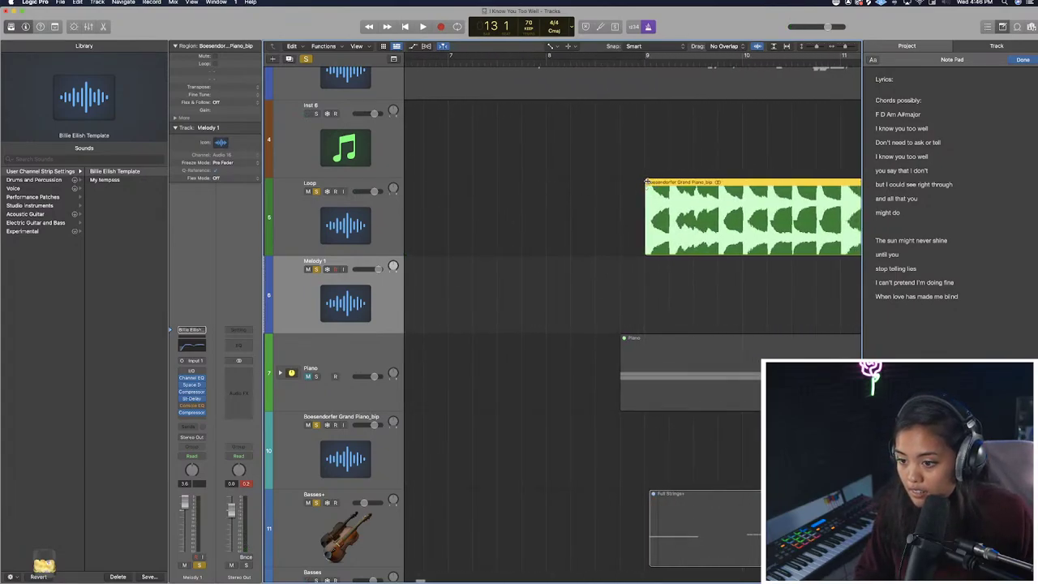
{"action": "scroll", "coordinate": [673, 183], "scroll_direction": "right", "scroll_amount": 4}
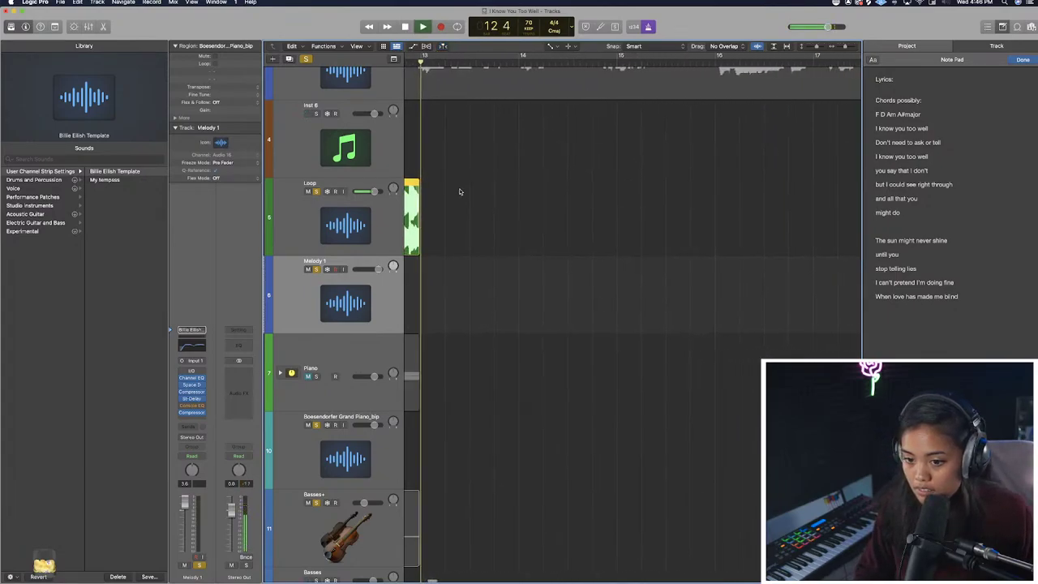
{"action": "key", "text": "space"}
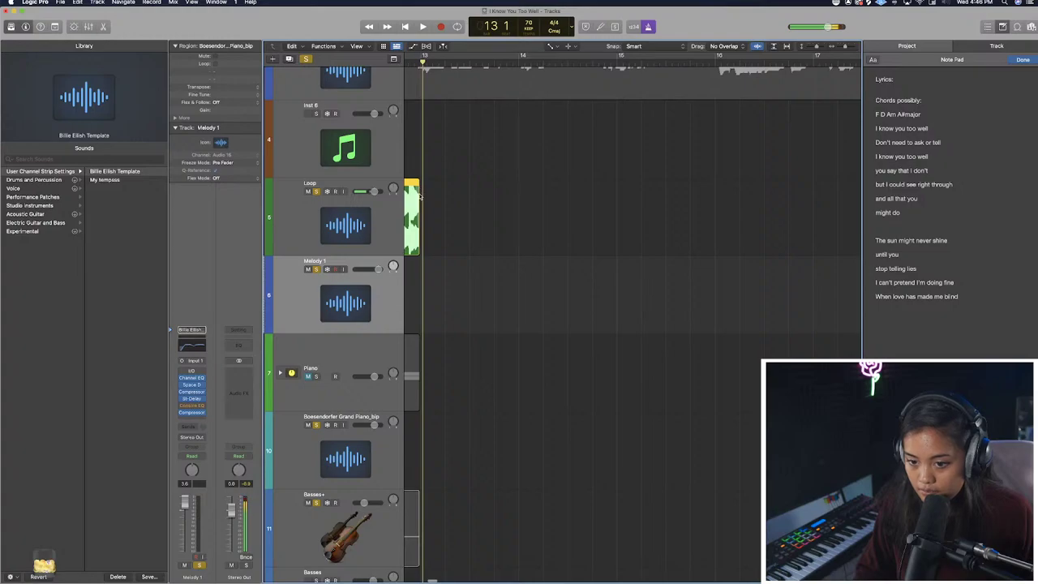
Try looping the bounced region to about bar 15 and listen to the transition at bar 13.
{"action": "left_click_drag", "start_coordinate": [415, 184], "coordinate": [721, 183]}
{"action": "key", "text": "space"}
{"action": "left_click", "coordinate": [497, 64]}
{"action": "key", "text": "space"}
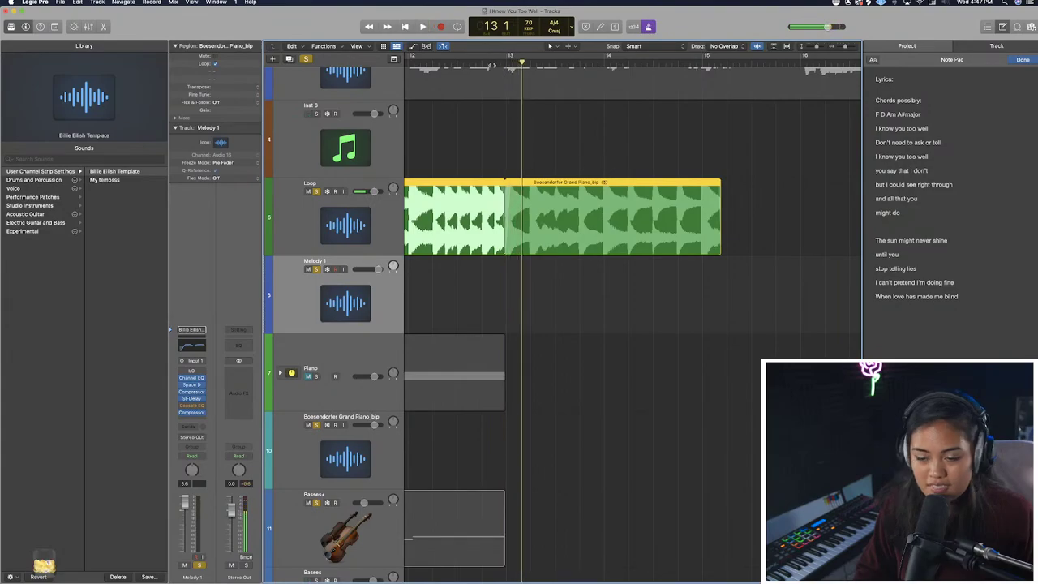
Undo the looping, the Melody 1 track rename and the trimming, back to the untrimmed bounced region.
{"action": "key", "text": "super+z"}
{"action": "key", "text": "super+z"}
{"action": "key", "text": "super+z"}
{"action": "key", "text": "super+z"}
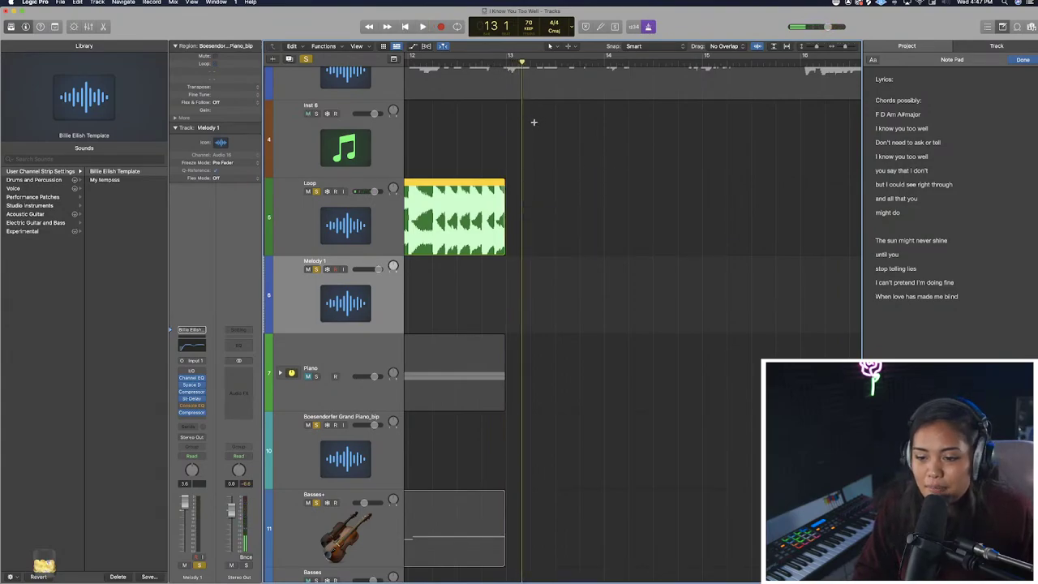
{"action": "scroll", "coordinate": [559, 138], "scroll_direction": "down", "scroll_amount": 2}
{"action": "key", "text": "super+Left"}
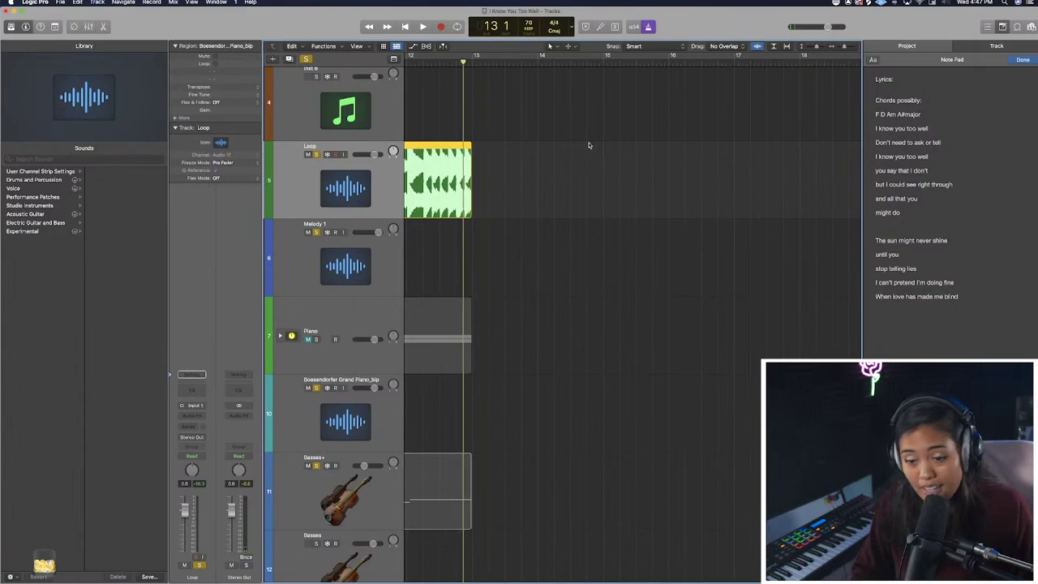
{"action": "scroll", "coordinate": [585, 144], "scroll_direction": "left", "scroll_amount": 5}
{"action": "key", "text": "super+z"}
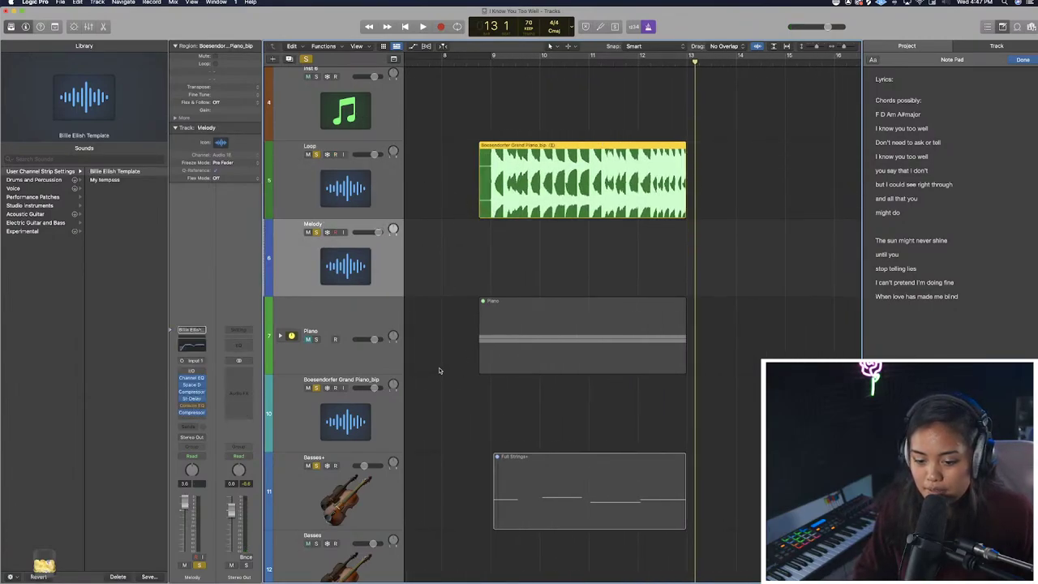
Expand the Piano track stack, unmute its two Boesendorfer Grand Piano regions and set the playhead just before bar 9.
{"action": "scroll", "coordinate": [439, 371], "scroll_direction": "down", "scroll_amount": 3}
{"action": "left_click", "coordinate": [280, 243]}
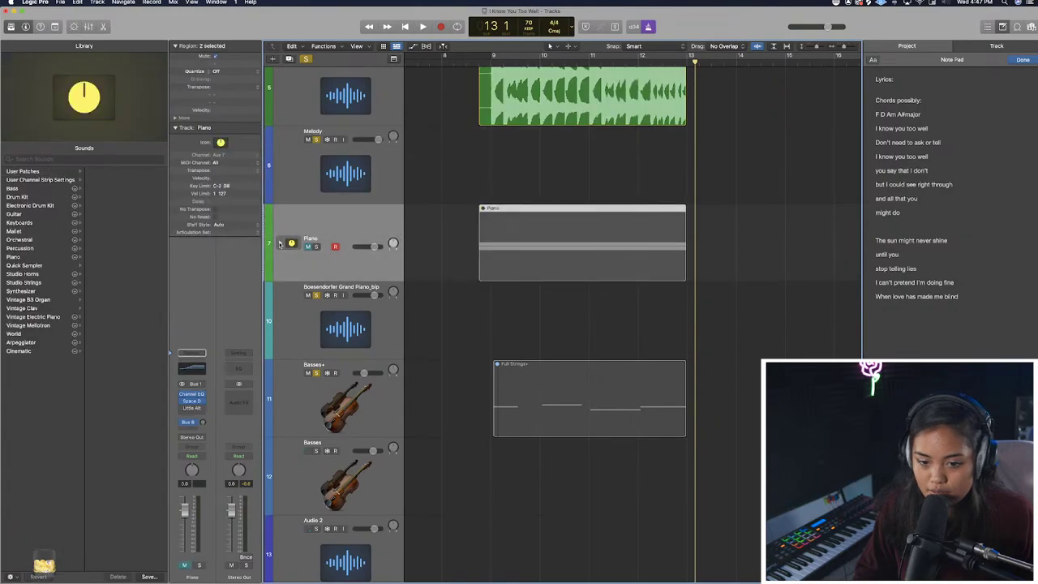
{"action": "left_click", "coordinate": [281, 244]}
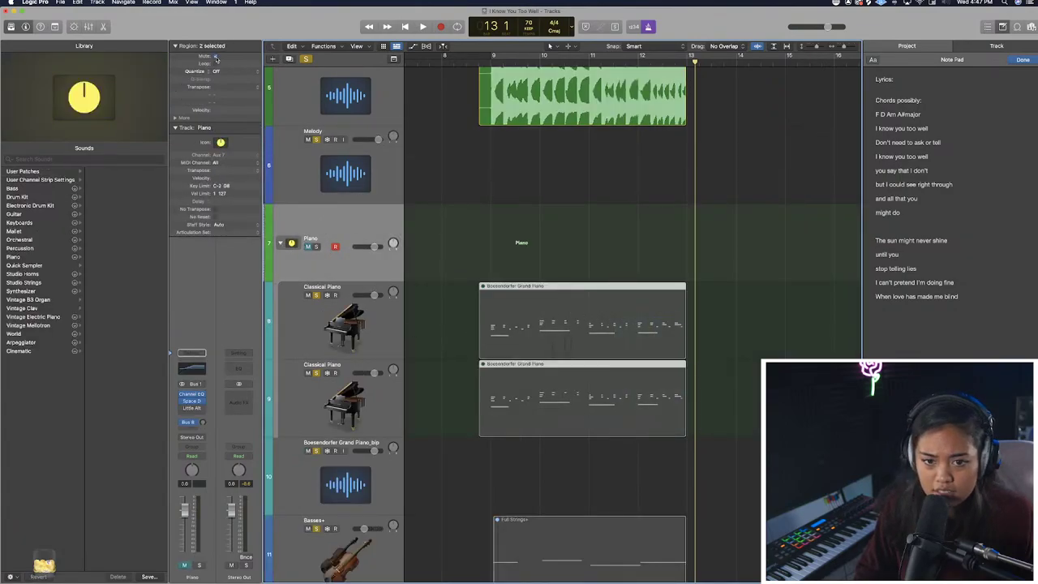
{"action": "left_click", "coordinate": [476, 64]}
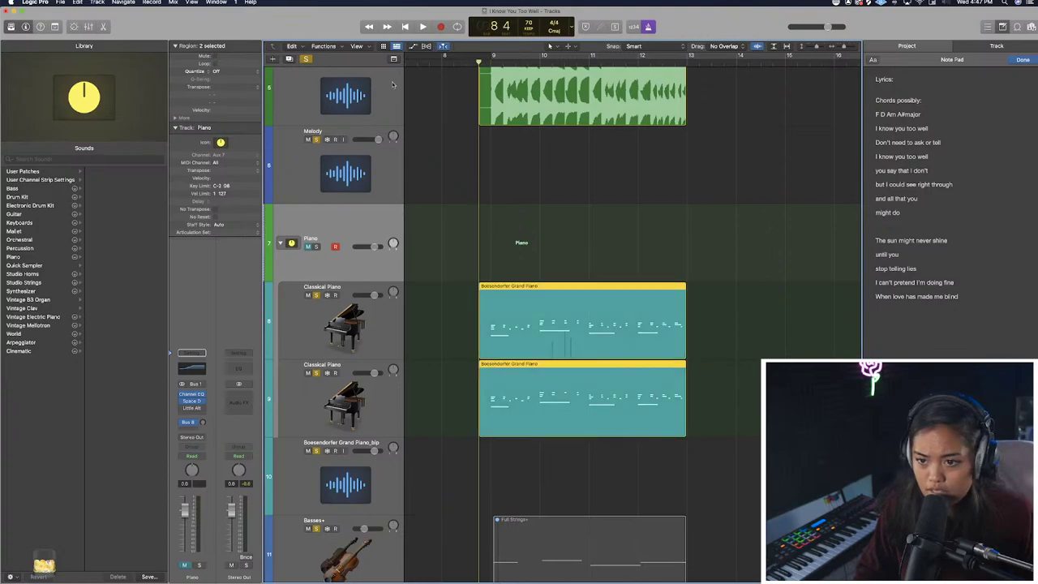
Unmute and solo the Piano stack, and switch the Loop track from solo to mute.
{"action": "left_click", "coordinate": [309, 247]}
{"action": "left_click", "coordinate": [316, 247]}
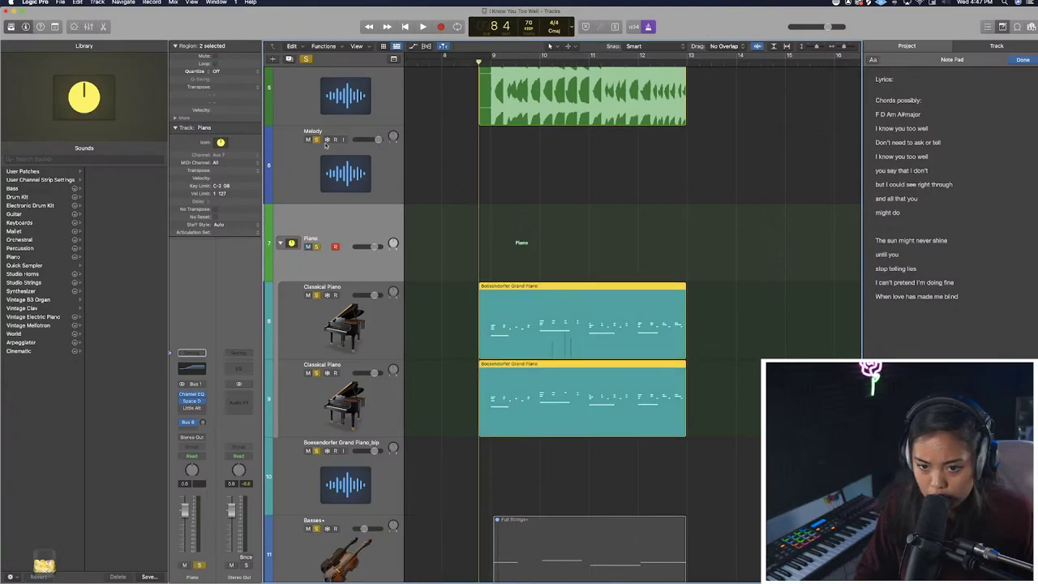
{"action": "scroll", "coordinate": [319, 137], "scroll_direction": "up", "scroll_amount": 2}
{"action": "left_click", "coordinate": [316, 86]}
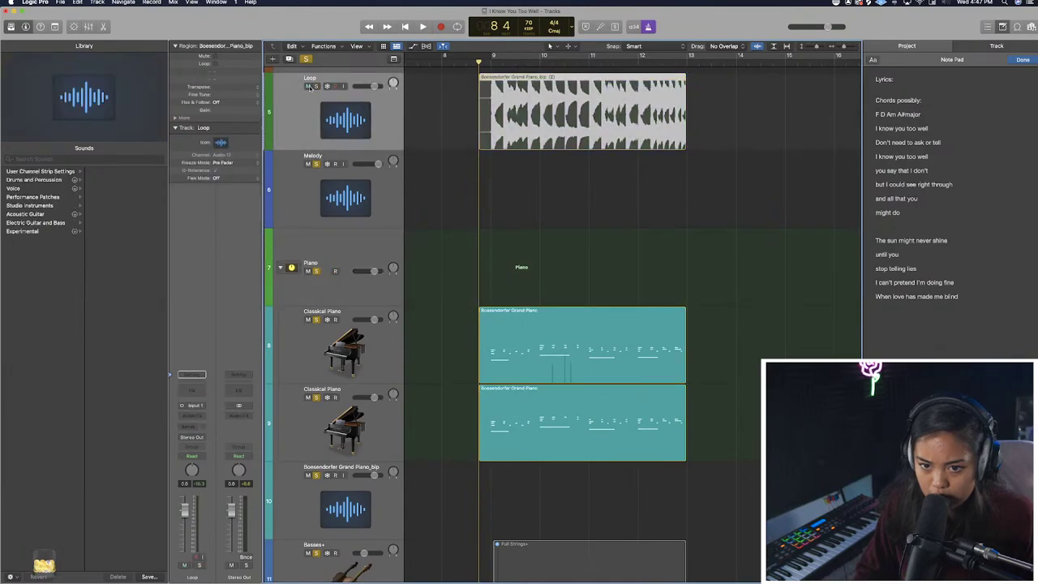
{"action": "scroll", "coordinate": [497, 123], "scroll_direction": "down", "scroll_amount": 2}
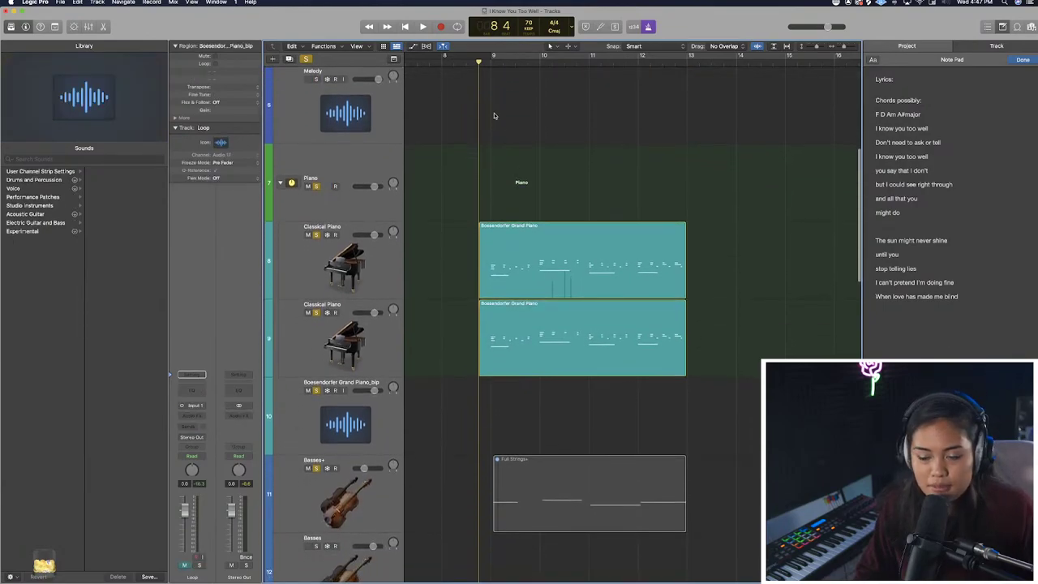
Play the piano part from just before bar 9 and unmute the Full Strings+ region on the Basses+ track.
{"action": "key", "text": "space"}
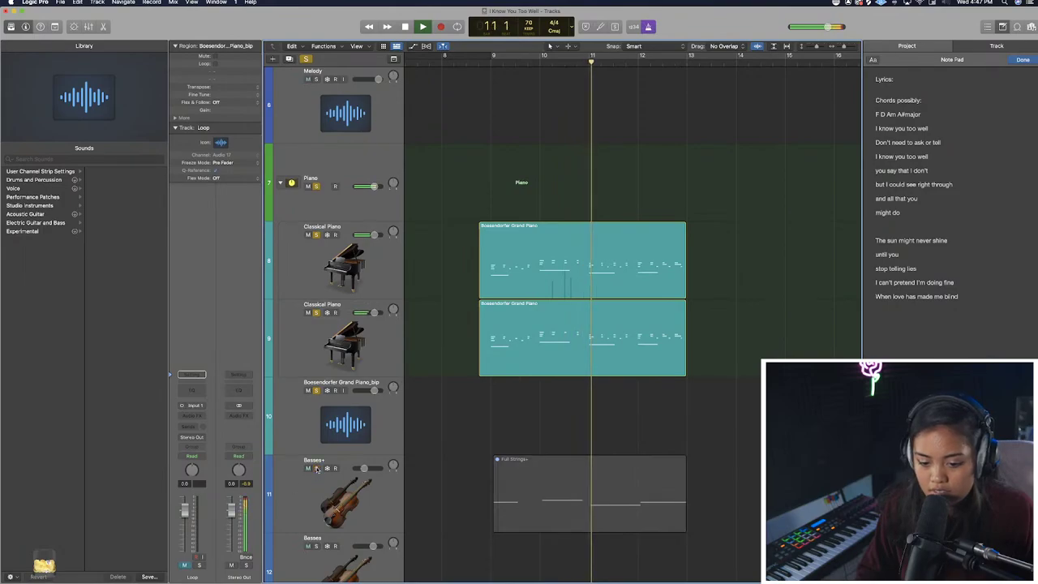
{"action": "left_click", "coordinate": [614, 487]}
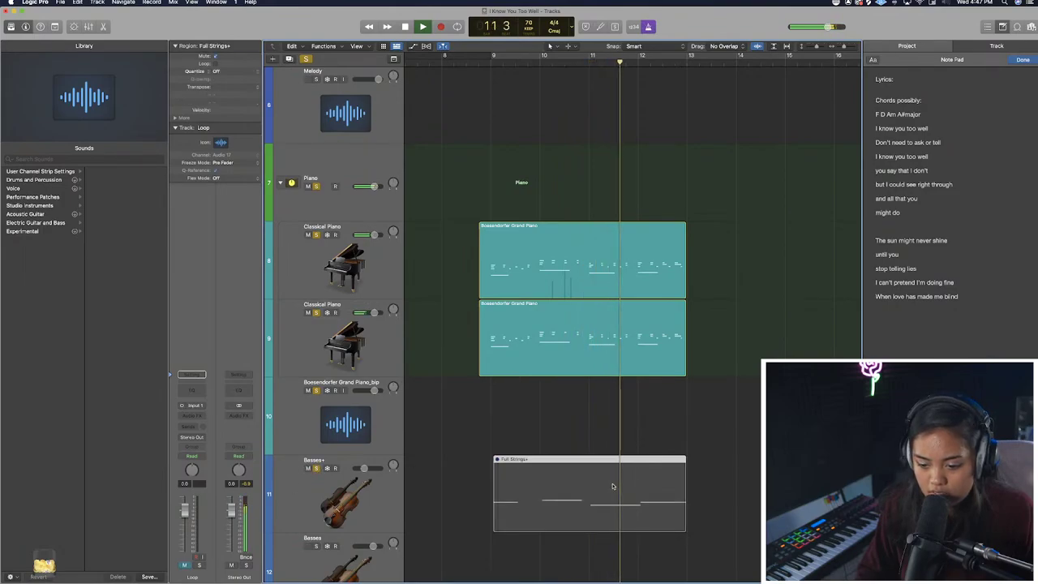
{"action": "left_click", "coordinate": [215, 56]}
Move the Boesendorfer Grand Piano_bip track above the Piano stack, stop playback and return the playhead to bar 9.
{"action": "left_click_drag", "start_coordinate": [353, 392], "coordinate": [351, 149]}
{"action": "key", "text": "space"}
{"action": "left_click", "coordinate": [486, 59]}
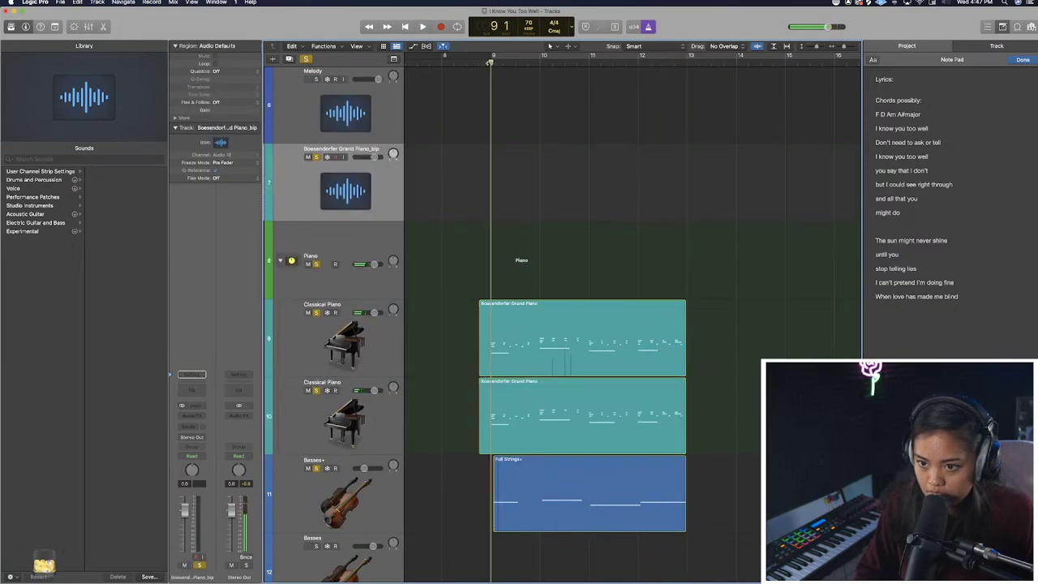
Extend the ends of both Boesendorfer Grand Piano regions exactly to bar 13.
{"action": "key", "text": "super+Right"}
{"action": "scroll", "coordinate": [643, 326], "scroll_direction": "down", "scroll_amount": 3}
{"action": "scroll", "coordinate": [642, 326], "scroll_direction": "right", "scroll_amount": 6}
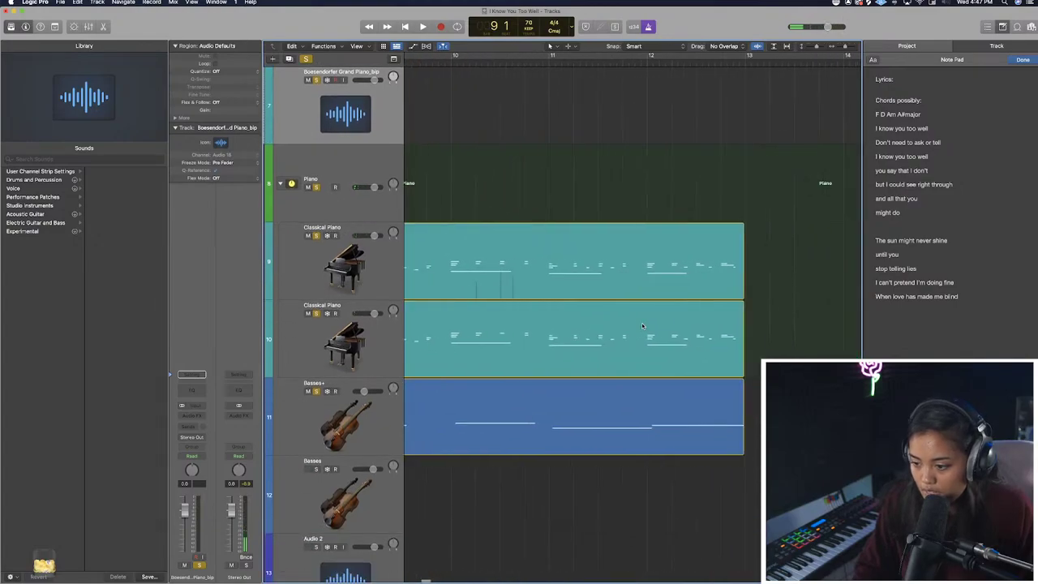
{"action": "left_click", "coordinate": [566, 62]}
{"action": "key", "text": "super+Right"}
{"action": "key", "text": "super+Right"}
{"action": "key", "text": "super+Right"}
{"action": "key", "text": "super+Right"}
{"action": "key", "text": "super+Right"}
{"action": "key", "text": "super+Right"}
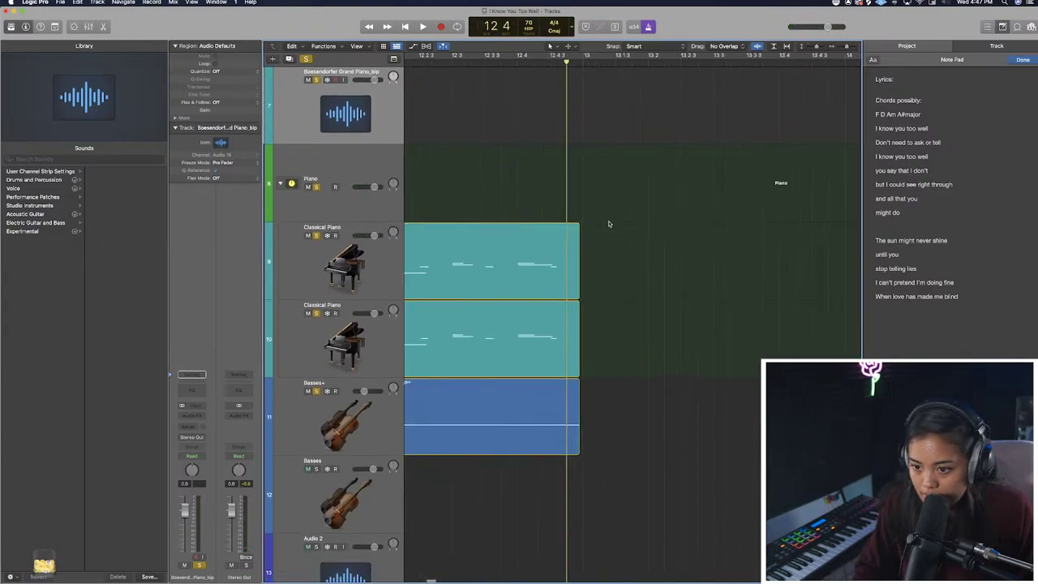
{"action": "left_click_drag", "start_coordinate": [596, 286], "coordinate": [608, 350]}
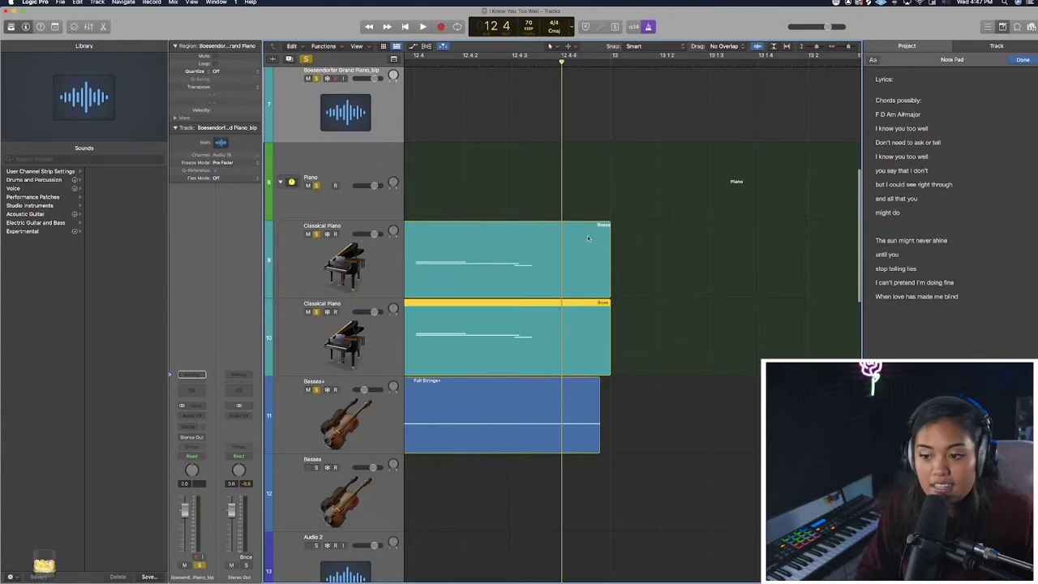
Extend the end of the Full Strings+ region to bar 13 and play the ending.
{"action": "scroll", "coordinate": [600, 390], "scroll_direction": "down", "scroll_amount": 2}
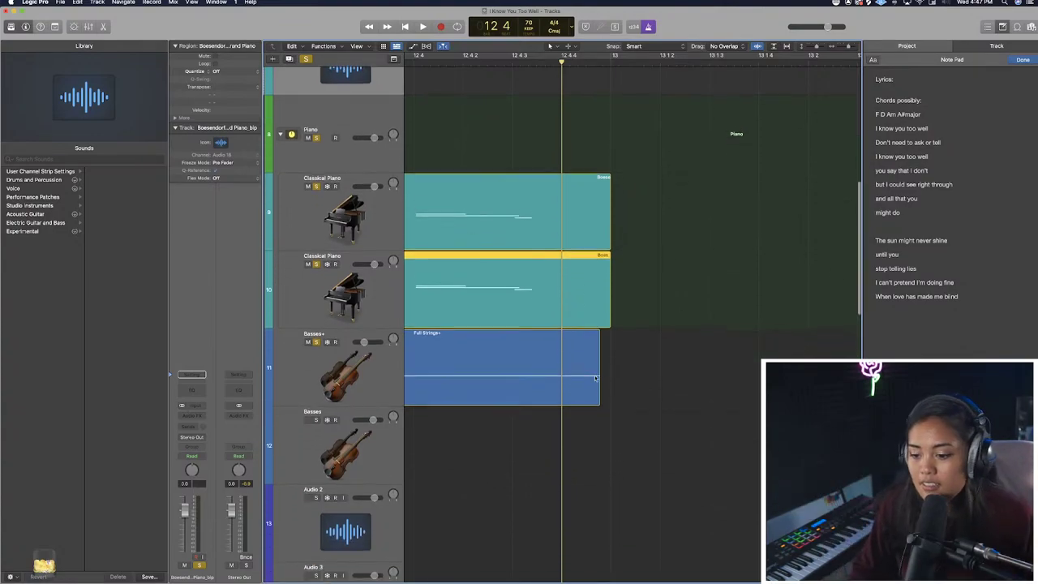
{"action": "left_click_drag", "start_coordinate": [601, 388], "coordinate": [610, 389]}
{"action": "key", "text": "space"}
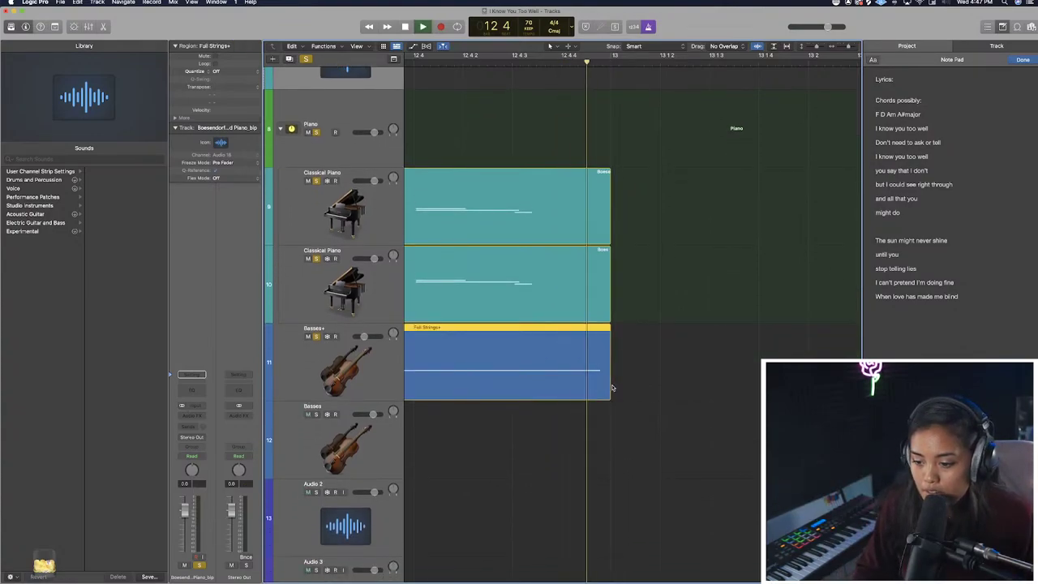
{"action": "key", "text": "space"}
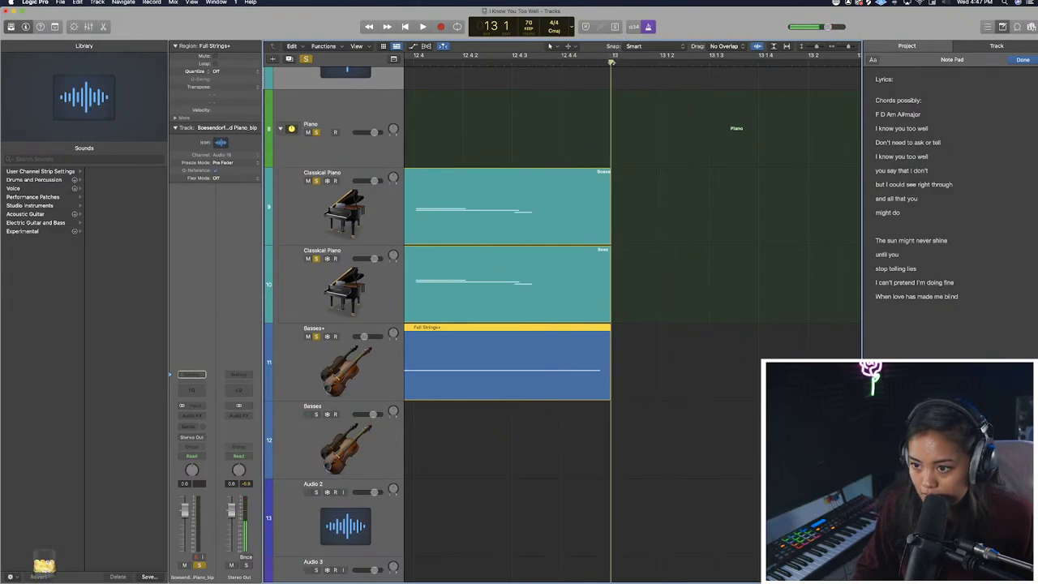
Place the playhead at bar 9 and check where the piano and strings regions start.
{"action": "scroll", "coordinate": [598, 187], "scroll_direction": "left", "scroll_amount": 10}
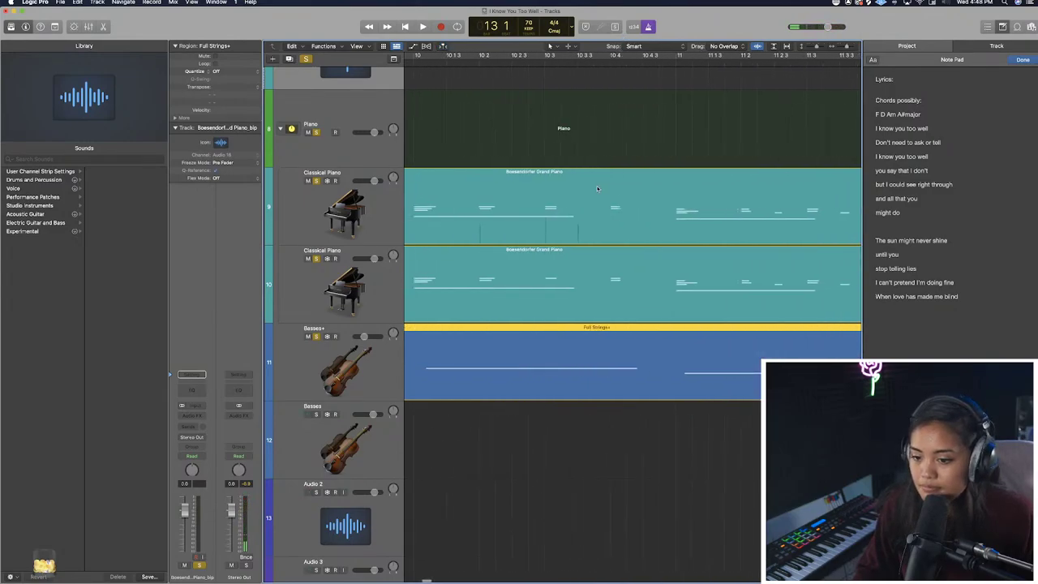
{"action": "scroll", "coordinate": [598, 188], "scroll_direction": "left", "scroll_amount": 4}
{"action": "left_click", "coordinate": [633, 65]}
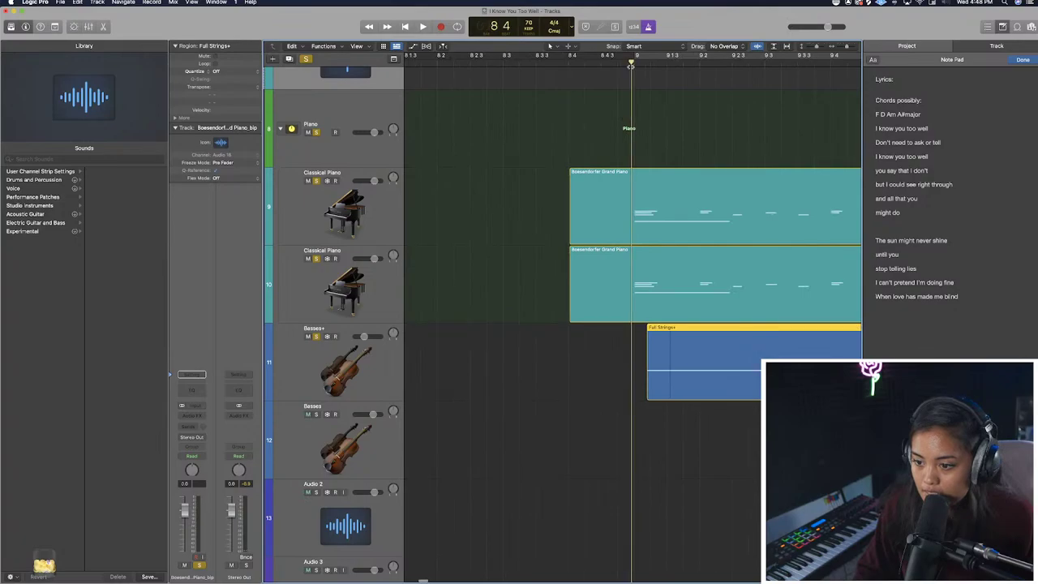
{"action": "key", "text": "super+Left"}
{"action": "key", "text": "super+Left"}
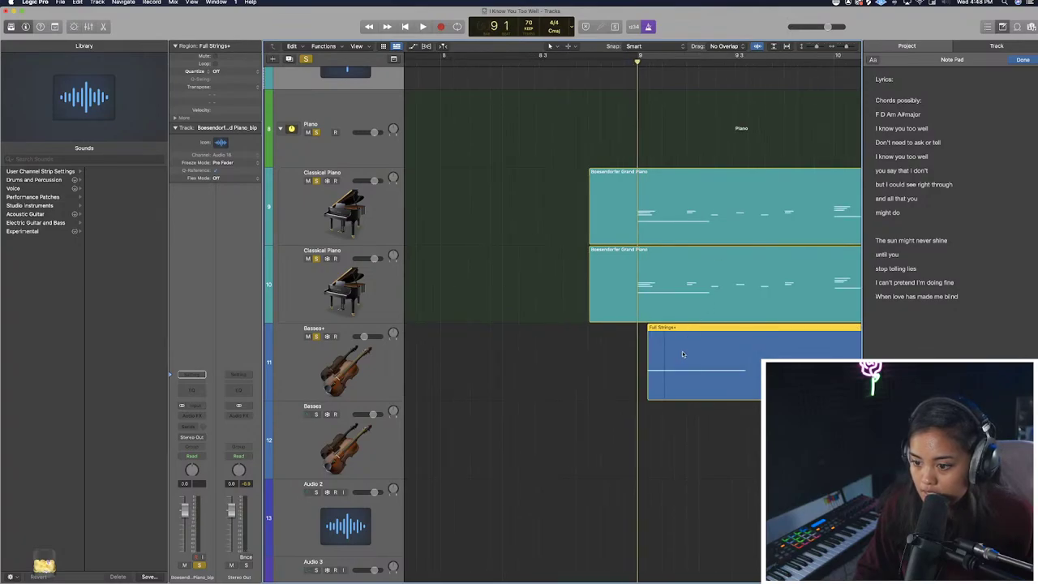
{"action": "key", "text": "super+Left"}
{"action": "key", "text": "super+Left"}
{"action": "scroll", "coordinate": [774, 256], "scroll_direction": "right", "scroll_amount": 6}
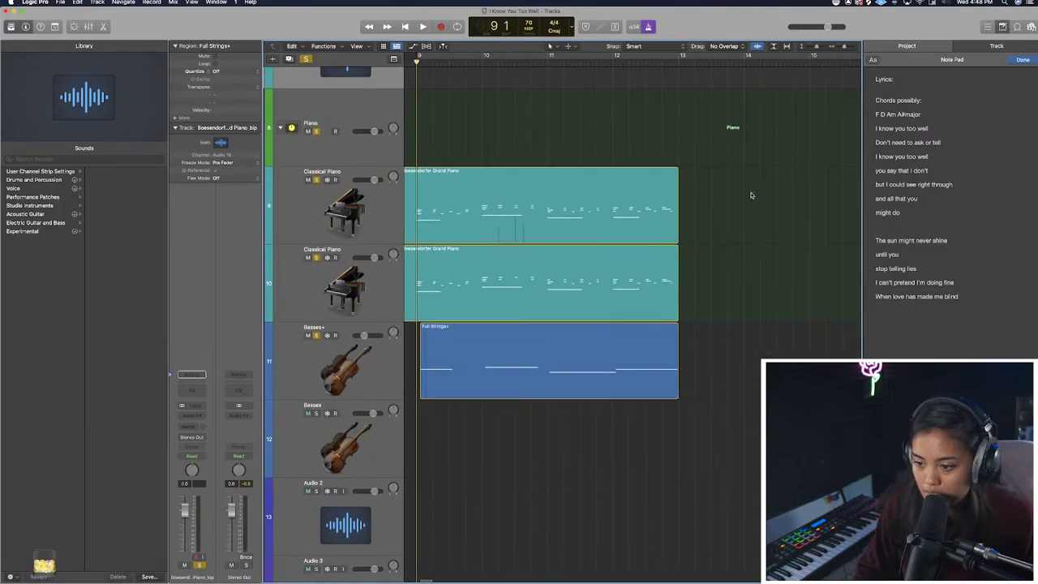
Bounce both piano regions and the Full Strings+ region in place to a new track with the sources muted, and play the bounce.
{"action": "left_click_drag", "start_coordinate": [758, 192], "coordinate": [595, 370]}
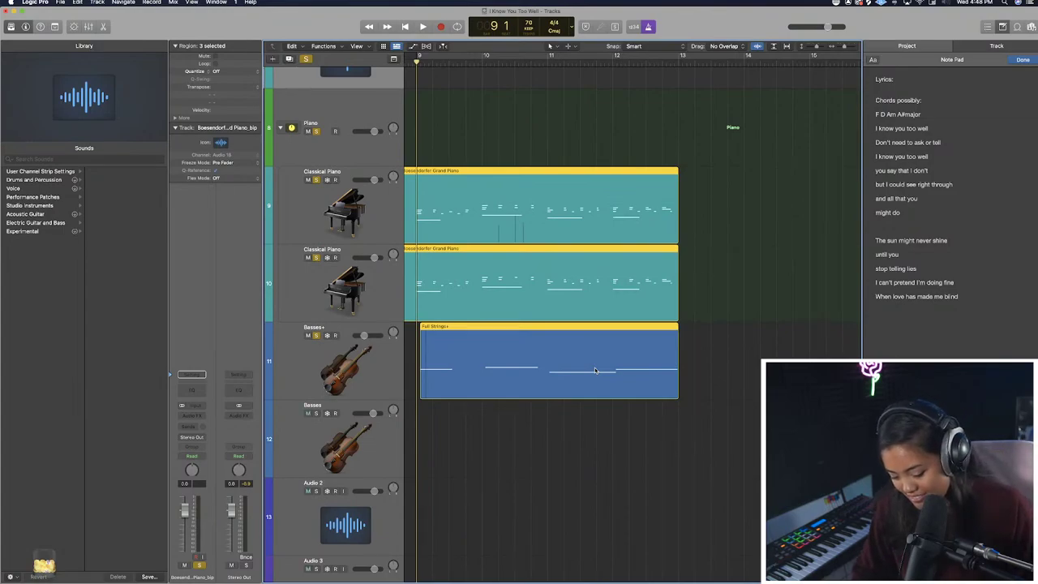
{"action": "scroll", "coordinate": [593, 357], "scroll_direction": "left", "scroll_amount": 2}
{"action": "right_click", "coordinate": [591, 329]}
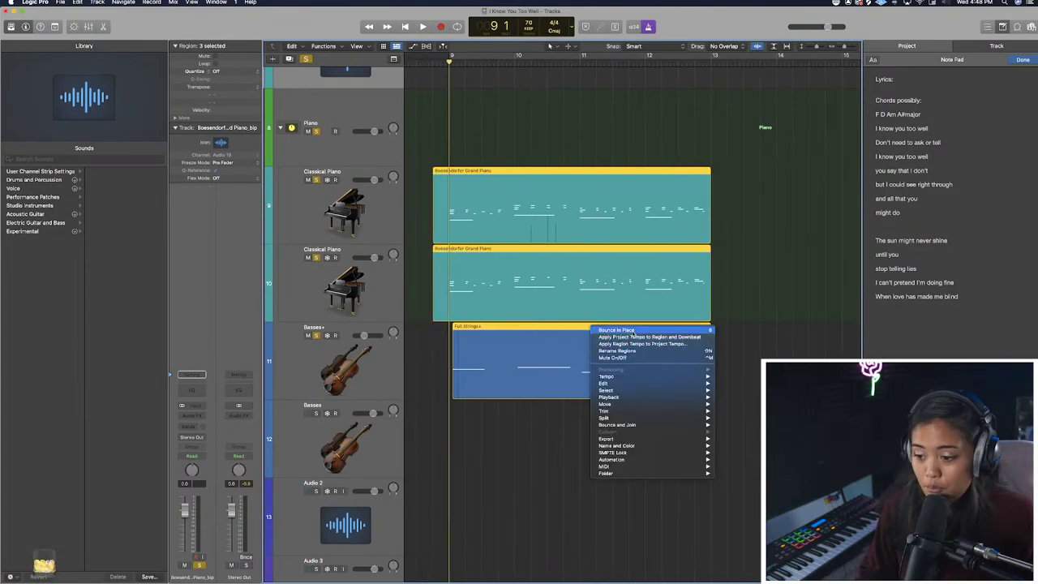
{"action": "left_click", "coordinate": [629, 331]}
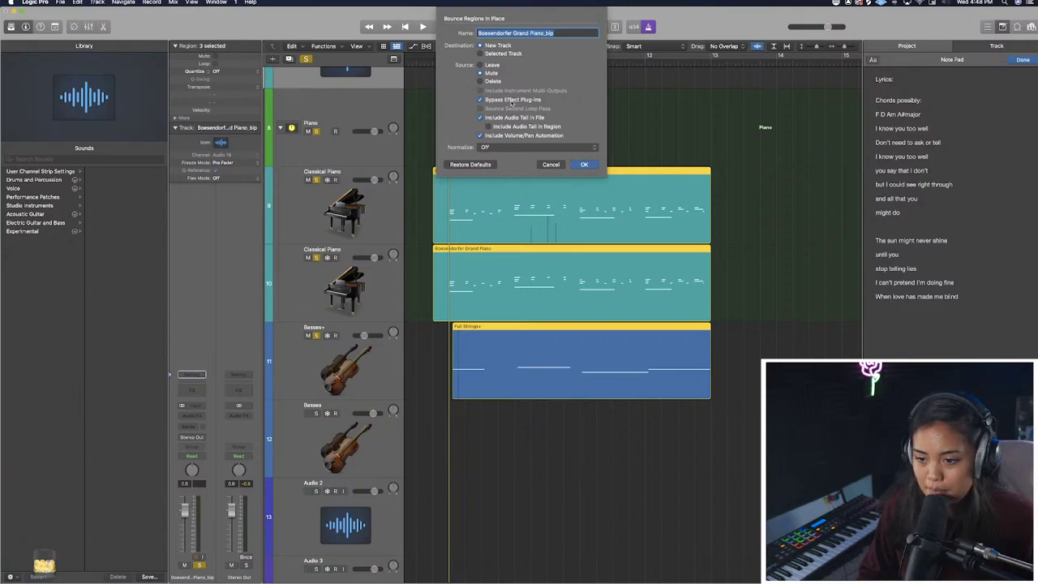
{"action": "left_click", "coordinate": [584, 164]}
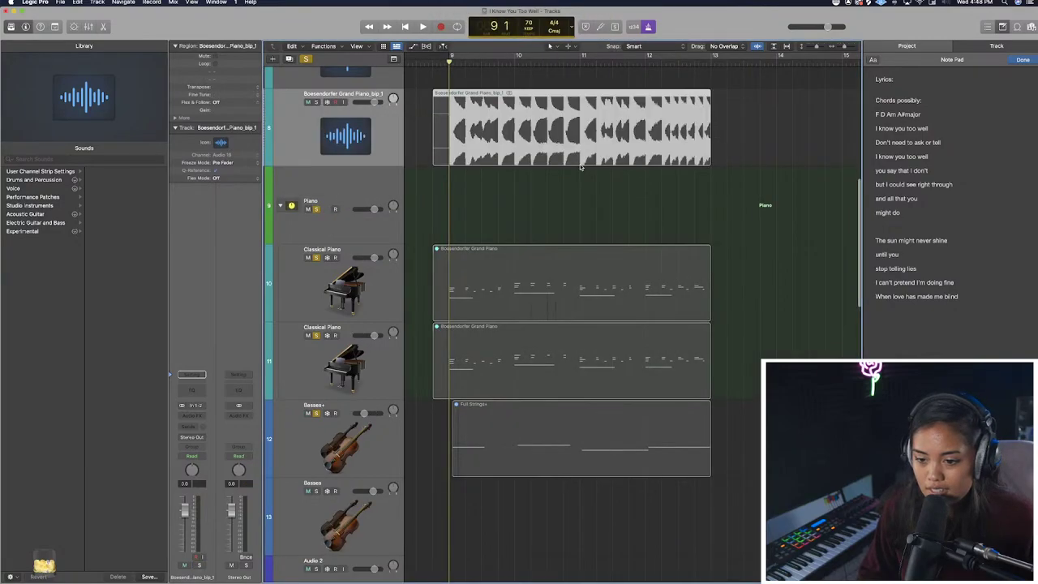
{"action": "left_click", "coordinate": [392, 142]}
{"action": "key", "text": "space"}
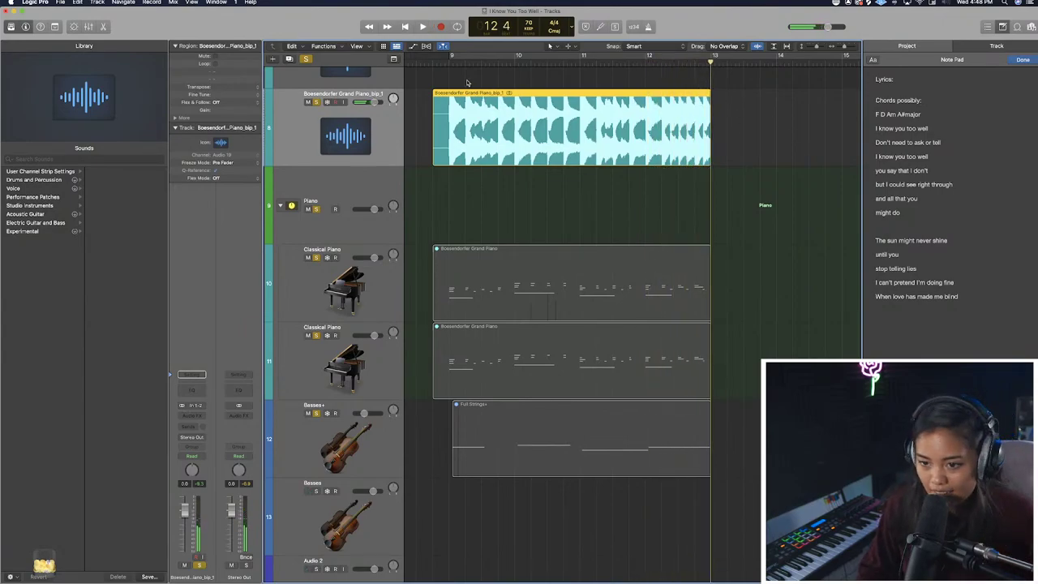
Split the newly bounced piano and strings audio at bar 9 and delete the part before it.
{"action": "left_click", "coordinate": [442, 63]}
{"action": "left_click", "coordinate": [449, 63]}
{"action": "key", "text": "super+Right"}
{"action": "key", "text": "super+Right"}
{"action": "key", "text": "super+Right"}
{"action": "key", "text": "super+Right"}
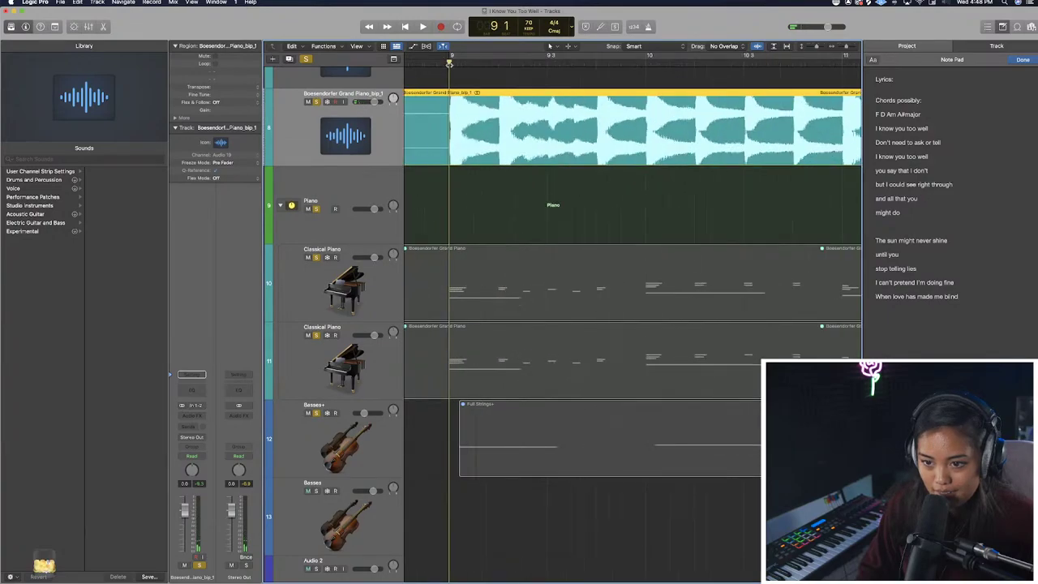
{"action": "left_click", "coordinate": [441, 64]}
{"action": "left_click", "coordinate": [449, 63]}
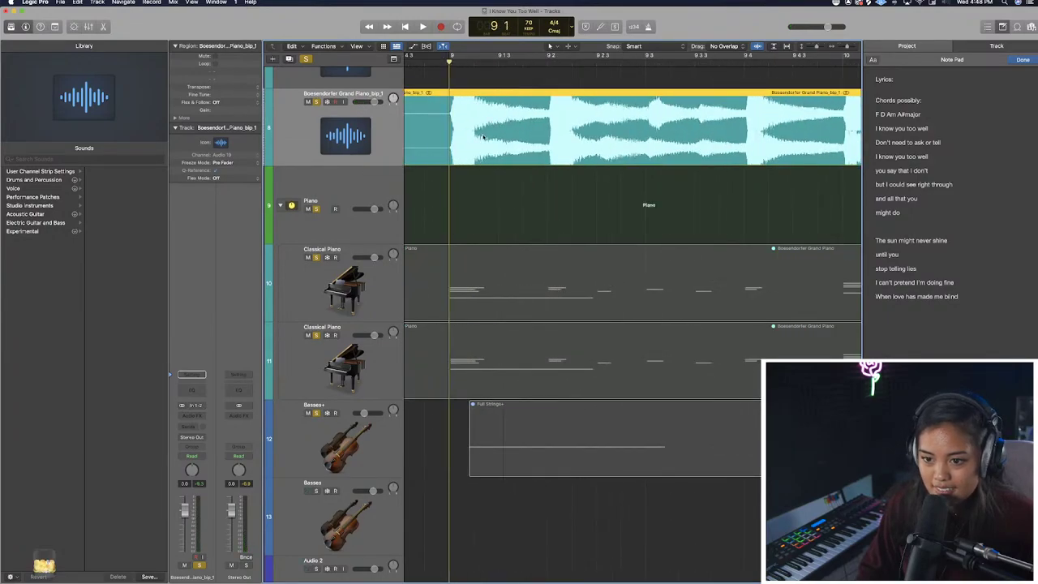
{"action": "left_click", "coordinate": [444, 128]}
{"action": "key", "text": "Delete"}
Loop the trimmed bounce region out to bar 21 and start playback.
{"action": "key", "text": "super+Left"}
{"action": "key", "text": "super+Left"}
{"action": "key", "text": "super+Left"}
{"action": "key", "text": "super+Left"}
{"action": "key", "text": "super+Left"}
{"action": "key", "text": "super+Left"}
{"action": "scroll", "coordinate": [479, 134], "scroll_direction": "right", "scroll_amount": 5}
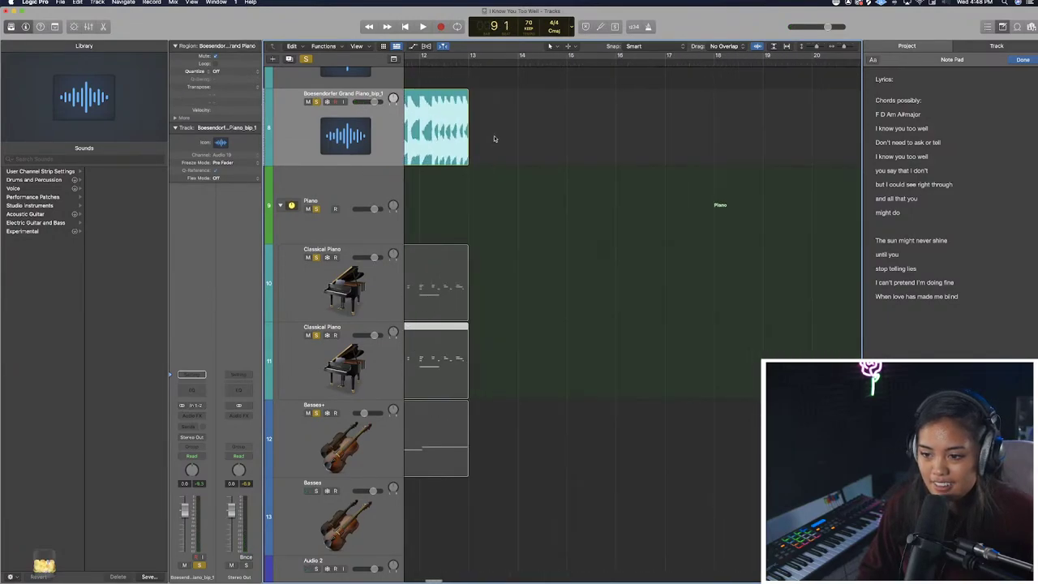
{"action": "scroll", "coordinate": [493, 138], "scroll_direction": "left", "scroll_amount": 5}
{"action": "scroll", "coordinate": [498, 138], "scroll_direction": "left", "scroll_amount": 5}
{"action": "scroll", "coordinate": [658, 160], "scroll_direction": "right", "scroll_amount": 10}
{"action": "scroll", "coordinate": [633, 122], "scroll_direction": "left", "scroll_amount": 2}
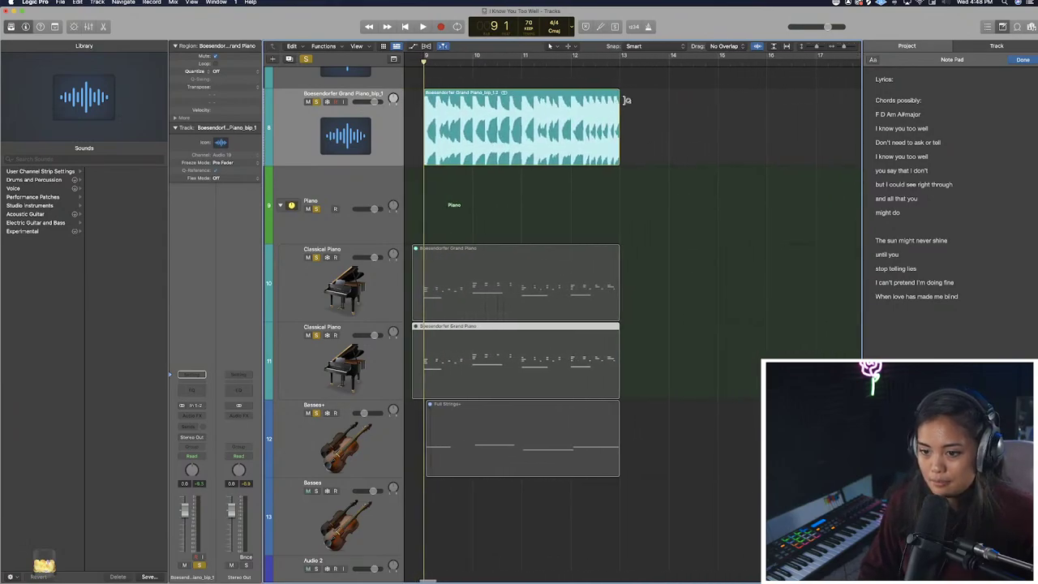
{"action": "key", "text": "super+Left"}
{"action": "key", "text": "super+Left"}
{"action": "left_click_drag", "start_coordinate": [569, 91], "coordinate": [822, 112]}
{"action": "key", "text": "super+Left"}
{"action": "key", "text": "space"}
{"action": "left_click_drag", "start_coordinate": [747, 92], "coordinate": [751, 92]}
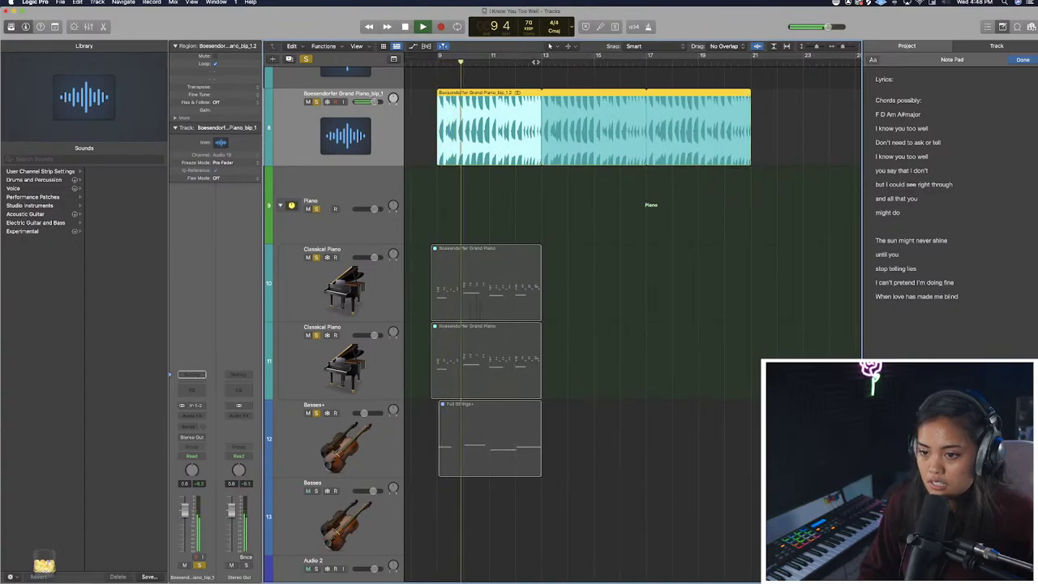
Play from just before bar 13 to check the transition into the first loop repeat.
{"action": "left_click", "coordinate": [543, 57]}
{"action": "left_click", "coordinate": [530, 58]}
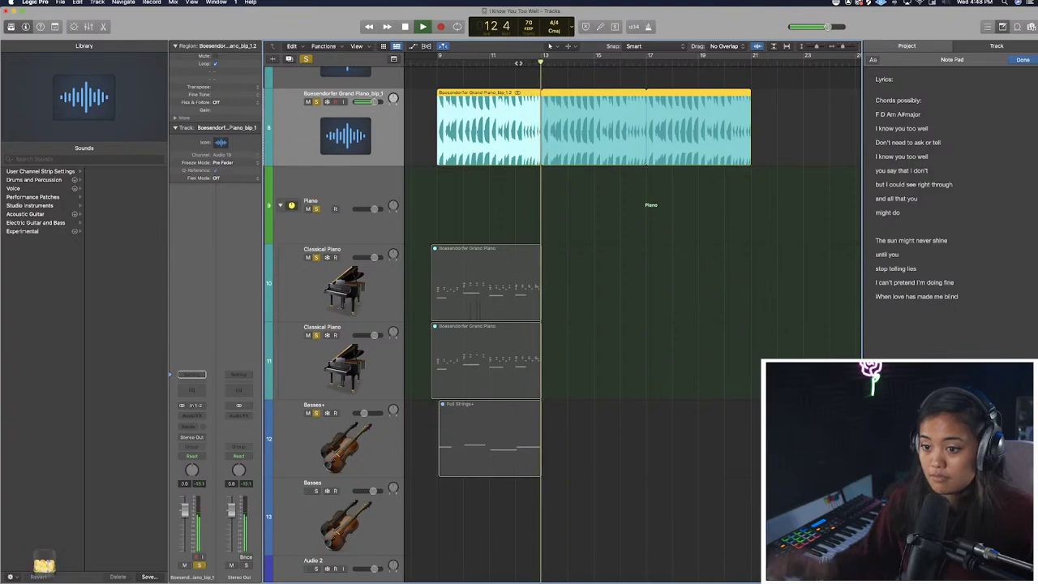
{"action": "key", "text": "space"}
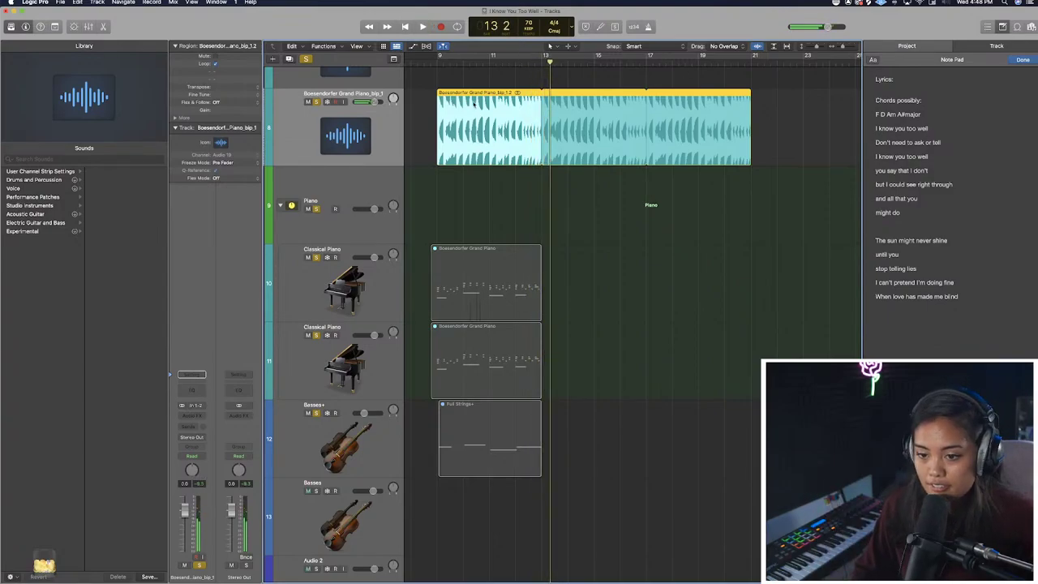
Extend the looped bounce region out to about bar 73.
{"action": "key", "text": "super+Left"}
{"action": "key", "text": "super+Left"}
{"action": "key", "text": "super+Left"}
{"action": "key", "text": "super+Left"}
{"action": "scroll", "coordinate": [517, 137], "scroll_direction": "up", "scroll_amount": 2}
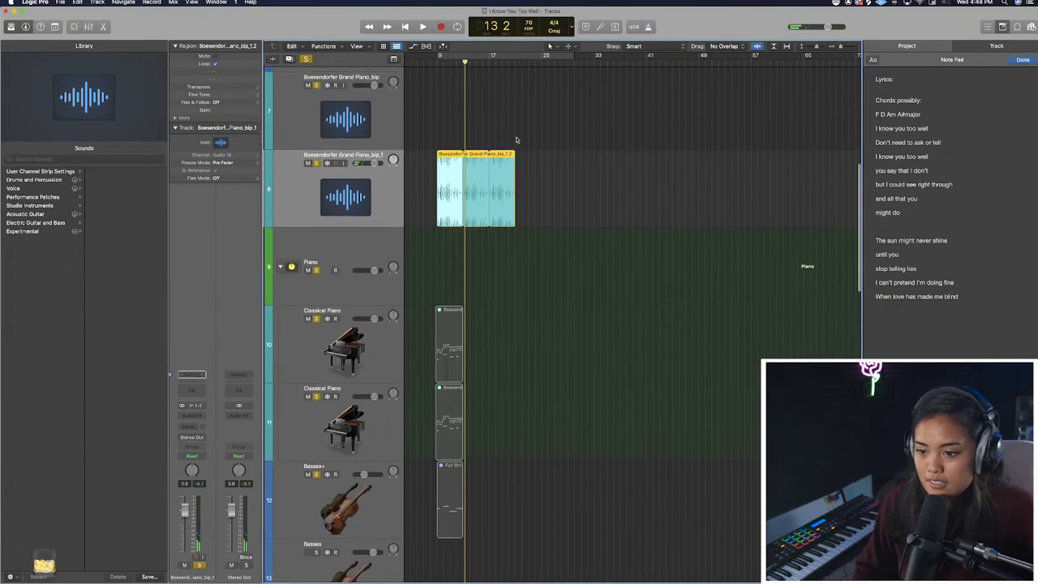
{"action": "left_click_drag", "start_coordinate": [517, 154], "coordinate": [854, 179]}
Move the looped bounce track directly below the Loop track and place Melody 1 directly beneath it.
{"action": "scroll", "coordinate": [321, 125], "scroll_direction": "up", "scroll_amount": 2}
{"action": "left_click_drag", "start_coordinate": [346, 238], "coordinate": [349, 104]}
{"action": "scroll", "coordinate": [398, 222], "scroll_direction": "up", "scroll_amount": 5}
{"action": "scroll", "coordinate": [402, 226], "scroll_direction": "down", "scroll_amount": 1}
{"action": "left_click_drag", "start_coordinate": [376, 228], "coordinate": [362, 278]}
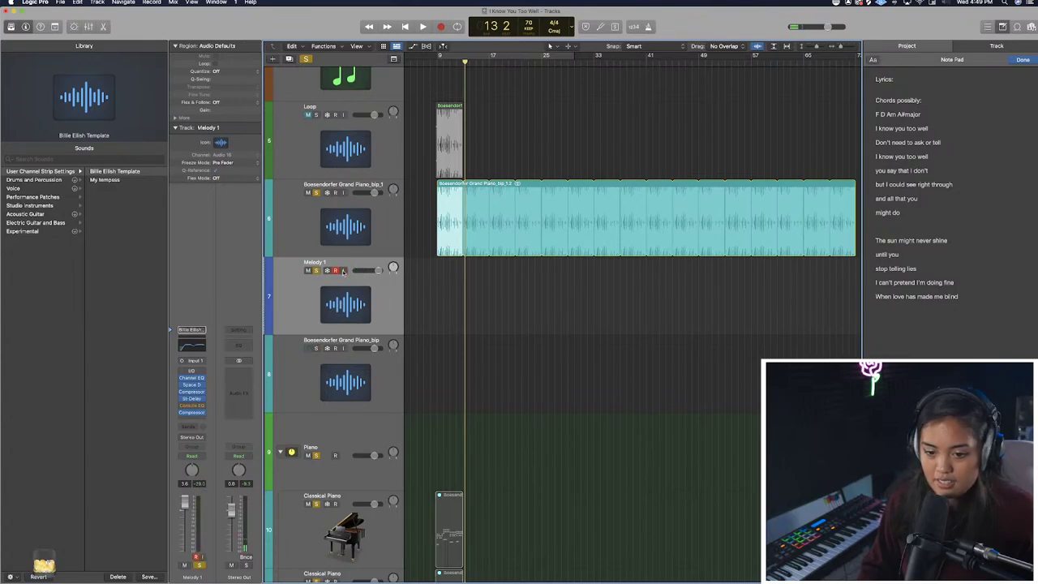
Collapse the Piano track stack to hide its two Classical Piano subtracks.
{"action": "scroll", "coordinate": [337, 272], "scroll_direction": "down", "scroll_amount": 5}
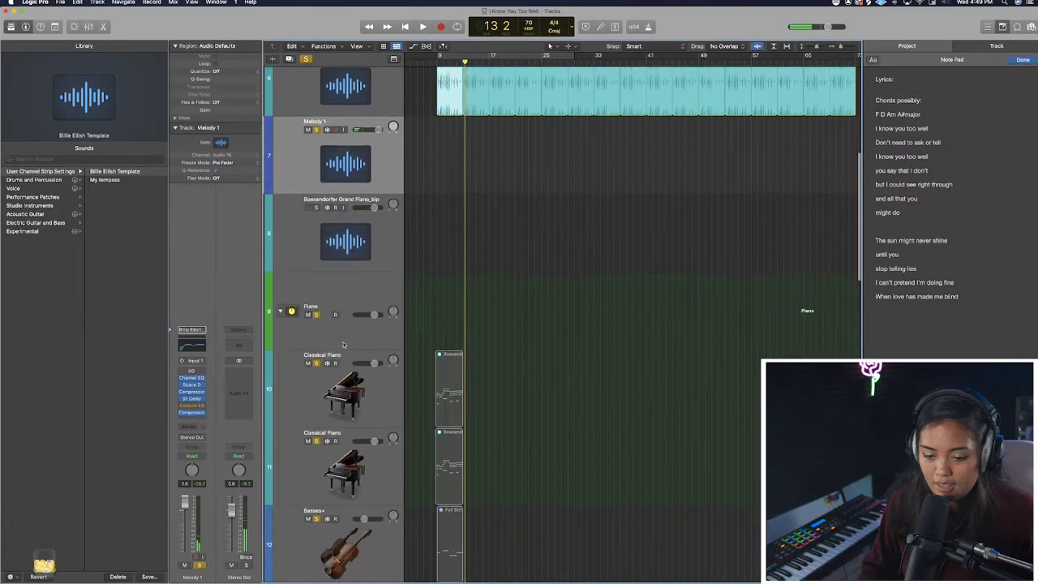
{"action": "left_click", "coordinate": [281, 299]}
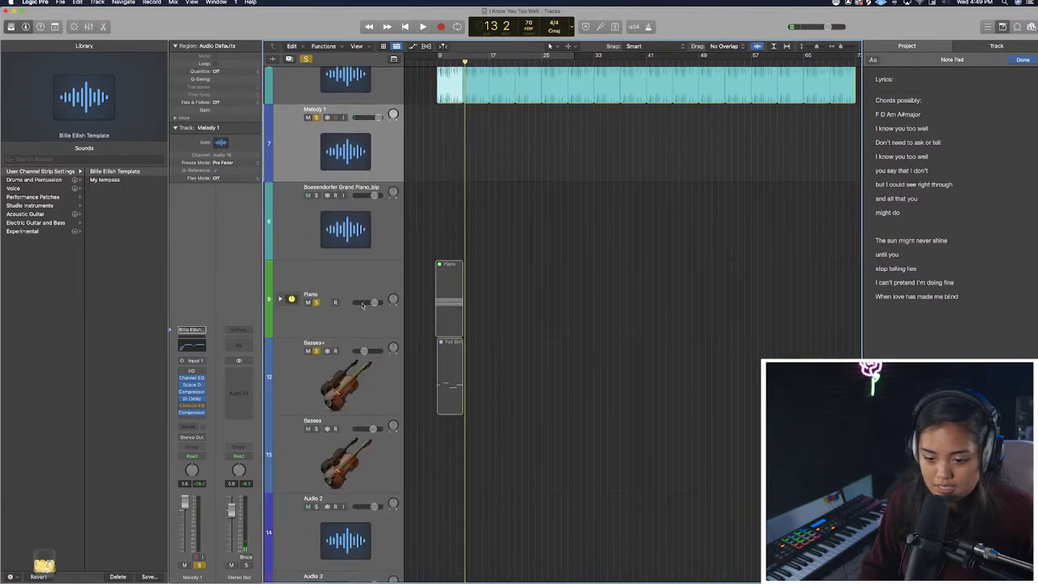
{"action": "scroll", "coordinate": [362, 305], "scroll_direction": "up", "scroll_amount": 8}
{"action": "scroll", "coordinate": [358, 313], "scroll_direction": "down", "scroll_amount": 4}
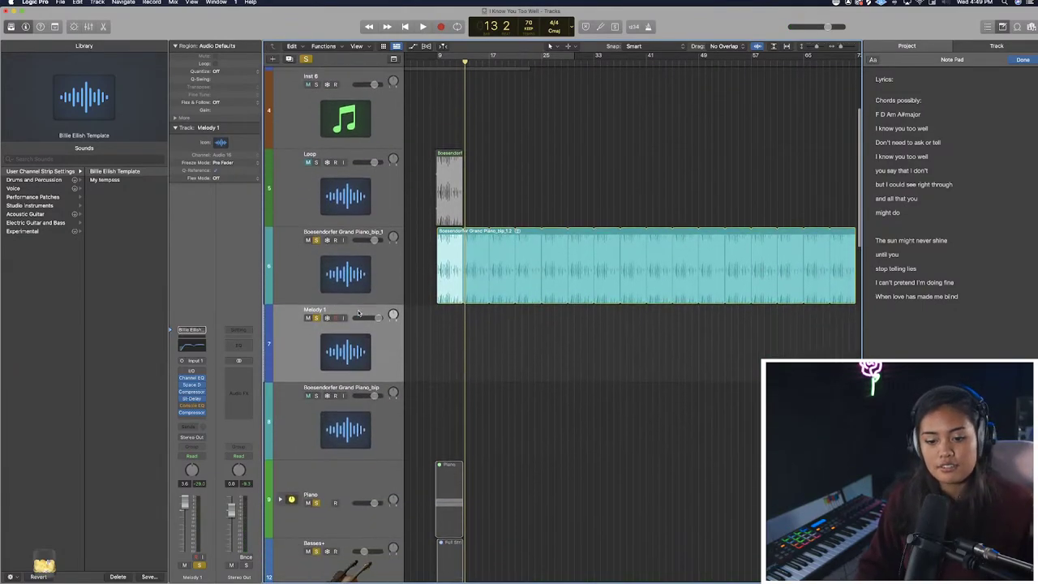
{"action": "scroll", "coordinate": [359, 313], "scroll_direction": "down", "scroll_amount": 1}
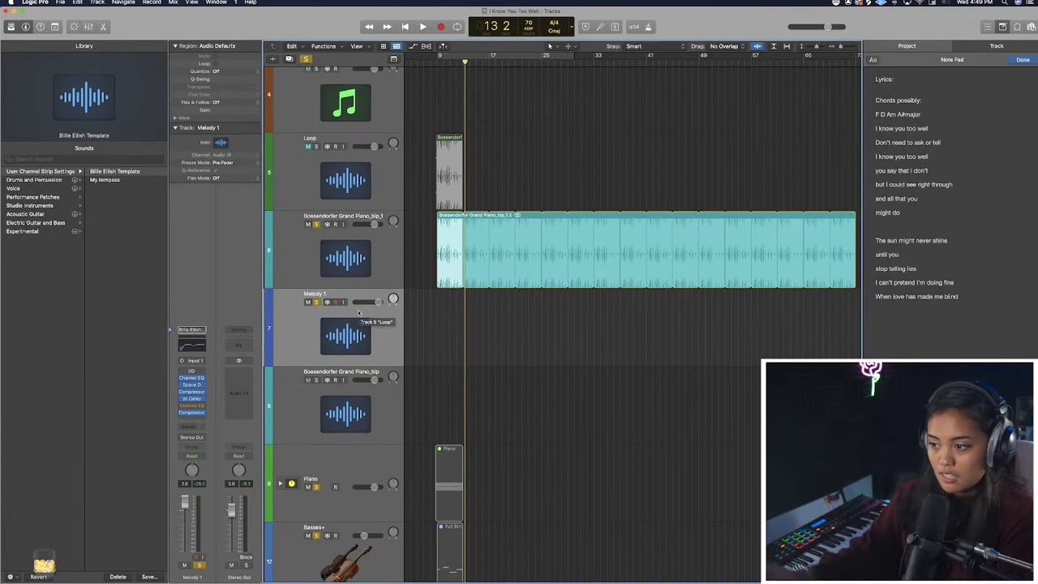
Return the playhead to bar 9 and add a "Chorus:" heading under the chord line in the project notes.
{"action": "left_click_drag", "start_coordinate": [442, 64], "coordinate": [438, 64]}
{"action": "left_click", "coordinate": [933, 116]}
{"action": "key", "text": "Return"}
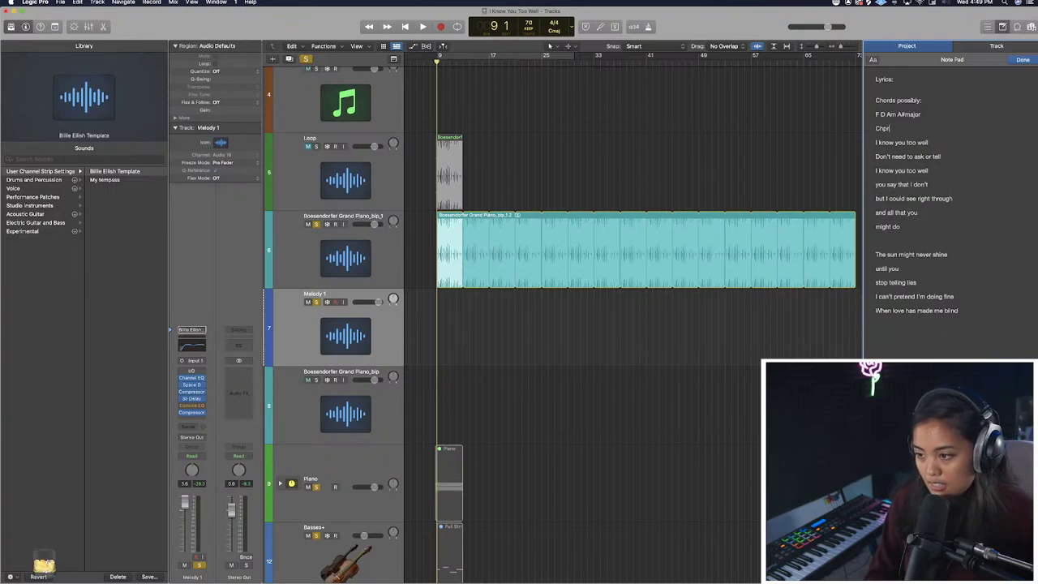
{"action": "type", "text": "Chorus"}
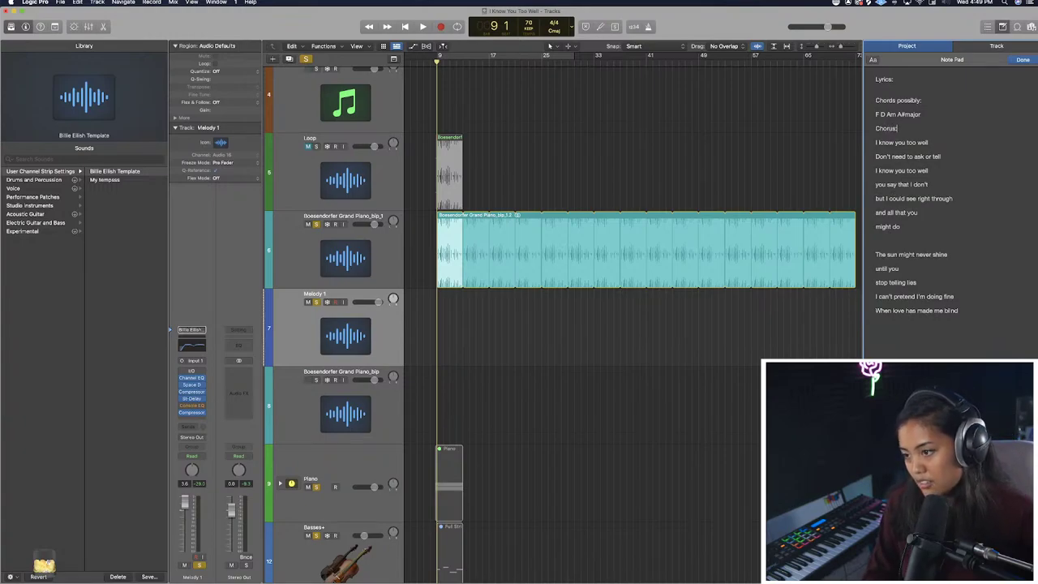
{"action": "type", "text": ":"}
{"action": "key", "text": "Return"}
{"action": "key", "text": "BackSpace"}
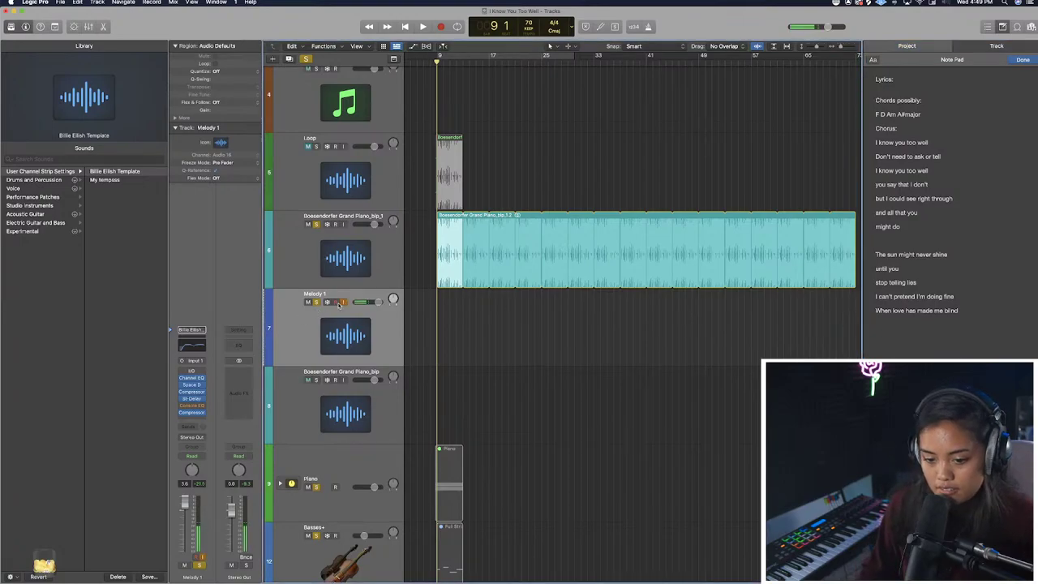
Record a vocal take on the Melody 1 track starting at bar 9.
{"action": "key", "text": "r"}
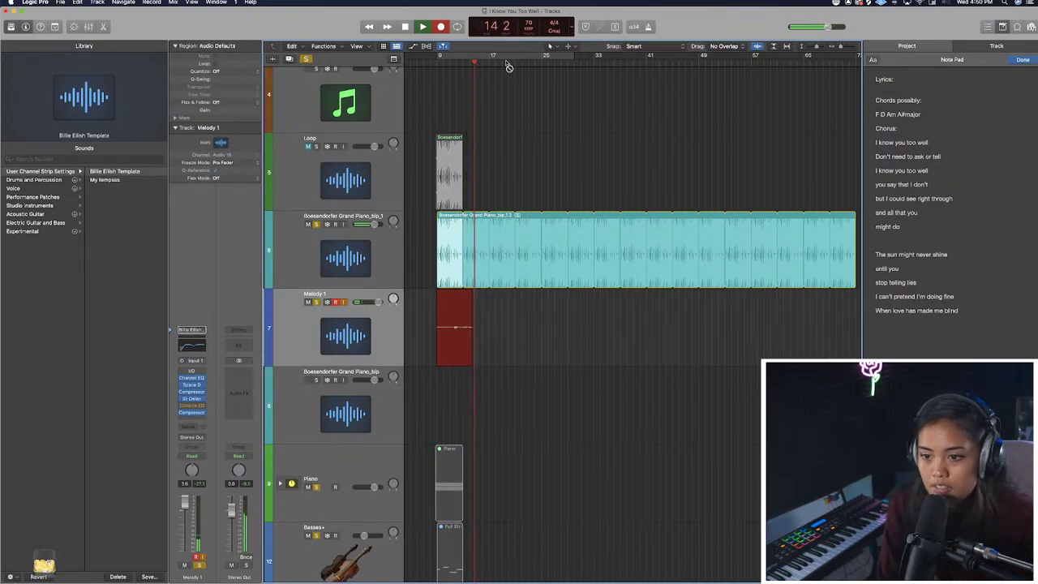
{"action": "key", "text": "space"}
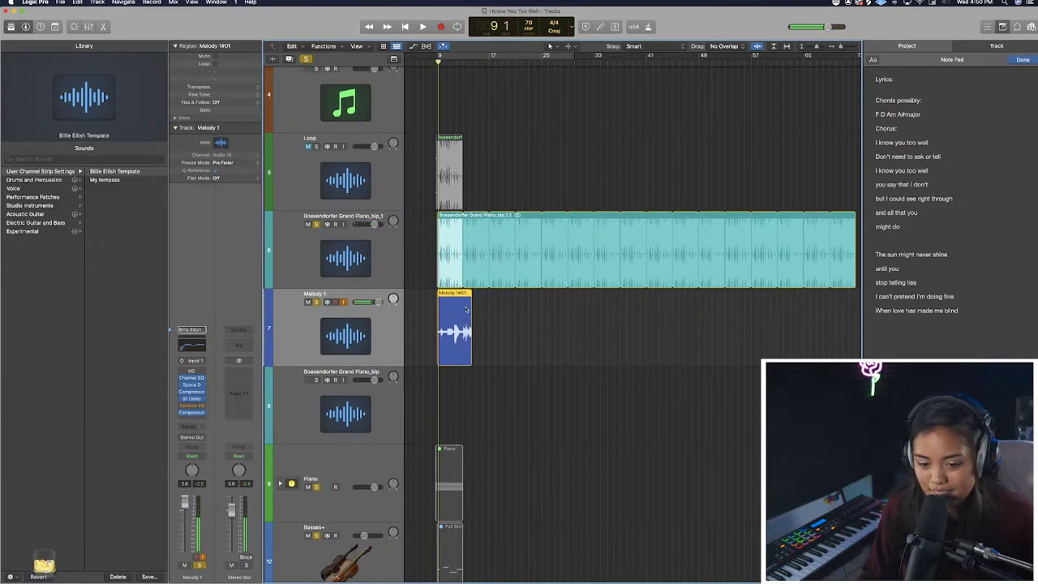
Delete the Empty Kit drum track at the start of the track list.
{"action": "scroll", "coordinate": [345, 311], "scroll_direction": "down", "scroll_amount": 5}
{"action": "scroll", "coordinate": [292, 365], "scroll_direction": "up", "scroll_amount": 6}
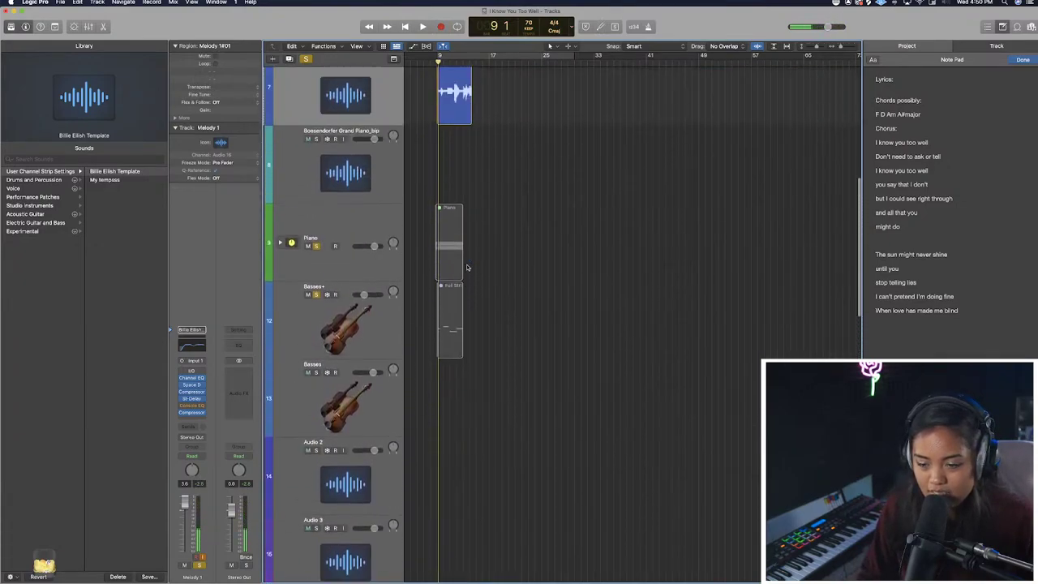
{"action": "scroll", "coordinate": [346, 343], "scroll_direction": "down", "scroll_amount": 5}
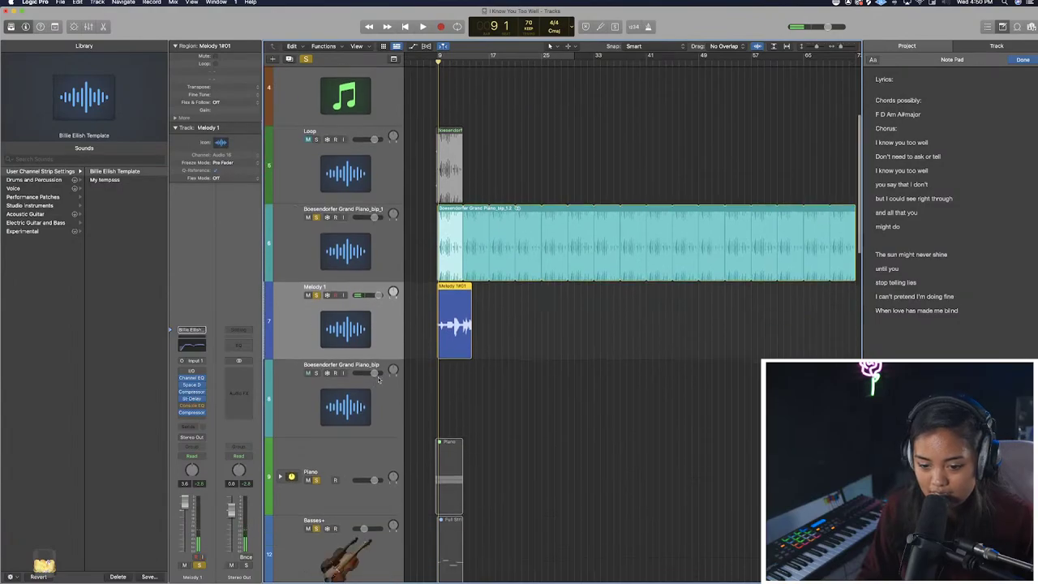
{"action": "scroll", "coordinate": [381, 365], "scroll_direction": "up", "scroll_amount": 7}
{"action": "scroll", "coordinate": [404, 385], "scroll_direction": "down", "scroll_amount": 2}
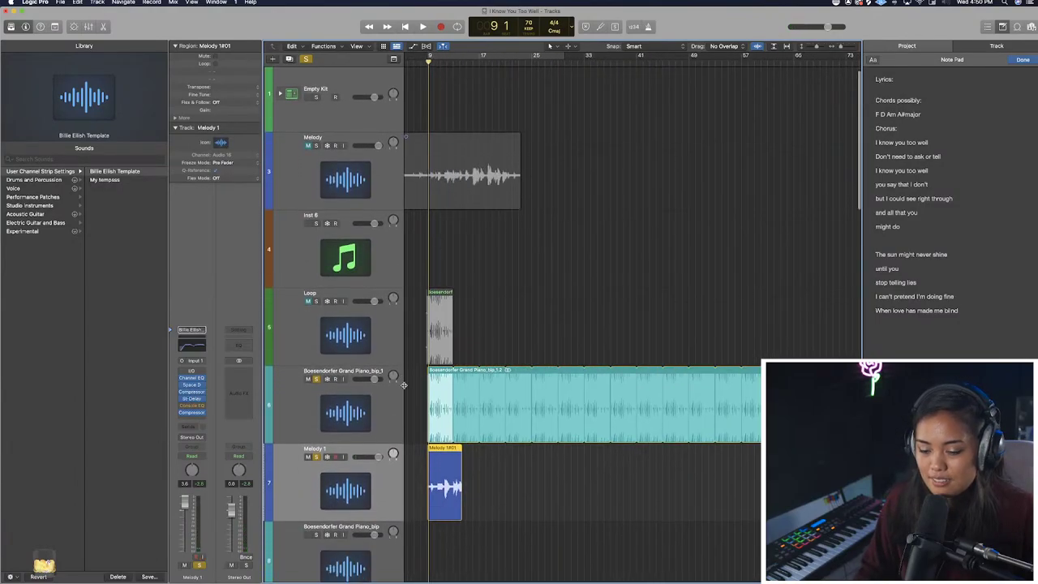
{"action": "scroll", "coordinate": [388, 106], "scroll_direction": "up", "scroll_amount": 2}
{"action": "left_click", "coordinate": [389, 106]}
{"action": "scroll", "coordinate": [404, 206], "scroll_direction": "up", "scroll_amount": 2}
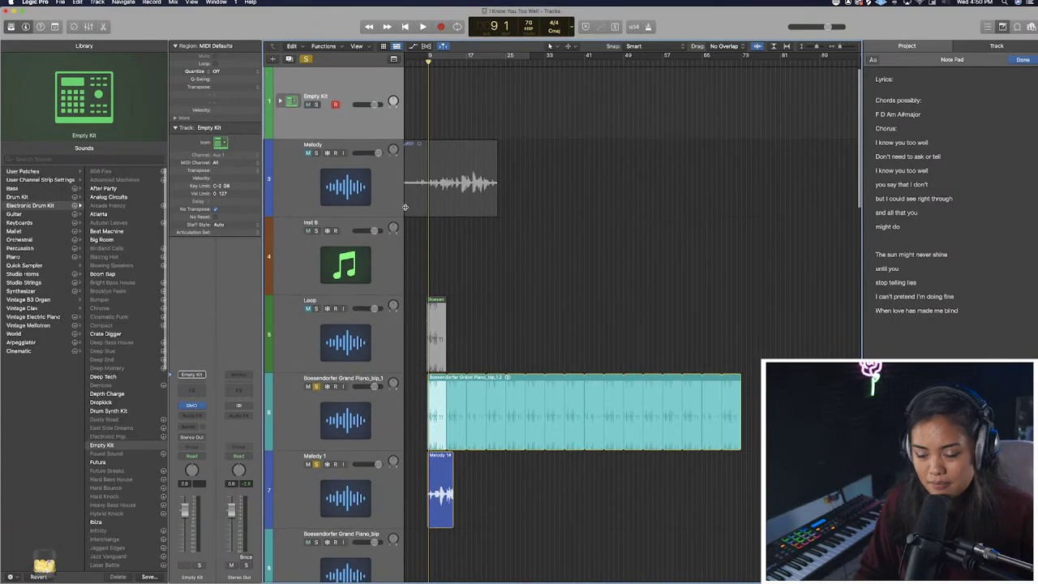
{"action": "left_click", "coordinate": [405, 207]}
Select the Melody 1 track and reduce the track height so more tracks fit in the arrangement.
{"action": "scroll", "coordinate": [436, 210], "scroll_direction": "down", "scroll_amount": 15}
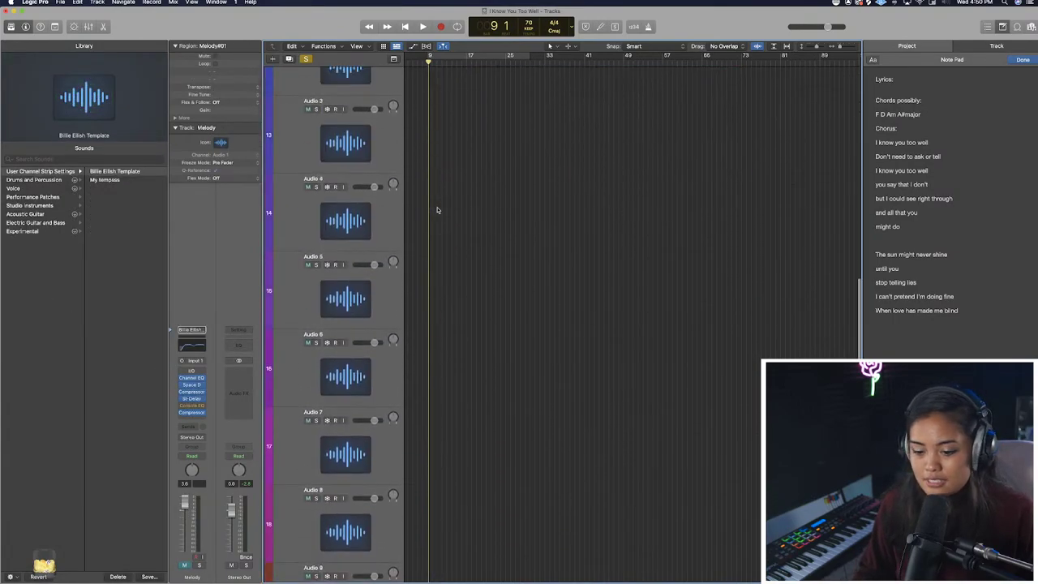
{"action": "scroll", "coordinate": [436, 210], "scroll_direction": "up", "scroll_amount": 12}
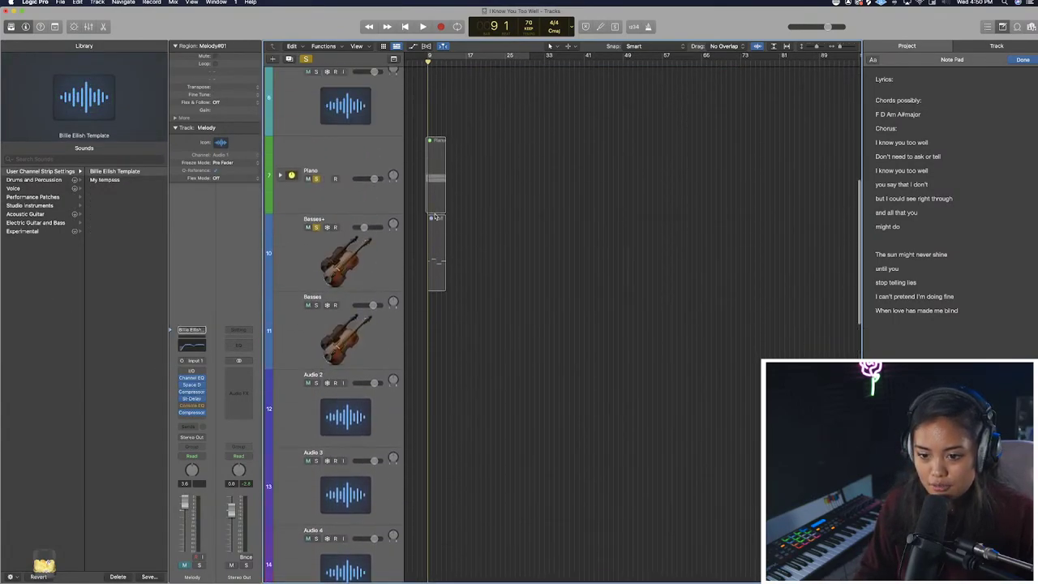
{"action": "scroll", "coordinate": [431, 139], "scroll_direction": "up", "scroll_amount": 3}
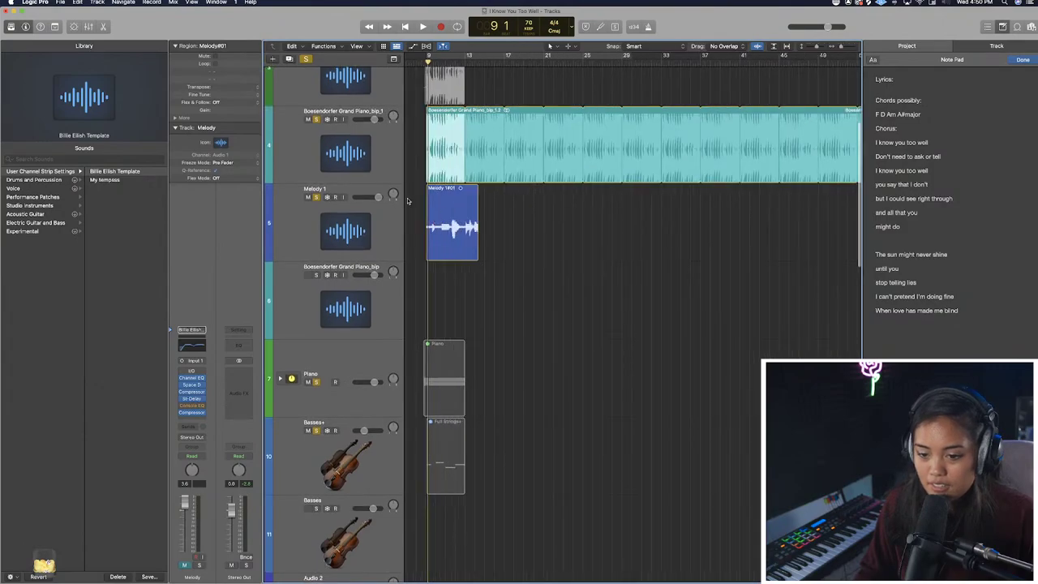
{"action": "left_click", "coordinate": [403, 225]}
{"action": "left_click_drag", "start_coordinate": [816, 48], "coordinate": [813, 48]}
{"action": "scroll", "coordinate": [745, 197], "scroll_direction": "up", "scroll_amount": 1}
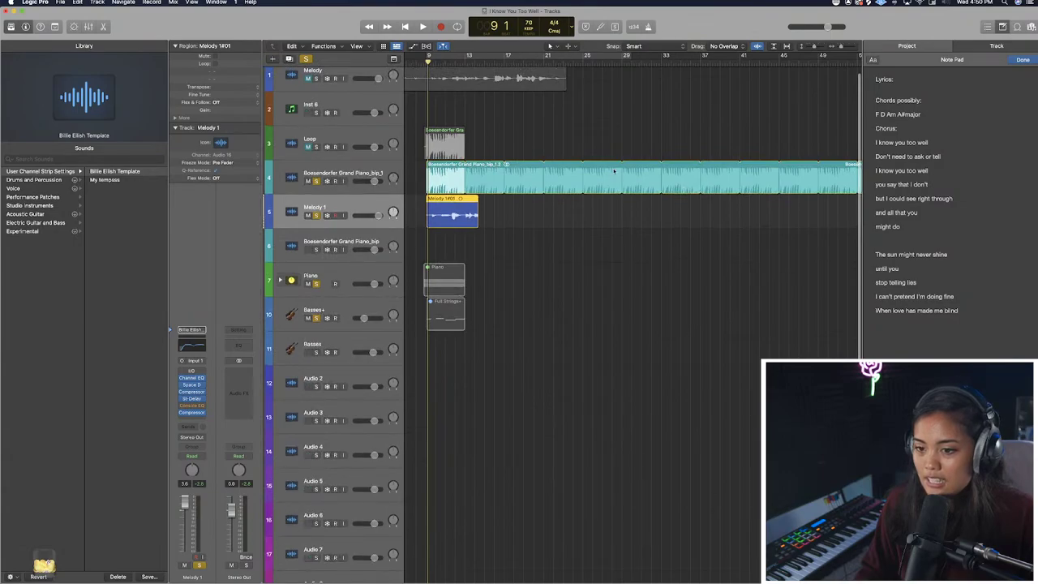
{"action": "scroll", "coordinate": [611, 140], "scroll_direction": "left", "scroll_amount": 4}
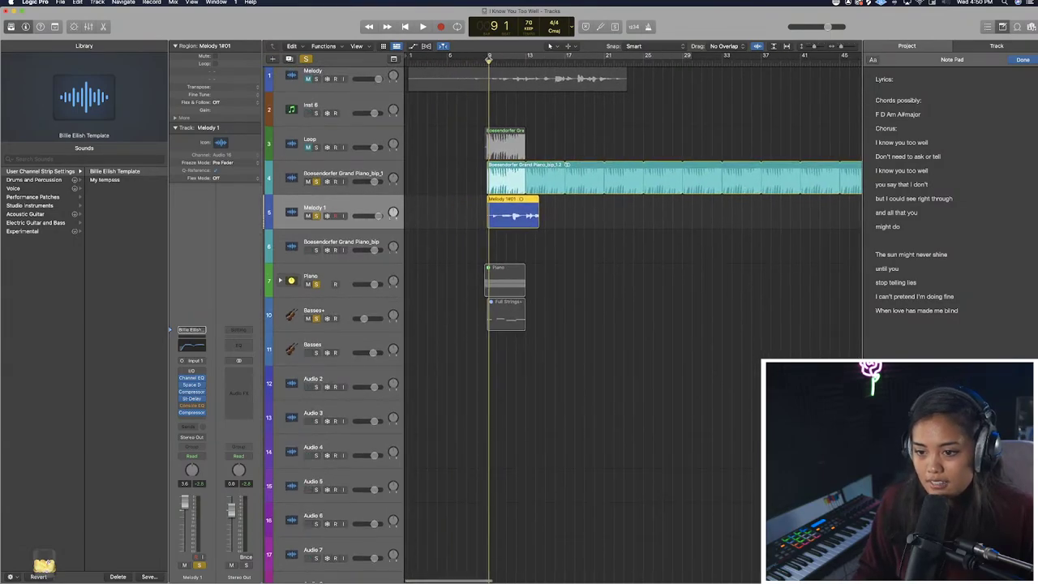
Play the start of the recorded Melody 1 take, delete it, and set the playhead back to bar 9.
{"action": "key", "text": "space"}
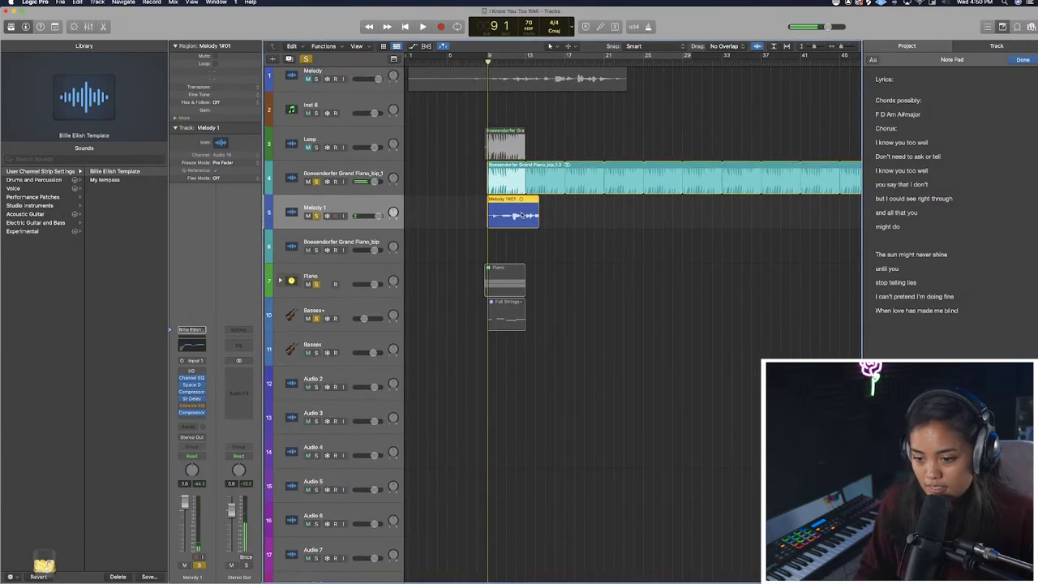
{"action": "key", "text": "BackSpace"}
{"action": "left_click", "coordinate": [587, 204]}
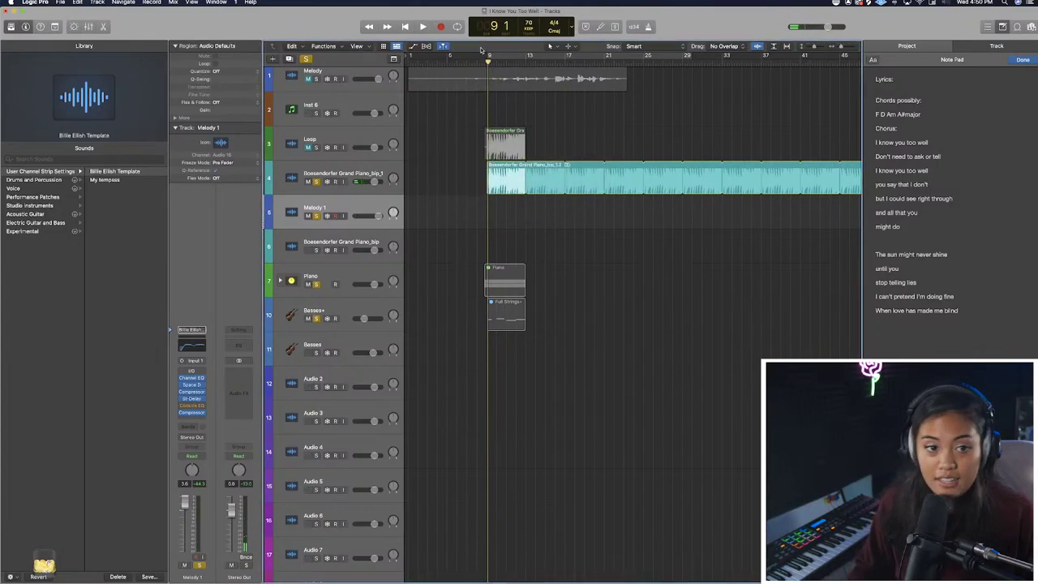
{"action": "left_click", "coordinate": [486, 64]}
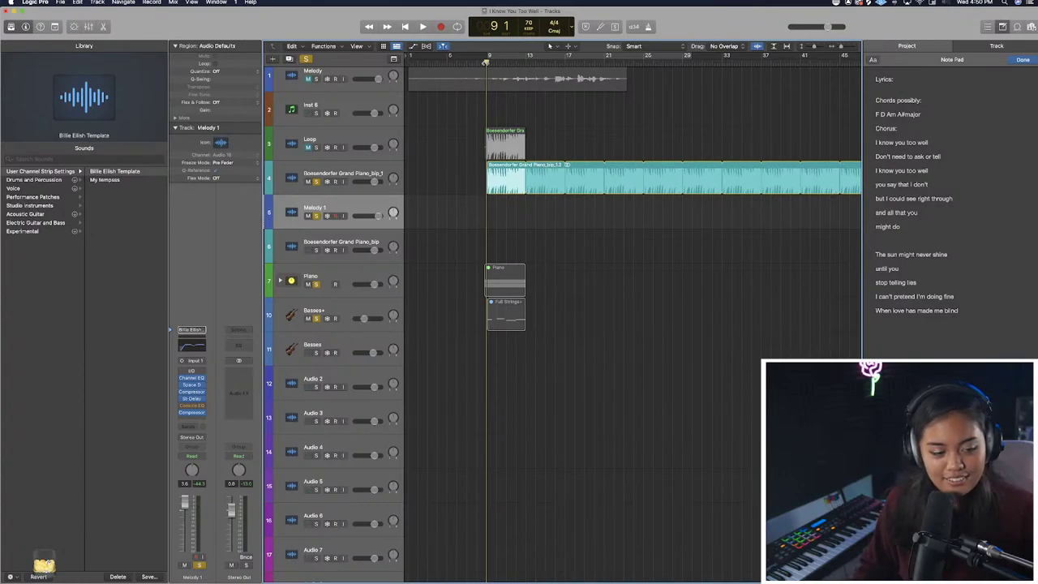
Record a new vocal take on the Melody 1 track from bar 9 to about bar 26.
{"action": "scroll", "coordinate": [485, 63], "scroll_direction": "up", "scroll_amount": 5}
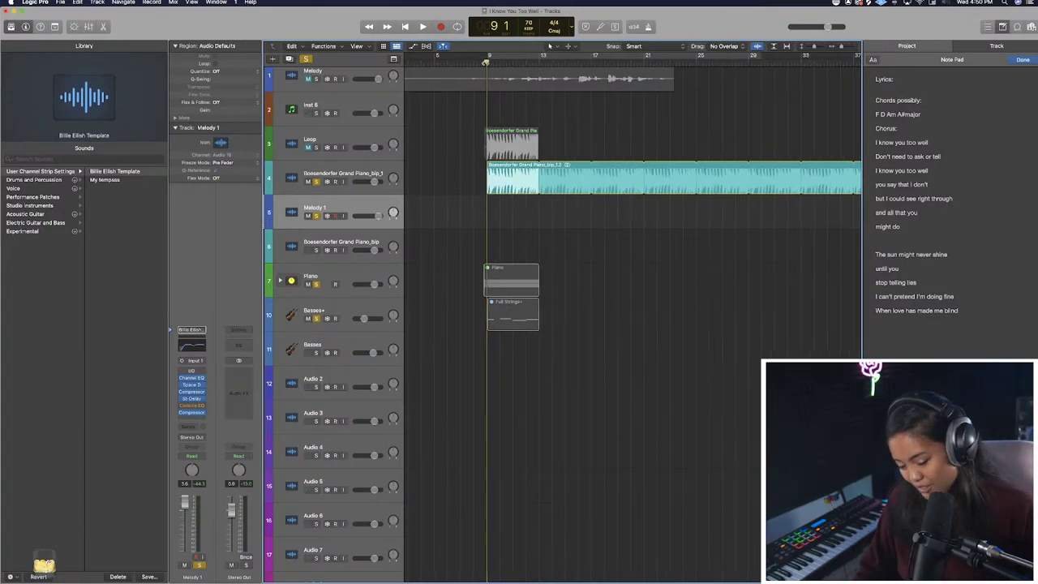
{"action": "scroll", "coordinate": [485, 63], "scroll_direction": "right", "scroll_amount": 1}
{"action": "left_click_drag", "start_coordinate": [469, 63], "coordinate": [467, 62]}
{"action": "scroll", "coordinate": [500, 87], "scroll_direction": "down", "scroll_amount": 3}
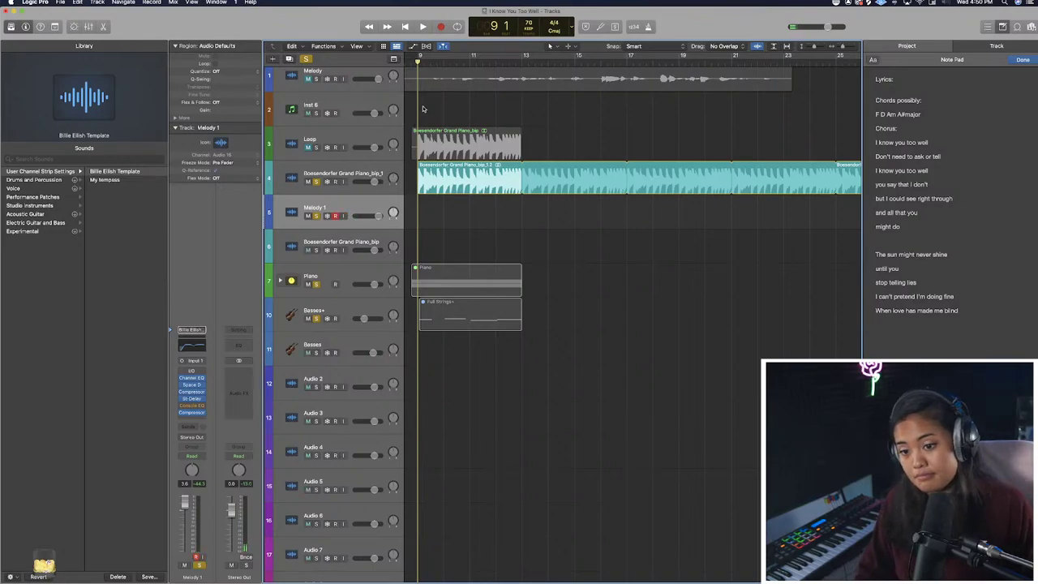
{"action": "key", "text": "r"}
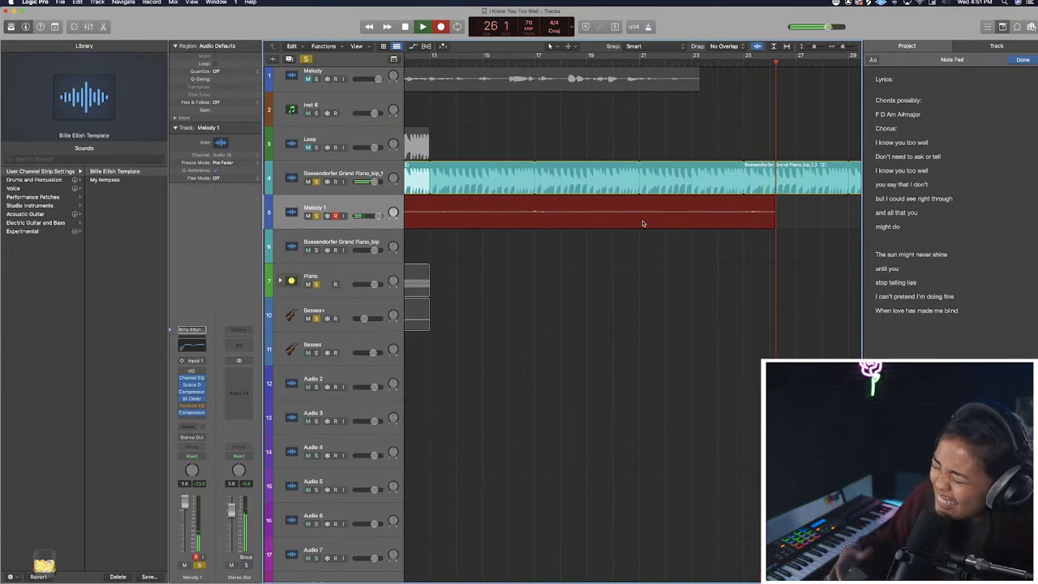
{"action": "key", "text": "space"}
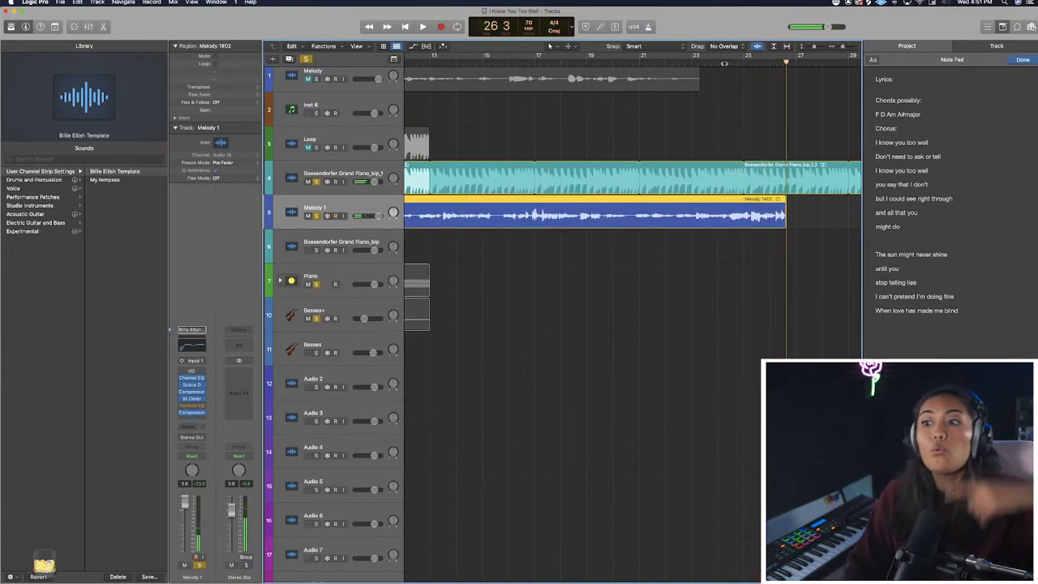
Place the playhead near the end of the Melody 1 take, in bar 25, and save the project.
{"action": "left_click", "coordinate": [745, 64]}
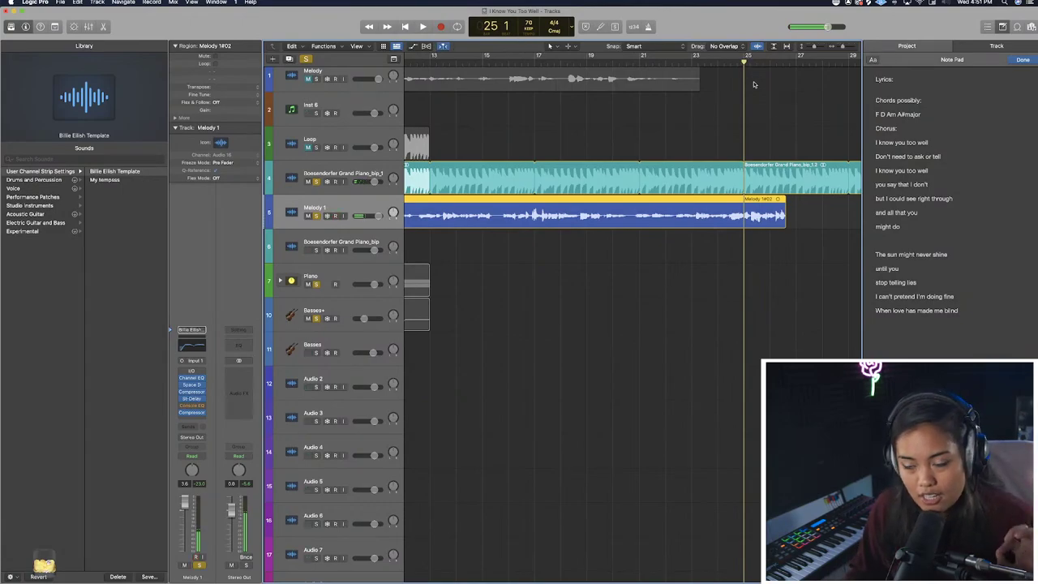
{"action": "left_click", "coordinate": [670, 64]}
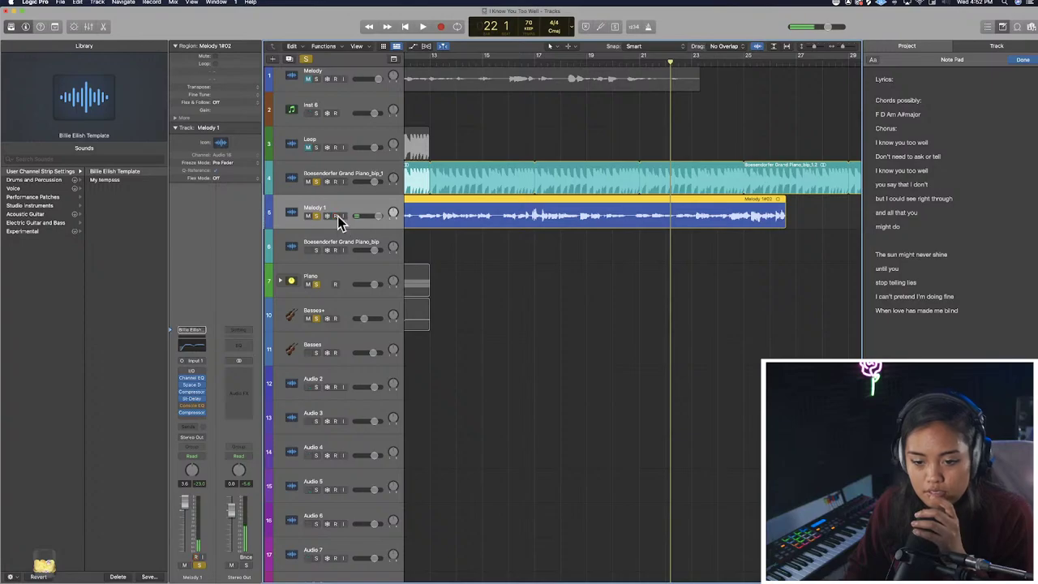
{"action": "left_click", "coordinate": [733, 63]}
{"action": "left_click", "coordinate": [755, 64]}
{"action": "left_click", "coordinate": [60, 2]}
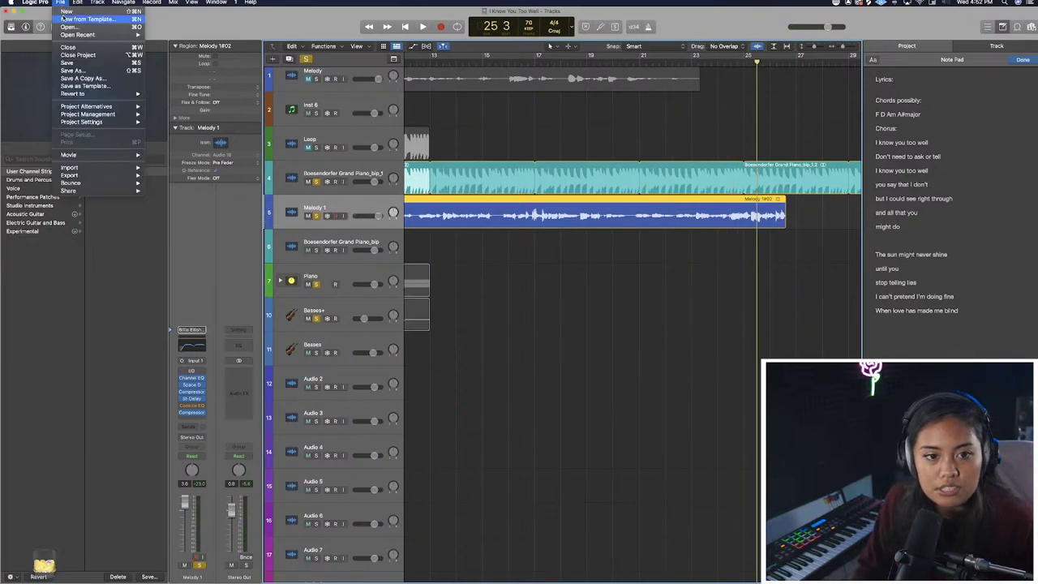
{"action": "left_click", "coordinate": [68, 64]}
Play the end of the Melody 1 take from bar 25.
{"action": "left_click", "coordinate": [767, 63]}
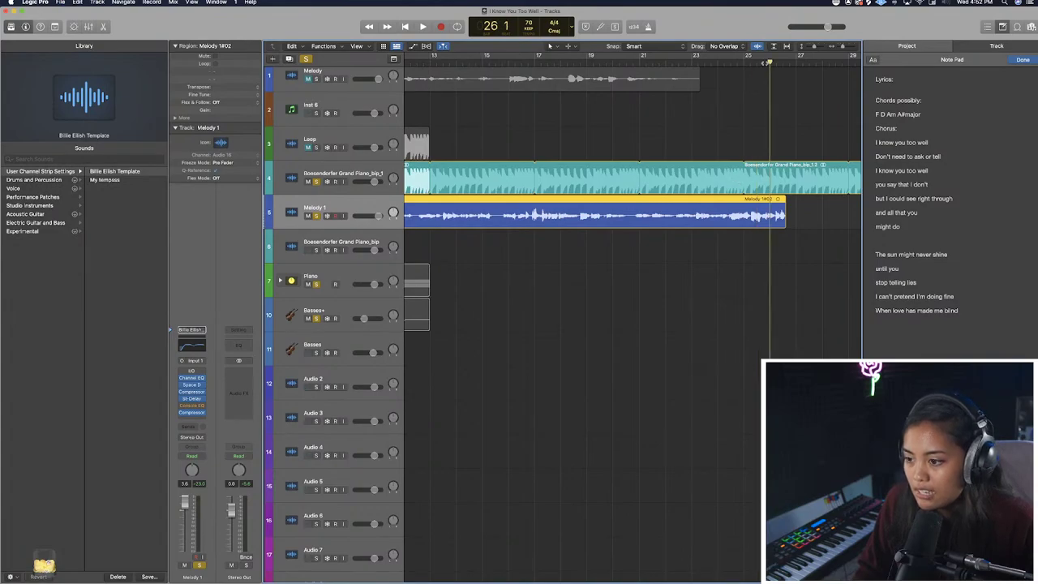
{"action": "left_click", "coordinate": [744, 63]}
{"action": "key", "text": "space"}
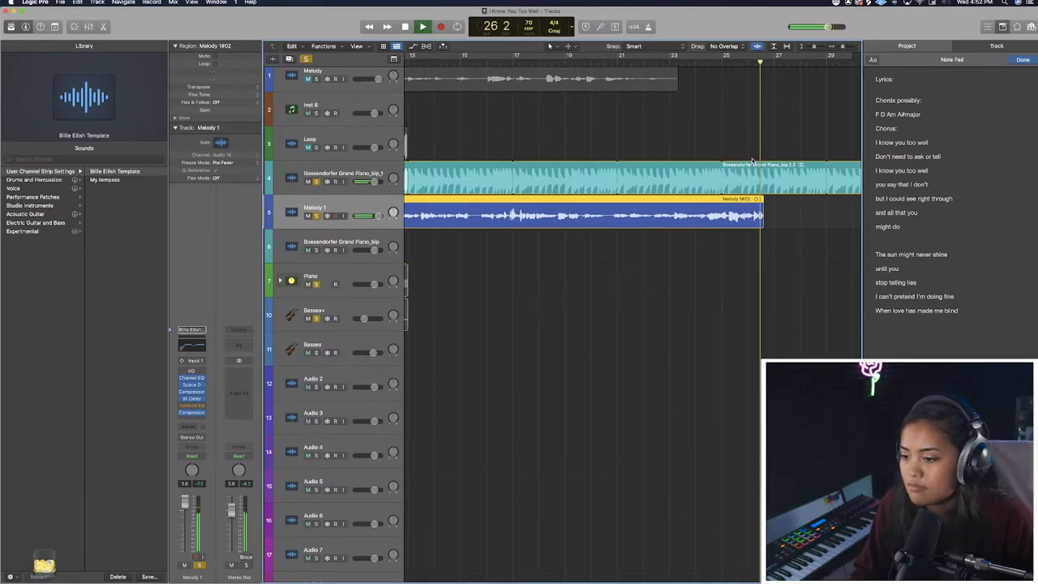
{"action": "left_click", "coordinate": [738, 62]}
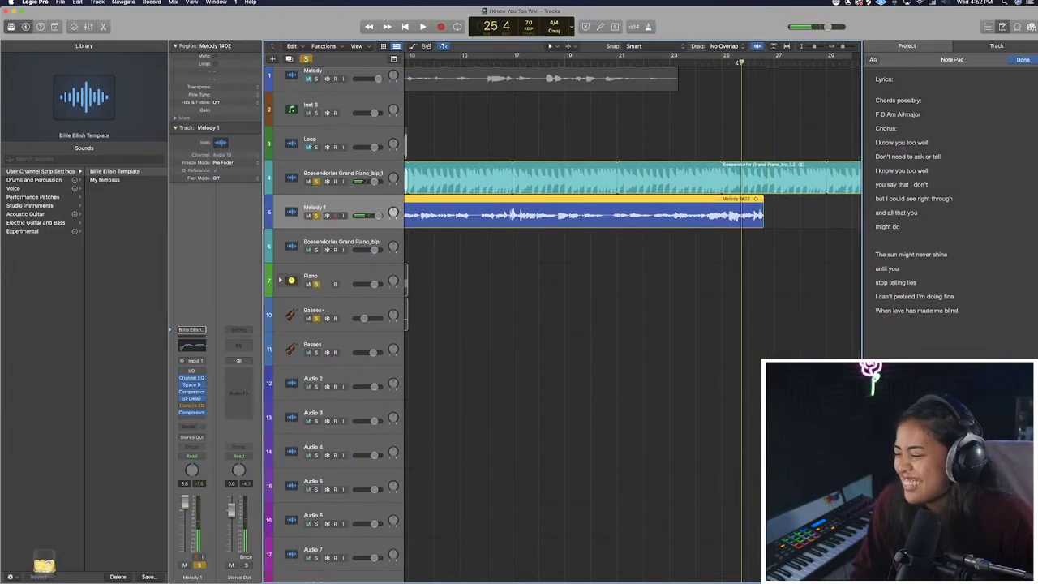
{"action": "key", "text": "space"}
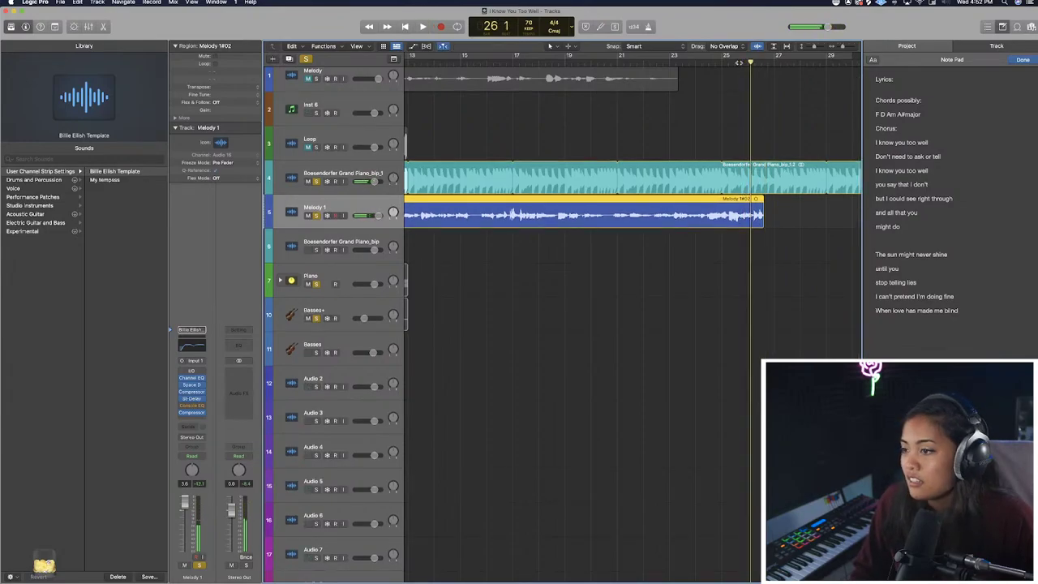
Play from bar 25 again, muting Melody 1 partway through to compare with the loop alone, and unmute it after stopping.
{"action": "left_click", "coordinate": [735, 62]}
{"action": "left_click", "coordinate": [722, 62]}
{"action": "key", "text": "space"}
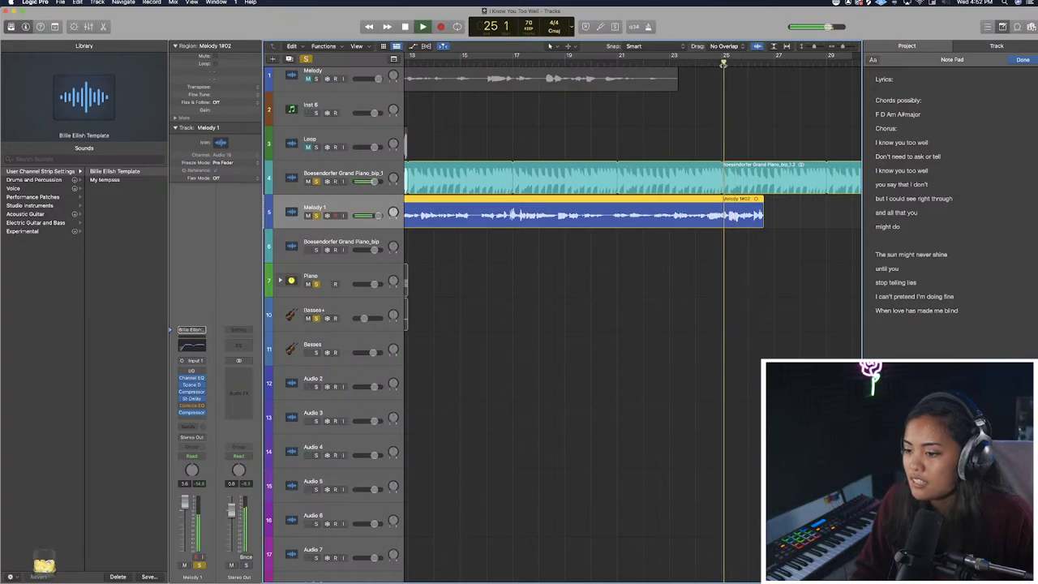
{"action": "left_click", "coordinate": [309, 215]}
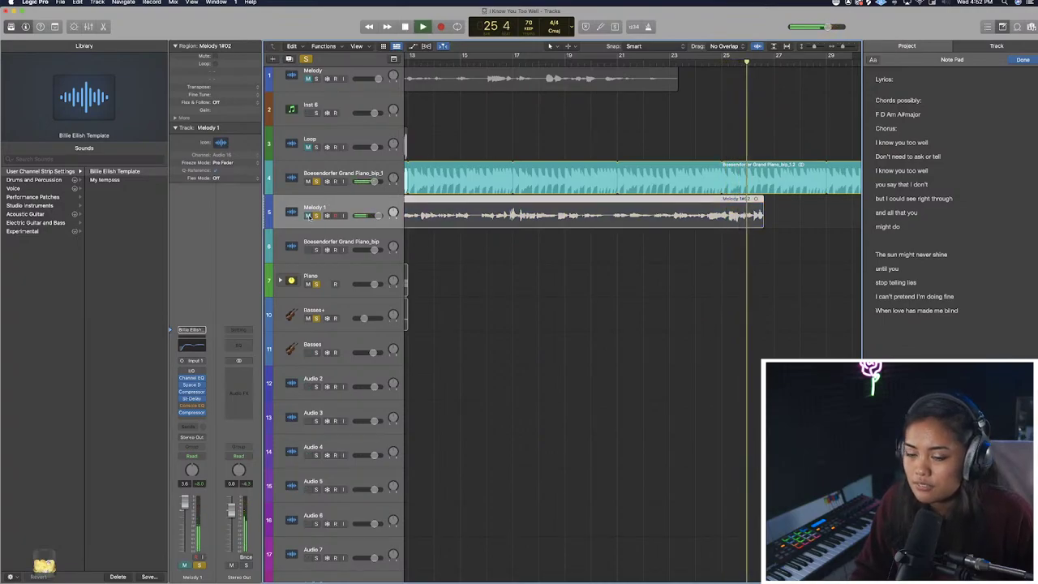
{"action": "key", "text": "space"}
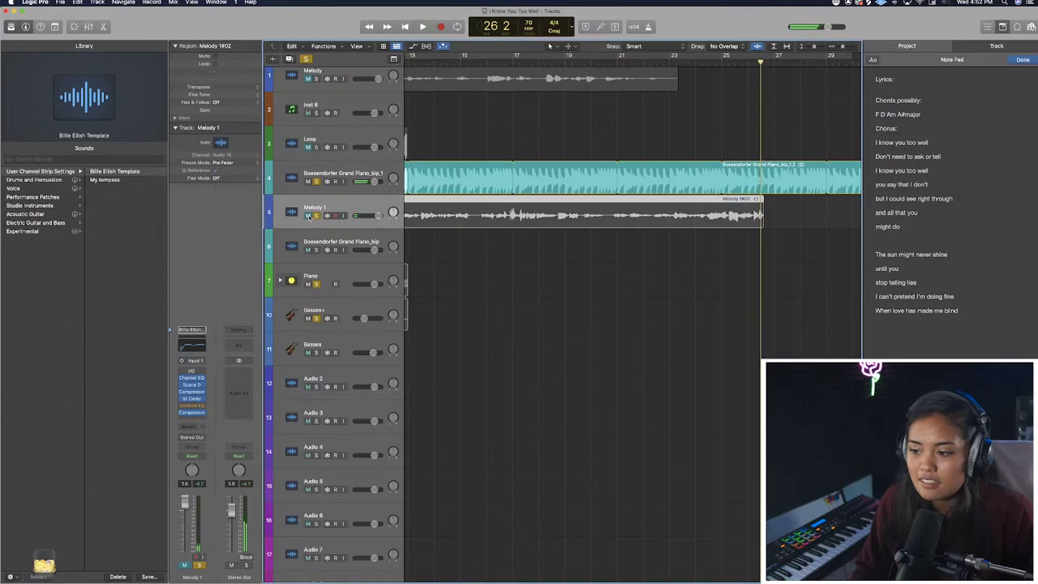
{"action": "left_click", "coordinate": [308, 215]}
Replay the final vocal phrase over the piano loop from bar 25.
{"action": "left_click", "coordinate": [724, 62]}
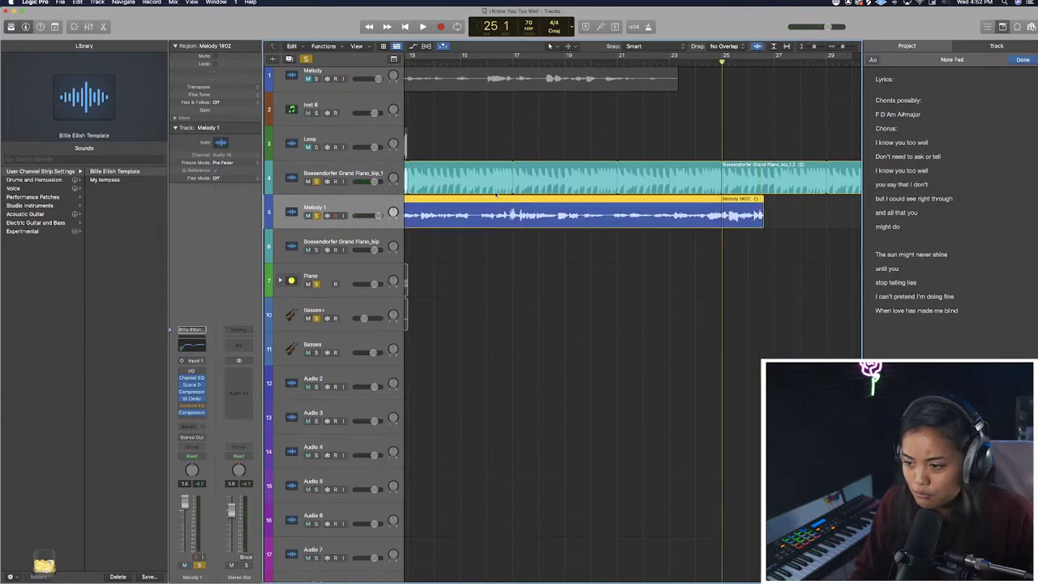
{"action": "key", "text": "space"}
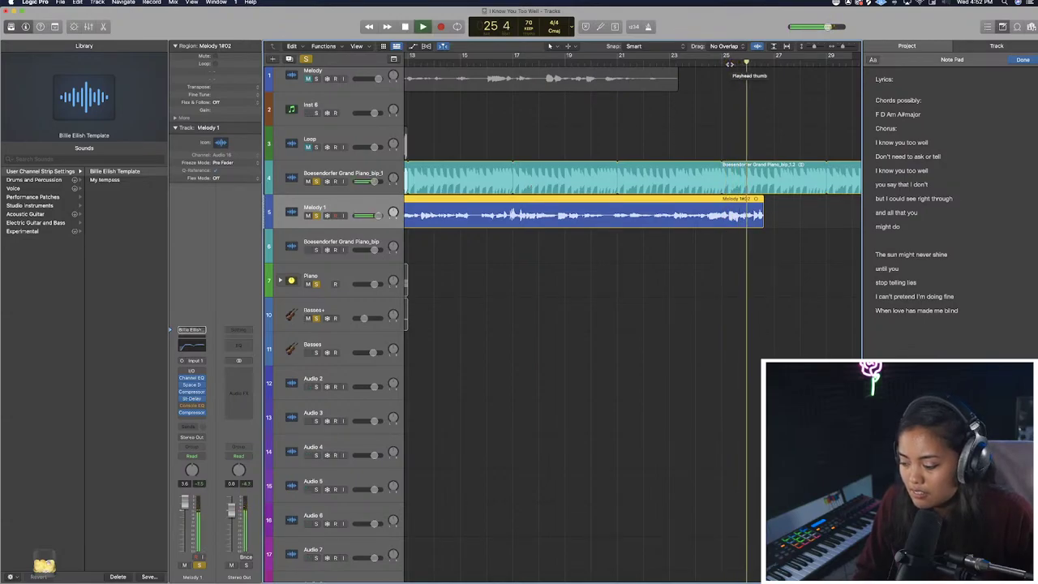
{"action": "key", "text": "space"}
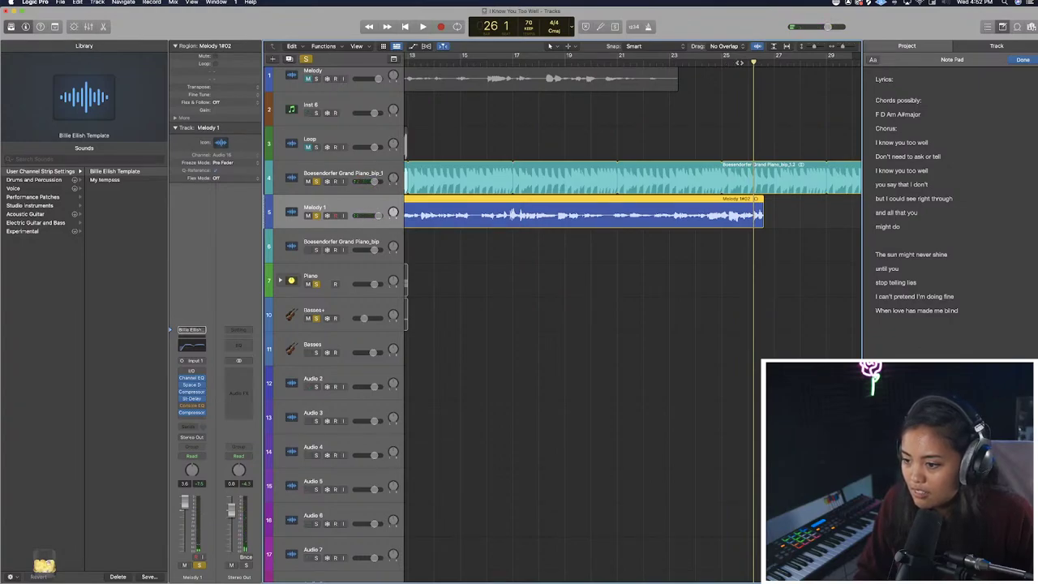
{"action": "key", "text": "space"}
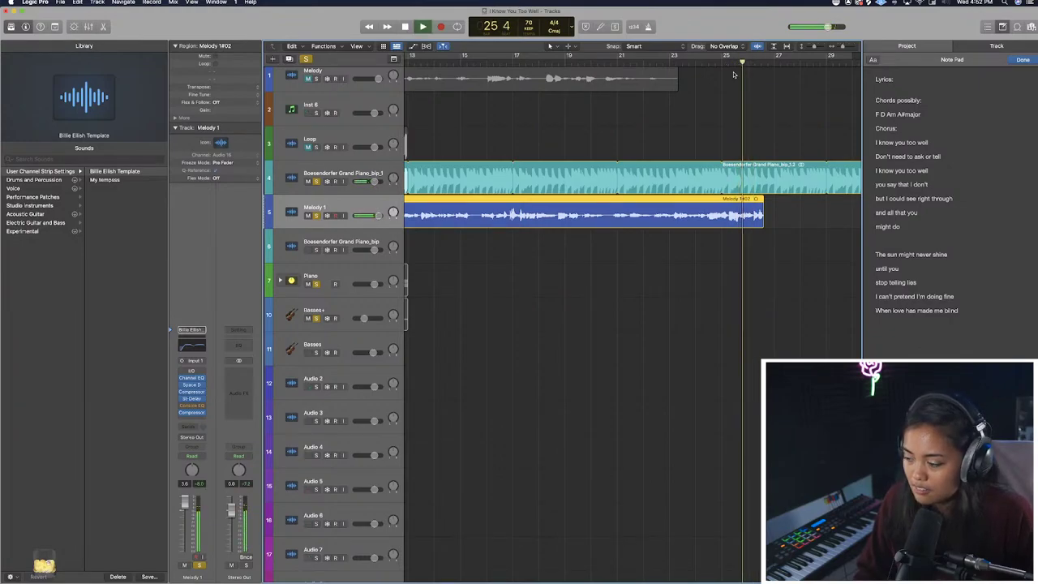
{"action": "key", "text": "space"}
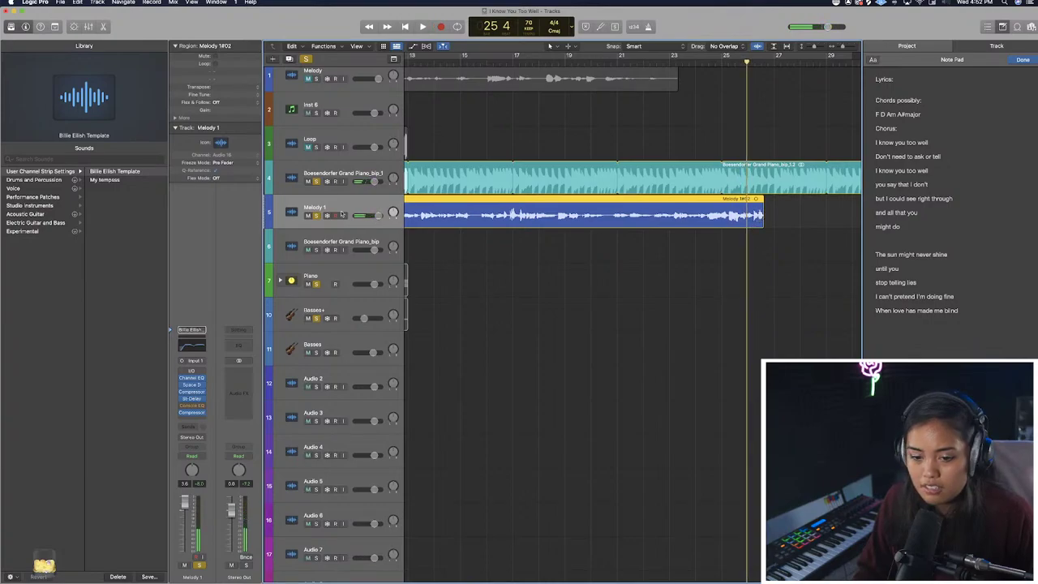
Mute Melody 1 and listen to the piano loop alone from around bar 24 to bar 26.
{"action": "left_click", "coordinate": [308, 216]}
{"action": "left_click", "coordinate": [694, 58]}
{"action": "key", "text": "space"}
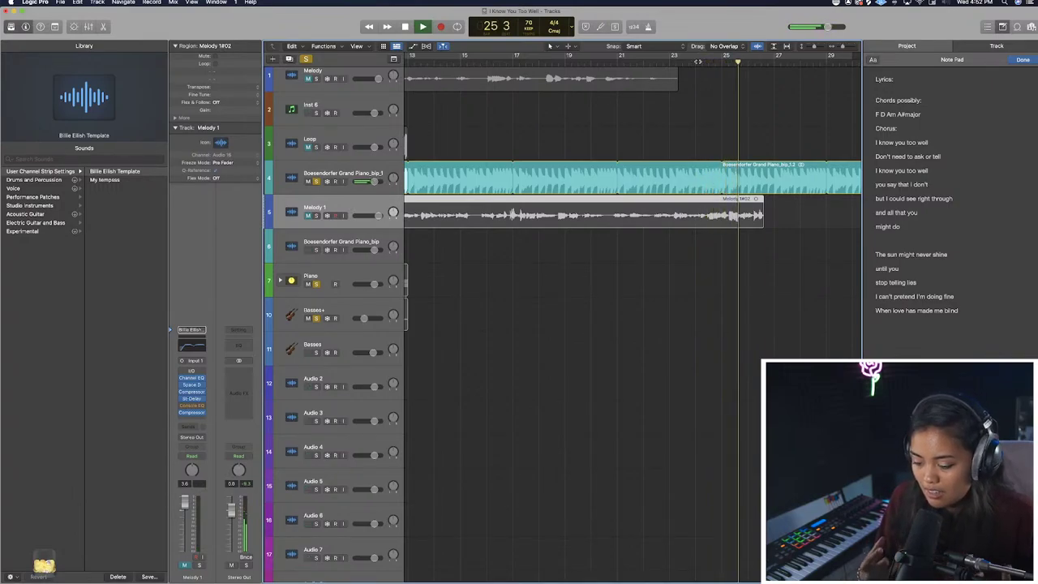
{"action": "key", "text": "space"}
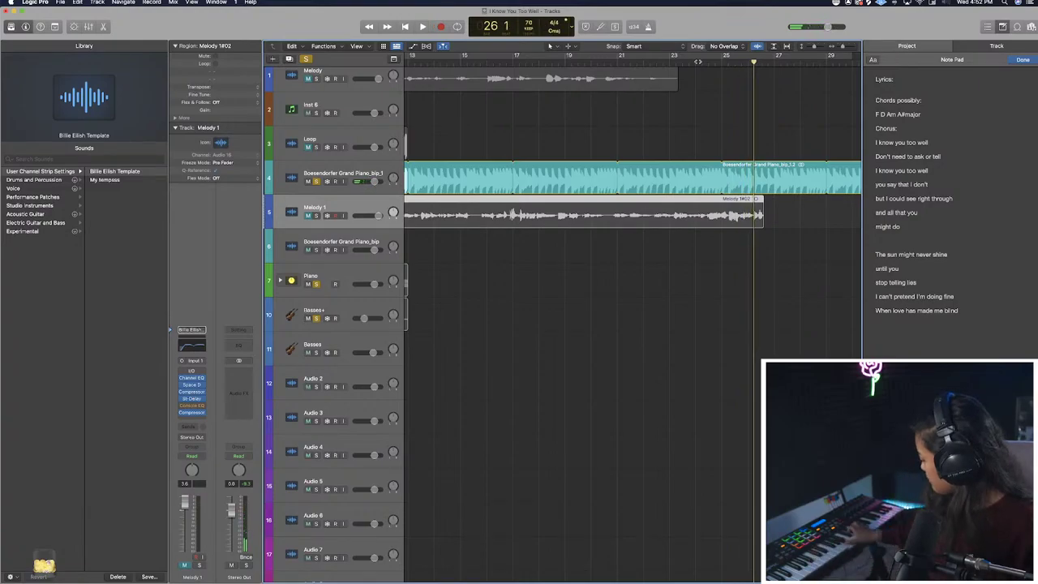
Copy the Classical Piano track out of the Piano stack to just below Melody 1 and arm it for recording.
{"action": "scroll", "coordinate": [374, 325], "scroll_direction": "down", "scroll_amount": 2}
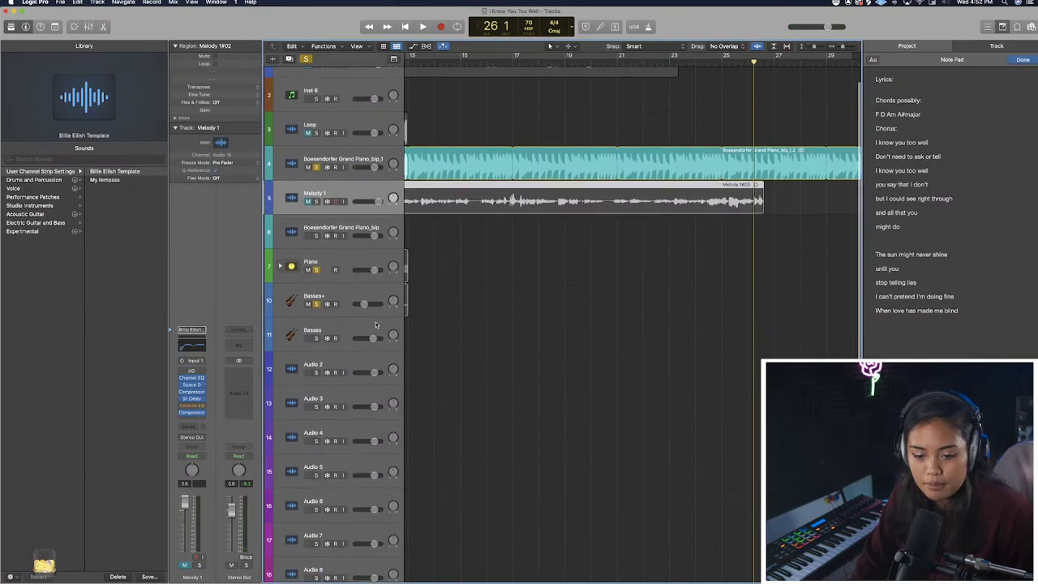
{"action": "left_click", "coordinate": [323, 245]}
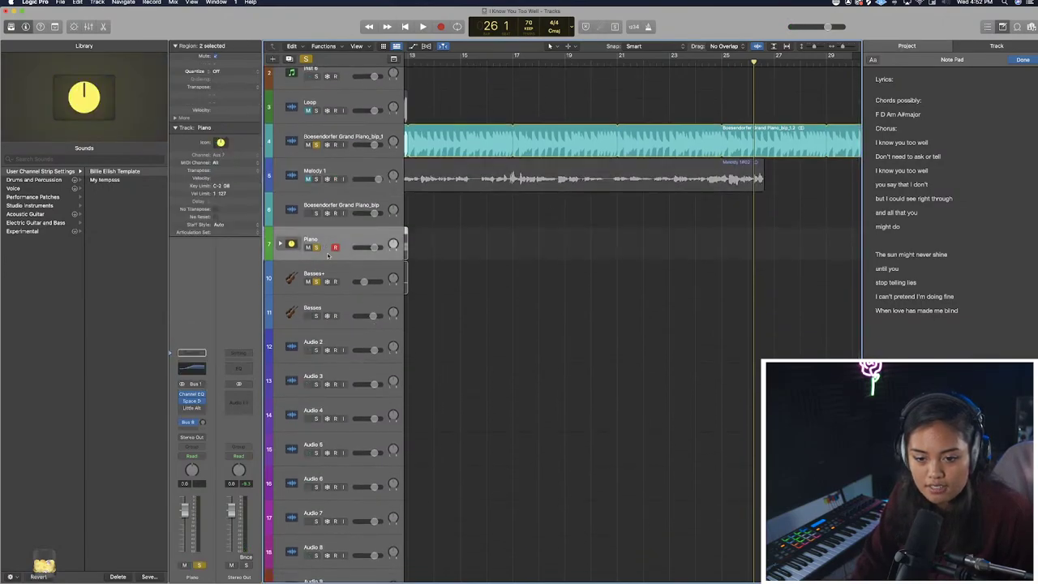
{"action": "left_click", "coordinate": [281, 244]}
{"action": "left_click_drag", "start_coordinate": [346, 277], "coordinate": [354, 205]}
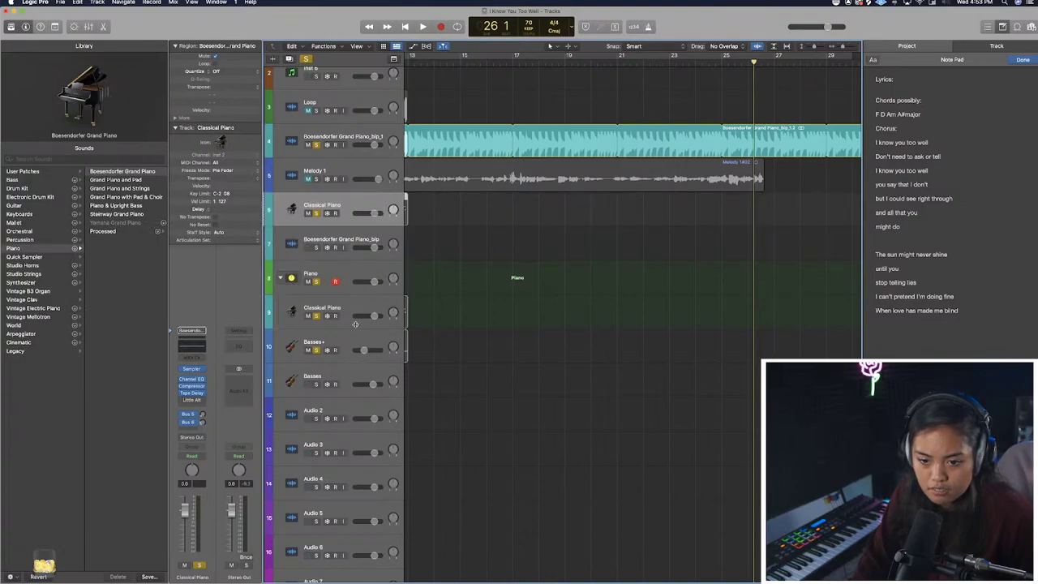
{"action": "left_click", "coordinate": [334, 212]}
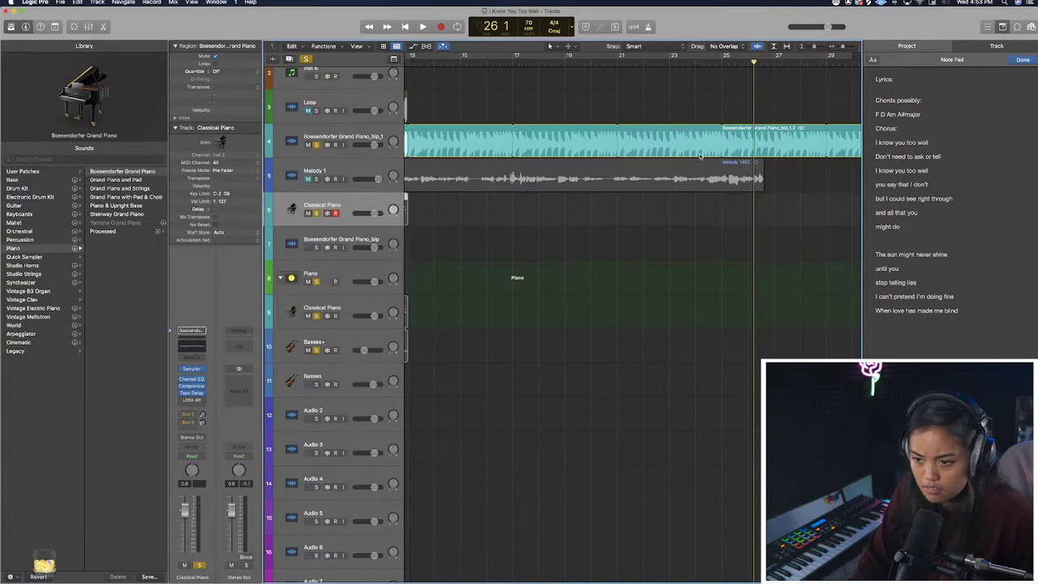
Play the piano loop from bar 23 with Melody 1 muted and the copied Classical Piano track armed.
{"action": "left_click", "coordinate": [727, 63]}
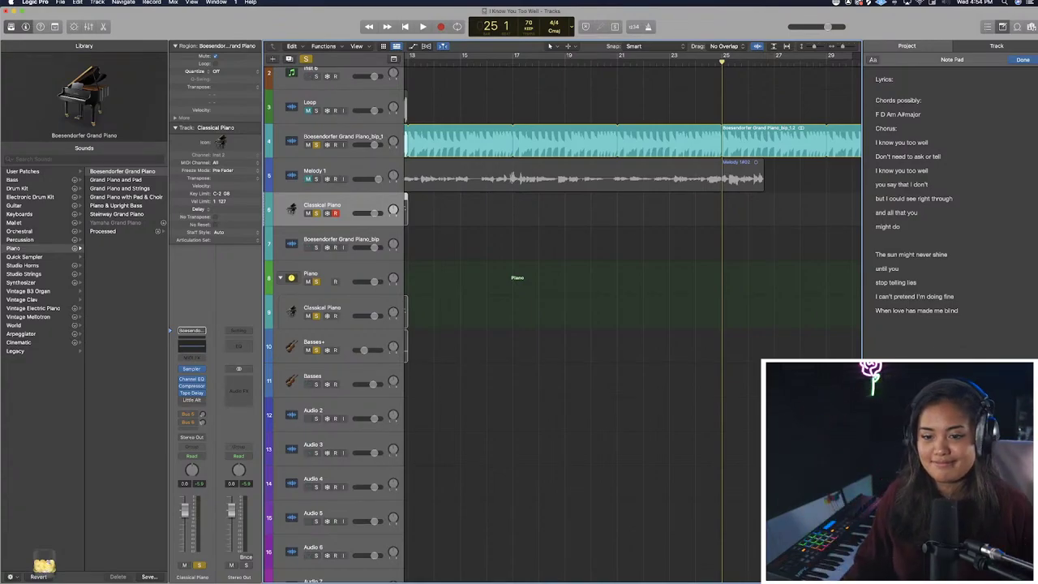
{"action": "left_click", "coordinate": [671, 61]}
{"action": "key", "text": "space"}
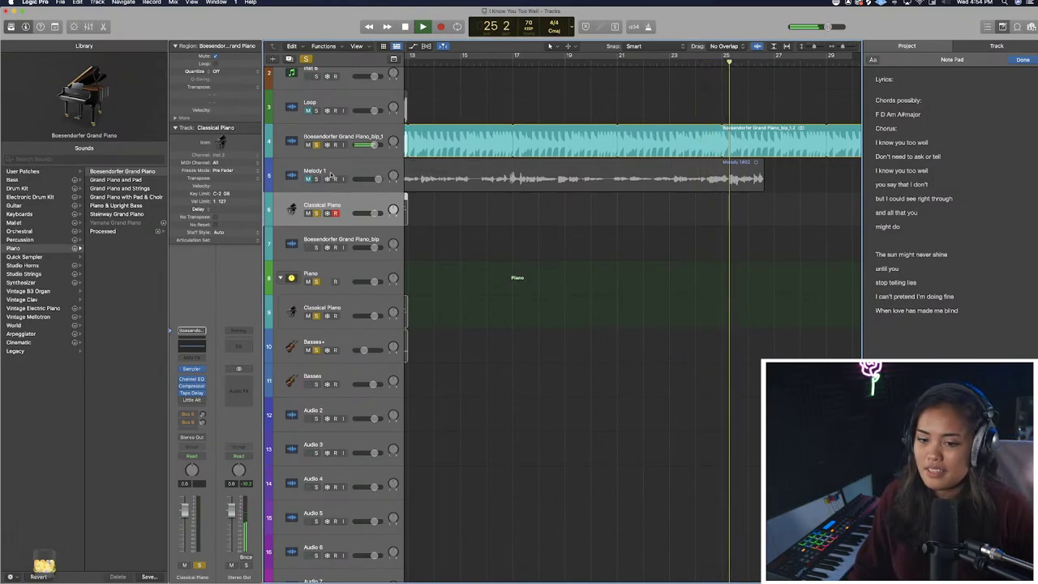
{"action": "key", "text": "space"}
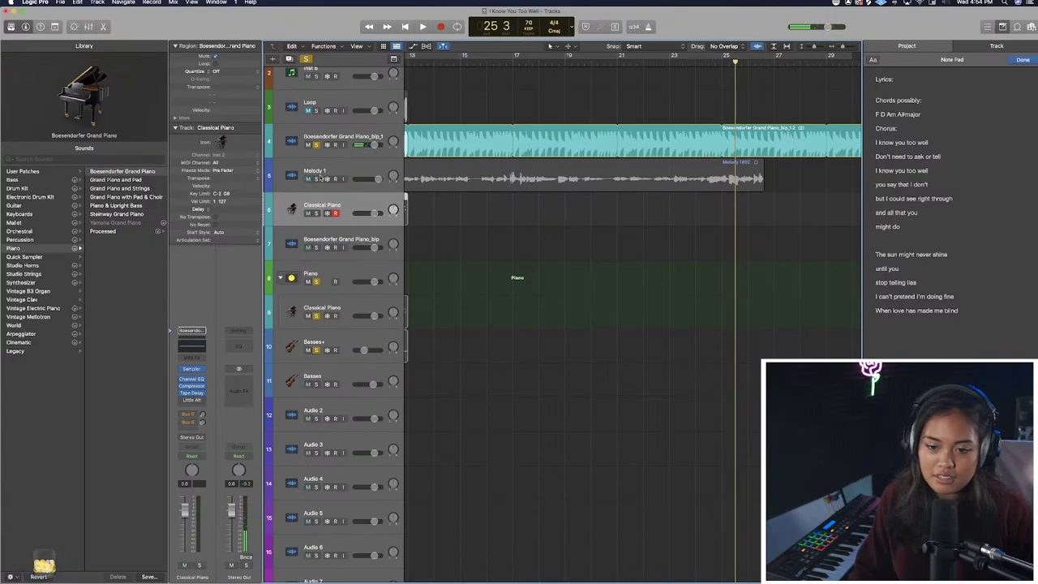
Select the Melody 1 track, unmute it and solo it.
{"action": "left_click", "coordinate": [317, 179]}
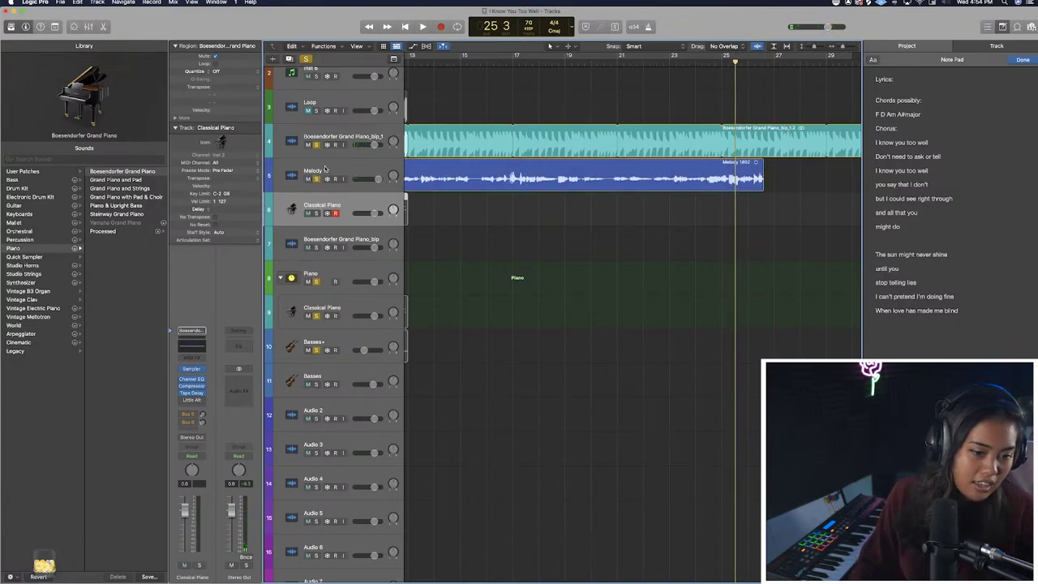
{"action": "left_click", "coordinate": [307, 180]}
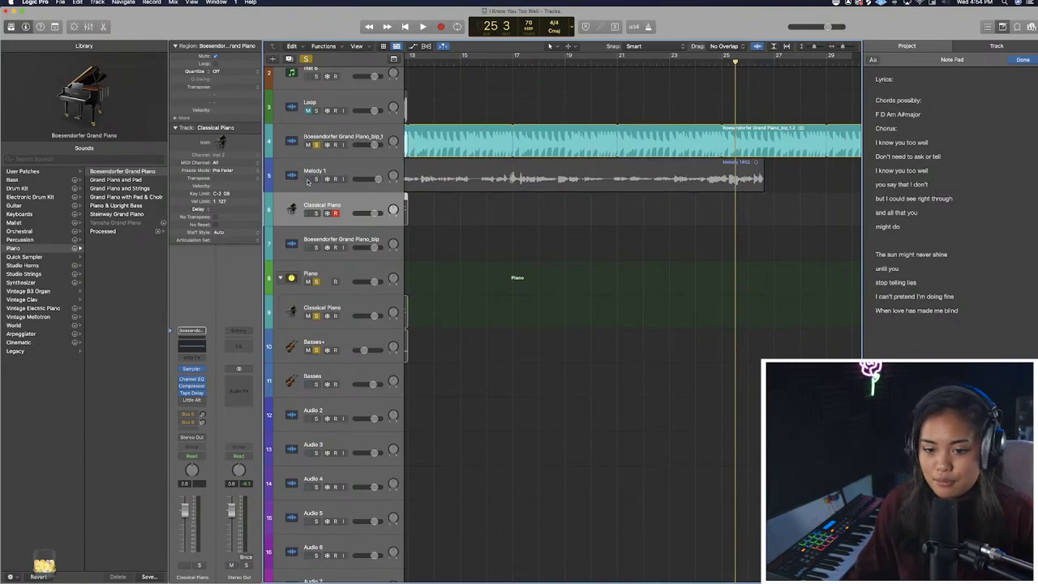
{"action": "left_click", "coordinate": [331, 172]}
{"action": "left_click", "coordinate": [316, 179]}
Lower the left and right output mix of Melody 1's Stereo Delay during playback, and return the playhead to bar 25.
{"action": "key", "text": "space"}
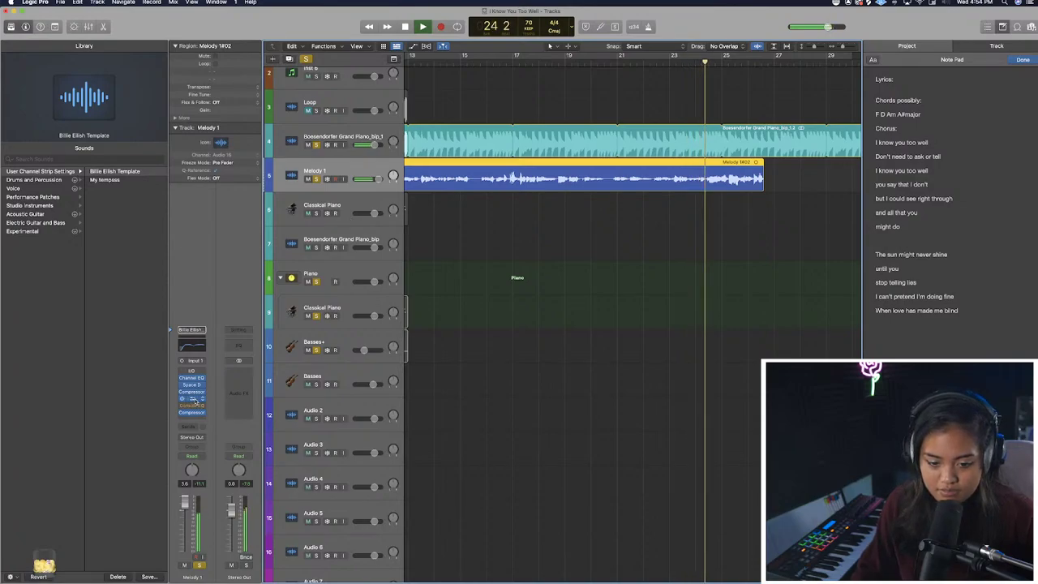
{"action": "left_click", "coordinate": [192, 398]}
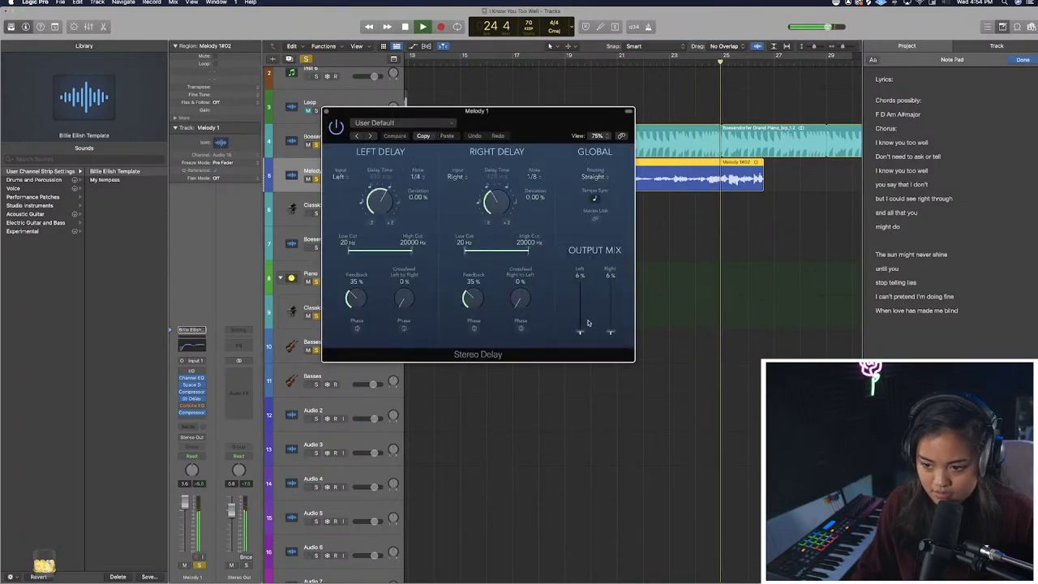
{"action": "left_click_drag", "start_coordinate": [580, 331], "coordinate": [612, 337]}
{"action": "left_click", "coordinate": [327, 112]}
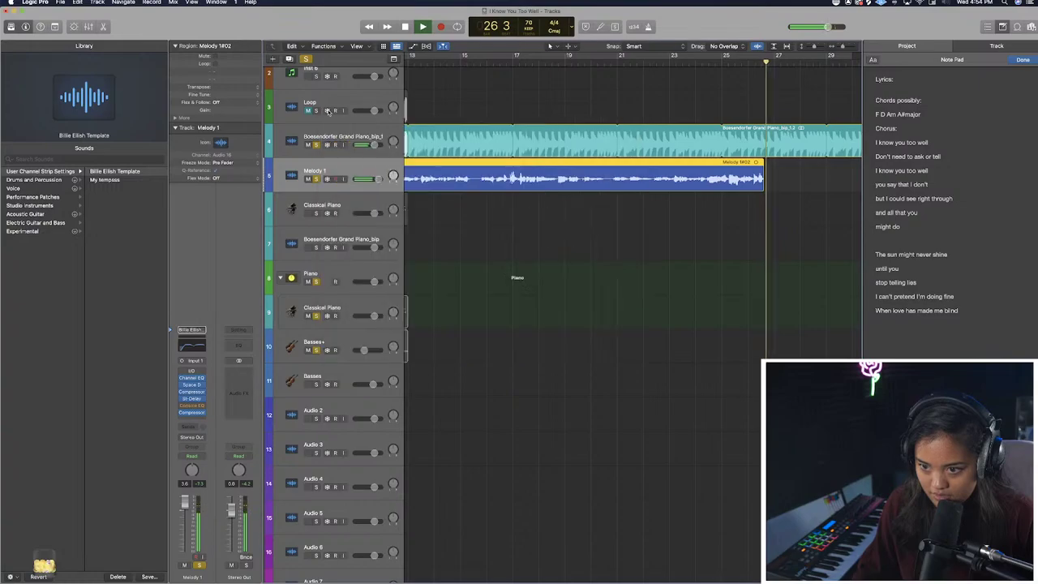
{"action": "key", "text": "space"}
{"action": "left_click", "coordinate": [720, 63]}
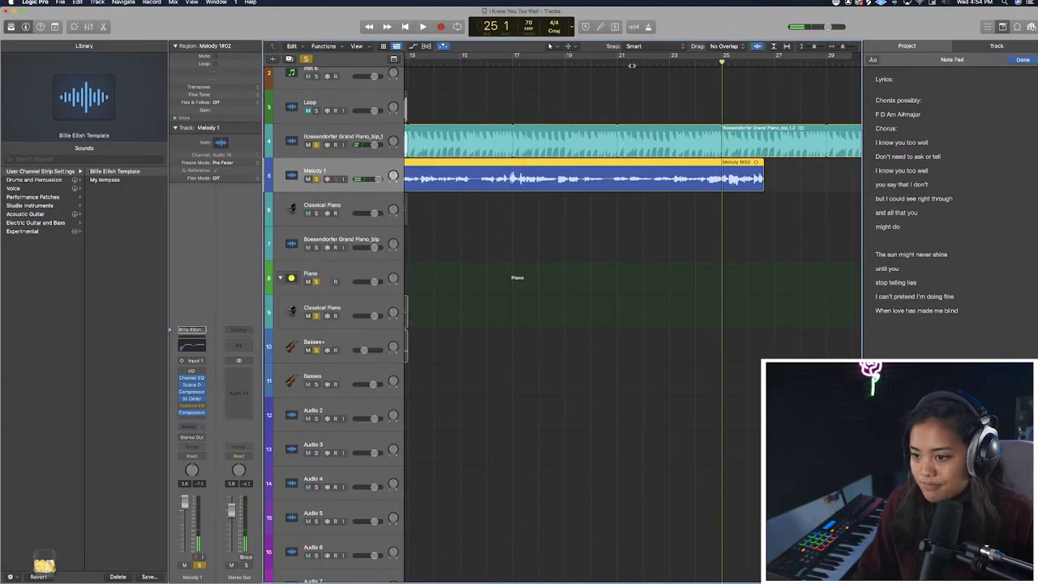
{"action": "key", "text": "super+Left"}
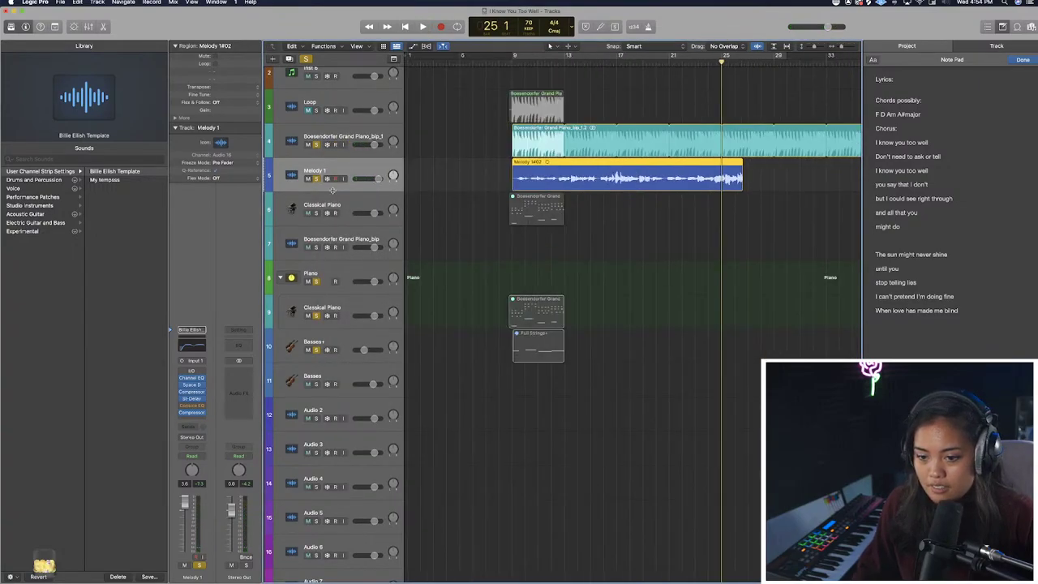
Duplicate the Melody 1 track as a new track named "Melody 2" with the playhead at bar 9, and unsolo Melody 1.
{"action": "left_click", "coordinate": [515, 64]}
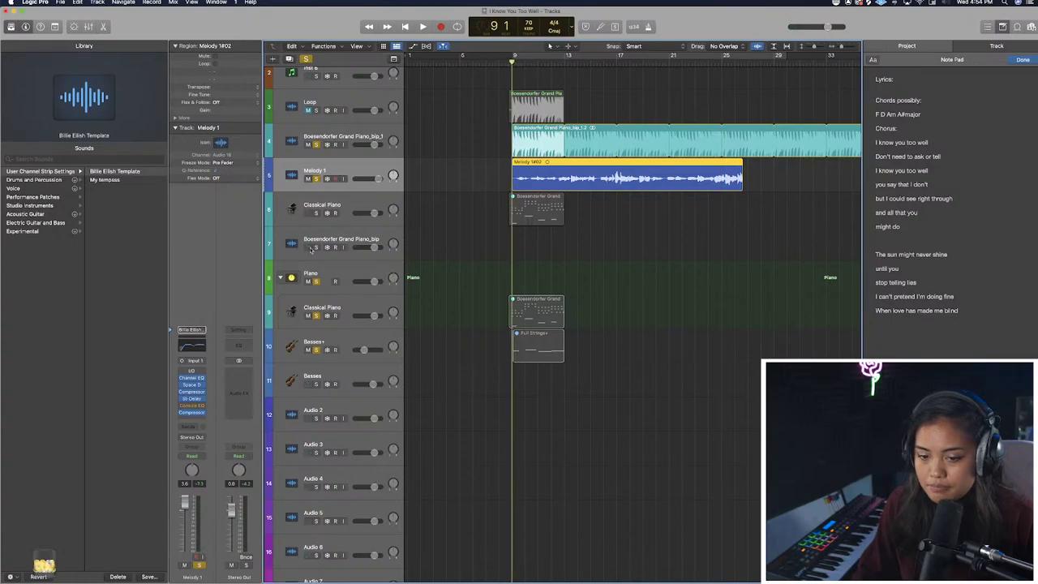
{"action": "key", "text": "cmd+d"}
{"action": "double_click", "coordinate": [330, 204]}
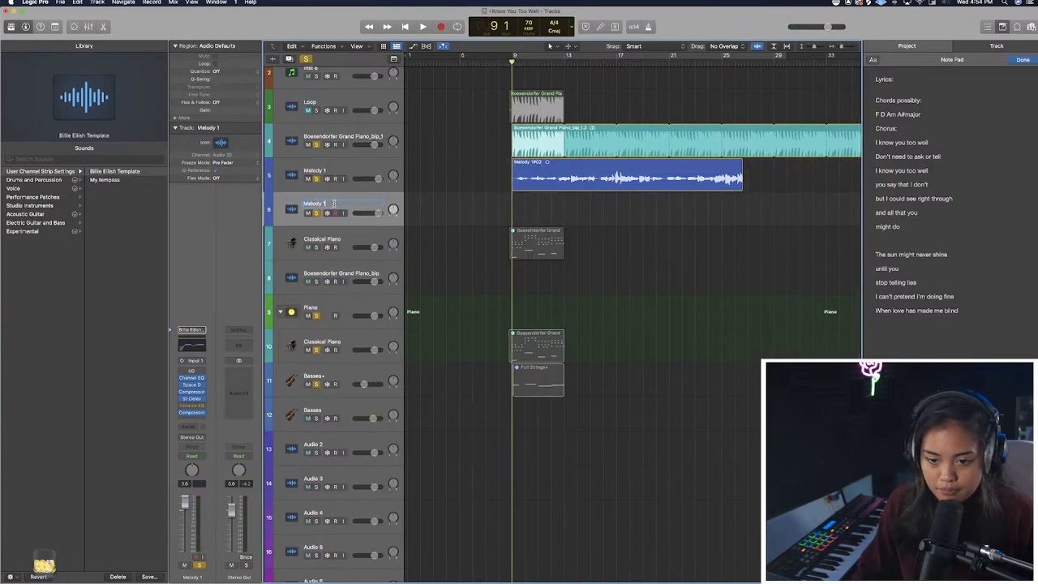
{"action": "type", "text": "2"}
{"action": "key", "text": "Return"}
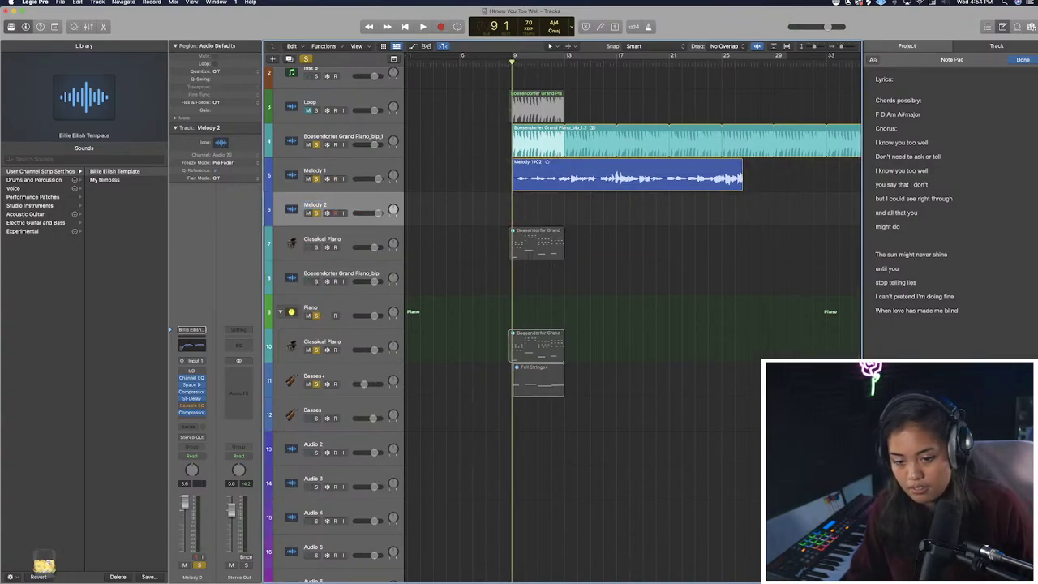
{"action": "left_click", "coordinate": [315, 179]}
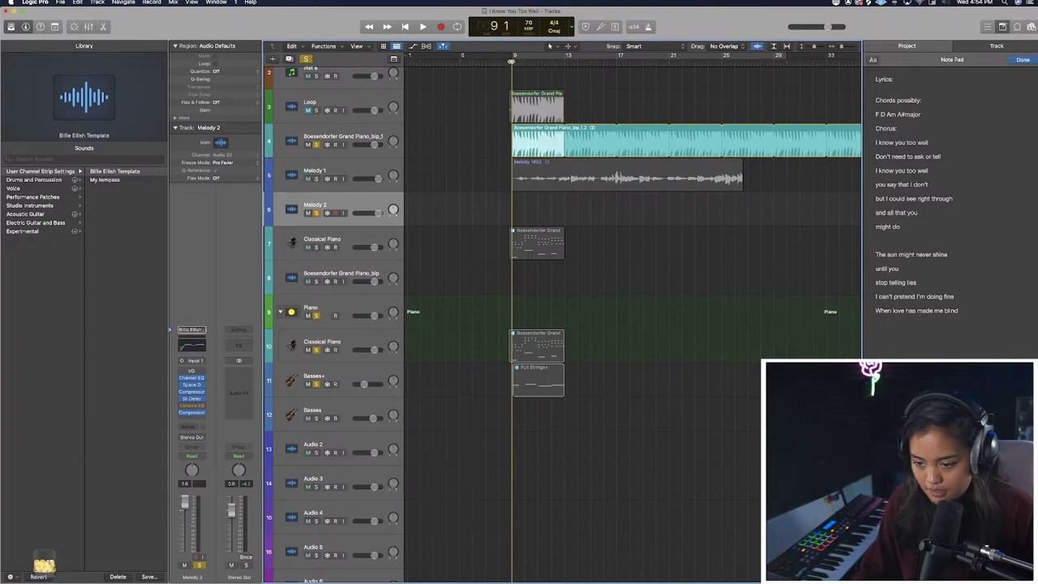
Arm Melody 2 and record a vocal take from bar 9 to about bar 28.
{"action": "left_click", "coordinate": [976, 359]}
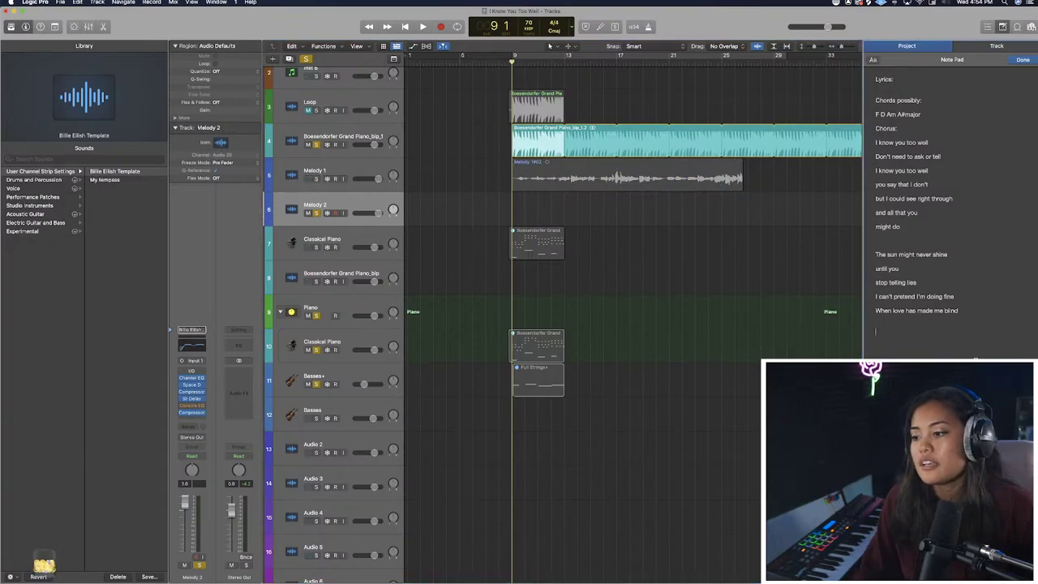
{"action": "type", "text": "r"}
{"action": "left_click", "coordinate": [702, 241]}
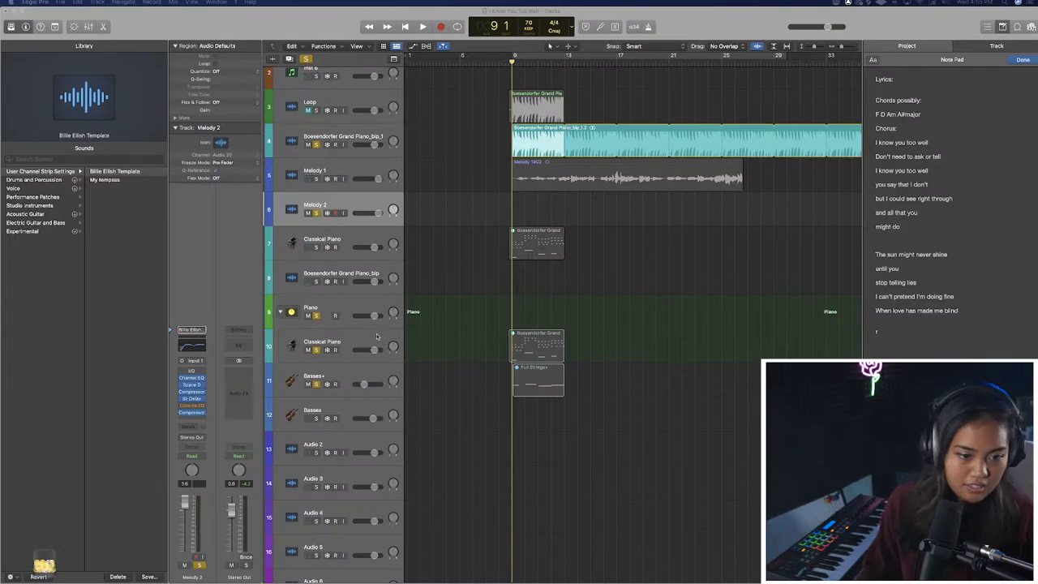
{"action": "left_click", "coordinate": [336, 212]}
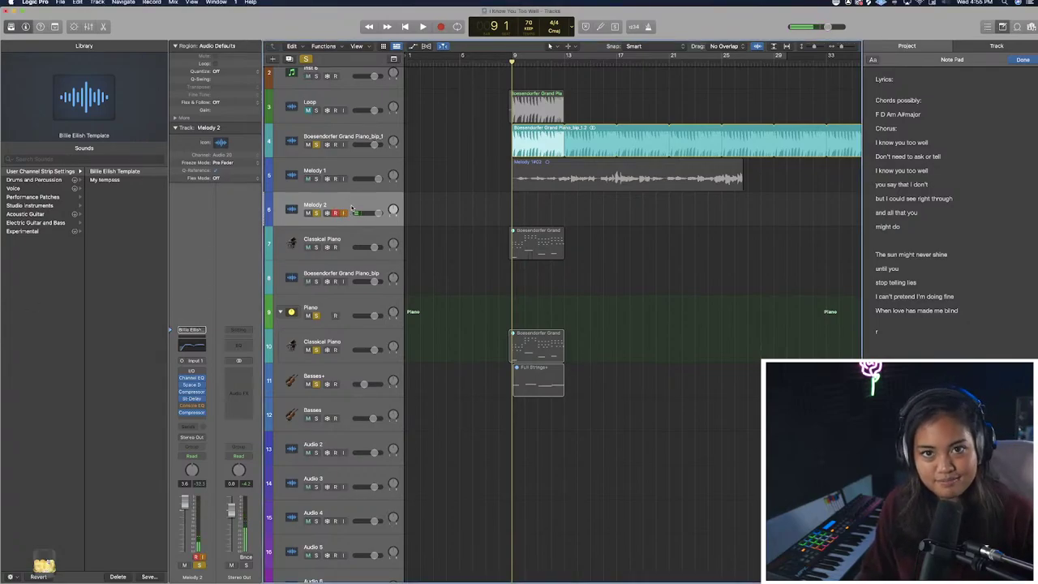
{"action": "key", "text": "r"}
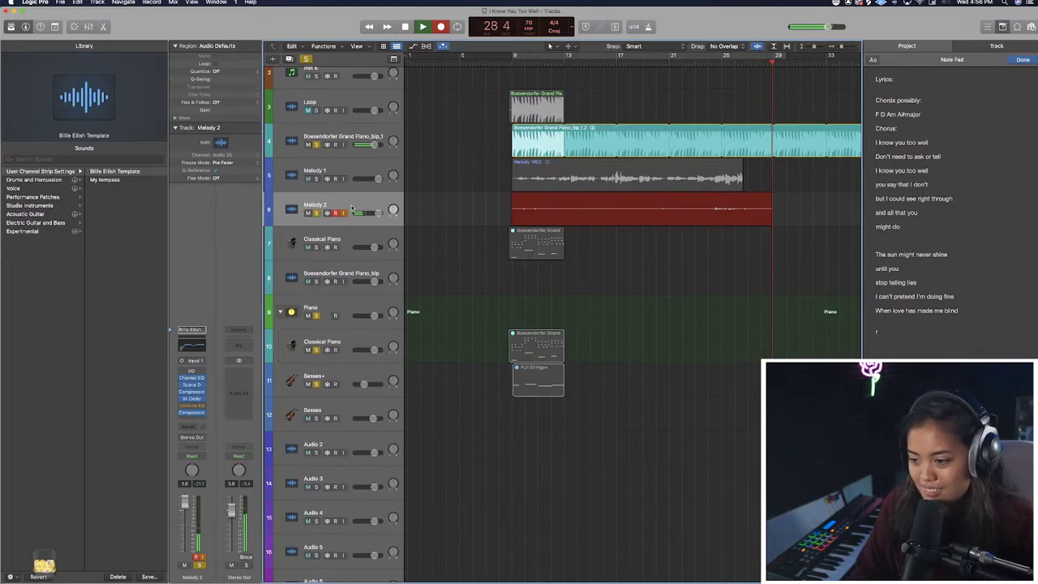
{"action": "key", "text": "space"}
Play back the Melody 2 take from around bar 20 with its input monitoring and record arming turned off.
{"action": "left_click", "coordinate": [671, 64]}
{"action": "key", "text": "space"}
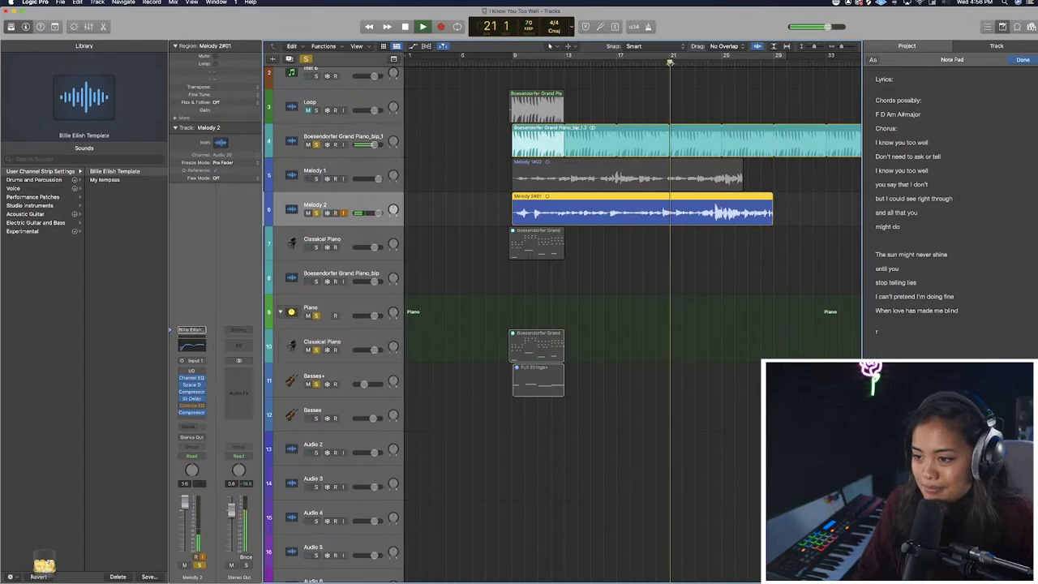
{"action": "left_click", "coordinate": [344, 214]}
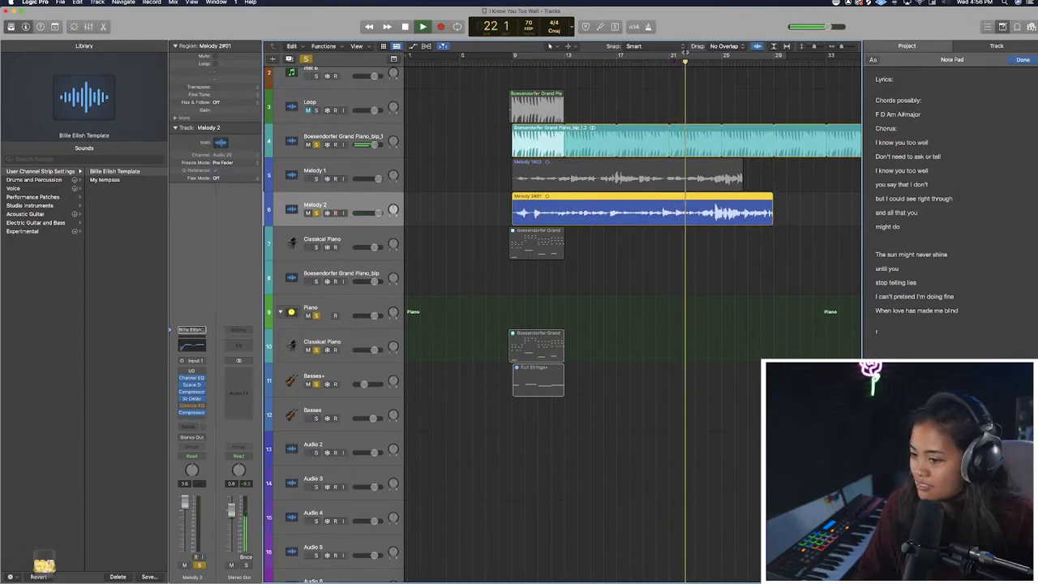
{"action": "key", "text": "space"}
{"action": "left_click", "coordinate": [656, 64]}
{"action": "key", "text": "space"}
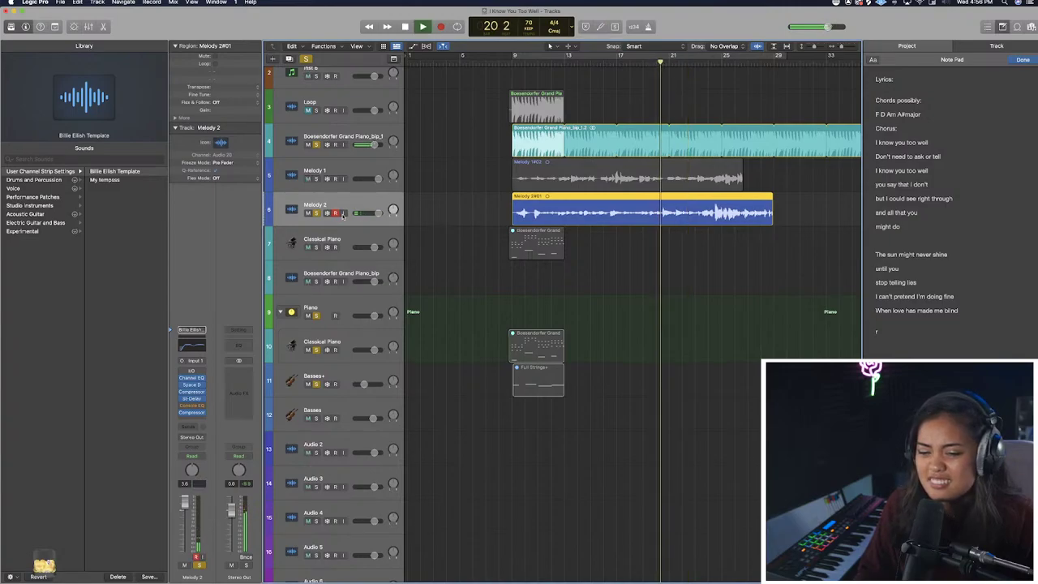
{"action": "left_click", "coordinate": [335, 213]}
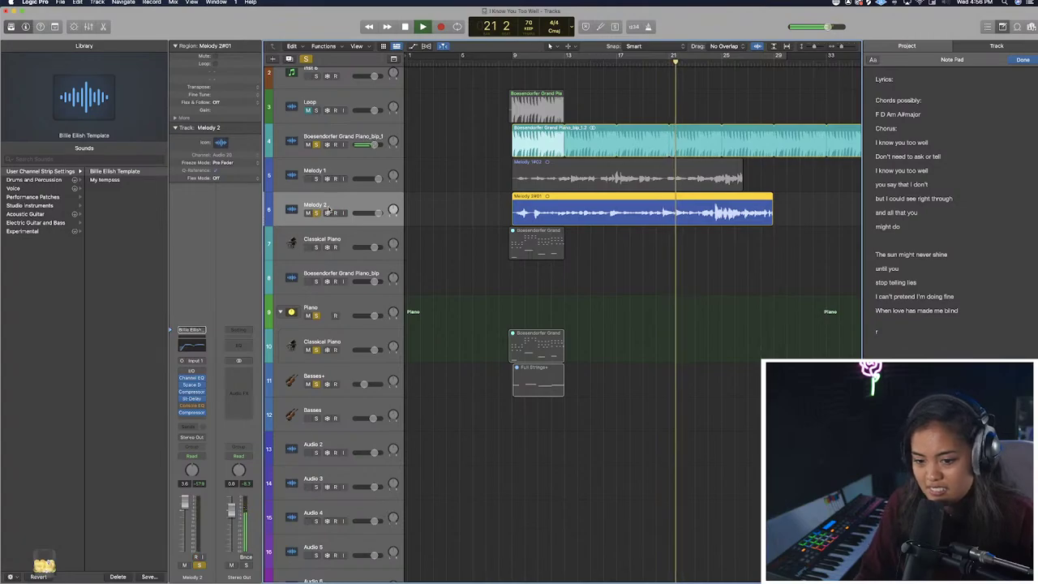
{"action": "key", "text": "space"}
{"action": "left_click_drag", "start_coordinate": [656, 65], "coordinate": [661, 70]}
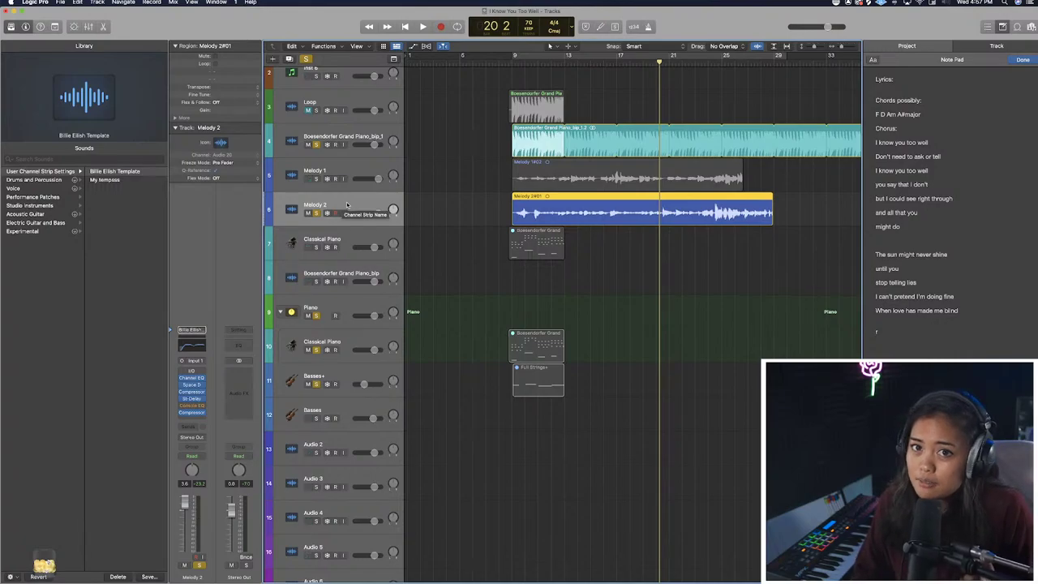
Remove the stray letter at the end of the lyrics in the project notes.
{"action": "left_click", "coordinate": [956, 279]}
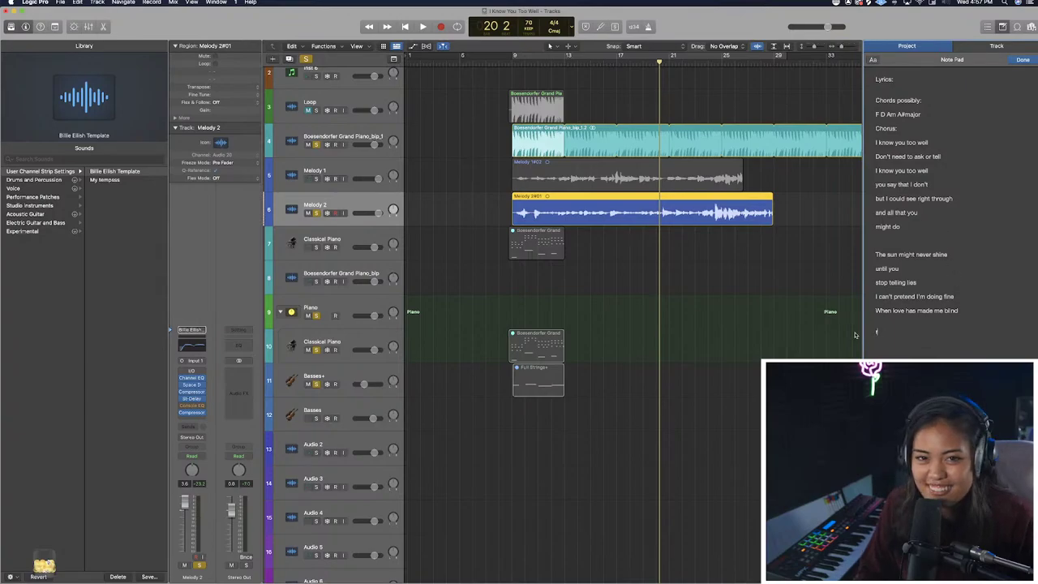
{"action": "key", "text": "BackSpace"}
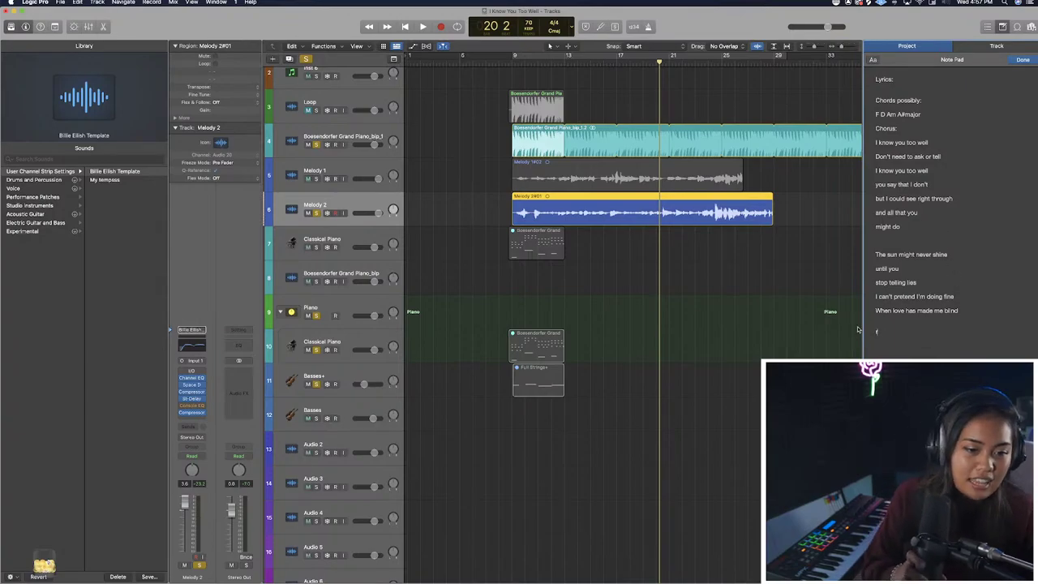
{"action": "type", "text": "f"}
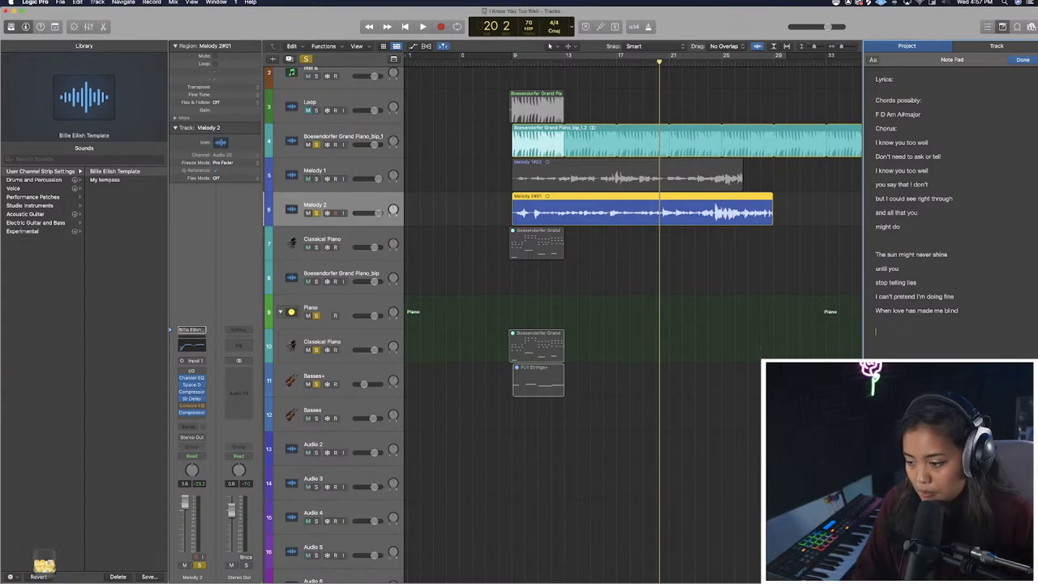
Play the Melody 2 take from bar 19 to about bar 21.
{"action": "left_click", "coordinate": [657, 59]}
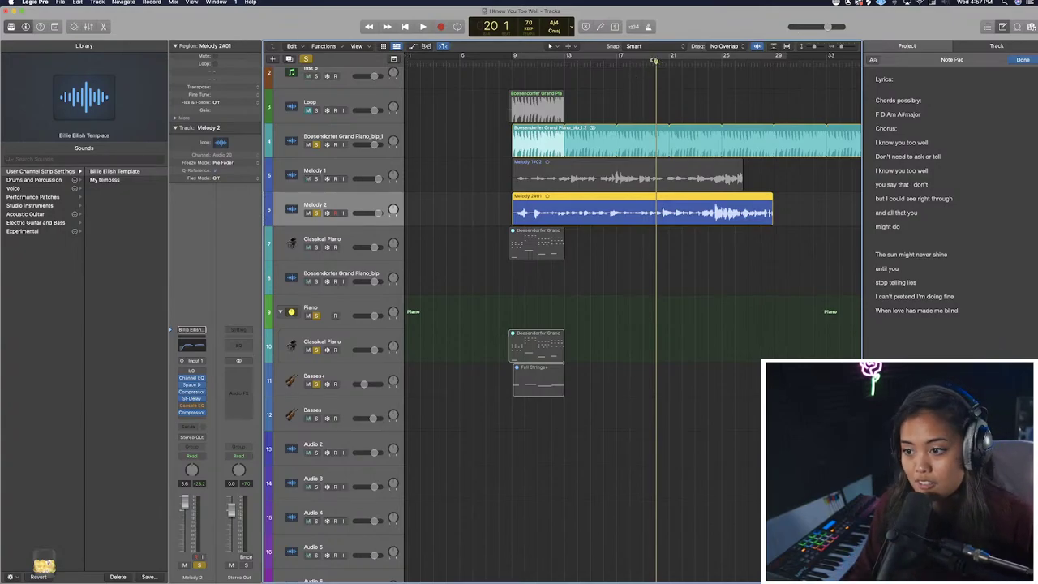
{"action": "left_click_drag", "start_coordinate": [656, 63], "coordinate": [642, 69]}
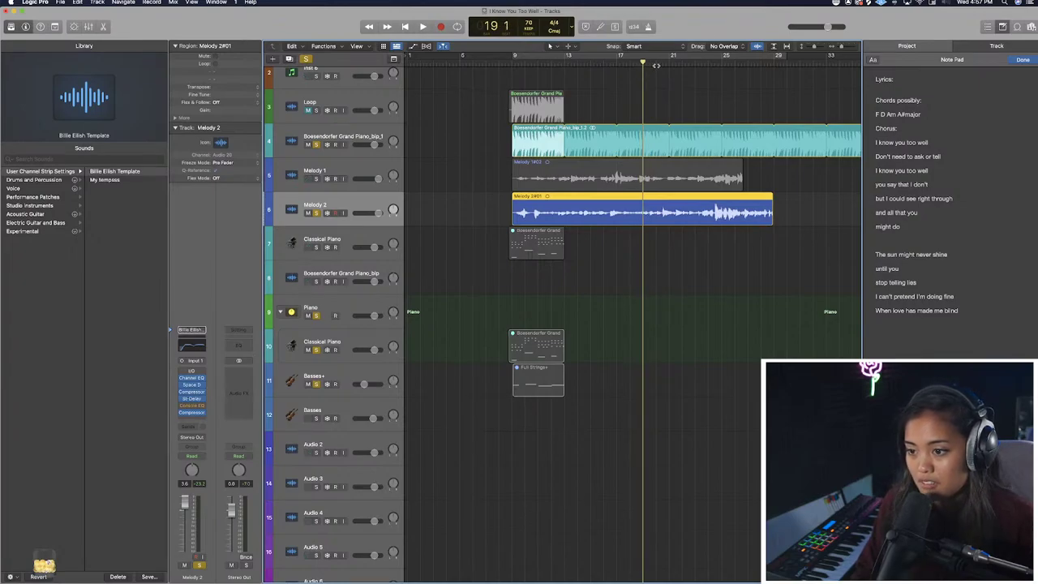
{"action": "left_click", "coordinate": [895, 322]}
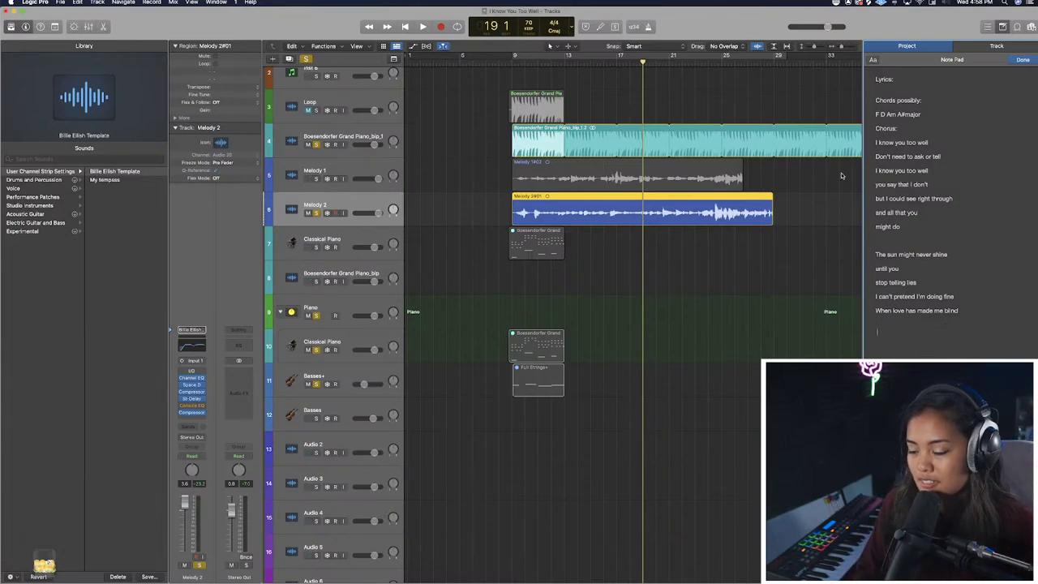
{"action": "left_click", "coordinate": [811, 254]}
{"action": "key", "text": "space"}
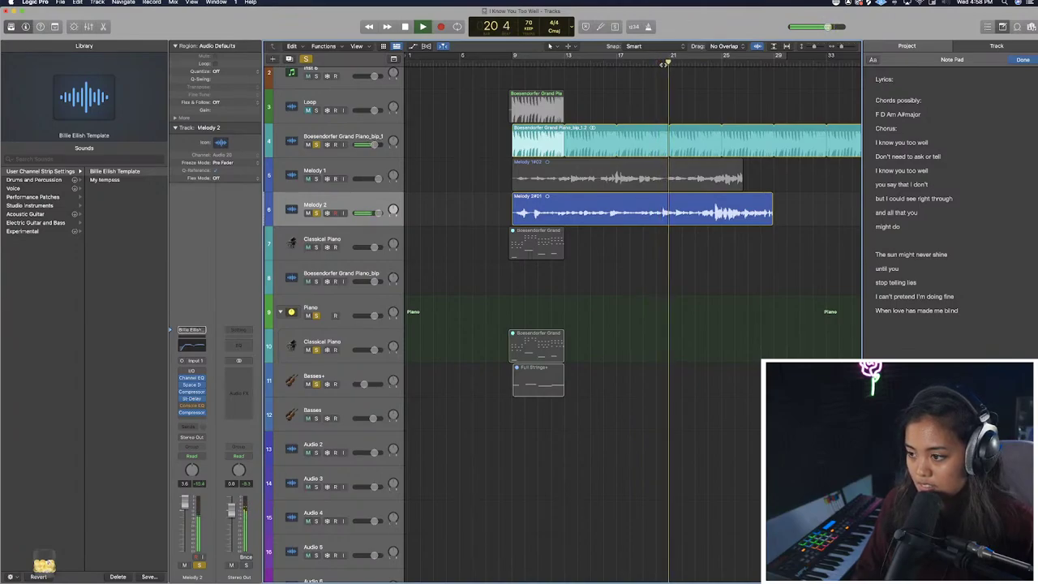
{"action": "key", "text": "space"}
Add the line "I can't really help you" at the end of the lyrics in the project notes.
{"action": "left_click", "coordinate": [963, 342]}
{"action": "key", "text": "Return"}
{"action": "type", "text": "I can't really help you"}
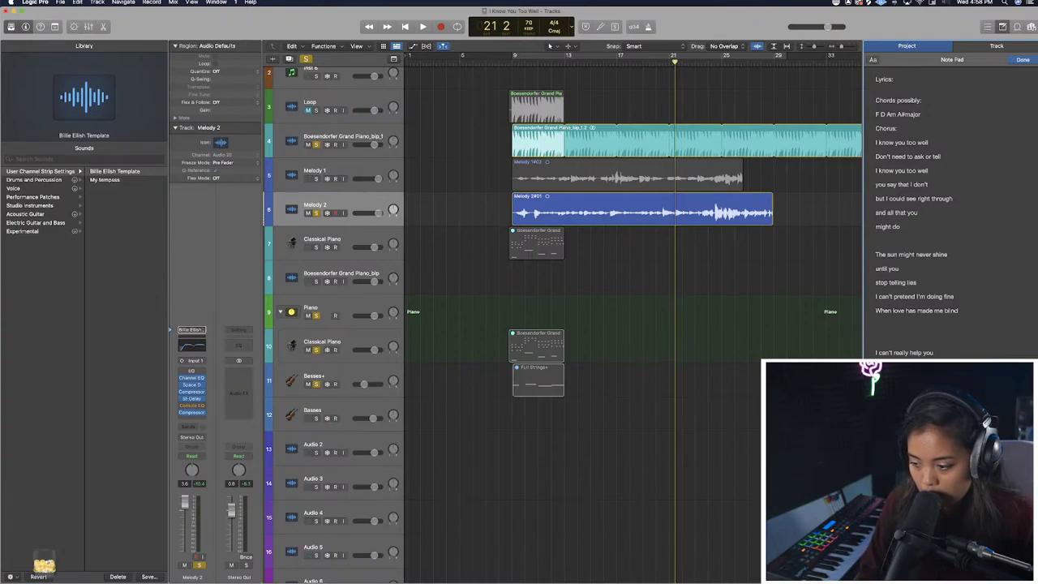
Arm Melody 2 and record a second vocal take over it from bar 9 to about bar 23.
{"action": "left_click", "coordinate": [734, 257]}
{"action": "left_click", "coordinate": [655, 61]}
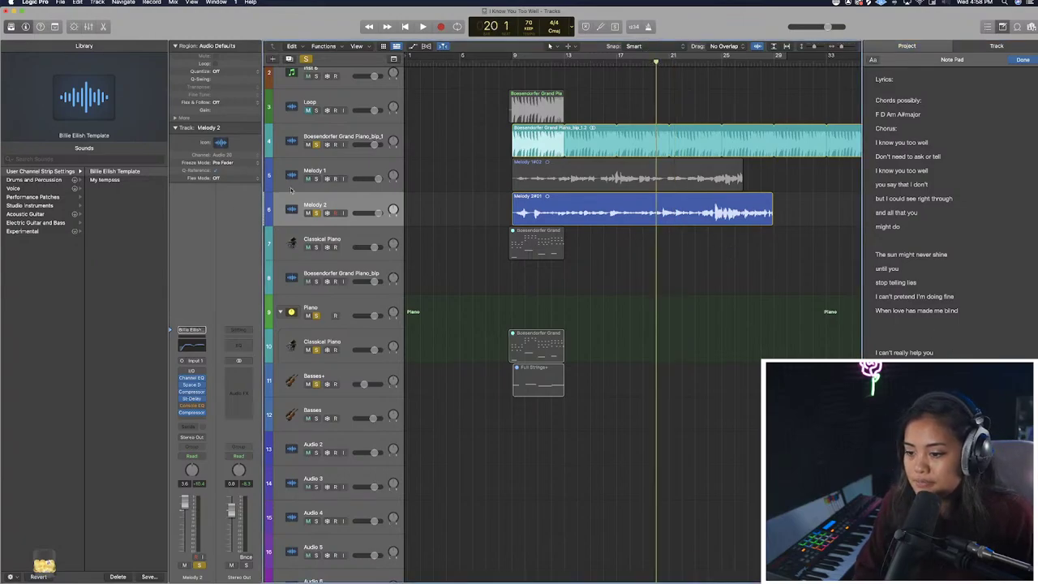
{"action": "left_click", "coordinate": [334, 213]}
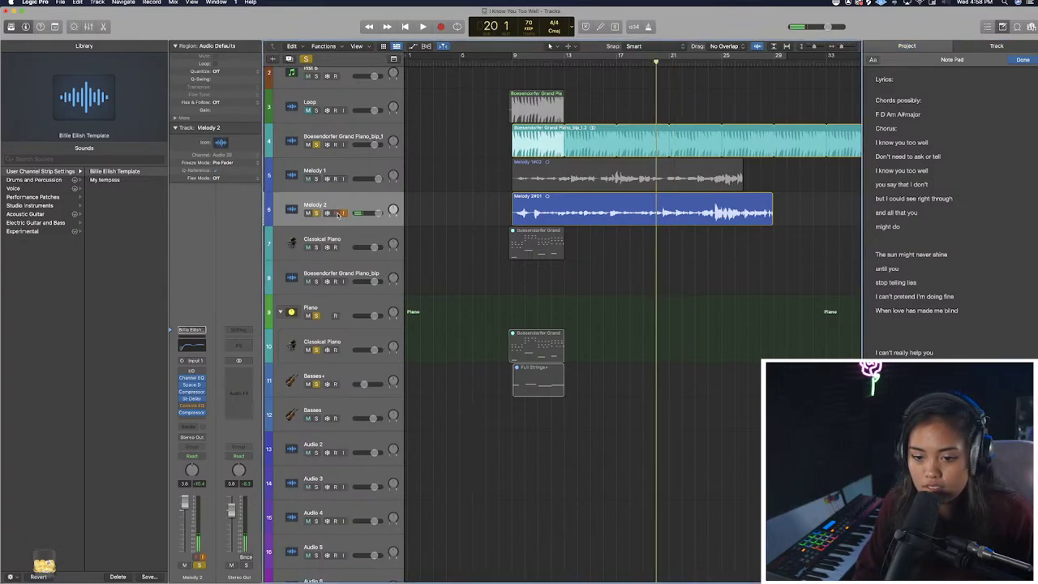
{"action": "left_click", "coordinate": [514, 63]}
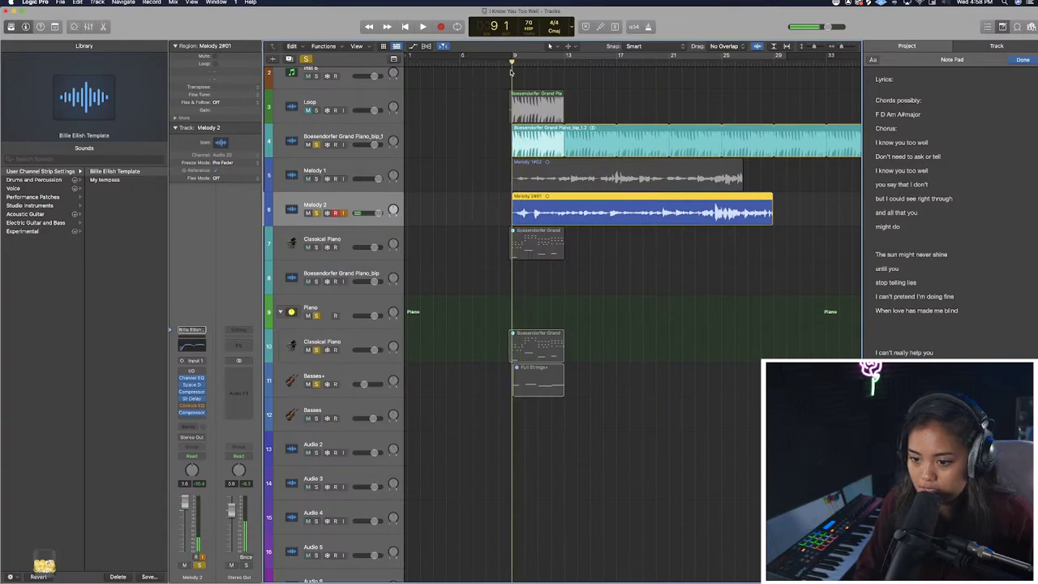
{"action": "key", "text": "r"}
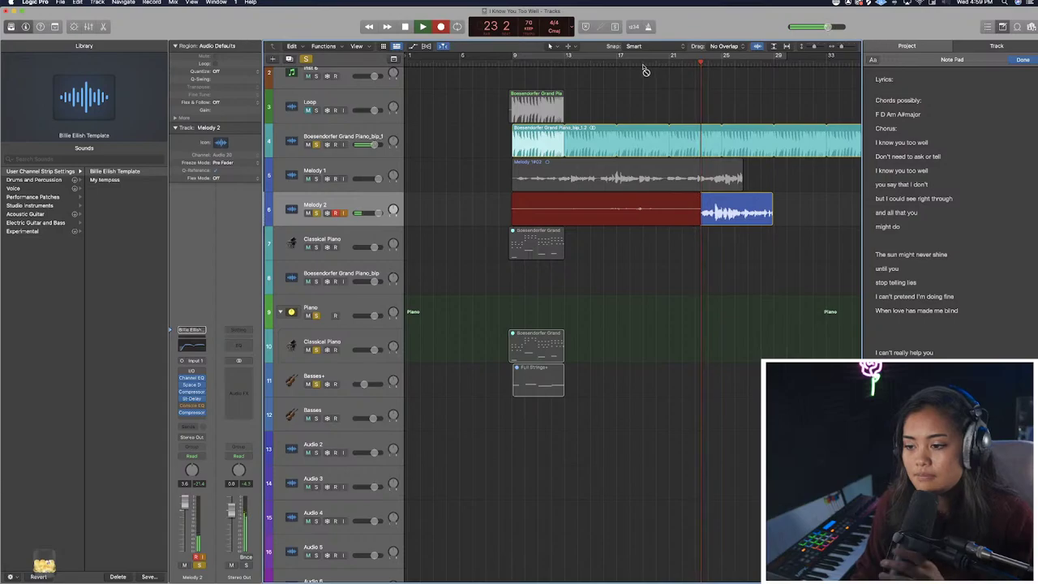
{"action": "key", "text": "space"}
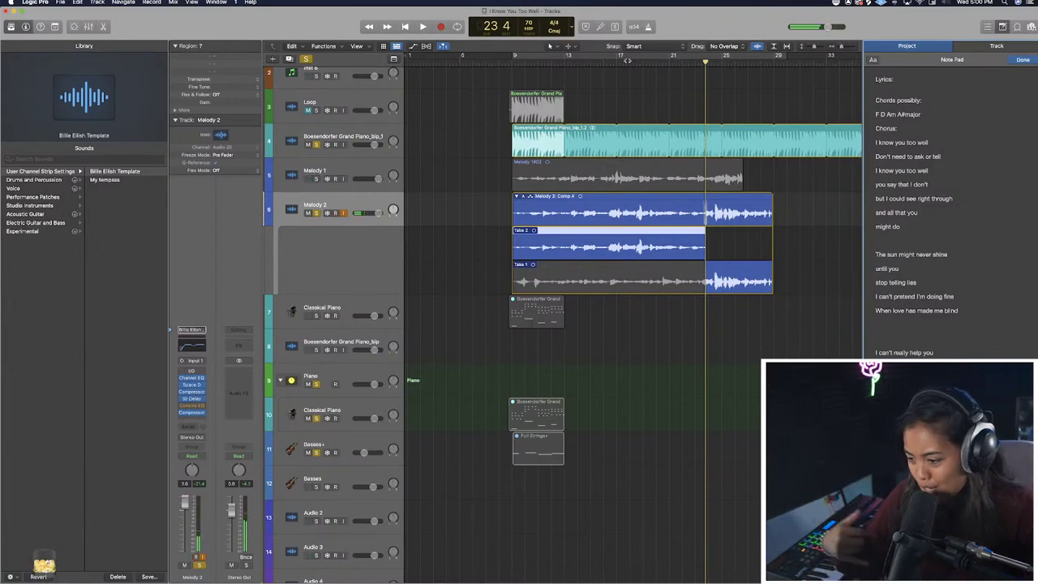
Collapse Melody 2's take folder with the track disarmed, and return the playhead to bar 9.
{"action": "scroll", "coordinate": [610, 289], "scroll_direction": "down", "scroll_amount": 1}
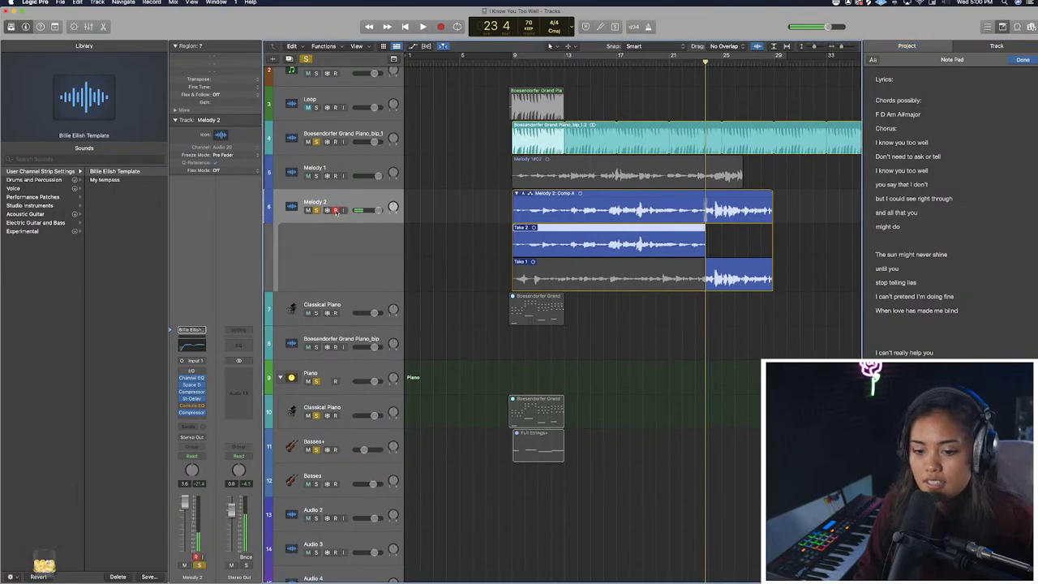
{"action": "left_click", "coordinate": [516, 194]}
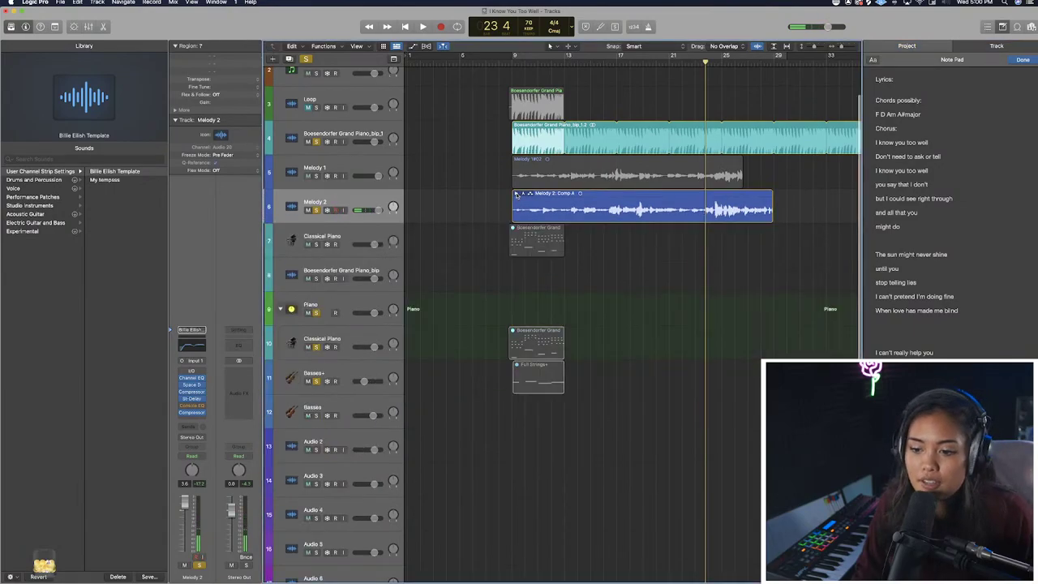
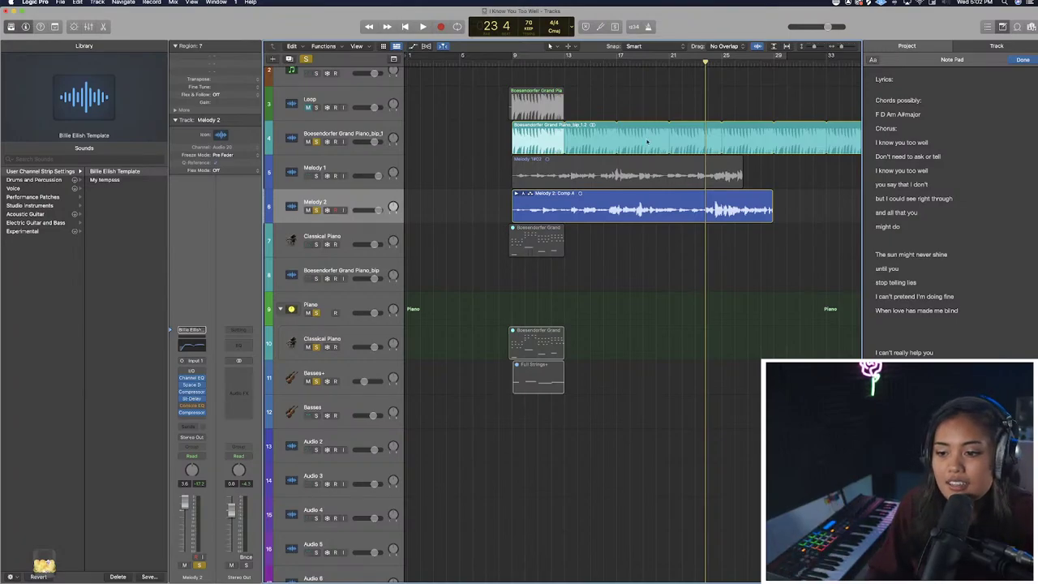
{"action": "left_click_drag", "start_coordinate": [539, 63], "coordinate": [511, 63]}
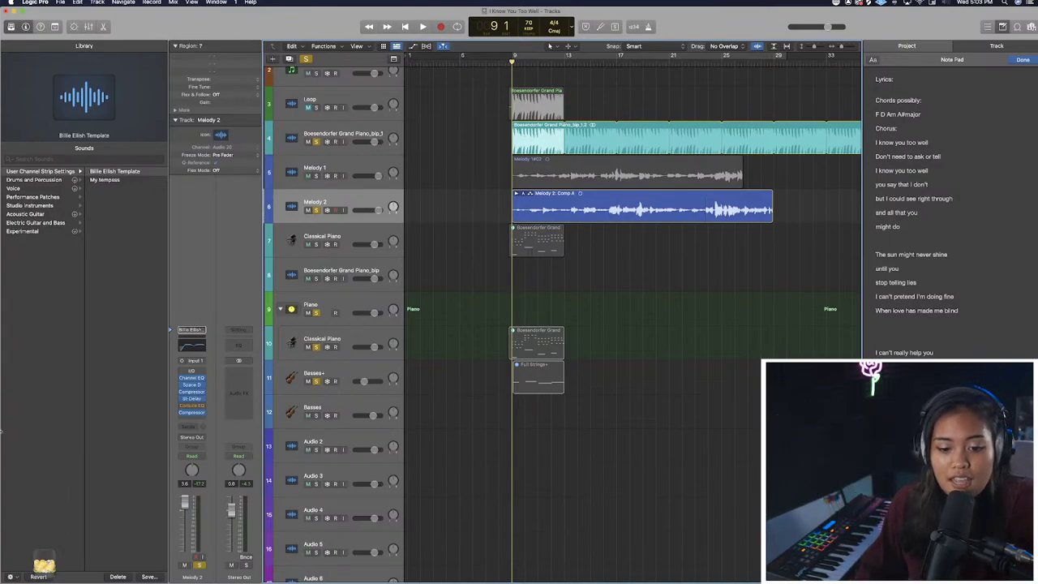
{"action": "left_click", "coordinate": [345, 210]}
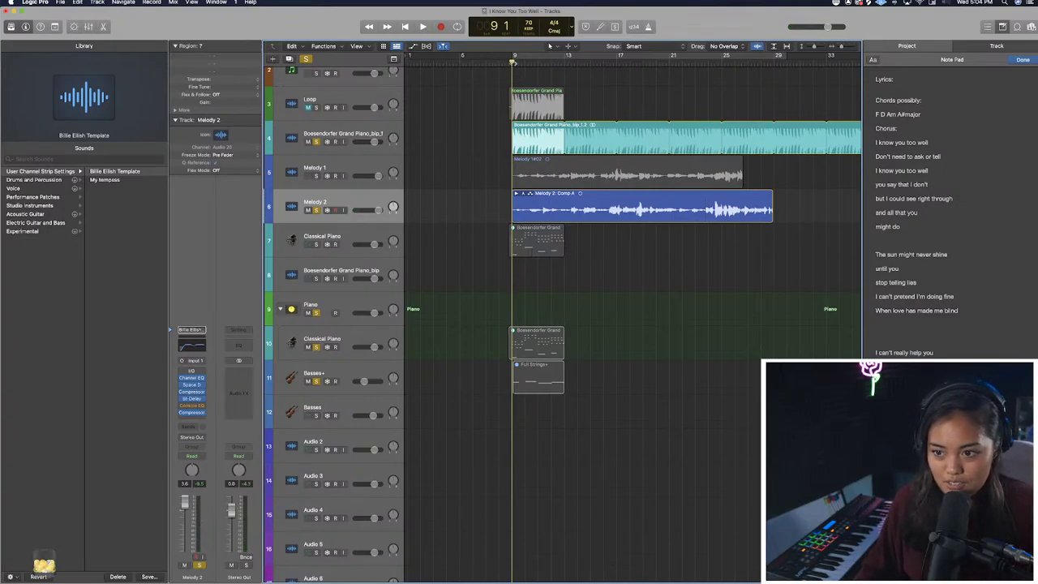
{"action": "left_click", "coordinate": [514, 62]}
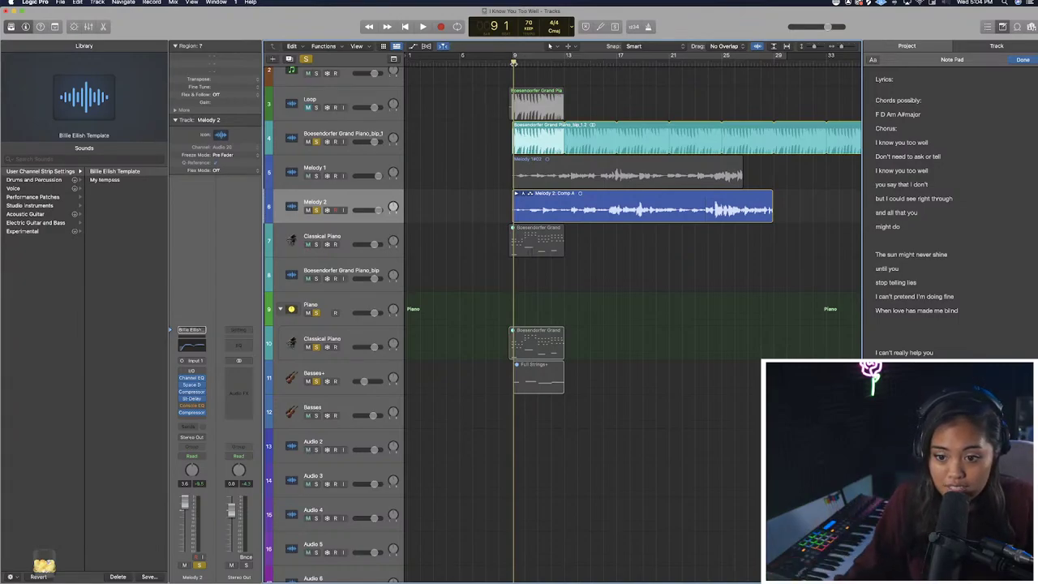
{"action": "left_click_drag", "start_coordinate": [513, 64], "coordinate": [511, 64]}
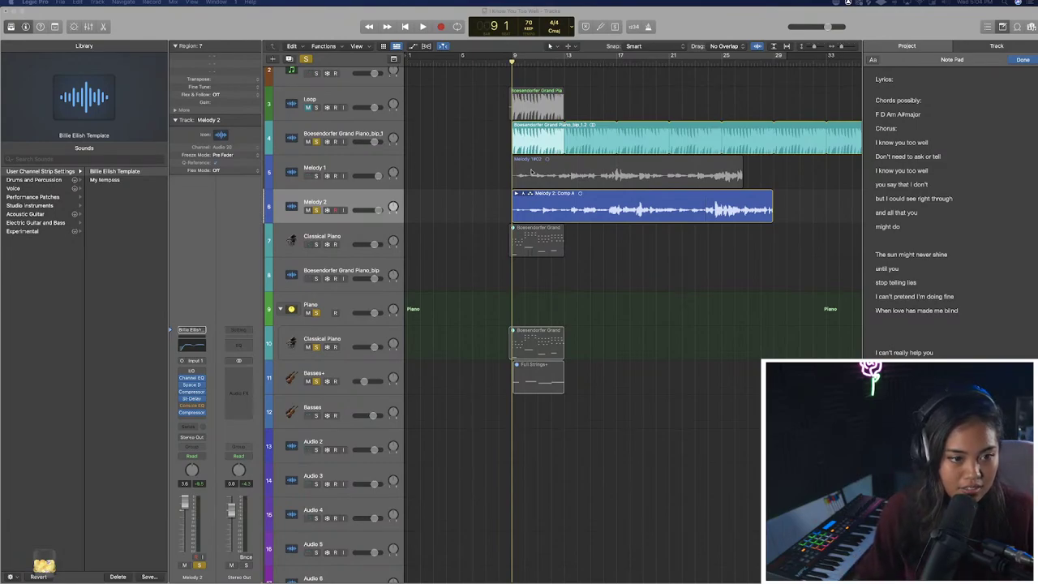
Switch to Google Chrome and go to youtube.com.
{"action": "left_click", "coordinate": [1027, 92]}
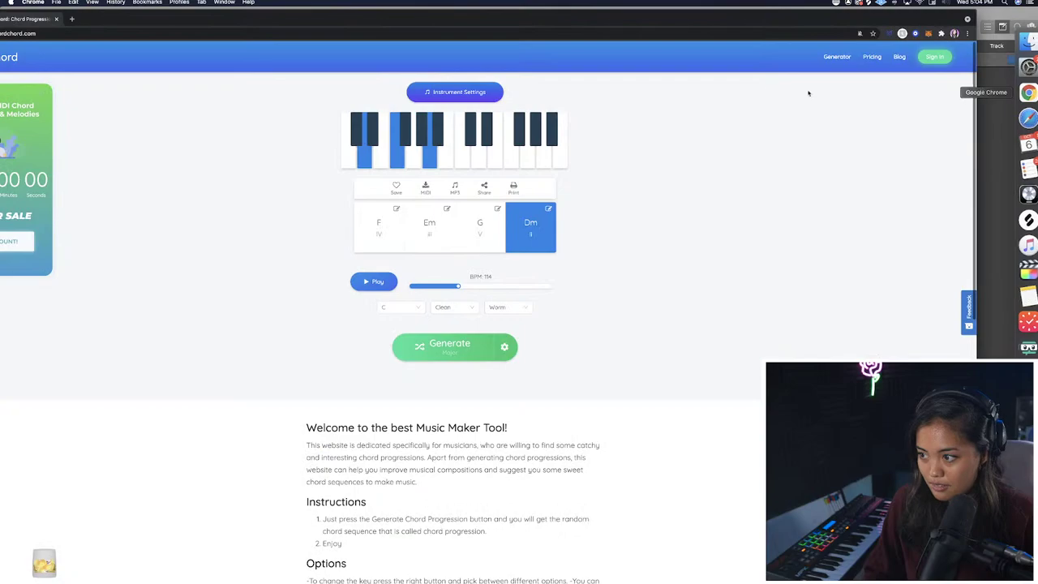
{"action": "left_click", "coordinate": [67, 34]}
{"action": "type", "text": "youtube.com"}
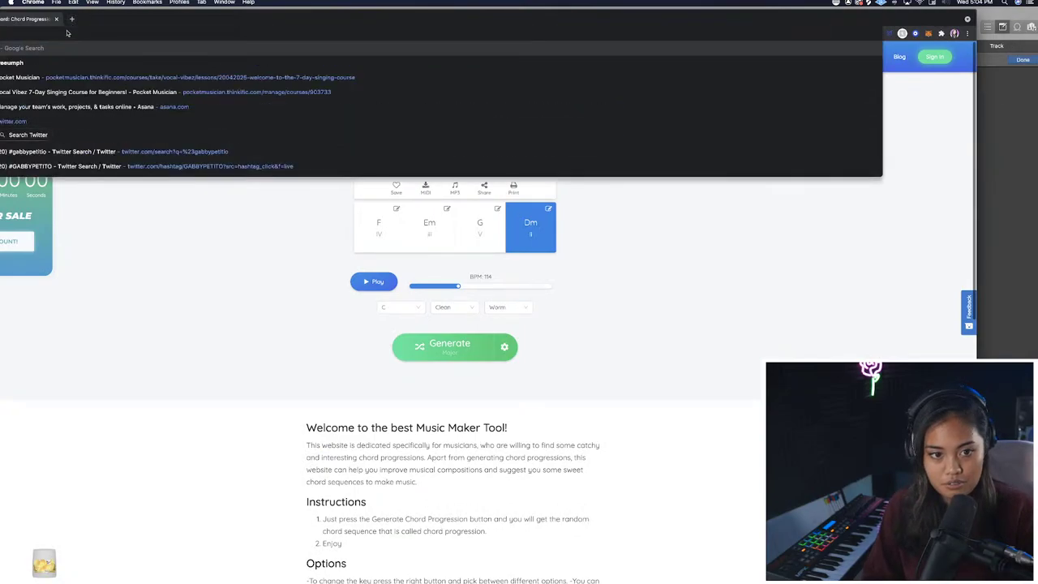
{"action": "key", "text": "Return"}
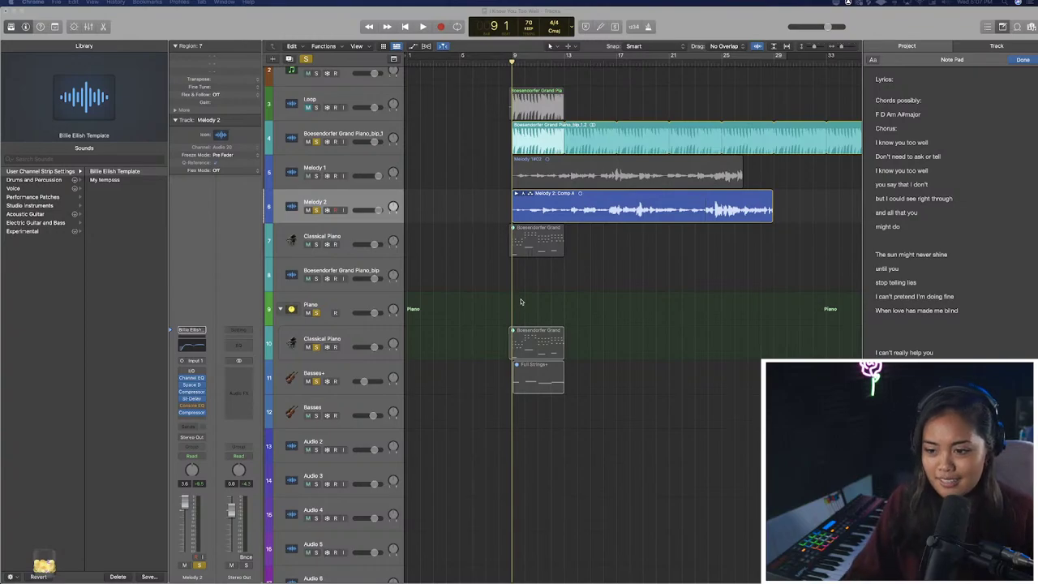
Play Melody 2 over the piano loop from bar 9, skipping ahead to bar 13 during playback.
{"action": "left_click", "coordinate": [513, 62]}
{"action": "key", "text": "space"}
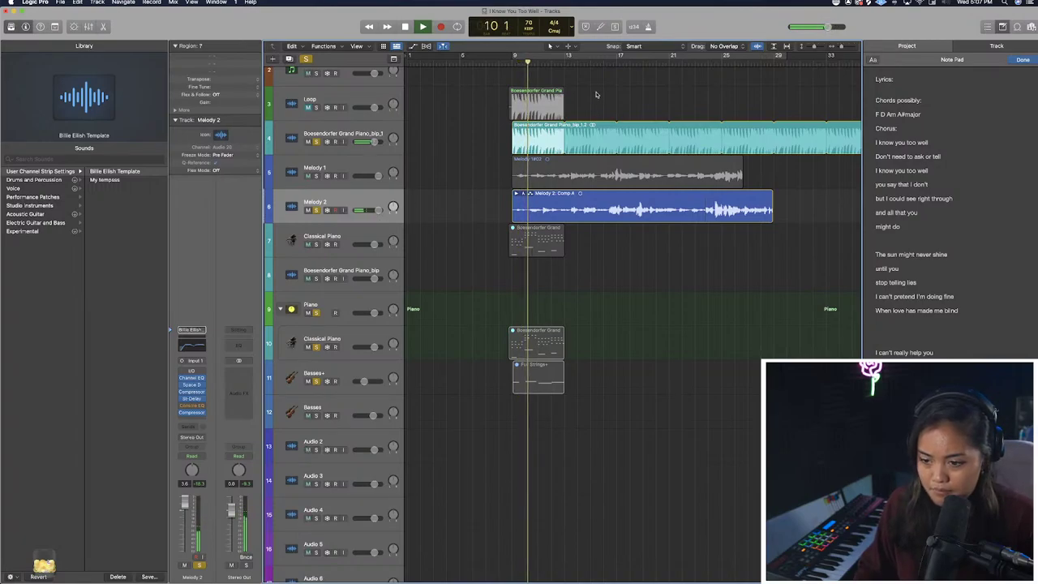
{"action": "left_click", "coordinate": [565, 62]}
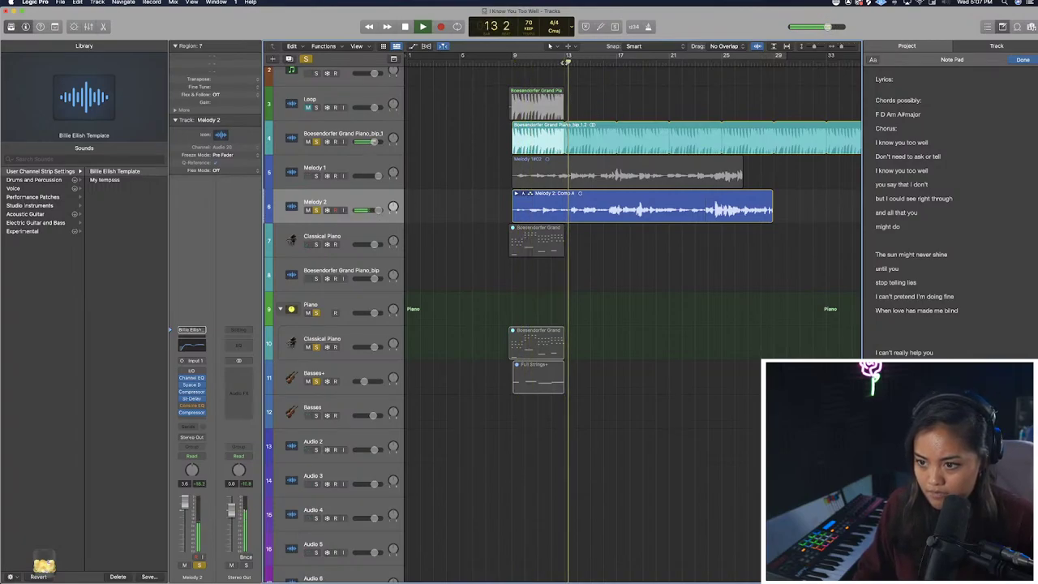
Set a cycle range from bar 13 to about bar 22 while auditioning the Melody 2 take.
{"action": "scroll", "coordinate": [565, 60], "scroll_direction": "right", "scroll_amount": 1}
{"action": "left_click_drag", "start_coordinate": [470, 56], "coordinate": [577, 61]}
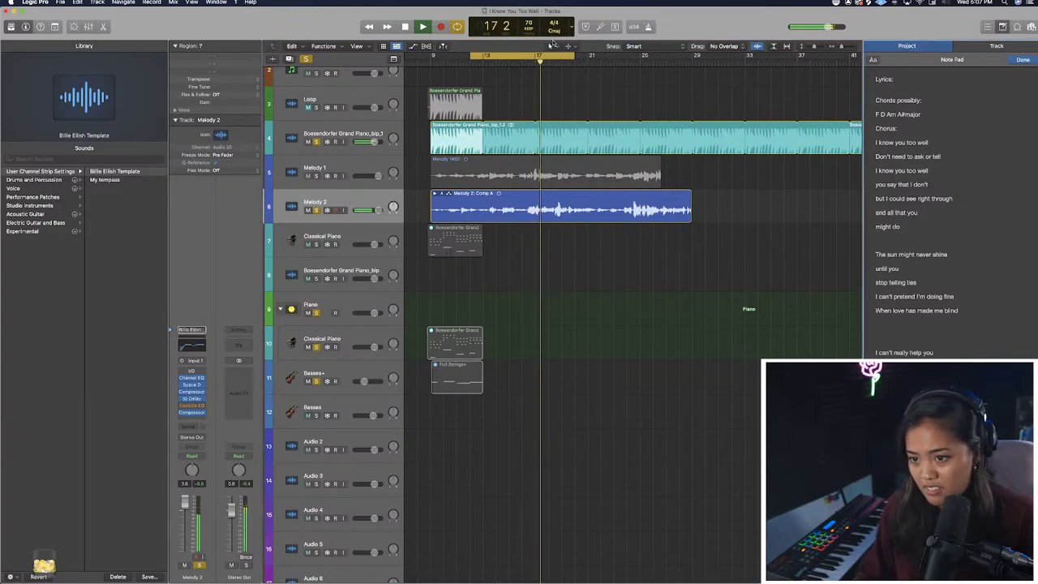
{"action": "left_click_drag", "start_coordinate": [575, 57], "coordinate": [590, 56]}
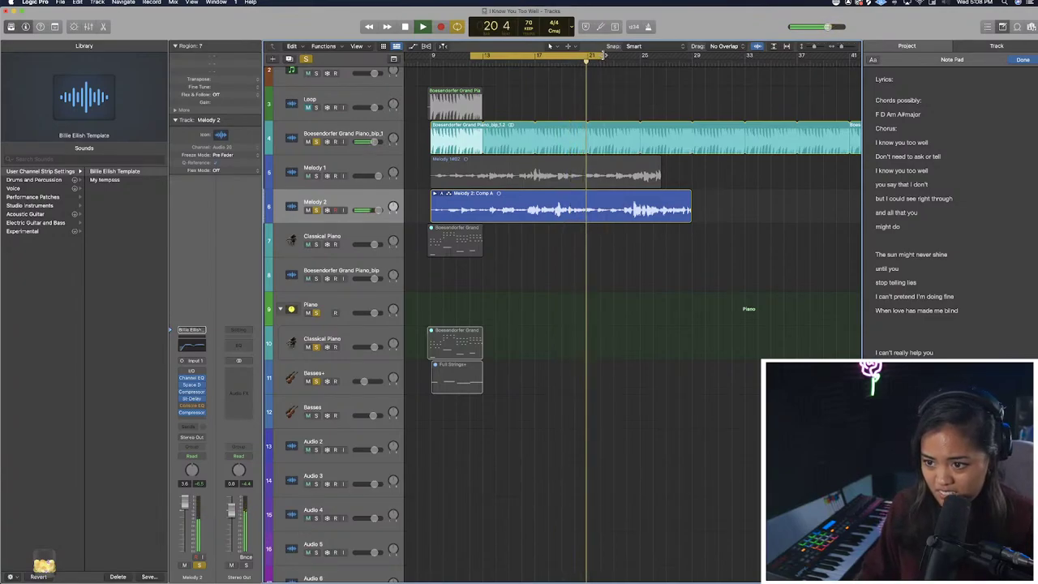
{"action": "key", "text": "space"}
{"action": "key", "text": "space"}
{"action": "left_click", "coordinate": [589, 61]}
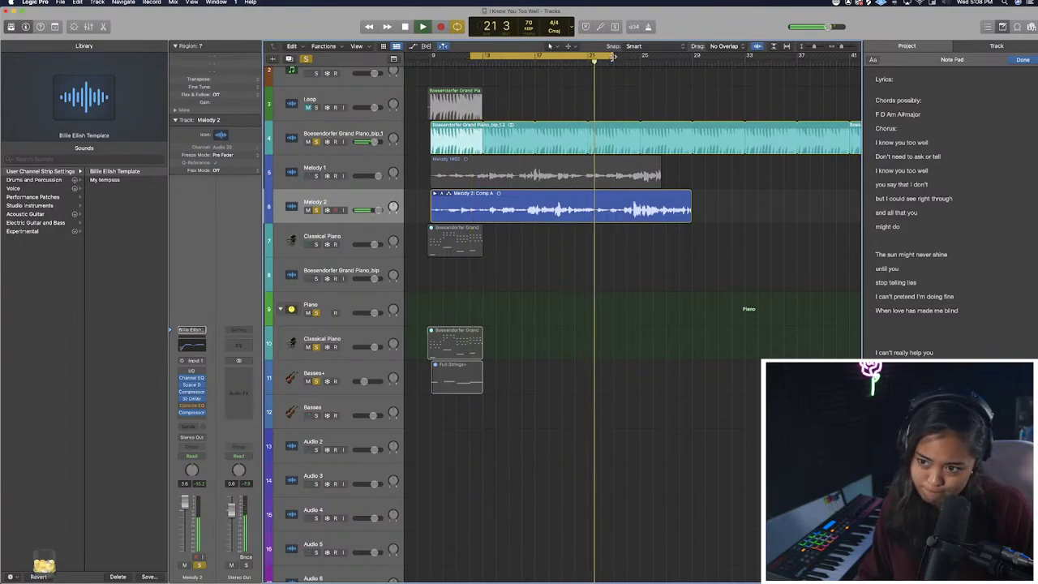
{"action": "key", "text": "space"}
{"action": "left_click_drag", "start_coordinate": [470, 58], "coordinate": [484, 60]}
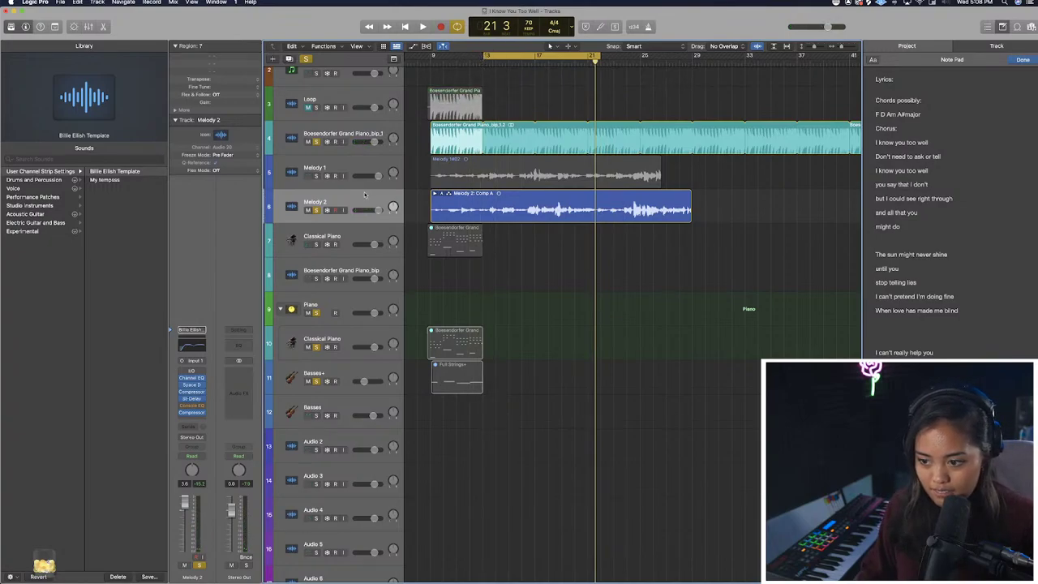
Duplicate the soloed Melody 2 track as an empty track below it and play the piano loop from bar 13.
{"action": "key", "text": "super+d"}
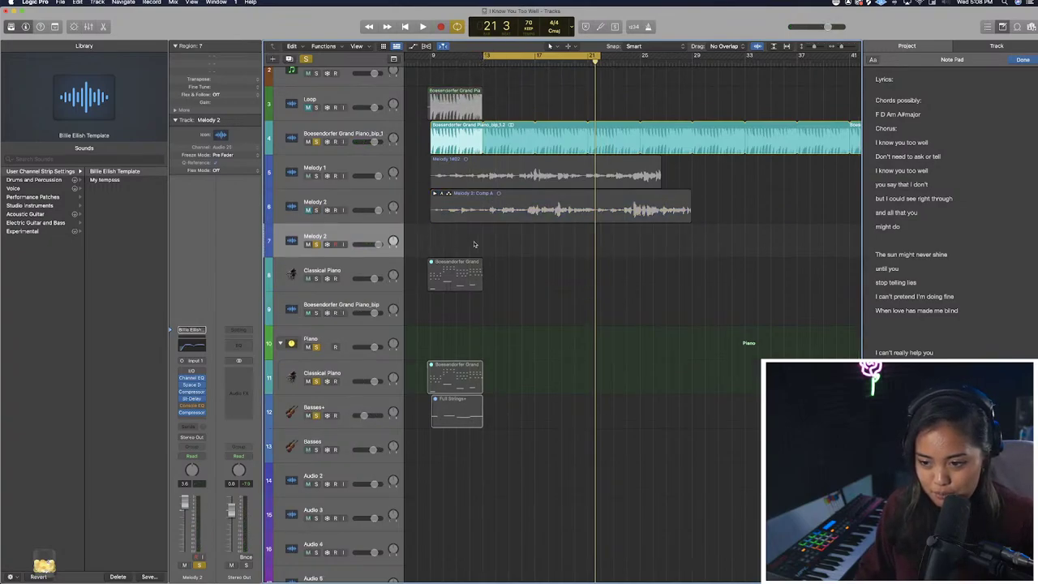
{"action": "key", "text": "space"}
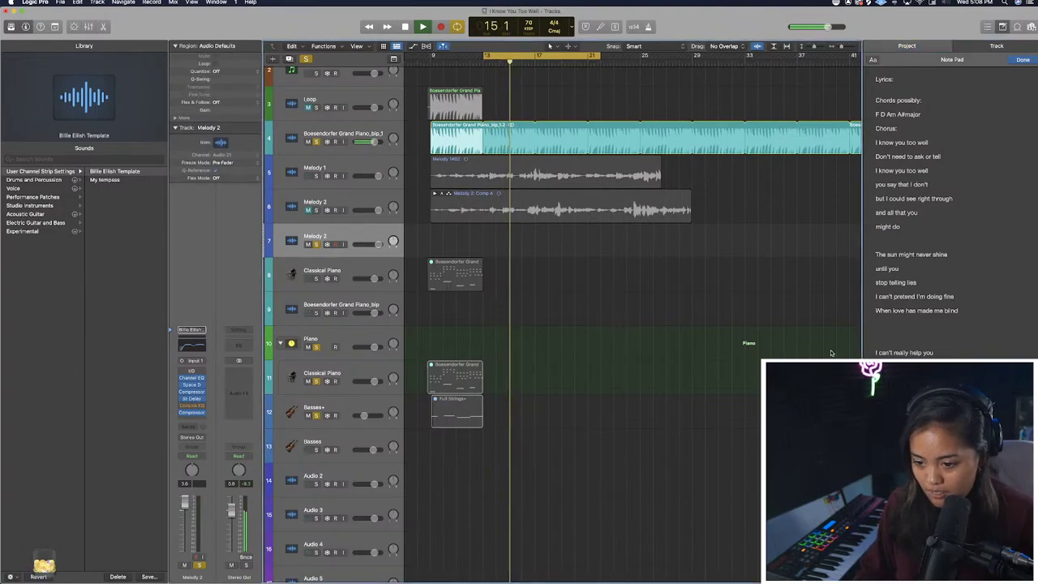
{"action": "key", "text": "space"}
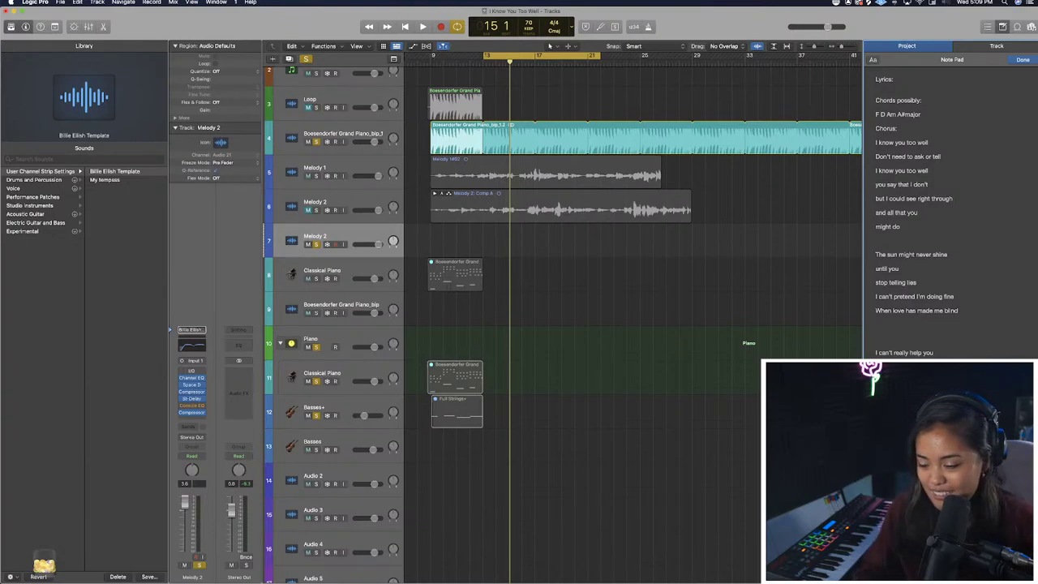
Turn on input monitoring for the duplicated Melody 2 track and play the cycled piano section.
{"action": "left_click", "coordinate": [343, 244]}
{"action": "key", "text": "space"}
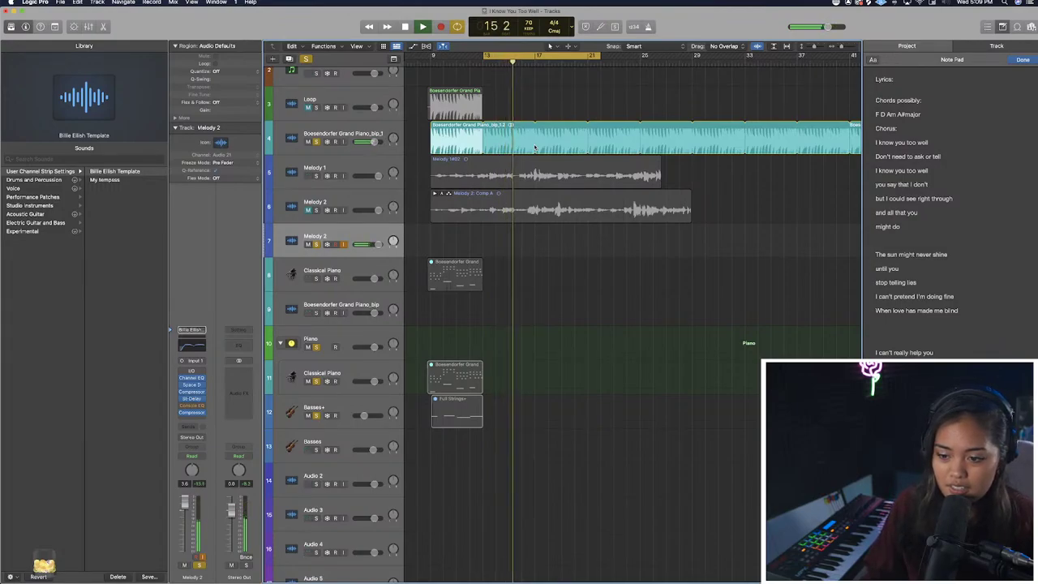
{"action": "key", "text": "space"}
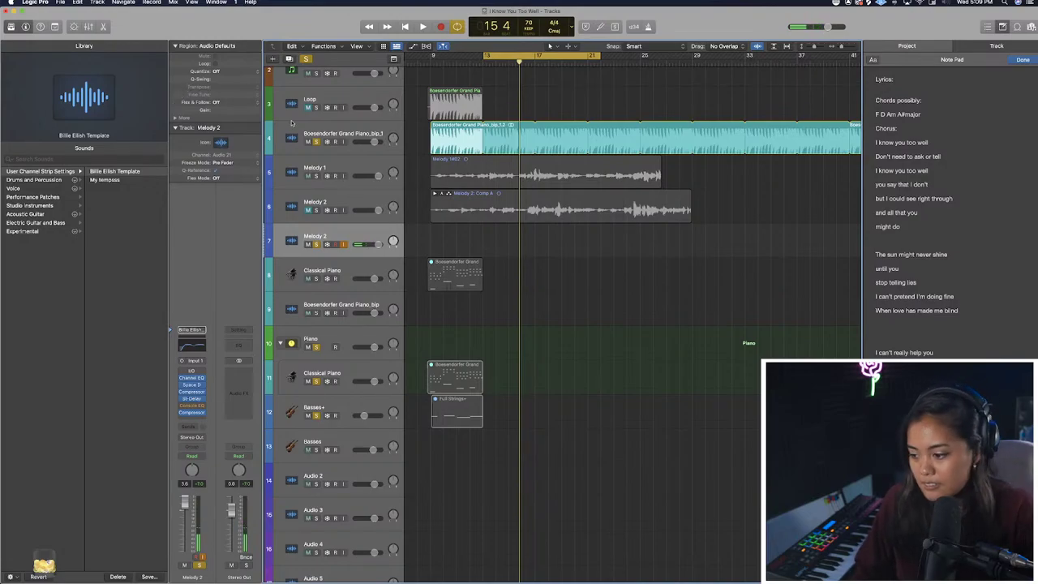
Copy the first three chorus lines, starting "I know you too well", in above "I can't really help you" in the project notes.
{"action": "left_click", "coordinate": [947, 365]}
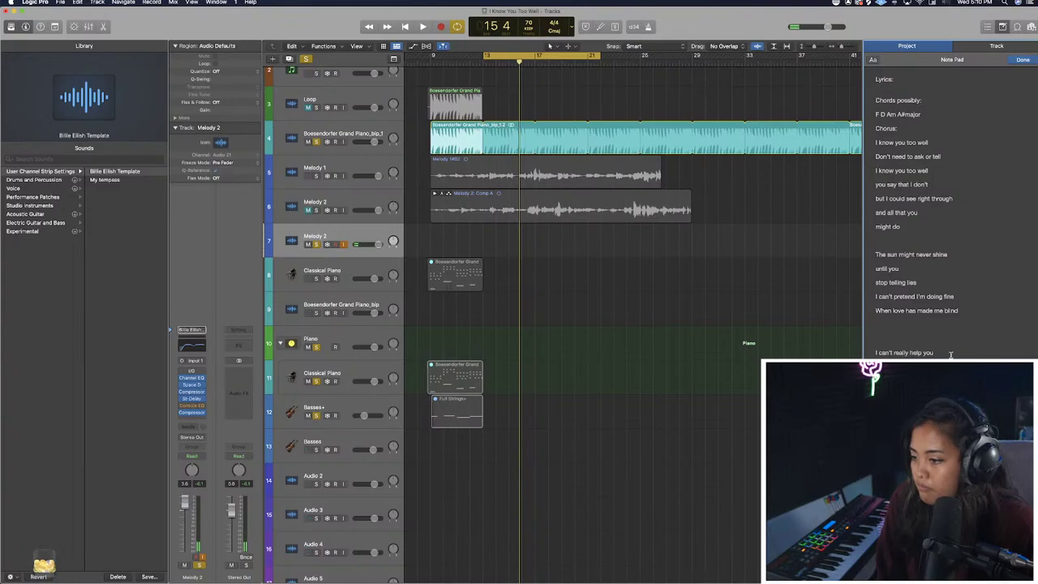
{"action": "left_click_drag", "start_coordinate": [875, 142], "coordinate": [943, 173]}
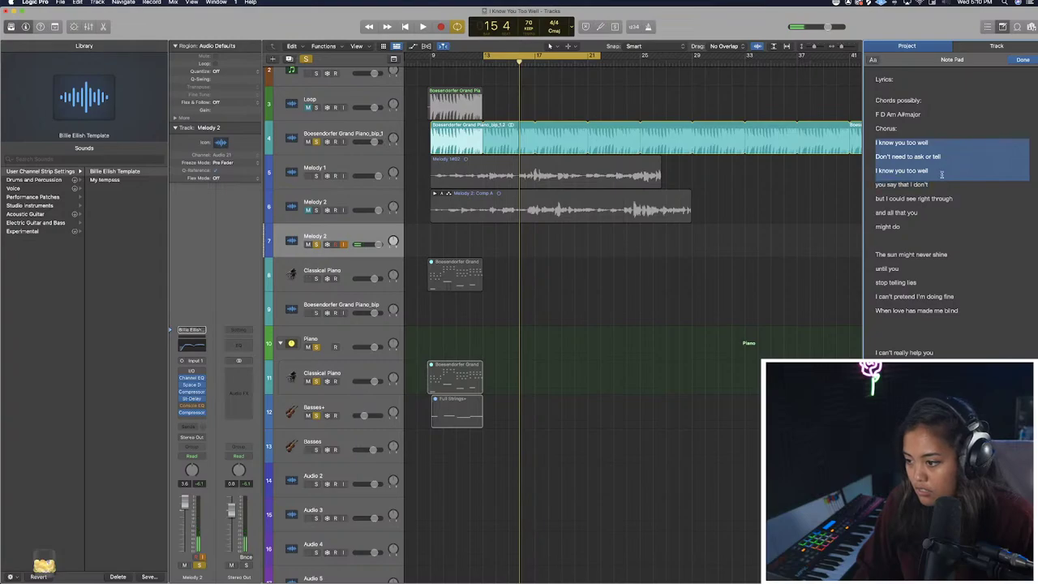
{"action": "left_click", "coordinate": [938, 336]}
{"action": "type", "text": "I know you too well Don't need to ask or tell"}
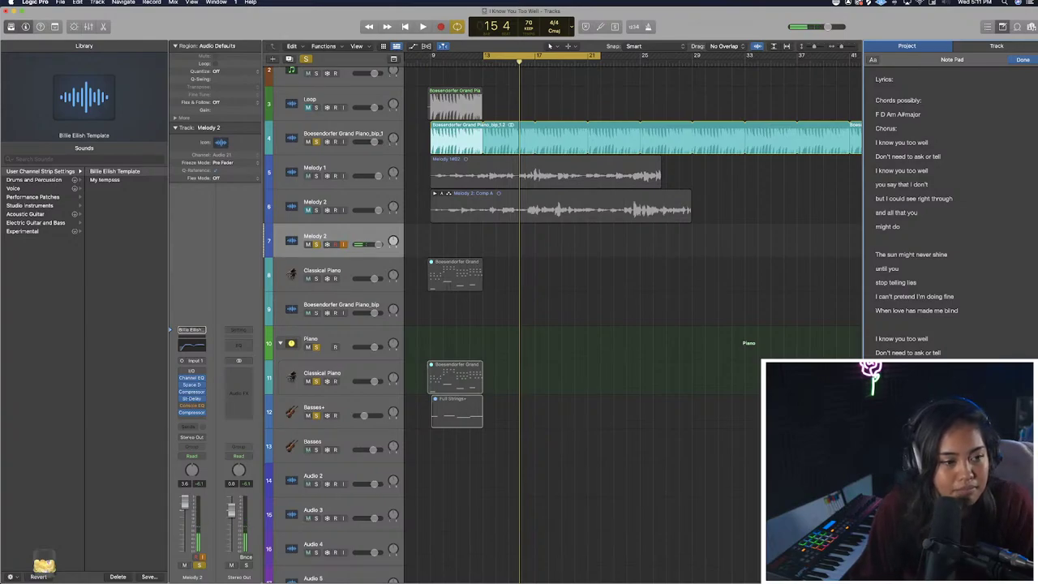
Move the block from the repeated "I know you too well" through "if you don't want me to" to just below the "Lyrics:" heading.
{"action": "scroll", "coordinate": [958, 261], "scroll_direction": "down", "scroll_amount": 1}
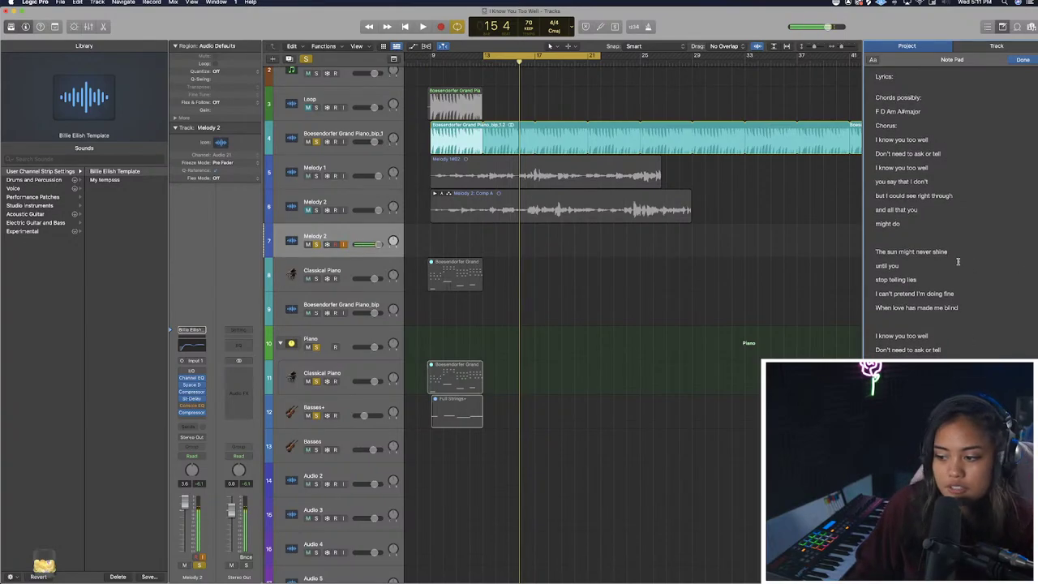
{"action": "scroll", "coordinate": [932, 102], "scroll_direction": "up", "scroll_amount": 1}
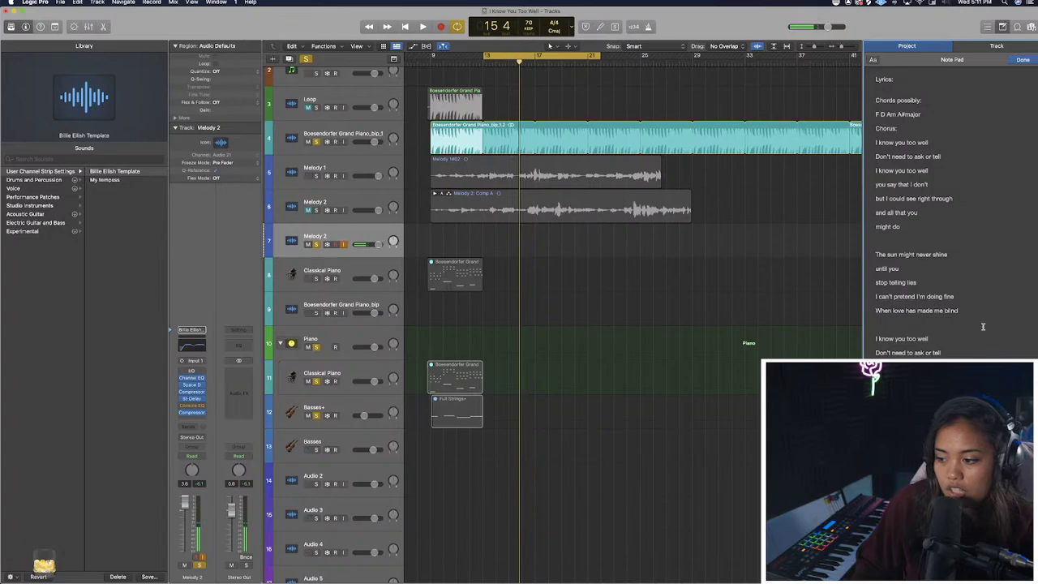
{"action": "left_click_drag", "start_coordinate": [903, 422], "coordinate": [872, 329]}
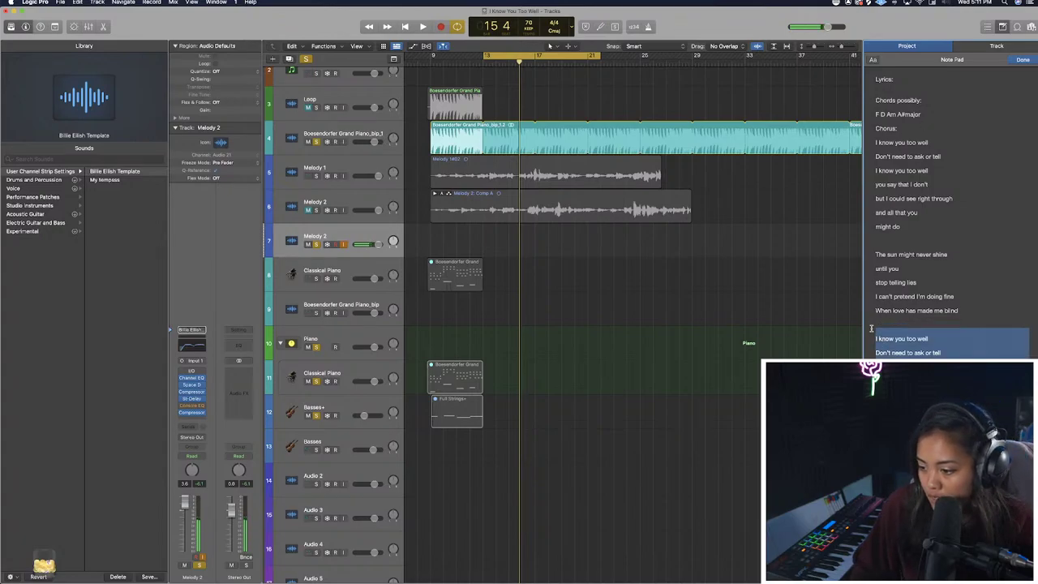
{"action": "key", "text": "BackSpace"}
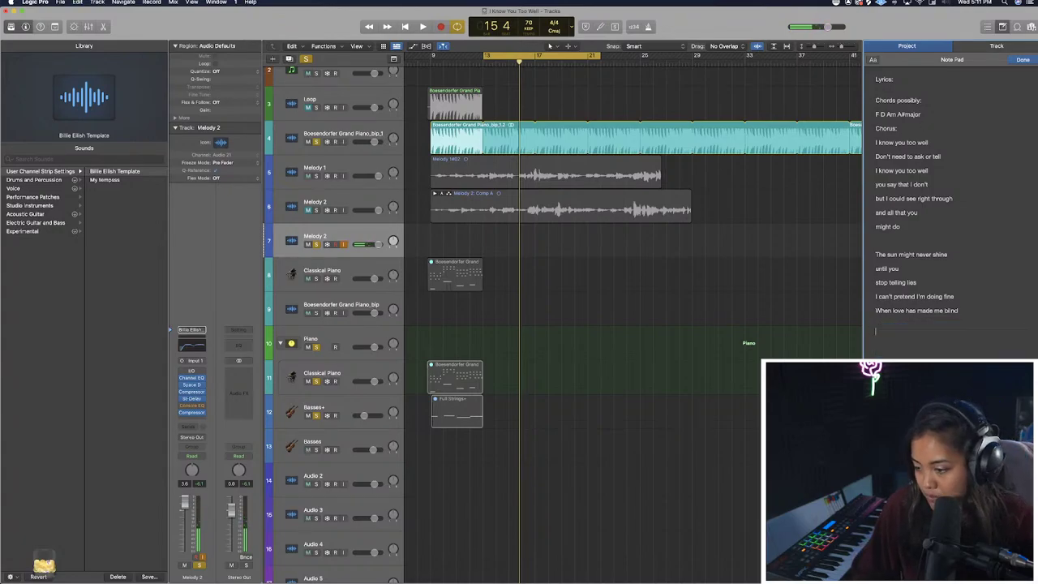
{"action": "left_click", "coordinate": [914, 85]}
{"action": "key", "text": "Return"}
{"action": "key", "text": "Return"}
{"action": "key", "text": "Return"}
{"action": "key", "text": "Return"}
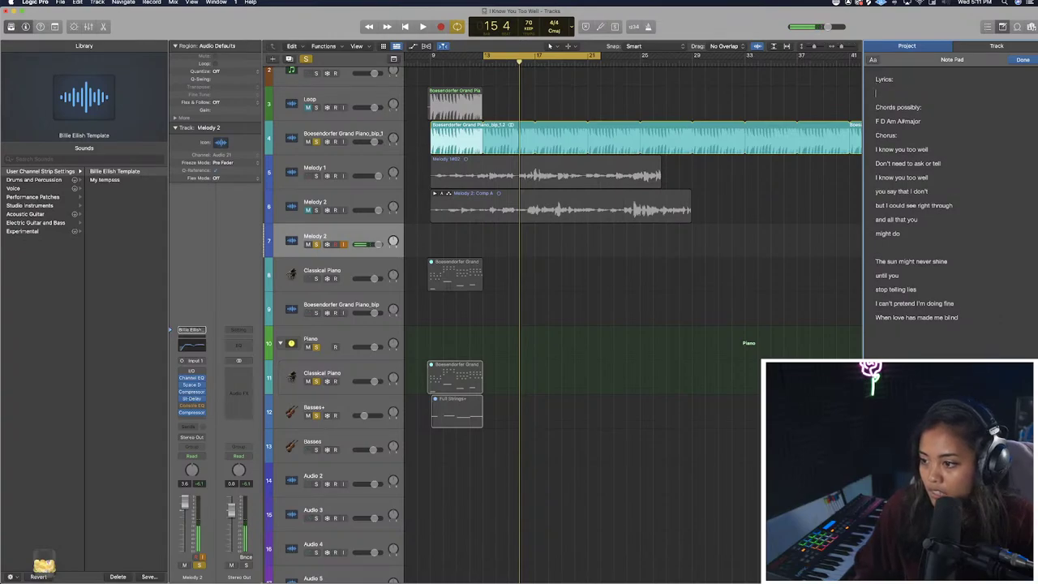
{"action": "type", "text": "I know you too well Don't need to ask or tell I know you too well  I can't really help you    if you don't want me to"}
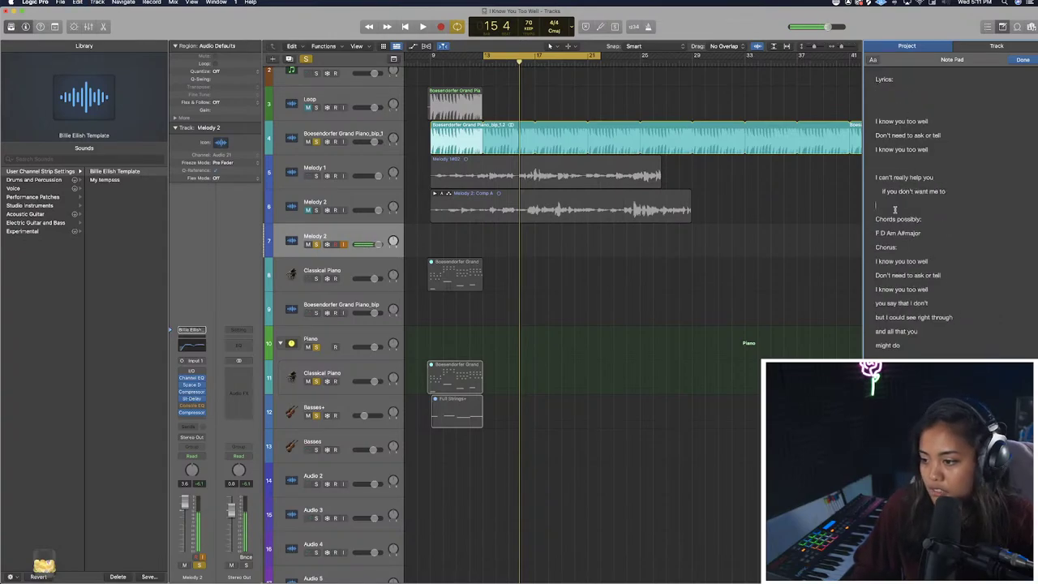
Adjust the blank lines around the moved lyrics, removing one above them and adding more before "I can't really help you" and "Chords possibly:".
{"action": "key", "text": "Return"}
{"action": "key", "text": "Return"}
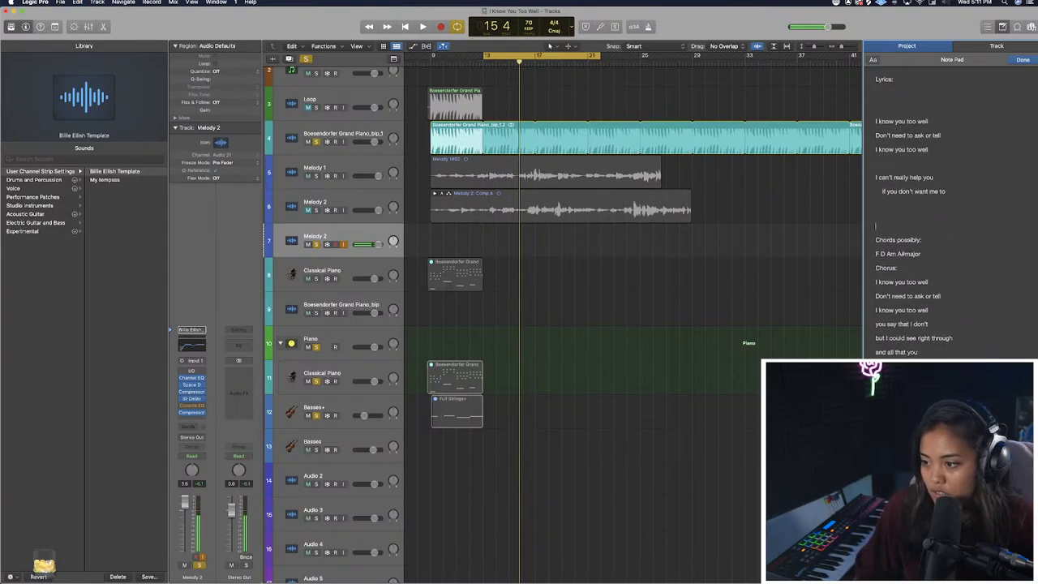
{"action": "key", "text": "BackSpace"}
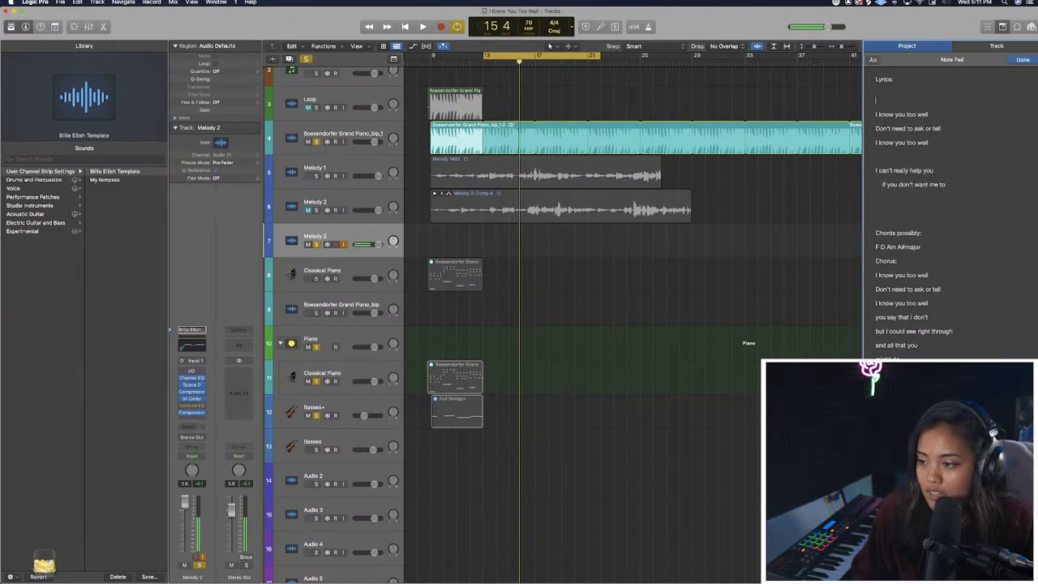
{"action": "left_click", "coordinate": [933, 155]}
{"action": "key", "text": "Return"}
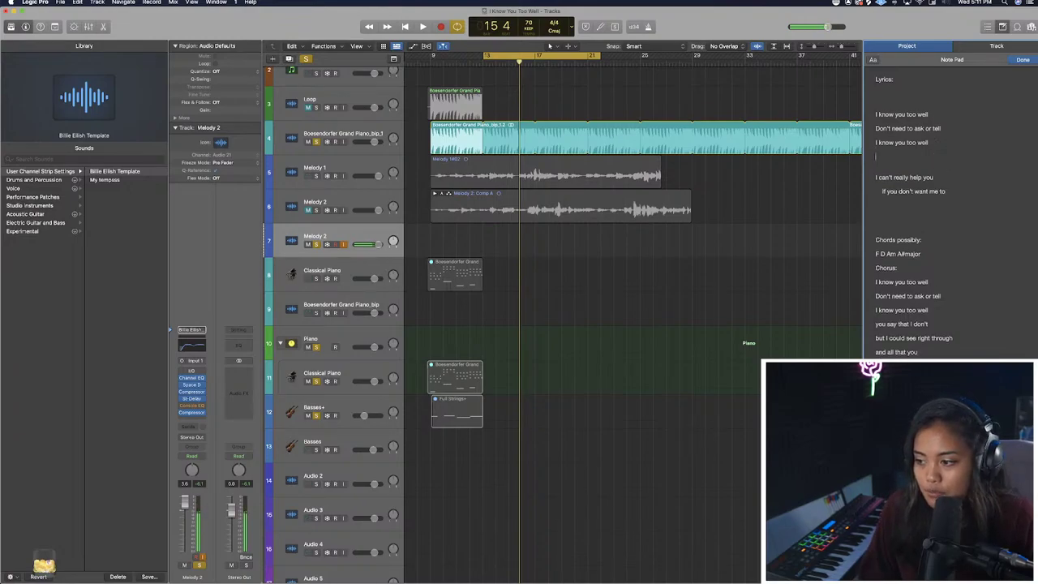
Add the line "I can't fix the issue" under "if you don't want me to", with extra blank lines after it.
{"action": "left_click", "coordinate": [892, 208]}
{"action": "type", "text": "I "}
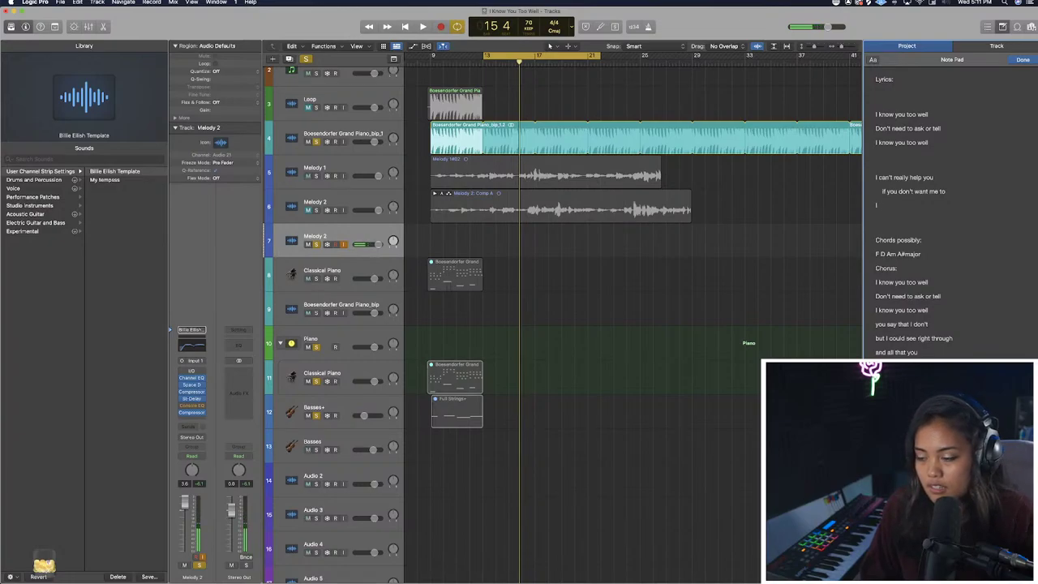
{"action": "type", "text": "can't fix the issue"}
{"action": "key", "text": "Return"}
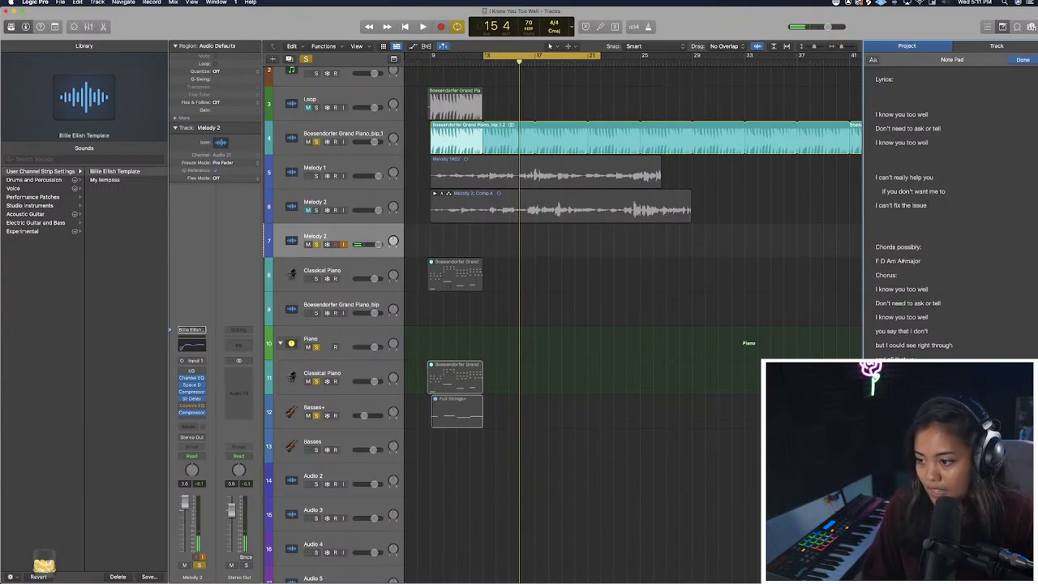
{"action": "key", "text": "Return"}
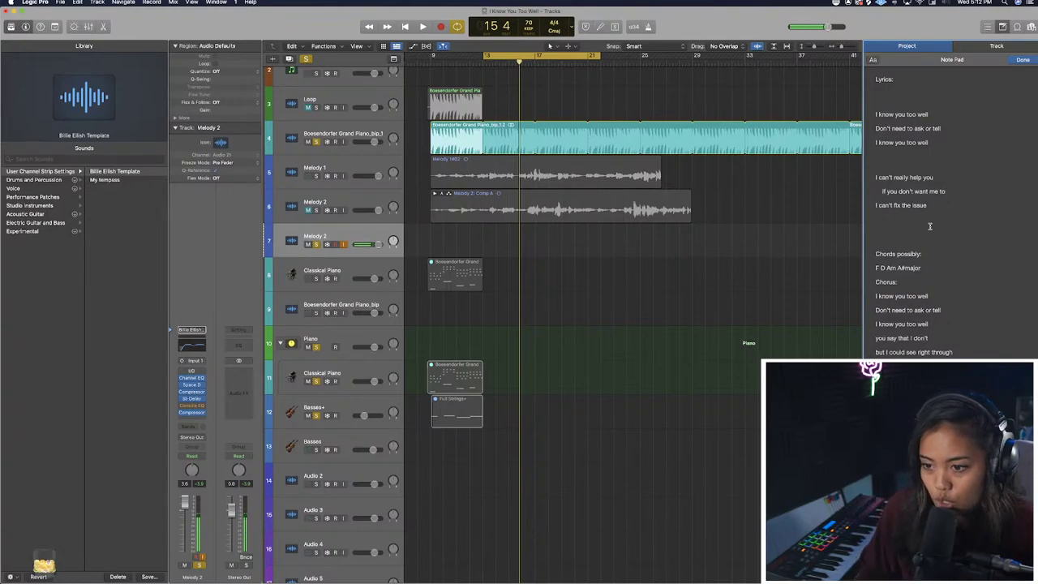
Insert the Waves Tune Real-Time (s) plug-in at the end of the duplicated Melody 2 track's effects chain.
{"action": "left_click", "coordinate": [204, 421]}
{"action": "mouse_move", "coordinate": [211, 518]}
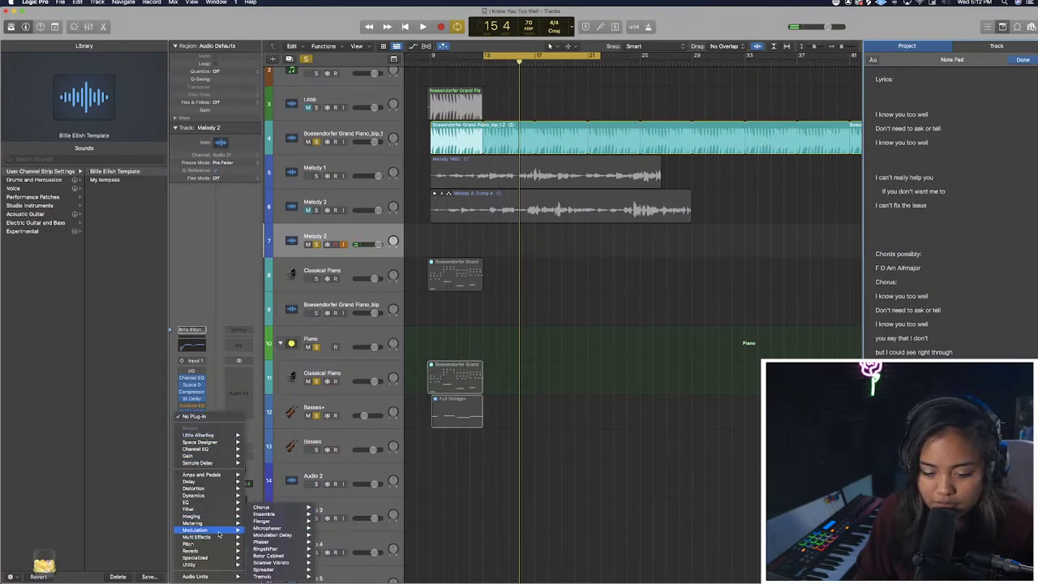
{"action": "mouse_move", "coordinate": [236, 577]}
{"action": "mouse_move", "coordinate": [267, 576]}
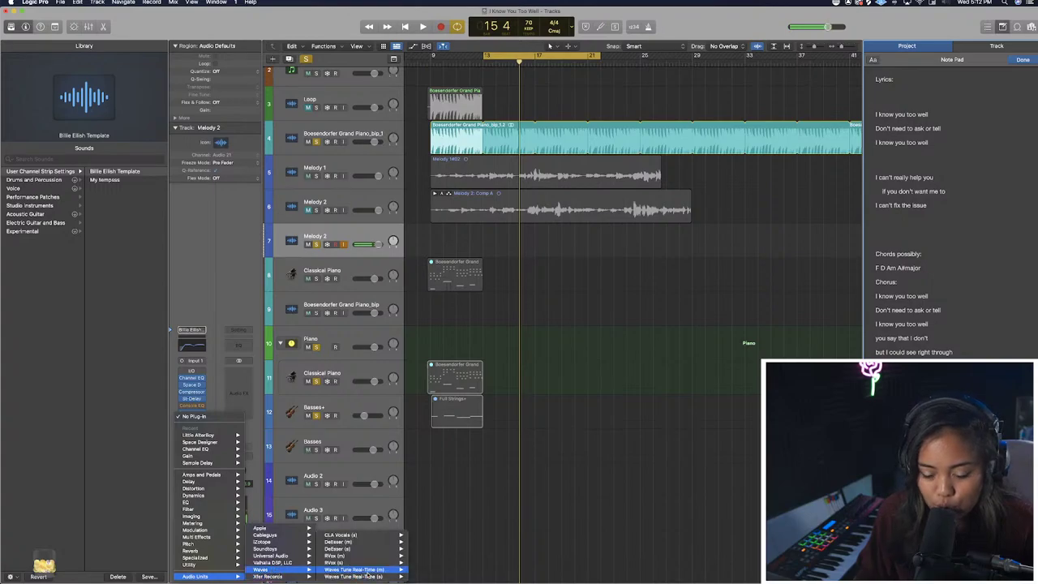
{"action": "left_click", "coordinate": [423, 576]}
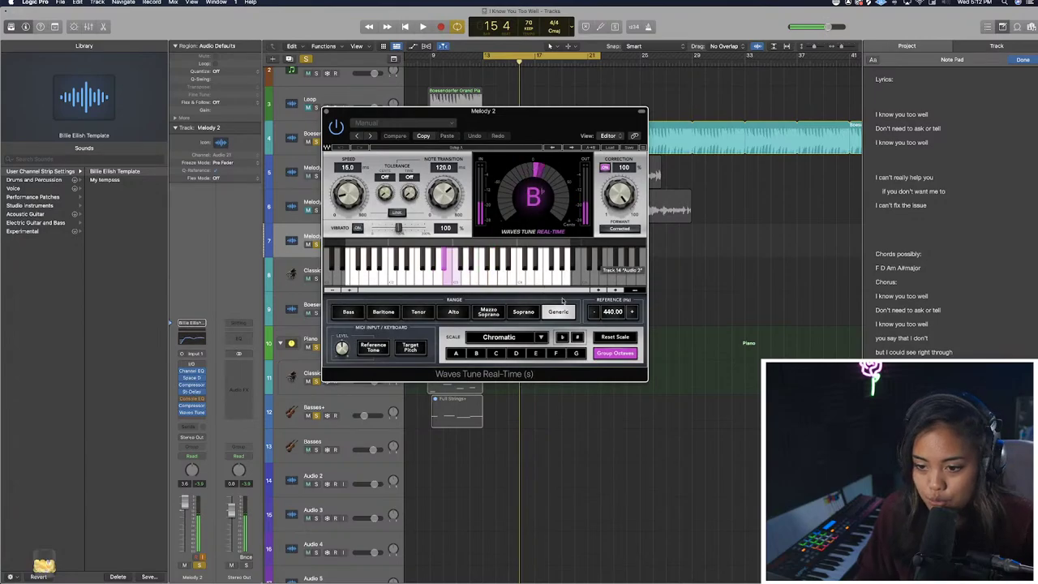
Set the Waves Tune Real-Time scale to F Major.
{"action": "left_click", "coordinate": [556, 354]}
{"action": "left_click", "coordinate": [540, 336]}
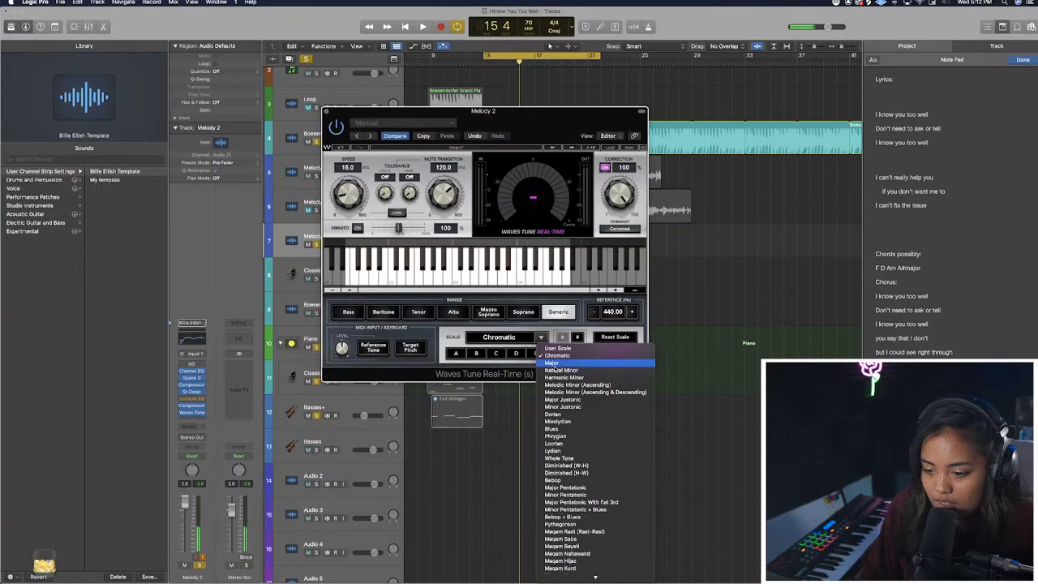
{"action": "left_click", "coordinate": [559, 352]}
Set the pitch correction Speed to 0.1 ms, Note Transition to 17.3 ms and Correction to 29%.
{"action": "left_click_drag", "start_coordinate": [347, 195], "coordinate": [345, 213]}
{"action": "left_click_drag", "start_coordinate": [451, 194], "coordinate": [450, 204]}
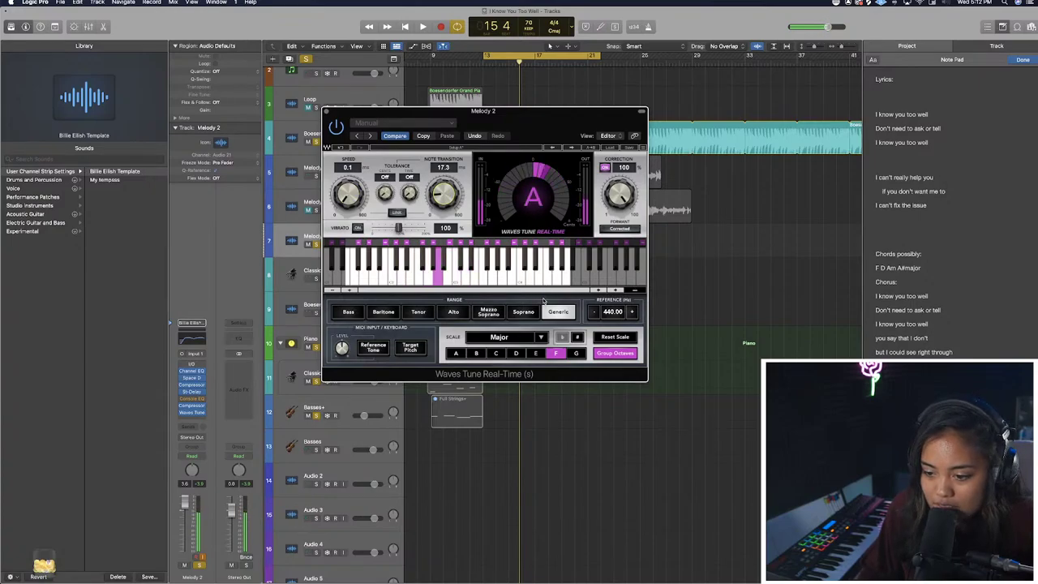
{"action": "left_click_drag", "start_coordinate": [621, 183], "coordinate": [625, 200]}
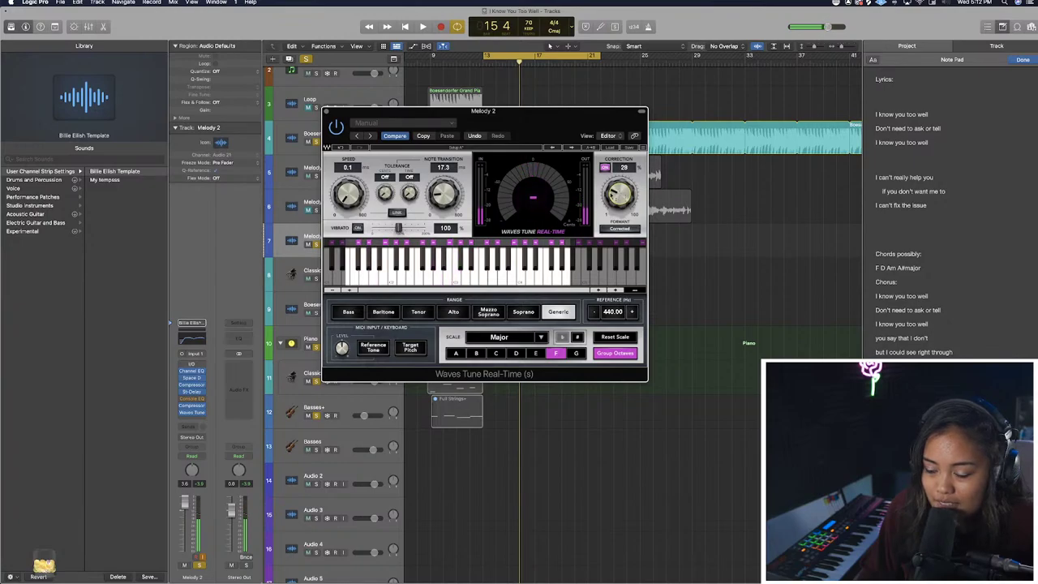
Set the pitch correction Note Transition to 3.0 ms and close the plug-in window.
{"action": "left_click_drag", "start_coordinate": [444, 194], "coordinate": [444, 205]}
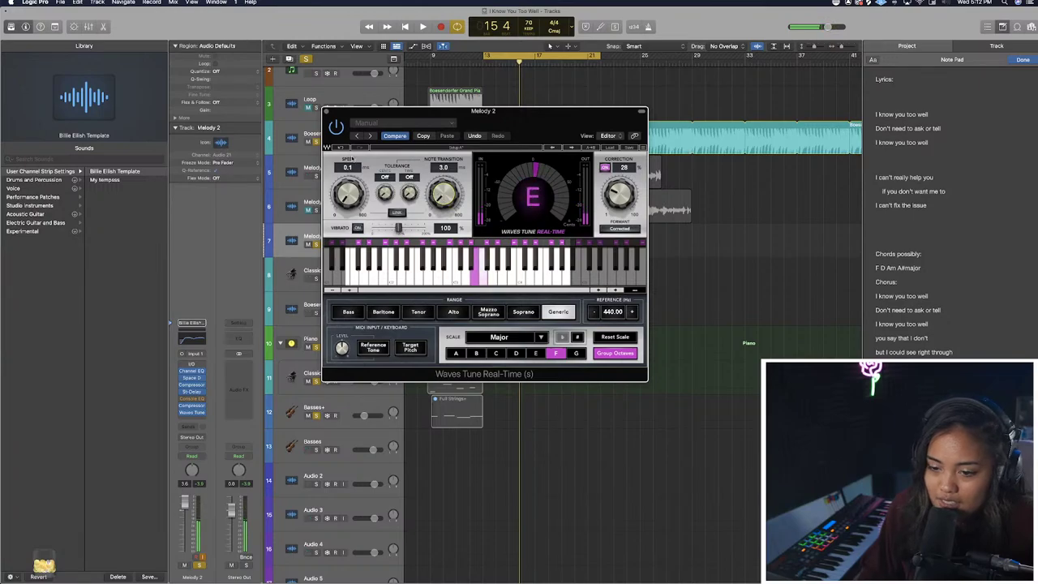
{"action": "left_click", "coordinate": [328, 112]}
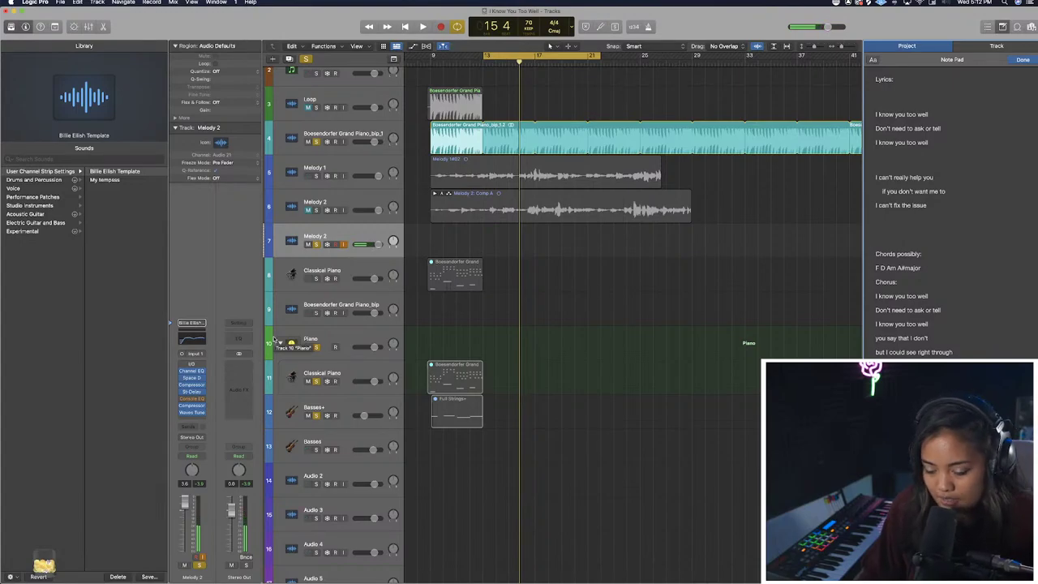
Record a vocal take on the duplicated Melody 2 track from bar 13 through bar 21.
{"action": "key", "text": "r"}
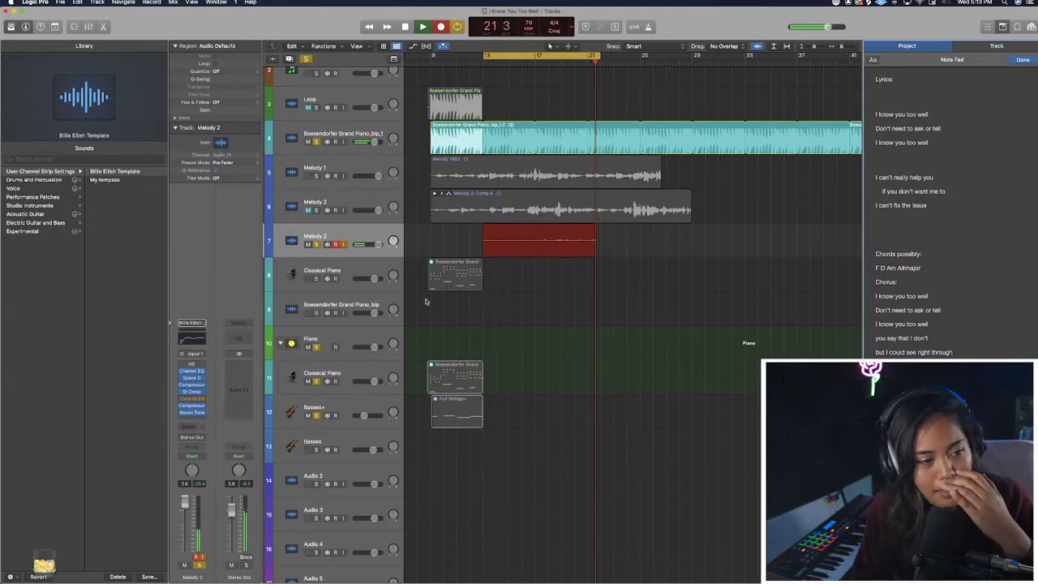
{"action": "key", "text": "space"}
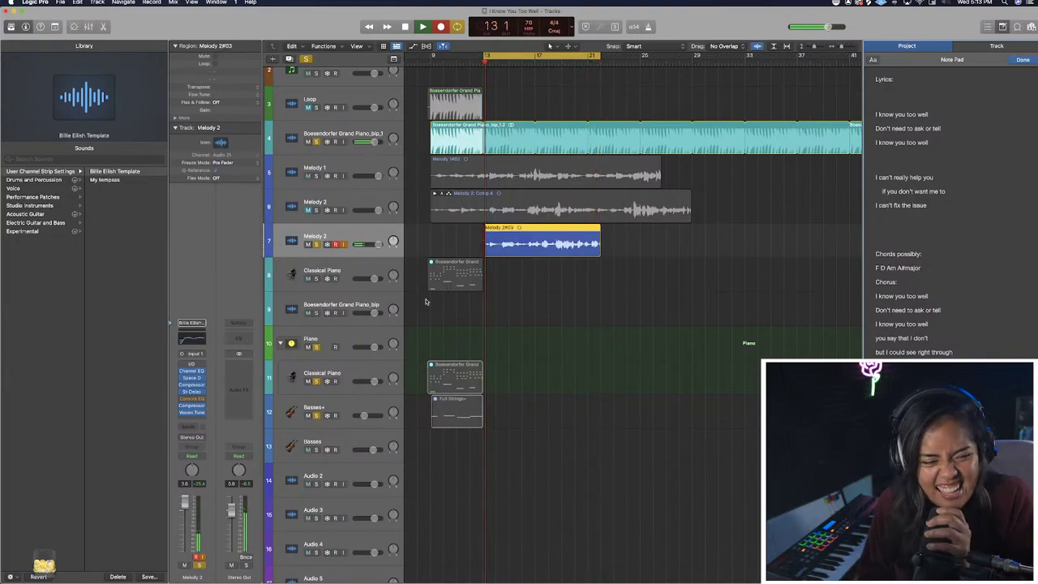
{"action": "key", "text": "space"}
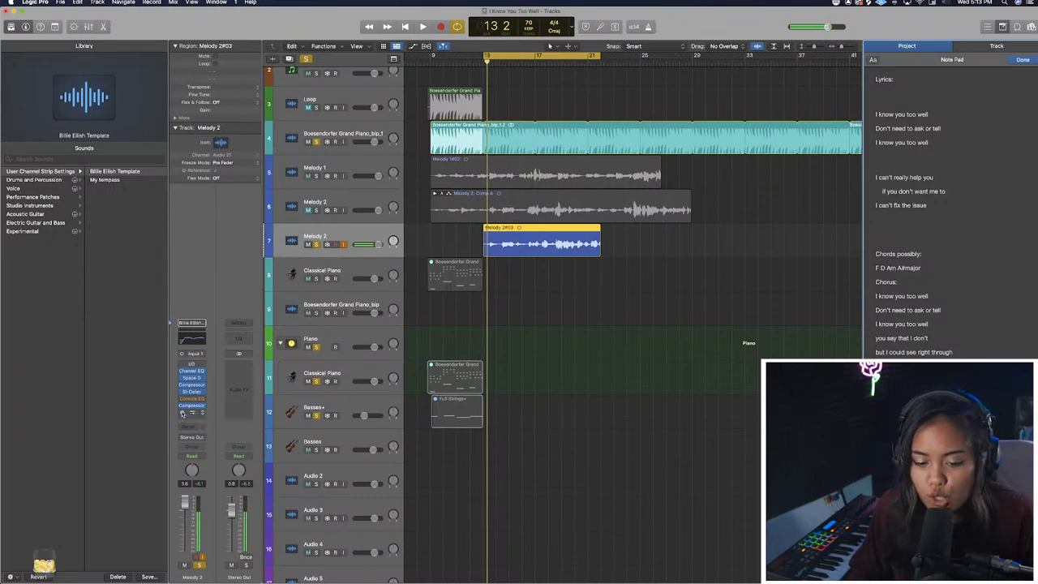
Play back the new take and clear the solo from the piano loop and all other soloed tracks.
{"action": "key", "text": "space"}
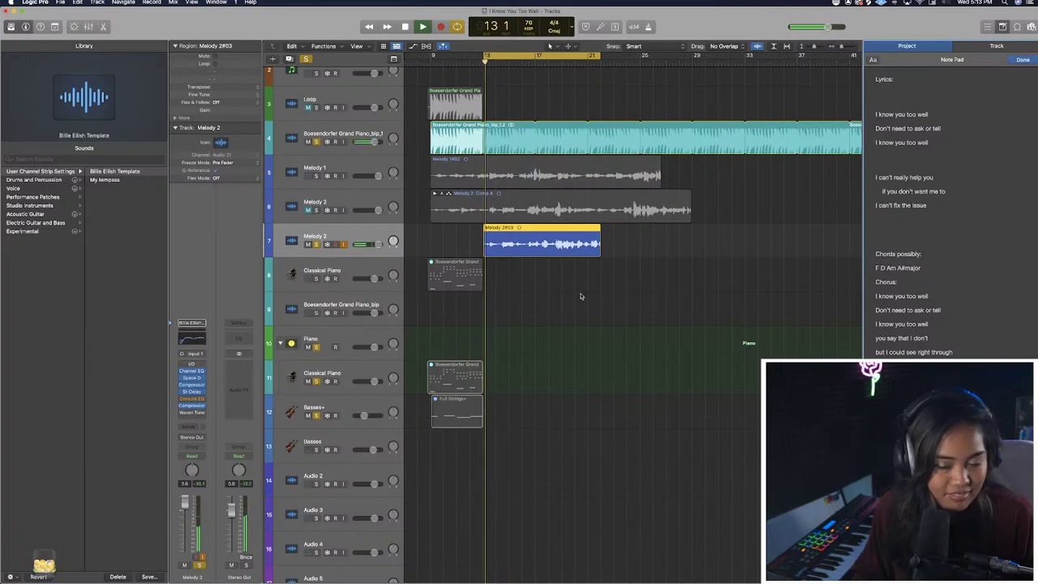
{"action": "left_click", "coordinate": [317, 141]}
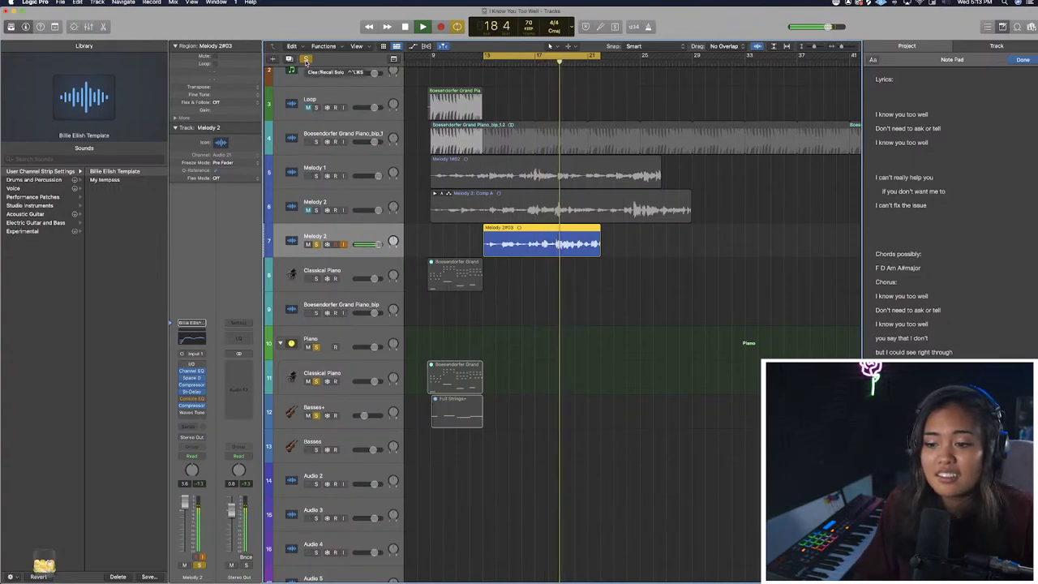
{"action": "left_click", "coordinate": [306, 60]}
{"action": "key", "text": "space"}
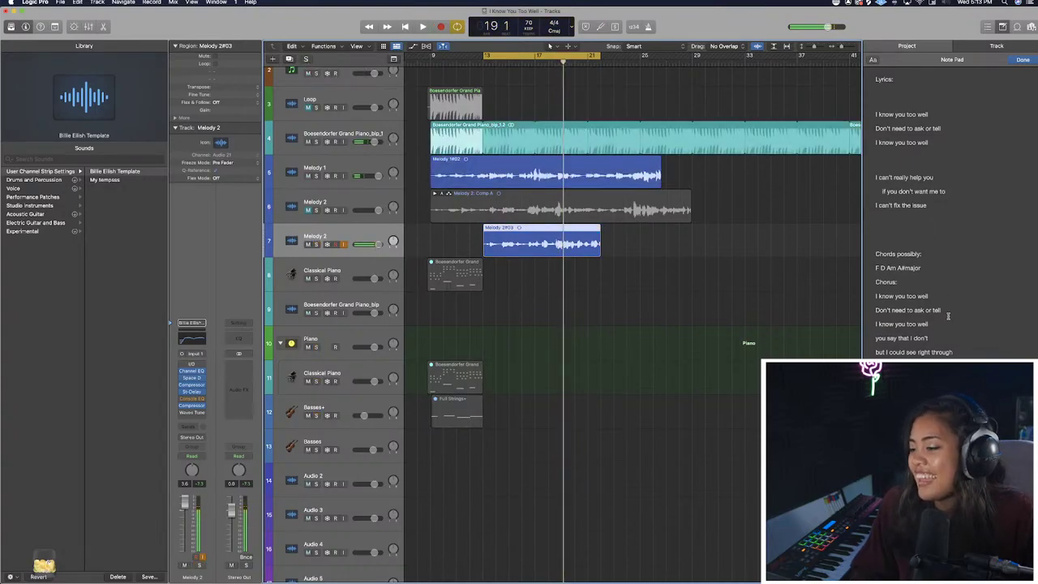
Remove the lyric "I can't fix the issue" and add "You can't lie to me" under the second "I know you too well".
{"action": "left_click", "coordinate": [938, 207]}
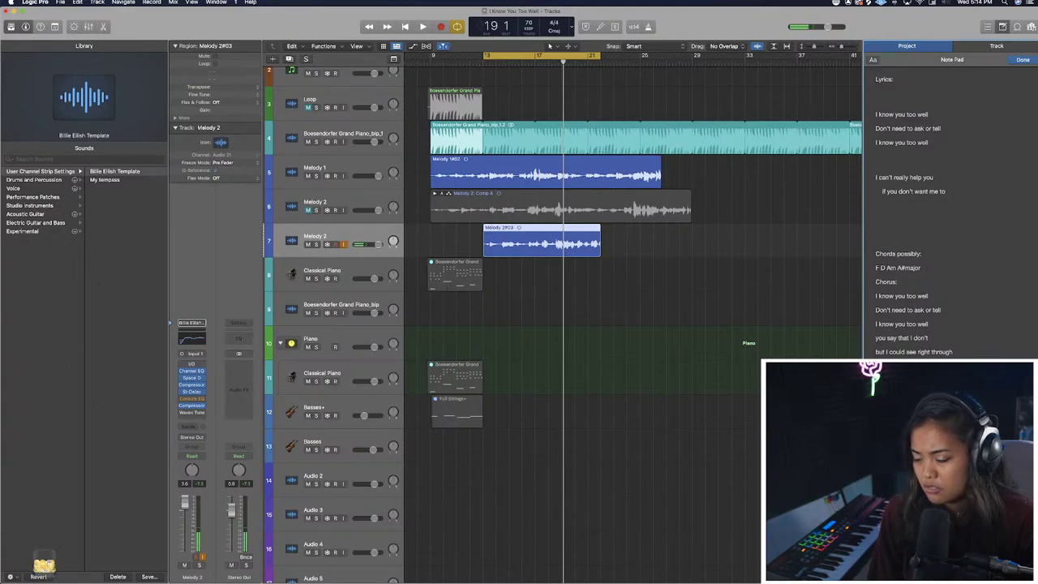
{"action": "left_click", "coordinate": [914, 157]}
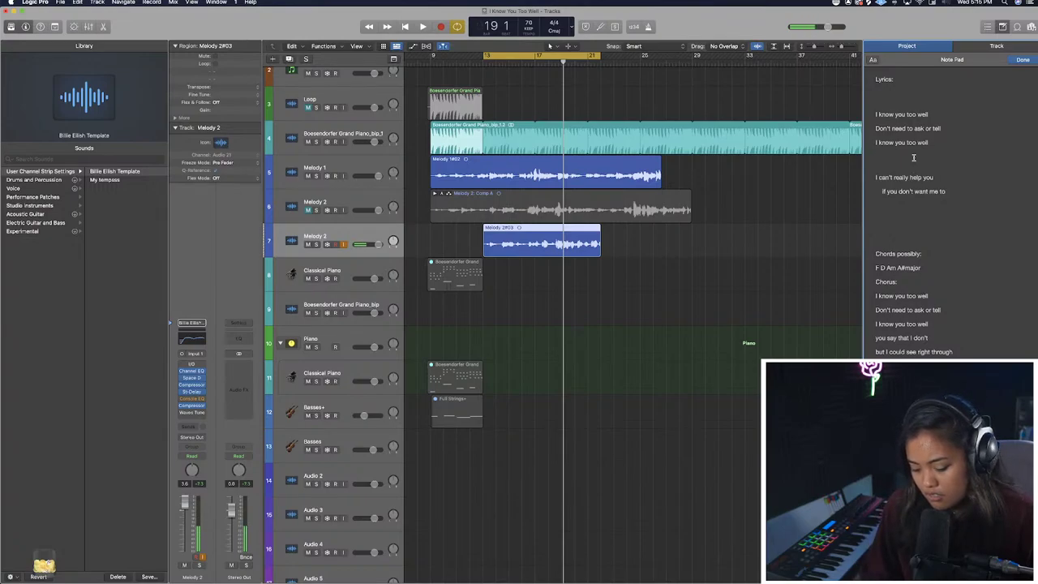
{"action": "type", "text": "You can't li"}
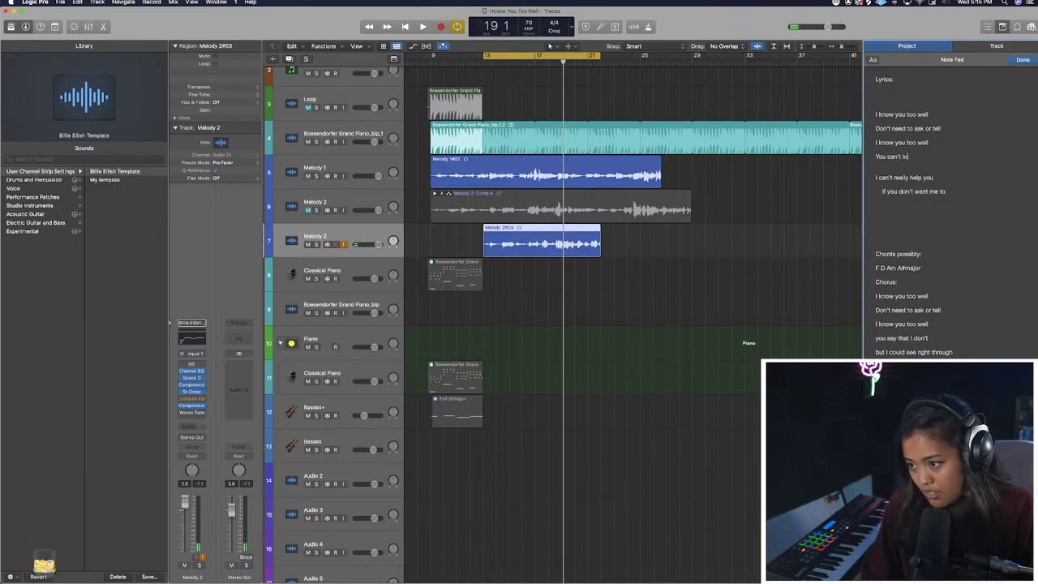
{"action": "type", "text": "e to me"}
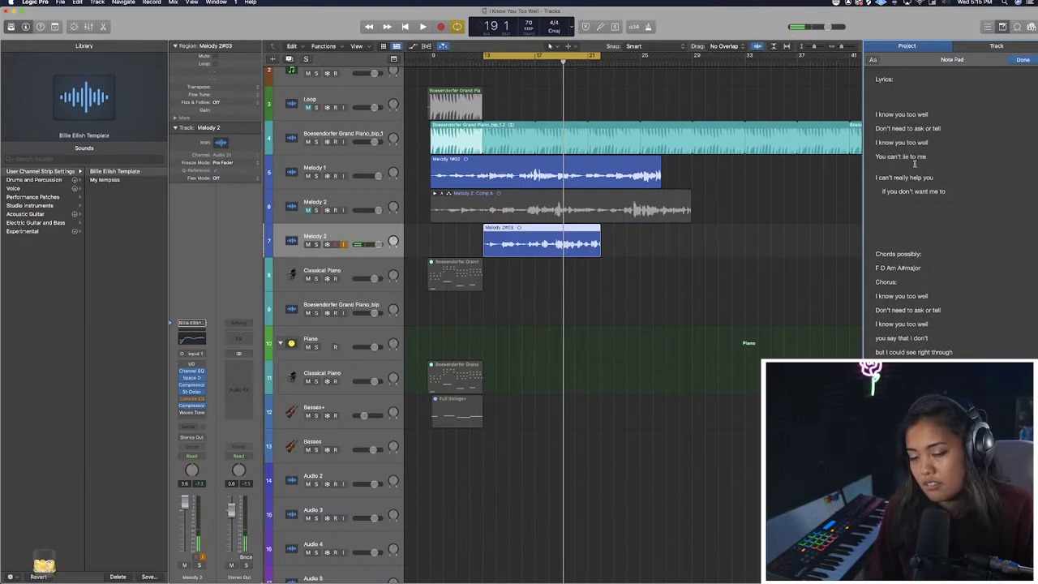
{"action": "left_click", "coordinate": [420, 246]}
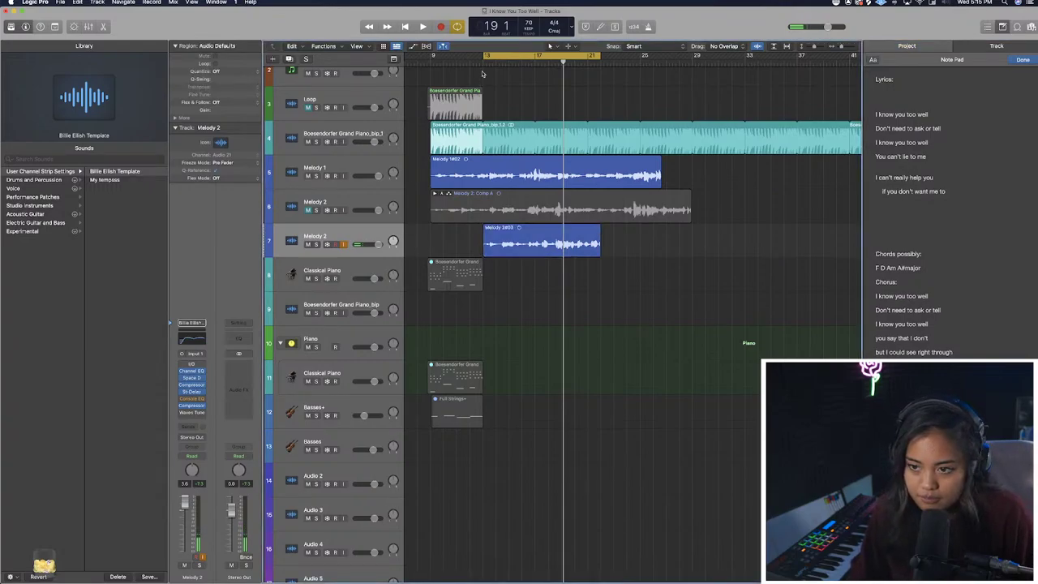
Record a second take on the duplicated Melody 2 track from about bar 12, with the metronome on and Melody 1 muted.
{"action": "left_click_drag", "start_coordinate": [483, 57], "coordinate": [473, 56]}
{"action": "left_click", "coordinate": [635, 27]}
{"action": "key", "text": "r"}
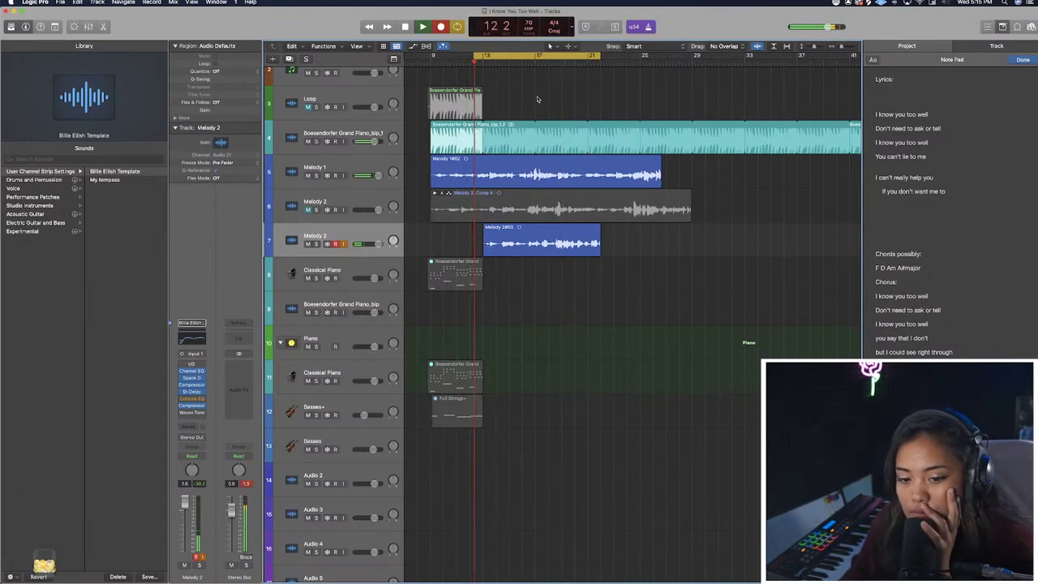
{"action": "left_click", "coordinate": [308, 176]}
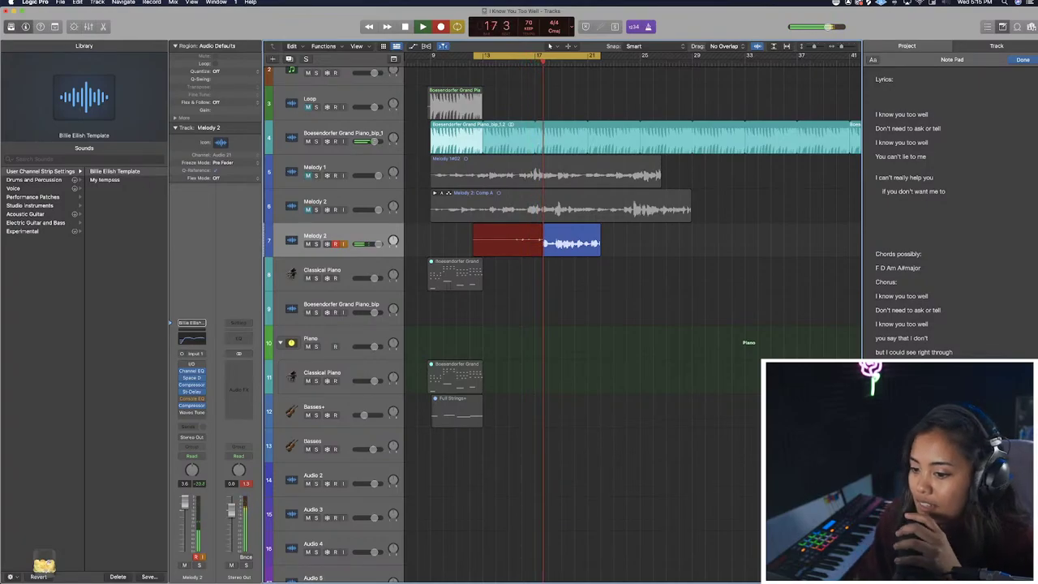
{"action": "key", "text": "space"}
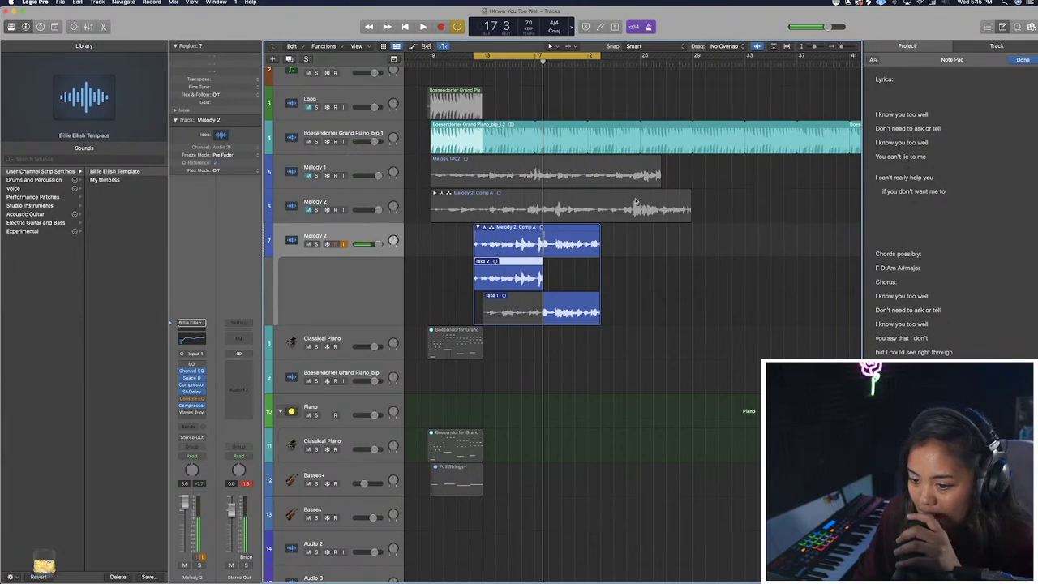
Listen back to the second take from about bar 15, repeating the passage, and collapse its take folder.
{"action": "key", "text": "comma"}
{"action": "left_click_drag", "start_coordinate": [529, 63], "coordinate": [526, 62]}
{"action": "left_click", "coordinate": [509, 63]}
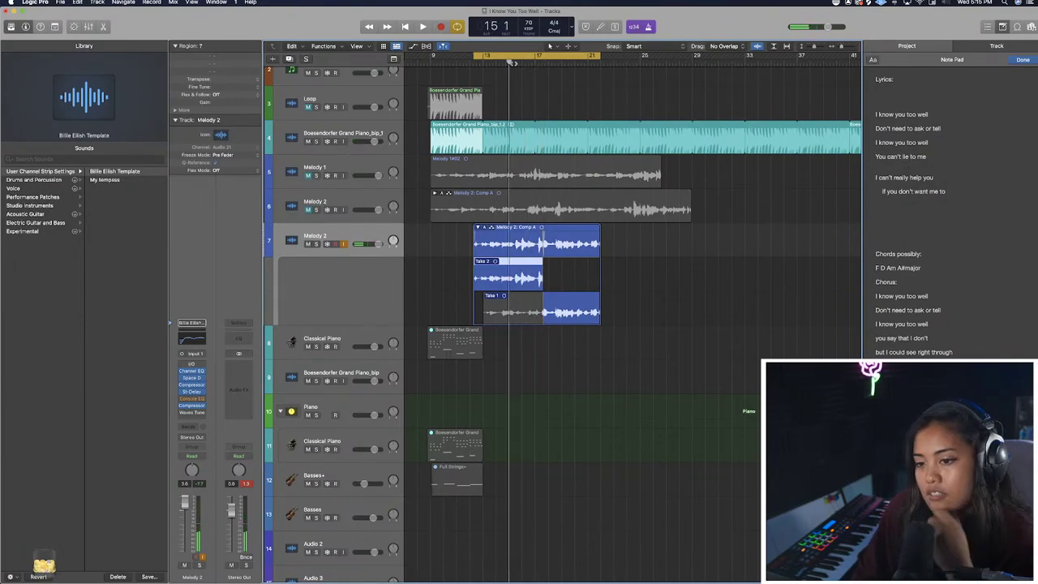
{"action": "key", "text": "space"}
{"action": "left_click", "coordinate": [515, 62]}
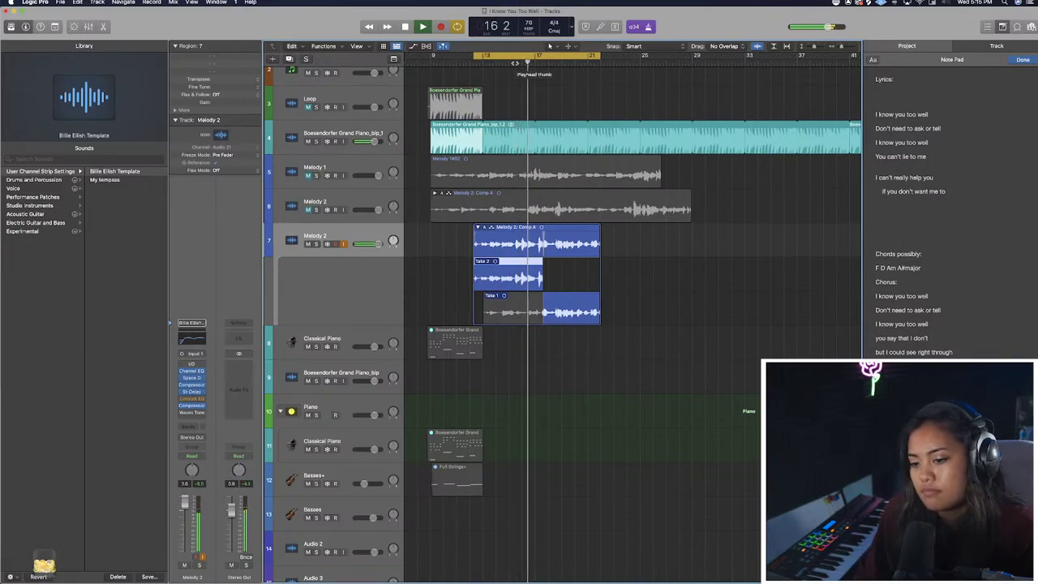
{"action": "left_click", "coordinate": [509, 63]}
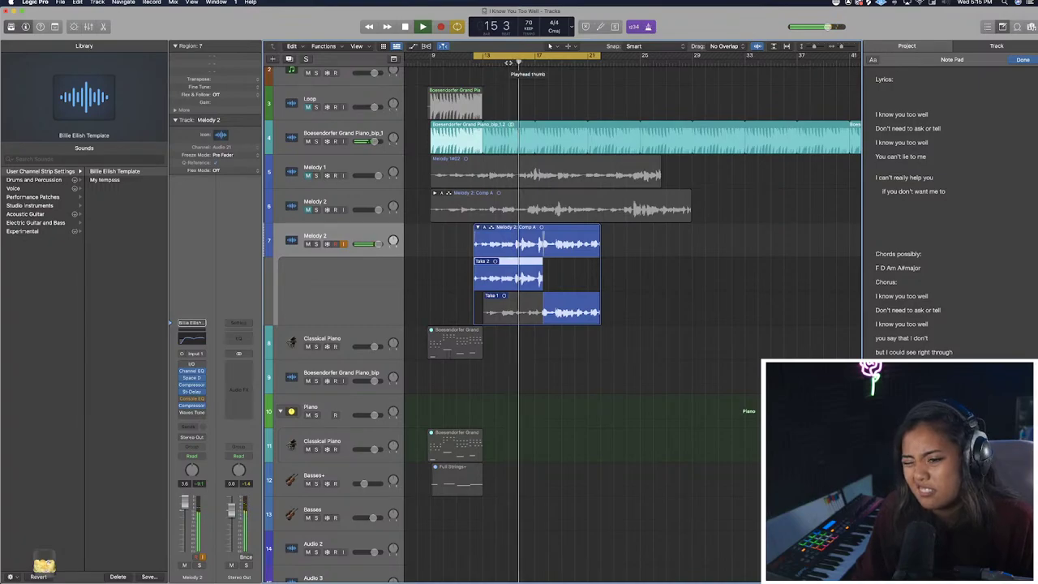
{"action": "key", "text": "space"}
{"action": "left_click", "coordinate": [477, 227]}
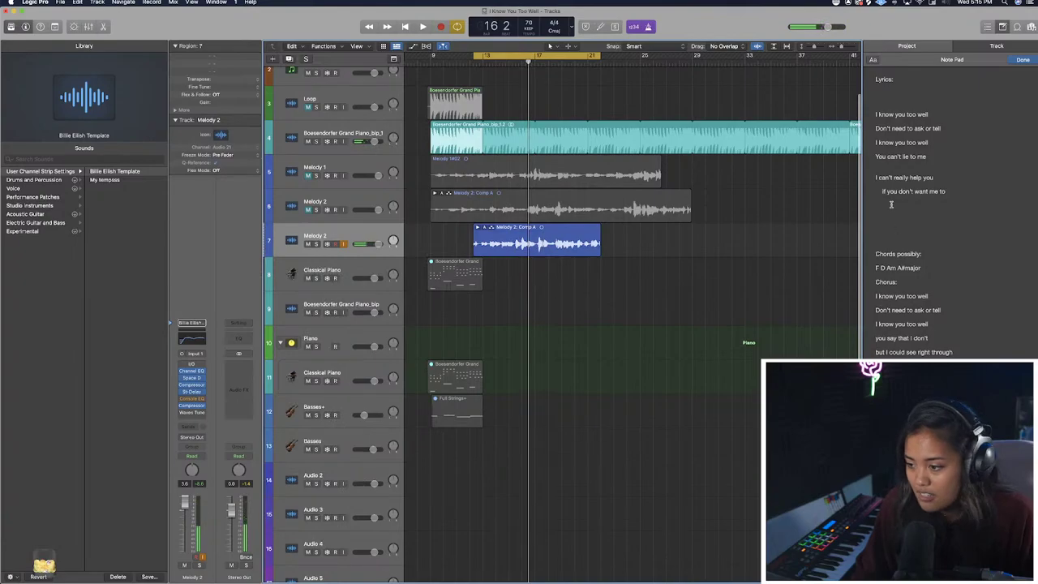
Replace the lyric "You can't lie to me" with the two lines "It's not that blurry" and "but please just tell me".
{"action": "left_click", "coordinate": [948, 156]}
{"action": "left_click_drag", "start_coordinate": [949, 157], "coordinate": [866, 154]}
{"action": "key", "text": "BackSpace"}
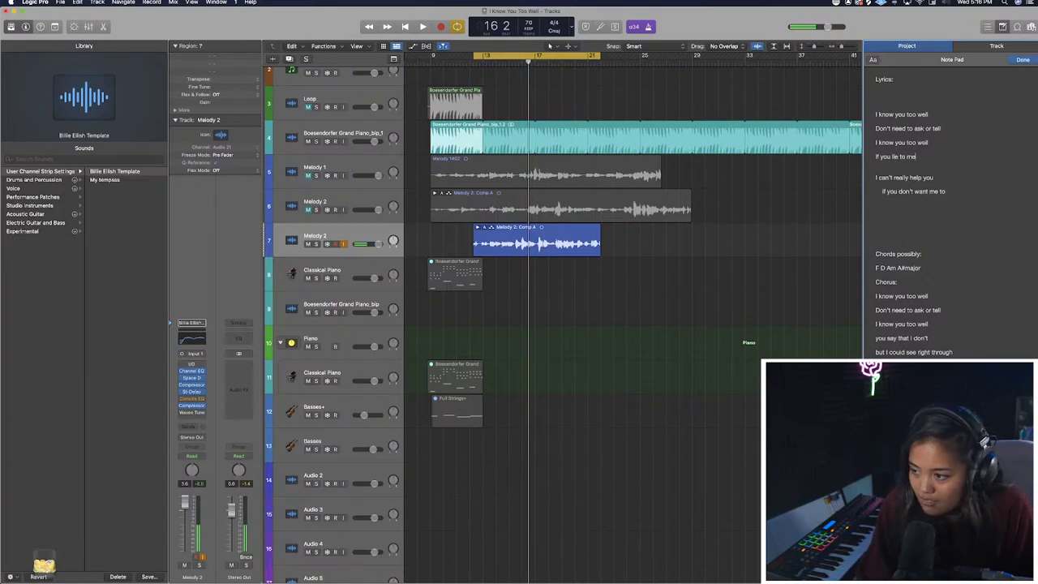
{"action": "key", "text": "BackSpace"}
{"action": "key", "text": "BackSpace"}
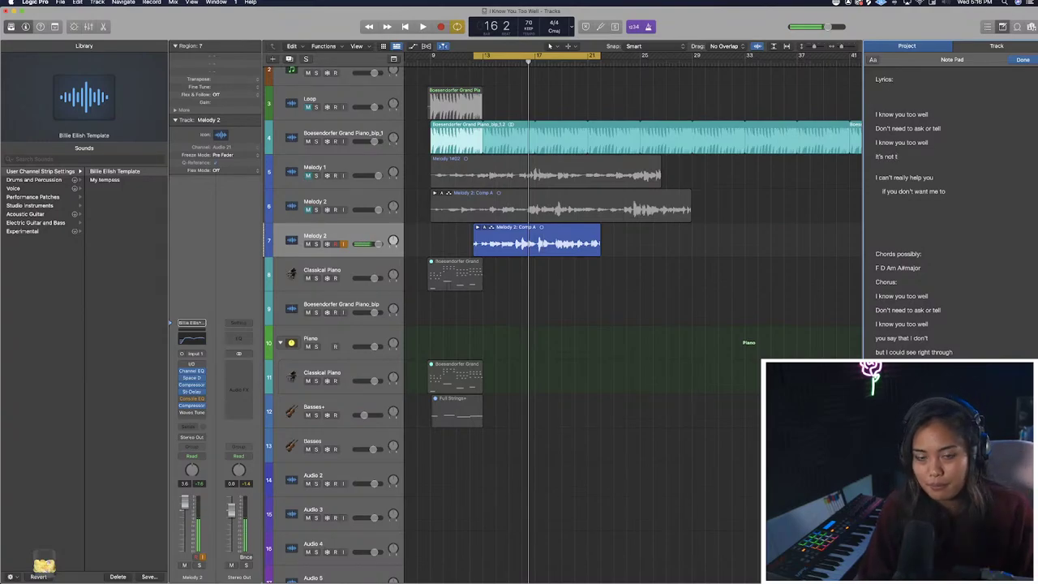
{"action": "type", "text": "t bl"}
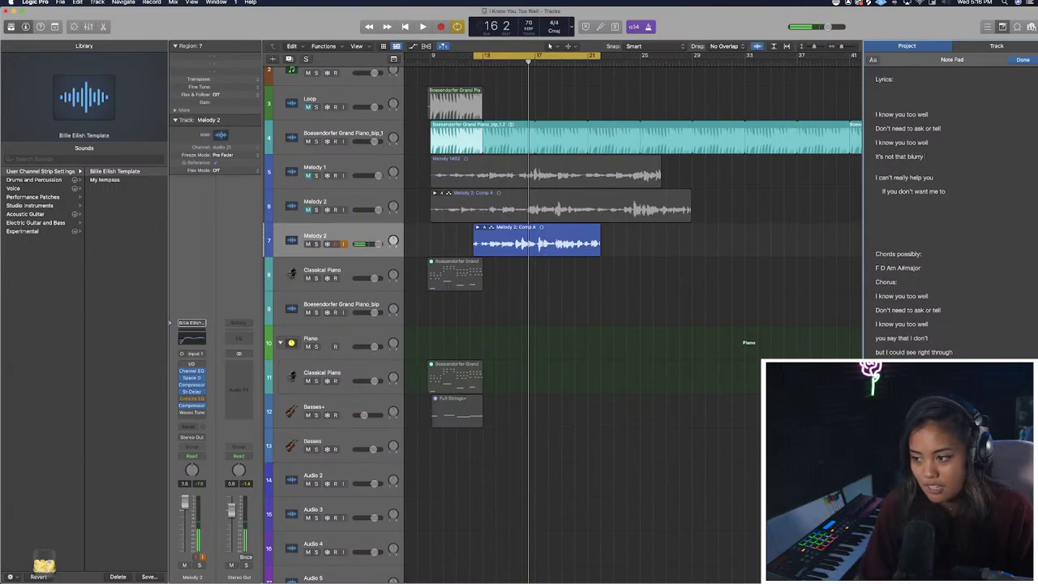
{"action": "type", "text": "urry"}
{"action": "key", "text": "Return"}
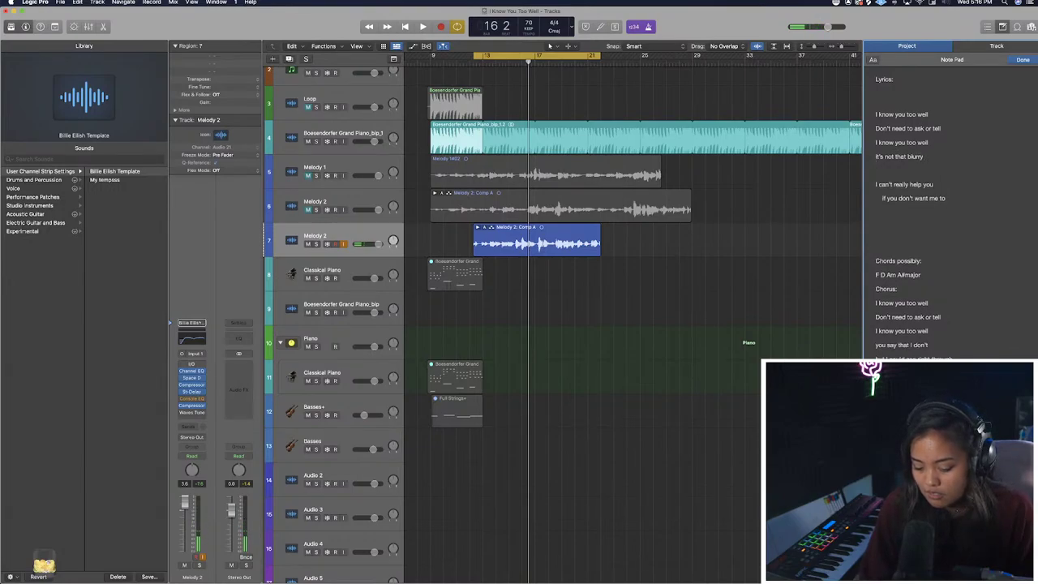
{"action": "type", "text": "but please just tell me"}
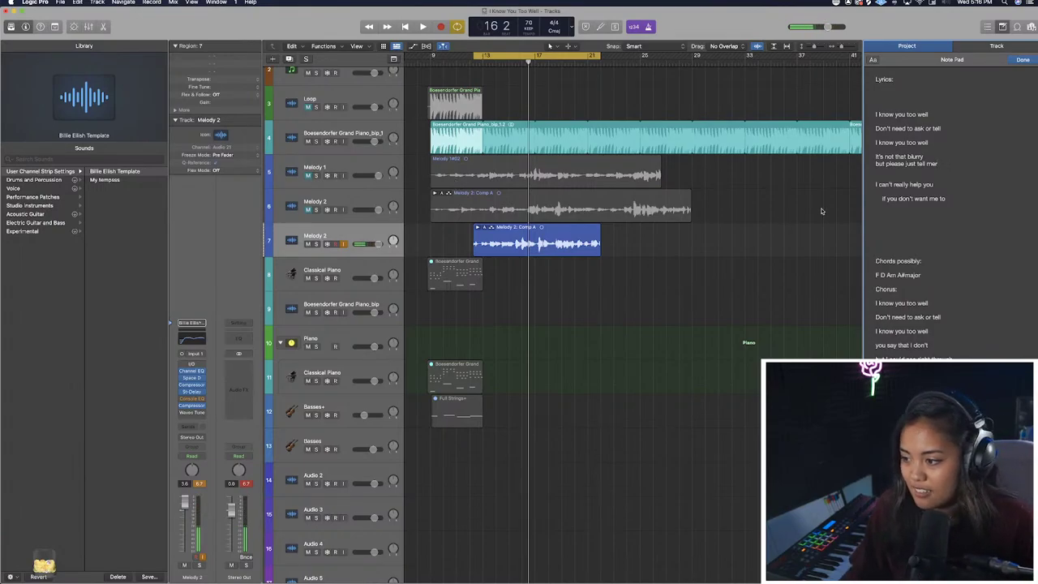
{"action": "left_click", "coordinate": [798, 226]}
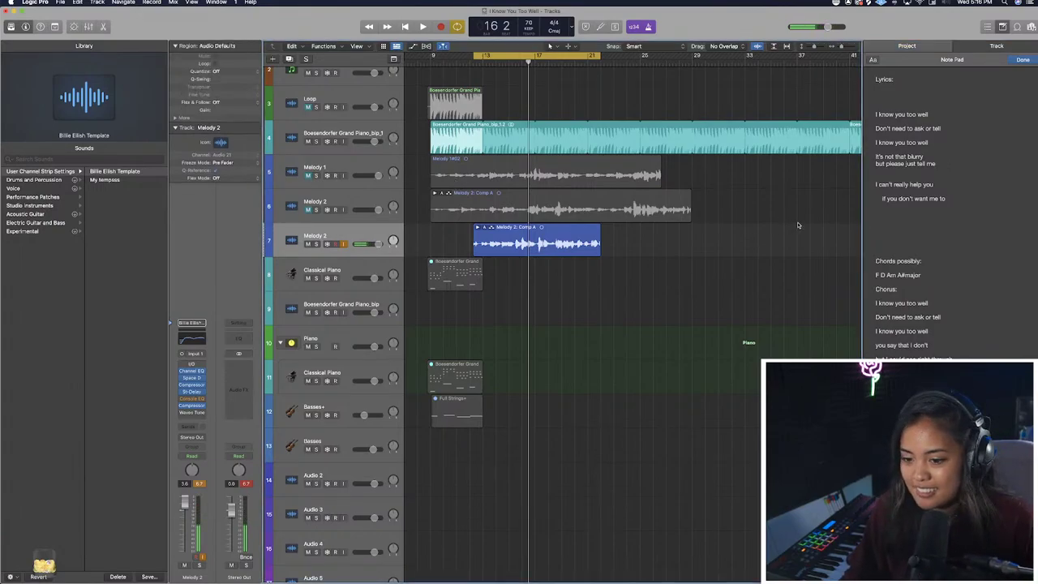
Arm the duplicated Melody 2 track and record another take from the cycle start to about bar 17.
{"action": "left_click", "coordinate": [339, 244]}
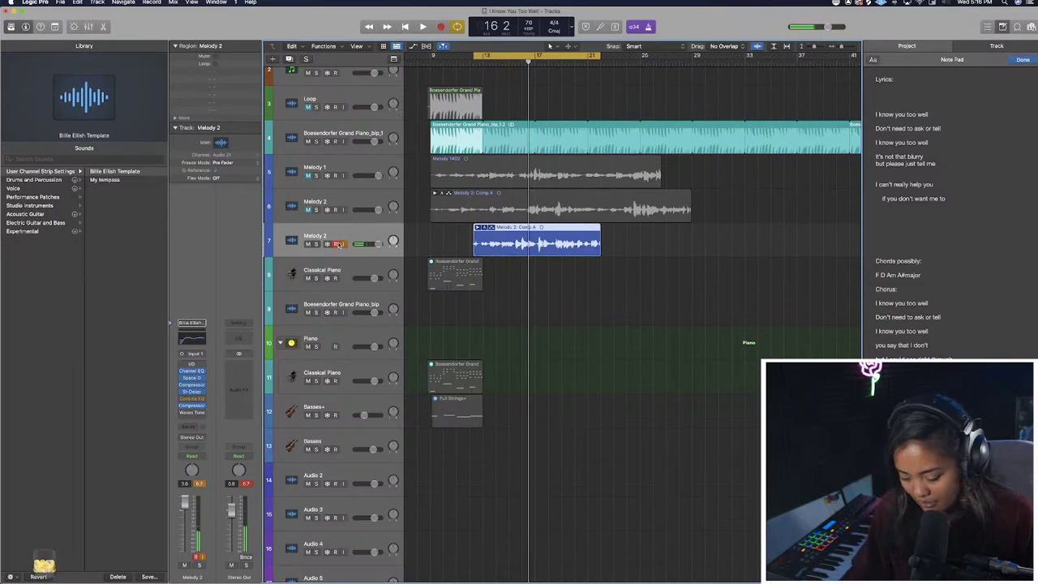
{"action": "key", "text": "space"}
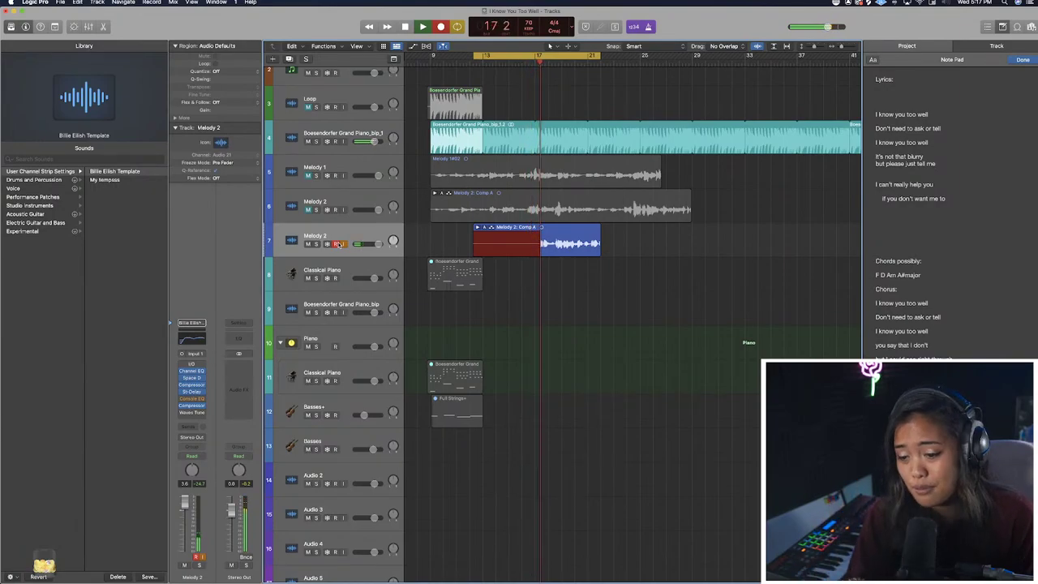
{"action": "key", "text": "space"}
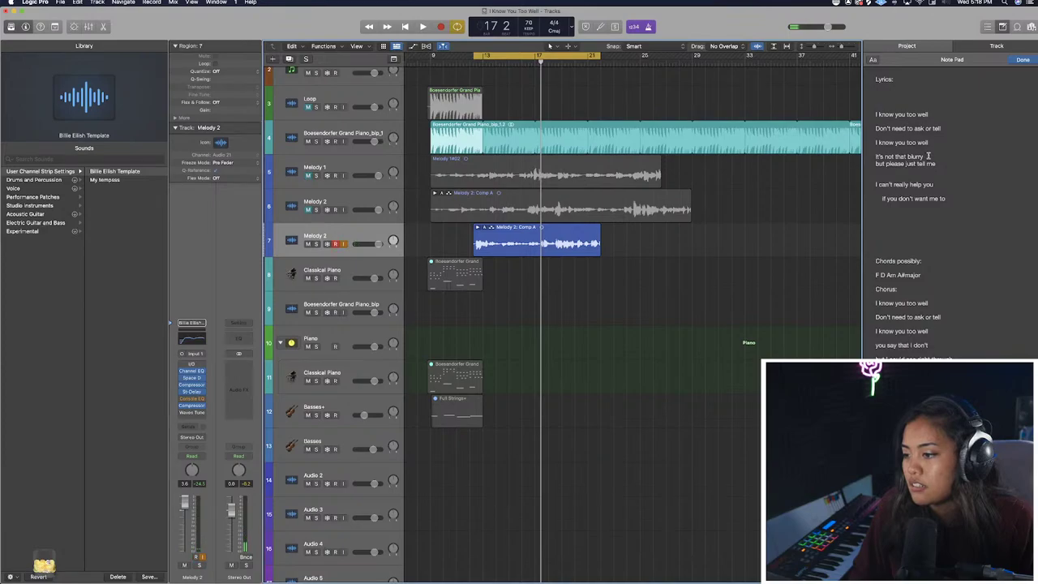
Change "but" to "so" in "but please just tell me" and add "but I'm broken too" under "if you don't want me to".
{"action": "left_click_drag", "start_coordinate": [885, 165], "coordinate": [870, 165]}
{"action": "type", "text": "so"}
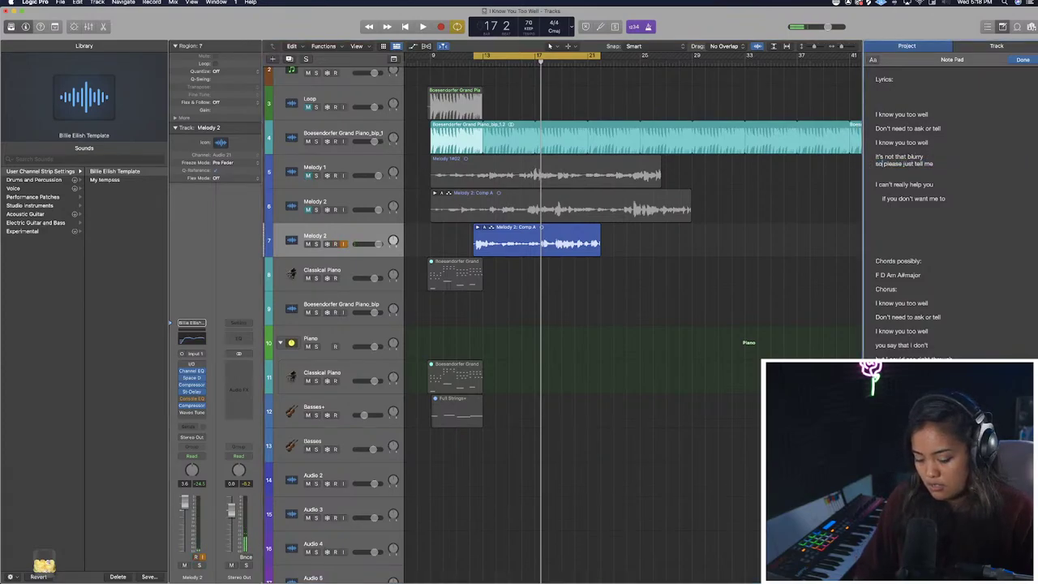
{"action": "left_click", "coordinate": [918, 207]}
{"action": "type", "text": "but I'm broken"}
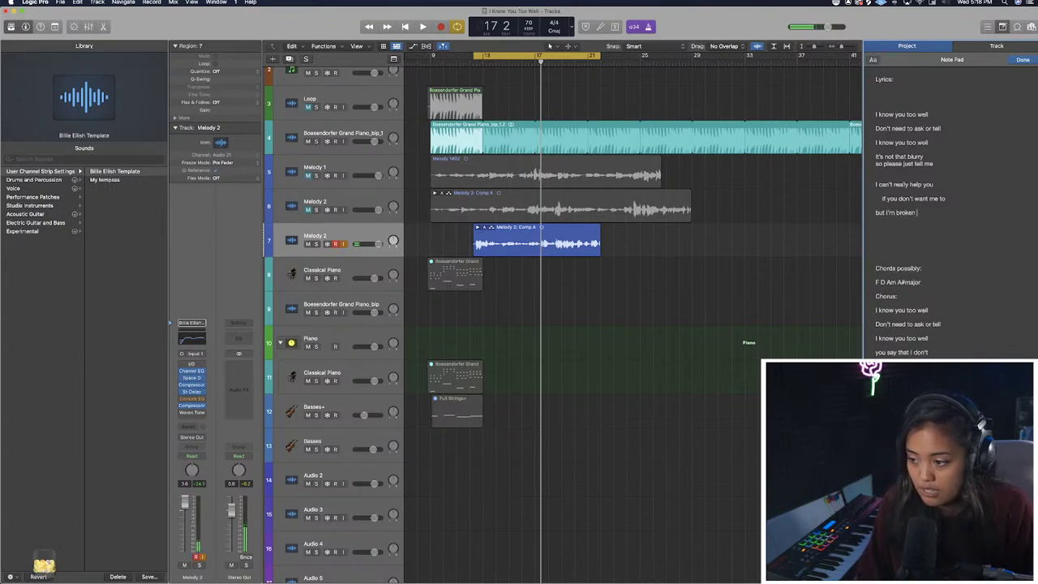
{"action": "type", "text": " too"}
{"action": "key", "text": "Return"}
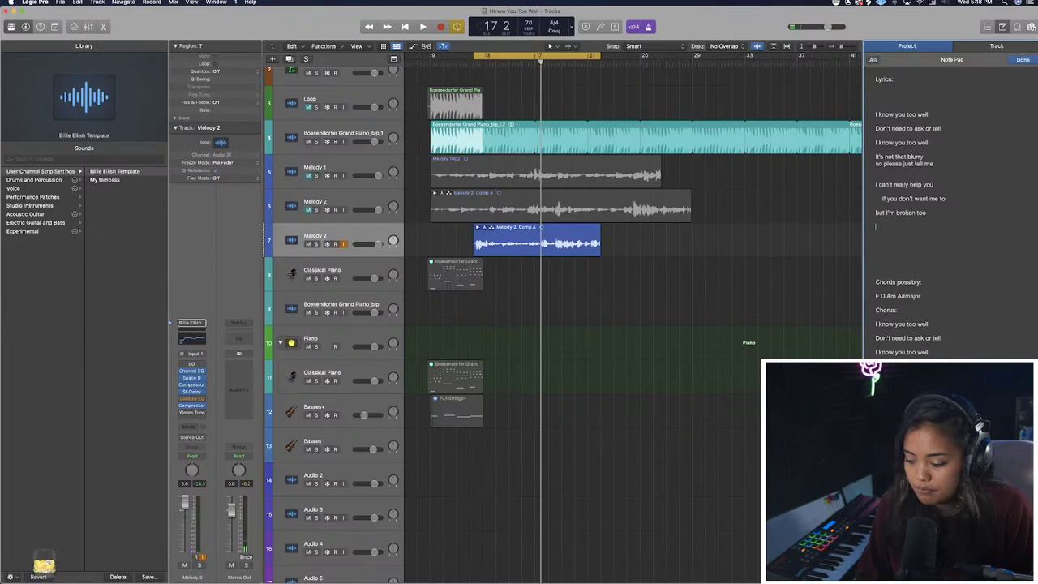
Draft the lyric "our screws just fit so loose" under "but I'm broken too" and delete that line again.
{"action": "type", "text": "our s"}
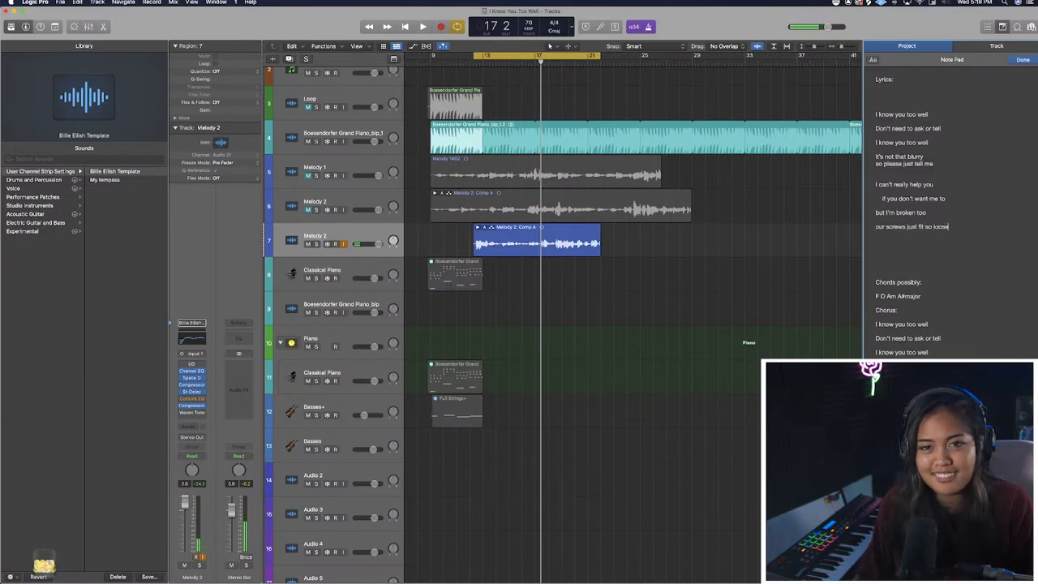
{"action": "type", "text": "crews just fit so loos"}
{"action": "key", "text": "BackSpace"}
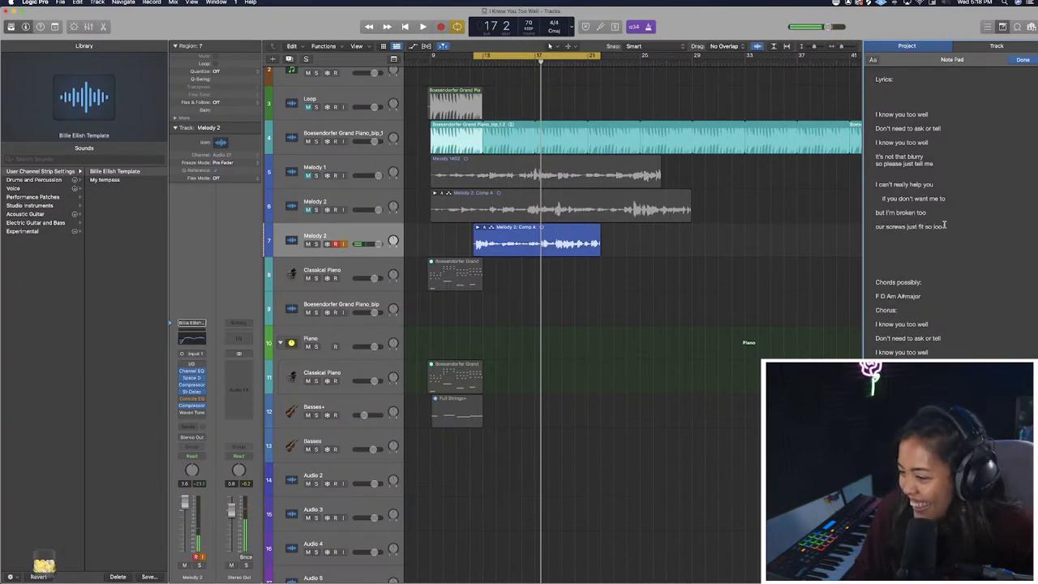
{"action": "left_click_drag", "start_coordinate": [949, 226], "coordinate": [876, 226]}
{"action": "key", "text": "BackSpace"}
{"action": "key", "text": "BackSpace"}
{"action": "left_click", "coordinate": [744, 245]}
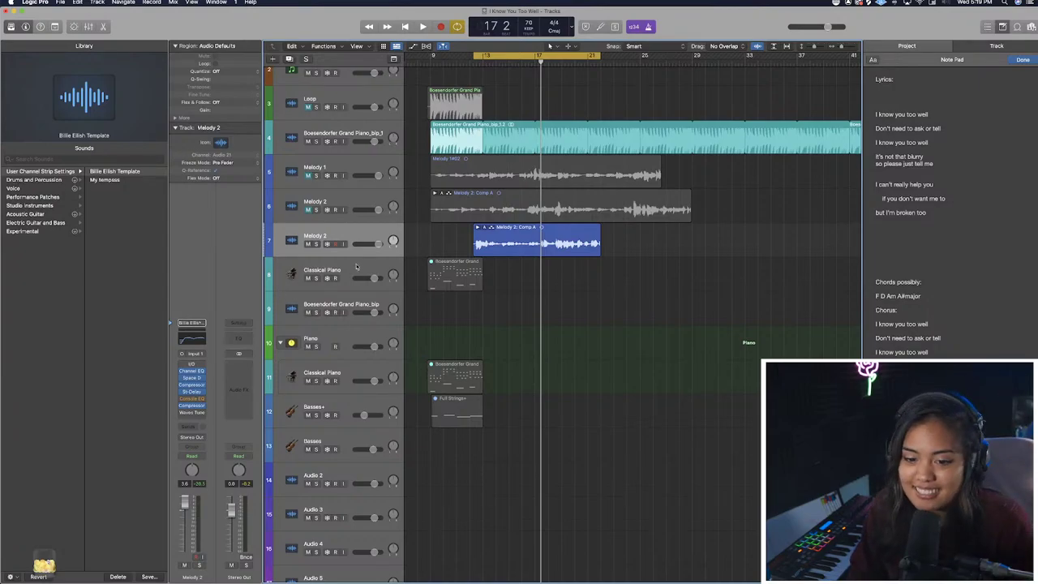
Turn on input monitoring for the duplicated Melody 2 track and record another take over the cycle range.
{"action": "left_click", "coordinate": [342, 244]}
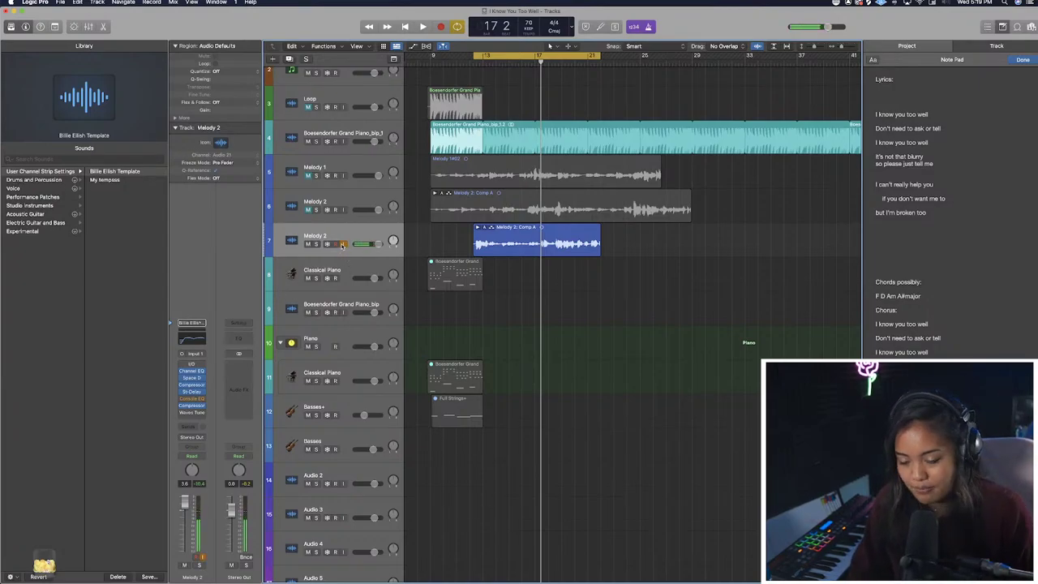
{"action": "key", "text": "r"}
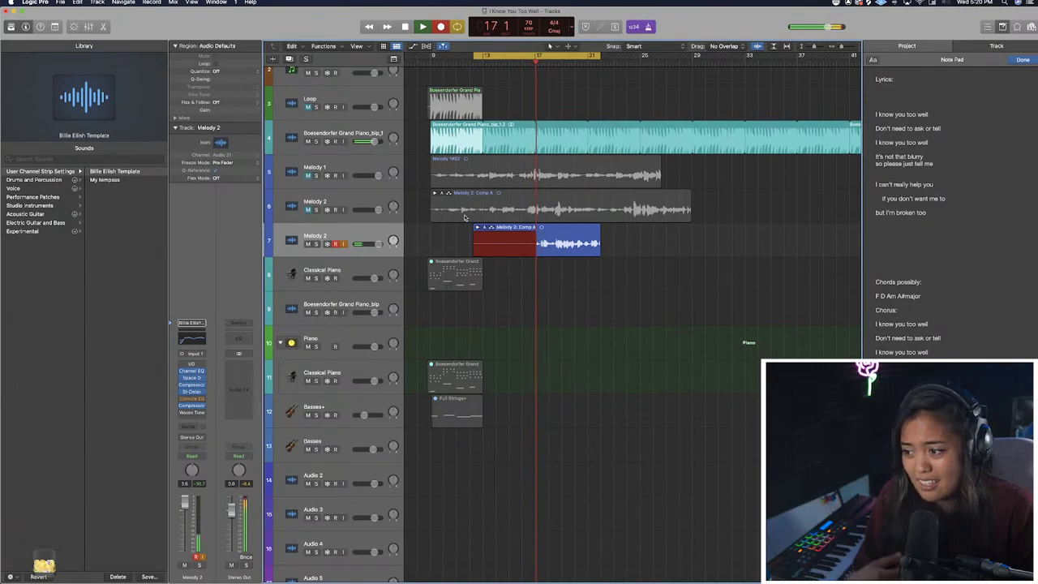
{"action": "key", "text": "space"}
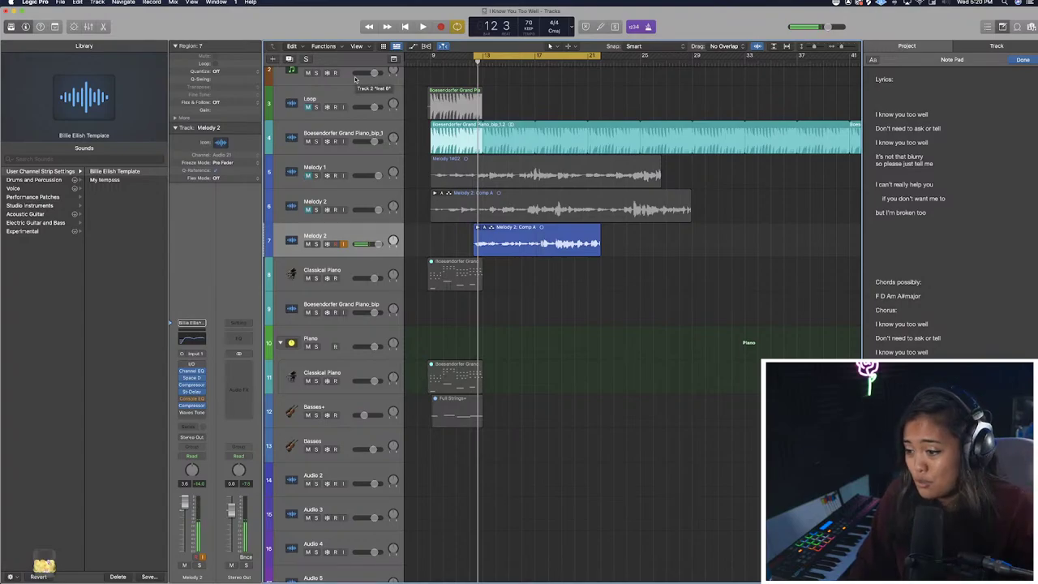
Add a blank line under the lyric "but I'm broken too" and turn off input monitoring on the duplicated Melody 2 track.
{"action": "left_click", "coordinate": [916, 223]}
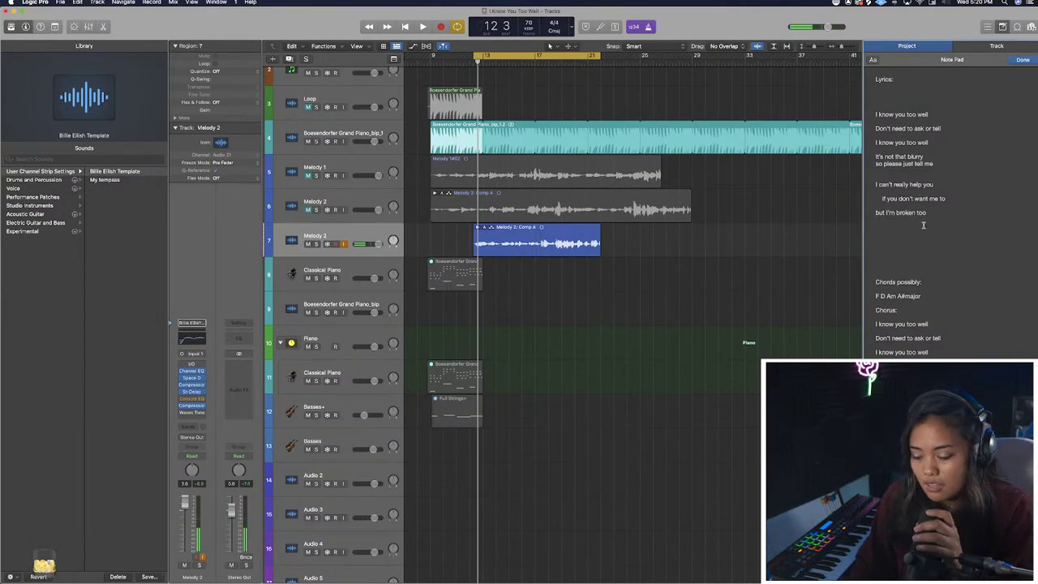
{"action": "key", "text": "Return"}
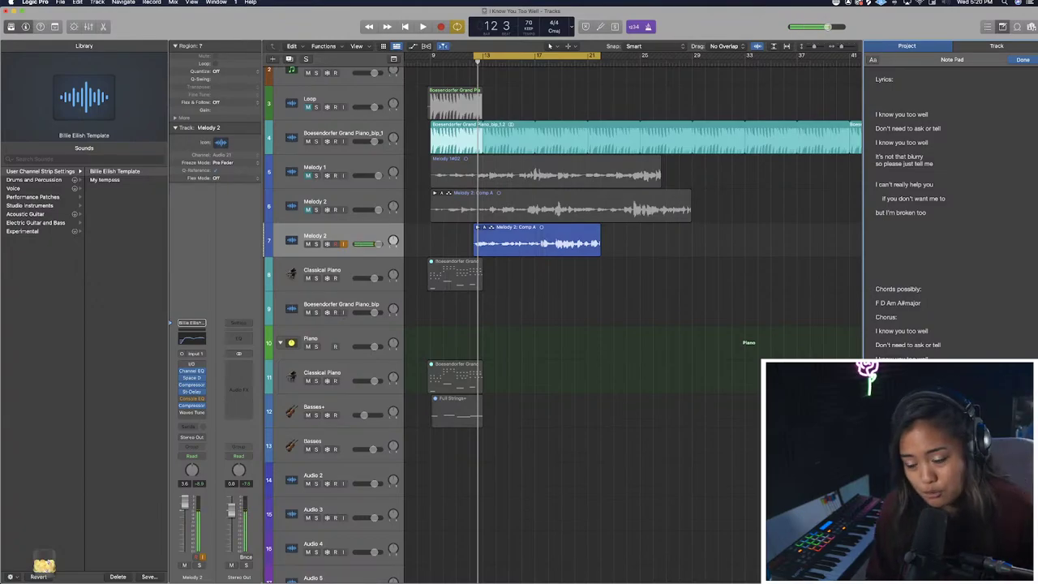
{"action": "left_click", "coordinate": [343, 243]}
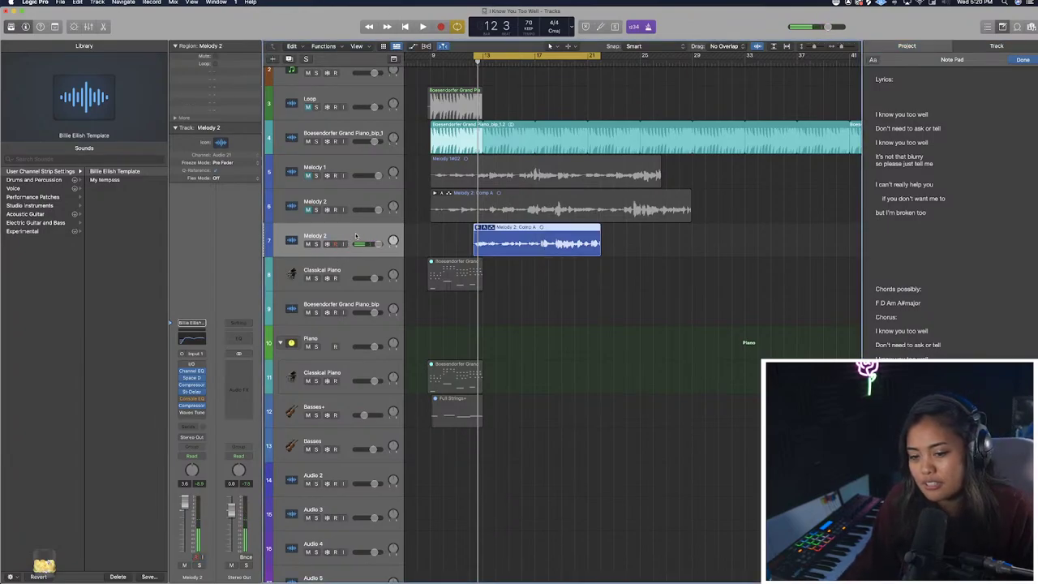
Save the "I Know You Too Well" project and close it.
{"action": "left_click", "coordinate": [60, 2]}
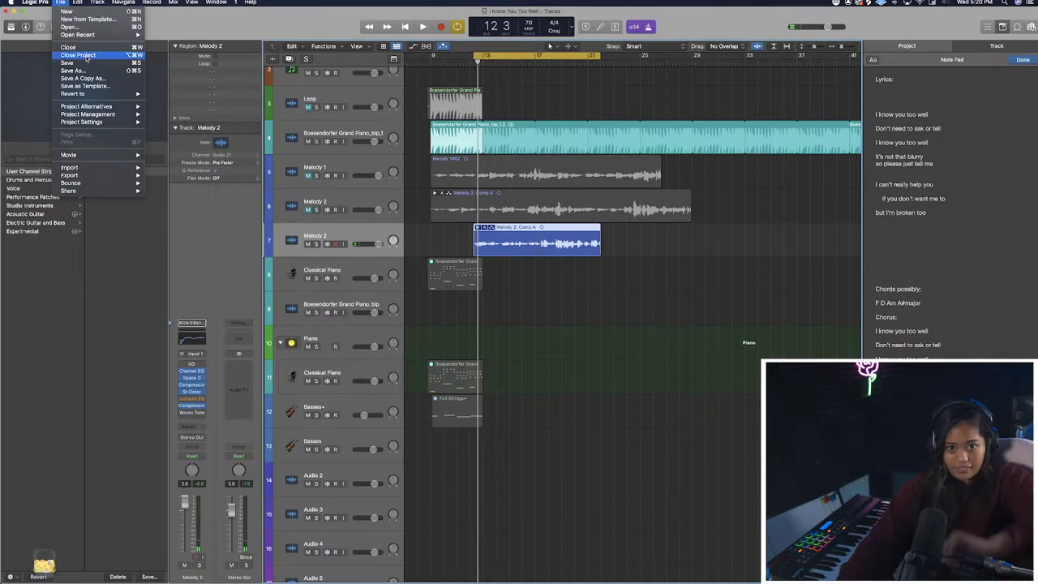
{"action": "left_click", "coordinate": [82, 62]}
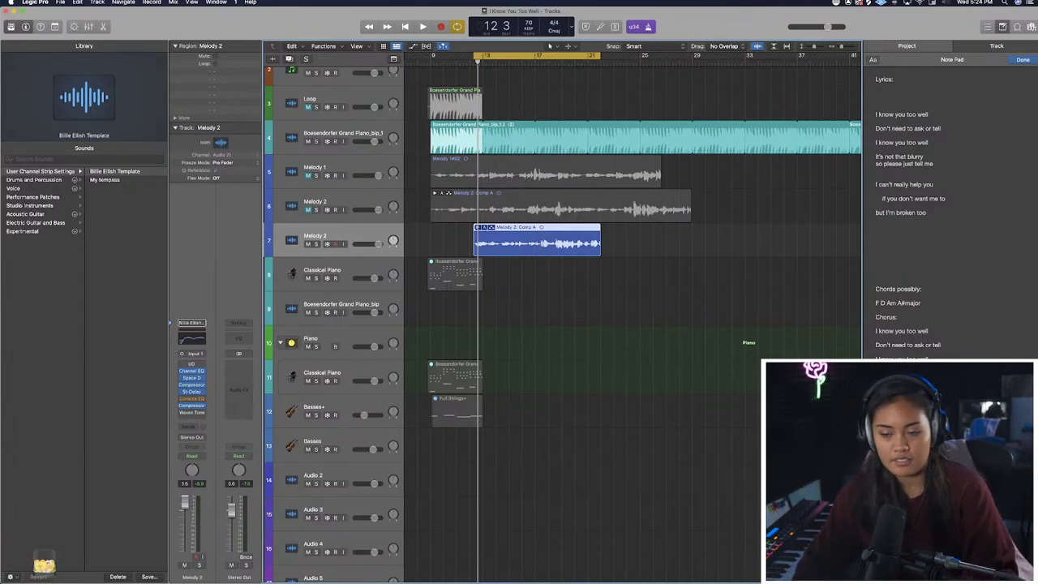
{"action": "left_click", "coordinate": [60, 3]}
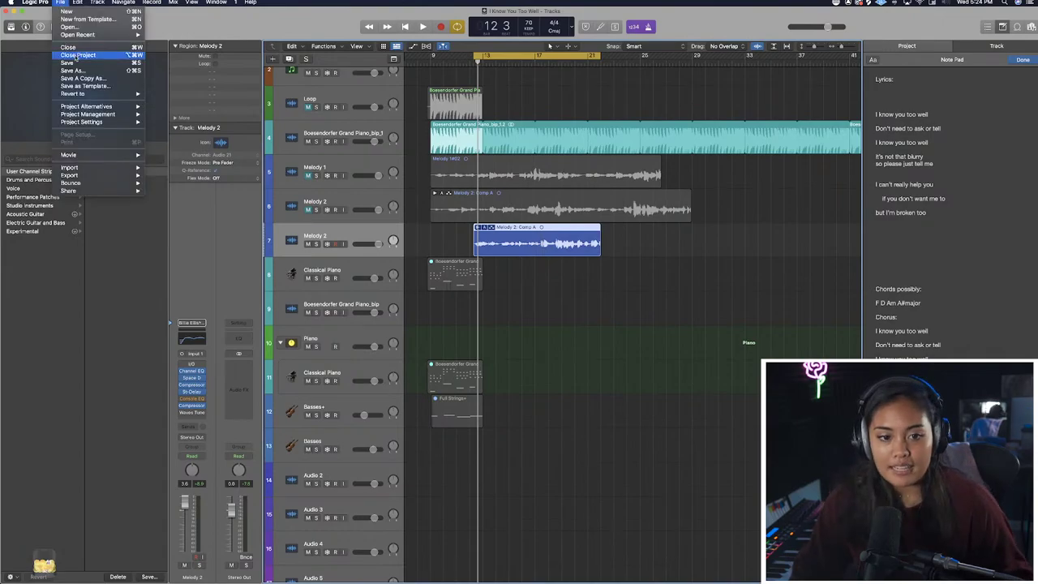
{"action": "left_click", "coordinate": [60, 4]}
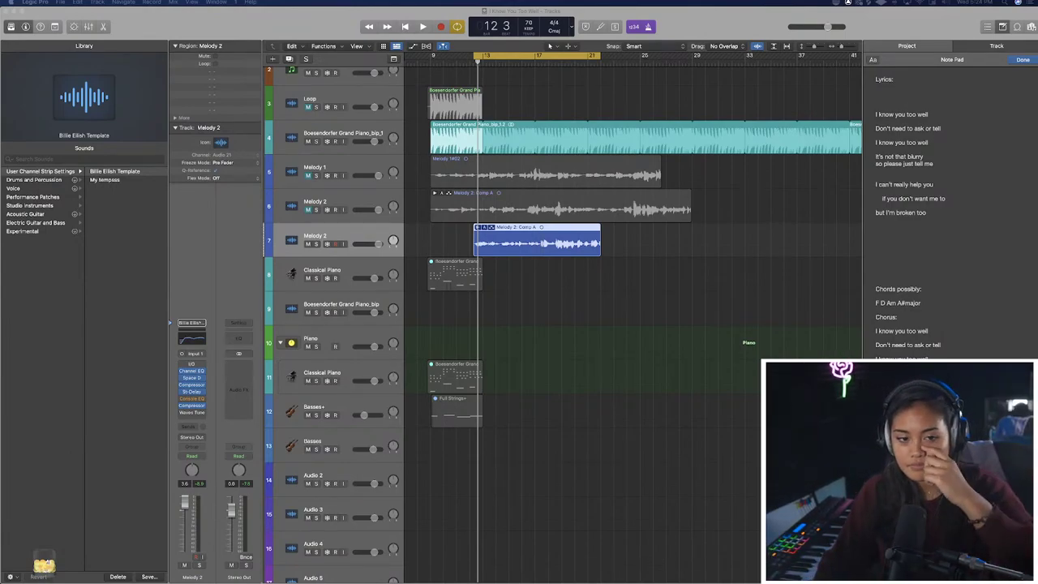
{"action": "left_click", "coordinate": [60, 2]}
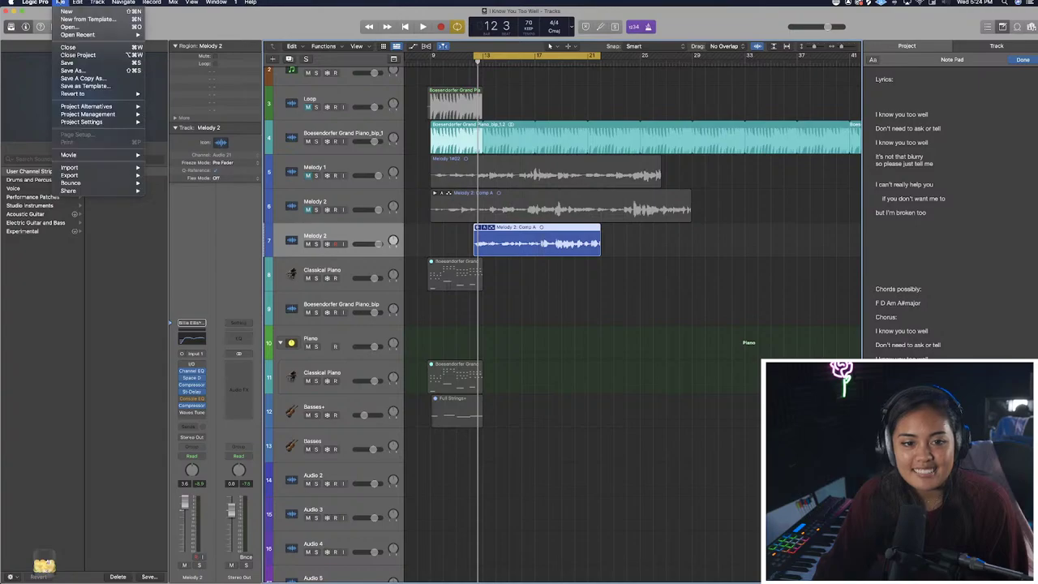
{"action": "mouse_move", "coordinate": [97, 35]}
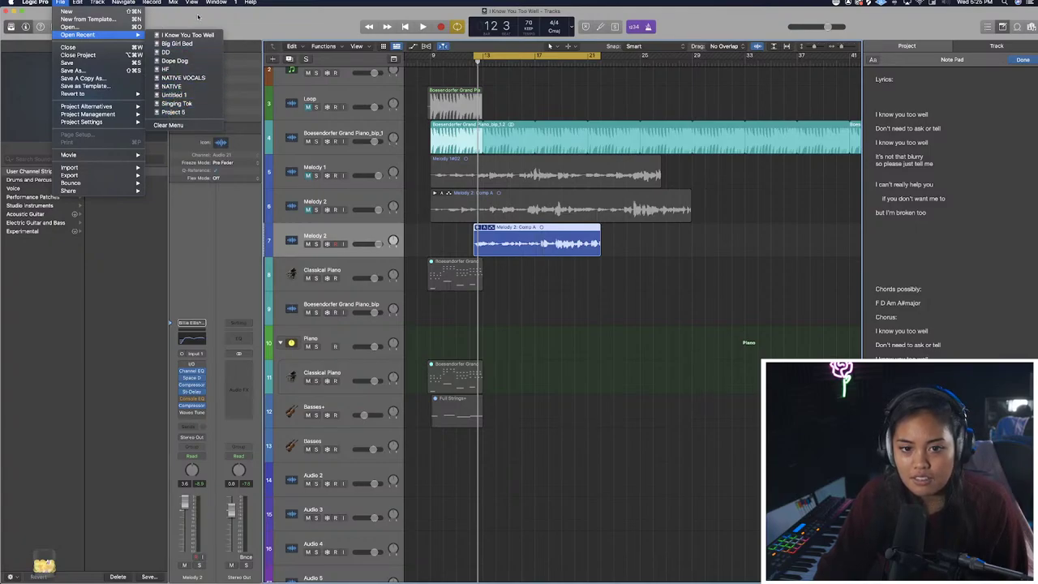
{"action": "left_click", "coordinate": [29, 20]}
{"action": "left_click", "coordinate": [6, 11]}
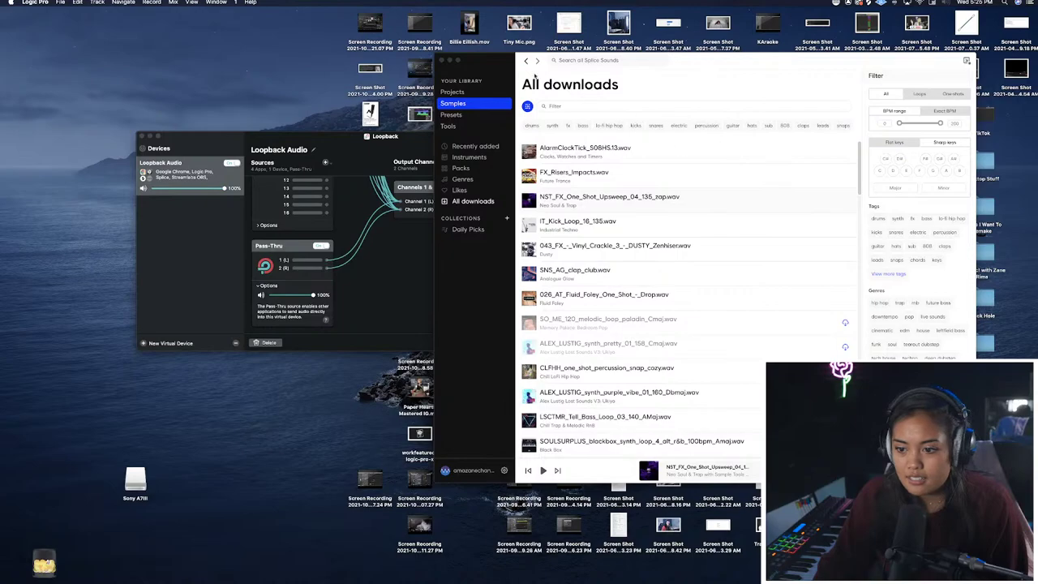
Open a Finder window and browse the Desktop and Applications folders.
{"action": "mouse_move", "coordinate": [1034, 67]}
{"action": "left_click", "coordinate": [1031, 43]}
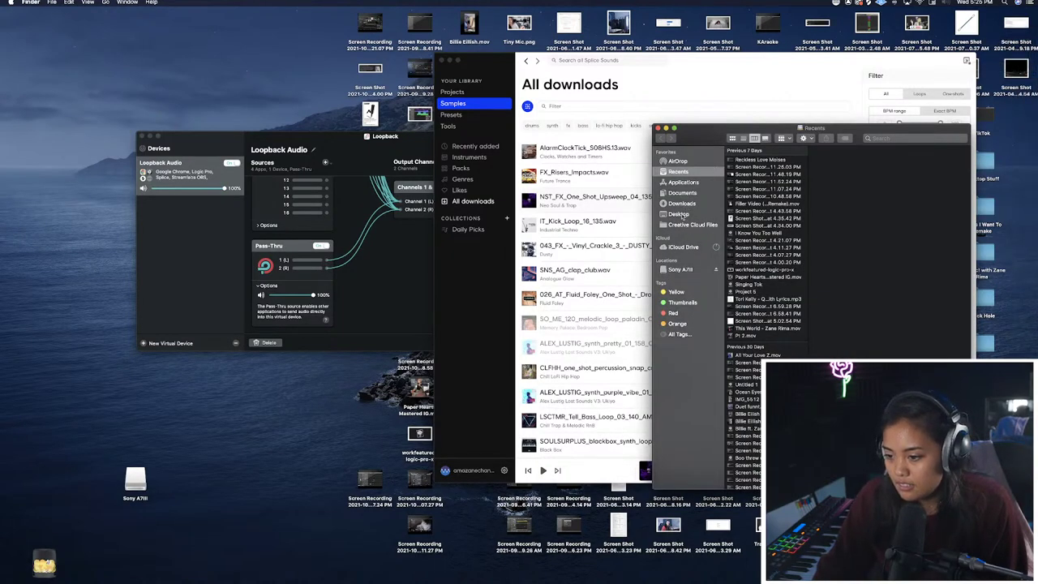
{"action": "left_click", "coordinate": [680, 214]}
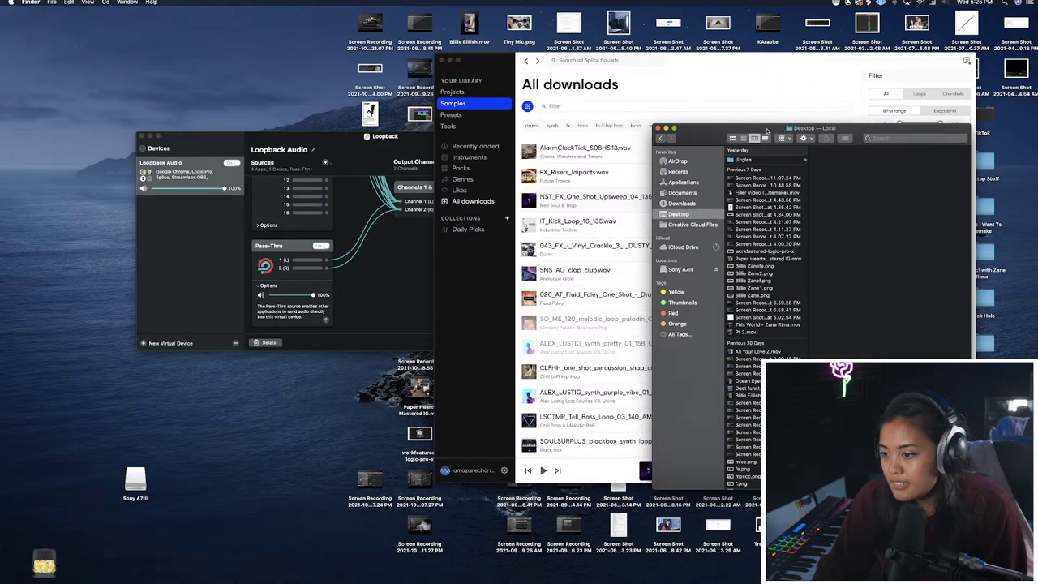
{"action": "left_click_drag", "start_coordinate": [768, 130], "coordinate": [707, 124]}
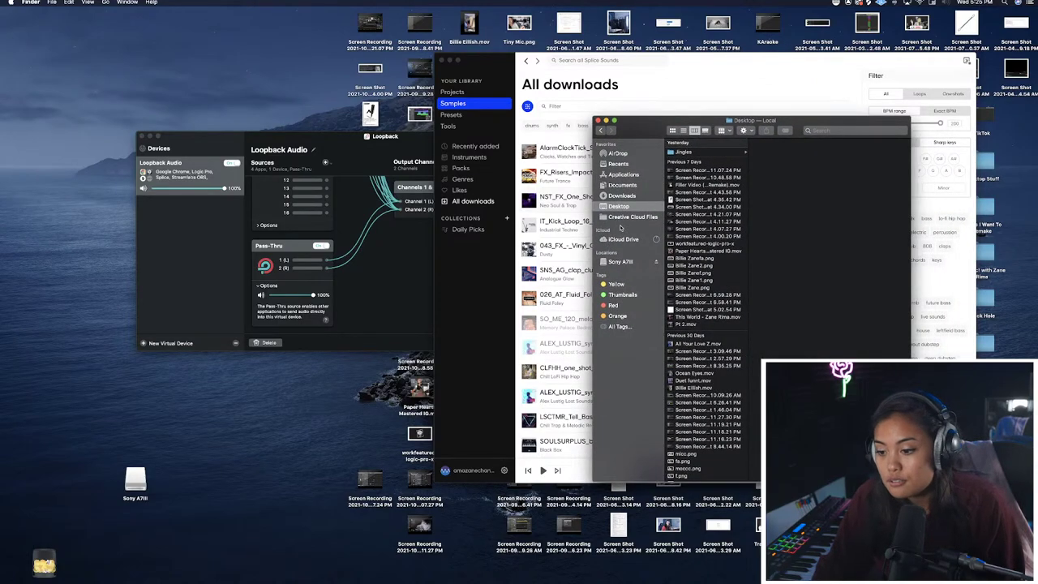
{"action": "left_click", "coordinate": [624, 174]}
{"action": "scroll", "coordinate": [703, 203], "scroll_direction": "down", "scroll_amount": 10}
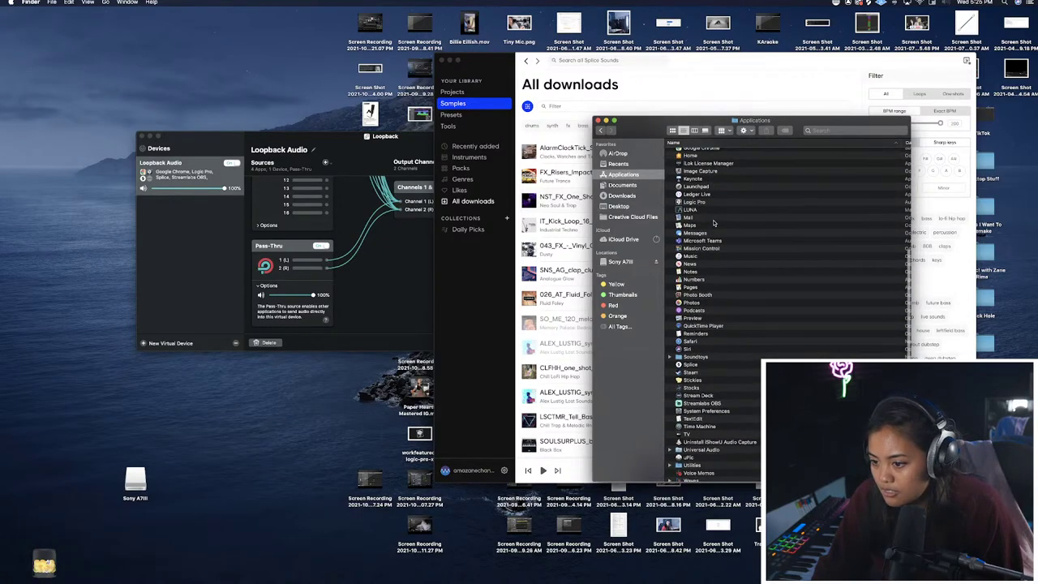
{"action": "scroll", "coordinate": [714, 223], "scroll_direction": "up", "scroll_amount": 10}
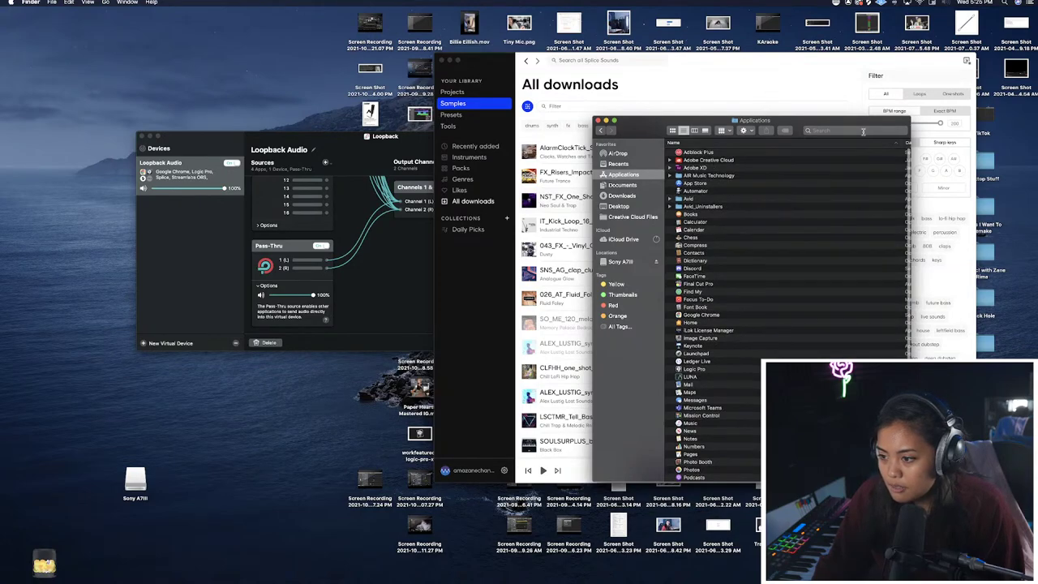
Search Finder for "boo" in both the Applications folder and the whole Mac.
{"action": "left_click", "coordinate": [863, 131]}
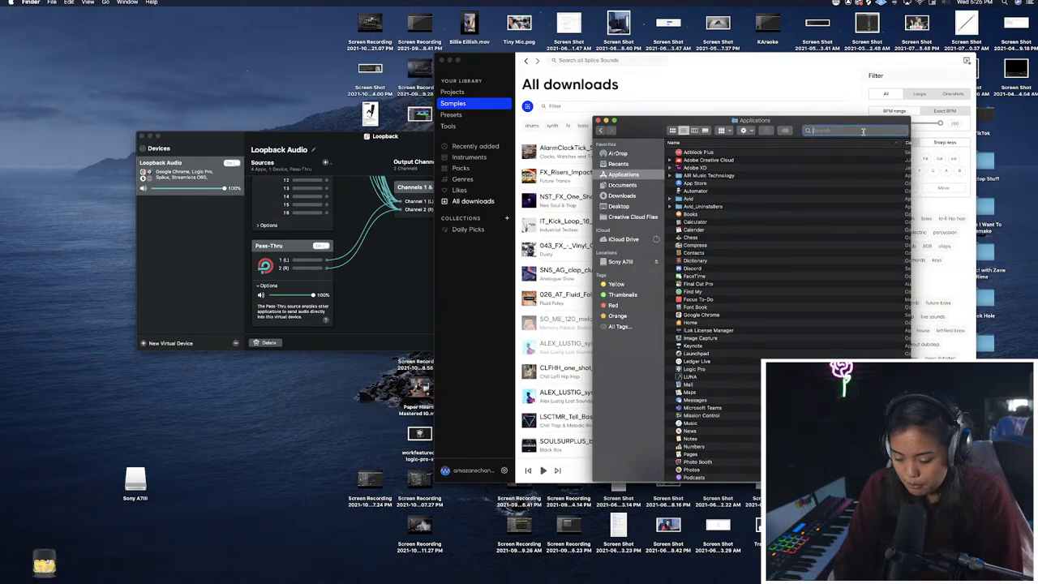
{"action": "type", "text": "boo"}
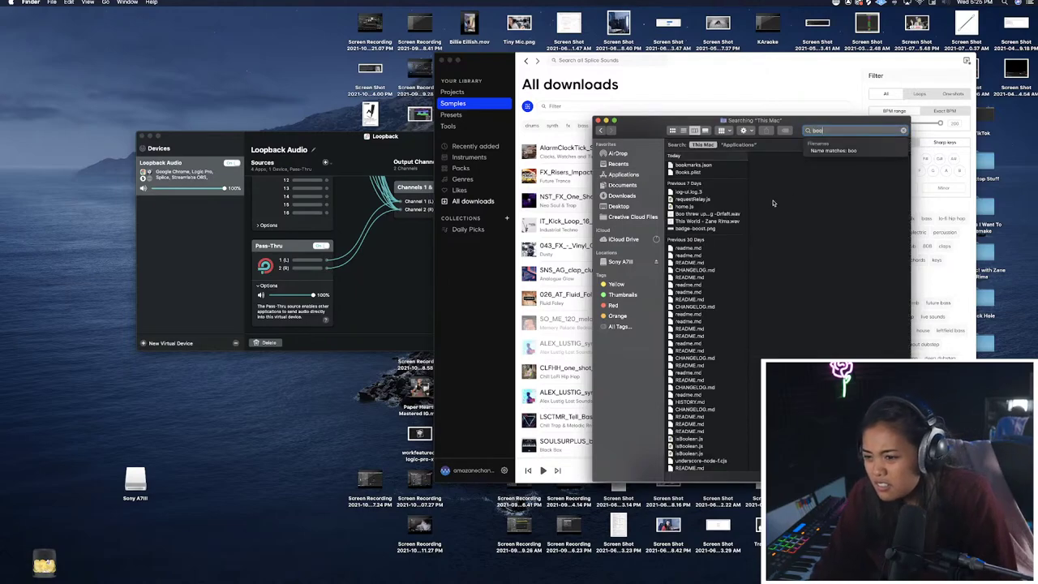
{"action": "left_click", "coordinate": [745, 144]}
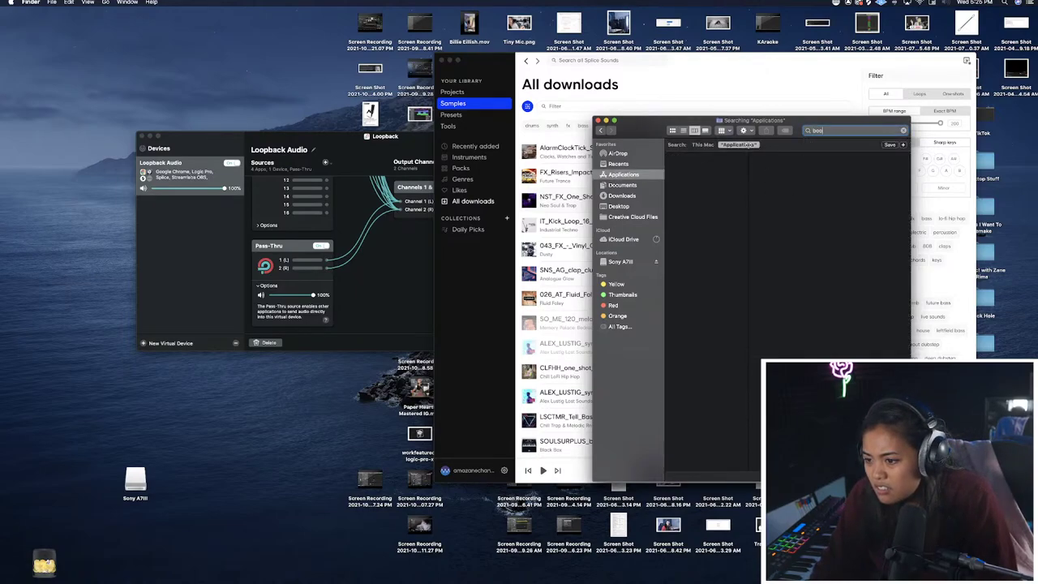
{"action": "left_click", "coordinate": [702, 145]}
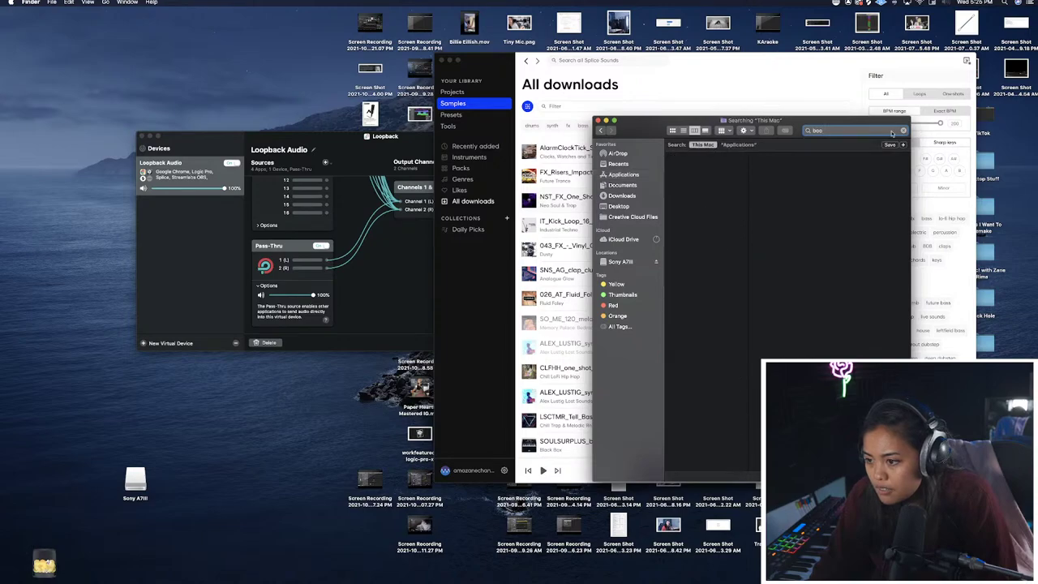
Search the Applications folder for "logic pro x", look through the Desktop folder, and close the Finder window.
{"action": "key", "text": "BackSpace"}
{"action": "key", "text": "BackSpace"}
{"action": "key", "text": "BackSpace"}
{"action": "type", "text": "logic pro x"}
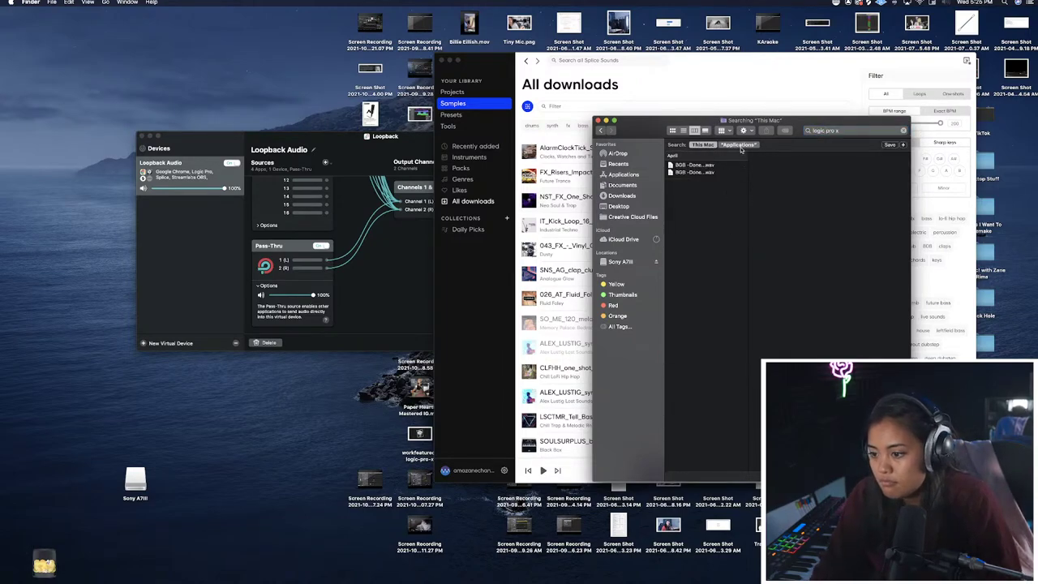
{"action": "left_click", "coordinate": [739, 146]}
{"action": "scroll", "coordinate": [694, 202], "scroll_direction": "down", "scroll_amount": 15}
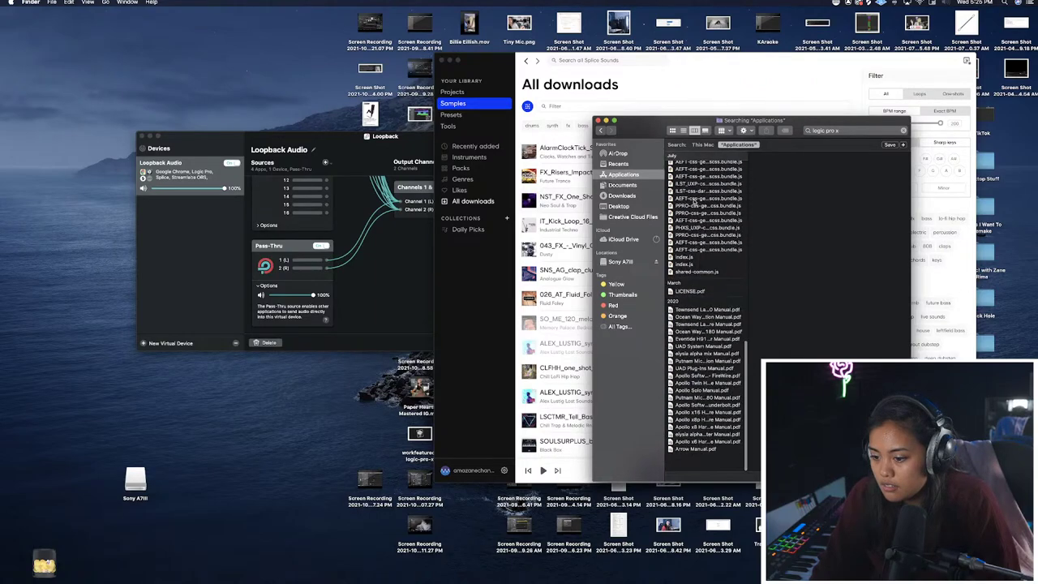
{"action": "left_click", "coordinate": [623, 208]}
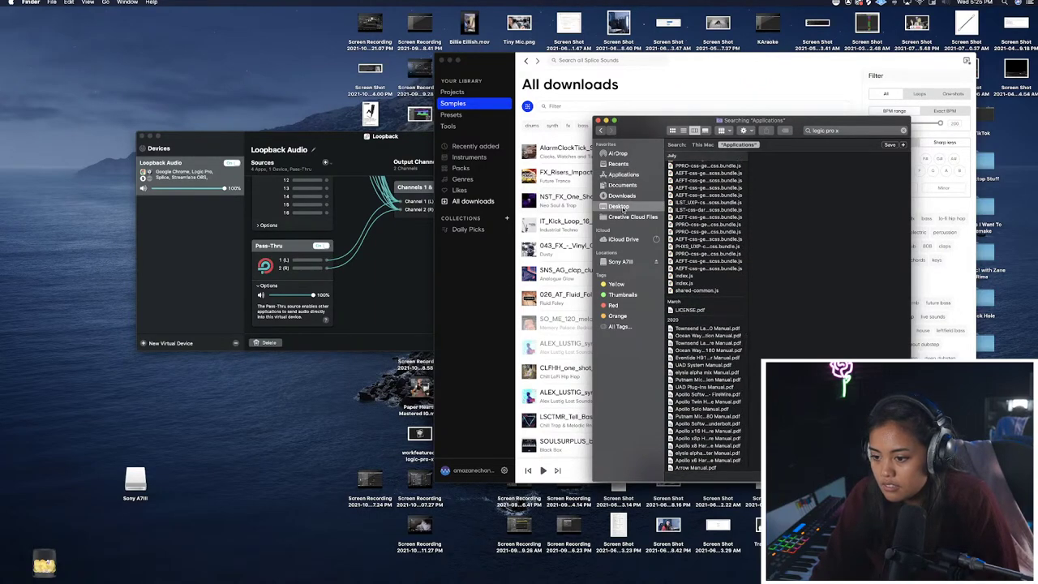
{"action": "scroll", "coordinate": [704, 231], "scroll_direction": "down", "scroll_amount": 5}
{"action": "scroll", "coordinate": [704, 231], "scroll_direction": "up", "scroll_amount": 10}
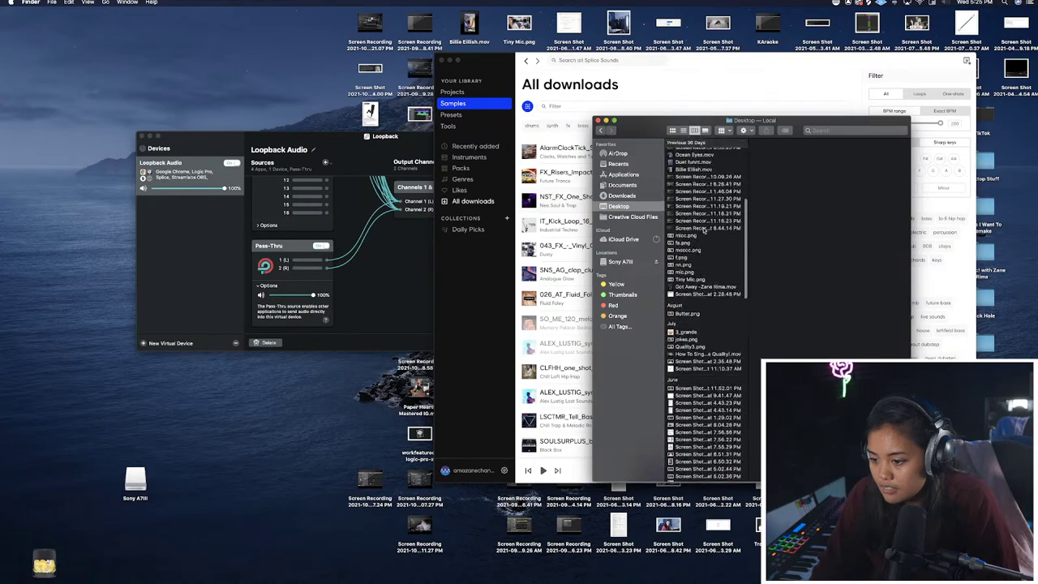
{"action": "left_click", "coordinate": [597, 120]}
Switch back to Logic Pro and open the project "Boo threw up I make this song".
{"action": "left_click", "coordinate": [1027, 194]}
{"action": "left_click", "coordinate": [60, 2]}
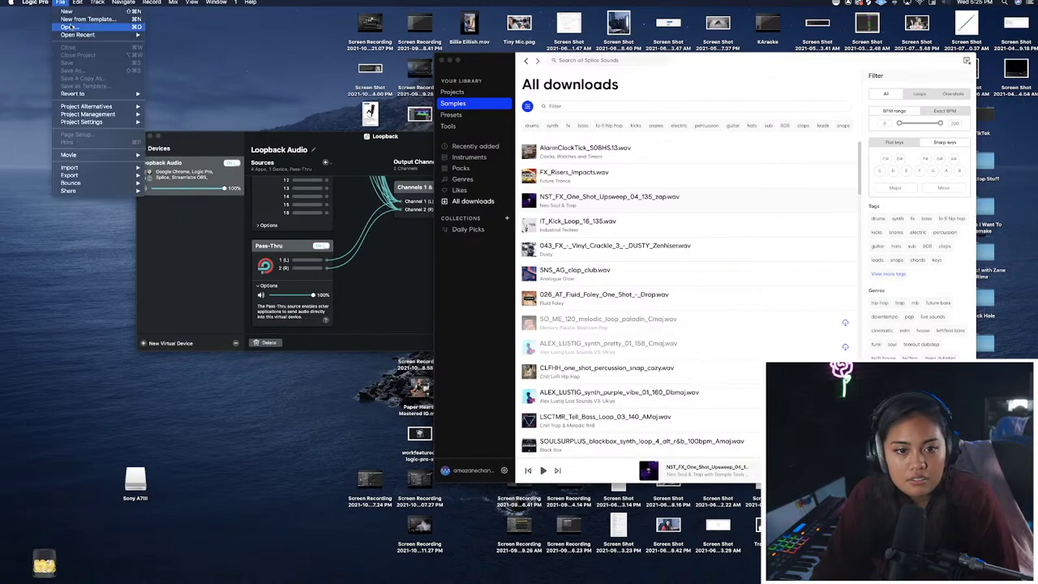
{"action": "left_click", "coordinate": [71, 27]}
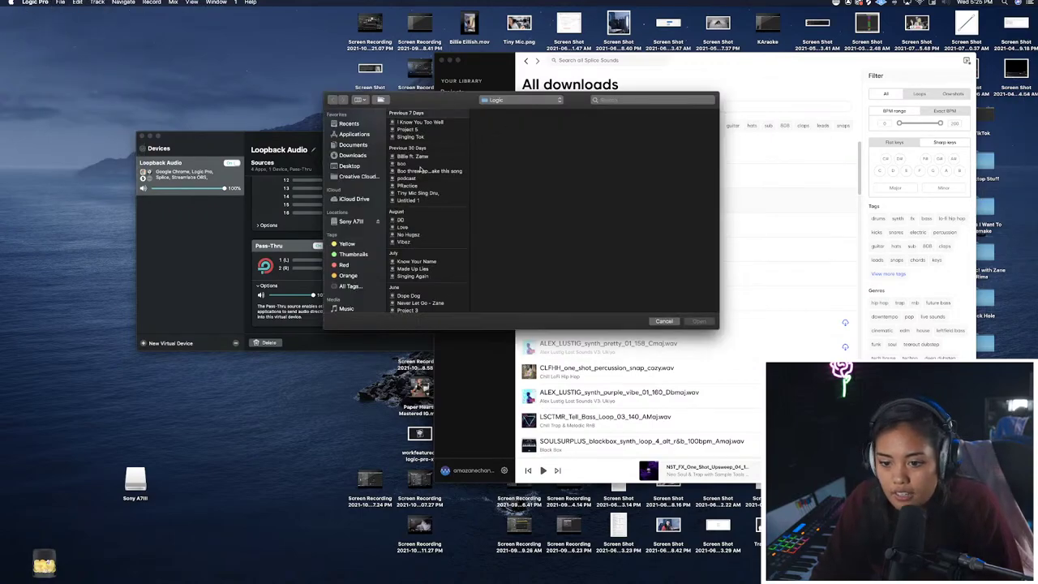
{"action": "left_click", "coordinate": [419, 171]}
{"action": "key", "text": "Up"}
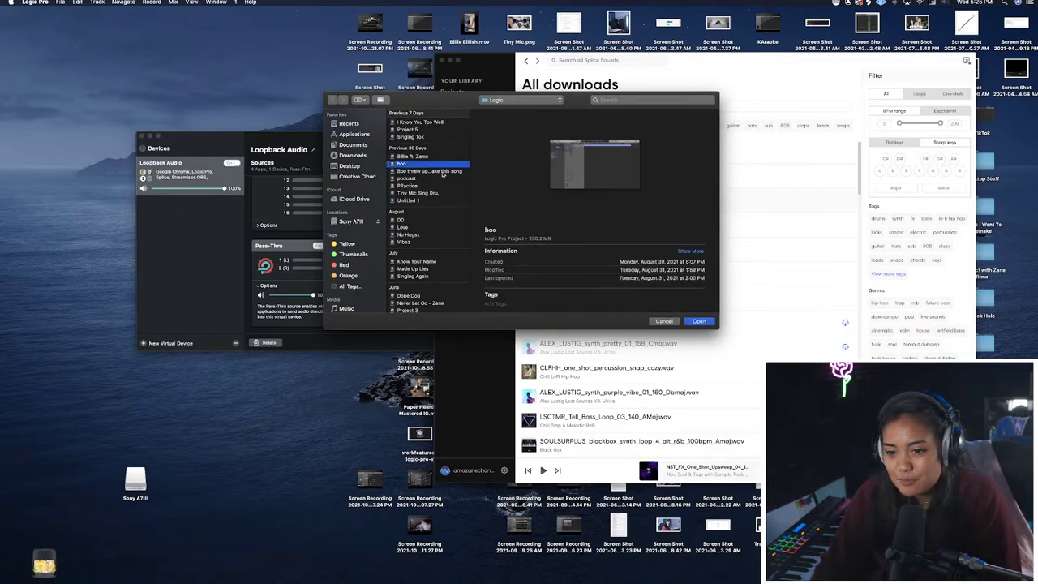
{"action": "left_click", "coordinate": [443, 172]}
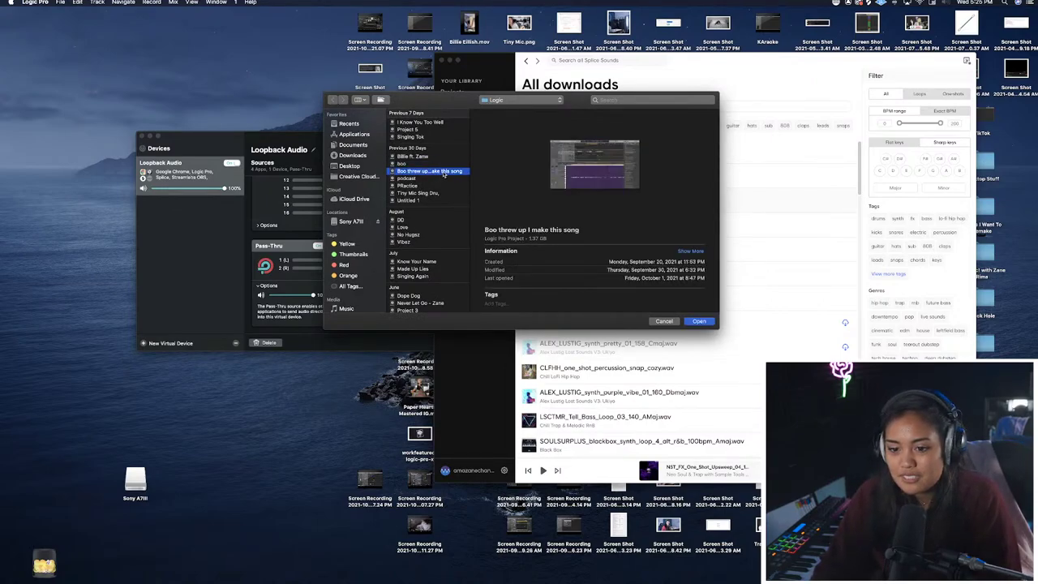
{"action": "left_click", "coordinate": [694, 320]}
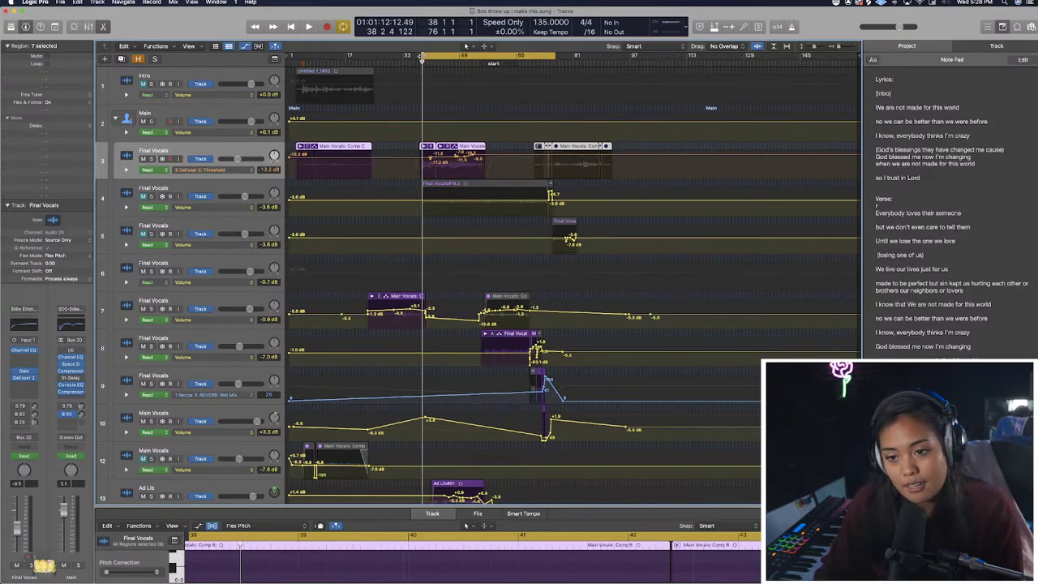
Create a marker from the cycle range at about bar 37 and turn off the cycle range.
{"action": "left_click_drag", "start_coordinate": [421, 58], "coordinate": [420, 59]}
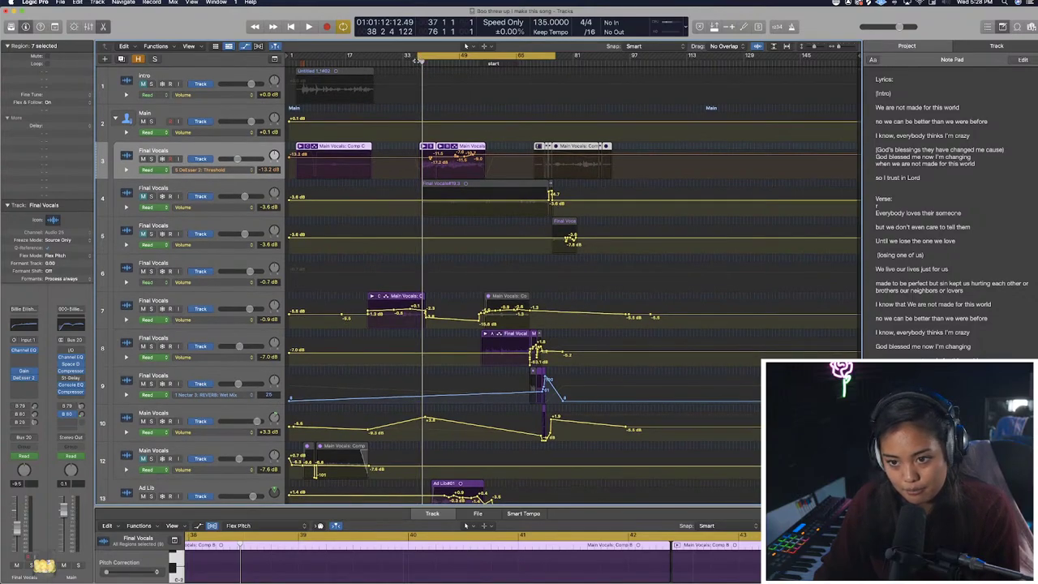
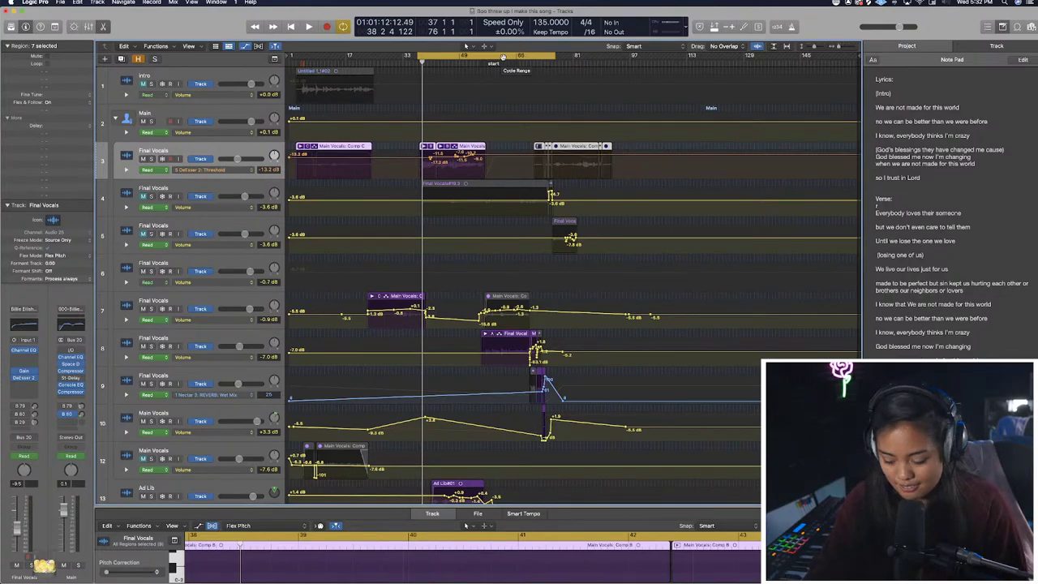
{"action": "left_click_drag", "start_coordinate": [449, 58], "coordinate": [449, 63]}
{"action": "left_click", "coordinate": [431, 56]}
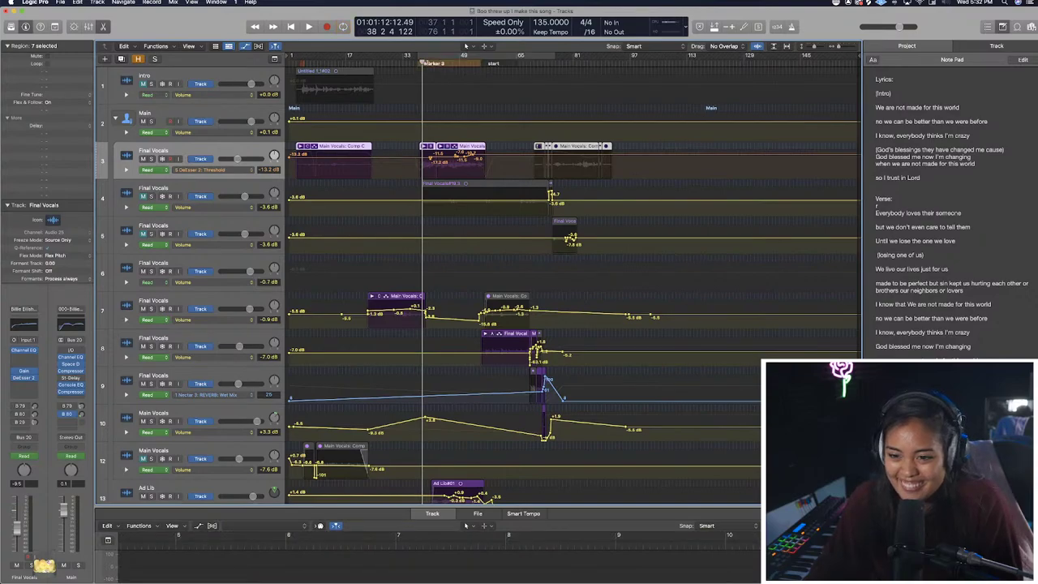
Move the playhead back to bar 36, just before the new marker.
{"action": "key", "text": "comma"}
{"action": "key", "text": "comma"}
{"action": "key", "text": "comma"}
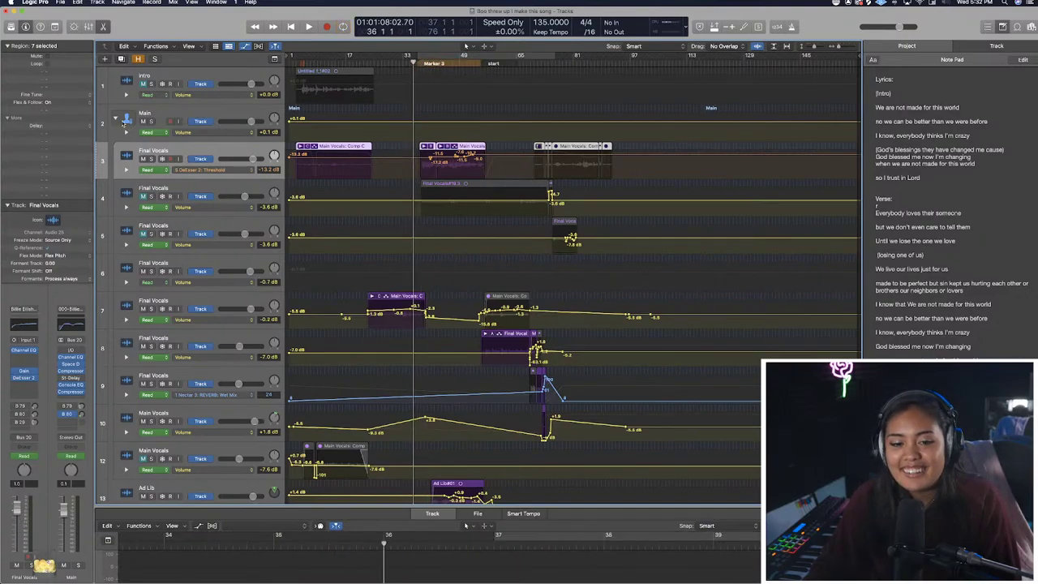
Collapse the Main and Harmonies track stacks and hide the track automation.
{"action": "left_click", "coordinate": [116, 118]}
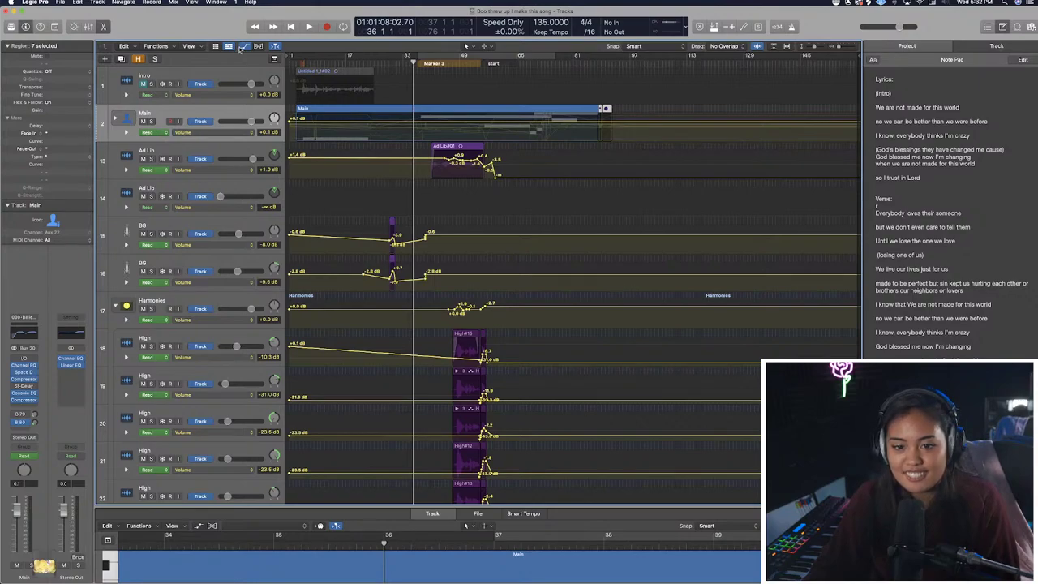
{"action": "left_click", "coordinate": [244, 46]}
{"action": "scroll", "coordinate": [460, 228], "scroll_direction": "down", "scroll_amount": 10}
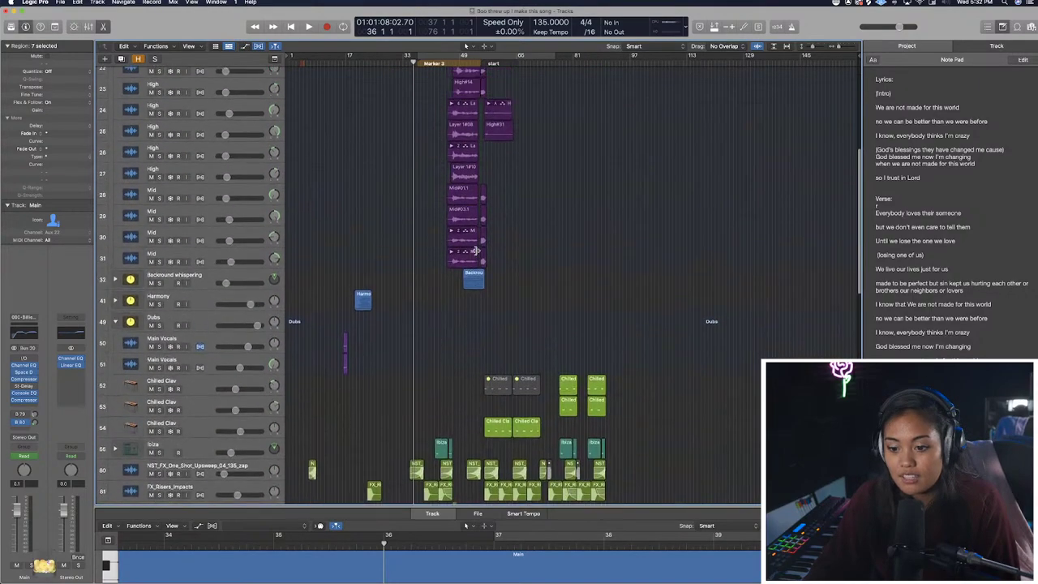
{"action": "scroll", "coordinate": [475, 251], "scroll_direction": "up", "scroll_amount": 10}
{"action": "left_click", "coordinate": [116, 205]}
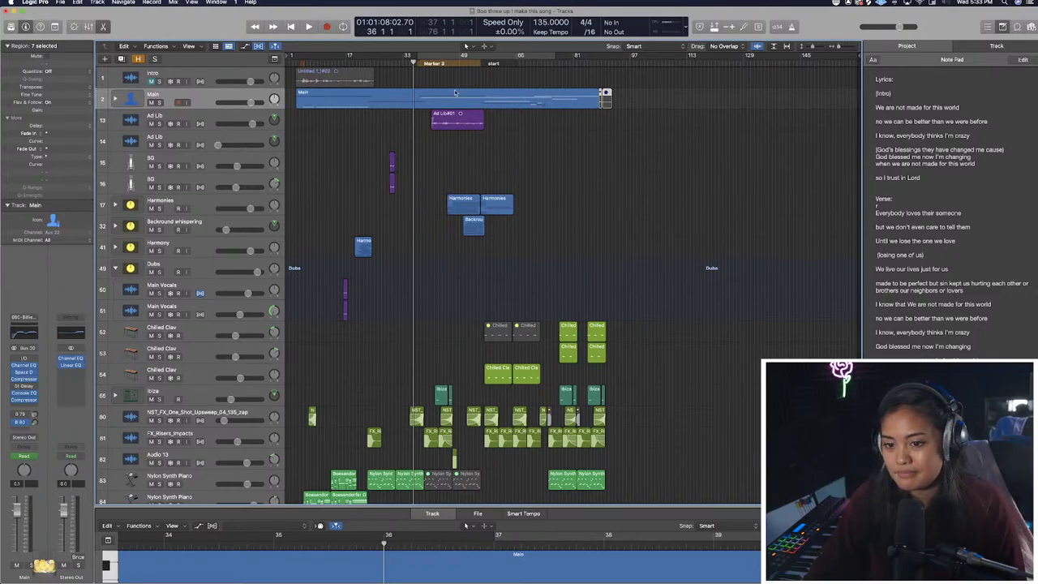
Play briefly from bar 36 and look through the project's track list.
{"action": "key", "text": "space"}
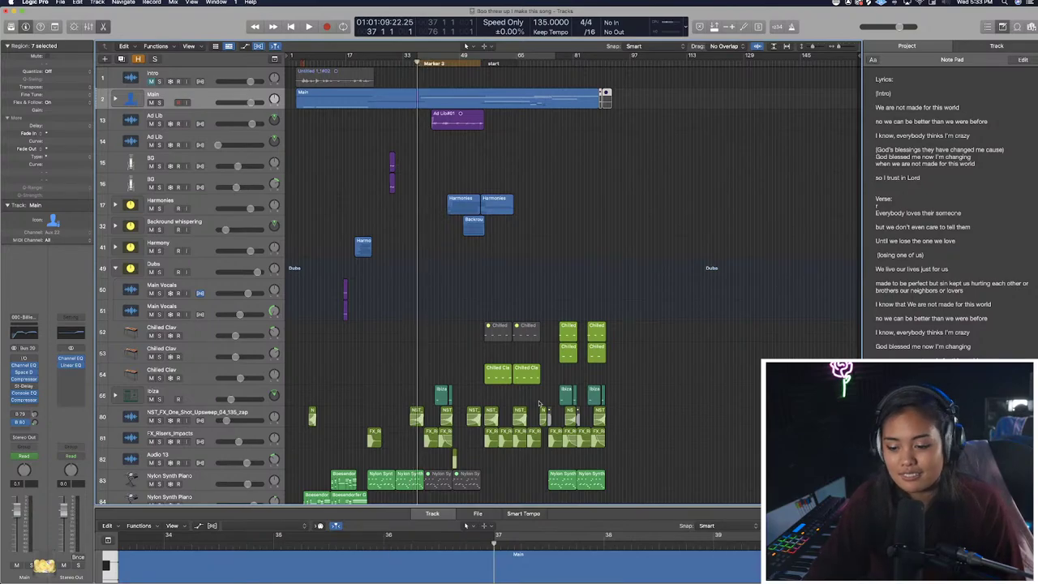
{"action": "scroll", "coordinate": [558, 403], "scroll_direction": "down", "scroll_amount": 10}
{"action": "scroll", "coordinate": [456, 386], "scroll_direction": "up", "scroll_amount": 12}
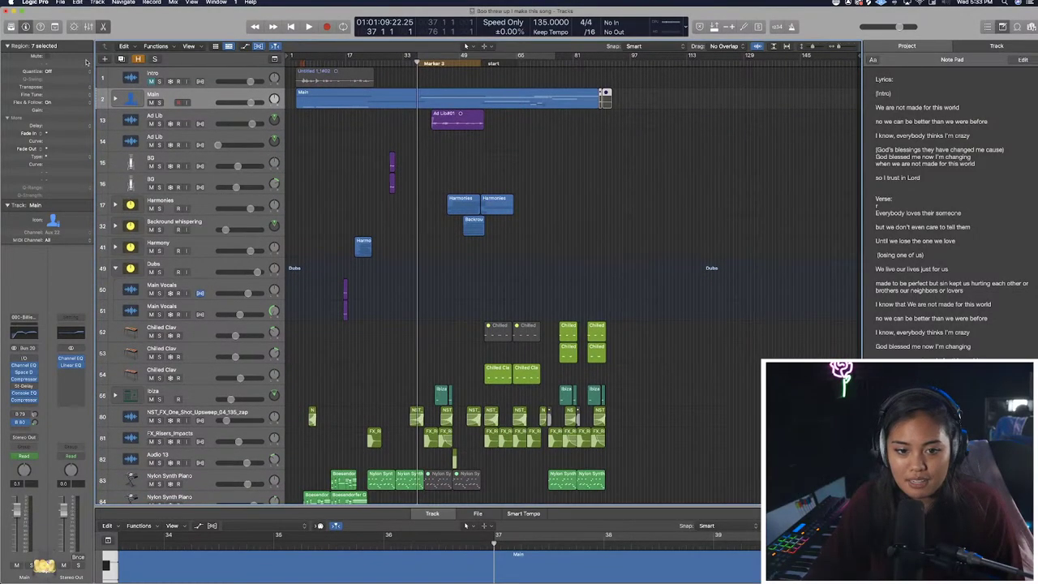
Open the mixer enlarged, examine the channel strips from the vocals through to the aux channels, and close it.
{"action": "left_click", "coordinate": [88, 26]}
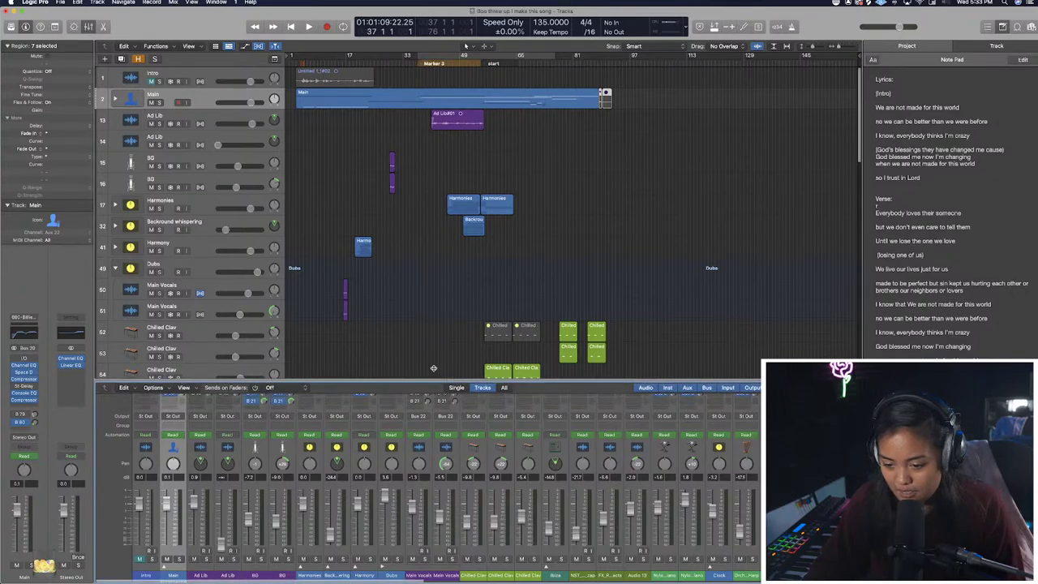
{"action": "left_click_drag", "start_coordinate": [427, 396], "coordinate": [427, 236]}
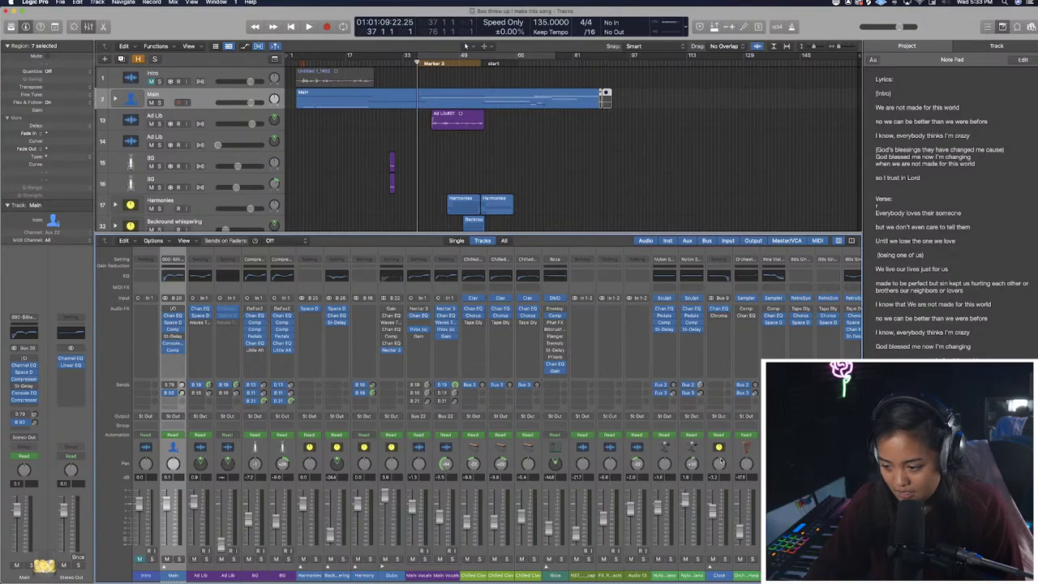
{"action": "scroll", "coordinate": [719, 460], "scroll_direction": "right", "scroll_amount": 2}
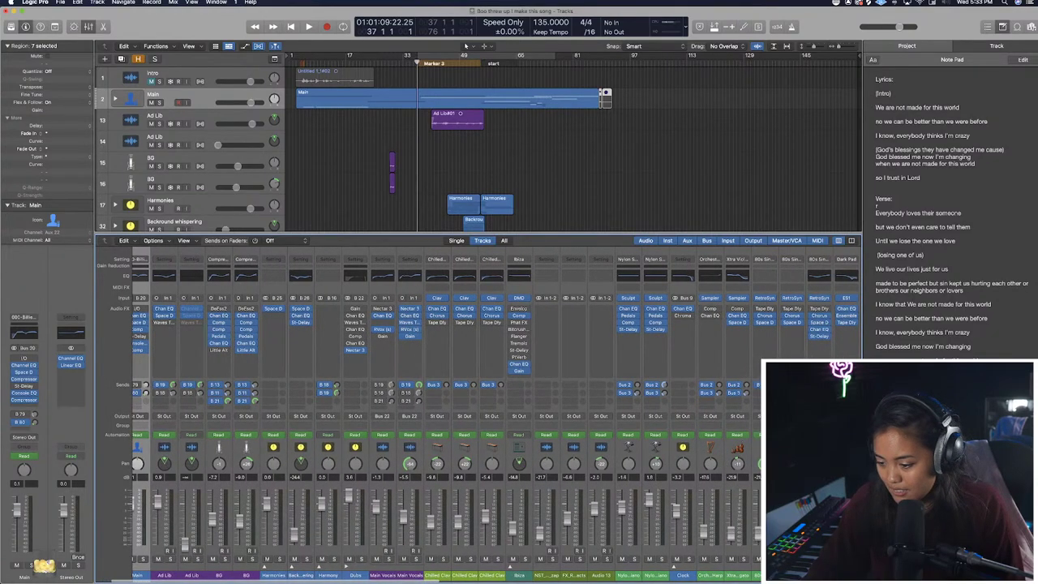
{"action": "scroll", "coordinate": [682, 460], "scroll_direction": "right", "scroll_amount": 6}
{"action": "scroll", "coordinate": [682, 460], "scroll_direction": "right", "scroll_amount": 1}
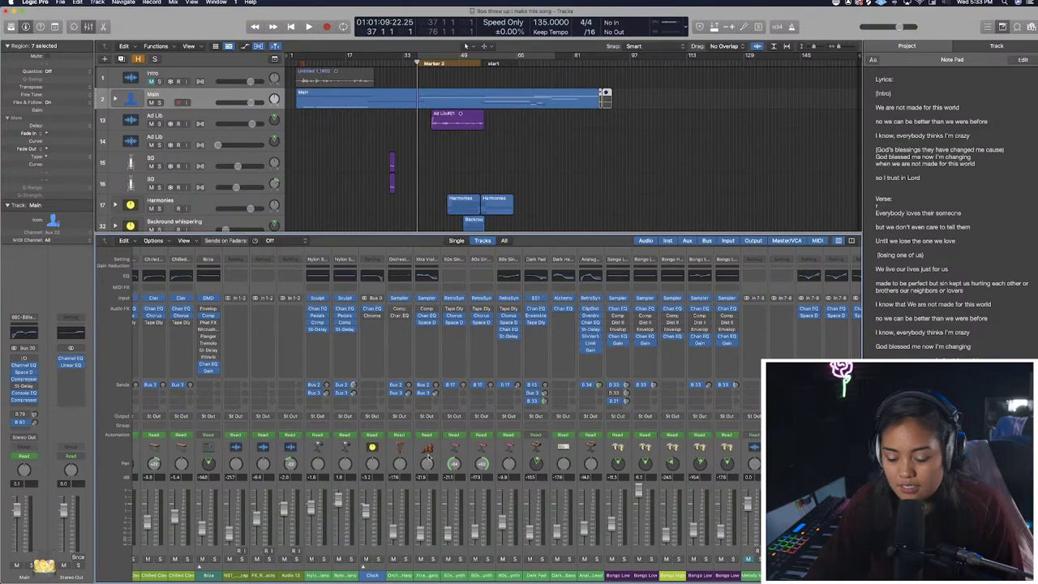
{"action": "scroll", "coordinate": [688, 463], "scroll_direction": "right", "scroll_amount": 10}
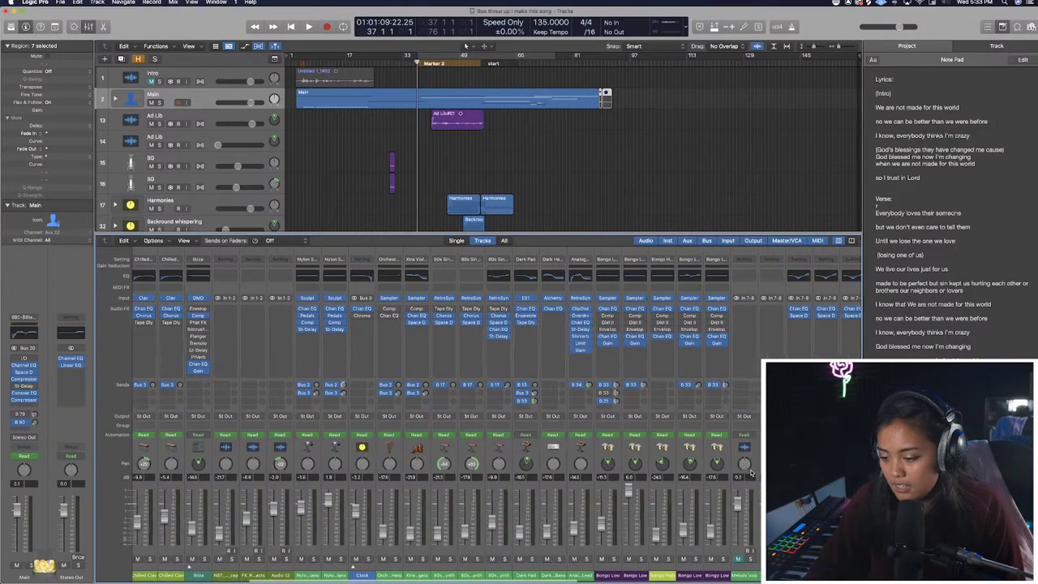
{"action": "scroll", "coordinate": [751, 473], "scroll_direction": "right", "scroll_amount": 8}
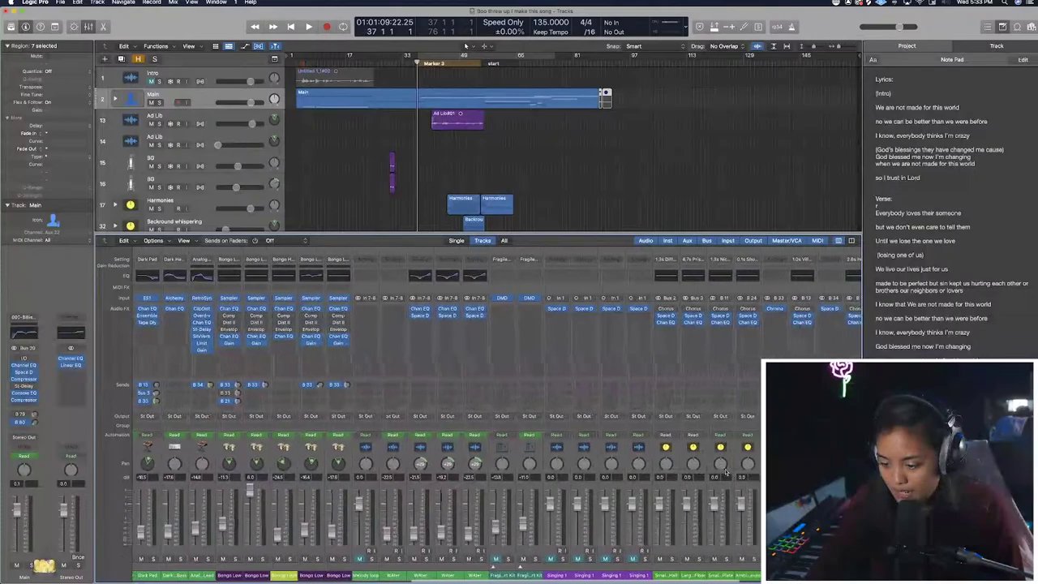
{"action": "scroll", "coordinate": [452, 442], "scroll_direction": "left", "scroll_amount": 15}
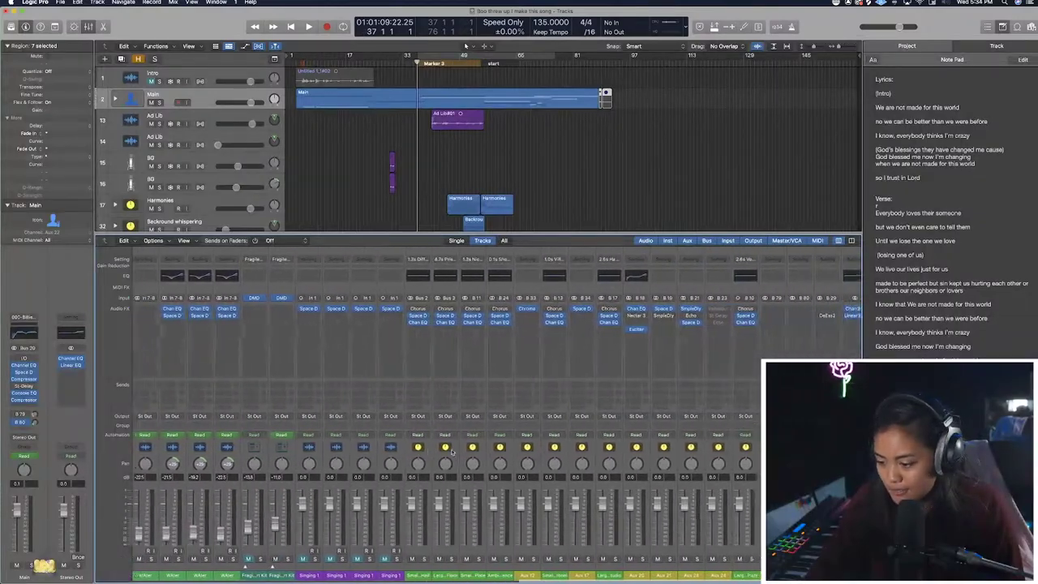
{"action": "scroll", "coordinate": [452, 423], "scroll_direction": "left", "scroll_amount": 15}
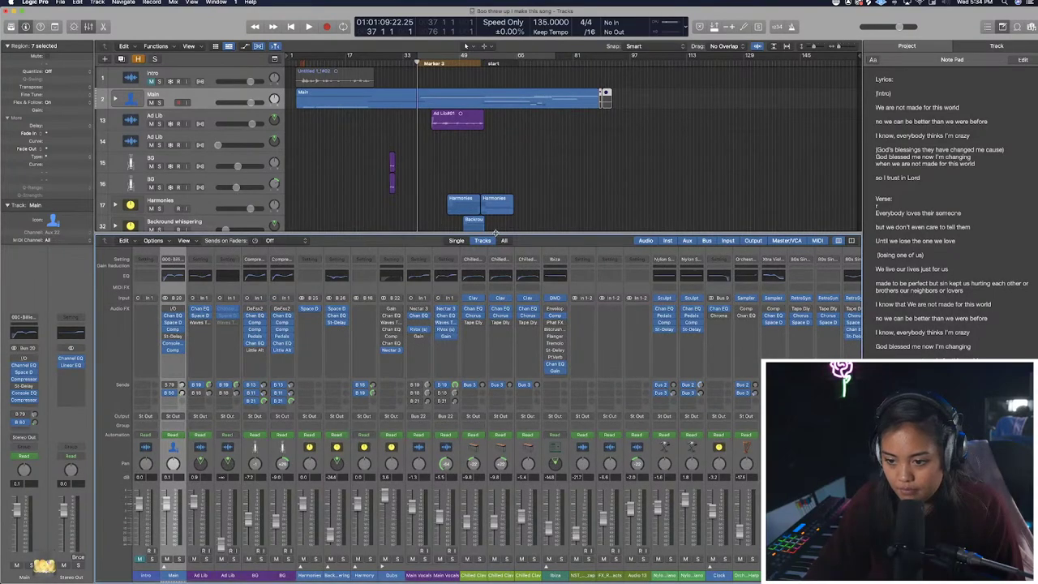
{"action": "key", "text": "x"}
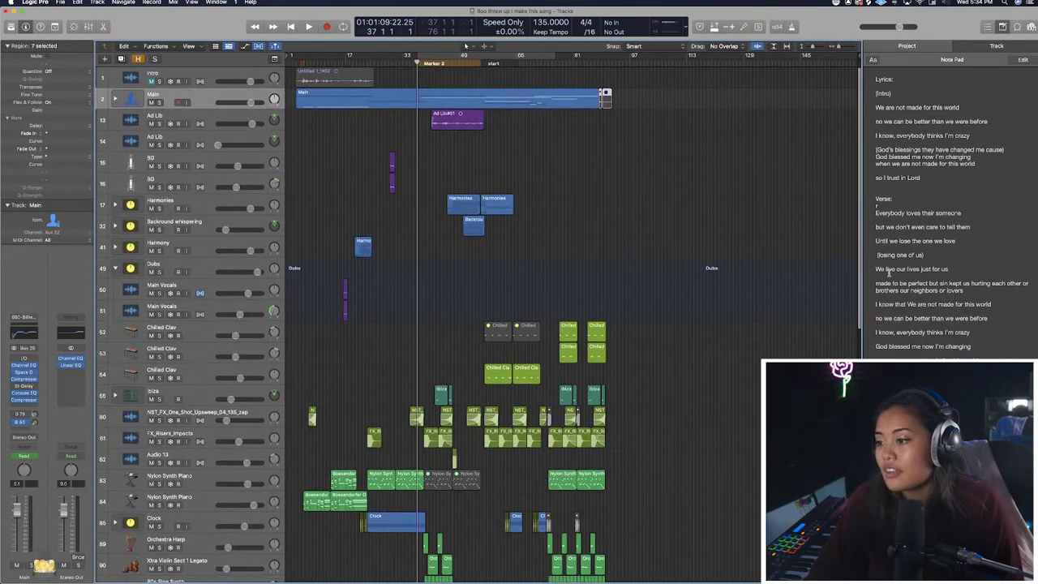
Solo the Main track stack, expand and collapse it, and clear the solo from the project.
{"action": "scroll", "coordinate": [566, 146], "scroll_direction": "up", "scroll_amount": 2}
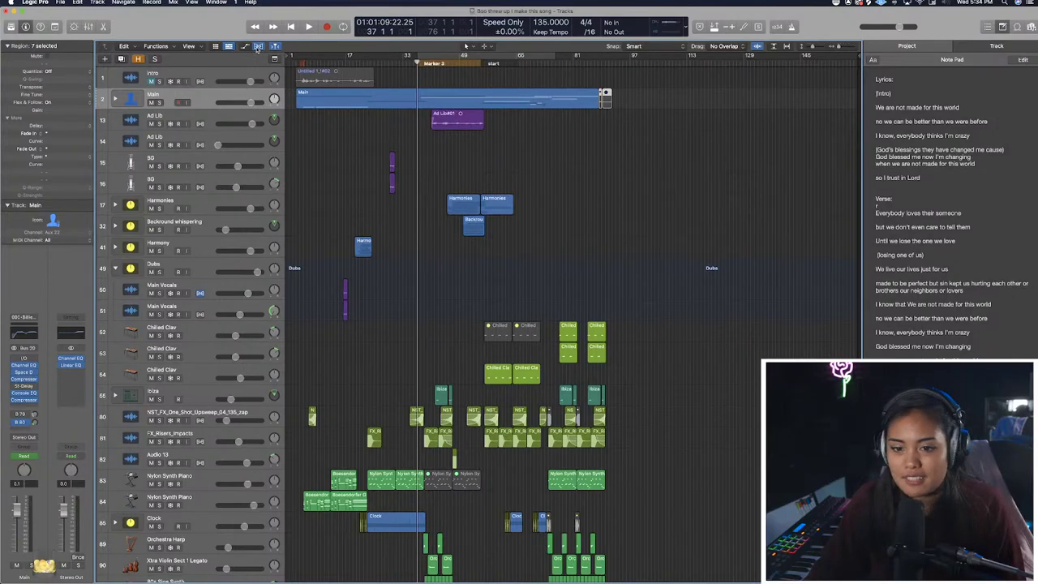
{"action": "key", "text": "s"}
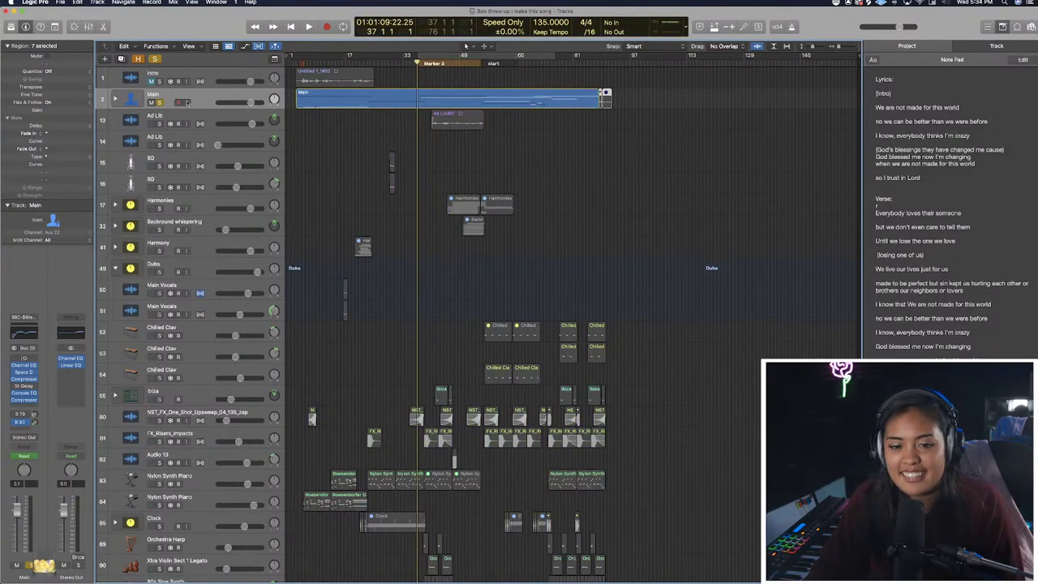
{"action": "left_click", "coordinate": [115, 99]}
{"action": "left_click", "coordinate": [115, 99]}
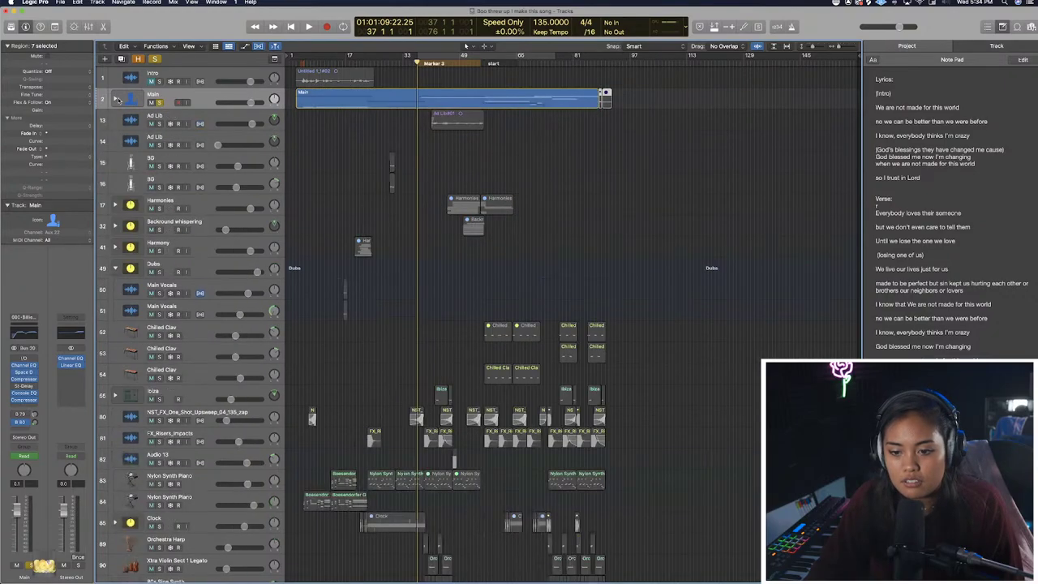
{"action": "left_click", "coordinate": [194, 76]}
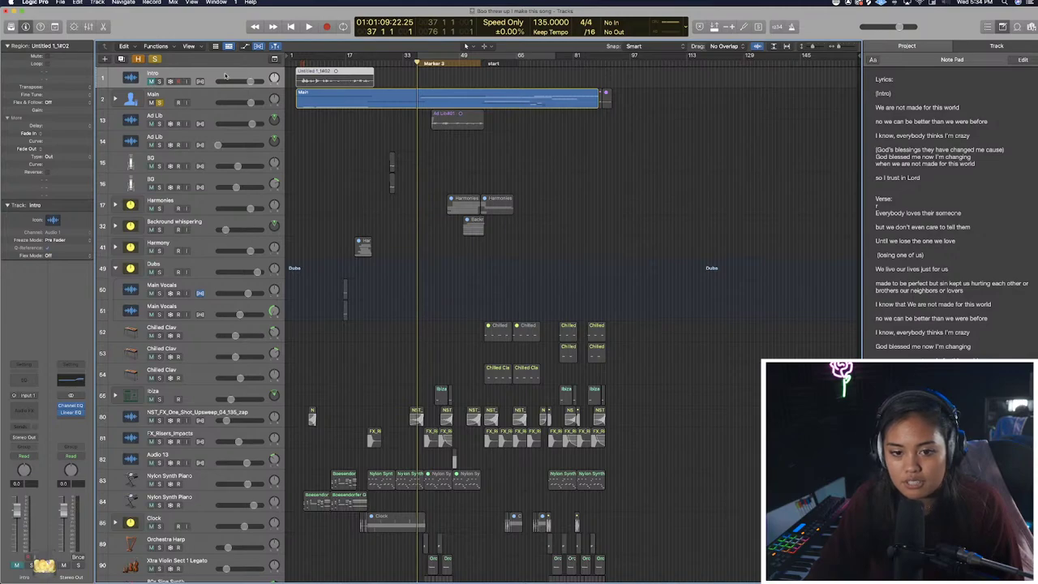
{"action": "scroll", "coordinate": [227, 110], "scroll_direction": "down", "scroll_amount": 15}
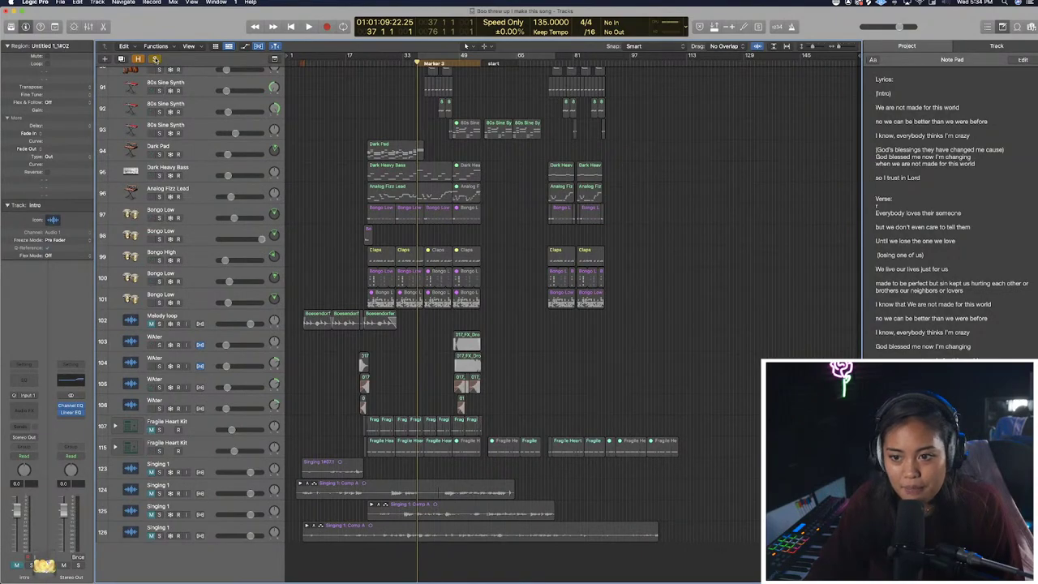
{"action": "left_click", "coordinate": [155, 60]}
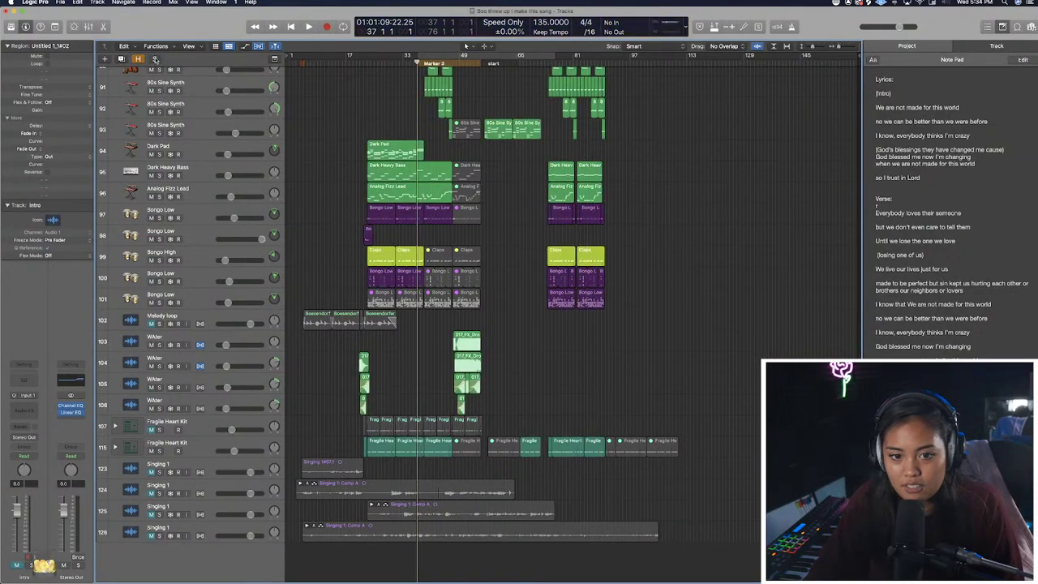
Unmute and solo Singing 1 on track 123, listen to it from the project start, and restore its muted, unsoloed state.
{"action": "left_click", "coordinate": [194, 474]}
{"action": "left_click", "coordinate": [158, 472]}
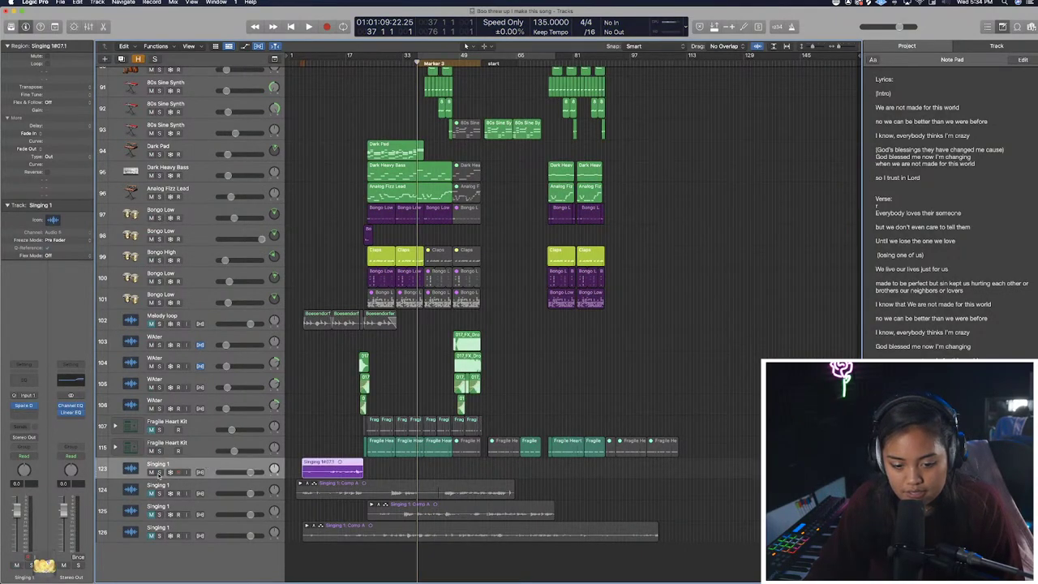
{"action": "key", "text": "Return"}
{"action": "key", "text": "space"}
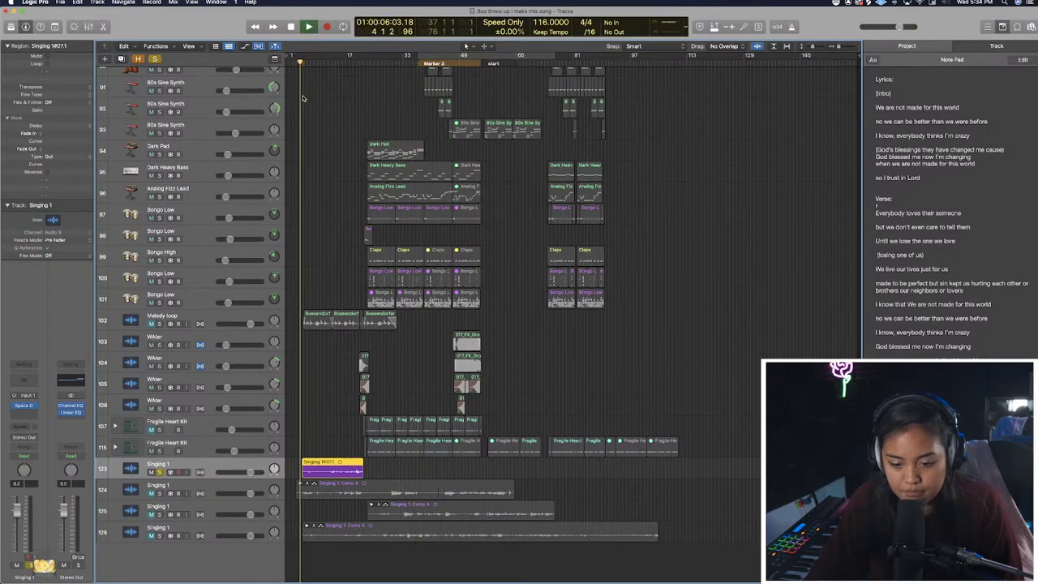
{"action": "key", "text": "super+Right"}
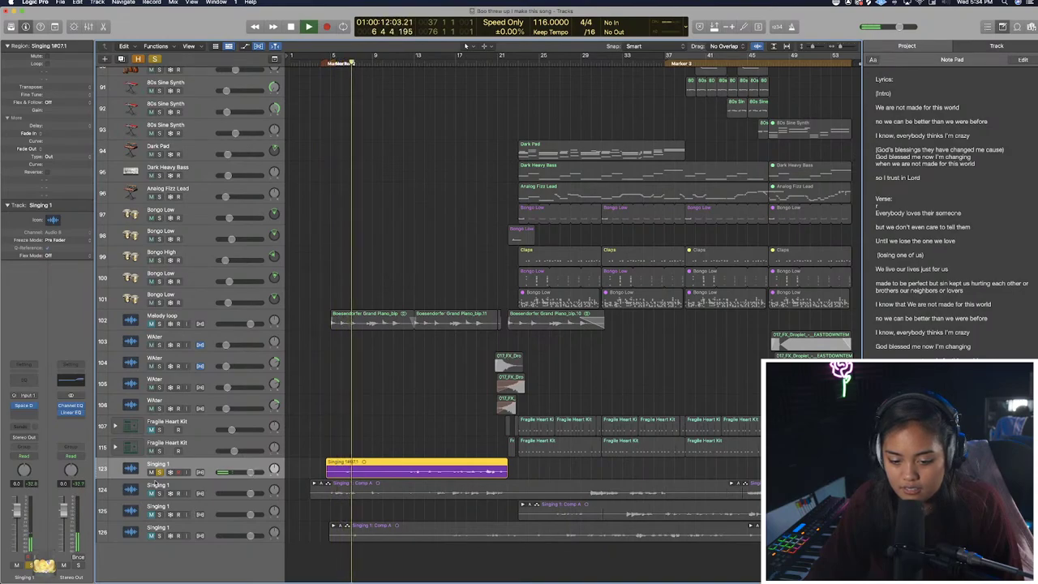
{"action": "key", "text": "space"}
{"action": "left_click", "coordinate": [159, 472]}
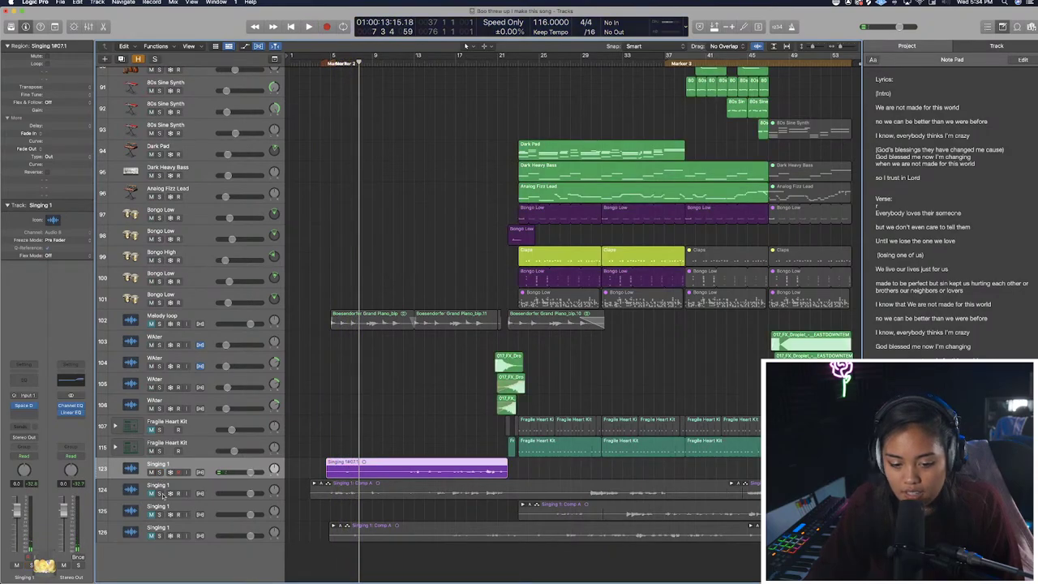
{"action": "left_click", "coordinate": [150, 472]}
Solo Singing 1 on track 126 and listen to it from about bars 7, 18 and 20.
{"action": "left_click", "coordinate": [159, 535]}
{"action": "key", "text": "space"}
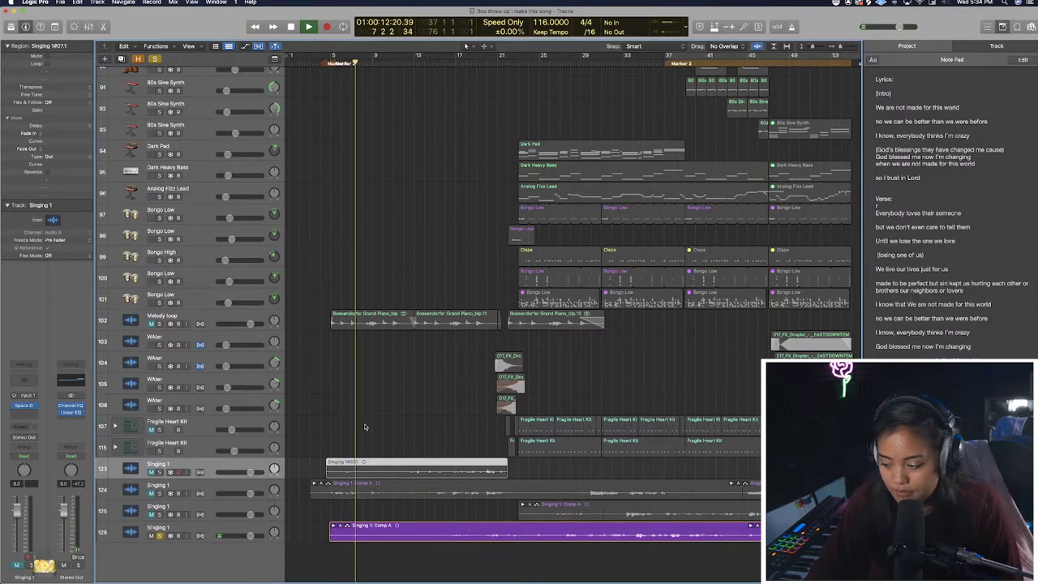
{"action": "left_click", "coordinate": [467, 59]}
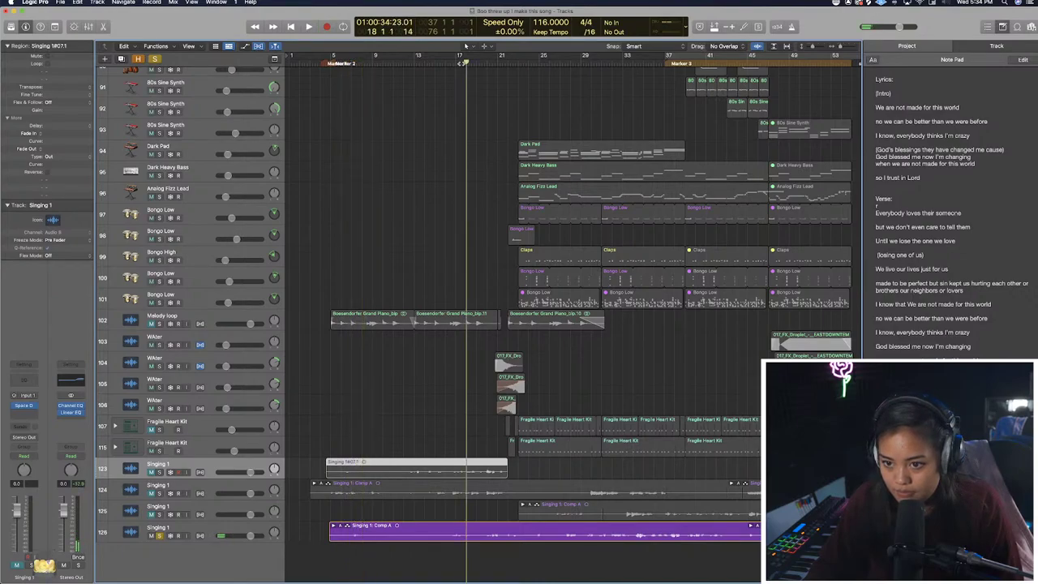
{"action": "left_click", "coordinate": [494, 61]}
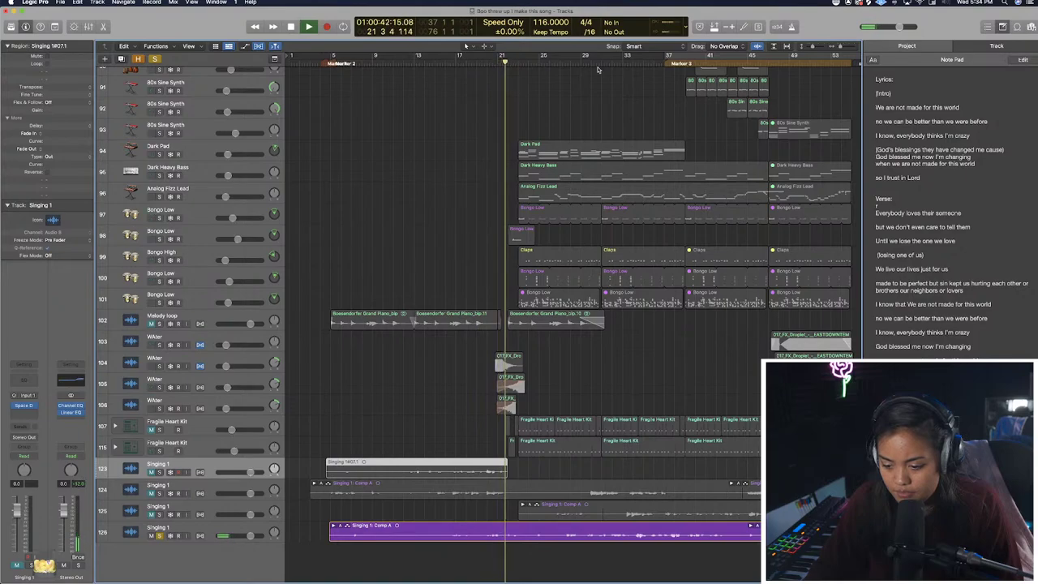
Replay the soloed Singing 1 vocal on track 126 from about bar 26 and set its volume to +3.8 dB.
{"action": "scroll", "coordinate": [625, 116], "scroll_direction": "right", "scroll_amount": 5}
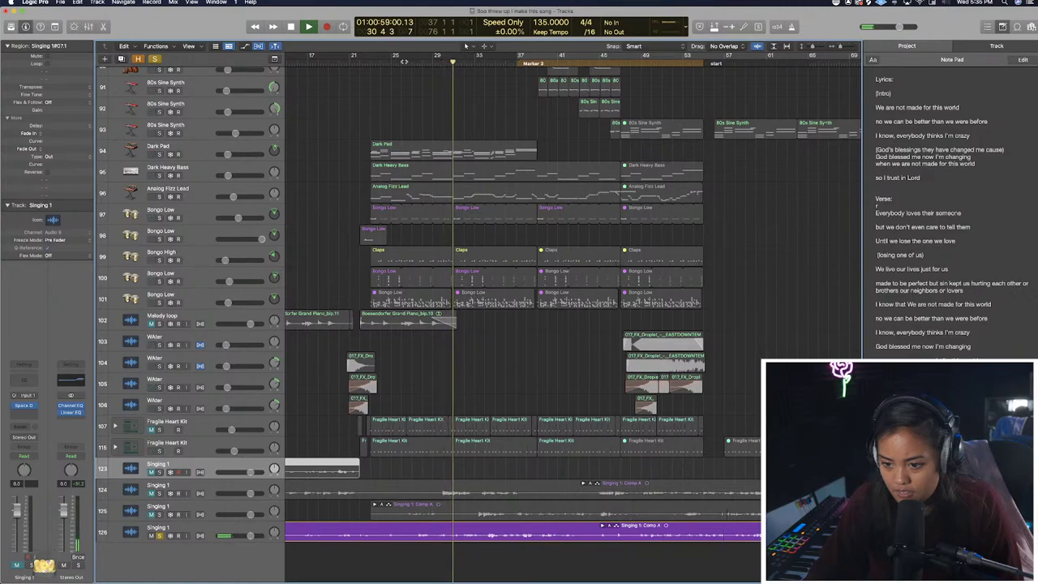
{"action": "left_click", "coordinate": [404, 61]}
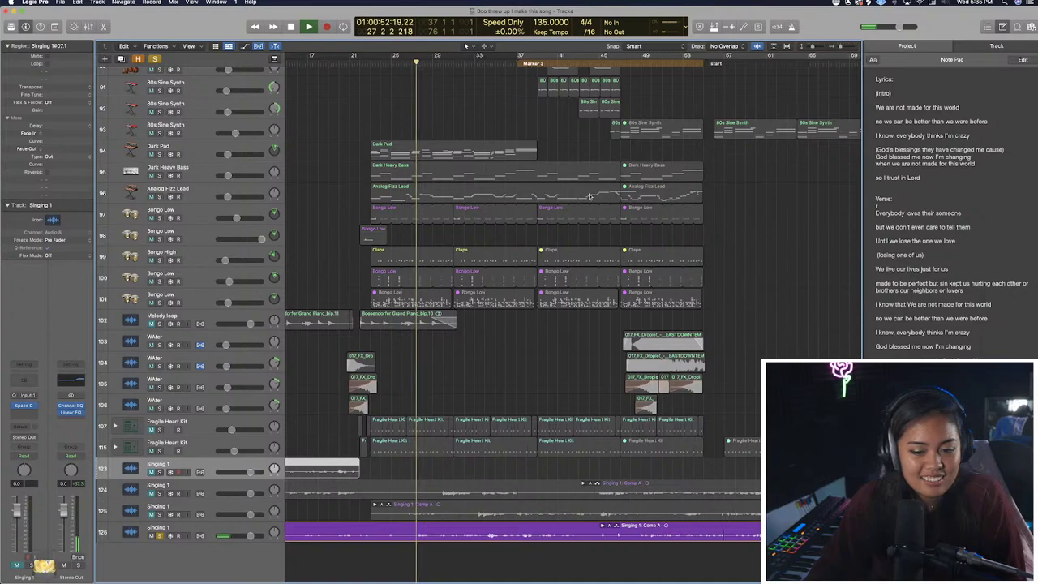
{"action": "left_click_drag", "start_coordinate": [250, 536], "coordinate": [256, 536]}
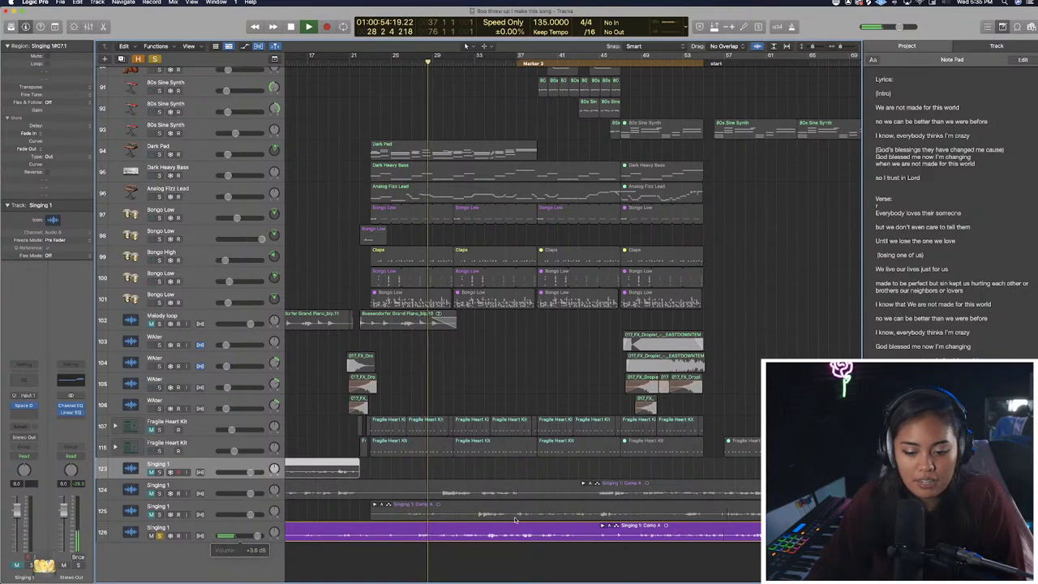
Audition the soloed vocal from Marker 3, the end of that section and the start marker.
{"action": "left_click", "coordinate": [517, 62]}
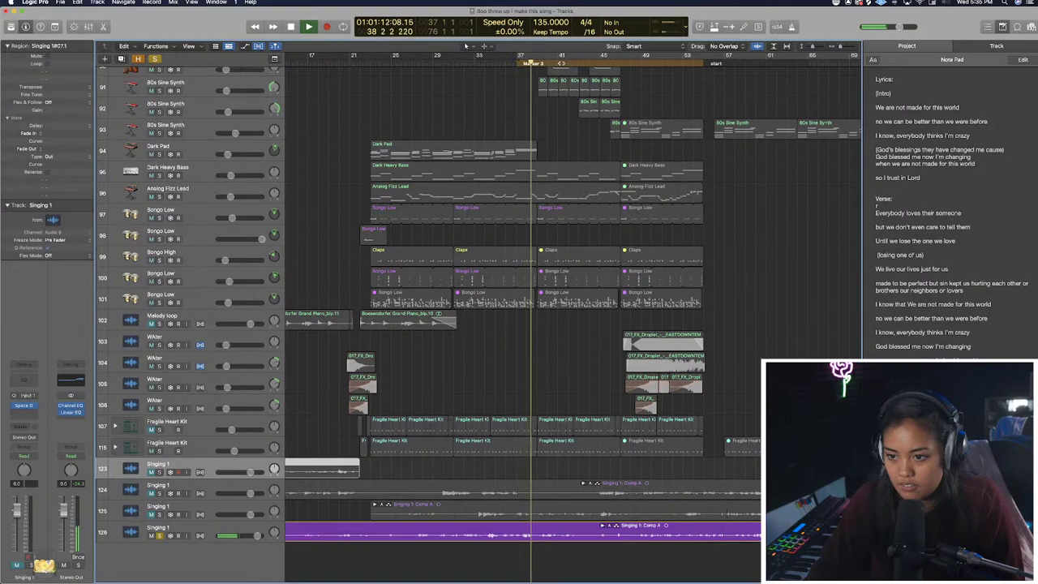
{"action": "left_click", "coordinate": [622, 63]}
{"action": "left_click", "coordinate": [652, 64]}
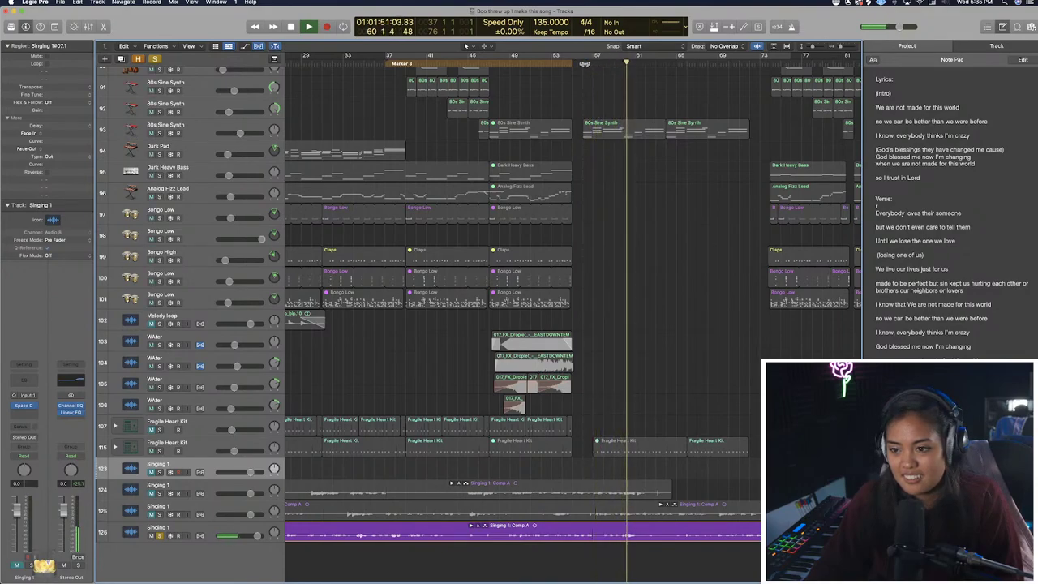
{"action": "left_click", "coordinate": [584, 63]}
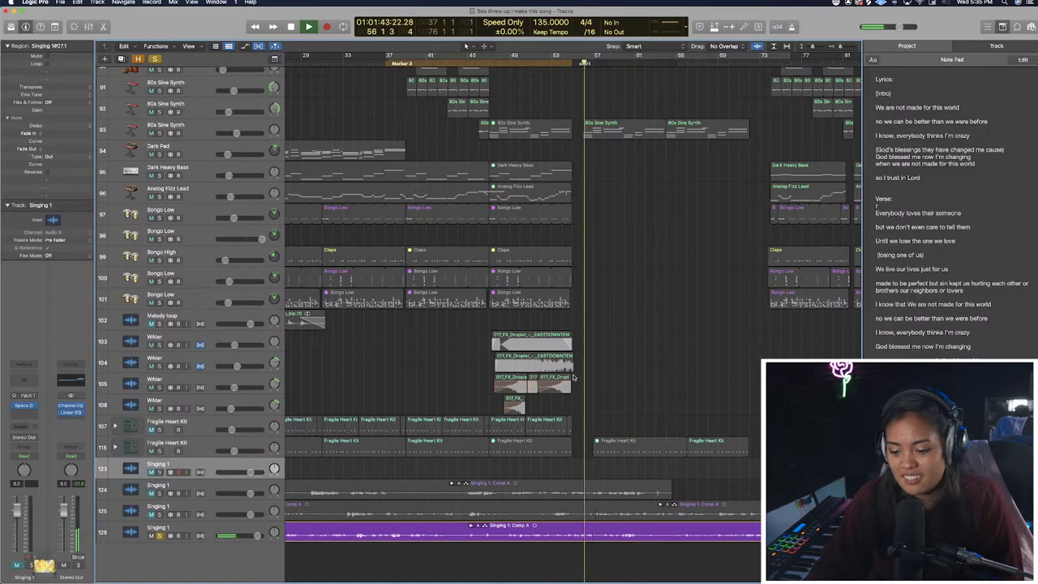
Choose Take 1 for the section following the start marker in track 126's vocal comp and listen through it.
{"action": "left_click", "coordinate": [472, 525]}
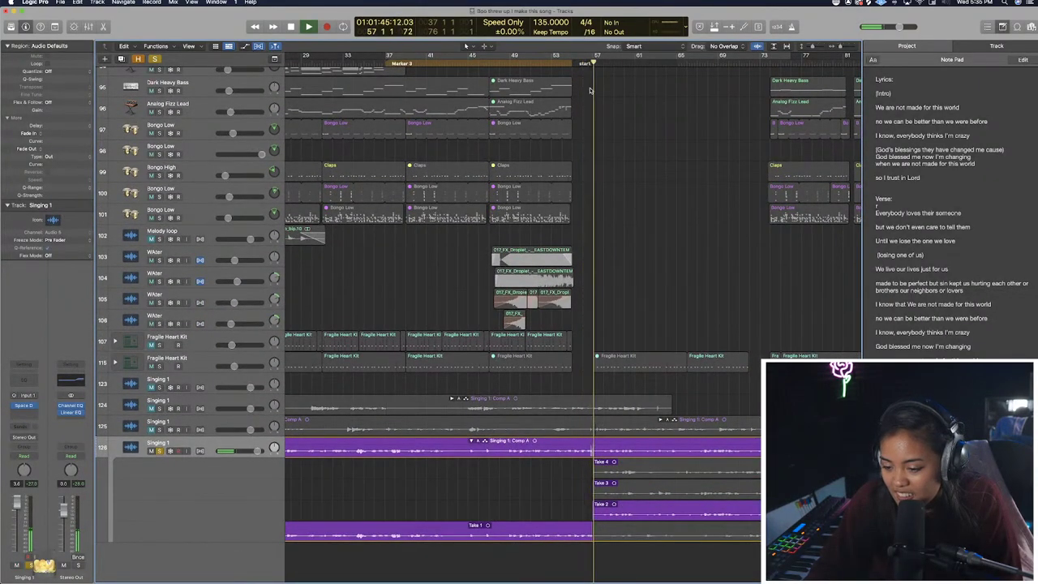
{"action": "left_click", "coordinate": [616, 530]}
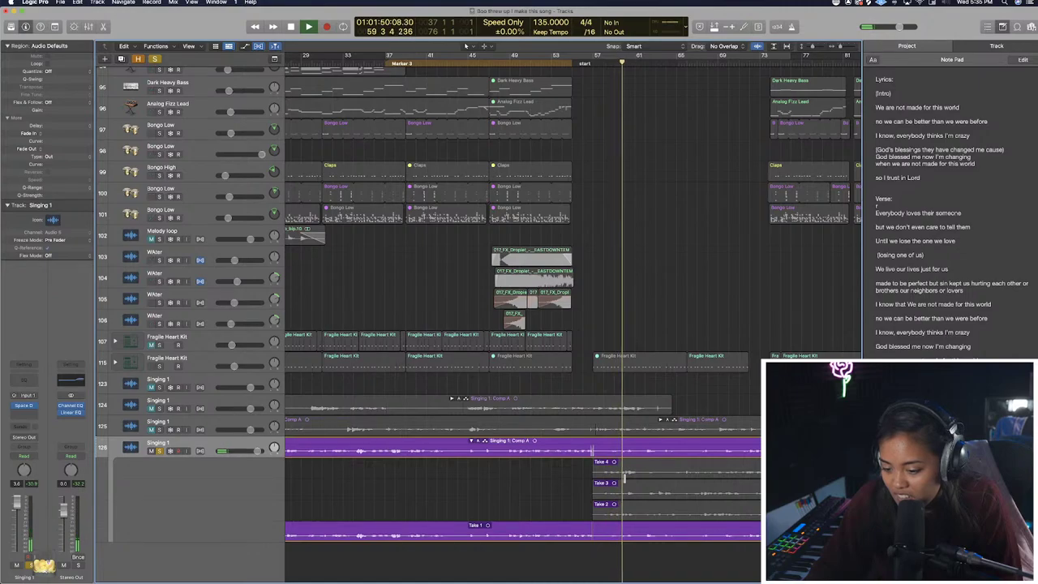
{"action": "scroll", "coordinate": [624, 479], "scroll_direction": "right", "scroll_amount": 3}
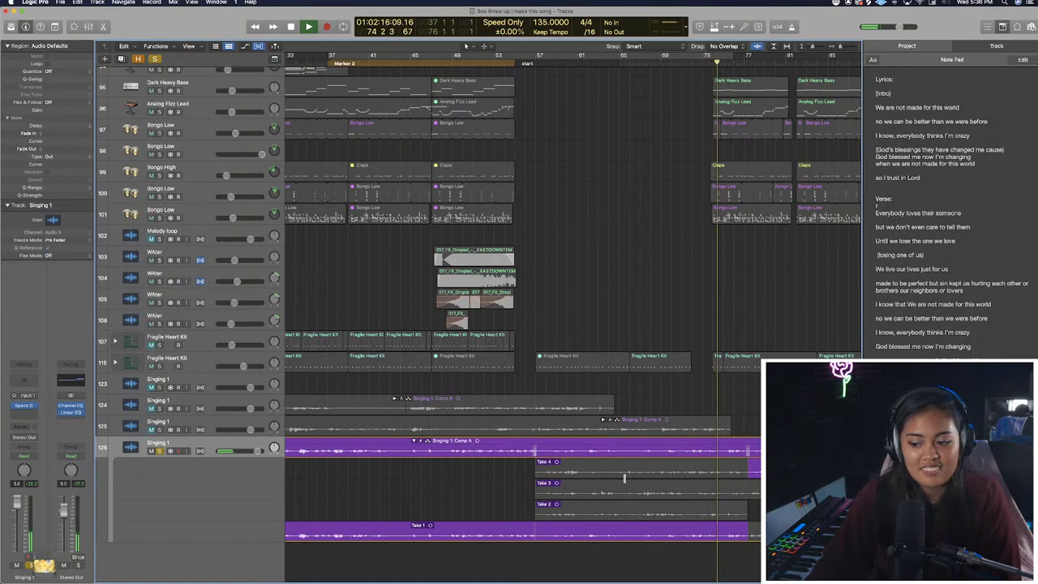
{"action": "scroll", "coordinate": [625, 478], "scroll_direction": "right", "scroll_amount": 3}
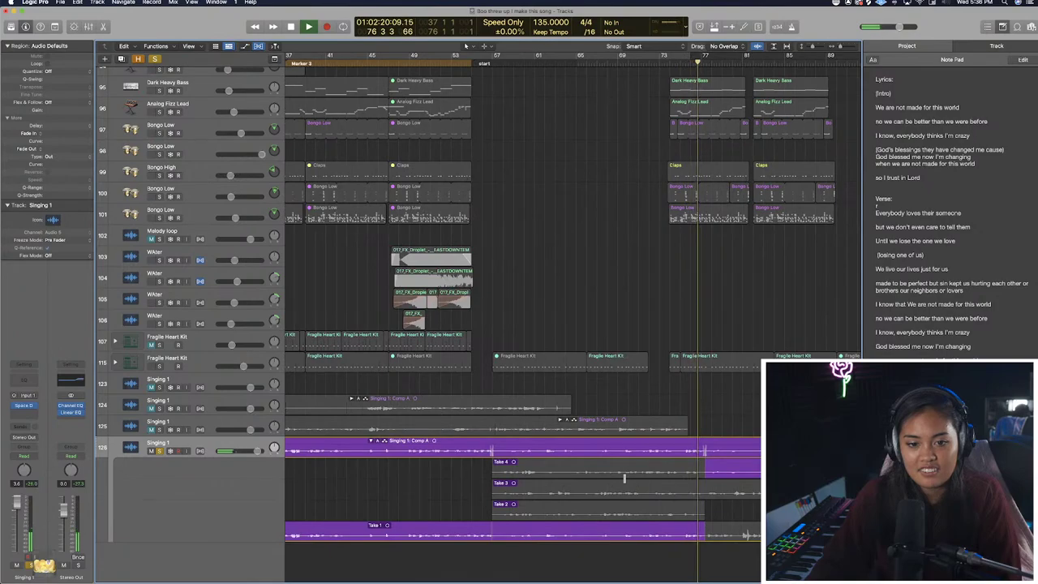
{"action": "key", "text": "space"}
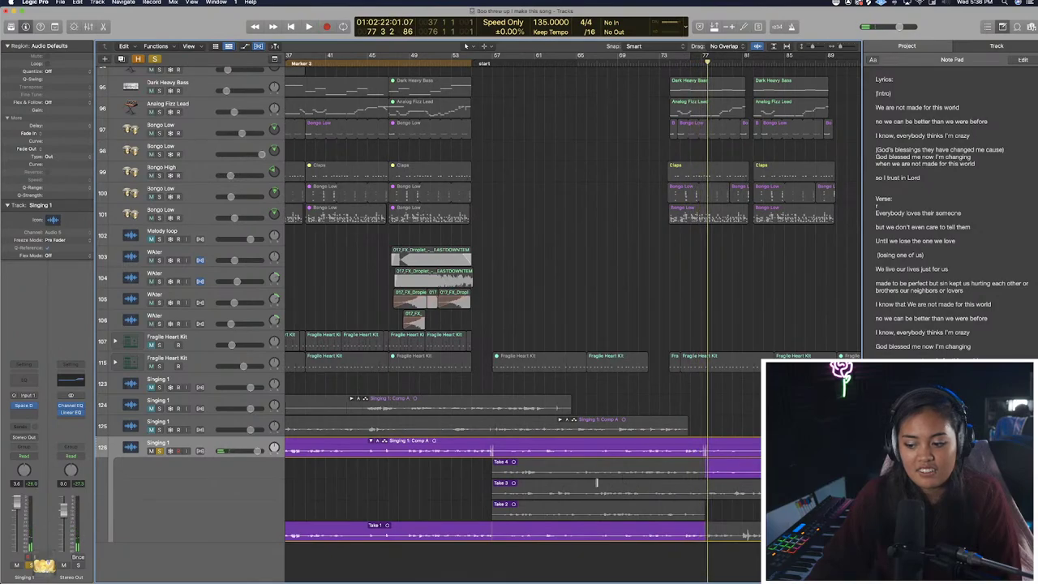
{"action": "left_click", "coordinate": [370, 441]}
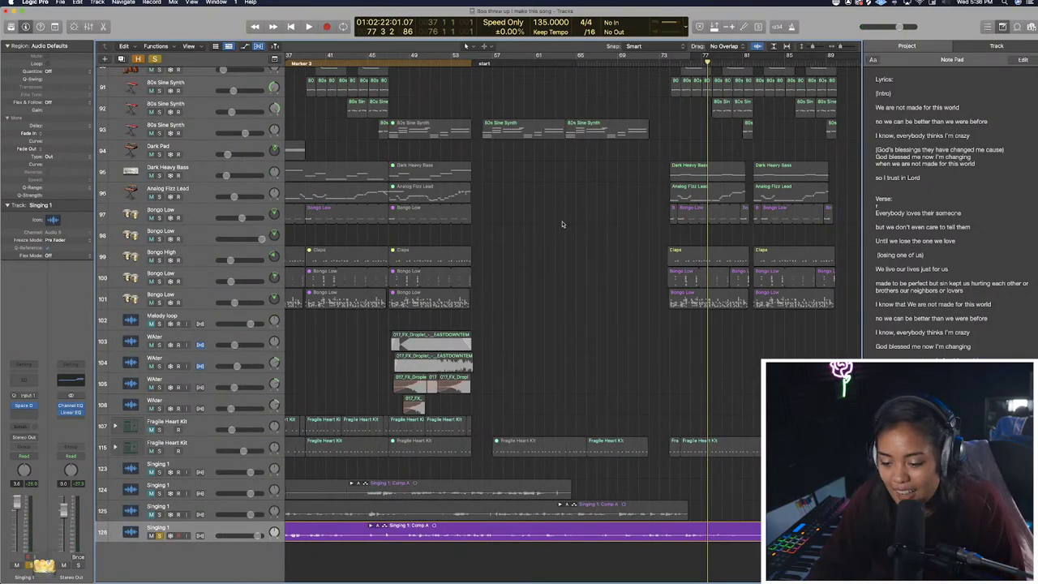
Mute Singing 1 track 126, take it out of solo and place the playhead at bar 59.
{"action": "left_click", "coordinate": [484, 63]}
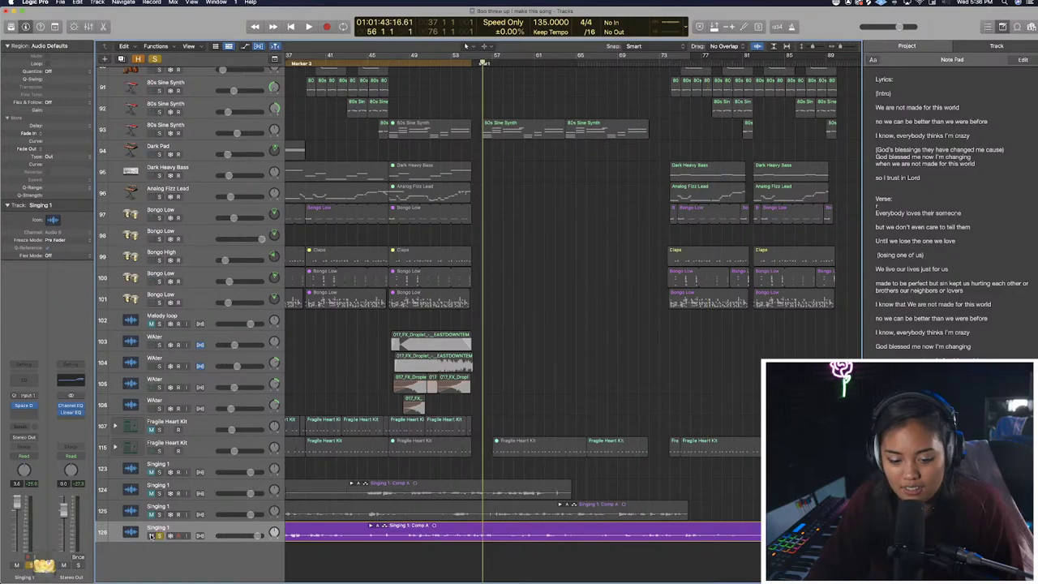
{"action": "left_click", "coordinate": [151, 535]}
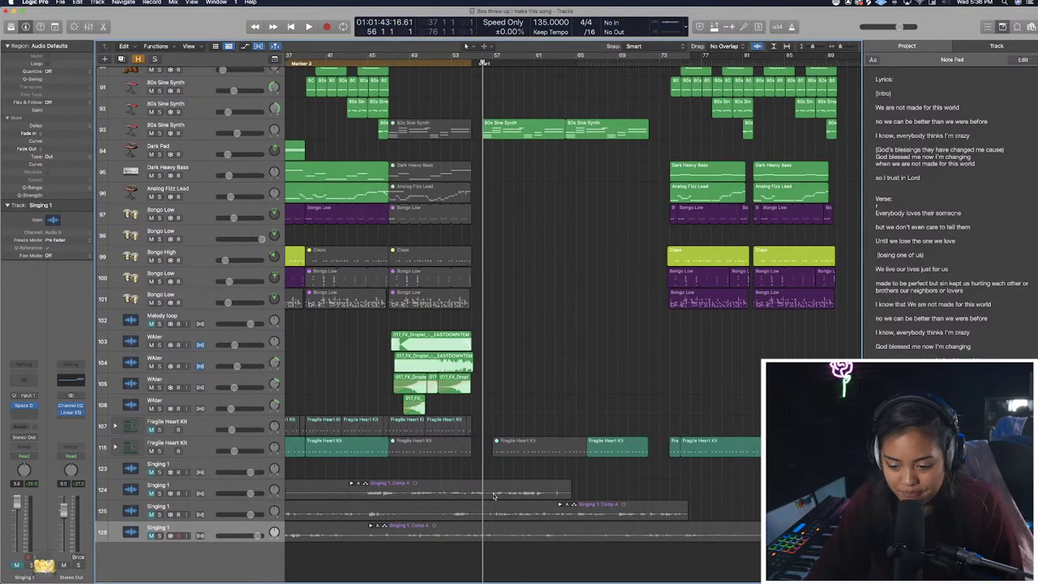
{"action": "left_click", "coordinate": [512, 63]}
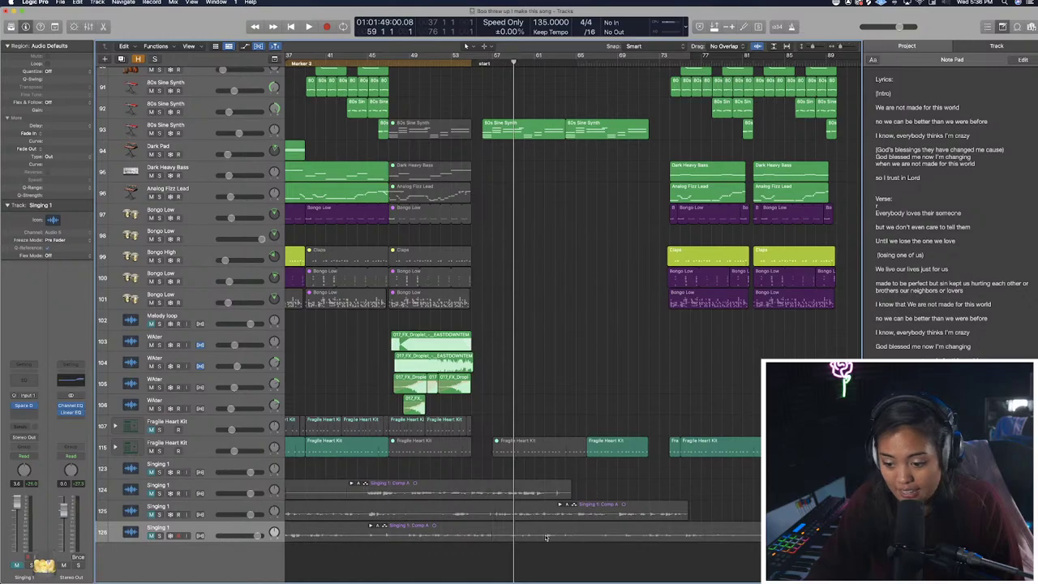
Return the playhead to the beginning of the project and play the opening bars.
{"action": "scroll", "coordinate": [488, 440], "scroll_direction": "left", "scroll_amount": 3}
{"action": "scroll", "coordinate": [487, 440], "scroll_direction": "up", "scroll_amount": 10}
{"action": "key", "text": "super+Left"}
{"action": "scroll", "coordinate": [487, 440], "scroll_direction": "down", "scroll_amount": 5}
{"action": "scroll", "coordinate": [490, 435], "scroll_direction": "up", "scroll_amount": 7}
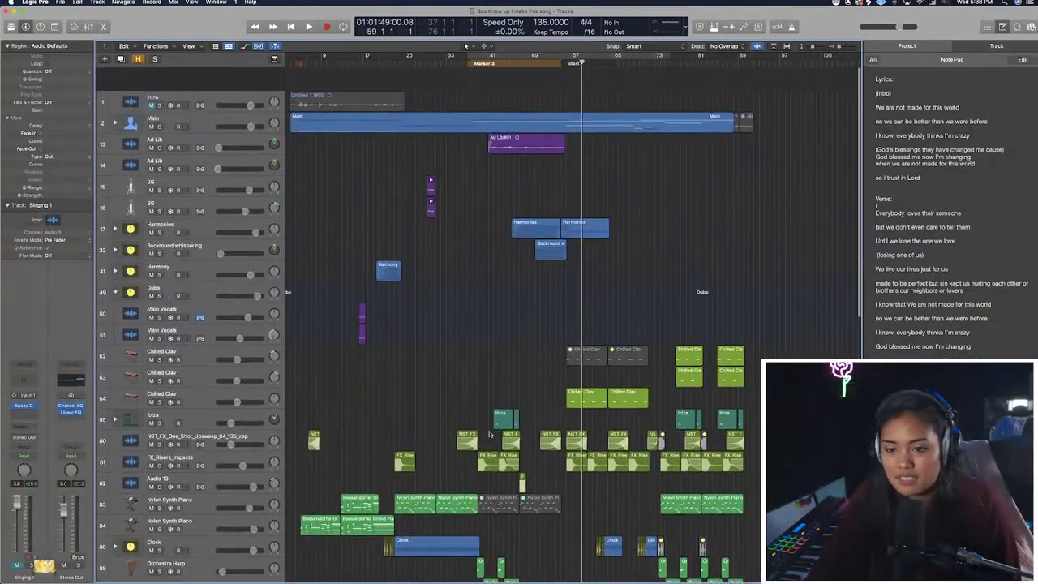
{"action": "scroll", "coordinate": [489, 436], "scroll_direction": "down", "scroll_amount": 1}
{"action": "key", "text": "Return"}
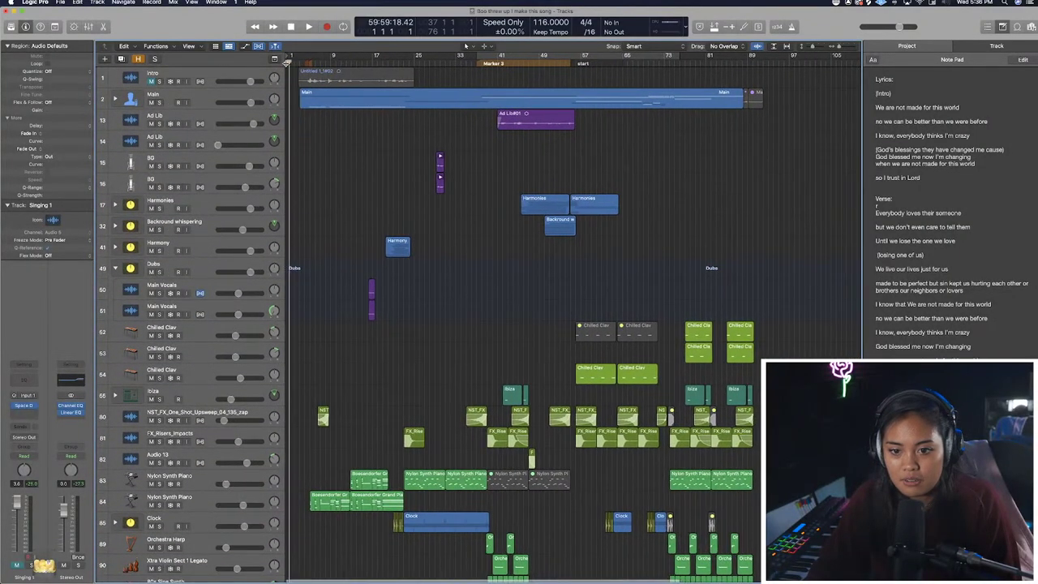
{"action": "key", "text": "super+Right"}
{"action": "key", "text": "space"}
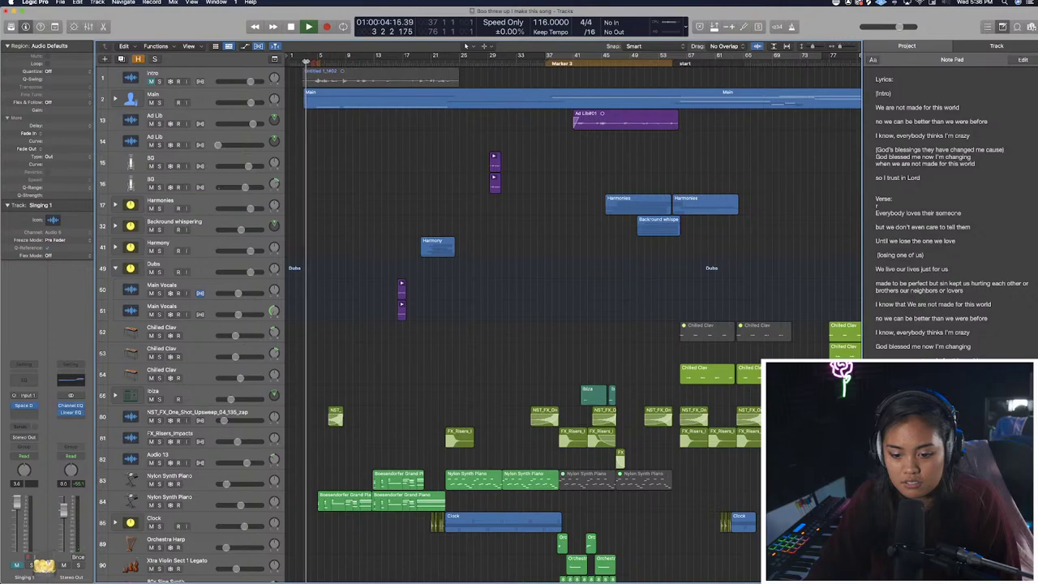
{"action": "key", "text": "super+Right"}
{"action": "key", "text": "space"}
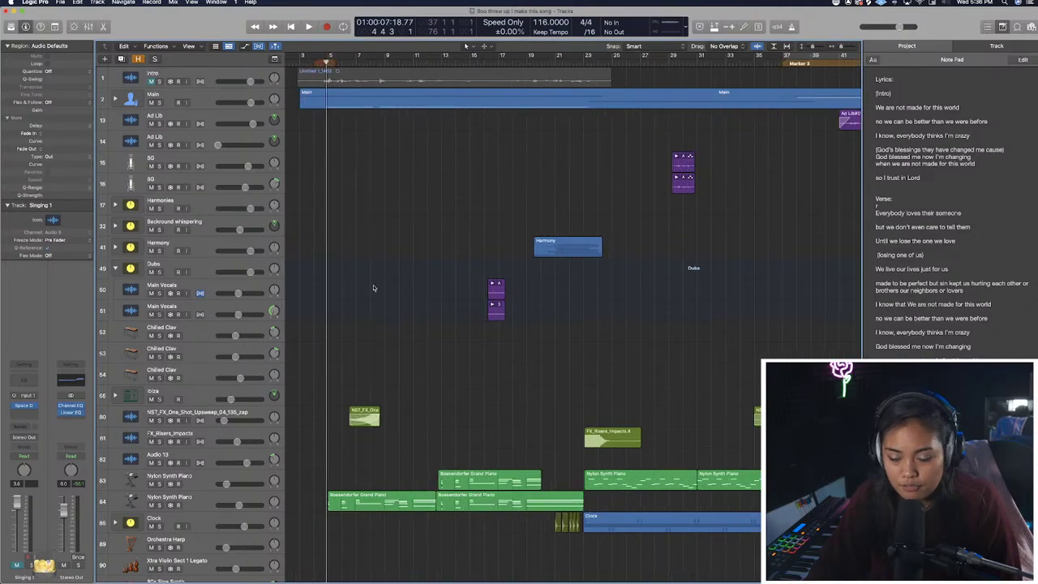
Examine the instrument and percussion regions across the whole arrangement.
{"action": "scroll", "coordinate": [373, 261], "scroll_direction": "down", "scroll_amount": 10}
{"action": "scroll", "coordinate": [382, 300], "scroll_direction": "up", "scroll_amount": 5}
{"action": "scroll", "coordinate": [632, 308], "scroll_direction": "right", "scroll_amount": 5}
{"action": "key", "text": "super+Left"}
{"action": "key", "text": "super+Left"}
{"action": "key", "text": "super+Left"}
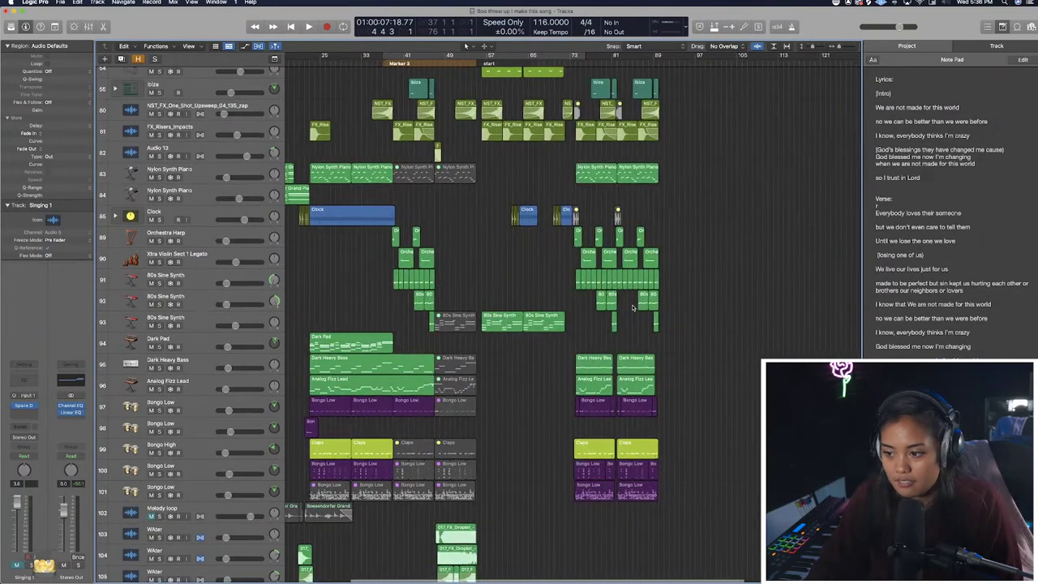
{"action": "scroll", "coordinate": [632, 307], "scroll_direction": "up", "scroll_amount": 4}
{"action": "scroll", "coordinate": [632, 307], "scroll_direction": "down", "scroll_amount": 6}
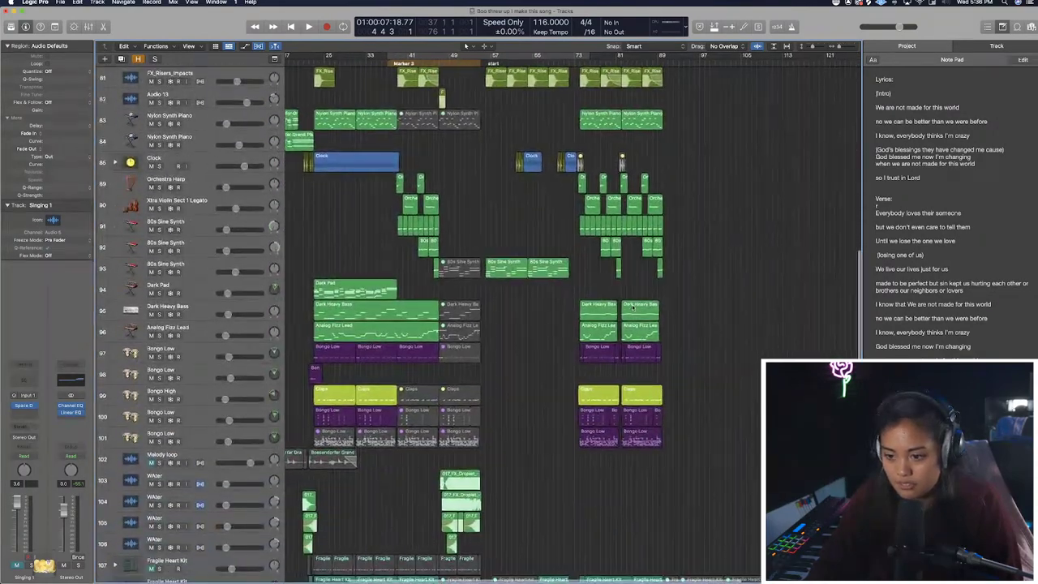
{"action": "scroll", "coordinate": [632, 305], "scroll_direction": "left", "scroll_amount": 4}
{"action": "scroll", "coordinate": [471, 200], "scroll_direction": "up", "scroll_amount": 4}
Solo Nylon Synth Piano track 84 and play it from bar 5.
{"action": "key", "text": "super+Right"}
{"action": "key", "text": "super+Right"}
{"action": "key", "text": "super+Right"}
{"action": "key", "text": "super+Right"}
{"action": "key", "text": "super+Right"}
{"action": "key", "text": "super+Right"}
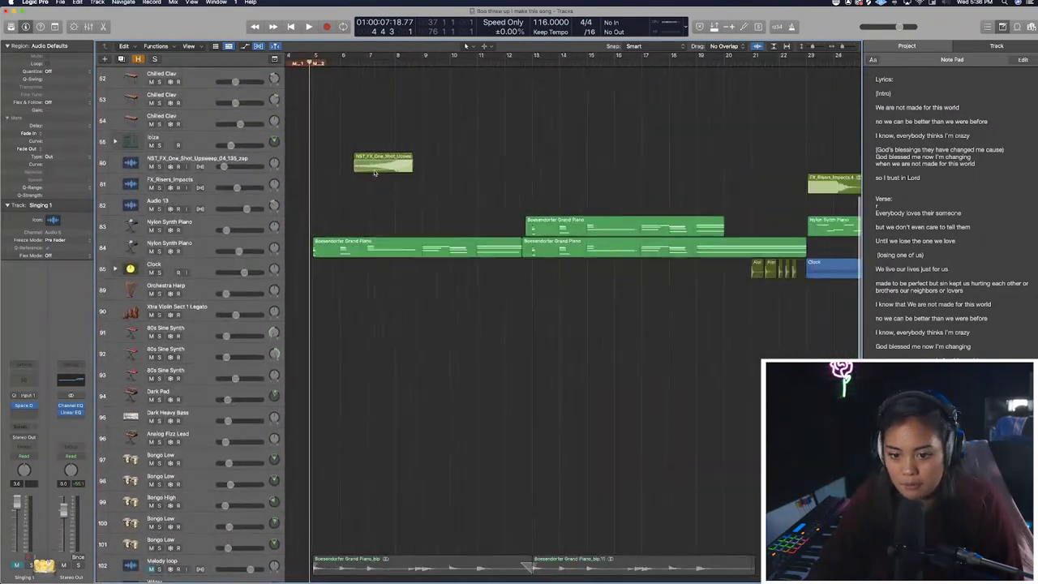
{"action": "key", "text": "super+Right"}
{"action": "key", "text": "super+Right"}
{"action": "left_click", "coordinate": [316, 64]}
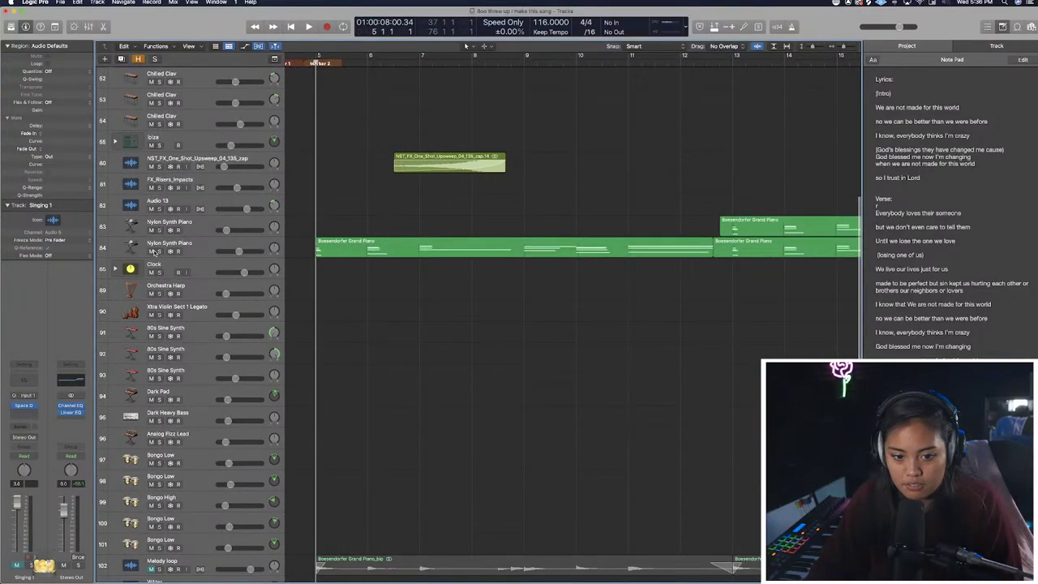
{"action": "left_click", "coordinate": [159, 251]}
{"action": "key", "text": "space"}
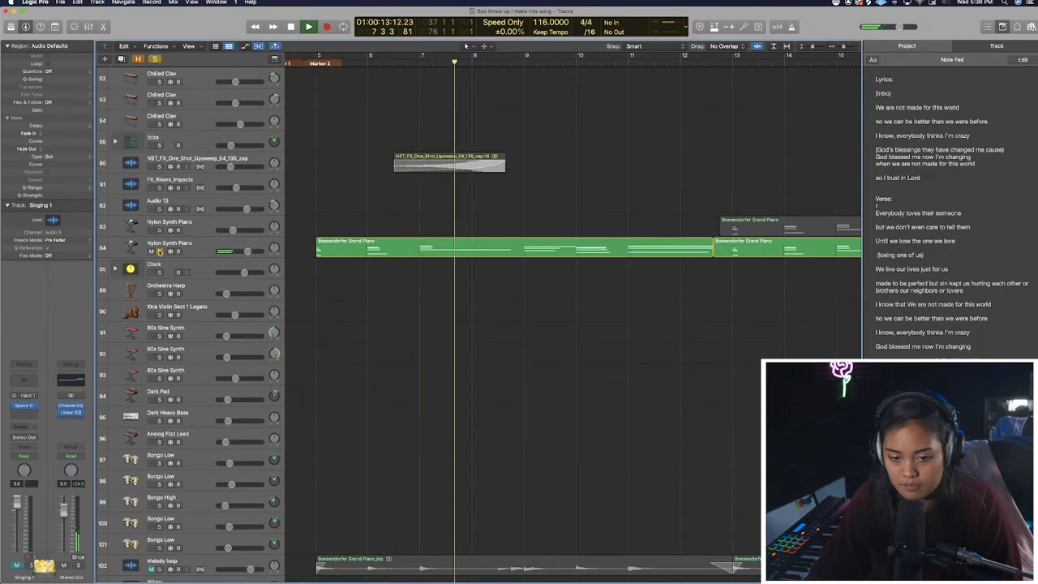
Audition the soloed piano part again from about bar 9.
{"action": "key", "text": "space"}
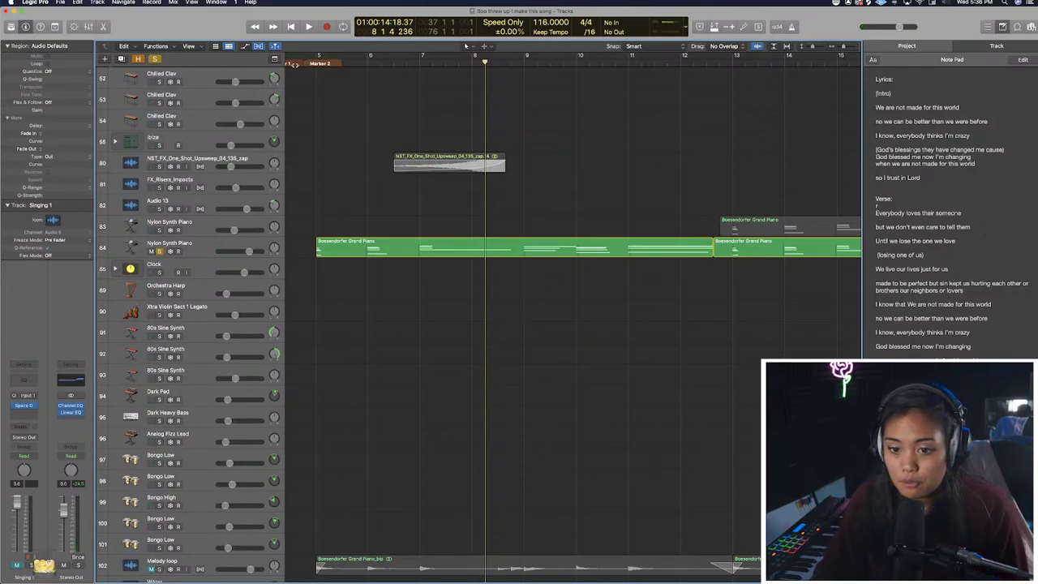
{"action": "left_click", "coordinate": [520, 63]}
{"action": "key", "text": "space"}
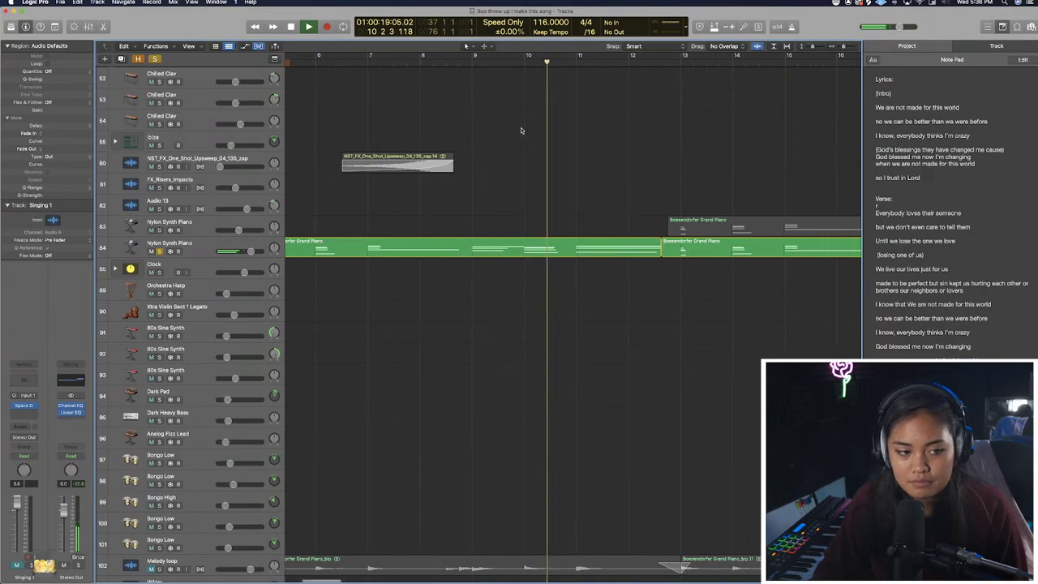
{"action": "key", "text": "super+Left"}
{"action": "key", "text": "super+Left"}
{"action": "key", "text": "super+Left"}
{"action": "key", "text": "super+Left"}
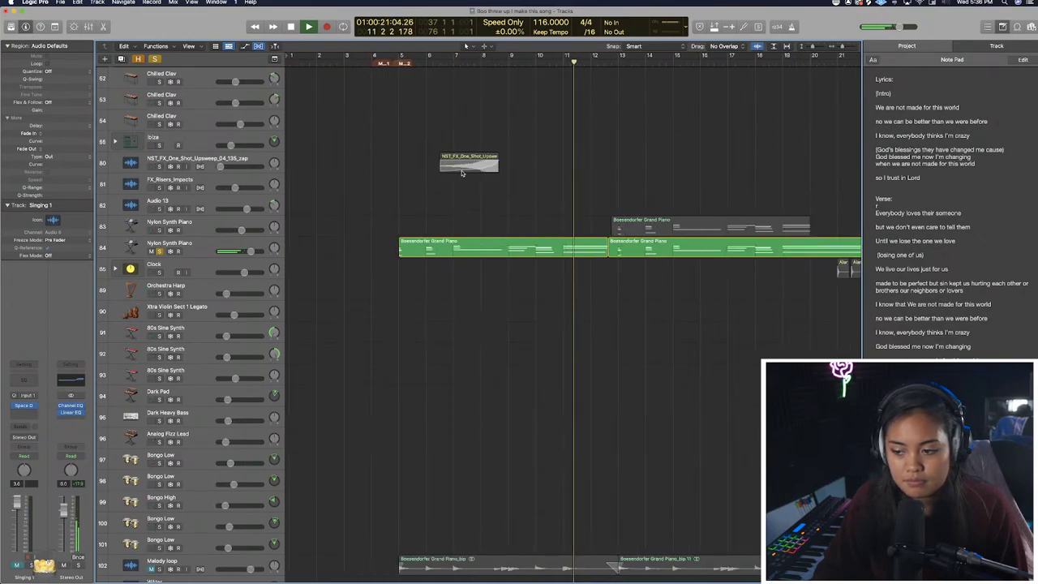
{"action": "key", "text": "space"}
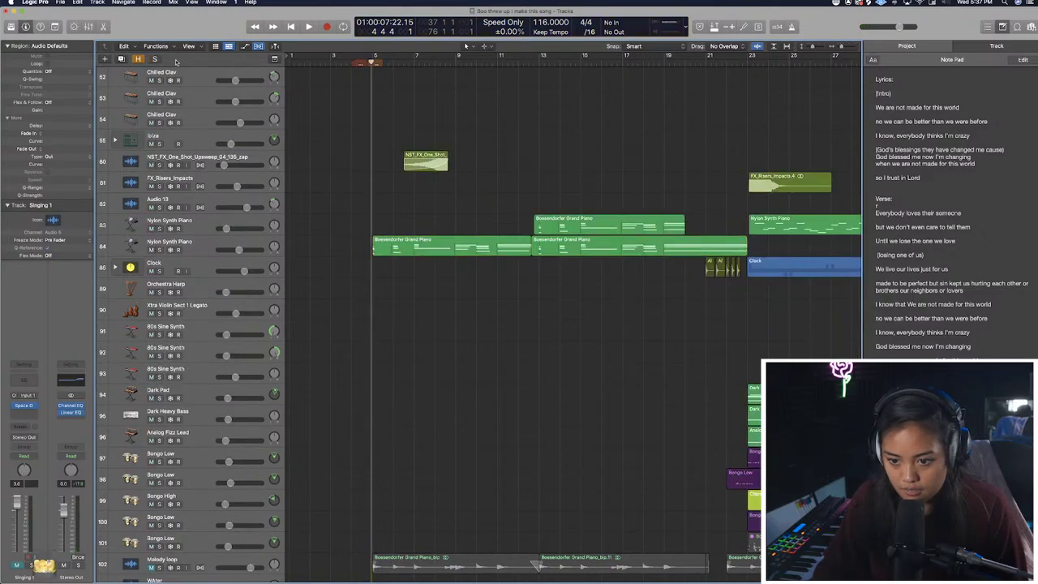
Play the full mix from bar 5 and collapse the Dubs track stack.
{"action": "scroll", "coordinate": [372, 123], "scroll_direction": "up", "scroll_amount": 6}
{"action": "scroll", "coordinate": [372, 122], "scroll_direction": "up", "scroll_amount": 4}
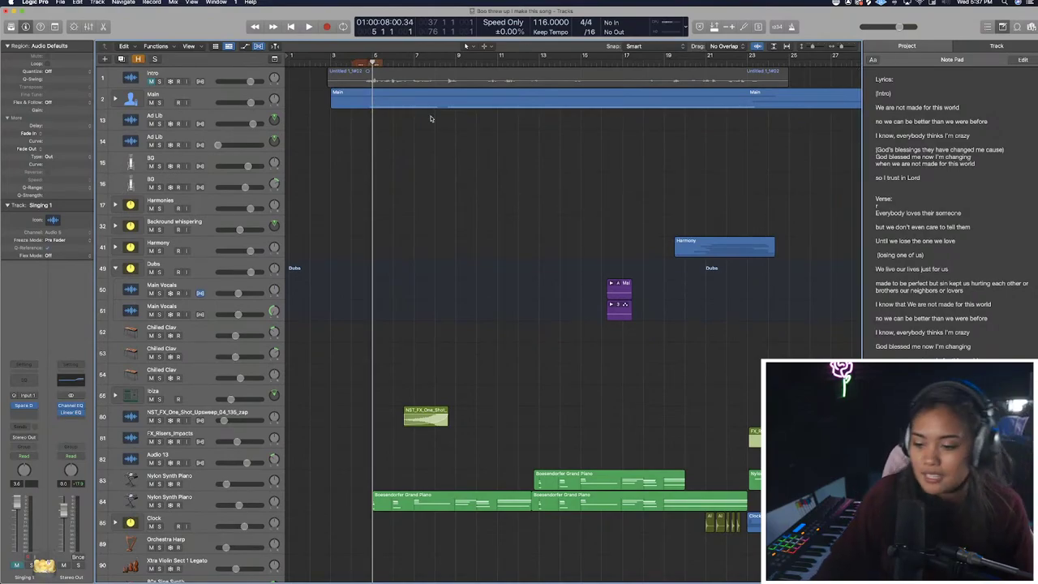
{"action": "key", "text": "space"}
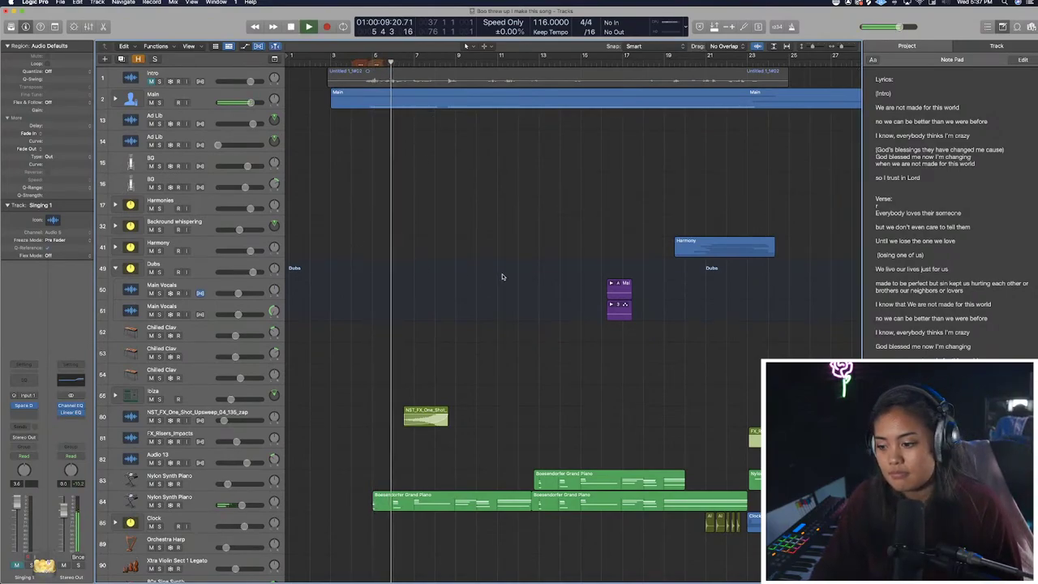
{"action": "scroll", "coordinate": [498, 273], "scroll_direction": "down", "scroll_amount": 2}
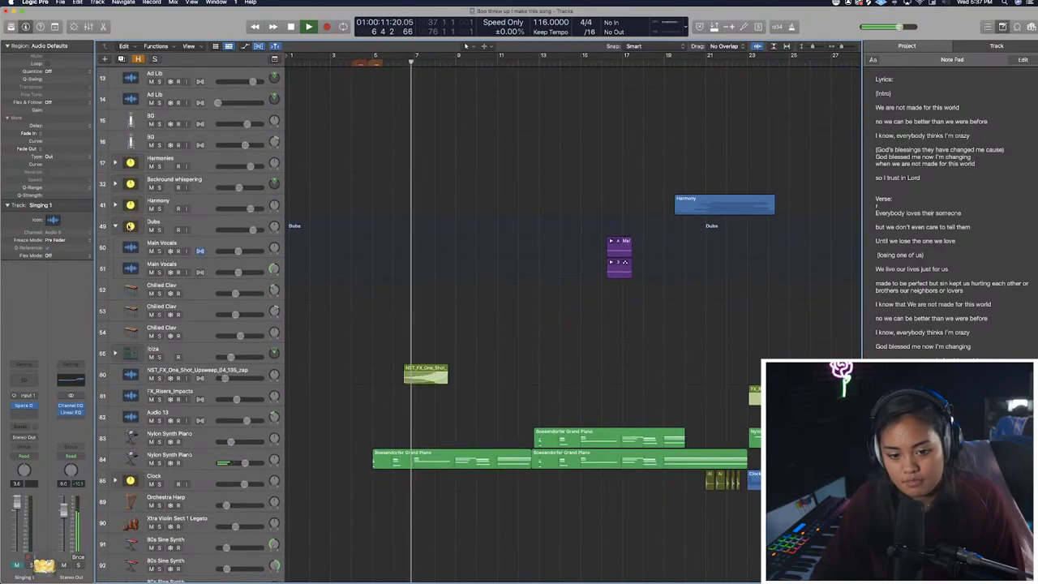
{"action": "left_click", "coordinate": [115, 227]}
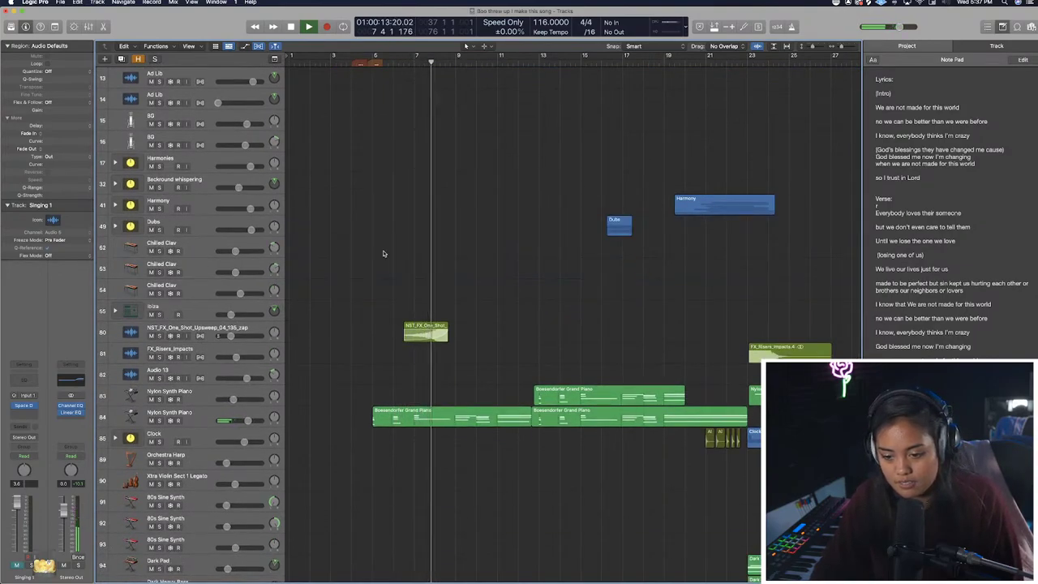
Examine the intro and the sections after it in the arrangement during playback.
{"action": "scroll", "coordinate": [383, 253], "scroll_direction": "right", "scroll_amount": 2}
{"action": "scroll", "coordinate": [383, 253], "scroll_direction": "down", "scroll_amount": 1}
{"action": "scroll", "coordinate": [384, 253], "scroll_direction": "right", "scroll_amount": 2}
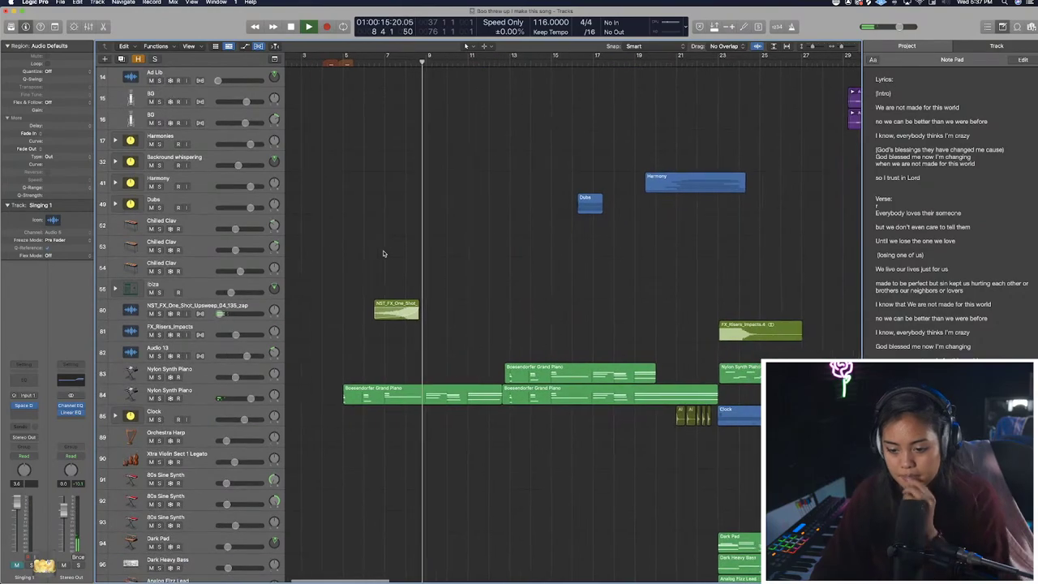
{"action": "scroll", "coordinate": [384, 254], "scroll_direction": "right", "scroll_amount": 5}
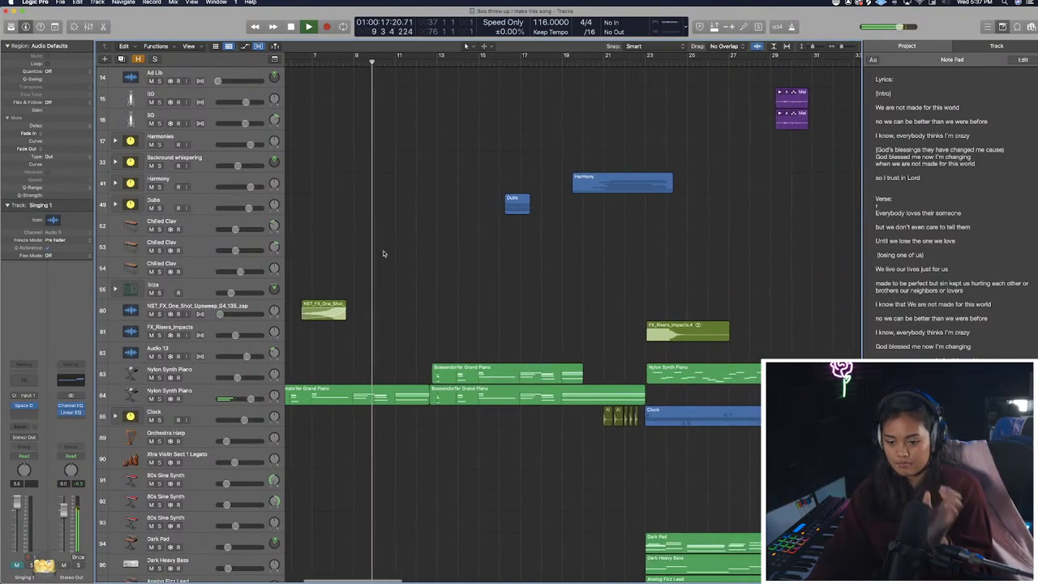
{"action": "scroll", "coordinate": [384, 254], "scroll_direction": "down", "scroll_amount": 3}
{"action": "key", "text": "super+Left"}
{"action": "key", "text": "super+Left"}
{"action": "key", "text": "super+Left"}
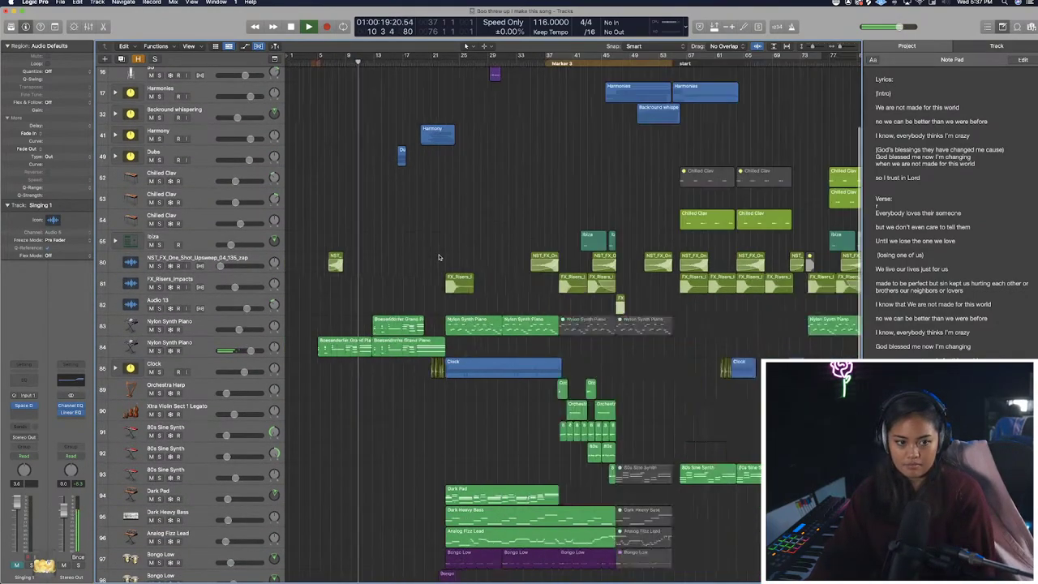
Lower the Main vocal stack's volume slightly during playback, stop, and move the playhead back to bar 17.
{"action": "scroll", "coordinate": [422, 261], "scroll_direction": "up", "scroll_amount": 5}
{"action": "scroll", "coordinate": [439, 256], "scroll_direction": "down", "scroll_amount": 1}
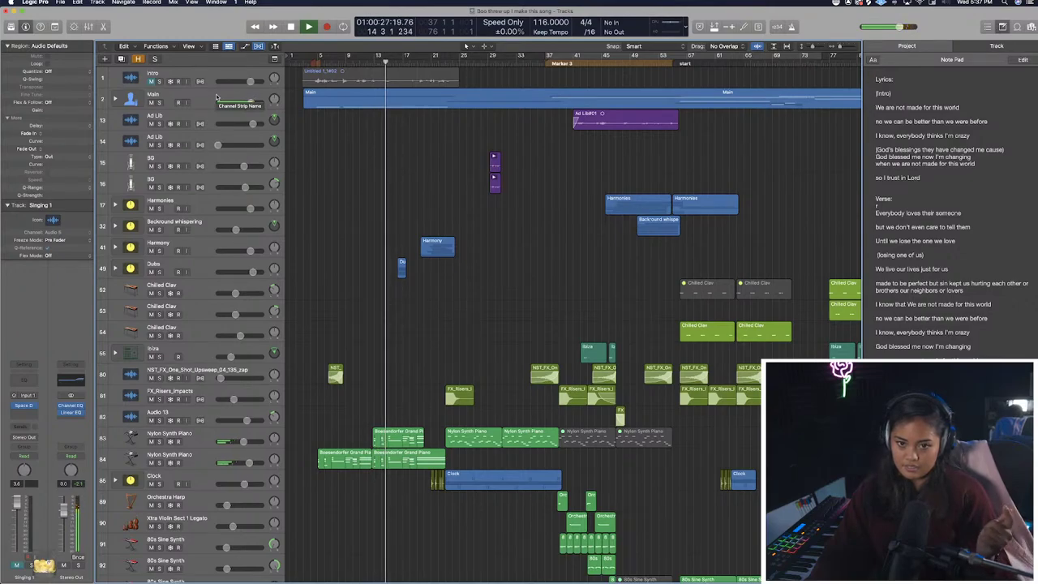
{"action": "left_click_drag", "start_coordinate": [248, 102], "coordinate": [244, 103]}
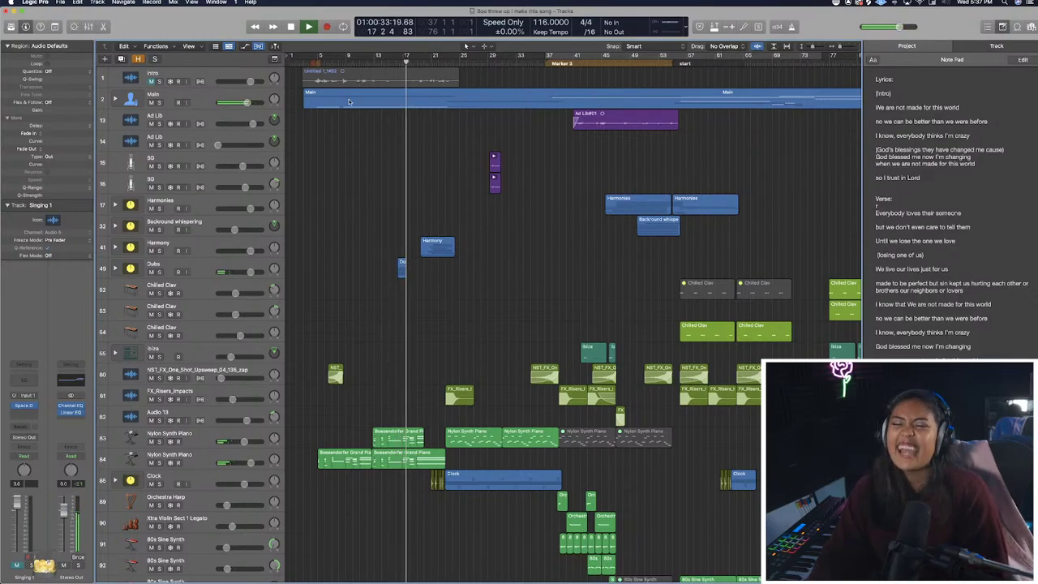
{"action": "key", "text": "space"}
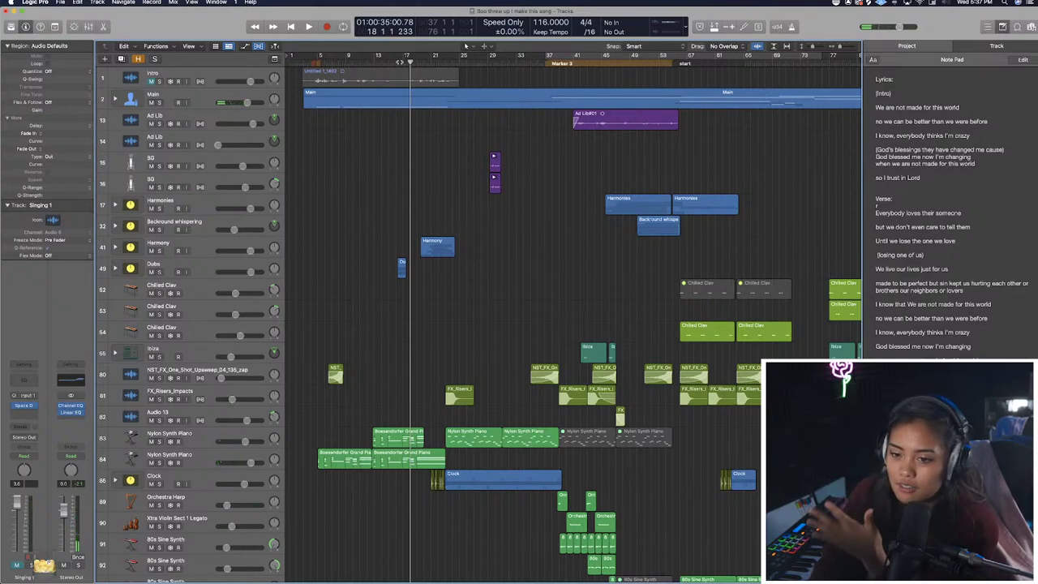
{"action": "key", "text": "comma"}
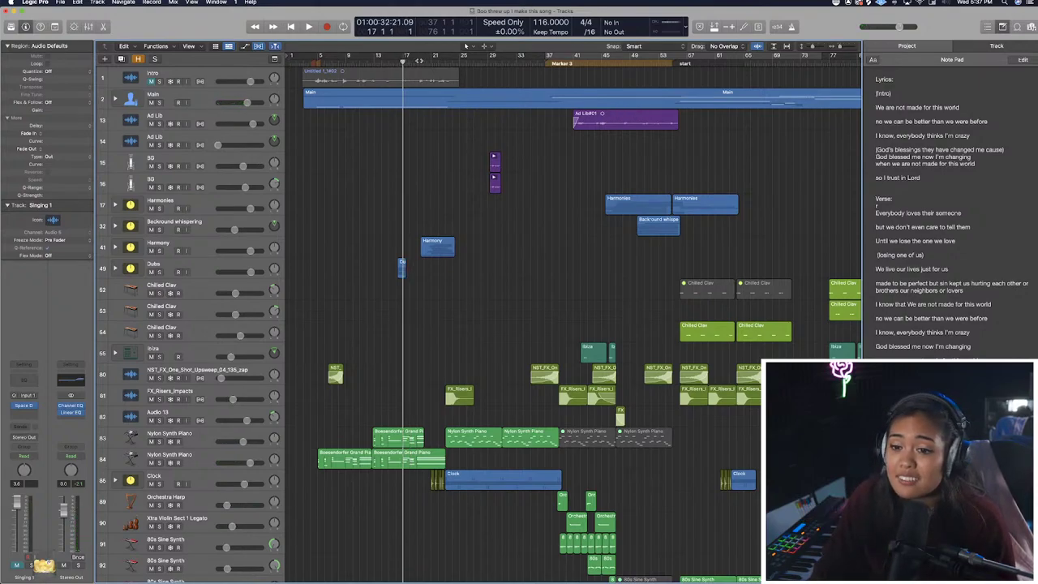
Play the mix from bar 17 and lower the Main vocal stack's volume to about -4.8 dB.
{"action": "scroll", "coordinate": [432, 129], "scroll_direction": "down", "scroll_amount": 5}
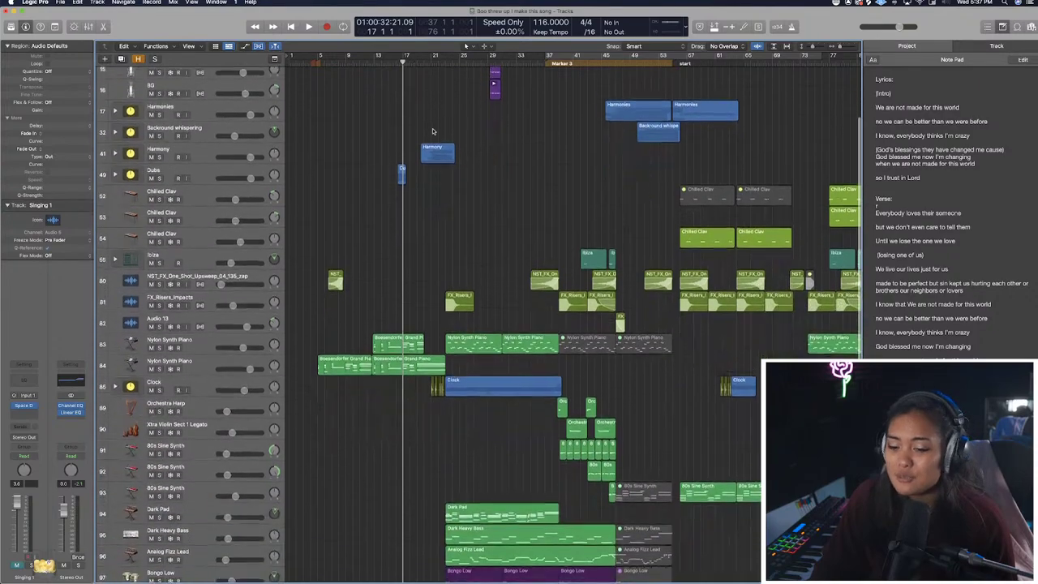
{"action": "key", "text": "space"}
{"action": "scroll", "coordinate": [410, 271], "scroll_direction": "up", "scroll_amount": 5}
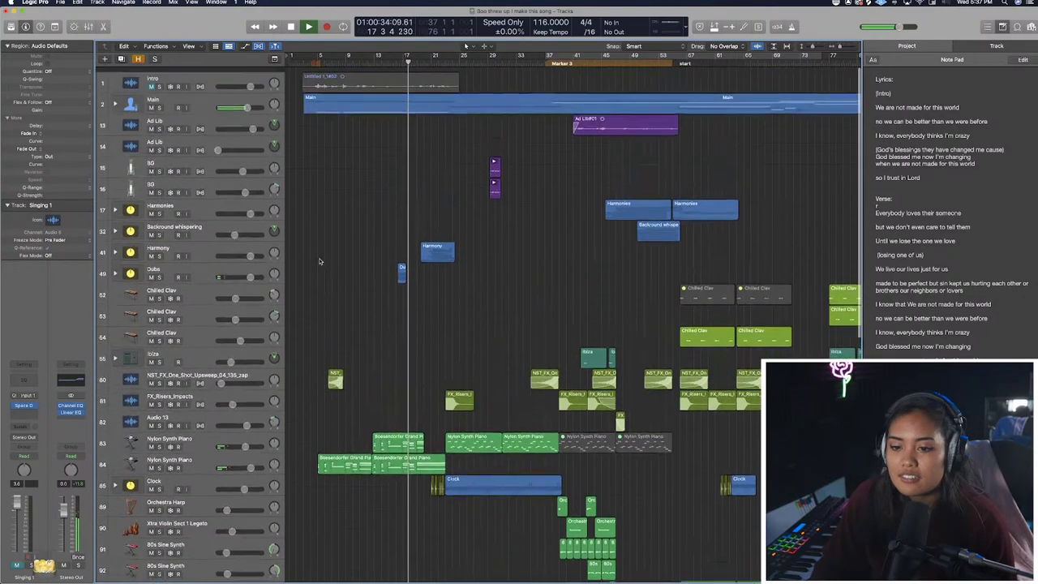
{"action": "left_click", "coordinate": [248, 107]}
{"action": "left_click_drag", "start_coordinate": [248, 106], "coordinate": [241, 106]}
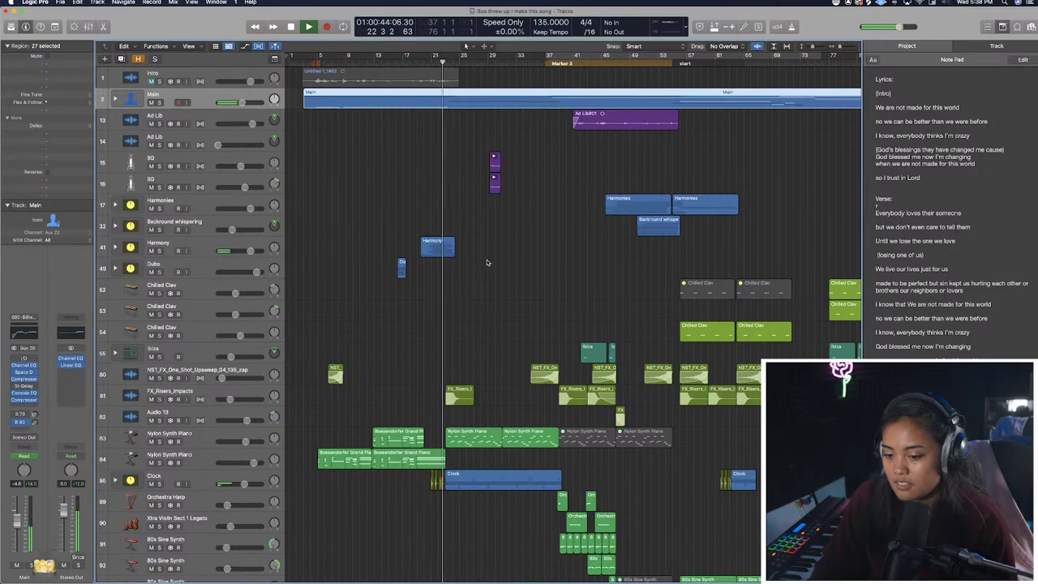
Examine the instrumental tracks during playback up to bar 25, stop, and check the takes inside the Main vocal stack.
{"action": "scroll", "coordinate": [487, 263], "scroll_direction": "down", "scroll_amount": 6}
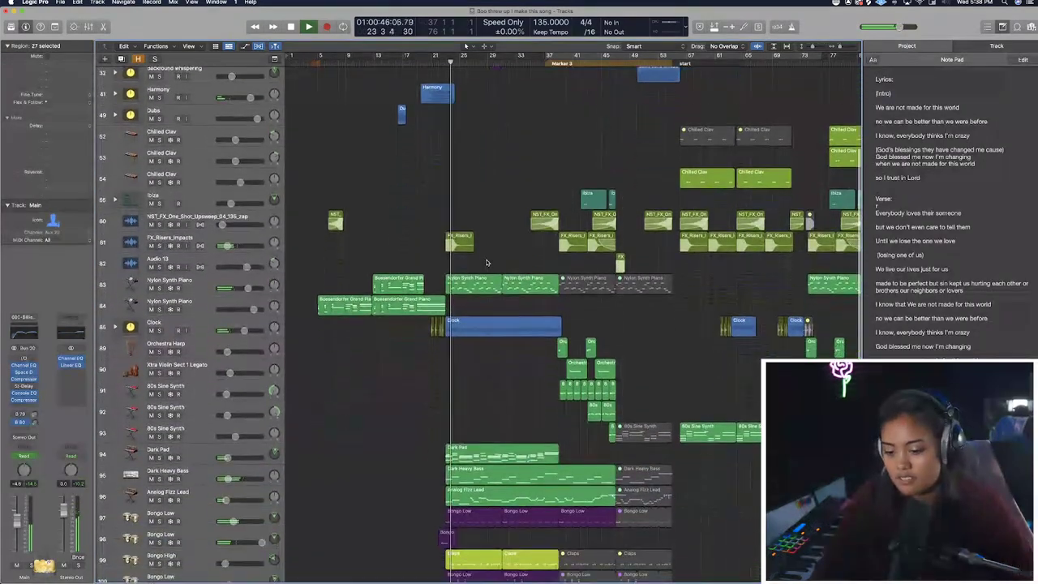
{"action": "scroll", "coordinate": [487, 262], "scroll_direction": "down", "scroll_amount": 4}
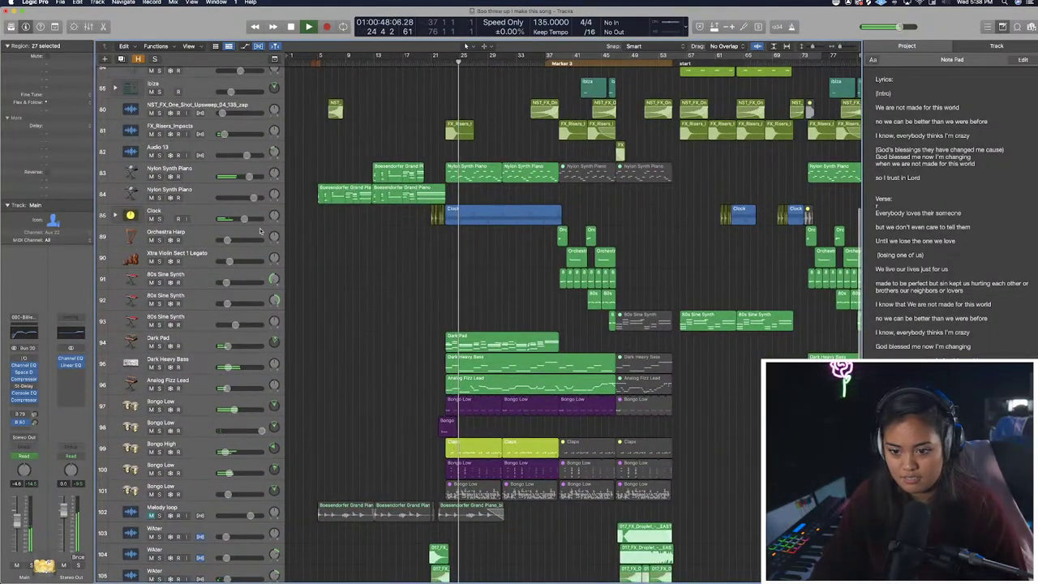
{"action": "scroll", "coordinate": [260, 231], "scroll_direction": "up", "scroll_amount": 10}
{"action": "key", "text": "space"}
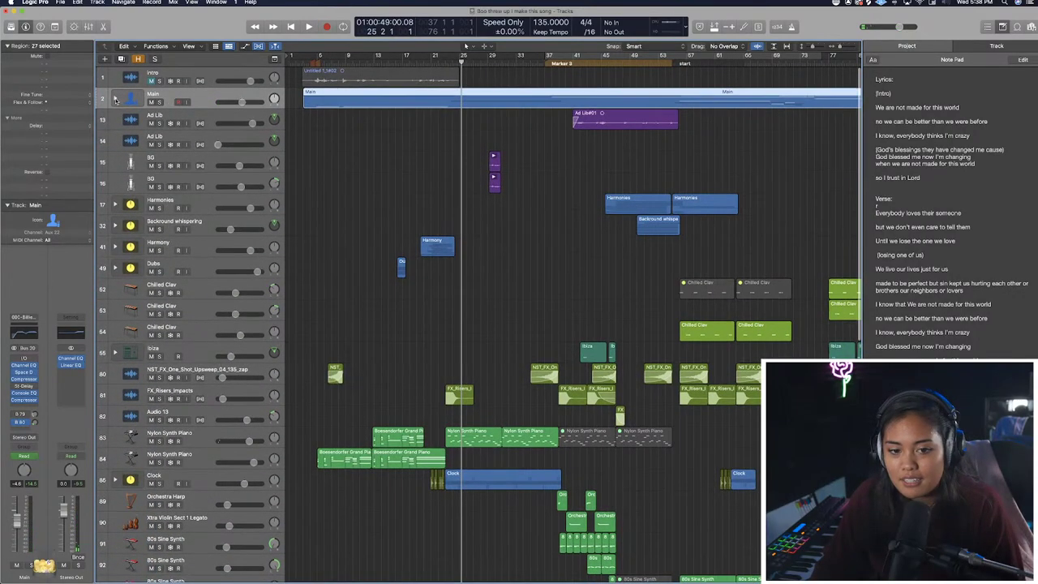
{"action": "left_click", "coordinate": [115, 99]}
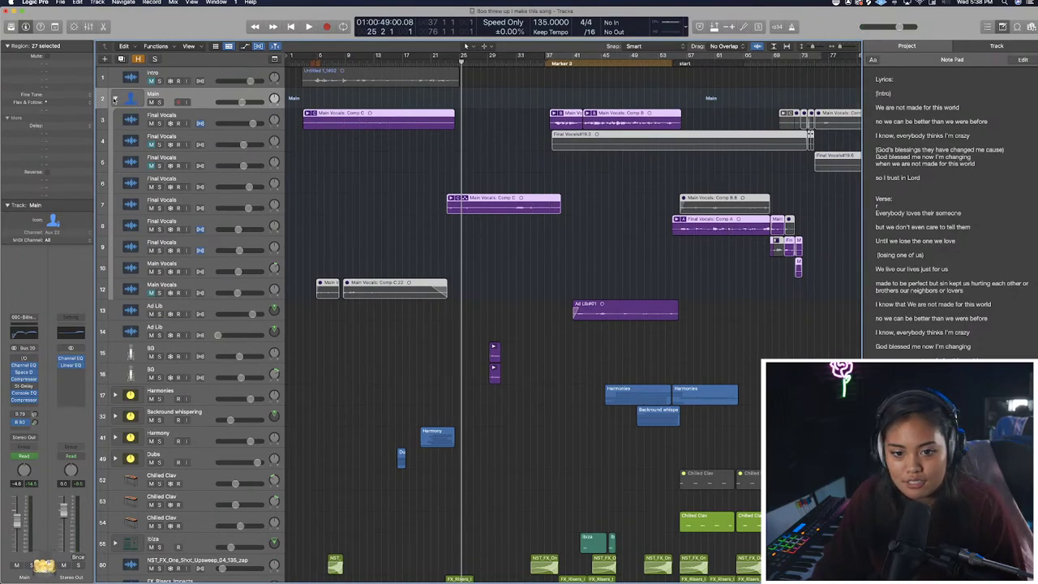
{"action": "left_click", "coordinate": [115, 99]}
Replay the passage before bar 25 and raise the Main vocal stack's volume to +2.5 dB.
{"action": "left_click_drag", "start_coordinate": [242, 102], "coordinate": [250, 103]}
{"action": "left_click", "coordinate": [416, 62]}
{"action": "key", "text": "space"}
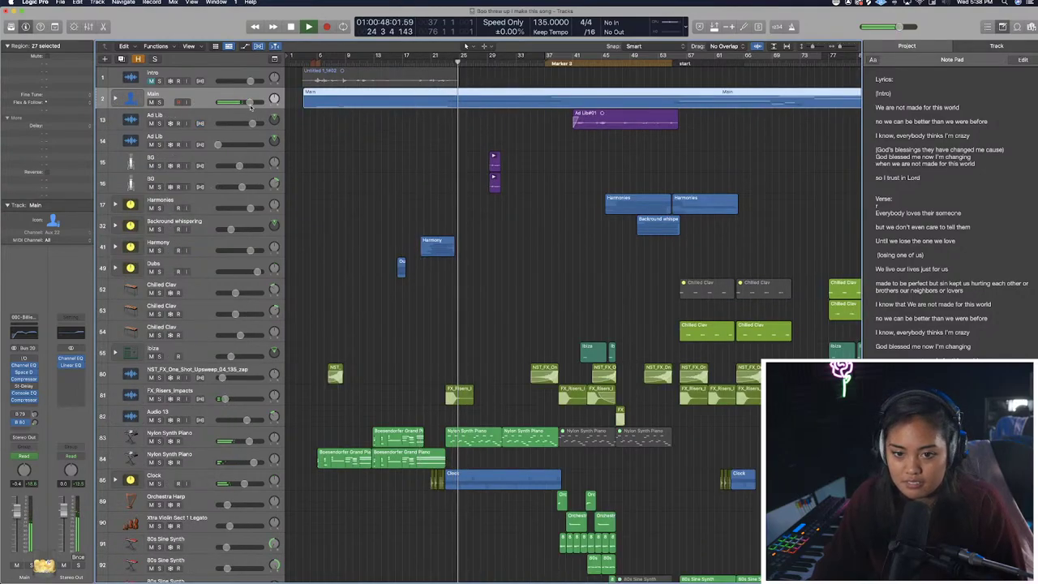
{"action": "left_click_drag", "start_coordinate": [251, 103], "coordinate": [255, 103]}
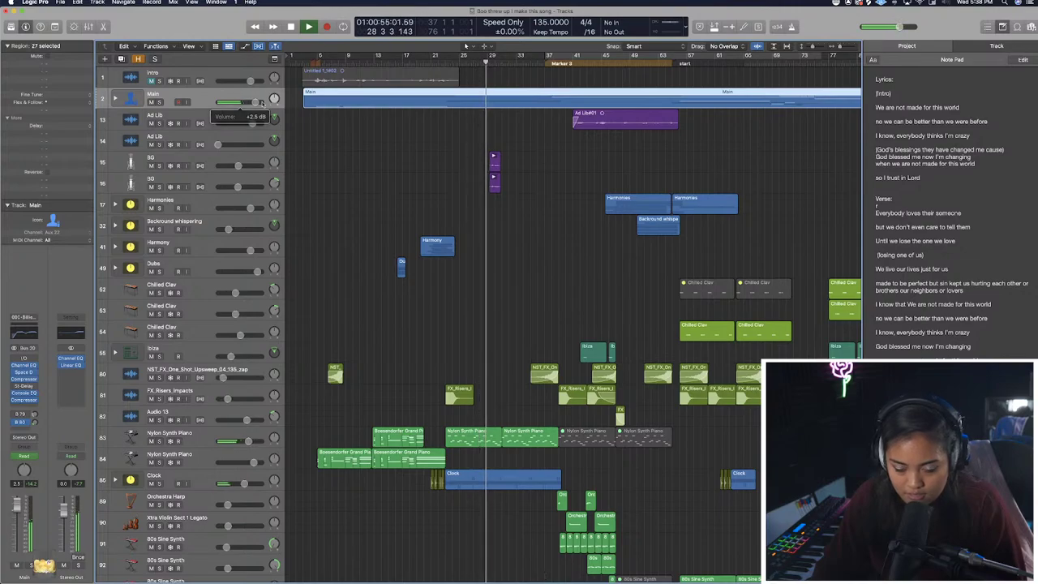
Follow the verse and bridge lyrics in the project notes while the song plays.
{"action": "scroll", "coordinate": [443, 281], "scroll_direction": "down", "scroll_amount": 3}
{"action": "scroll", "coordinate": [444, 280], "scroll_direction": "right", "scroll_amount": 2}
{"action": "scroll", "coordinate": [444, 281], "scroll_direction": "up", "scroll_amount": 1}
{"action": "scroll", "coordinate": [443, 280], "scroll_direction": "right", "scroll_amount": 2}
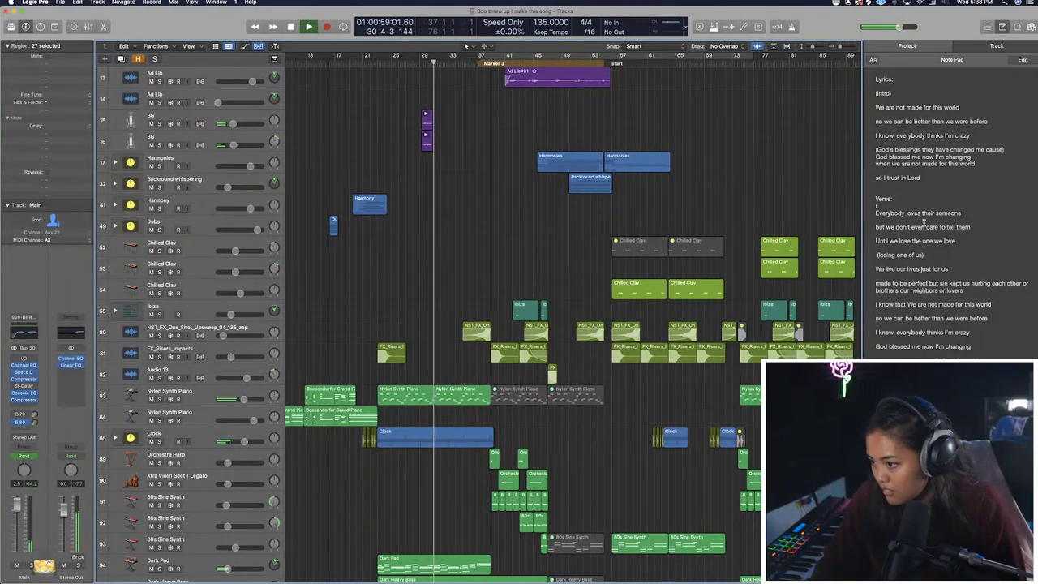
{"action": "scroll", "coordinate": [970, 266], "scroll_direction": "down", "scroll_amount": 3}
{"action": "scroll", "coordinate": [961, 239], "scroll_direction": "down", "scroll_amount": 1}
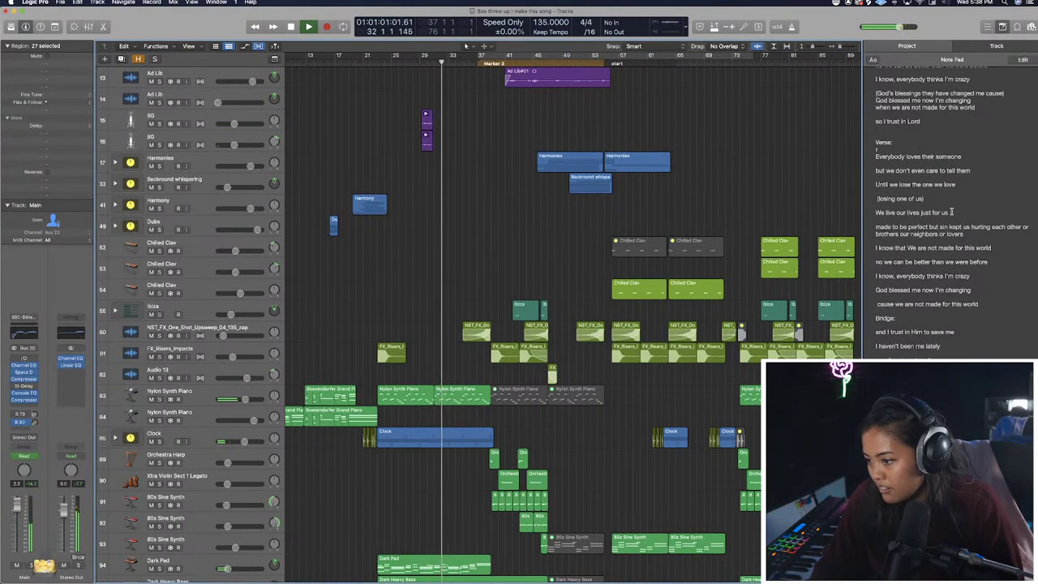
{"action": "left_click", "coordinate": [939, 215]}
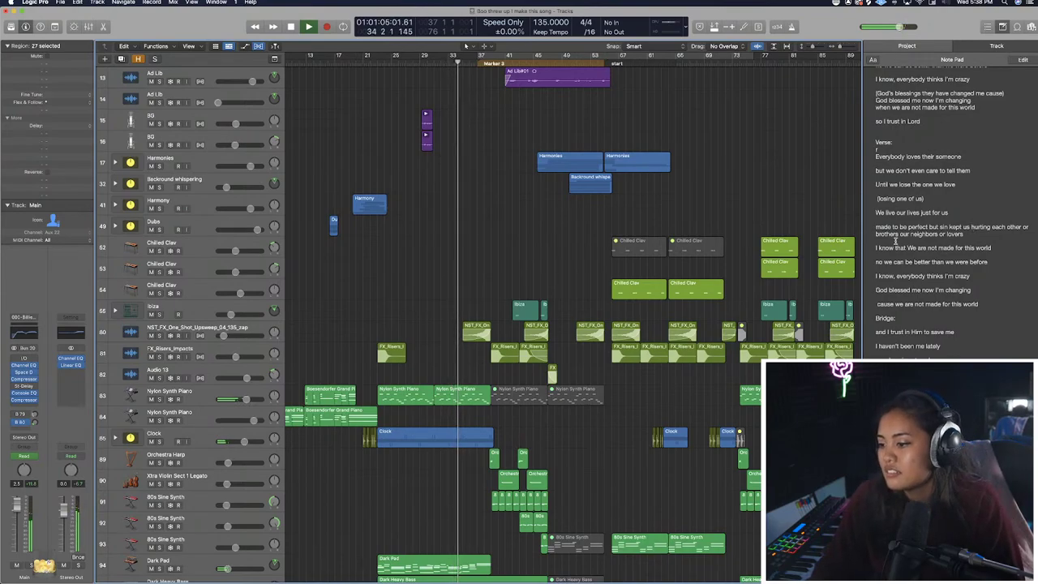
{"action": "scroll", "coordinate": [945, 247], "scroll_direction": "down", "scroll_amount": 1}
{"action": "scroll", "coordinate": [949, 249], "scroll_direction": "down", "scroll_amount": 3}
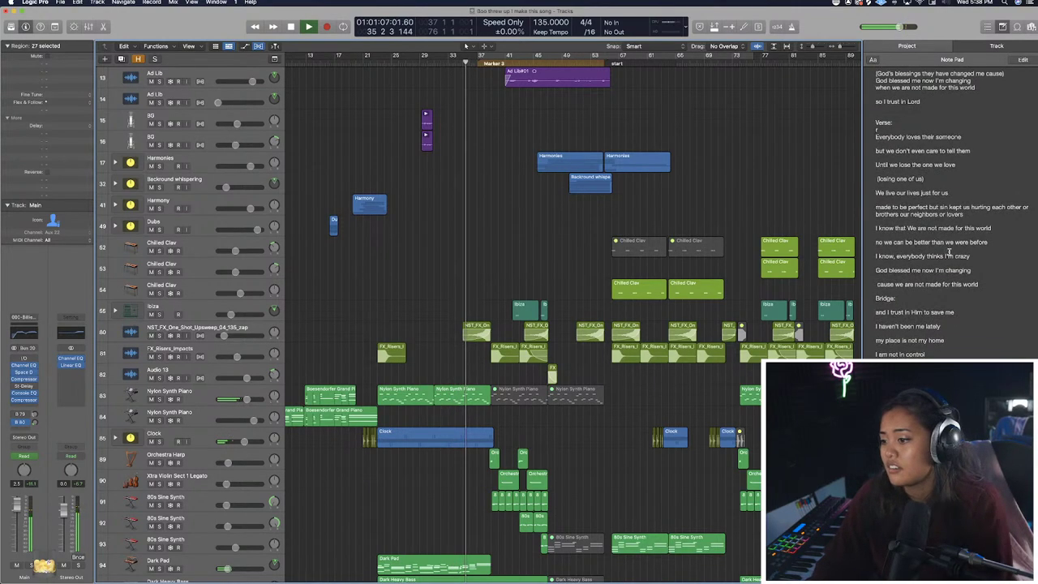
{"action": "scroll", "coordinate": [949, 252], "scroll_direction": "down", "scroll_amount": 4}
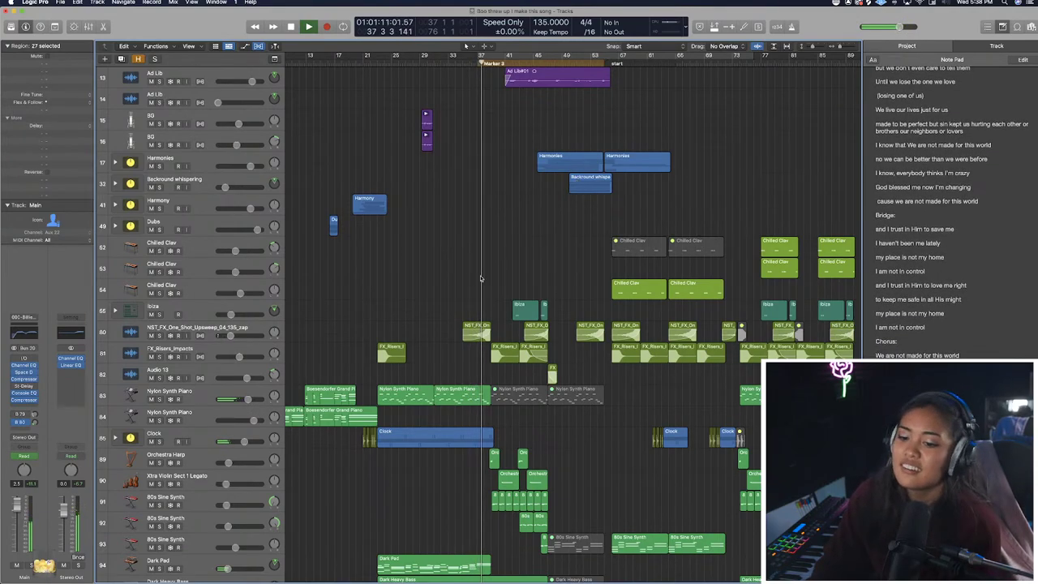
Lower the Main vocal stack's volume to about -2.9 dB while the Marker 3 section plays.
{"action": "scroll", "coordinate": [471, 243], "scroll_direction": "up", "scroll_amount": 2}
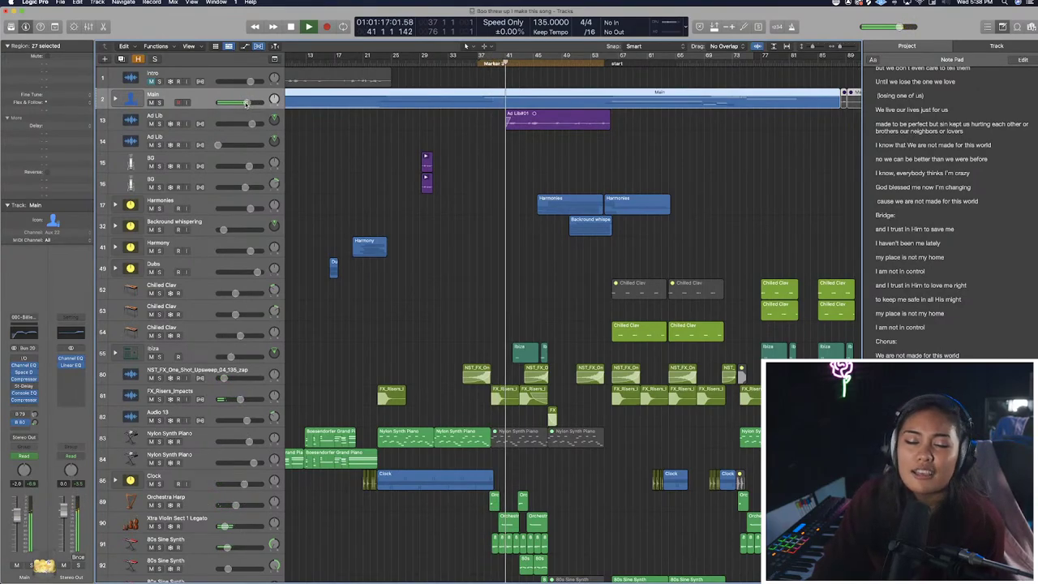
{"action": "scroll", "coordinate": [464, 328], "scroll_direction": "down", "scroll_amount": 2}
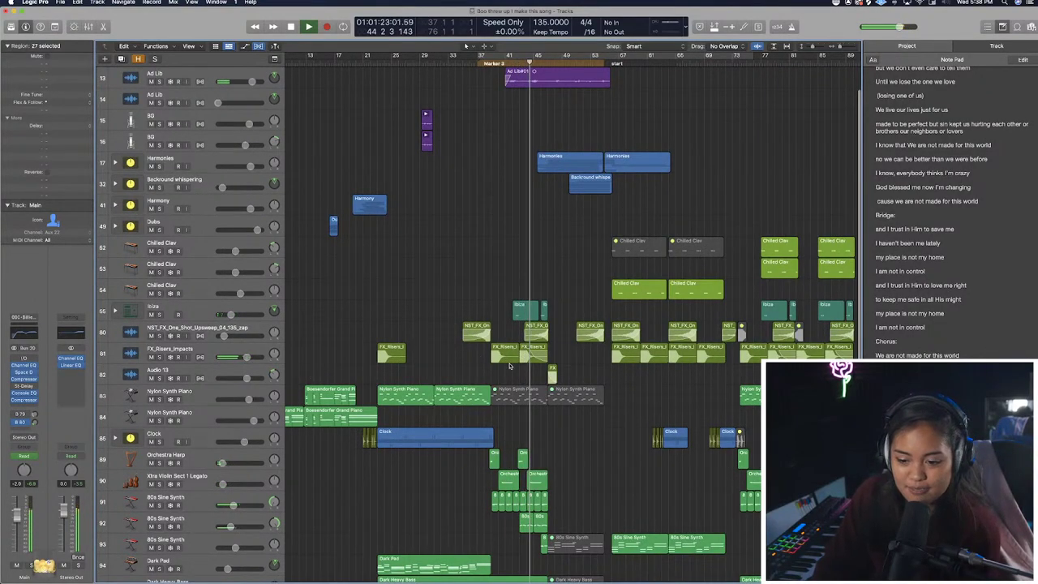
{"action": "scroll", "coordinate": [511, 366], "scroll_direction": "down", "scroll_amount": 3}
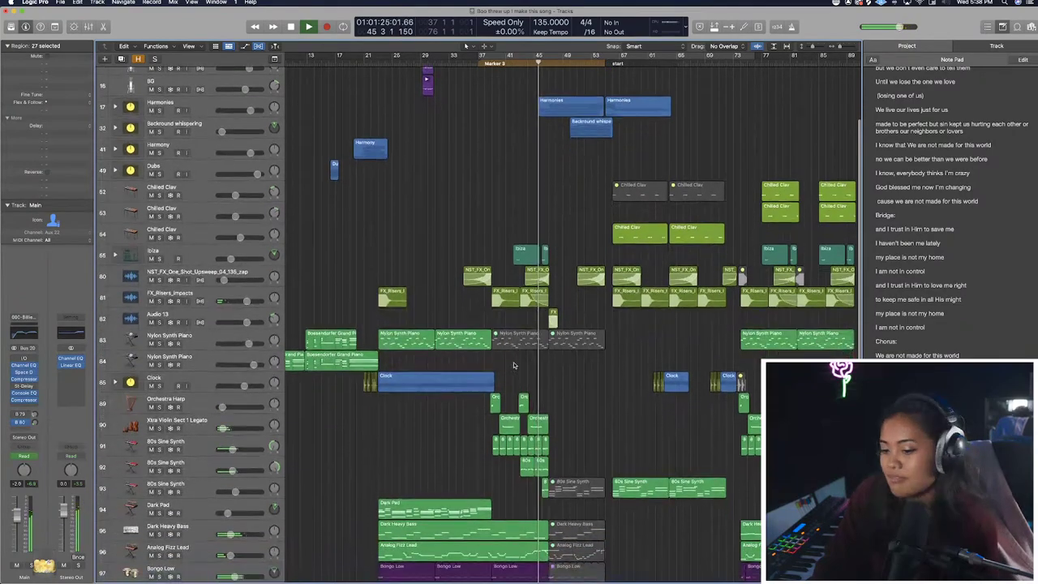
Examine the vocal and instrument tracks from about bar 45 to the start marker during playback.
{"action": "scroll", "coordinate": [512, 365], "scroll_direction": "up", "scroll_amount": 5}
{"action": "scroll", "coordinate": [512, 365], "scroll_direction": "right", "scroll_amount": 3}
{"action": "scroll", "coordinate": [512, 363], "scroll_direction": "down", "scroll_amount": 3}
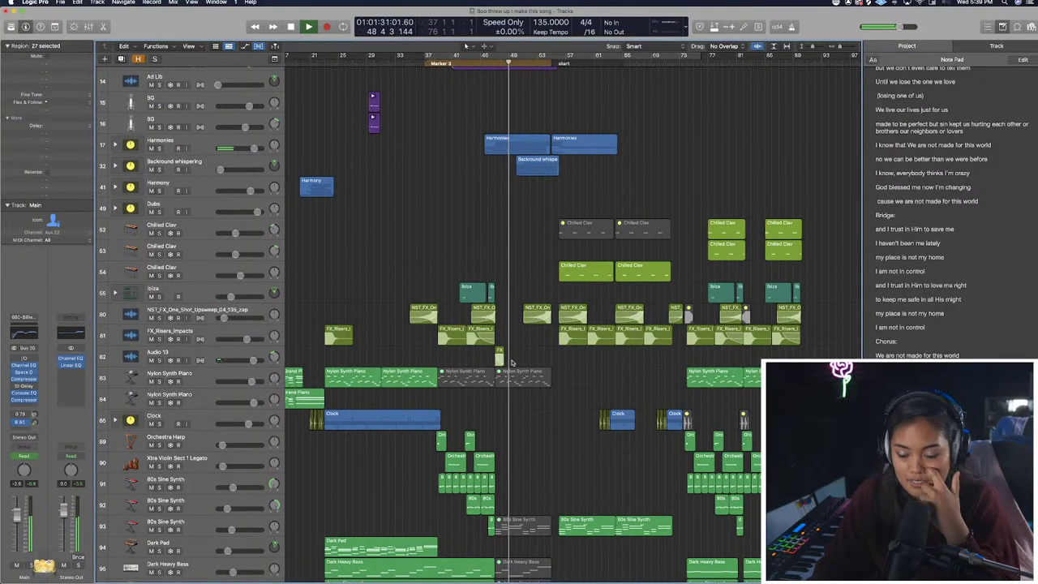
{"action": "scroll", "coordinate": [511, 362], "scroll_direction": "down", "scroll_amount": 1}
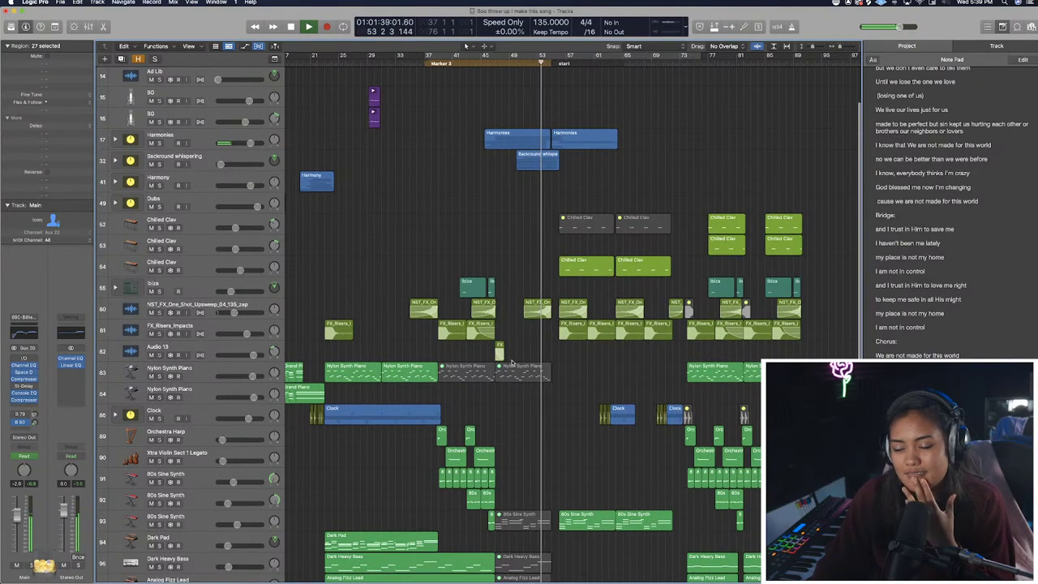
{"action": "scroll", "coordinate": [511, 362], "scroll_direction": "up", "scroll_amount": 3}
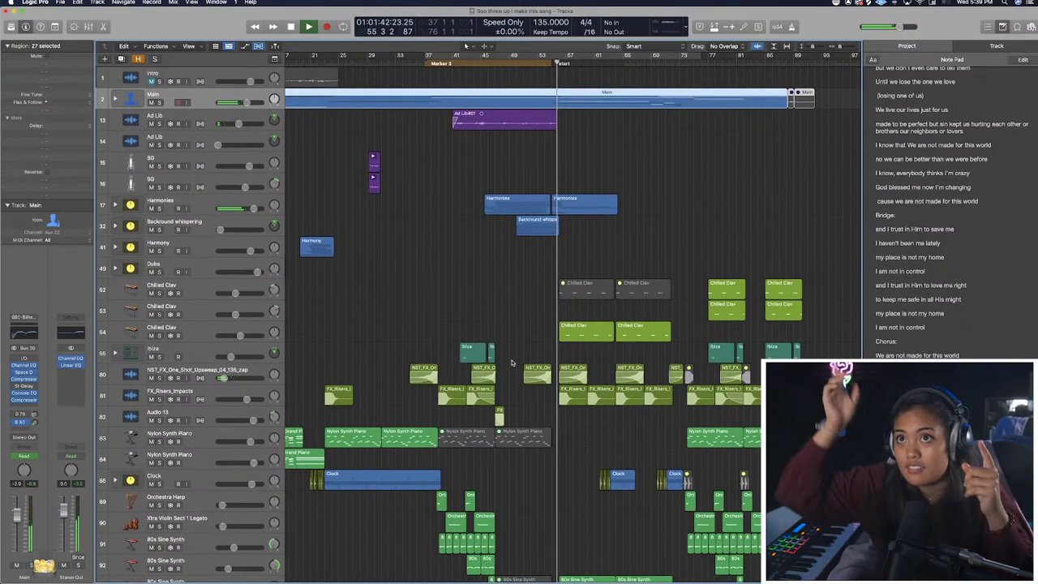
Play the song on past the start marker to its end, reviewing the instrumental tracks along the way.
{"action": "key", "text": "space"}
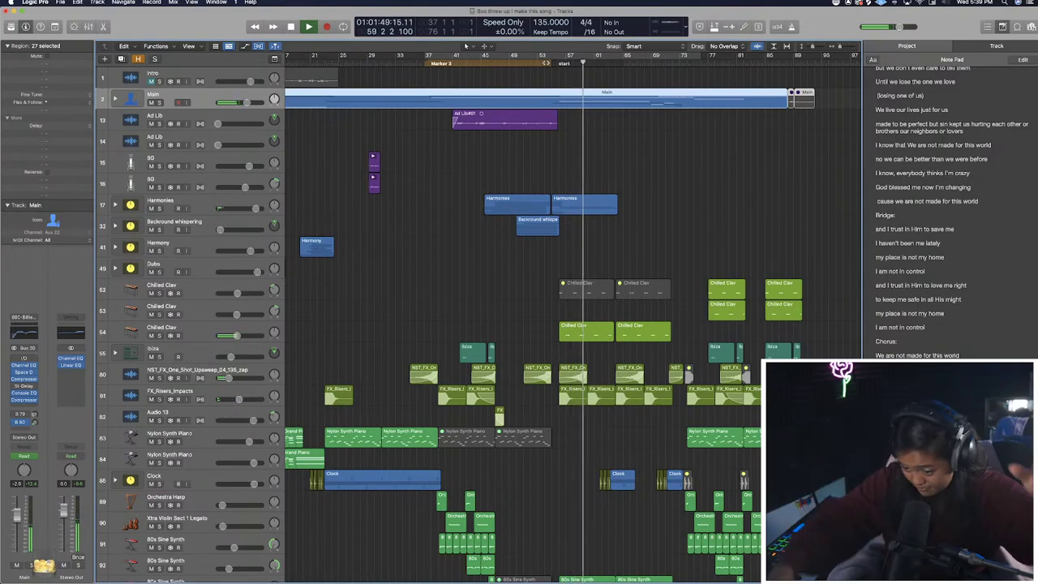
{"action": "scroll", "coordinate": [567, 77], "scroll_direction": "down", "scroll_amount": 2}
{"action": "scroll", "coordinate": [567, 76], "scroll_direction": "down", "scroll_amount": 5}
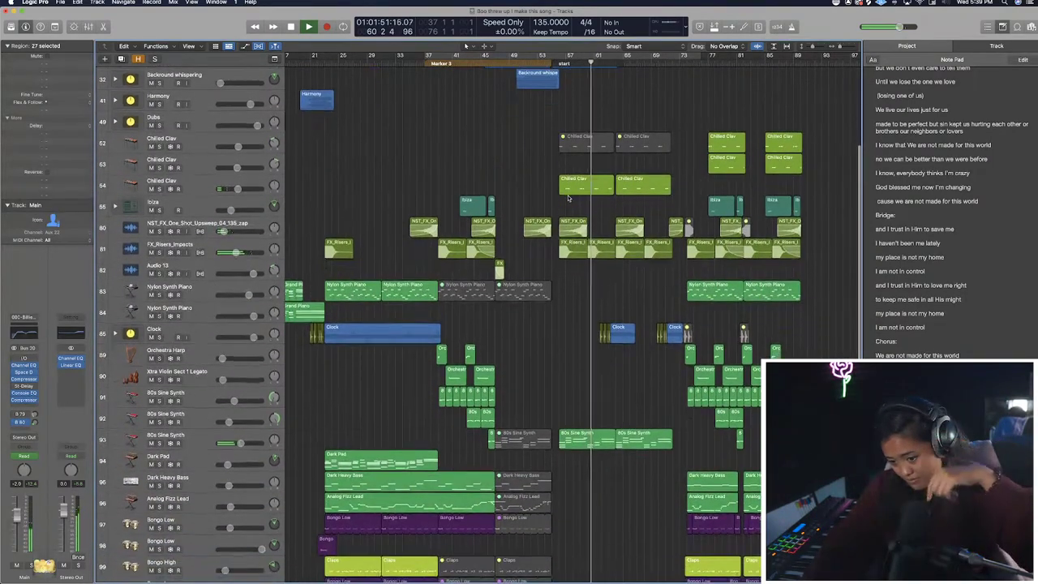
{"action": "scroll", "coordinate": [567, 198], "scroll_direction": "down", "scroll_amount": 1}
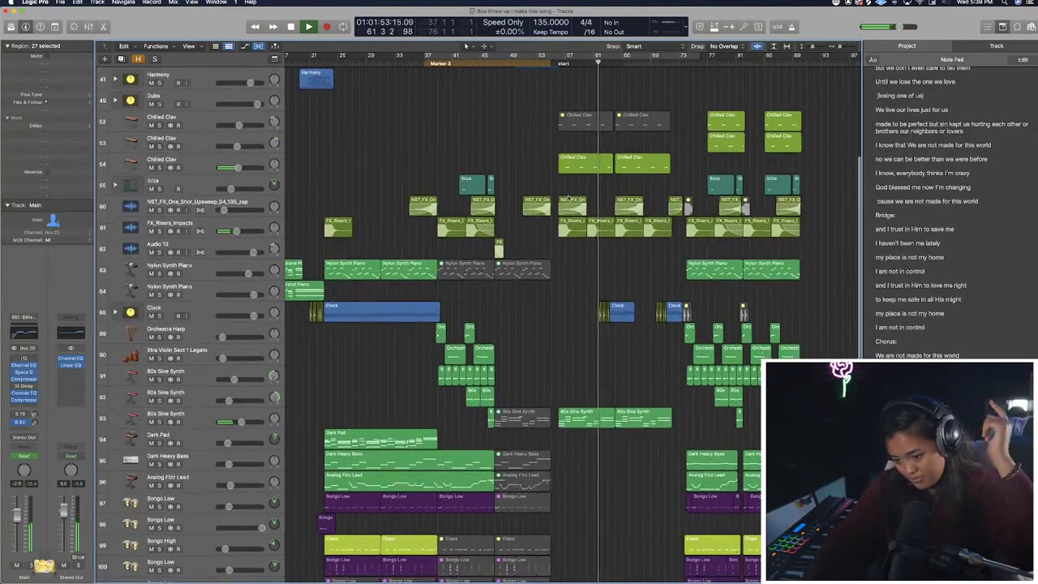
{"action": "scroll", "coordinate": [568, 197], "scroll_direction": "right", "scroll_amount": 2}
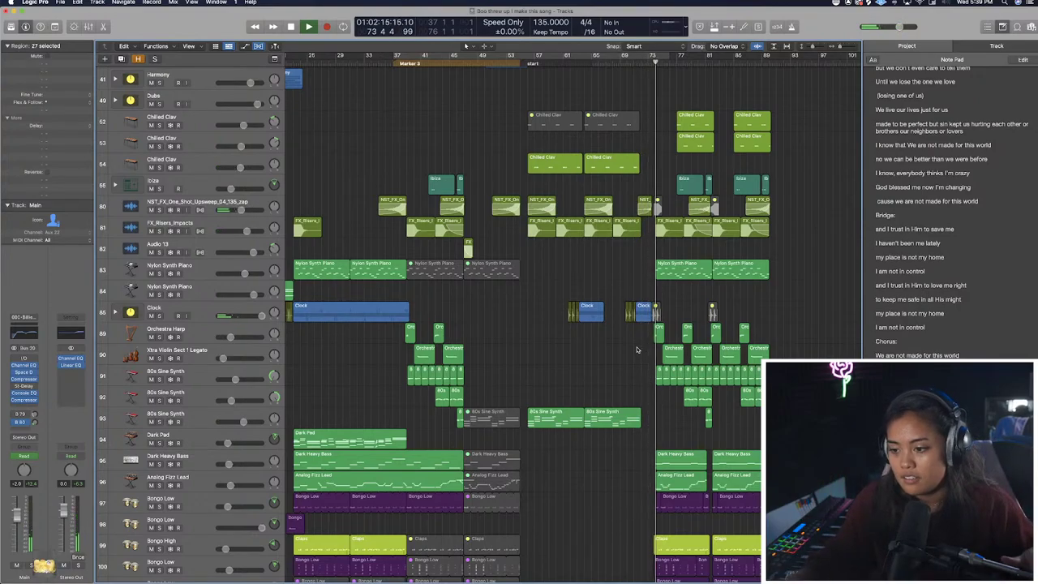
{"action": "scroll", "coordinate": [689, 305], "scroll_direction": "up", "scroll_amount": 8}
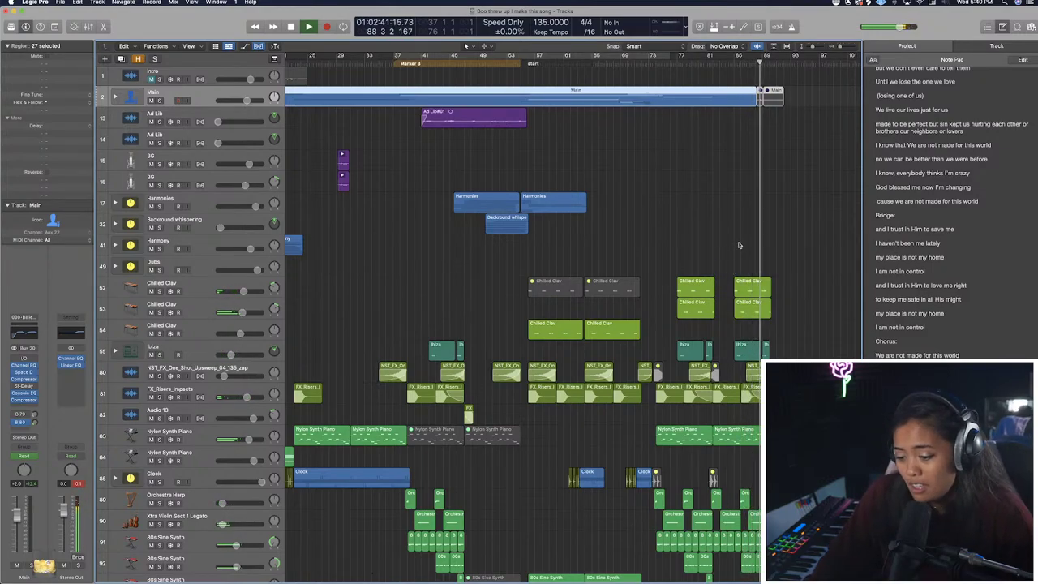
{"action": "scroll", "coordinate": [739, 245], "scroll_direction": "down", "scroll_amount": 3}
{"action": "scroll", "coordinate": [739, 244], "scroll_direction": "down", "scroll_amount": 1}
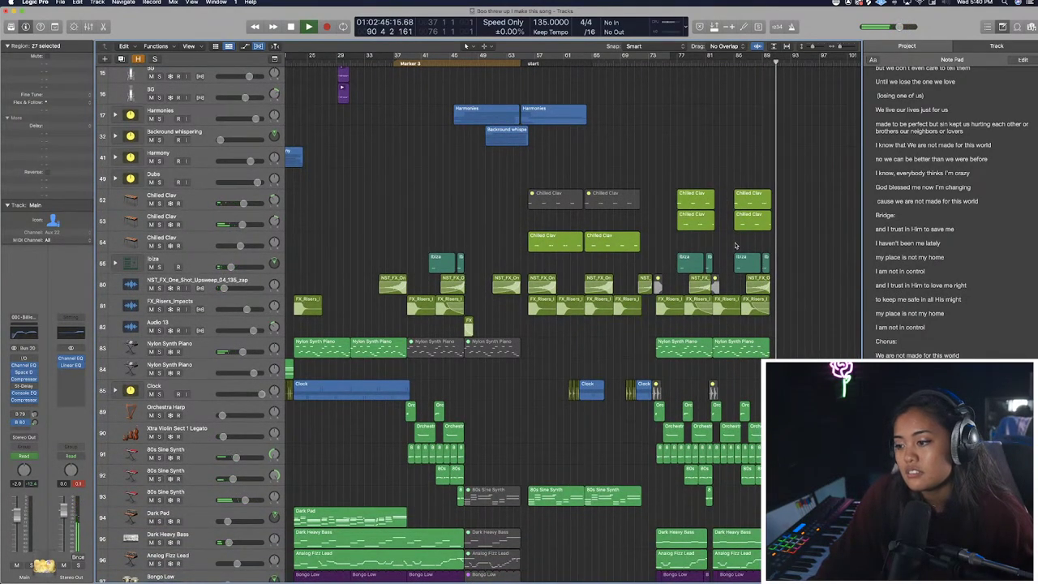
Save the project.
{"action": "scroll", "coordinate": [502, 298], "scroll_direction": "up", "scroll_amount": 3}
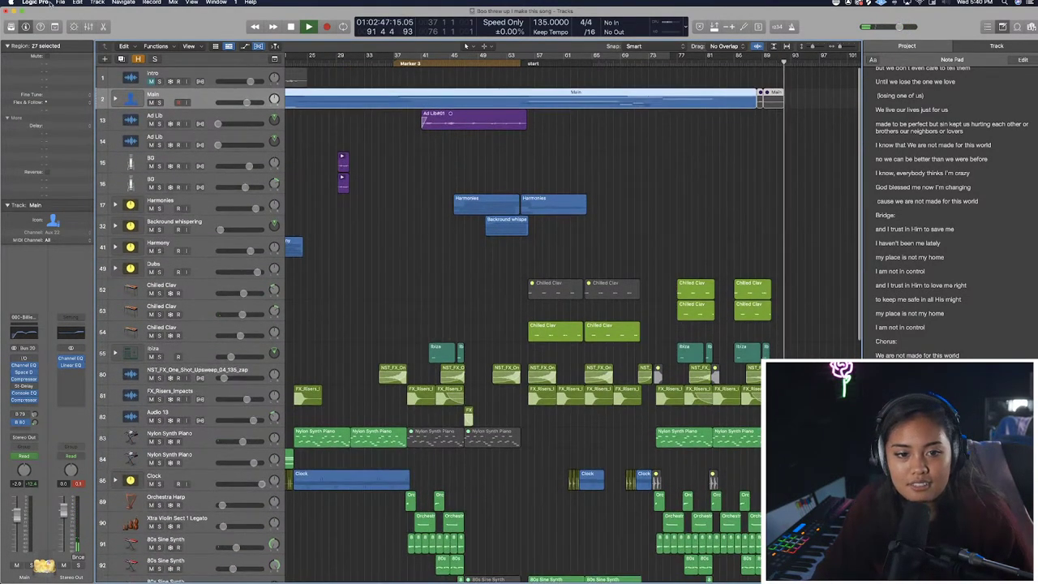
{"action": "left_click", "coordinate": [60, 2]}
{"action": "left_click", "coordinate": [68, 63]}
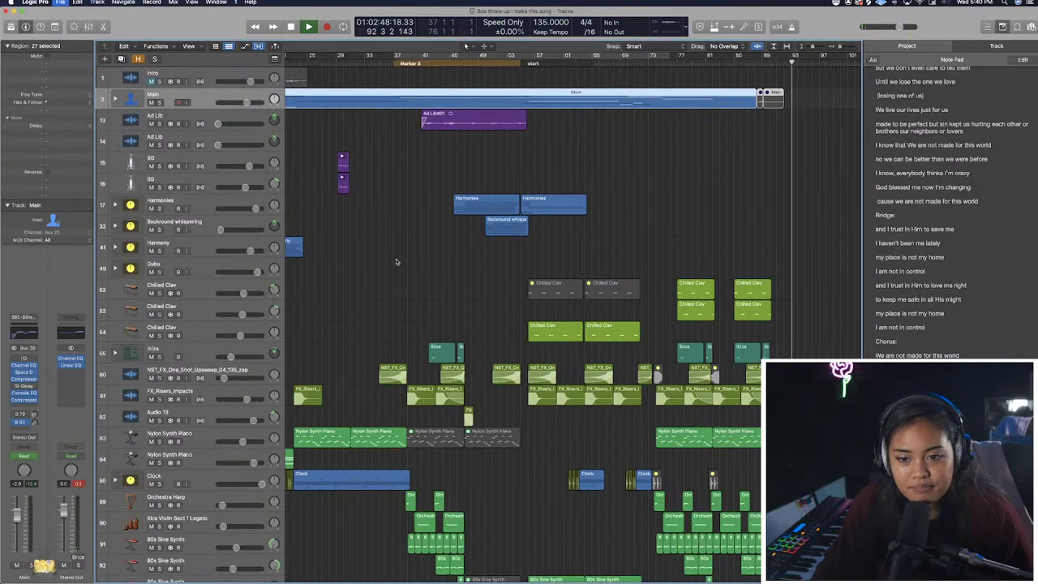
Audition the mix briefly around bar 34, stop playback, and move the playhead back to bar 16.
{"action": "scroll", "coordinate": [397, 262], "scroll_direction": "down", "scroll_amount": 1}
{"action": "scroll", "coordinate": [397, 262], "scroll_direction": "left", "scroll_amount": 1}
{"action": "key", "text": "super+Left"}
{"action": "scroll", "coordinate": [397, 262], "scroll_direction": "left", "scroll_amount": 2}
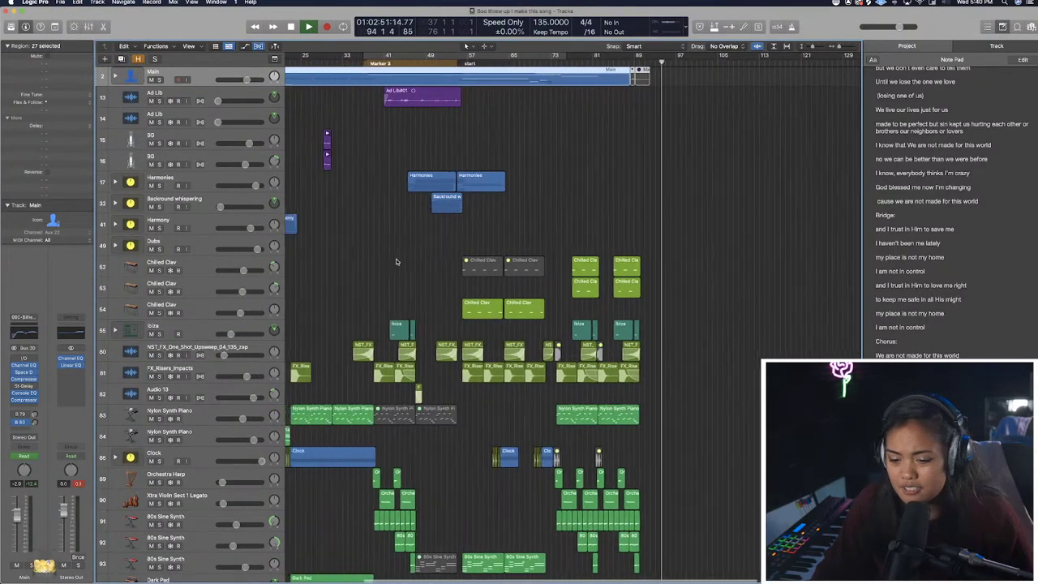
{"action": "scroll", "coordinate": [397, 262], "scroll_direction": "left", "scroll_amount": 3}
{"action": "left_click", "coordinate": [446, 64]}
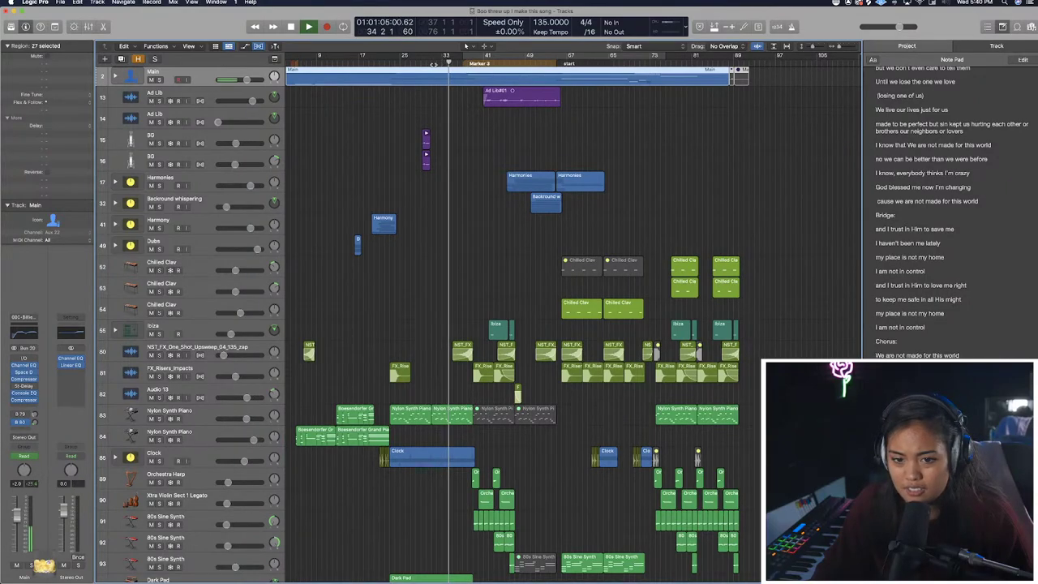
{"action": "key", "text": "space"}
{"action": "mouse_move", "coordinate": [371, 66]}
{"action": "left_mouse_down"}
{"action": "mouse_move", "coordinate": [290, 65]}
{"action": "mouse_move", "coordinate": [368, 65]}
{"action": "left_mouse_up"}
{"action": "scroll", "coordinate": [490, 272], "scroll_direction": "down", "scroll_amount": 1}
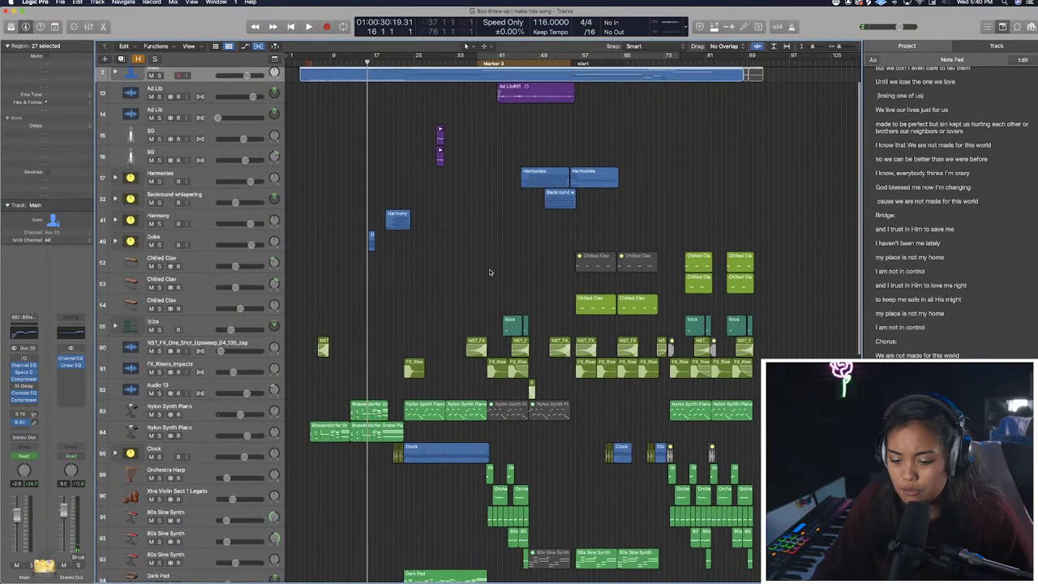
Solo the Dark Heavy Bass track and the Bongo Low track beneath Analog Fizz Lead, and audition them from bar 23.
{"action": "scroll", "coordinate": [489, 273], "scroll_direction": "down", "scroll_amount": 12}
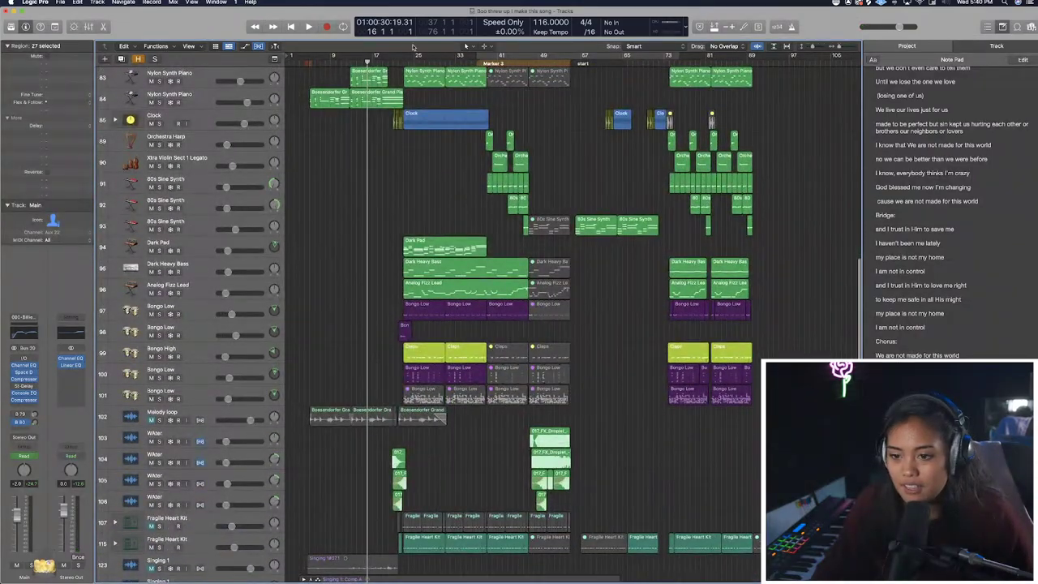
{"action": "left_click", "coordinate": [405, 60]}
{"action": "scroll", "coordinate": [284, 267], "scroll_direction": "down", "scroll_amount": 2}
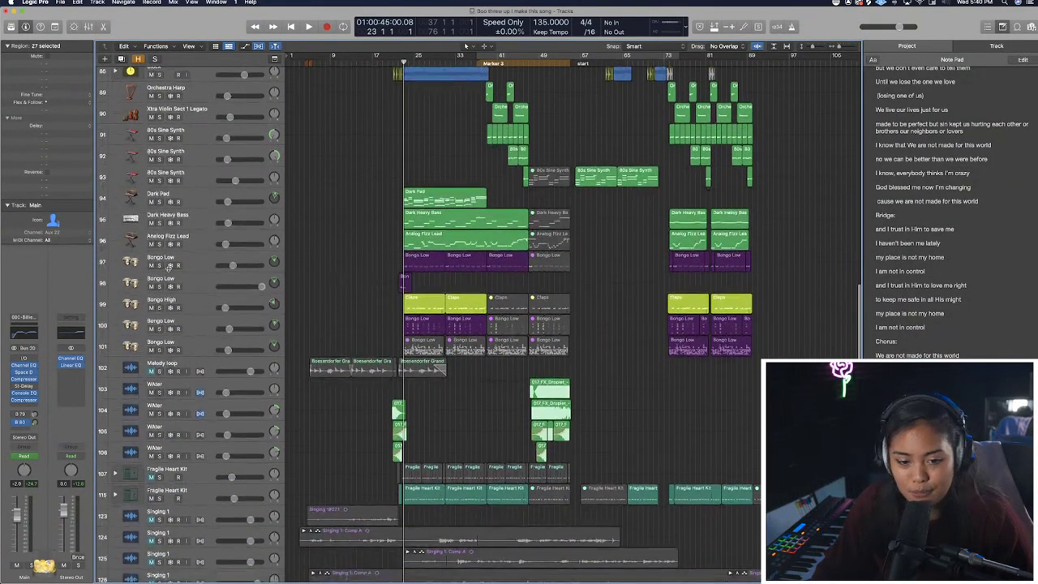
{"action": "left_click", "coordinate": [158, 265]}
{"action": "left_click", "coordinate": [159, 223]}
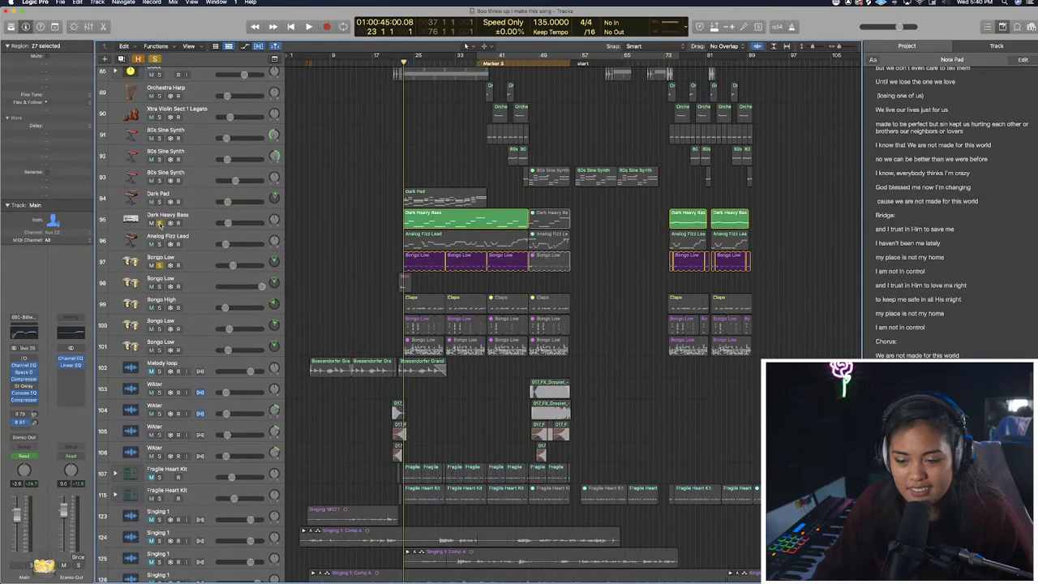
{"action": "key", "text": "space"}
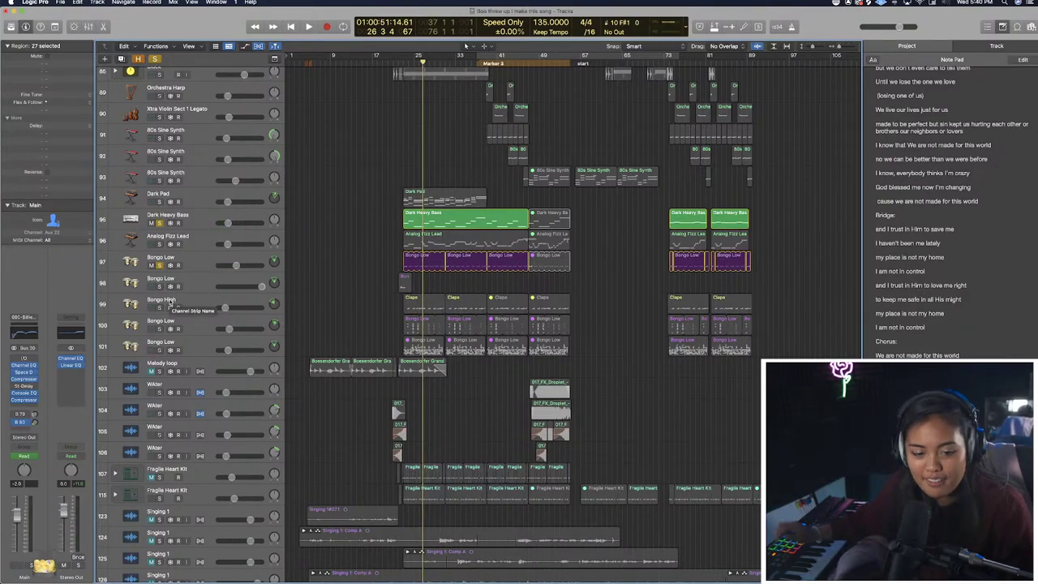
Audition WAter tracks 104 and 105 soloed with the bass and bongo across bars 20 to 25, and clear all solos.
{"action": "scroll", "coordinate": [436, 377], "scroll_direction": "down", "scroll_amount": 3}
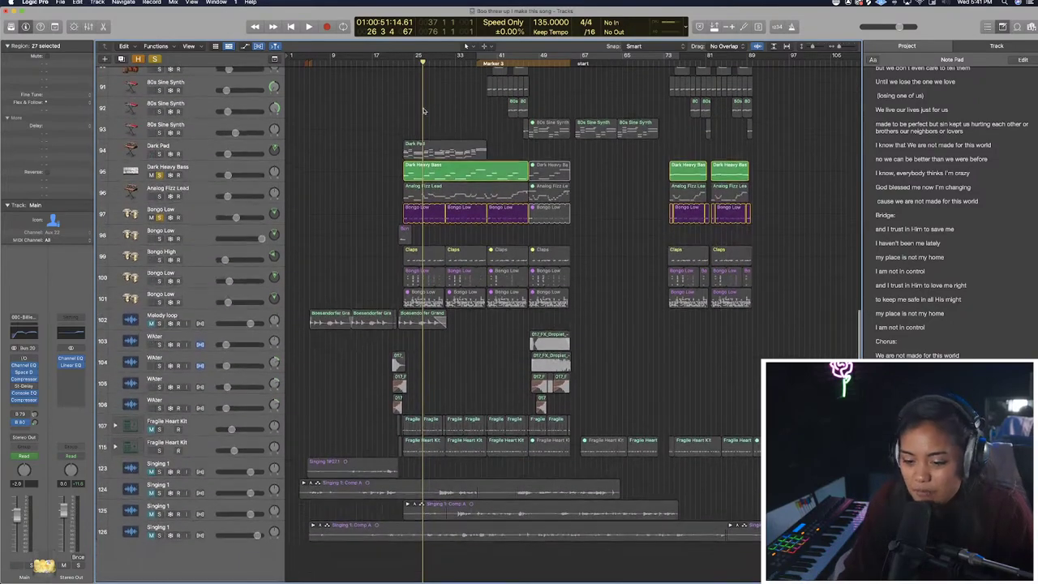
{"action": "left_click", "coordinate": [397, 58]}
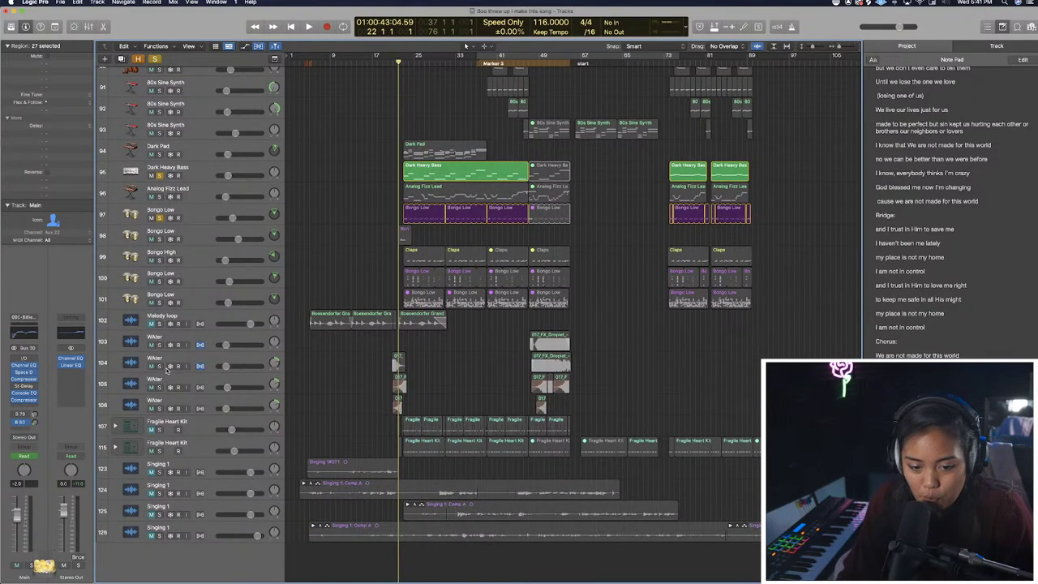
{"action": "key", "text": "space"}
{"action": "key", "text": "super+Right"}
{"action": "key", "text": "super+Right"}
{"action": "key", "text": "super+Right"}
{"action": "key", "text": "super+Right"}
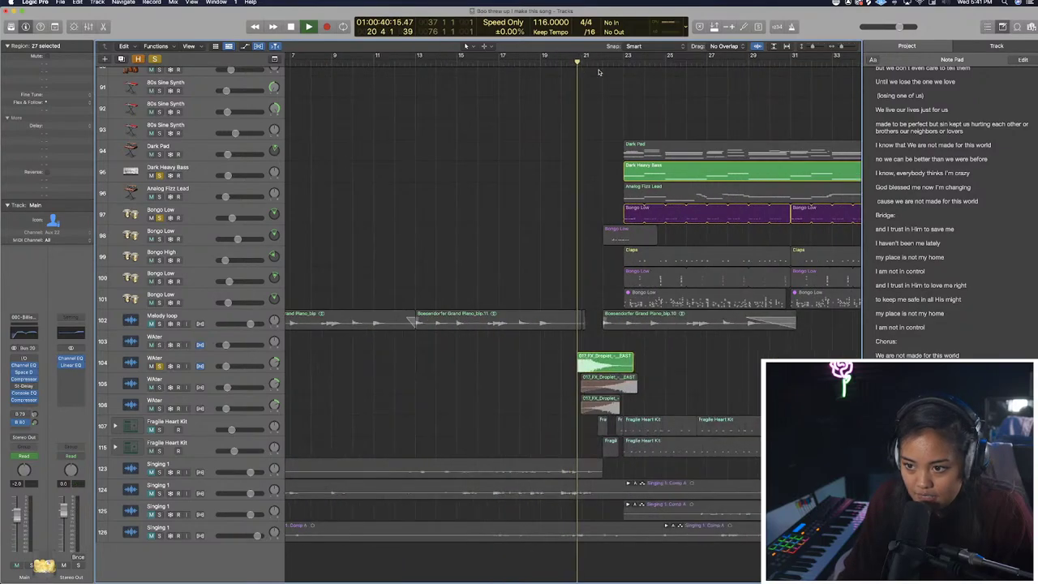
{"action": "left_click", "coordinate": [159, 389]}
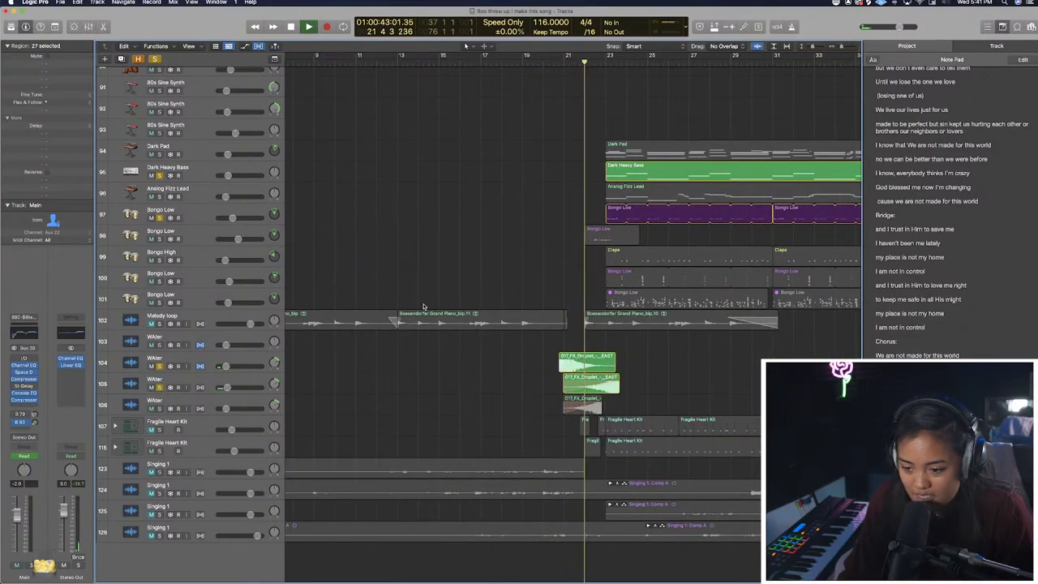
{"action": "left_click", "coordinate": [195, 382]}
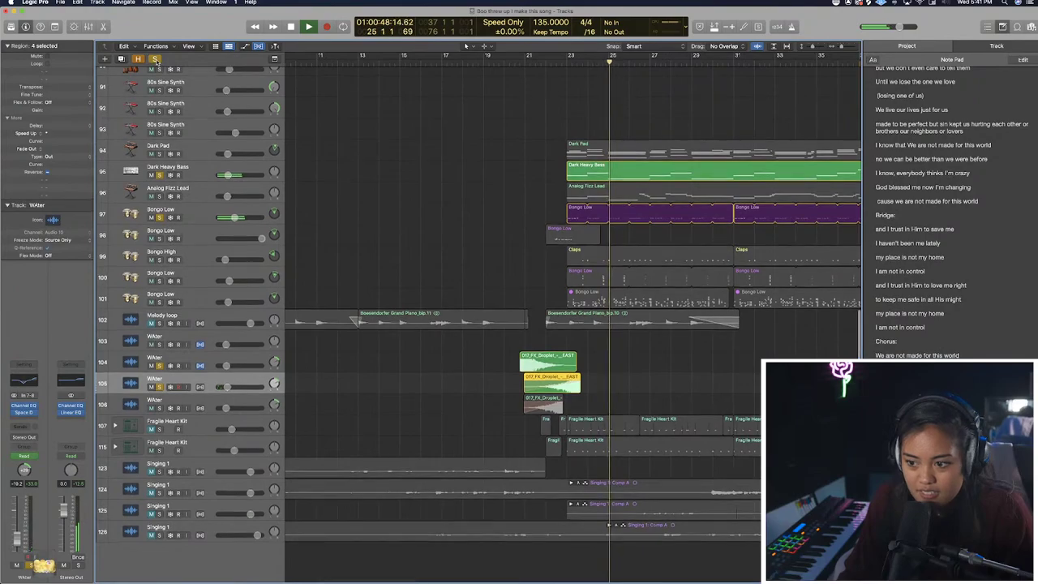
{"action": "key", "text": "space"}
{"action": "left_click", "coordinate": [156, 60]}
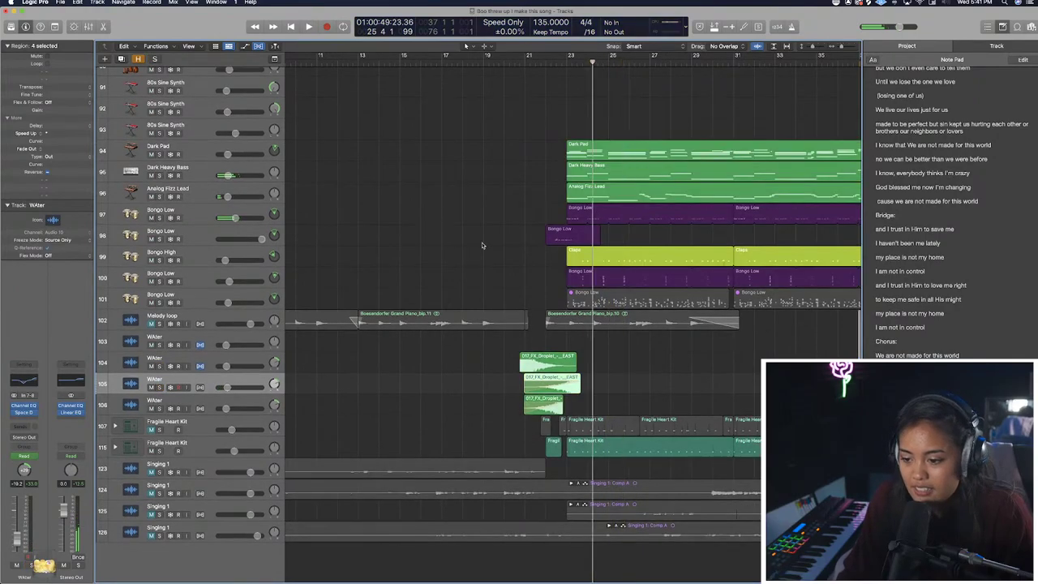
Audition the full mix briefly around bar 20 with the whole arrangement in view, and stop playback.
{"action": "scroll", "coordinate": [483, 245], "scroll_direction": "down", "scroll_amount": 5}
{"action": "scroll", "coordinate": [483, 245], "scroll_direction": "down", "scroll_amount": 3}
{"action": "key", "text": "space"}
{"action": "scroll", "coordinate": [440, 103], "scroll_direction": "up", "scroll_amount": 5}
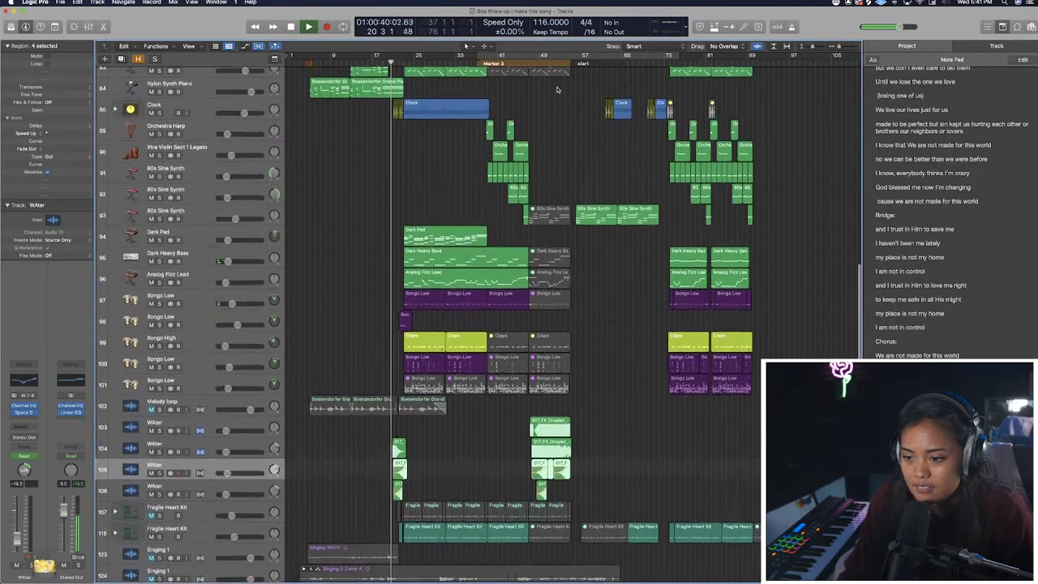
{"action": "key", "text": "space"}
Solo 80s Sine Synth track 93 and audition it from bar 56 to about bar 64.
{"action": "left_click", "coordinate": [575, 63]}
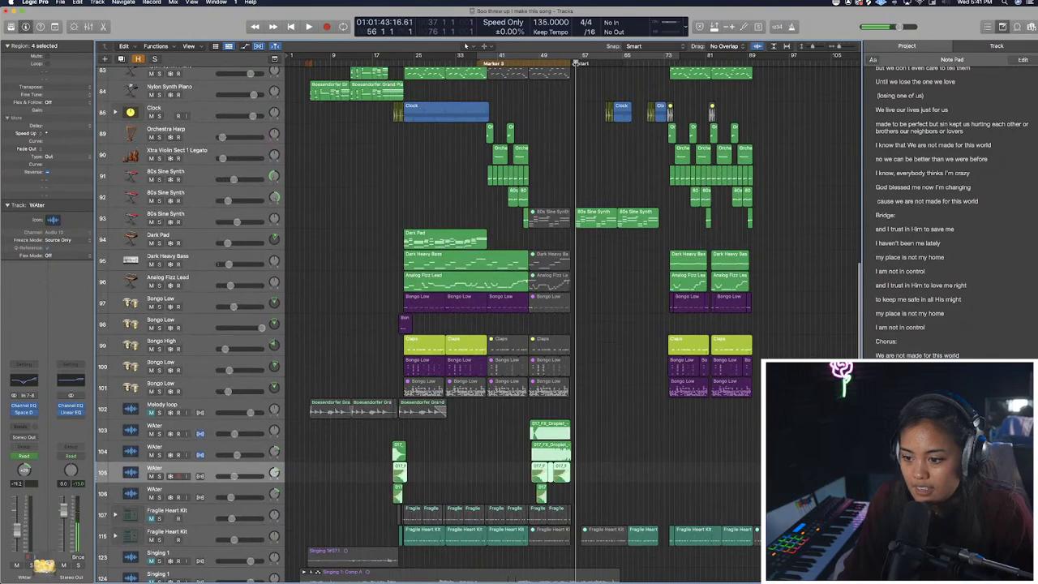
{"action": "left_click", "coordinate": [160, 222]}
{"action": "key", "text": "space"}
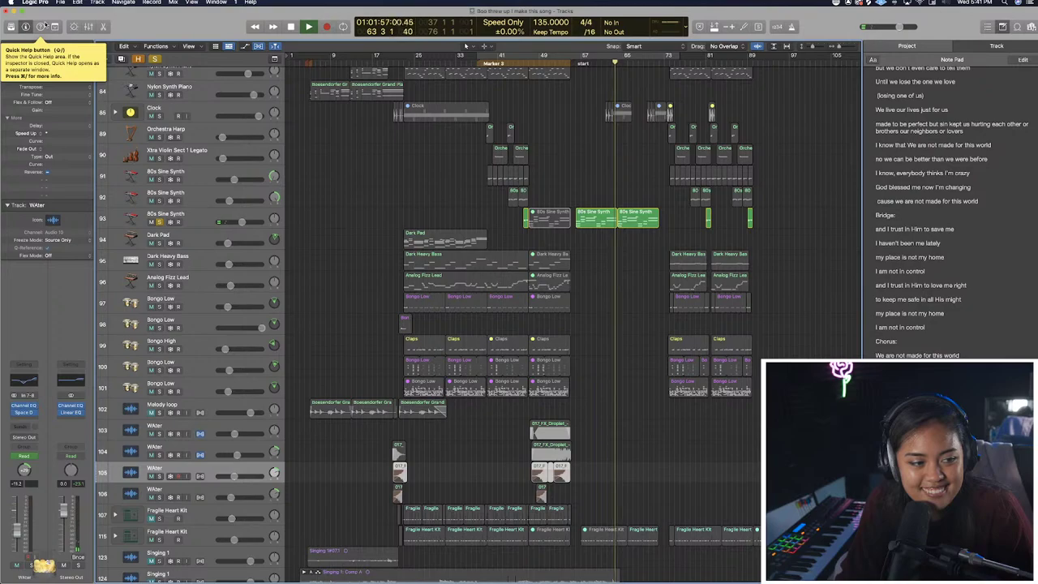
{"action": "key", "text": "space"}
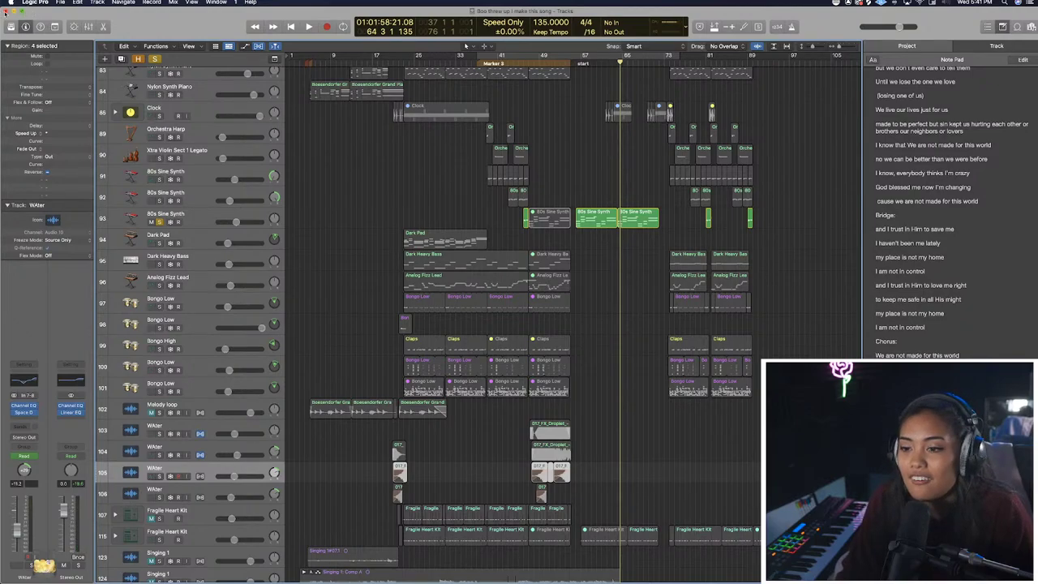
Close the current song project.
{"action": "left_click", "coordinate": [6, 11]}
{"action": "left_click", "coordinate": [593, 189]}
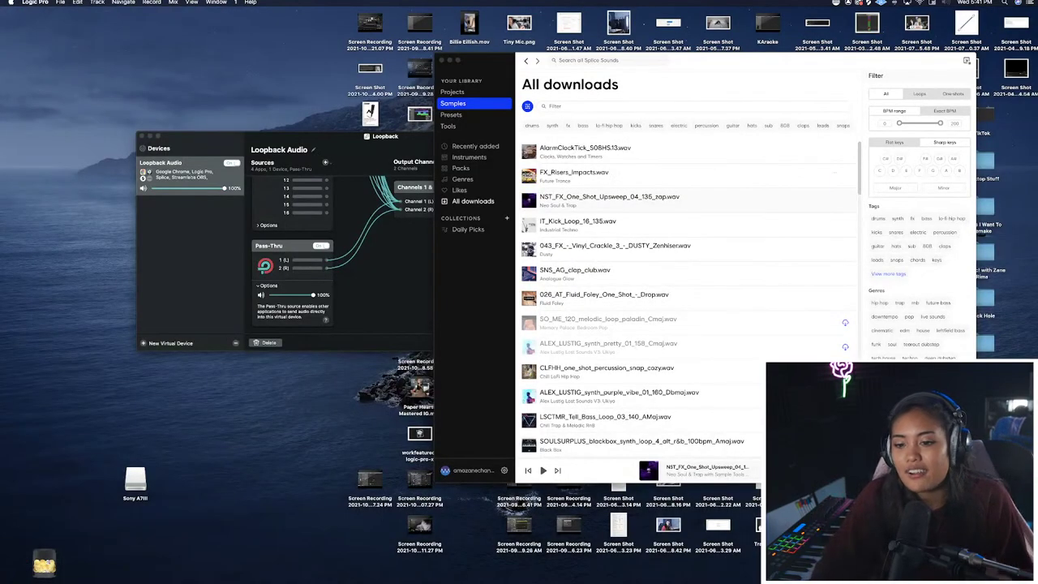
{"action": "mouse_move", "coordinate": [1035, 119]}
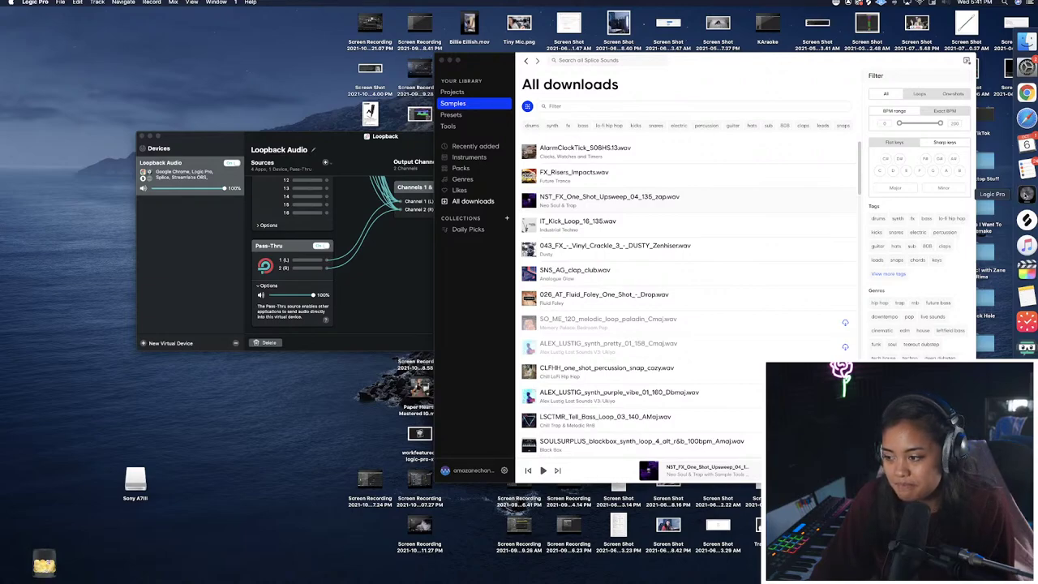
{"action": "right_click", "coordinate": [1026, 194]}
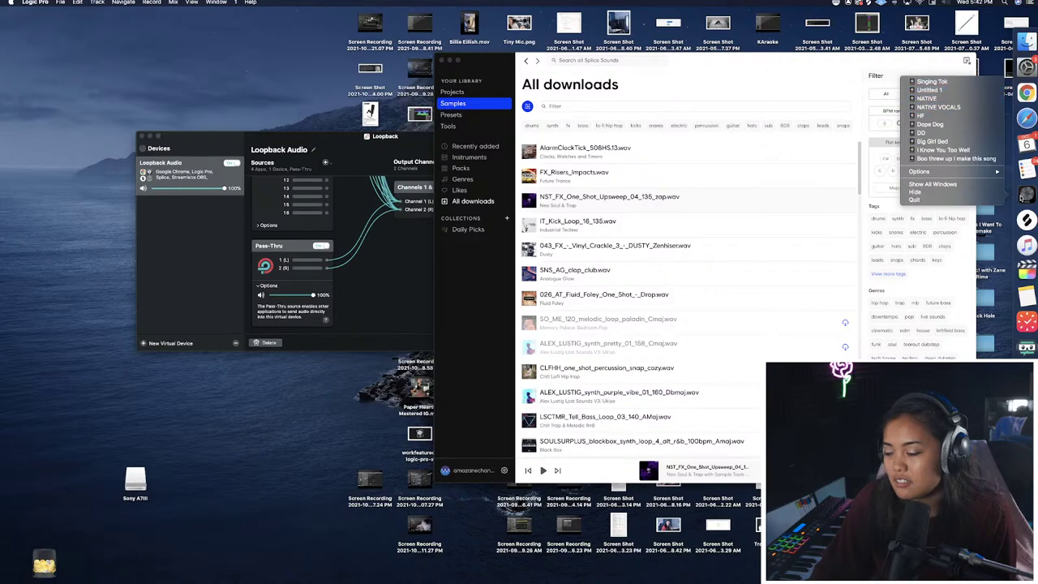
{"action": "left_click", "coordinate": [1029, 39]}
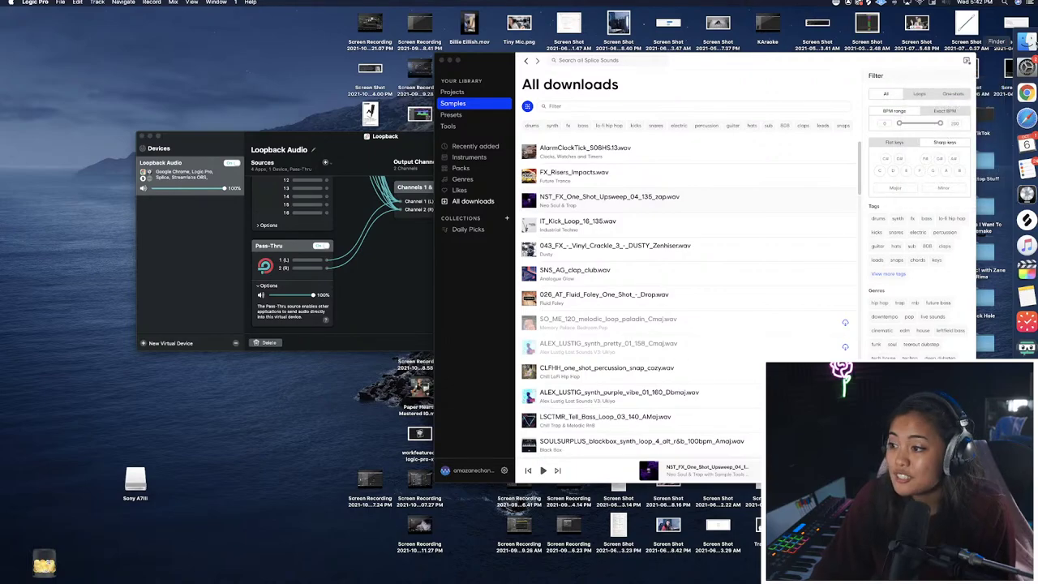
{"action": "left_click", "coordinate": [1028, 42]}
{"action": "left_click_drag", "start_coordinate": [734, 129], "coordinate": [398, 103]}
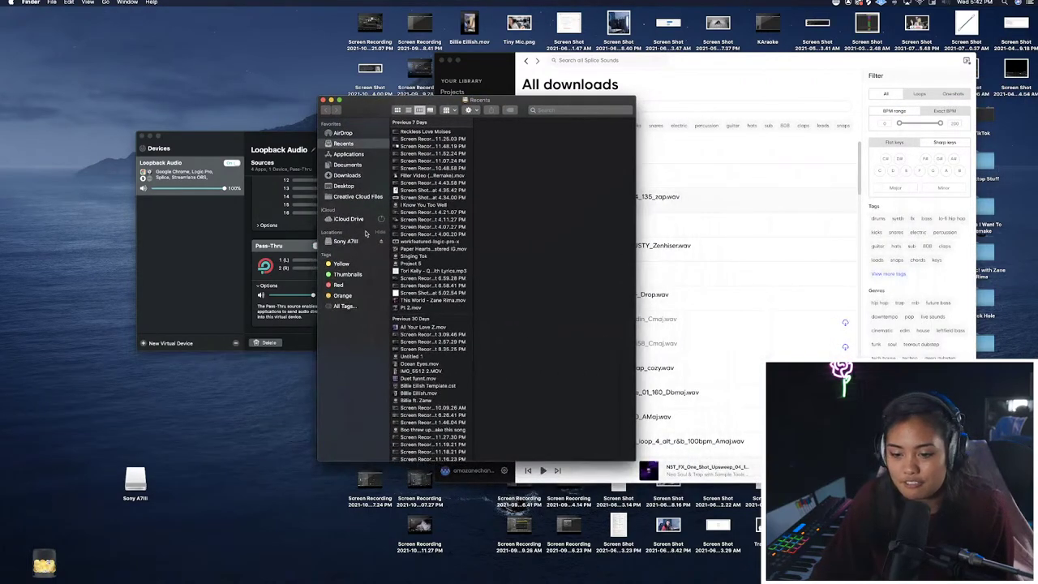
{"action": "left_click", "coordinate": [323, 99]}
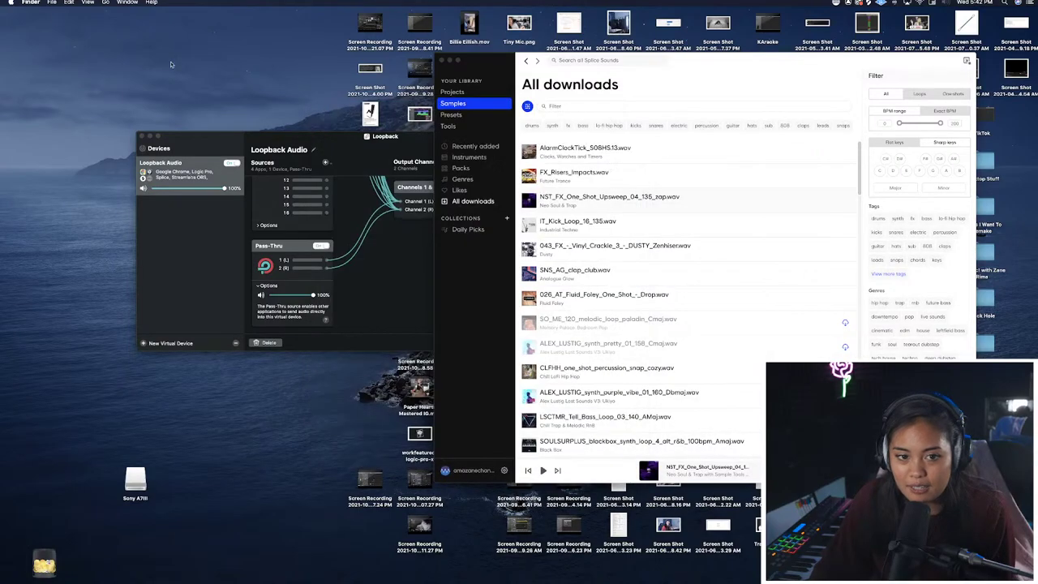
Open the PRactice project from the Logic folder in Logic Pro.
{"action": "left_click", "coordinate": [1029, 39]}
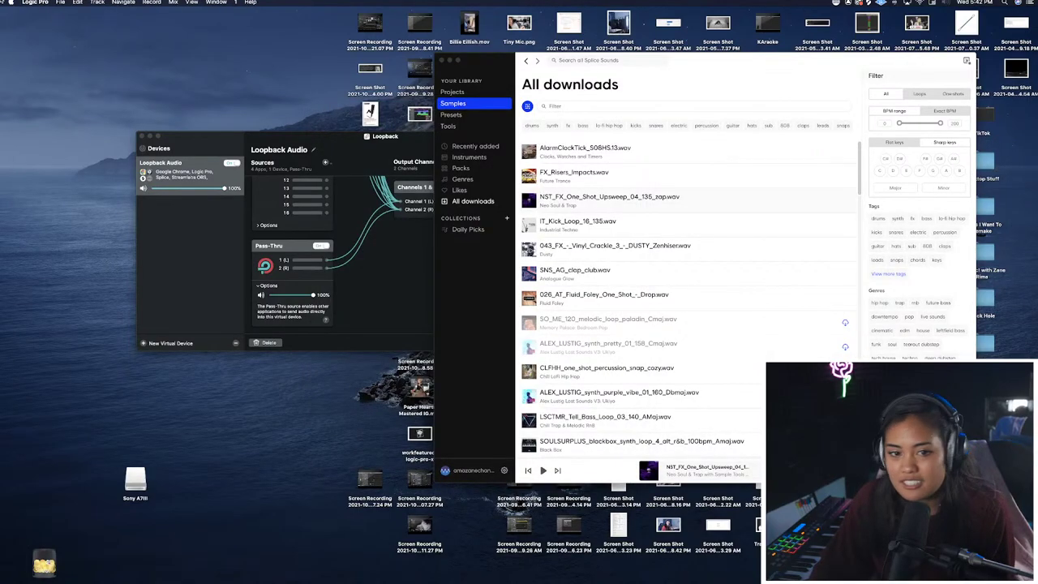
{"action": "left_click", "coordinate": [60, 2]}
{"action": "left_click", "coordinate": [81, 51]}
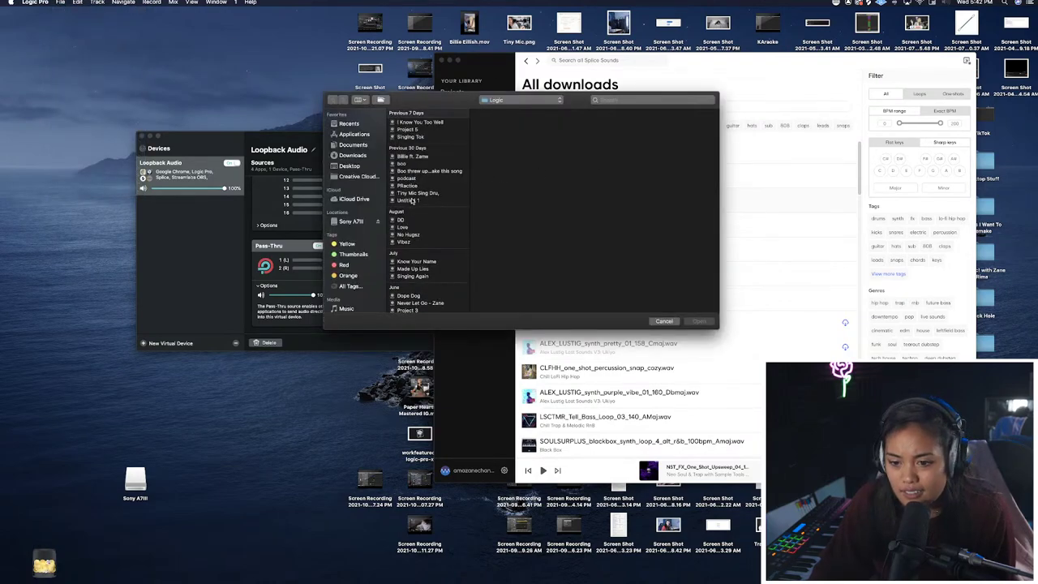
{"action": "left_click", "coordinate": [408, 186]}
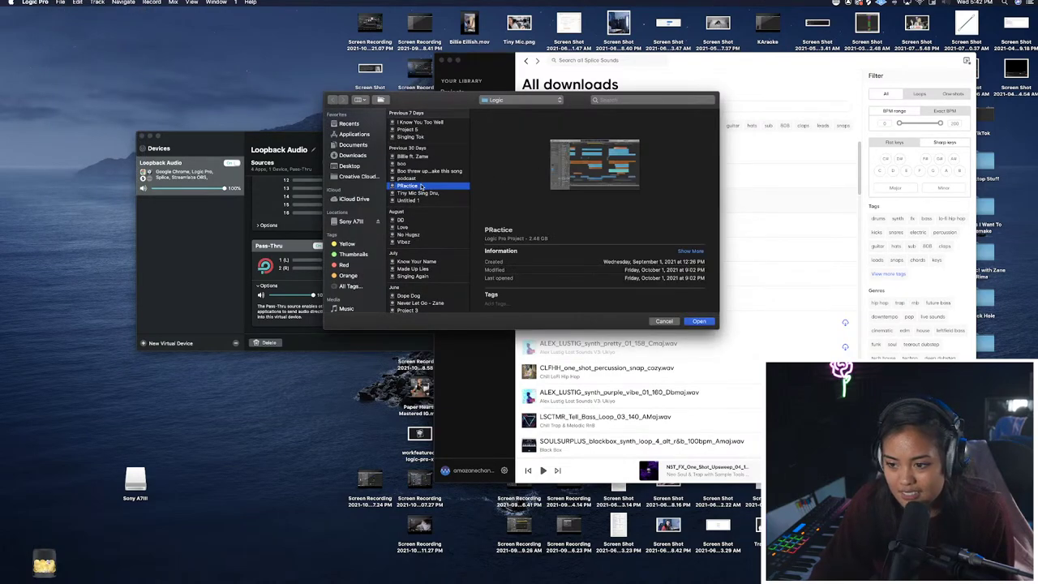
{"action": "scroll", "coordinate": [421, 186], "scroll_direction": "down", "scroll_amount": 3}
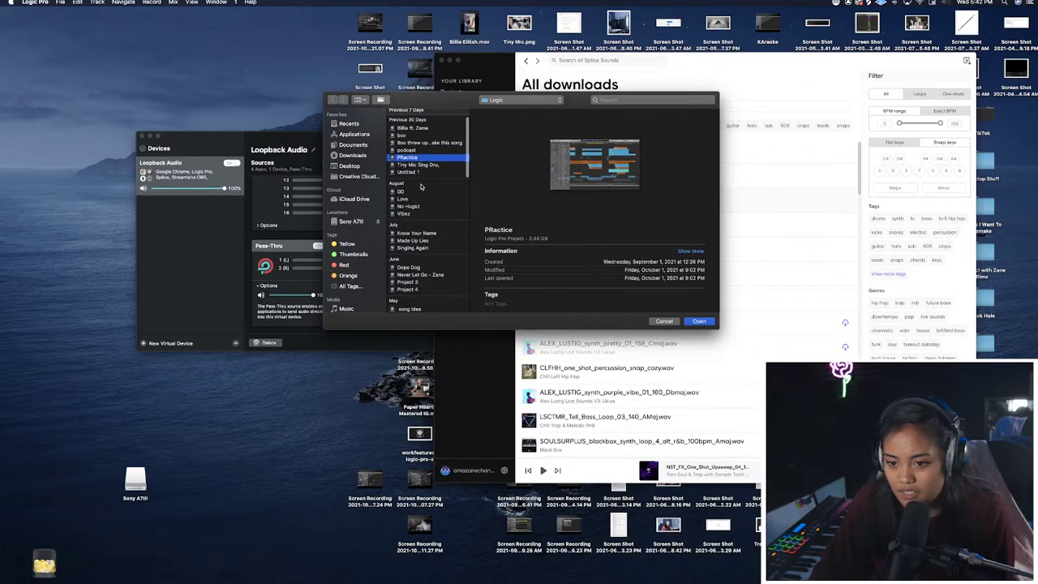
{"action": "left_click", "coordinate": [701, 321]}
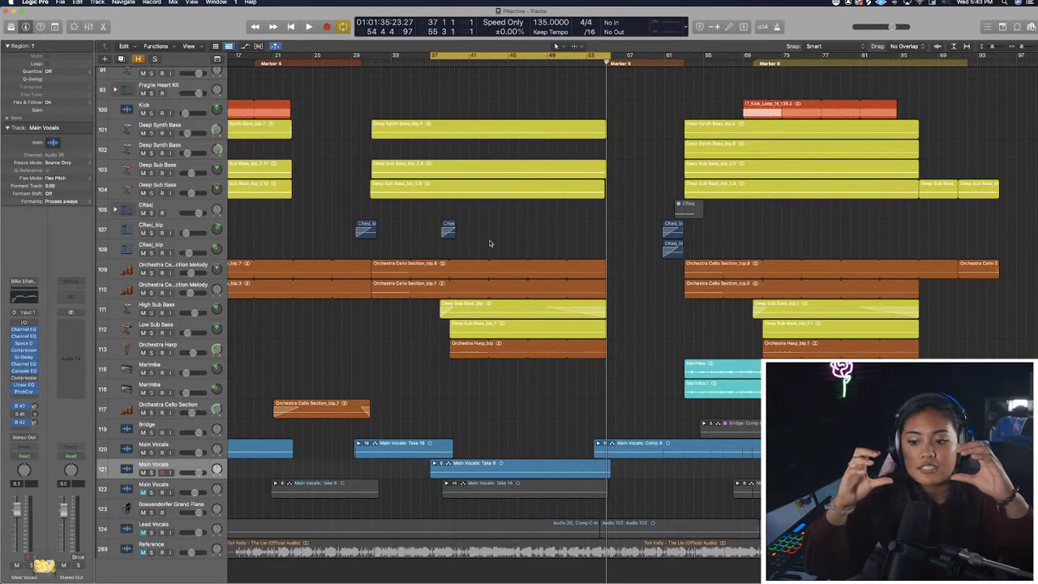
Audition the PRactice song's intro from bar 3 to bar 4, starting with its topmost tracks in view.
{"action": "scroll", "coordinate": [421, 295], "scroll_direction": "down", "scroll_amount": 1}
{"action": "scroll", "coordinate": [423, 298], "scroll_direction": "up", "scroll_amount": 5}
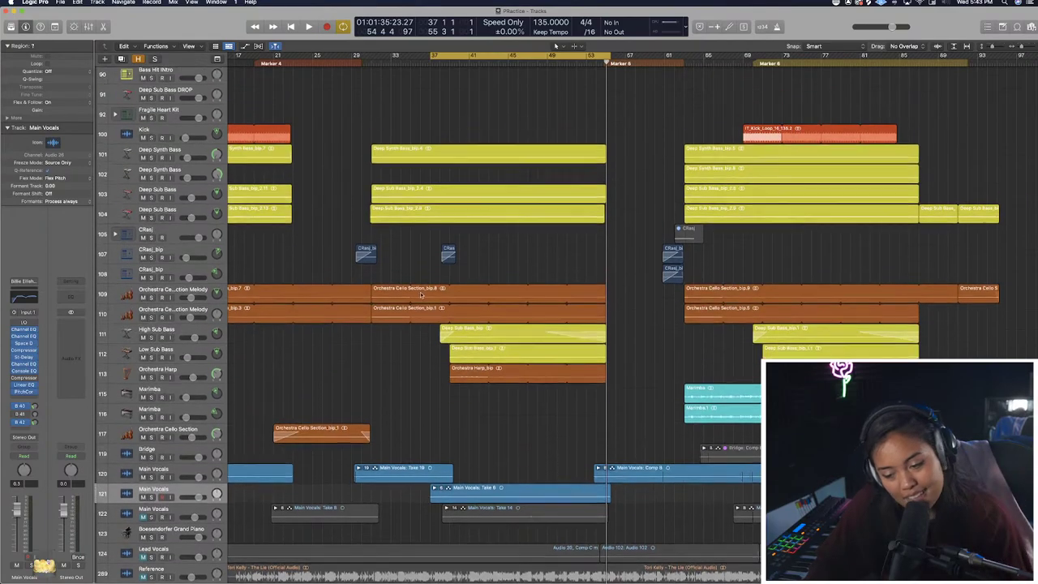
{"action": "scroll", "coordinate": [424, 305], "scroll_direction": "up", "scroll_amount": 12}
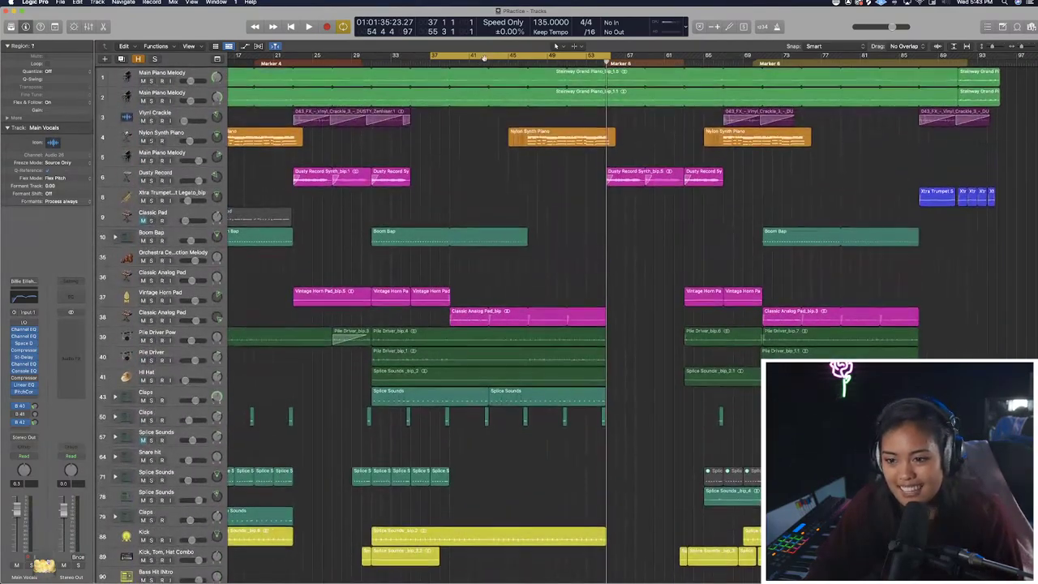
{"action": "scroll", "coordinate": [437, 105], "scroll_direction": "left", "scroll_amount": 5}
{"action": "left_click_drag", "start_coordinate": [280, 63], "coordinate": [252, 64]}
{"action": "key", "text": "space"}
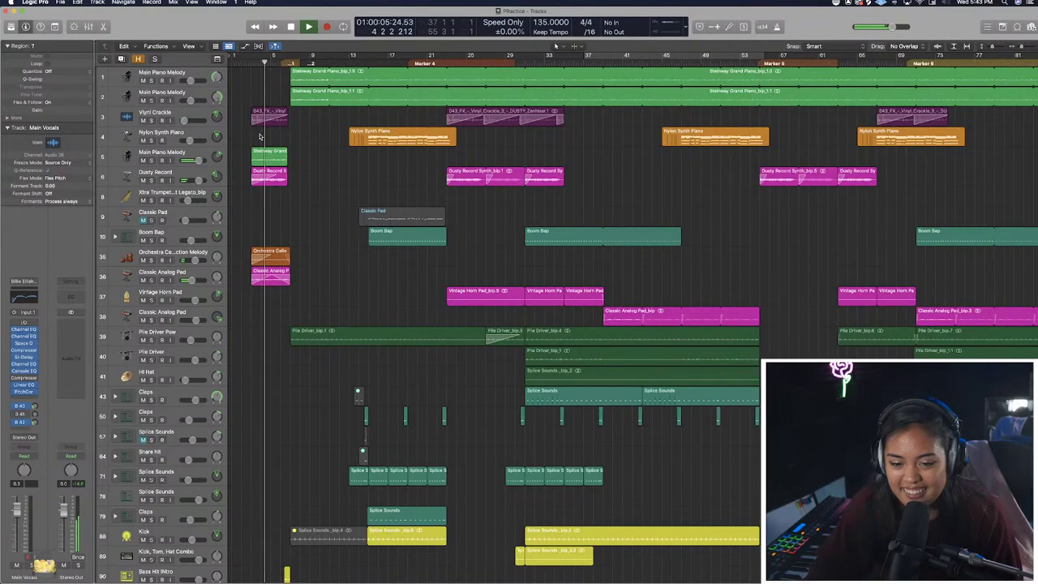
{"action": "key", "text": "space"}
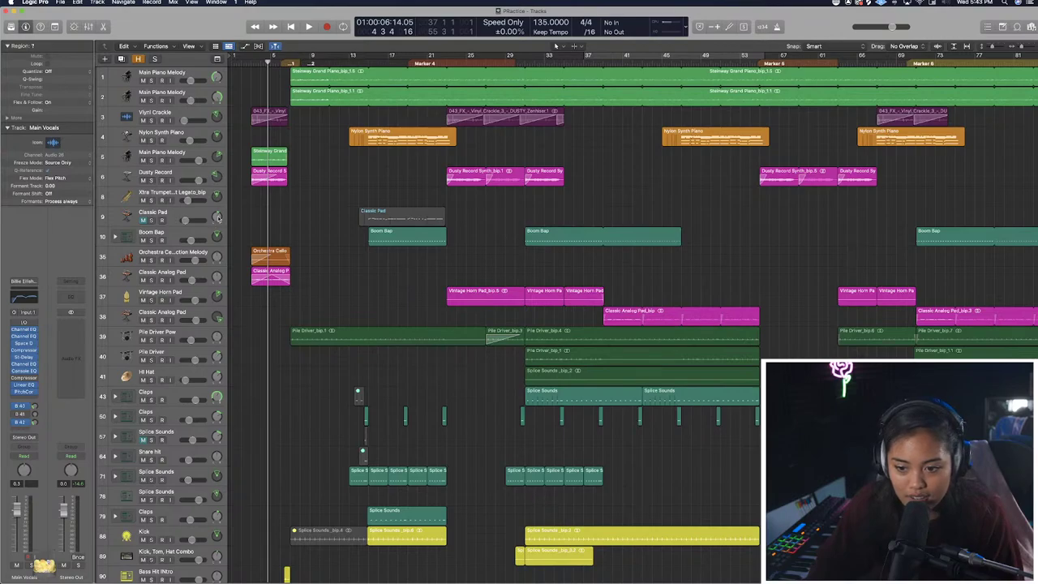
Check the panning of the drum tracks and change the pan mode of Kick track 100.
{"action": "scroll", "coordinate": [304, 220], "scroll_direction": "down", "scroll_amount": 5}
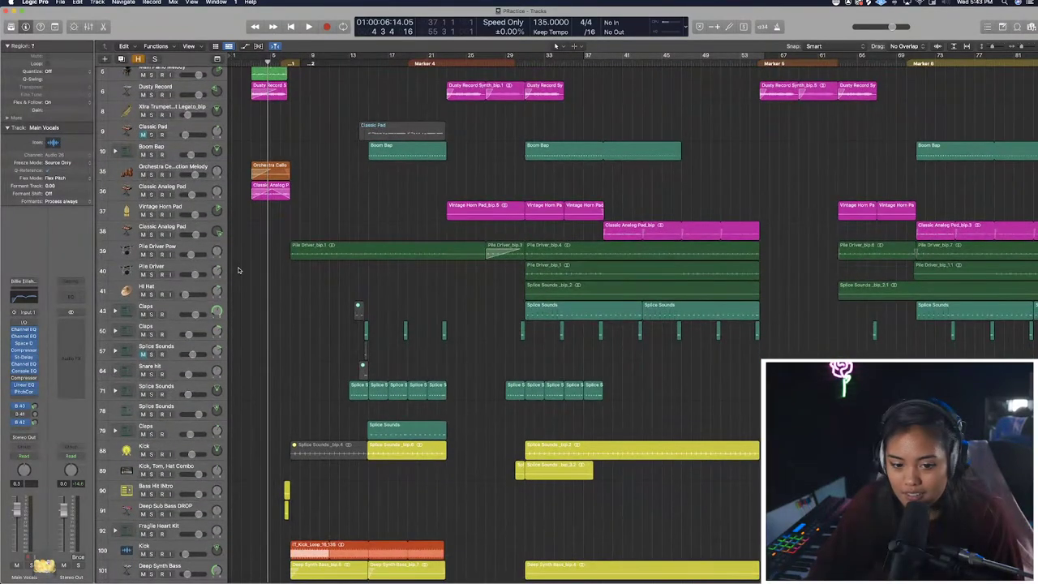
{"action": "left_click", "coordinate": [218, 271]}
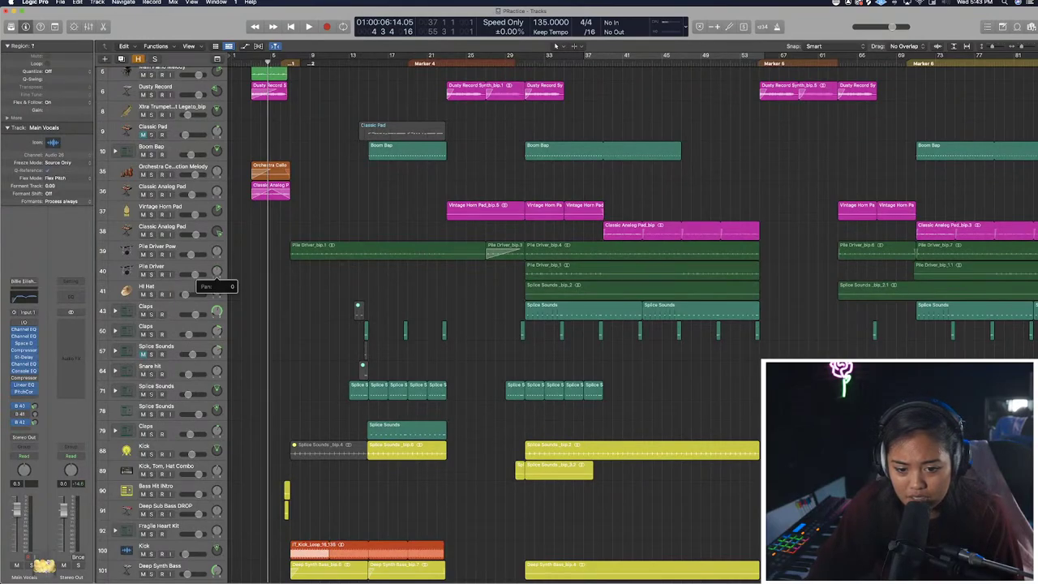
{"action": "scroll", "coordinate": [218, 292], "scroll_direction": "down", "scroll_amount": 1}
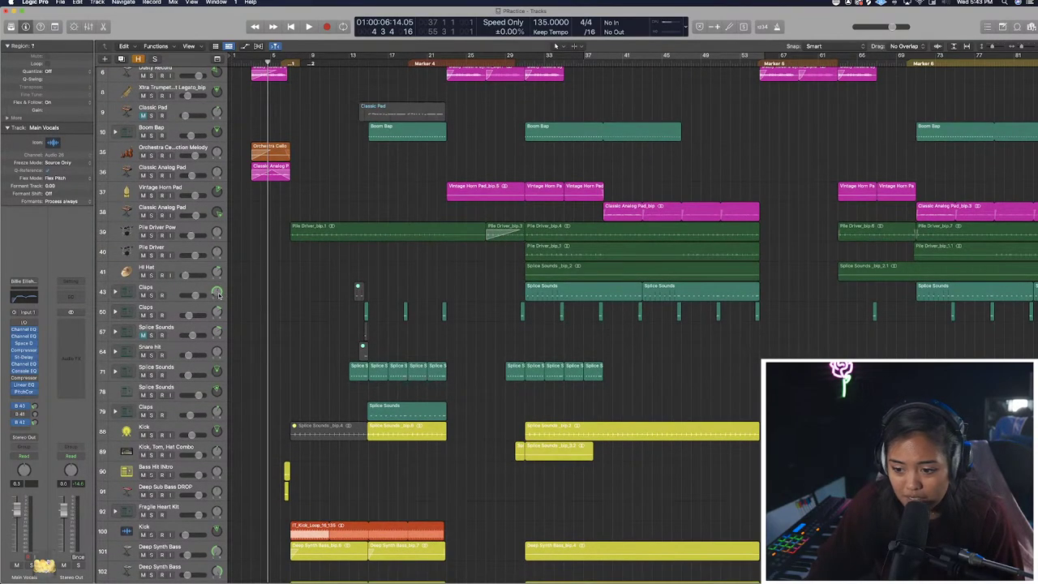
{"action": "scroll", "coordinate": [218, 294], "scroll_direction": "down", "scroll_amount": 3}
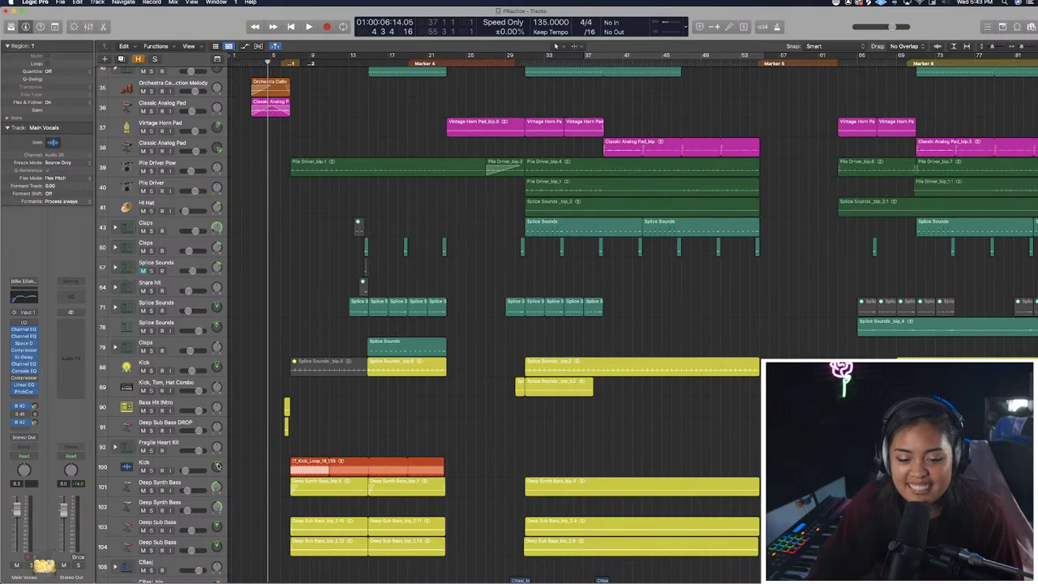
{"action": "left_click", "coordinate": [200, 468]}
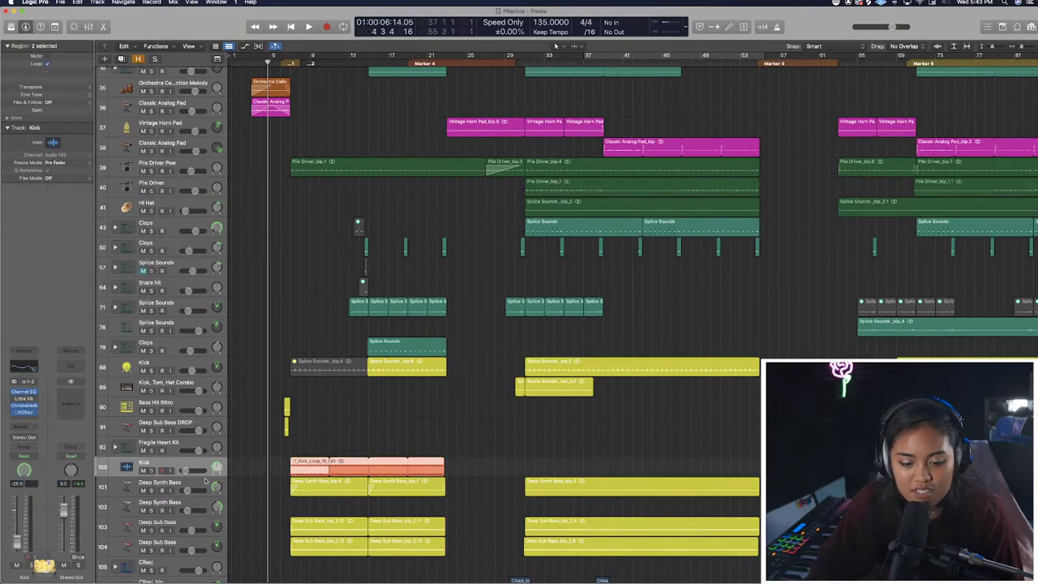
{"action": "right_click", "coordinate": [23, 475]}
{"action": "left_click", "coordinate": [35, 489]}
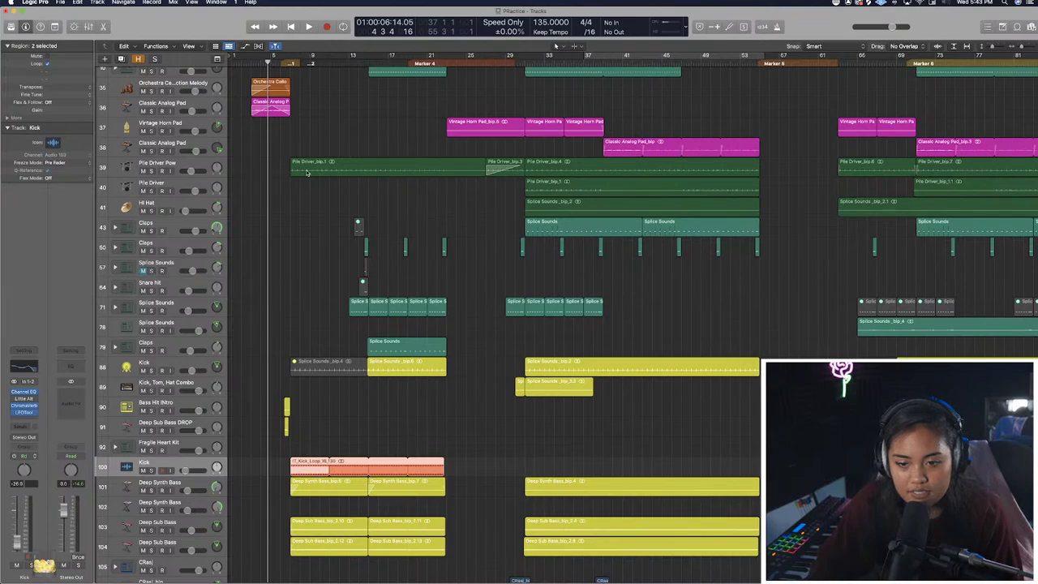
Audition the intro from about bar 3 to bar 7, bringing the bass, cello and vocal tracks into view.
{"action": "left_click_drag", "start_coordinate": [269, 68], "coordinate": [250, 63]}
{"action": "key", "text": "space"}
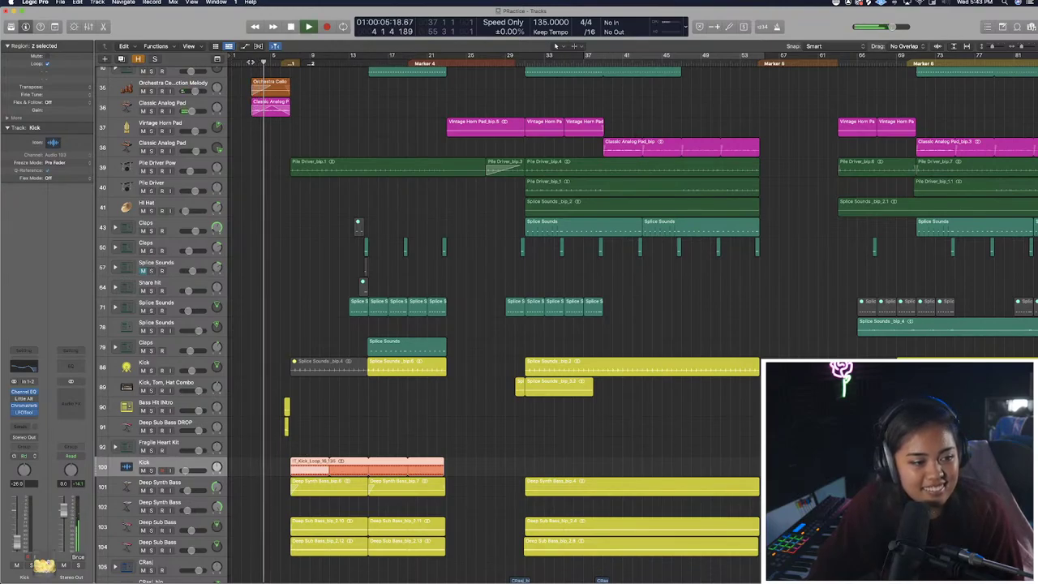
{"action": "scroll", "coordinate": [321, 165], "scroll_direction": "up", "scroll_amount": 10}
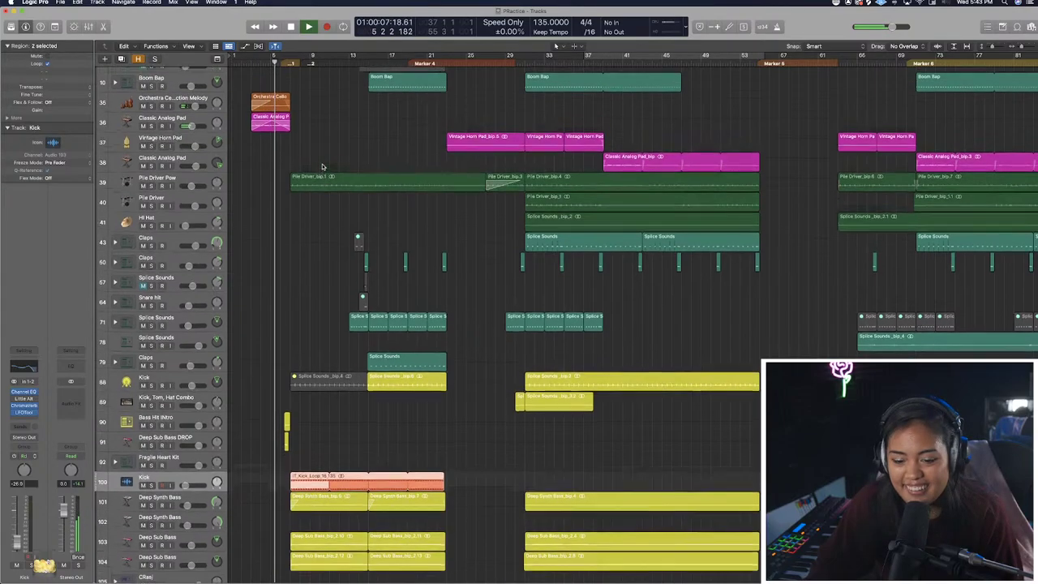
{"action": "scroll", "coordinate": [322, 165], "scroll_direction": "down", "scroll_amount": 10}
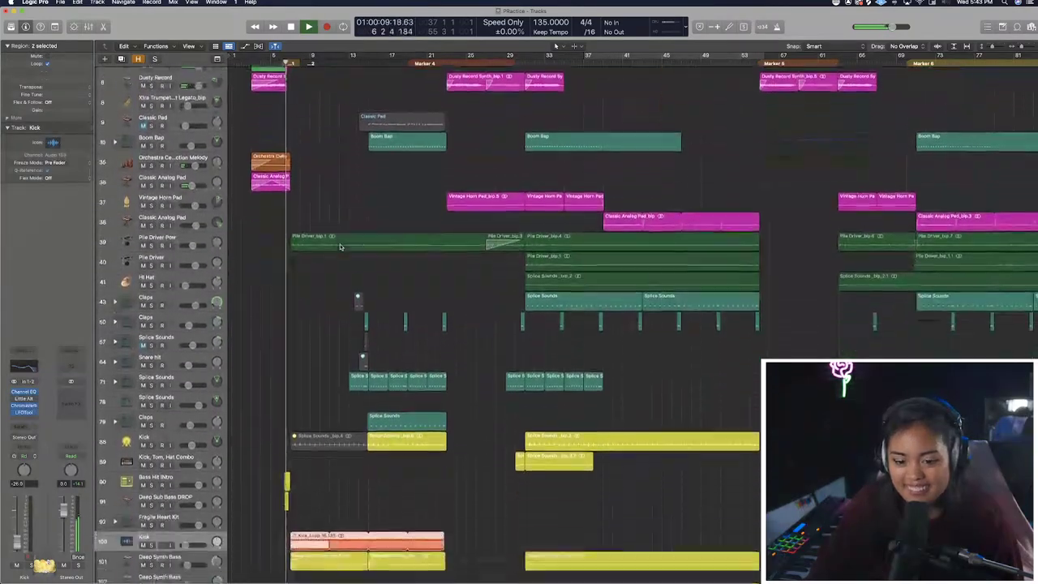
{"action": "scroll", "coordinate": [519, 324], "scroll_direction": "down", "scroll_amount": 1}
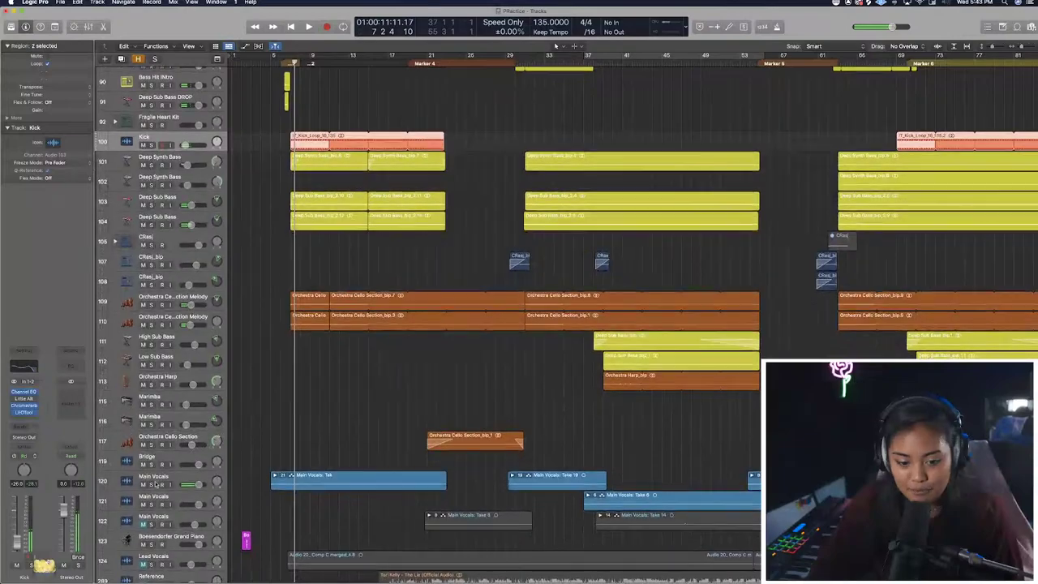
Expand the takes of Main Vocals track 120 and audition the track soloed from bar 7.
{"action": "left_click", "coordinate": [163, 479]}
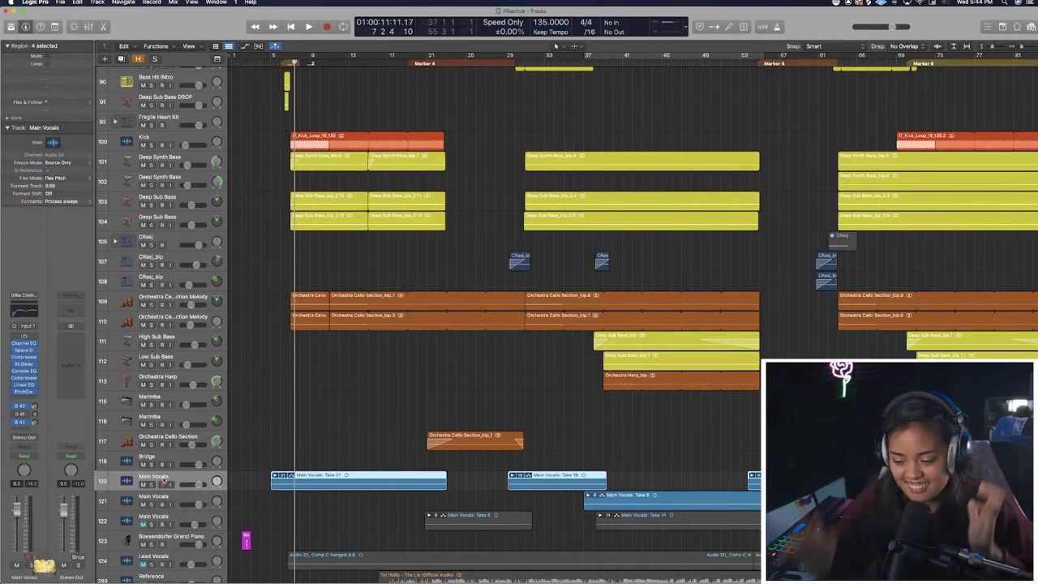
{"action": "left_click", "coordinate": [290, 62]}
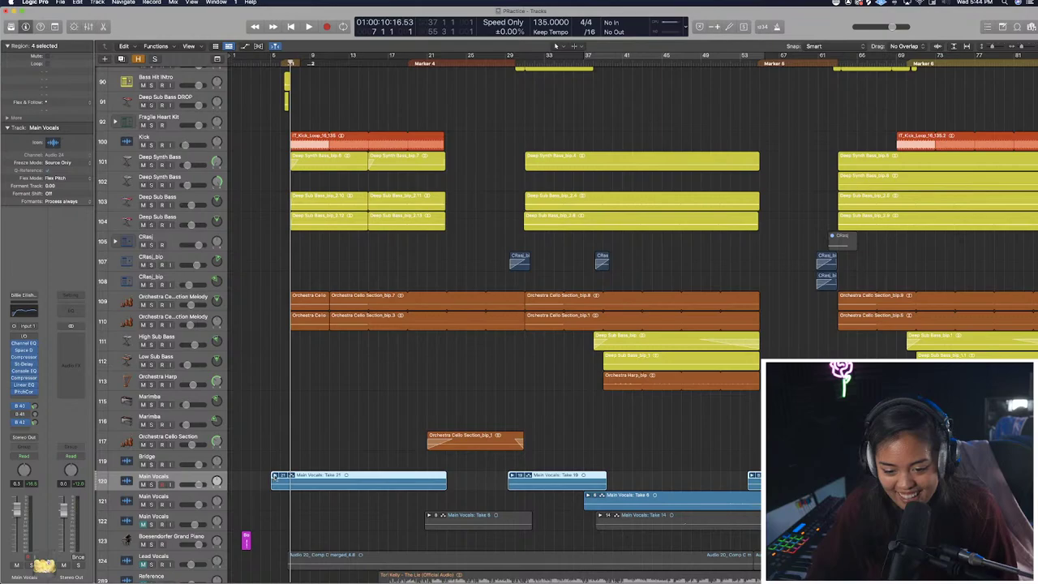
{"action": "left_click", "coordinate": [273, 476]}
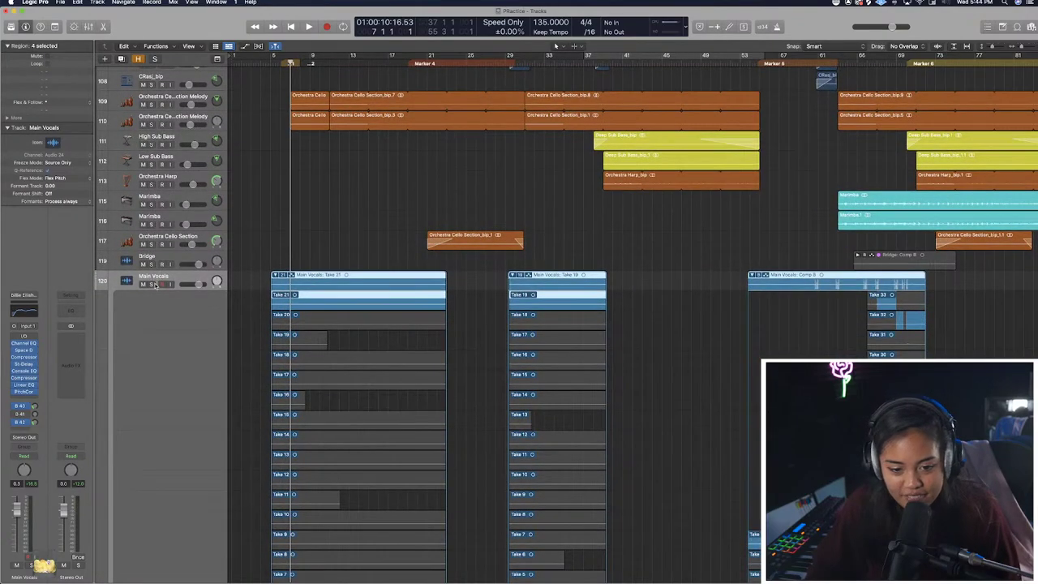
{"action": "left_click", "coordinate": [152, 283]}
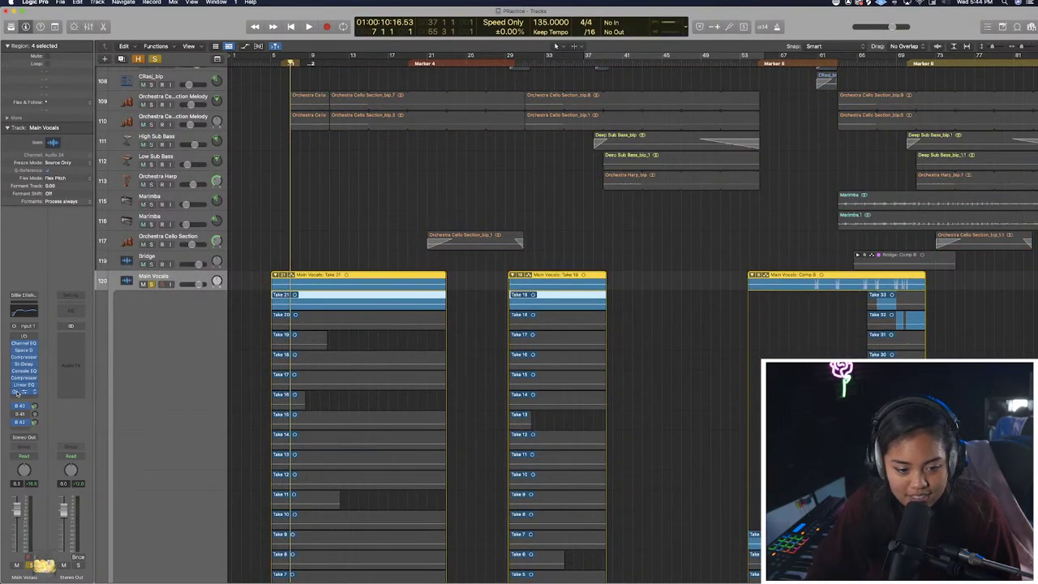
{"action": "key", "text": "space"}
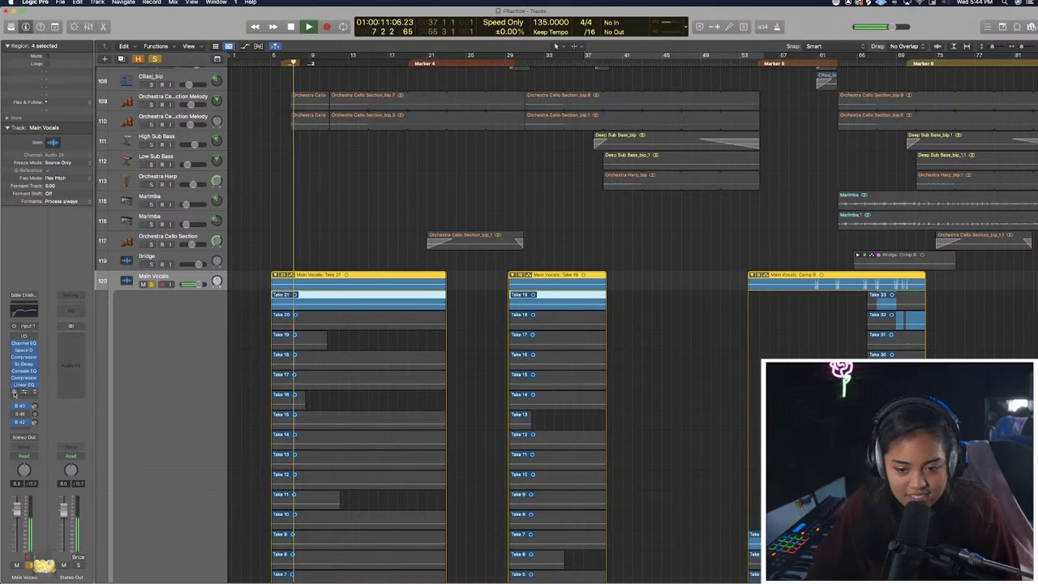
{"action": "key", "text": "space"}
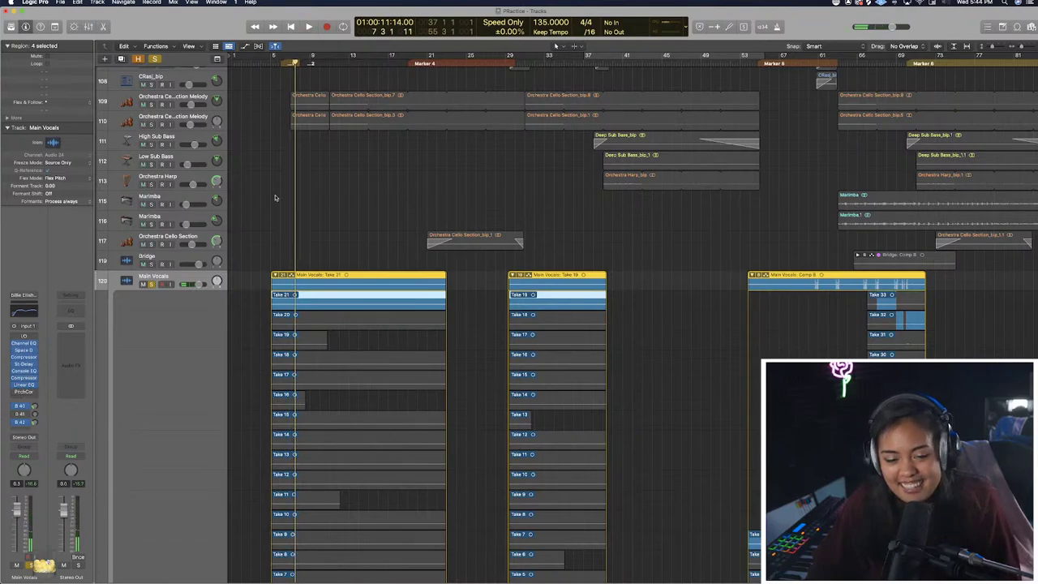
Audition Main Vocals track 120 in the full mix from bar 7, with its solo off and takes collapsed.
{"action": "key", "text": "s"}
{"action": "key", "text": "space"}
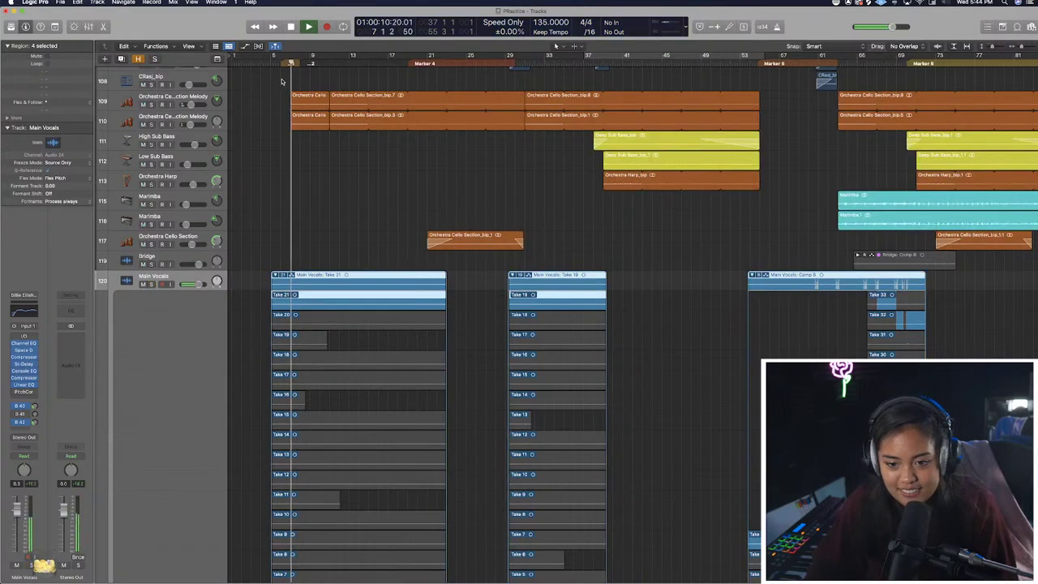
{"action": "left_click", "coordinate": [275, 275]}
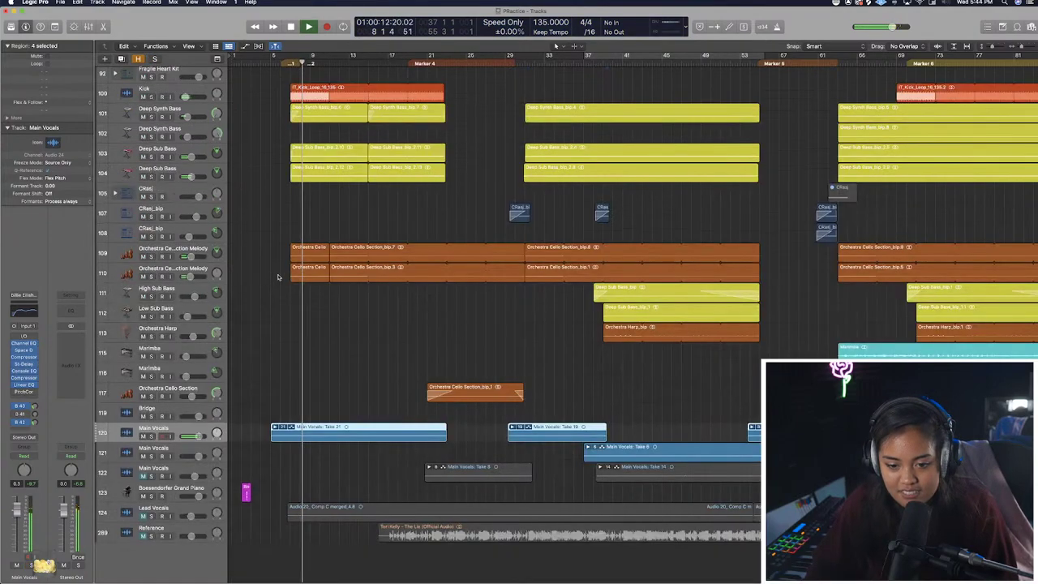
{"action": "key", "text": "space"}
Lower the volume of Main Vocals track 120 to -4.8 dB while playing the mix from bar 7.
{"action": "left_click", "coordinate": [202, 435]}
{"action": "key", "text": "space"}
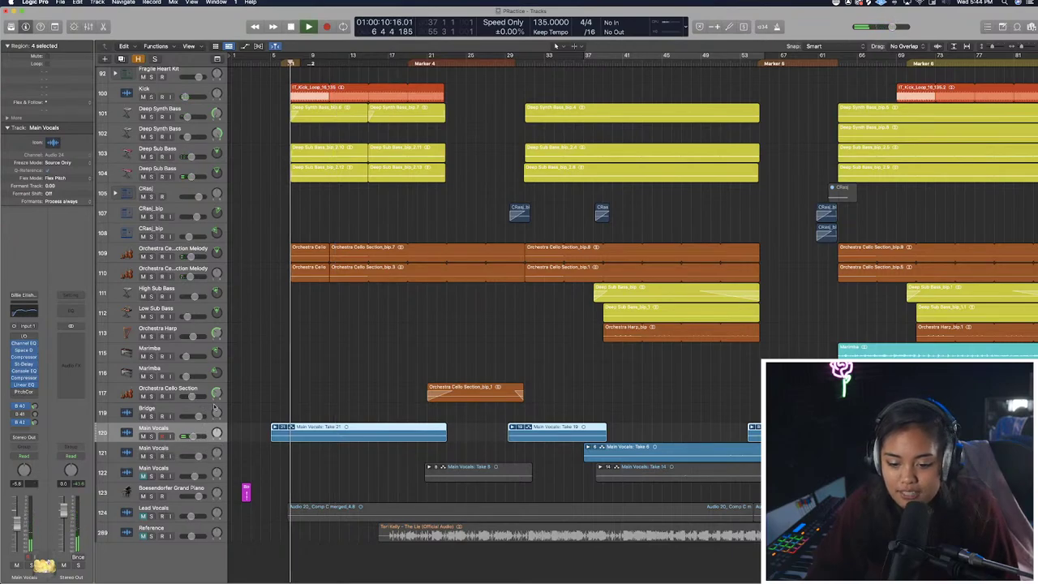
{"action": "left_click_drag", "start_coordinate": [192, 437], "coordinate": [189, 436]}
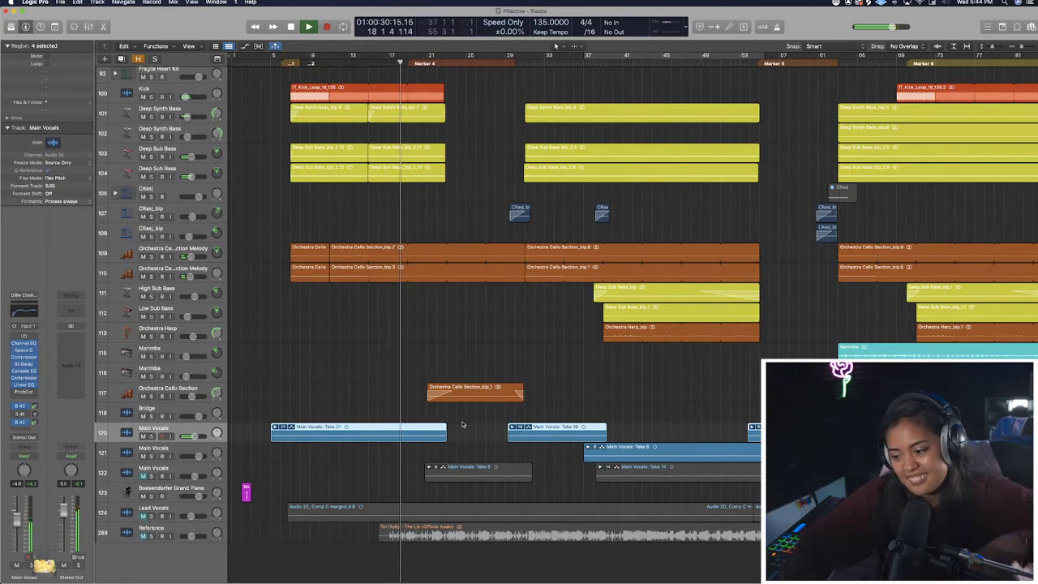
{"action": "key", "text": "space"}
Mute Main Vocals tracks 120 and 121, and unmute Lead Vocals track 124.
{"action": "left_click", "coordinate": [142, 437]}
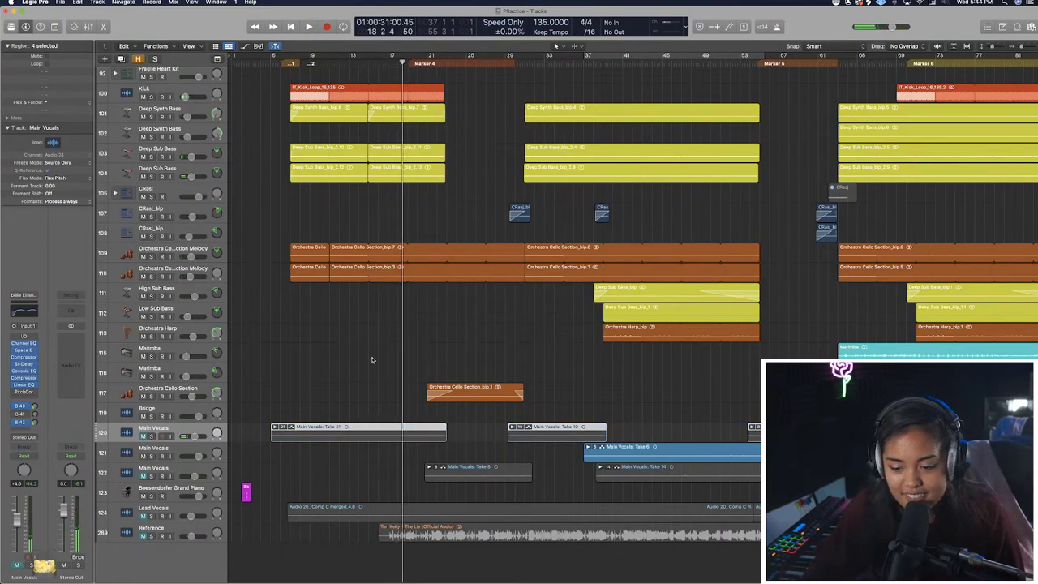
{"action": "left_click", "coordinate": [144, 456]}
{"action": "scroll", "coordinate": [347, 379], "scroll_direction": "up", "scroll_amount": 15}
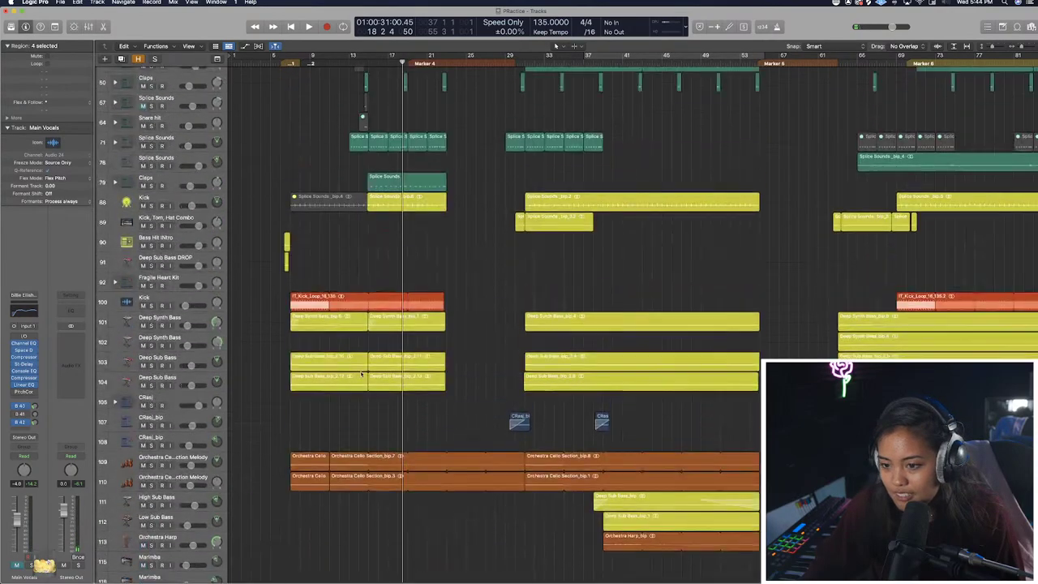
{"action": "scroll", "coordinate": [366, 374], "scroll_direction": "down", "scroll_amount": 16}
{"action": "scroll", "coordinate": [369, 374], "scroll_direction": "up", "scroll_amount": 2}
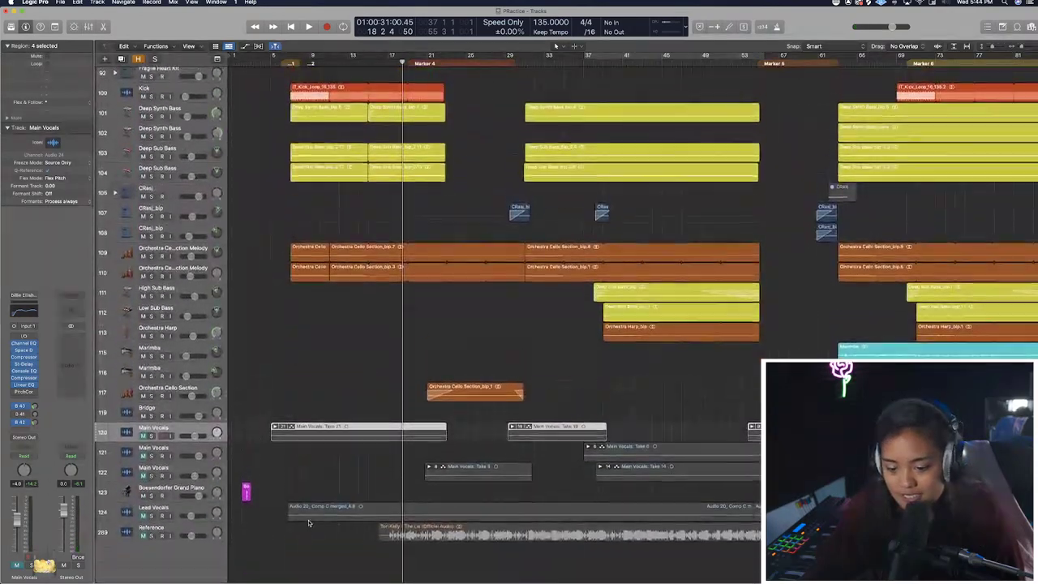
{"action": "left_click", "coordinate": [164, 512]}
{"action": "left_click", "coordinate": [144, 516]}
Play the mix with the lead vocals and raise the Lead Vocals track's volume to -5.9 dB.
{"action": "key", "text": "space"}
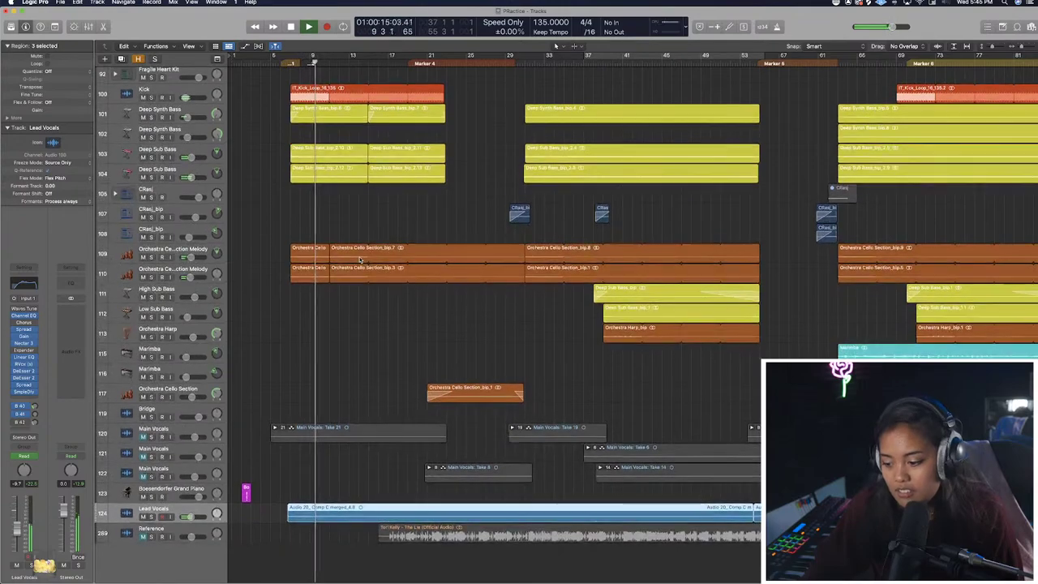
{"action": "left_click", "coordinate": [306, 495]}
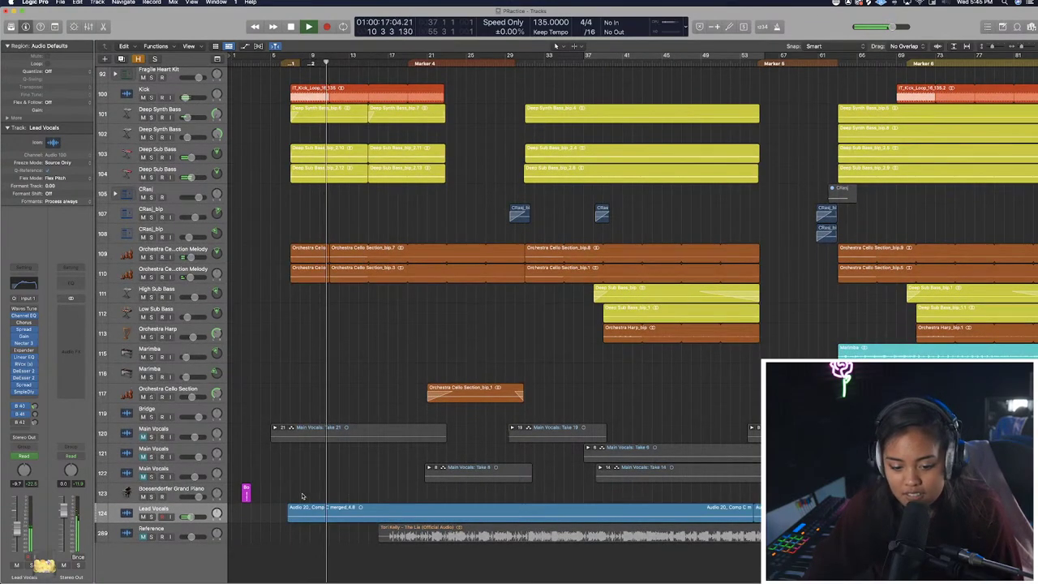
{"action": "left_click", "coordinate": [194, 509]}
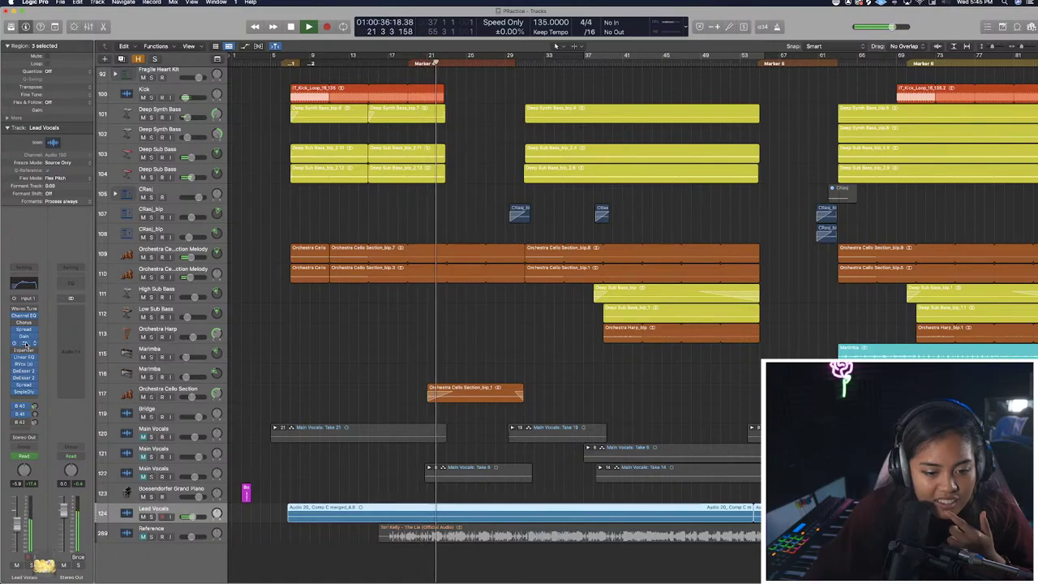
Lower the Pitch module's mix to its minimum in Nectar 3 on Lead Vocals, then stop playback.
{"action": "left_click", "coordinate": [24, 344]}
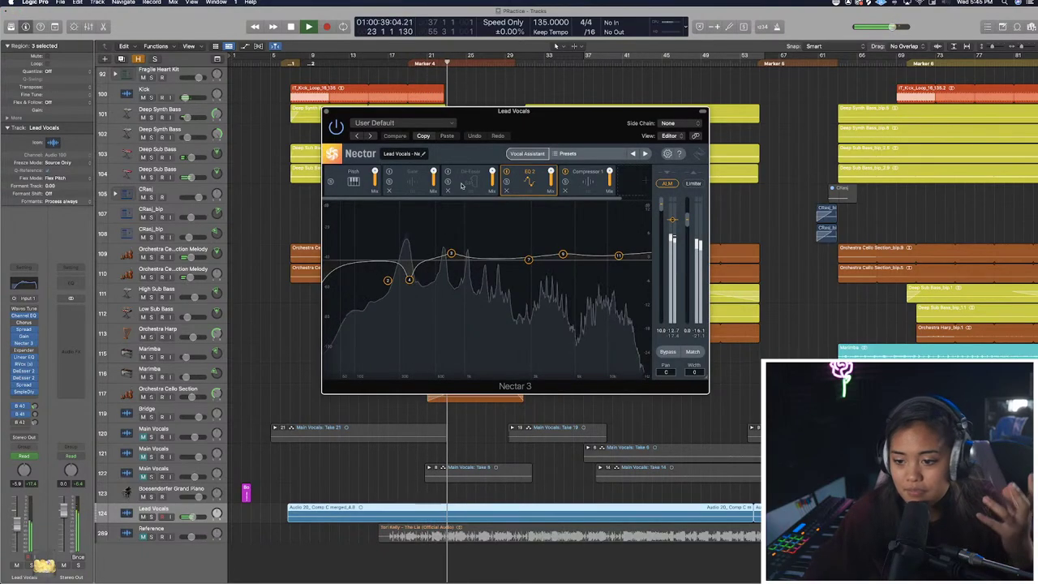
{"action": "left_click_drag", "start_coordinate": [374, 172], "coordinate": [375, 185]}
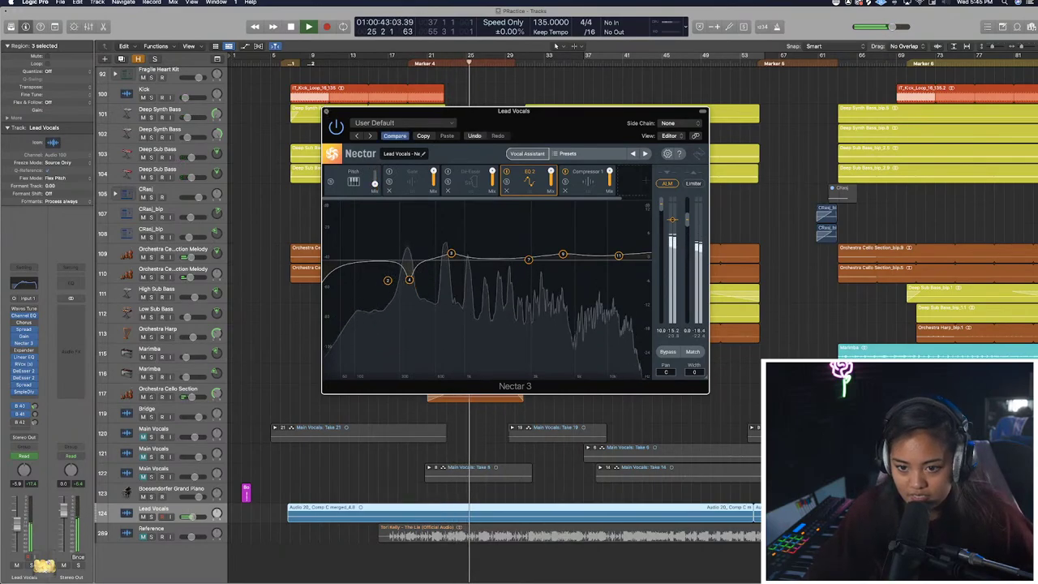
{"action": "left_click", "coordinate": [327, 111]}
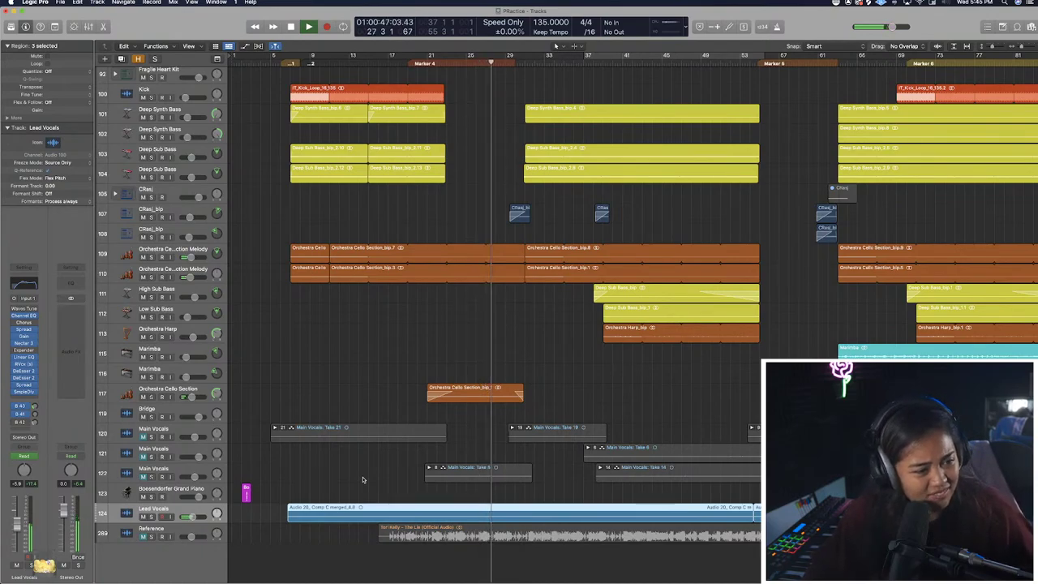
{"action": "key", "text": "space"}
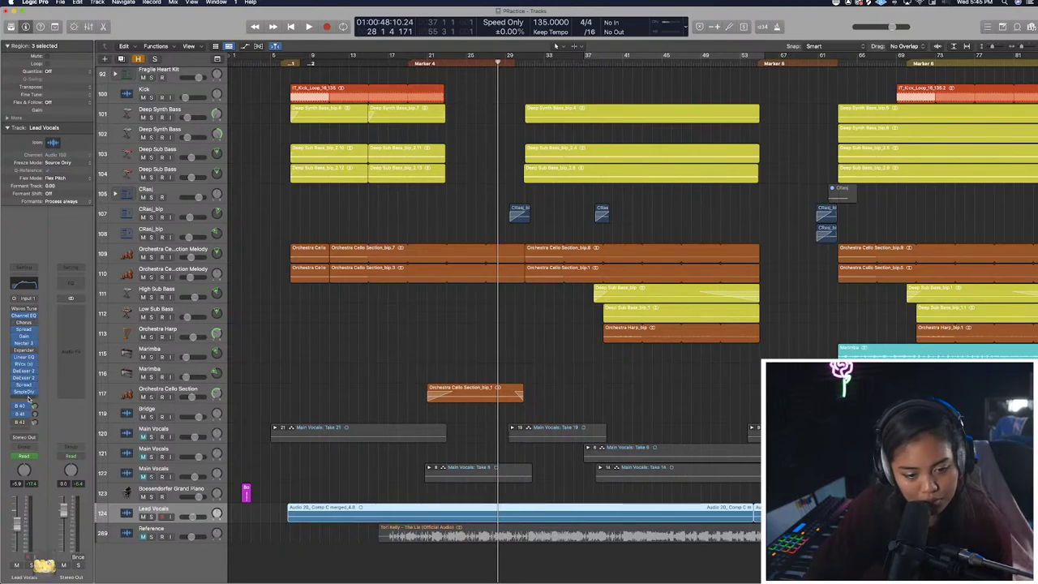
Review the module settings of Nectar 3 on the Lead Vocals track.
{"action": "left_click", "coordinate": [29, 399]}
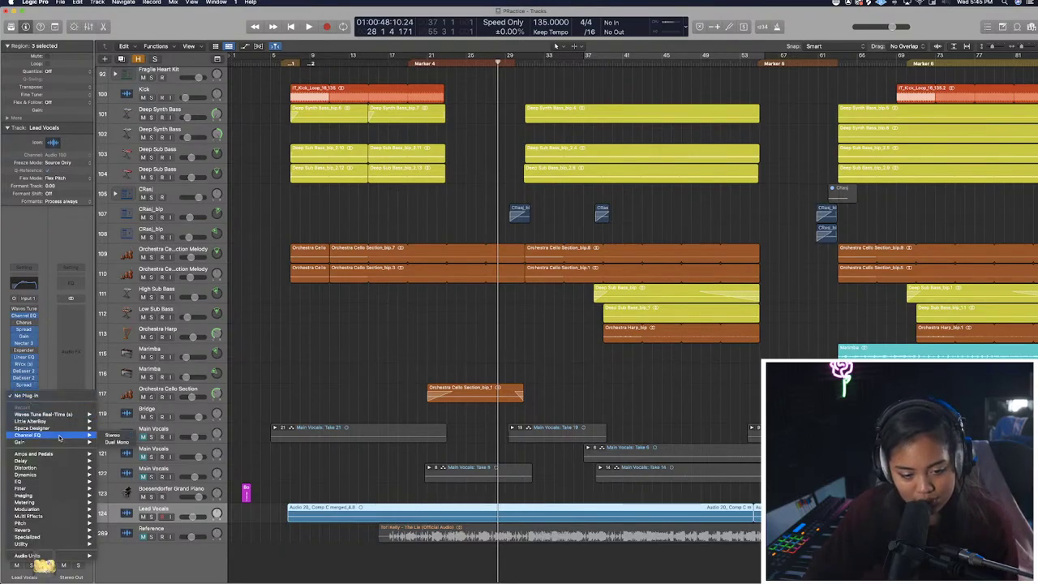
{"action": "left_click", "coordinate": [42, 376]}
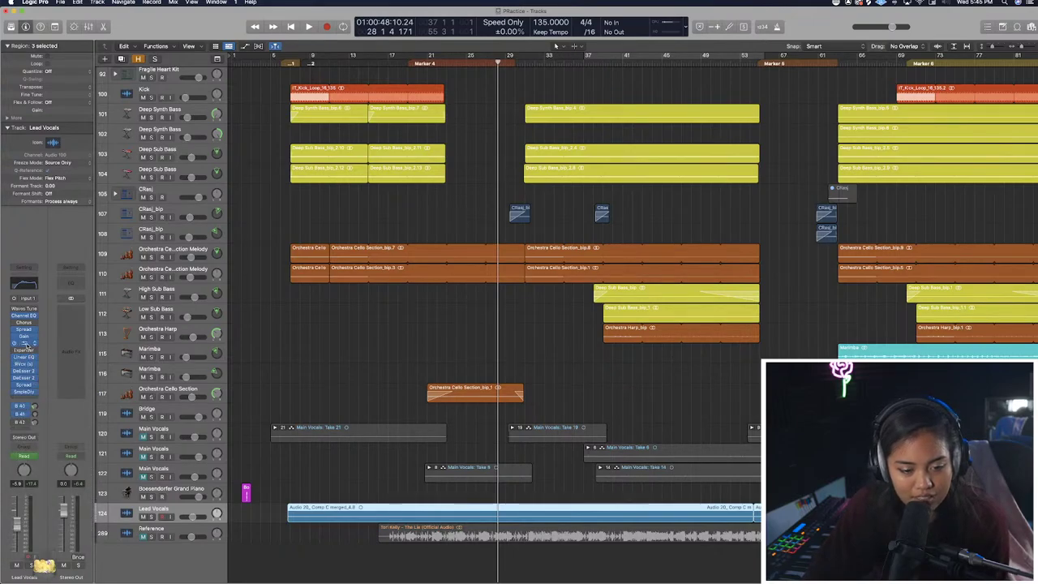
{"action": "left_click", "coordinate": [24, 344]}
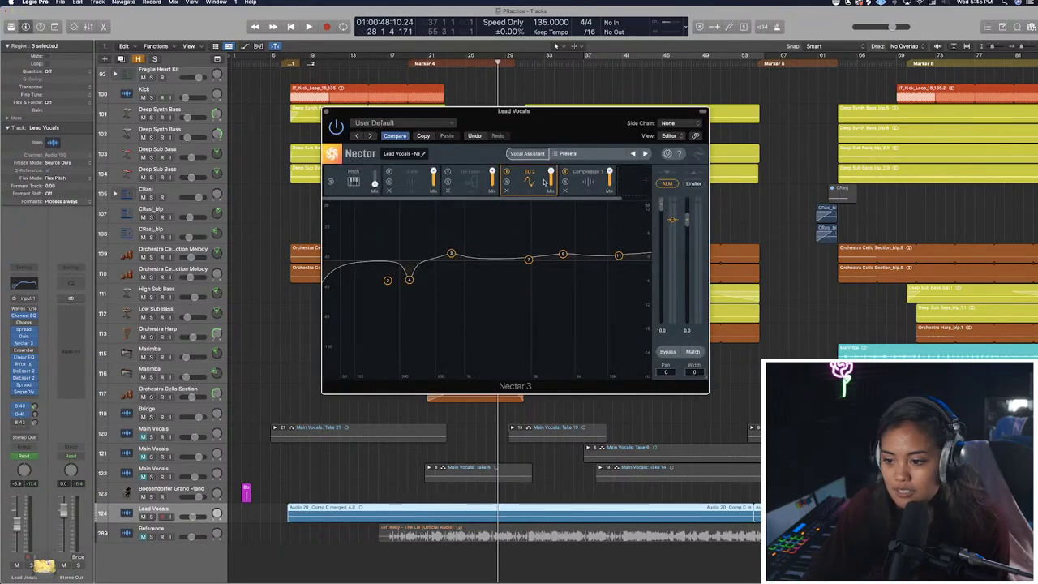
{"action": "left_click", "coordinate": [327, 112]}
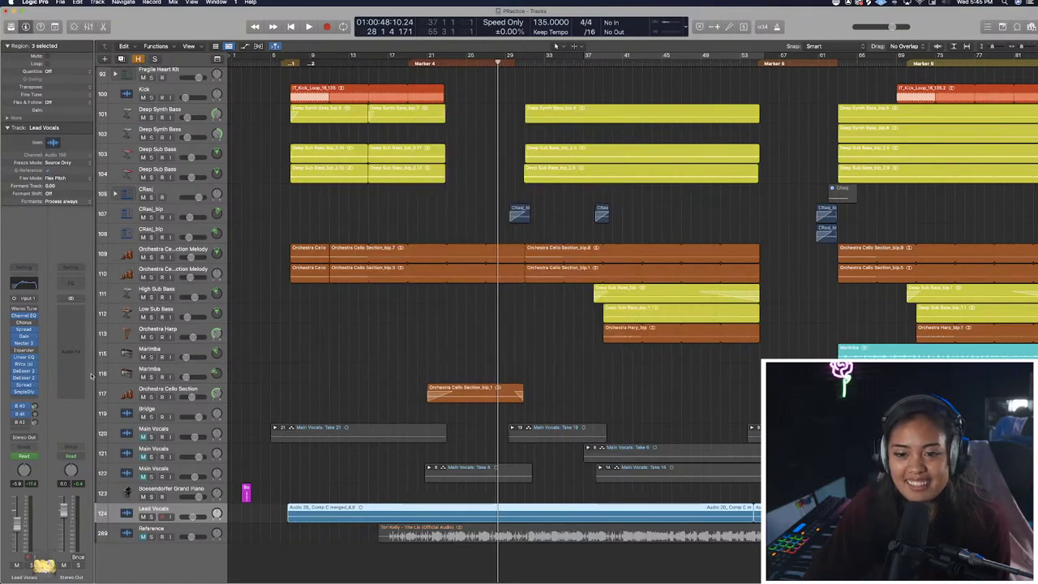
Insert a Compressor after the last audio effect on the Lead Vocals track.
{"action": "left_click", "coordinate": [27, 399]}
{"action": "mouse_move", "coordinate": [71, 442]}
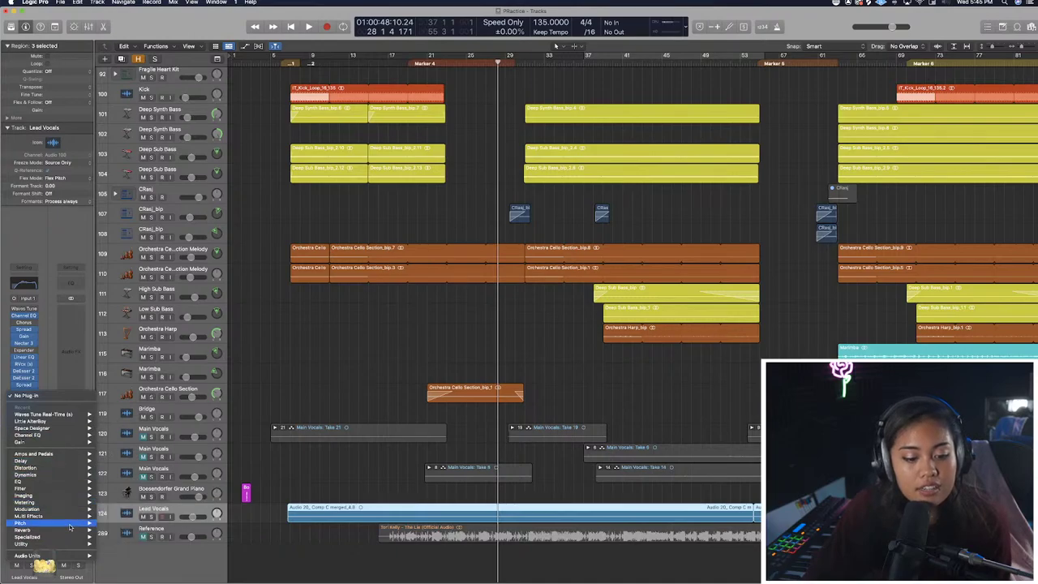
{"action": "mouse_move", "coordinate": [87, 468]}
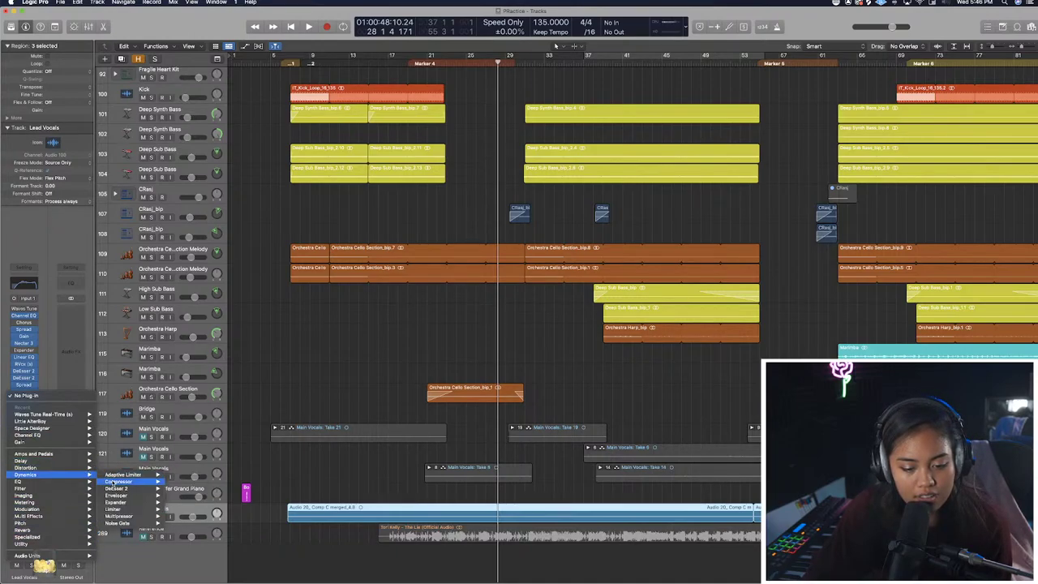
{"action": "left_click", "coordinate": [175, 482]}
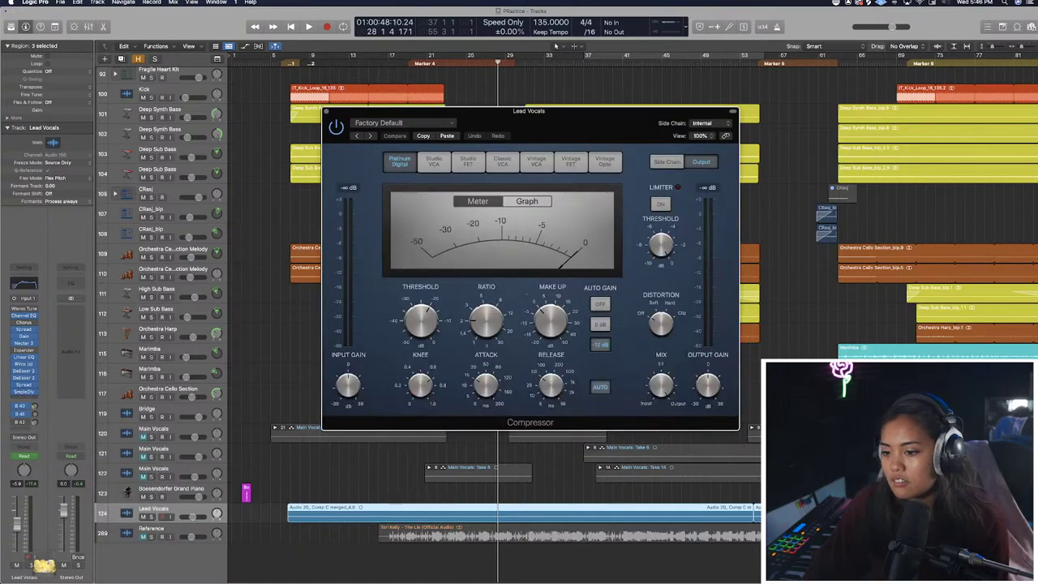
Switch the Lead Vocals compressor to the Vintage Opto model and audition it from bar 7.
{"action": "left_click", "coordinate": [431, 161]}
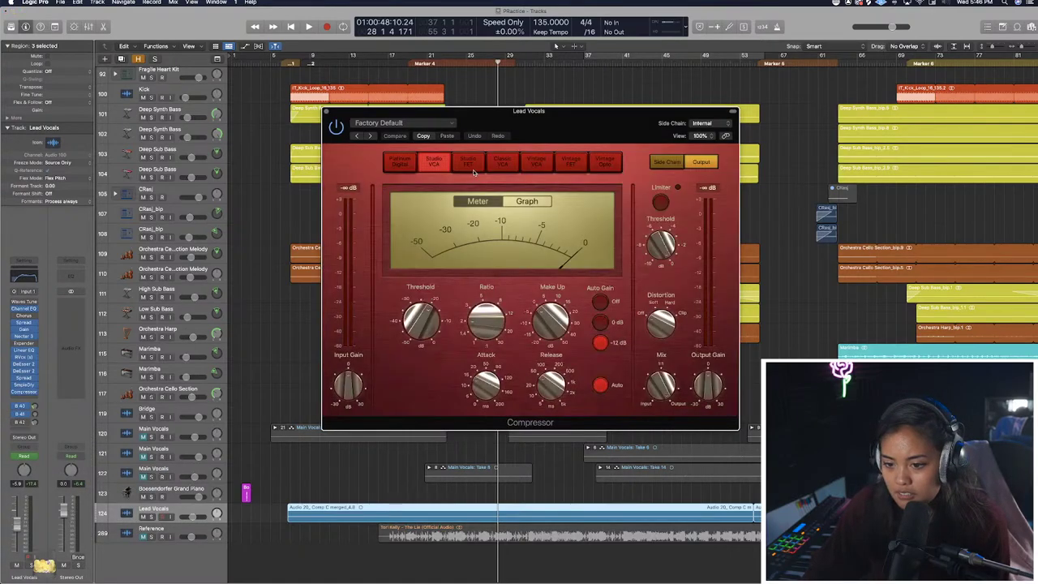
{"action": "left_click", "coordinate": [604, 162]}
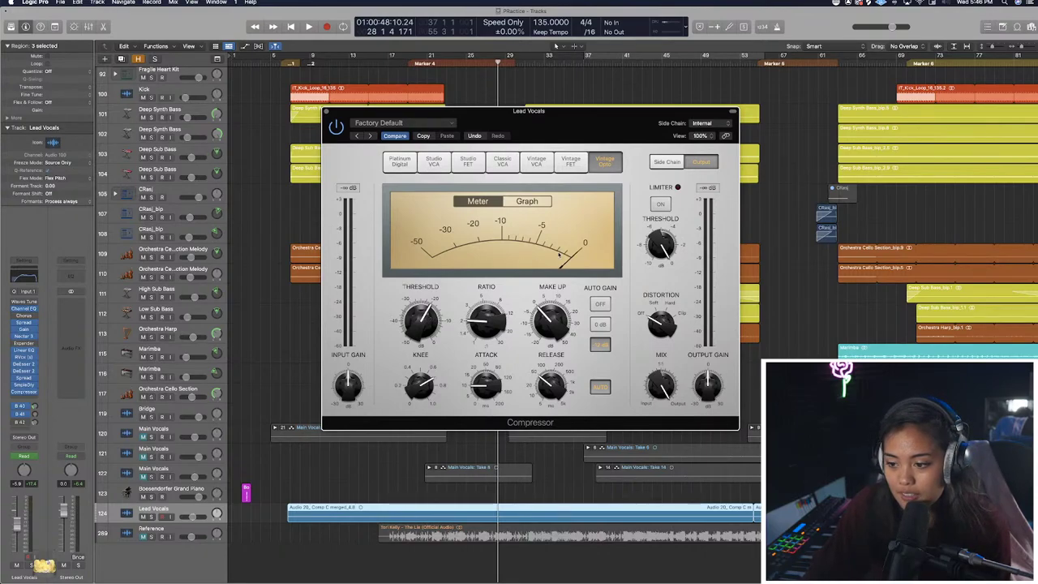
{"action": "key", "text": "shift+space"}
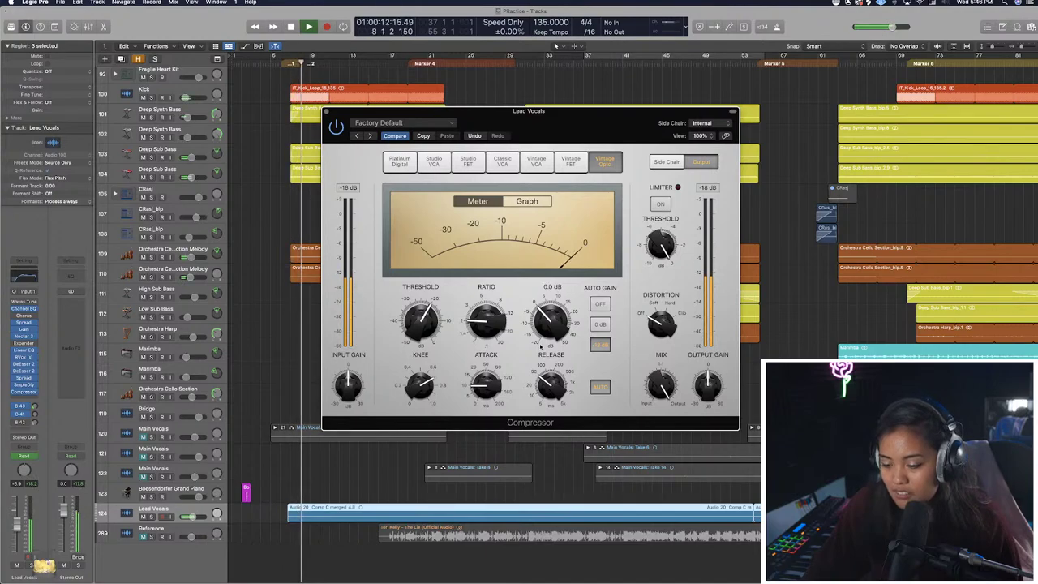
{"action": "key", "text": "space"}
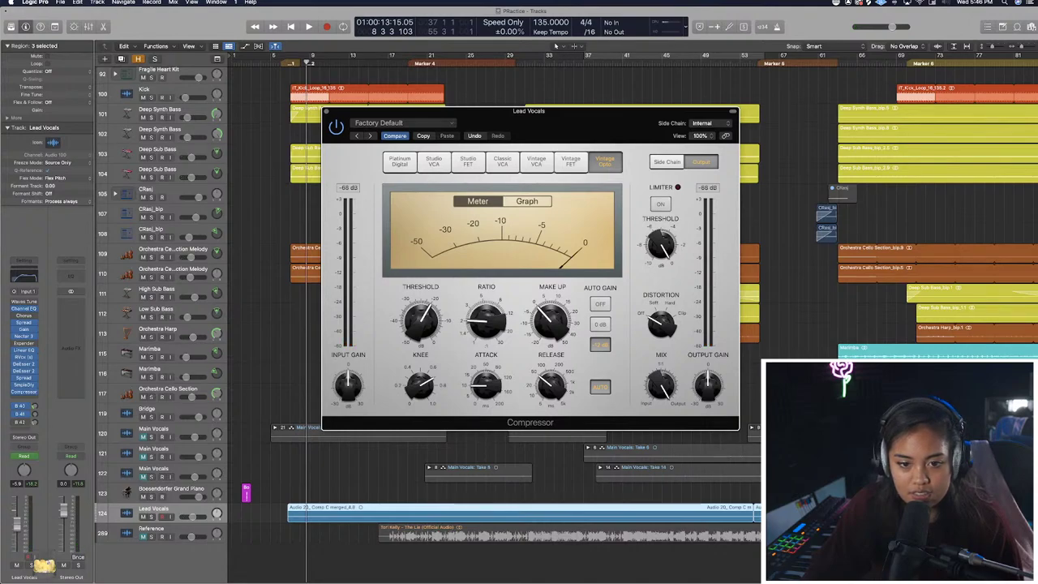
Audition the Vintage Opto compressor on the Lead Vocals track from bar 8, then close its plug-in window.
{"action": "key", "text": "shift+space"}
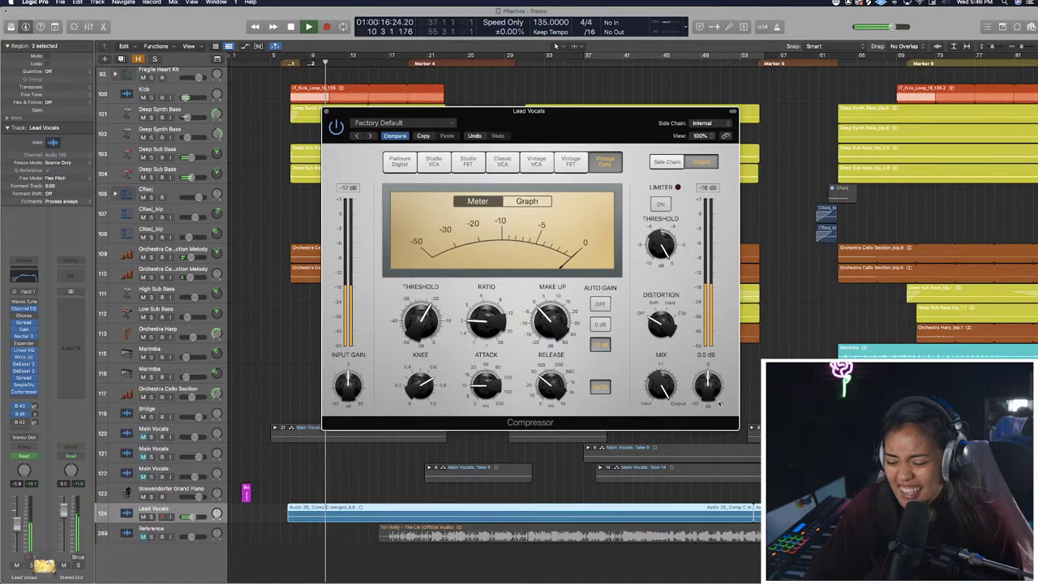
{"action": "mouse_move", "coordinate": [709, 388]}
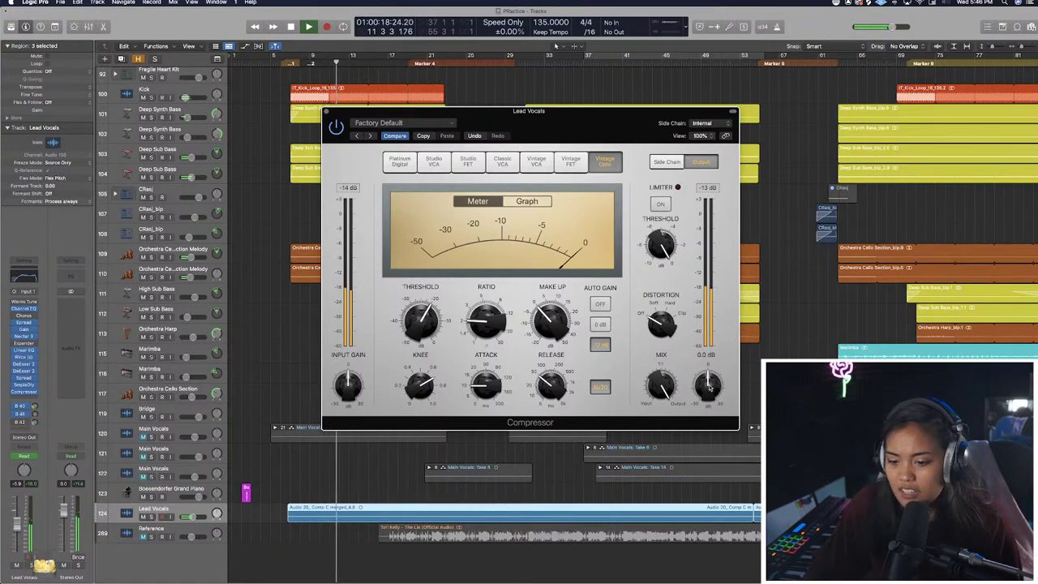
{"action": "left_click", "coordinate": [326, 113]}
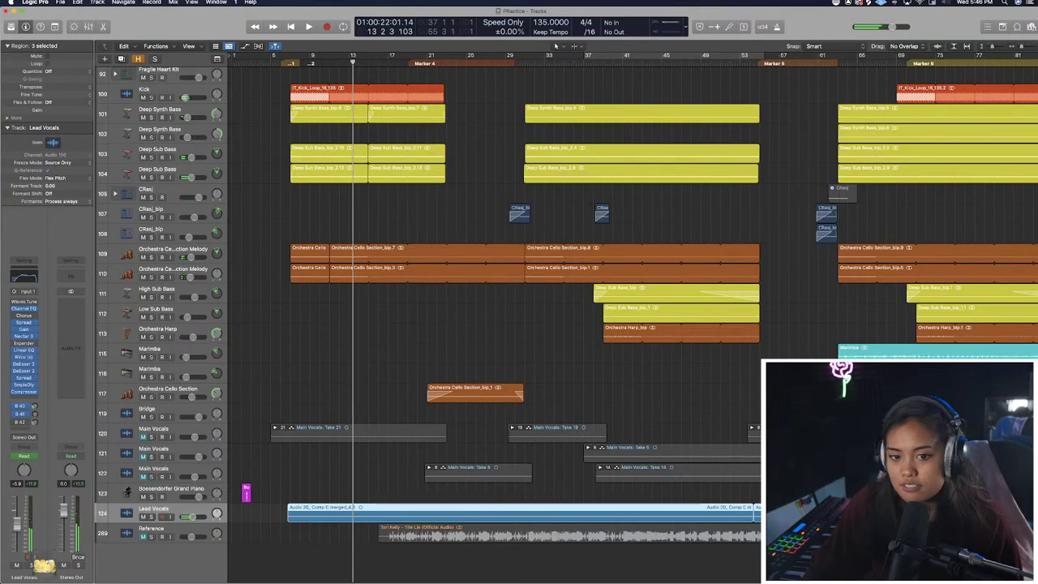
Zoom the arrangement out horizontally and return the playhead to bar 7.
{"action": "scroll", "coordinate": [220, 93], "scroll_direction": "up", "scroll_amount": 12}
{"action": "scroll", "coordinate": [220, 92], "scroll_direction": "down", "scroll_amount": 12}
{"action": "scroll", "coordinate": [220, 93], "scroll_direction": "up", "scroll_amount": 1}
{"action": "scroll", "coordinate": [560, 186], "scroll_direction": "up", "scroll_amount": 1}
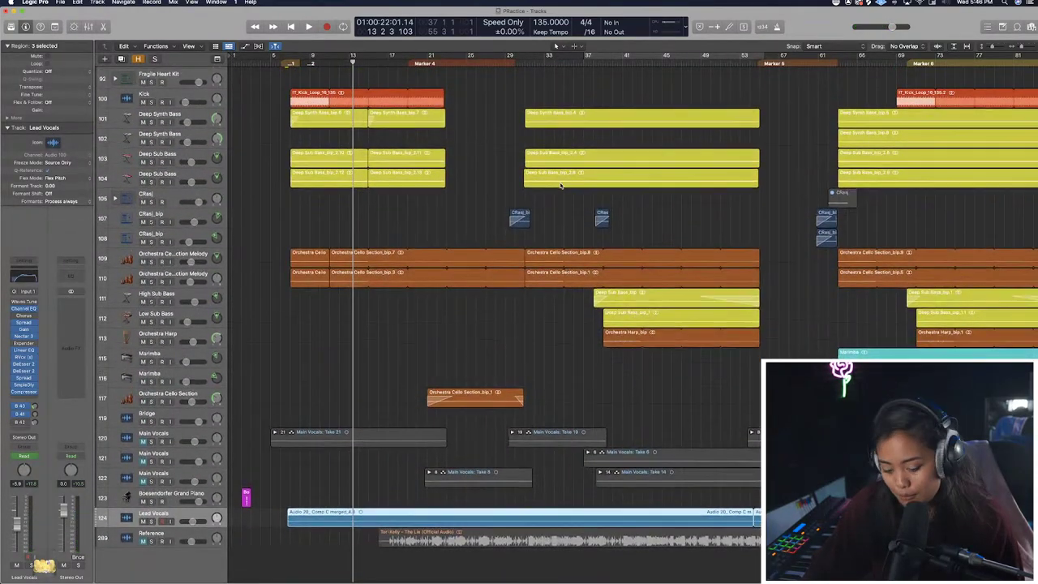
{"action": "key", "text": "super+Left"}
{"action": "key", "text": "super+Left"}
{"action": "key", "text": "super+Right"}
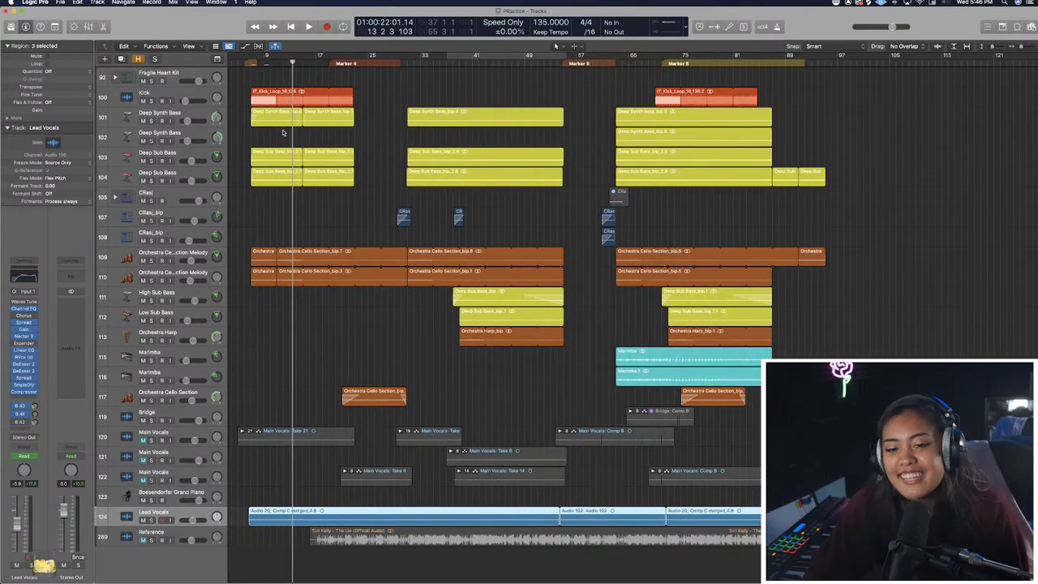
{"action": "key", "text": "Return"}
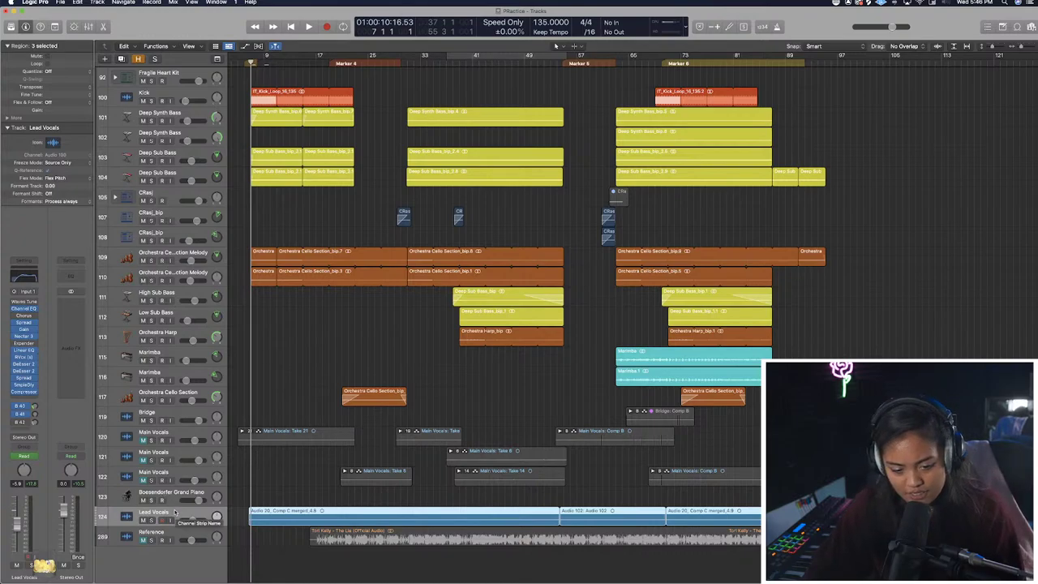
Reveal the project's hidden tracks and locate the hidden MAIN and harmony vocal tracks.
{"action": "scroll", "coordinate": [151, 252], "scroll_direction": "down", "scroll_amount": 1}
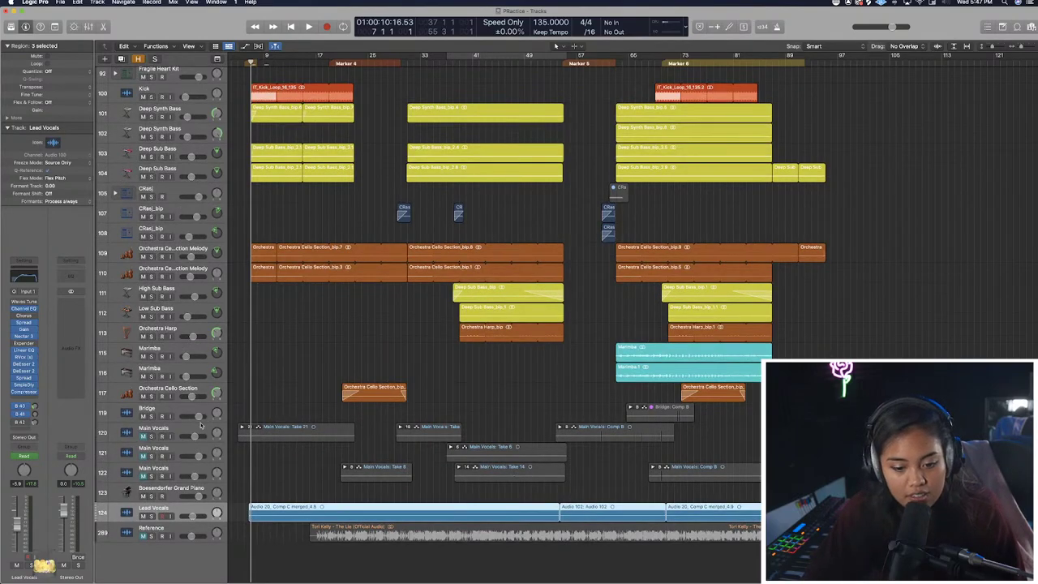
{"action": "left_click", "coordinate": [138, 59]}
{"action": "scroll", "coordinate": [190, 323], "scroll_direction": "down", "scroll_amount": 20}
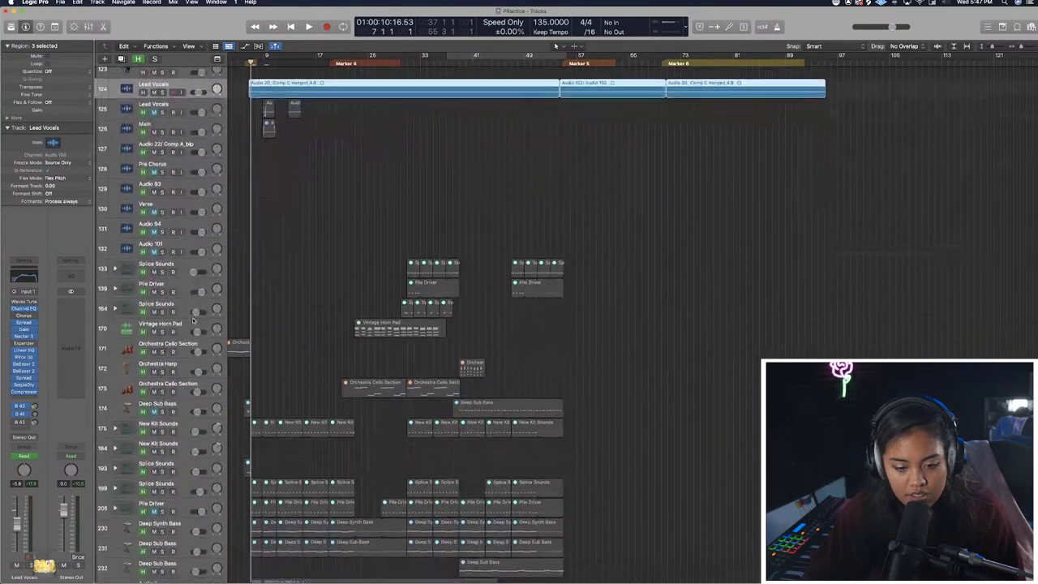
{"action": "scroll", "coordinate": [193, 322], "scroll_direction": "up", "scroll_amount": 2}
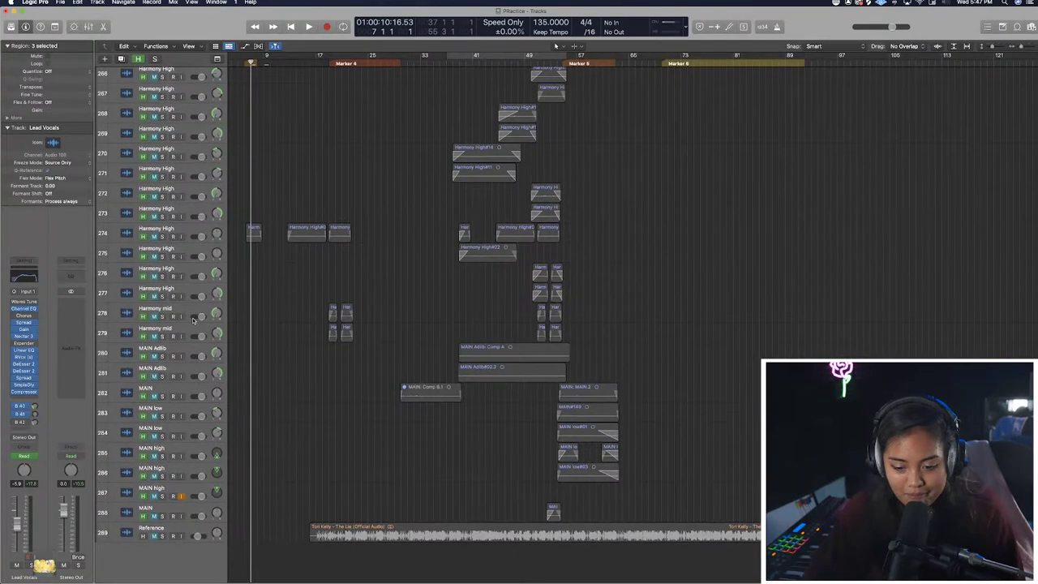
{"action": "scroll", "coordinate": [193, 322], "scroll_direction": "up", "scroll_amount": 6}
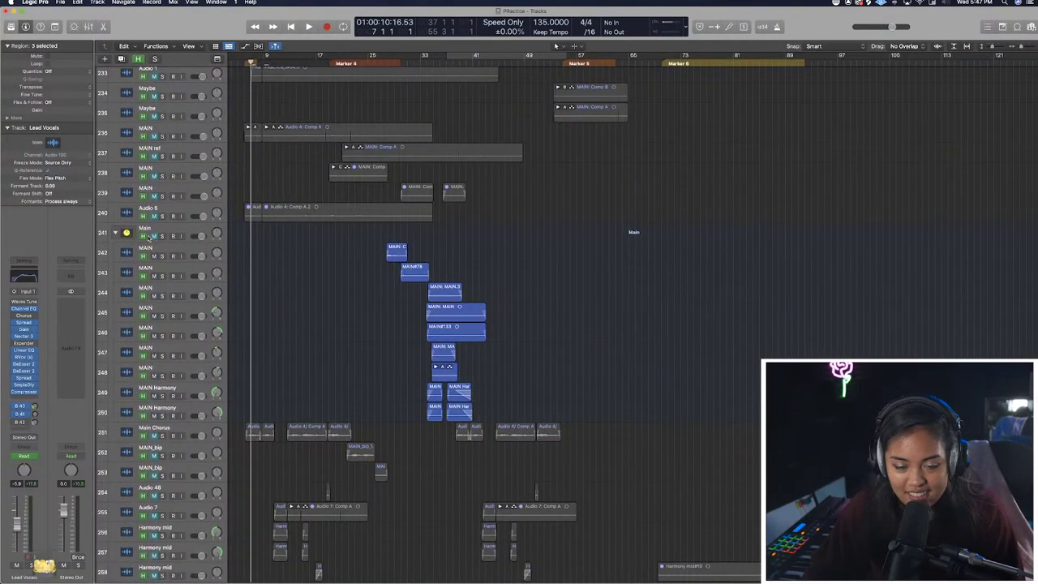
During playback from bar 7, unmute the Audio 7, Harmony mid 256 and 257, and Harmony High 260 tracks.
{"action": "key", "text": "space"}
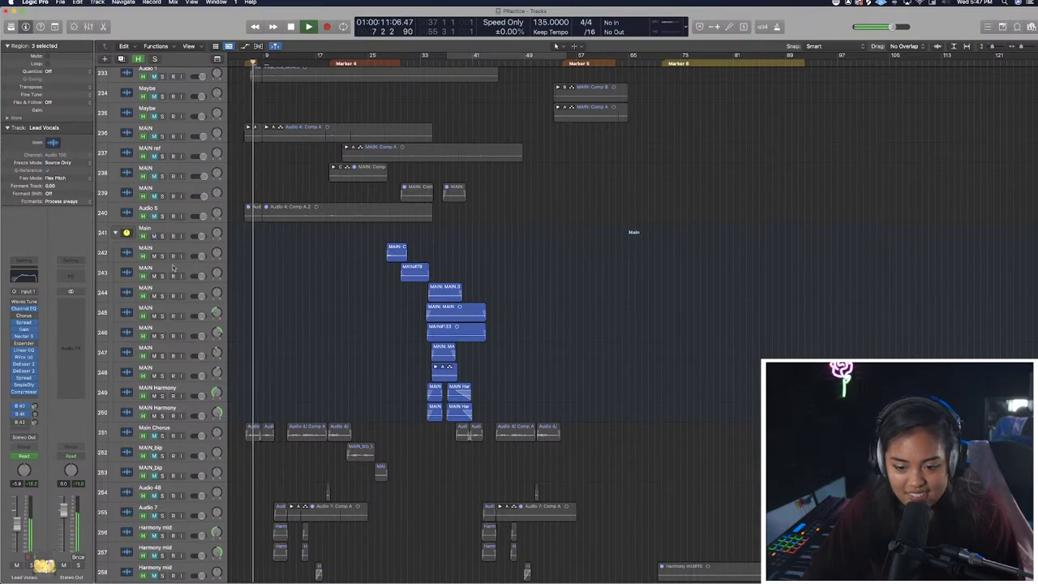
{"action": "scroll", "coordinate": [159, 399], "scroll_direction": "down", "scroll_amount": 1}
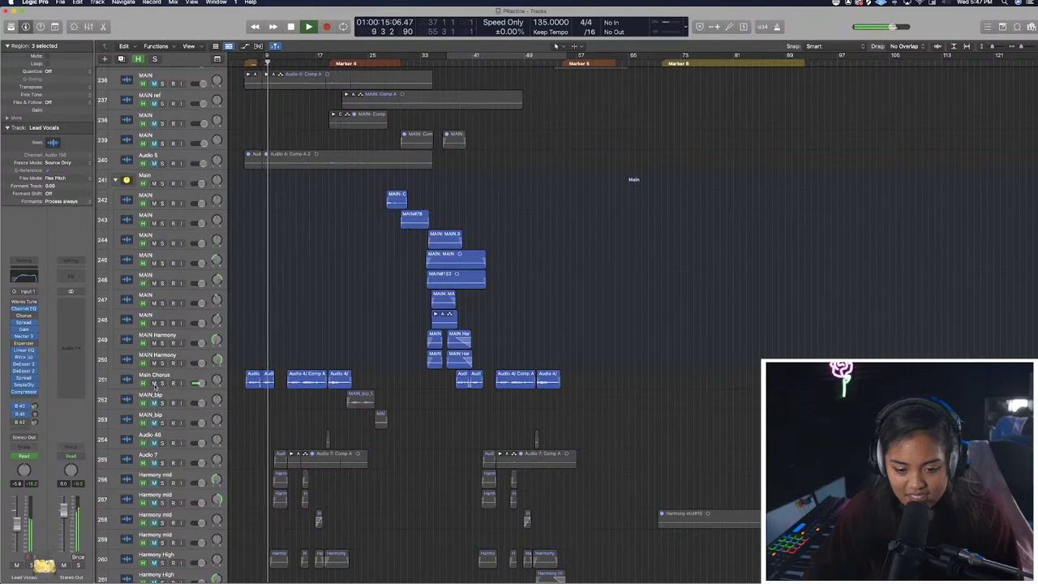
{"action": "scroll", "coordinate": [155, 404], "scroll_direction": "down", "scroll_amount": 1}
{"action": "scroll", "coordinate": [156, 403], "scroll_direction": "down", "scroll_amount": 2}
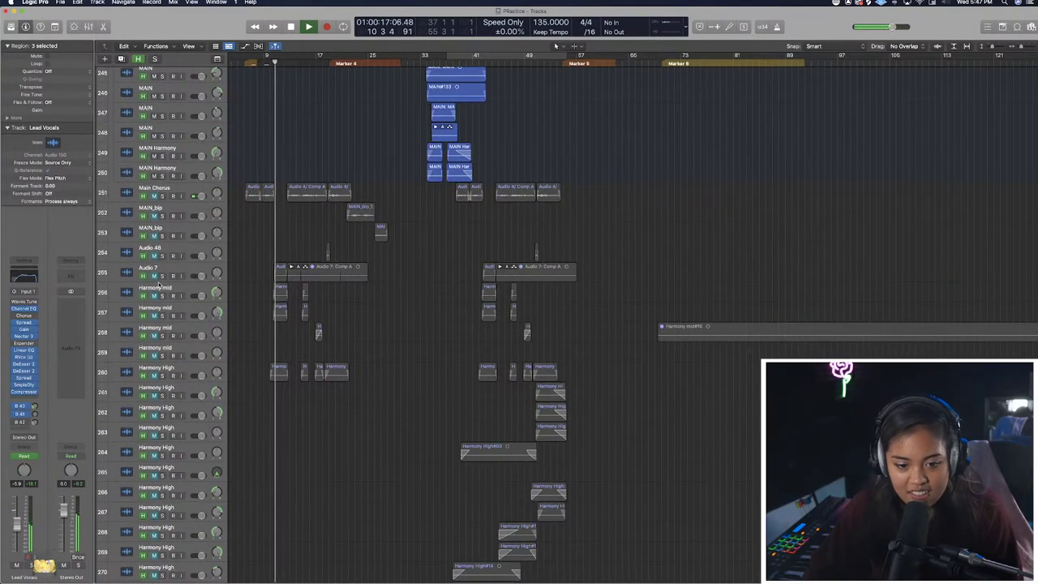
{"action": "left_click", "coordinate": [153, 297]}
{"action": "left_click", "coordinate": [154, 316]}
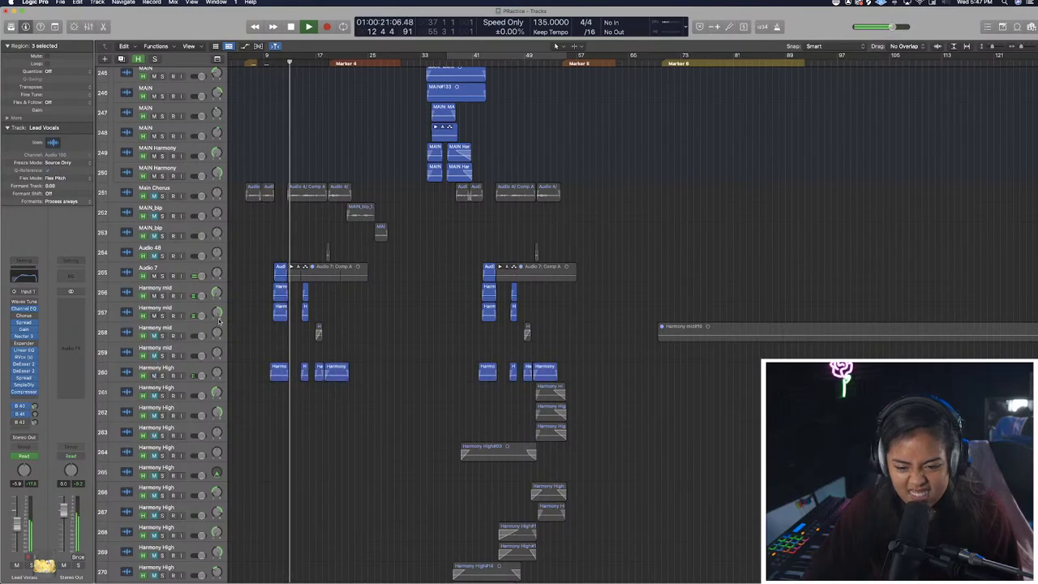
Unmute Harmony High track 274 and Harmony mid tracks 278 and 279 while the song plays.
{"action": "scroll", "coordinate": [230, 356], "scroll_direction": "down", "scroll_amount": 7}
{"action": "left_click", "coordinate": [153, 236]}
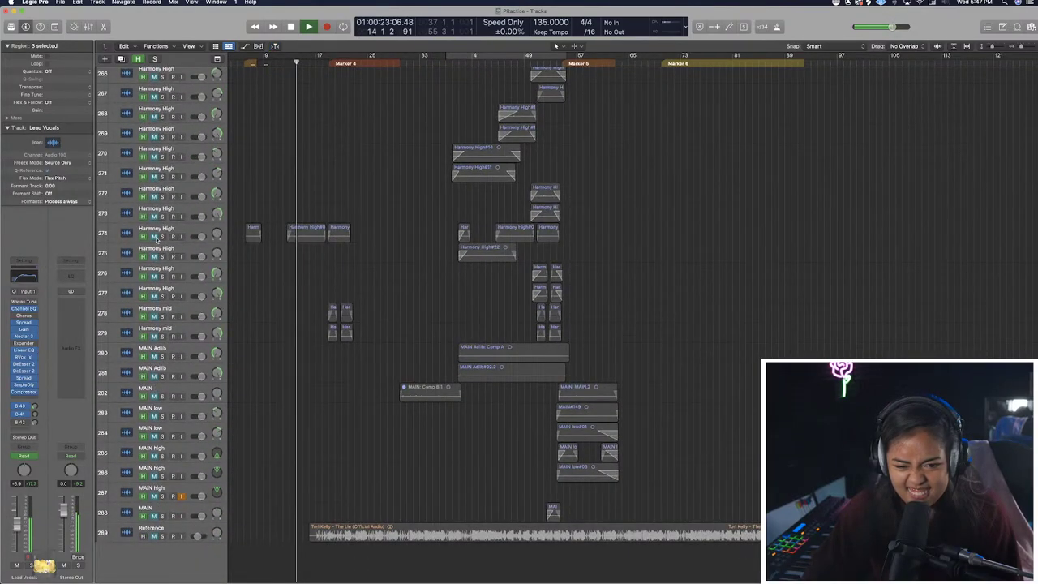
{"action": "left_click", "coordinate": [153, 317]}
{"action": "left_click", "coordinate": [153, 336]}
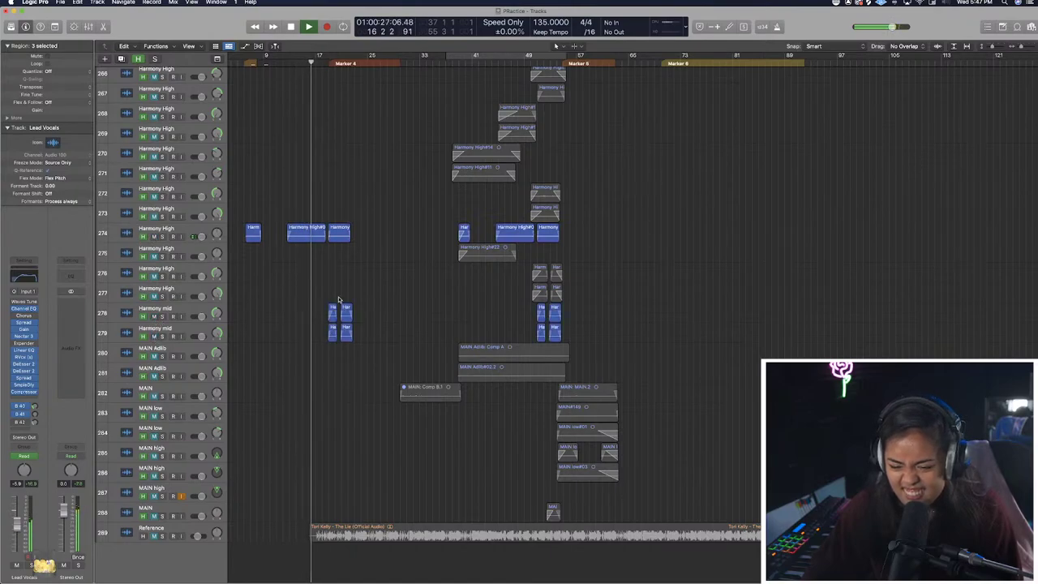
Move the playhead to bar 48 and unmute Harmony High tracks 261 through 273 together.
{"action": "scroll", "coordinate": [423, 169], "scroll_direction": "up", "scroll_amount": 2}
{"action": "left_click_drag", "start_coordinate": [460, 64], "coordinate": [518, 83]}
{"action": "scroll", "coordinate": [519, 83], "scroll_direction": "up", "scroll_amount": 6}
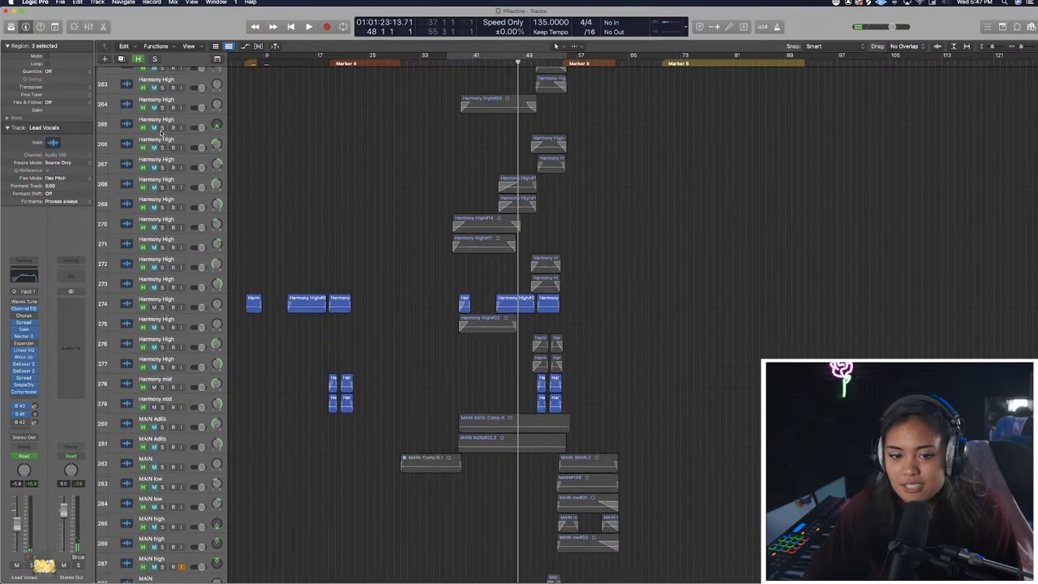
{"action": "left_click", "coordinate": [179, 174]}
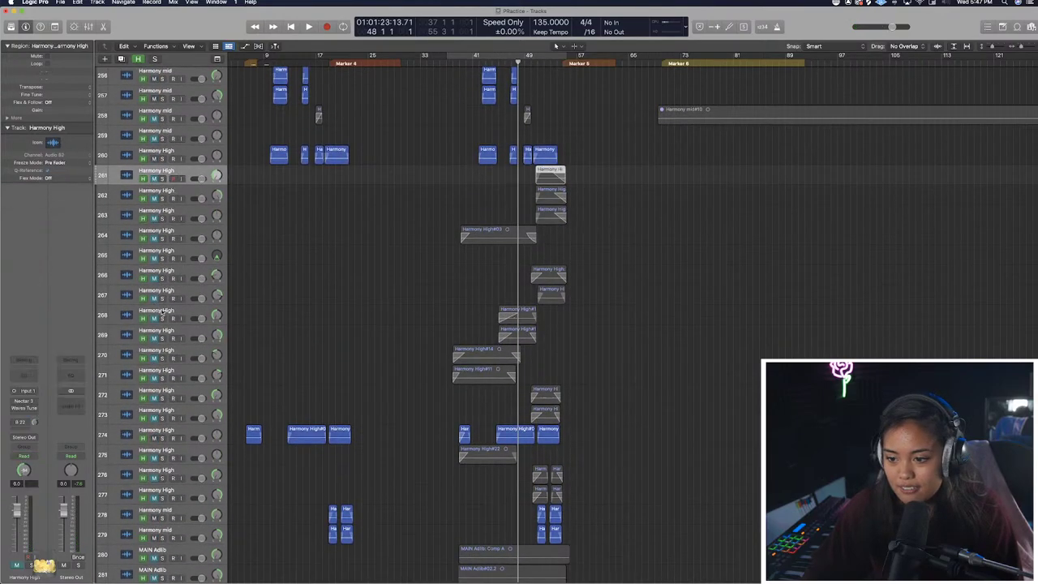
{"action": "left_click", "coordinate": [172, 411], "text": "shift"}
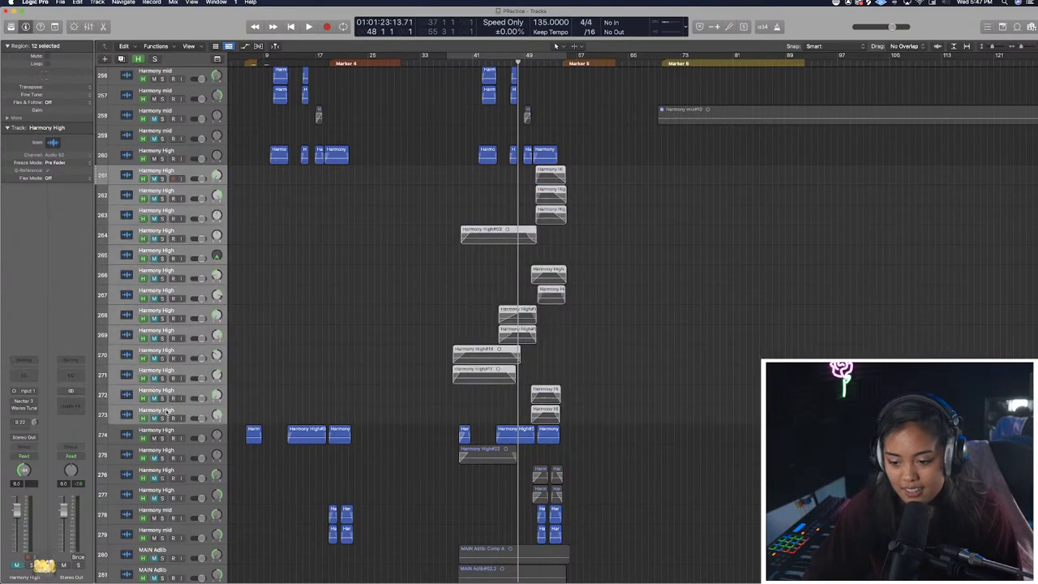
{"action": "left_click", "coordinate": [153, 415]}
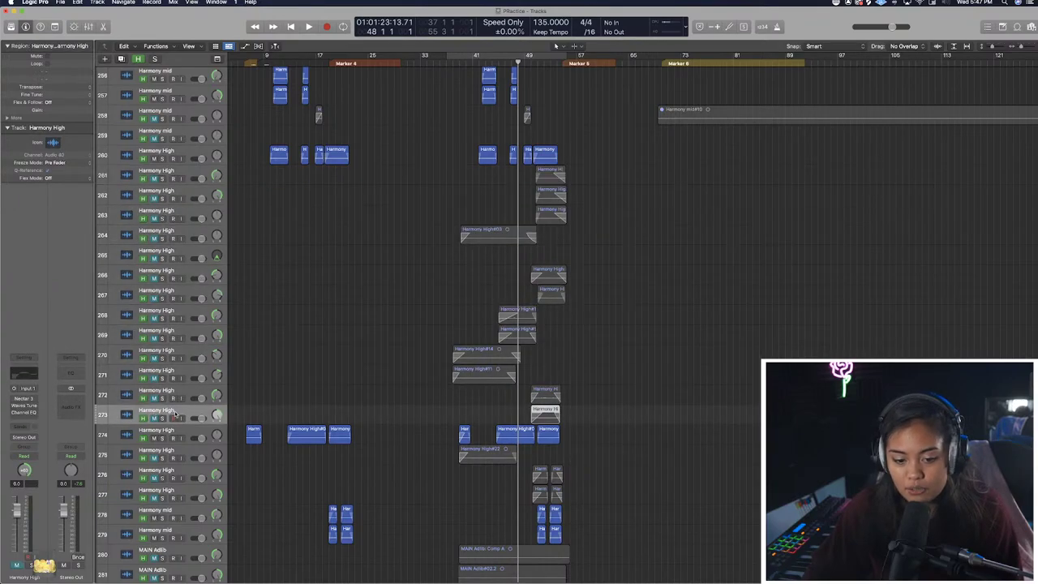
{"action": "left_click", "coordinate": [170, 175], "text": "shift"}
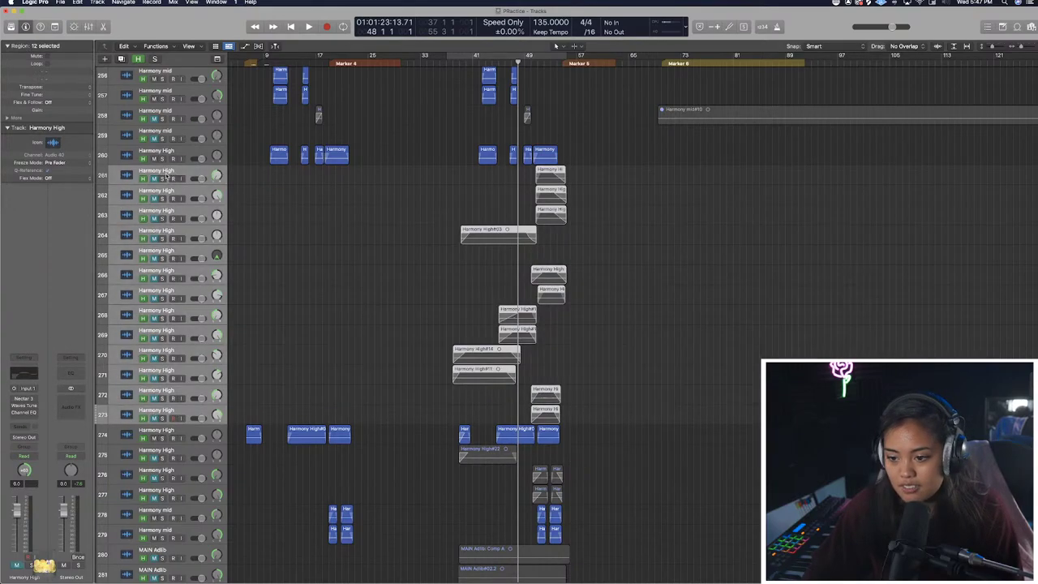
{"action": "key", "text": "m"}
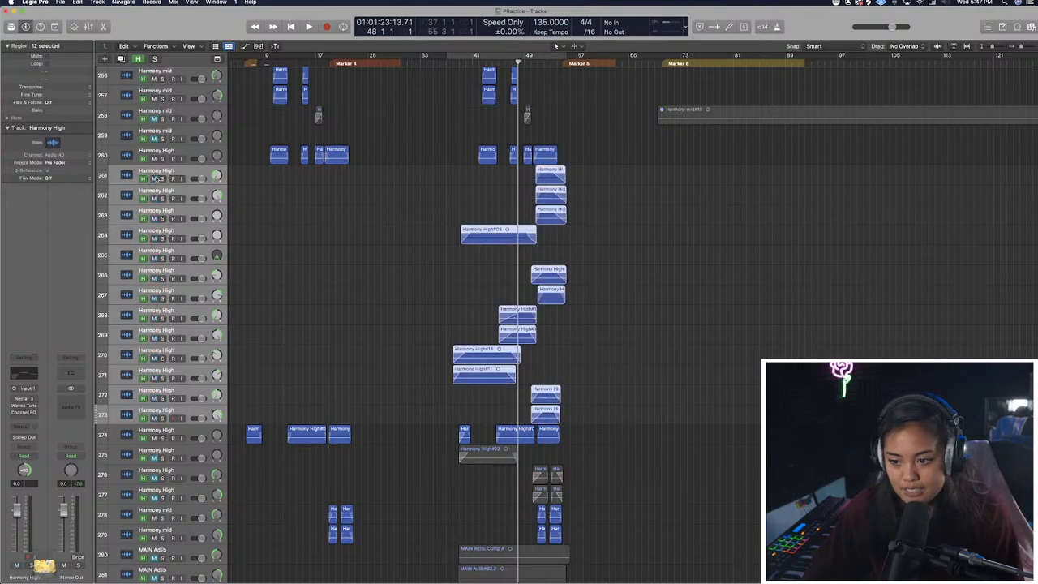
Unmute Harmony High tracks 275, 276 and 277.
{"action": "left_click", "coordinate": [193, 152]}
{"action": "scroll", "coordinate": [199, 178], "scroll_direction": "down", "scroll_amount": 5}
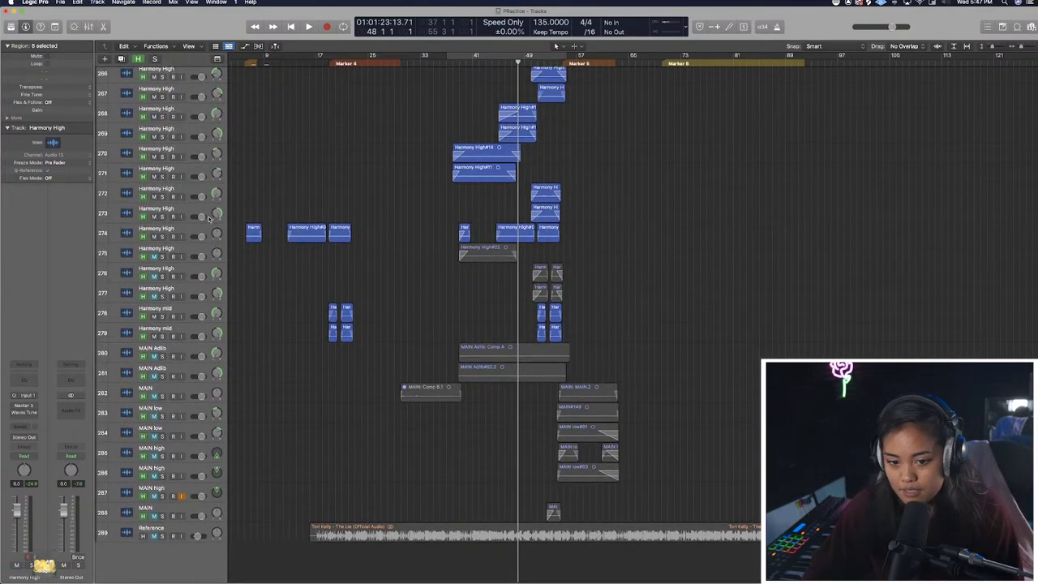
{"action": "left_click", "coordinate": [183, 252]}
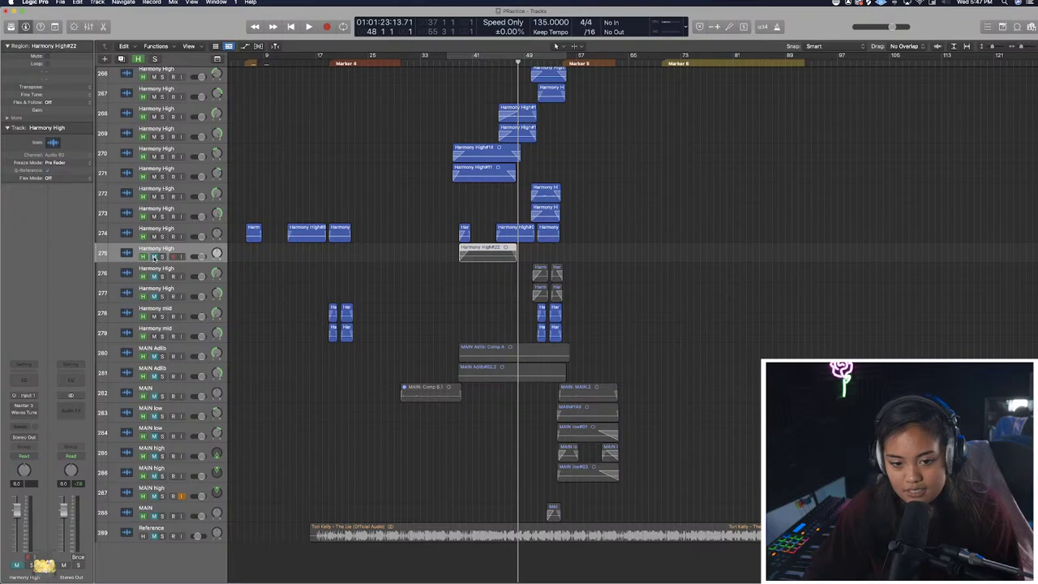
{"action": "left_click", "coordinate": [154, 256]}
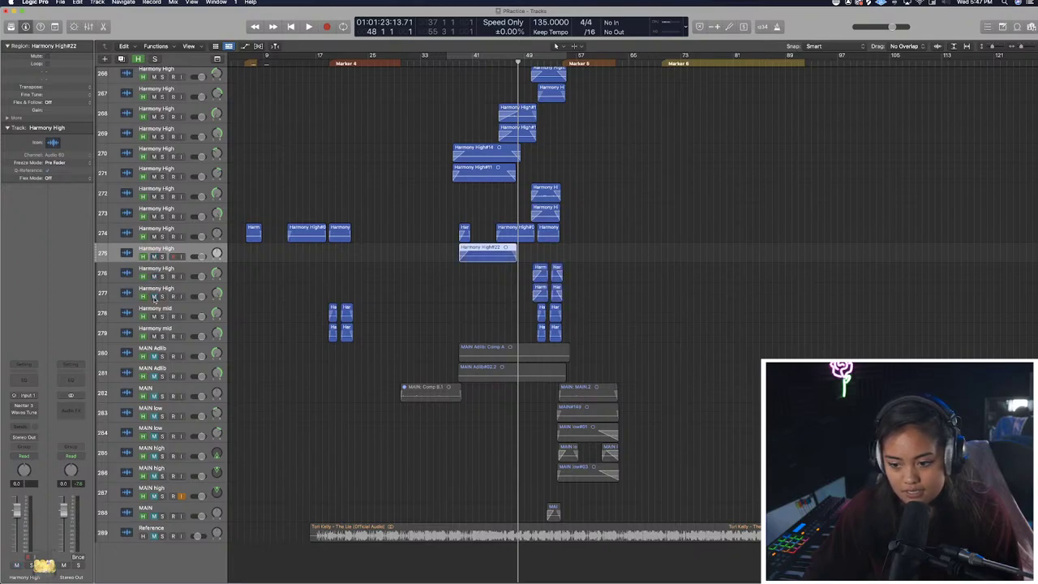
Audition the unmuted harmonies from bar 48, then stop playback.
{"action": "key", "text": "space"}
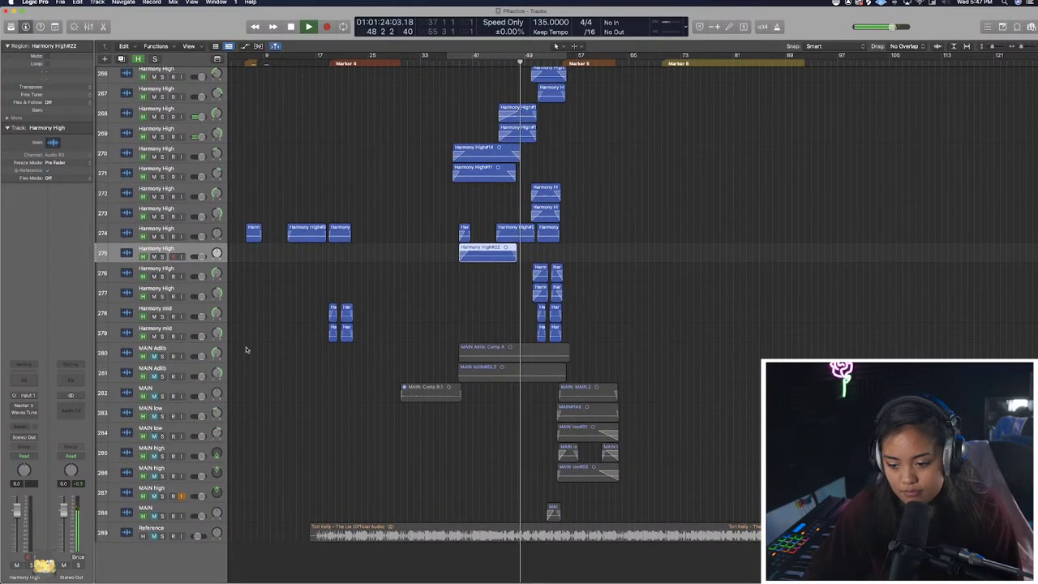
{"action": "scroll", "coordinate": [358, 170], "scroll_direction": "up", "scroll_amount": 3}
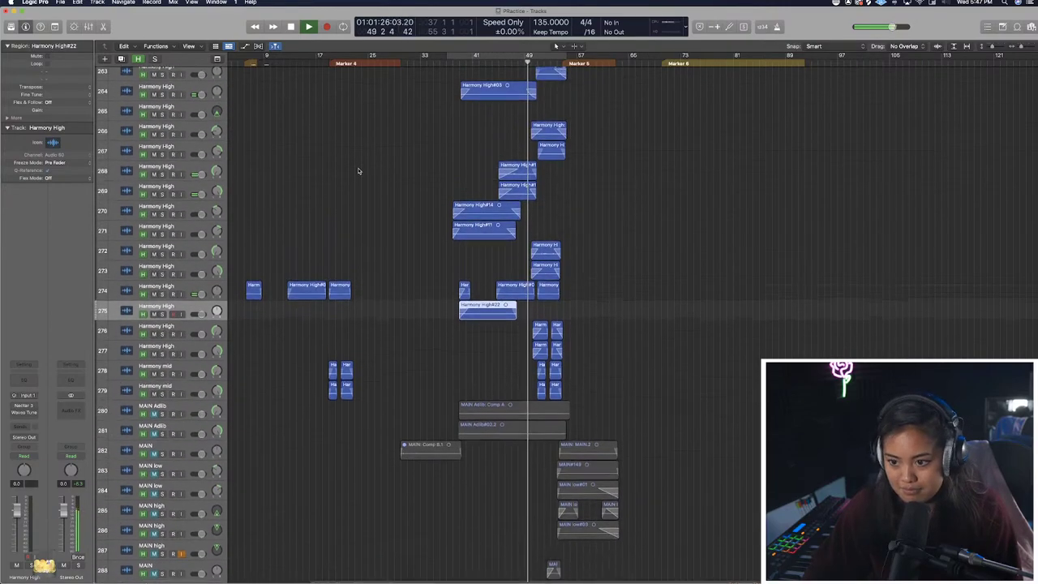
{"action": "scroll", "coordinate": [359, 170], "scroll_direction": "up", "scroll_amount": 1}
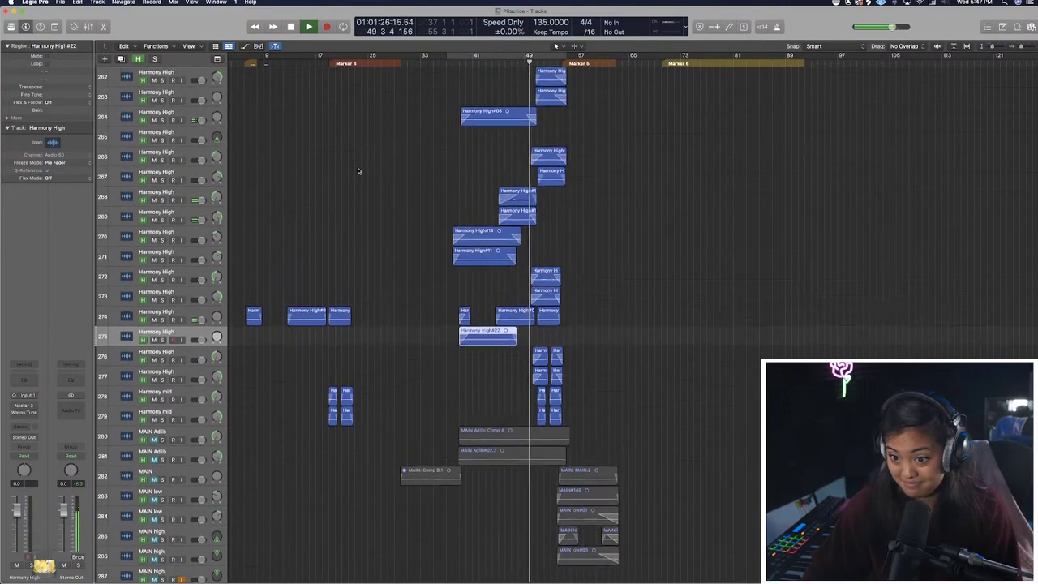
{"action": "key", "text": "space"}
Collapse the Main track stack and select the Main Chorus track below it.
{"action": "left_click", "coordinate": [183, 416]}
{"action": "scroll", "coordinate": [195, 381], "scroll_direction": "up", "scroll_amount": 15}
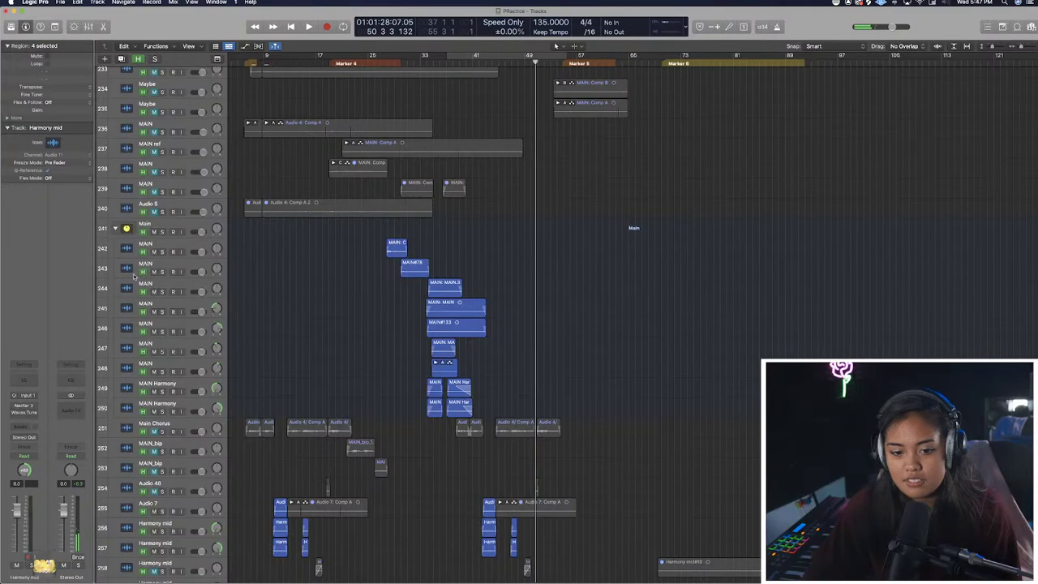
{"action": "scroll", "coordinate": [134, 276], "scroll_direction": "down", "scroll_amount": 9}
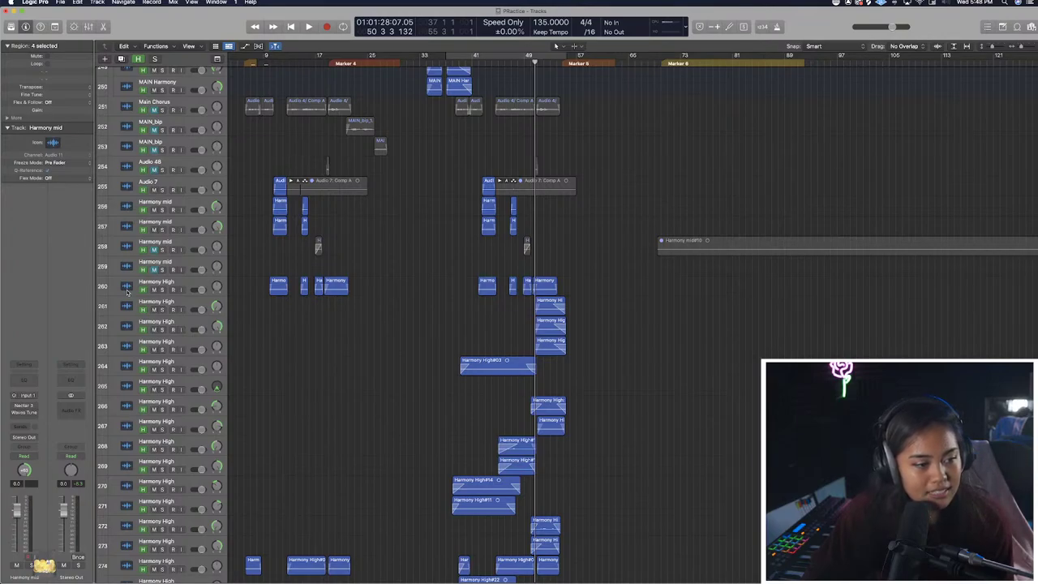
{"action": "scroll", "coordinate": [126, 292], "scroll_direction": "up", "scroll_amount": 5}
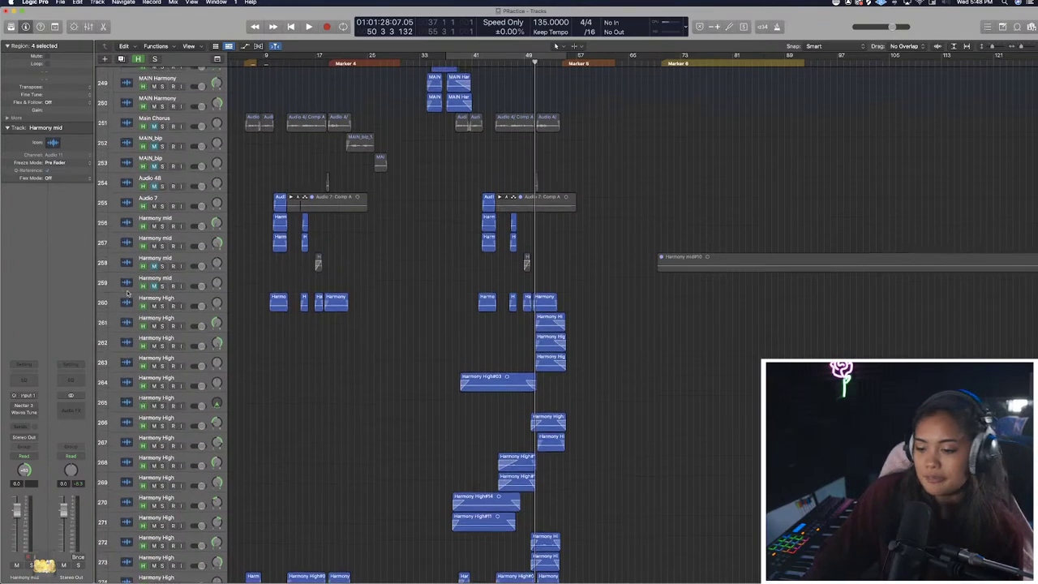
{"action": "scroll", "coordinate": [127, 292], "scroll_direction": "up", "scroll_amount": 3}
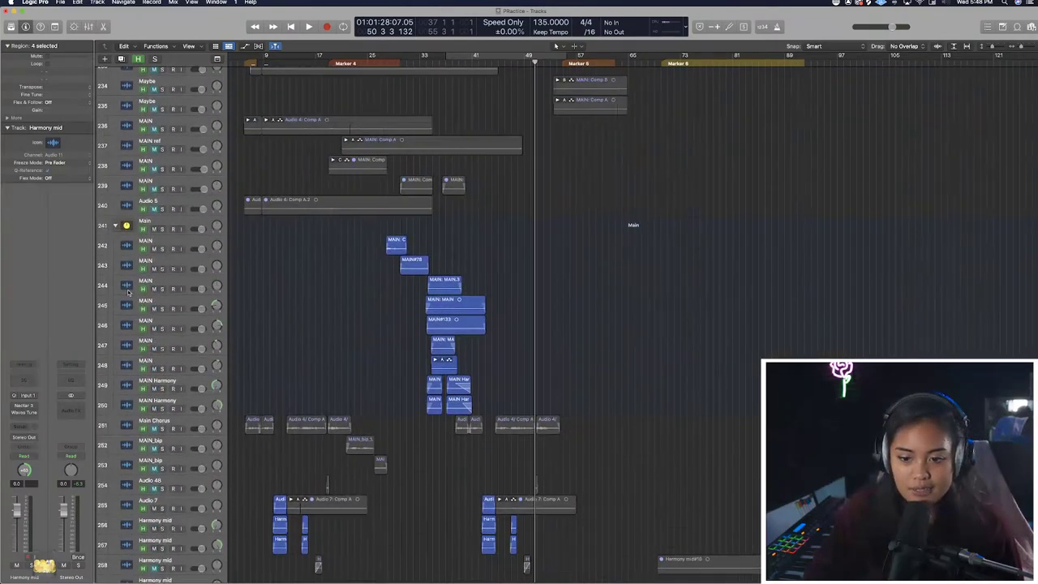
{"action": "left_click", "coordinate": [165, 226]}
{"action": "left_click", "coordinate": [117, 226]}
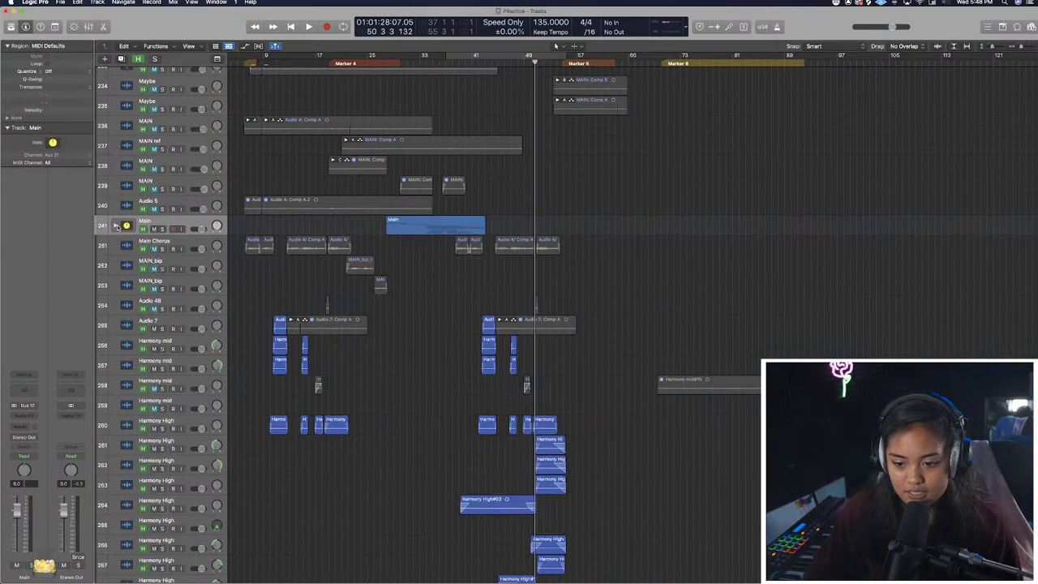
{"action": "left_click", "coordinate": [167, 240]}
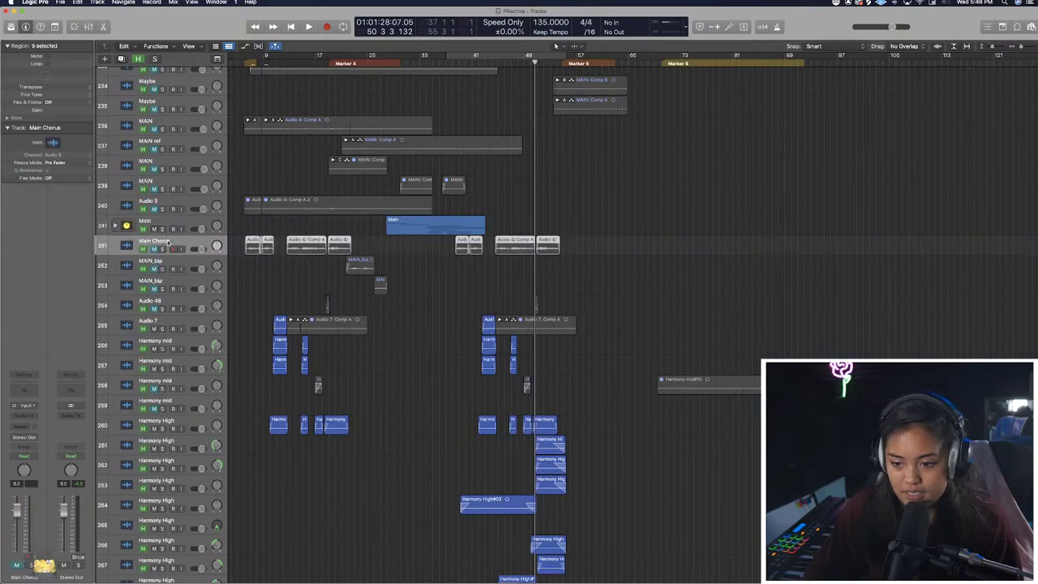
{"action": "key", "text": "super+Left"}
{"action": "left_click_drag", "start_coordinate": [992, 49], "coordinate": [995, 51]}
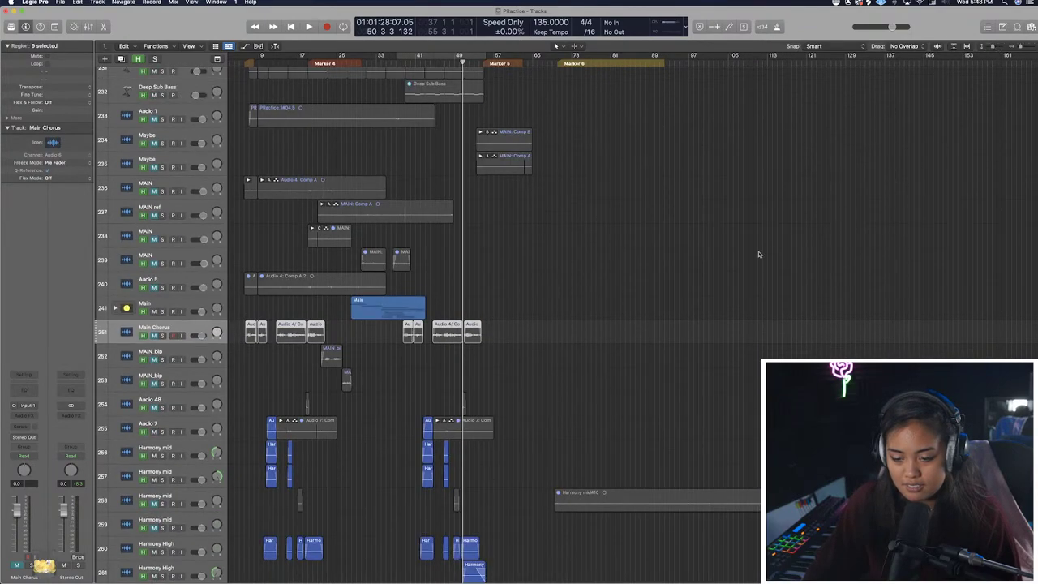
Play the unmuted harmonies from bar 48 while examining the harmony tracks, select Harmony High track 260 and stop playback.
{"action": "scroll", "coordinate": [658, 329], "scroll_direction": "down", "scroll_amount": 10}
{"action": "key", "text": "space"}
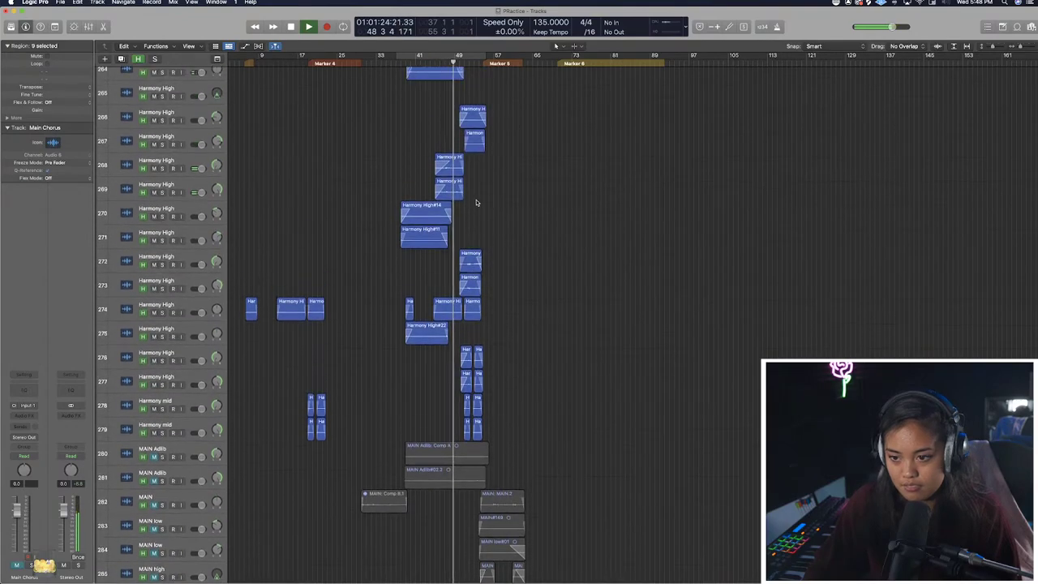
{"action": "scroll", "coordinate": [477, 203], "scroll_direction": "up", "scroll_amount": 2}
{"action": "scroll", "coordinate": [482, 232], "scroll_direction": "down", "scroll_amount": 5}
{"action": "scroll", "coordinate": [484, 234], "scroll_direction": "up", "scroll_amount": 4}
{"action": "scroll", "coordinate": [484, 234], "scroll_direction": "up", "scroll_amount": 4}
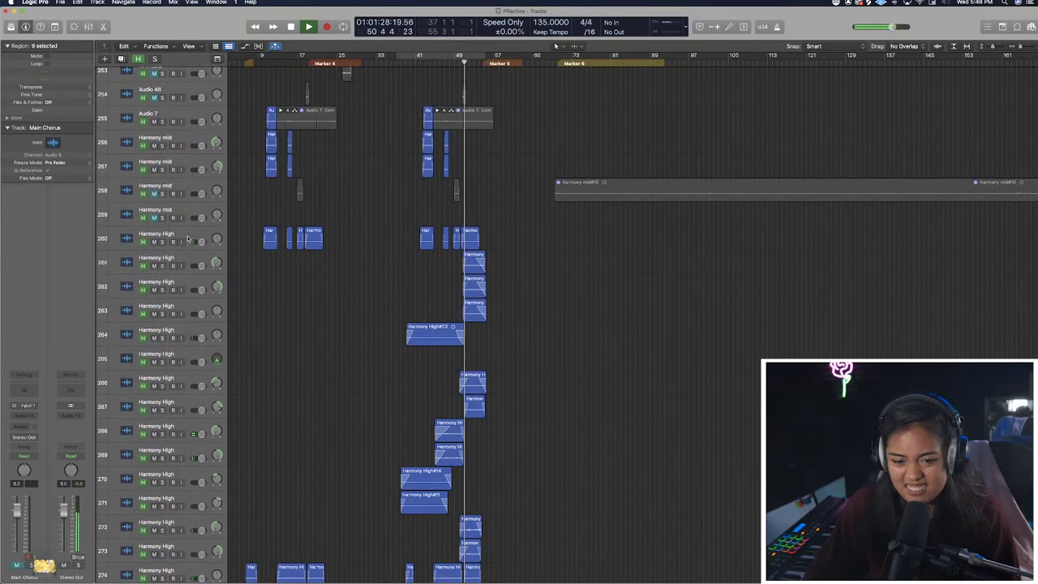
{"action": "left_click", "coordinate": [188, 238]}
{"action": "scroll", "coordinate": [195, 241], "scroll_direction": "down", "scroll_amount": 3}
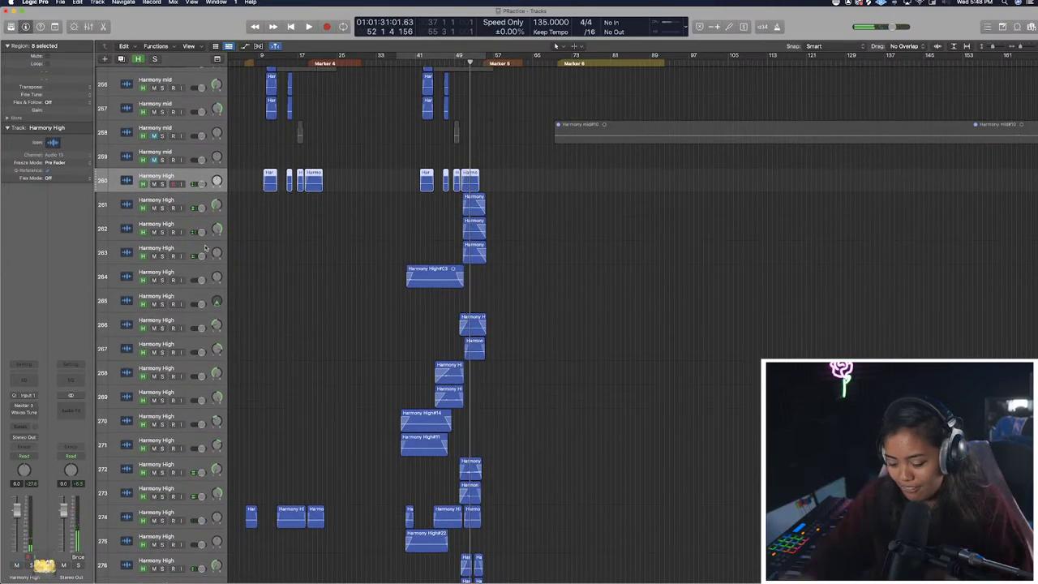
Select tracks 255 through 279, from Audio 7 down to the last Harmony mid, and mute them together.
{"action": "scroll", "coordinate": [250, 345], "scroll_direction": "down", "scroll_amount": 2}
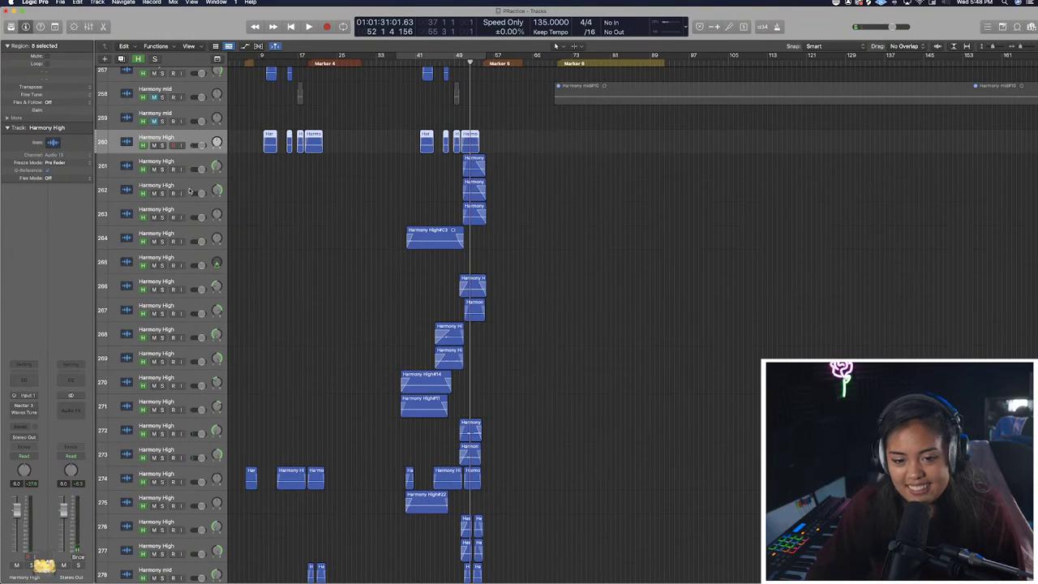
{"action": "scroll", "coordinate": [236, 242], "scroll_direction": "down", "scroll_amount": 10}
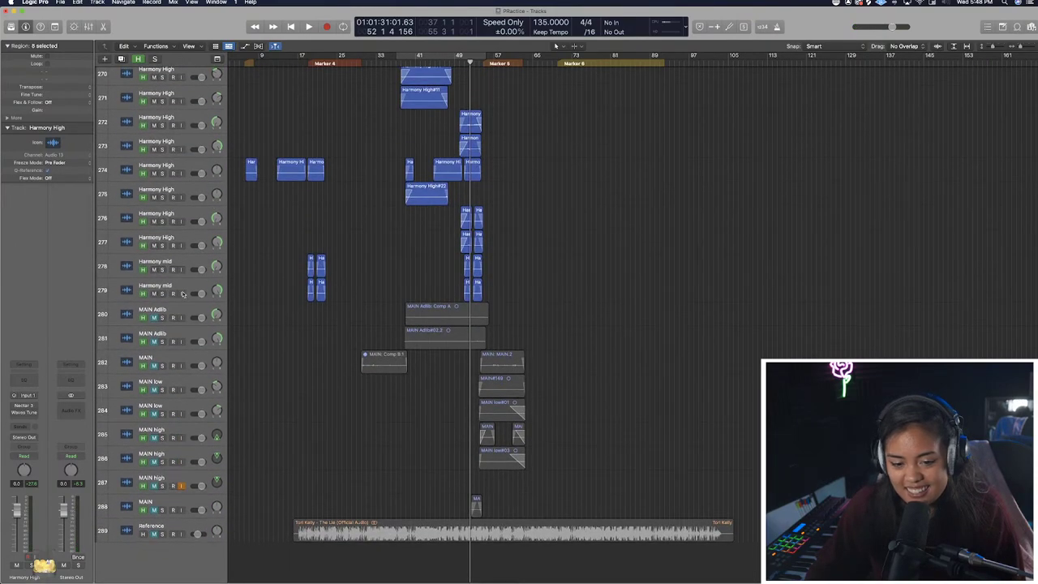
{"action": "scroll", "coordinate": [148, 300], "scroll_direction": "up", "scroll_amount": 20}
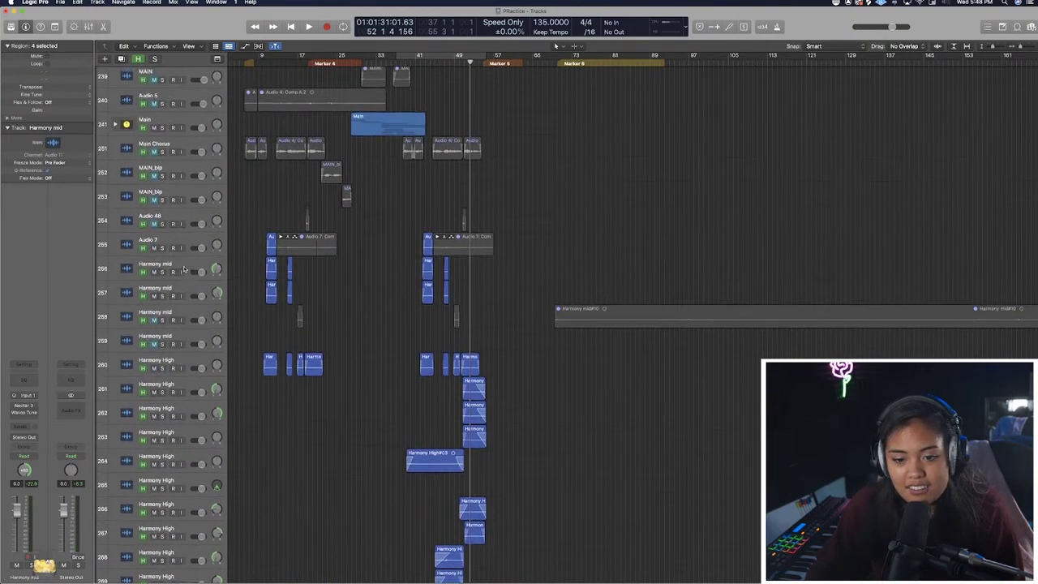
{"action": "scroll", "coordinate": [166, 325], "scroll_direction": "down", "scroll_amount": 1}
{"action": "left_click", "coordinate": [169, 371], "text": "shift"}
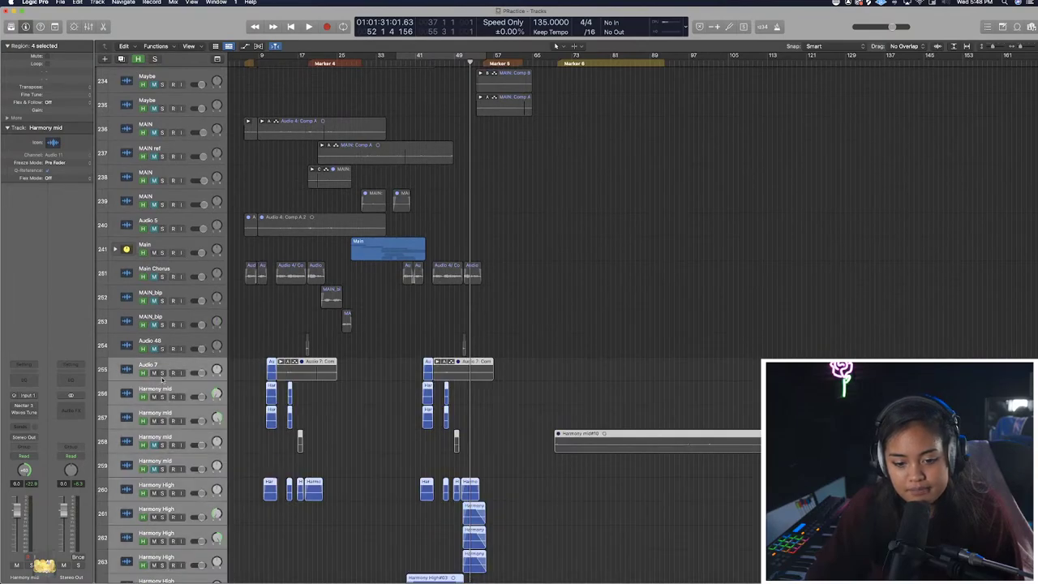
{"action": "scroll", "coordinate": [162, 369], "scroll_direction": "down", "scroll_amount": 10}
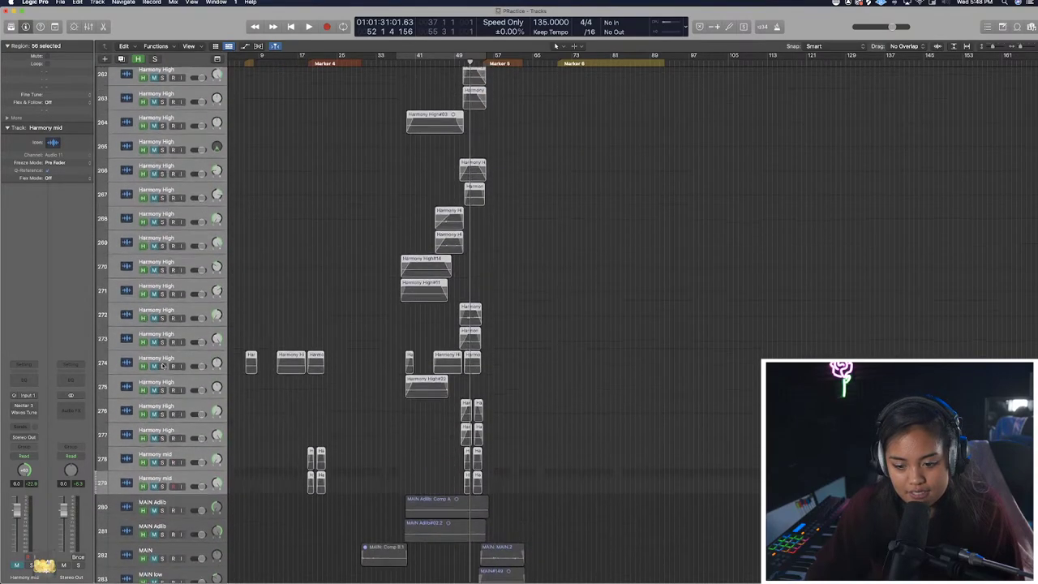
Play the mix from bar 48 with the harmonies muted, select the Audio 48 track and conceal the hidden tracks again.
{"action": "scroll", "coordinate": [219, 196], "scroll_direction": "up", "scroll_amount": 3}
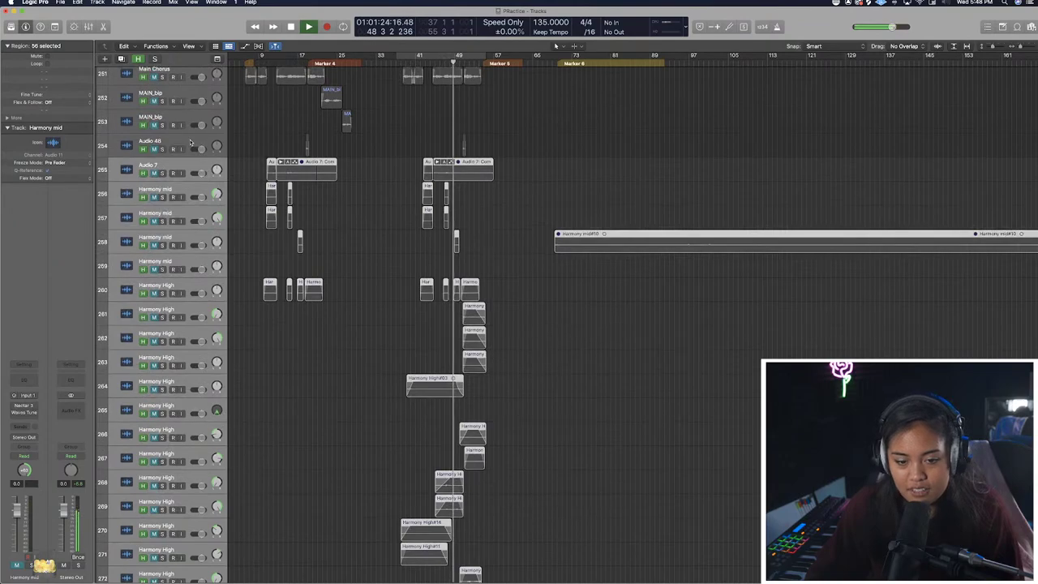
{"action": "left_click", "coordinate": [191, 142]}
{"action": "scroll", "coordinate": [294, 321], "scroll_direction": "up", "scroll_amount": 7}
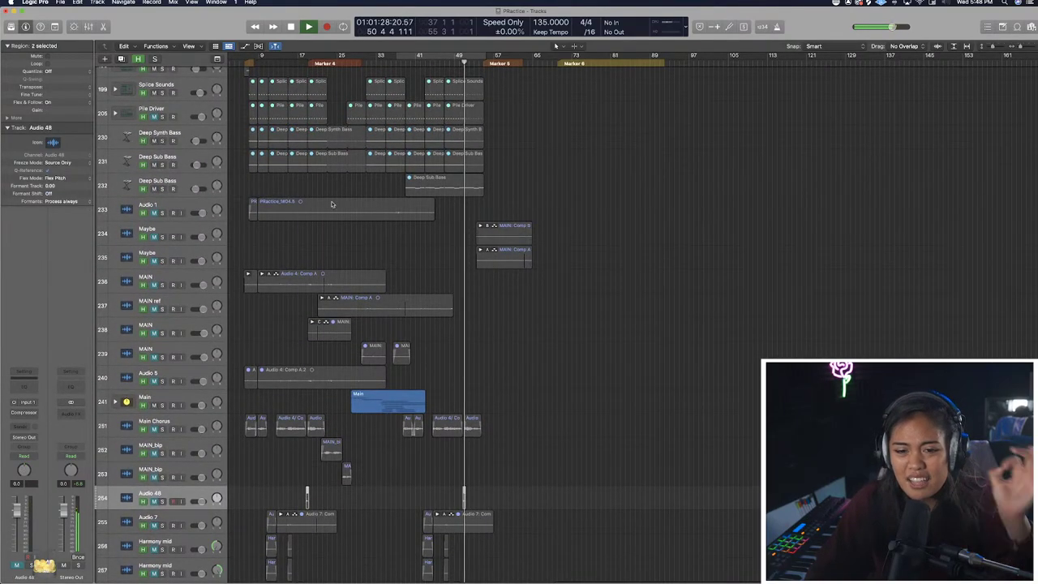
{"action": "left_click", "coordinate": [137, 59]}
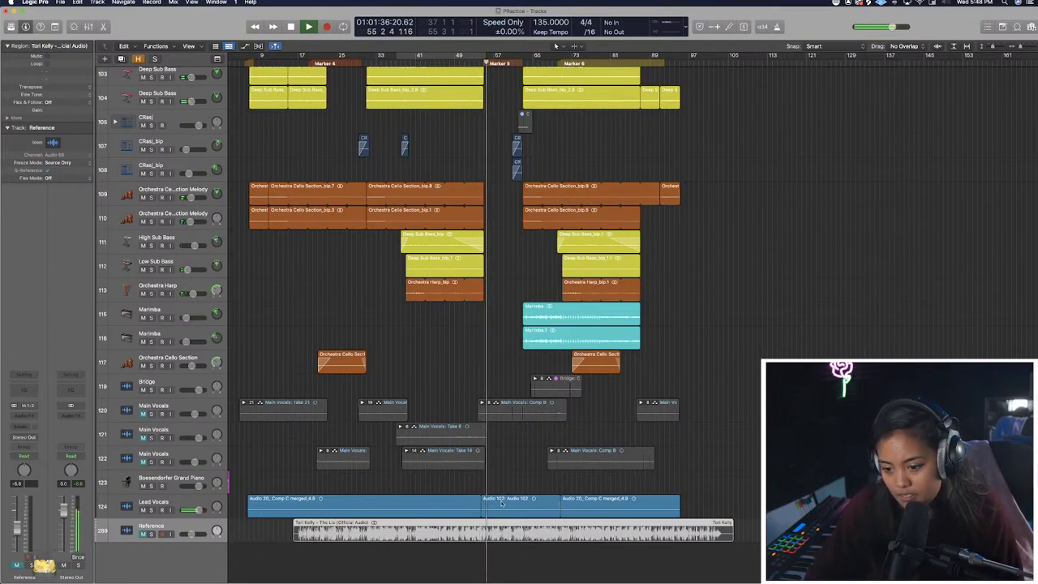
Stop playback and add a second Compressor at the end of the Lead Vocals effects chain, adjusting its attack and setting make-up to -4.5 dB.
{"action": "left_click", "coordinate": [148, 506]}
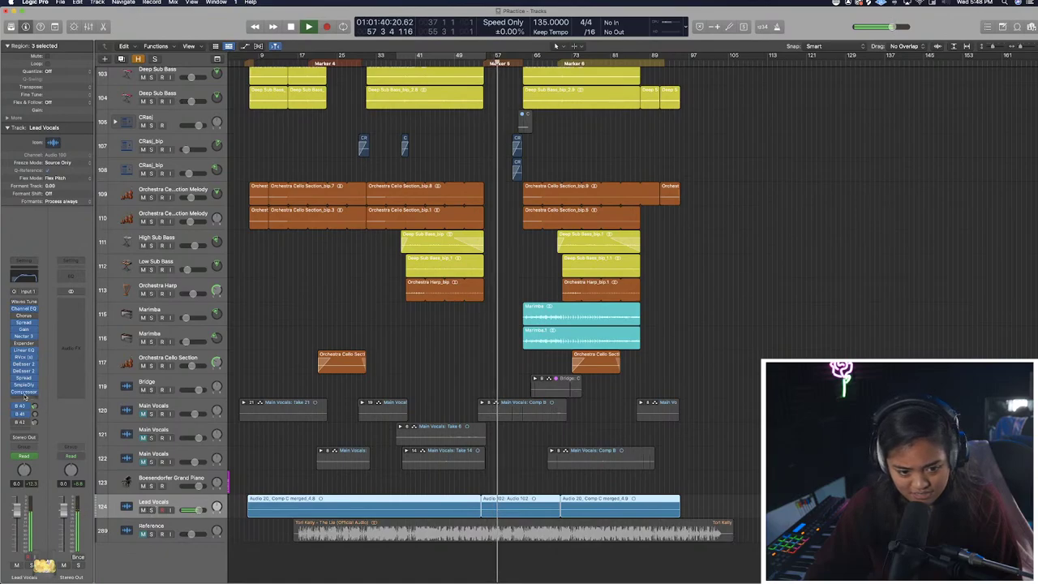
{"action": "key", "text": "space"}
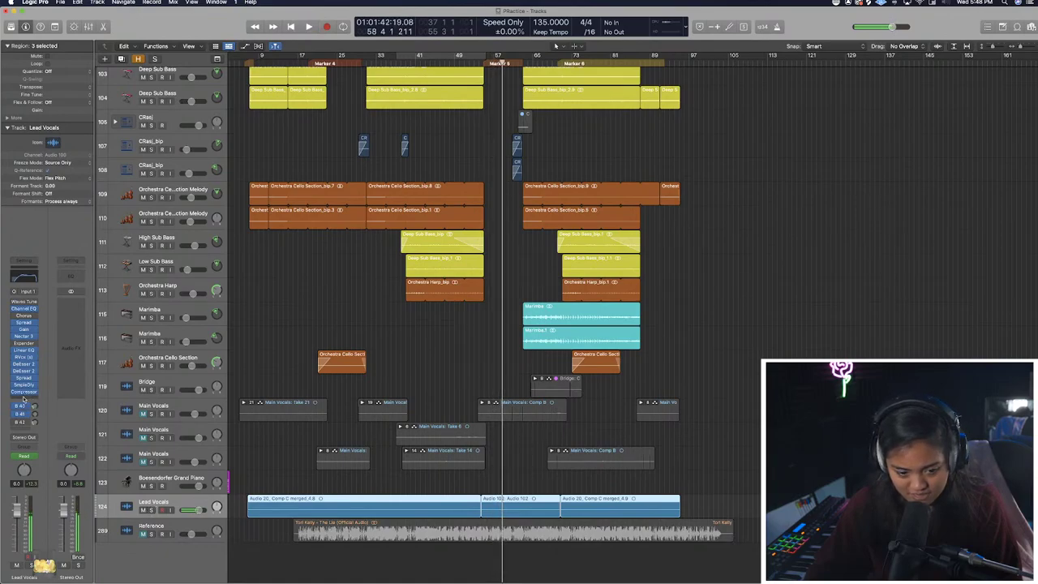
{"action": "left_click", "coordinate": [28, 399]}
{"action": "left_click", "coordinate": [114, 414]}
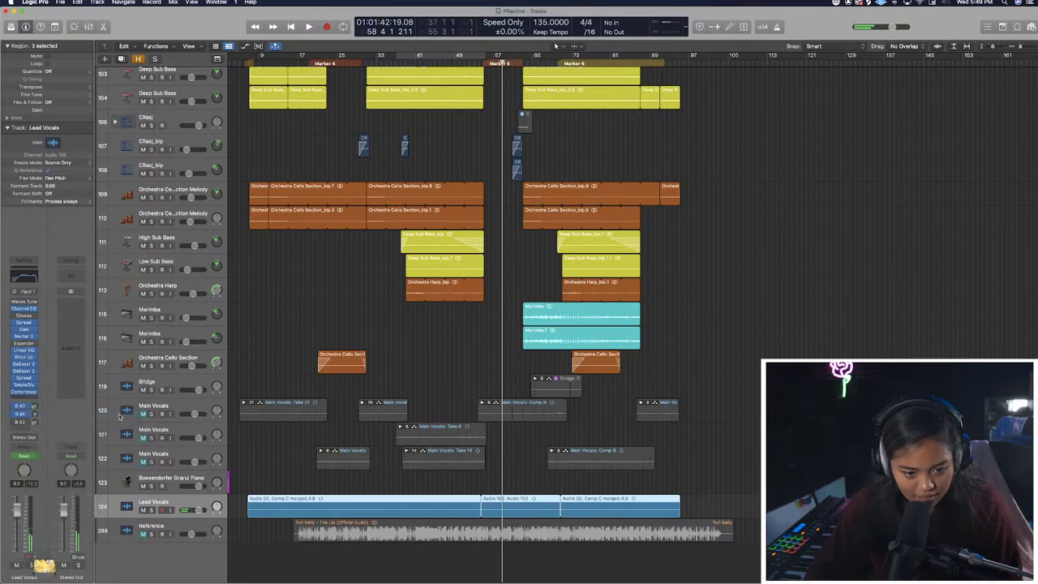
{"action": "left_click_drag", "start_coordinate": [484, 387], "coordinate": [479, 401]}
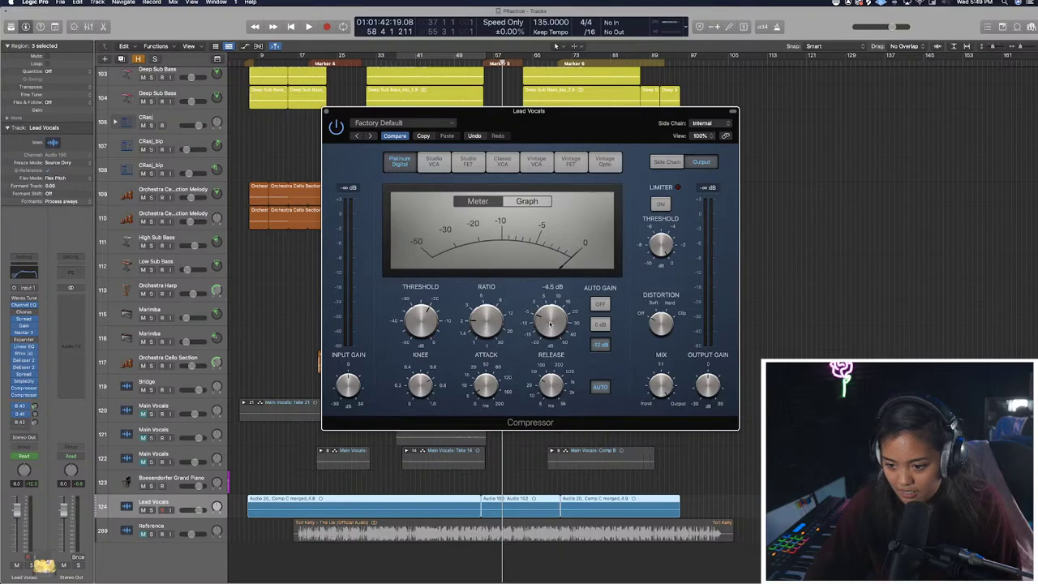
Display the new Compressor's graph and, during playback, set ratio to 2.1:1, make-up to -9.5 dB and threshold to -16.0 dB, then close it.
{"action": "left_click", "coordinate": [527, 201]}
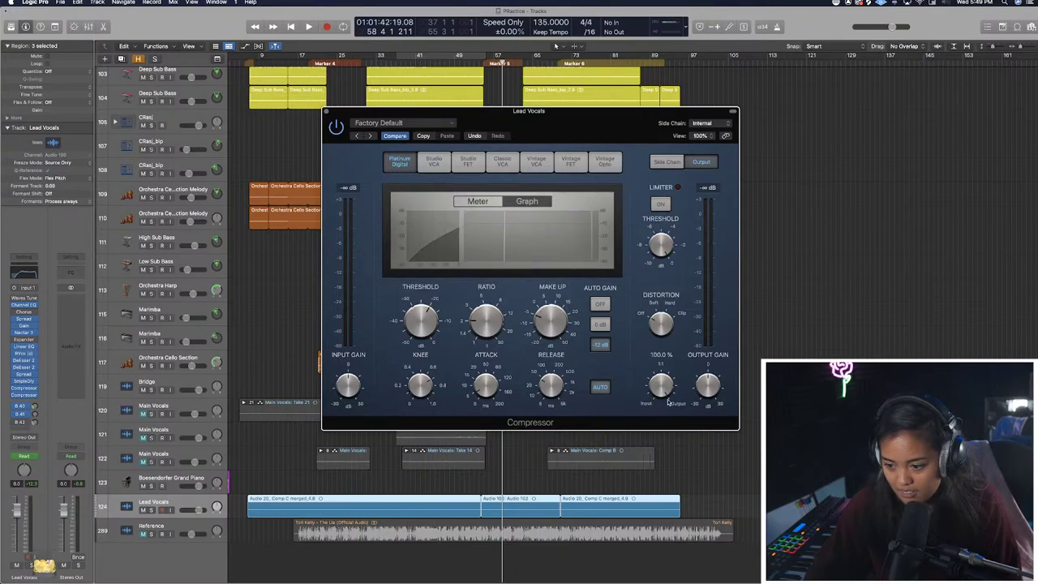
{"action": "key", "text": "space"}
{"action": "left_click_drag", "start_coordinate": [707, 393], "coordinate": [707, 388]}
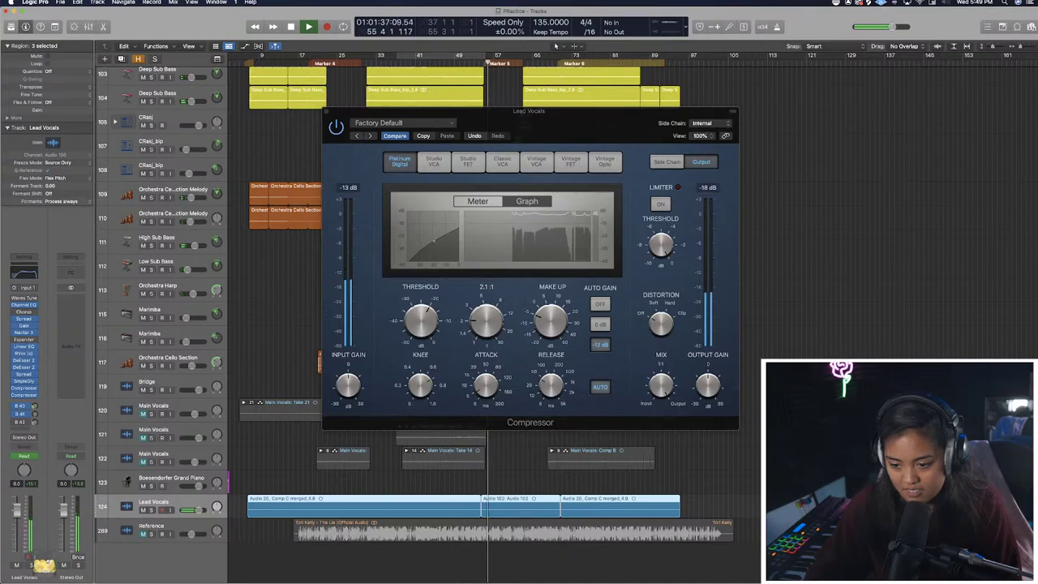
{"action": "left_click", "coordinate": [551, 325]}
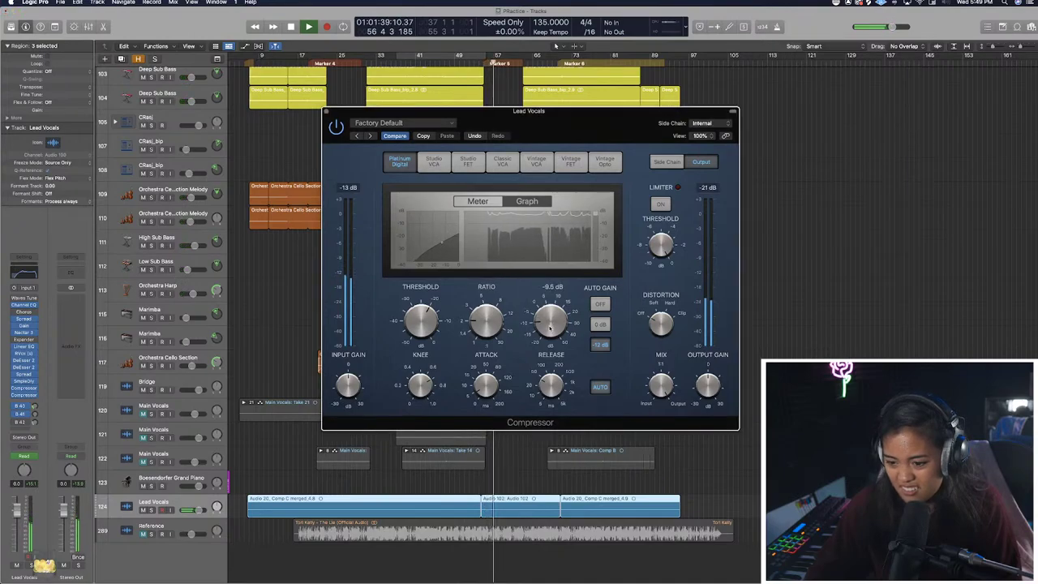
{"action": "mouse_move", "coordinate": [430, 324]}
{"action": "left_mouse_down"}
{"action": "mouse_move", "coordinate": [431, 335]}
{"action": "mouse_move", "coordinate": [426, 314]}
{"action": "left_mouse_up"}
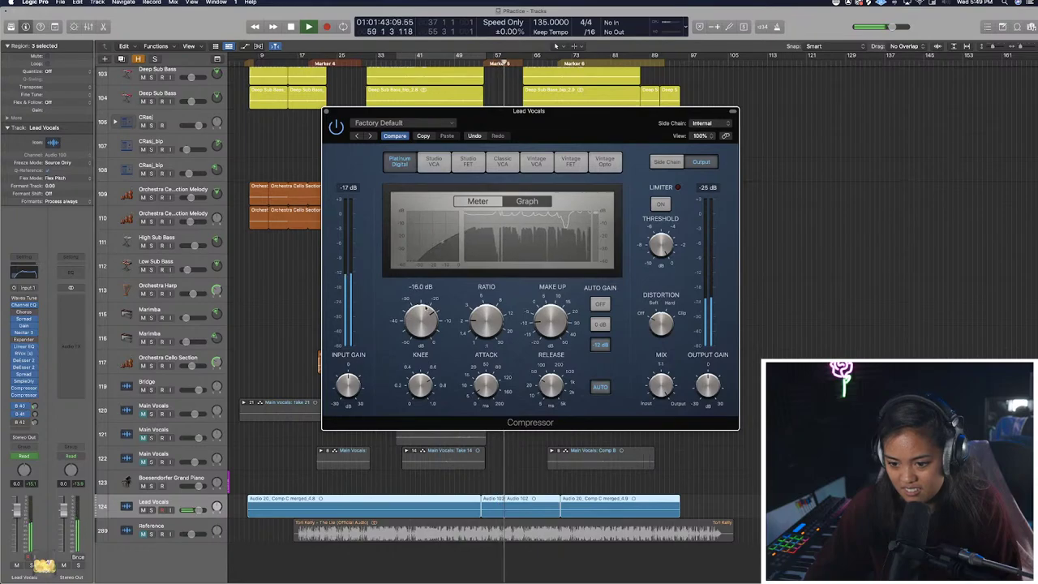
{"action": "left_click", "coordinate": [326, 111]}
{"action": "key", "text": "space"}
Select the Audio 102 region, play from bar 55 and set the first Stereo Spread's upper intensity to 100%, then close and bypass it.
{"action": "left_click", "coordinate": [422, 493]}
{"action": "left_click", "coordinate": [437, 506]}
{"action": "key", "text": "Right"}
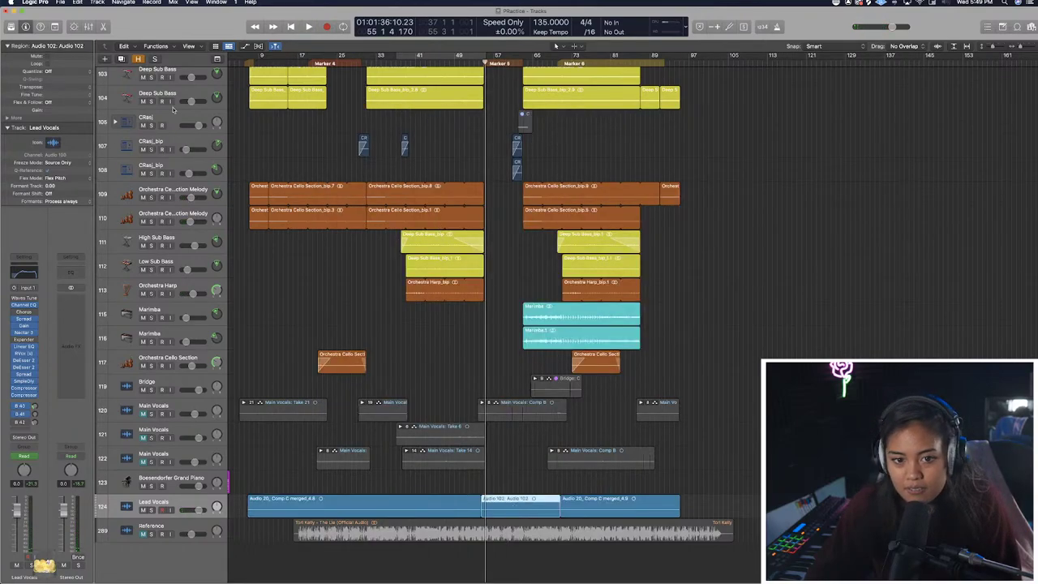
{"action": "left_click", "coordinate": [24, 321]}
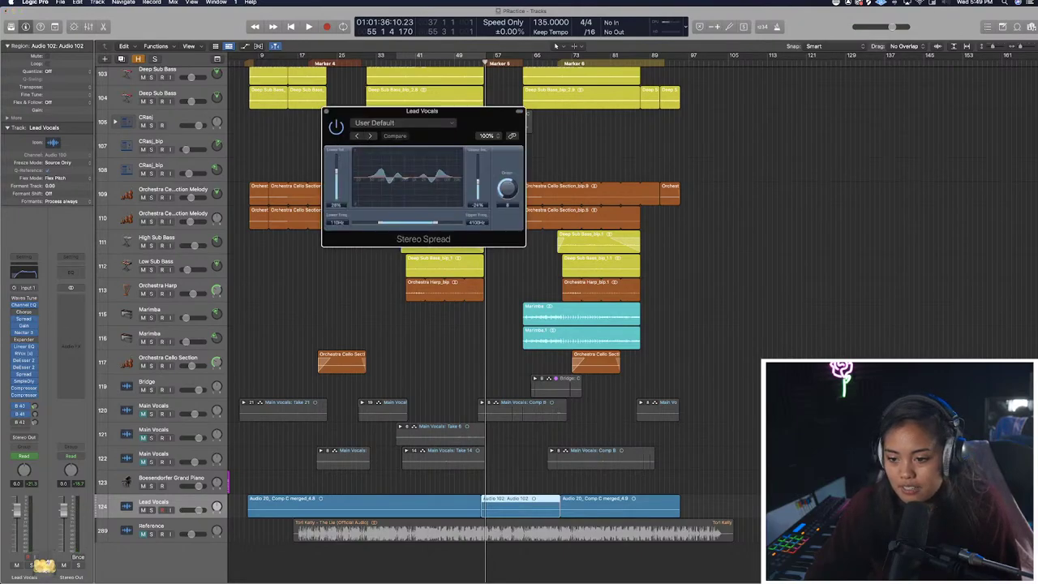
{"action": "key", "text": "space"}
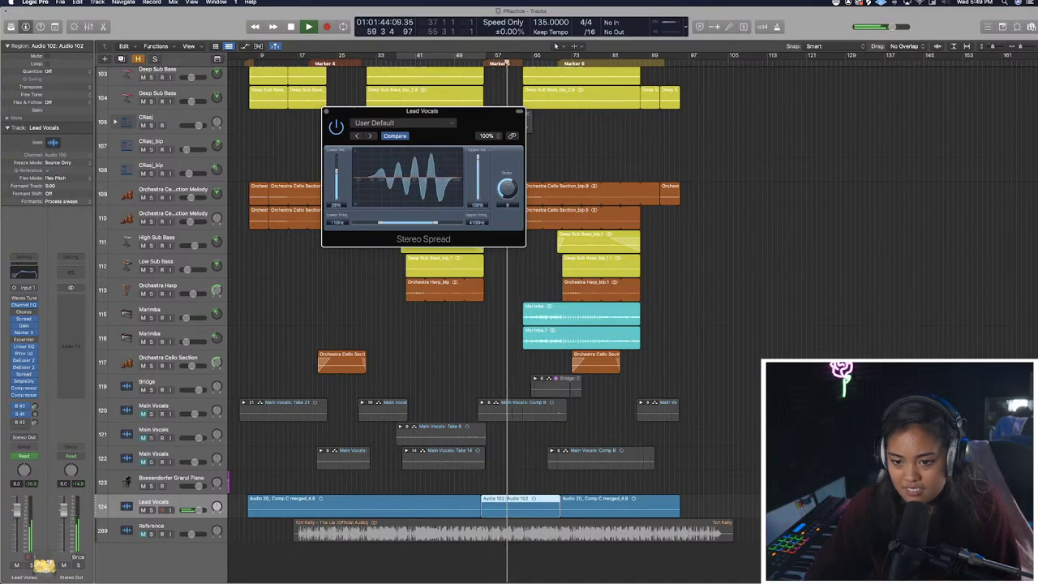
{"action": "left_click", "coordinate": [326, 111]}
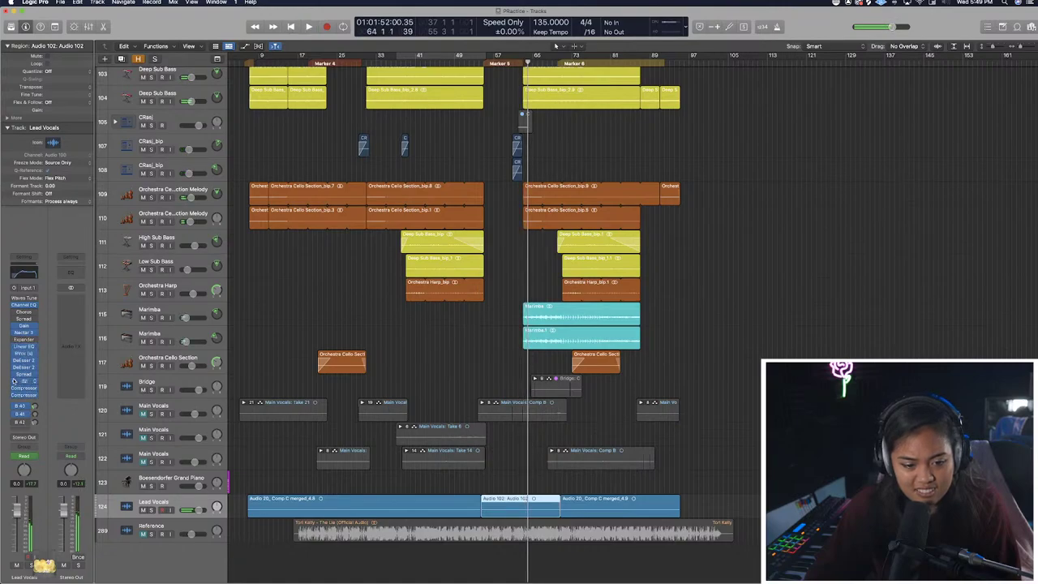
Replay from bar 55 with both DeEsser 2 effects and the second Spread bypassed, and lower the RVox gate to -Inf.
{"action": "key", "text": "space"}
{"action": "key", "text": "space"}
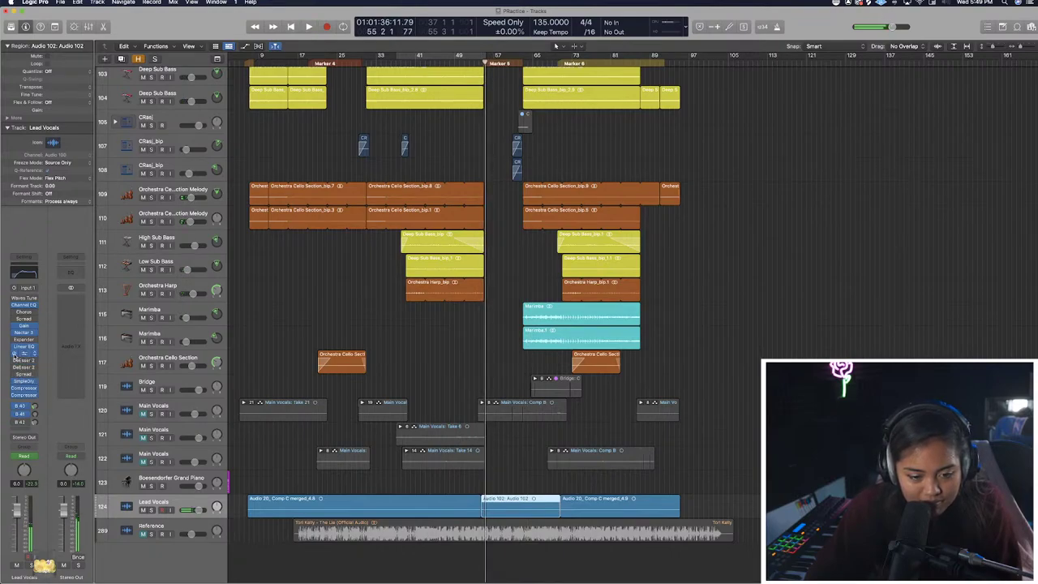
{"action": "left_click", "coordinate": [24, 353]}
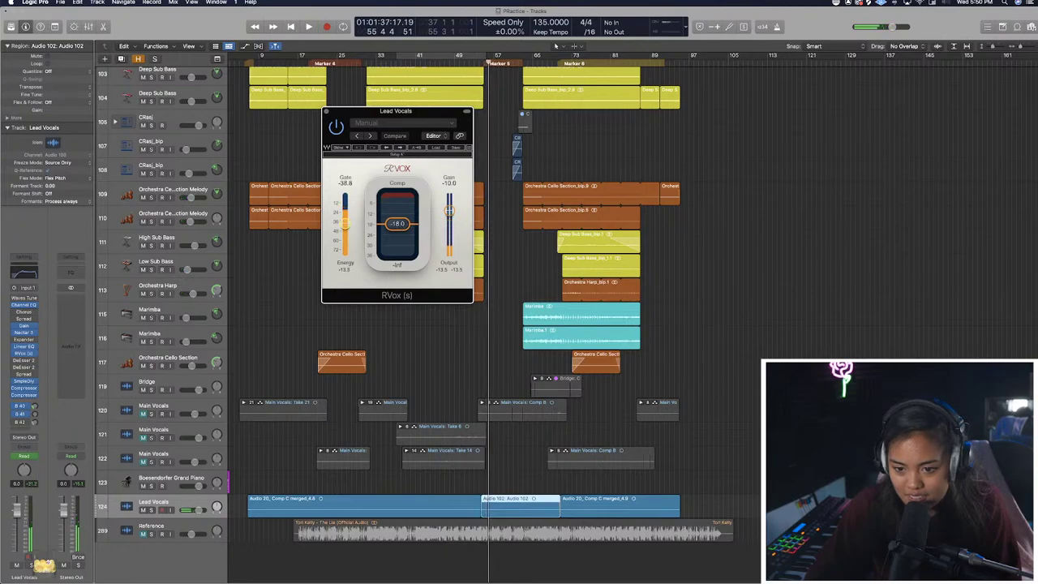
{"action": "left_click_drag", "start_coordinate": [345, 220], "coordinate": [346, 258]}
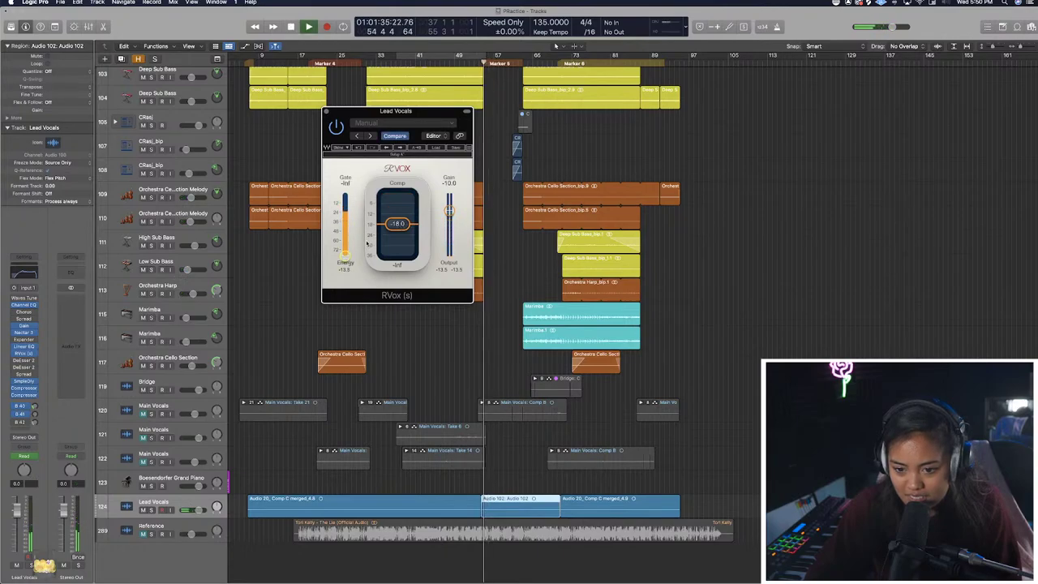
{"action": "left_click", "coordinate": [326, 112]}
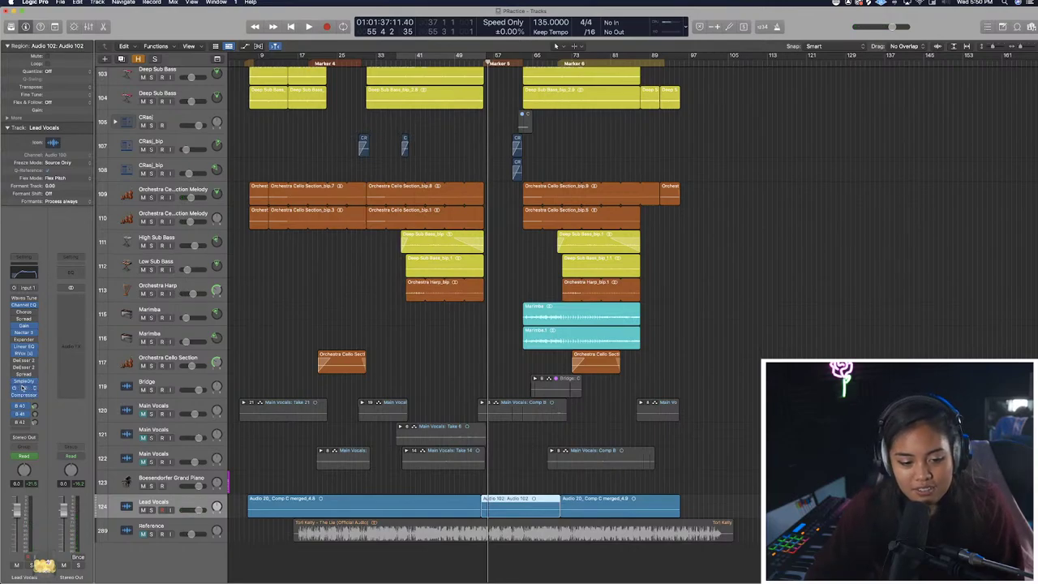
Reset the Lead Vocals Sample Delay's right delay to 0 samples, audition the vocal from bar 55 and stop playback.
{"action": "left_click", "coordinate": [23, 388]}
{"action": "left_click", "coordinate": [24, 381]}
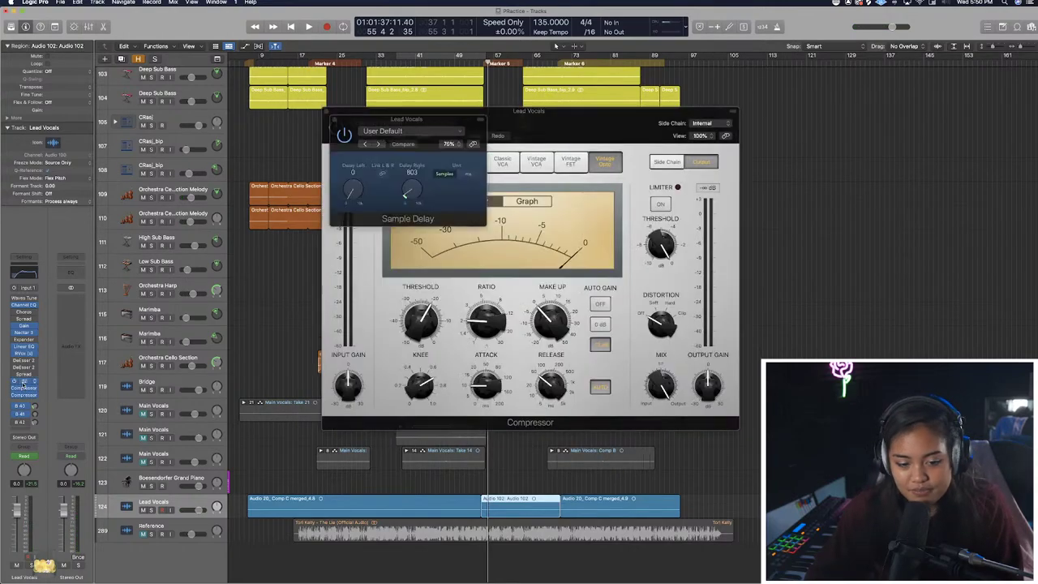
{"action": "left_click", "coordinate": [326, 112]}
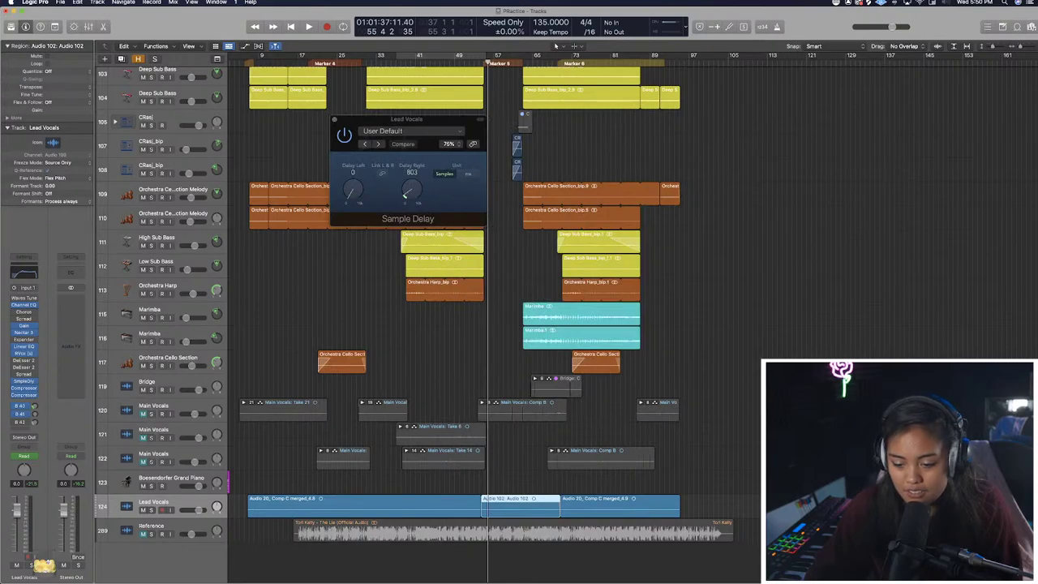
{"action": "left_click", "coordinate": [405, 195], "text": "alt"}
{"action": "key", "text": "space"}
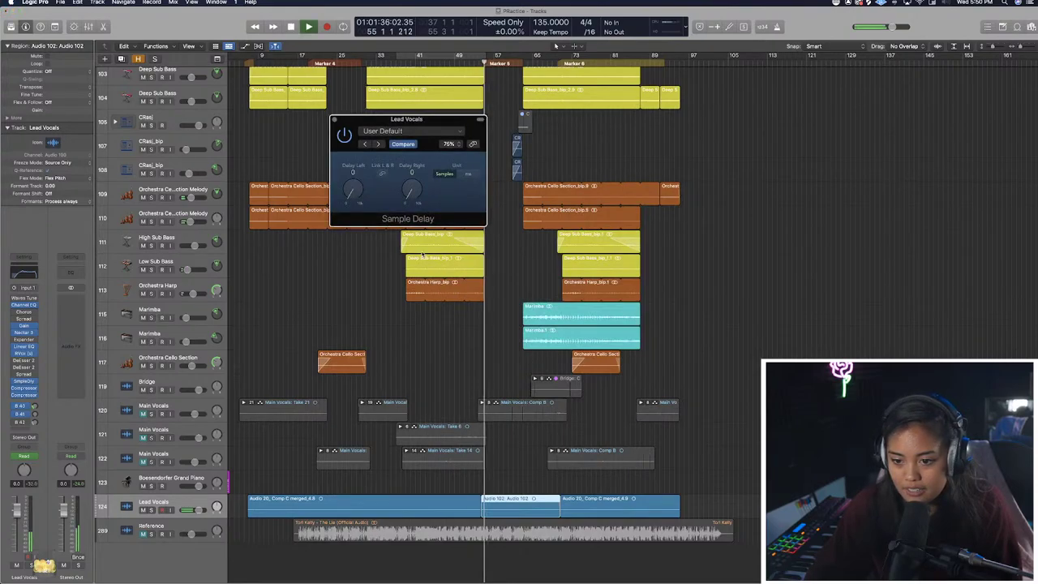
{"action": "left_click", "coordinate": [333, 119]}
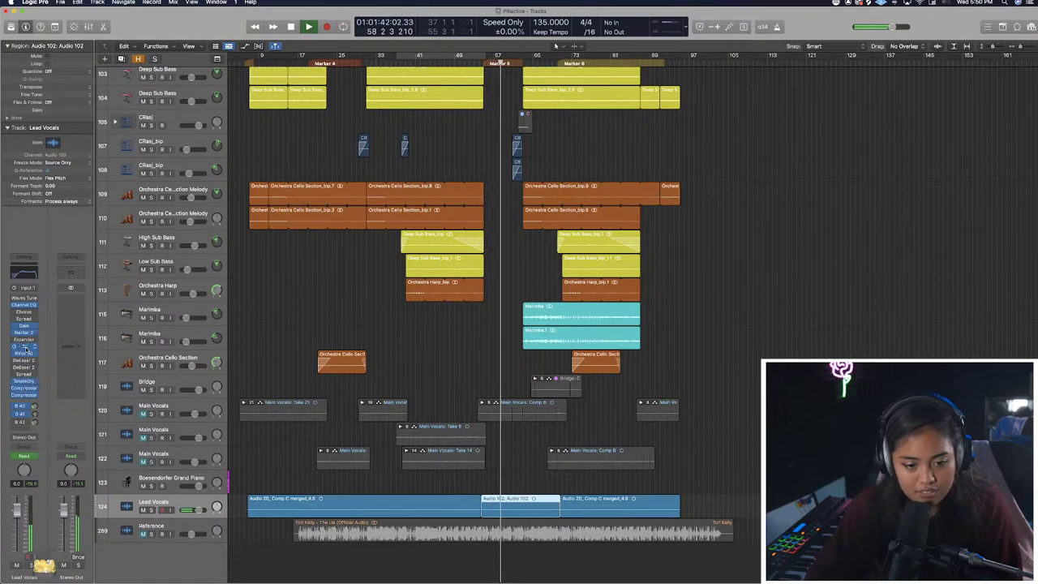
{"action": "key", "text": "space"}
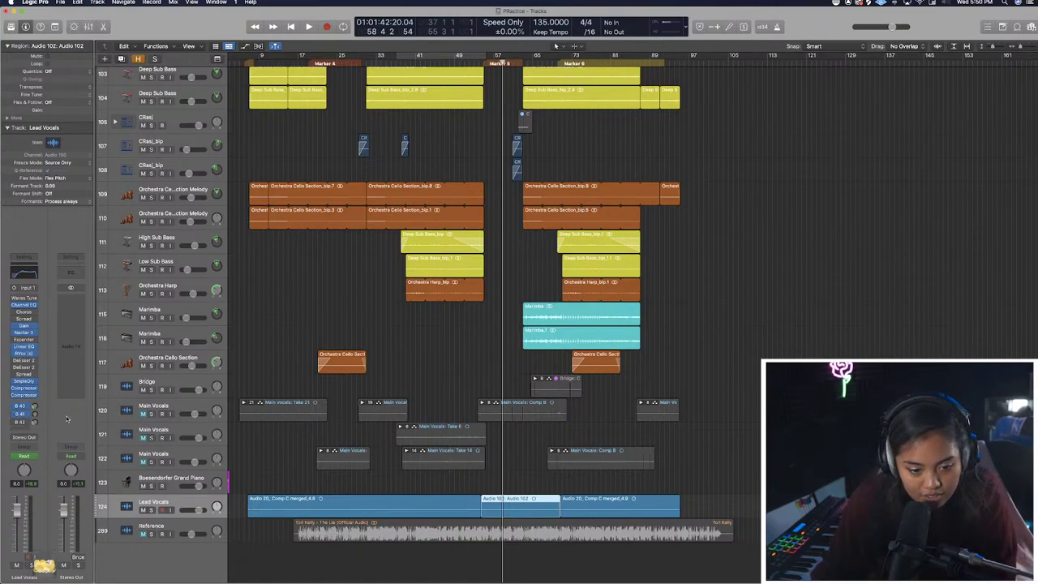
Re-enable the first DeEsser 2 during playback and set frequency to 5299 Hz, max reduction to 2.0 dB and threshold to -4.6 dB.
{"action": "key", "text": "space"}
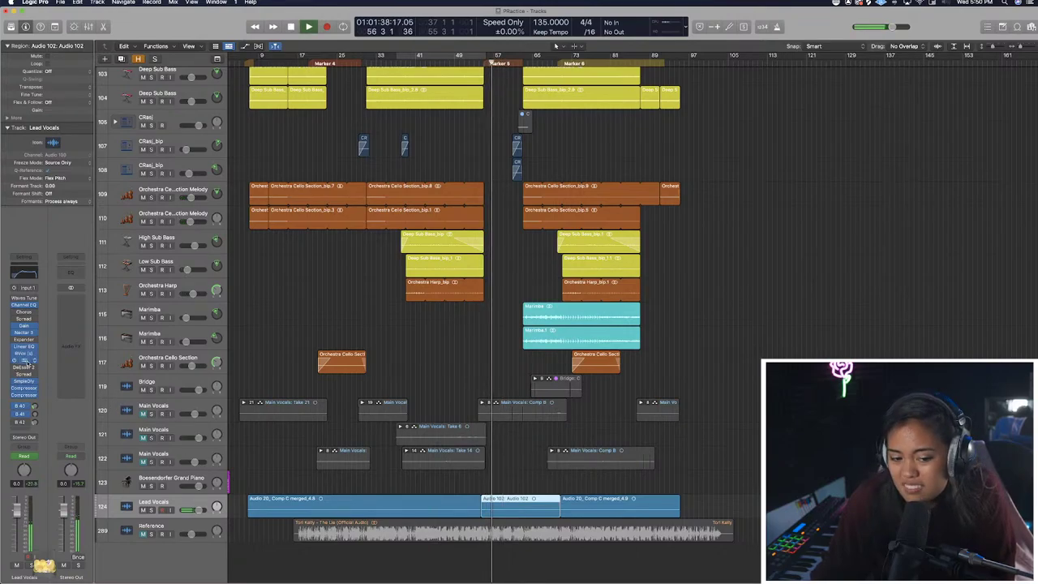
{"action": "left_click", "coordinate": [23, 363]}
{"action": "left_click_drag", "start_coordinate": [513, 178], "coordinate": [519, 166]}
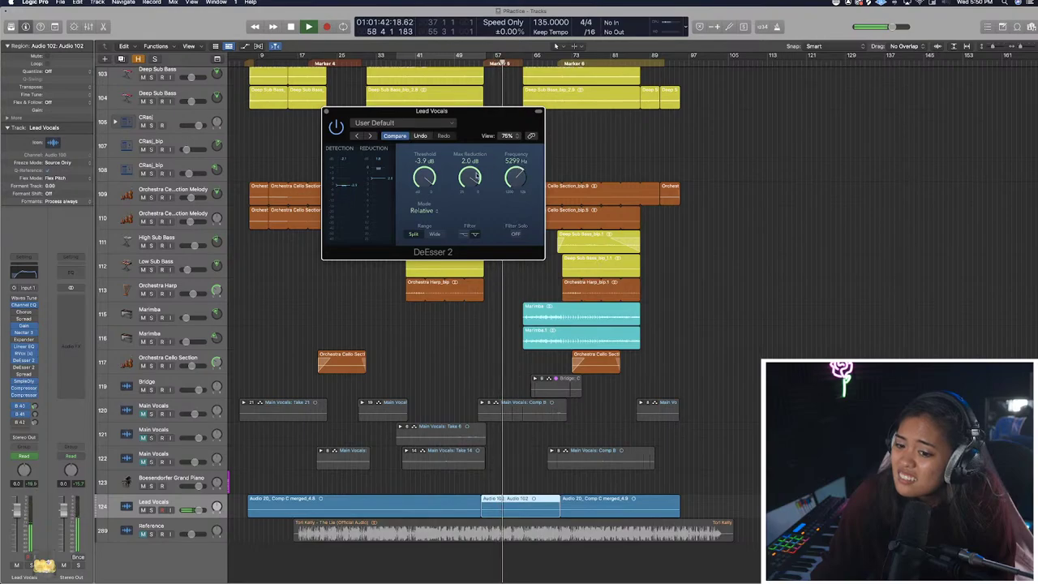
{"action": "left_click_drag", "start_coordinate": [425, 177], "coordinate": [431, 182]}
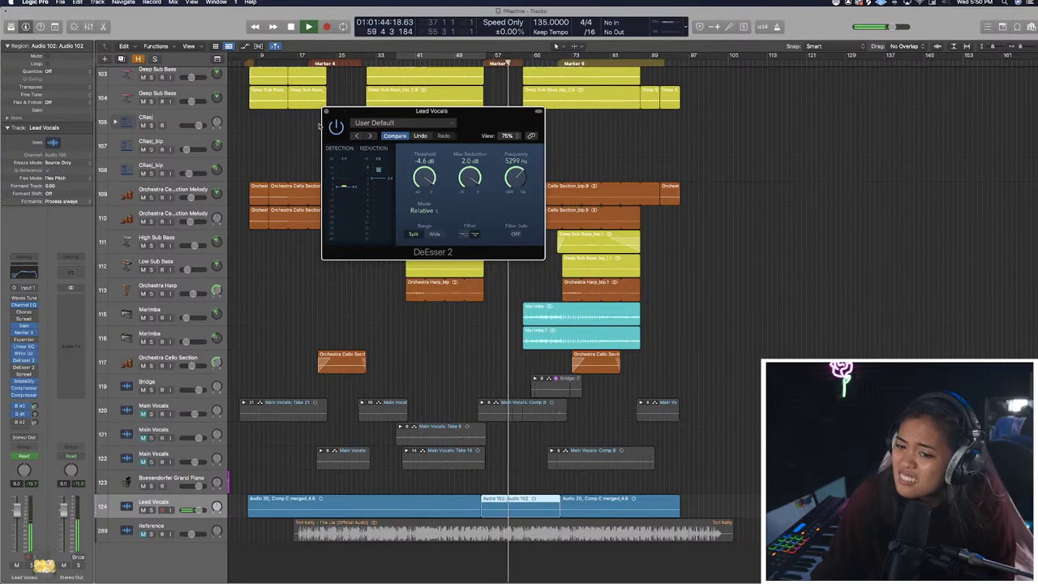
Close the DeEsser 2 window, play the vocal section through to bar 71 and stop playback.
{"action": "key", "text": "space"}
{"action": "left_click", "coordinate": [328, 113]}
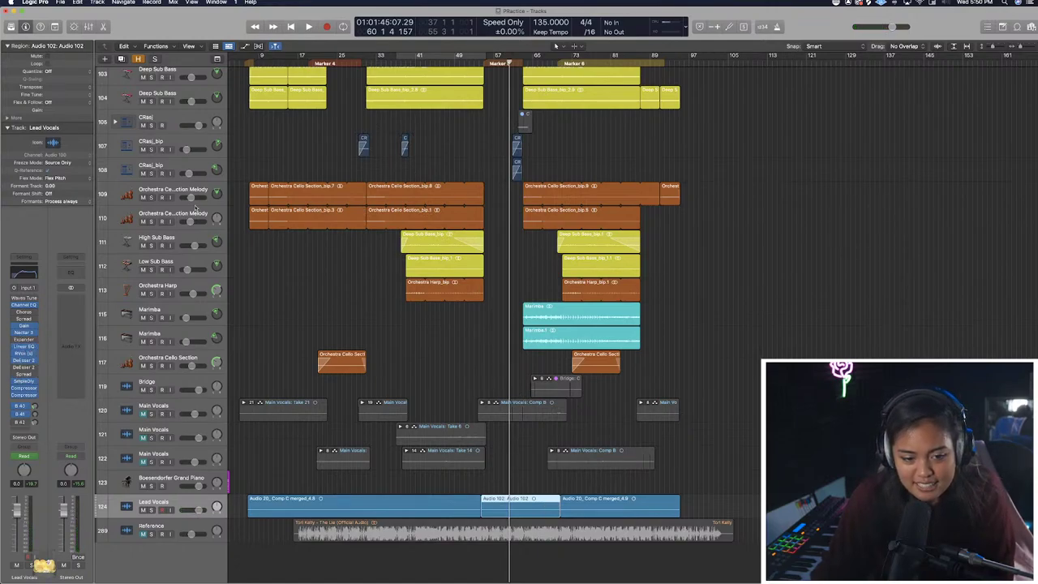
{"action": "key", "text": "space"}
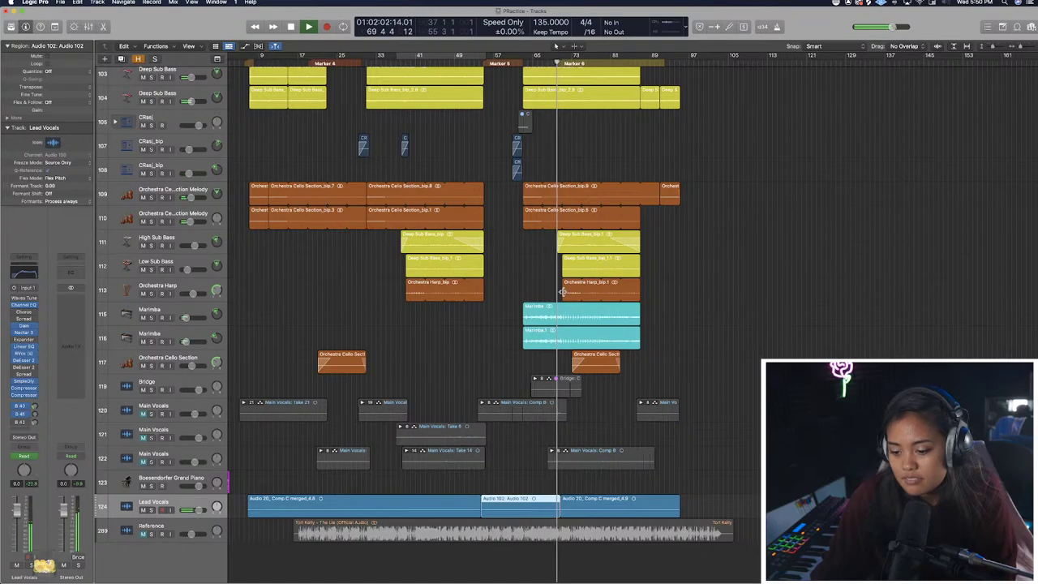
{"action": "key", "text": "space"}
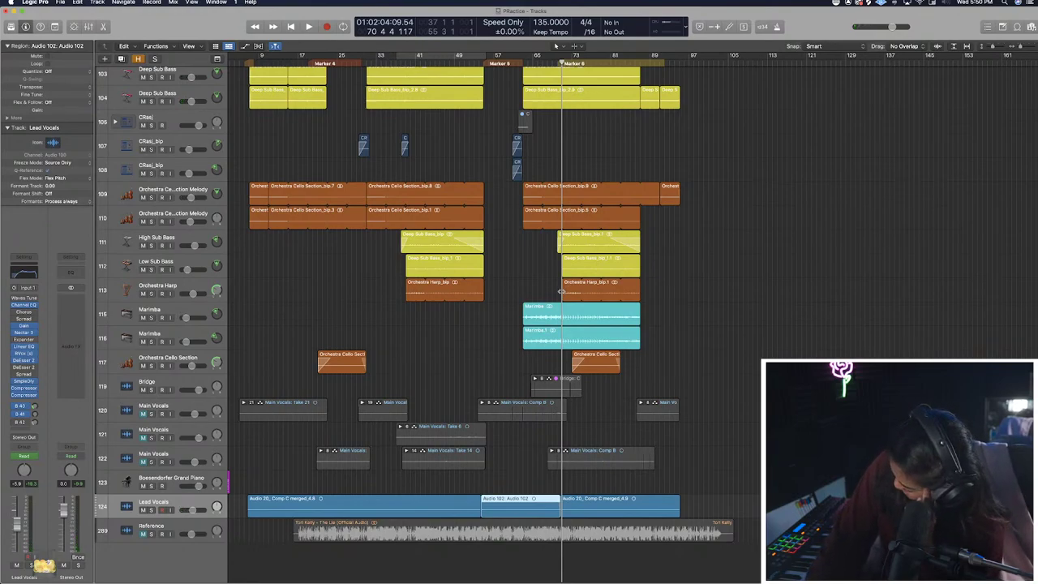
{"action": "left_click_drag", "start_coordinate": [545, 61], "coordinate": [561, 62]}
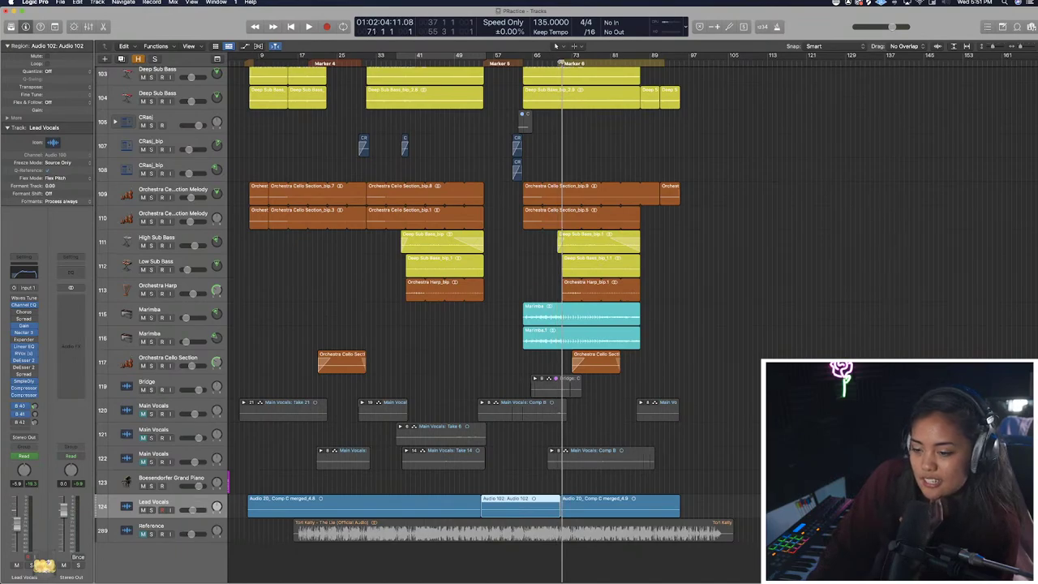
Mute the Lead Vocals track and play the instrumental arrangement from the beginning of the song.
{"action": "left_click", "coordinate": [143, 510]}
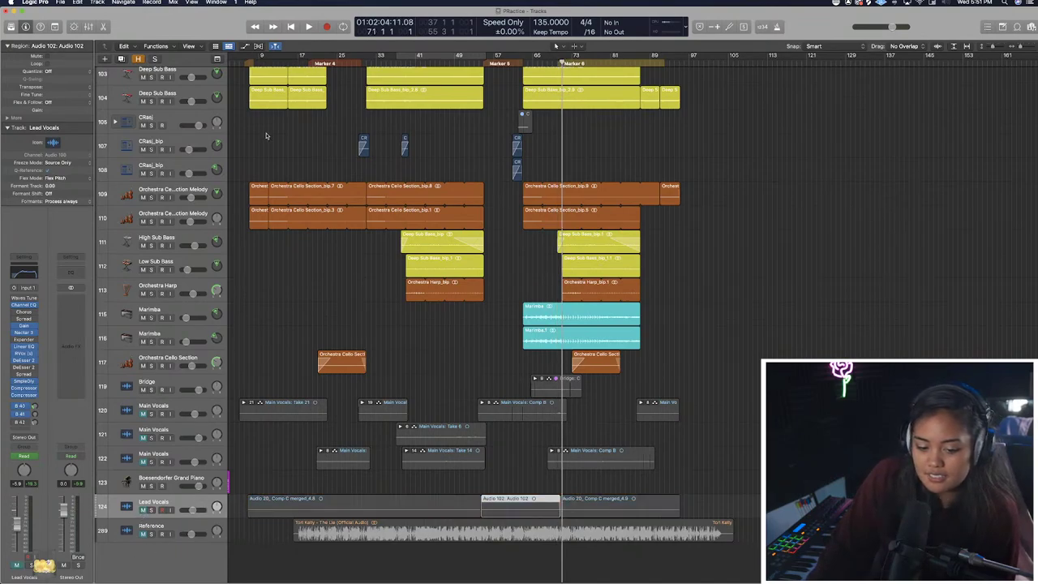
{"action": "key", "text": "Return"}
{"action": "key", "text": "space"}
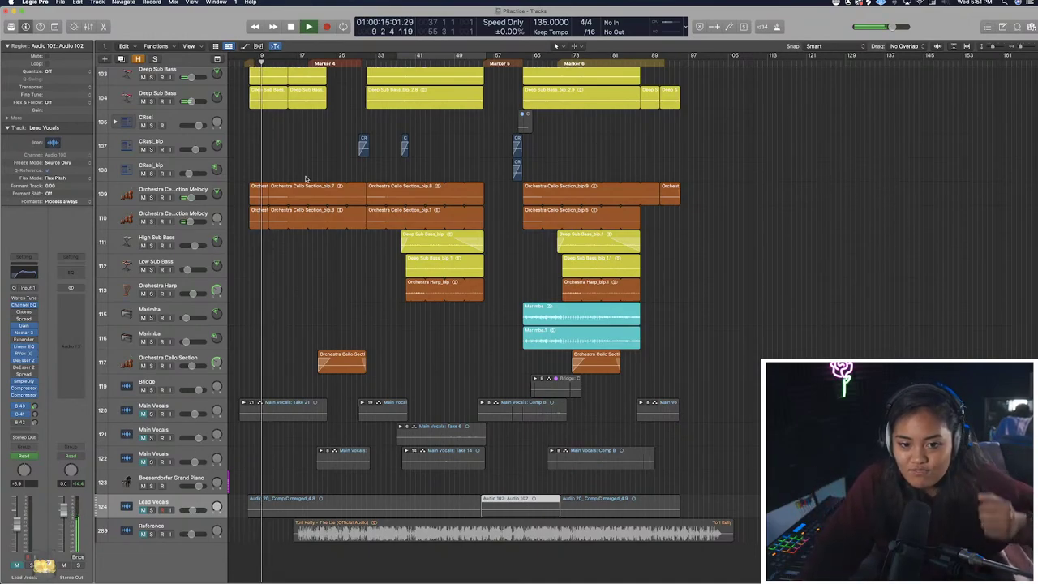
{"action": "scroll", "coordinate": [308, 178], "scroll_direction": "up", "scroll_amount": 5}
{"action": "scroll", "coordinate": [308, 178], "scroll_direction": "up", "scroll_amount": 4}
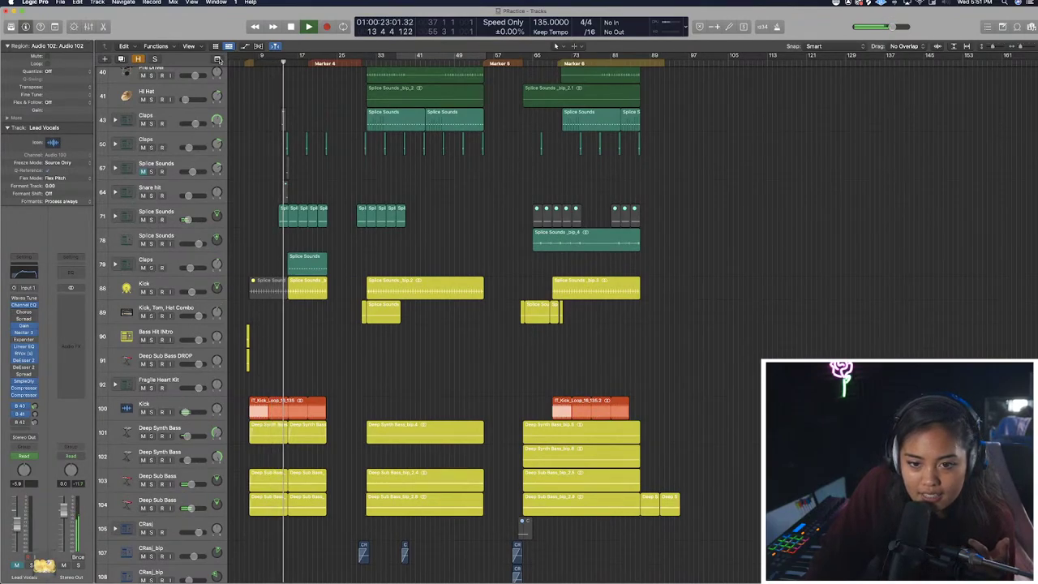
Show the mixer, stop playback, select the Orchestra Cello Section channel and place the playhead at bar 21.
{"action": "left_click", "coordinate": [89, 26]}
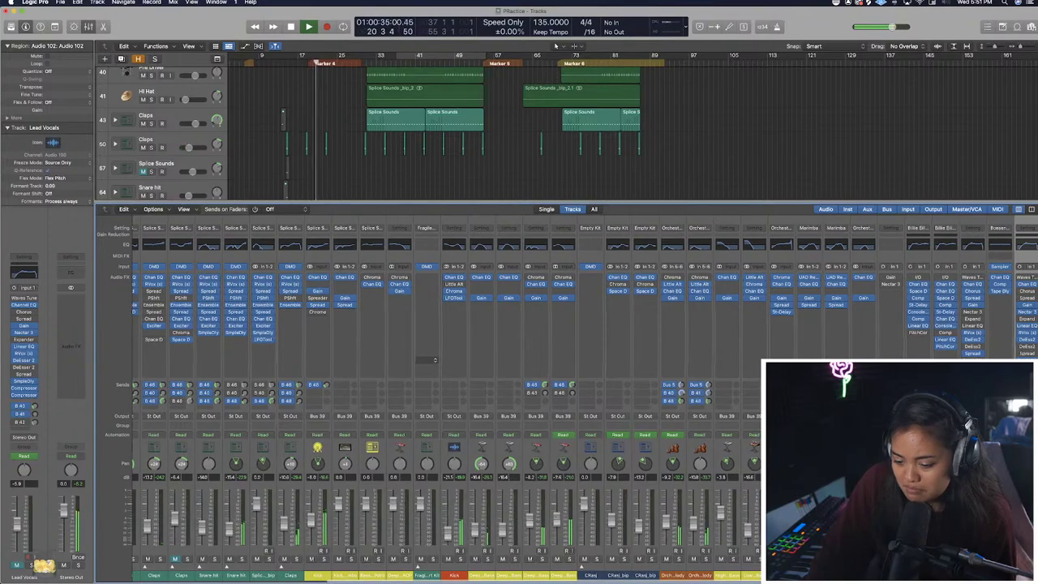
{"action": "scroll", "coordinate": [622, 524], "scroll_direction": "right", "scroll_amount": 5}
{"action": "key", "text": "space"}
{"action": "key", "text": "super+Left"}
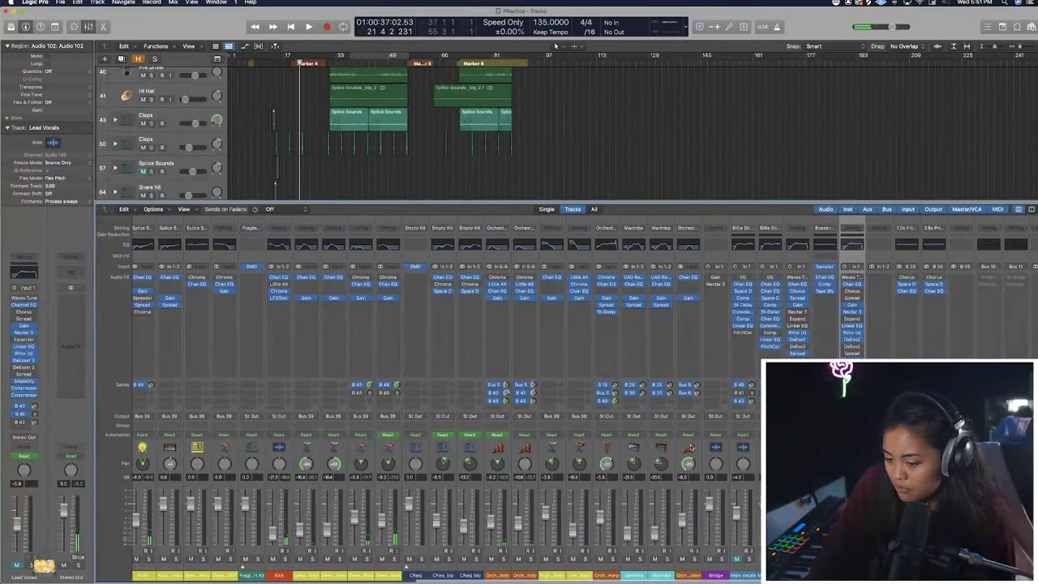
{"action": "left_click", "coordinate": [699, 449]}
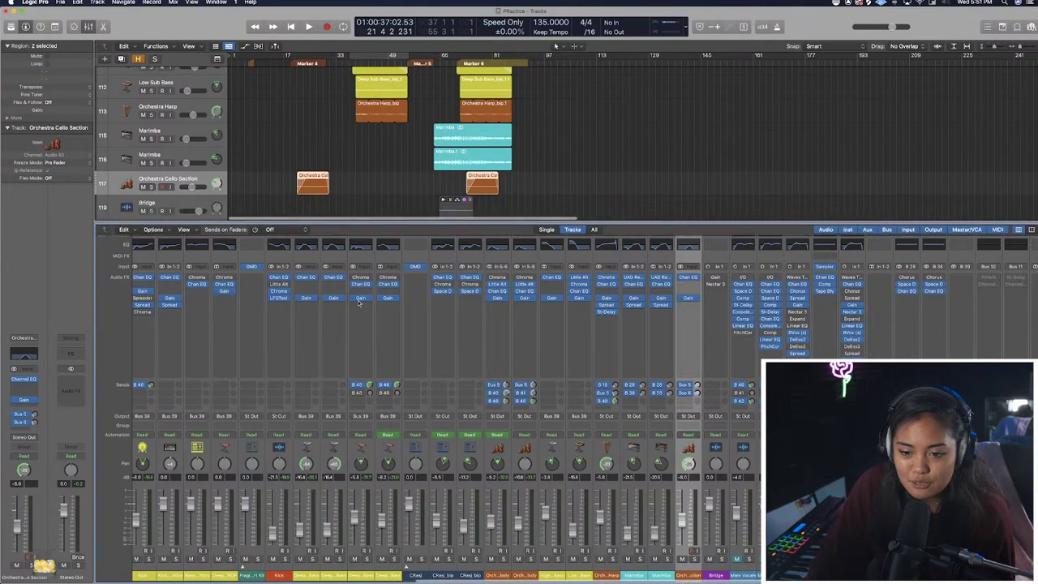
{"action": "left_click_drag", "start_coordinate": [345, 201], "coordinate": [349, 309]}
{"action": "left_click_drag", "start_coordinate": [298, 62], "coordinate": [296, 62]}
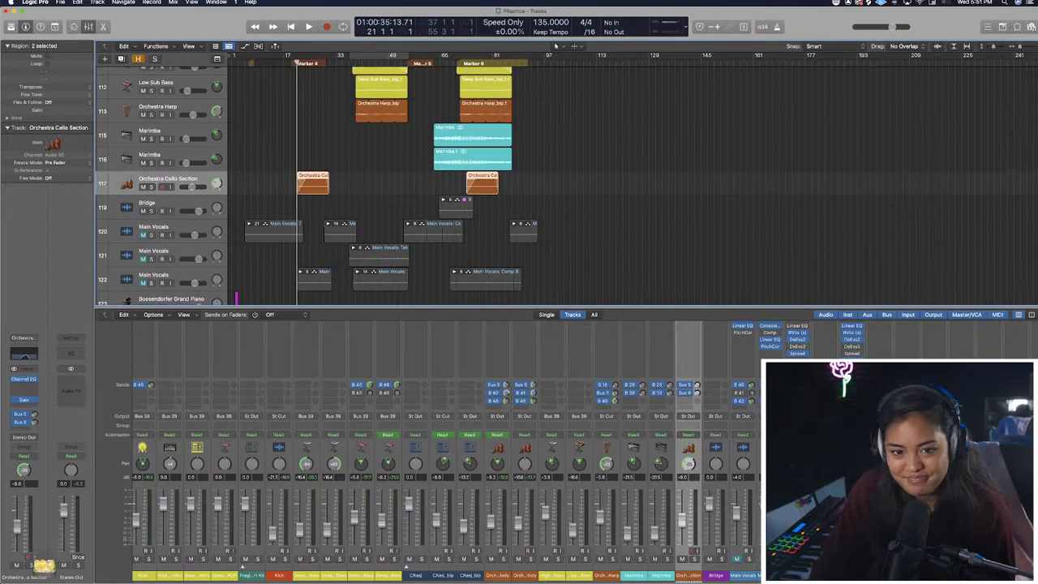
Save the project.
{"action": "left_click", "coordinate": [77, 3]}
{"action": "mouse_move", "coordinate": [60, 3]}
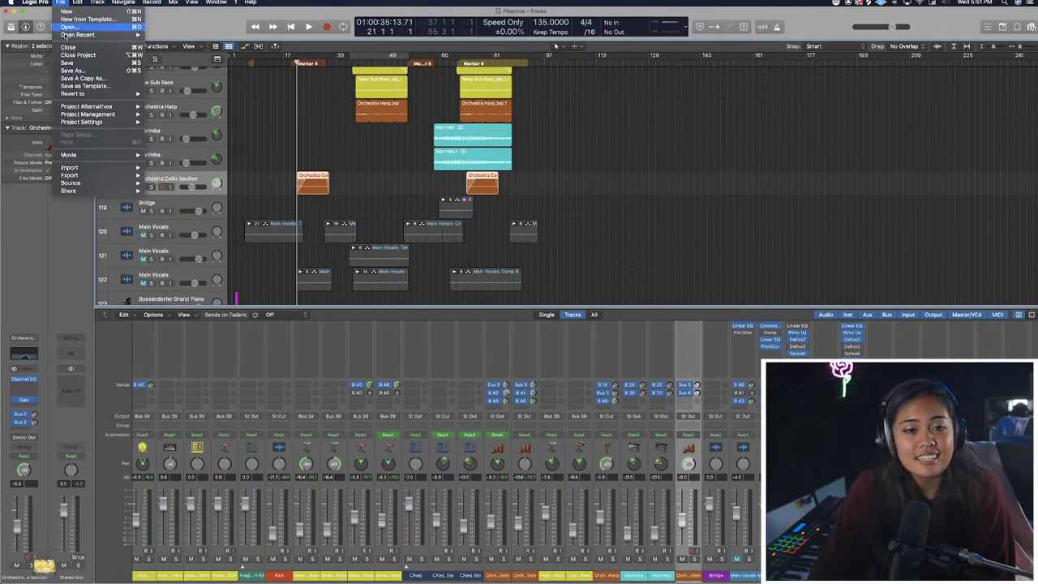
{"action": "left_click", "coordinate": [73, 64]}
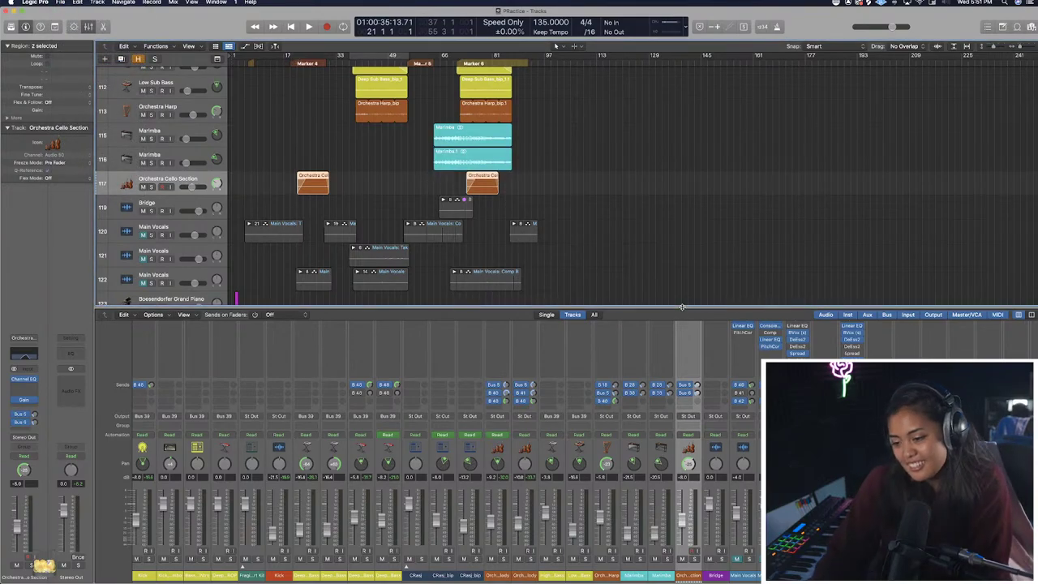
Enlarge the mixer area and select the first Main Piano Melody channel.
{"action": "left_click_drag", "start_coordinate": [681, 307], "coordinate": [682, 357]}
{"action": "scroll", "coordinate": [487, 243], "scroll_direction": "down", "scroll_amount": 2}
{"action": "scroll", "coordinate": [349, 417], "scroll_direction": "up", "scroll_amount": 5}
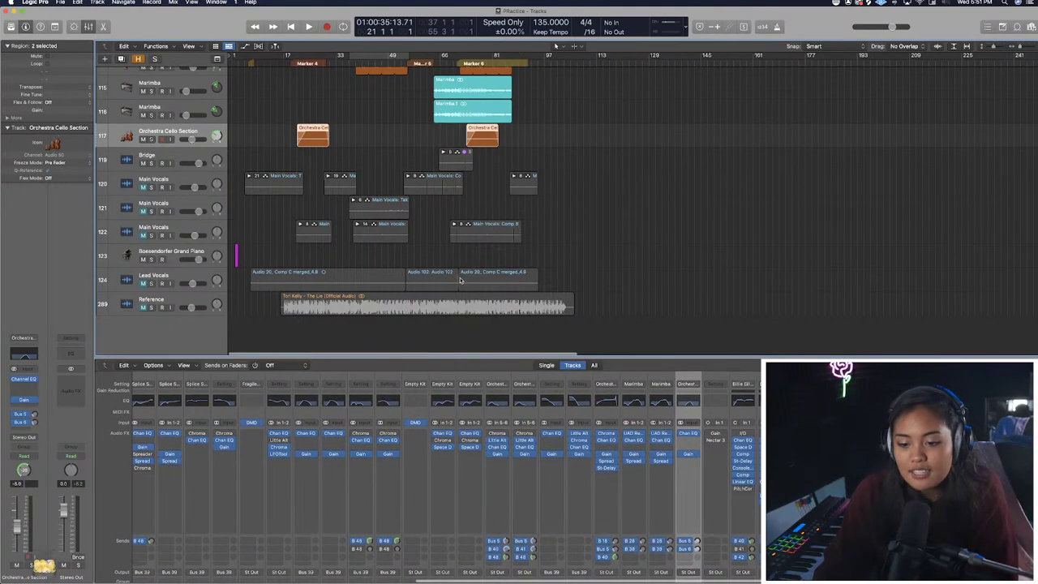
{"action": "left_click_drag", "start_coordinate": [443, 357], "coordinate": [443, 280]}
{"action": "scroll", "coordinate": [430, 368], "scroll_direction": "left", "scroll_amount": 10}
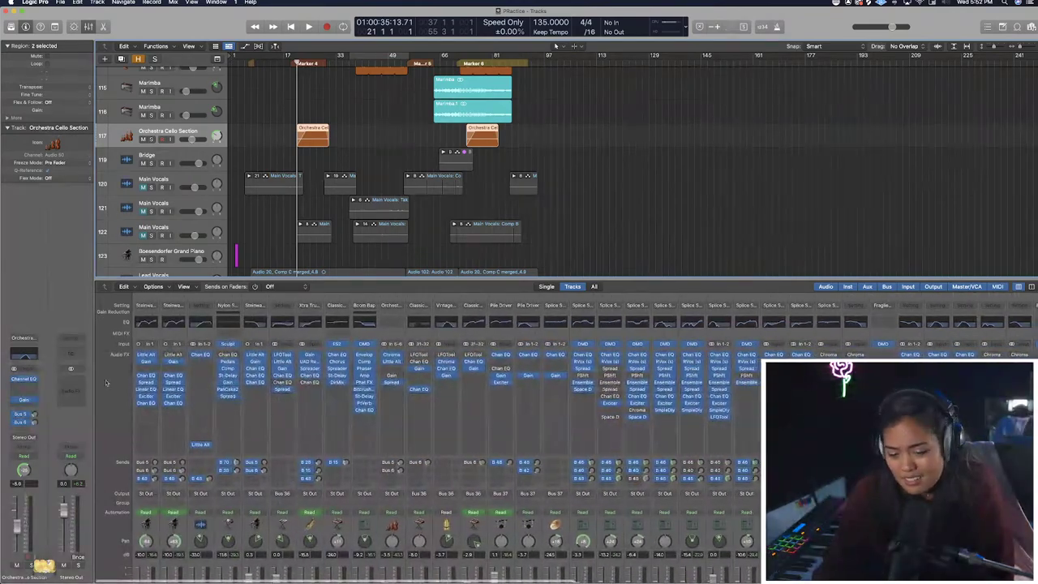
{"action": "left_click", "coordinate": [202, 332]}
{"action": "left_click", "coordinate": [202, 332]}
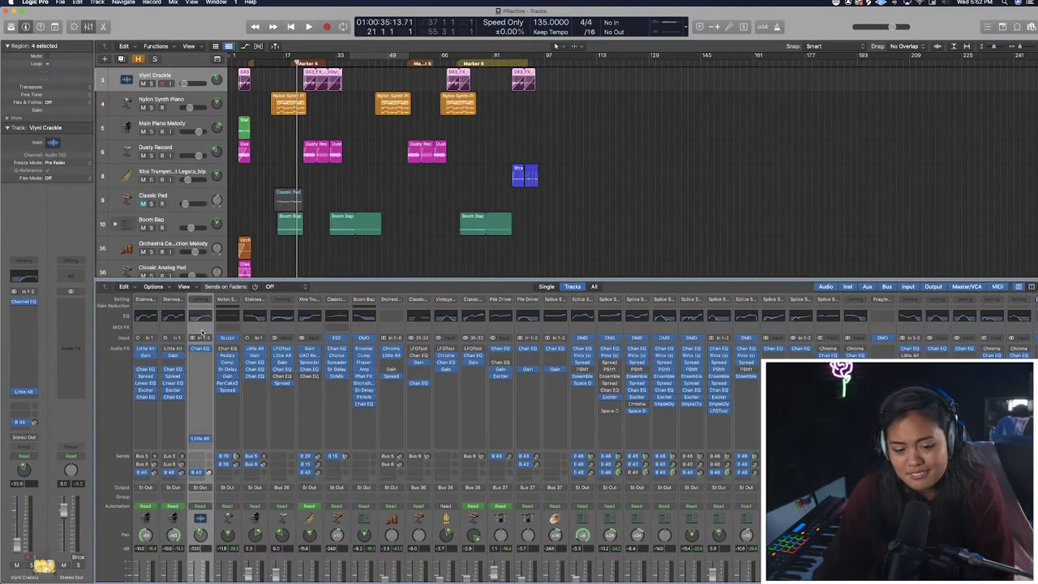
{"action": "left_click", "coordinate": [170, 474]}
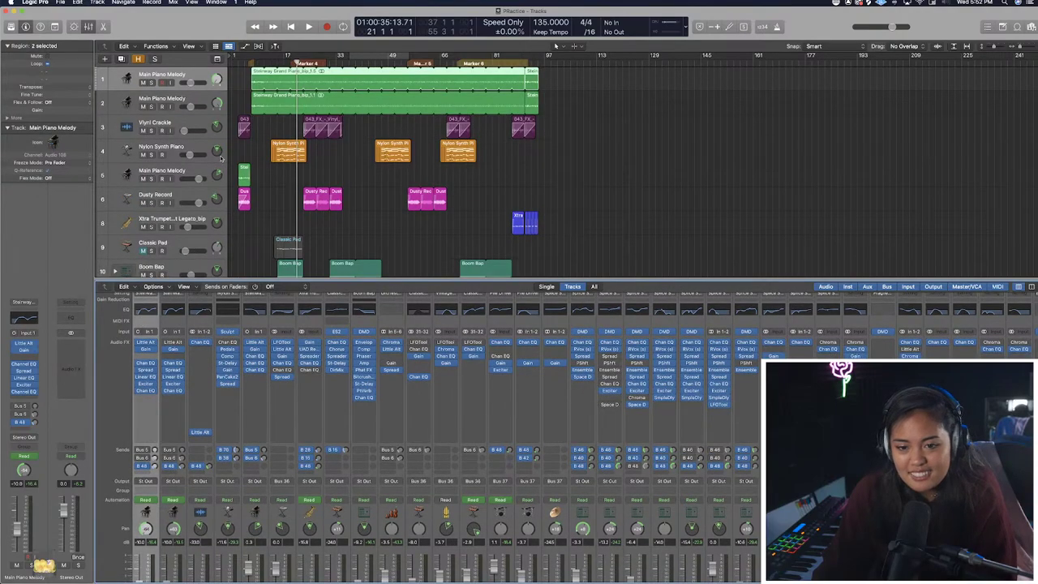
Solo the paired Main Piano Melody tracks 1 and 2 and audition them from bar 7.
{"action": "left_click", "coordinate": [150, 107]}
{"action": "left_click", "coordinate": [153, 83]}
{"action": "left_click_drag", "start_coordinate": [256, 62], "coordinate": [251, 63]}
{"action": "key", "text": "super+Right"}
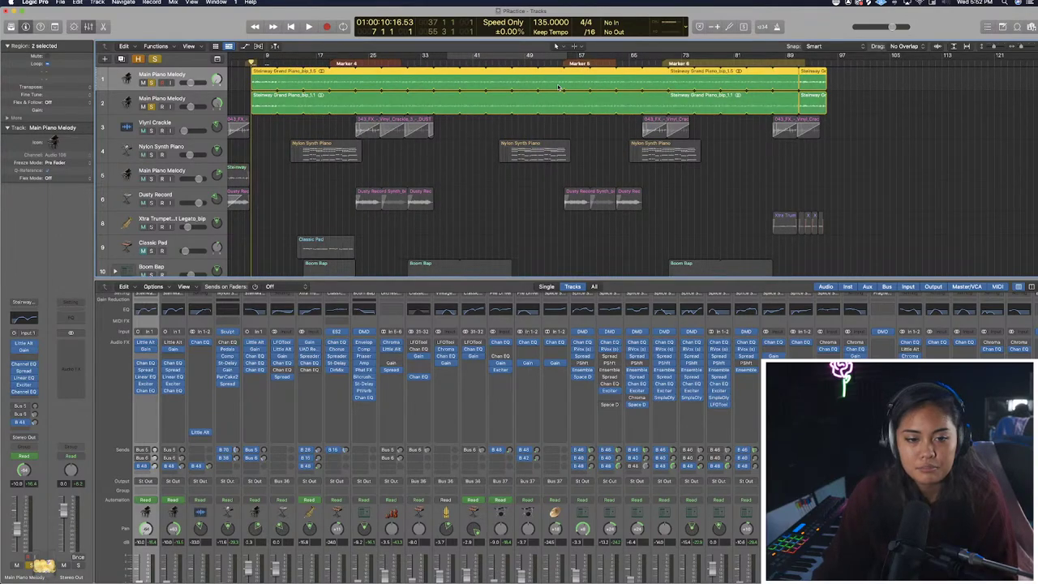
{"action": "key", "text": "space"}
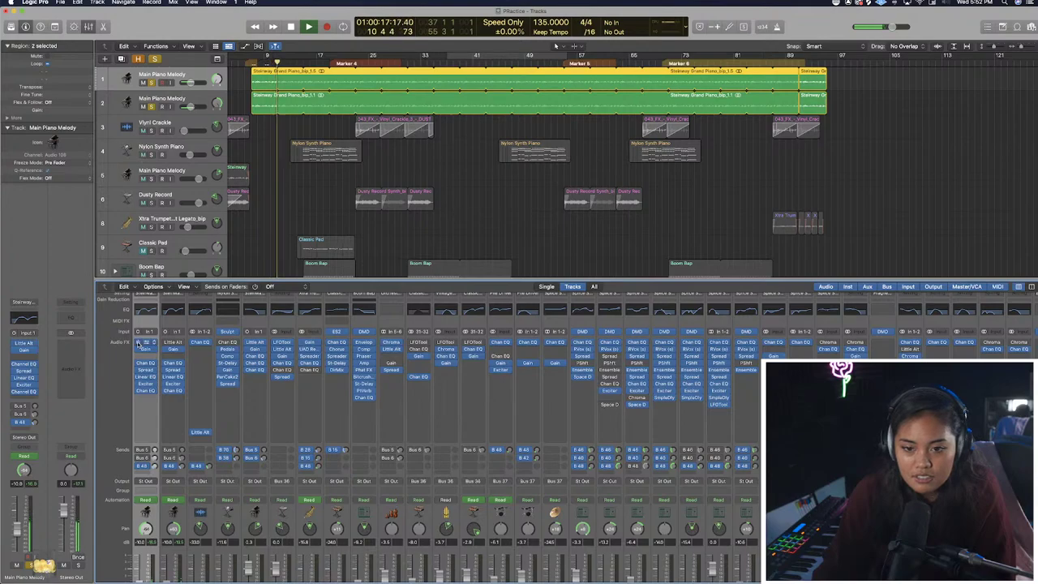
{"action": "key", "text": "space"}
{"action": "key", "text": "space"}
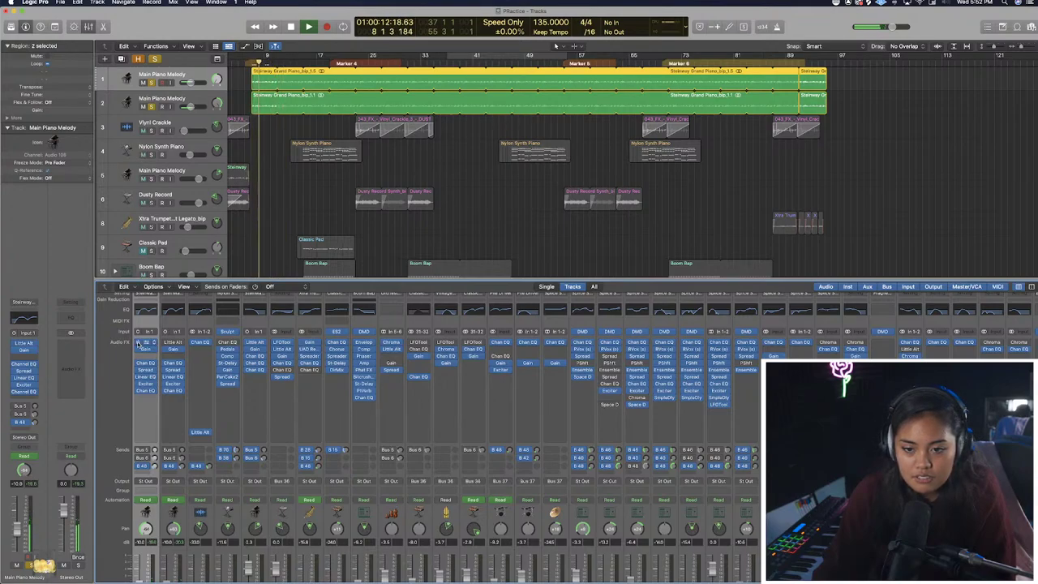
{"action": "key", "text": "space"}
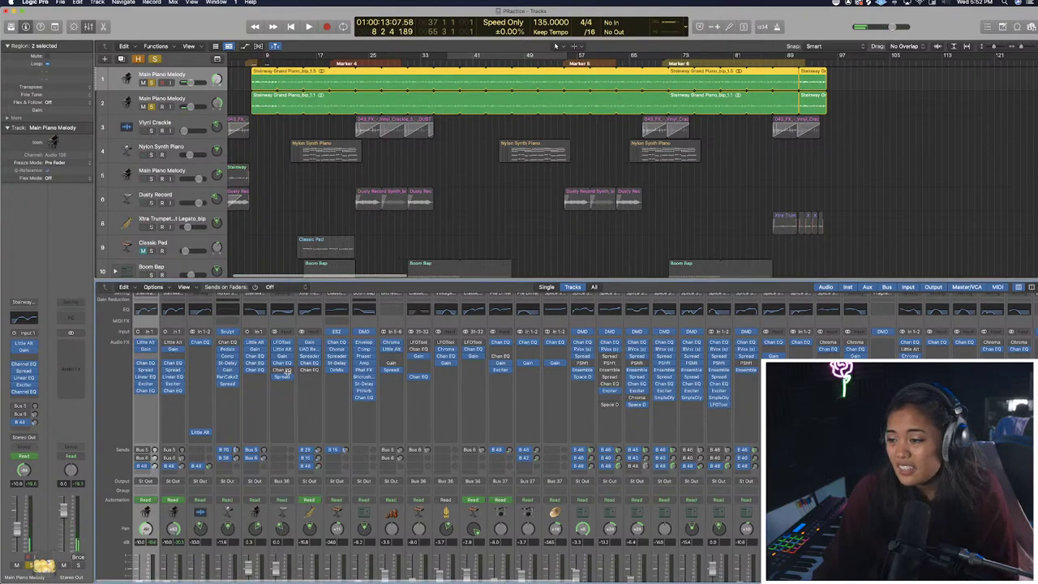
Enlarge the track area, add Pile Driver Pow to the solo and briefly play from bar 7.
{"action": "left_click_drag", "start_coordinate": [260, 280], "coordinate": [298, 395]}
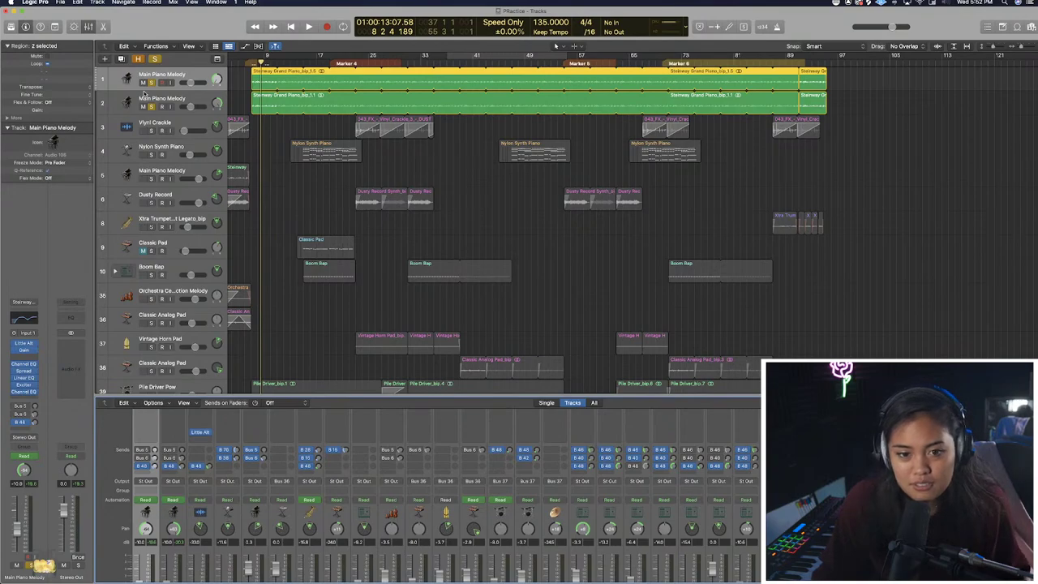
{"action": "left_click_drag", "start_coordinate": [262, 63], "coordinate": [252, 63]}
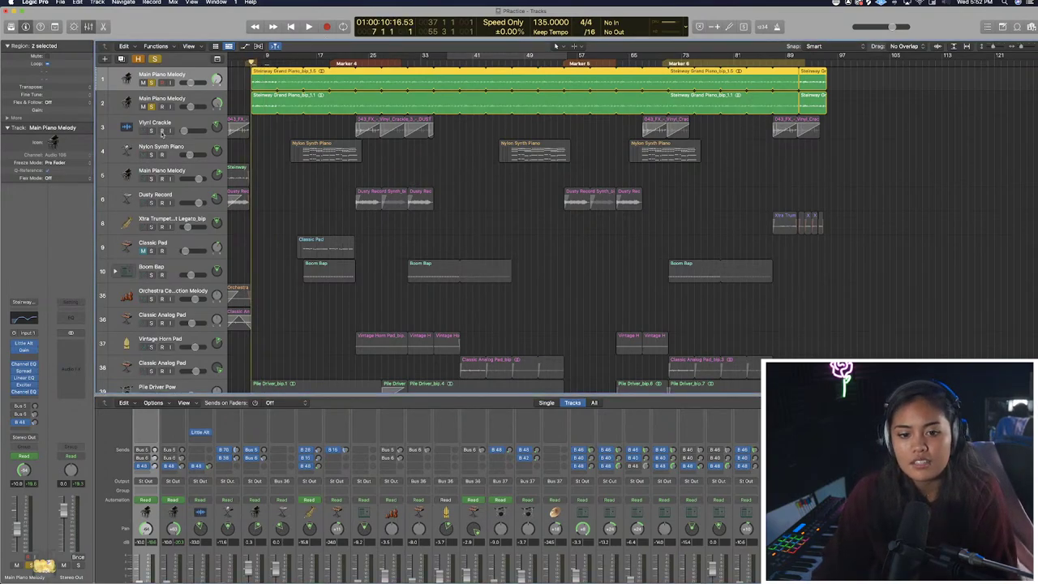
{"action": "scroll", "coordinate": [221, 150], "scroll_direction": "down", "scroll_amount": 8}
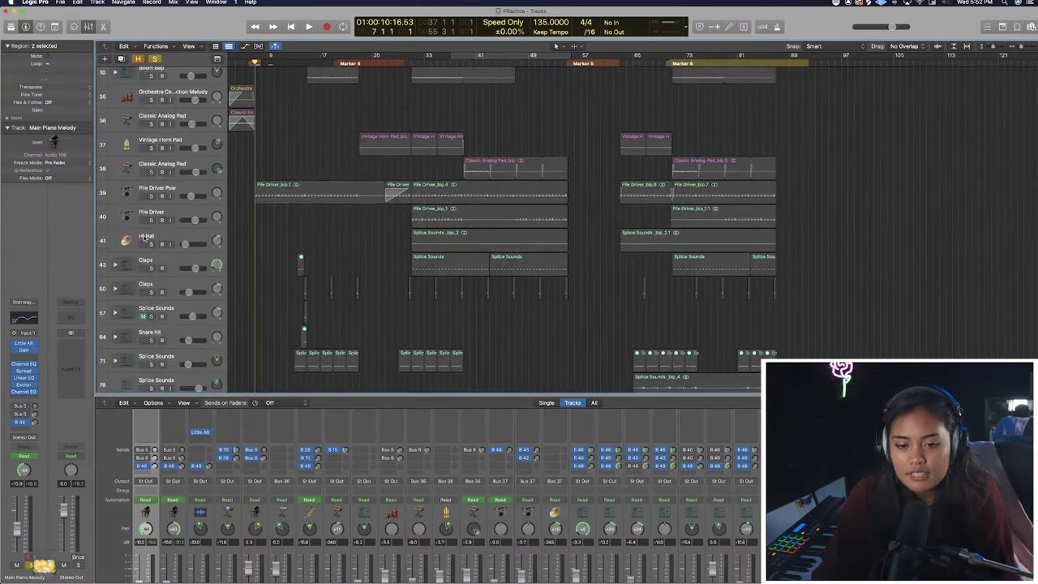
{"action": "left_click", "coordinate": [150, 197]}
{"action": "key", "text": "space"}
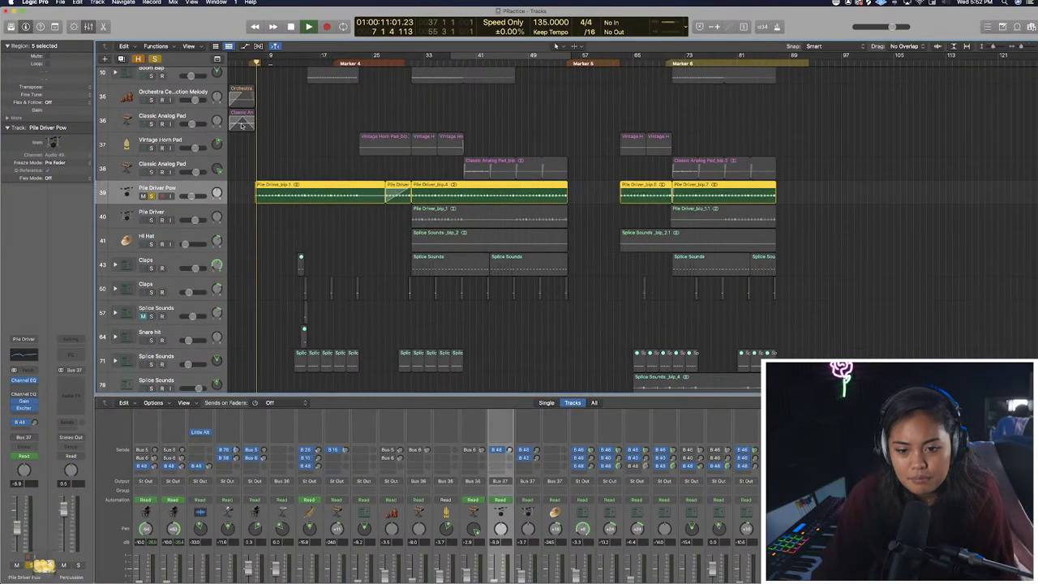
{"action": "key", "text": "space"}
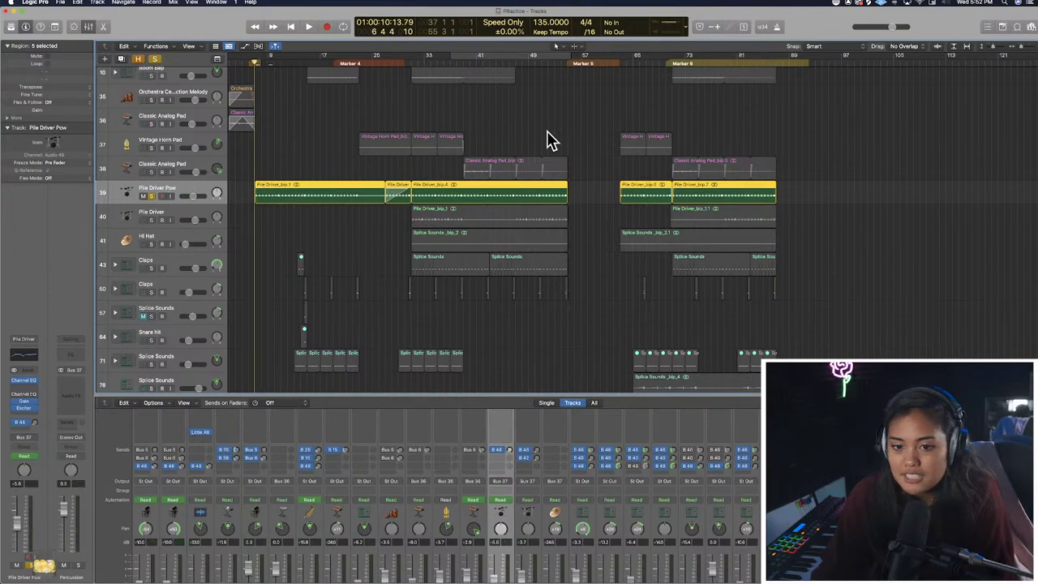
Shrink the mixer, audition the soloed pianos and Pile Driver Pow together, and lower the Pile Driver Pow track's volume.
{"action": "left_click_drag", "start_coordinate": [655, 395], "coordinate": [655, 525]}
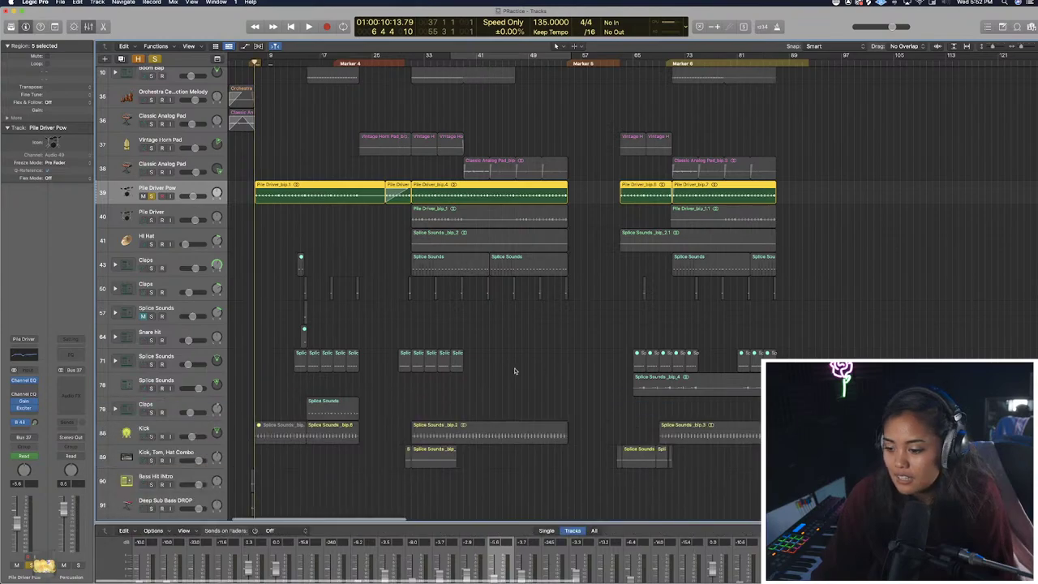
{"action": "scroll", "coordinate": [503, 366], "scroll_direction": "up", "scroll_amount": 8}
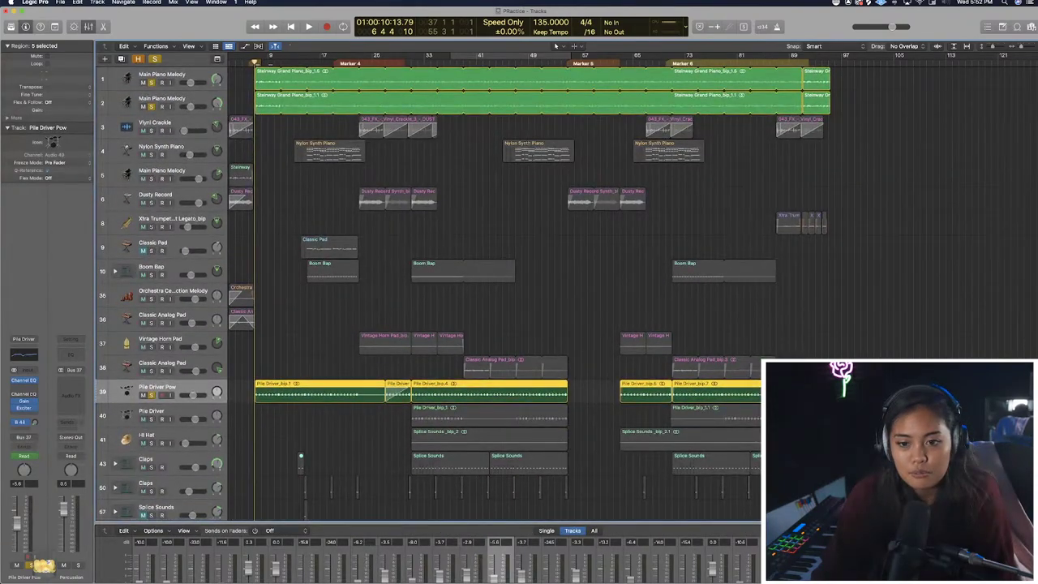
{"action": "key", "text": "space"}
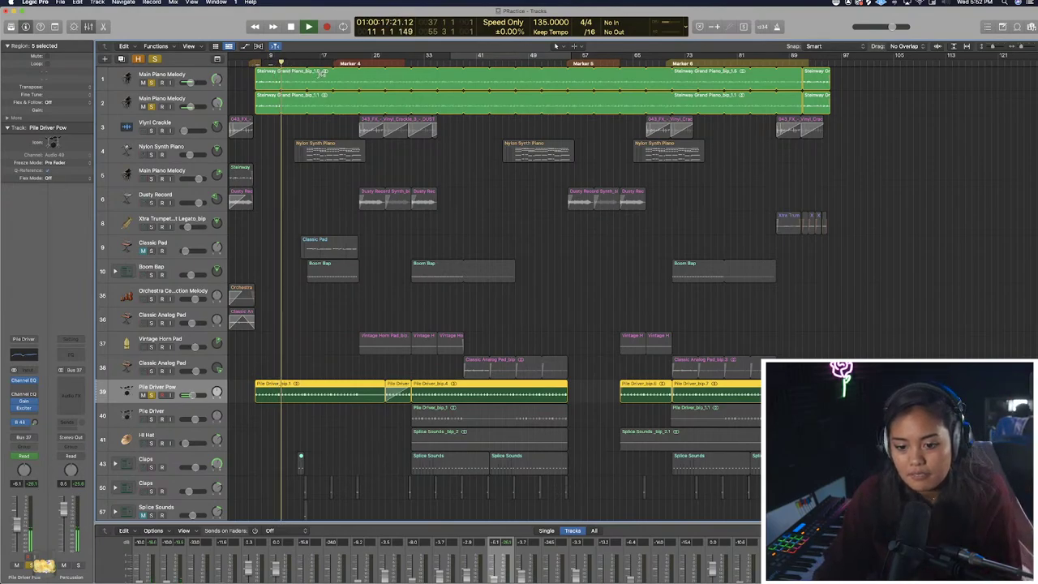
{"action": "key", "text": "space"}
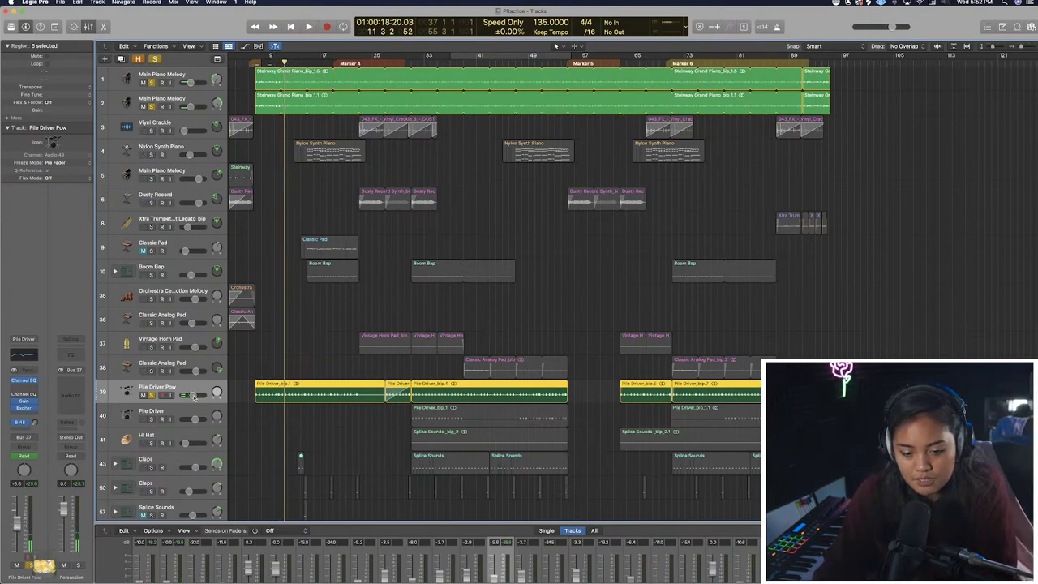
{"action": "left_click_drag", "start_coordinate": [195, 396], "coordinate": [191, 396]}
{"action": "key", "text": "space"}
{"action": "key", "text": "space"}
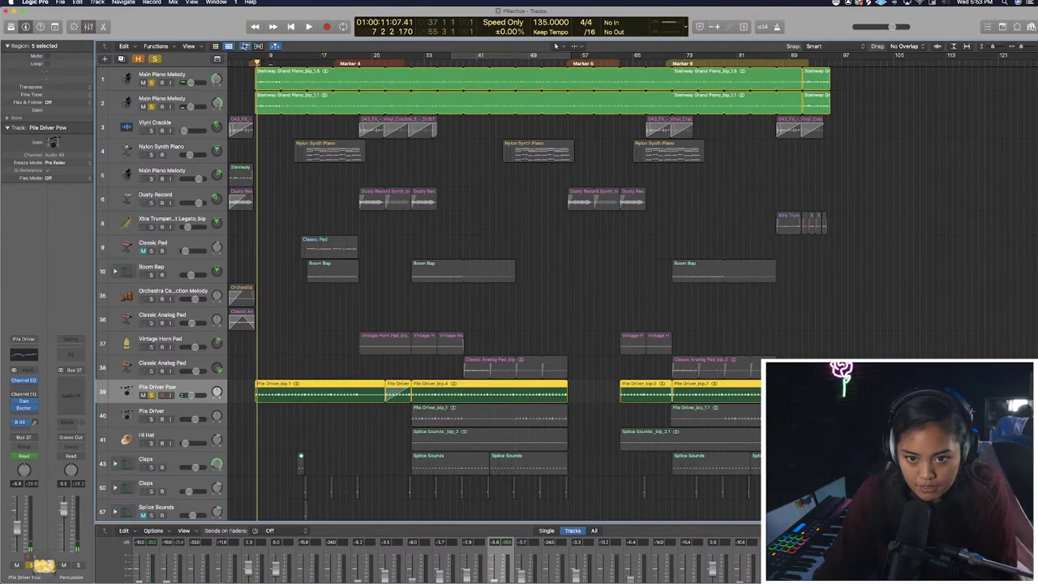
Raise the Pile Driver Pow volume automation over its first region and play it back with all solos cleared.
{"action": "key", "text": "a"}
{"action": "left_click", "coordinate": [274, 404]}
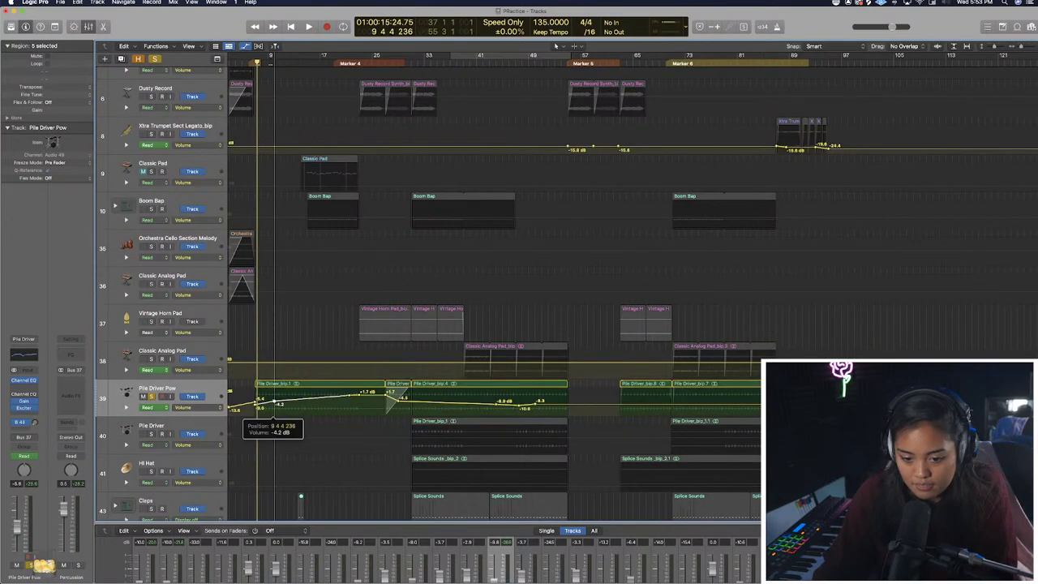
{"action": "left_click_drag", "start_coordinate": [307, 406], "coordinate": [277, 404]}
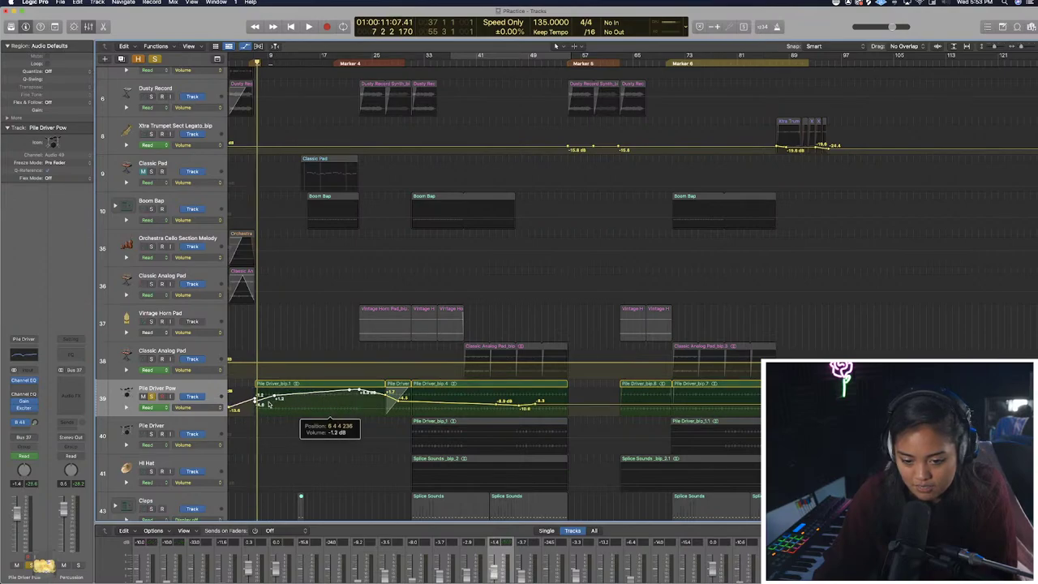
{"action": "key", "text": "space"}
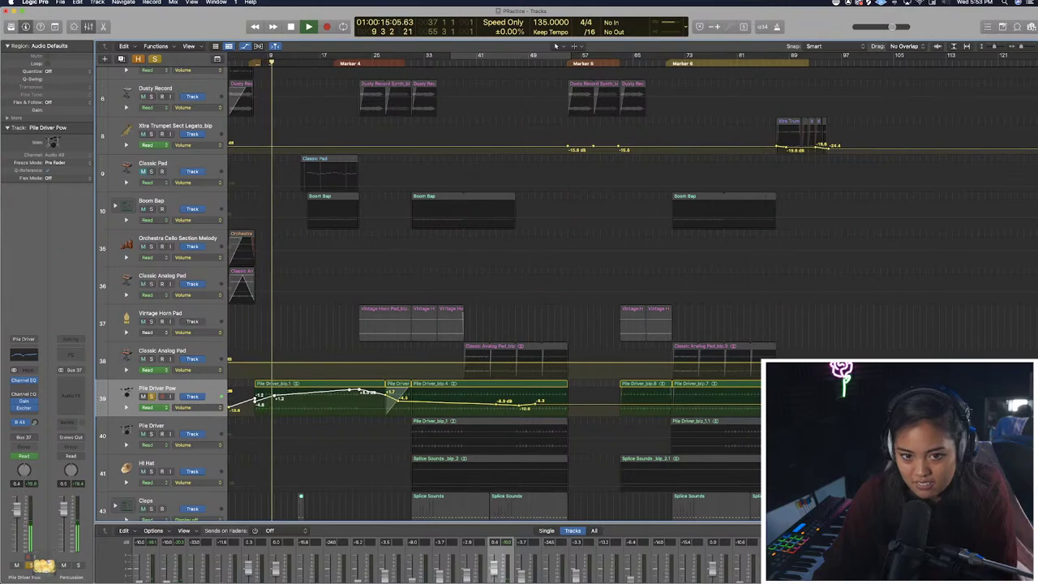
{"action": "left_click", "coordinate": [155, 60]}
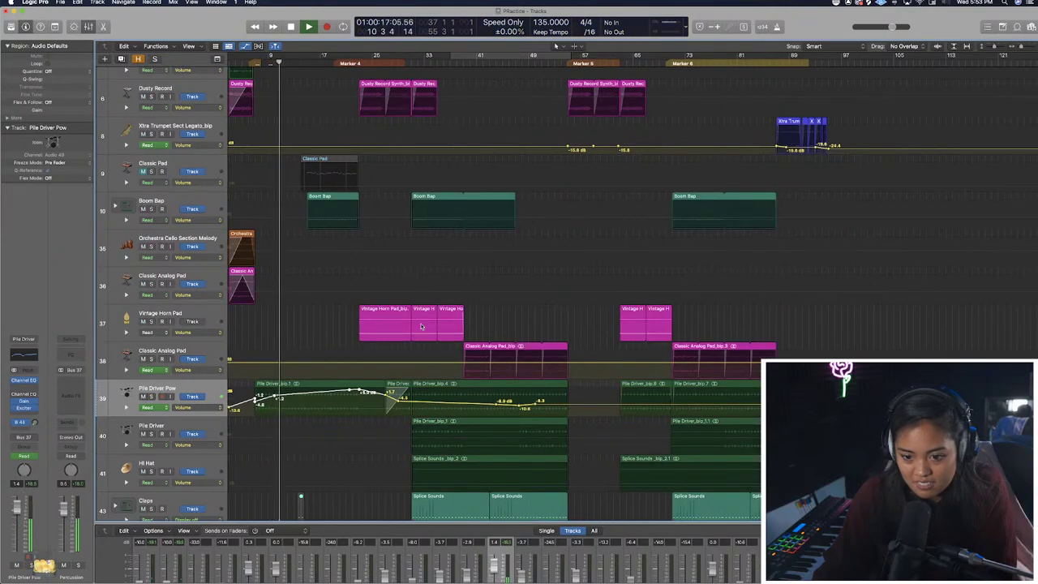
Stop the playback and save the project.
{"action": "scroll", "coordinate": [362, 297], "scroll_direction": "up", "scroll_amount": 3}
{"action": "scroll", "coordinate": [362, 296], "scroll_direction": "down", "scroll_amount": 15}
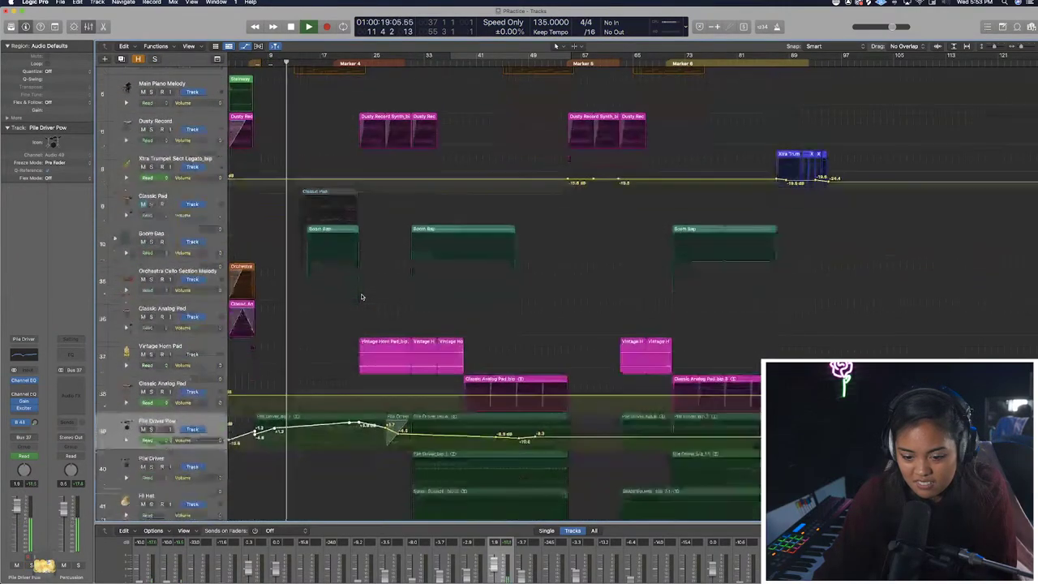
{"action": "scroll", "coordinate": [363, 297], "scroll_direction": "down", "scroll_amount": 8}
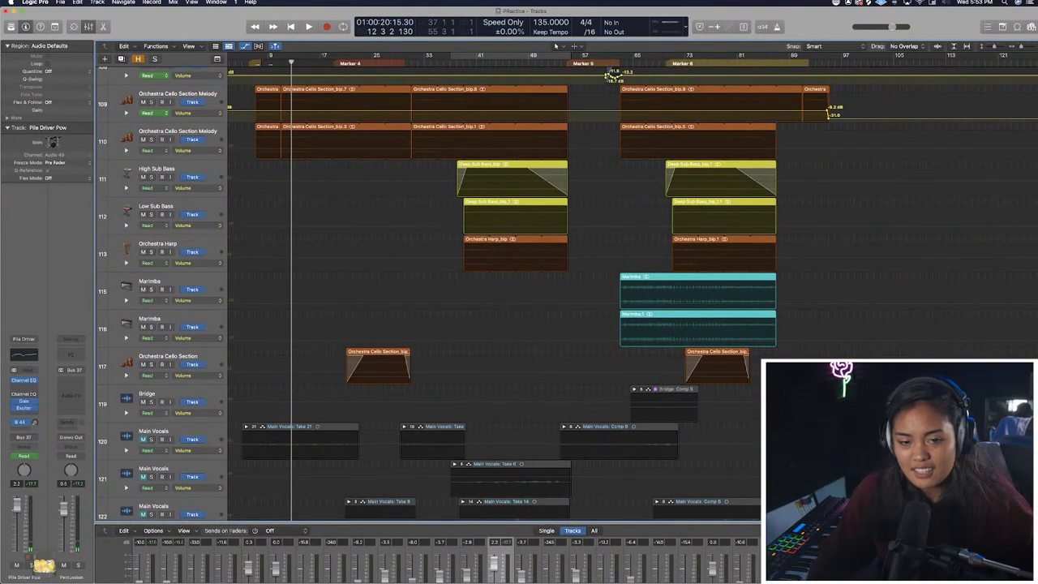
{"action": "left_click", "coordinate": [60, 2]}
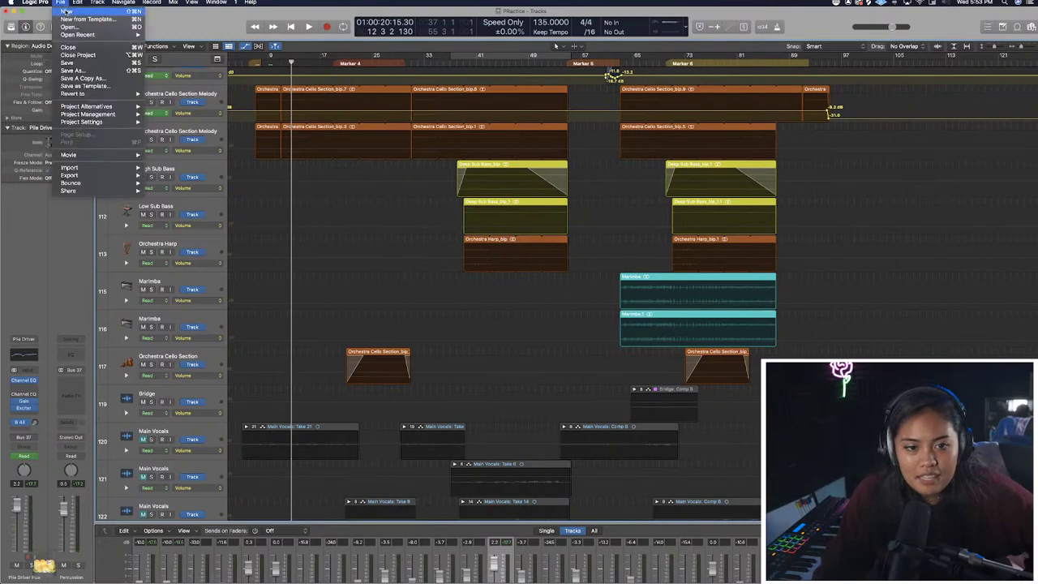
{"action": "left_click", "coordinate": [74, 63]}
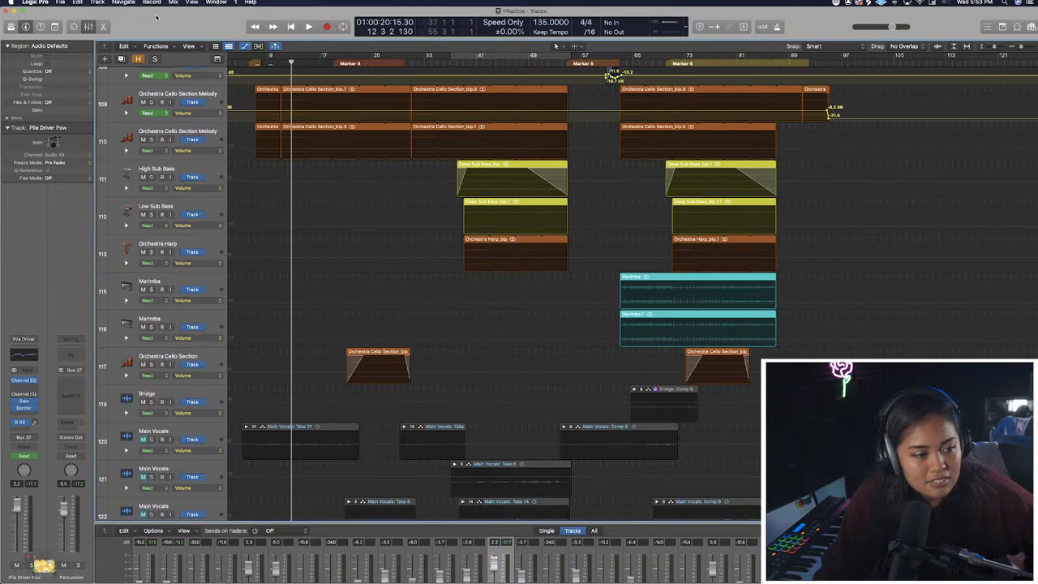
Select the Lead Vocals track with its three regions and move the playhead to bar 48.
{"action": "scroll", "coordinate": [395, 213], "scroll_direction": "down", "scroll_amount": 5}
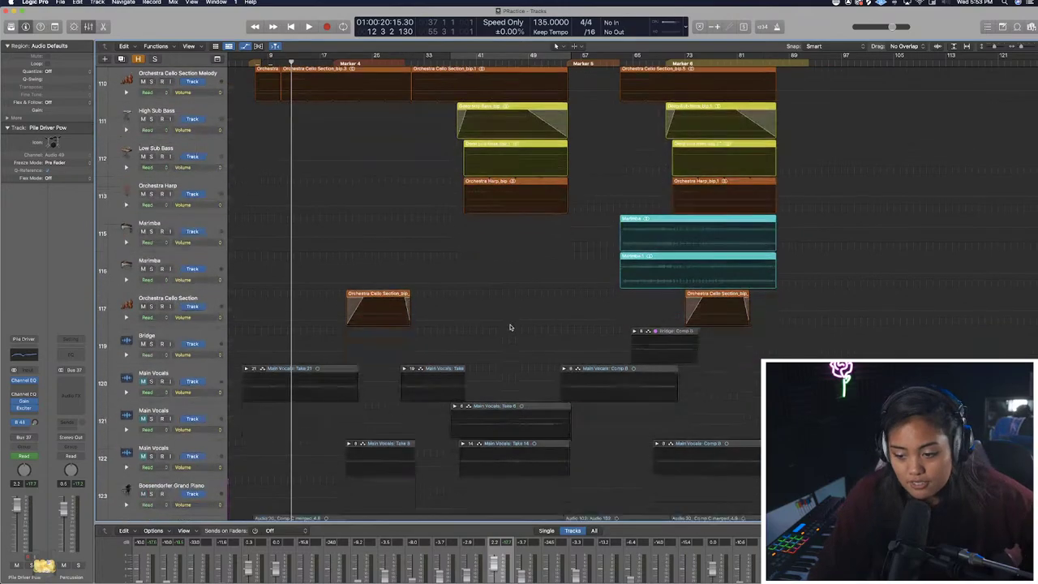
{"action": "left_click", "coordinate": [273, 412]}
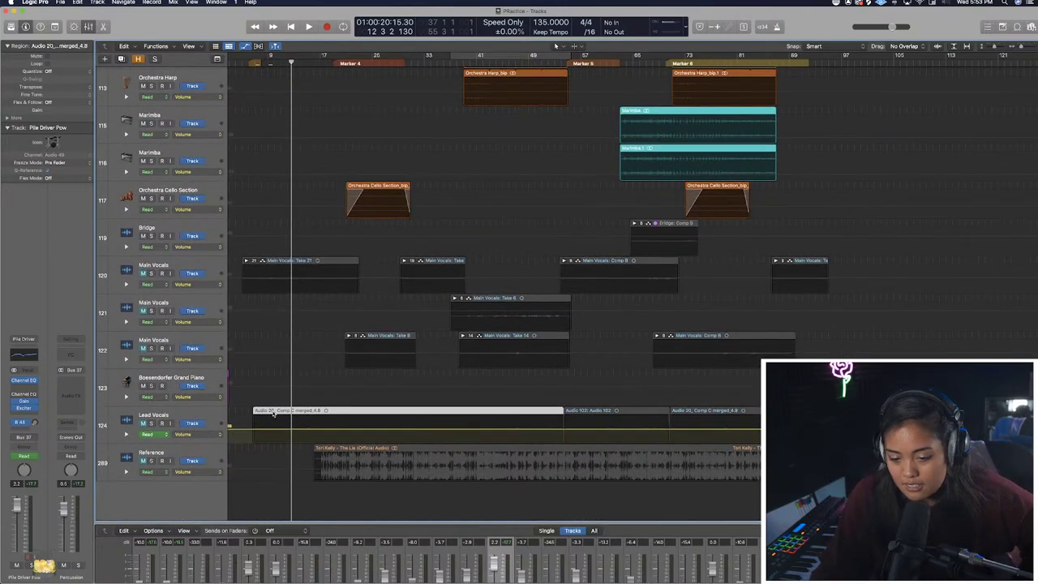
{"action": "scroll", "coordinate": [274, 414], "scroll_direction": "left", "scroll_amount": 2}
{"action": "left_click", "coordinate": [198, 413]}
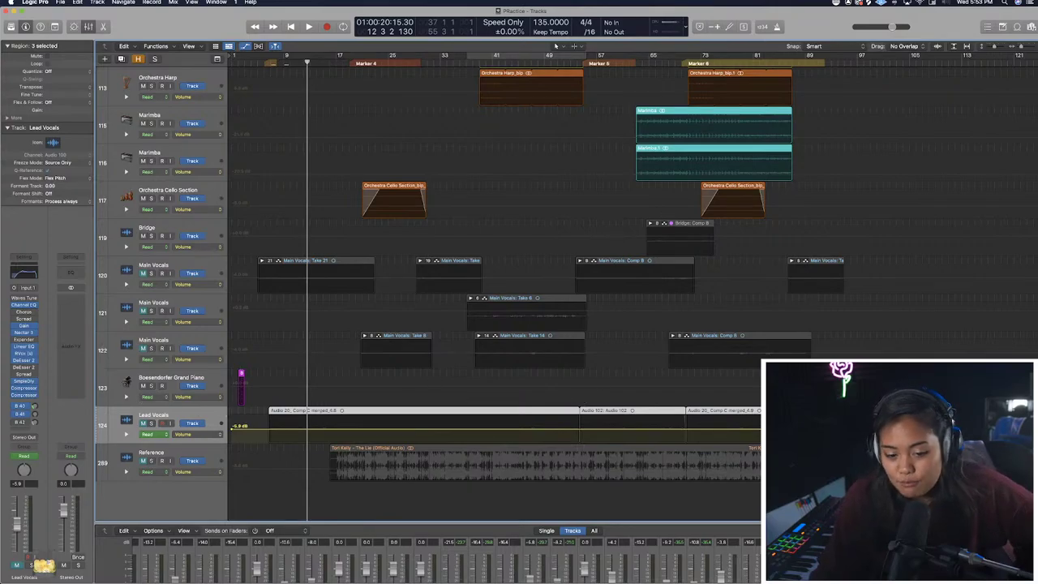
{"action": "scroll", "coordinate": [454, 296], "scroll_direction": "up", "scroll_amount": 20}
{"action": "scroll", "coordinate": [446, 299], "scroll_direction": "up", "scroll_amount": 10}
{"action": "mouse_move", "coordinate": [552, 63]}
{"action": "left_mouse_down"}
{"action": "mouse_move", "coordinate": [521, 62]}
{"action": "mouse_move", "coordinate": [537, 63]}
{"action": "left_mouse_up"}
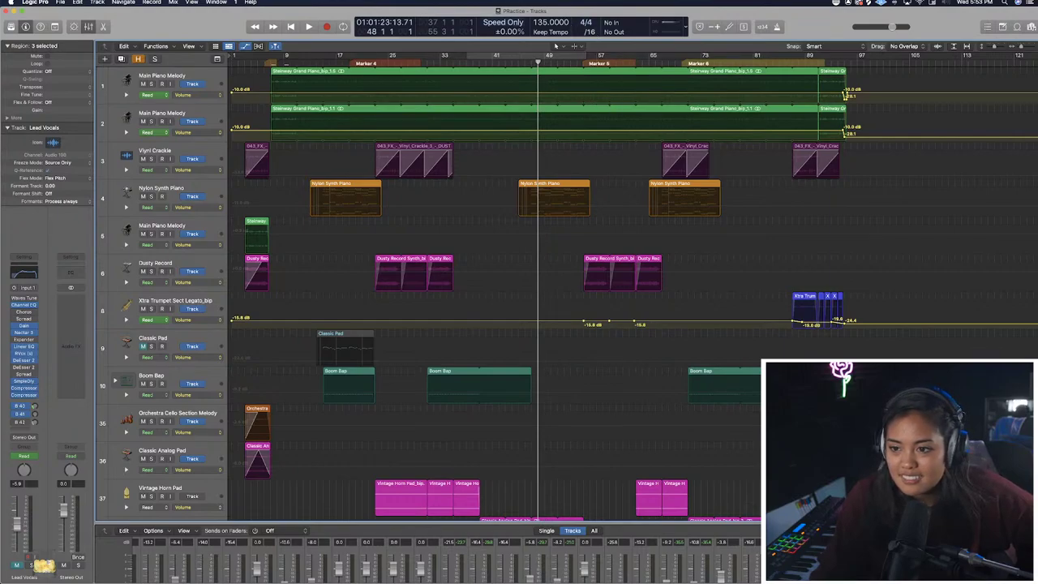
Show the project notes down to the bridge lyrics, and unmute the Lead Vocals track only briefly before muting it again.
{"action": "left_click", "coordinate": [1003, 27]}
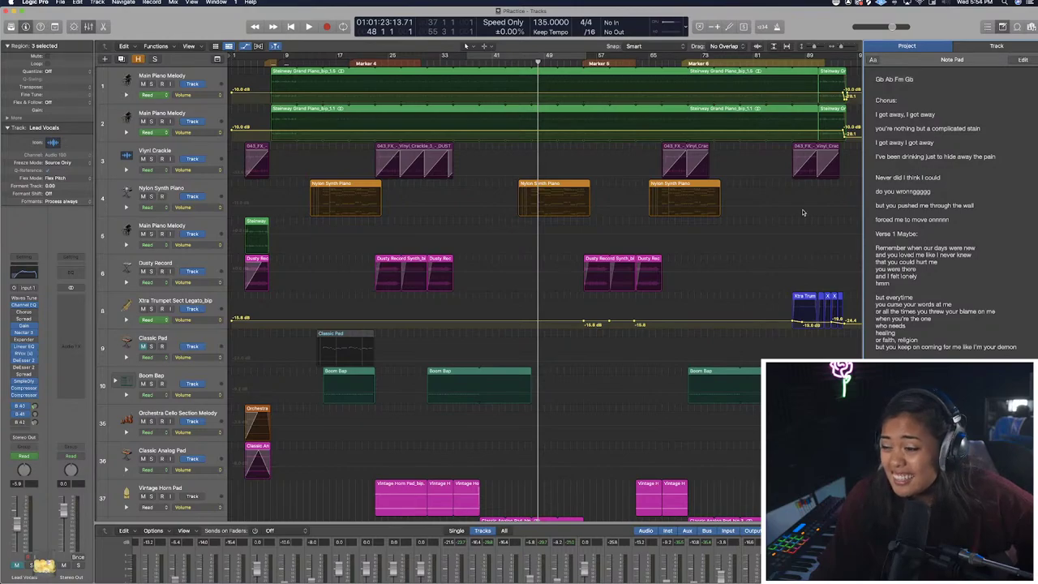
{"action": "scroll", "coordinate": [802, 223], "scroll_direction": "down", "scroll_amount": 1}
{"action": "scroll", "coordinate": [804, 223], "scroll_direction": "down", "scroll_amount": 10}
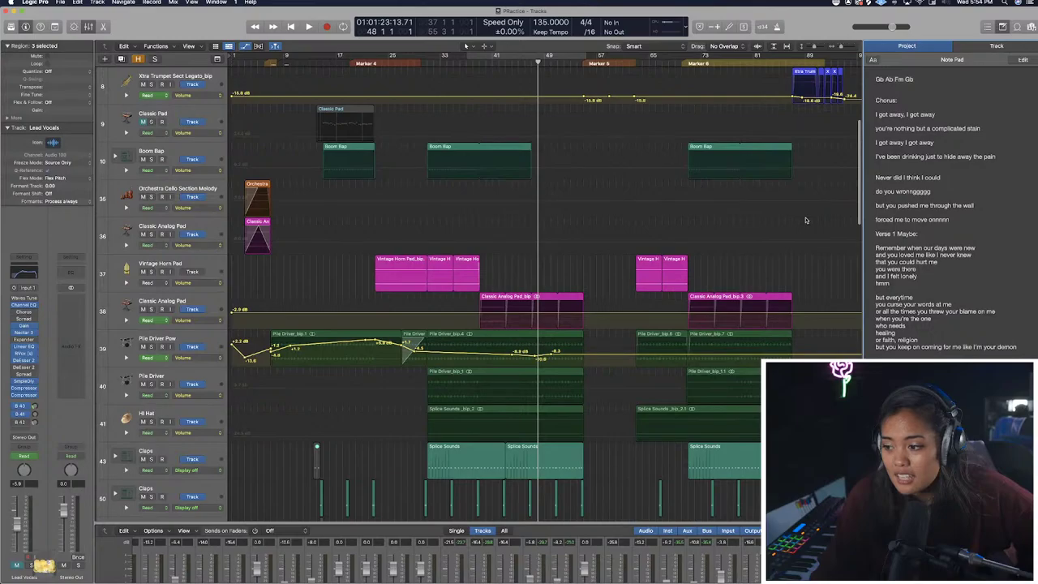
{"action": "scroll", "coordinate": [806, 219], "scroll_direction": "down", "scroll_amount": 20}
{"action": "scroll", "coordinate": [219, 312], "scroll_direction": "down", "scroll_amount": 20}
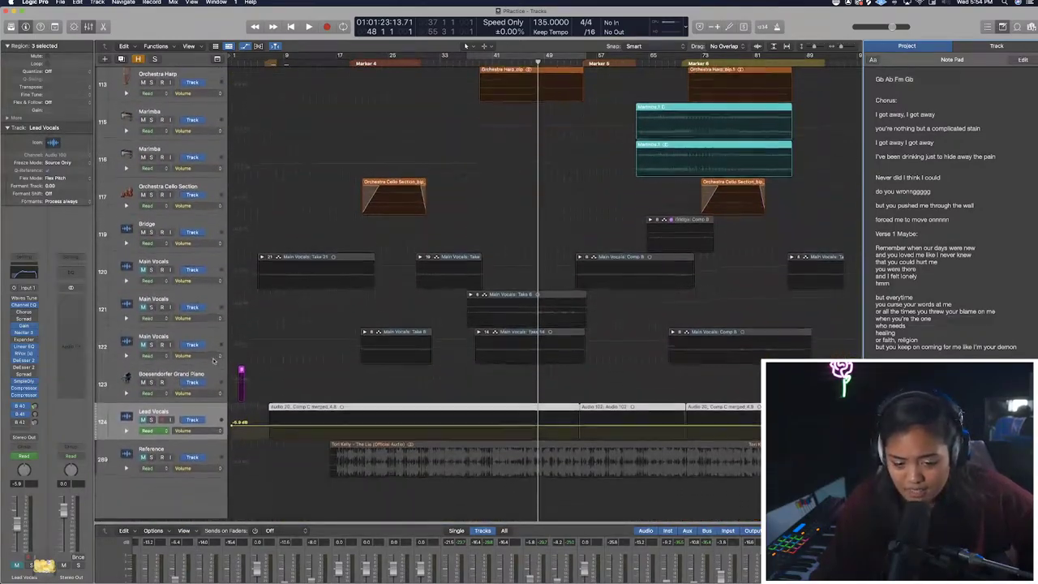
{"action": "left_click", "coordinate": [143, 422]}
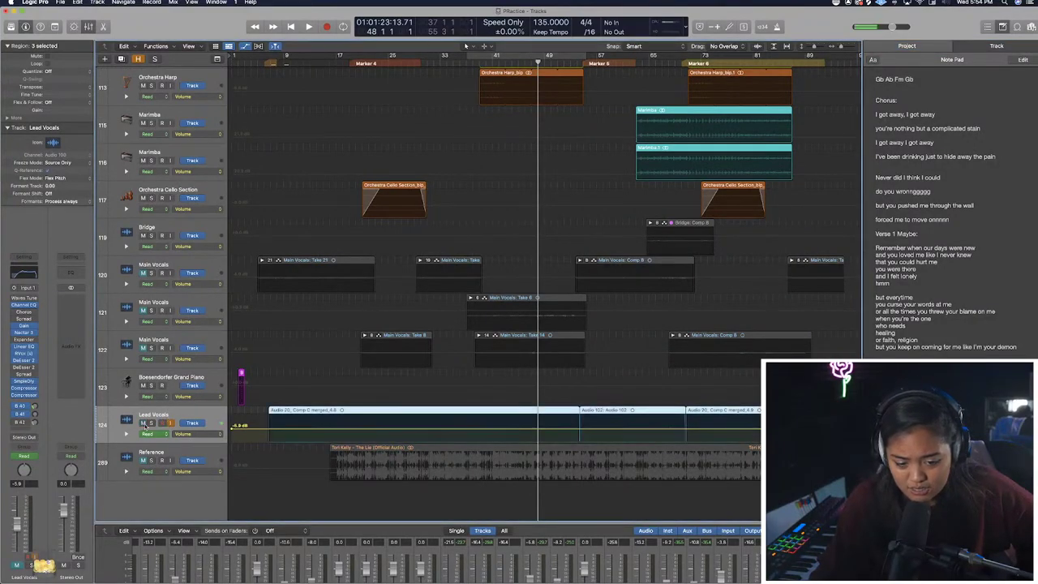
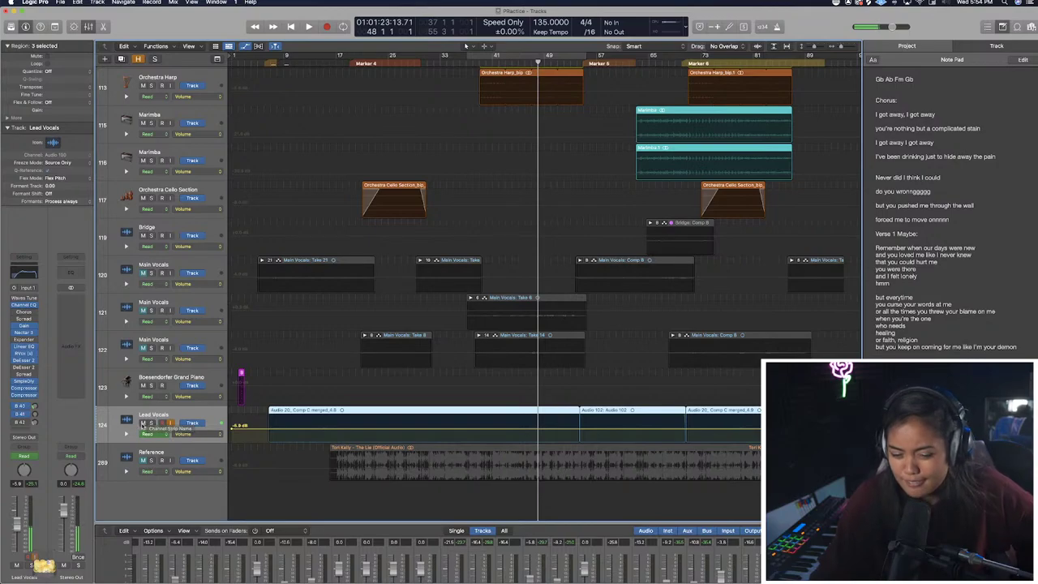
{"action": "left_click", "coordinate": [143, 422]}
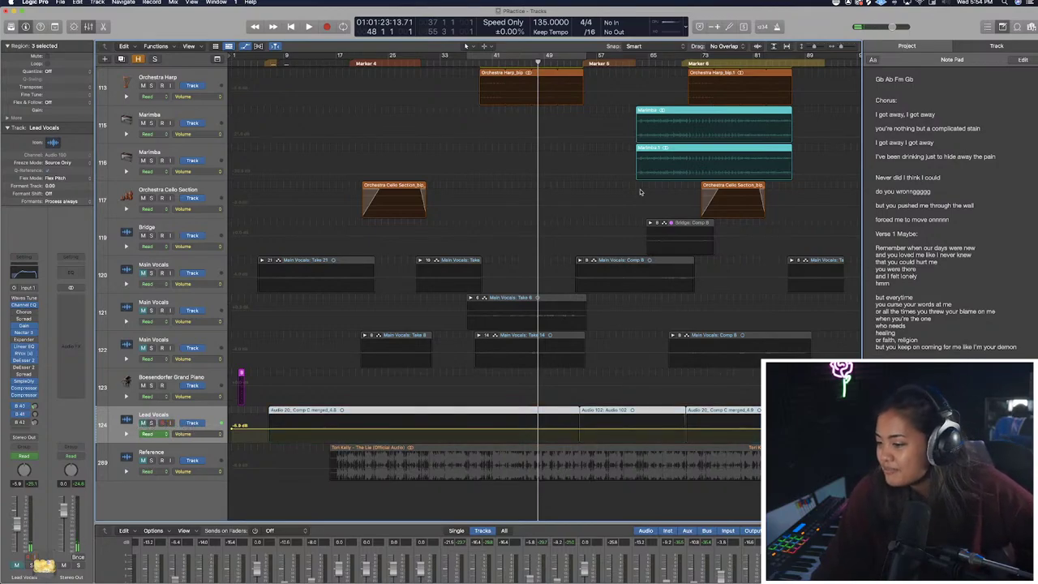
{"action": "scroll", "coordinate": [903, 298], "scroll_direction": "down", "scroll_amount": 5}
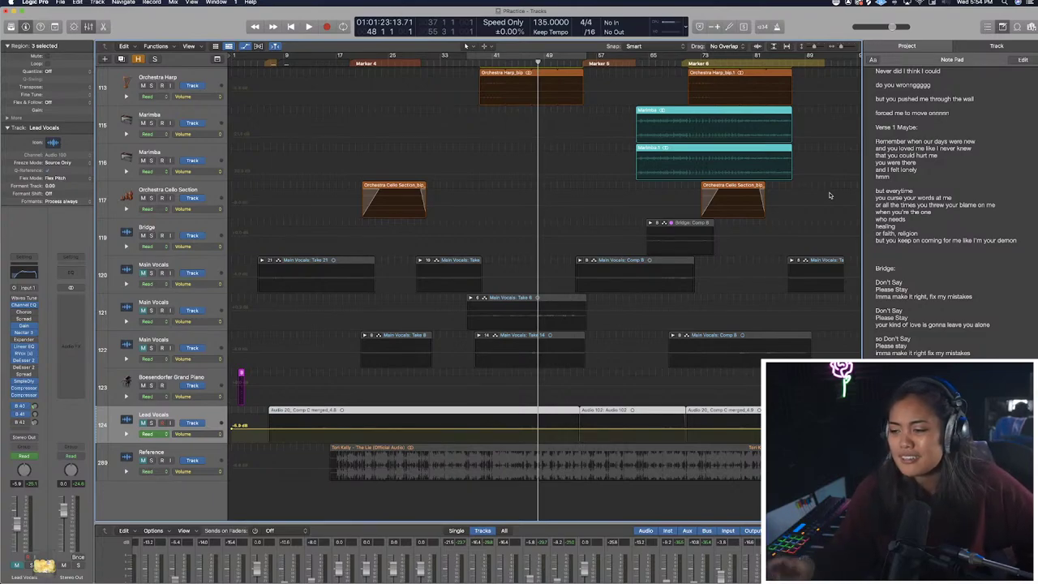
Play the arrangement from about bar 31 and look over the tracks from Lead Vocals up to Main Piano Melody.
{"action": "scroll", "coordinate": [466, 114], "scroll_direction": "up", "scroll_amount": 15}
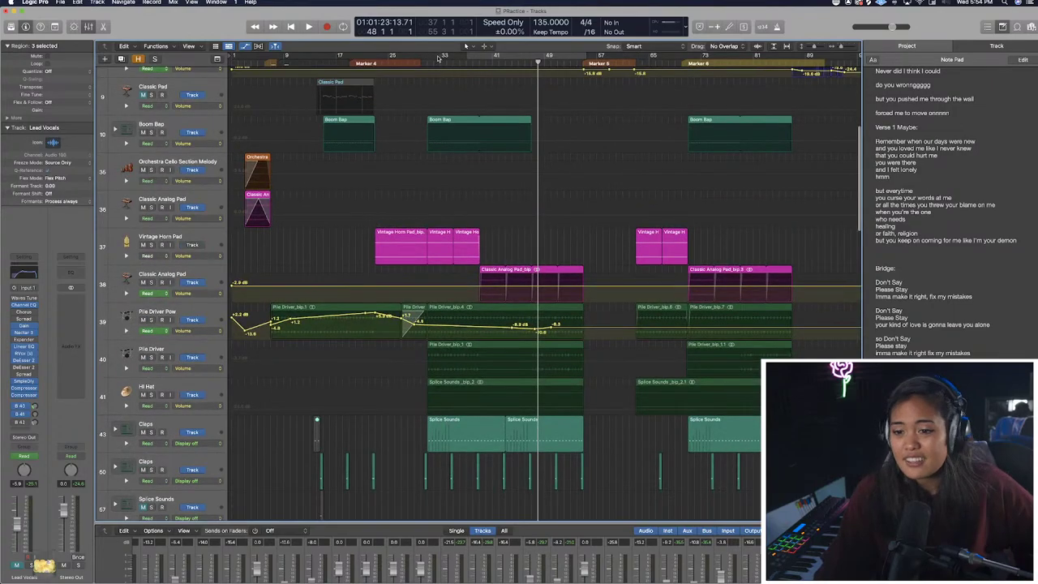
{"action": "left_click", "coordinate": [437, 57]}
{"action": "key", "text": "space"}
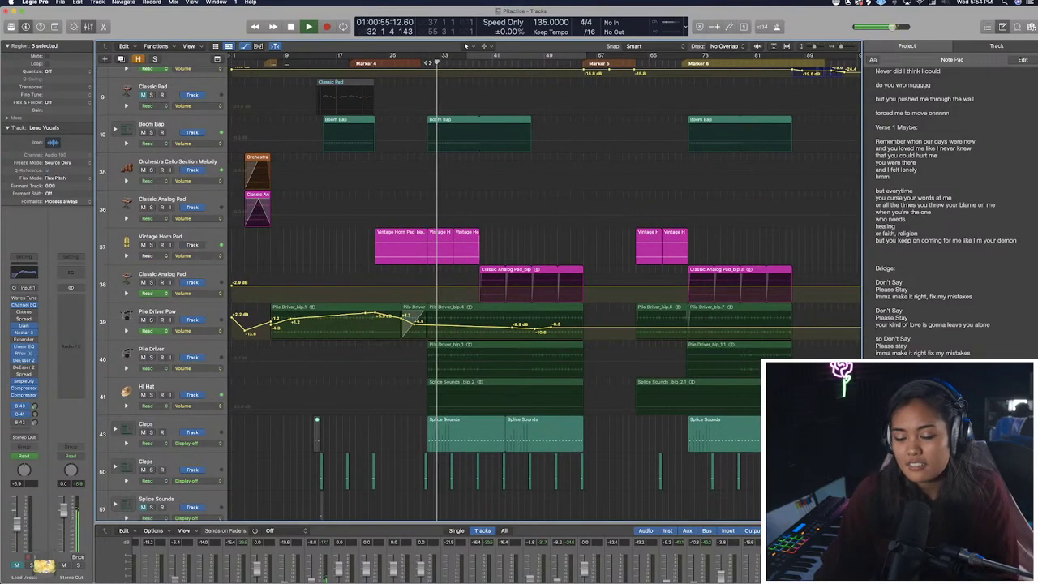
{"action": "key", "text": "space"}
{"action": "key", "text": "space"}
{"action": "scroll", "coordinate": [444, 250], "scroll_direction": "down", "scroll_amount": 15}
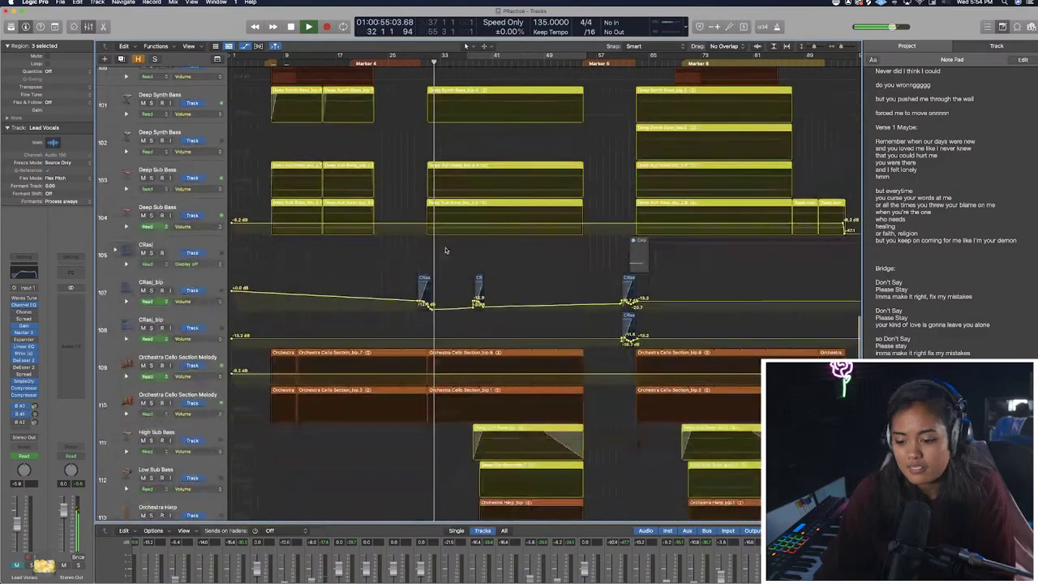
{"action": "scroll", "coordinate": [444, 249], "scroll_direction": "down", "scroll_amount": 10}
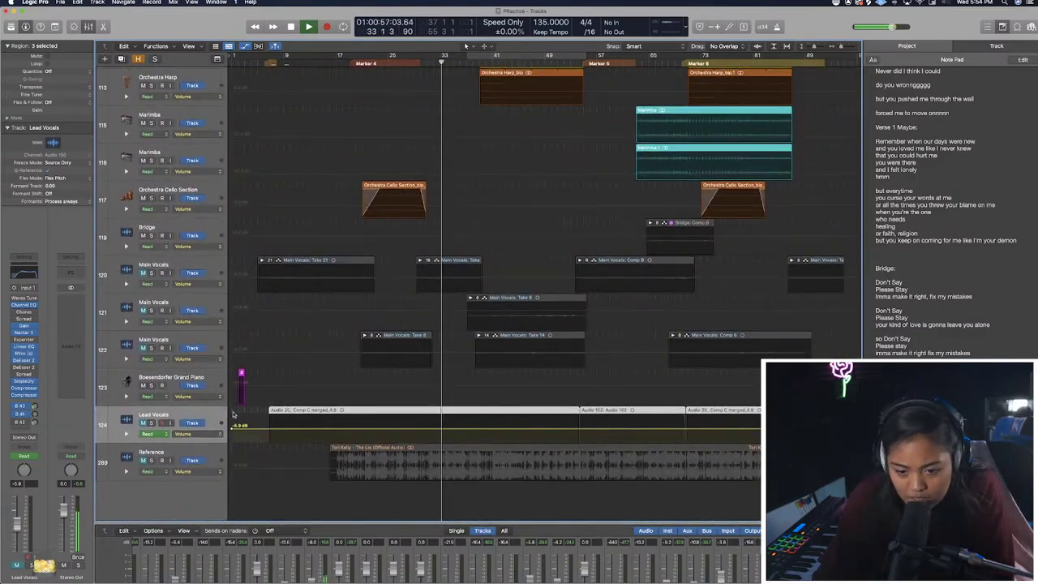
{"action": "scroll", "coordinate": [439, 288], "scroll_direction": "up", "scroll_amount": 10}
{"action": "scroll", "coordinate": [440, 288], "scroll_direction": "up", "scroll_amount": 10}
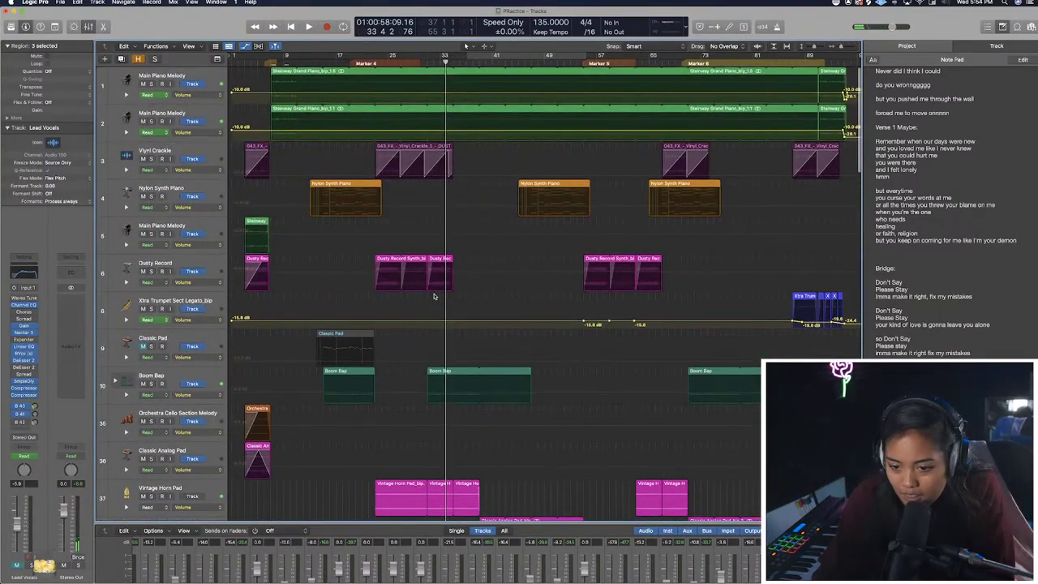
Hide the automation lanes and reveal the hidden tracks.
{"action": "scroll", "coordinate": [599, 378], "scroll_direction": "down", "scroll_amount": 10}
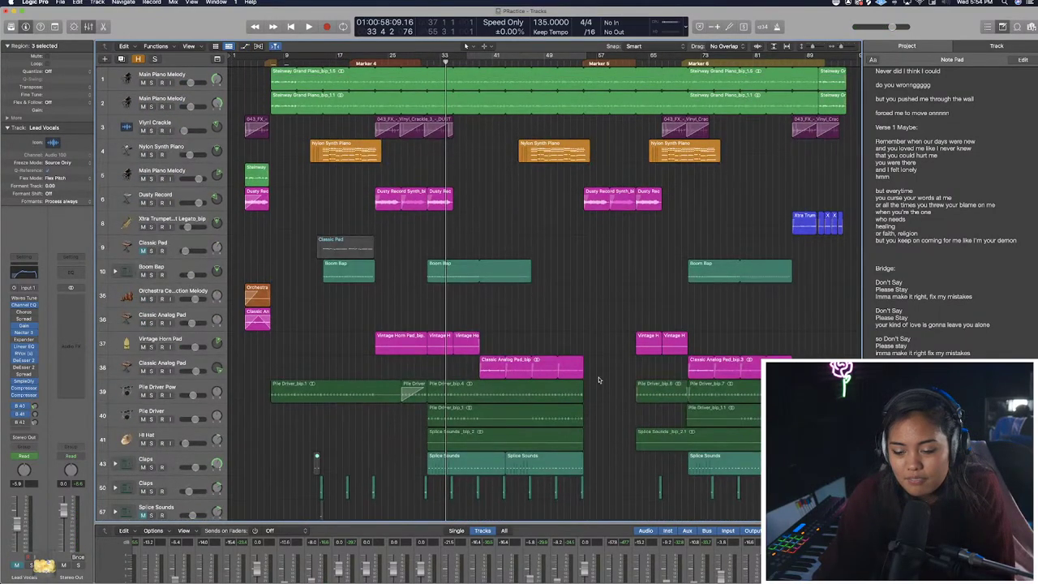
{"action": "scroll", "coordinate": [599, 379], "scroll_direction": "down", "scroll_amount": 10}
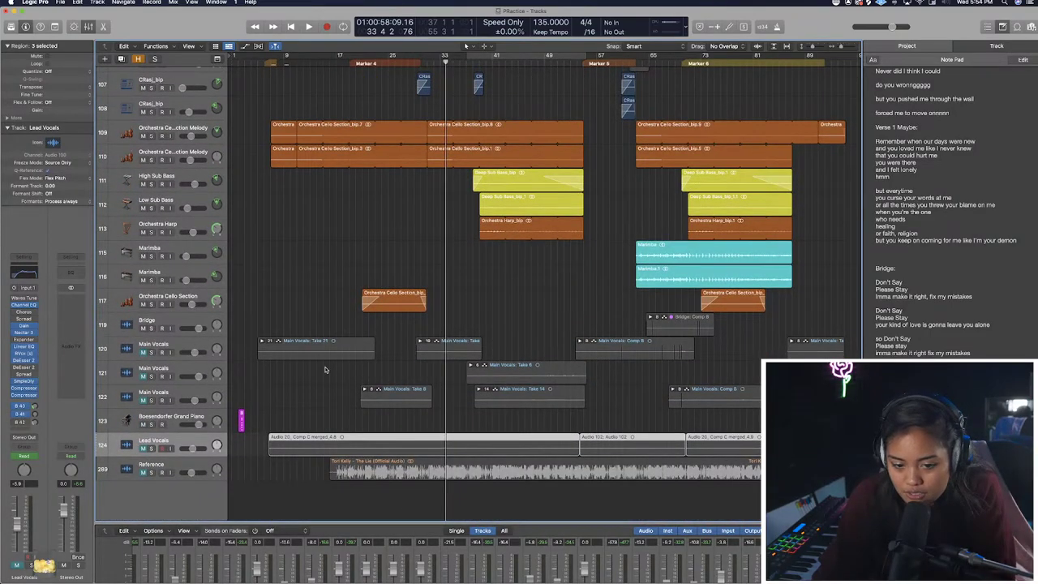
{"action": "key", "text": "h"}
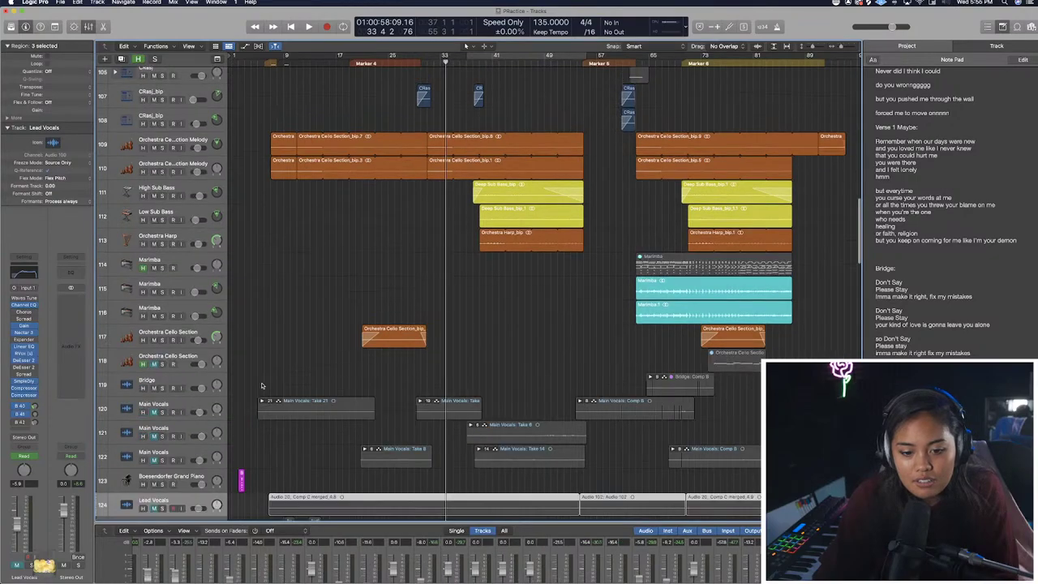
Find the hidden Main track stack among the vocals, check its subtracks, mute the stack and collapse it again.
{"action": "scroll", "coordinate": [203, 373], "scroll_direction": "down", "scroll_amount": 20}
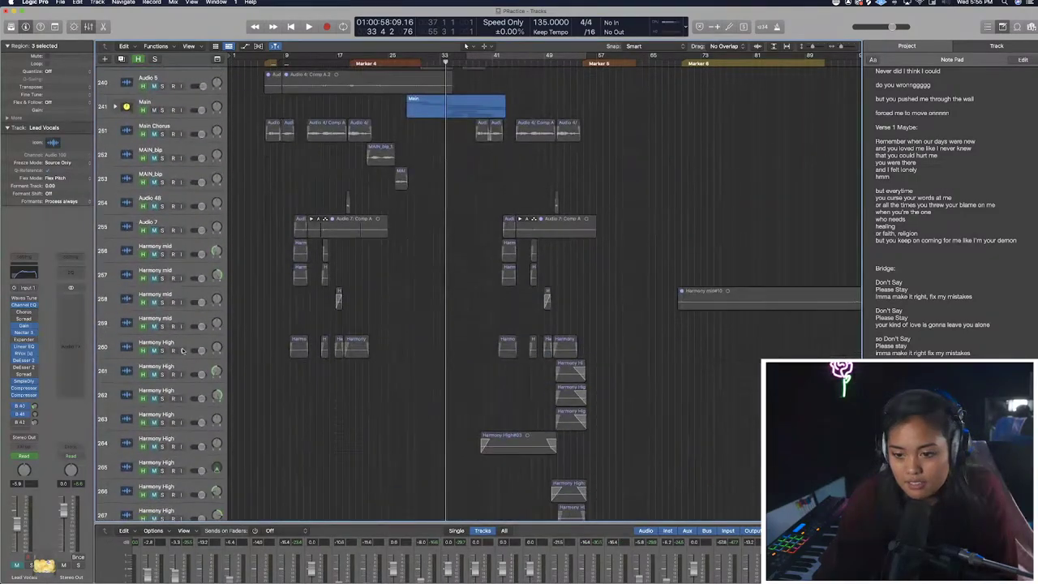
{"action": "scroll", "coordinate": [241, 208], "scroll_direction": "up", "scroll_amount": 2}
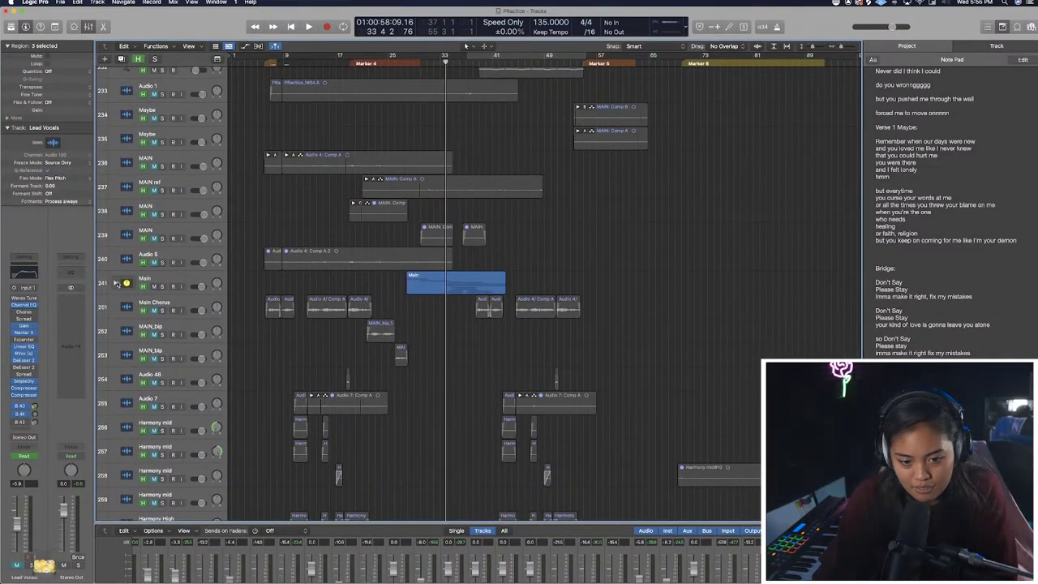
{"action": "left_click", "coordinate": [117, 283]}
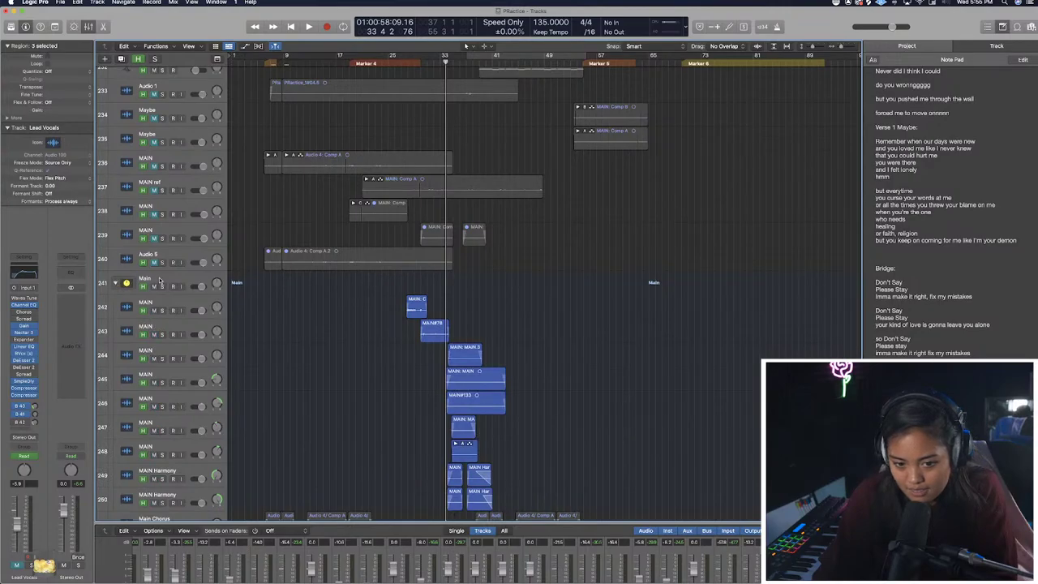
{"action": "left_click", "coordinate": [148, 289]}
{"action": "left_click", "coordinate": [117, 283]}
Play from about bar 30 with the Main stack muted and look over the vocal, bass and percussion tracks.
{"action": "key", "text": "space"}
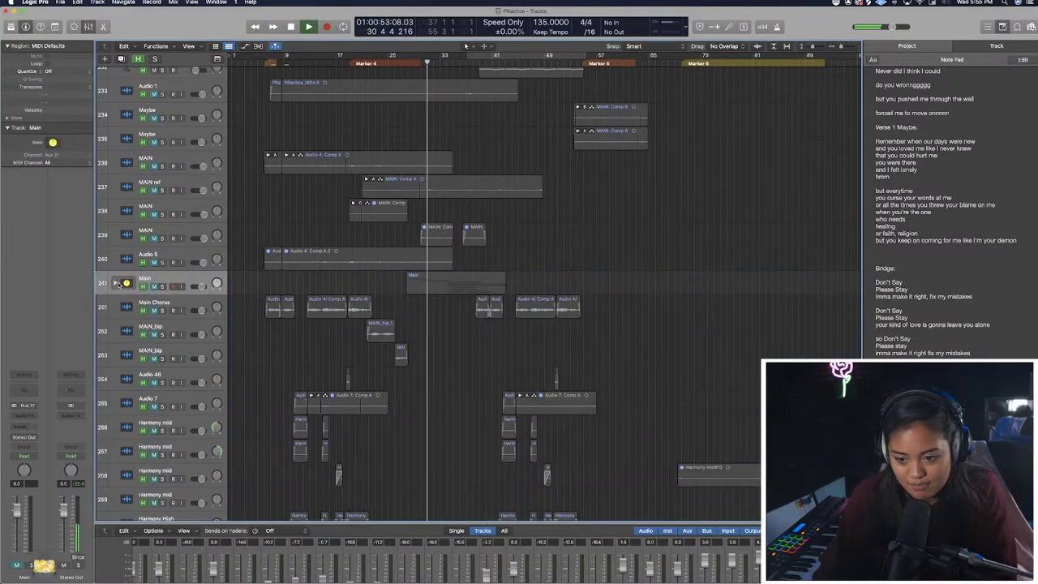
{"action": "scroll", "coordinate": [458, 193], "scroll_direction": "up", "scroll_amount": 20}
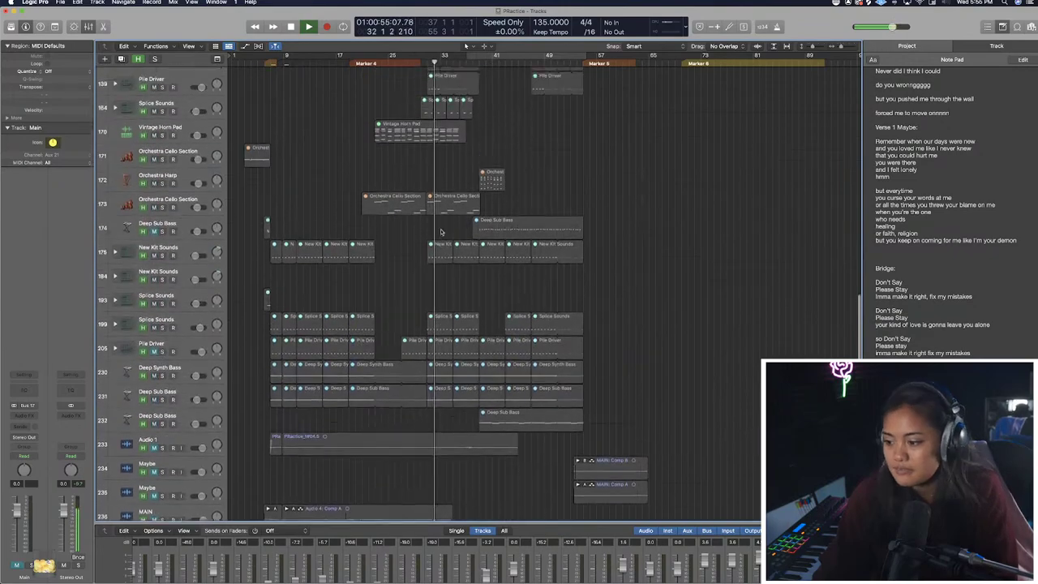
{"action": "scroll", "coordinate": [452, 235], "scroll_direction": "up", "scroll_amount": 10}
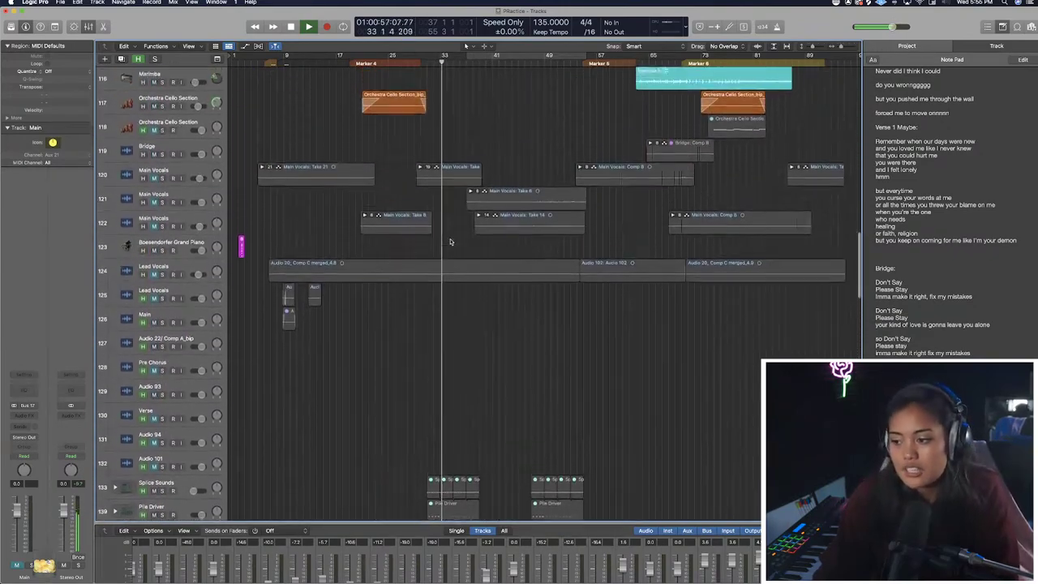
{"action": "scroll", "coordinate": [438, 219], "scroll_direction": "up", "scroll_amount": 8}
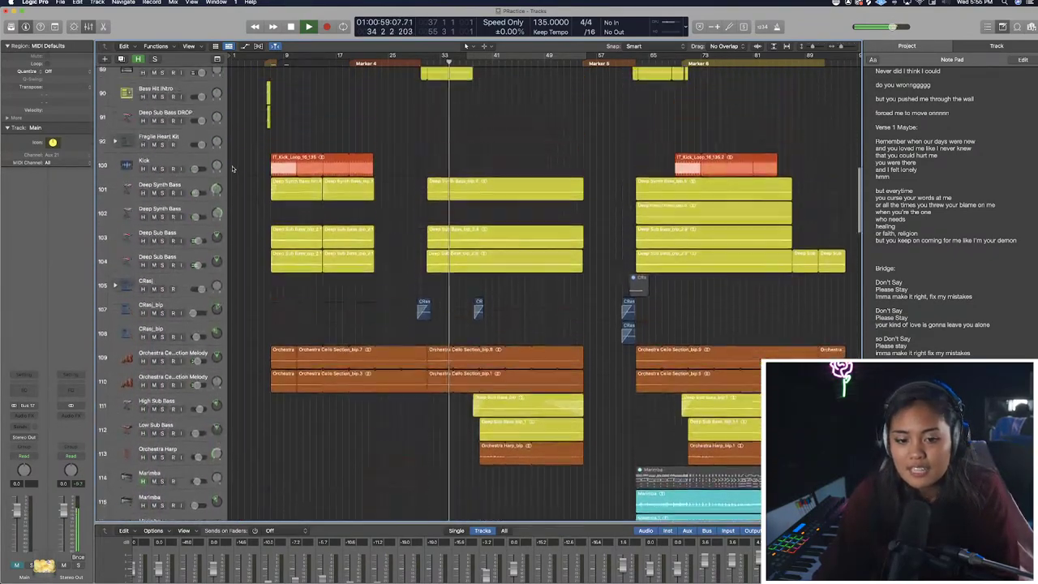
{"action": "scroll", "coordinate": [422, 185], "scroll_direction": "up", "scroll_amount": 2}
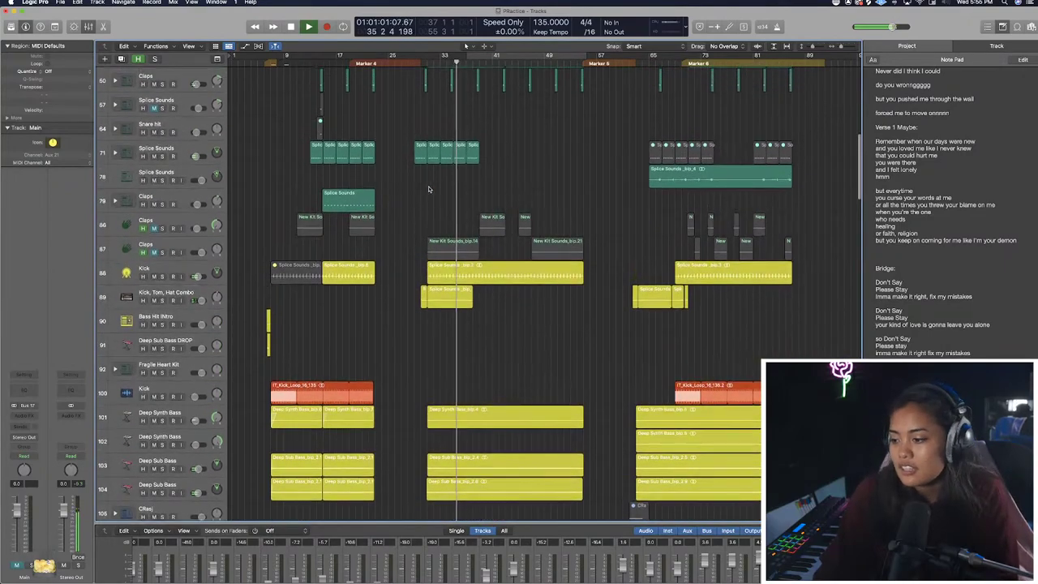
Continue playback from bar 55 and look through the arrangement down to the vocal tracks.
{"action": "left_click", "coordinate": [581, 62]}
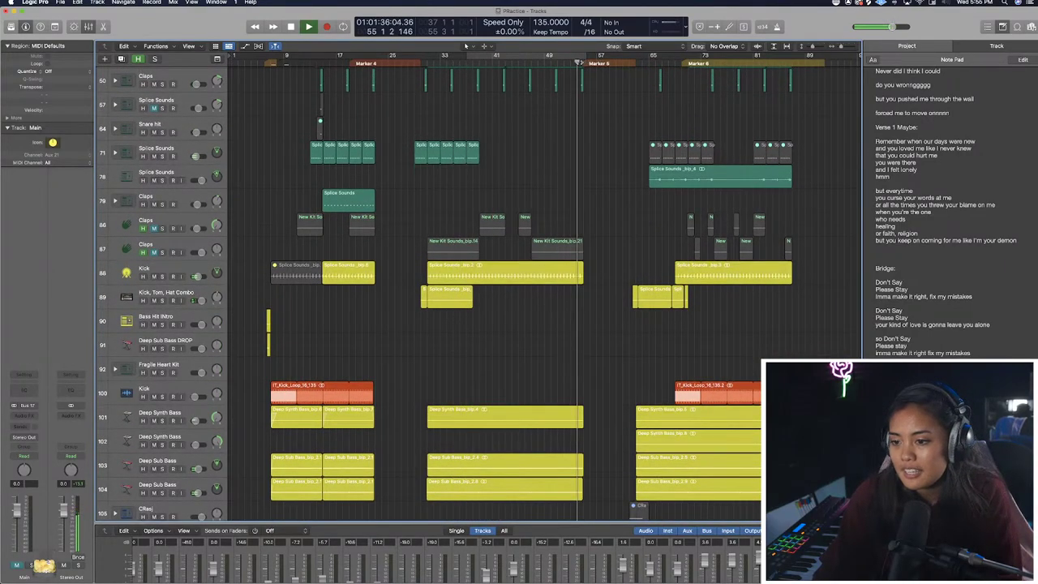
{"action": "scroll", "coordinate": [355, 253], "scroll_direction": "up", "scroll_amount": 12}
{"action": "scroll", "coordinate": [355, 253], "scroll_direction": "down", "scroll_amount": 14}
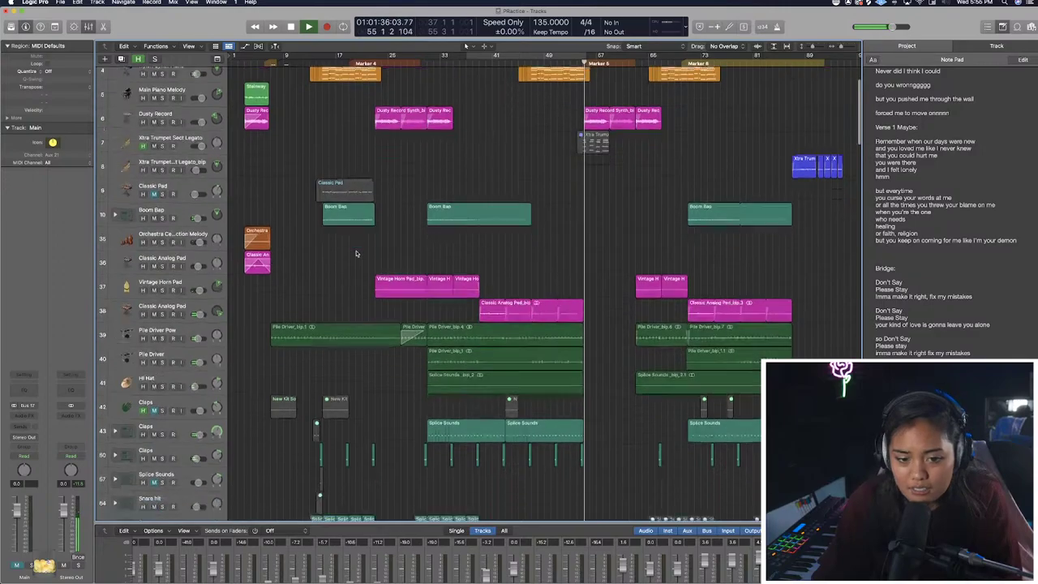
{"action": "scroll", "coordinate": [357, 253], "scroll_direction": "down", "scroll_amount": 20}
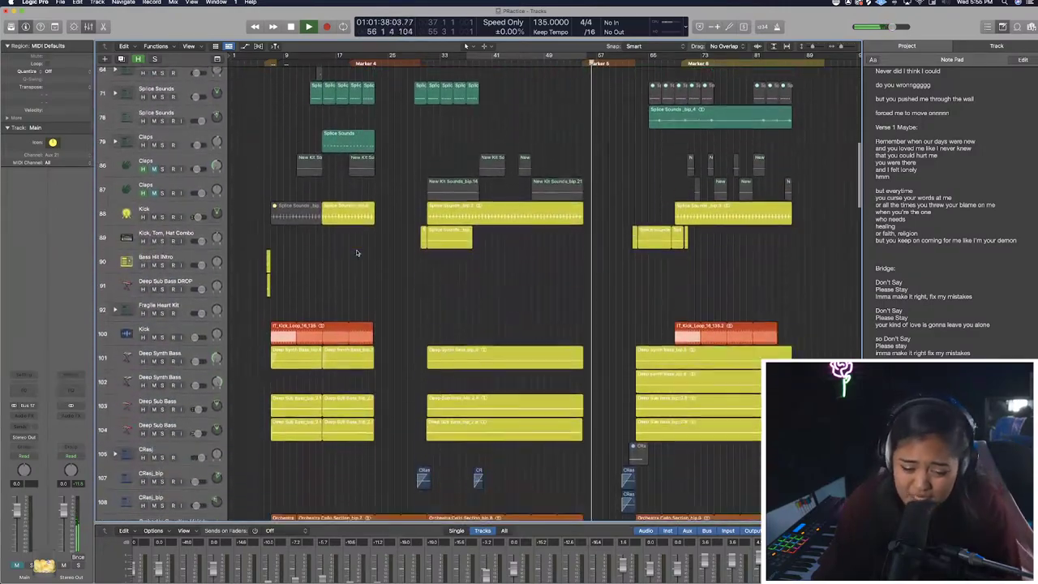
{"action": "scroll", "coordinate": [301, 273], "scroll_direction": "down", "scroll_amount": 2}
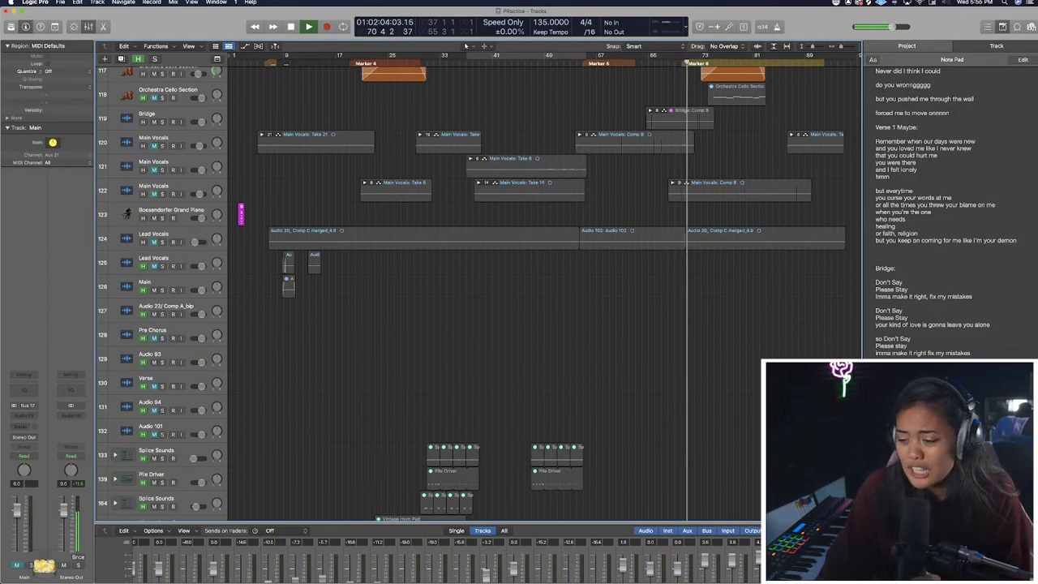
Stop playback and look through the arrangement around the vocal, bass and marimba tracks, ending at the first track.
{"action": "key", "text": "space"}
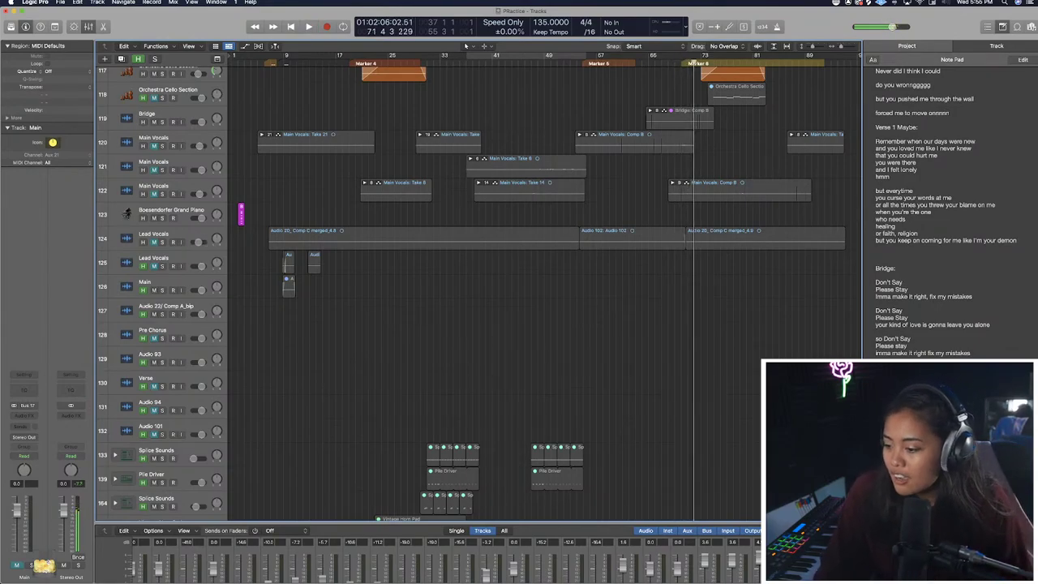
{"action": "left_click", "coordinate": [910, 325]}
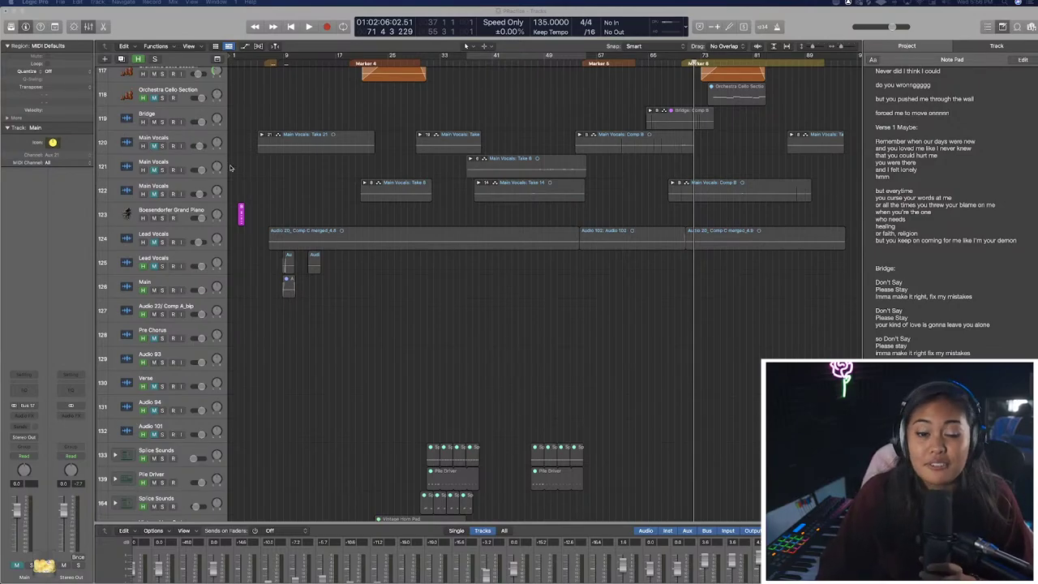
{"action": "scroll", "coordinate": [324, 202], "scroll_direction": "up", "scroll_amount": 10}
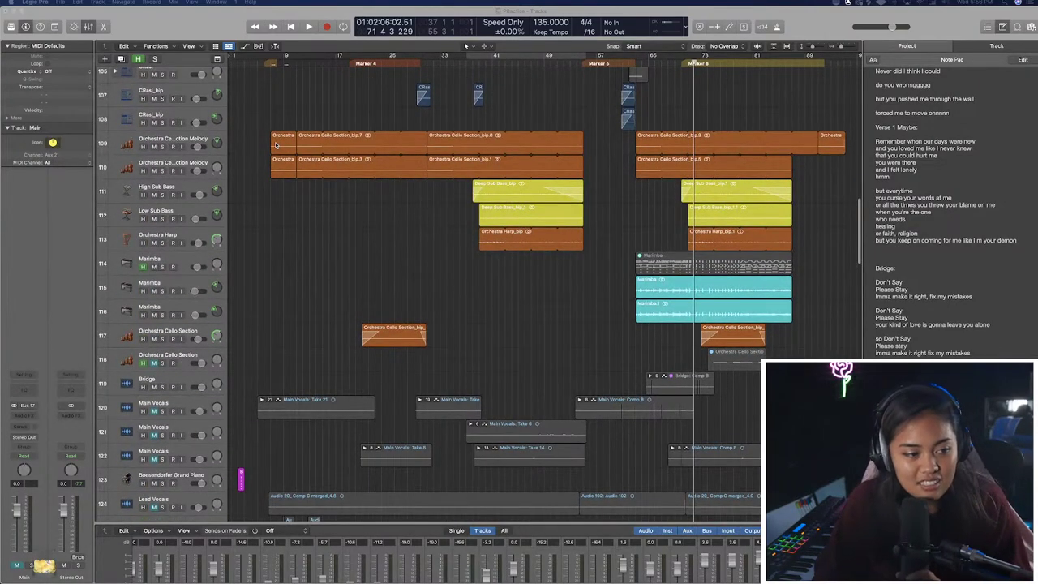
{"action": "scroll", "coordinate": [276, 145], "scroll_direction": "down", "scroll_amount": 5}
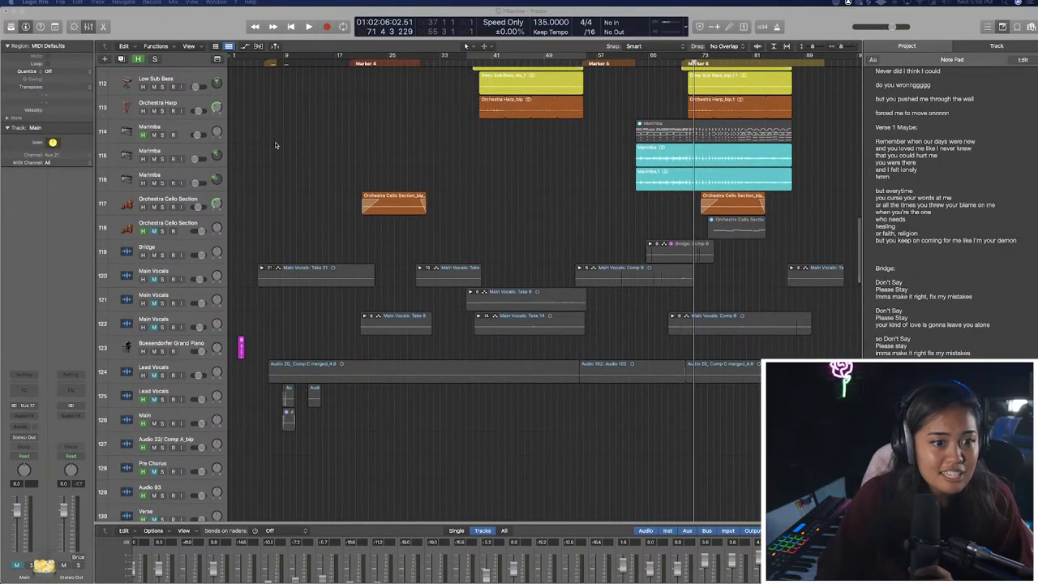
{"action": "scroll", "coordinate": [275, 146], "scroll_direction": "down", "scroll_amount": 10}
{"action": "scroll", "coordinate": [276, 145], "scroll_direction": "up", "scroll_amount": 20}
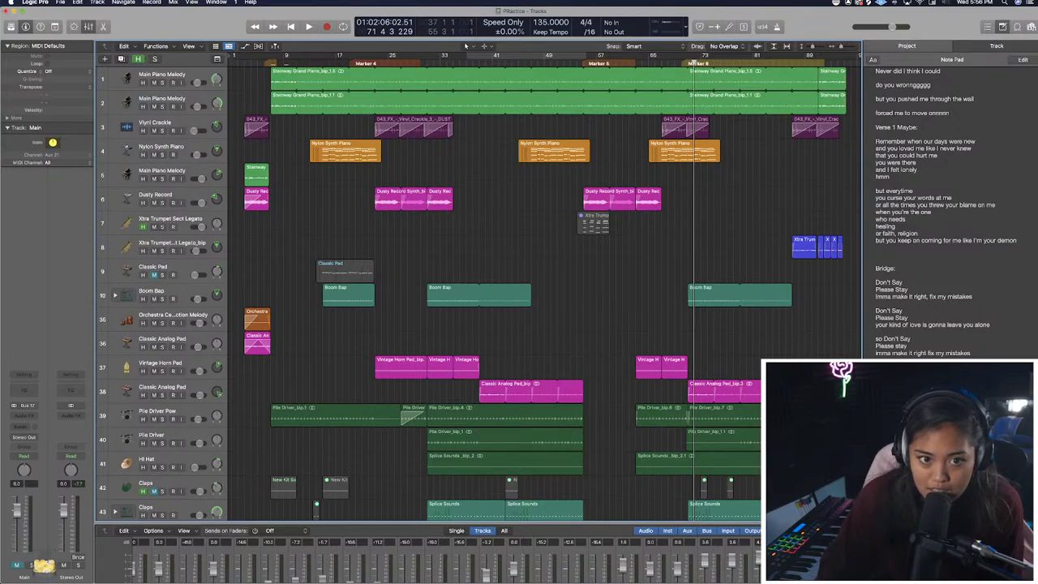
Save the PRactice project and close its Tracks and Mixer windows.
{"action": "left_click", "coordinate": [60, 2]}
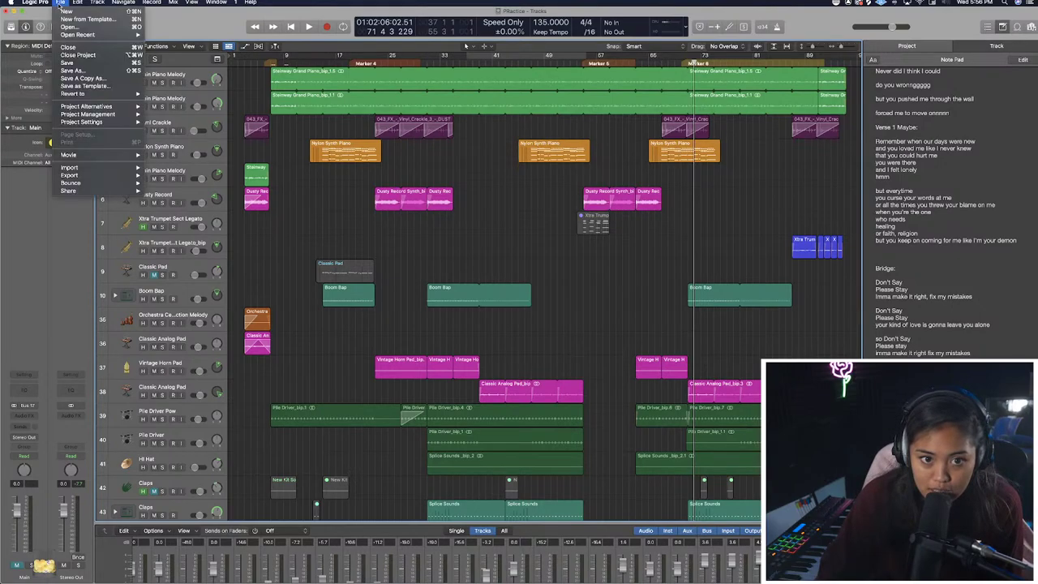
{"action": "left_click", "coordinate": [66, 62]}
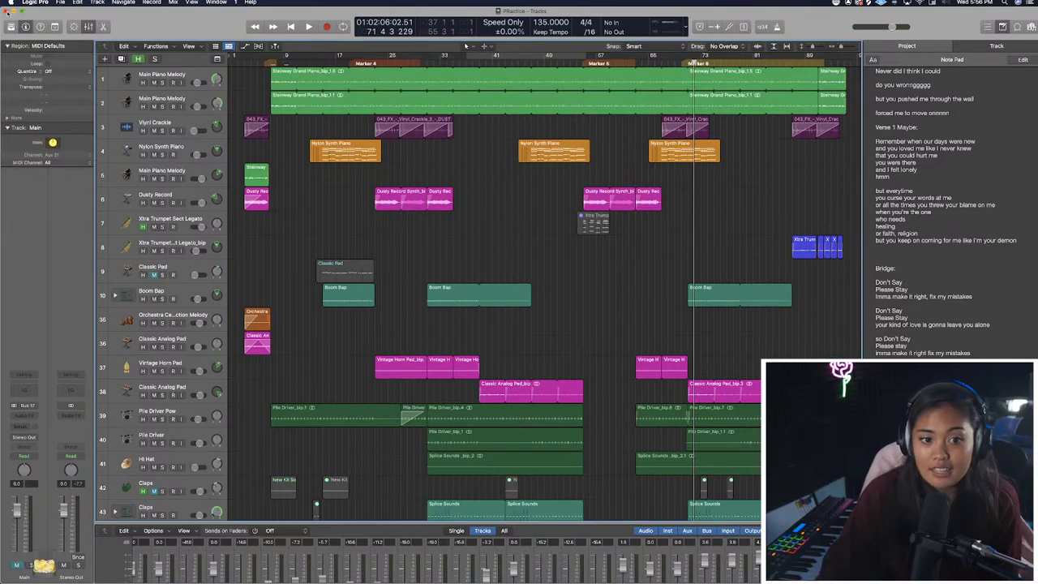
{"action": "key", "text": "super+2"}
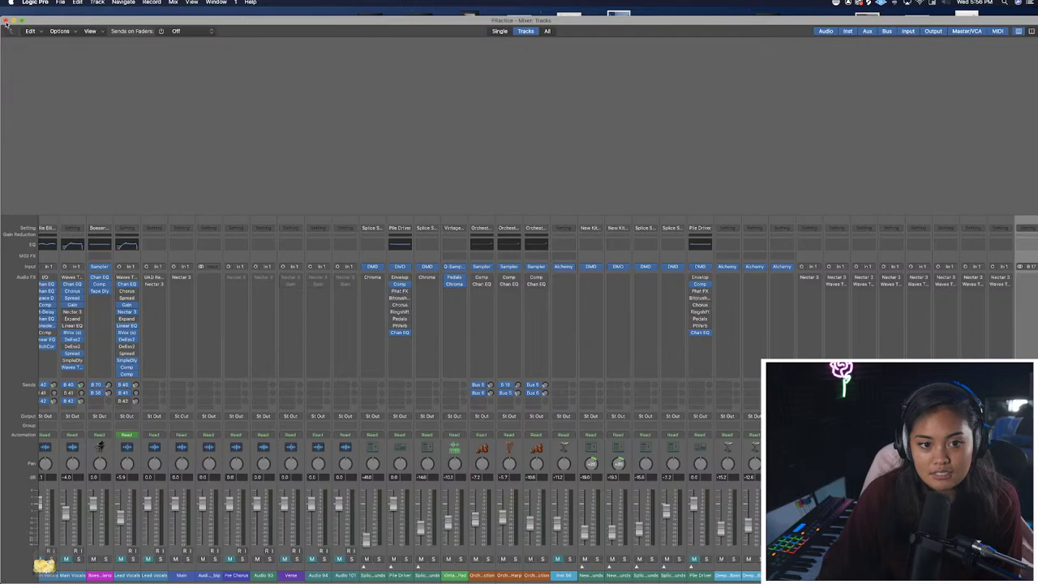
{"action": "left_click", "coordinate": [6, 22]}
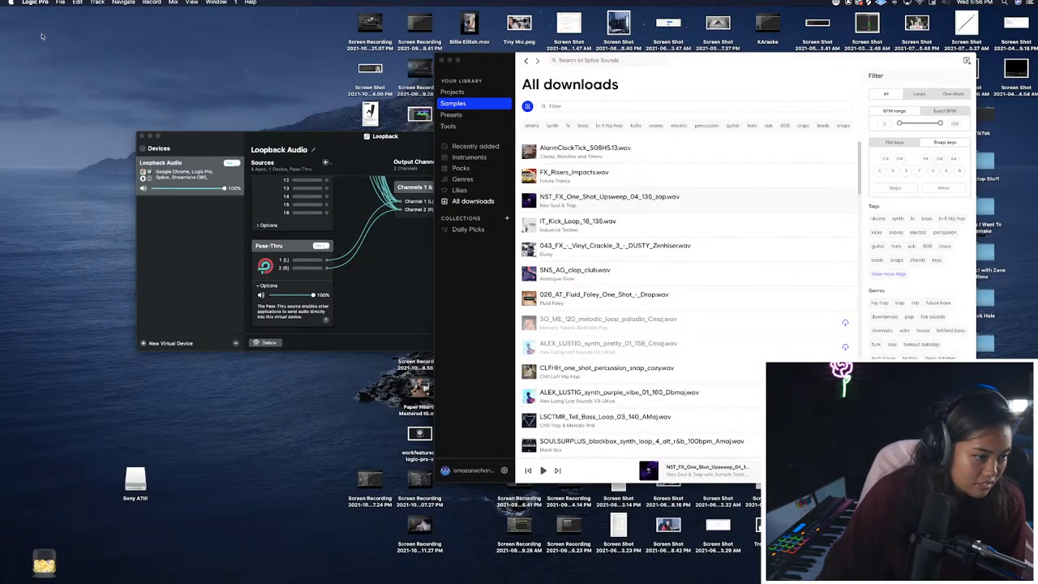
Switch to Loopback and look over the audio sources feeding the Loopback Audio device.
{"action": "left_click", "coordinate": [362, 257]}
{"action": "scroll", "coordinate": [373, 259], "scroll_direction": "up", "scroll_amount": 10}
{"action": "scroll", "coordinate": [392, 249], "scroll_direction": "down", "scroll_amount": 10}
{"action": "scroll", "coordinate": [392, 249], "scroll_direction": "up", "scroll_amount": 10}
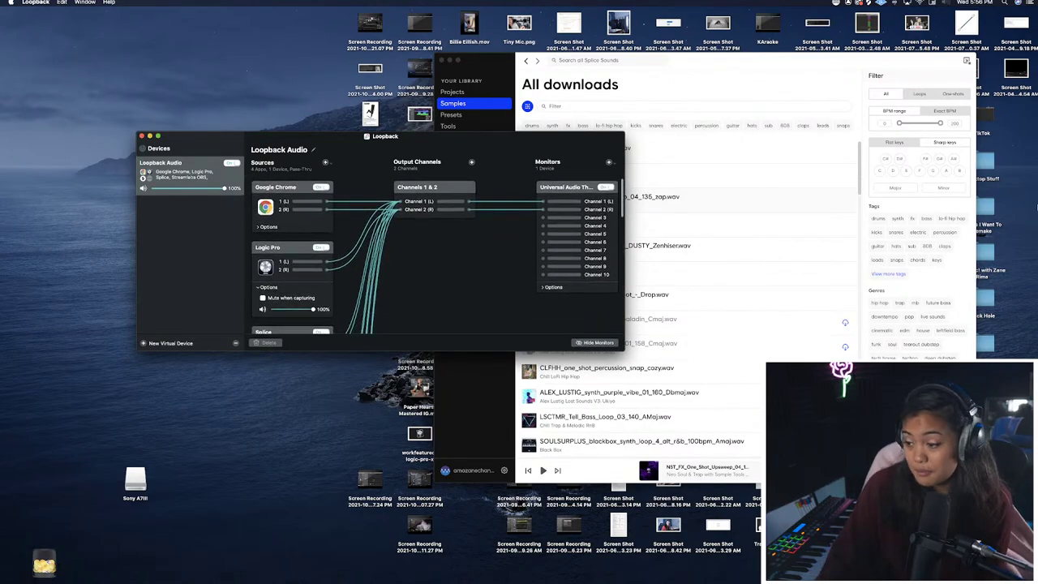
Switch back to Logic Pro by opening the recent project I Know You Too Well.
{"action": "mouse_move", "coordinate": [1035, 198]}
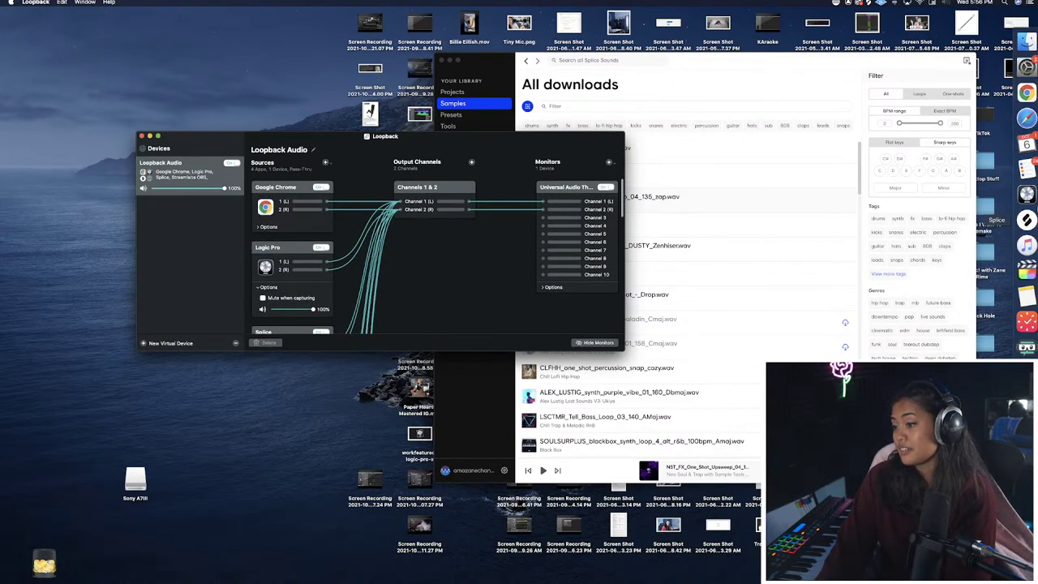
{"action": "left_click", "coordinate": [1035, 198]}
{"action": "right_click", "coordinate": [1035, 200]}
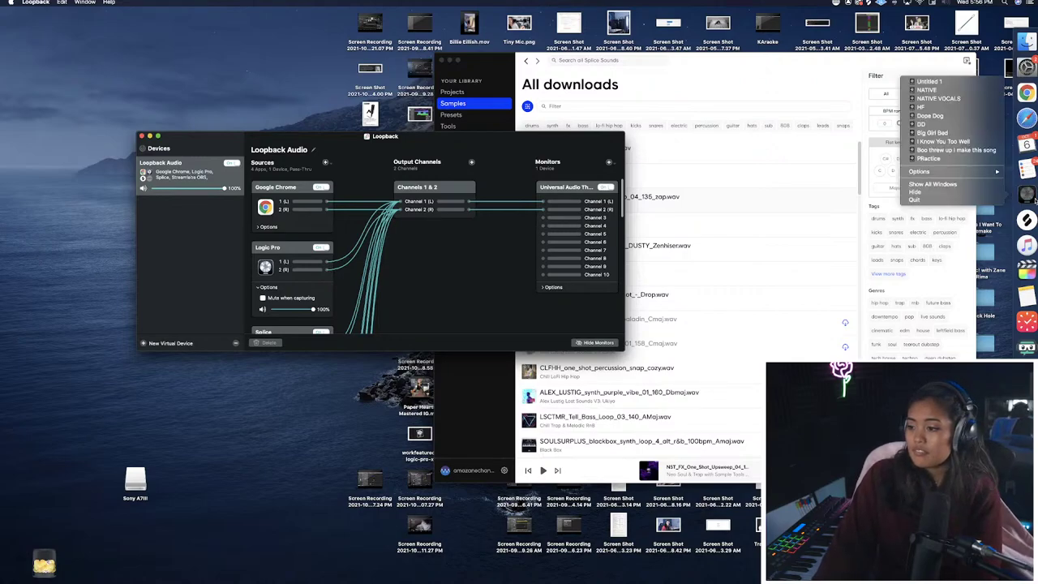
{"action": "left_click", "coordinate": [953, 141]}
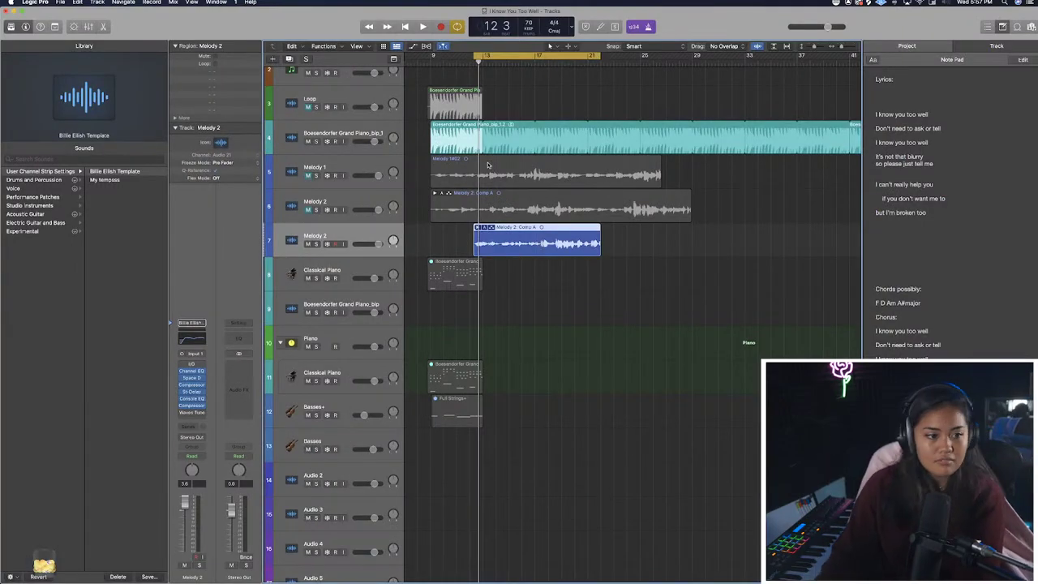
Play the project briefly from bar 12, turn off the metronome and count-in, and stop playback.
{"action": "left_click", "coordinate": [498, 97]}
{"action": "key", "text": "space"}
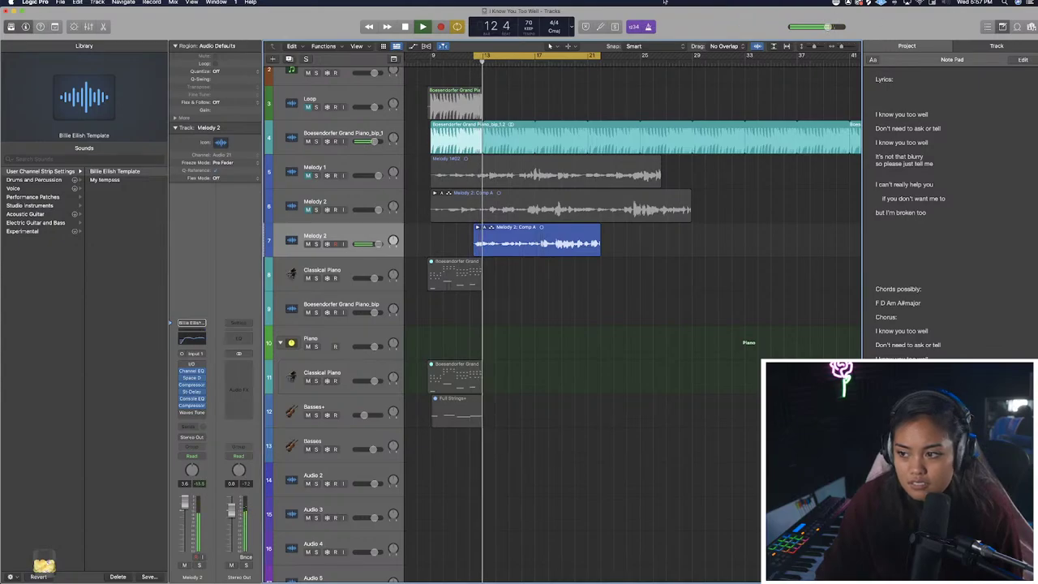
{"action": "left_click", "coordinate": [648, 30]}
{"action": "left_click", "coordinate": [634, 28]}
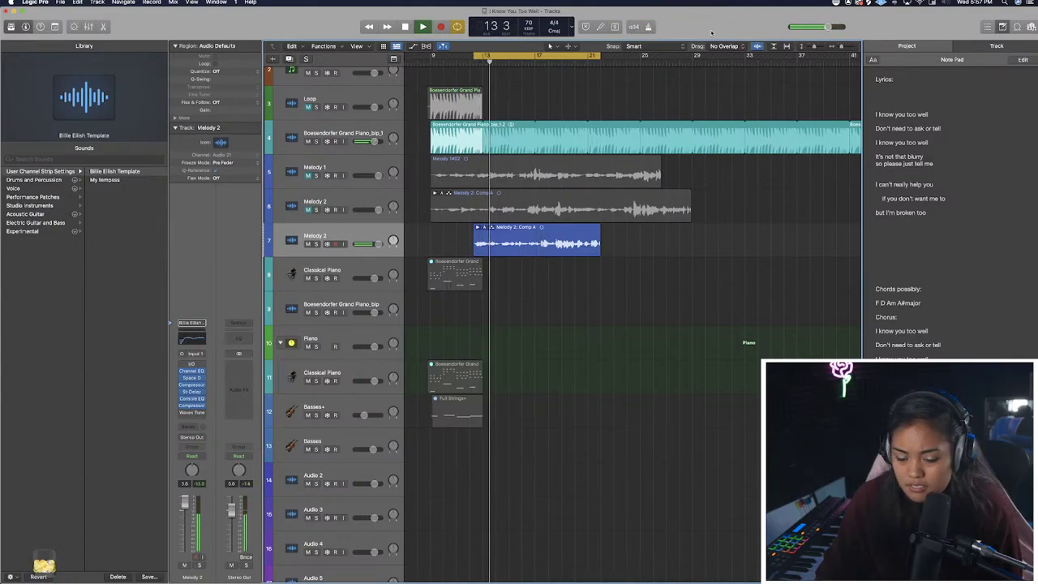
{"action": "key", "text": "space"}
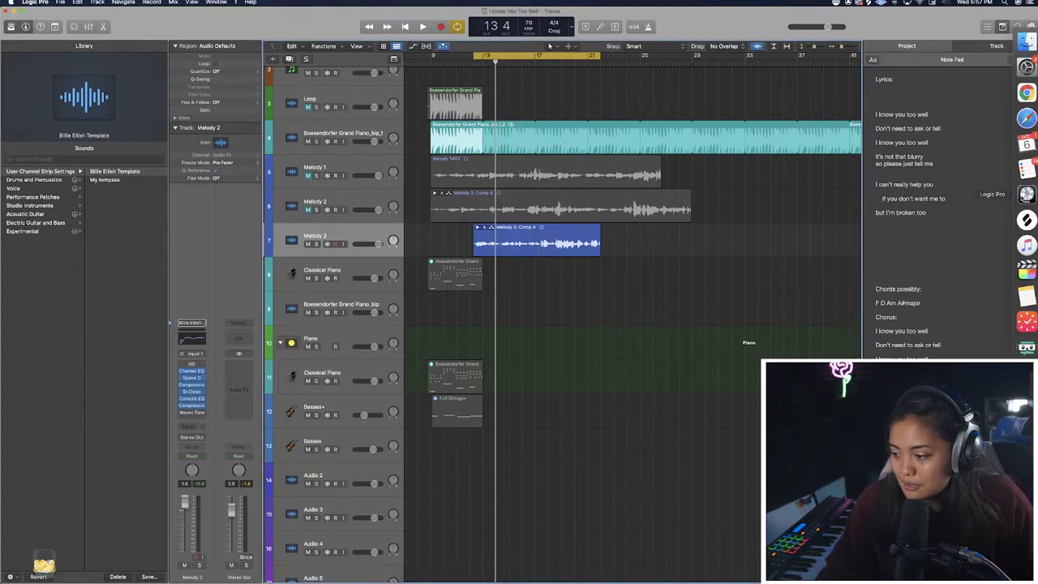
Bring up Loopback again, check the Splice, Streamlabs OBS and Universal Audio sources, and close its window.
{"action": "left_click", "coordinate": [1031, 347]}
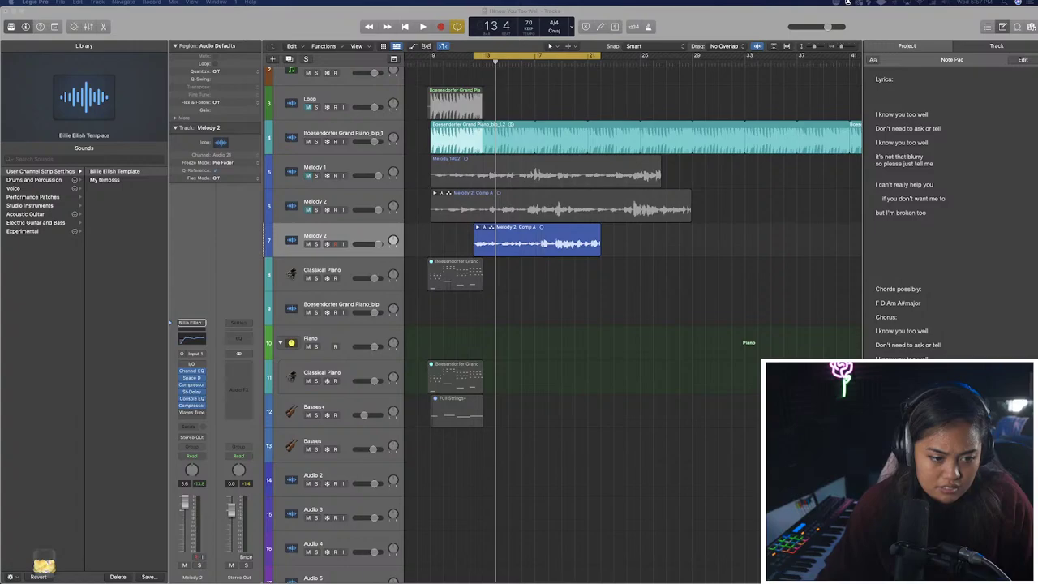
{"action": "mouse_move", "coordinate": [1026, 194]}
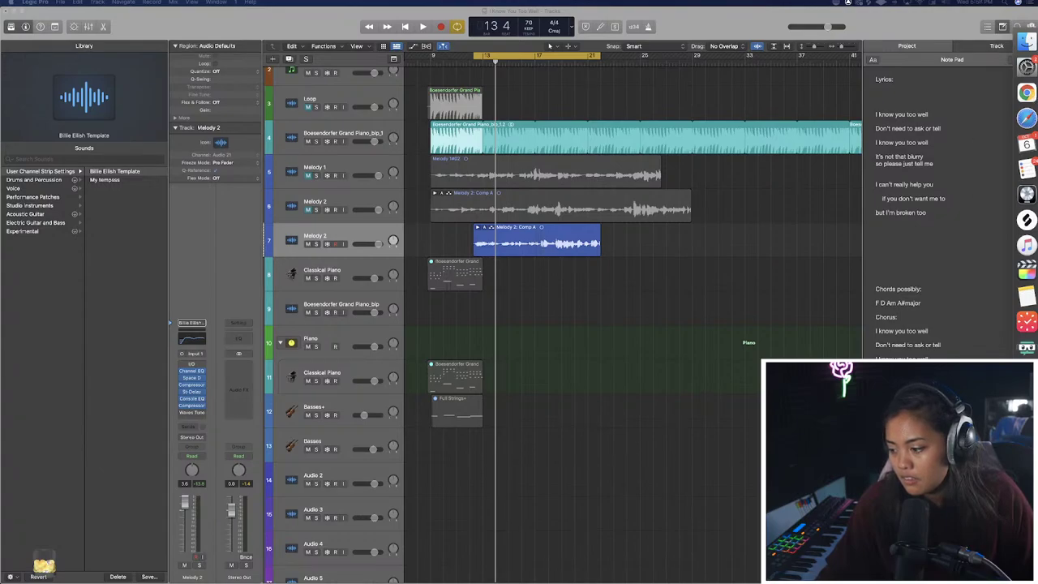
{"action": "left_click", "coordinate": [1027, 349]}
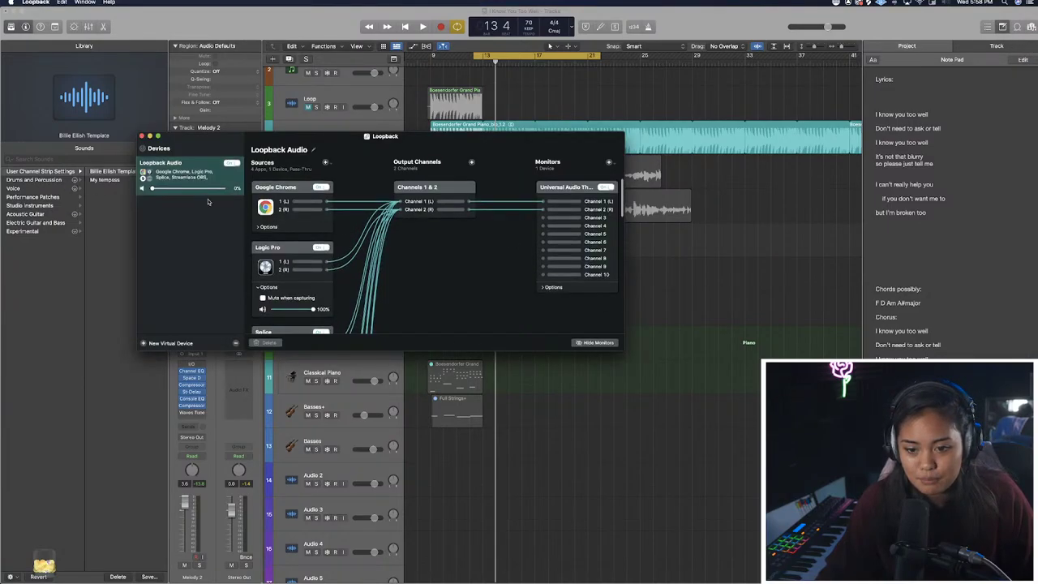
{"action": "scroll", "coordinate": [424, 275], "scroll_direction": "down", "scroll_amount": 5}
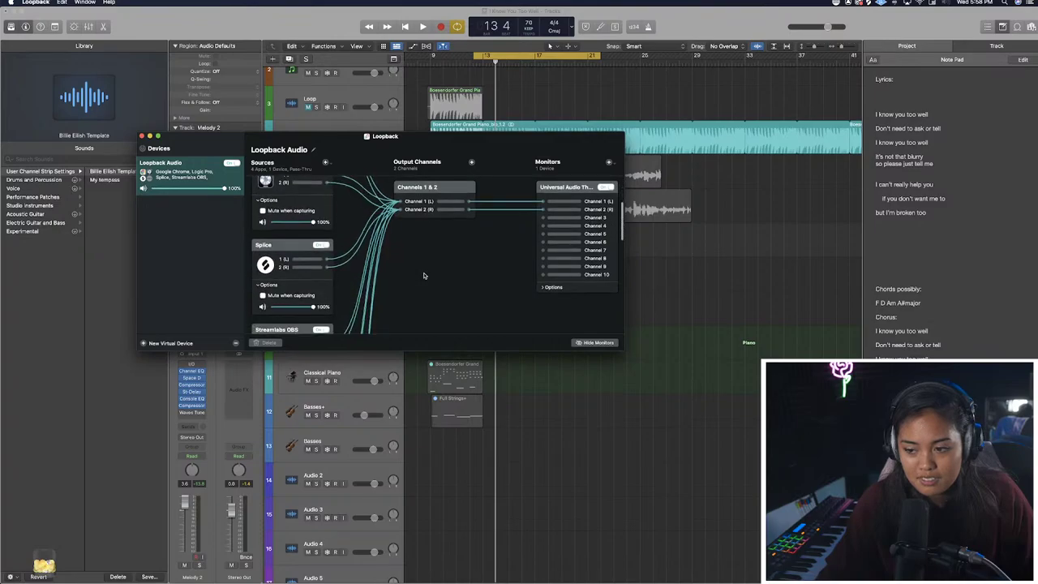
{"action": "scroll", "coordinate": [357, 265], "scroll_direction": "down", "scroll_amount": 3}
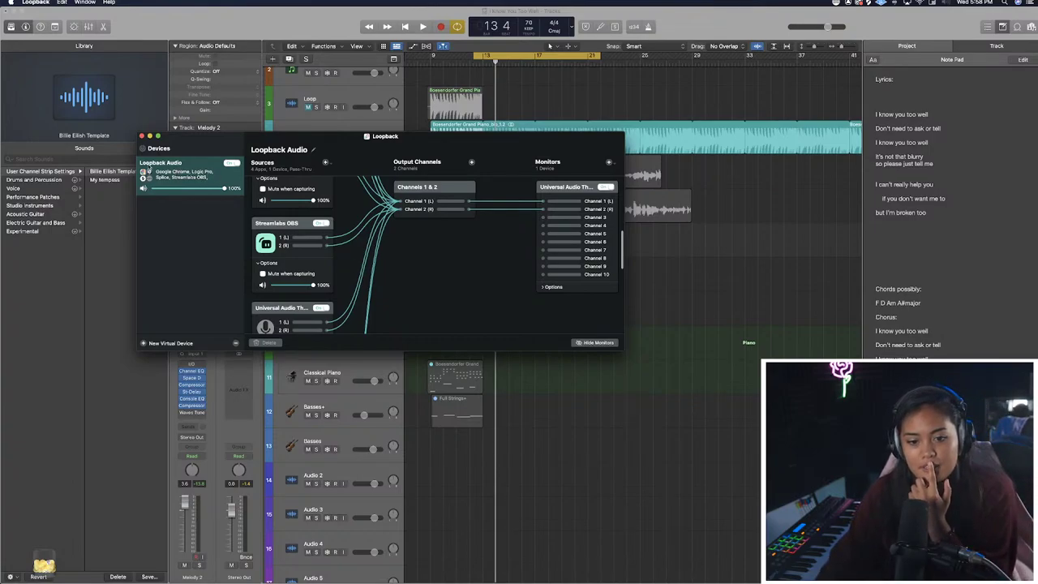
{"action": "left_click", "coordinate": [142, 136]}
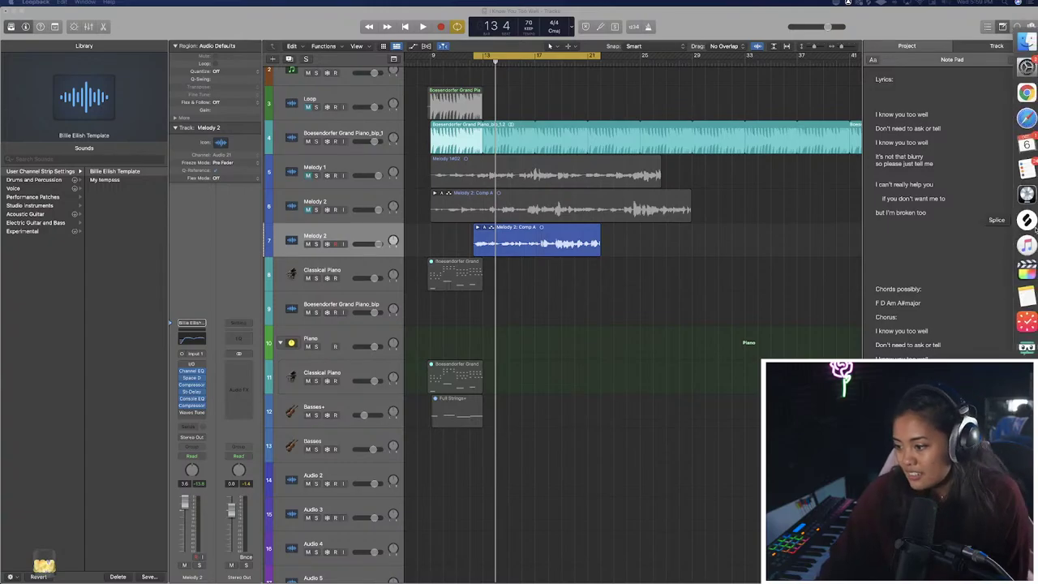
Return to Logic Pro, check the system sound output, and select Loopback Audio as the output device in the audio preferences.
{"action": "key", "text": "super+Tab"}
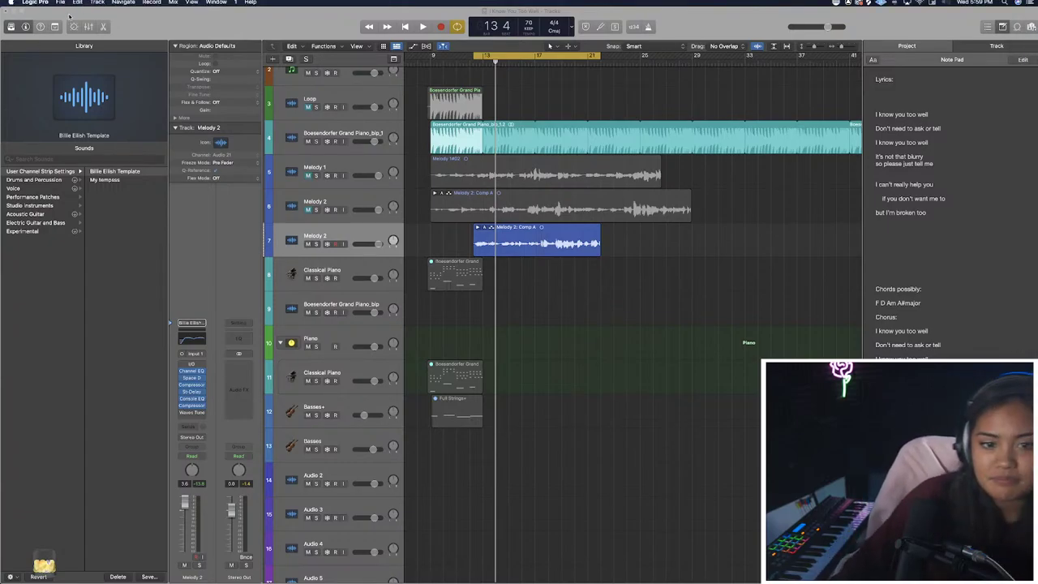
{"action": "left_click", "coordinate": [946, 3]}
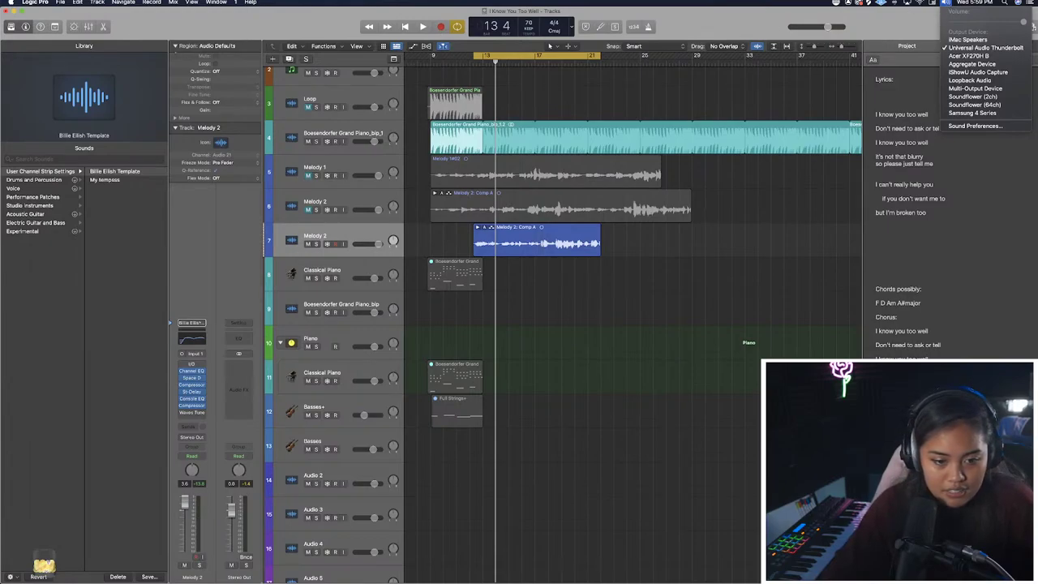
{"action": "left_click", "coordinate": [34, 3]}
{"action": "mouse_move", "coordinate": [73, 25]}
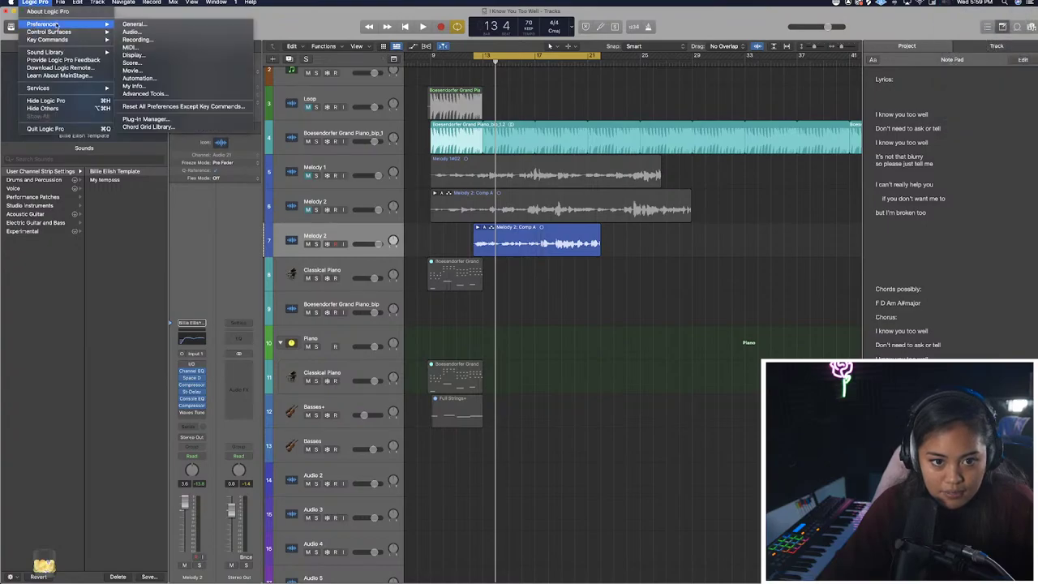
{"action": "left_click", "coordinate": [141, 24]}
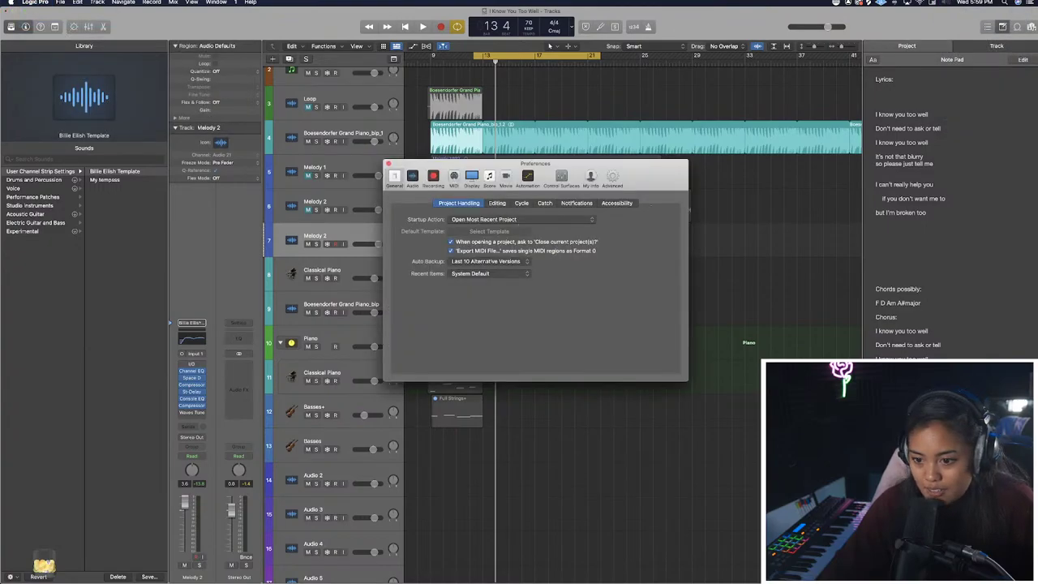
{"action": "left_click", "coordinate": [412, 176]}
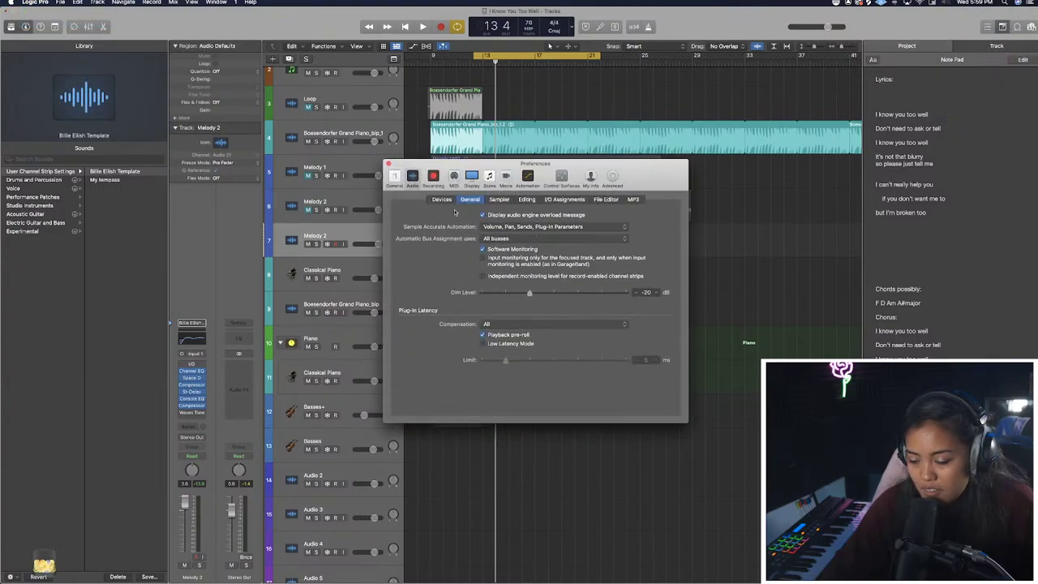
{"action": "left_click", "coordinate": [442, 200]}
{"action": "left_click", "coordinate": [539, 228]}
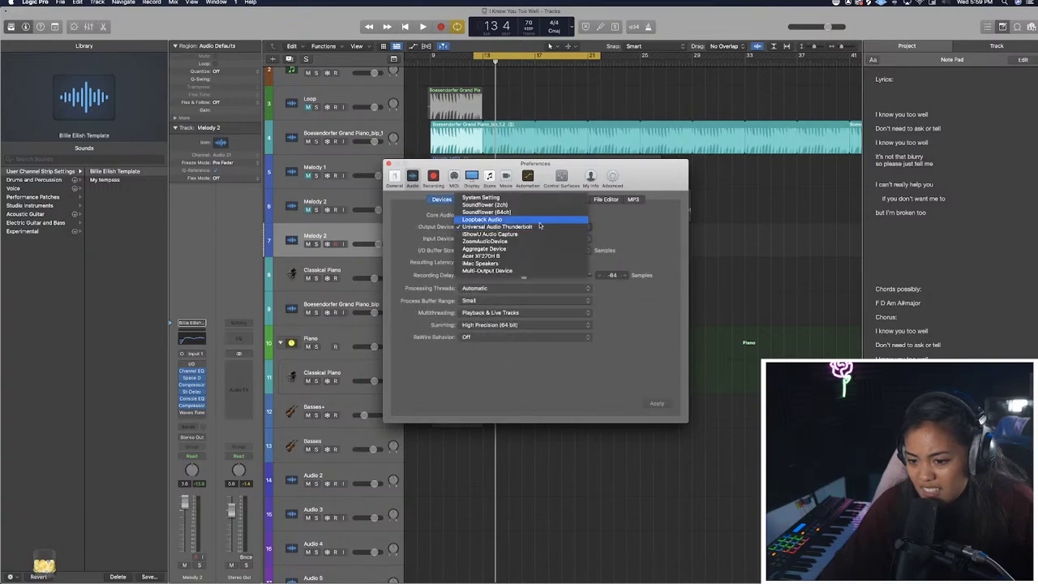
{"action": "left_click", "coordinate": [541, 220]}
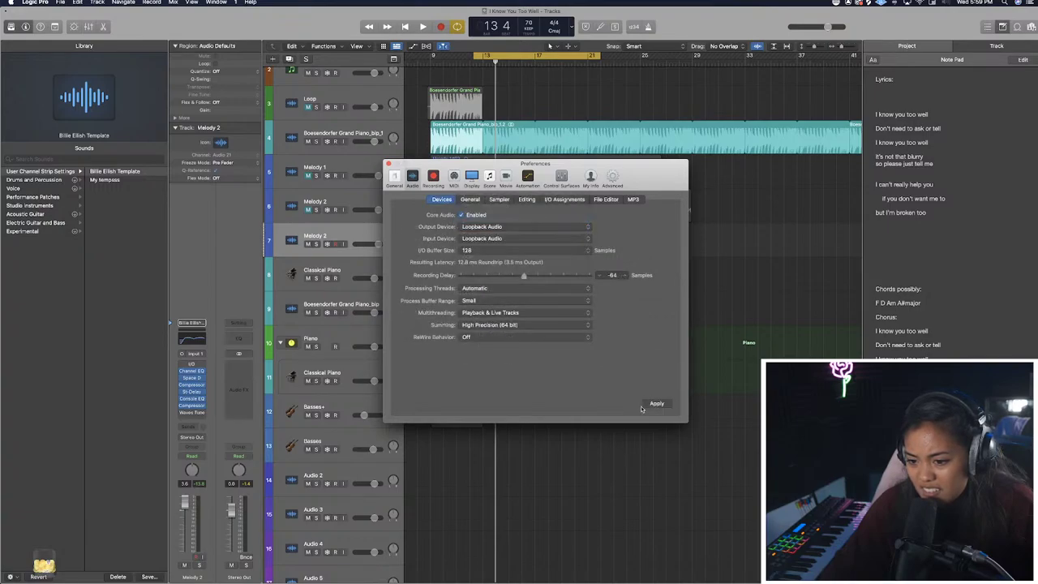
Set the input device to Universal Audio Thunderbolt, apply the audio device settings and close the preferences.
{"action": "left_click", "coordinate": [561, 240]}
{"action": "left_click", "coordinate": [557, 244]}
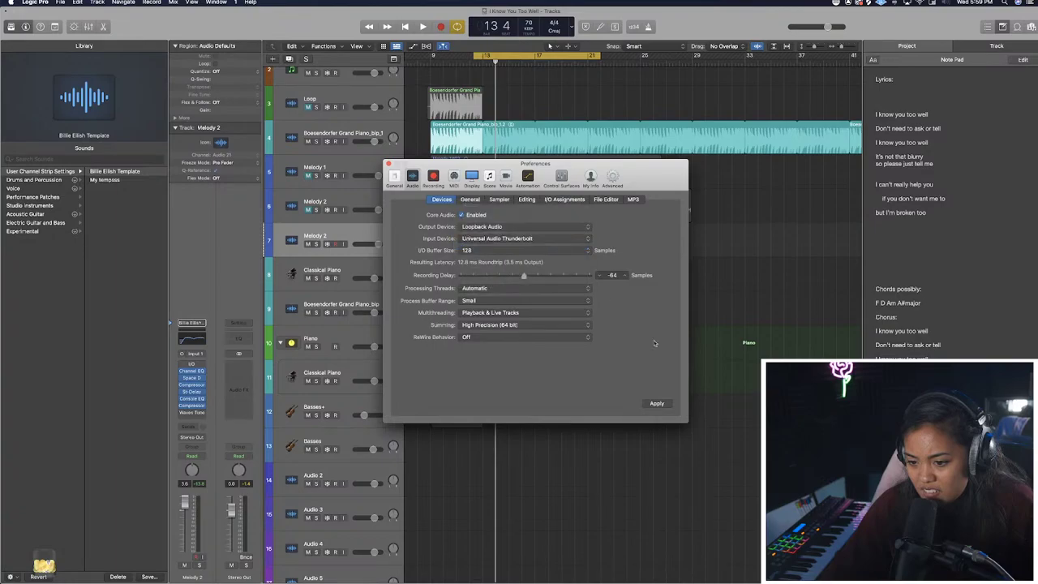
{"action": "left_click", "coordinate": [657, 403]}
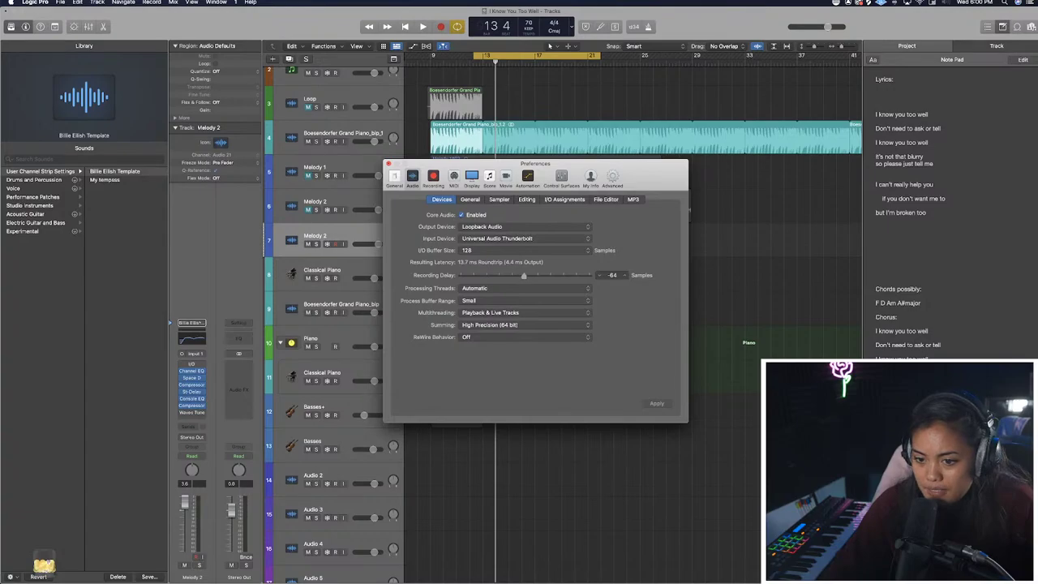
{"action": "left_click", "coordinate": [388, 164]}
{"action": "left_click", "coordinate": [371, 234]}
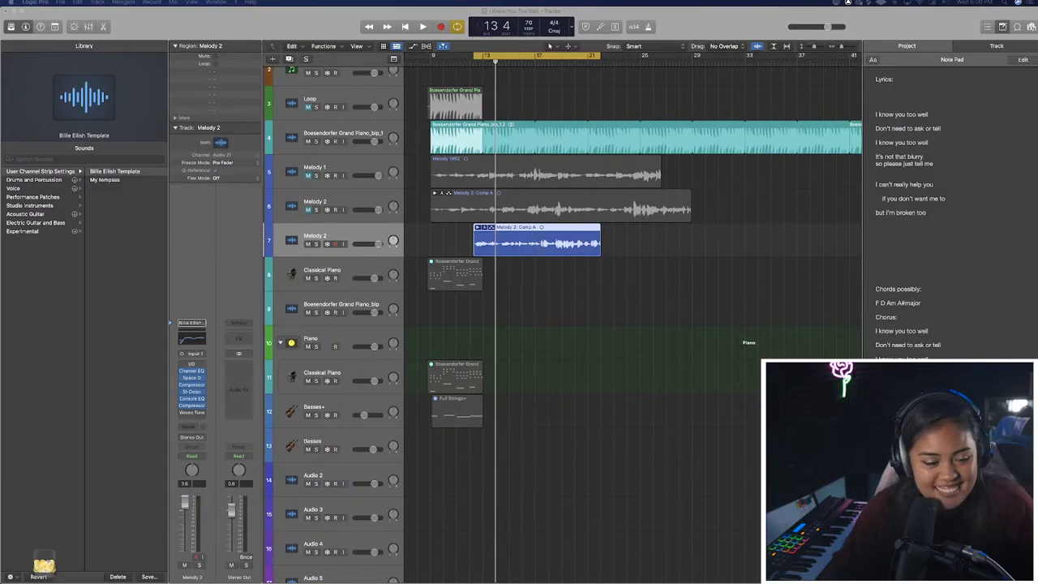
Play the project briefly from bar 12, check the available system sound output devices, and play it again for a moment.
{"action": "mouse_move", "coordinate": [1026, 194]}
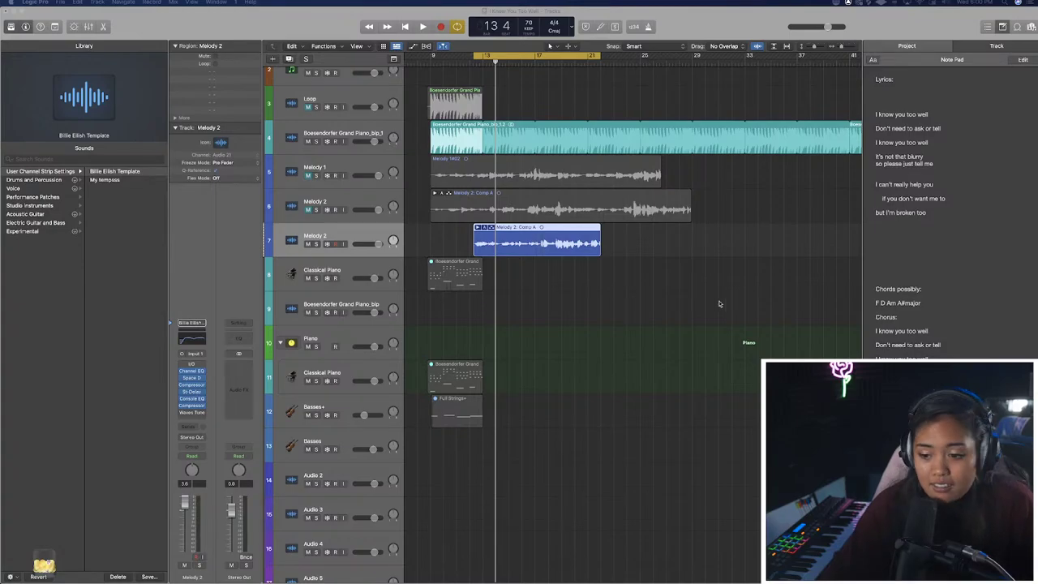
{"action": "mouse_move", "coordinate": [1010, 294]}
{"action": "left_click", "coordinate": [613, 275]}
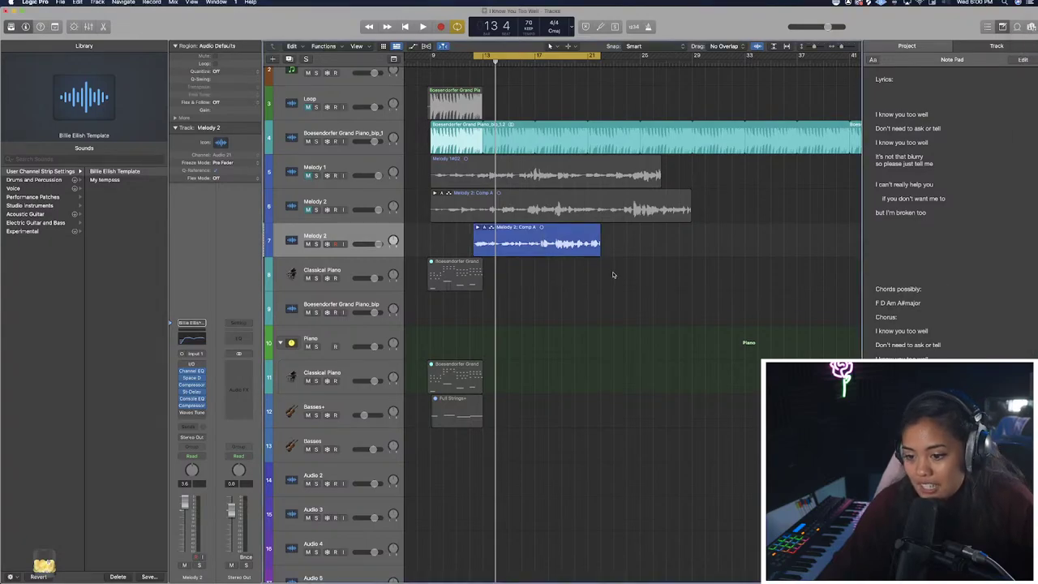
{"action": "key", "text": "space"}
{"action": "key", "text": "space"}
{"action": "left_click", "coordinate": [947, 3]}
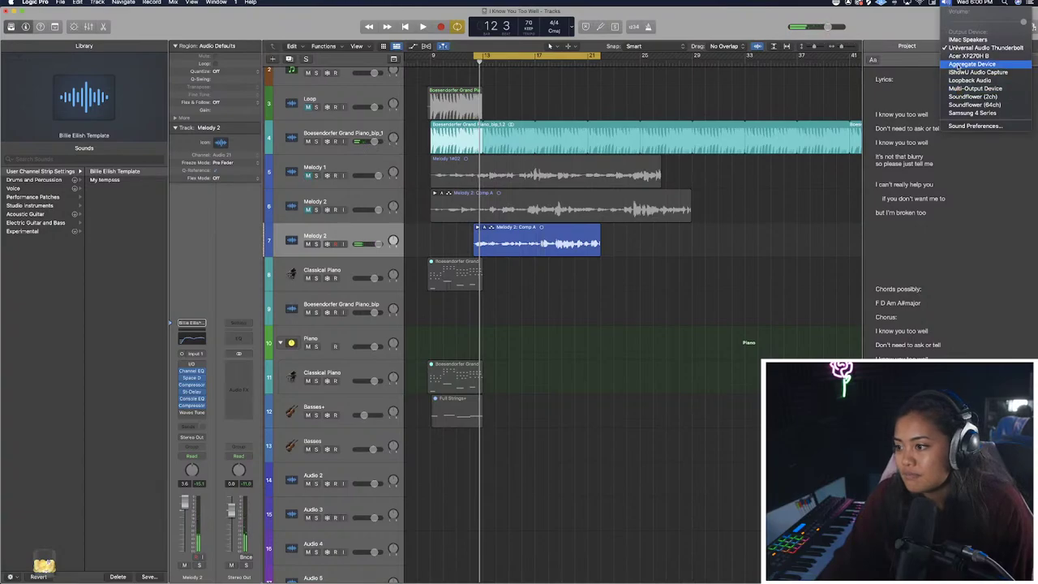
{"action": "left_click", "coordinate": [959, 88]}
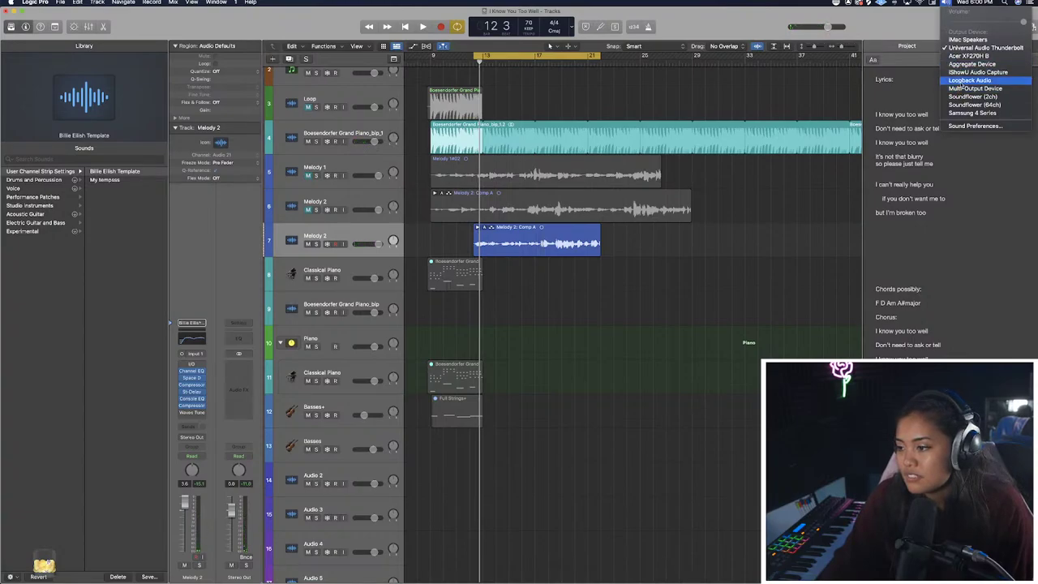
{"action": "key", "text": "space"}
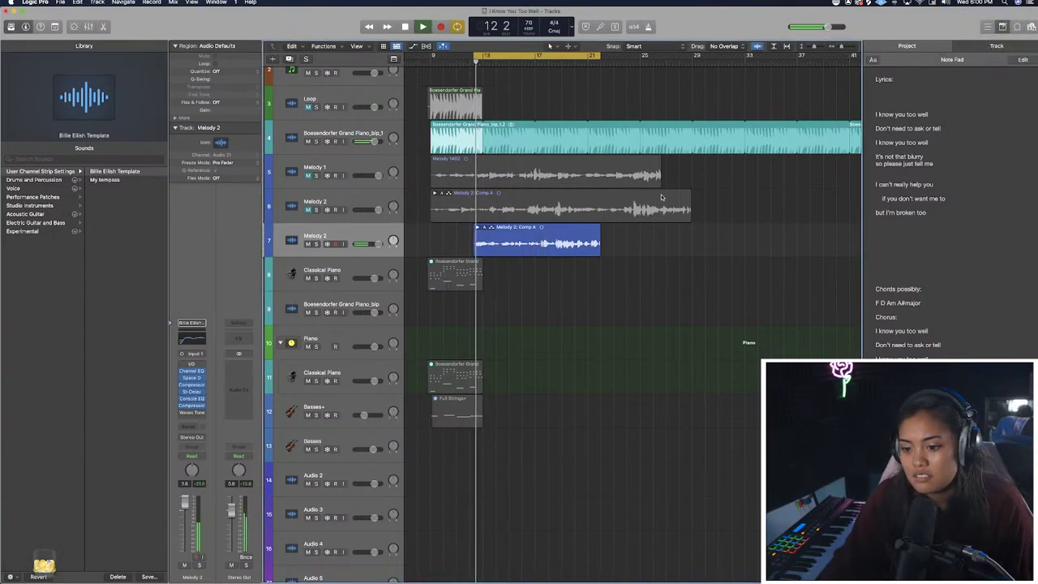
{"action": "key", "text": "space"}
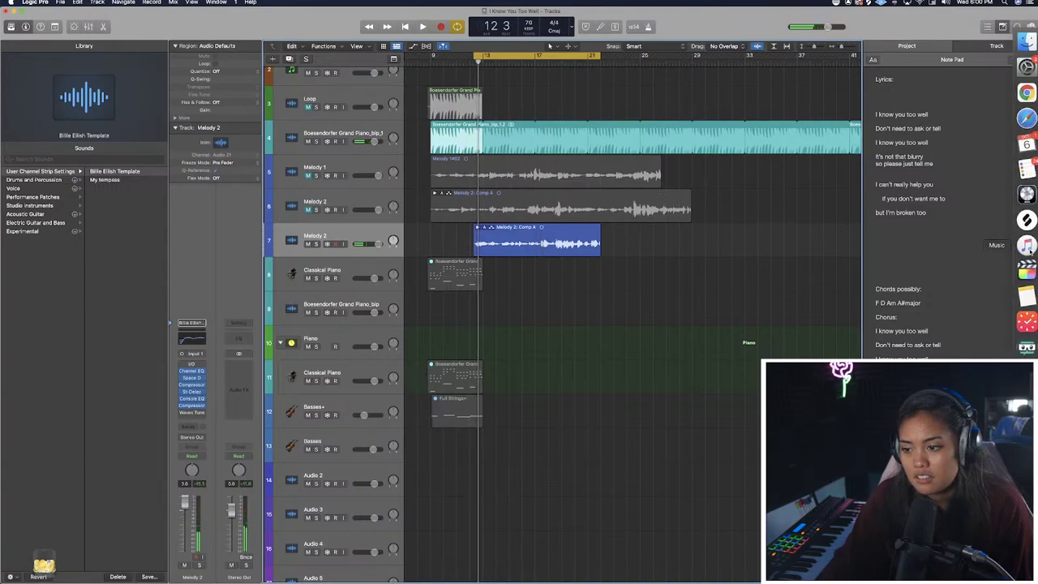
Resume playback, check the output channel and monitor levels in Loopback, then return to Logic Pro and stop playback.
{"action": "key", "text": "space"}
{"action": "left_click", "coordinate": [37, 3]}
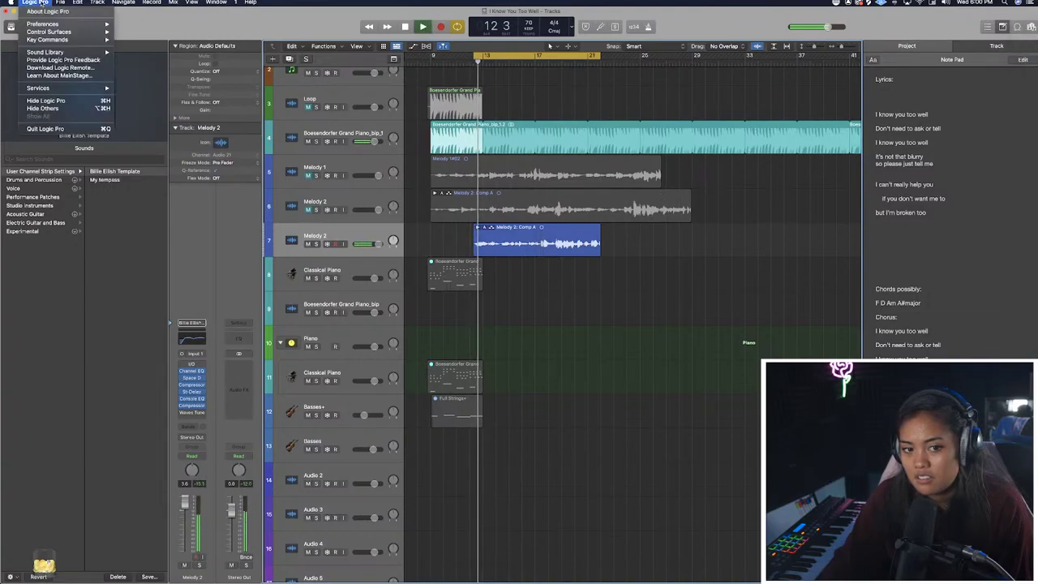
{"action": "left_click", "coordinate": [887, 150]}
{"action": "mouse_move", "coordinate": [1030, 244]}
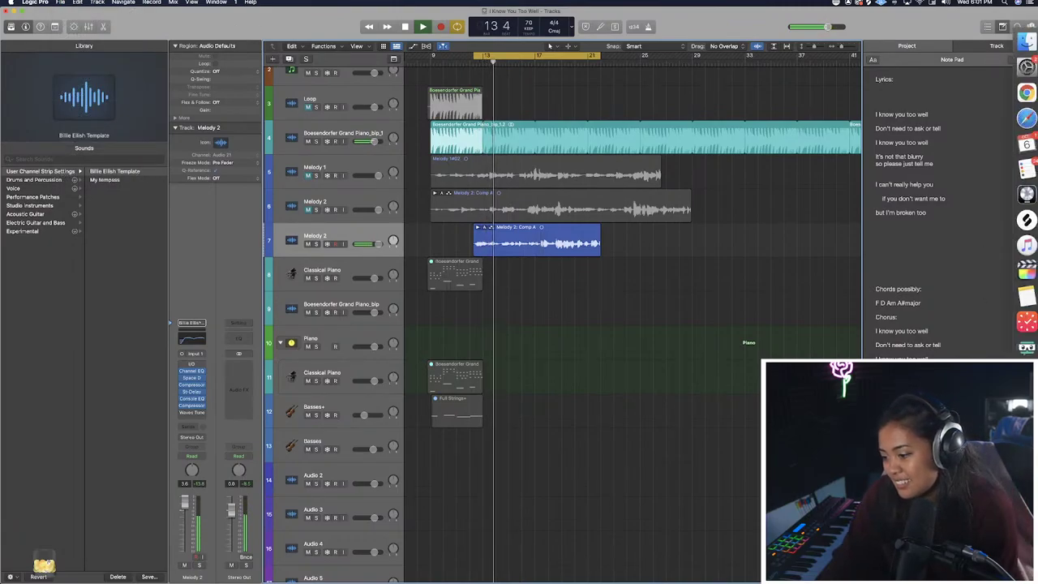
{"action": "left_click", "coordinate": [1027, 348]}
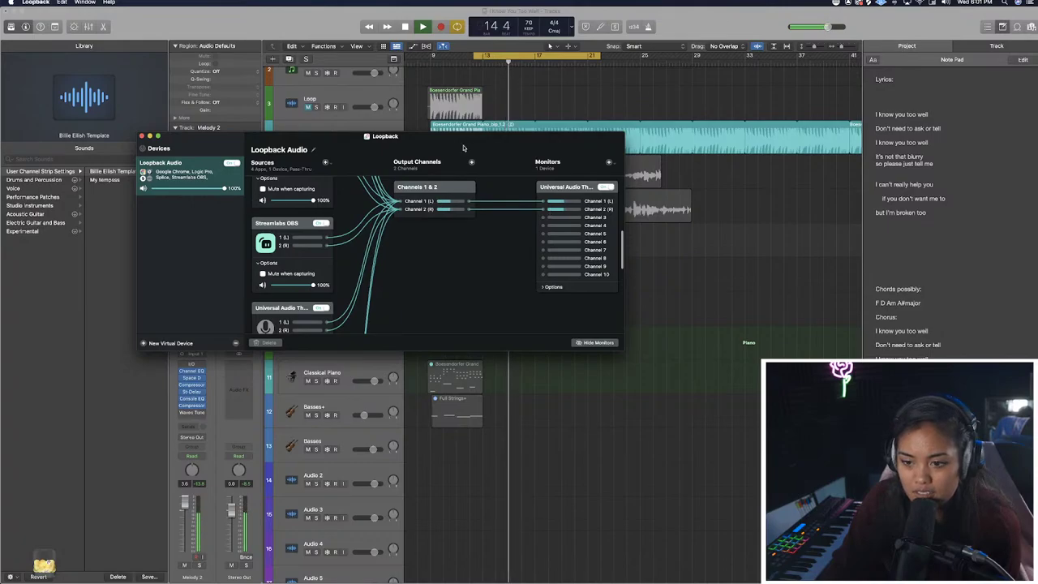
{"action": "left_click", "coordinate": [498, 98]}
{"action": "key", "text": "space"}
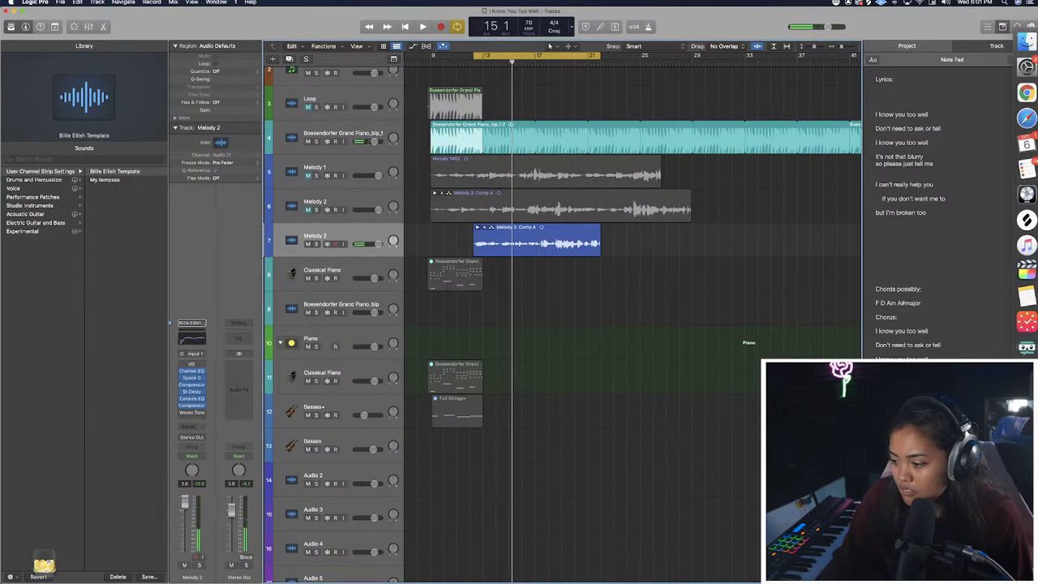
Switch to Loopback, review the Loopback Audio sources down to Pass-Thru, move its window aside and close it.
{"action": "left_click", "coordinate": [1027, 348]}
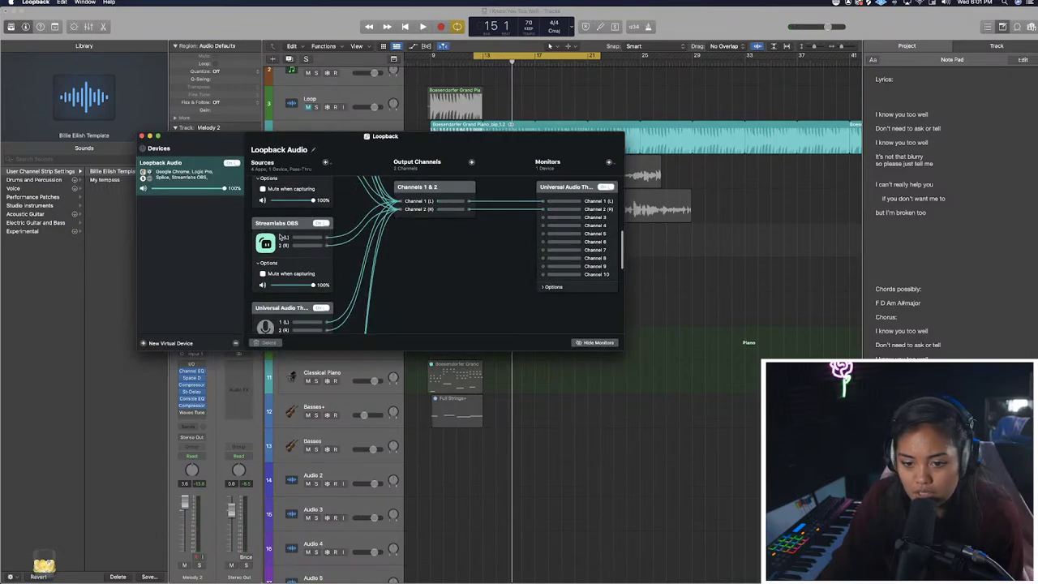
{"action": "scroll", "coordinate": [280, 236], "scroll_direction": "up", "scroll_amount": 2}
{"action": "scroll", "coordinate": [282, 238], "scroll_direction": "down", "scroll_amount": 10}
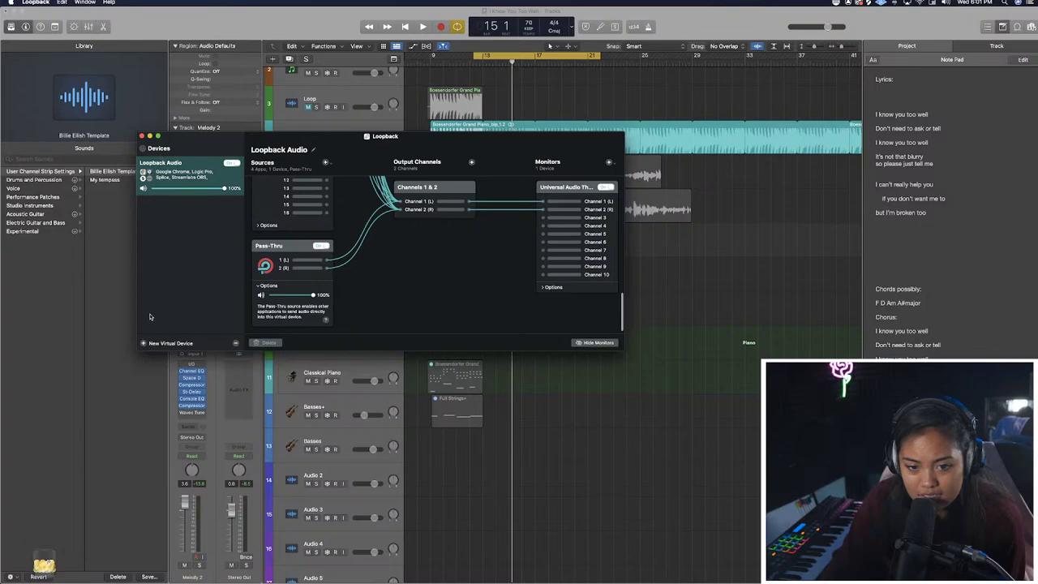
{"action": "left_click_drag", "start_coordinate": [185, 147], "coordinate": [451, 161]}
{"action": "mouse_move", "coordinate": [1034, 350]}
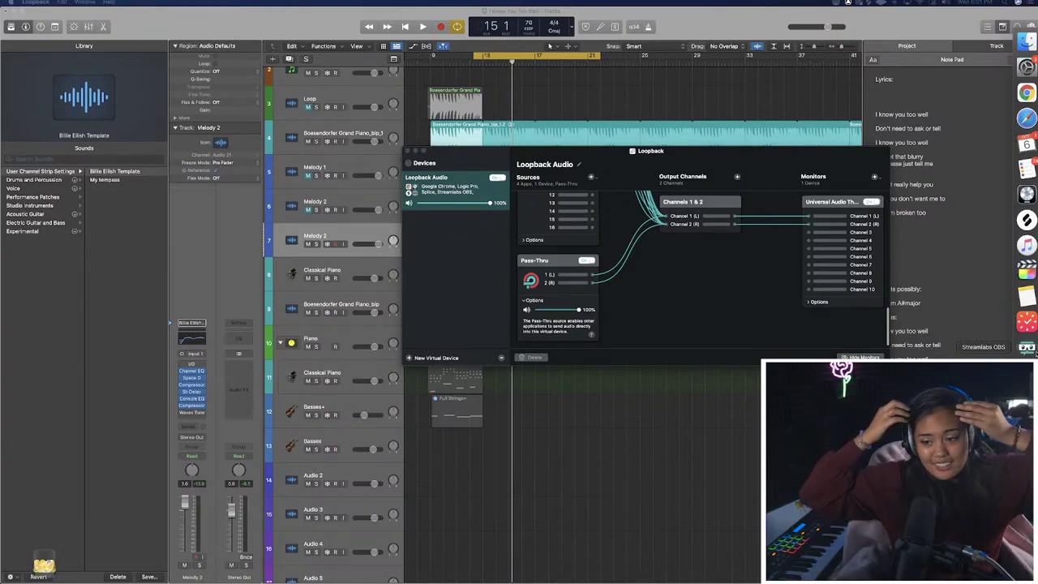
{"action": "left_click", "coordinate": [408, 151]}
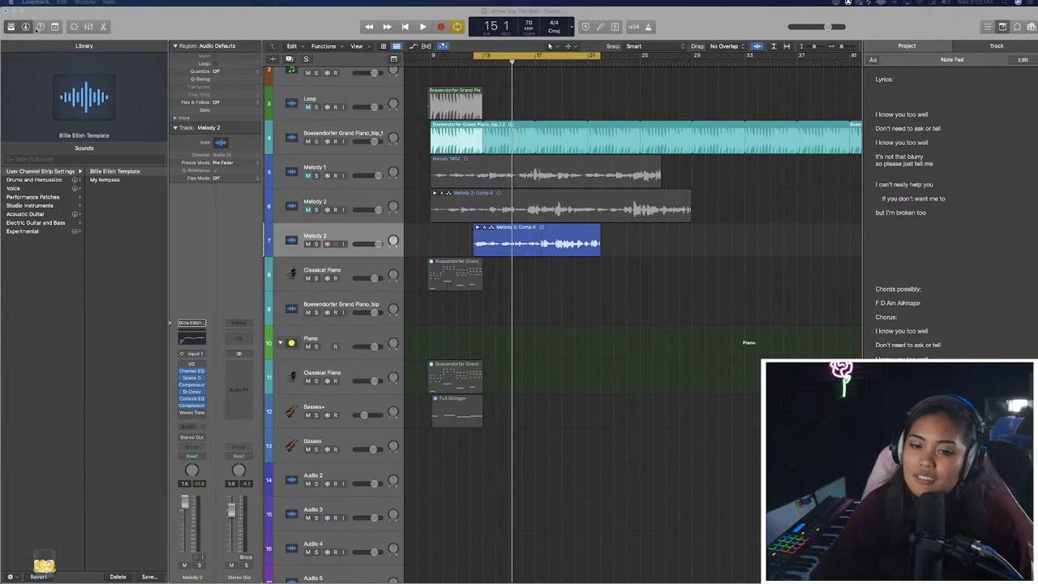
Switch to Streamlabs OBS and position its enlarged window over the Logic Pro project with preview, sources and mixer in view.
{"action": "left_click", "coordinate": [752, 88]}
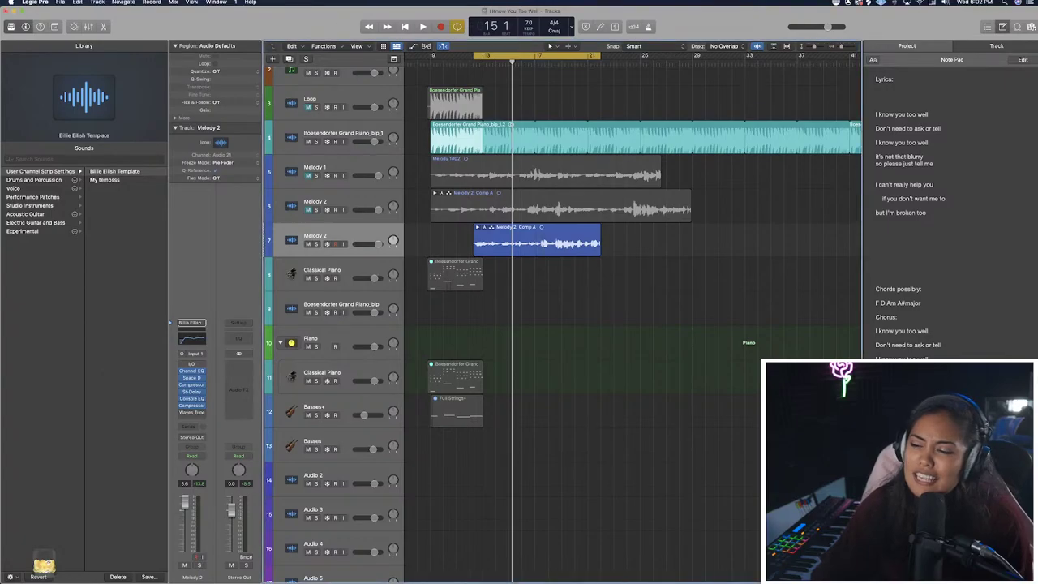
{"action": "mouse_move", "coordinate": [1027, 348]}
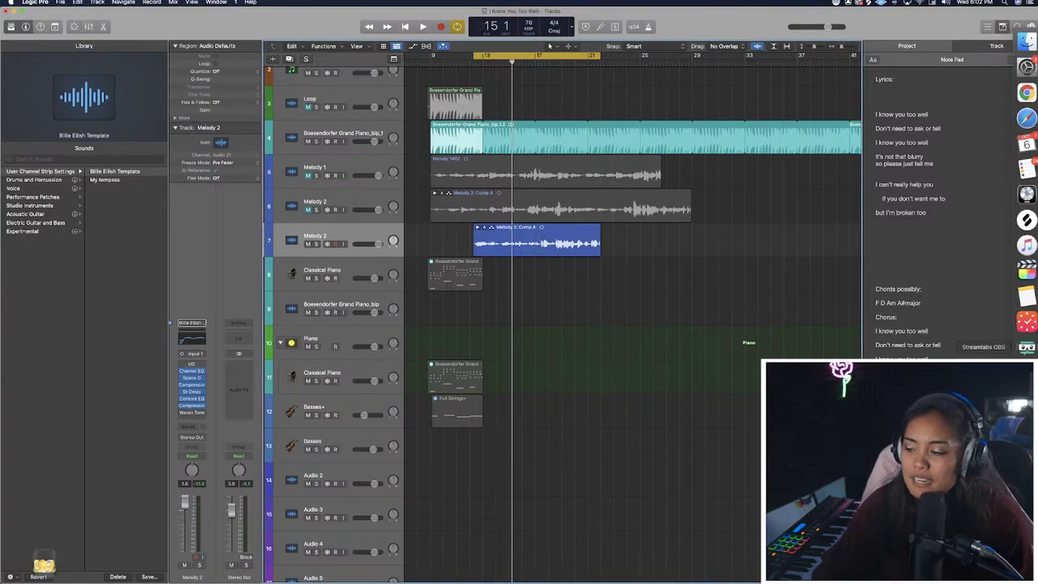
{"action": "left_click", "coordinate": [1029, 353]}
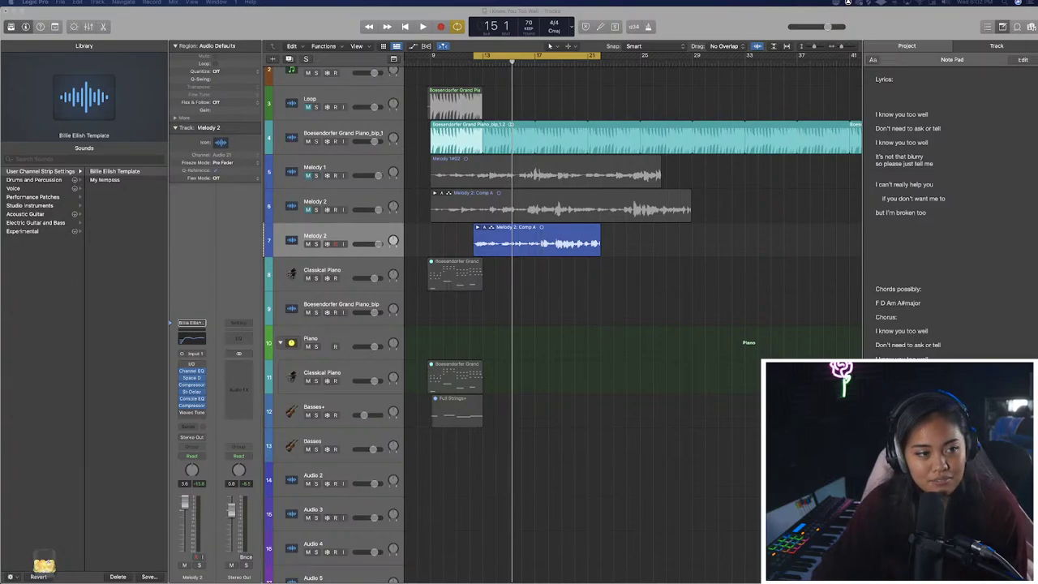
{"action": "left_click_drag", "start_coordinate": [0, 48], "coordinate": [256, 55]}
{"action": "left_click_drag", "start_coordinate": [600, 441], "coordinate": [892, 582]}
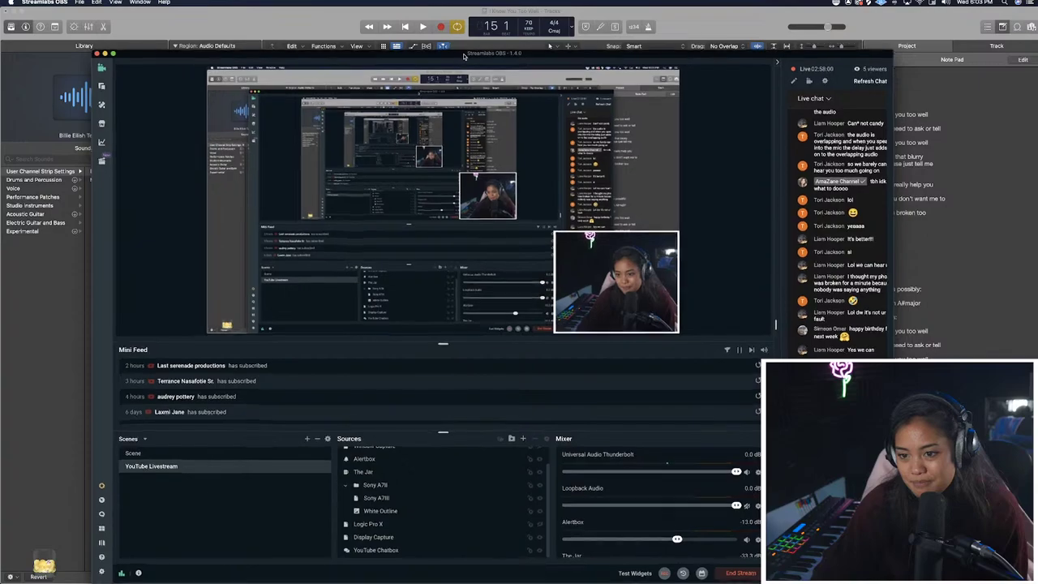
{"action": "left_click_drag", "start_coordinate": [464, 57], "coordinate": [461, 42]}
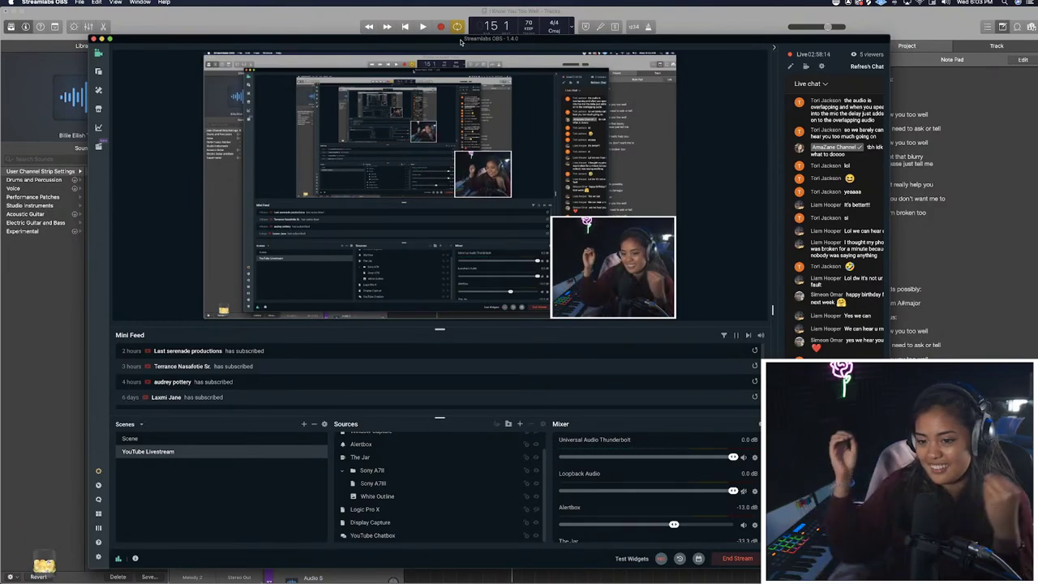
Move the Sony A7III camera source out of its white outline to the lower-left corner of the preview.
{"action": "left_click", "coordinate": [643, 250]}
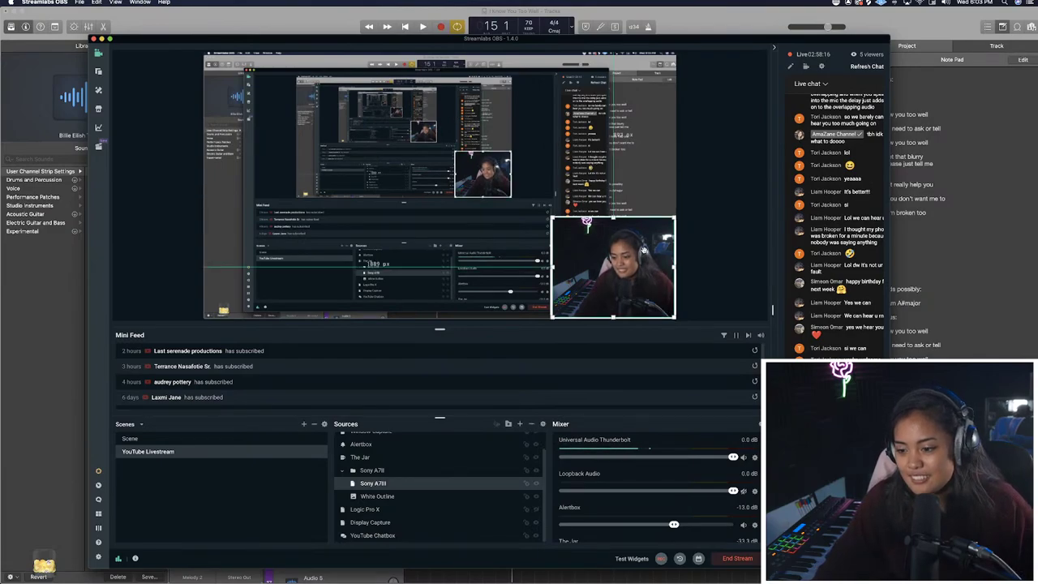
{"action": "left_click_drag", "start_coordinate": [623, 248], "coordinate": [443, 166]}
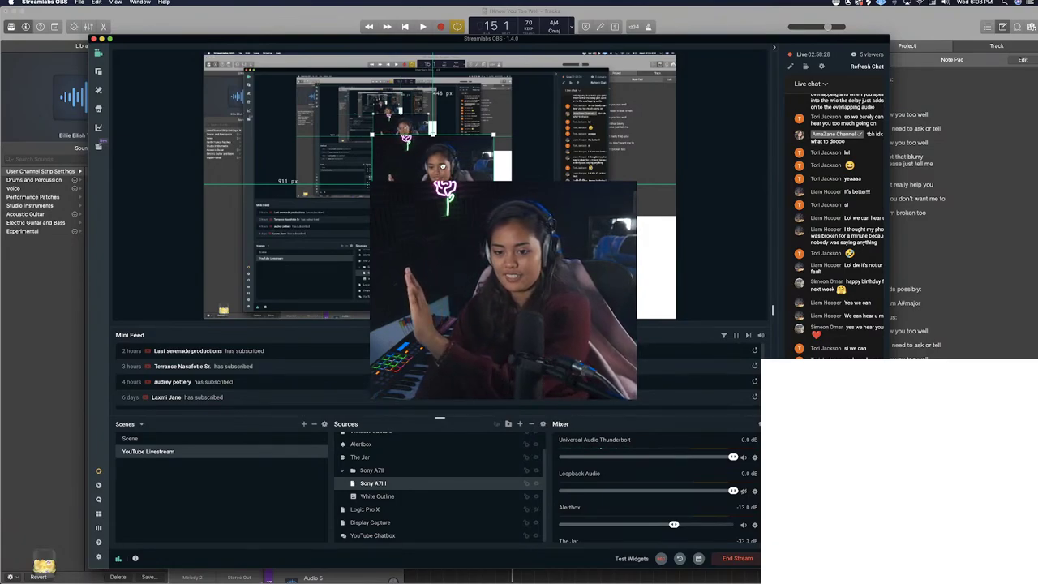
{"action": "left_click_drag", "start_coordinate": [522, 250], "coordinate": [302, 151]}
{"action": "left_click_drag", "start_coordinate": [369, 98], "coordinate": [321, 220]}
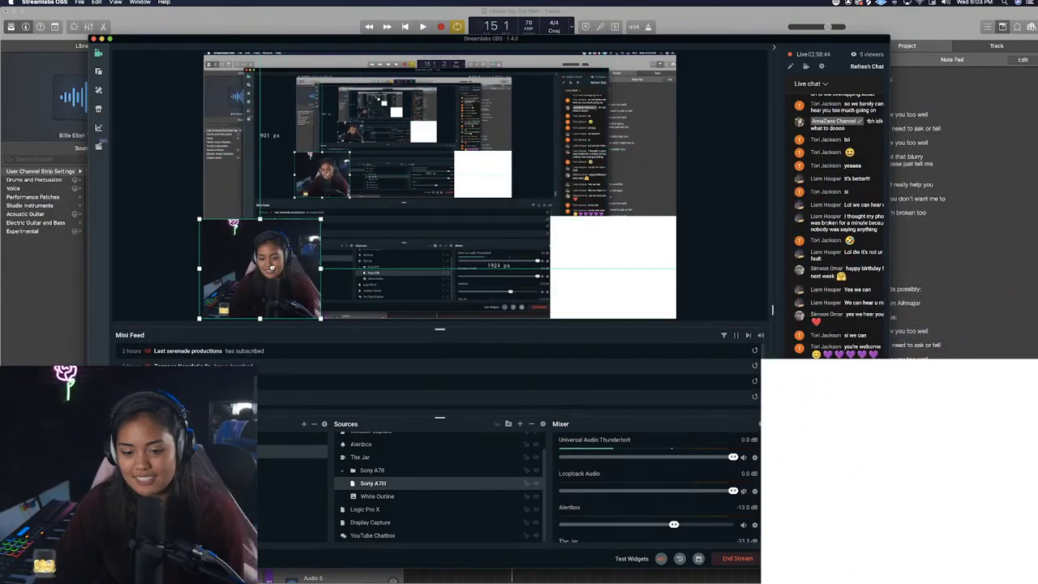
{"action": "left_click", "coordinate": [668, 257]}
{"action": "left_click_drag", "start_coordinate": [669, 256], "coordinate": [597, 240]}
{"action": "left_click", "coordinate": [297, 250]}
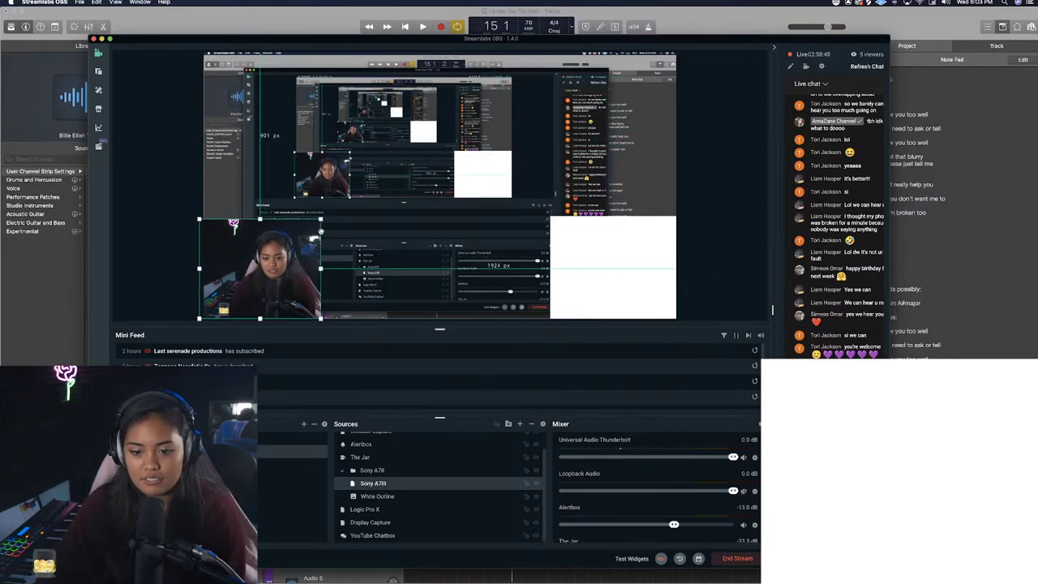
Try a larger size for the Sony A7III camera source and return it to the white outline in the preview's lower-right corner.
{"action": "left_click_drag", "start_coordinate": [321, 219], "coordinate": [758, 85]}
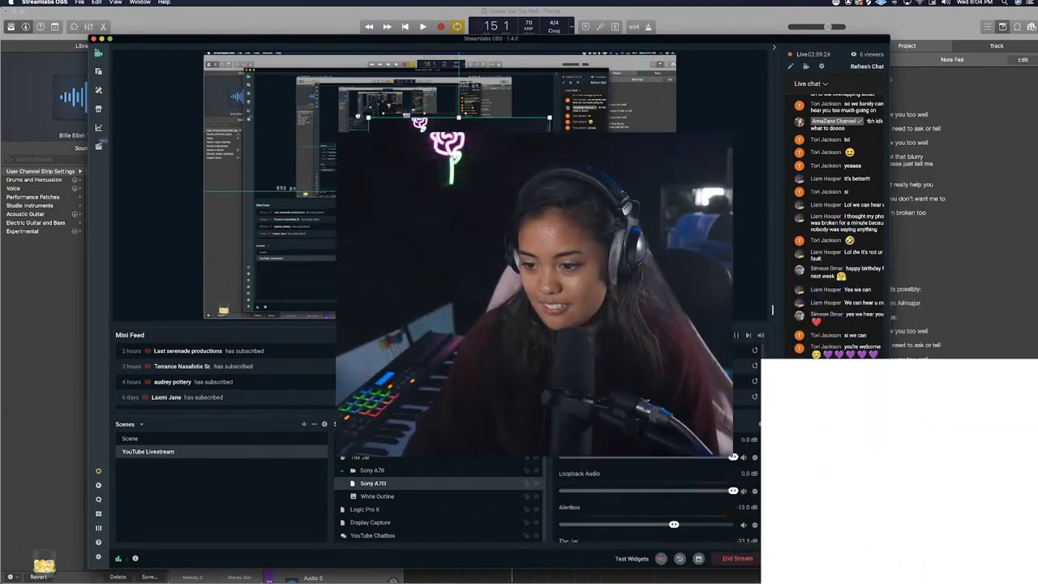
{"action": "left_click_drag", "start_coordinate": [449, 166], "coordinate": [450, 167]}
{"action": "left_click_drag", "start_coordinate": [475, 199], "coordinate": [610, 255]}
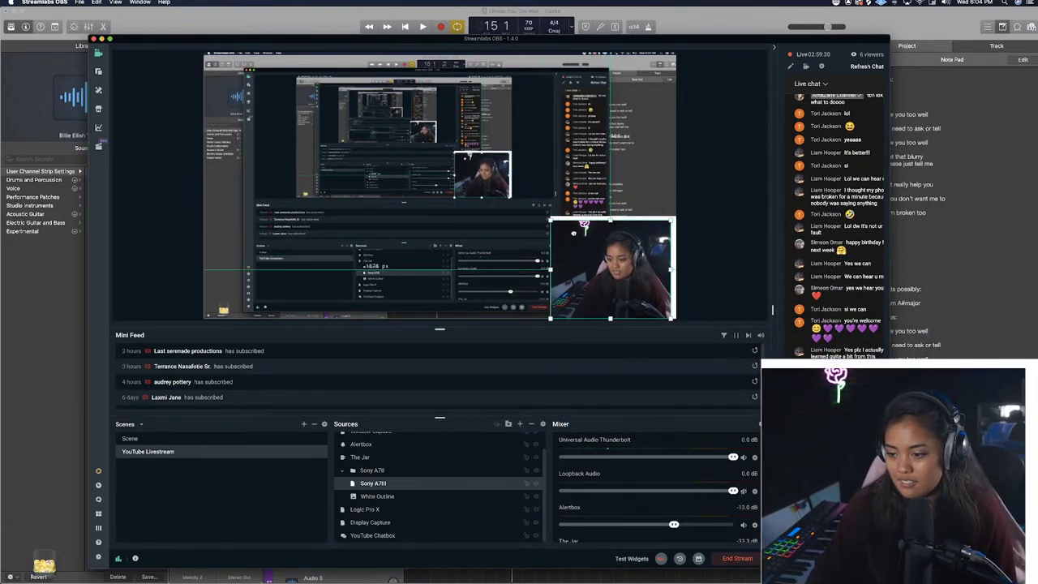
{"action": "left_click_drag", "start_coordinate": [574, 233], "coordinate": [576, 233]}
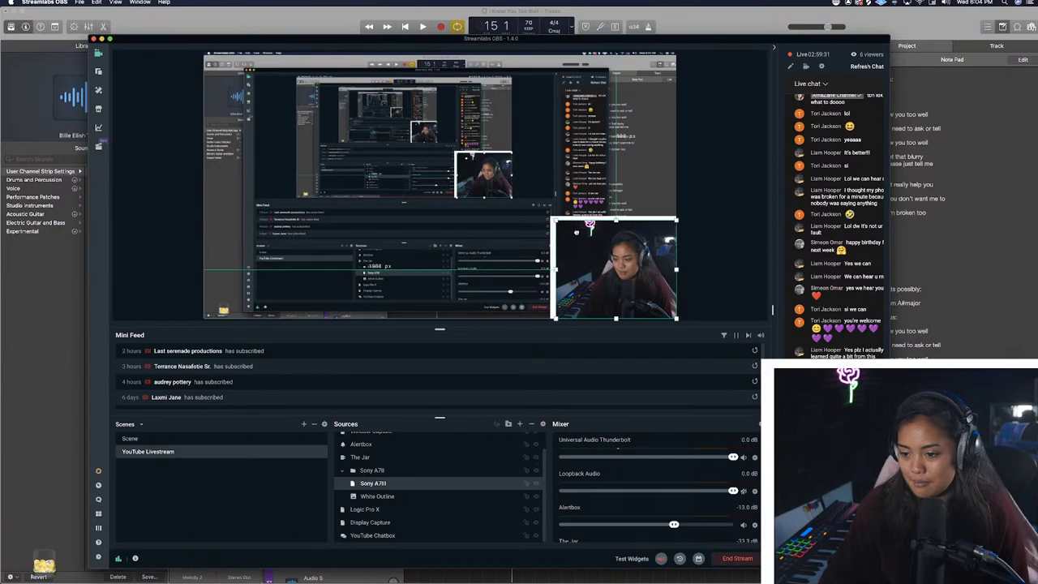
{"action": "left_click", "coordinate": [546, 165]}
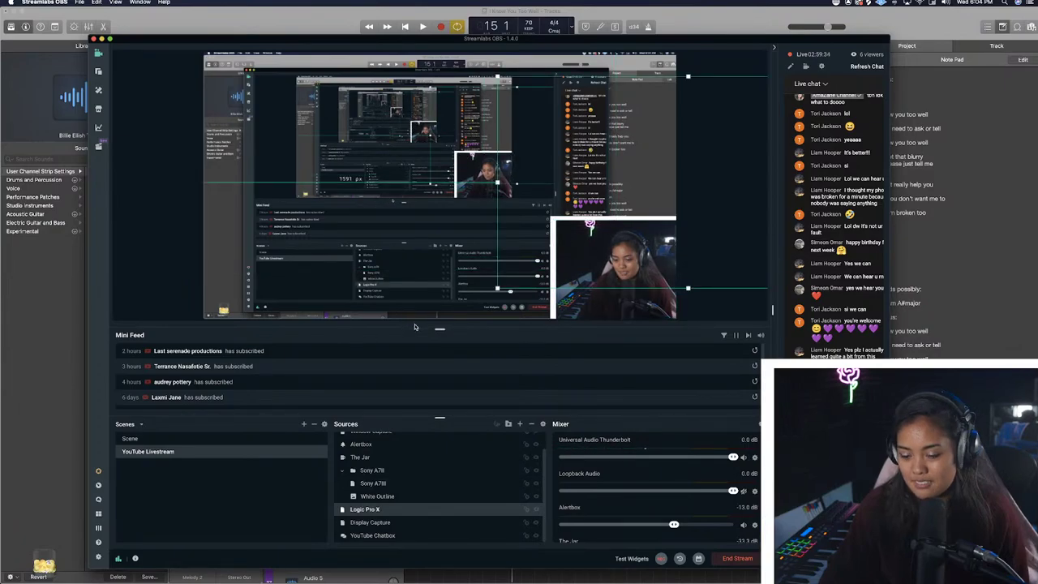